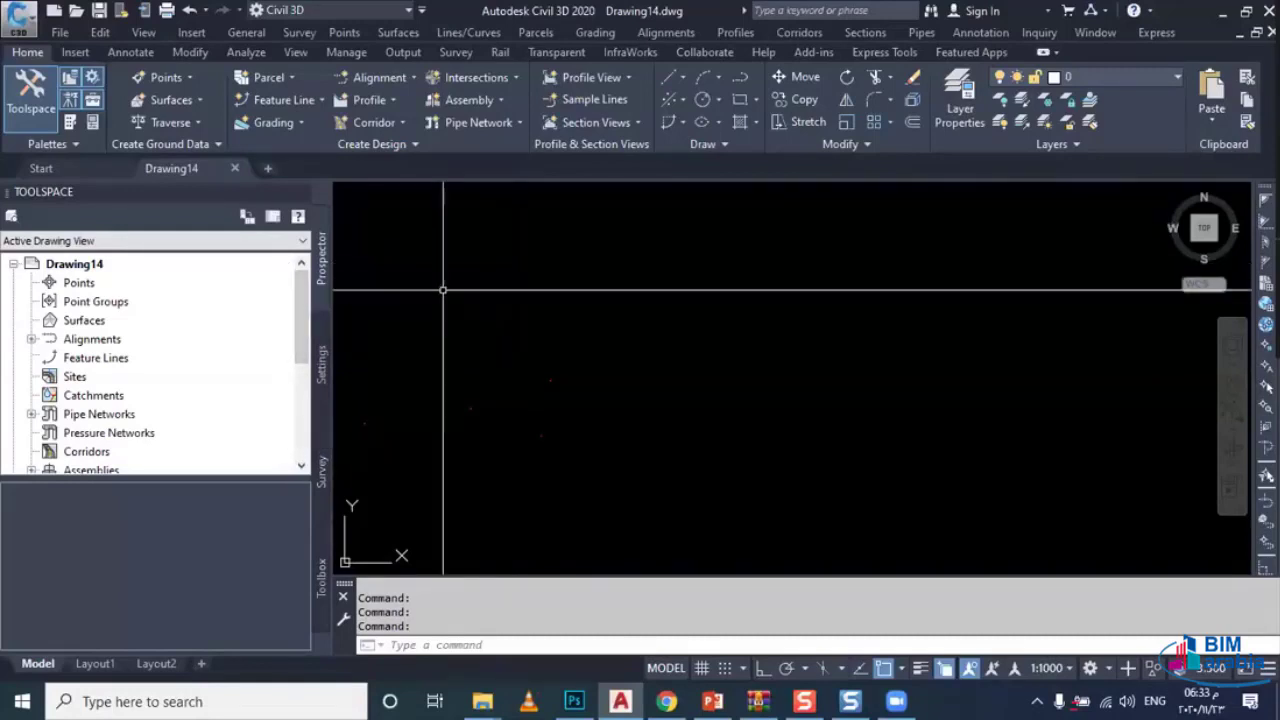
Step: Create a new drawing from the K-TEMP2020-01.dwt template
{"action": "left_click", "coordinate": [62, 34]}
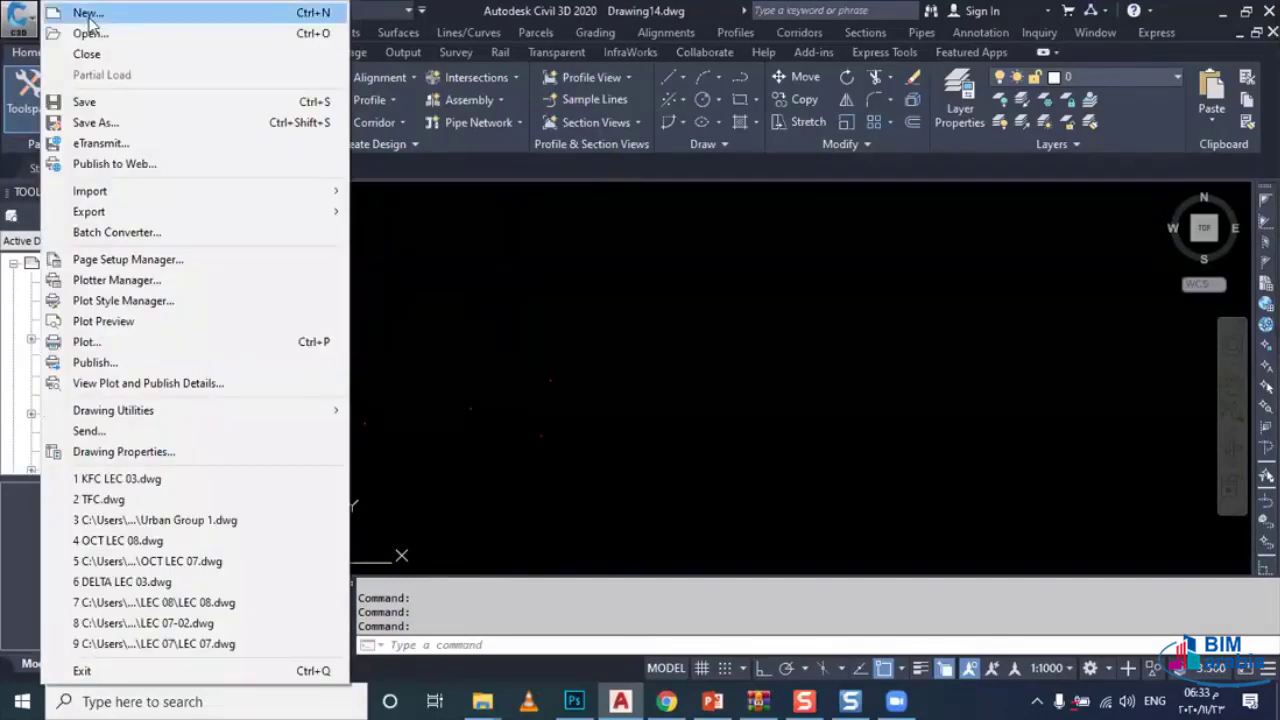
{"action": "left_click", "coordinate": [88, 13]}
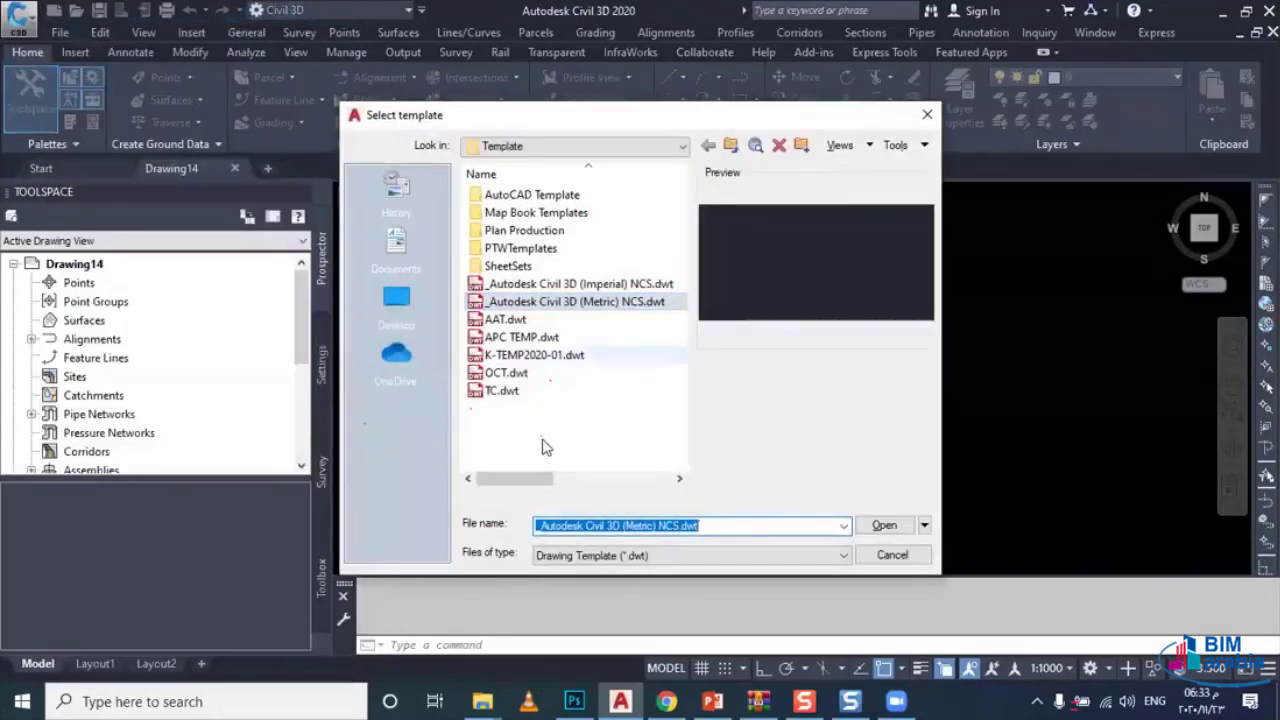
{"action": "left_click", "coordinate": [542, 440]}
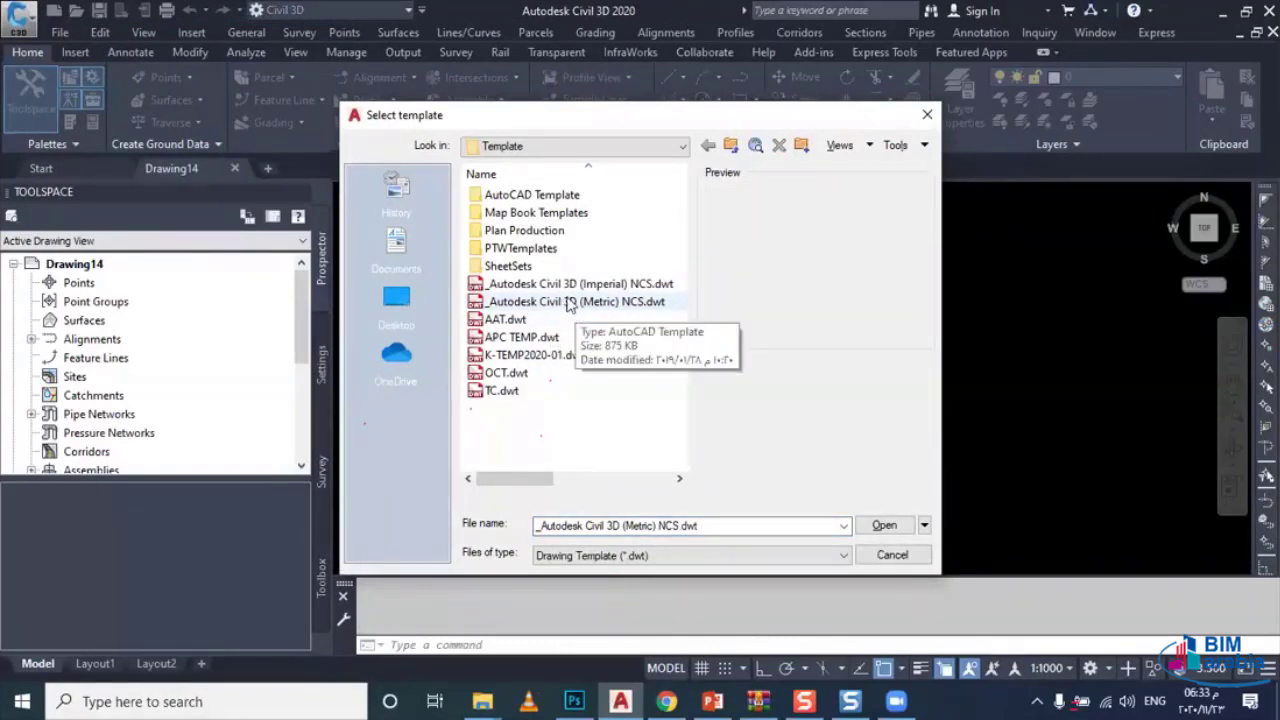
{"action": "left_click", "coordinate": [582, 288]}
{"action": "left_click", "coordinate": [588, 302]}
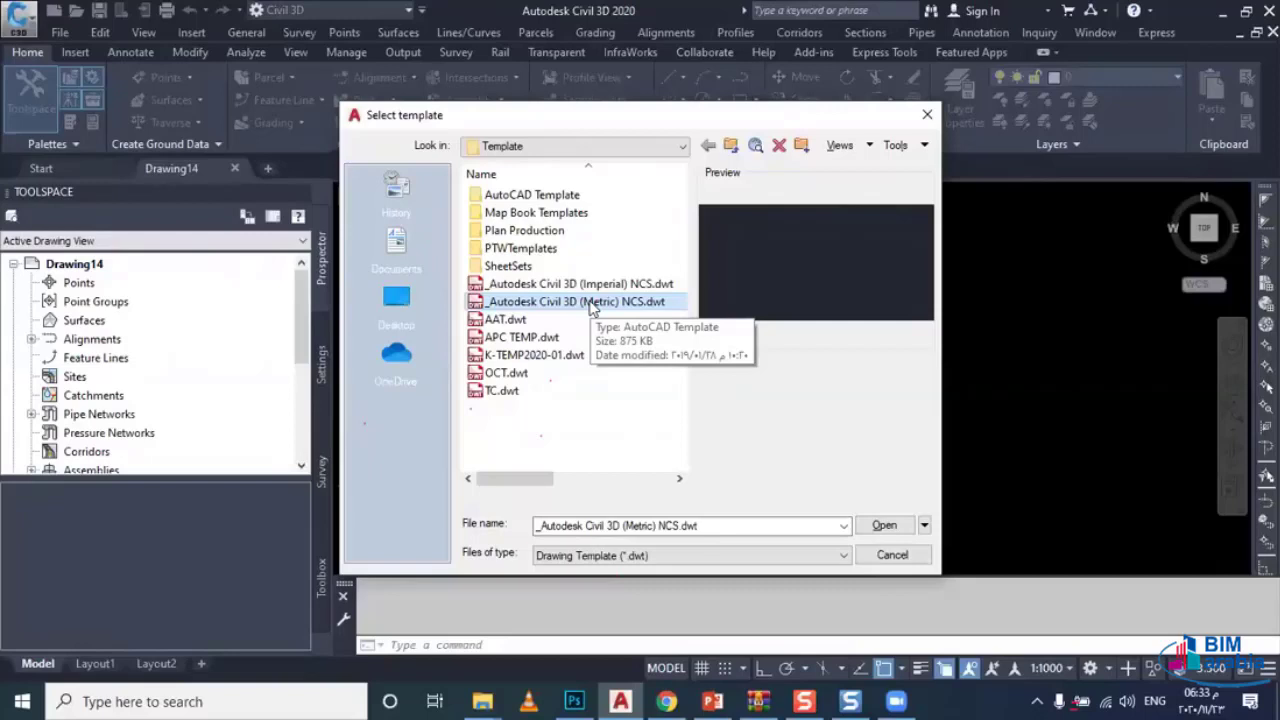
{"action": "left_click", "coordinate": [568, 357]}
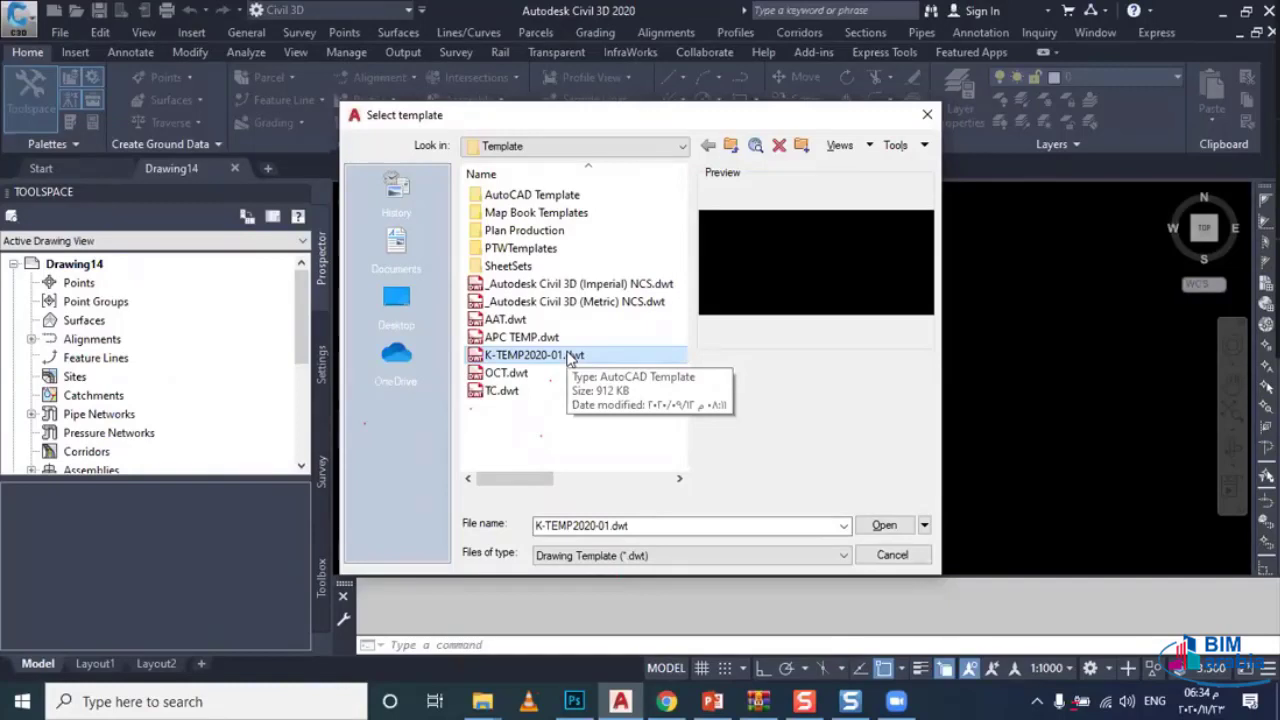
{"action": "left_click", "coordinate": [510, 362]}
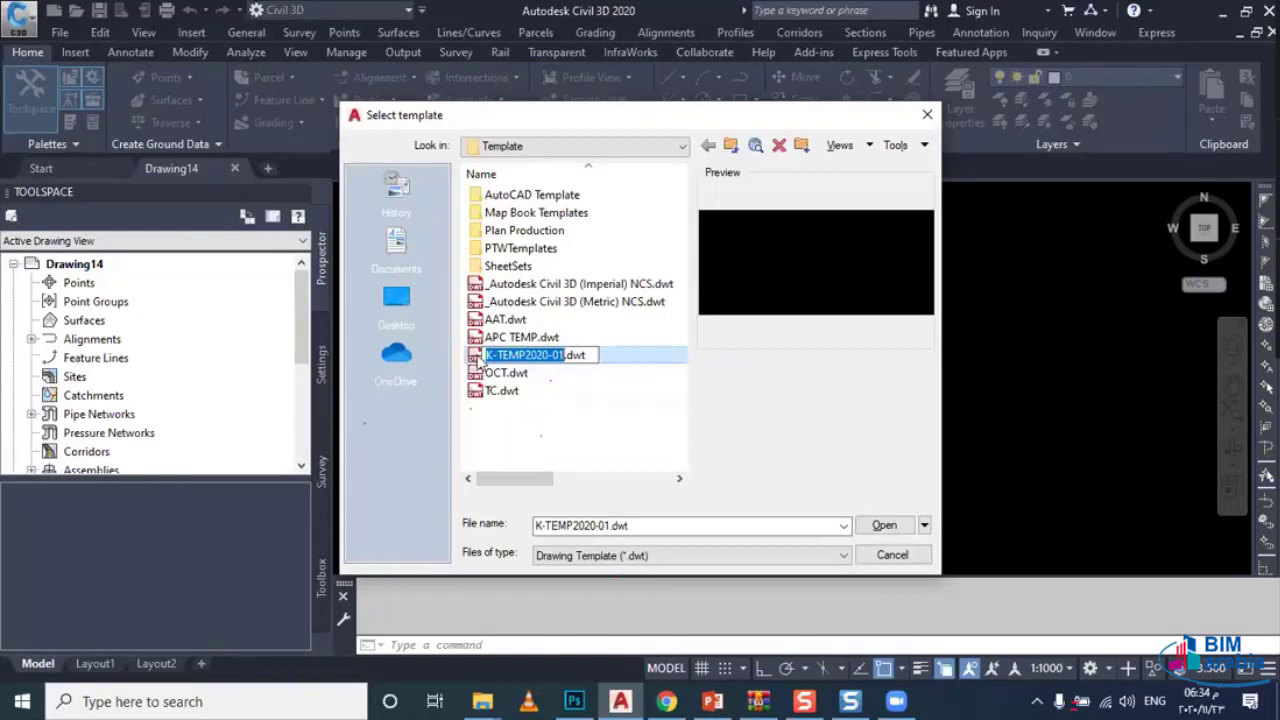
{"action": "key", "text": "Escape"}
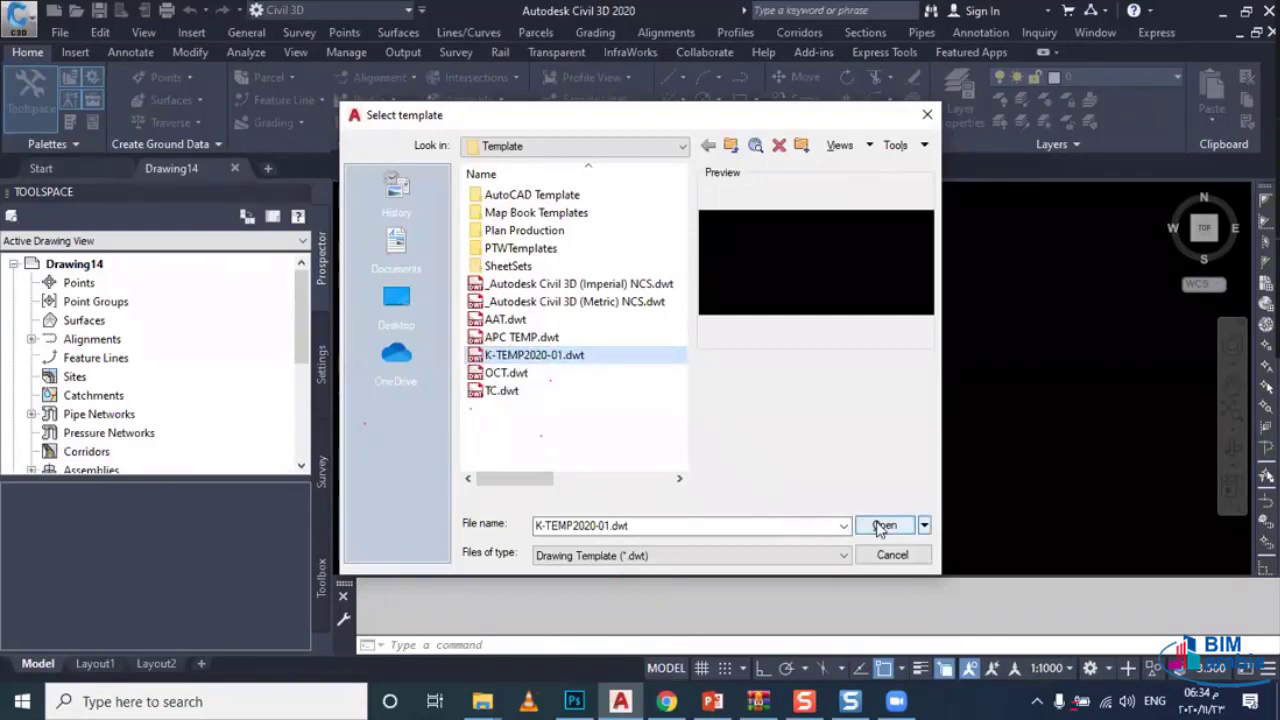
{"action": "left_click", "coordinate": [884, 526]}
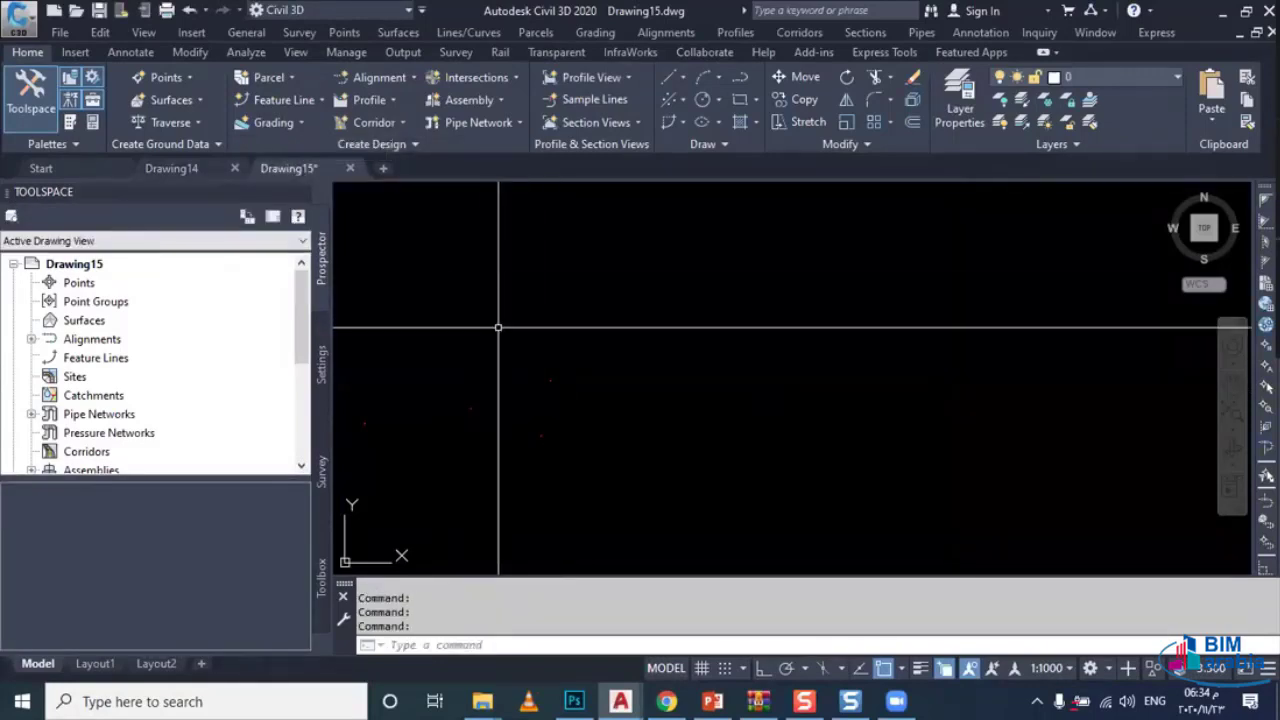
Step: Save the drawing as LEC 02.dwg in the BIM Arabia folder
{"action": "key", "text": "ctrl+s"}
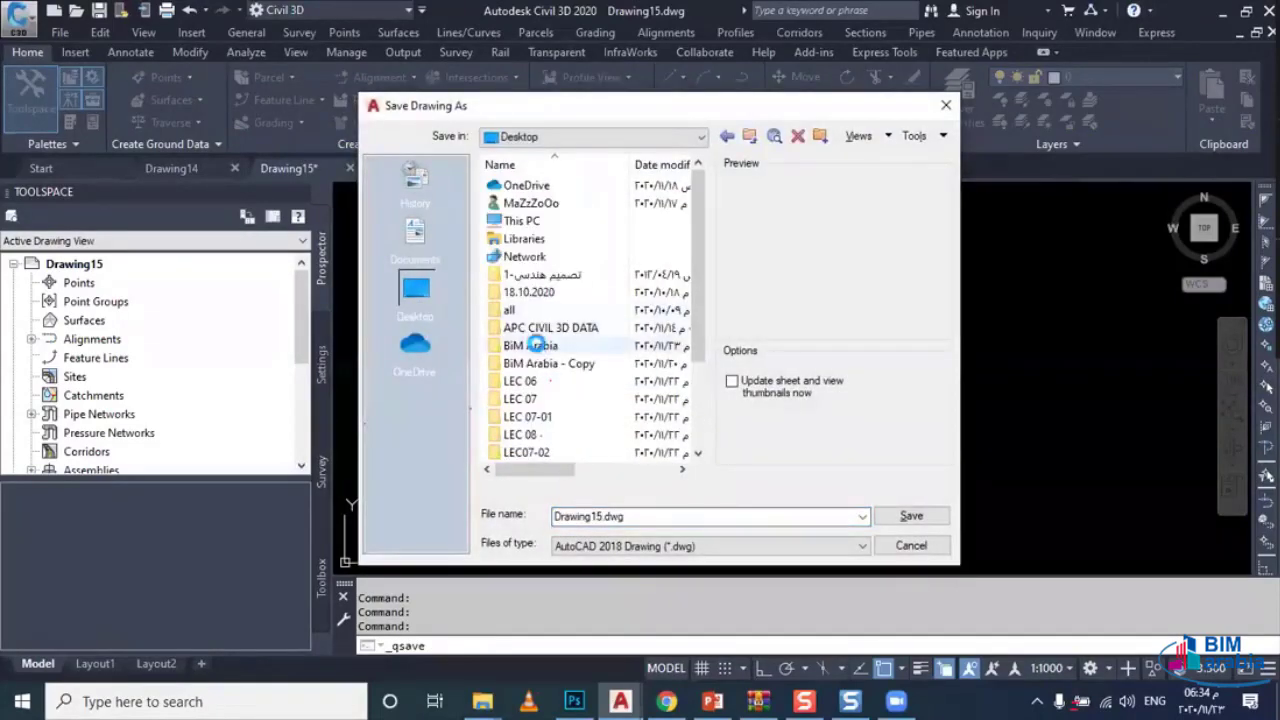
{"action": "double_click", "coordinate": [536, 345]}
{"action": "left_click", "coordinate": [680, 514]}
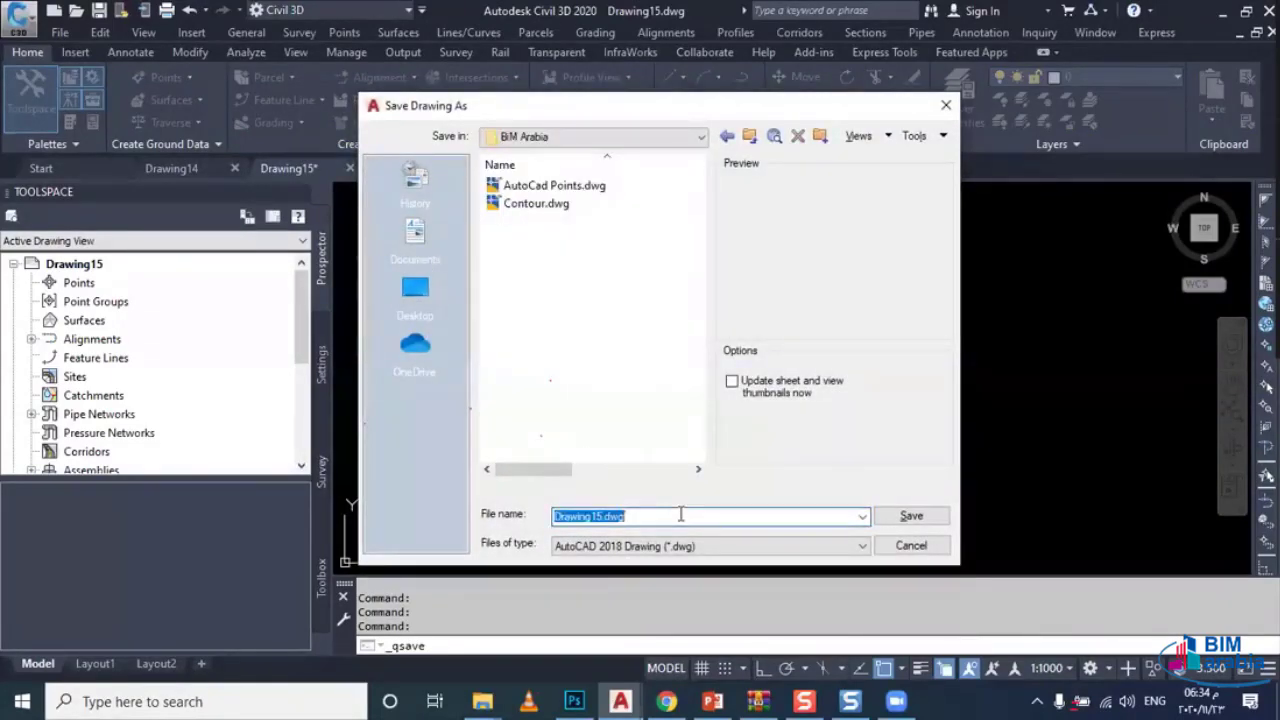
{"action": "type", "text": "LEC "}
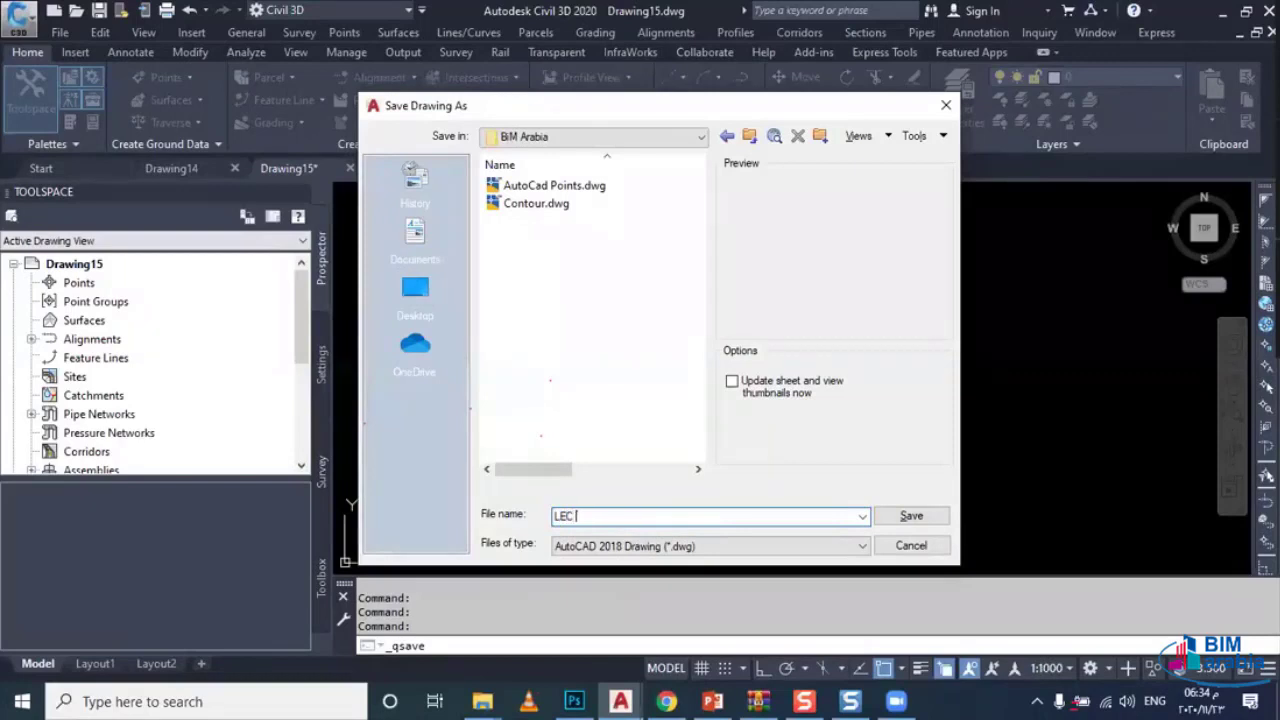
{"action": "type", "text": "02"}
{"action": "left_click", "coordinate": [922, 524]}
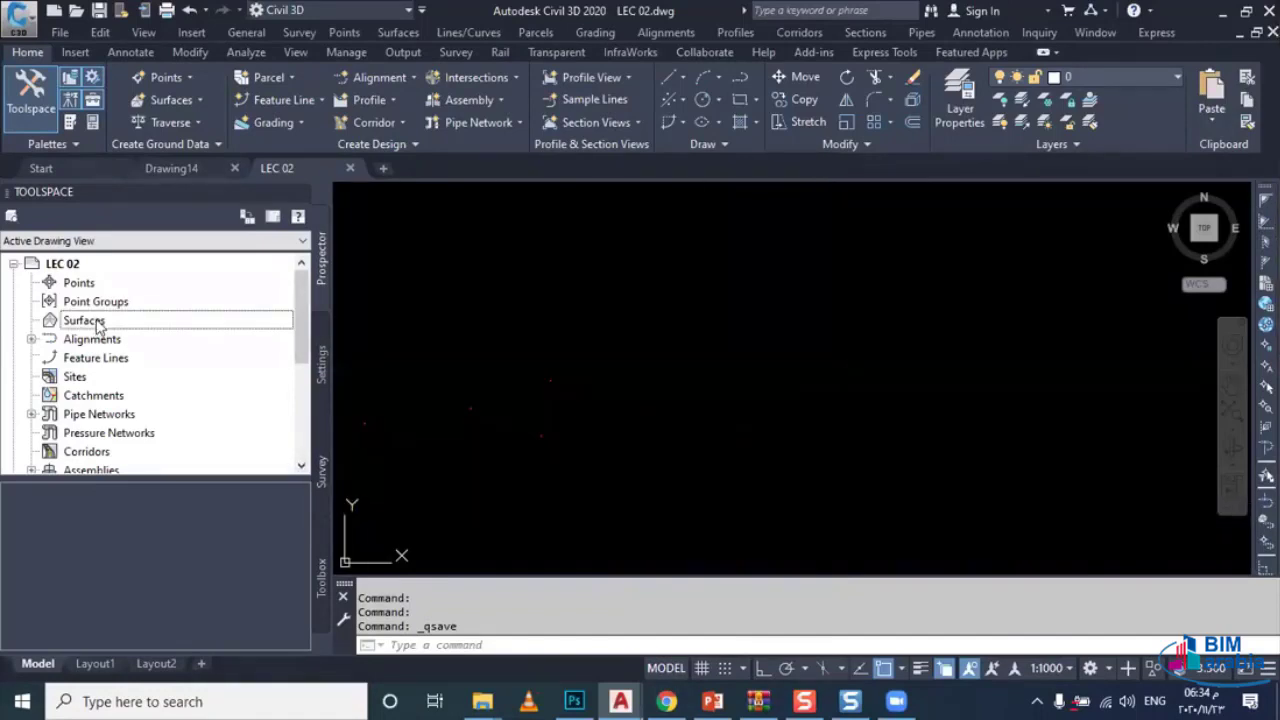
Step: Create an empty TIN surface named NGL from the Surfaces collection
{"action": "right_click", "coordinate": [127, 333]}
{"action": "left_click", "coordinate": [130, 332]}
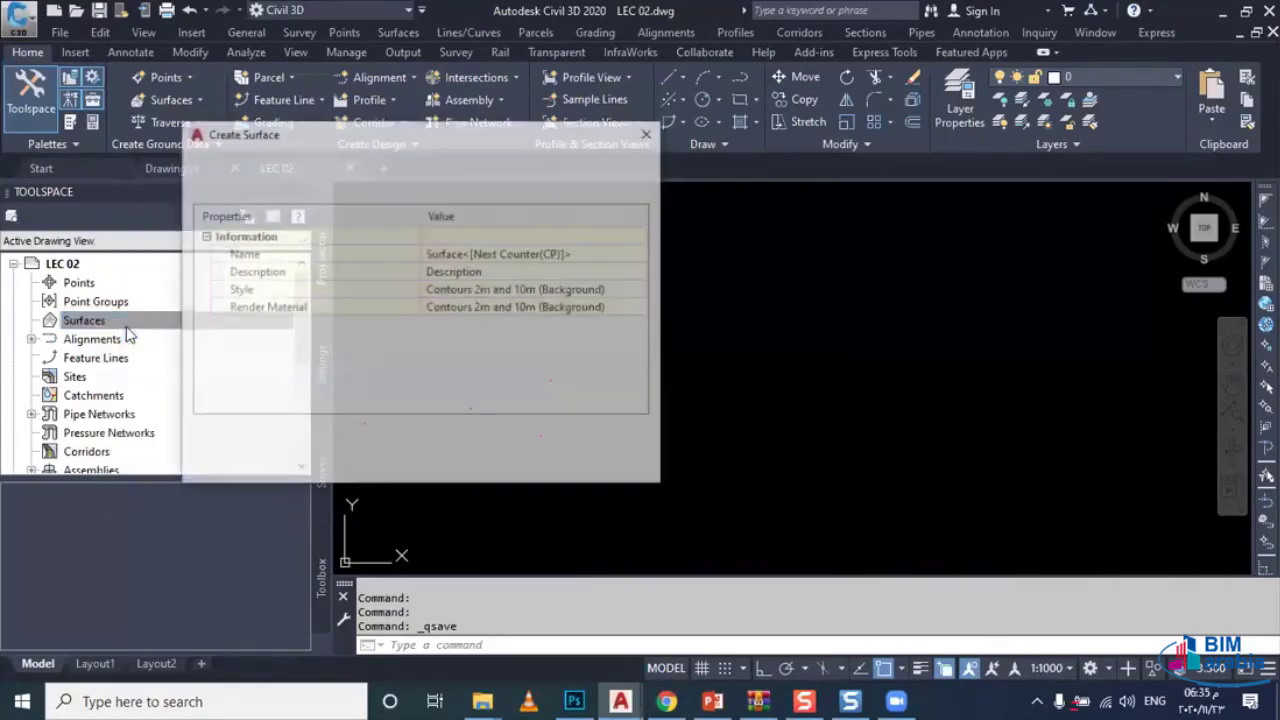
{"action": "left_click", "coordinate": [472, 256]}
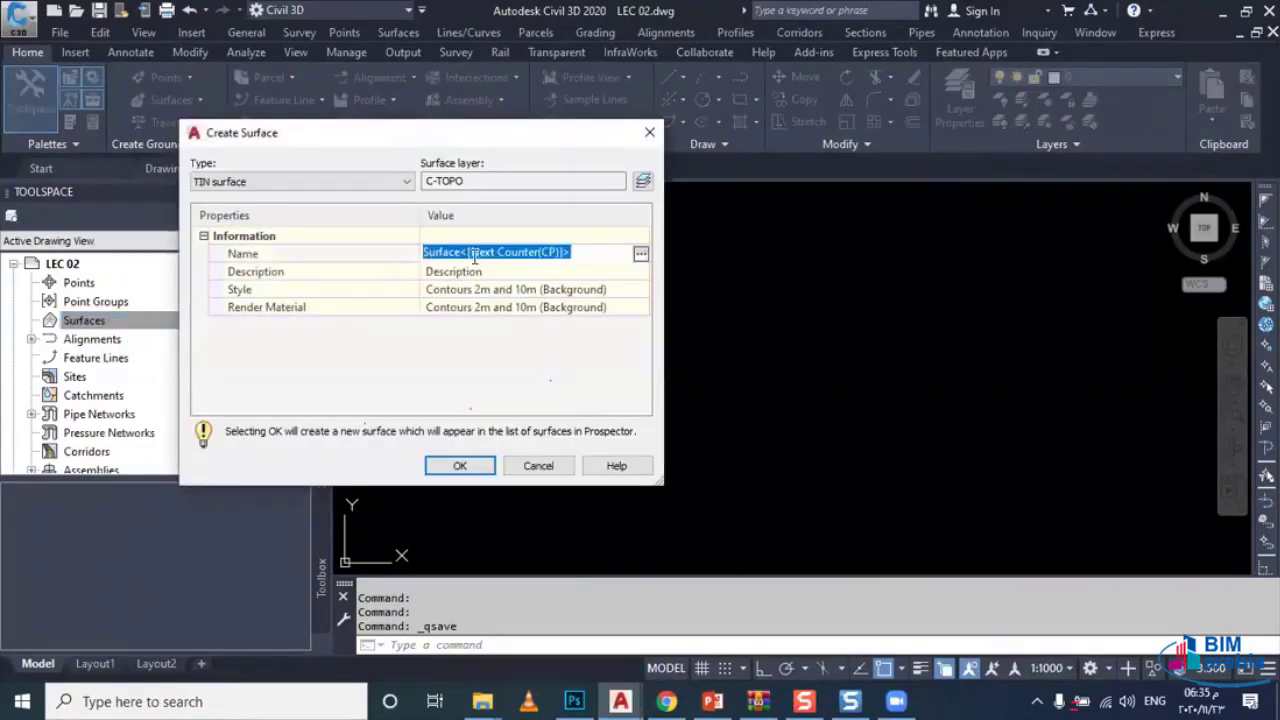
{"action": "type", "text": "NGL"}
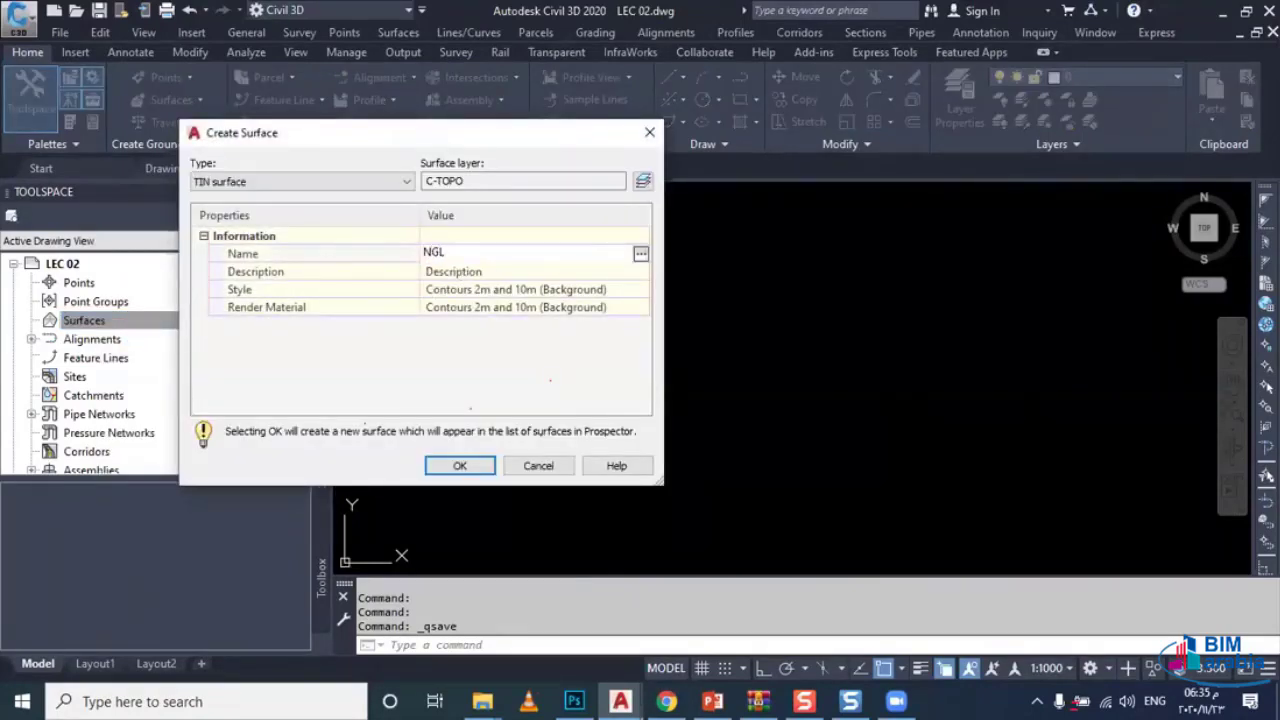
{"action": "left_click", "coordinate": [459, 465]}
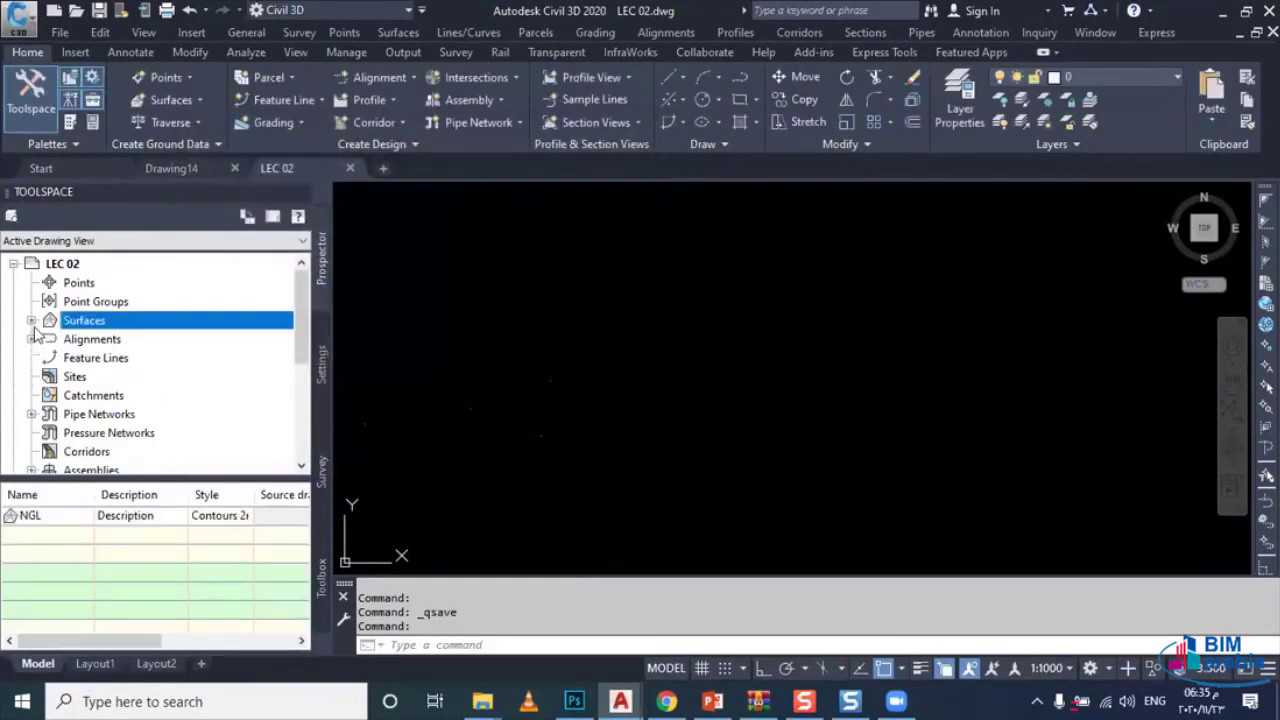
Step: Expand NGL and its Definition node in Prospector to show its categories
{"action": "left_click", "coordinate": [31, 320]}
{"action": "left_click", "coordinate": [85, 342]}
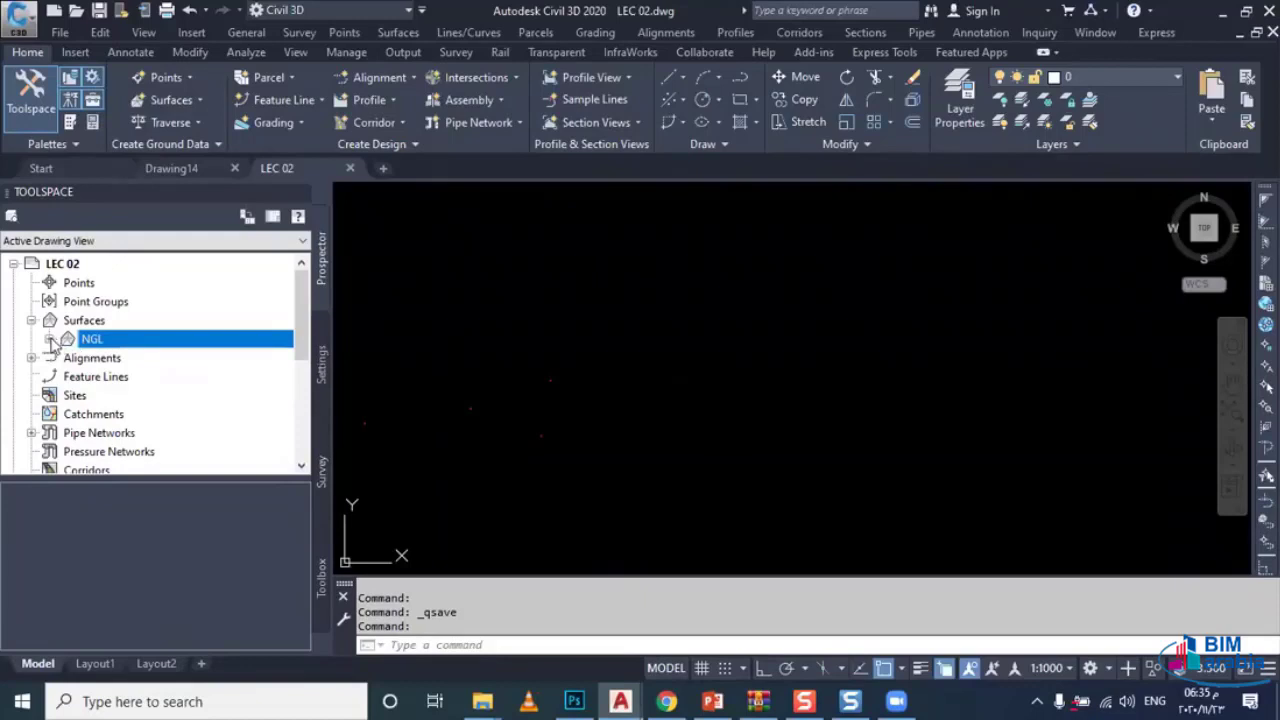
{"action": "left_click", "coordinate": [49, 339]}
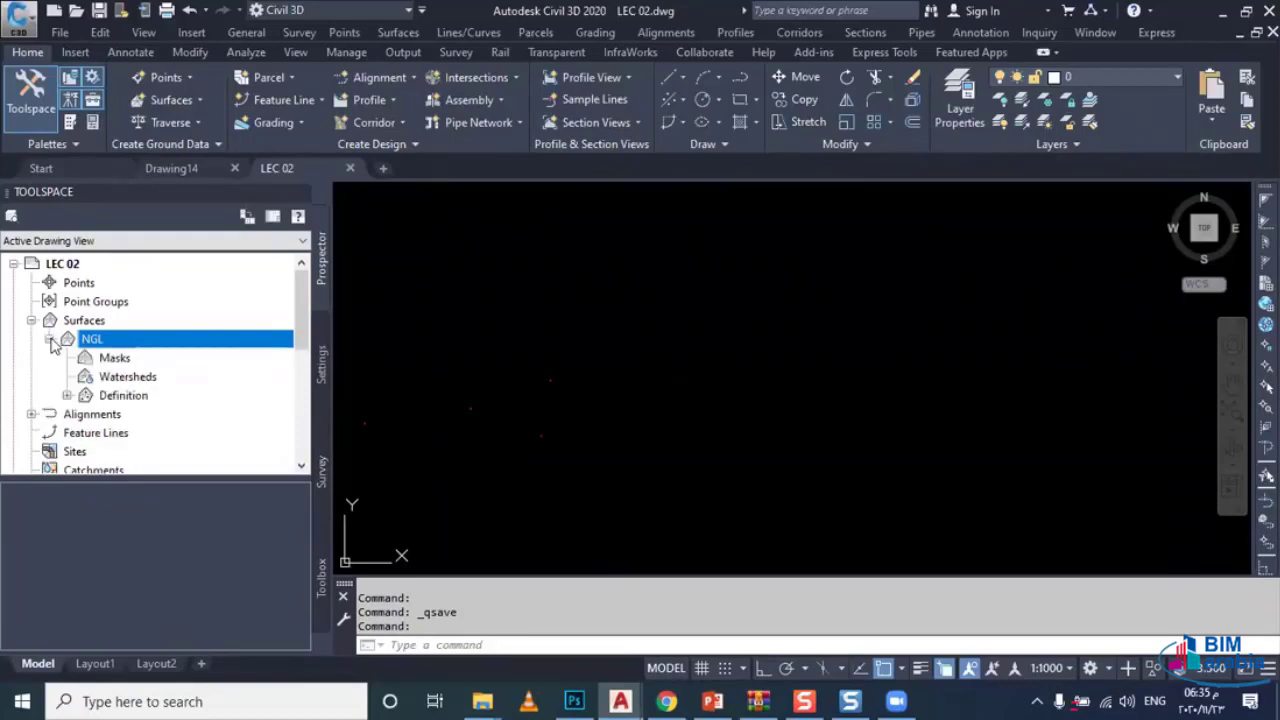
{"action": "left_click", "coordinate": [100, 396]}
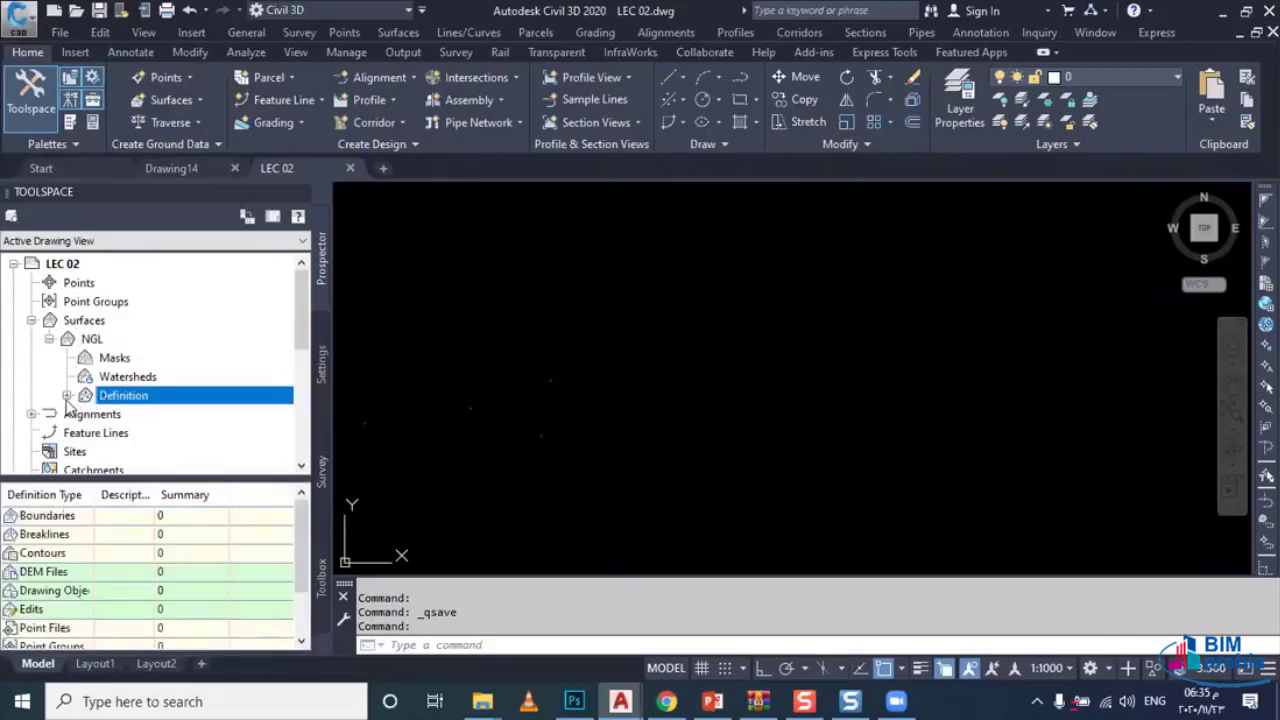
{"action": "left_click", "coordinate": [67, 398]}
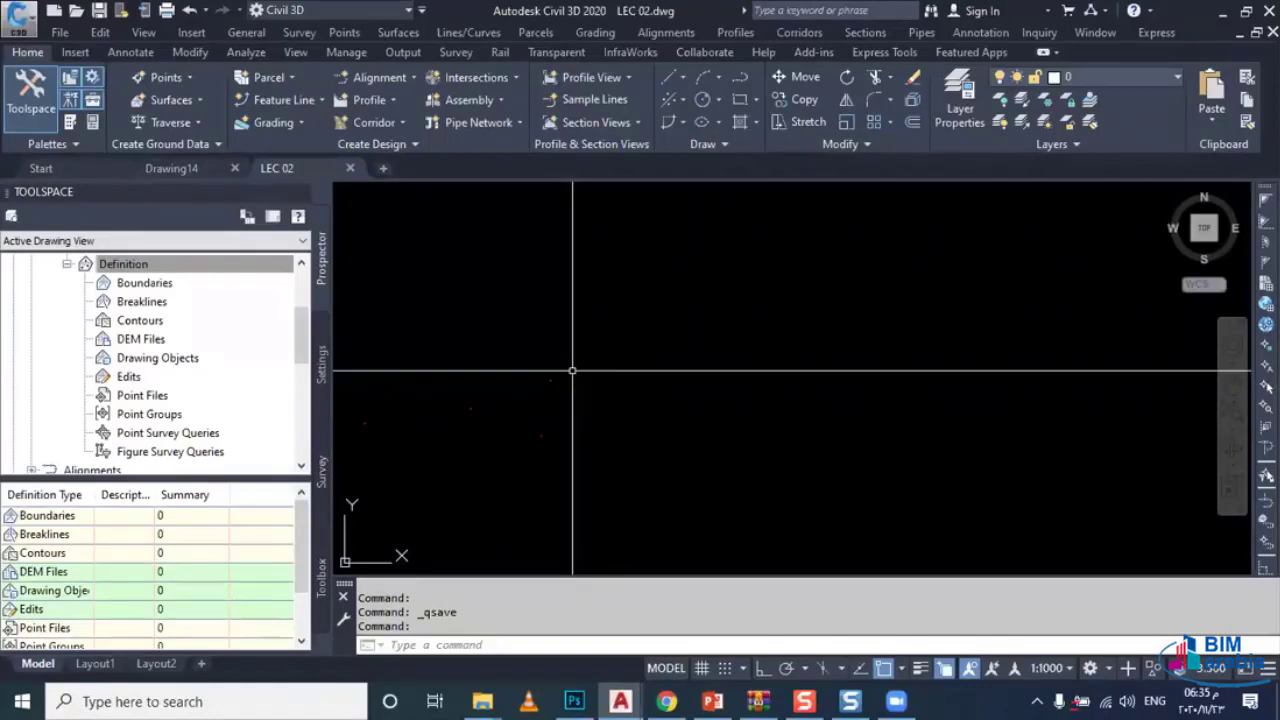
Step: Add PONITES.txt to NGL's Point Files using the ENZ (comma delimited) format
{"action": "left_click", "coordinate": [150, 396]}
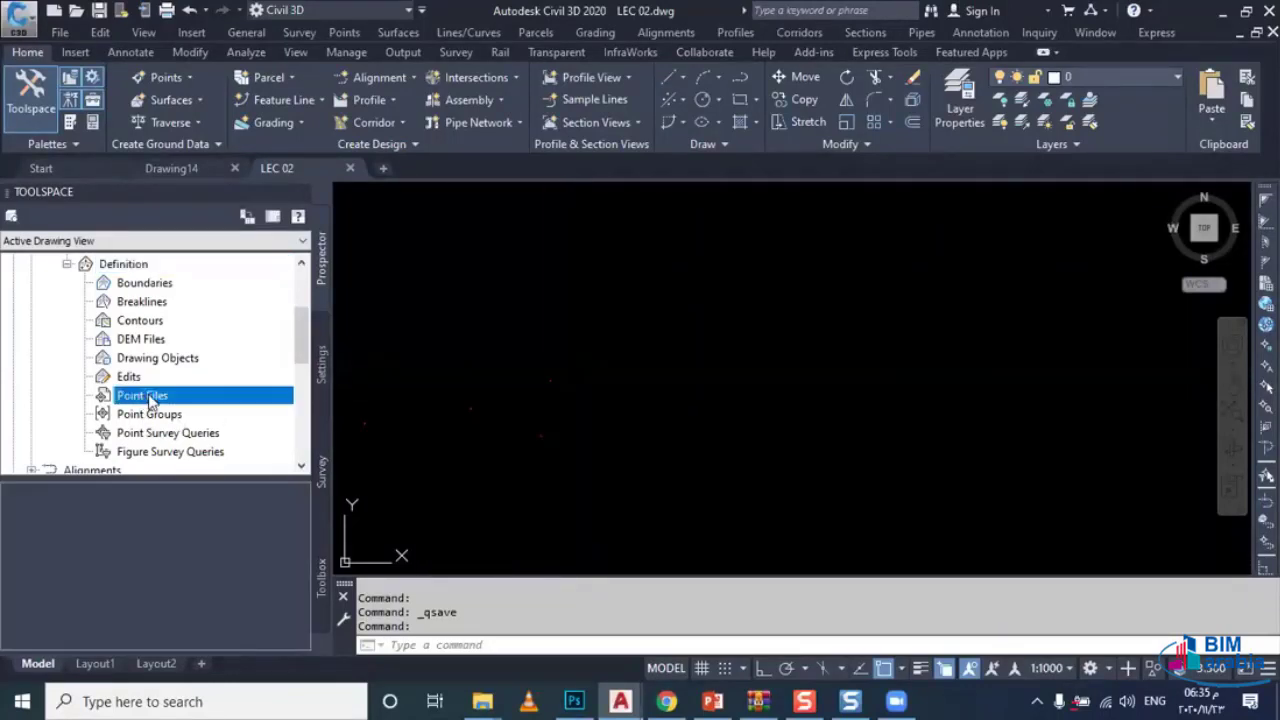
{"action": "right_click", "coordinate": [150, 398]}
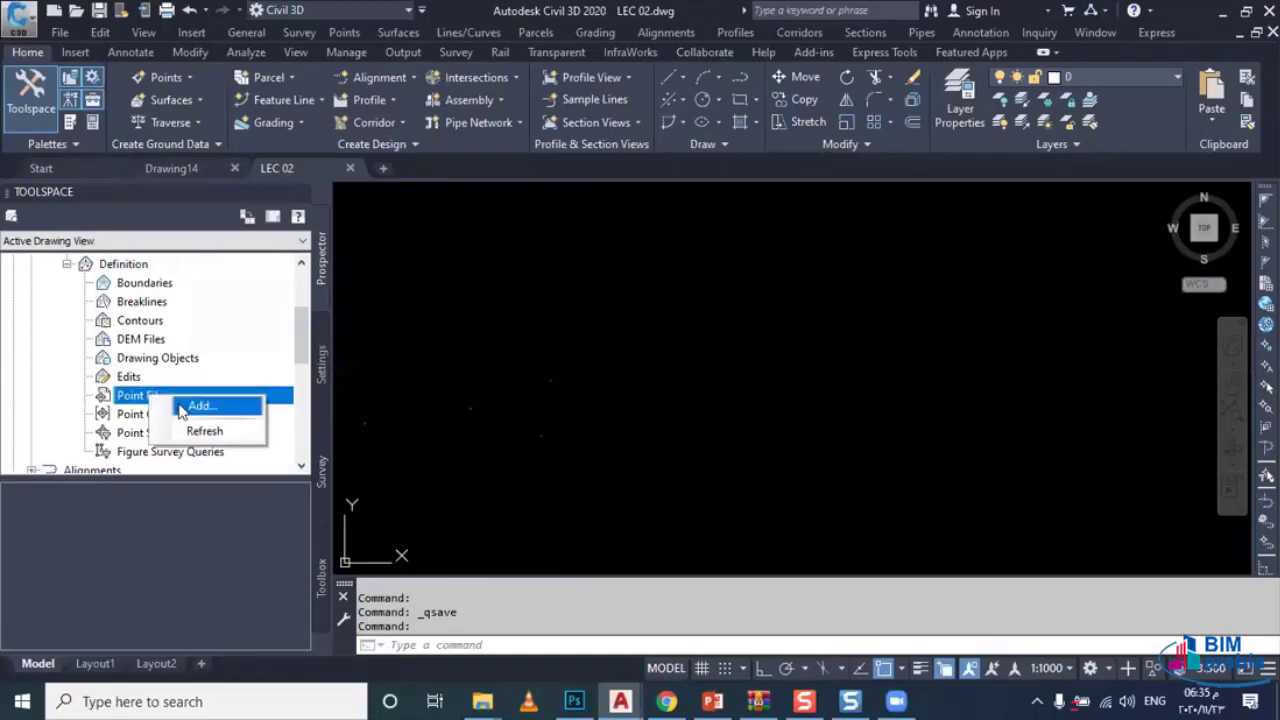
{"action": "left_click", "coordinate": [190, 408]}
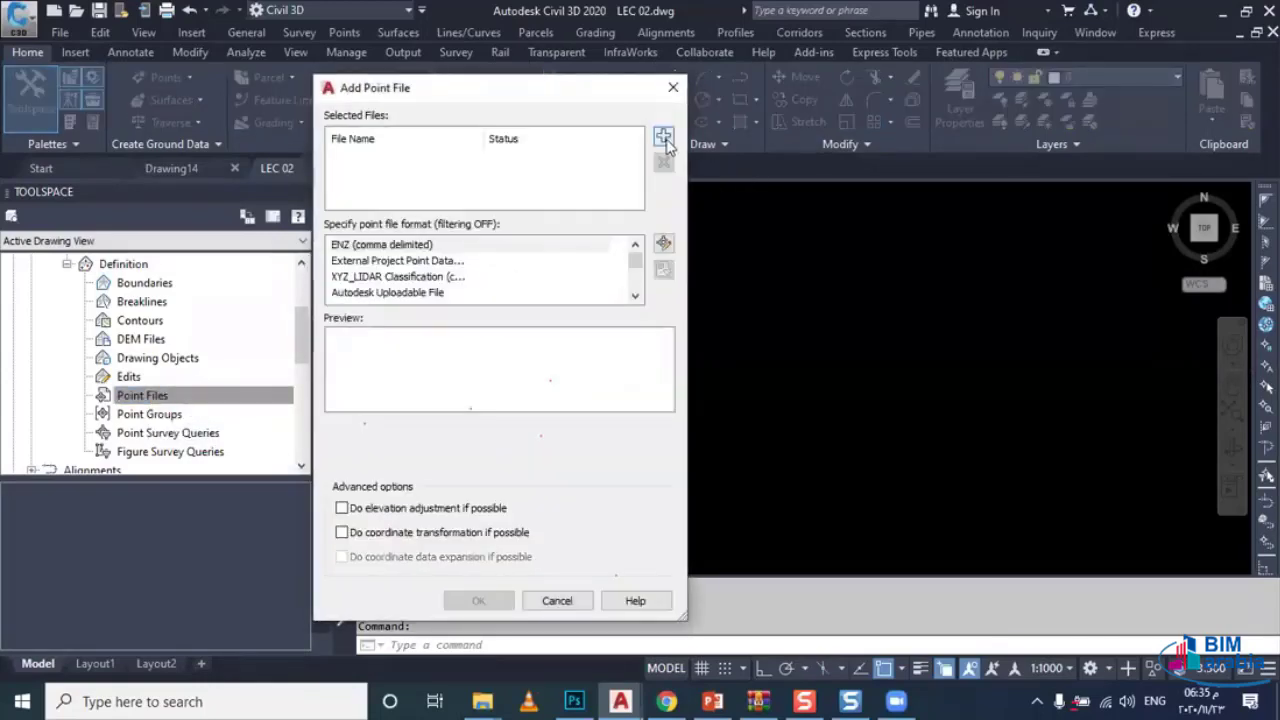
{"action": "left_click", "coordinate": [663, 136]}
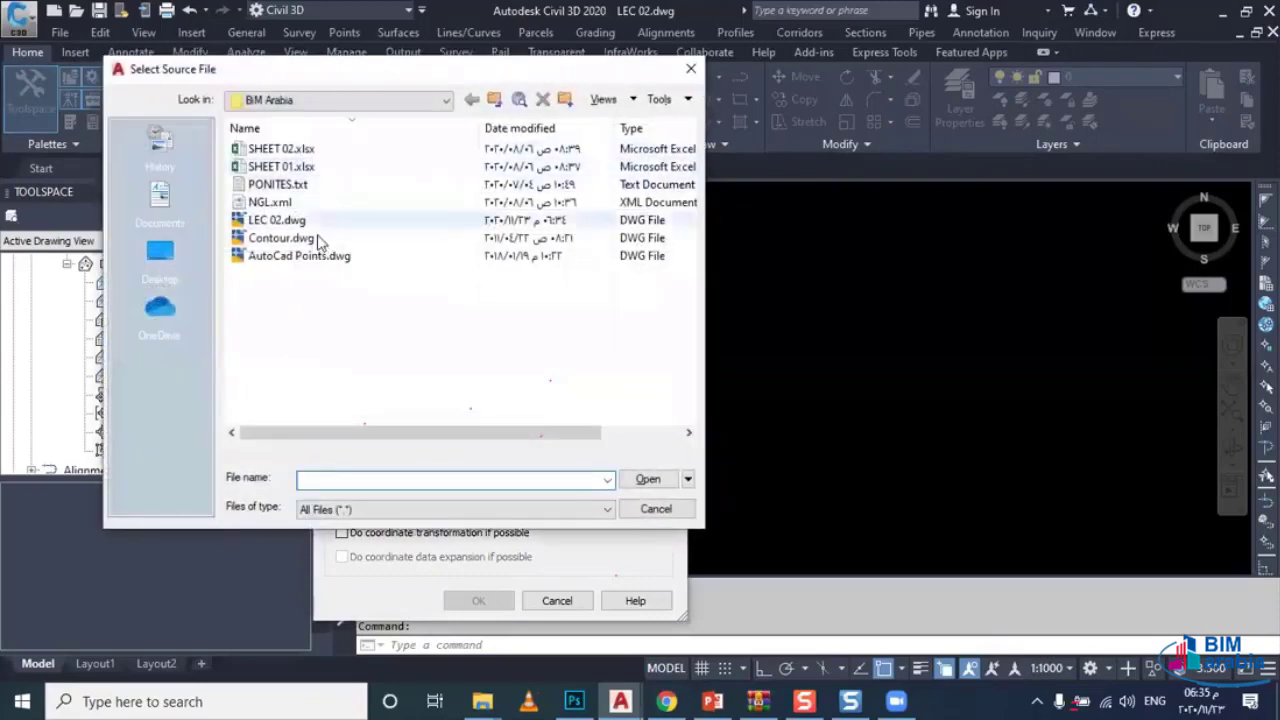
{"action": "left_click", "coordinate": [300, 185]}
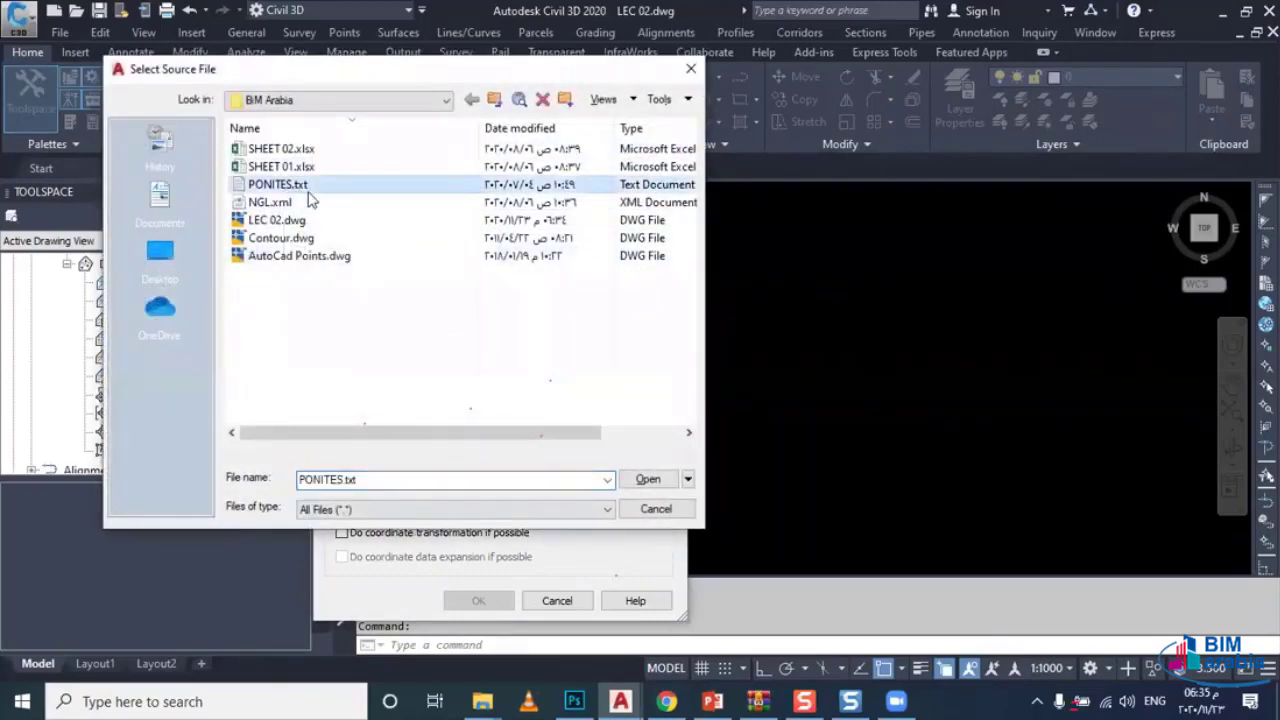
{"action": "left_click", "coordinate": [648, 480]}
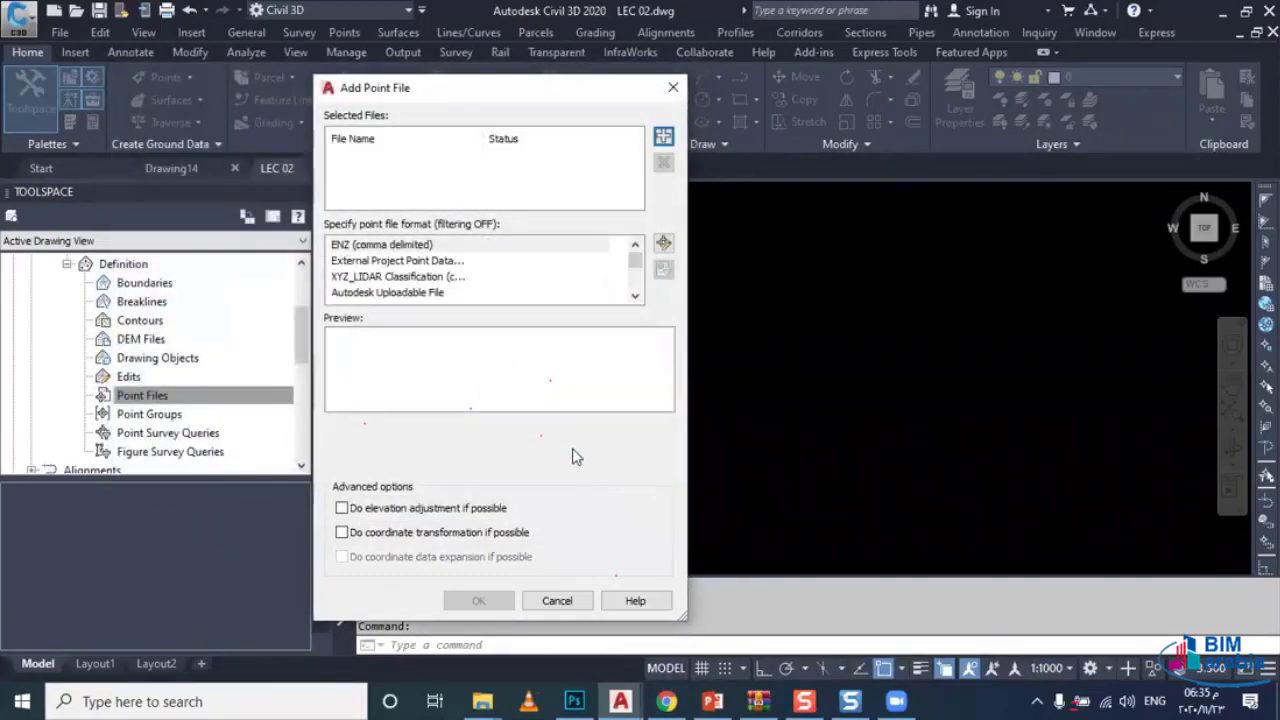
{"action": "left_click", "coordinate": [378, 248]}
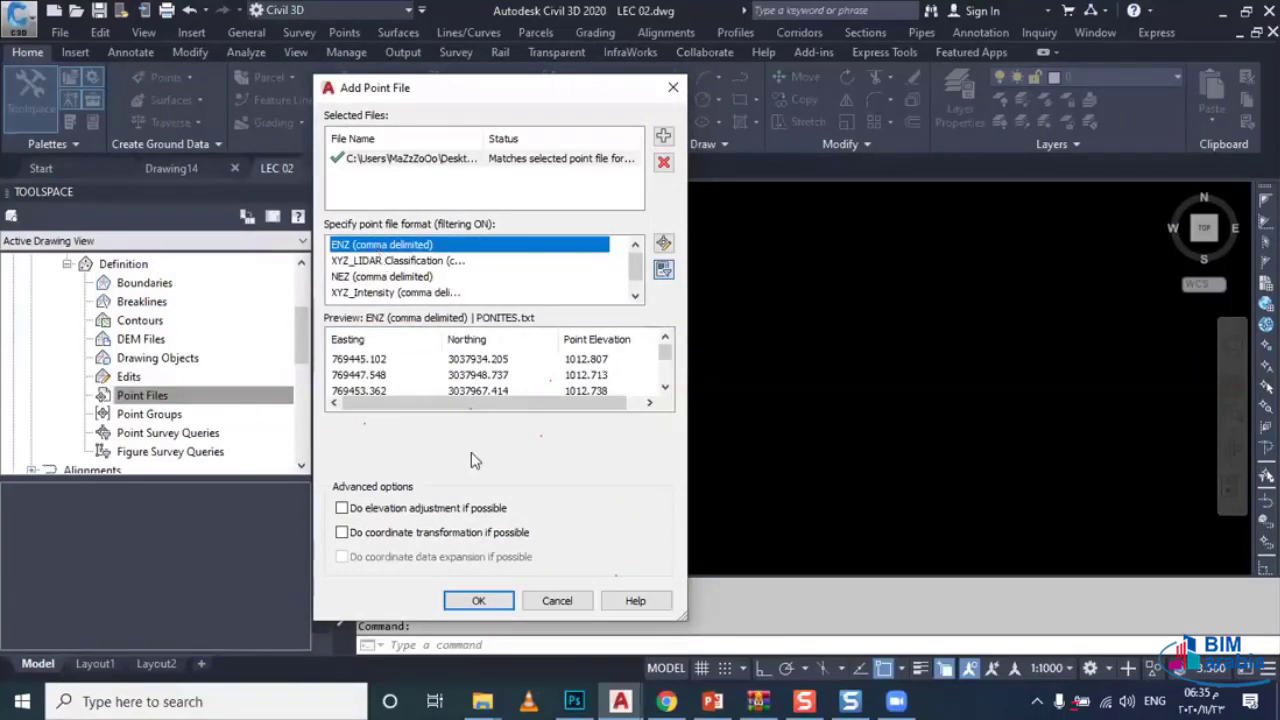
{"action": "left_click", "coordinate": [478, 600]}
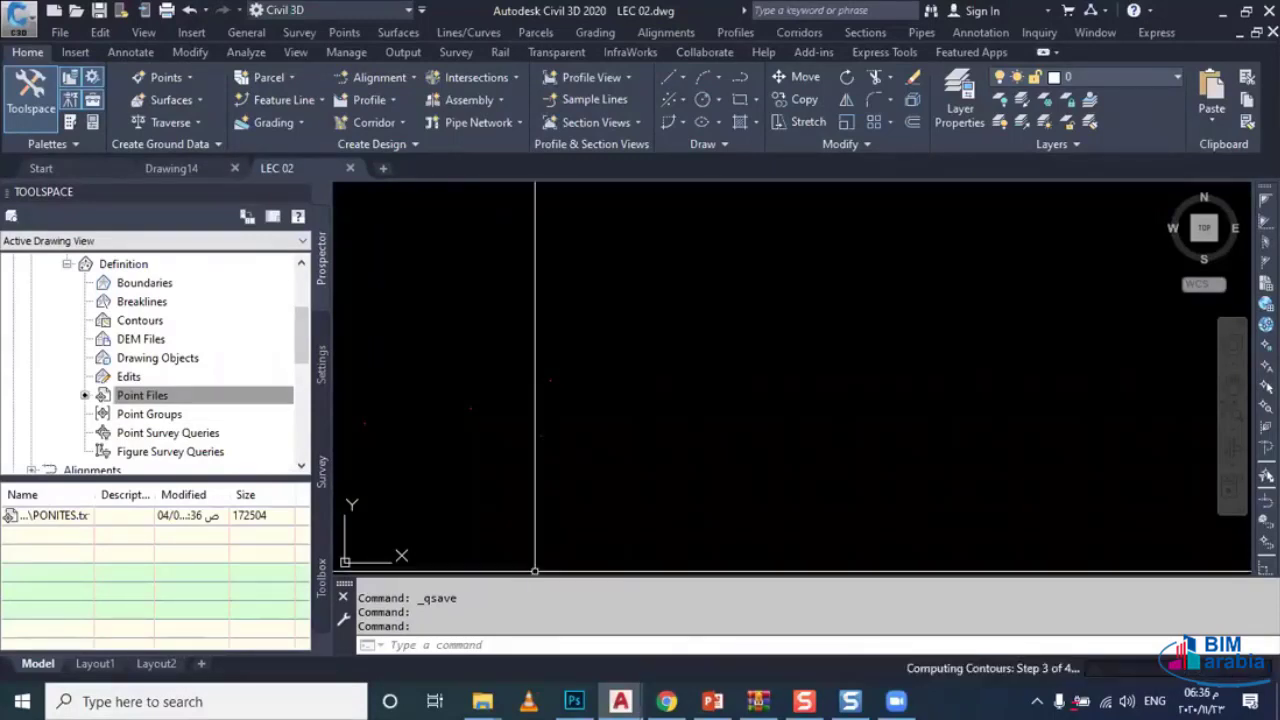
Step: Zoom to extents (ZE) to fit the whole NGL surface in view
{"action": "key", "text": "Escape"}
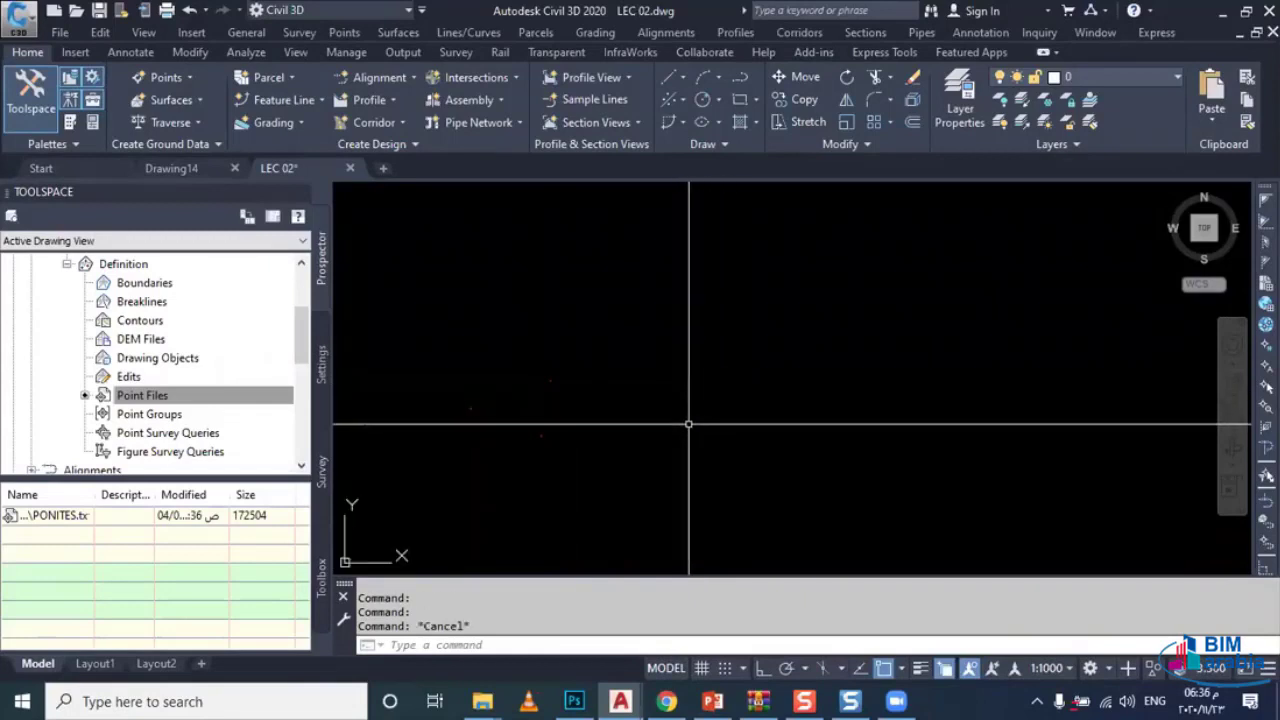
{"action": "type", "text": "ZE"}
{"action": "key", "text": "Return"}
{"action": "scroll", "coordinate": [526, 441], "scroll_direction": "down", "scroll_amount": 2}
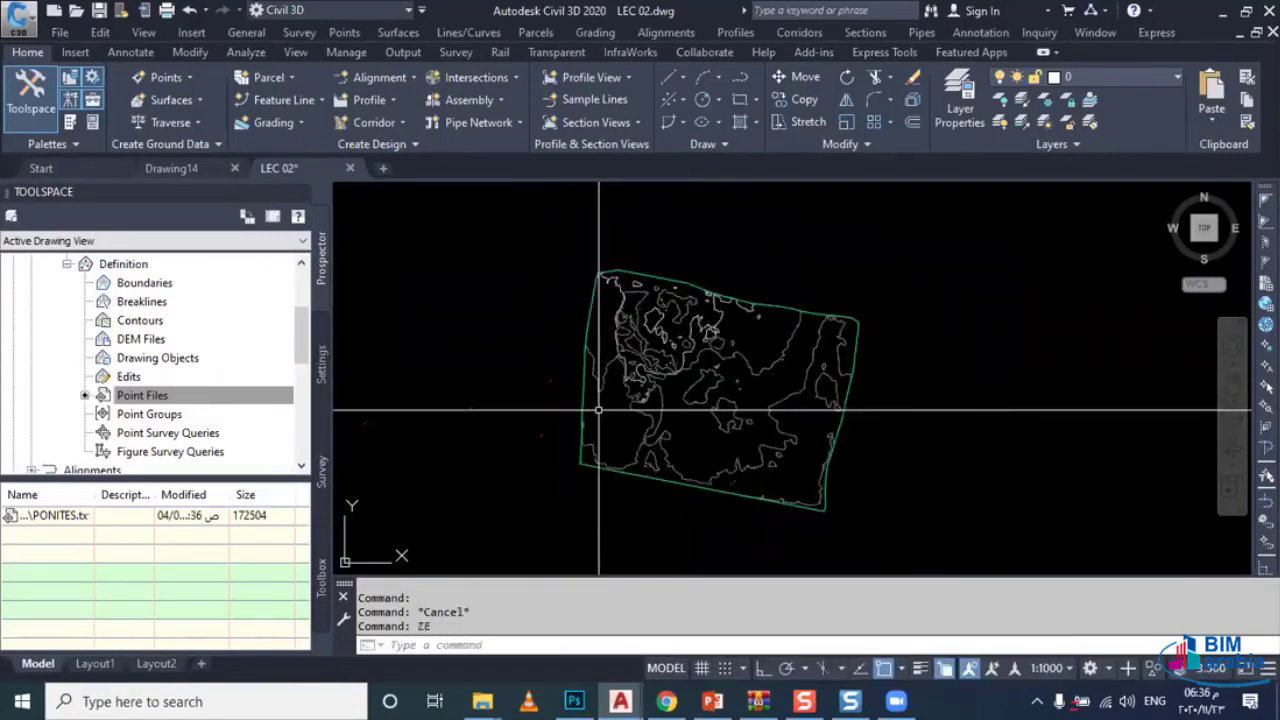
{"action": "middle_click_drag", "start_coordinate": [535, 444], "coordinate": [554, 440]}
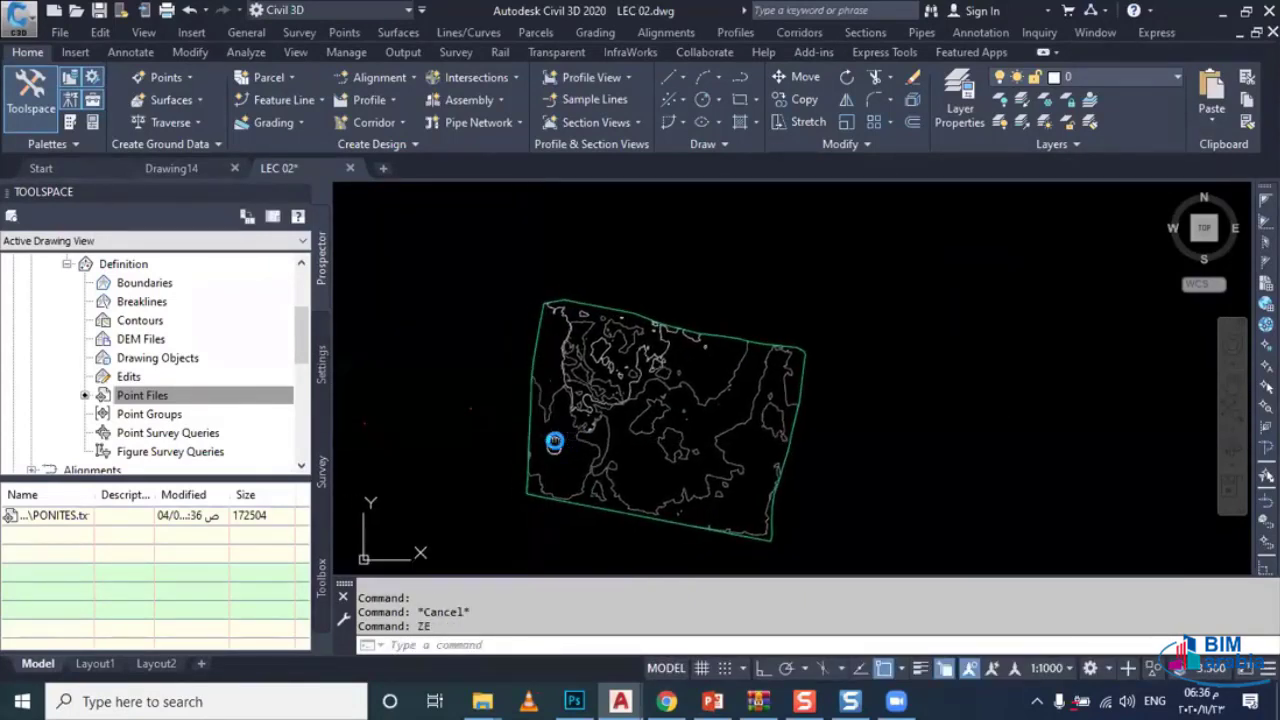
{"action": "mouse_move", "coordinate": [554, 437]}
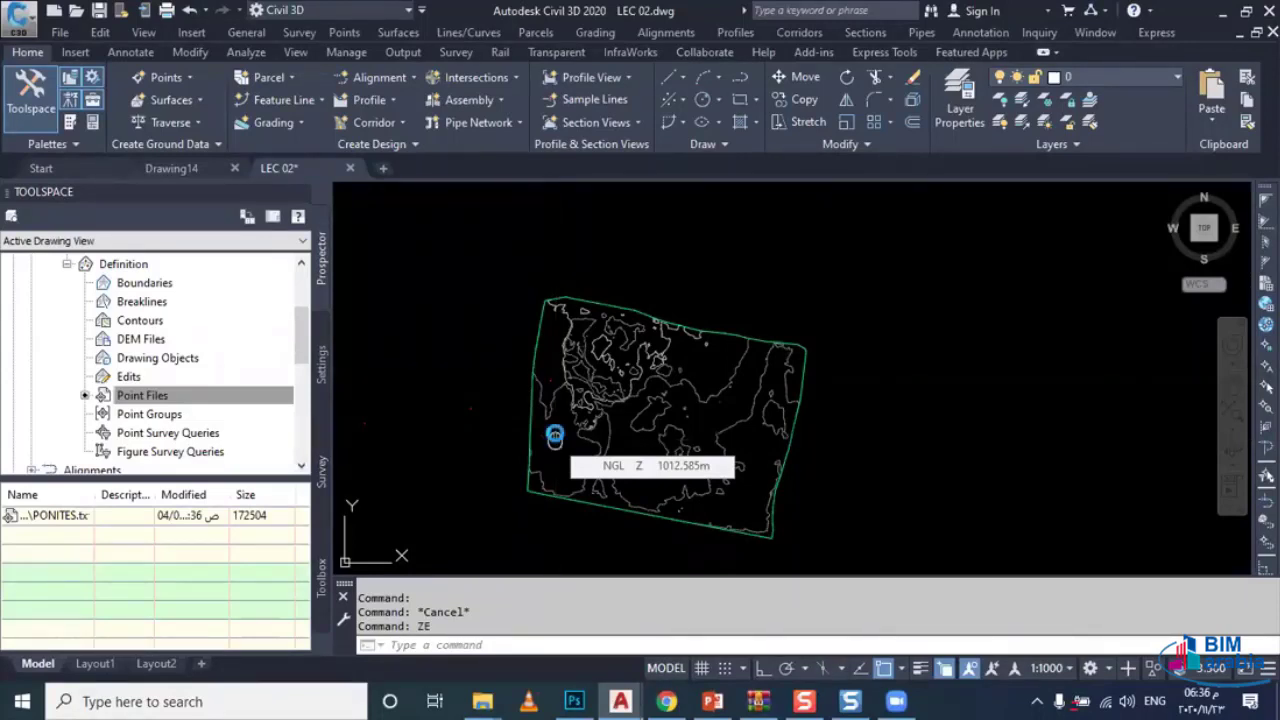
{"action": "scroll", "coordinate": [546, 414], "scroll_direction": "up", "scroll_amount": 1}
{"action": "scroll", "coordinate": [540, 440], "scroll_direction": "down", "scroll_amount": 1}
Step: Draw circles of radius 174.146 at the lower-left and upper-right boundary corners
{"action": "type", "text": "C"}
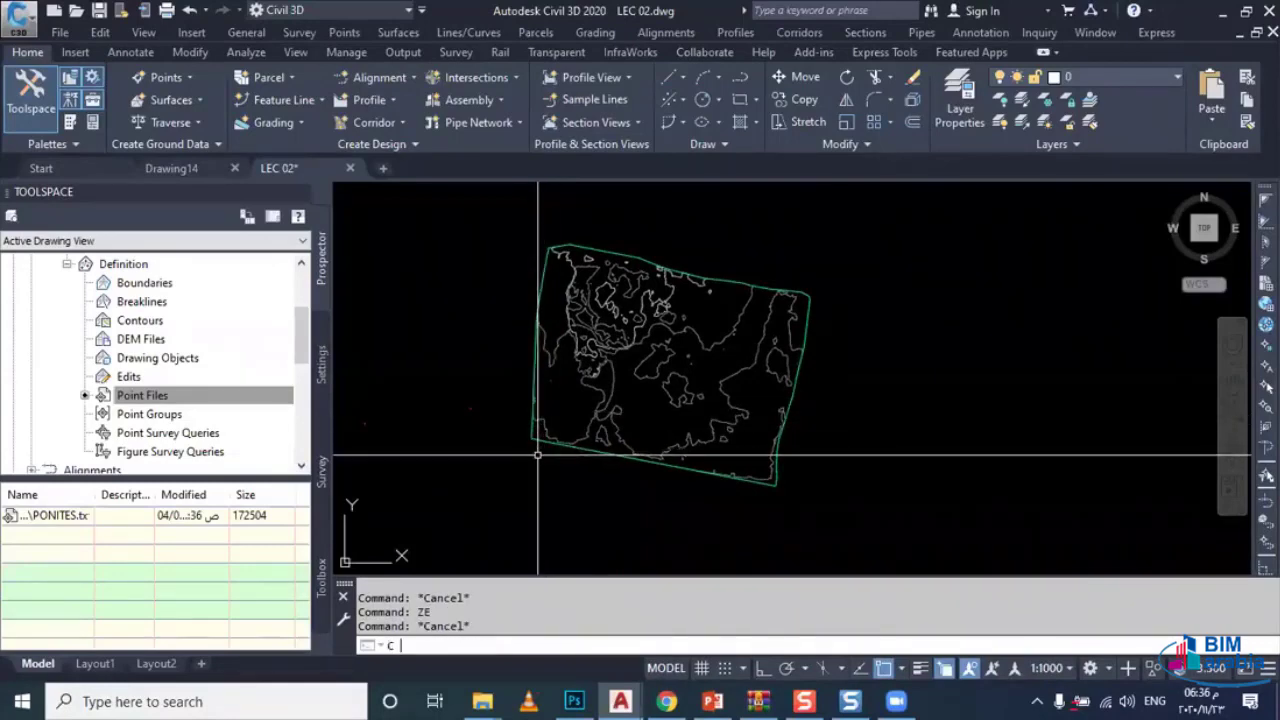
{"action": "key", "text": "Return"}
{"action": "scroll", "coordinate": [538, 452], "scroll_direction": "up", "scroll_amount": 2}
{"action": "scroll", "coordinate": [538, 425], "scroll_direction": "up", "scroll_amount": 2}
{"action": "left_click", "coordinate": [547, 412]}
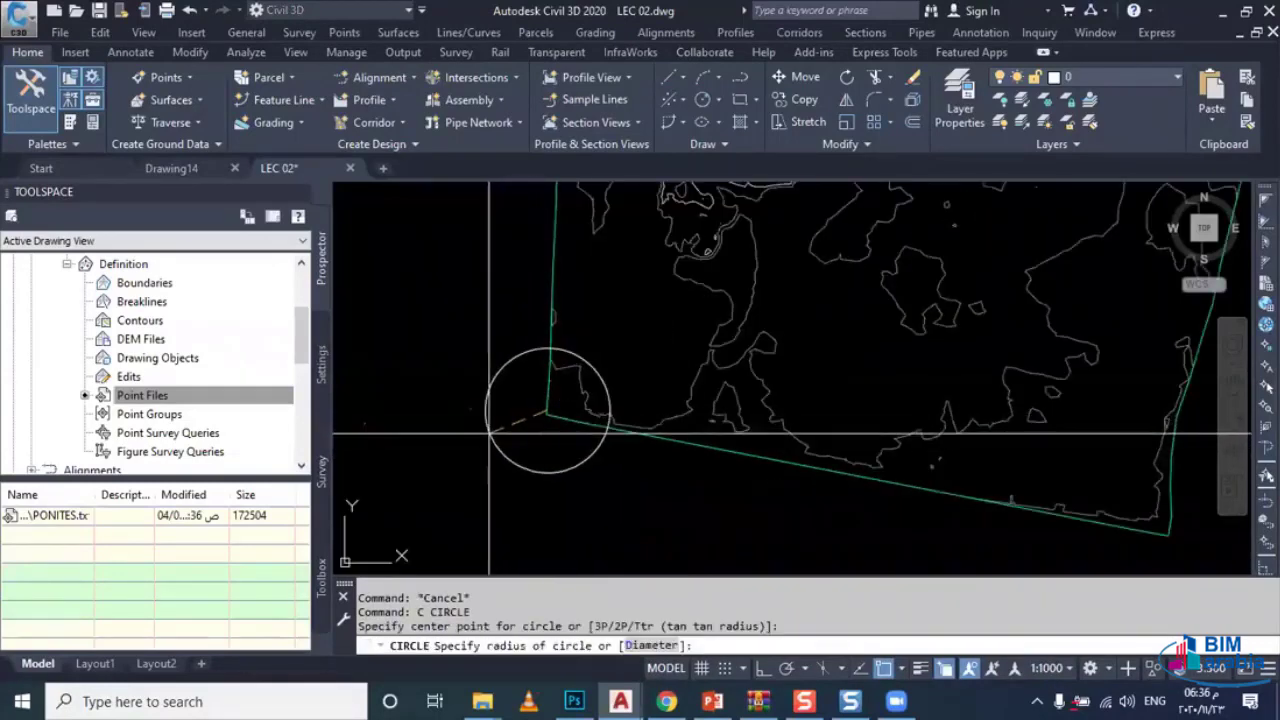
{"action": "left_click", "coordinate": [457, 437]}
{"action": "scroll", "coordinate": [480, 430], "scroll_direction": "down", "scroll_amount": 3}
{"action": "scroll", "coordinate": [529, 417], "scroll_direction": "down", "scroll_amount": 2}
{"action": "key", "text": "Return"}
{"action": "scroll", "coordinate": [529, 430], "scroll_direction": "up", "scroll_amount": 2}
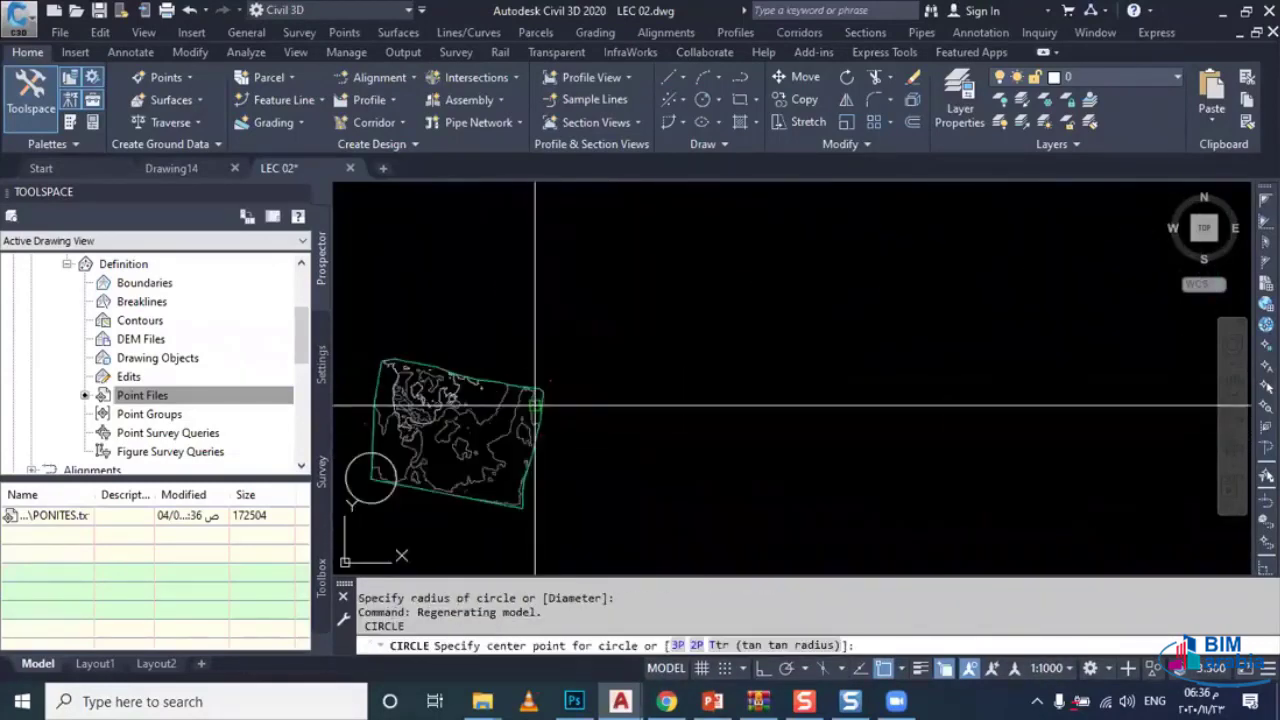
{"action": "scroll", "coordinate": [543, 431], "scroll_direction": "up", "scroll_amount": 2}
{"action": "left_click", "coordinate": [552, 365]}
{"action": "left_click", "coordinate": [606, 408]}
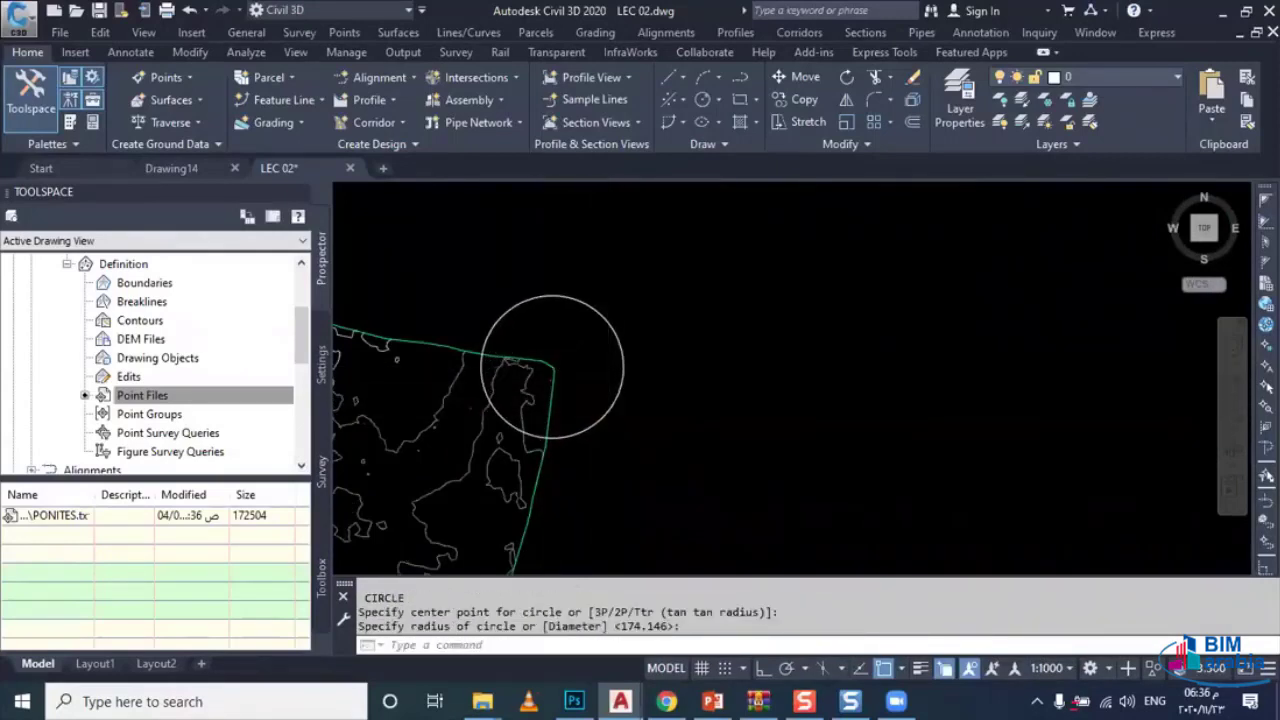
{"action": "scroll", "coordinate": [700, 415], "scroll_direction": "down", "scroll_amount": 4}
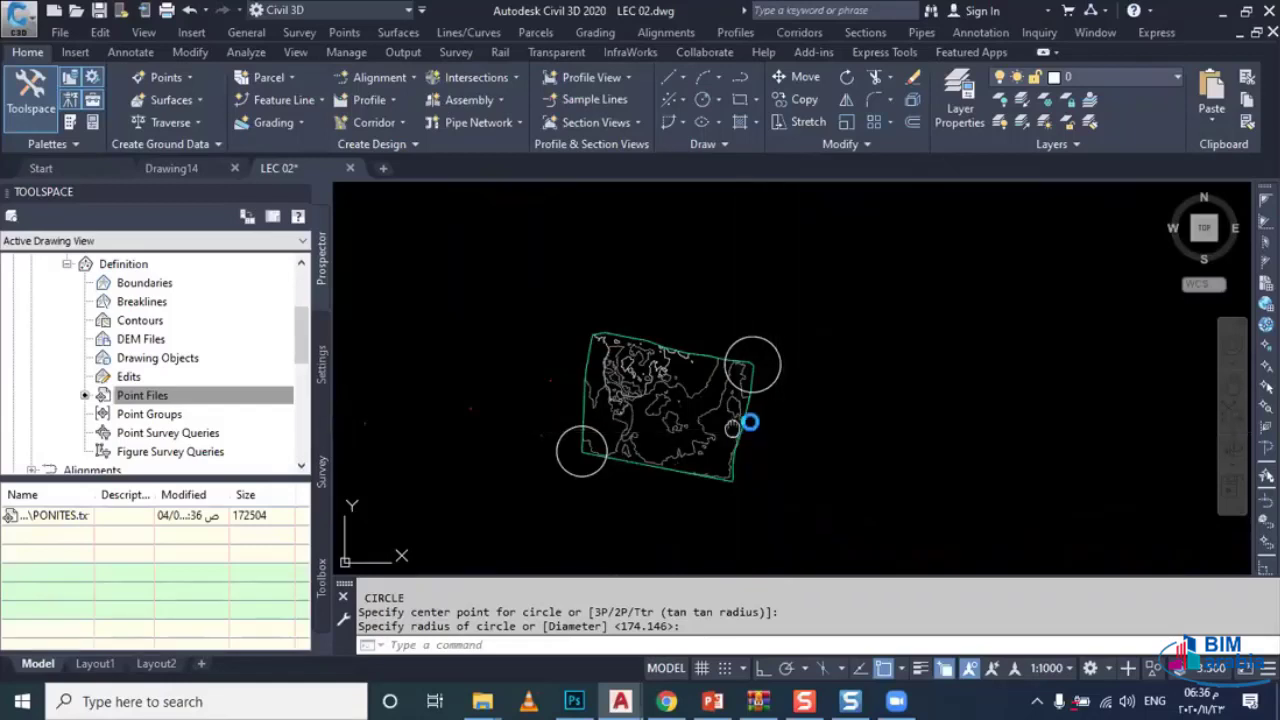
{"action": "scroll", "coordinate": [643, 423], "scroll_direction": "up", "scroll_amount": 1}
{"action": "scroll", "coordinate": [636, 428], "scroll_direction": "up", "scroll_amount": 1}
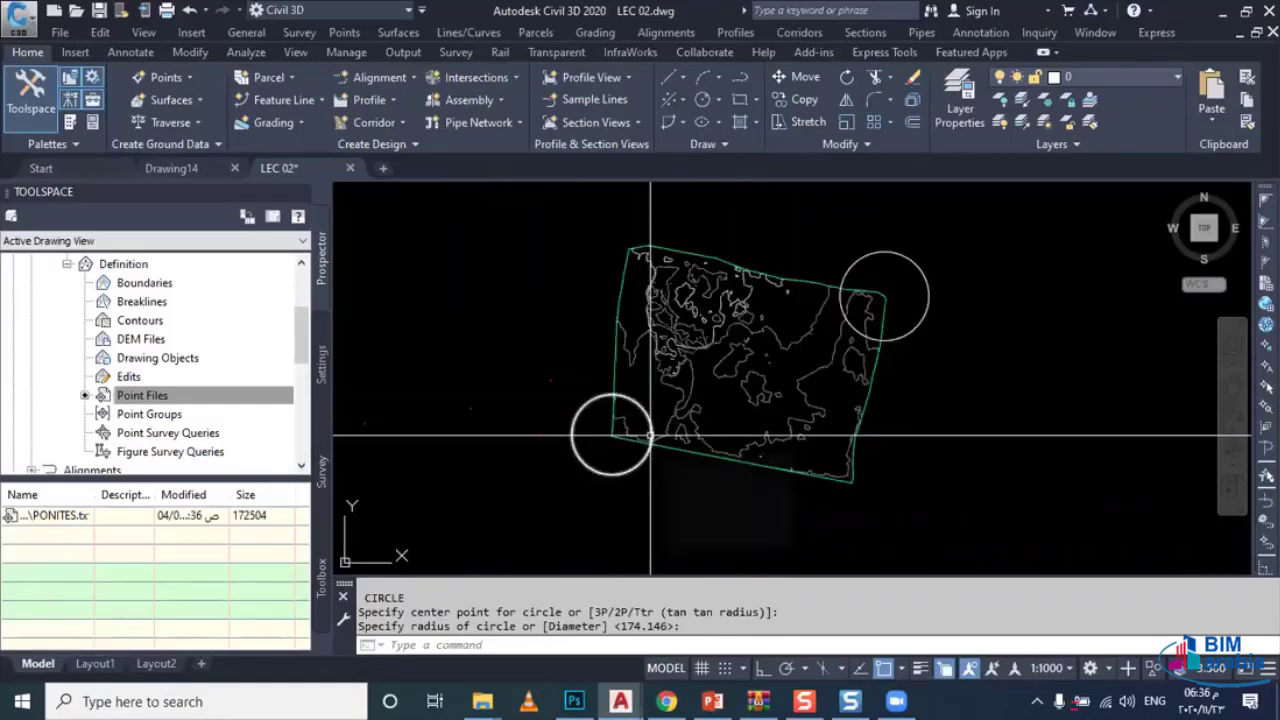
{"action": "scroll", "coordinate": [665, 434], "scroll_direction": "down", "scroll_amount": 2}
{"action": "scroll", "coordinate": [674, 358], "scroll_direction": "up", "scroll_amount": 2}
{"action": "scroll", "coordinate": [683, 360], "scroll_direction": "up", "scroll_amount": 2}
Step: Assign the Contours 1m and 5m (Background) style to the NGL surface
{"action": "left_click", "coordinate": [683, 360]}
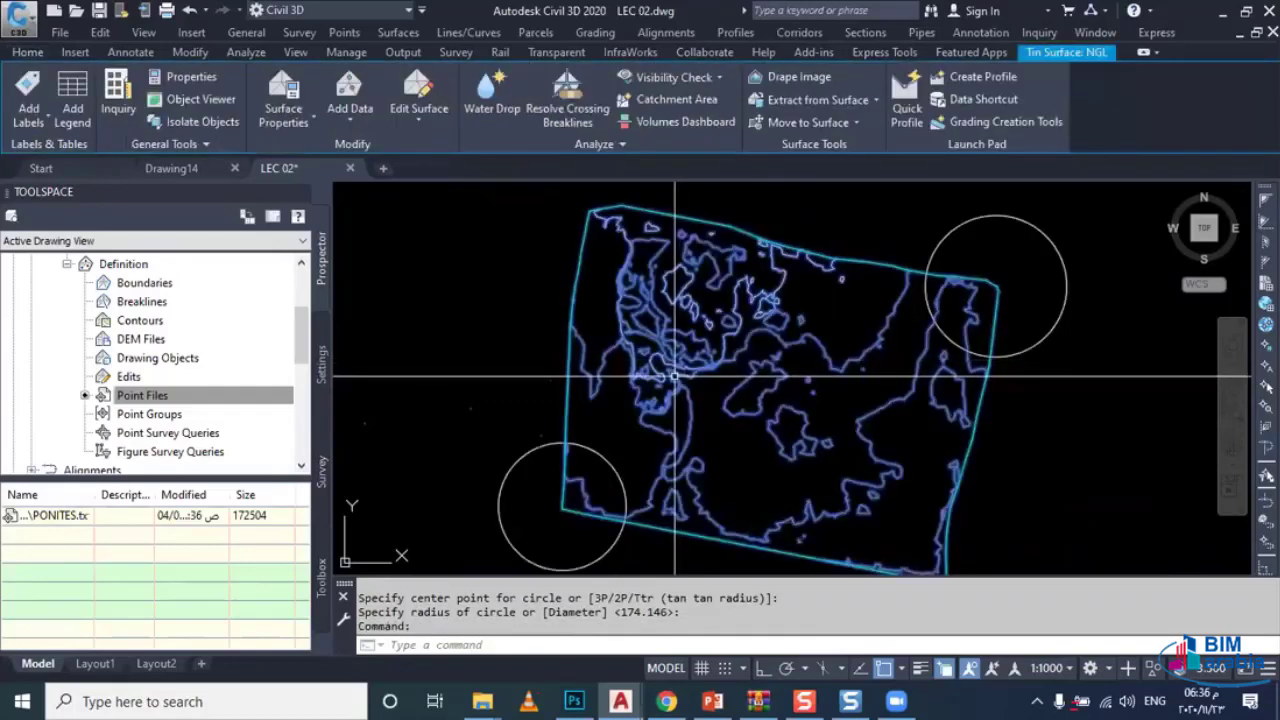
{"action": "right_click", "coordinate": [675, 379]}
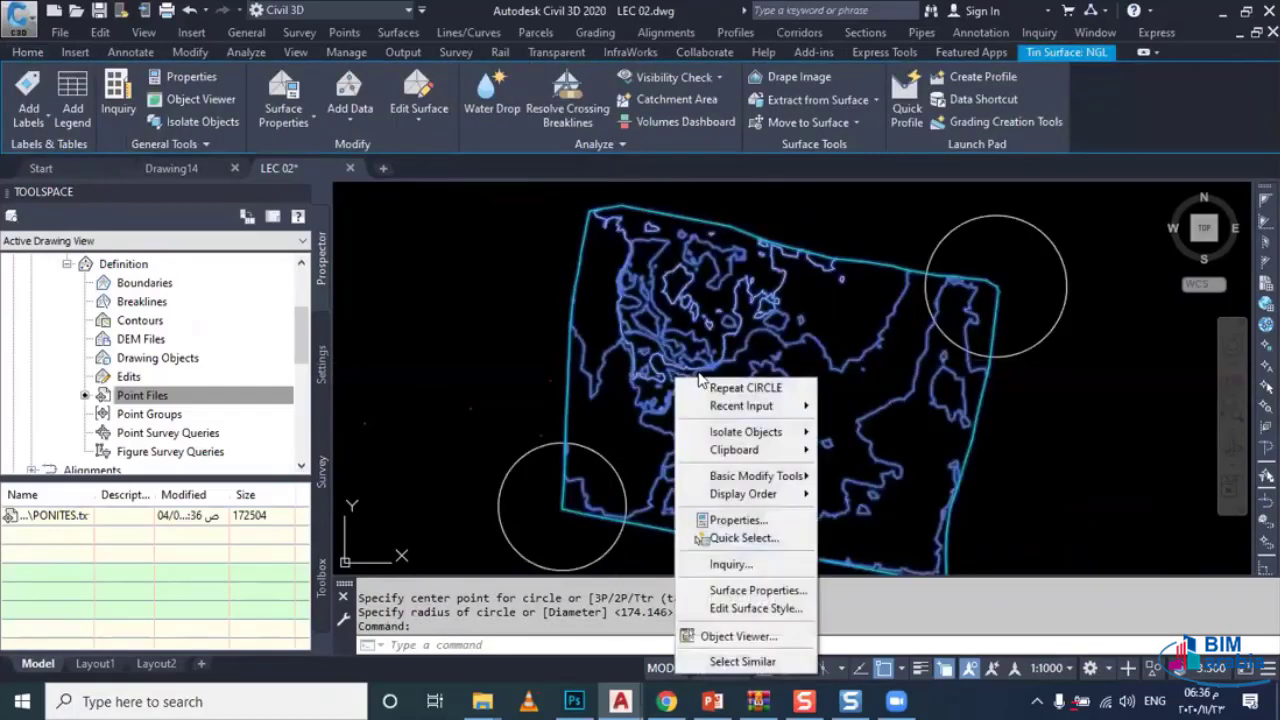
{"action": "left_click", "coordinate": [757, 590]}
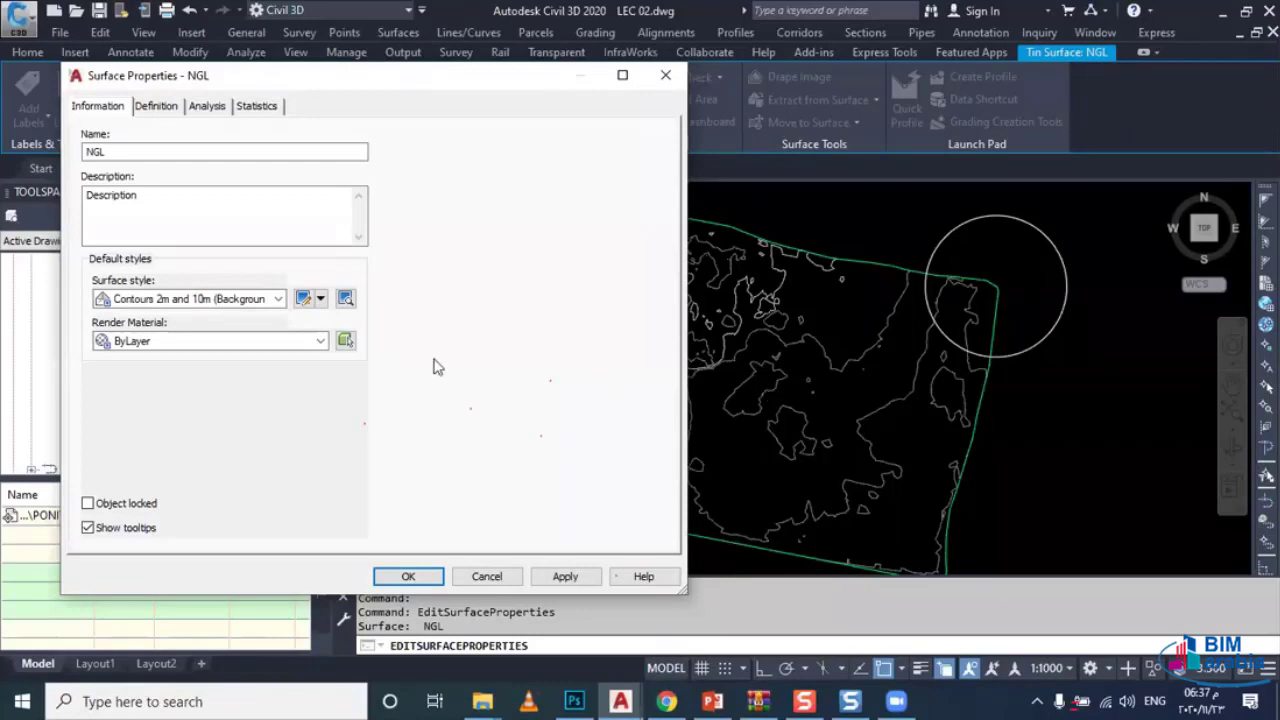
{"action": "left_click", "coordinate": [278, 298]}
{"action": "left_click", "coordinate": [224, 347]}
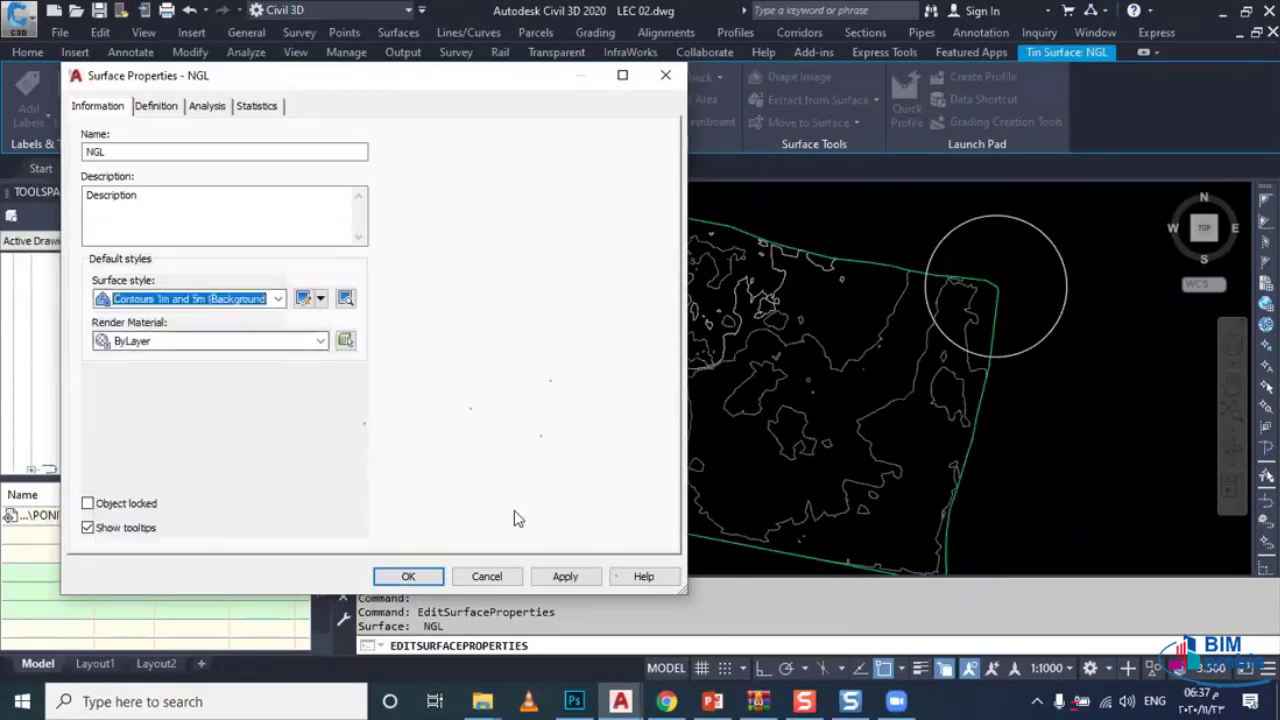
{"action": "left_click", "coordinate": [565, 576]}
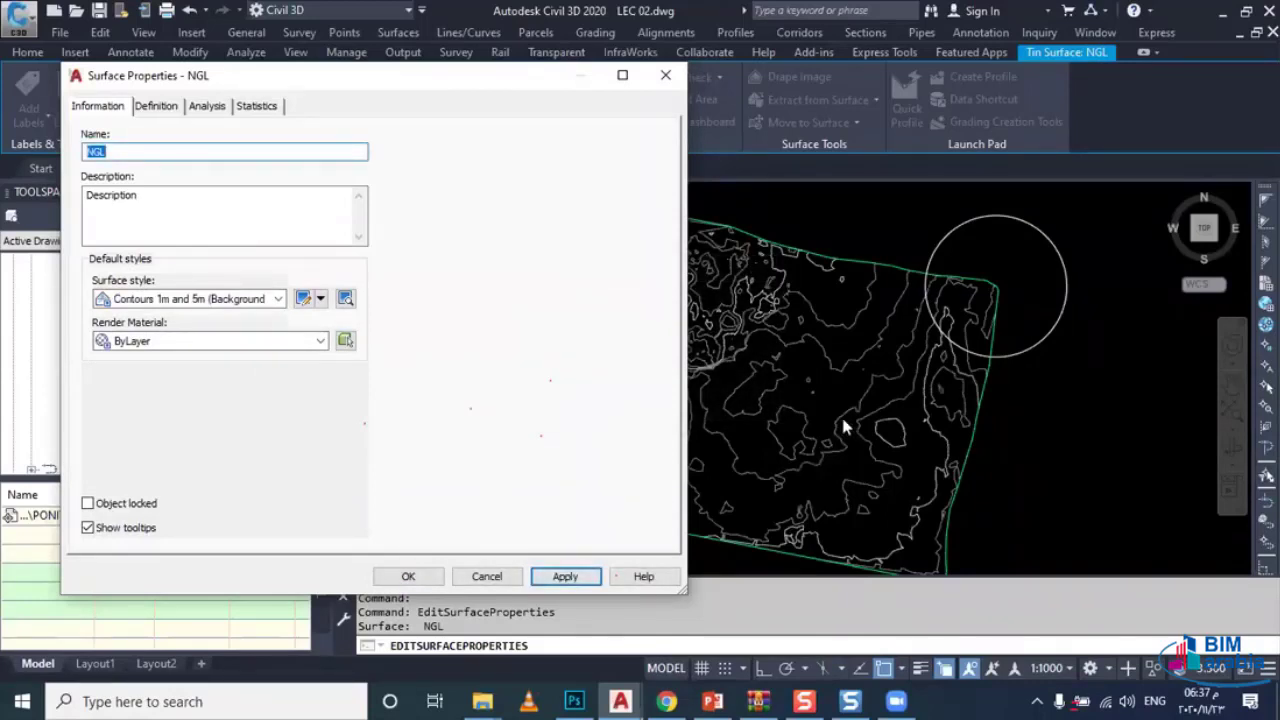
Step: Copy the current surface style and rename the copy BA
{"action": "left_click", "coordinate": [320, 300]}
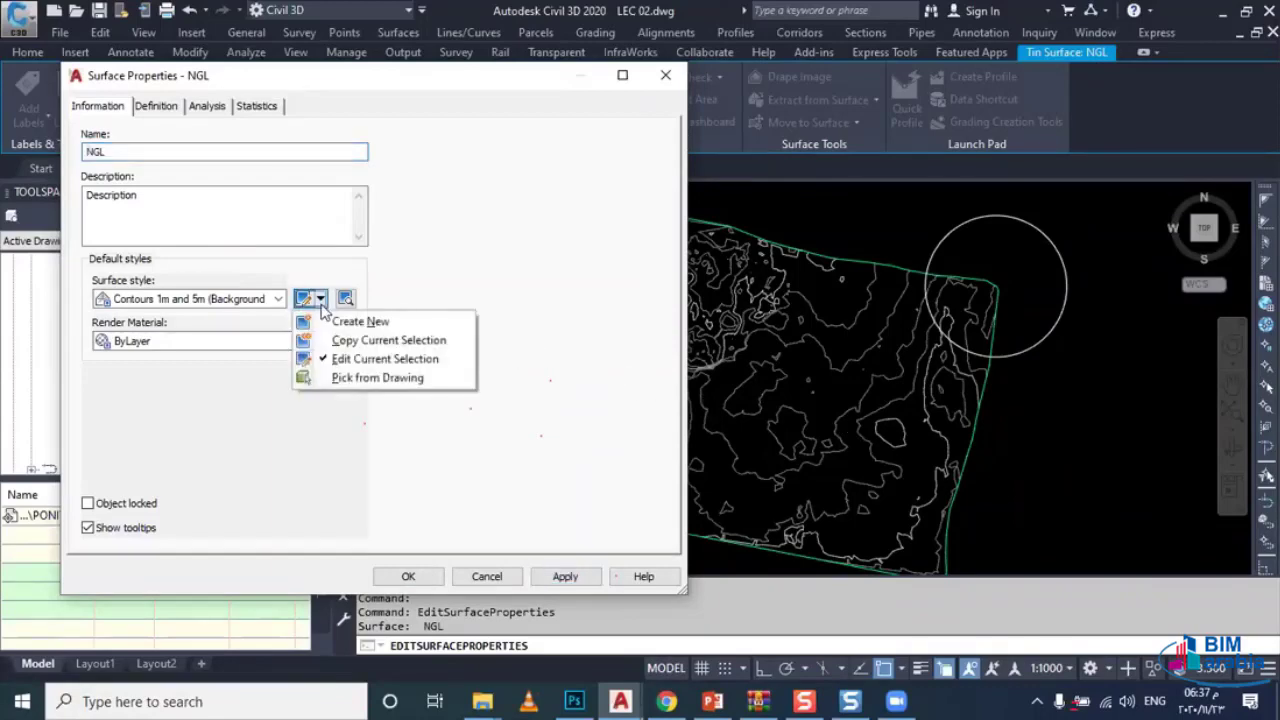
{"action": "left_click", "coordinate": [345, 342]}
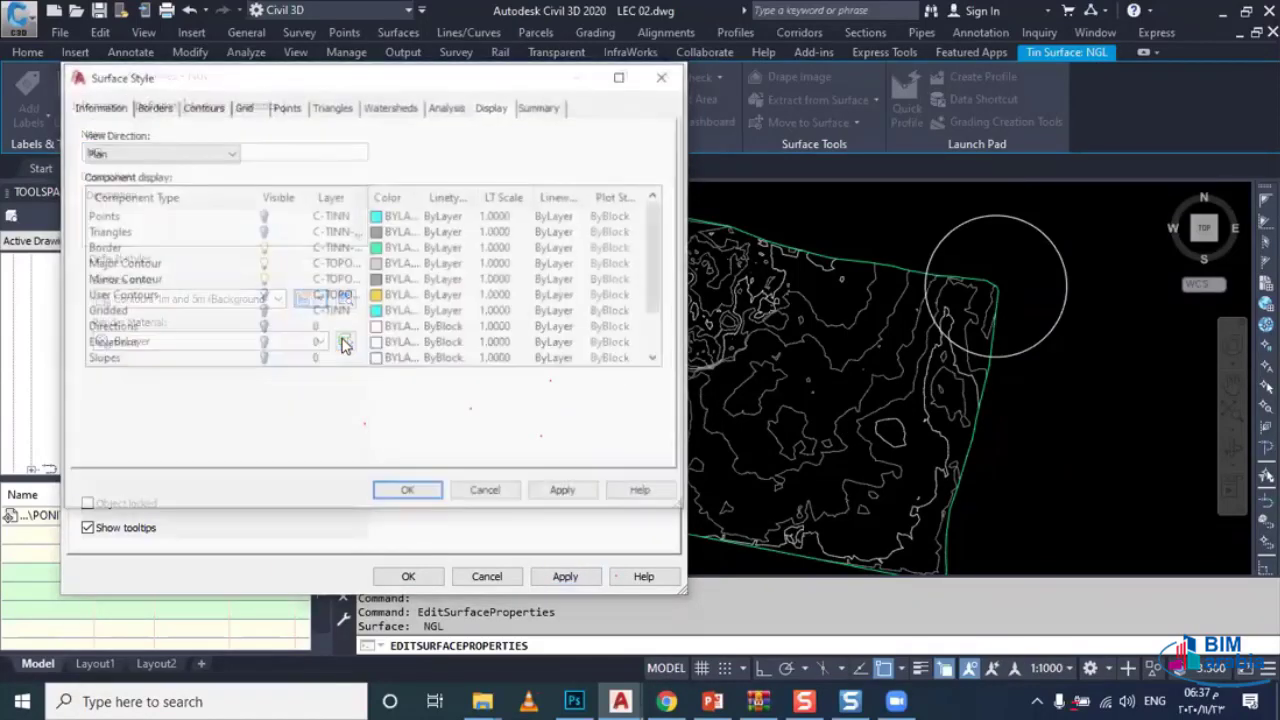
{"action": "left_click", "coordinate": [118, 108]}
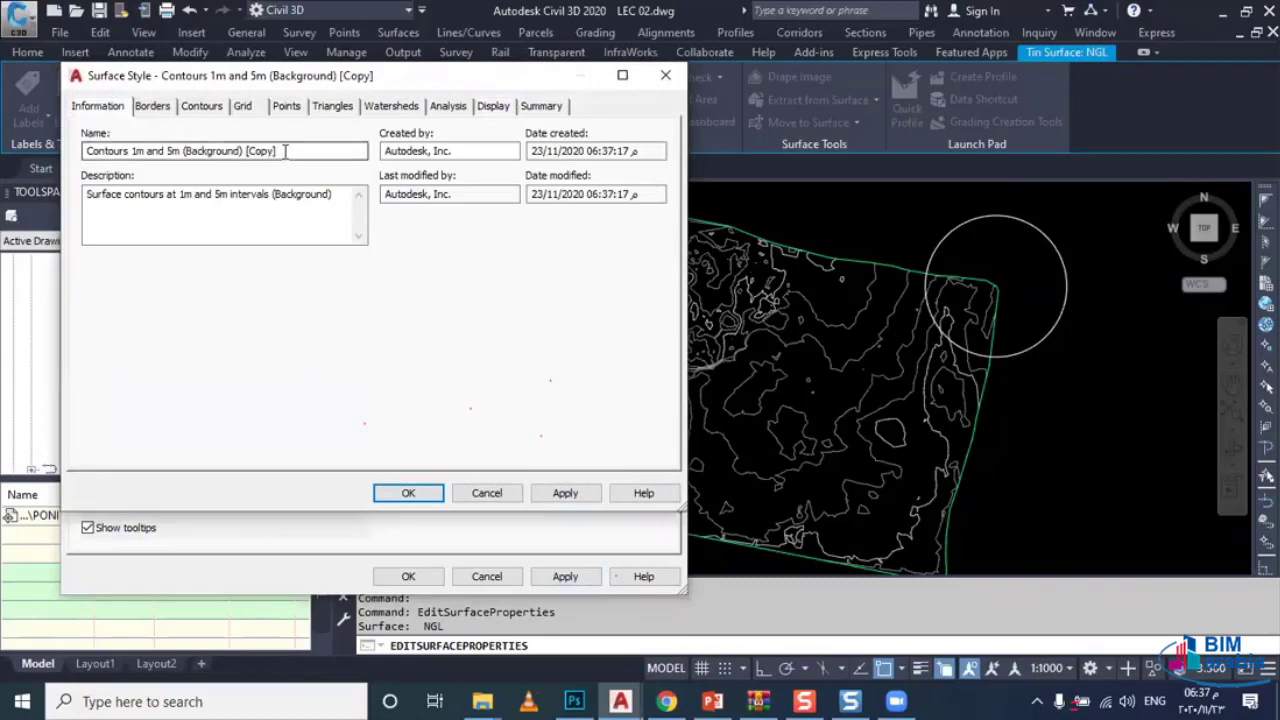
{"action": "left_click_drag", "start_coordinate": [285, 151], "coordinate": [8, 158]}
{"action": "type", "text": "BA"}
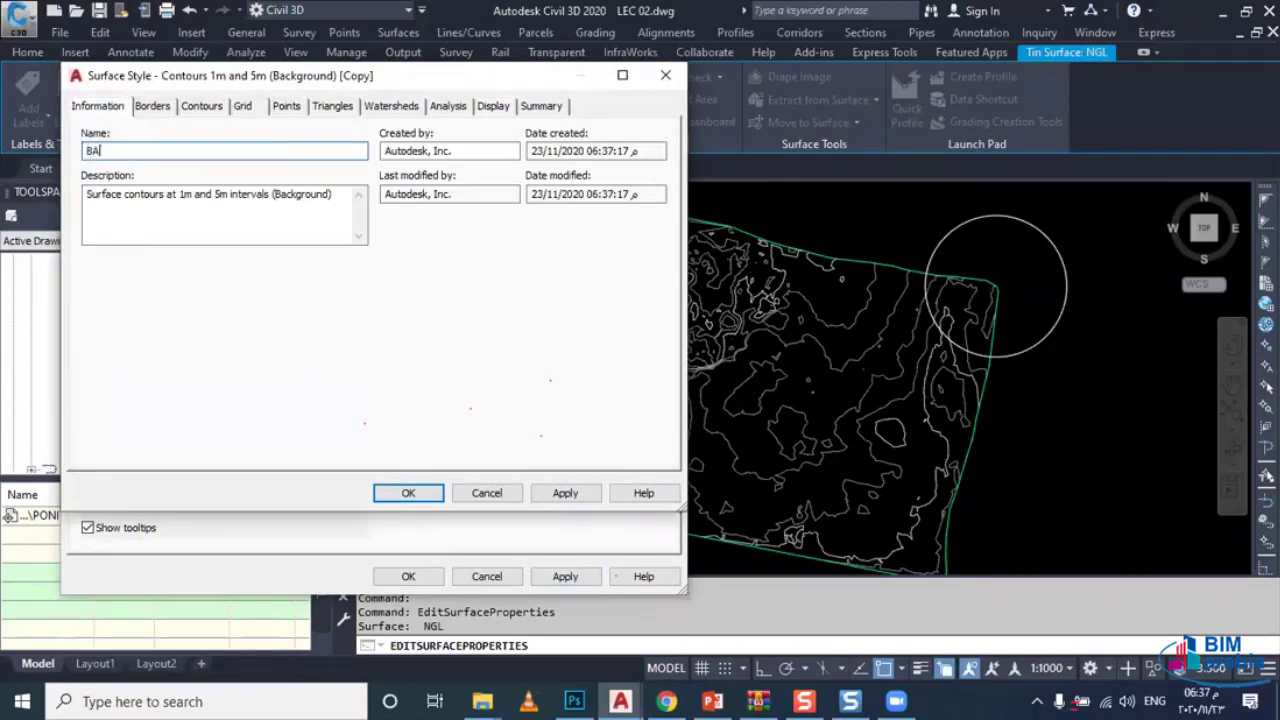
Step: Set BA's contour intervals to 0.100 m minor and 0.500 m major
{"action": "left_click", "coordinate": [205, 106]}
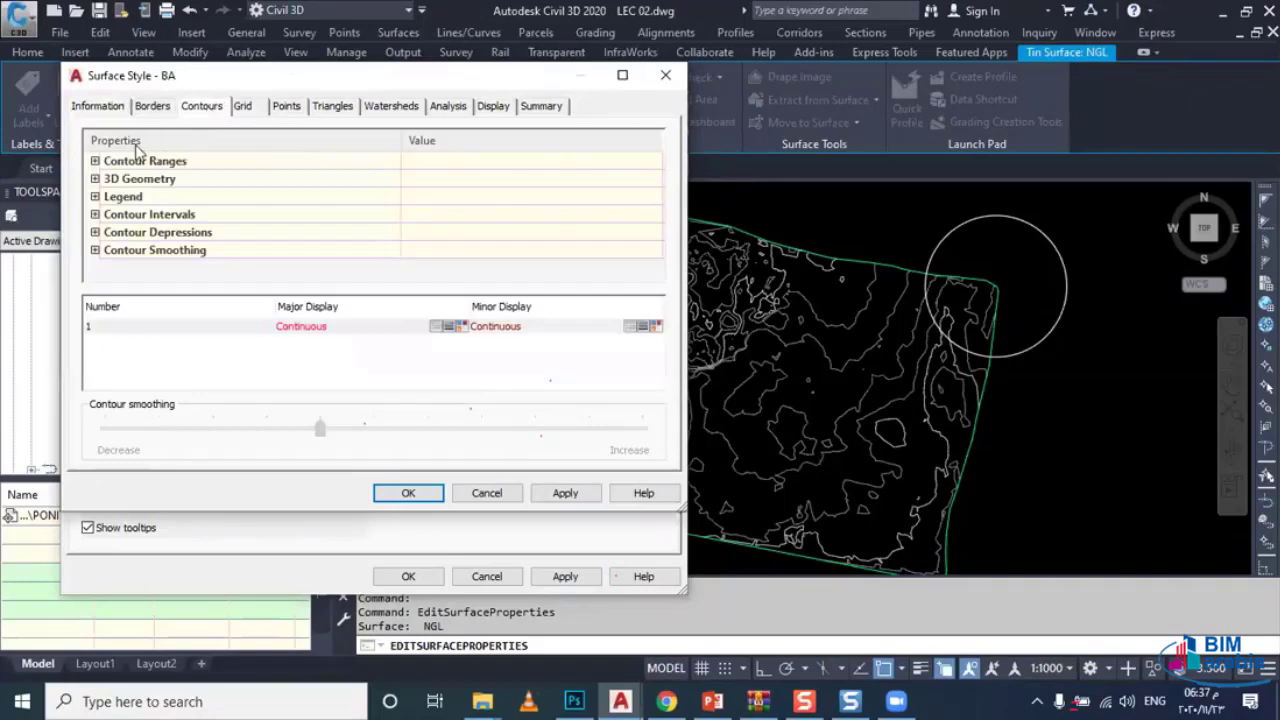
{"action": "left_click", "coordinate": [128, 215]}
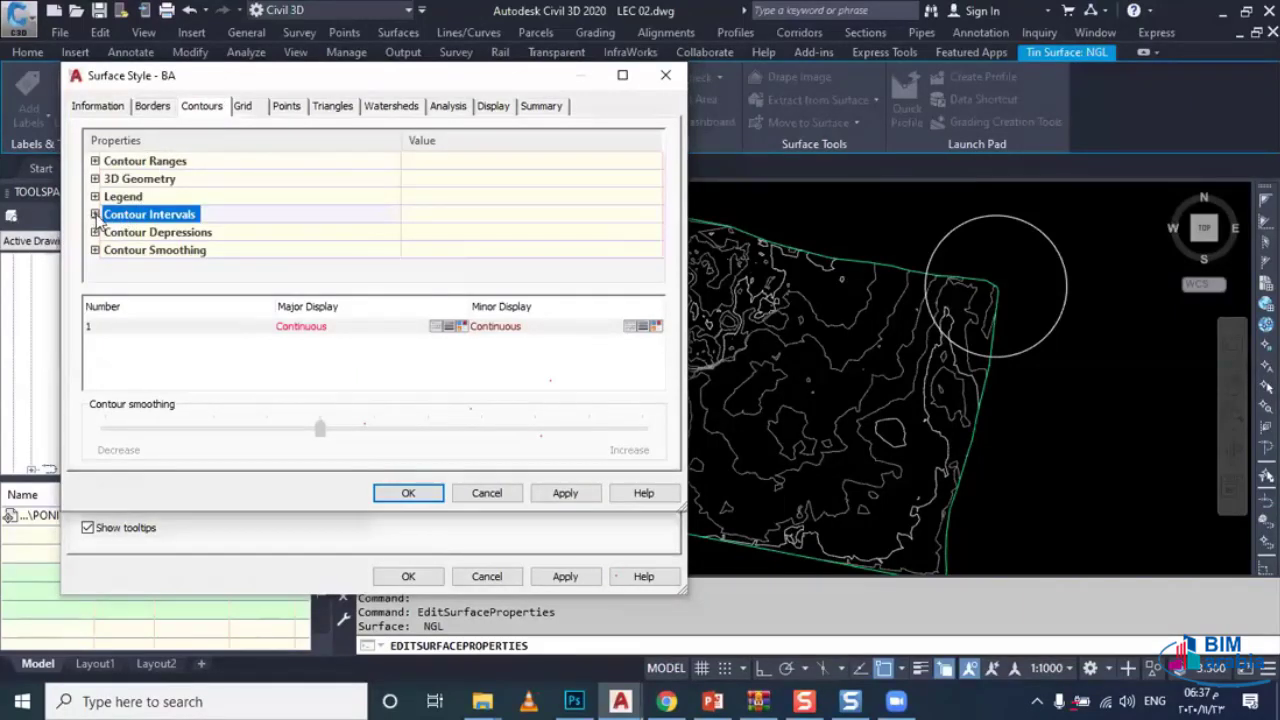
{"action": "left_click", "coordinate": [95, 215]}
{"action": "scroll", "coordinate": [258, 215], "scroll_direction": "down", "scroll_amount": 1}
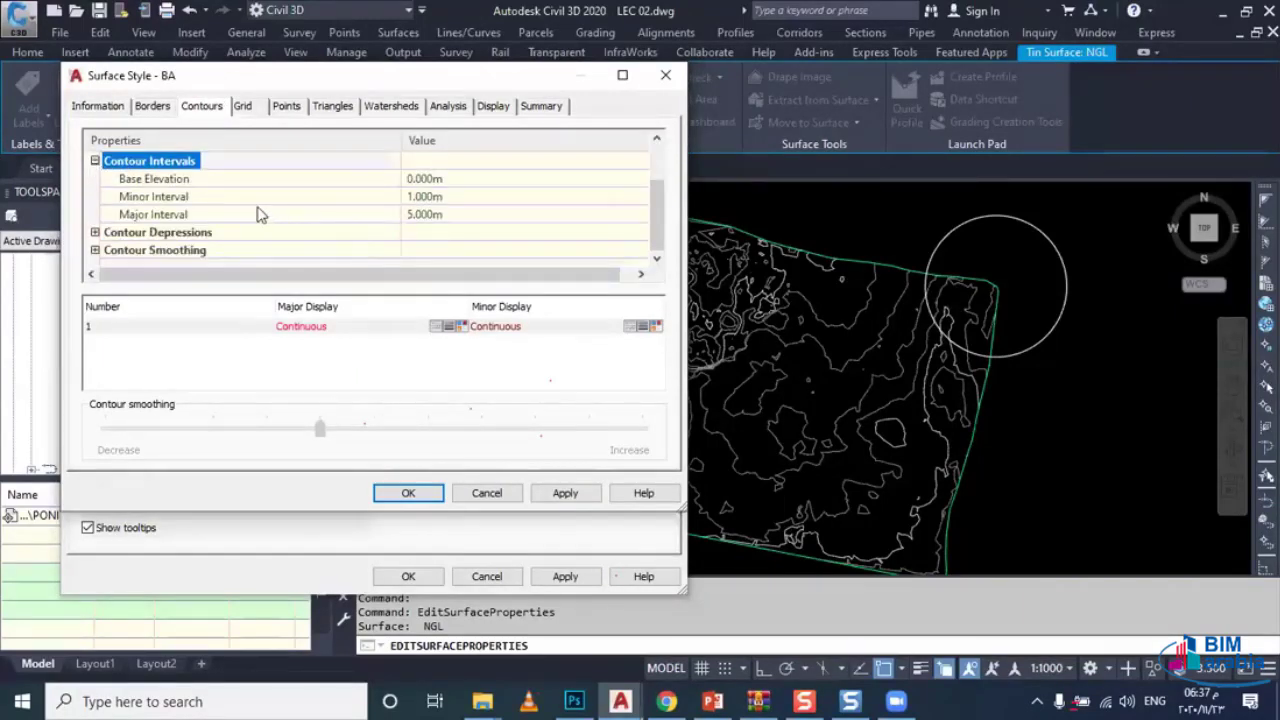
{"action": "double_click", "coordinate": [427, 196]}
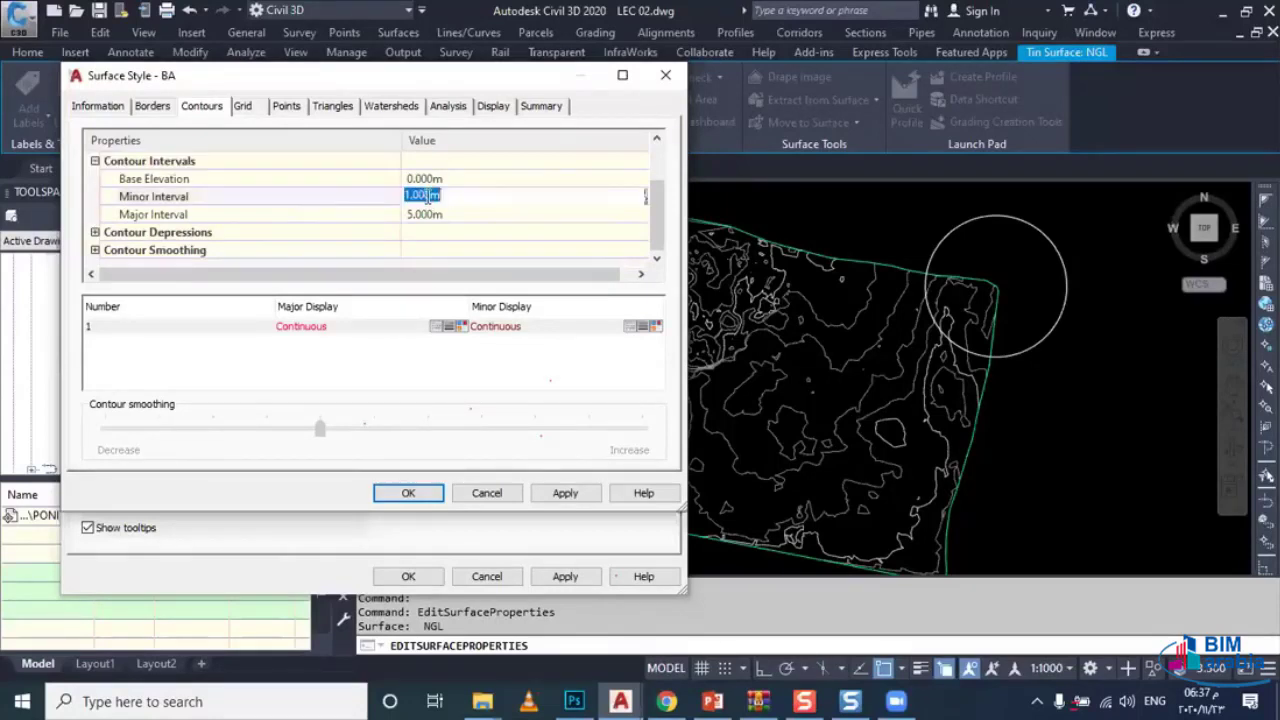
{"action": "left_click", "coordinate": [430, 214]}
{"action": "left_click", "coordinate": [440, 197]}
{"action": "type", "text": "."}
{"action": "type", "text": "10"}
{"action": "left_click", "coordinate": [459, 214]}
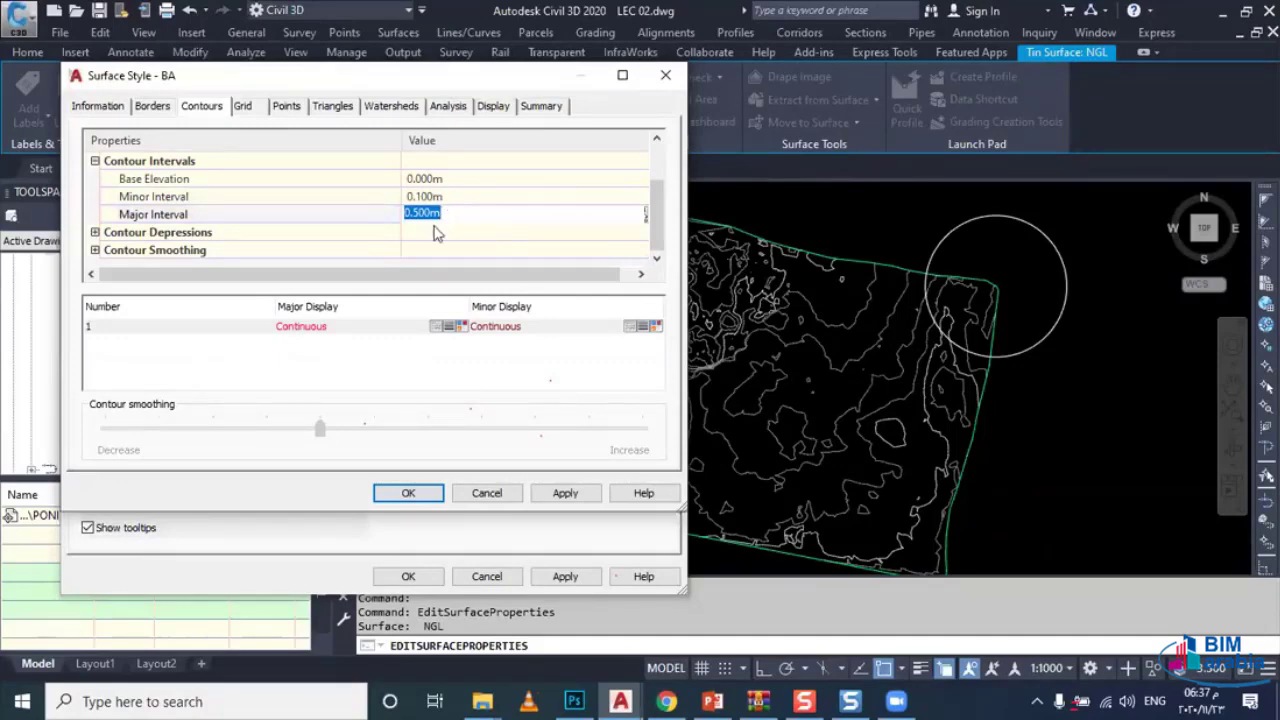
{"action": "left_click", "coordinate": [441, 502]}
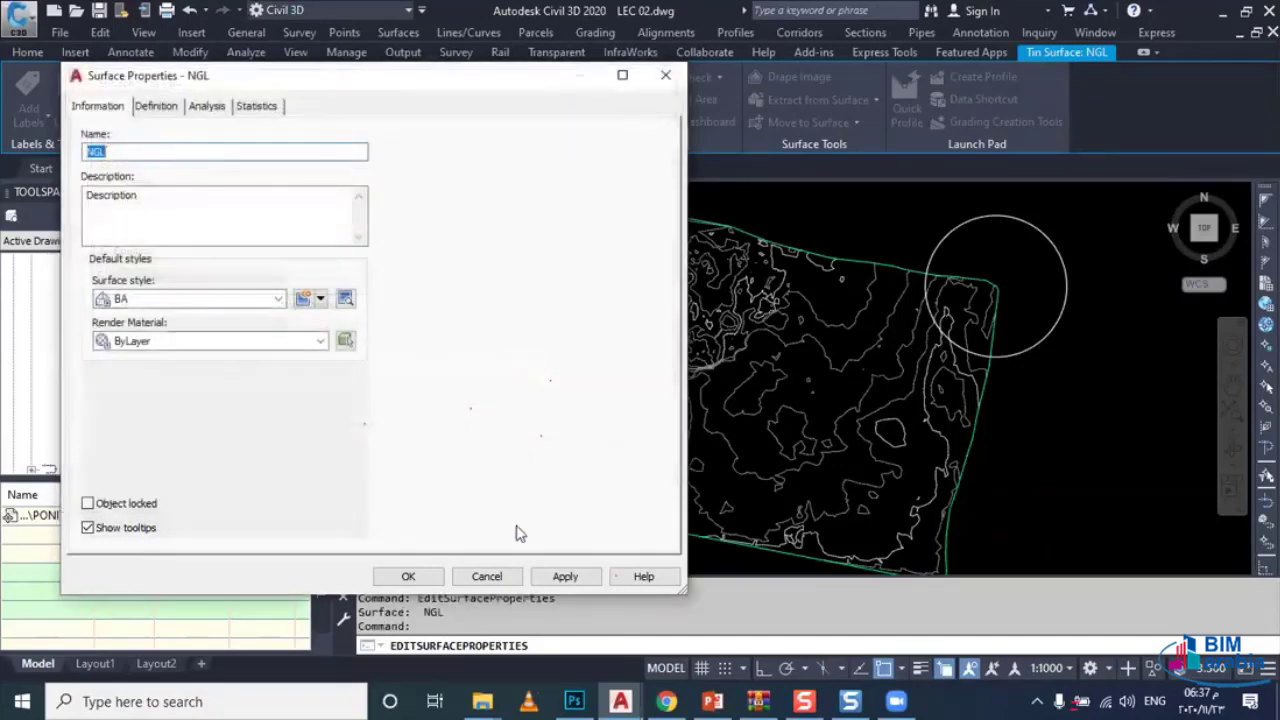
{"action": "left_click", "coordinate": [565, 576]}
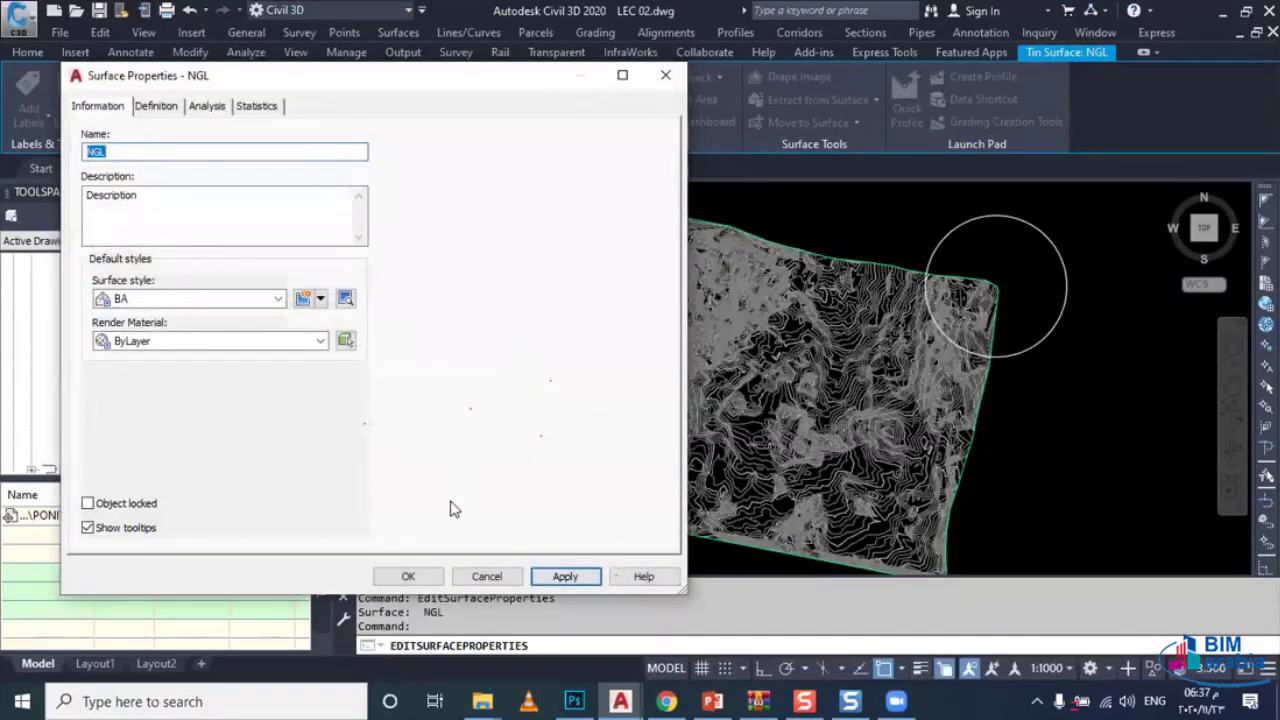
{"action": "left_click", "coordinate": [428, 578]}
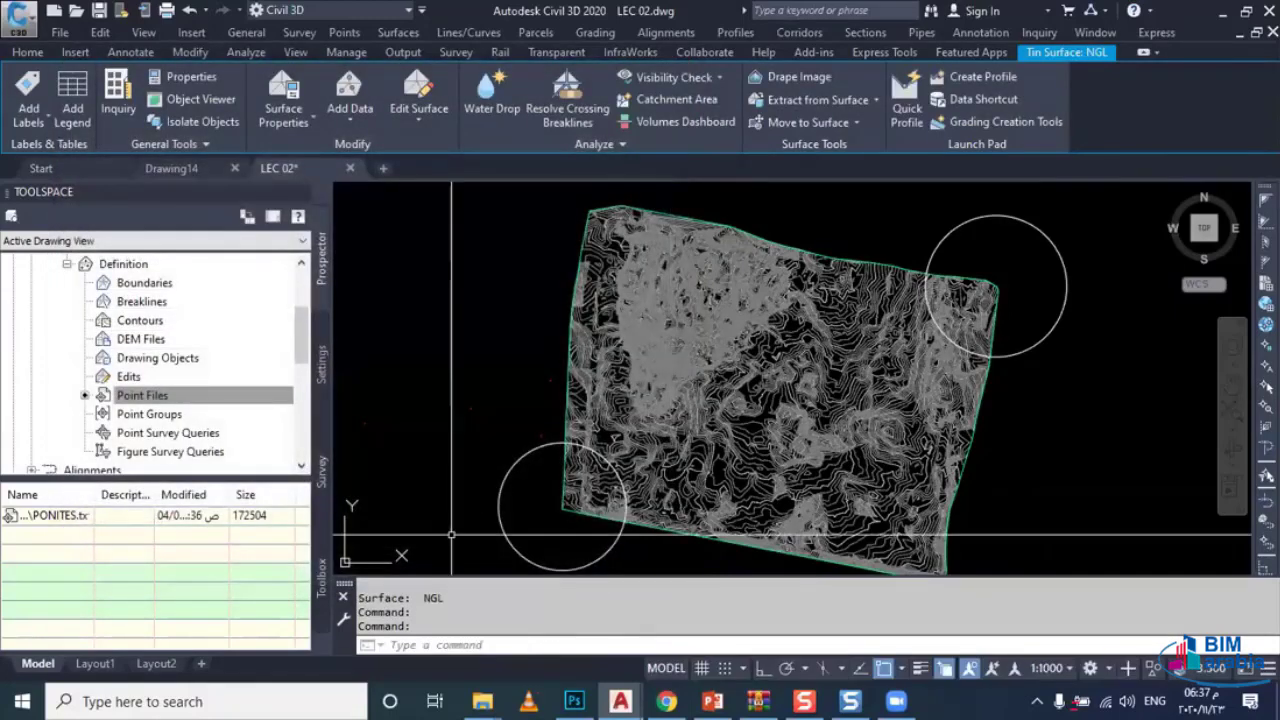
{"action": "key", "text": "Escape"}
{"action": "mouse_move", "coordinate": [726, 338]}
{"action": "middle_mouse_down"}
{"action": "mouse_move", "coordinate": [550, 319]}
{"action": "mouse_move", "coordinate": [653, 283]}
{"action": "middle_mouse_up"}
{"action": "key", "text": "Escape"}
{"action": "scroll", "coordinate": [653, 283], "scroll_direction": "down", "scroll_amount": 1}
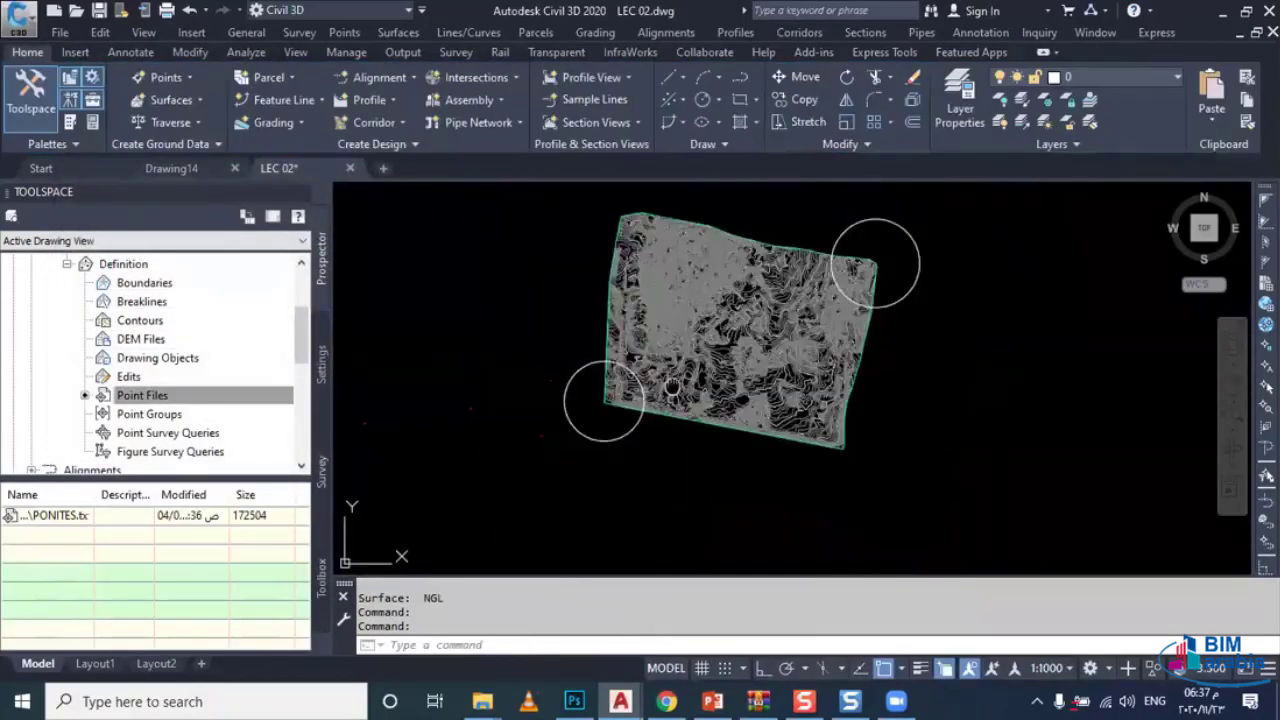
{"action": "scroll", "coordinate": [638, 375], "scroll_direction": "up", "scroll_amount": 5}
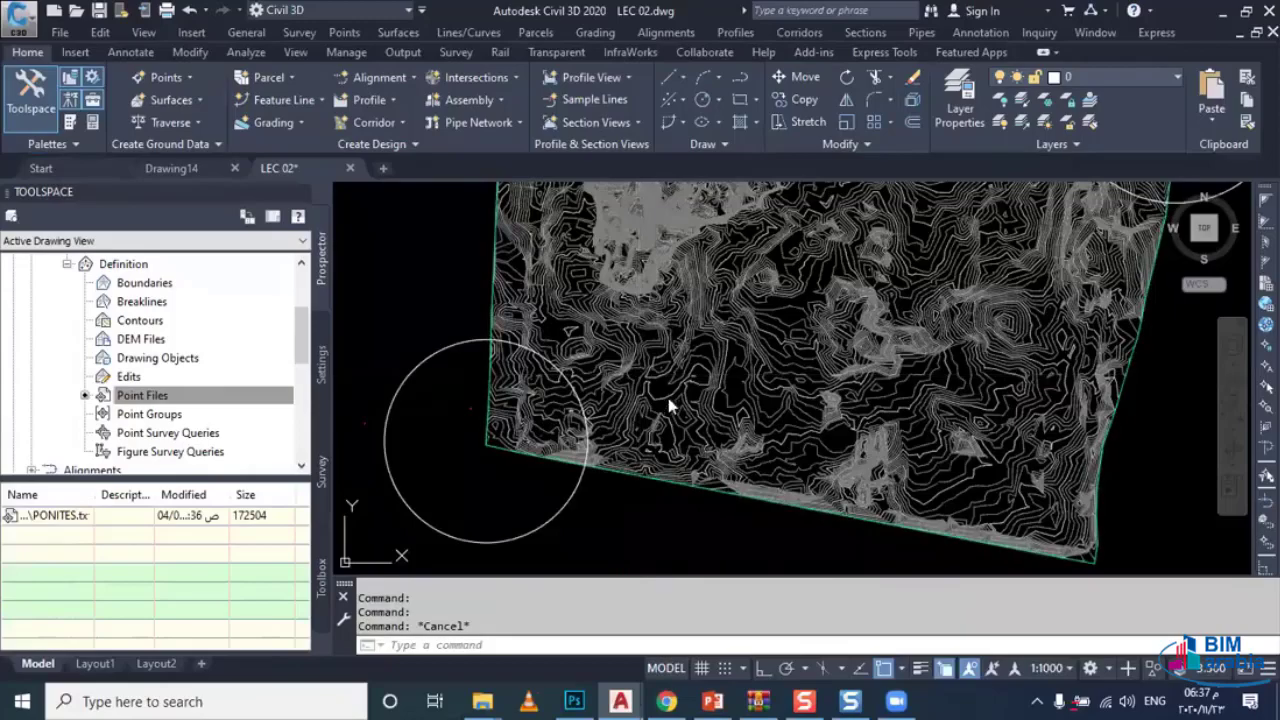
{"action": "left_click", "coordinate": [688, 391]}
{"action": "right_click", "coordinate": [617, 438]}
{"action": "left_click", "coordinate": [620, 471]}
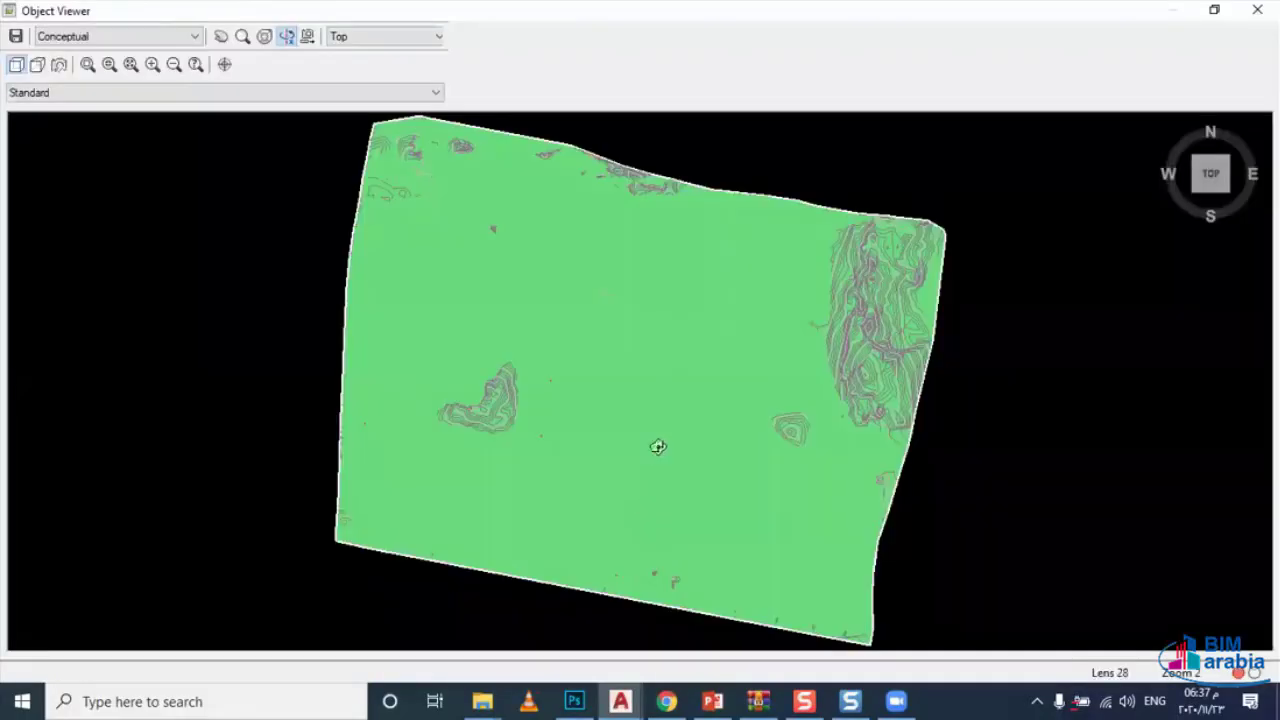
{"action": "mouse_move", "coordinate": [658, 447]}
{"action": "left_mouse_down"}
{"action": "mouse_move", "coordinate": [651, 426]}
{"action": "mouse_move", "coordinate": [640, 454]}
{"action": "mouse_move", "coordinate": [623, 429]}
{"action": "mouse_move", "coordinate": [652, 521]}
{"action": "mouse_move", "coordinate": [651, 466]}
{"action": "mouse_move", "coordinate": [677, 514]}
{"action": "mouse_move", "coordinate": [689, 486]}
{"action": "mouse_move", "coordinate": [674, 437]}
{"action": "mouse_move", "coordinate": [679, 533]}
{"action": "left_mouse_up"}
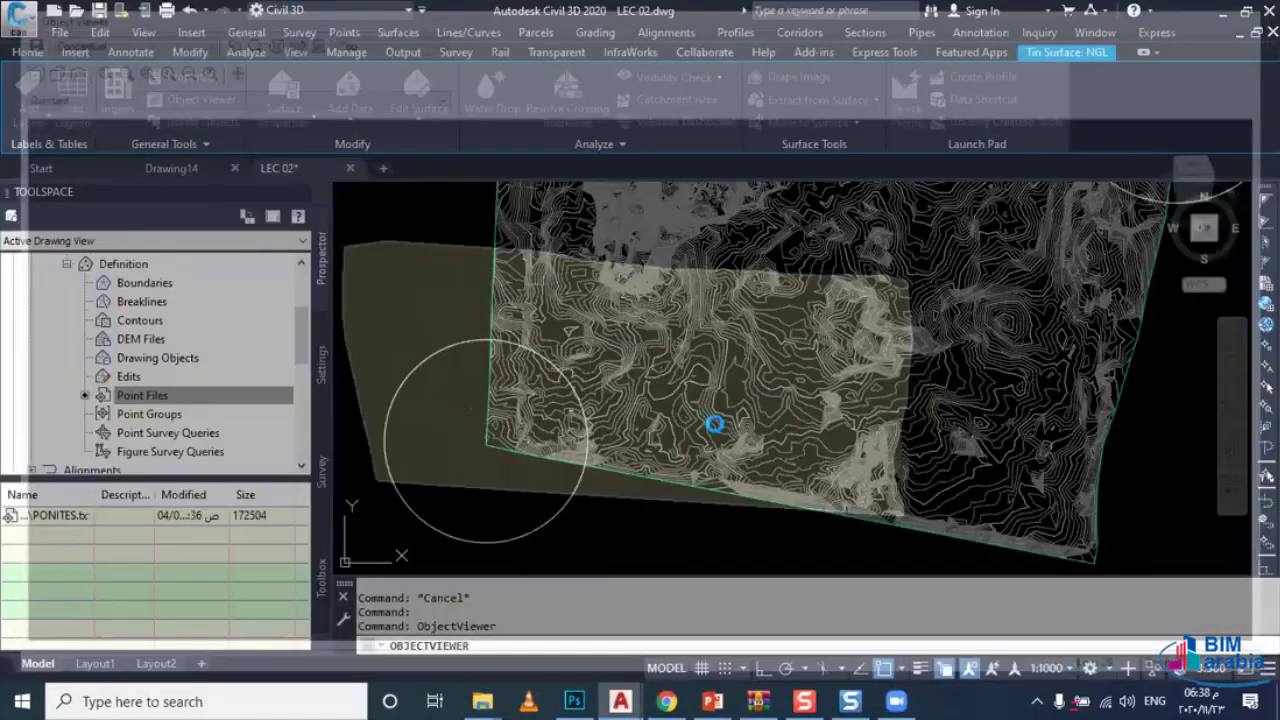
{"action": "scroll", "coordinate": [686, 414], "scroll_direction": "down", "scroll_amount": 3}
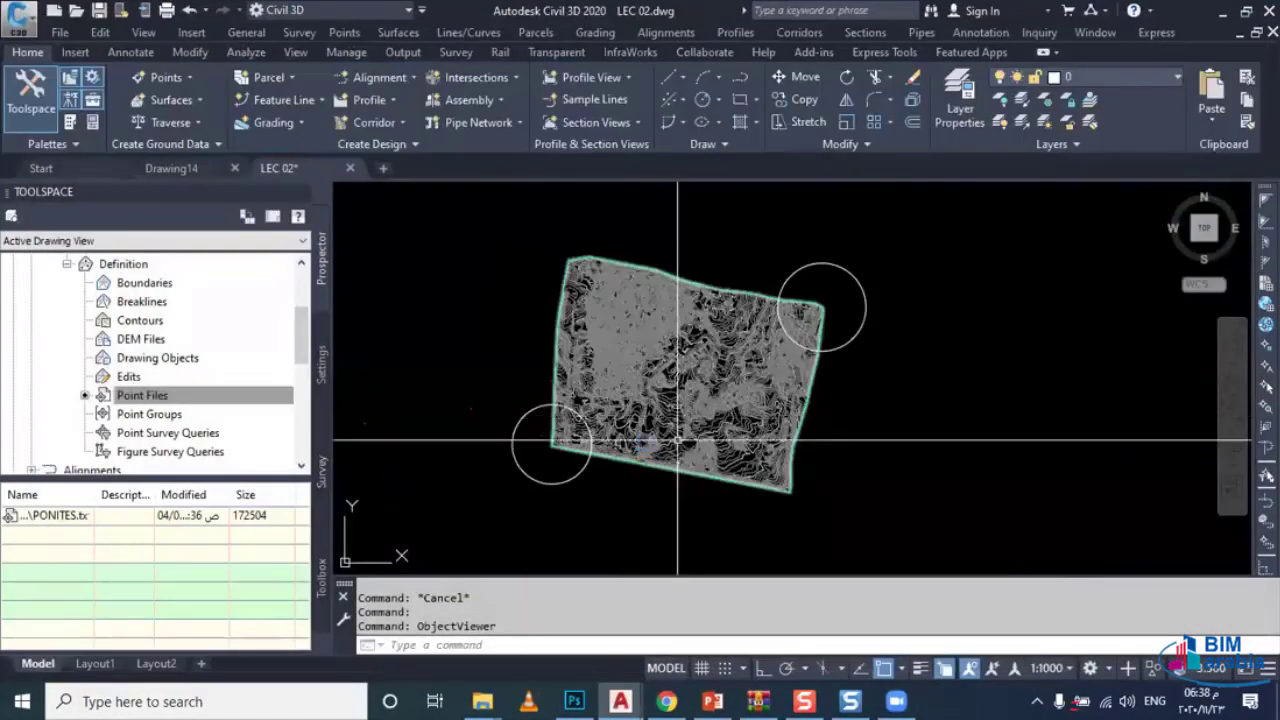
{"action": "scroll", "coordinate": [649, 443], "scroll_direction": "up", "scroll_amount": 3}
{"action": "scroll", "coordinate": [645, 439], "scroll_direction": "up", "scroll_amount": 2}
{"action": "scroll", "coordinate": [560, 440], "scroll_direction": "down", "scroll_amount": 1}
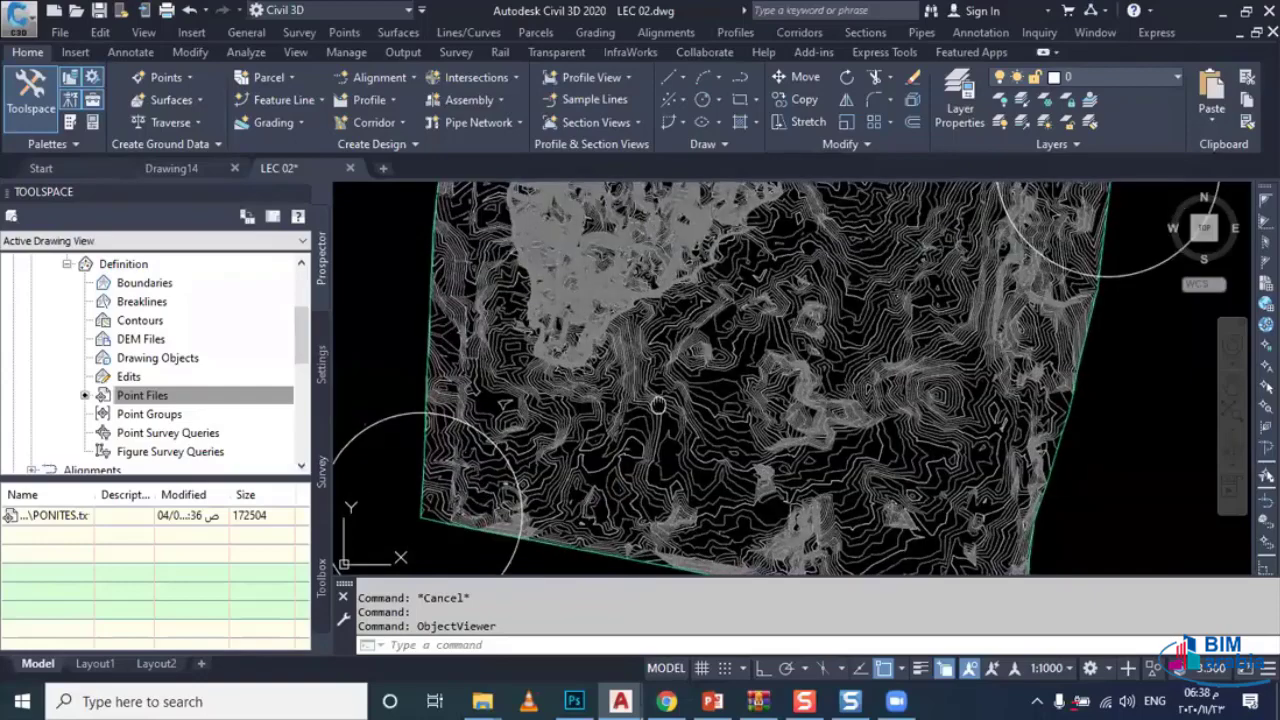
{"action": "scroll", "coordinate": [580, 450], "scroll_direction": "down", "scroll_amount": 1}
{"action": "scroll", "coordinate": [600, 465], "scroll_direction": "down", "scroll_amount": 3}
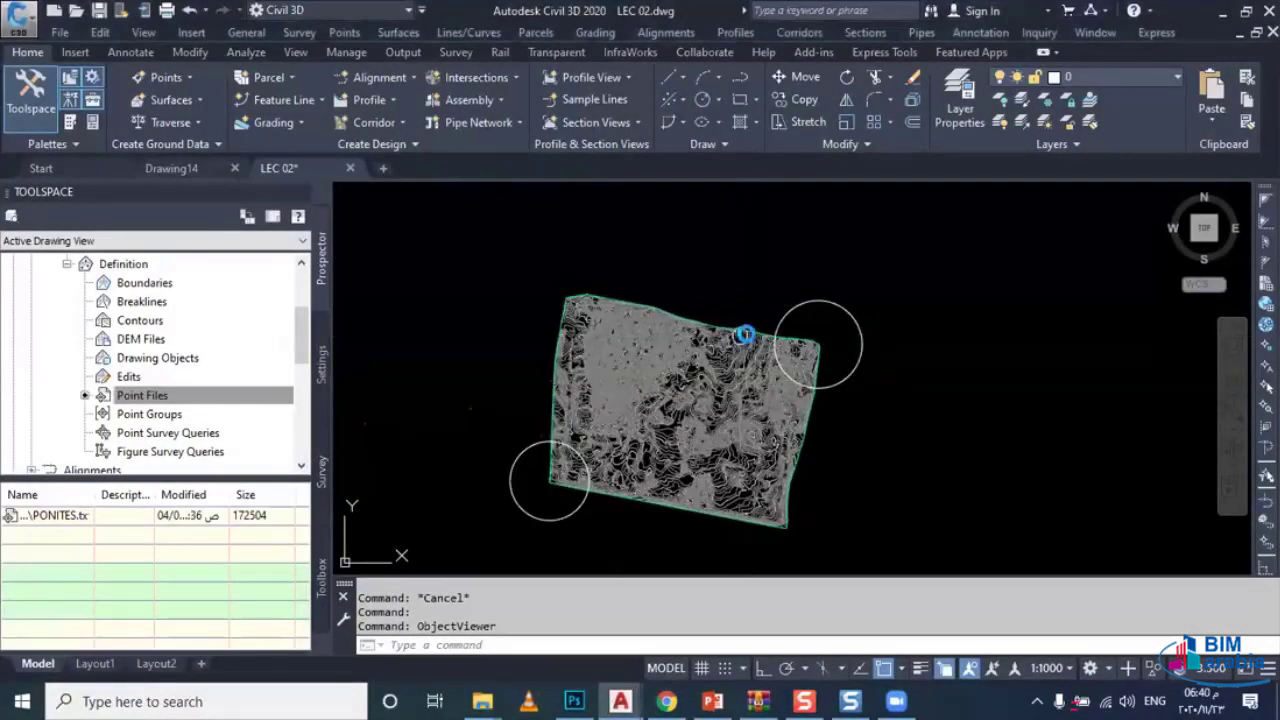
{"action": "middle_click_drag", "start_coordinate": [737, 337], "coordinate": [771, 310]}
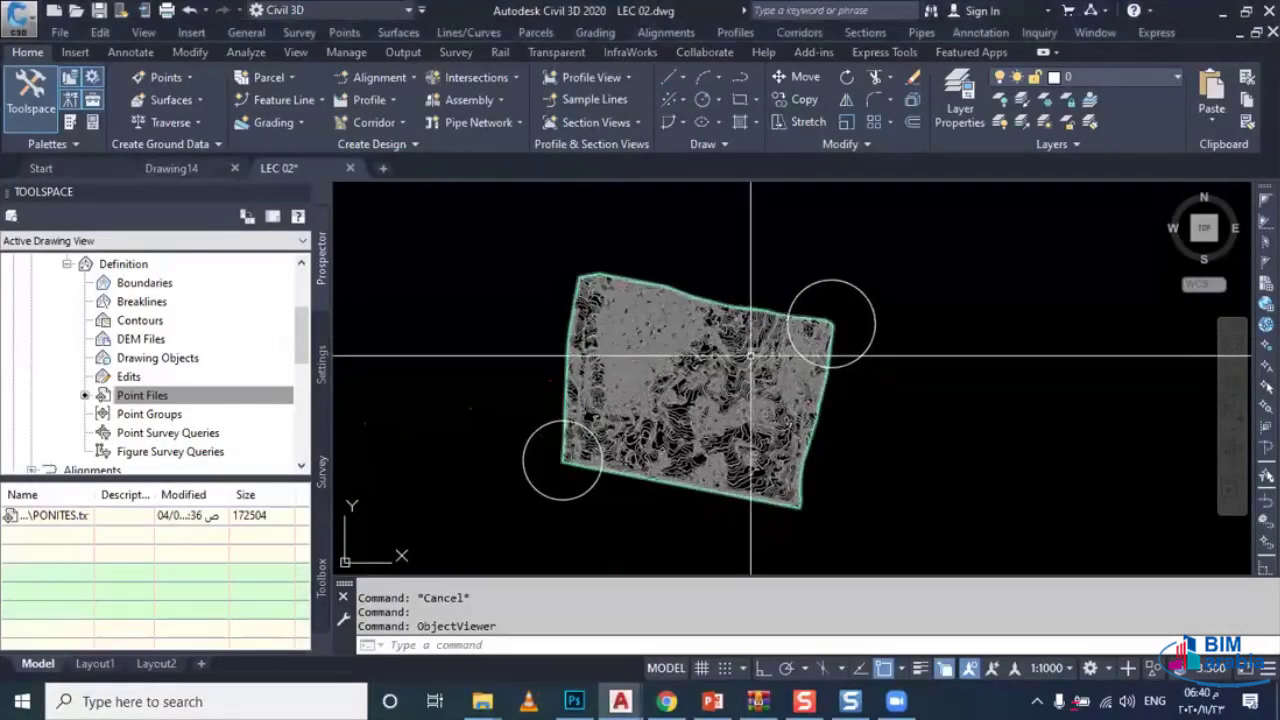
{"action": "scroll", "coordinate": [672, 445], "scroll_direction": "up", "scroll_amount": 1}
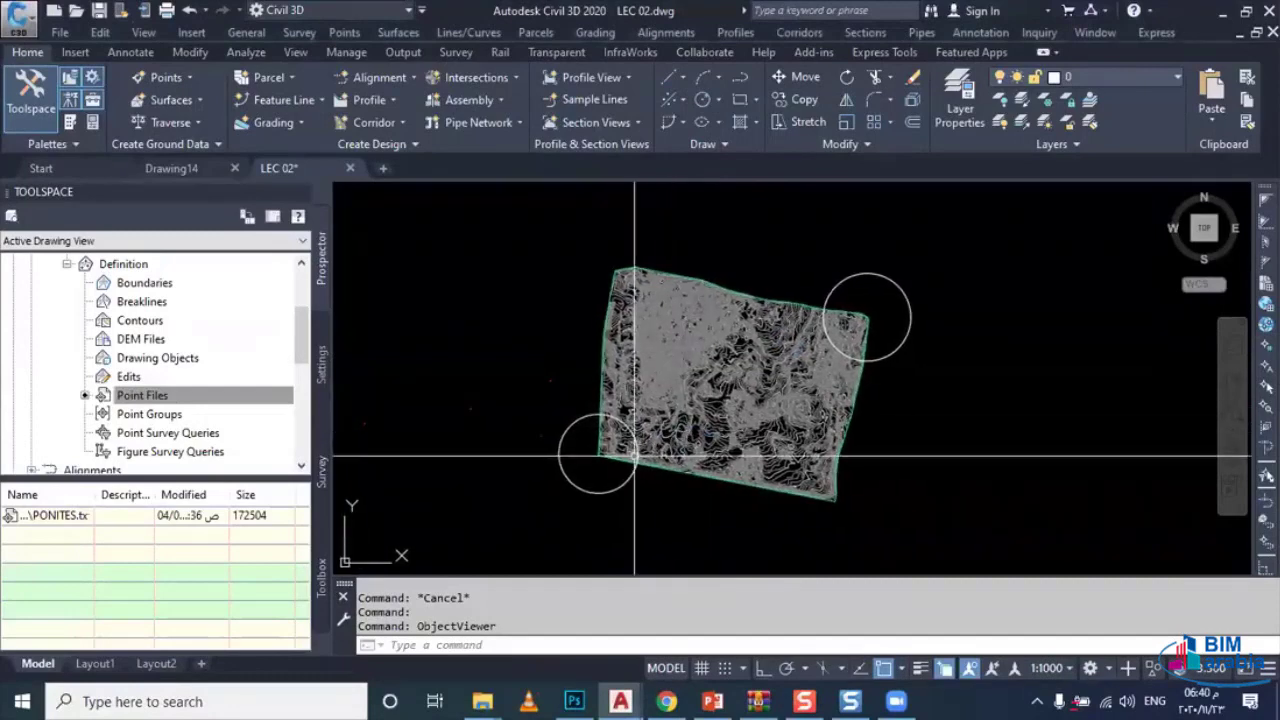
{"action": "scroll", "coordinate": [640, 461], "scroll_direction": "up", "scroll_amount": 4}
{"action": "scroll", "coordinate": [630, 462], "scroll_direction": "down", "scroll_amount": 3}
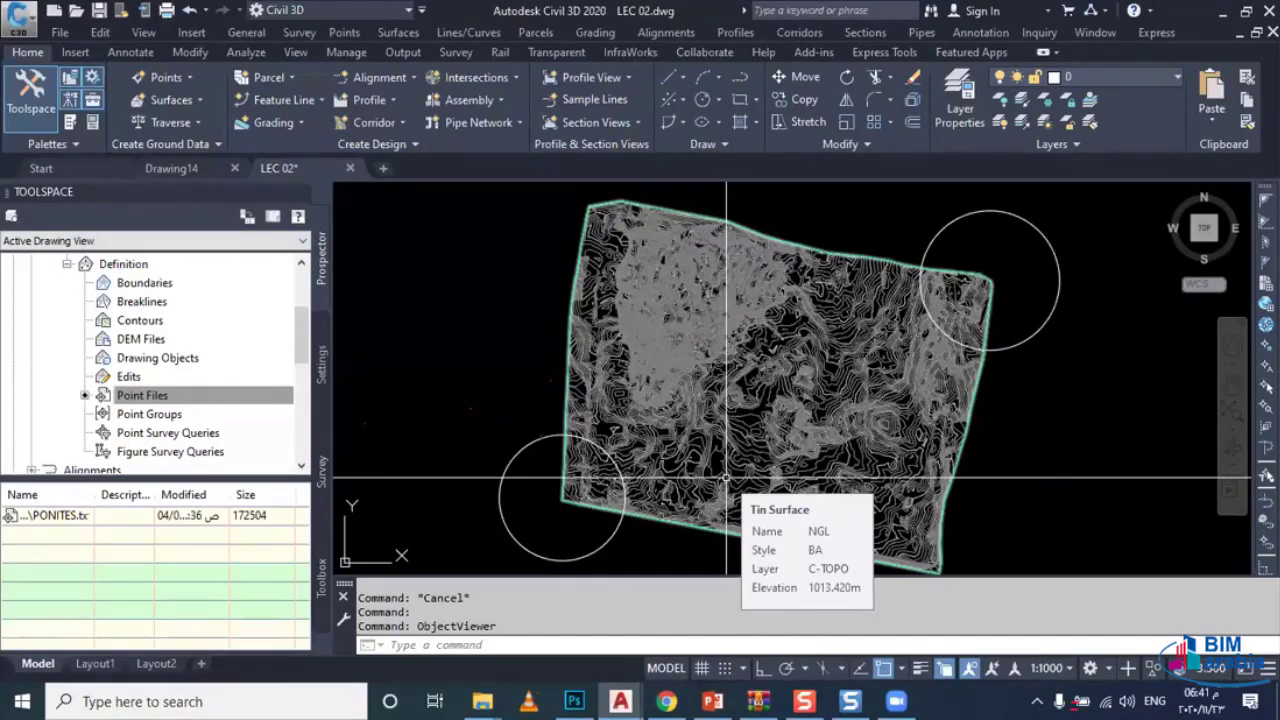
{"action": "middle_click_drag", "start_coordinate": [680, 400], "coordinate": [618, 345]}
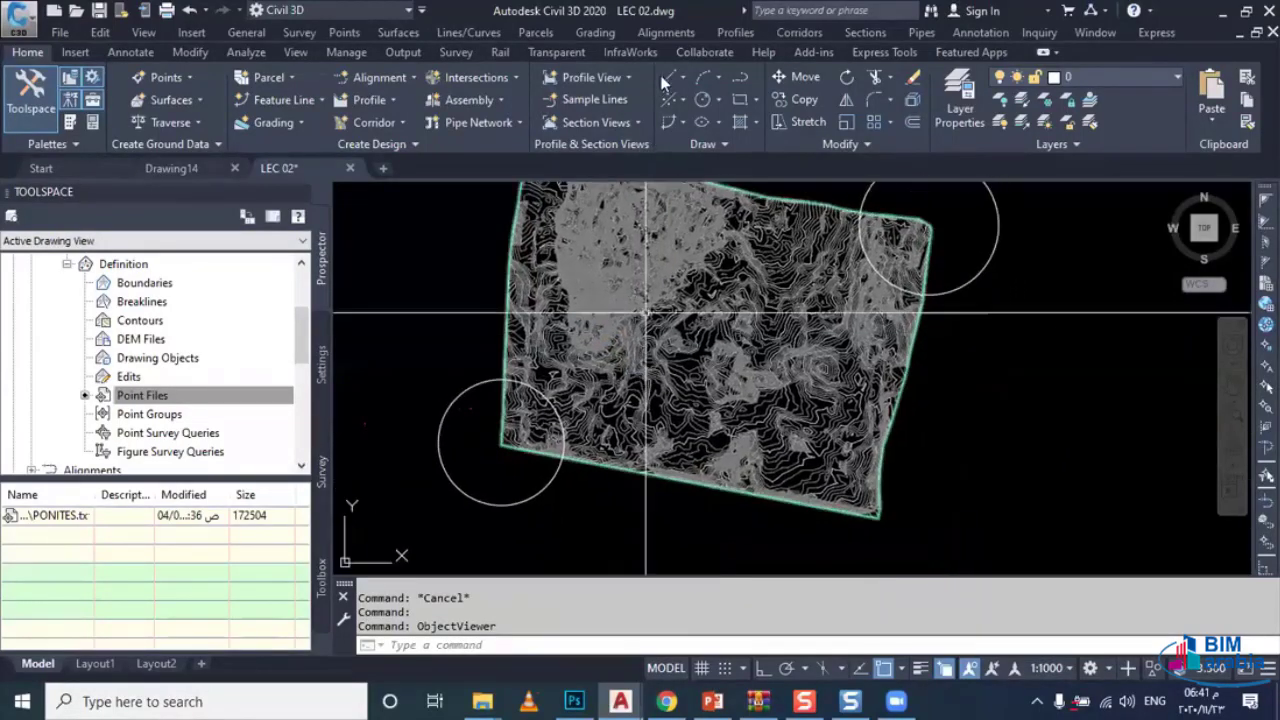
Step: Start an alignment by layout and name it RD 01
{"action": "left_click", "coordinate": [672, 32]}
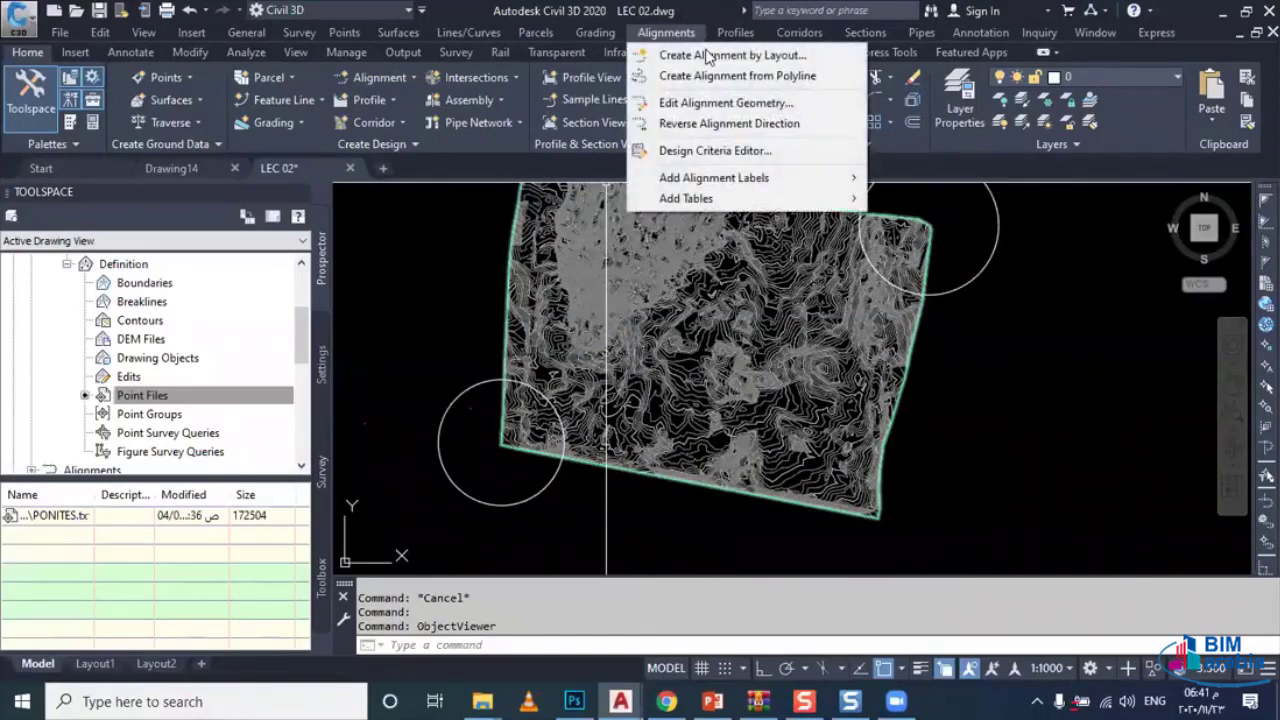
{"action": "left_click", "coordinate": [707, 55]}
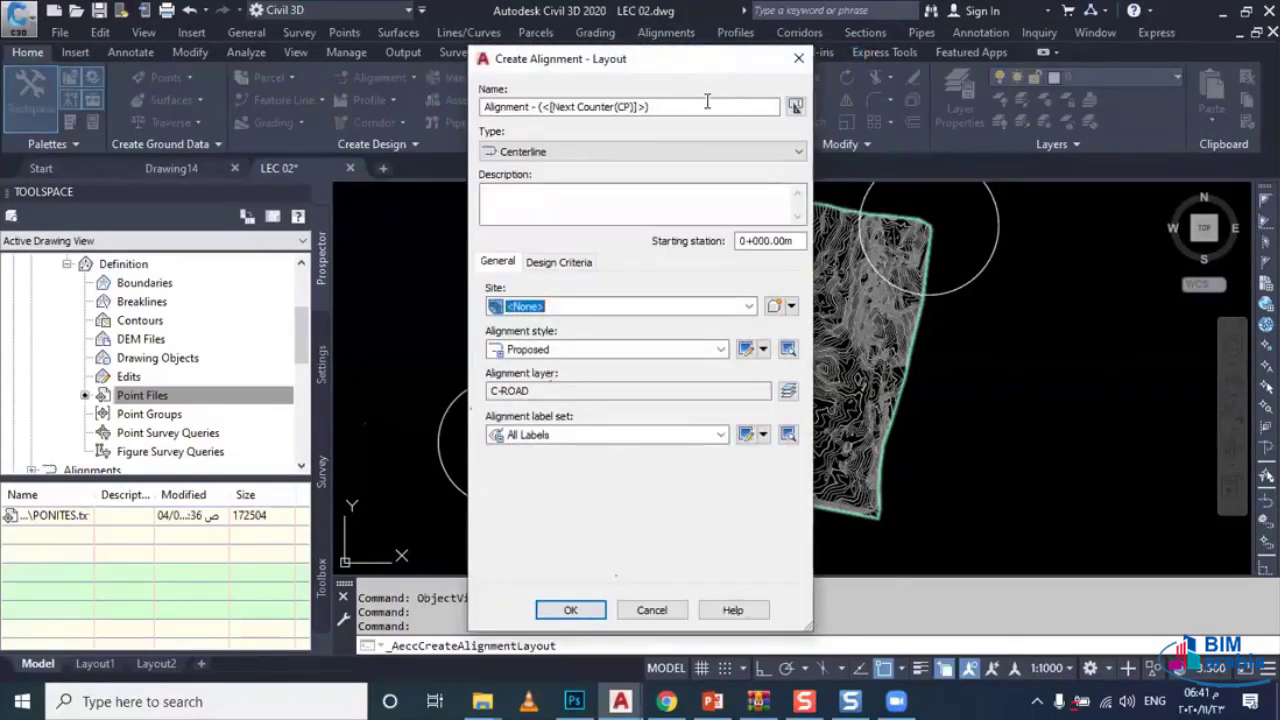
{"action": "left_click_drag", "start_coordinate": [705, 107], "coordinate": [422, 107]}
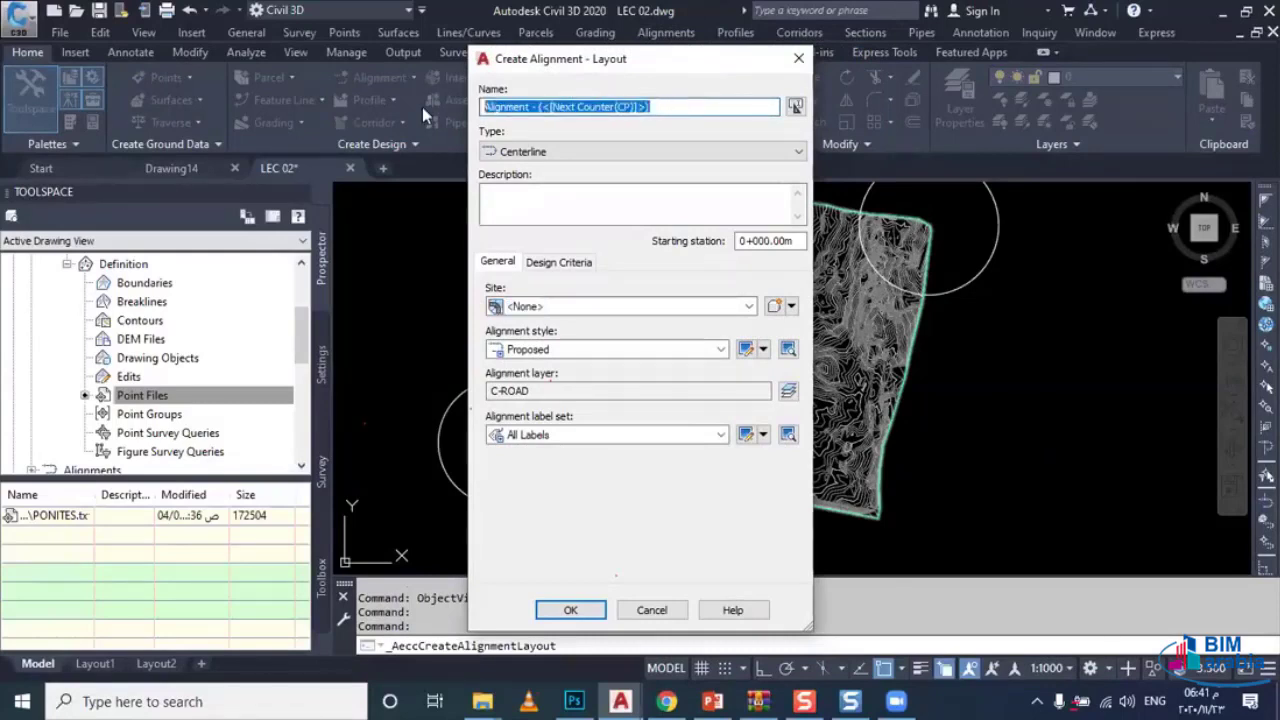
{"action": "type", "text": "RD"}
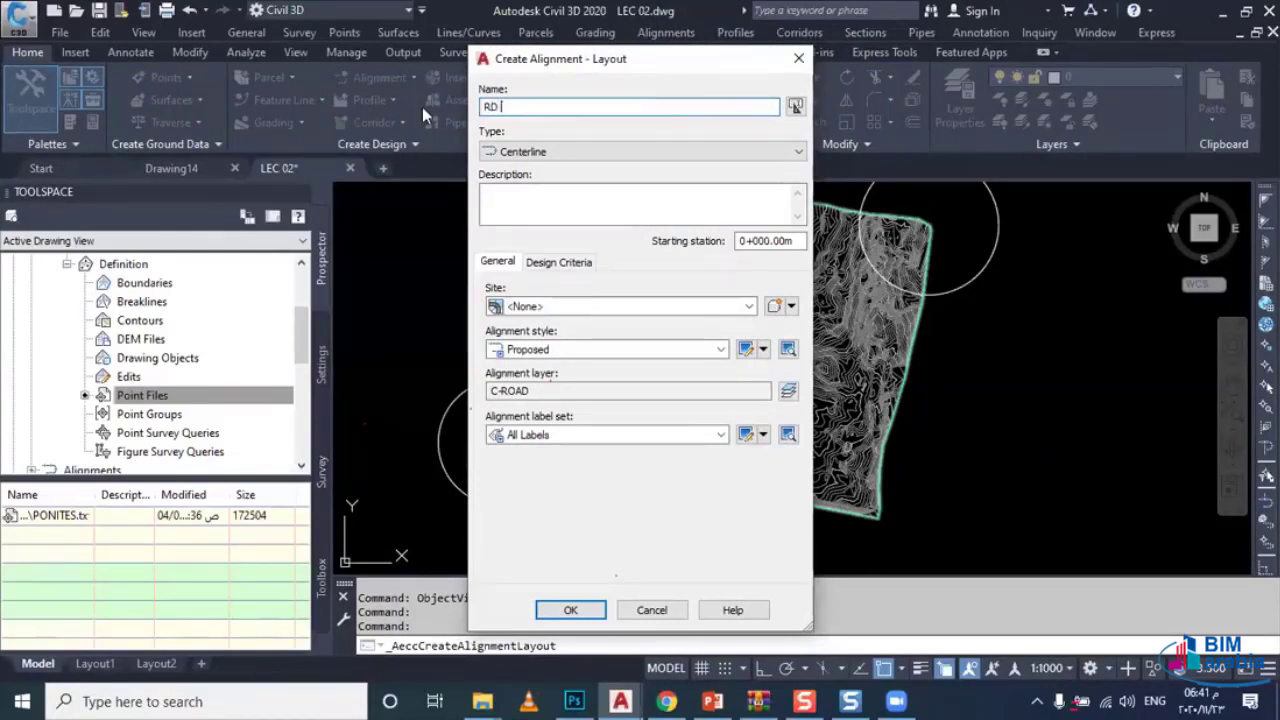
{"action": "type", "text": " 01"}
Step: Set 90 km/h design speed with criteria-based design using the AASHTO 2011 eMax 4% table
{"action": "left_click", "coordinate": [540, 264]}
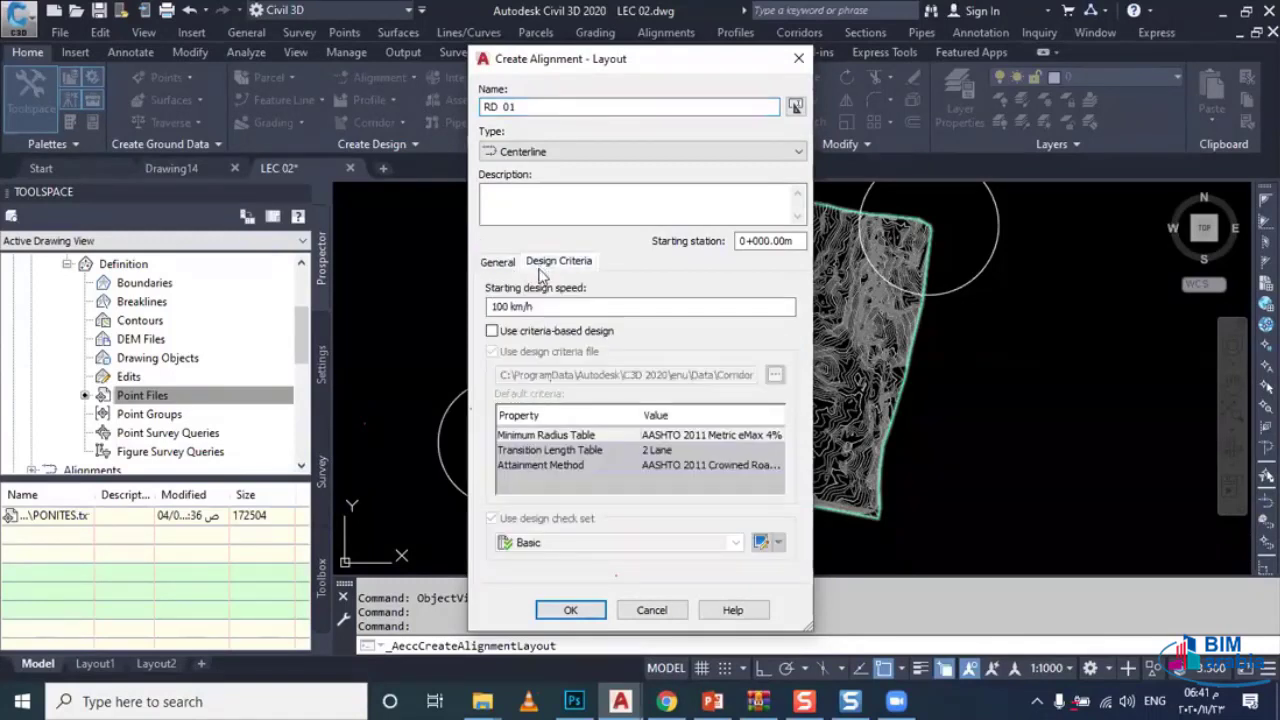
{"action": "left_click_drag", "start_coordinate": [545, 306], "coordinate": [476, 314]}
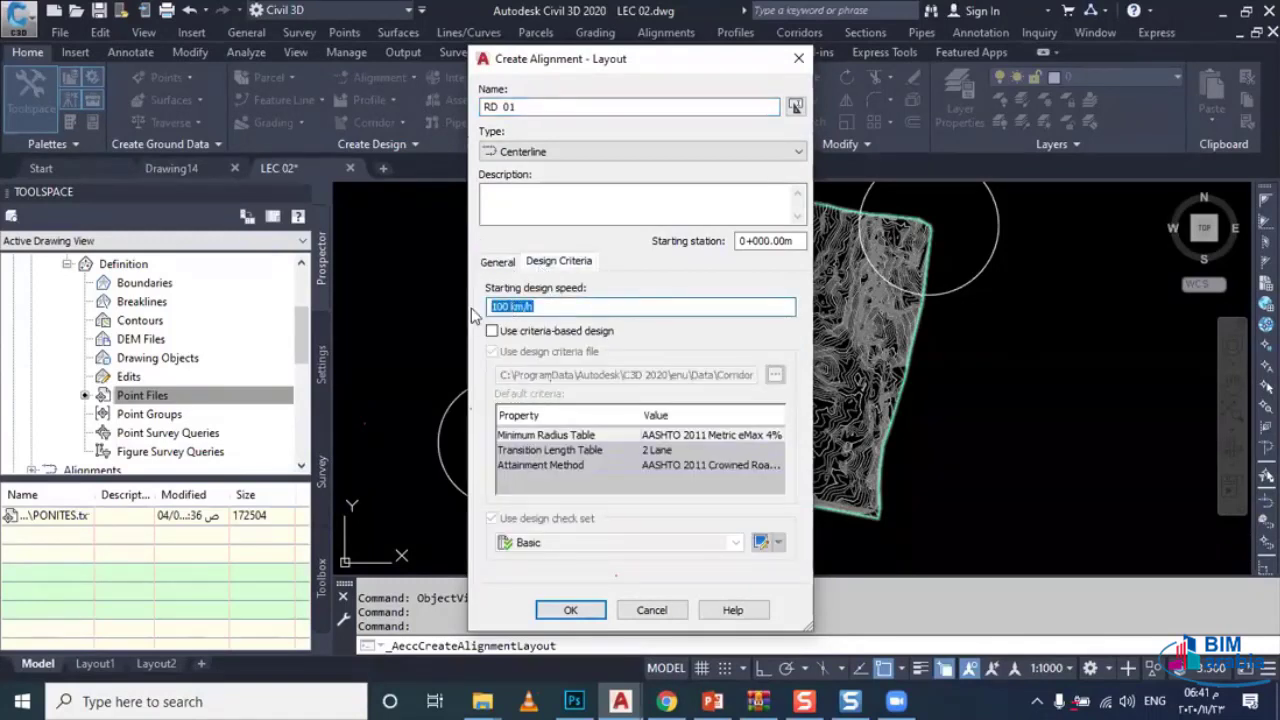
{"action": "type", "text": "90"}
{"action": "left_click", "coordinate": [496, 330]}
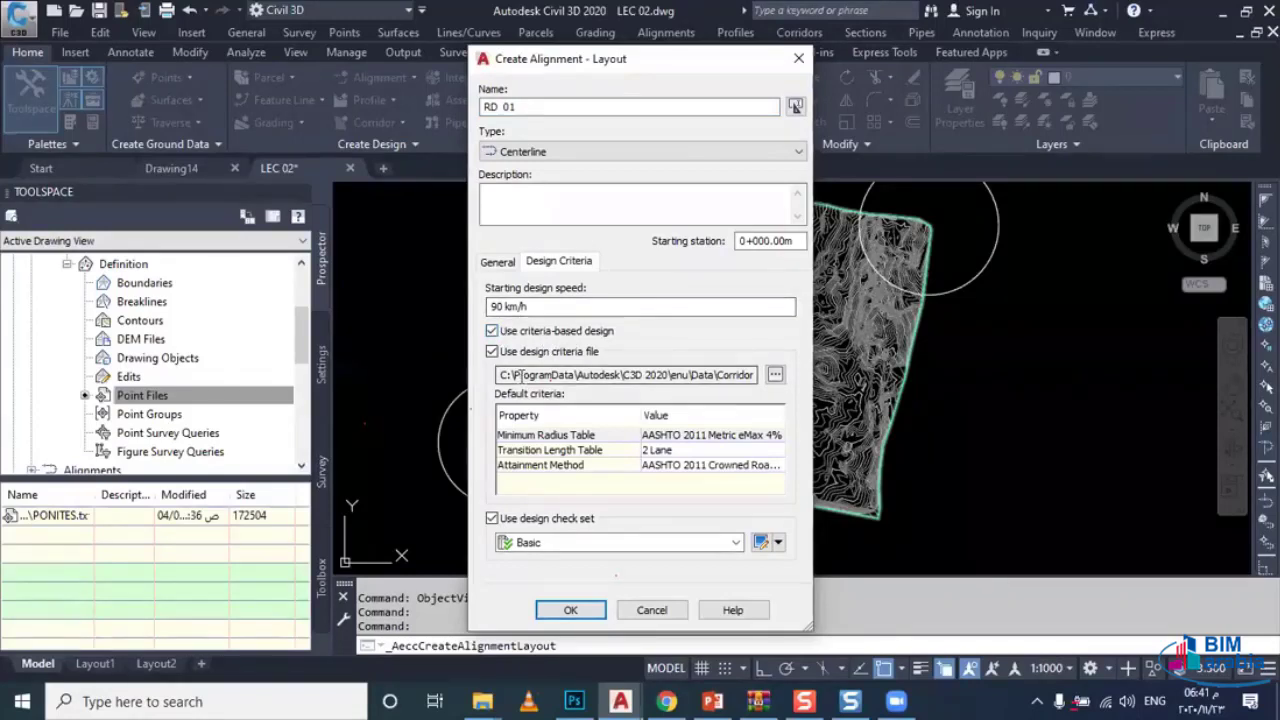
{"action": "left_click", "coordinate": [576, 437]}
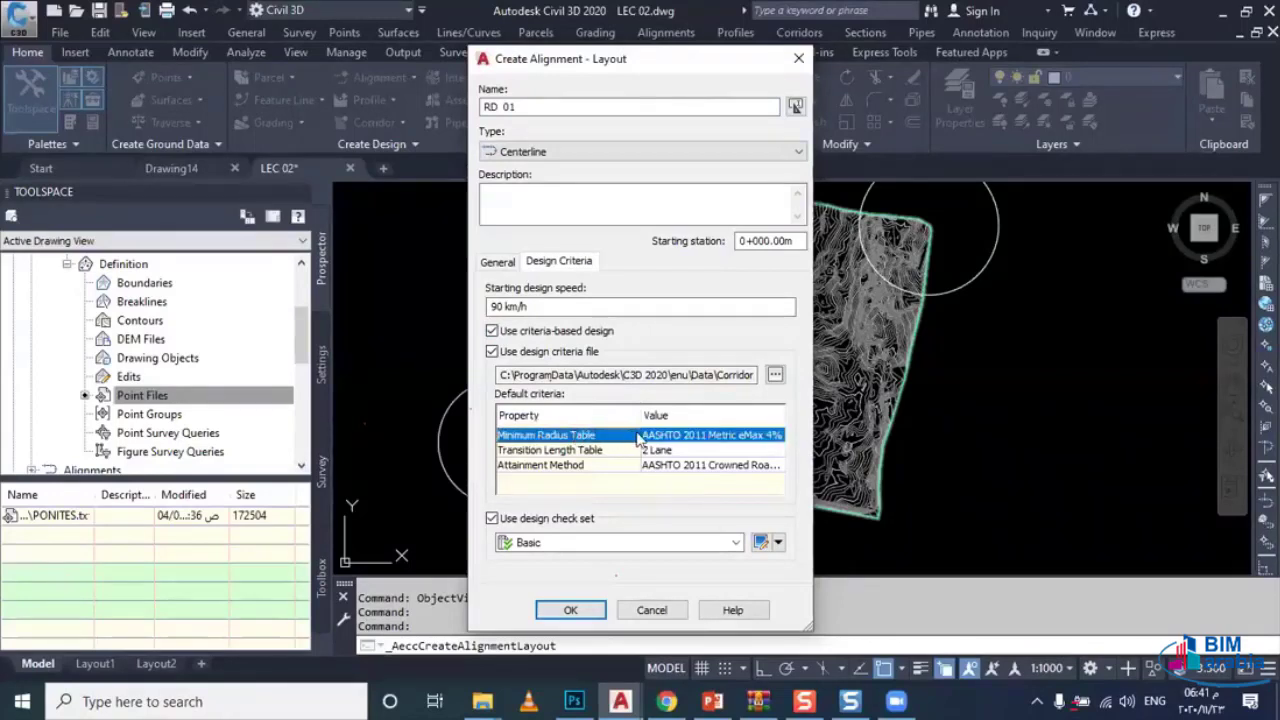
{"action": "left_click", "coordinate": [655, 438]}
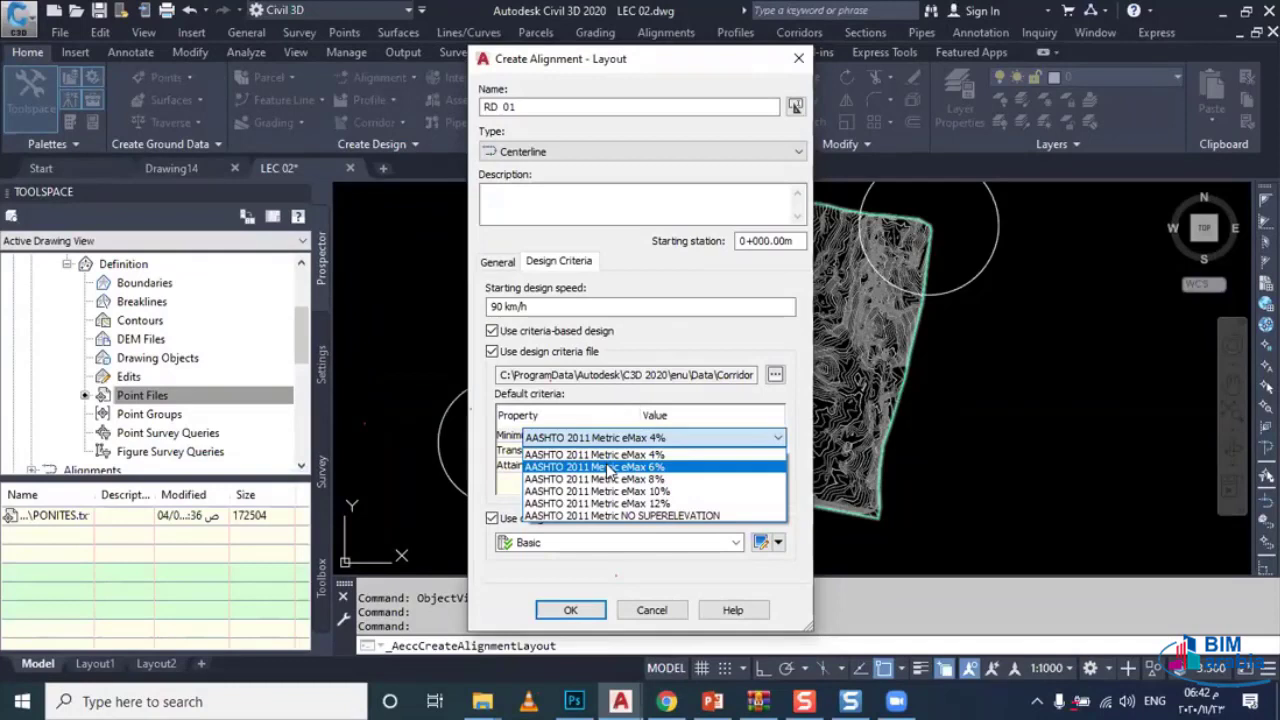
{"action": "left_click", "coordinate": [550, 309]}
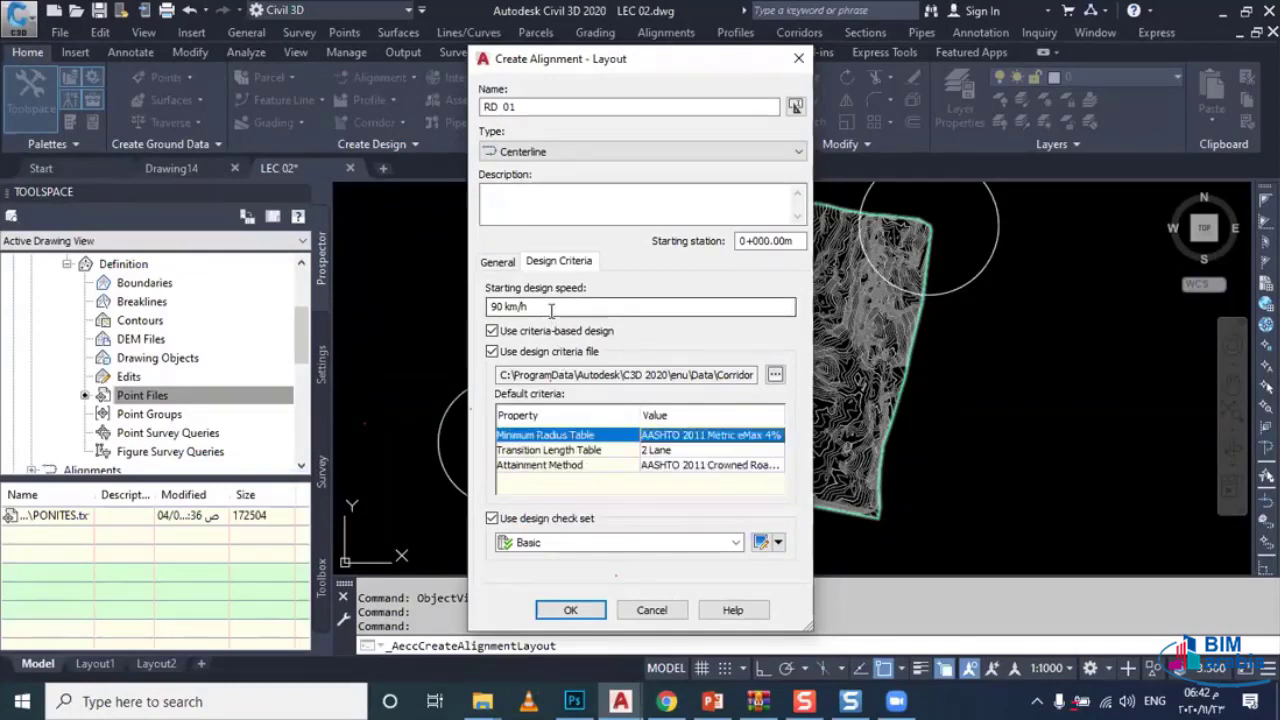
{"action": "left_click", "coordinate": [550, 309]}
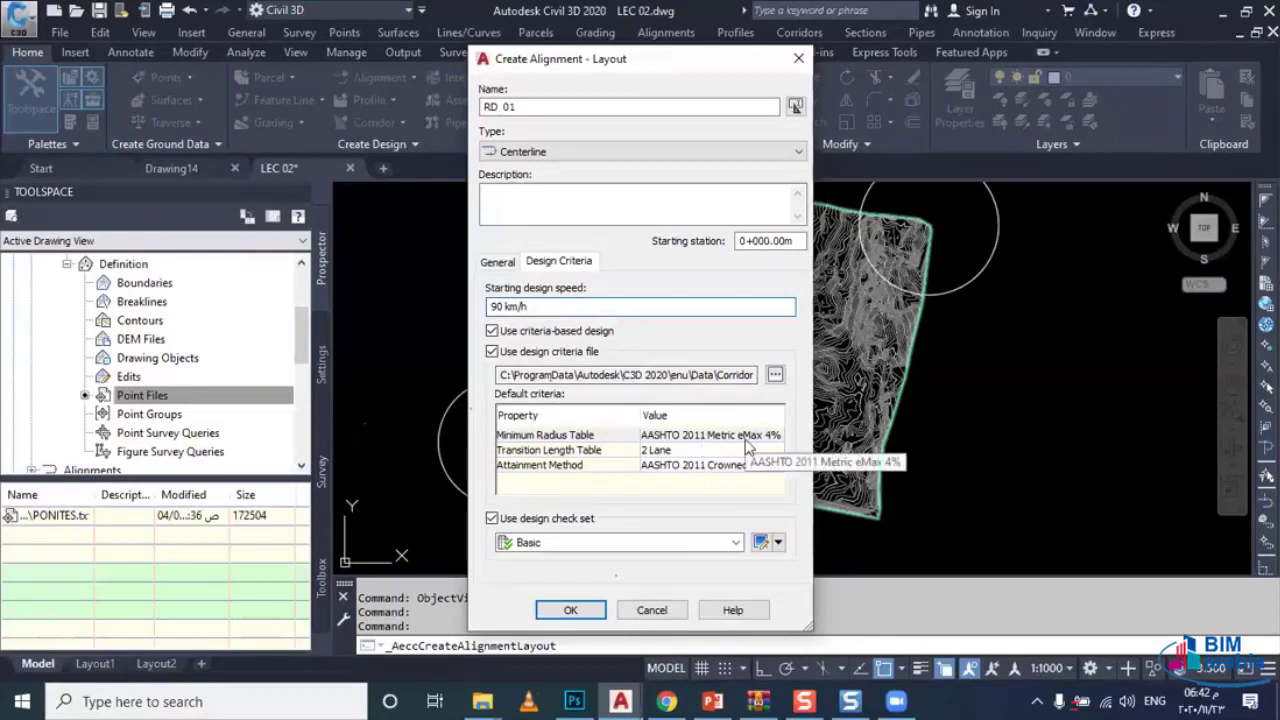
{"action": "left_click", "coordinate": [492, 262]}
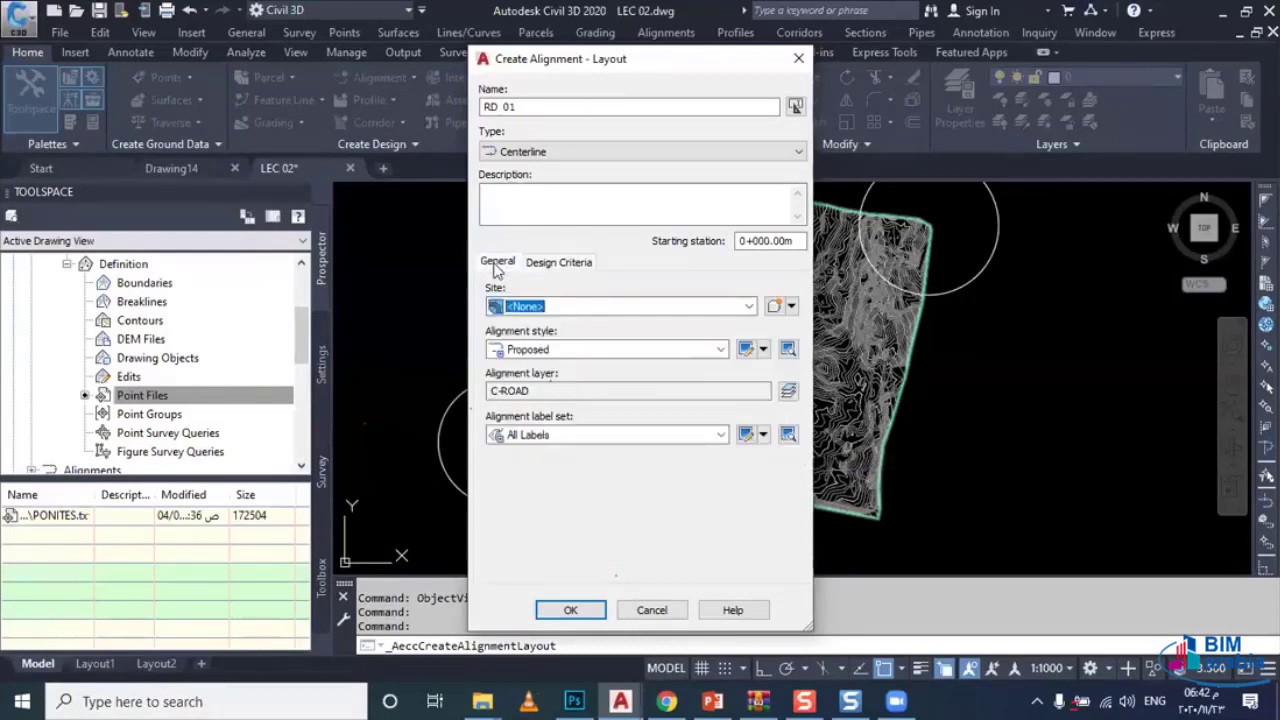
Step: Create RD 01 with the Proposed alignment style and the K-LS label set
{"action": "left_click", "coordinate": [560, 350]}
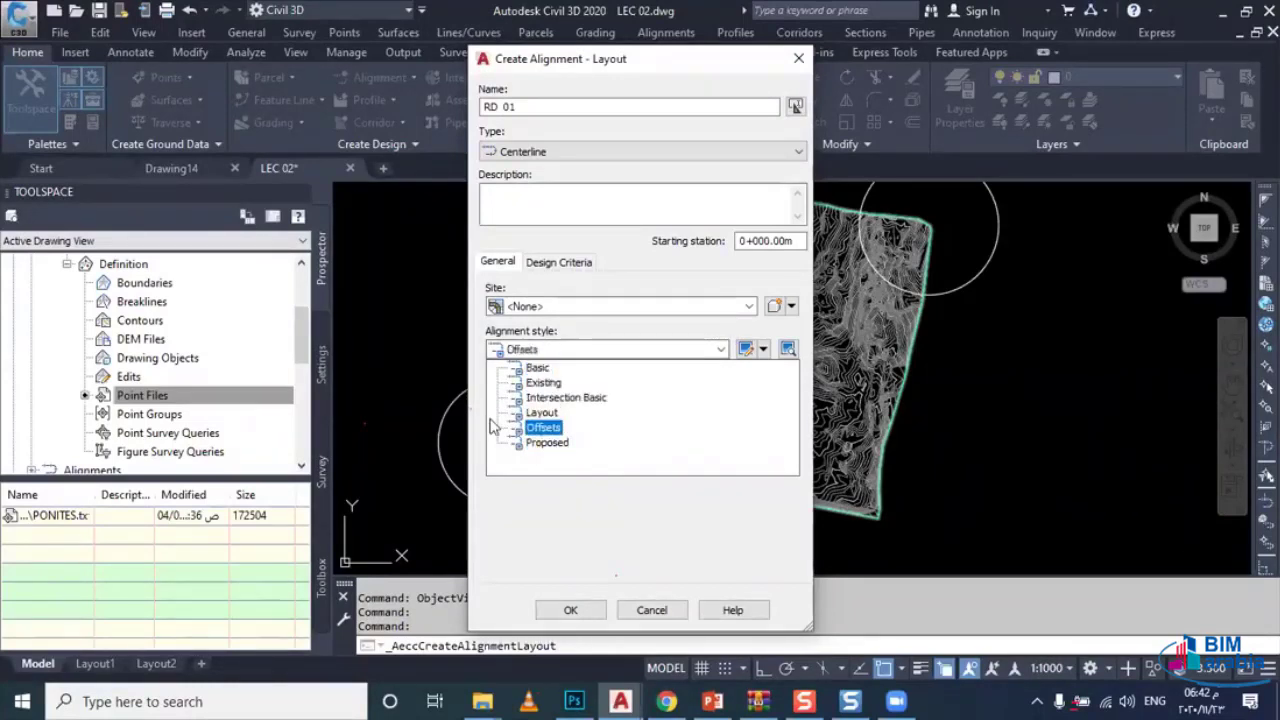
{"action": "left_click", "coordinate": [540, 446]}
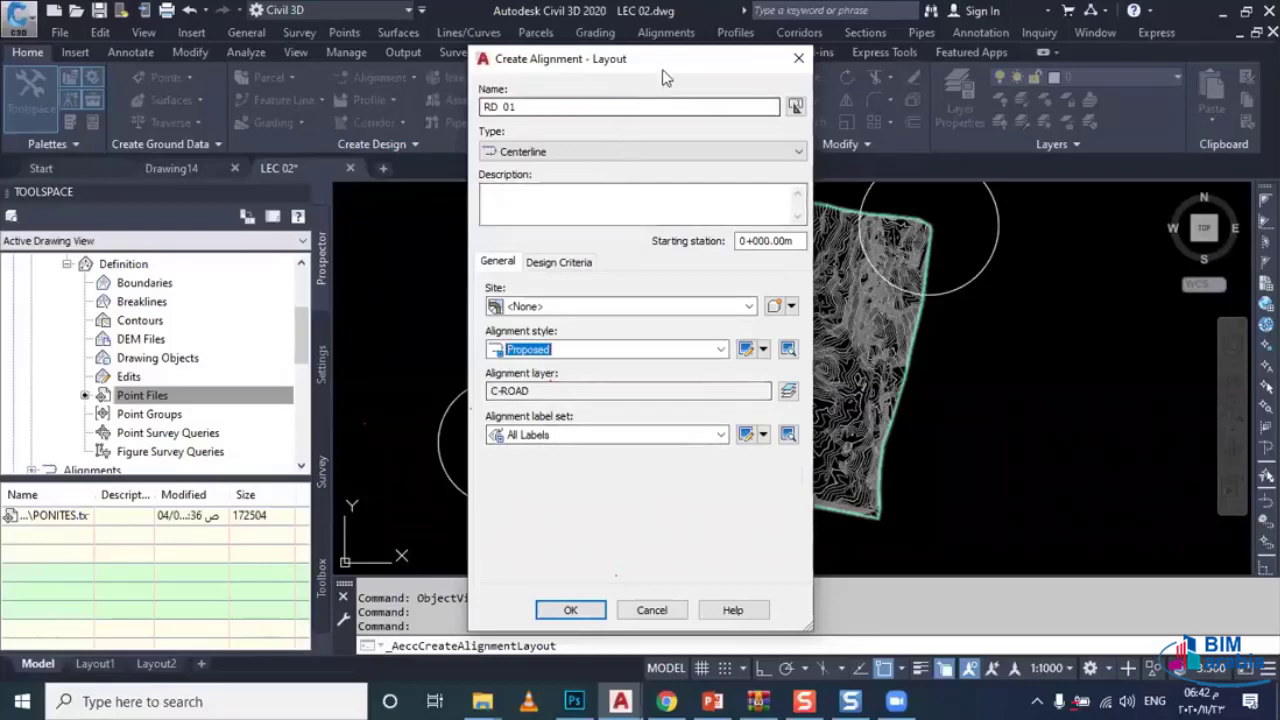
{"action": "left_click_drag", "start_coordinate": [662, 69], "coordinate": [286, 47]}
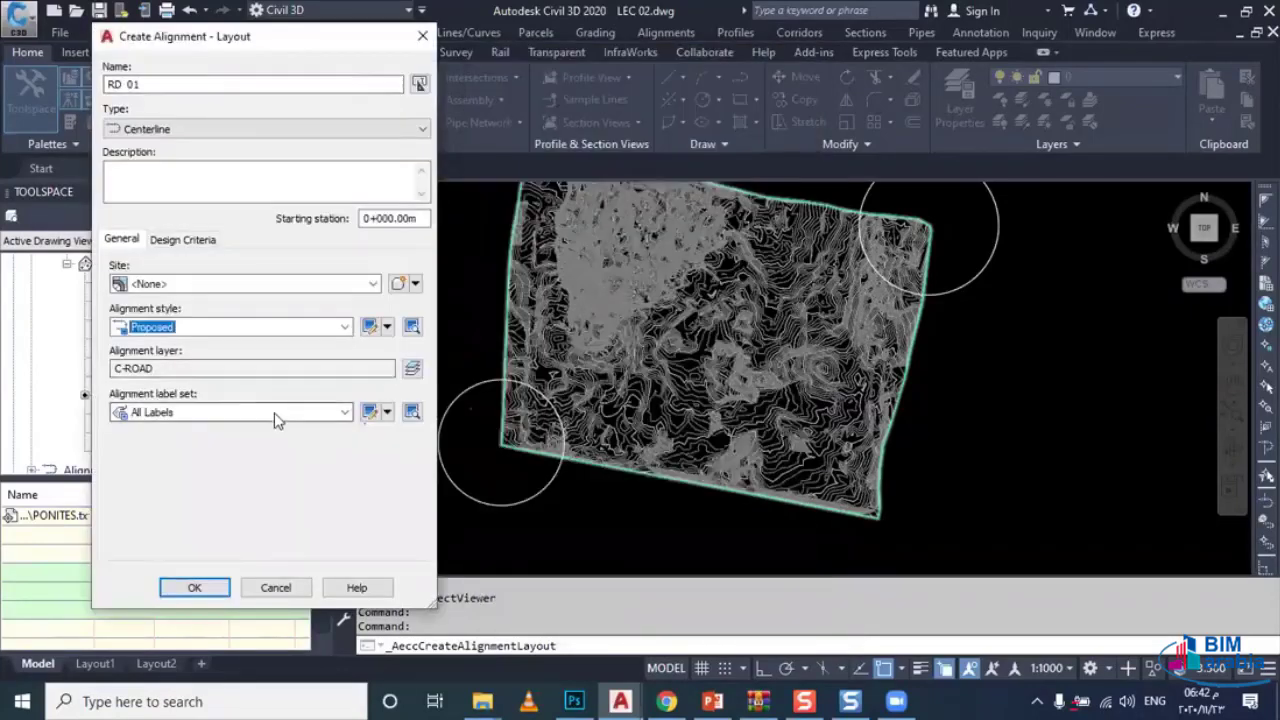
{"action": "left_click", "coordinate": [276, 414]}
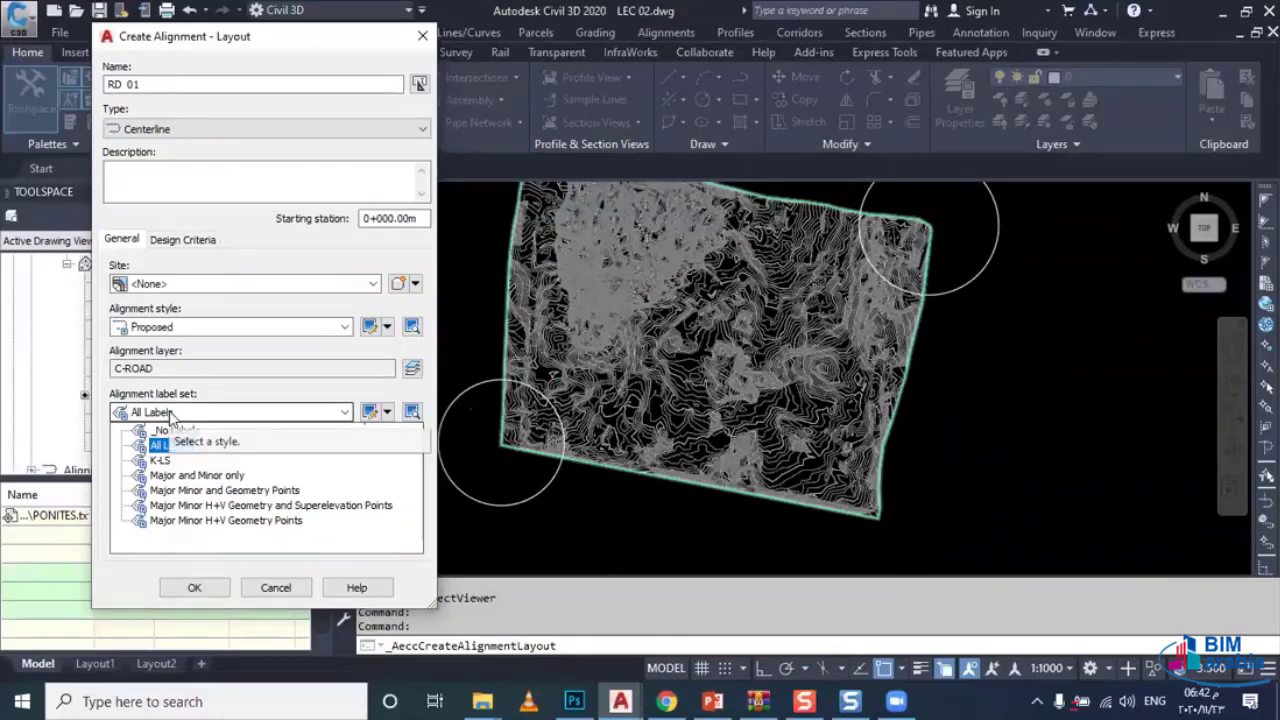
{"action": "left_click", "coordinate": [178, 435]}
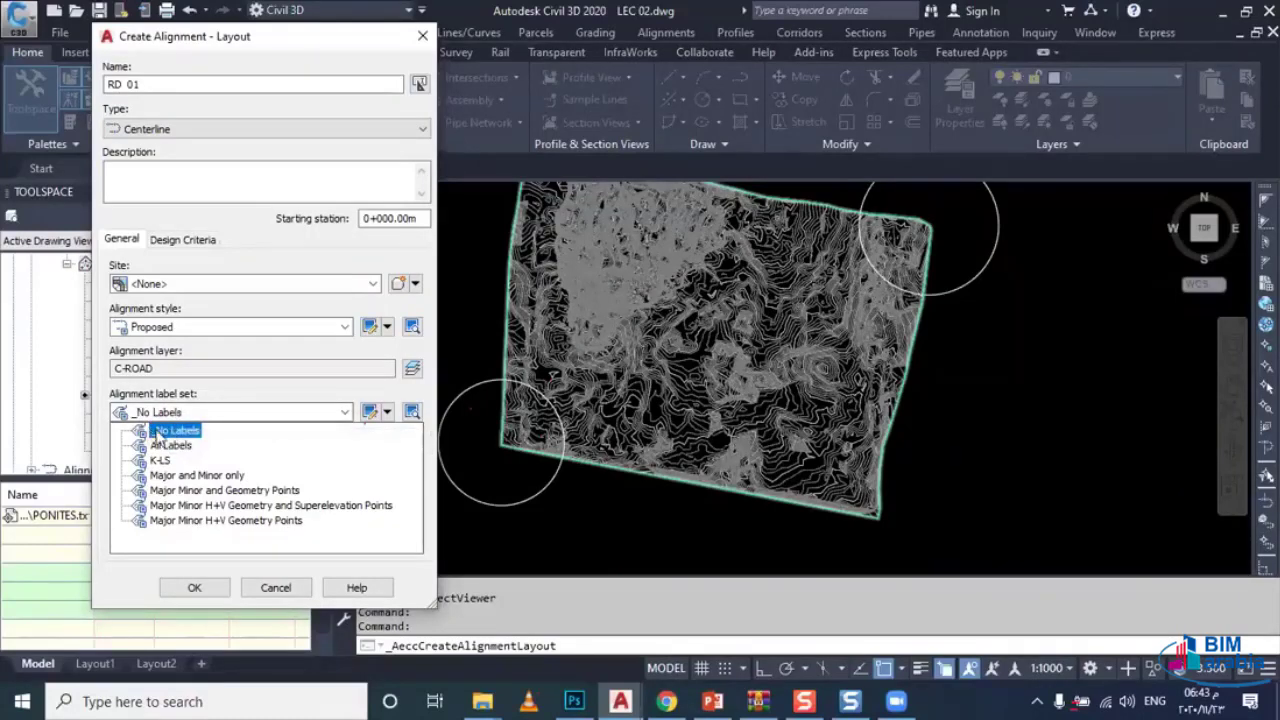
{"action": "left_click", "coordinate": [162, 446]}
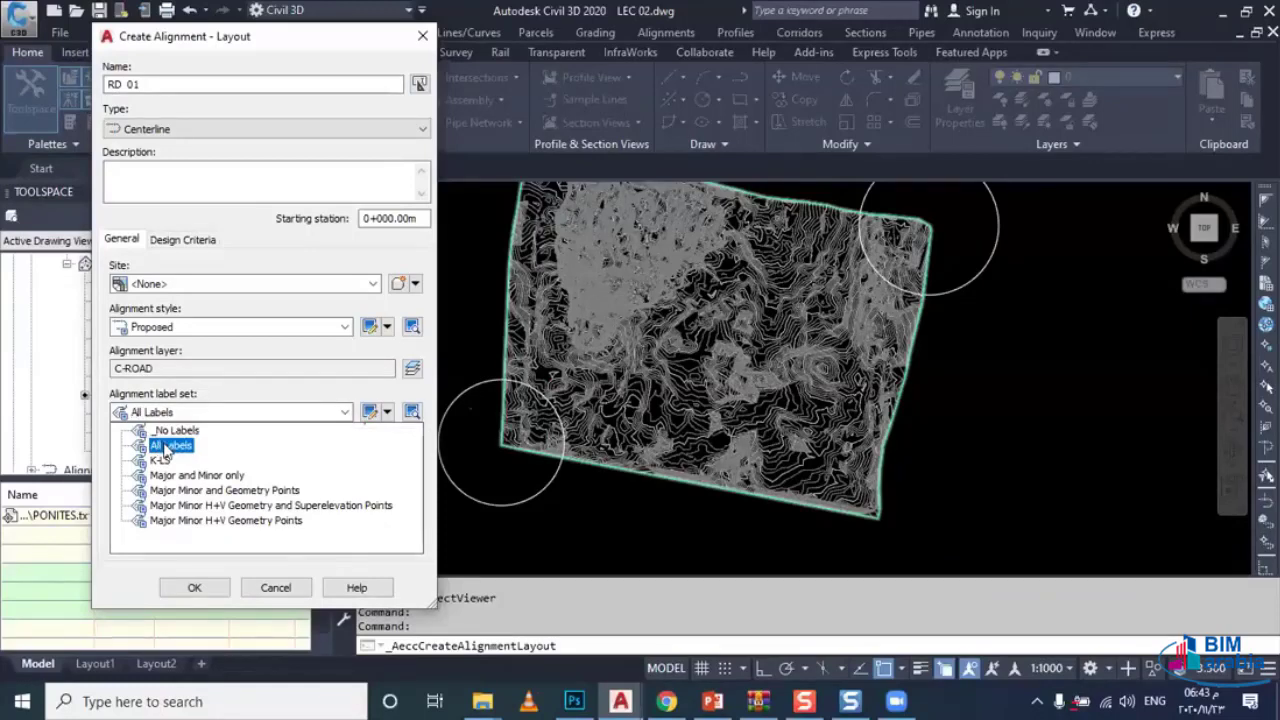
{"action": "left_click", "coordinate": [167, 461]}
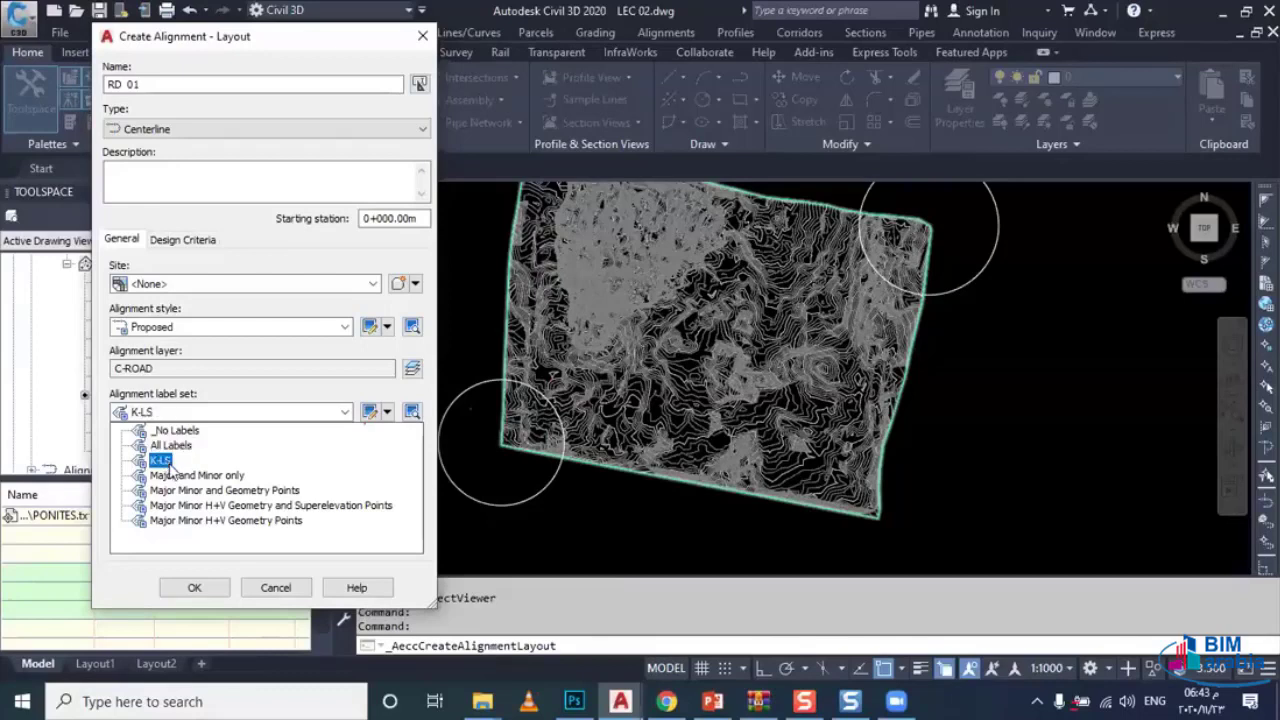
{"action": "left_click", "coordinate": [173, 476]}
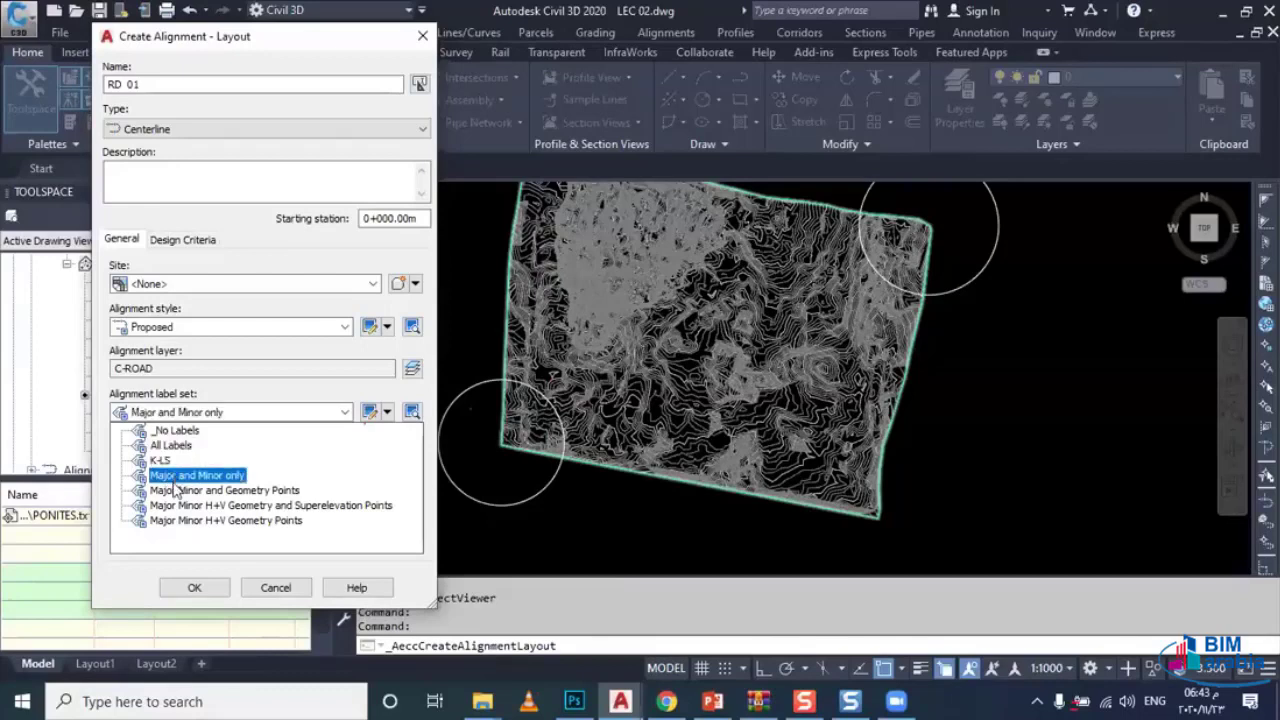
{"action": "left_click", "coordinate": [176, 491]}
{"action": "left_click", "coordinate": [178, 478]}
{"action": "left_click", "coordinate": [165, 462]}
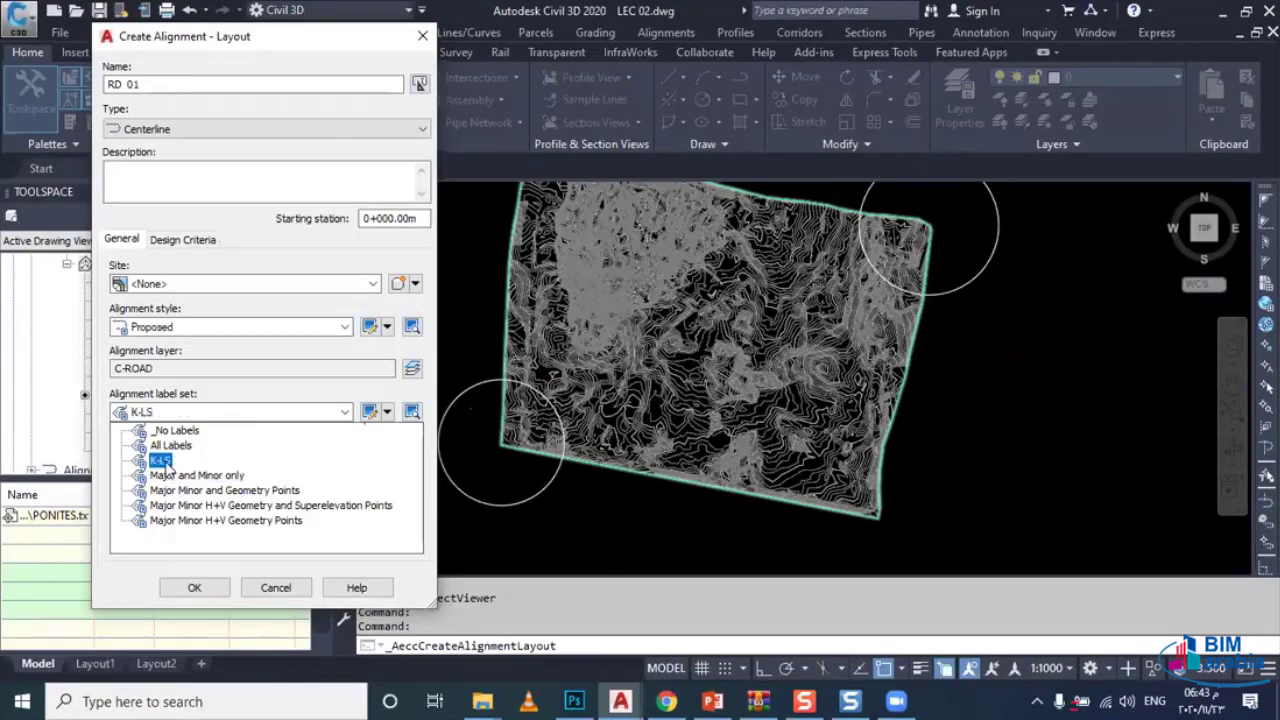
{"action": "left_click", "coordinate": [165, 462]}
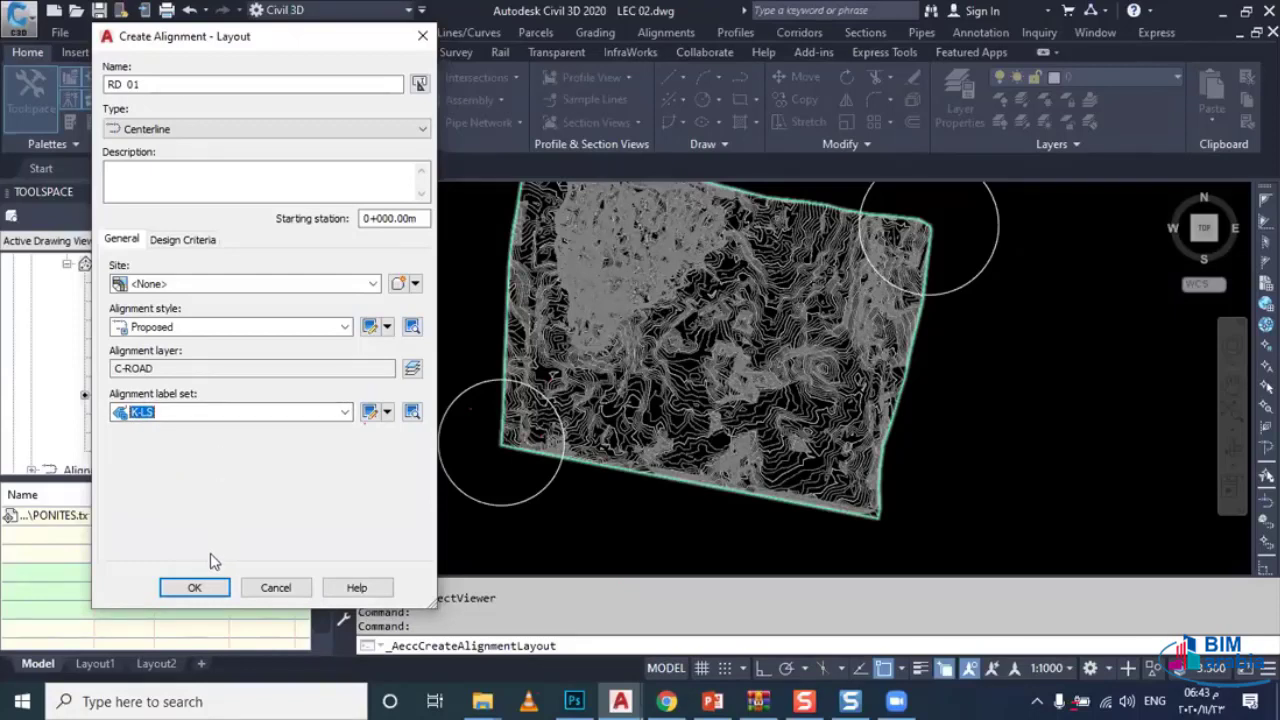
{"action": "left_click", "coordinate": [210, 590]}
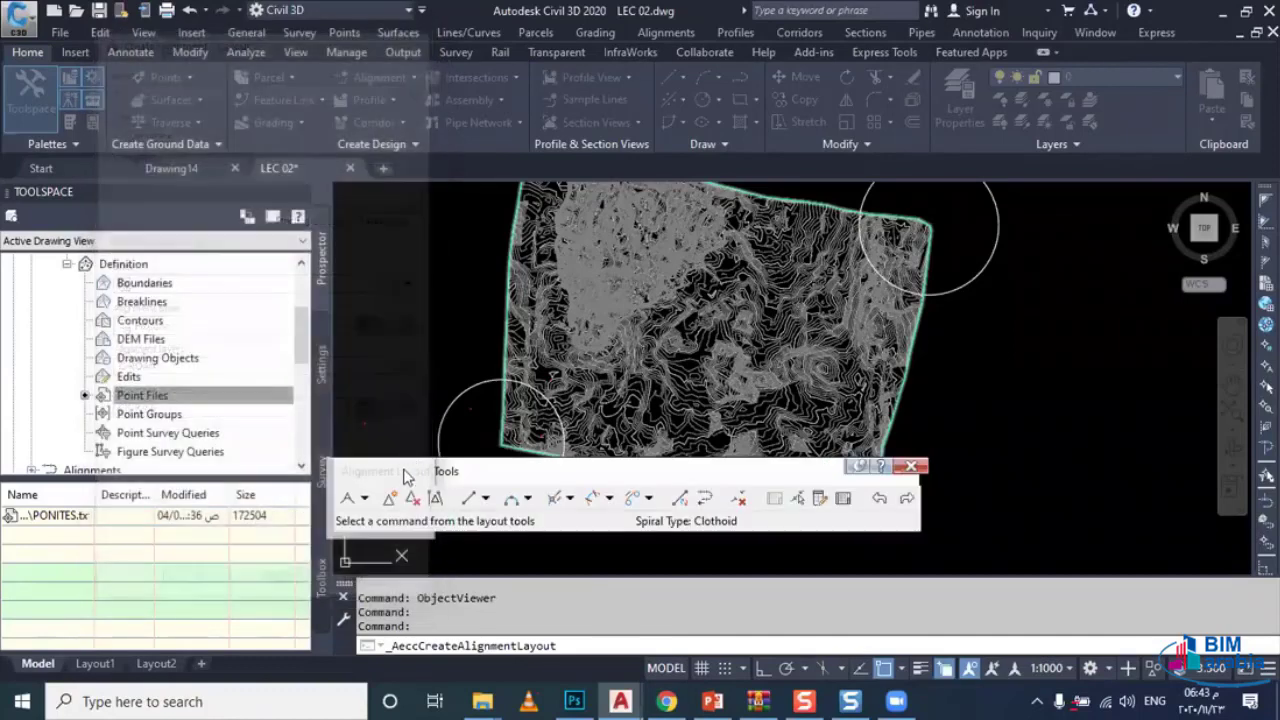
Step: Open the Tangent-Tangent drop-down in RD 01's Alignment Layout Tools
{"action": "left_click_drag", "start_coordinate": [428, 468], "coordinate": [490, 150]}
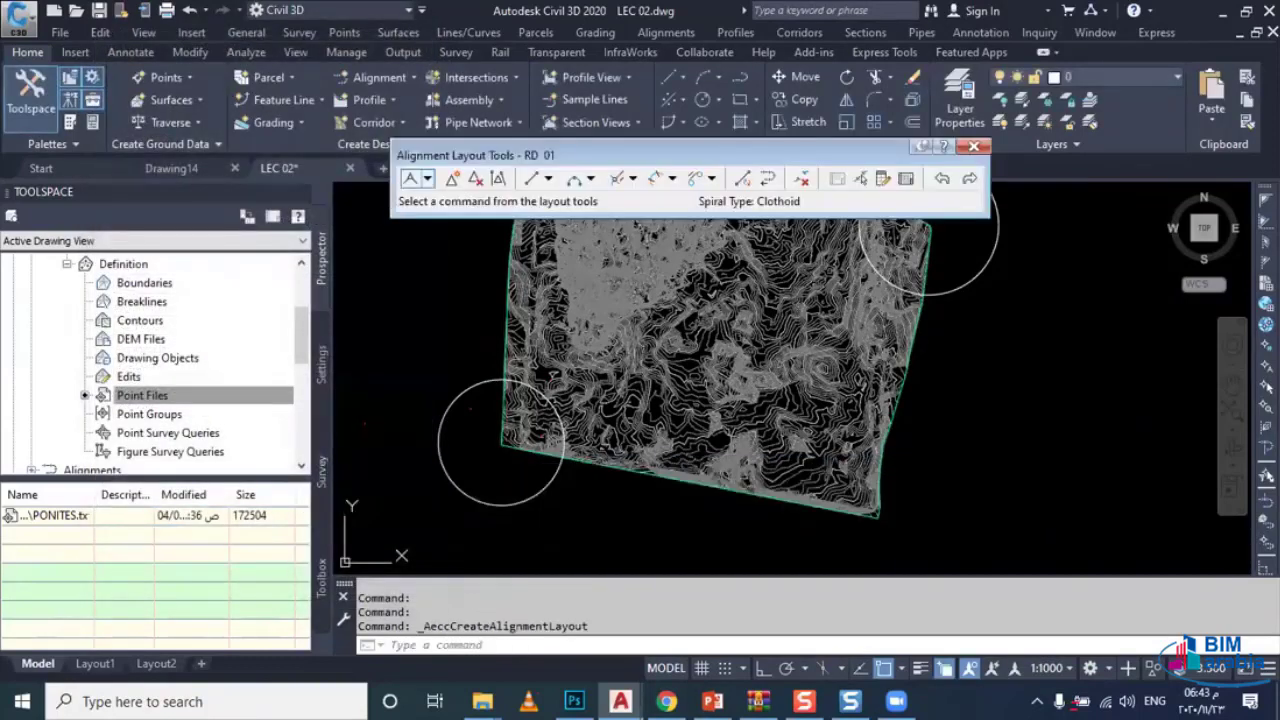
{"action": "left_click", "coordinate": [428, 179]}
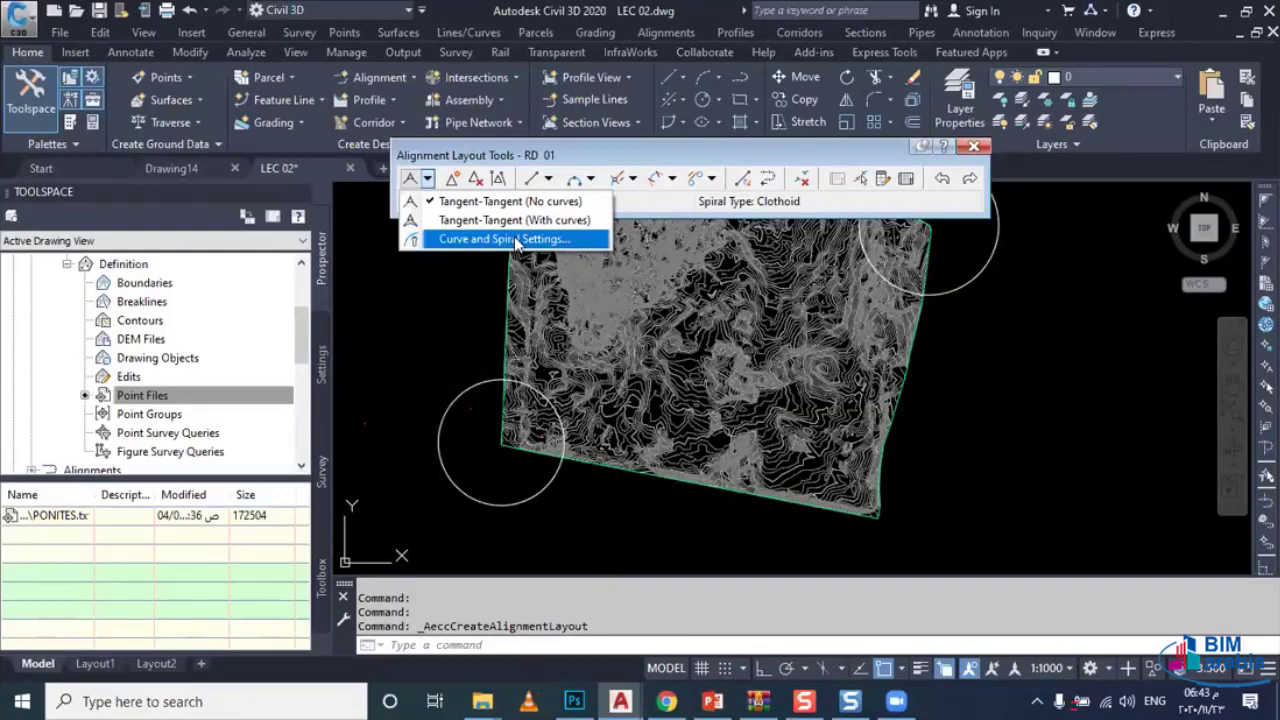
{"action": "left_click", "coordinate": [516, 240]}
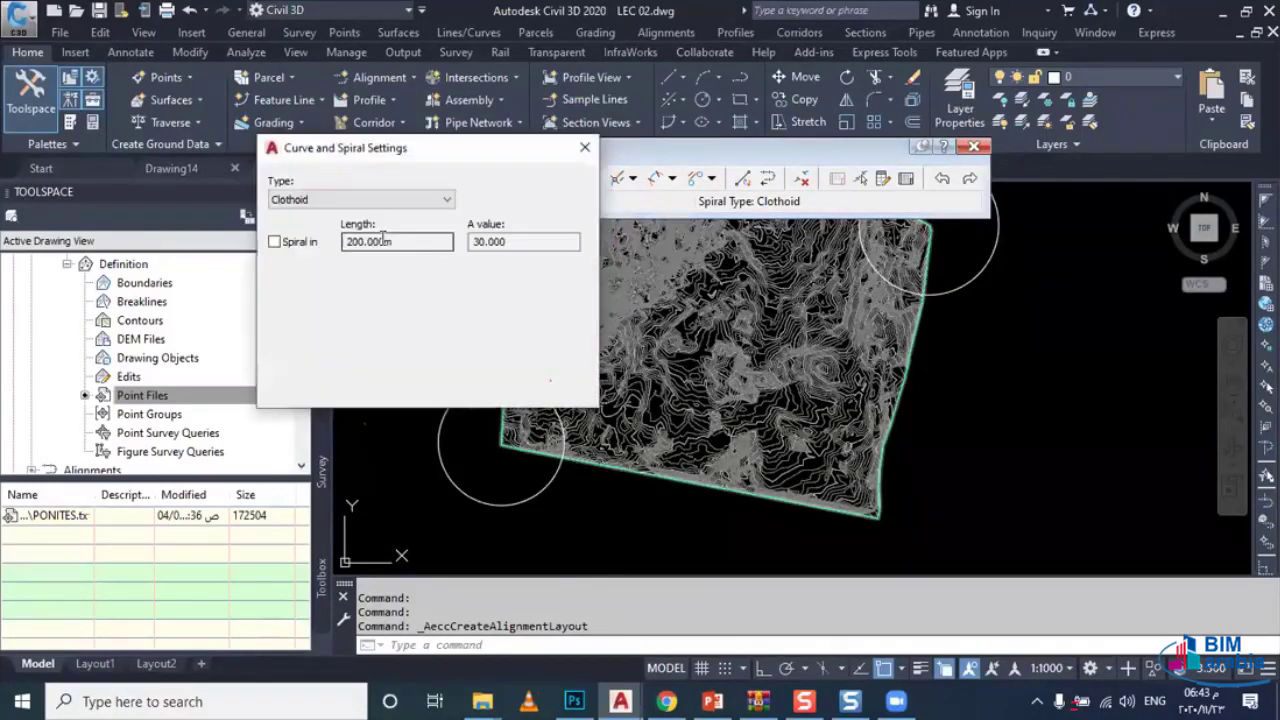
{"action": "left_click_drag", "start_coordinate": [392, 287], "coordinate": [301, 290]}
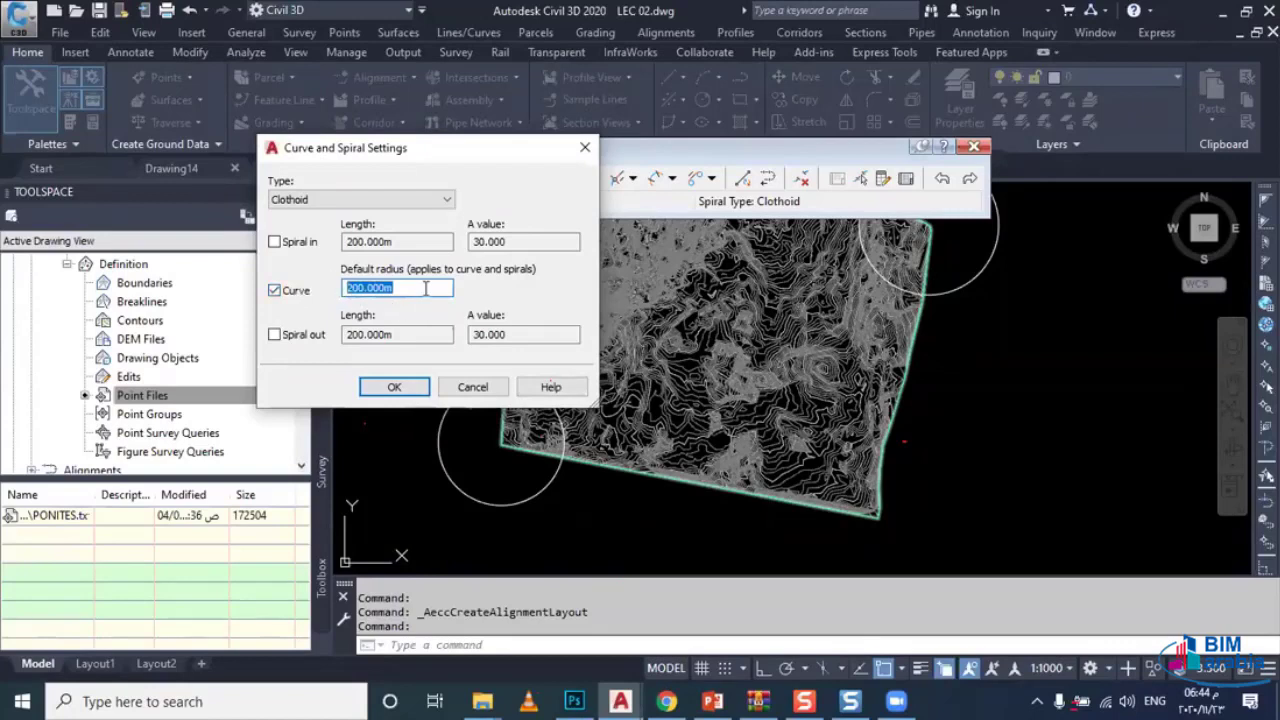
{"action": "left_click", "coordinate": [585, 148]}
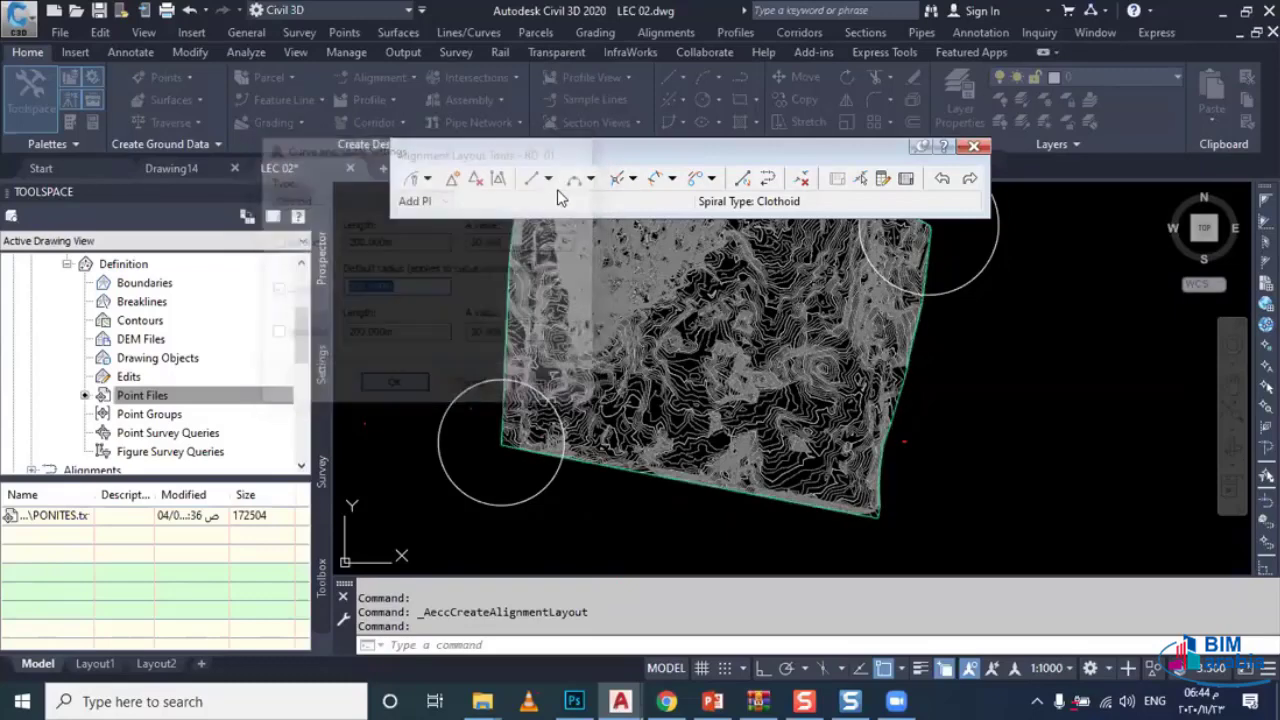
{"action": "left_click", "coordinate": [676, 34]}
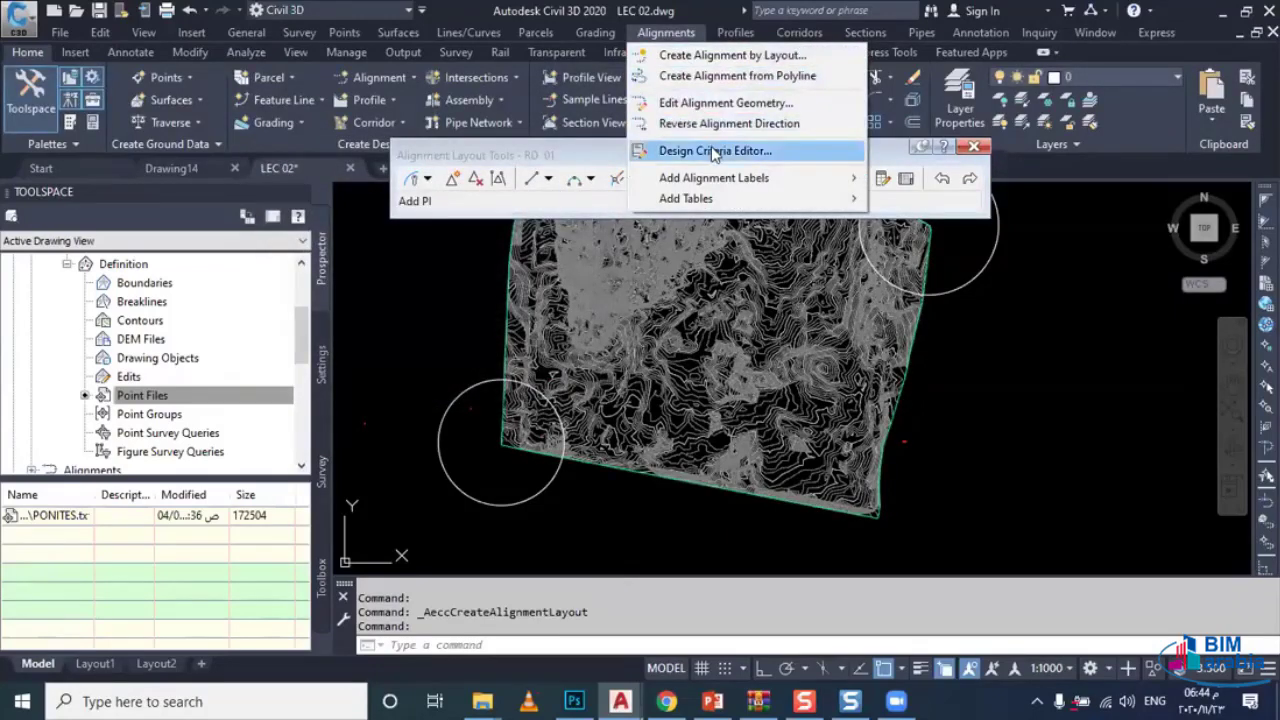
{"action": "left_click", "coordinate": [713, 152]}
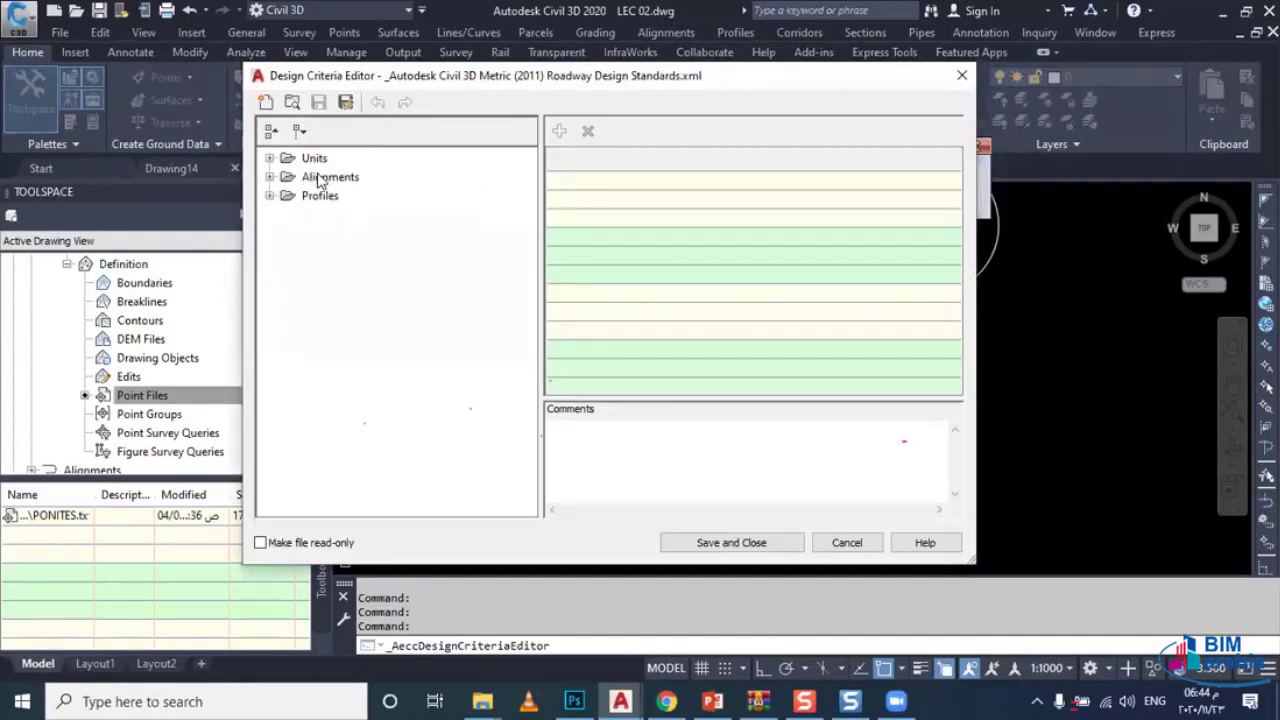
{"action": "left_click", "coordinate": [320, 178]}
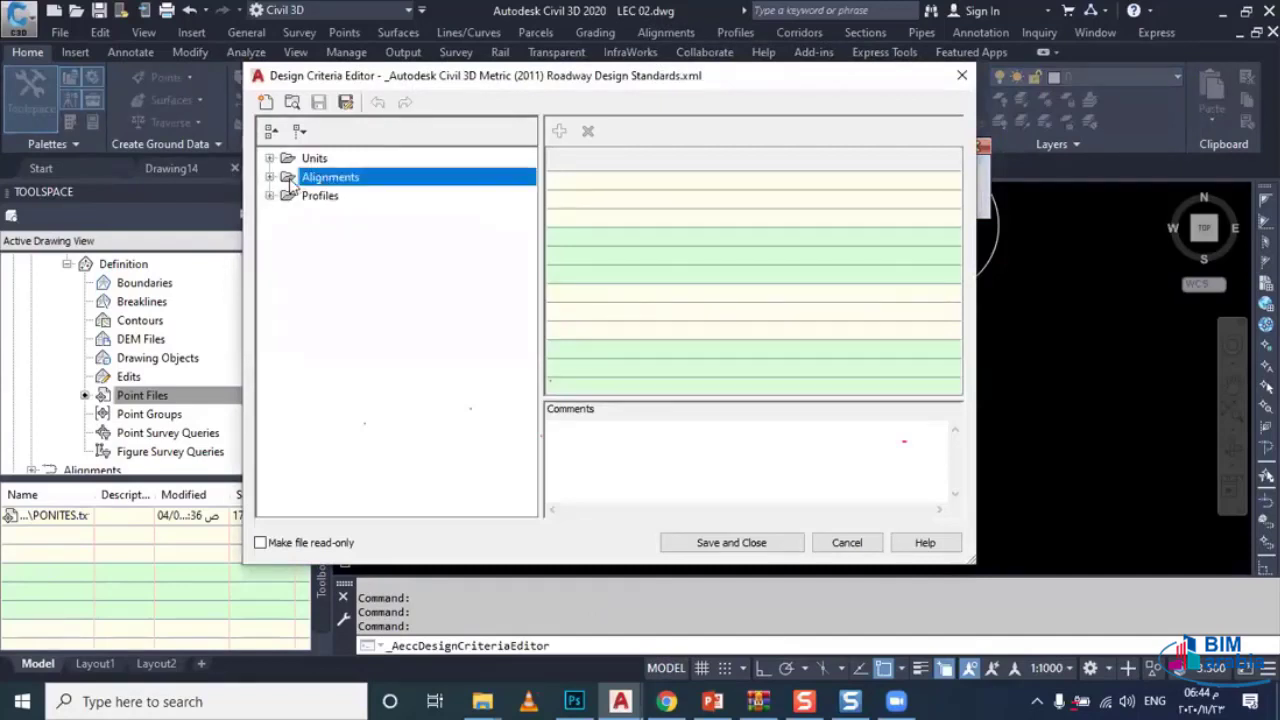
{"action": "left_click", "coordinate": [270, 177]}
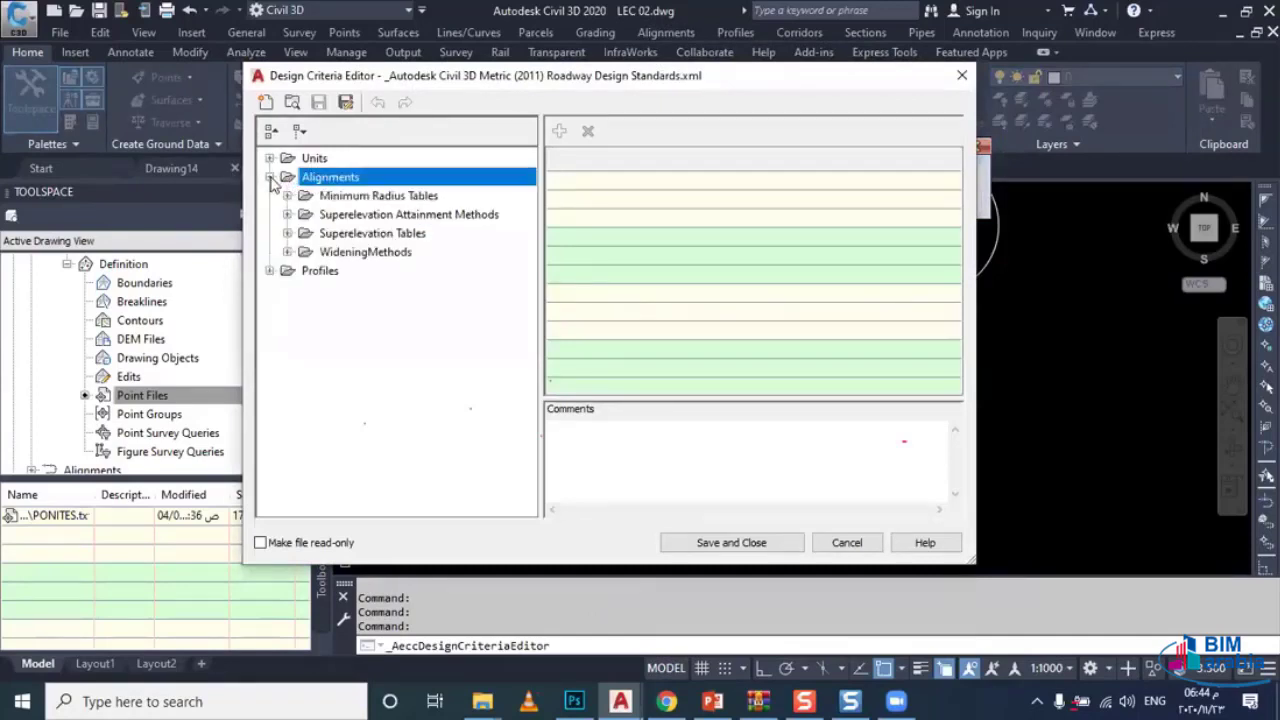
{"action": "left_click", "coordinate": [360, 198]}
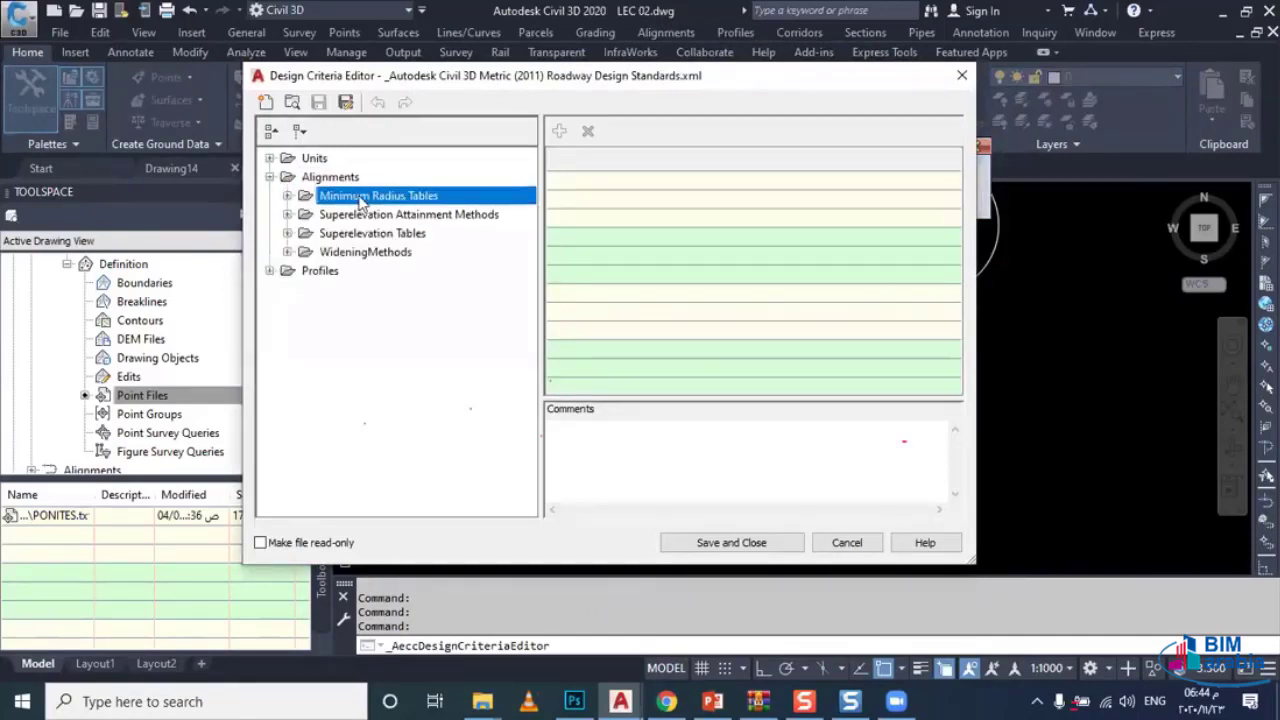
{"action": "left_click", "coordinate": [287, 196]}
{"action": "left_click", "coordinate": [350, 216]}
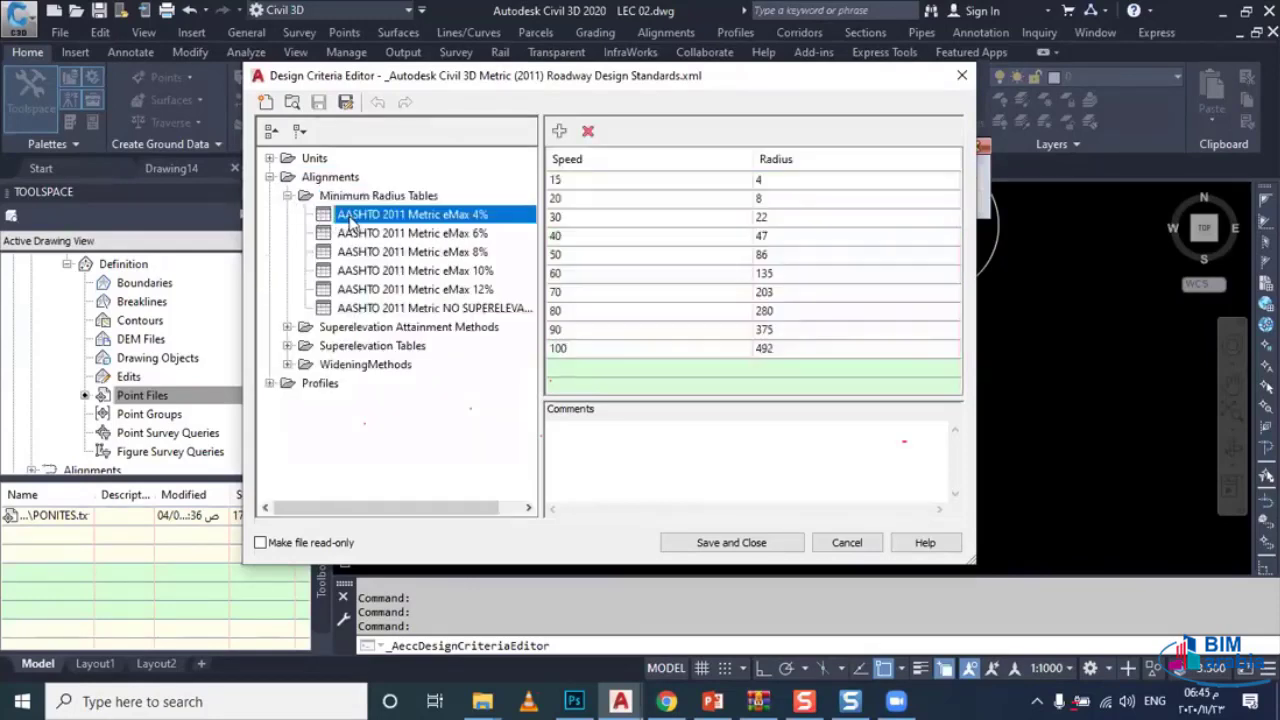
{"action": "left_click", "coordinate": [577, 331]}
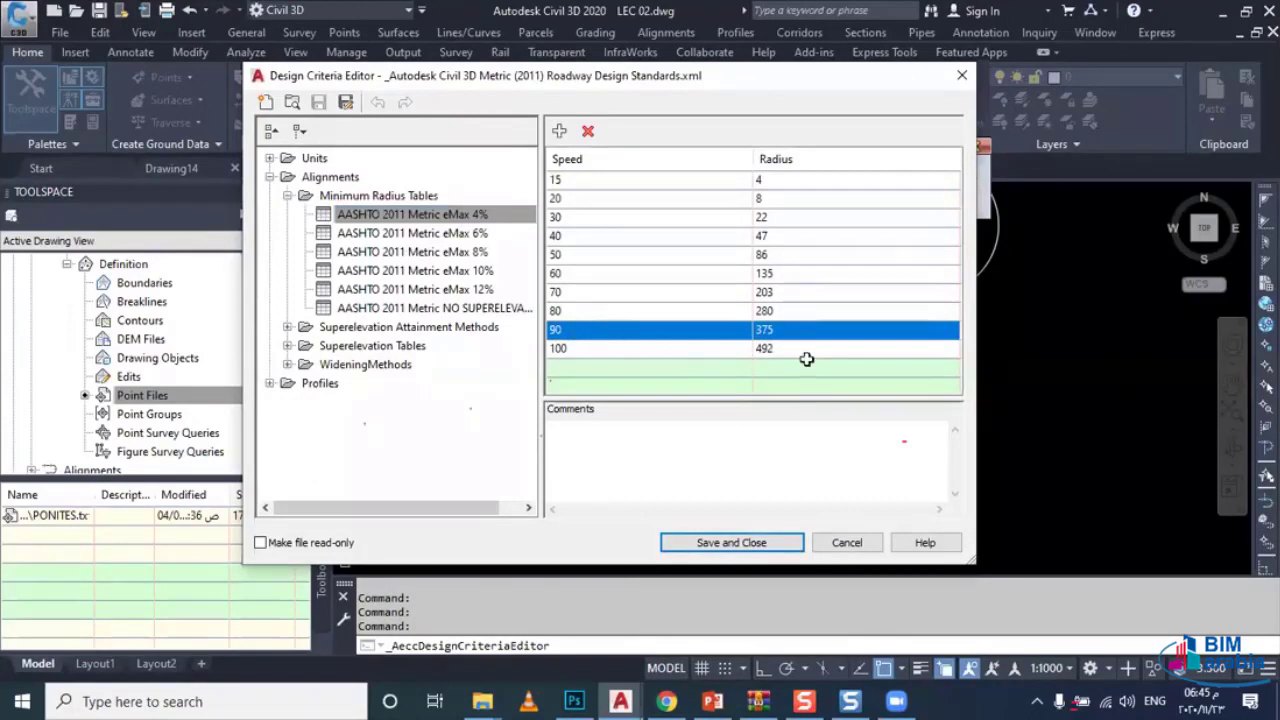
{"action": "left_click", "coordinate": [777, 334]}
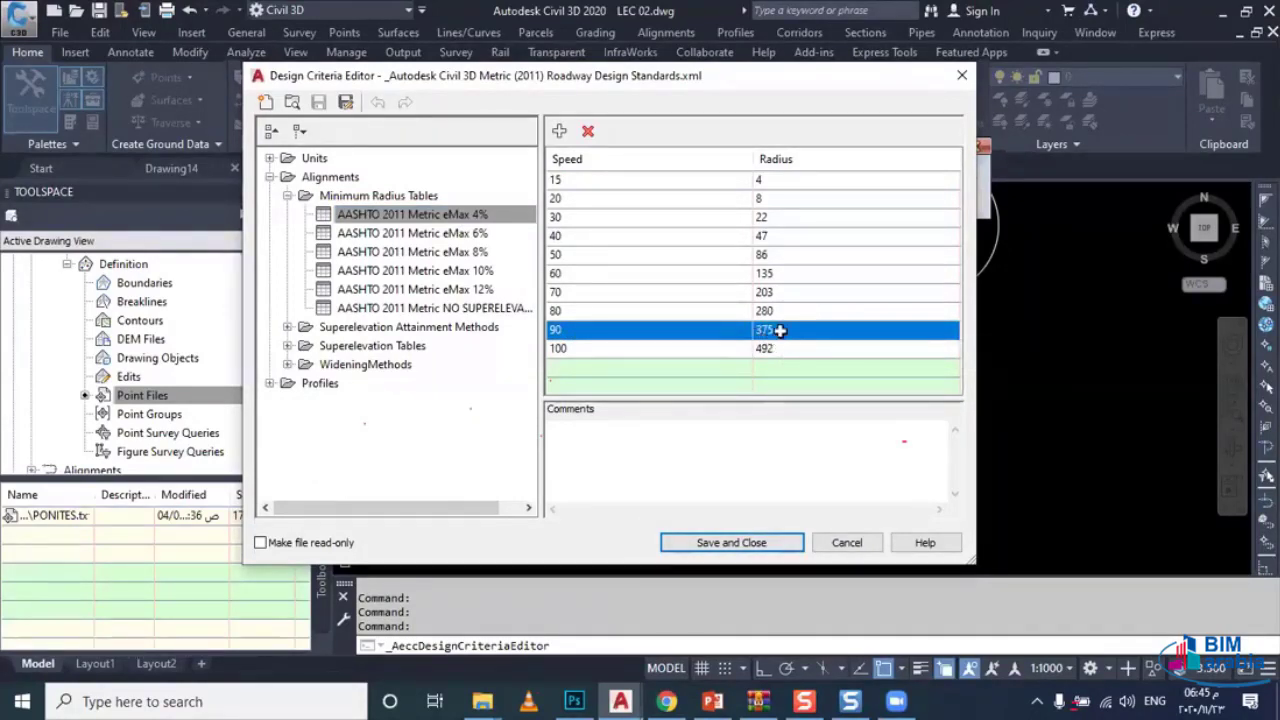
{"action": "left_click", "coordinate": [770, 550]}
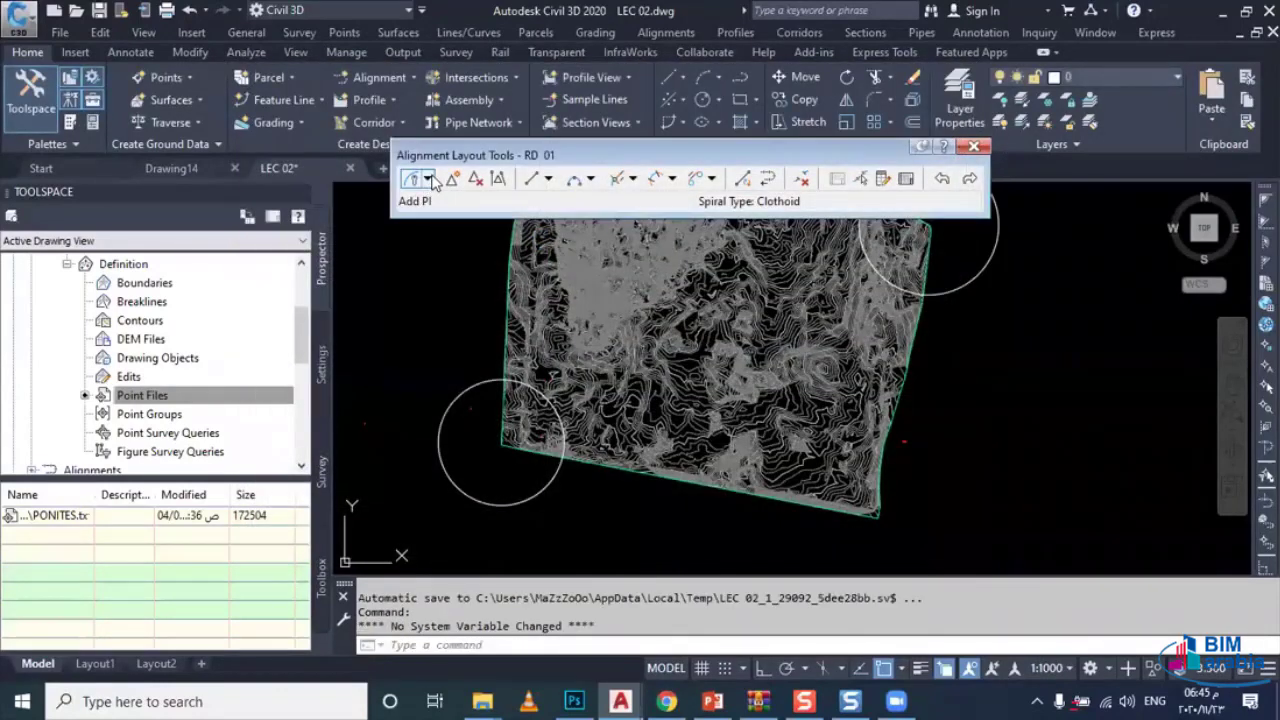
Step: Change RD 01's default curve radius from 200 to 375 in Curve and Spiral Settings
{"action": "left_click", "coordinate": [429, 179]}
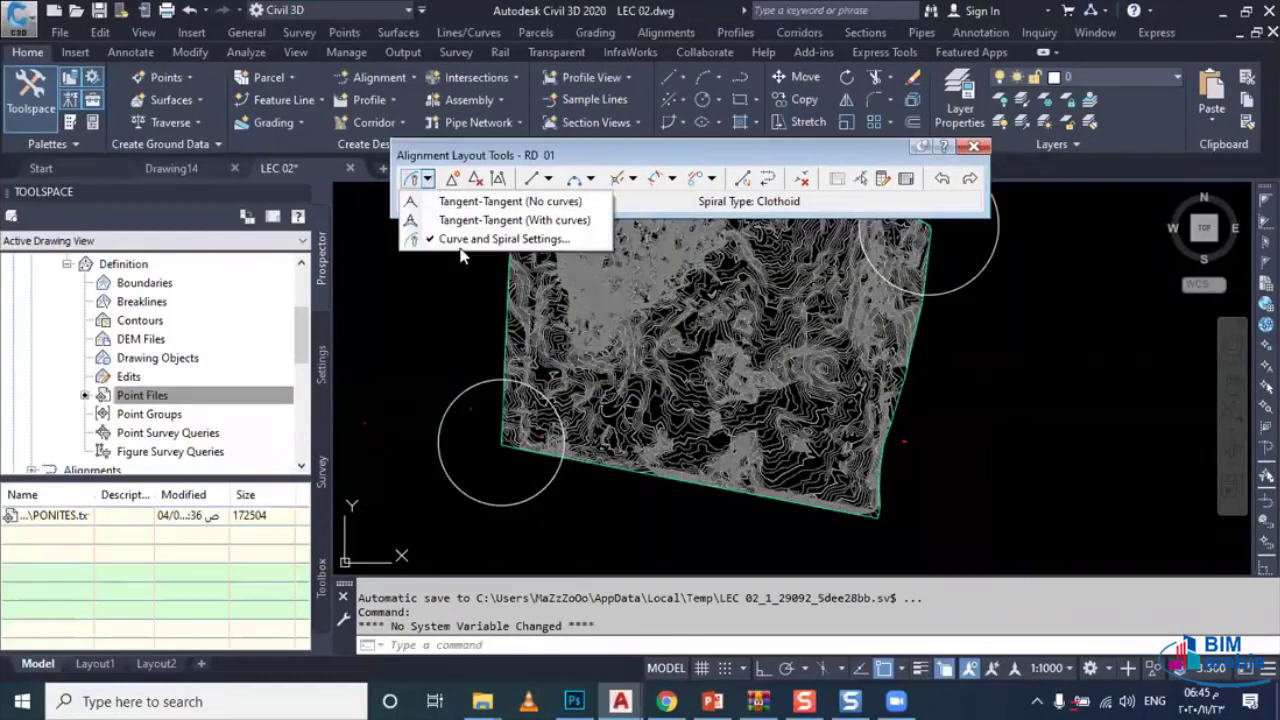
{"action": "left_click", "coordinate": [504, 239]}
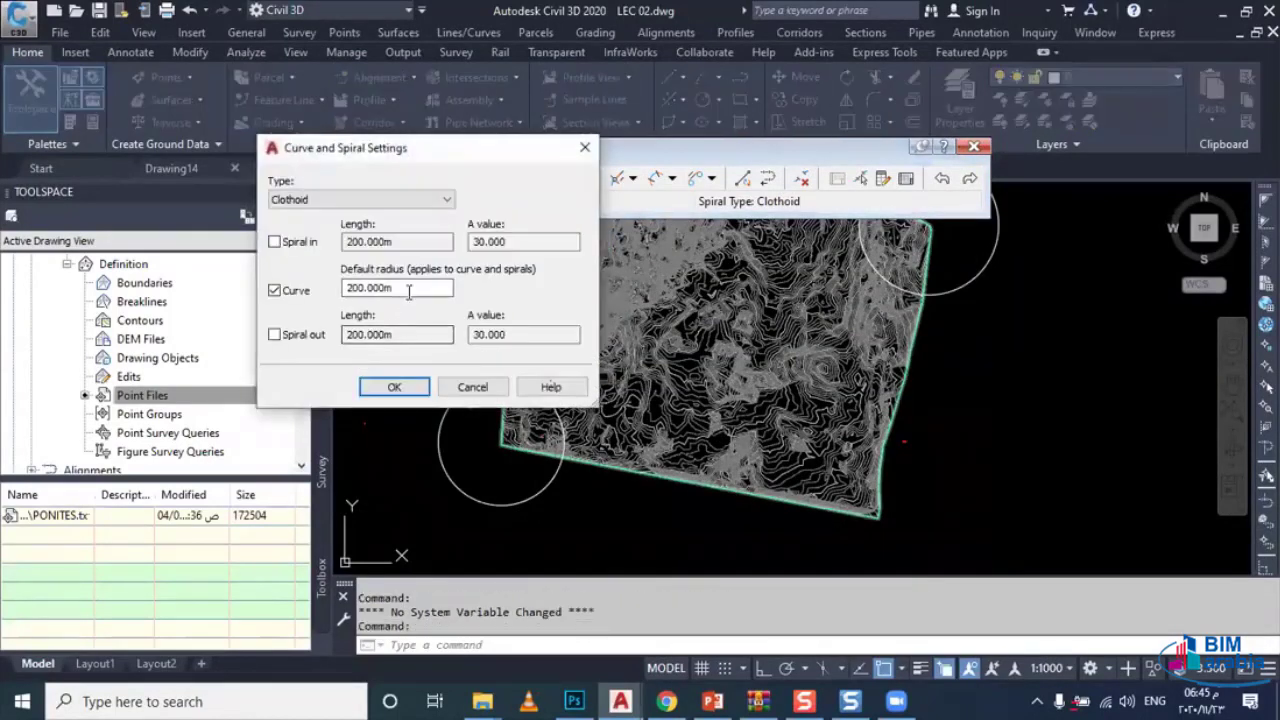
{"action": "left_click_drag", "start_coordinate": [410, 288], "coordinate": [328, 290]}
{"action": "type", "text": "3"}
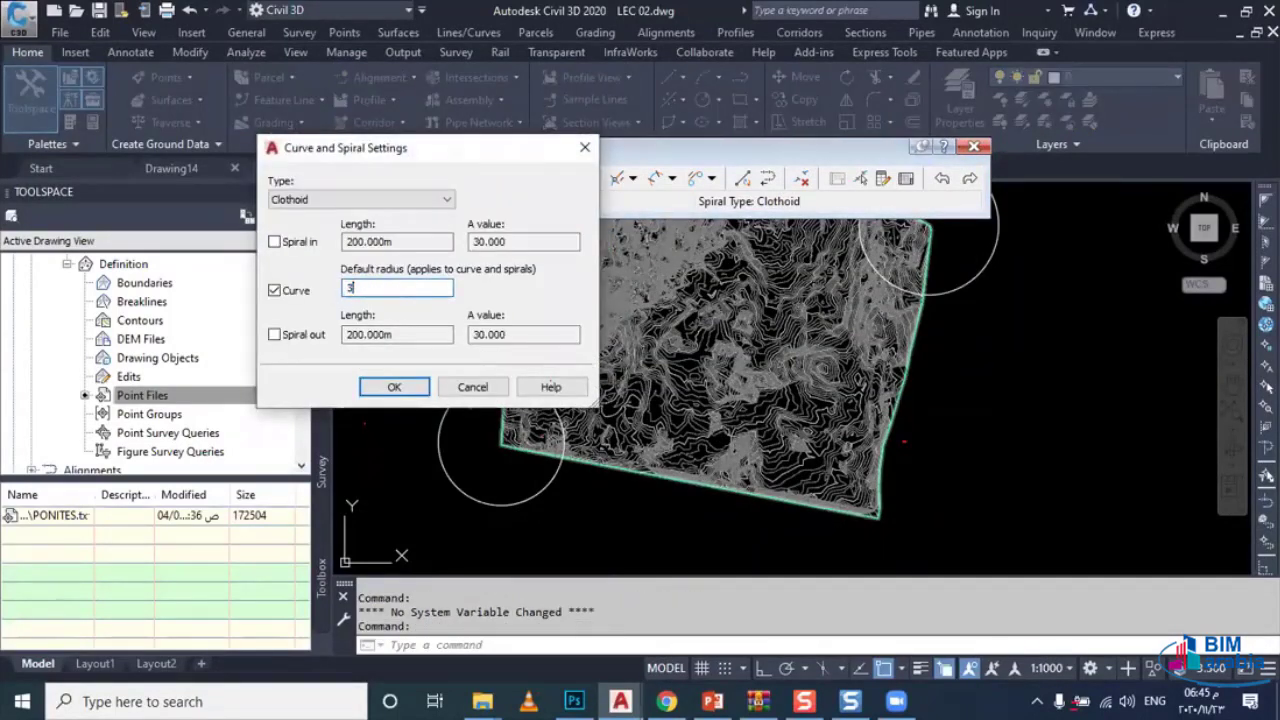
{"action": "type", "text": "75"}
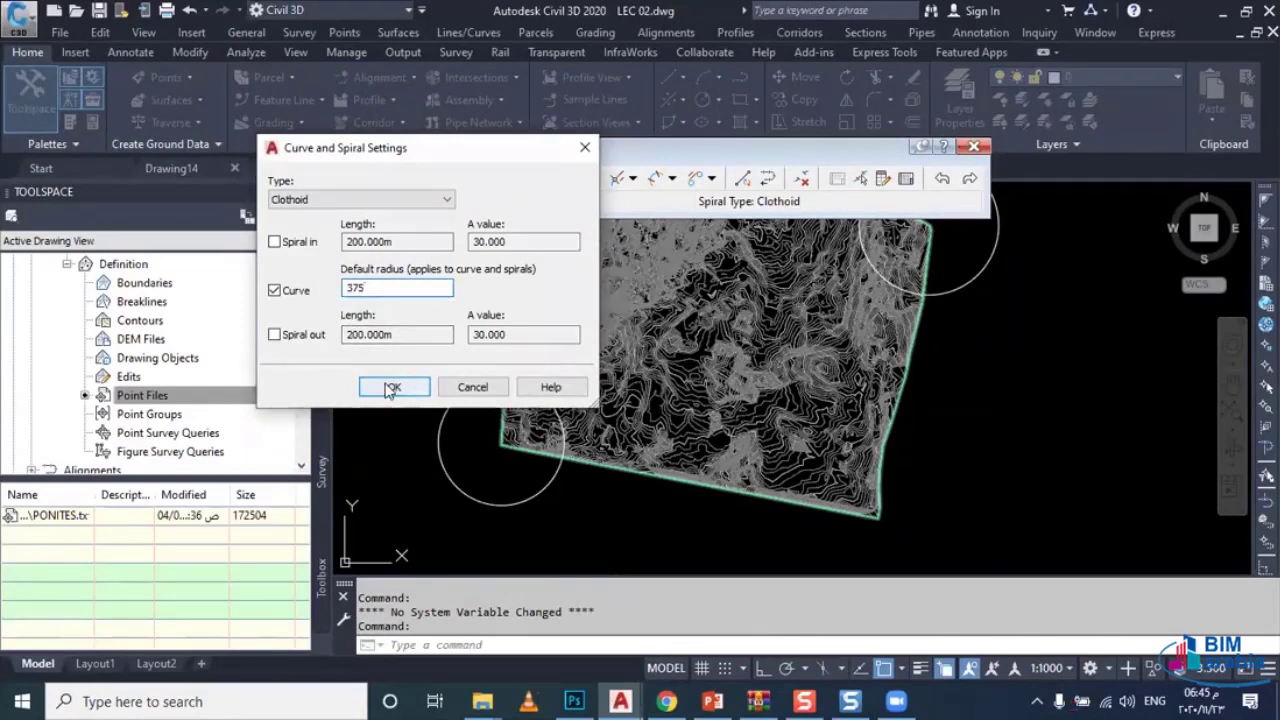
{"action": "left_click", "coordinate": [394, 387]}
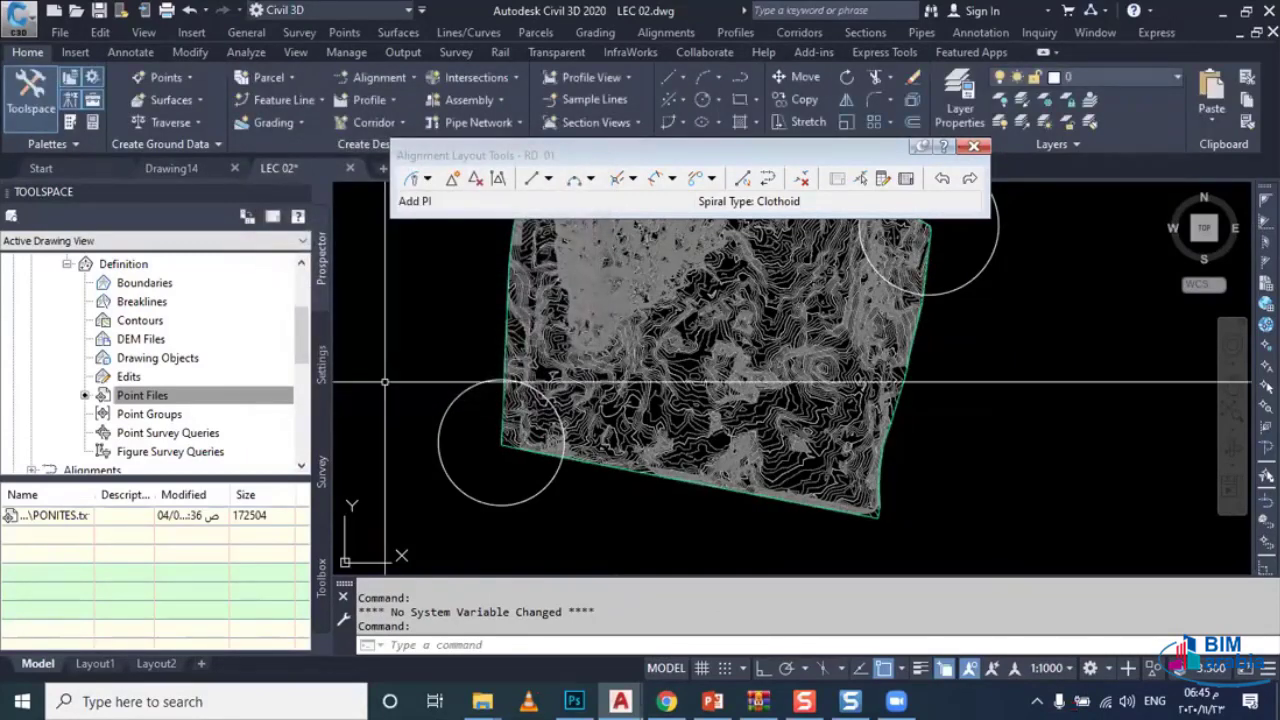
{"action": "left_click", "coordinate": [427, 178]}
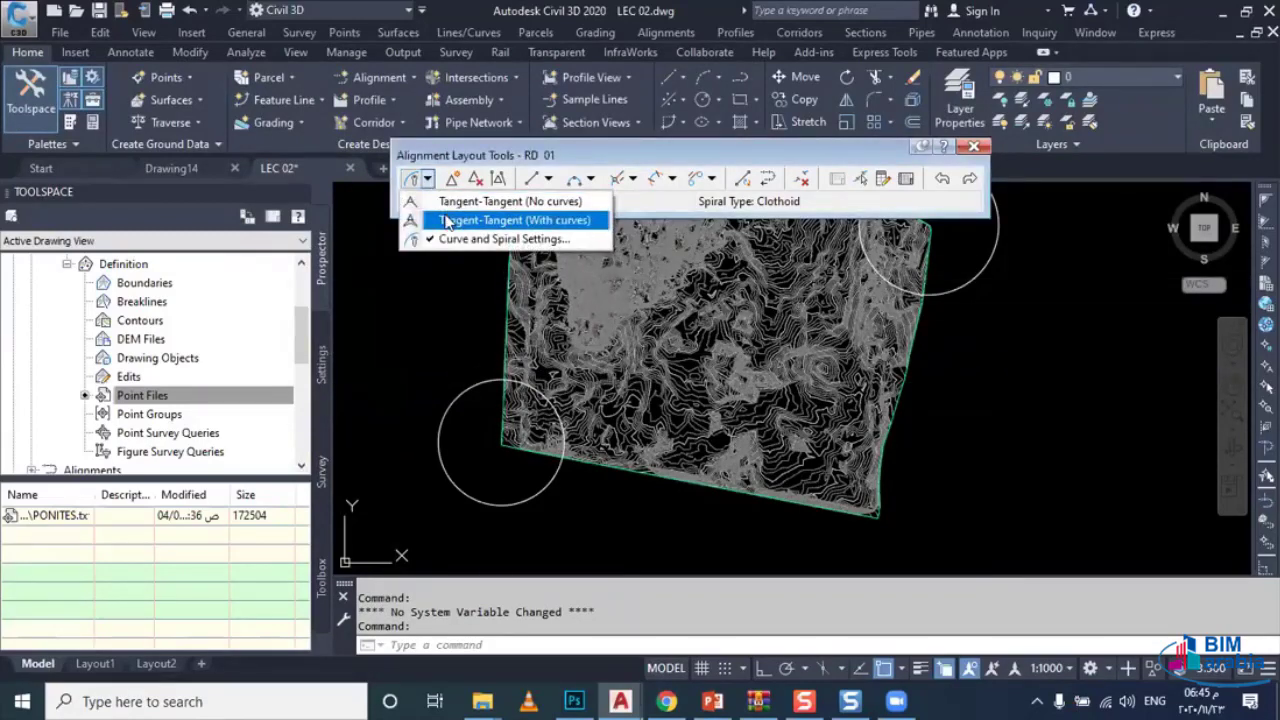
Step: Start laying out RD 01 as tangents with curves by picking its start point
{"action": "left_click", "coordinate": [446, 220]}
{"action": "middle_click_drag", "start_coordinate": [536, 472], "coordinate": [478, 490]}
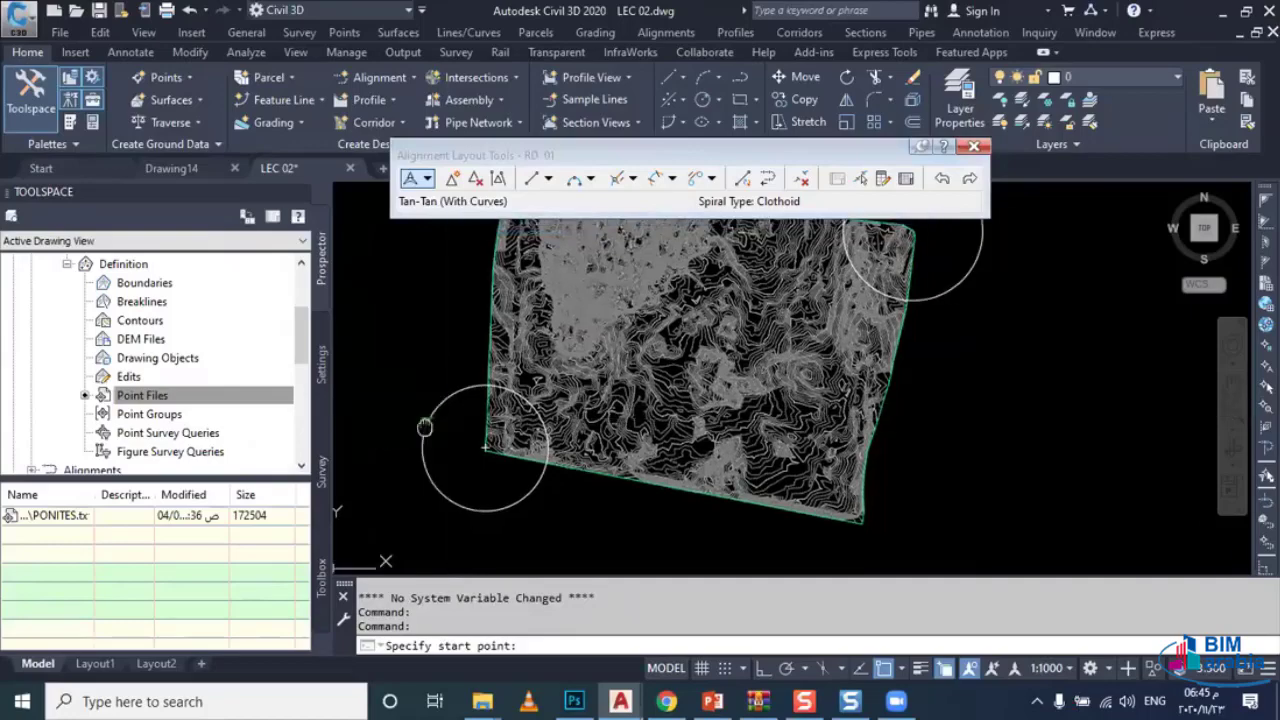
{"action": "scroll", "coordinate": [523, 440], "scroll_direction": "up", "scroll_amount": 2}
{"action": "scroll", "coordinate": [525, 441], "scroll_direction": "up", "scroll_amount": 2}
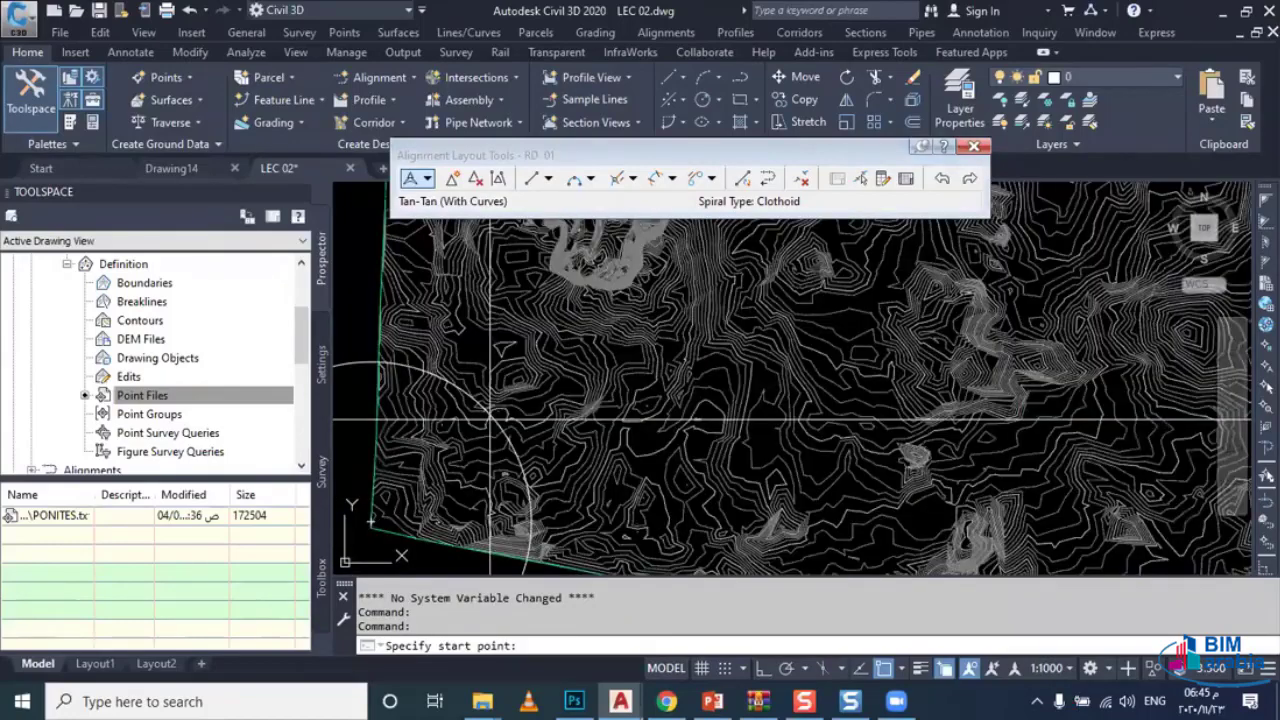
{"action": "scroll", "coordinate": [527, 441], "scroll_direction": "up", "scroll_amount": 2}
{"action": "left_click", "coordinate": [527, 441]}
Step: Place the next intersection point of alignment RD 01 on the NGL surface
{"action": "scroll", "coordinate": [525, 450], "scroll_direction": "down", "scroll_amount": 1}
{"action": "scroll", "coordinate": [522, 460], "scroll_direction": "down", "scroll_amount": 1}
{"action": "scroll", "coordinate": [518, 472], "scroll_direction": "down", "scroll_amount": 2}
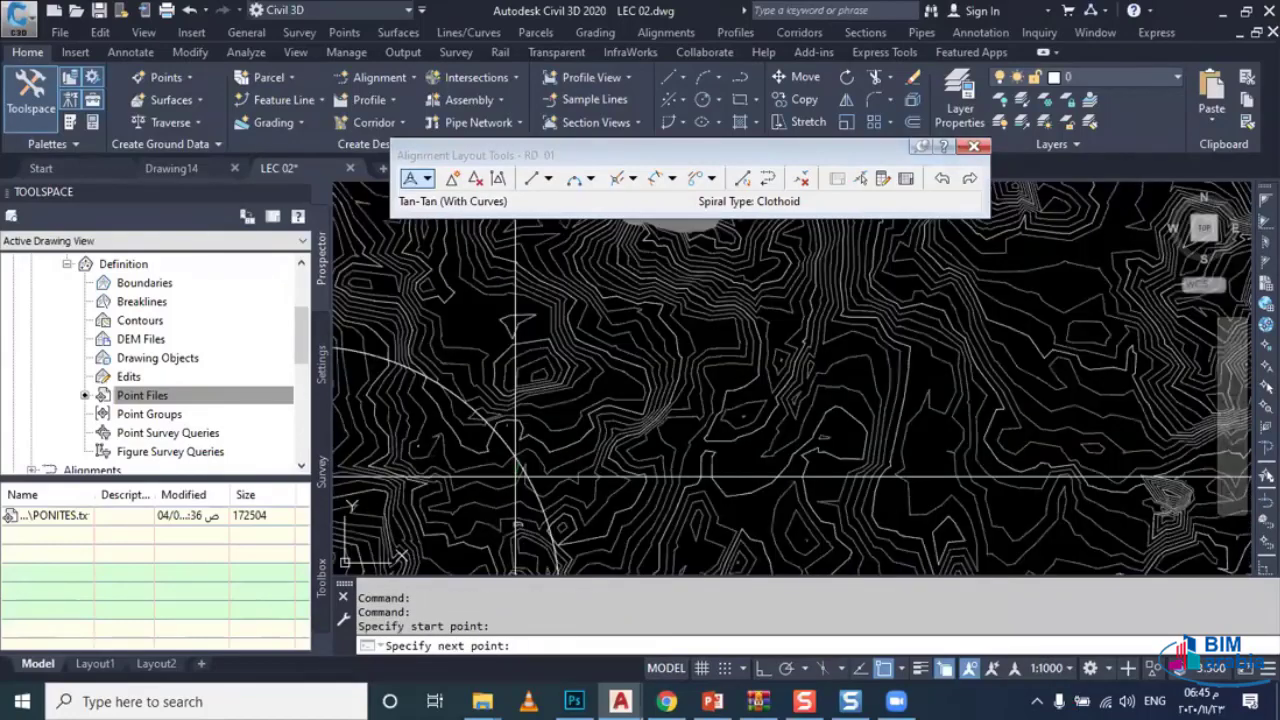
{"action": "scroll", "coordinate": [516, 480], "scroll_direction": "down", "scroll_amount": 1}
{"action": "scroll", "coordinate": [516, 482], "scroll_direction": "down", "scroll_amount": 1}
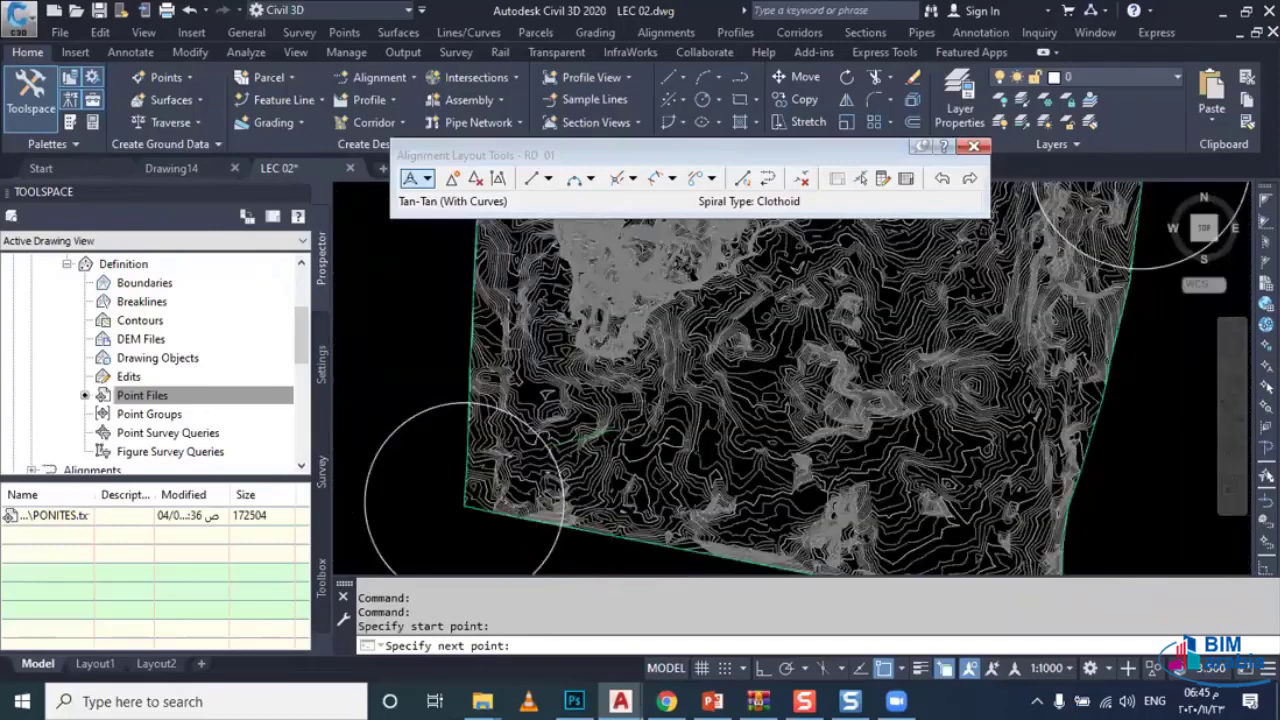
{"action": "scroll", "coordinate": [543, 428], "scroll_direction": "up", "scroll_amount": 2}
{"action": "scroll", "coordinate": [575, 398], "scroll_direction": "up", "scroll_amount": 2}
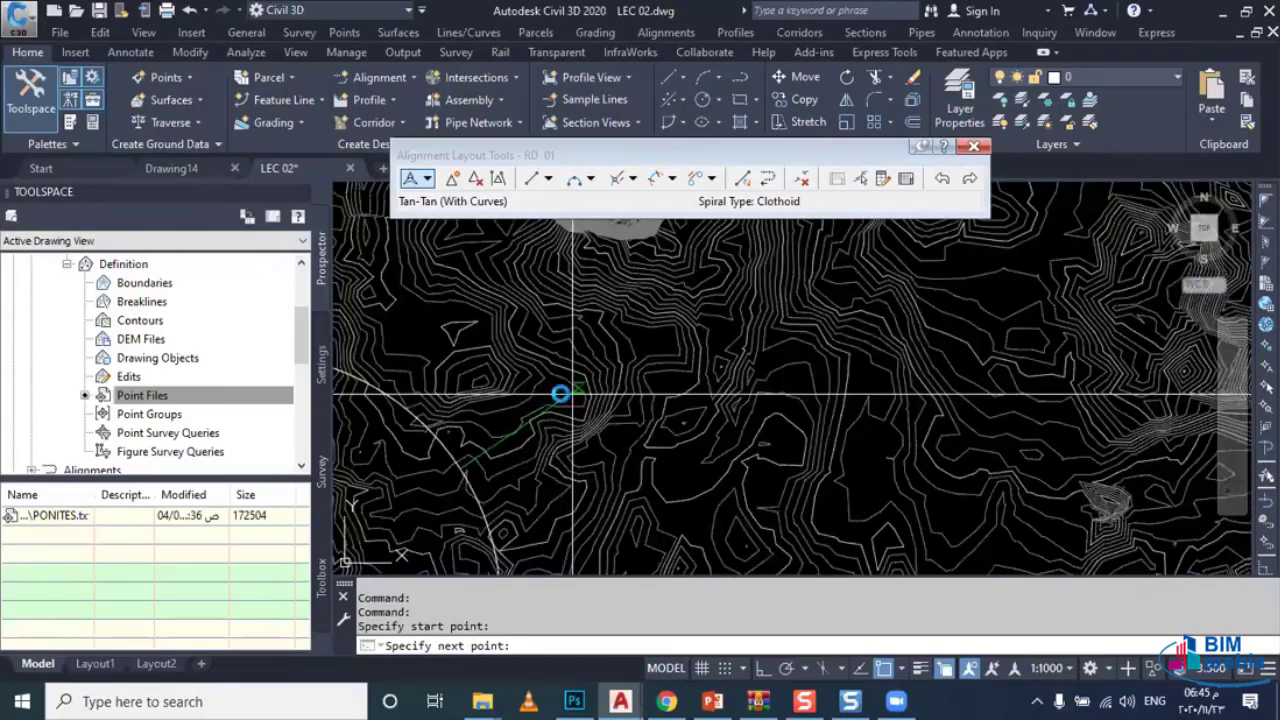
{"action": "scroll", "coordinate": [556, 398], "scroll_direction": "up", "scroll_amount": 1}
{"action": "scroll", "coordinate": [556, 398], "scroll_direction": "down", "scroll_amount": 2}
{"action": "scroll", "coordinate": [600, 392], "scroll_direction": "down", "scroll_amount": 1}
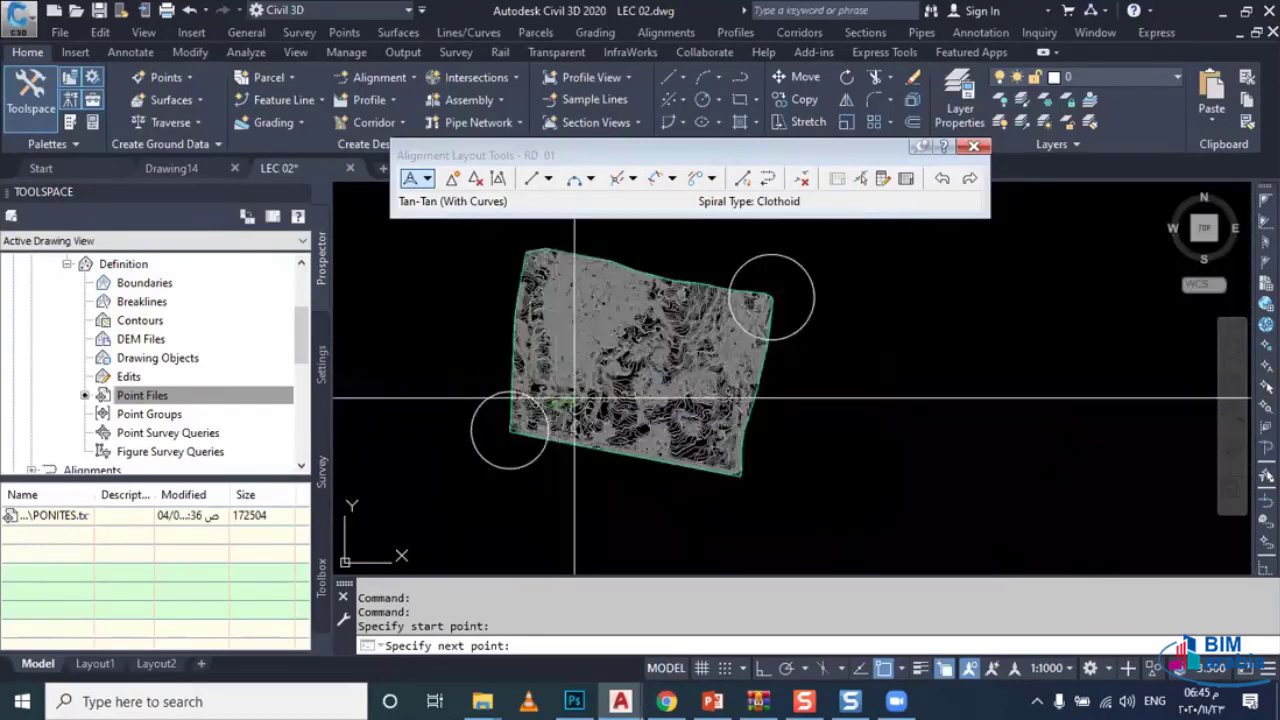
{"action": "scroll", "coordinate": [652, 395], "scroll_direction": "up", "scroll_amount": 2}
{"action": "scroll", "coordinate": [657, 381], "scroll_direction": "up", "scroll_amount": 1}
{"action": "scroll", "coordinate": [657, 381], "scroll_direction": "up", "scroll_amount": 1}
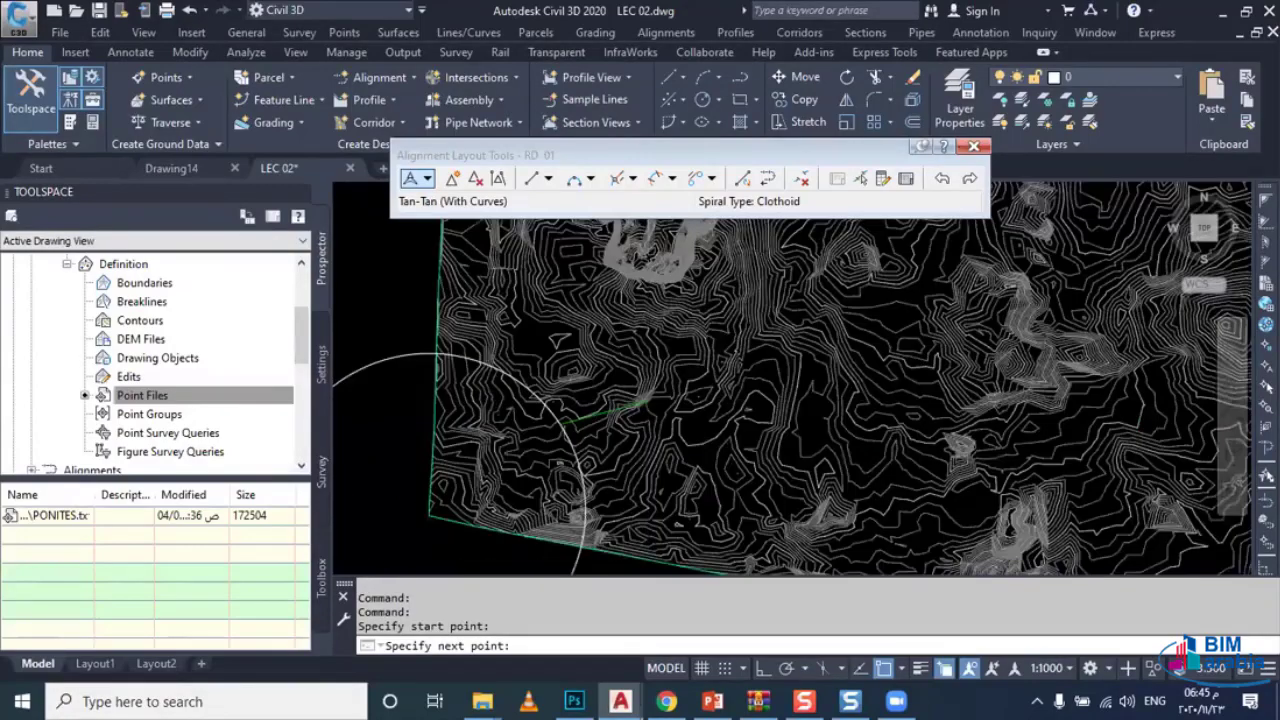
{"action": "scroll", "coordinate": [665, 392], "scroll_direction": "up", "scroll_amount": 1}
{"action": "scroll", "coordinate": [675, 403], "scroll_direction": "down", "scroll_amount": 1}
{"action": "scroll", "coordinate": [675, 403], "scroll_direction": "down", "scroll_amount": 1}
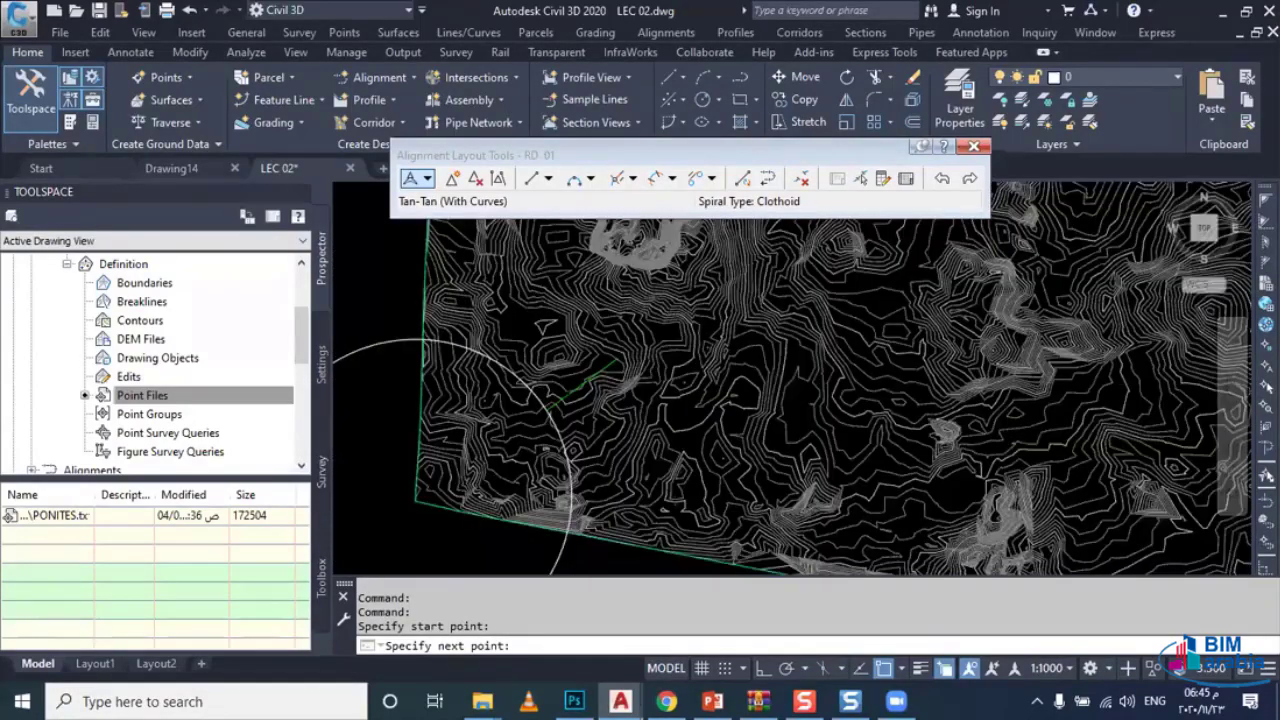
{"action": "scroll", "coordinate": [640, 390], "scroll_direction": "up", "scroll_amount": 1}
{"action": "scroll", "coordinate": [620, 400], "scroll_direction": "up", "scroll_amount": 1}
{"action": "scroll", "coordinate": [620, 425], "scroll_direction": "up", "scroll_amount": 1}
{"action": "scroll", "coordinate": [622, 425], "scroll_direction": "up", "scroll_amount": 1}
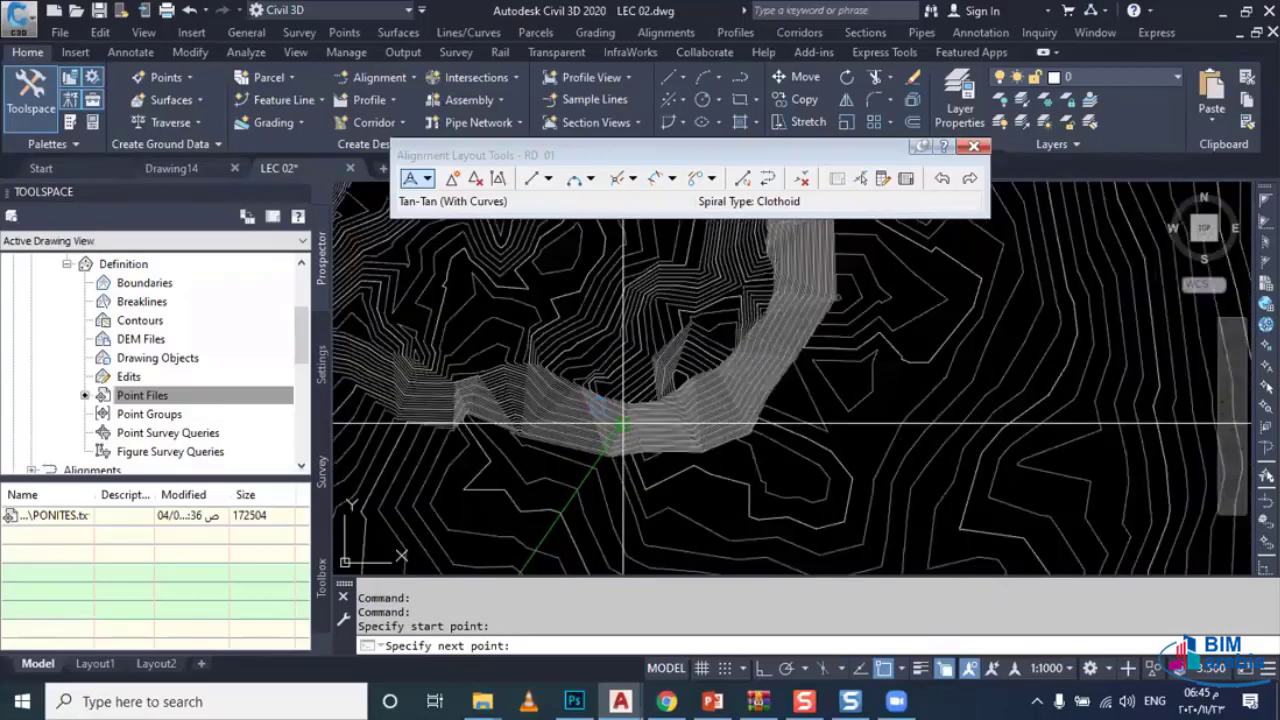
{"action": "scroll", "coordinate": [618, 420], "scroll_direction": "down", "scroll_amount": 2}
{"action": "scroll", "coordinate": [600, 407], "scroll_direction": "up", "scroll_amount": 1}
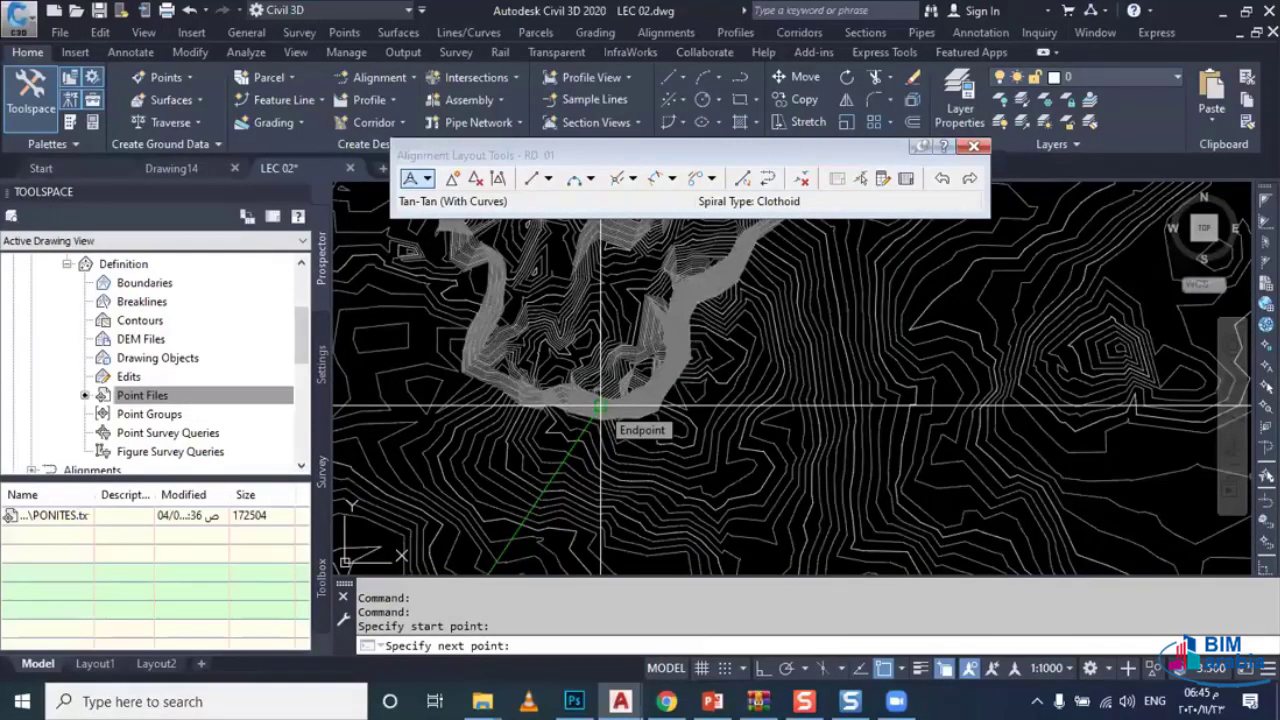
{"action": "scroll", "coordinate": [600, 407], "scroll_direction": "up", "scroll_amount": 1}
{"action": "scroll", "coordinate": [598, 407], "scroll_direction": "up", "scroll_amount": 1}
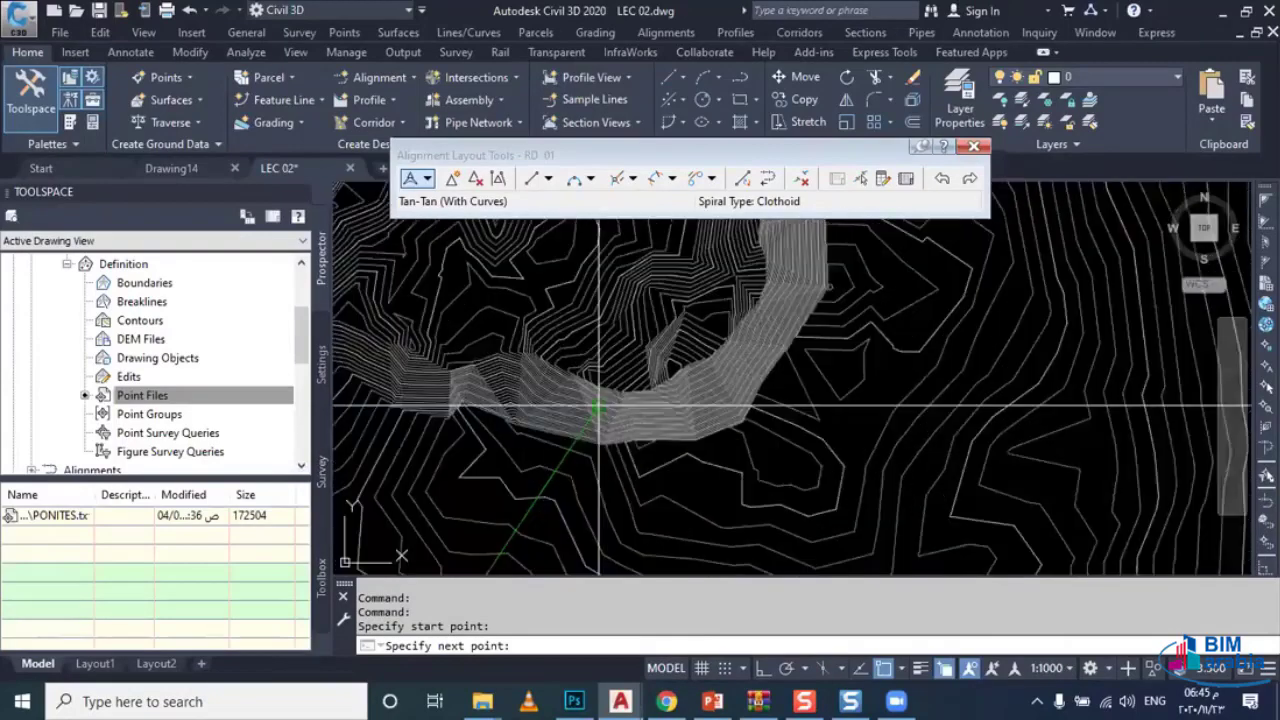
{"action": "scroll", "coordinate": [598, 407], "scroll_direction": "down", "scroll_amount": 1}
{"action": "scroll", "coordinate": [541, 328], "scroll_direction": "down", "scroll_amount": 1}
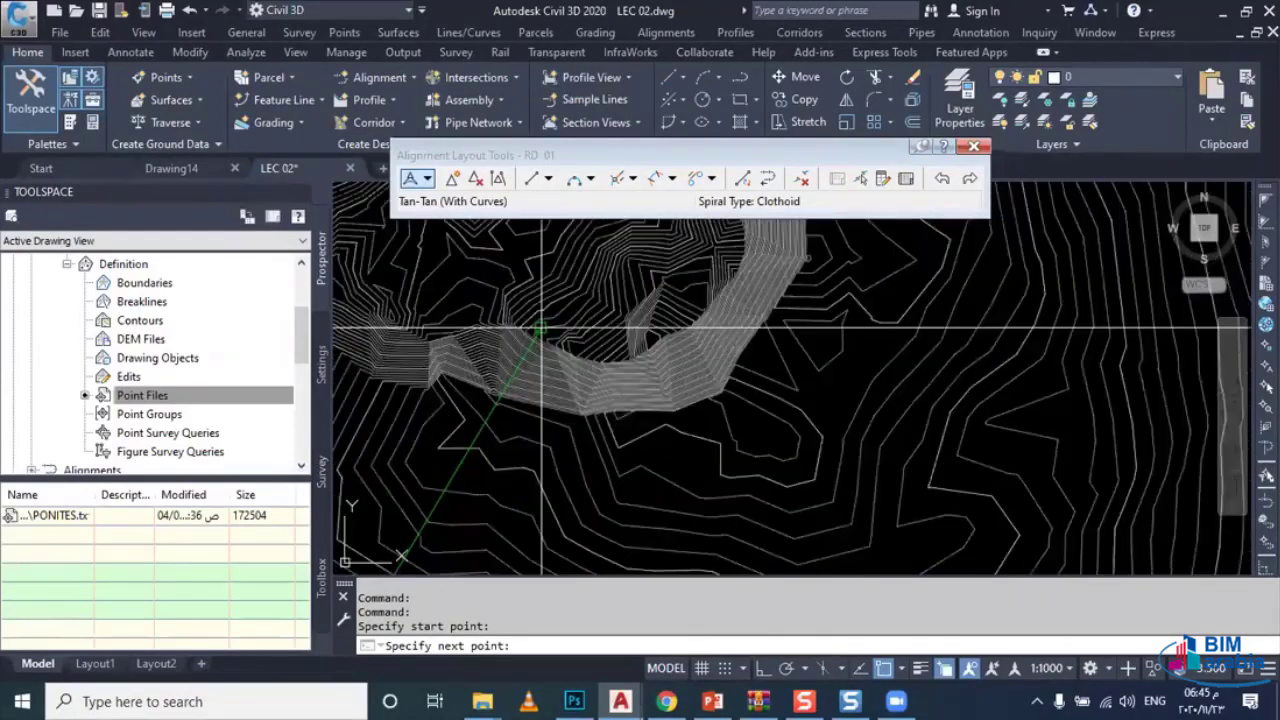
{"action": "scroll", "coordinate": [686, 349], "scroll_direction": "down", "scroll_amount": 1}
{"action": "scroll", "coordinate": [680, 352], "scroll_direction": "down", "scroll_amount": 1}
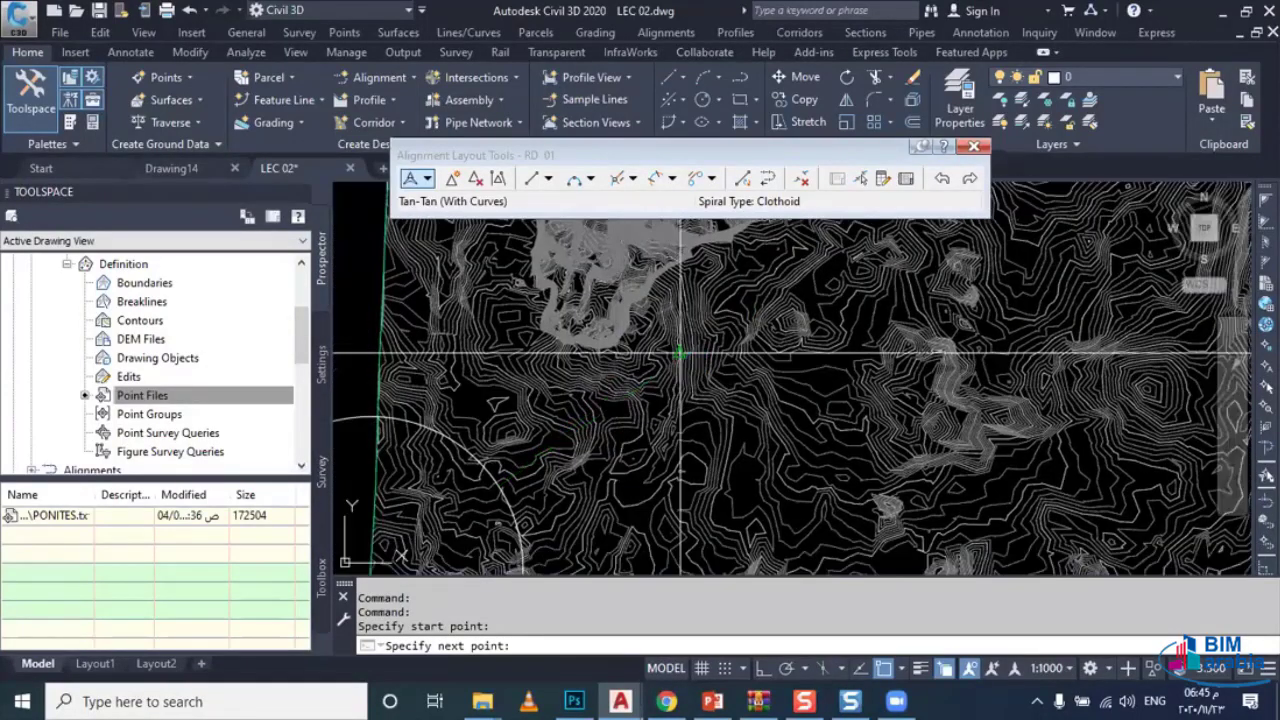
{"action": "scroll", "coordinate": [680, 352], "scroll_direction": "up", "scroll_amount": 1}
{"action": "scroll", "coordinate": [716, 328], "scroll_direction": "up", "scroll_amount": 1}
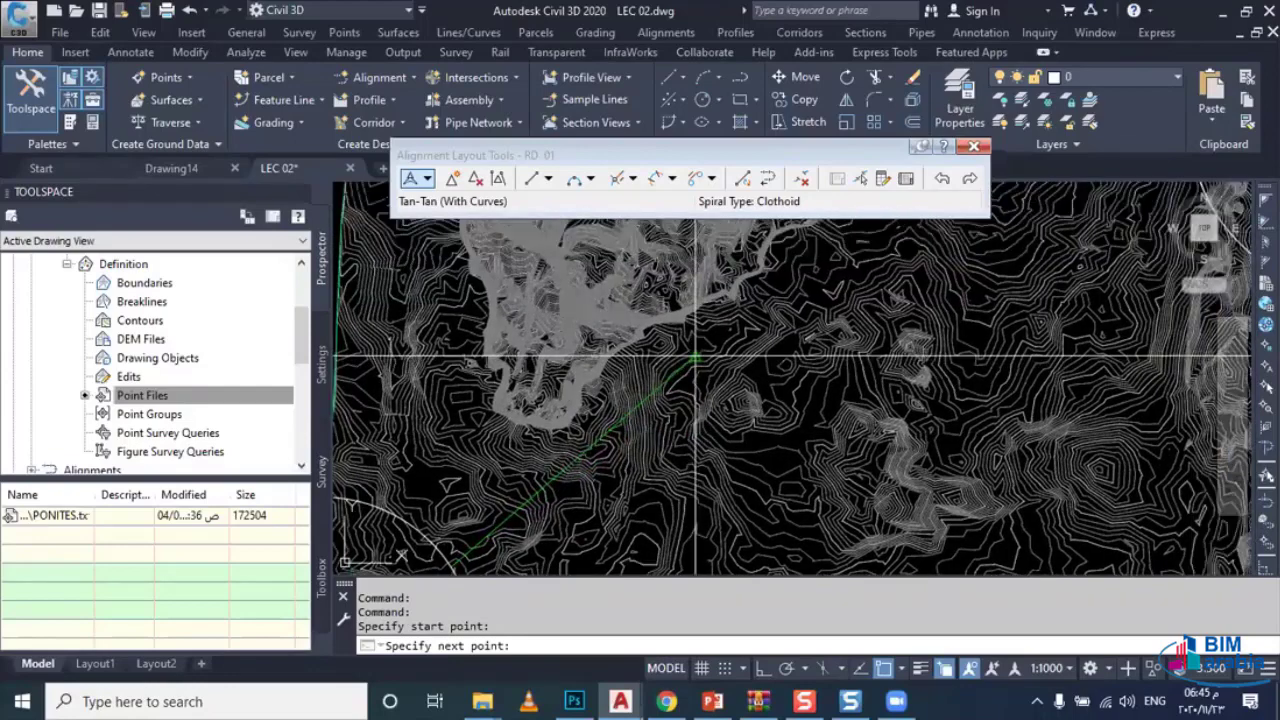
{"action": "scroll", "coordinate": [714, 285], "scroll_direction": "up", "scroll_amount": 1}
{"action": "scroll", "coordinate": [771, 398], "scroll_direction": "up", "scroll_amount": 1}
{"action": "scroll", "coordinate": [780, 388], "scroll_direction": "down", "scroll_amount": 1}
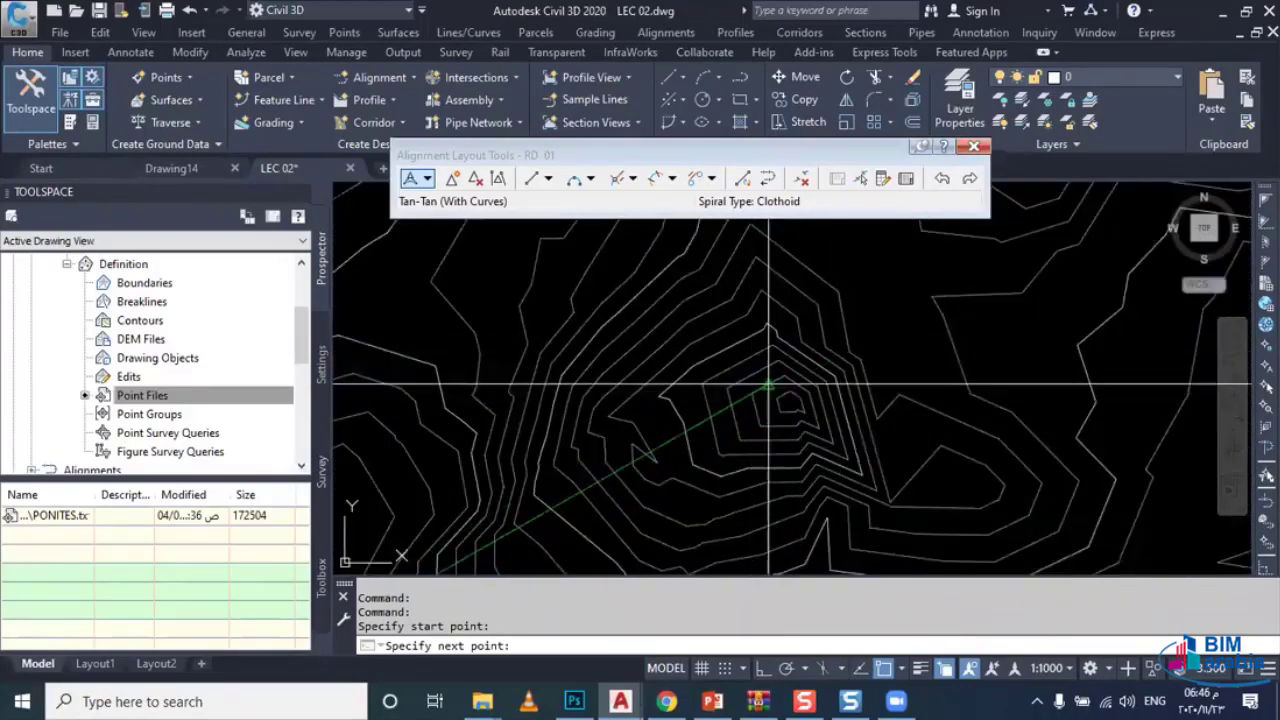
{"action": "scroll", "coordinate": [754, 393], "scroll_direction": "down", "scroll_amount": 1}
{"action": "scroll", "coordinate": [752, 391], "scroll_direction": "down", "scroll_amount": 1}
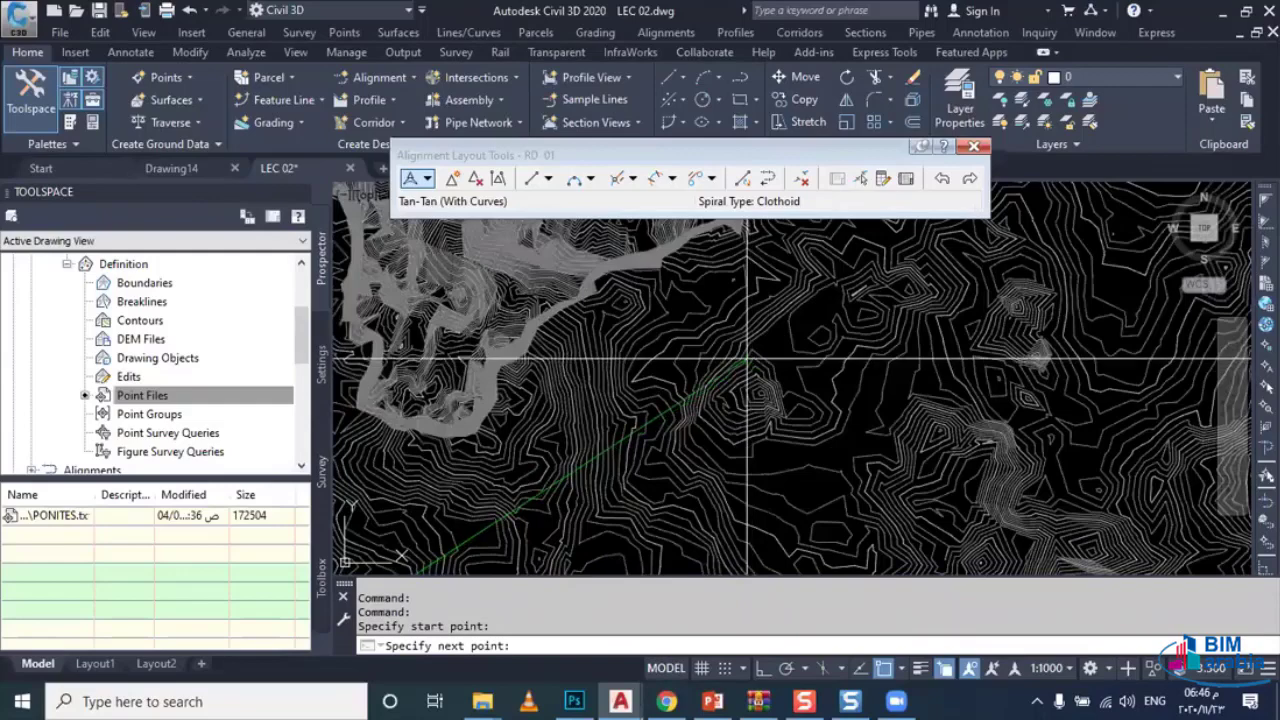
{"action": "scroll", "coordinate": [741, 366], "scroll_direction": "down", "scroll_amount": 1}
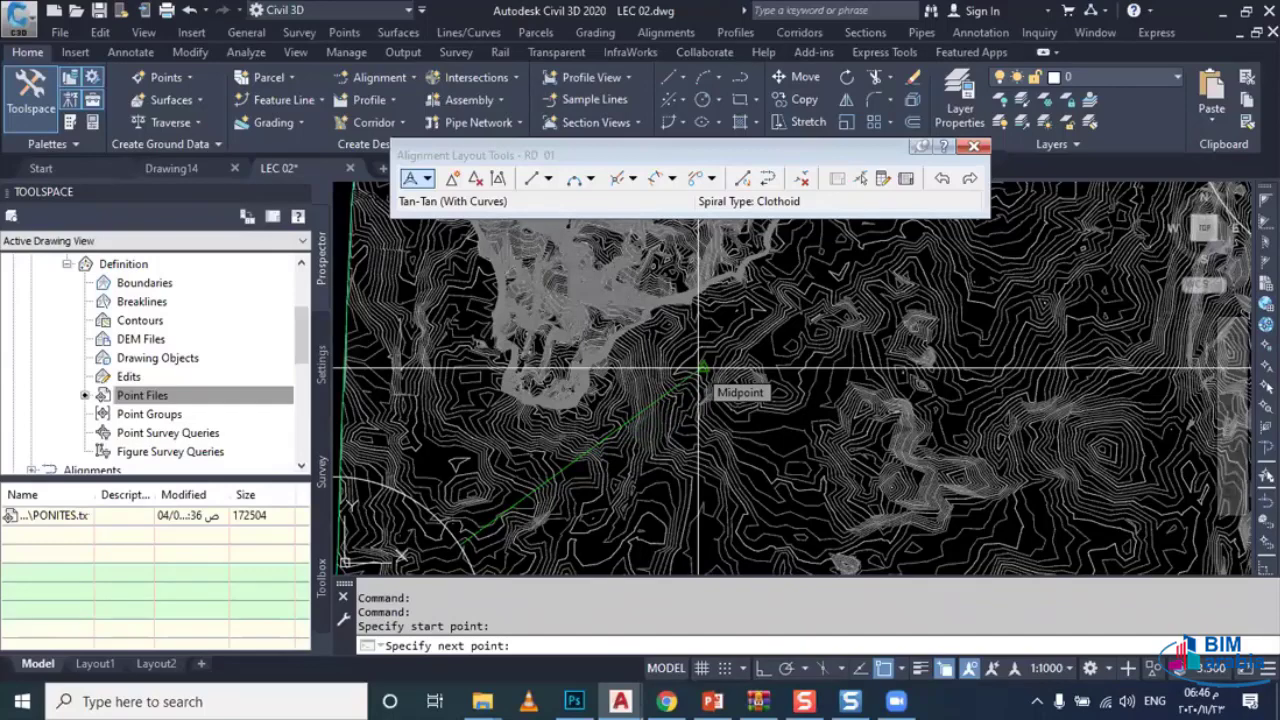
{"action": "scroll", "coordinate": [762, 408], "scroll_direction": "up", "scroll_amount": 2}
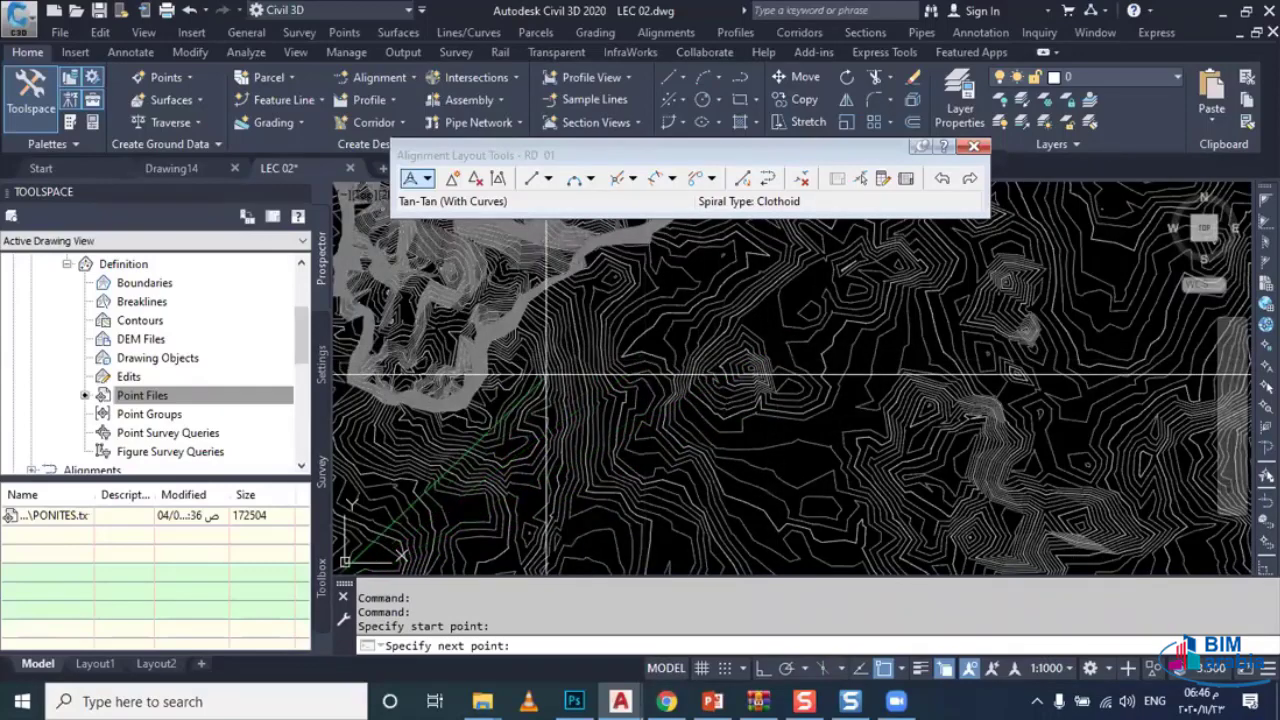
{"action": "scroll", "coordinate": [721, 341], "scroll_direction": "up", "scroll_amount": 1}
{"action": "scroll", "coordinate": [720, 341], "scroll_direction": "up", "scroll_amount": 1}
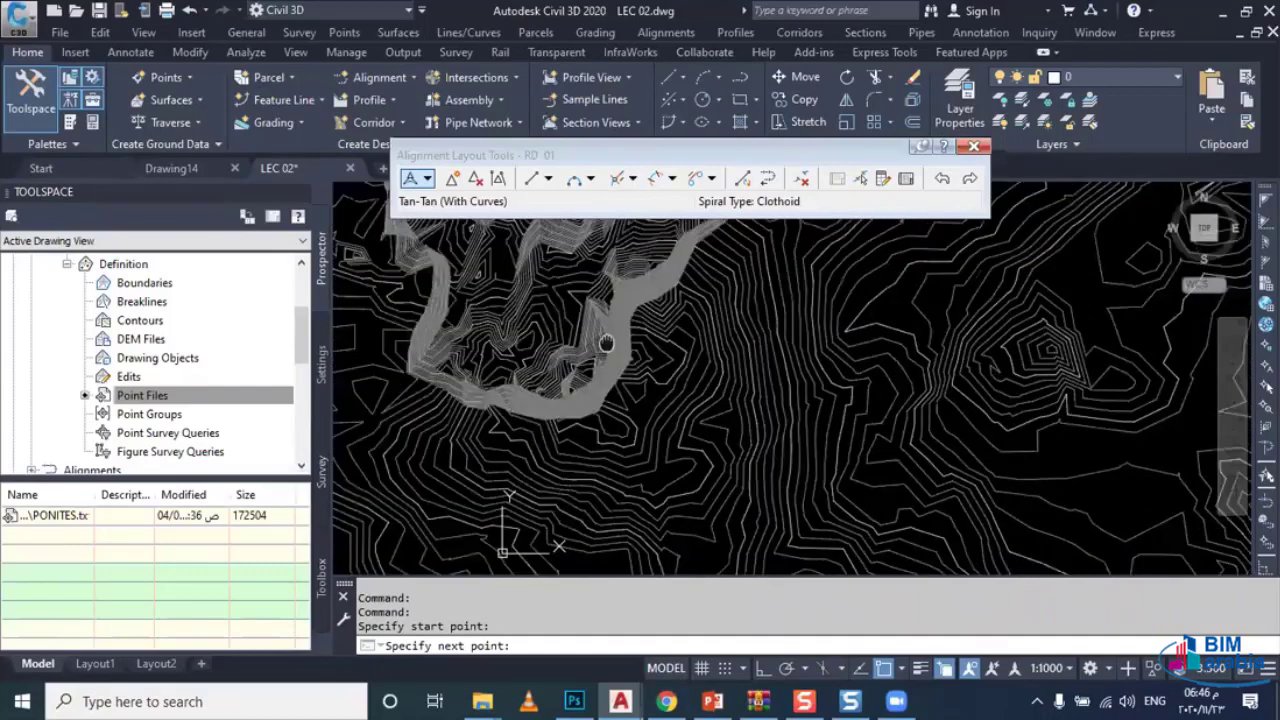
{"action": "scroll", "coordinate": [717, 342], "scroll_direction": "up", "scroll_amount": 1}
{"action": "middle_click_drag", "start_coordinate": [717, 342], "coordinate": [725, 342]}
{"action": "scroll", "coordinate": [700, 345], "scroll_direction": "down", "scroll_amount": 2}
{"action": "scroll", "coordinate": [695, 347], "scroll_direction": "down", "scroll_amount": 1}
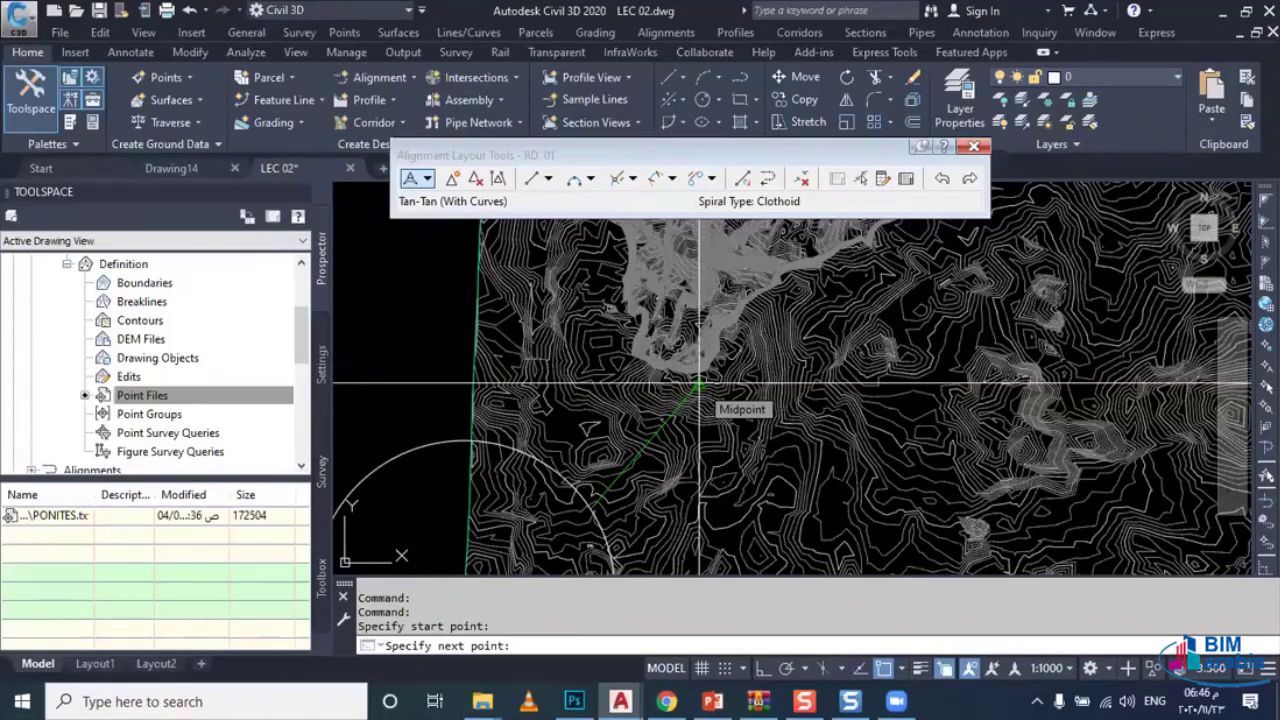
{"action": "scroll", "coordinate": [641, 440], "scroll_direction": "down", "scroll_amount": 1}
{"action": "scroll", "coordinate": [641, 440], "scroll_direction": "down", "scroll_amount": 2}
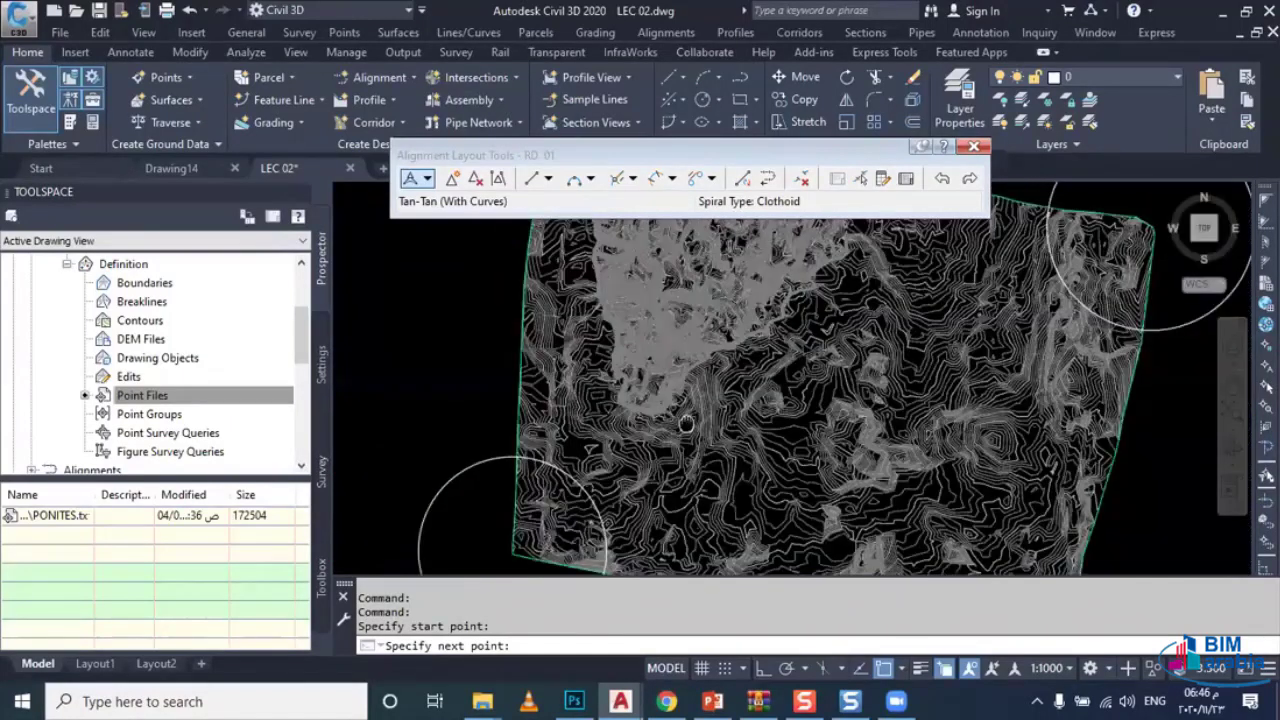
{"action": "scroll", "coordinate": [641, 444], "scroll_direction": "down", "scroll_amount": 2}
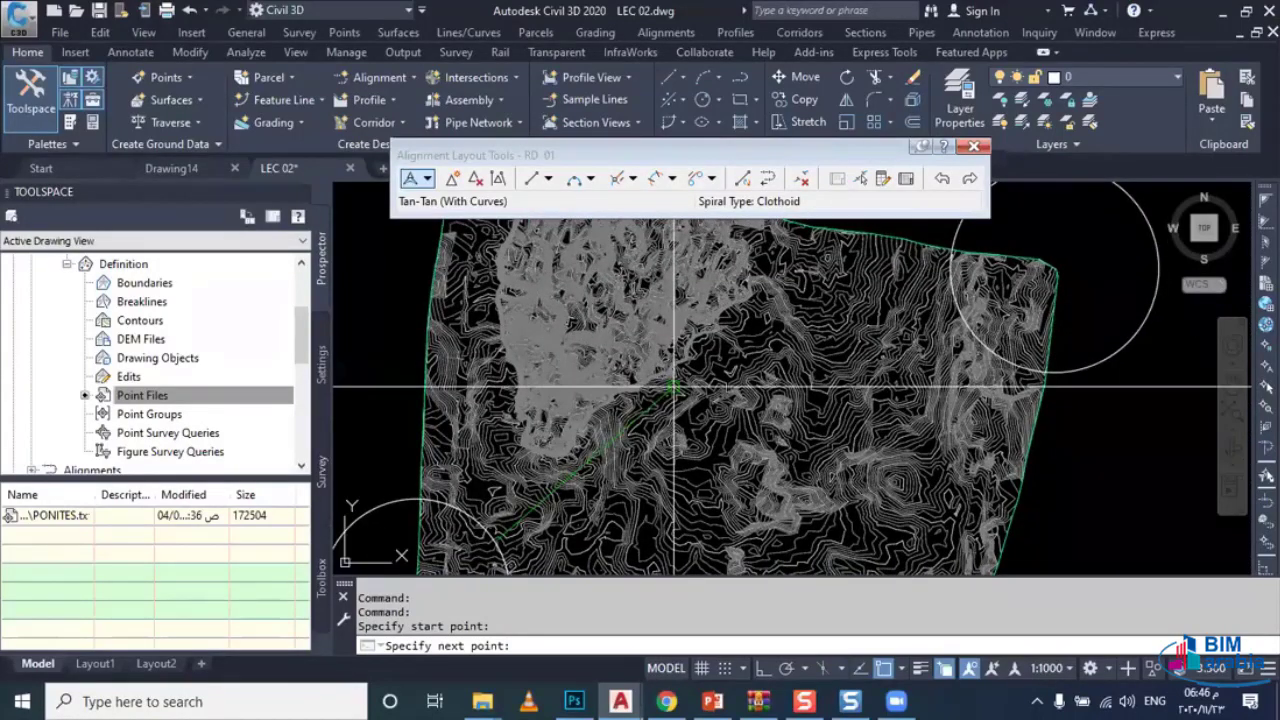
{"action": "scroll", "coordinate": [655, 505], "scroll_direction": "up", "scroll_amount": 3}
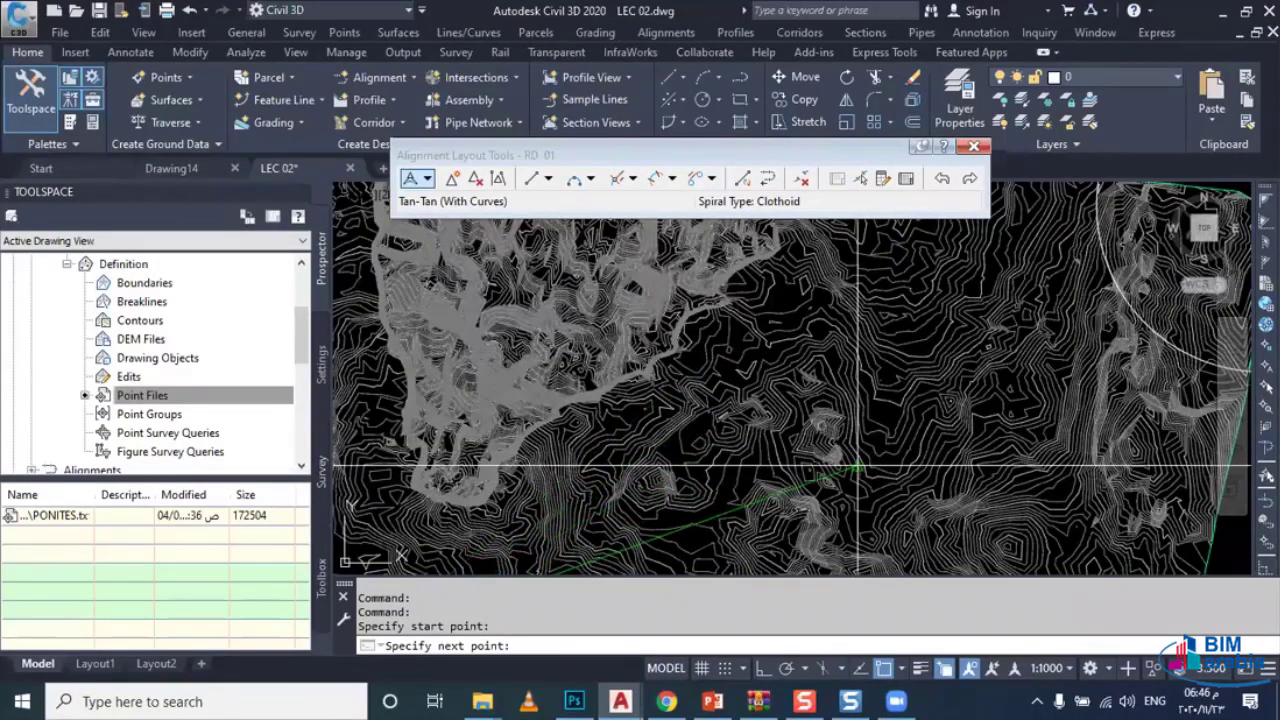
{"action": "scroll", "coordinate": [818, 440], "scroll_direction": "up", "scroll_amount": 1}
{"action": "scroll", "coordinate": [822, 436], "scroll_direction": "up", "scroll_amount": 1}
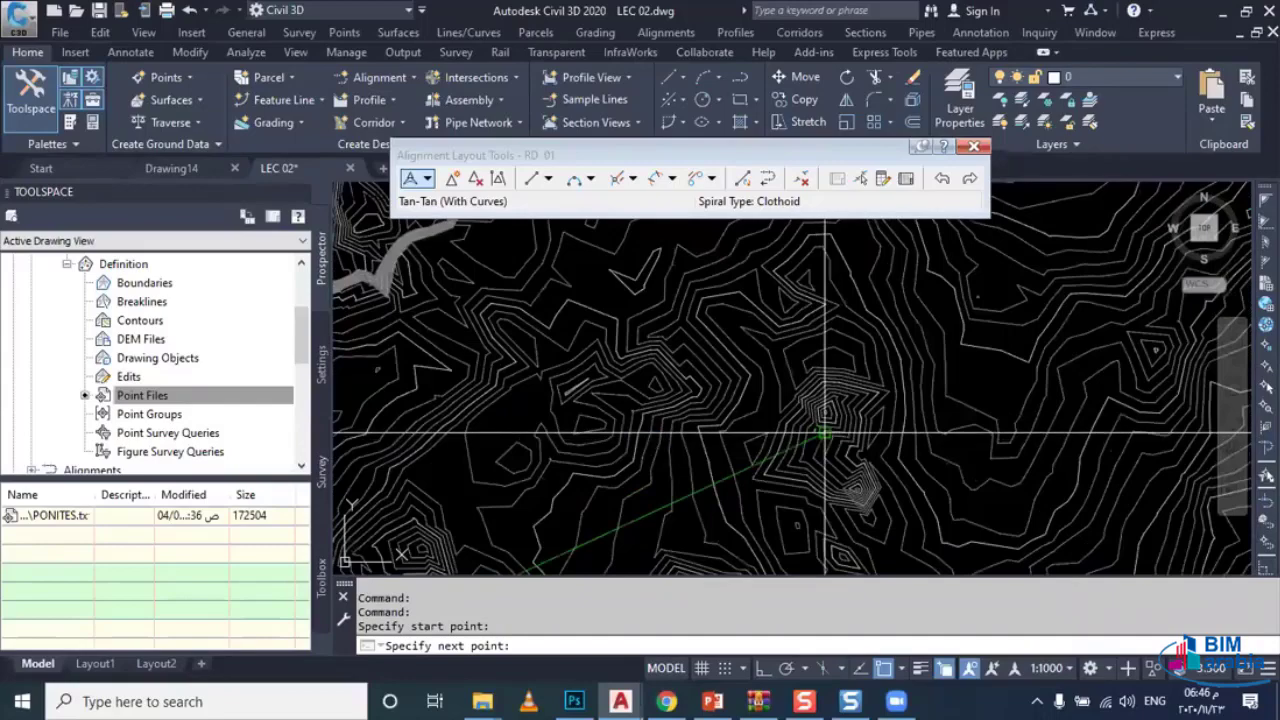
{"action": "scroll", "coordinate": [822, 436], "scroll_direction": "down", "scroll_amount": 2}
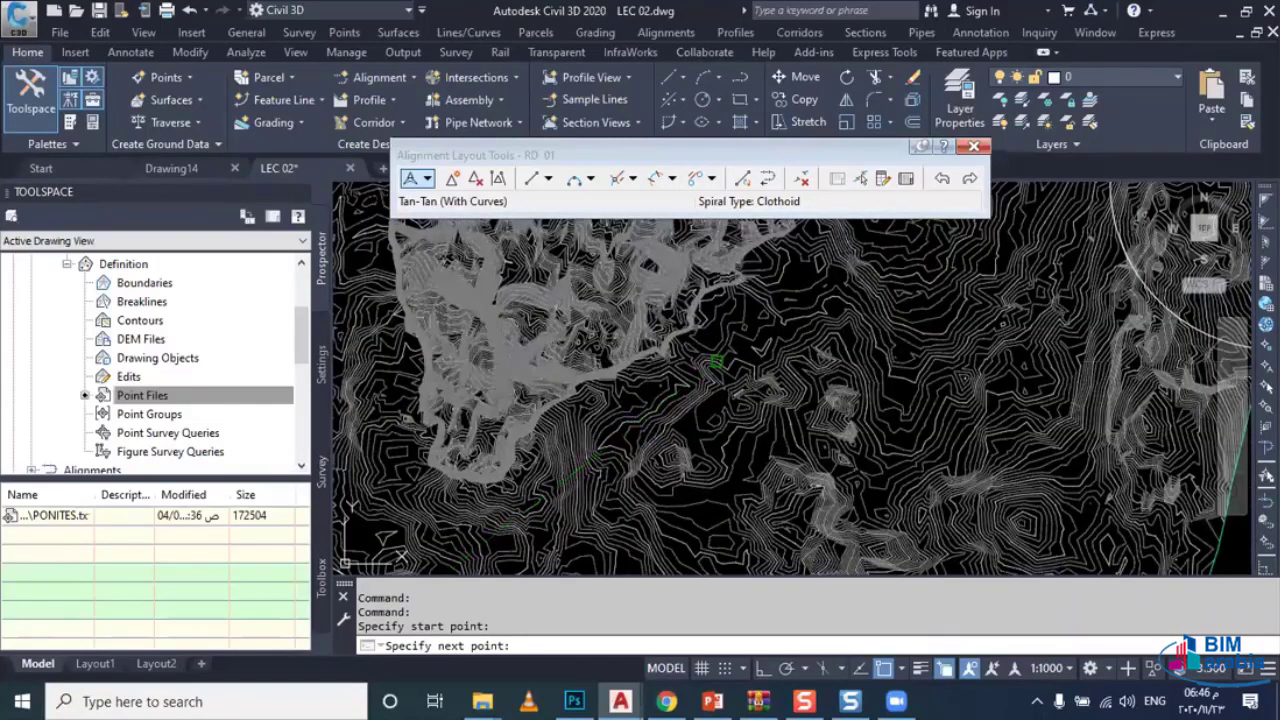
{"action": "scroll", "coordinate": [716, 362], "scroll_direction": "up", "scroll_amount": 2}
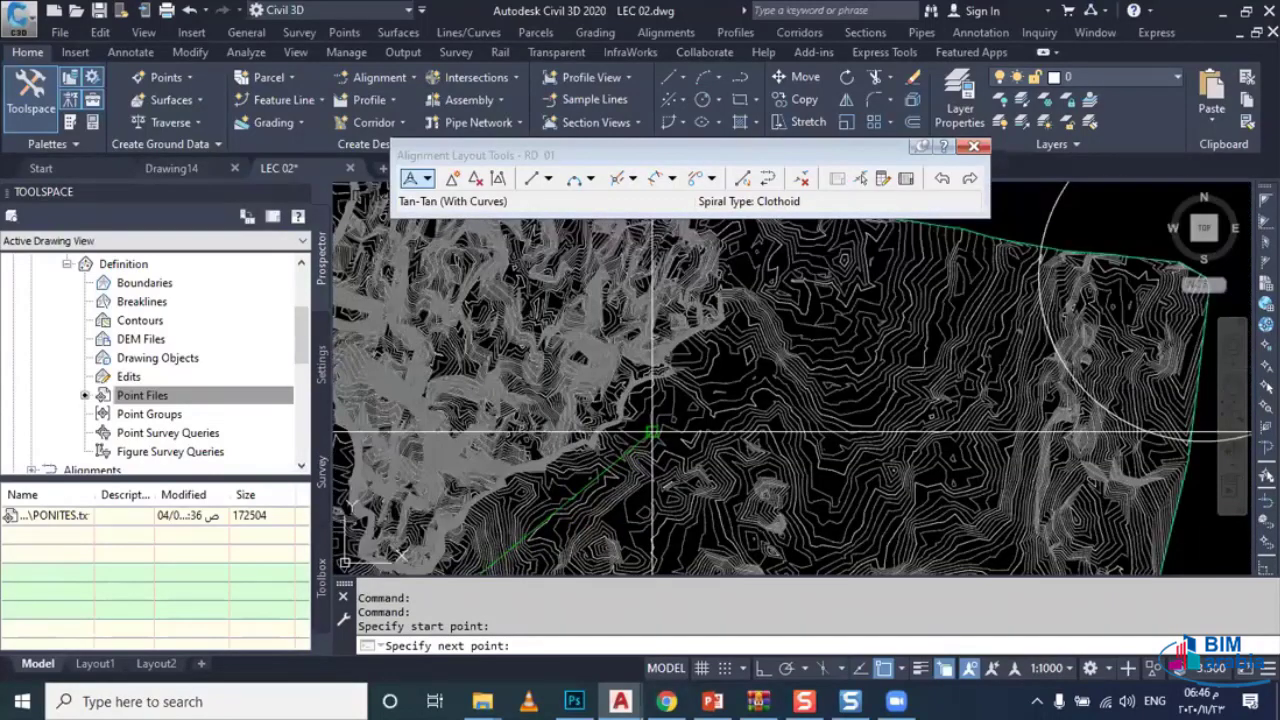
{"action": "left_click", "coordinate": [652, 432]}
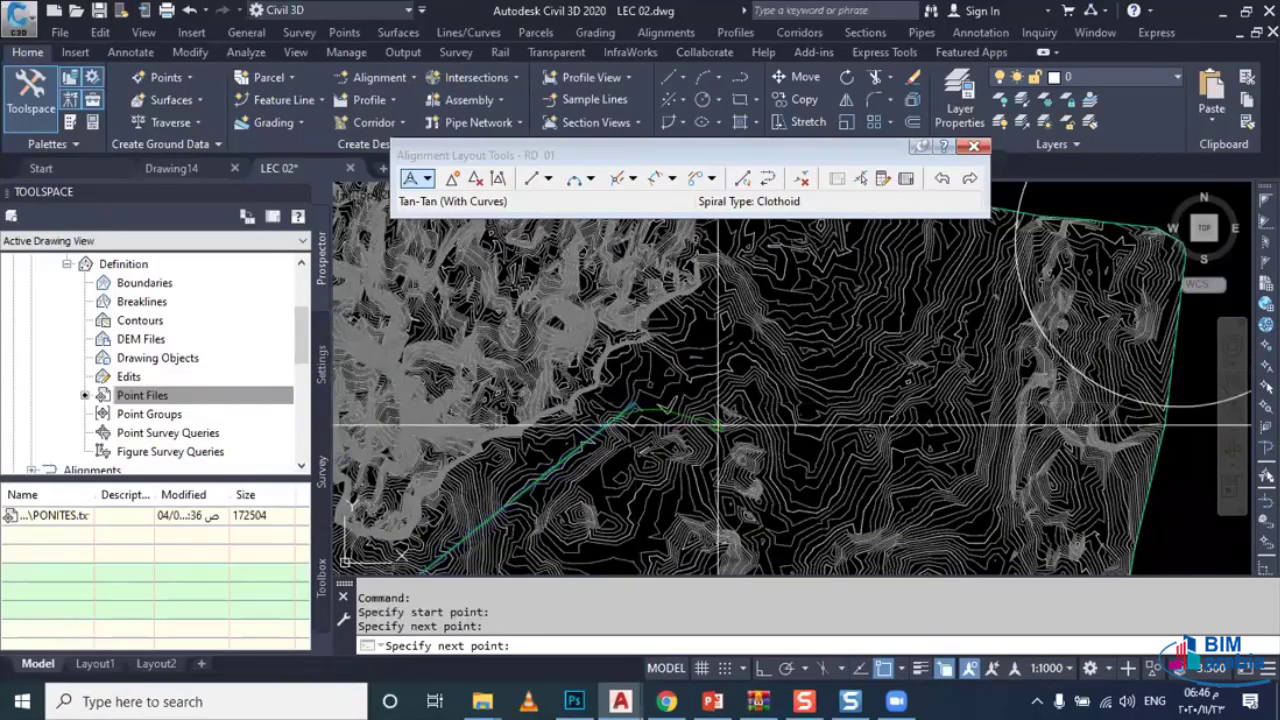
Step: Pick RD 01's final point near the surface's eastern edge and end the layout
{"action": "scroll", "coordinate": [739, 384], "scroll_direction": "up", "scroll_amount": 1}
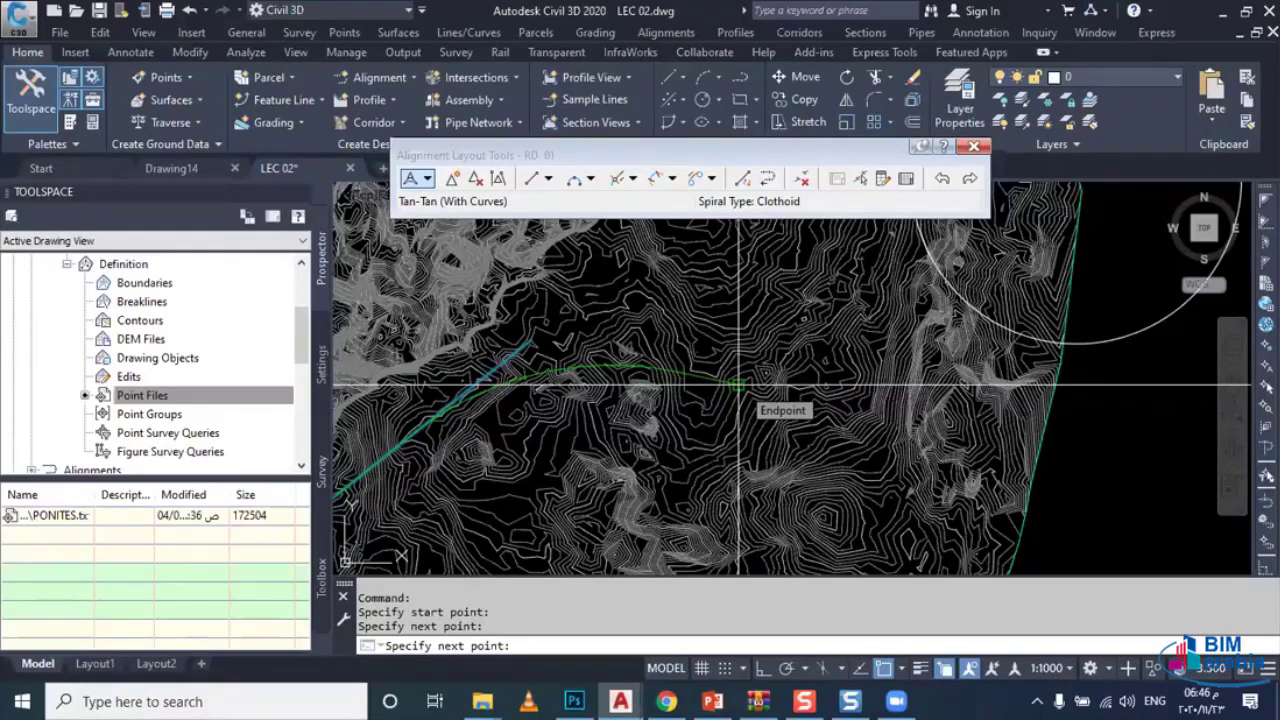
{"action": "mouse_move", "coordinate": [739, 384]}
{"action": "middle_mouse_down"}
{"action": "mouse_move", "coordinate": [709, 362]}
{"action": "mouse_move", "coordinate": [711, 398]}
{"action": "middle_mouse_up"}
{"action": "scroll", "coordinate": [778, 396], "scroll_direction": "down", "scroll_amount": 3}
{"action": "scroll", "coordinate": [778, 396], "scroll_direction": "up", "scroll_amount": 2}
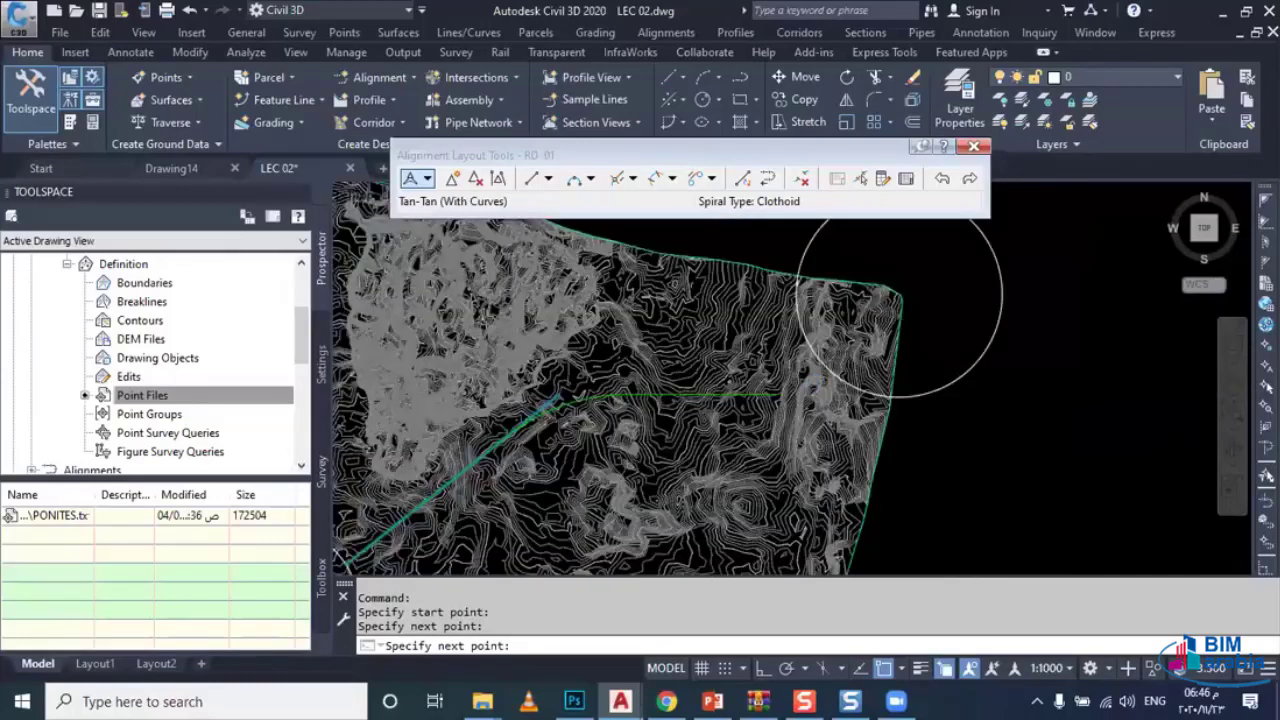
{"action": "scroll", "coordinate": [780, 396], "scroll_direction": "up", "scroll_amount": 3}
{"action": "scroll", "coordinate": [800, 385], "scroll_direction": "up", "scroll_amount": 1}
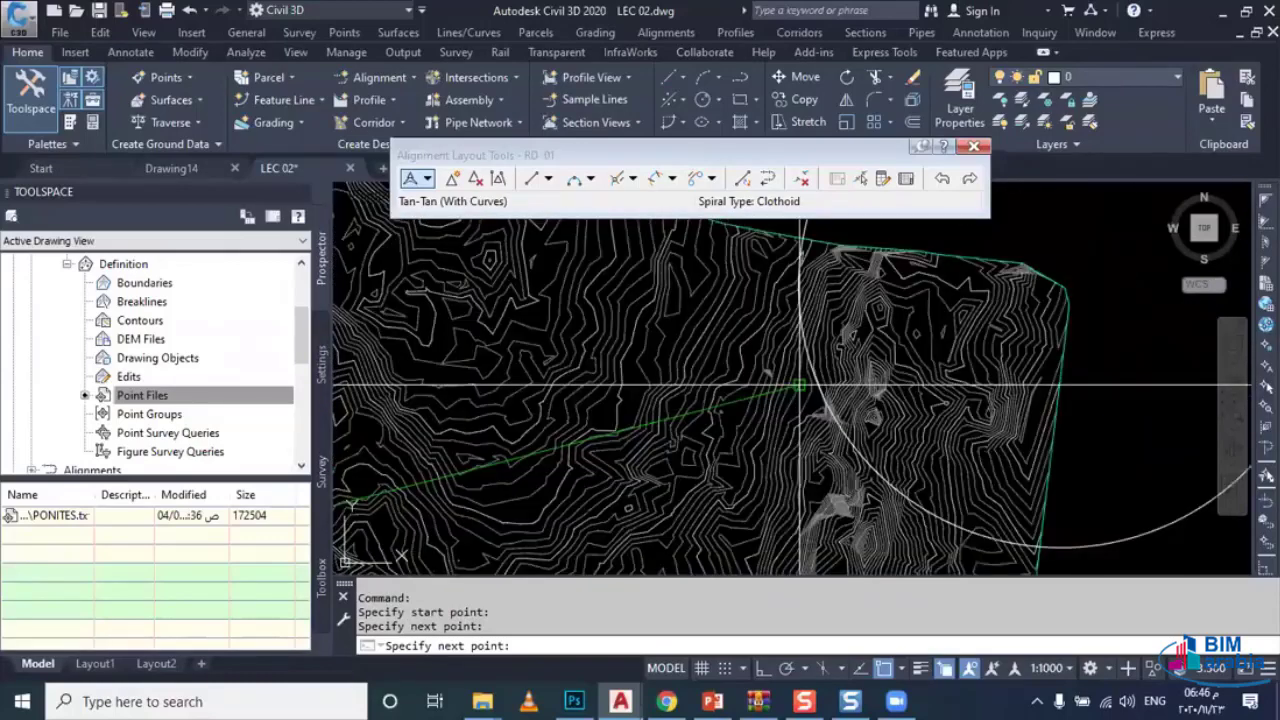
{"action": "scroll", "coordinate": [800, 385], "scroll_direction": "up", "scroll_amount": 1}
{"action": "scroll", "coordinate": [800, 385], "scroll_direction": "down", "scroll_amount": 2}
{"action": "left_click", "coordinate": [800, 383]}
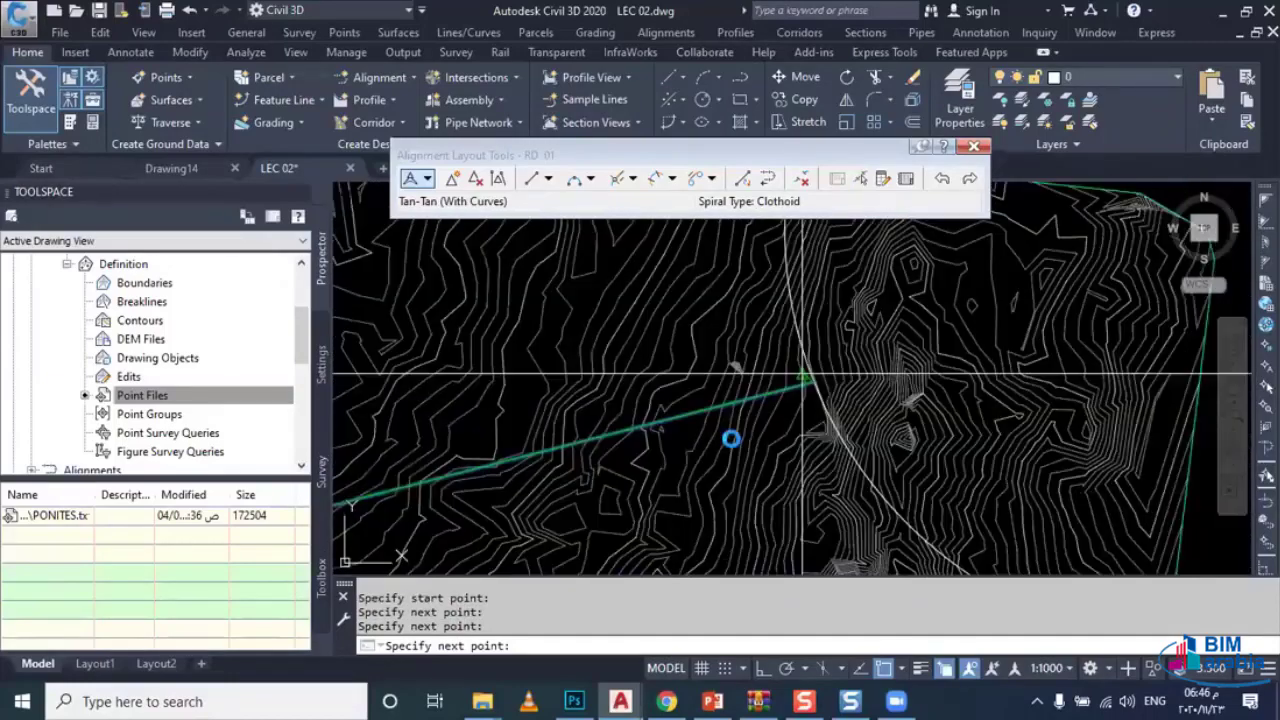
{"action": "key", "text": "Escape"}
{"action": "scroll", "coordinate": [772, 416], "scroll_direction": "up", "scroll_amount": 2}
{"action": "middle_click_drag", "start_coordinate": [772, 416], "coordinate": [810, 392]}
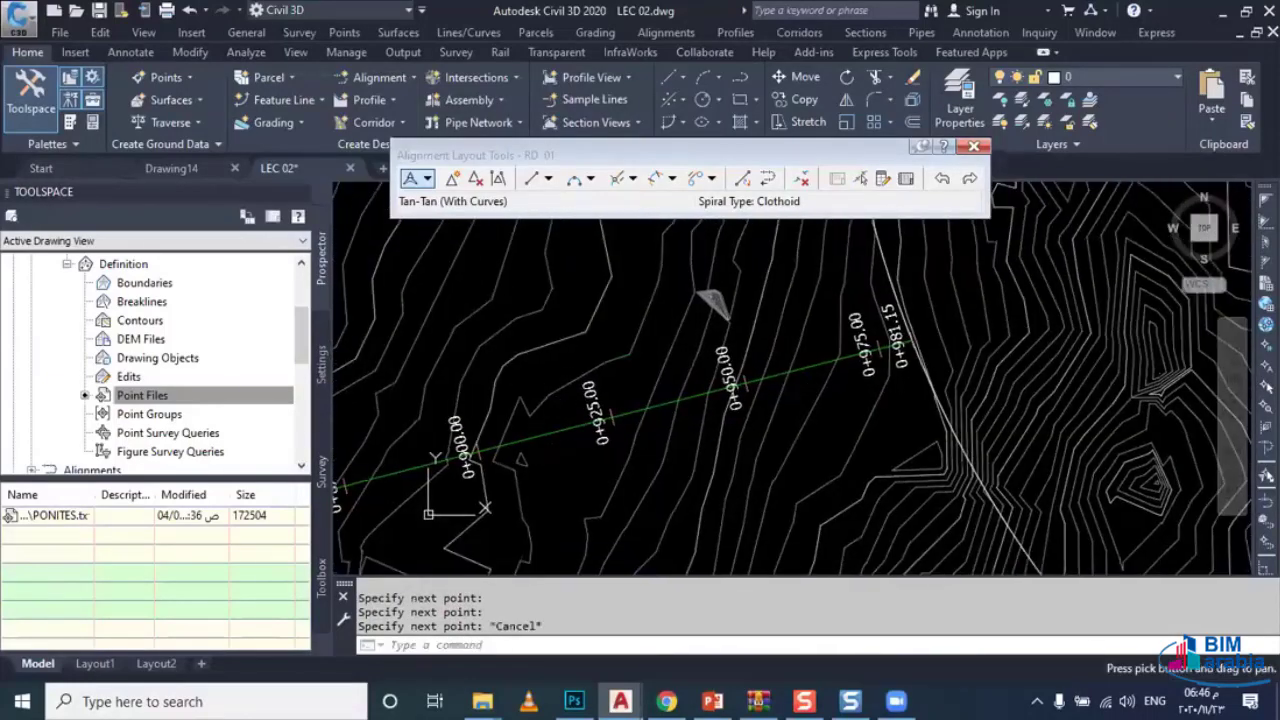
Step: Zoom and pan along RD 01 to inspect its station ticks in plan view
{"action": "scroll", "coordinate": [680, 428], "scroll_direction": "down", "scroll_amount": 3}
{"action": "scroll", "coordinate": [500, 410], "scroll_direction": "up", "scroll_amount": 2}
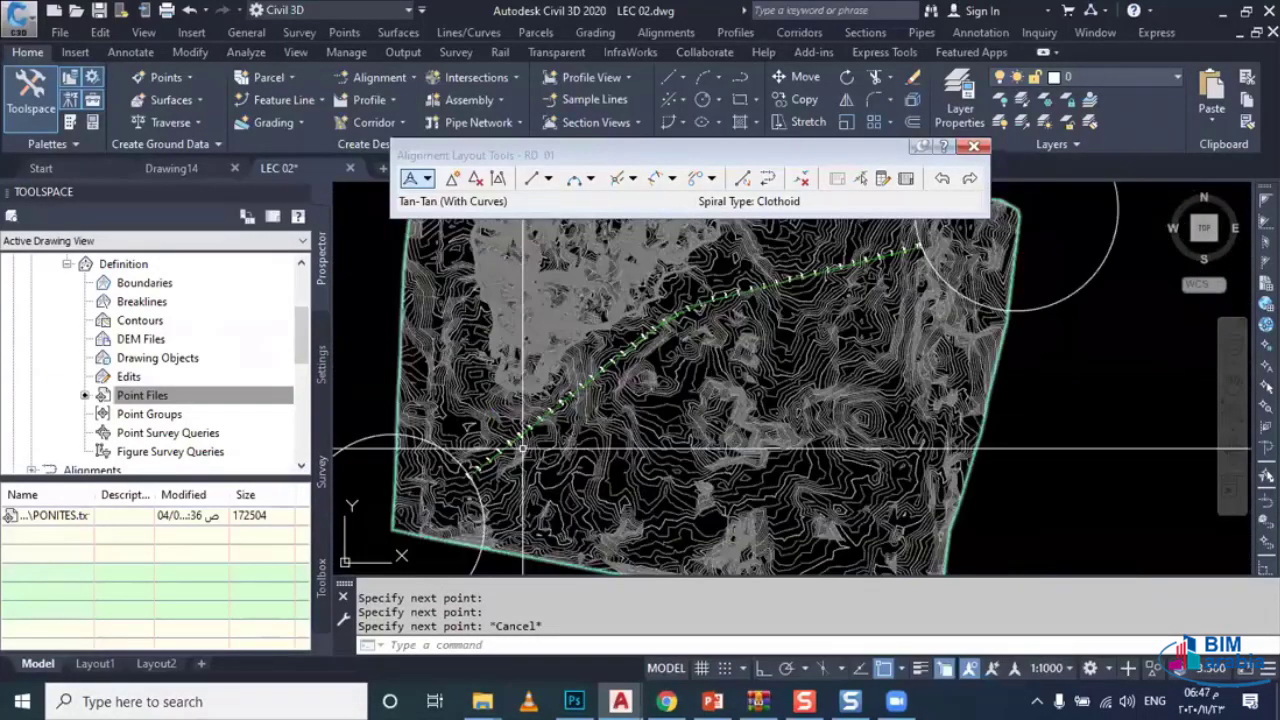
{"action": "scroll", "coordinate": [504, 407], "scroll_direction": "up", "scroll_amount": 3}
{"action": "scroll", "coordinate": [504, 407], "scroll_direction": "up", "scroll_amount": 2}
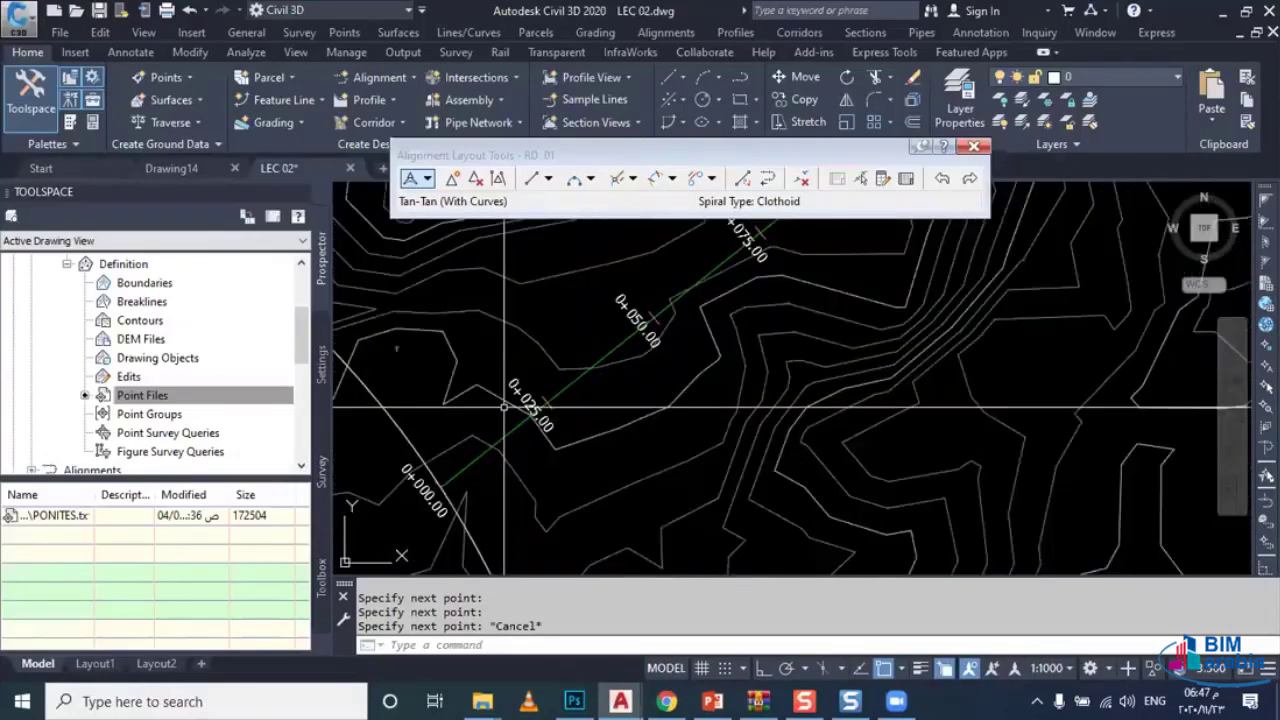
{"action": "mouse_move", "coordinate": [516, 400]}
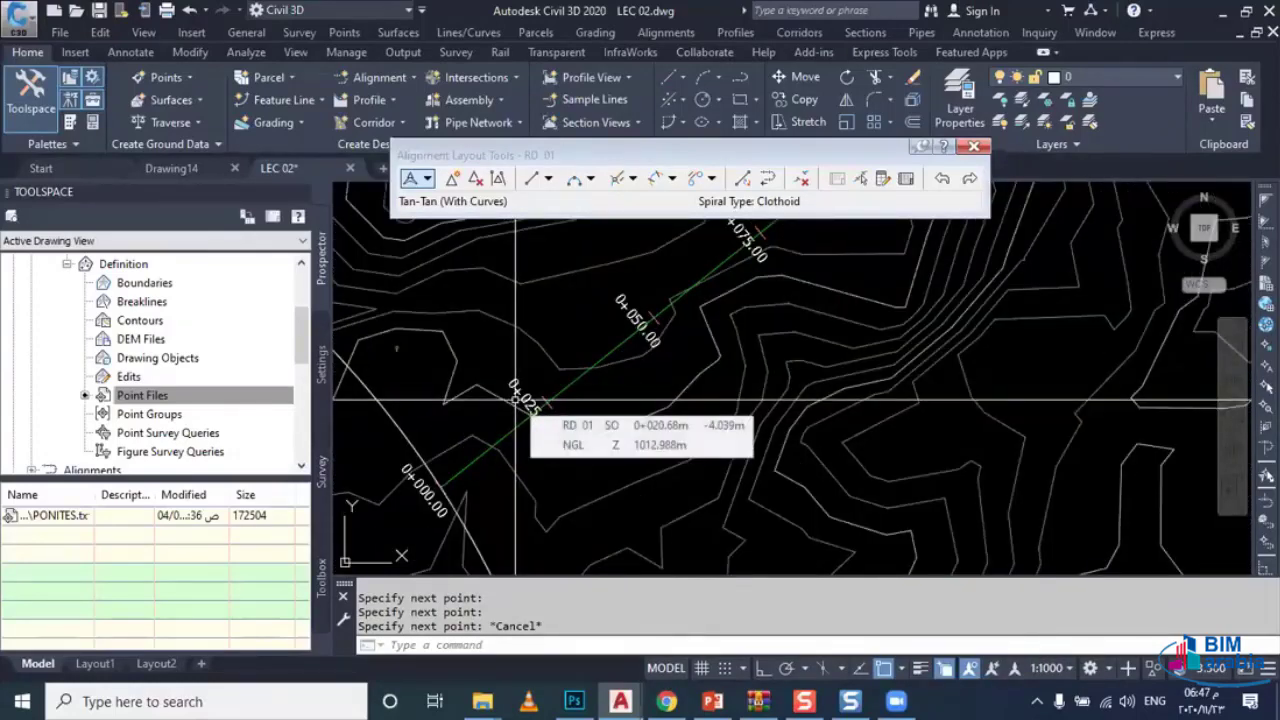
{"action": "scroll", "coordinate": [516, 400], "scroll_direction": "down", "scroll_amount": 1}
{"action": "scroll", "coordinate": [530, 410], "scroll_direction": "down", "scroll_amount": 2}
{"action": "scroll", "coordinate": [555, 425], "scroll_direction": "down", "scroll_amount": 2}
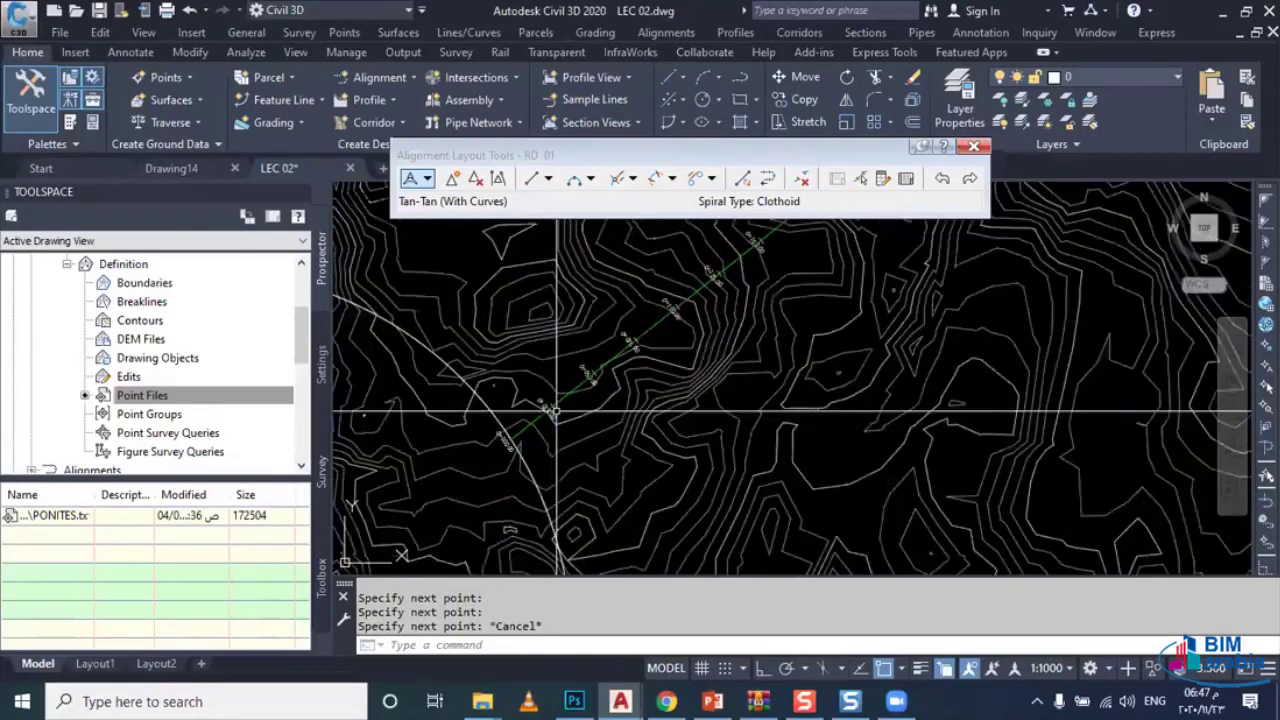
{"action": "scroll", "coordinate": [574, 437], "scroll_direction": "down", "scroll_amount": 1}
{"action": "scroll", "coordinate": [570, 437], "scroll_direction": "down", "scroll_amount": 2}
{"action": "scroll", "coordinate": [565, 437], "scroll_direction": "down", "scroll_amount": 1}
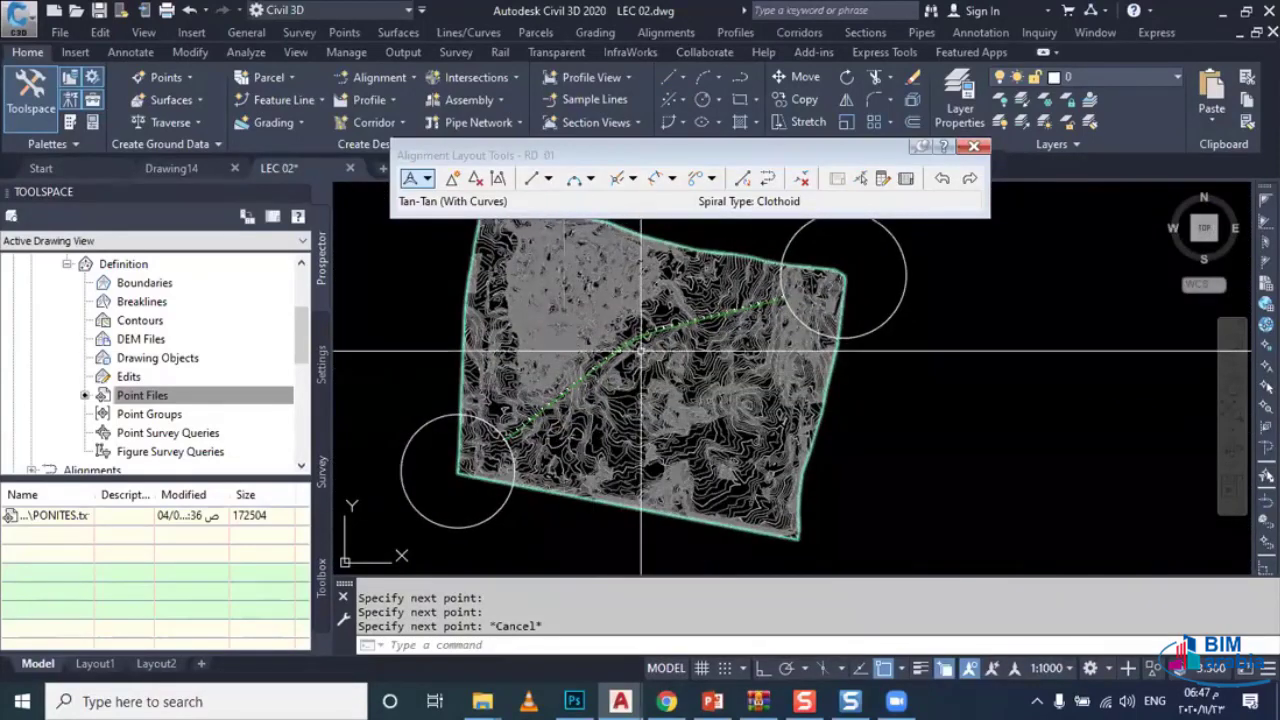
{"action": "scroll", "coordinate": [637, 345], "scroll_direction": "up", "scroll_amount": 5}
{"action": "scroll", "coordinate": [696, 289], "scroll_direction": "up", "scroll_amount": 1}
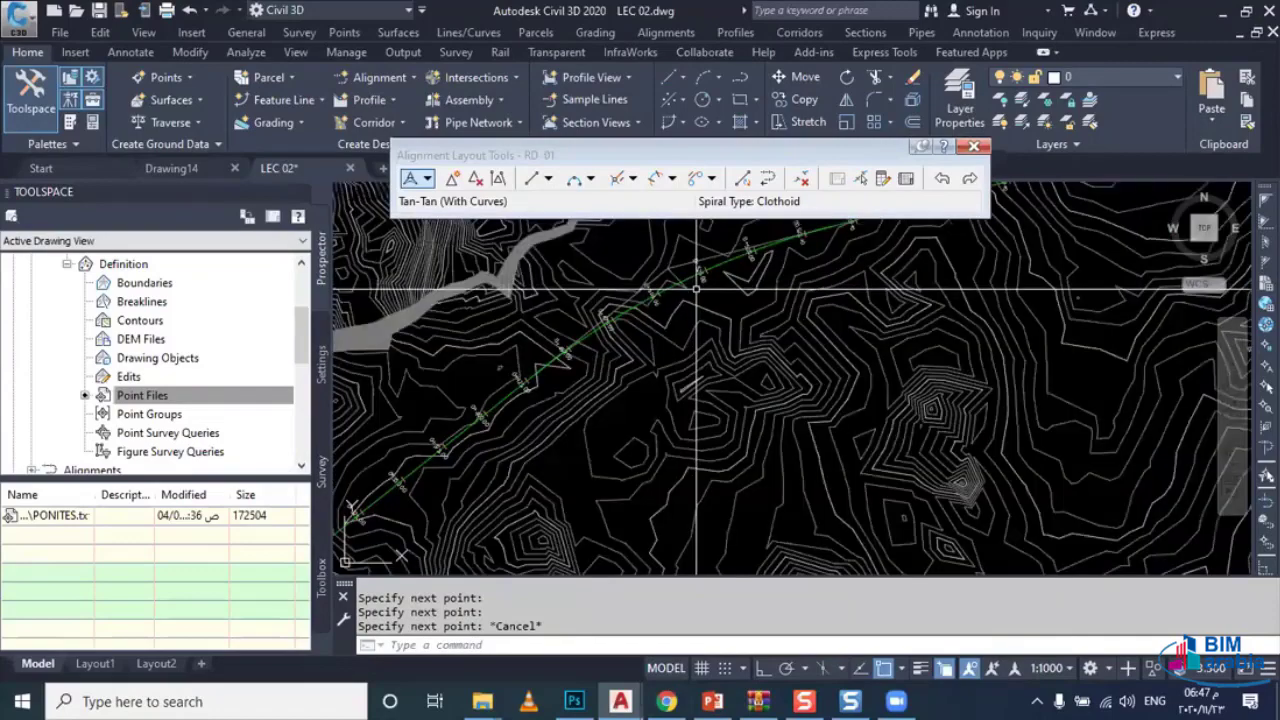
{"action": "scroll", "coordinate": [696, 289], "scroll_direction": "down", "scroll_amount": 5}
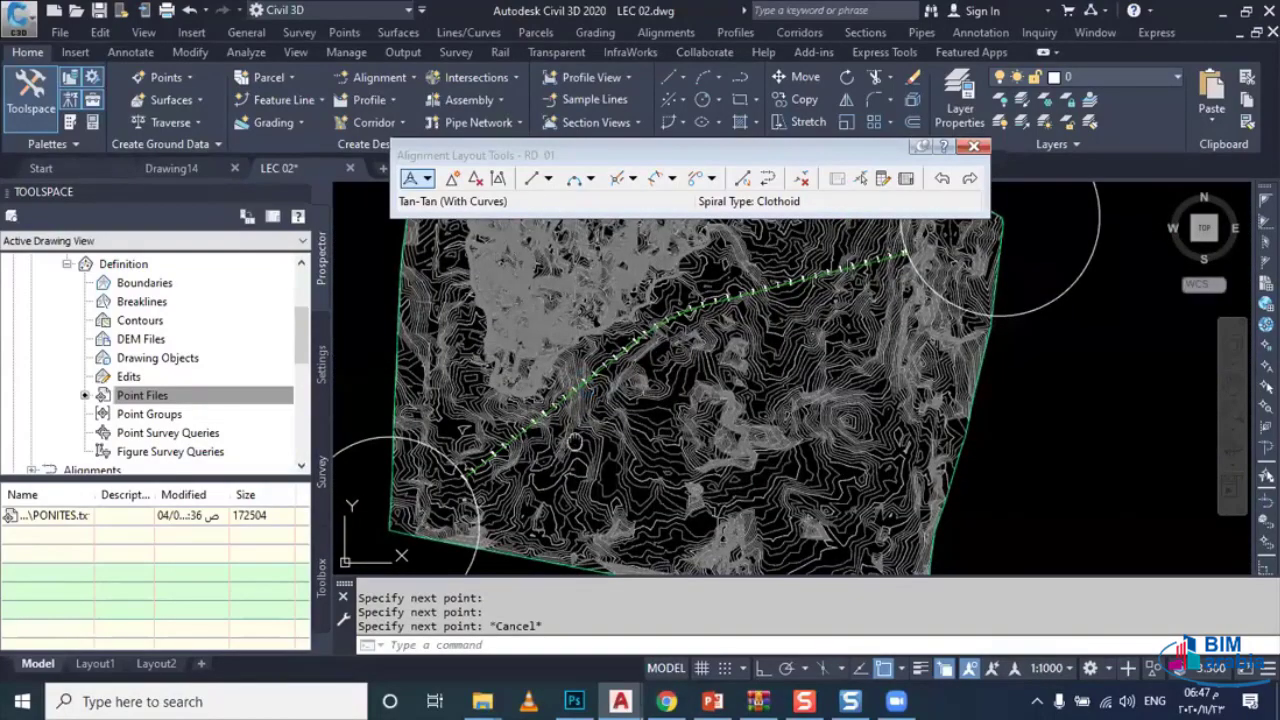
{"action": "middle_click_drag", "start_coordinate": [580, 444], "coordinate": [588, 380]}
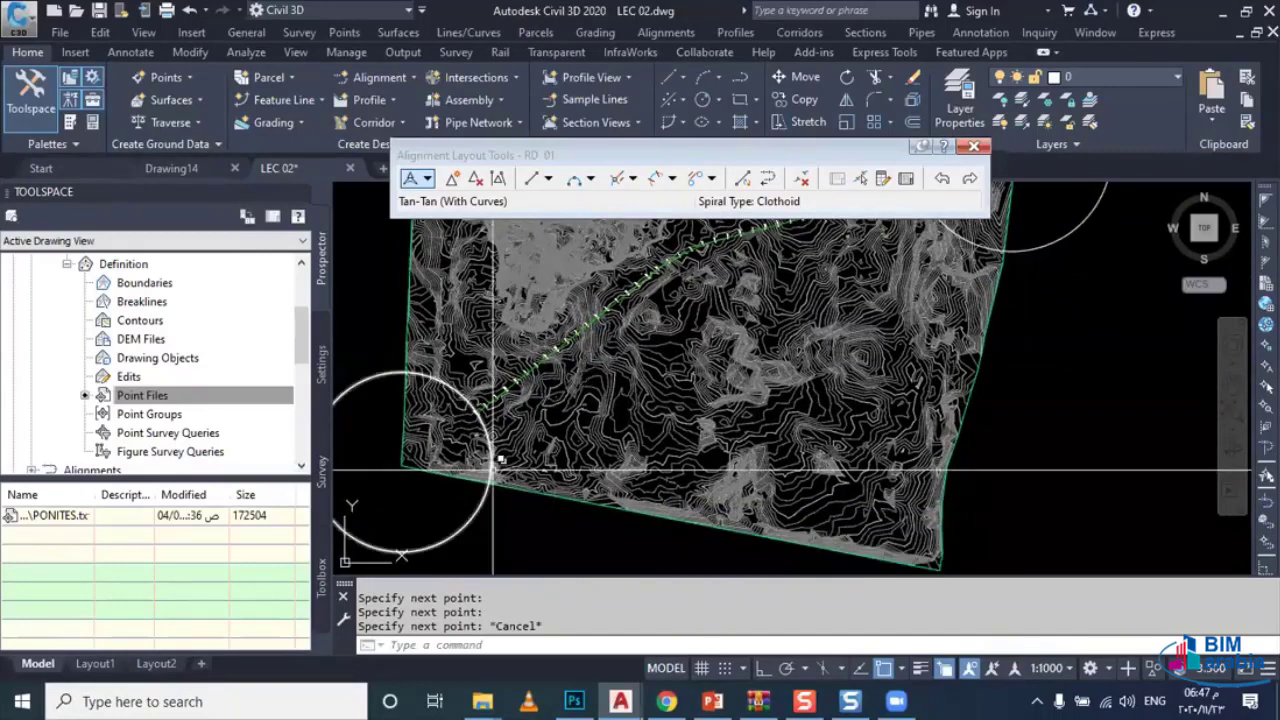
{"action": "scroll", "coordinate": [750, 270], "scroll_direction": "down", "scroll_amount": 3}
{"action": "scroll", "coordinate": [749, 309], "scroll_direction": "up", "scroll_amount": 2}
{"action": "mouse_move", "coordinate": [746, 313]}
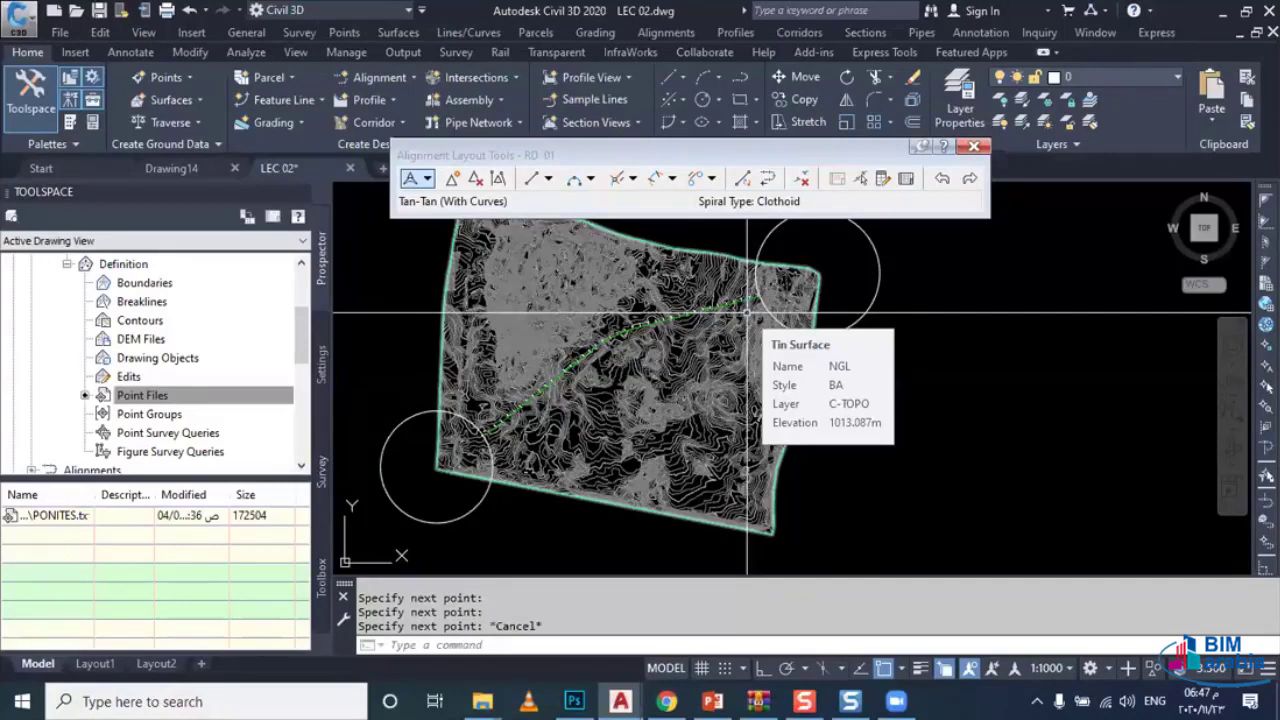
Step: Orbit the surface into perspective to view RD 01 crossing the contours
{"action": "mouse_move", "coordinate": [746, 313]}
{"action": "middle_mouse_down", "text": "shift"}
{"action": "mouse_move", "coordinate": [642, 344]}
{"action": "mouse_move", "coordinate": [471, 428]}
{"action": "middle_mouse_up", "text": "shift"}
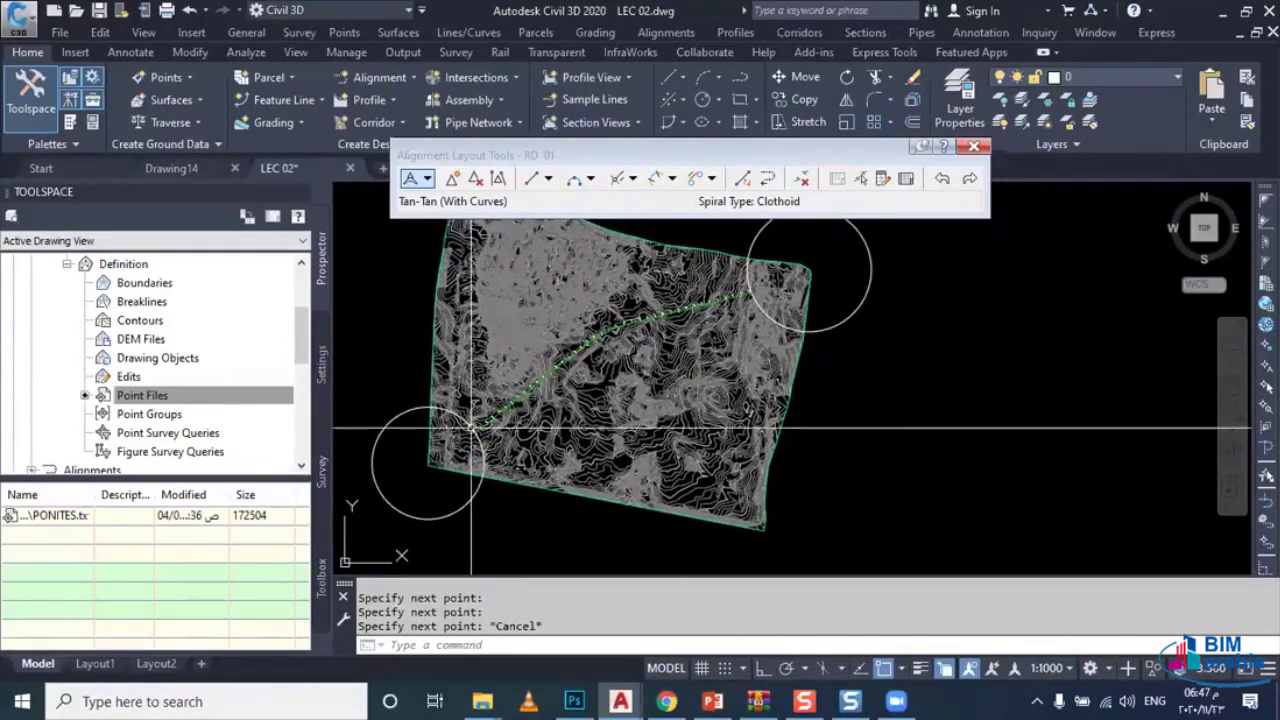
{"action": "scroll", "coordinate": [471, 428], "scroll_direction": "up", "scroll_amount": 2}
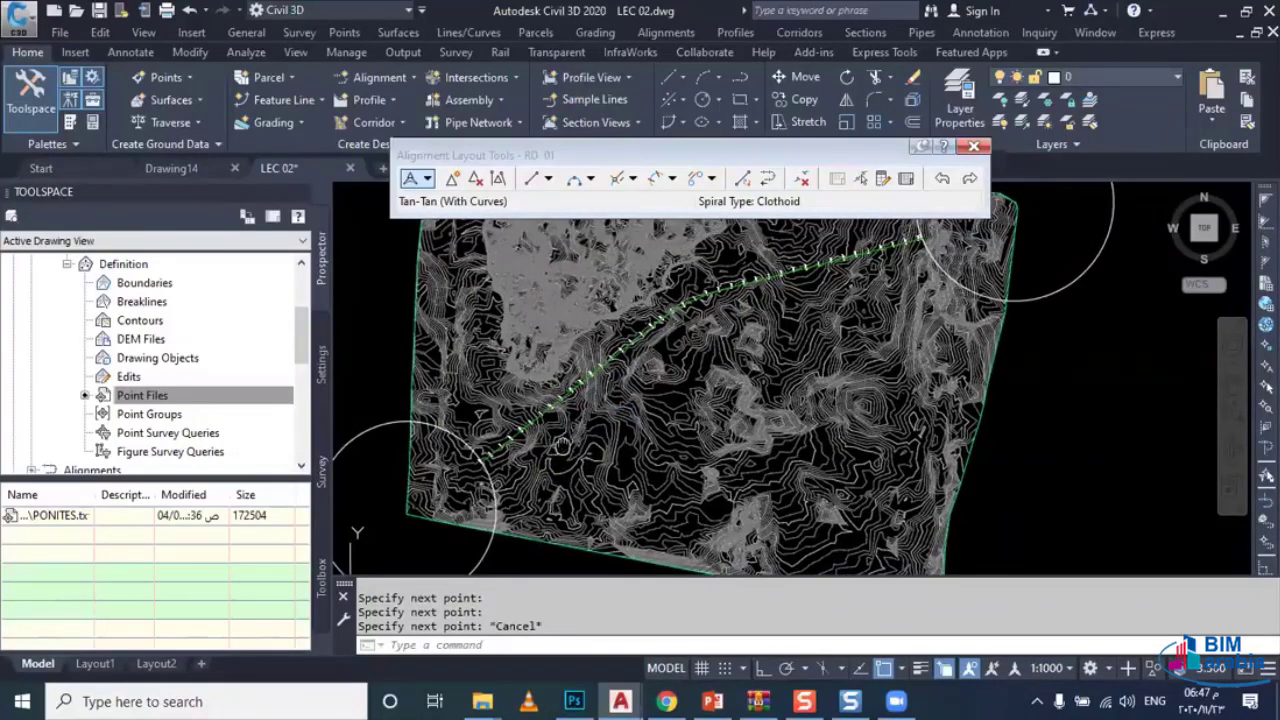
{"action": "middle_click_drag", "start_coordinate": [562, 447], "coordinate": [651, 423], "text": "shift"}
{"action": "scroll", "coordinate": [660, 450], "scroll_direction": "down", "scroll_amount": 3}
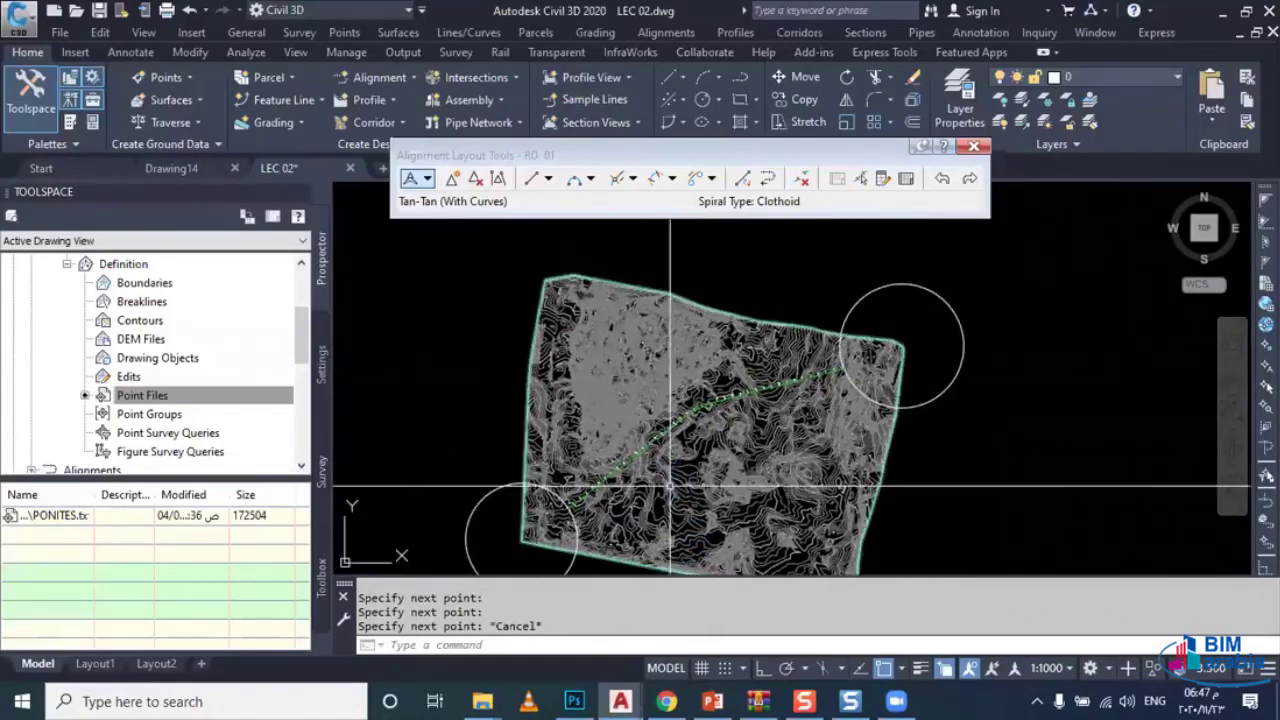
{"action": "scroll", "coordinate": [670, 475], "scroll_direction": "up", "scroll_amount": 1}
{"action": "scroll", "coordinate": [670, 463], "scroll_direction": "up", "scroll_amount": 1}
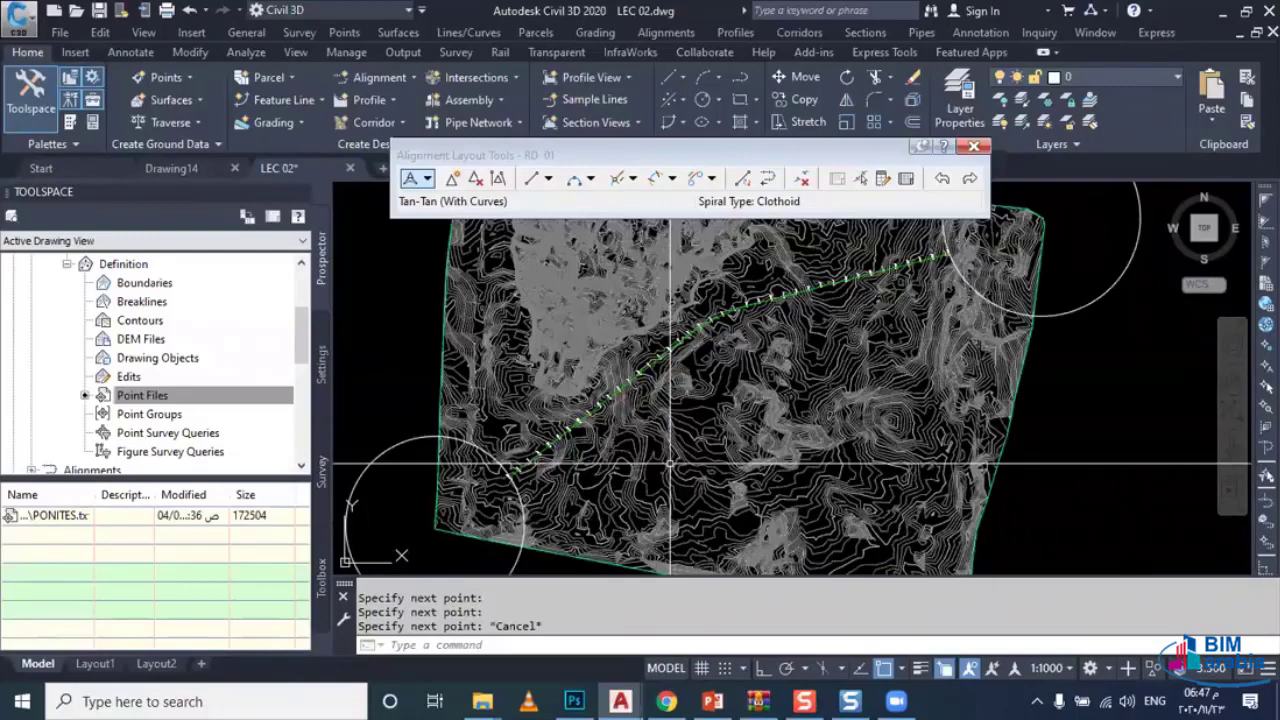
{"action": "scroll", "coordinate": [670, 463], "scroll_direction": "up", "scroll_amount": 2}
Step: Draw a three-point centerline polyline south of RD 01, bending toward the north-east
{"action": "middle_click_drag", "start_coordinate": [652, 448], "coordinate": [634, 420], "text": "shift"}
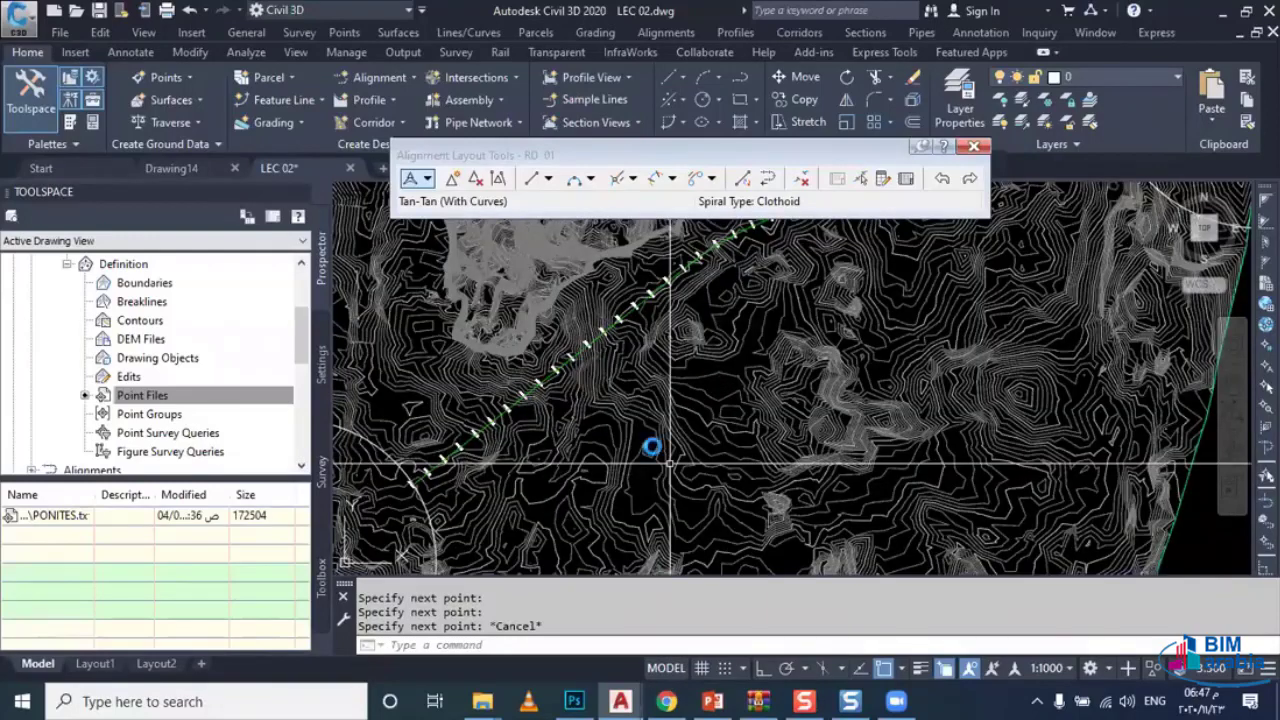
{"action": "type", "text": "PL"}
{"action": "key", "text": "Return"}
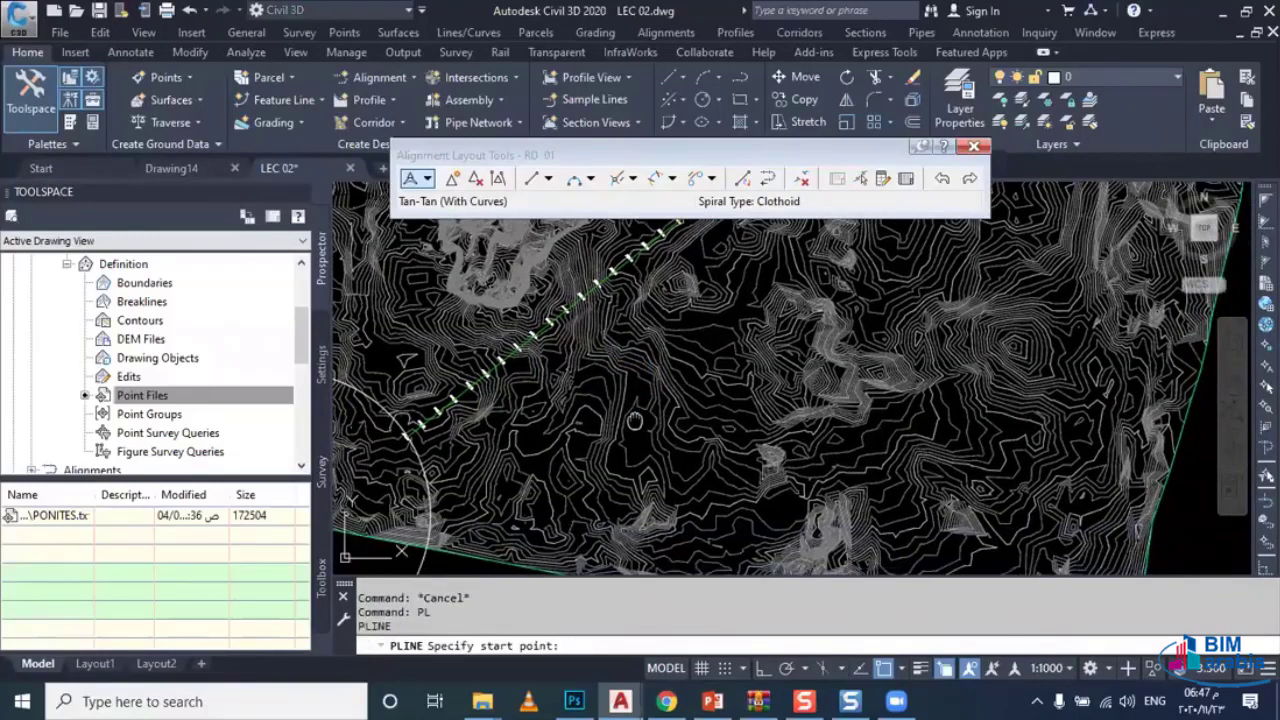
{"action": "scroll", "coordinate": [634, 420], "scroll_direction": "up", "scroll_amount": 1}
{"action": "scroll", "coordinate": [634, 420], "scroll_direction": "up", "scroll_amount": 1}
{"action": "left_click", "coordinate": [495, 399]}
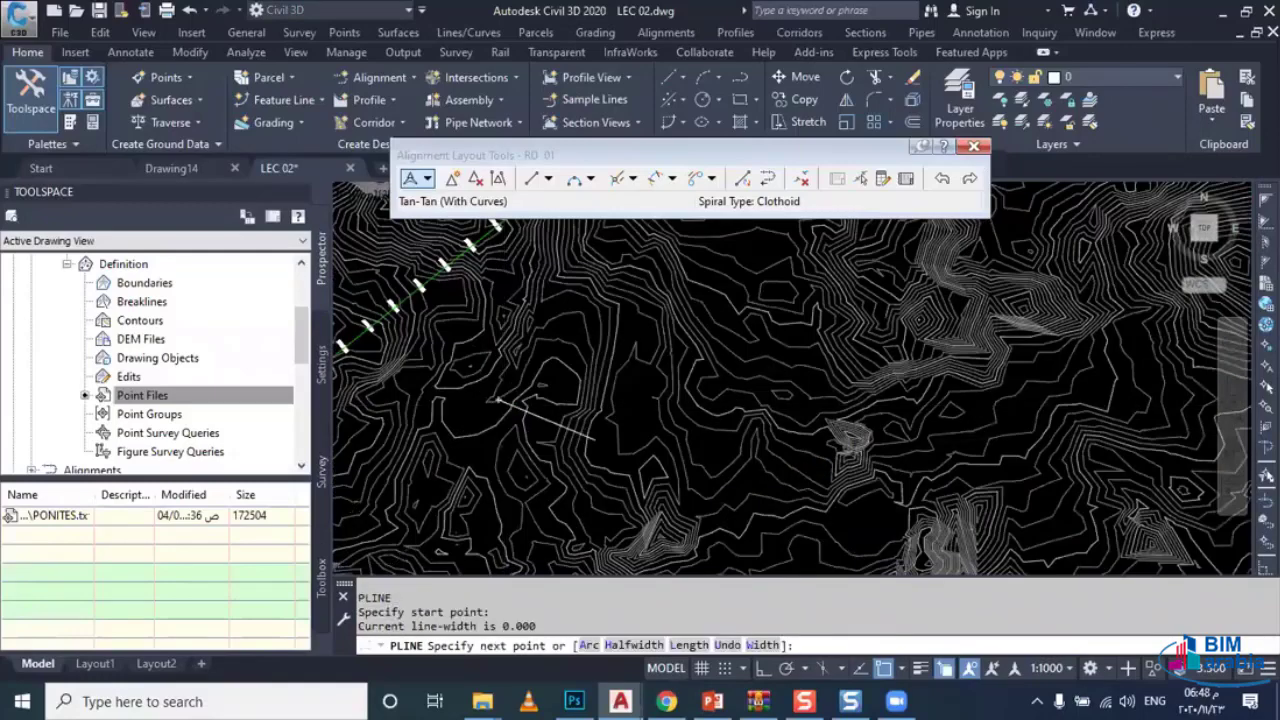
{"action": "scroll", "coordinate": [592, 440], "scroll_direction": "down", "scroll_amount": 2}
{"action": "scroll", "coordinate": [806, 469], "scroll_direction": "up", "scroll_amount": 1}
{"action": "left_click", "coordinate": [836, 381]}
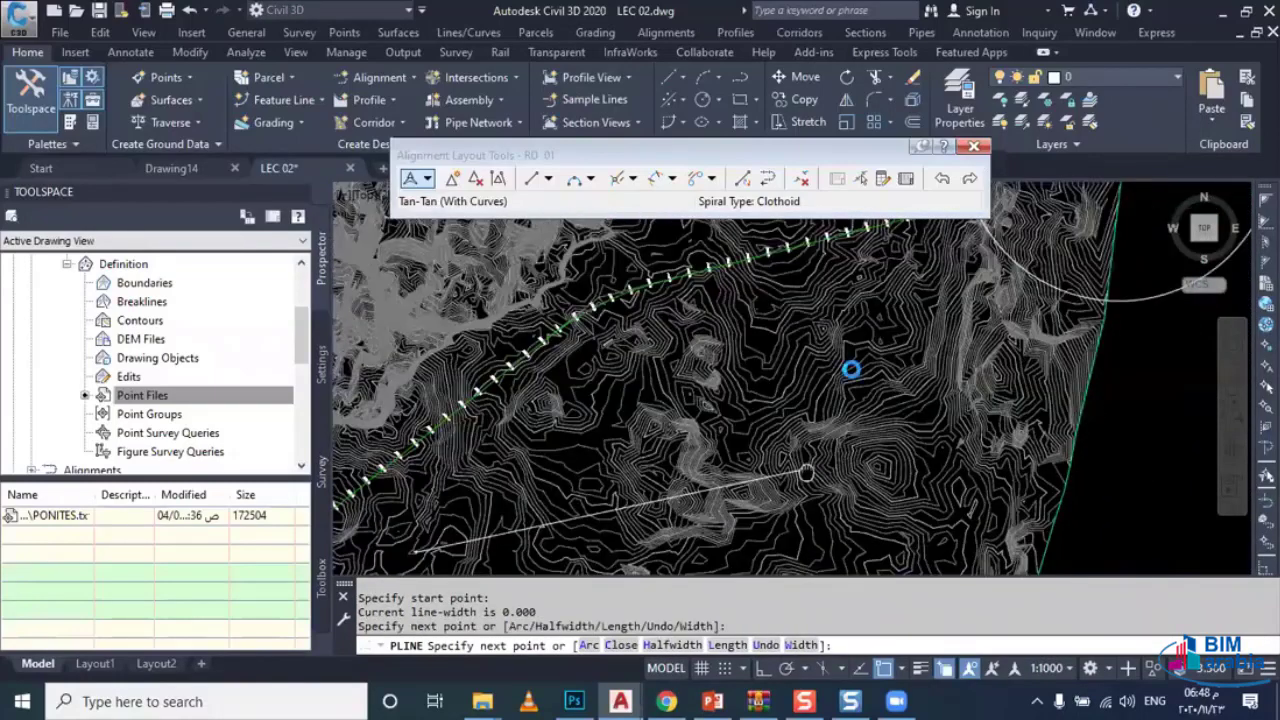
{"action": "left_click", "coordinate": [825, 343]}
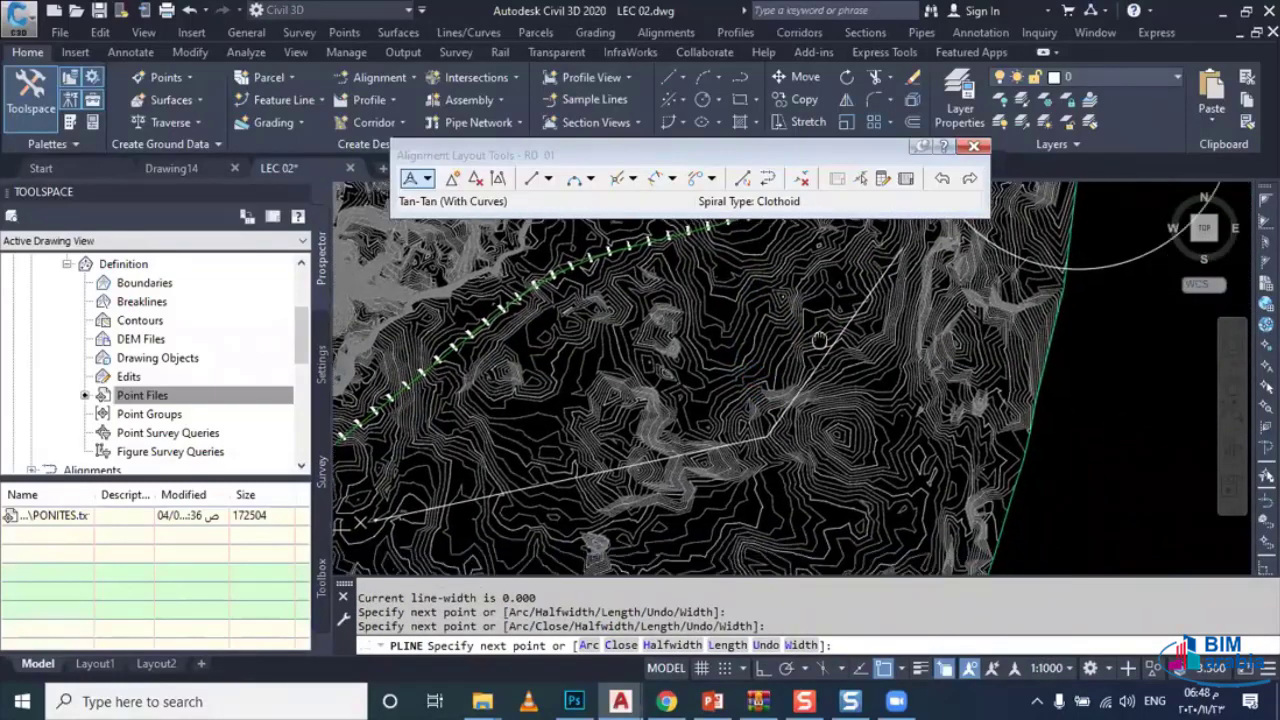
{"action": "middle_click_drag", "start_coordinate": [839, 360], "coordinate": [799, 302]}
{"action": "key", "text": "Escape"}
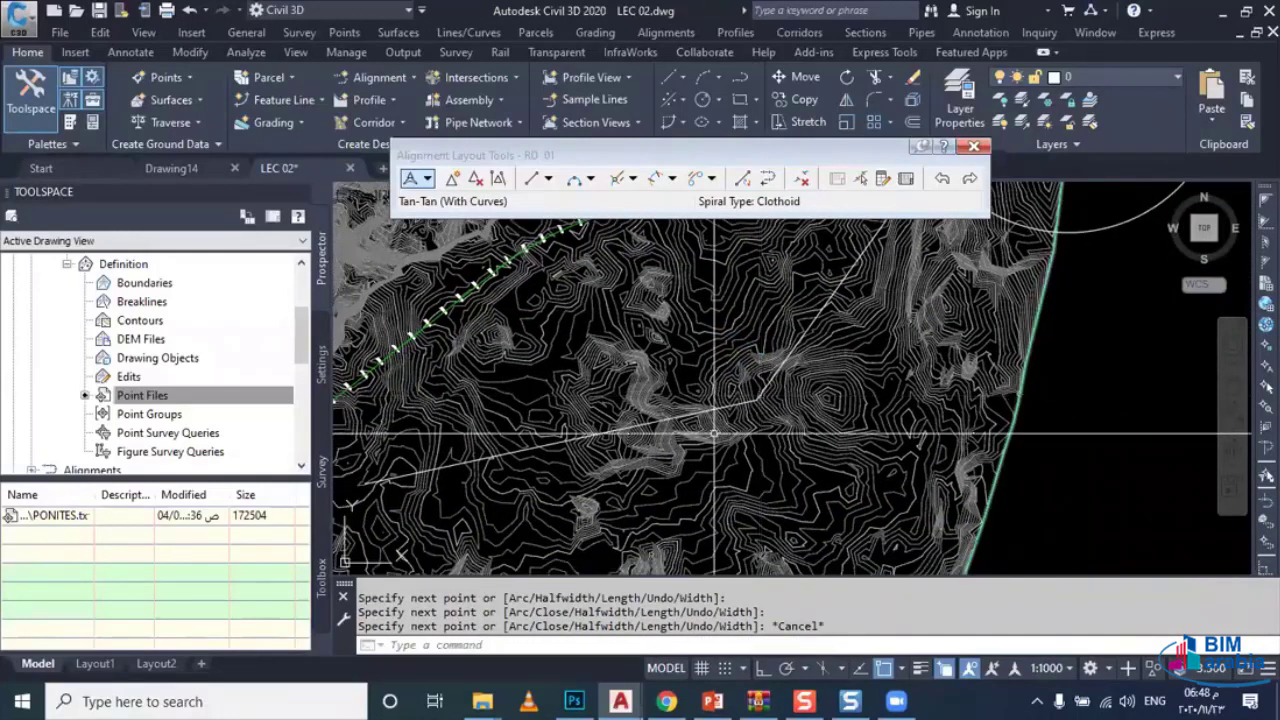
Step: Start FILLET and set the fillet radius to 400
{"action": "type", "text": "f"}
{"action": "key", "text": "Return"}
{"action": "type", "text": "r"}
{"action": "key", "text": "Return"}
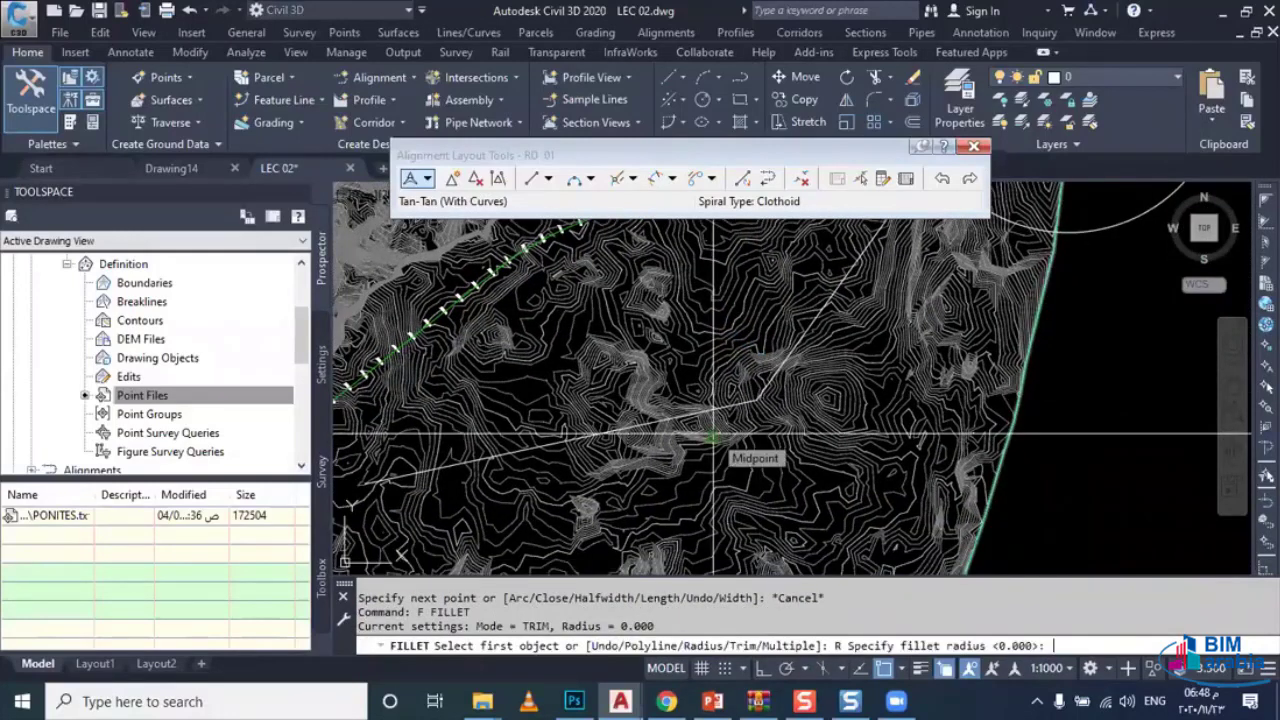
{"action": "key", "text": "Escape"}
{"action": "type", "text": "F"}
{"action": "key", "text": "Return"}
{"action": "type", "text": "r"}
{"action": "key", "text": "Return"}
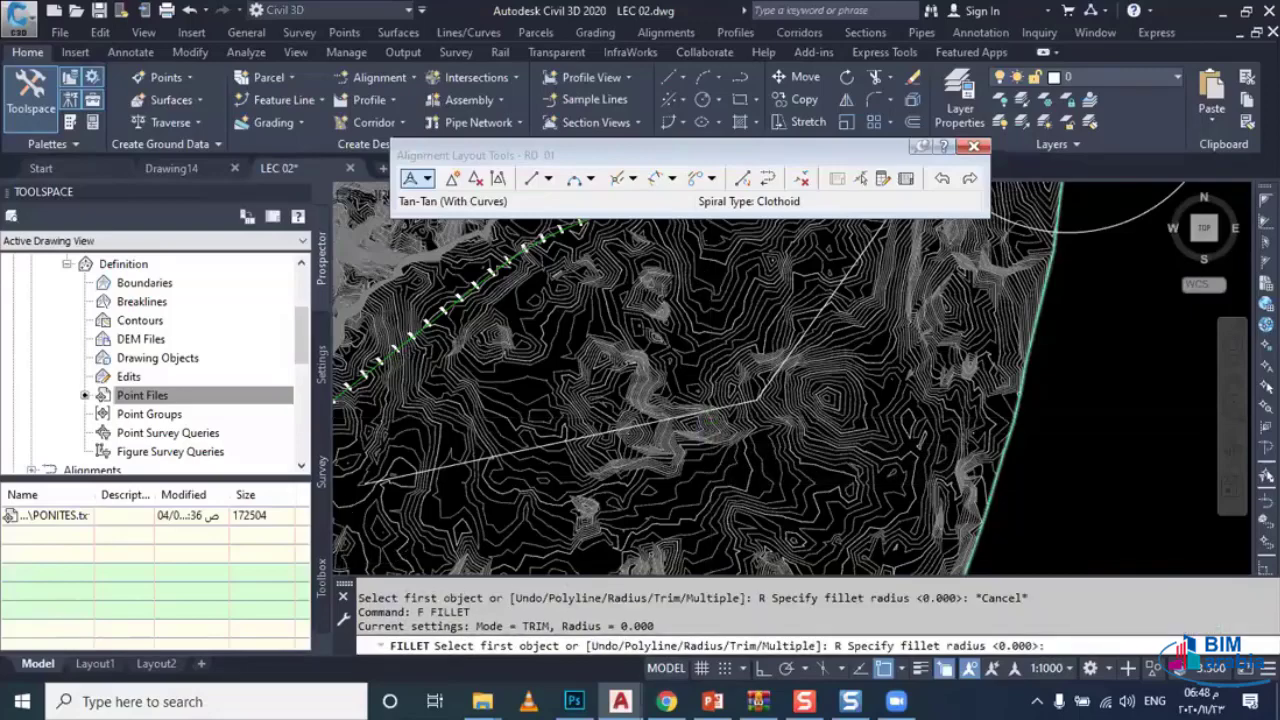
{"action": "scroll", "coordinate": [703, 413], "scroll_direction": "up", "scroll_amount": 3}
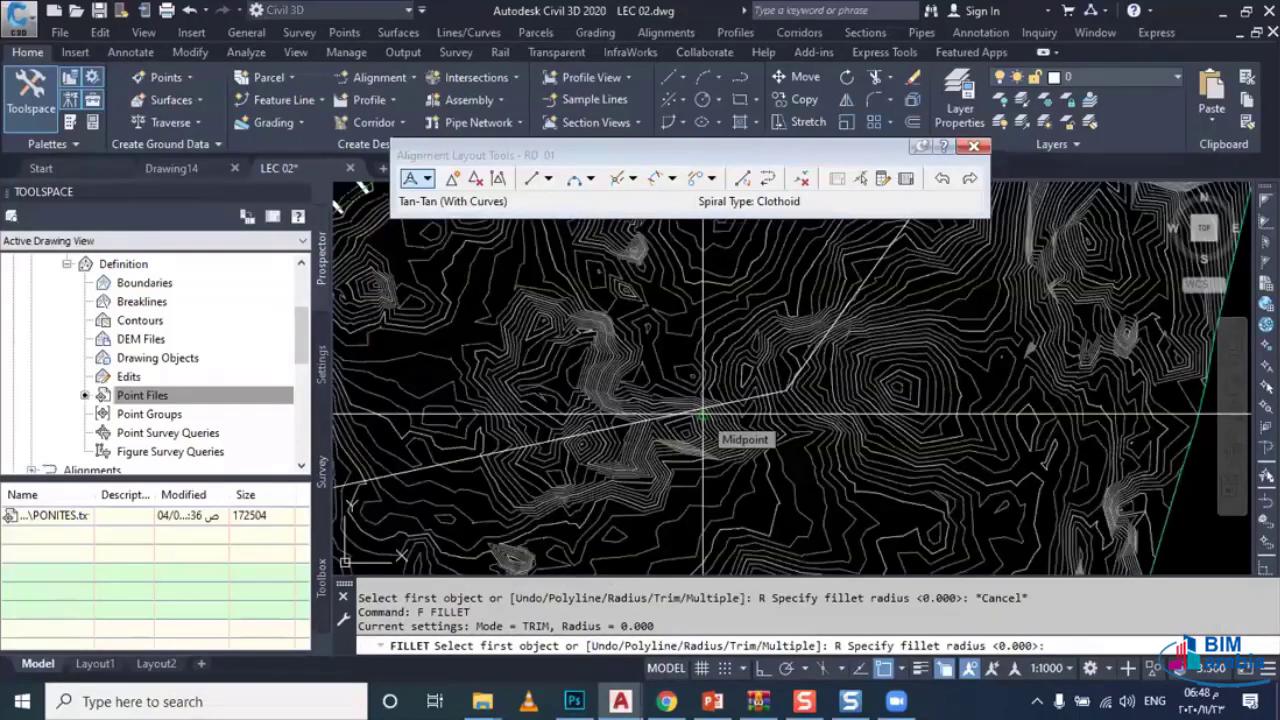
{"action": "type", "text": "400"}
{"action": "key", "text": "Return"}
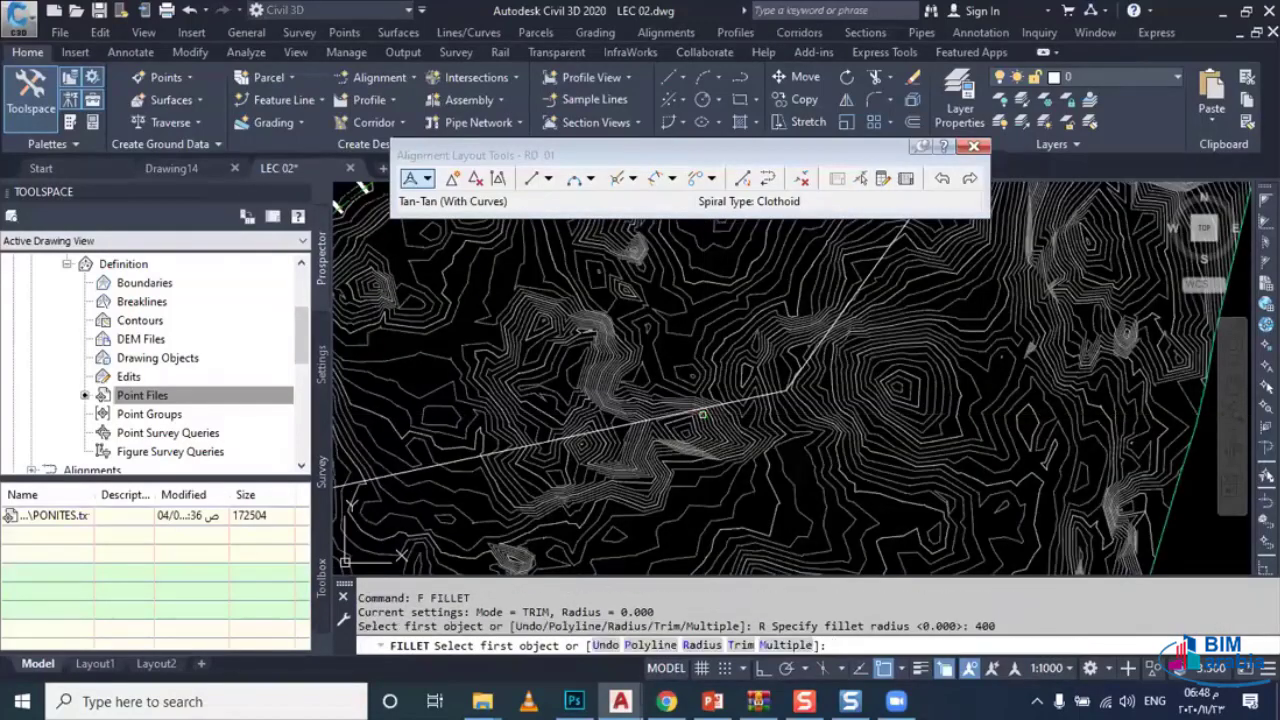
Step: Round the polyline's bend by picking both of its legs
{"action": "scroll", "coordinate": [537, 432], "scroll_direction": "up", "scroll_amount": 2}
{"action": "left_click", "coordinate": [655, 425]}
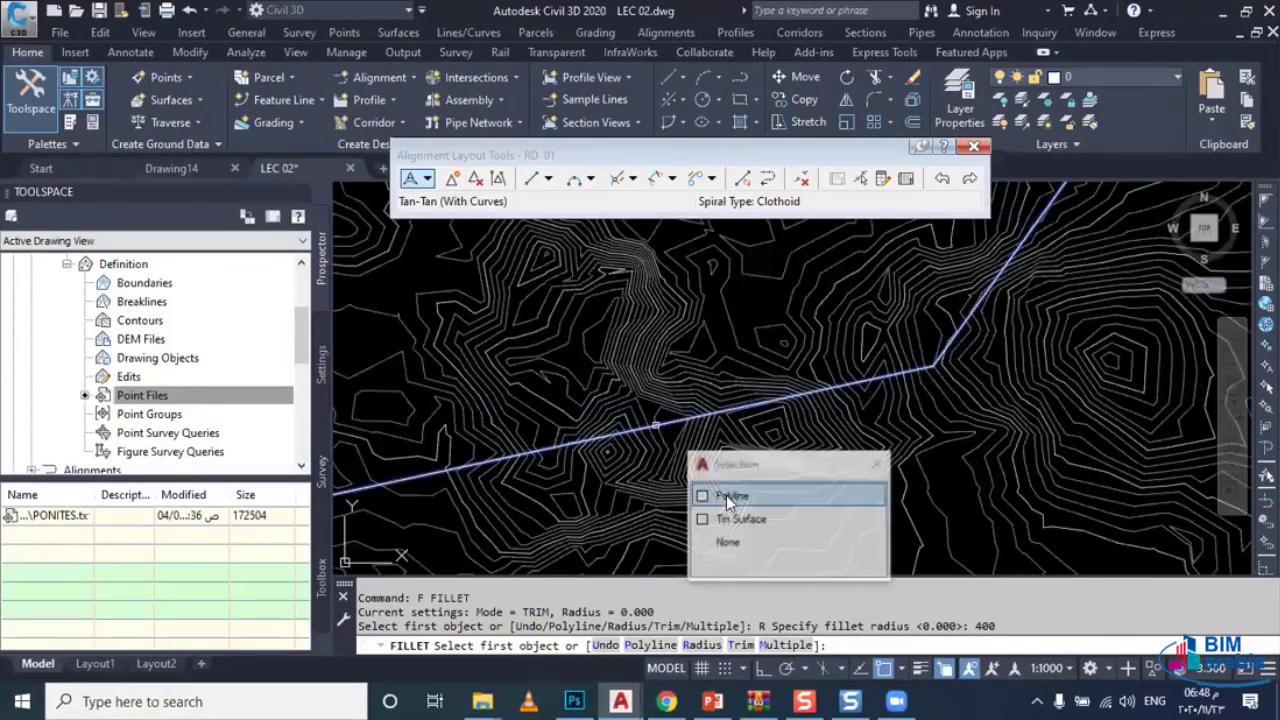
{"action": "left_click", "coordinate": [760, 495]}
{"action": "scroll", "coordinate": [843, 420], "scroll_direction": "up", "scroll_amount": 2}
{"action": "scroll", "coordinate": [855, 390], "scroll_direction": "up", "scroll_amount": 2}
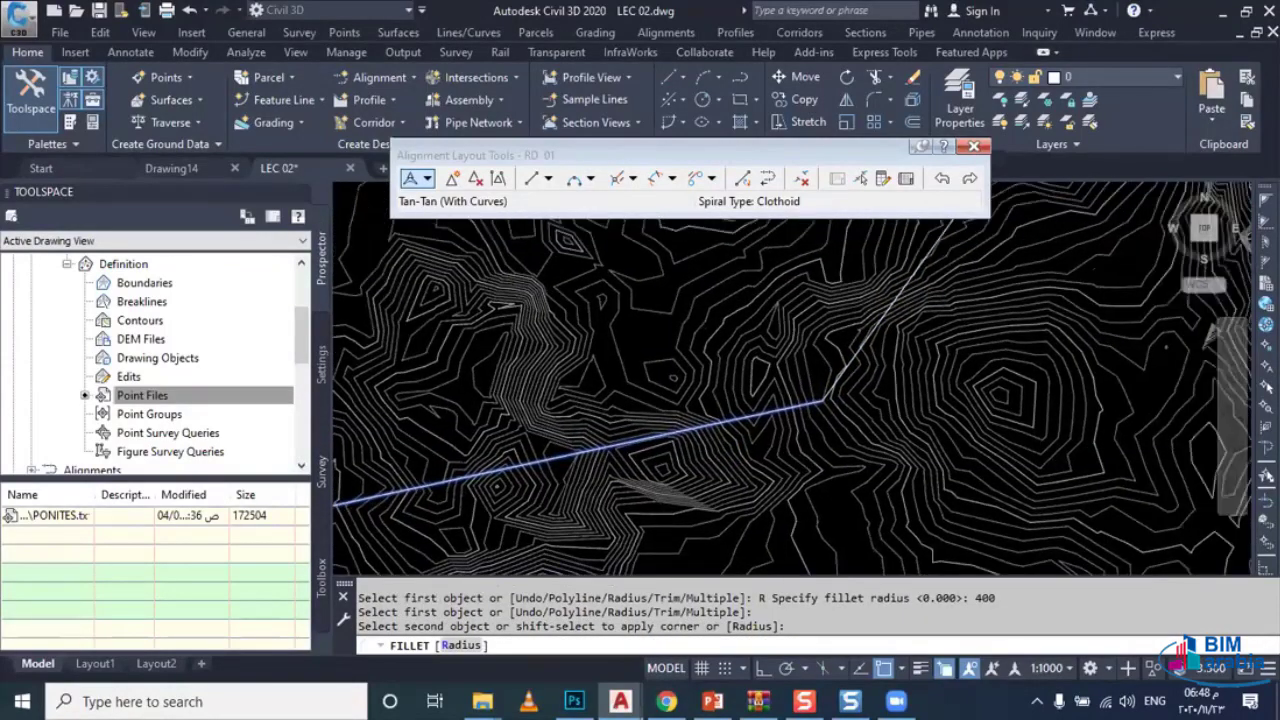
{"action": "scroll", "coordinate": [860, 366], "scroll_direction": "up", "scroll_amount": 1}
{"action": "left_click", "coordinate": [860, 366]}
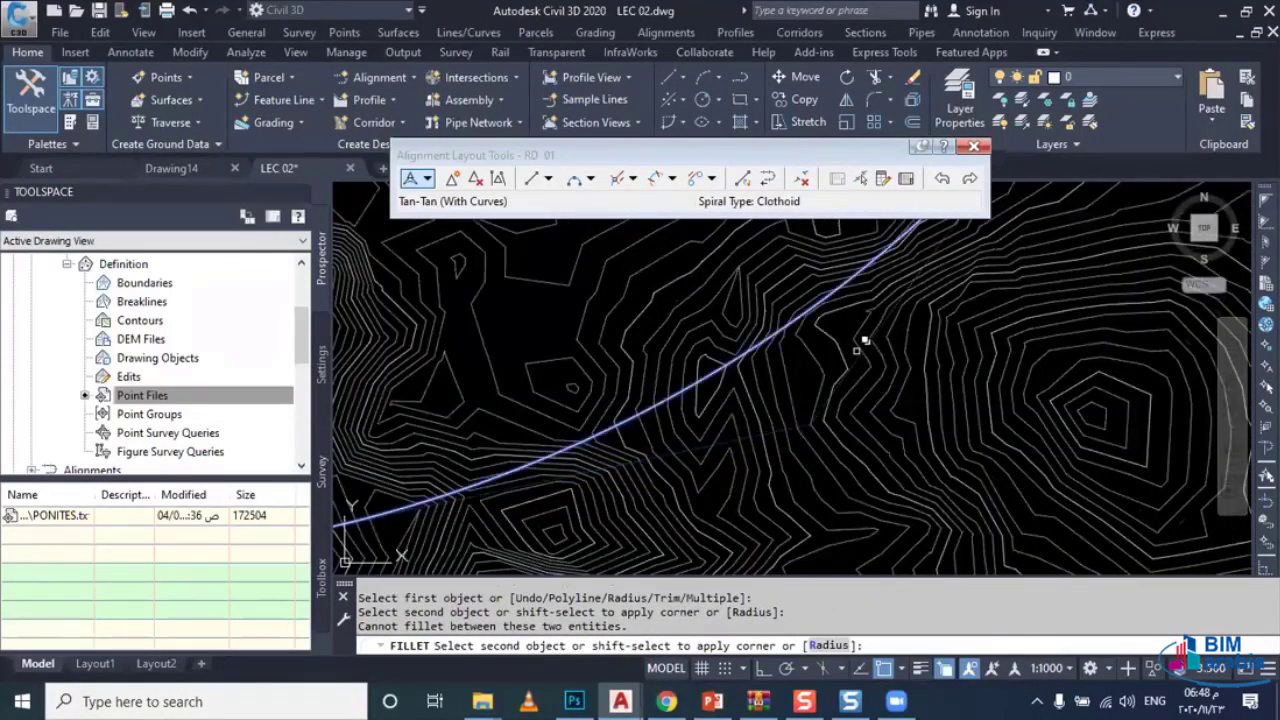
{"action": "left_click", "coordinate": [806, 377]}
Step: Try stretching the curved polyline's end point, cancel it, and reselect the polyline
{"action": "scroll", "coordinate": [792, 390], "scroll_direction": "down", "scroll_amount": 2}
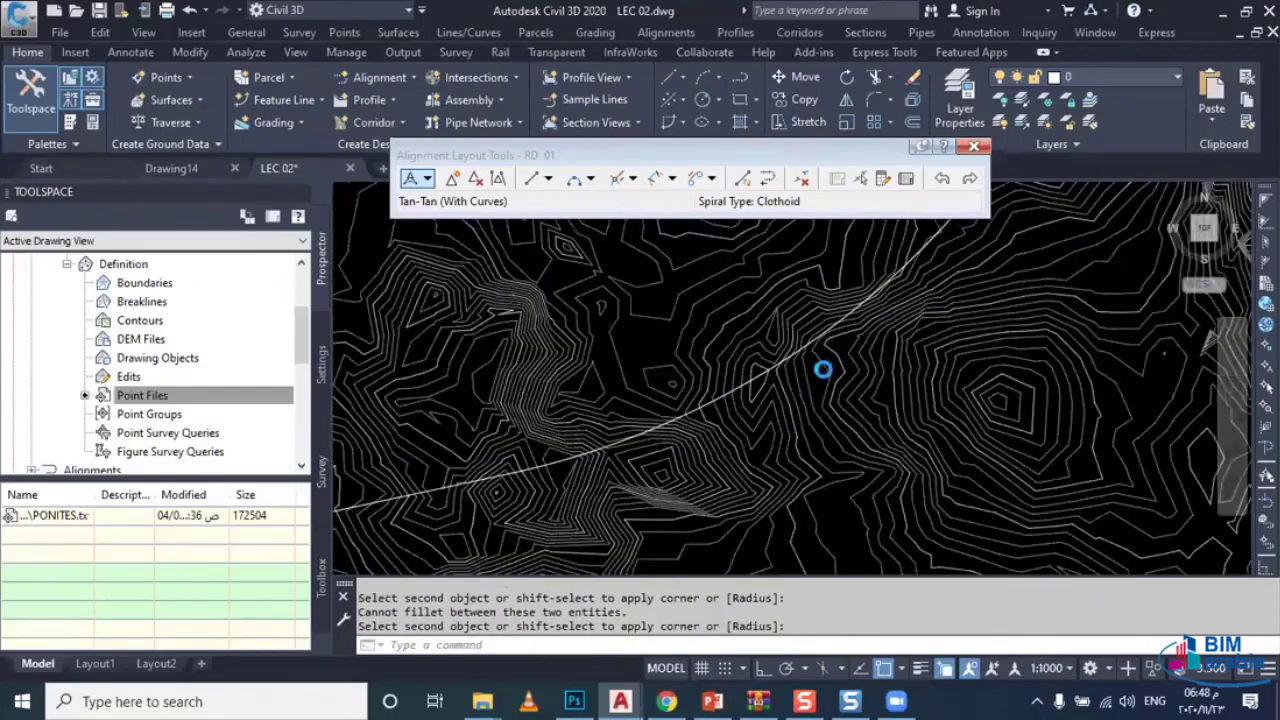
{"action": "scroll", "coordinate": [818, 368], "scroll_direction": "down", "scroll_amount": 3}
{"action": "scroll", "coordinate": [815, 367], "scroll_direction": "up", "scroll_amount": 3}
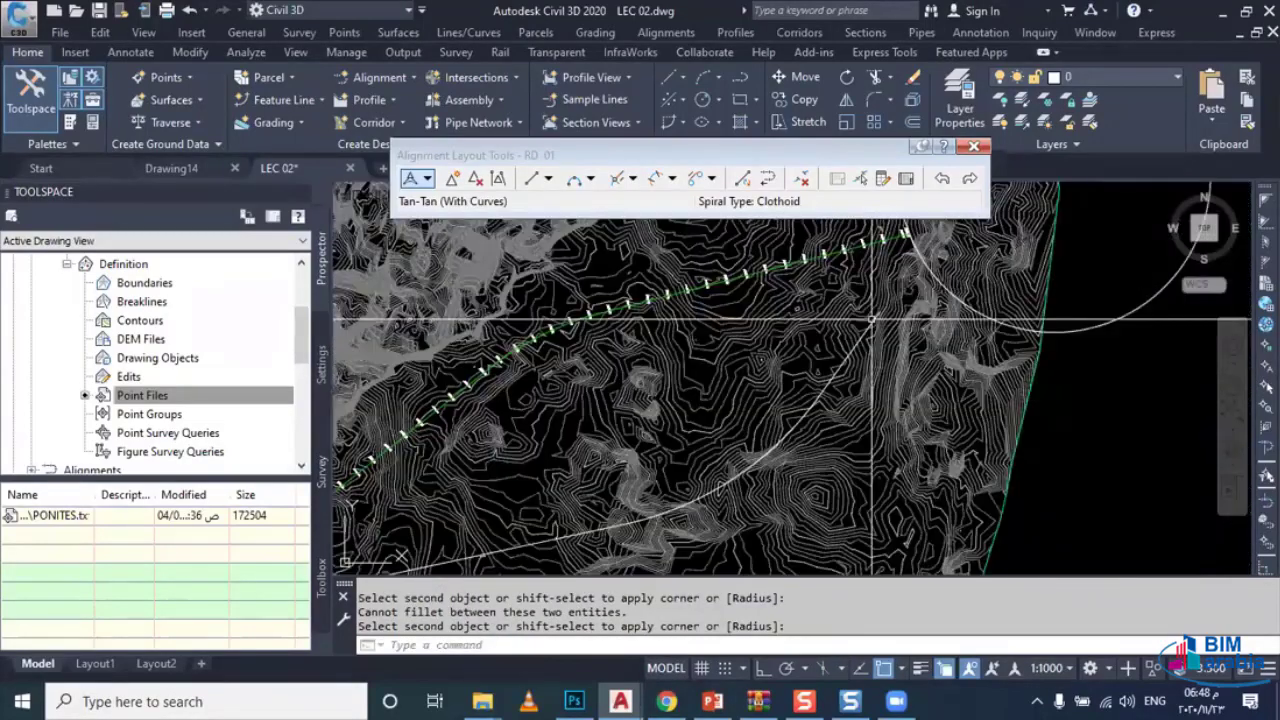
{"action": "scroll", "coordinate": [880, 323], "scroll_direction": "up", "scroll_amount": 3}
{"action": "key", "text": "Escape"}
{"action": "left_click", "coordinate": [908, 301]}
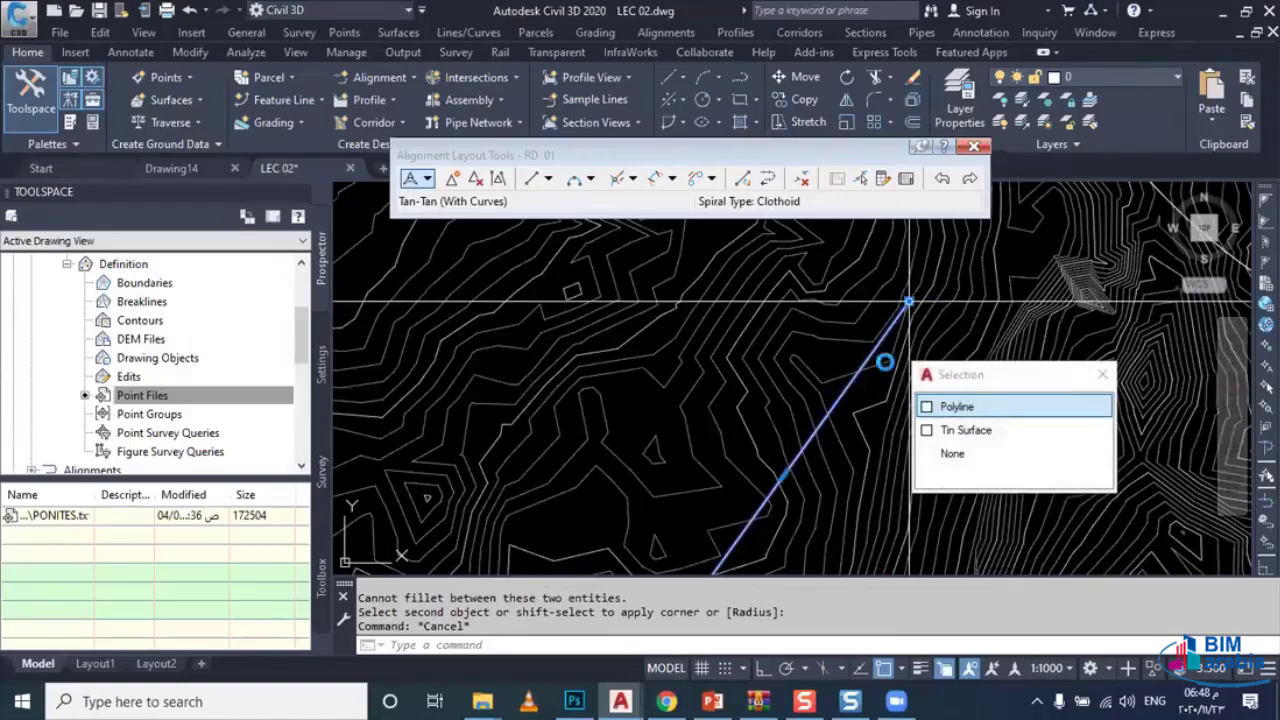
{"action": "left_click", "coordinate": [908, 301]}
{"action": "middle_click_drag", "start_coordinate": [908, 301], "coordinate": [885, 365]}
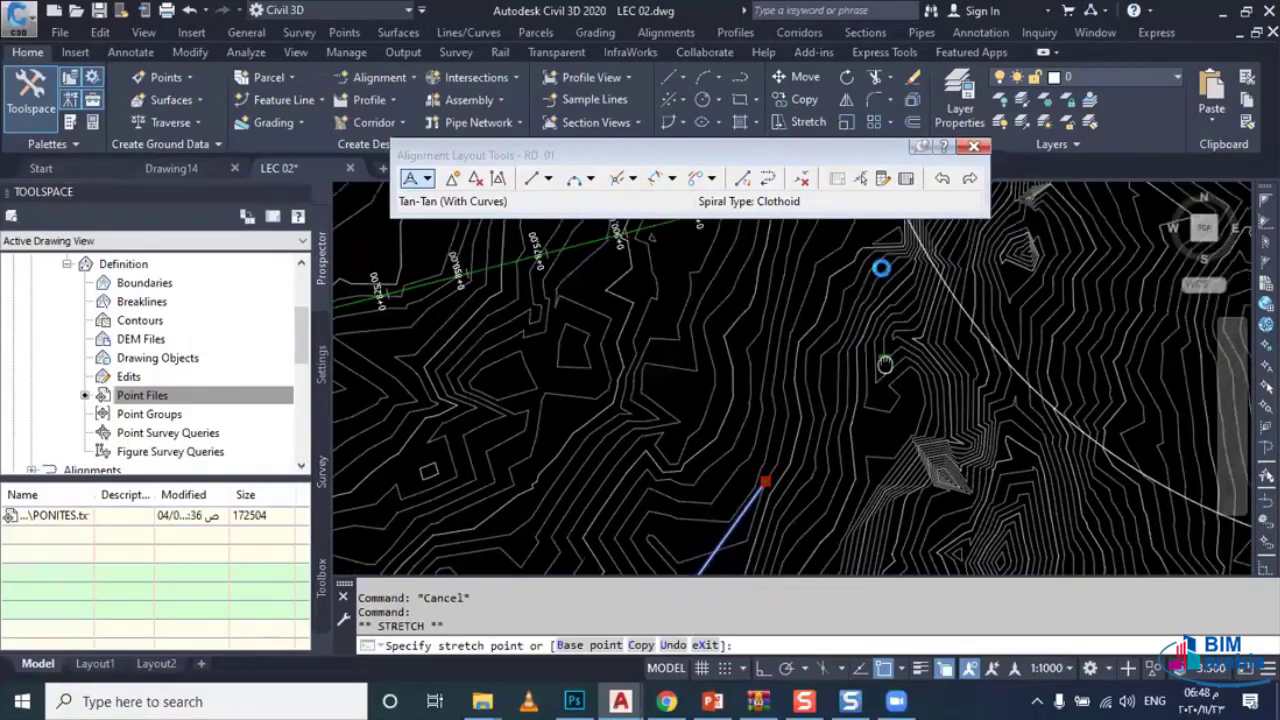
{"action": "scroll", "coordinate": [885, 365], "scroll_direction": "down", "scroll_amount": 5}
{"action": "key", "text": "Escape"}
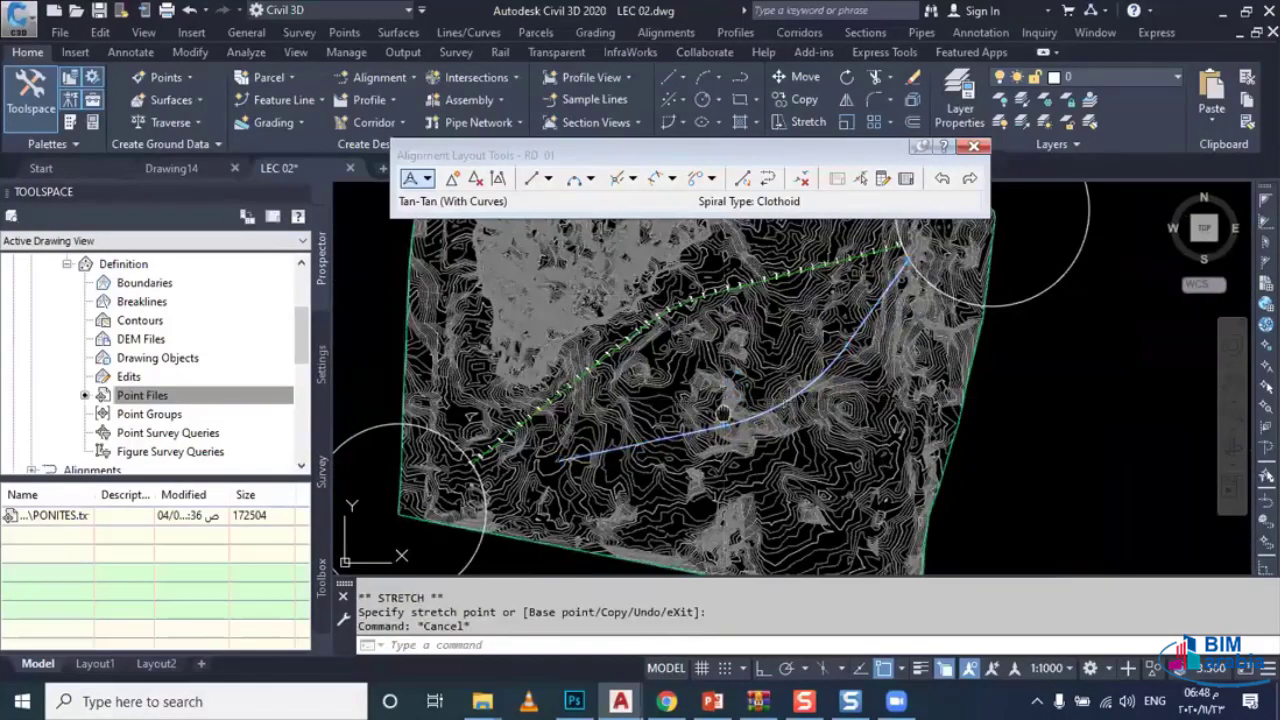
{"action": "scroll", "coordinate": [722, 412], "scroll_direction": "up", "scroll_amount": 1}
{"action": "scroll", "coordinate": [671, 386], "scroll_direction": "up", "scroll_amount": 1}
{"action": "scroll", "coordinate": [677, 389], "scroll_direction": "up", "scroll_amount": 1}
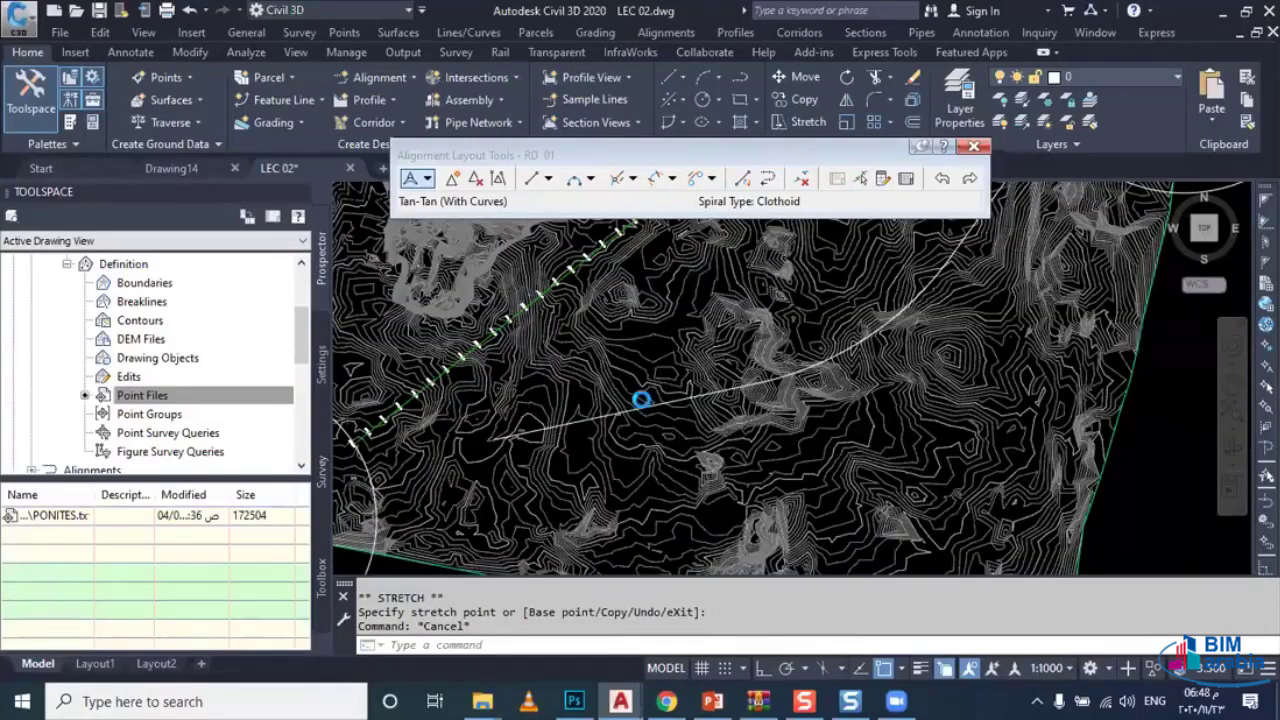
{"action": "scroll", "coordinate": [641, 399], "scroll_direction": "up", "scroll_amount": 1}
{"action": "key", "text": "Escape"}
{"action": "left_click", "coordinate": [650, 432]}
{"action": "scroll", "coordinate": [650, 432], "scroll_direction": "down", "scroll_amount": 3}
{"action": "scroll", "coordinate": [655, 432], "scroll_direction": "down", "scroll_amount": 2}
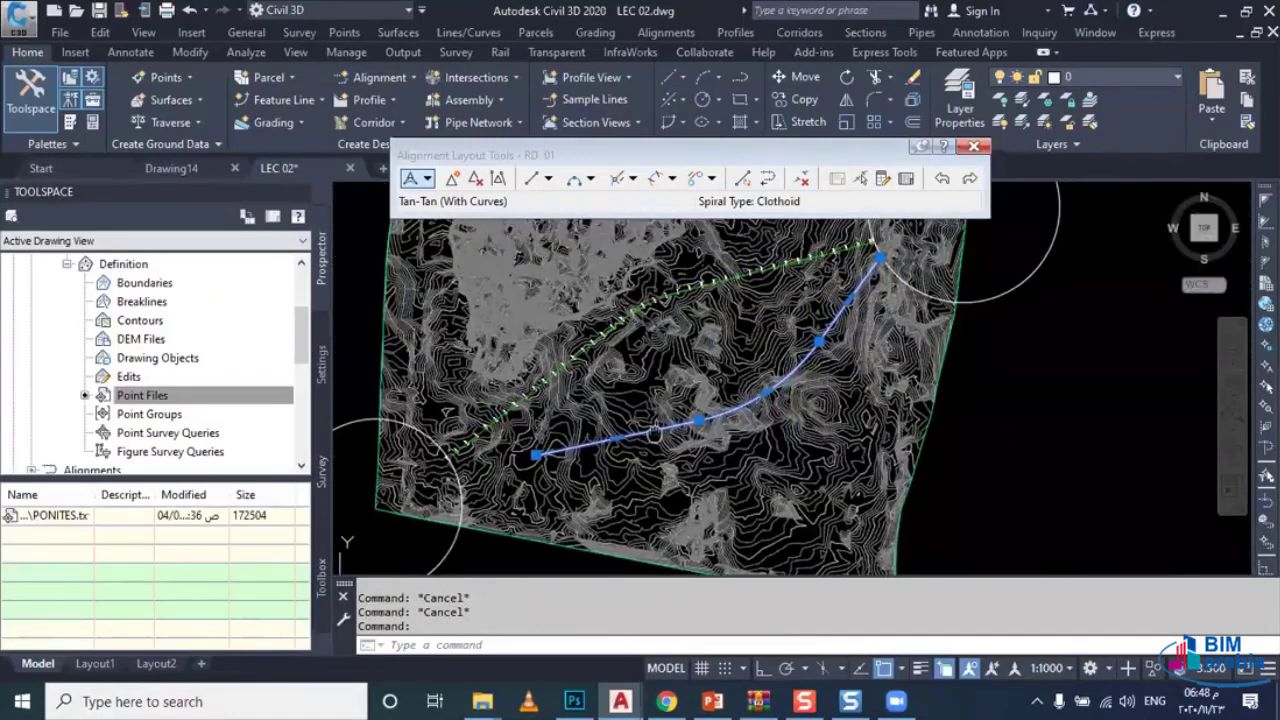
Step: Try a 20-unit offset beside the polyline, then cancel it
{"action": "type", "text": "o"}
{"action": "key", "text": "Return"}
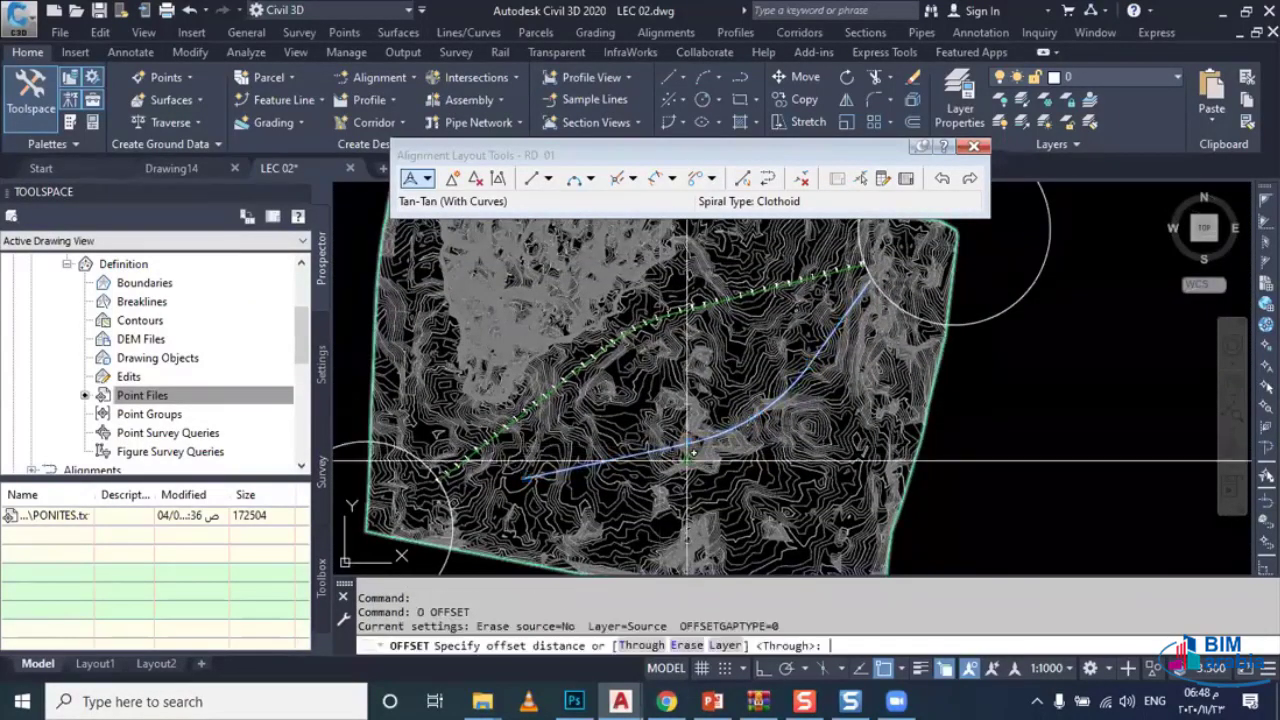
{"action": "type", "text": "20"}
{"action": "key", "text": "Return"}
{"action": "left_click", "coordinate": [688, 459]}
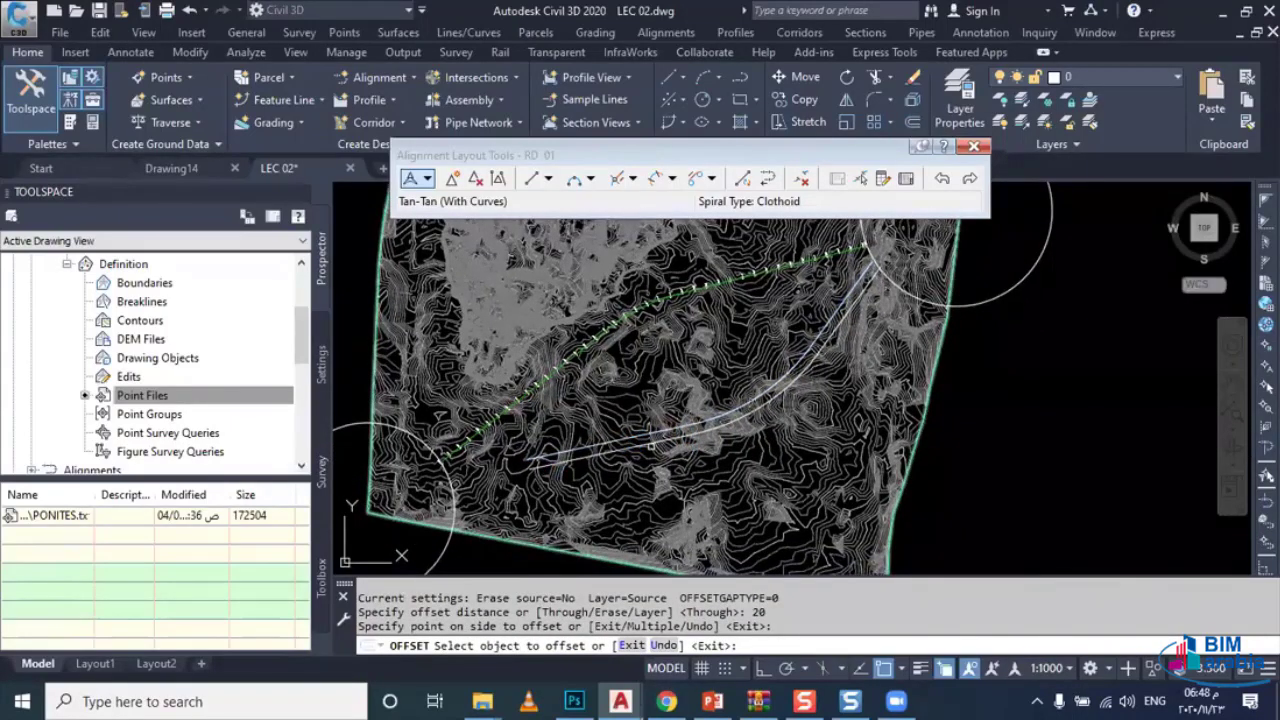
{"action": "scroll", "coordinate": [650, 446], "scroll_direction": "up", "scroll_amount": 2}
{"action": "scroll", "coordinate": [620, 430], "scroll_direction": "up", "scroll_amount": 1}
{"action": "scroll", "coordinate": [590, 412], "scroll_direction": "up", "scroll_amount": 1}
{"action": "scroll", "coordinate": [566, 399], "scroll_direction": "up", "scroll_amount": 2}
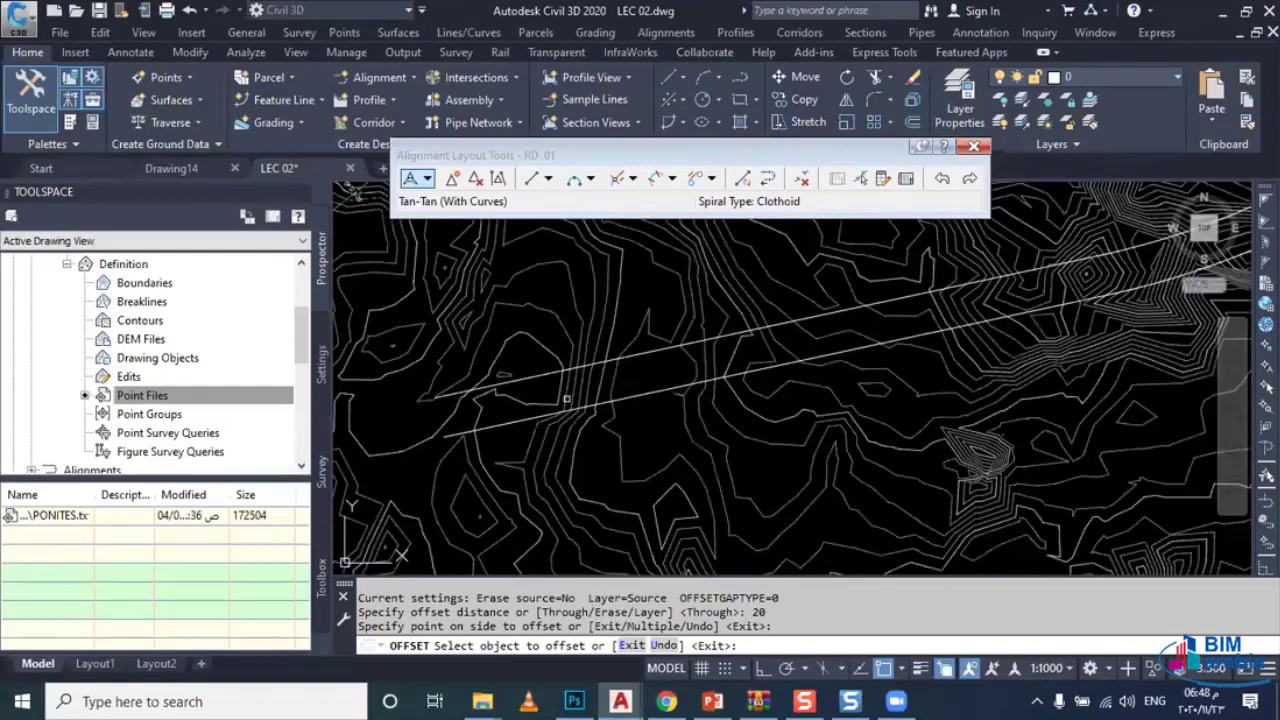
{"action": "scroll", "coordinate": [566, 399], "scroll_direction": "down", "scroll_amount": 2}
{"action": "key", "text": "Escape"}
Step: Start a new polyline from a point north of the road, then cancel it
{"action": "type", "text": "pl"}
{"action": "key", "text": "Return"}
{"action": "scroll", "coordinate": [569, 399], "scroll_direction": "up", "scroll_amount": 3}
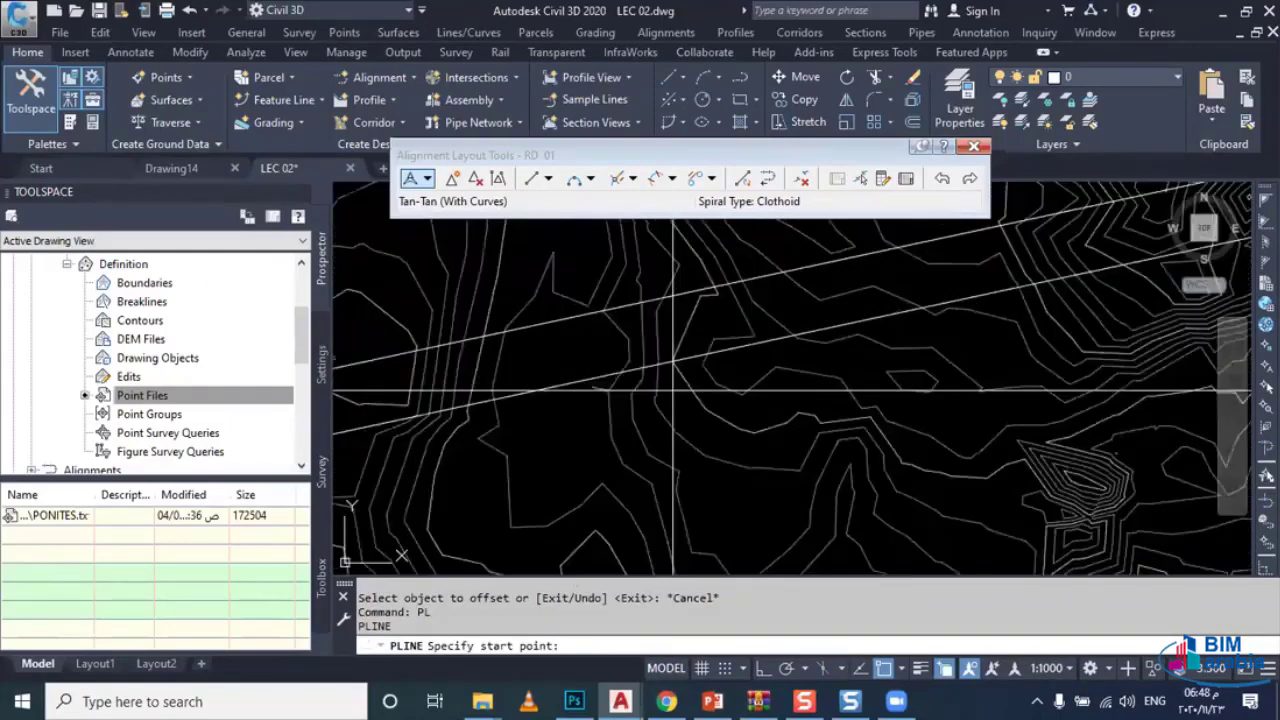
{"action": "left_click", "coordinate": [647, 232]}
{"action": "scroll", "coordinate": [860, 485], "scroll_direction": "down", "scroll_amount": 2}
{"action": "scroll", "coordinate": [810, 455], "scroll_direction": "down", "scroll_amount": 2}
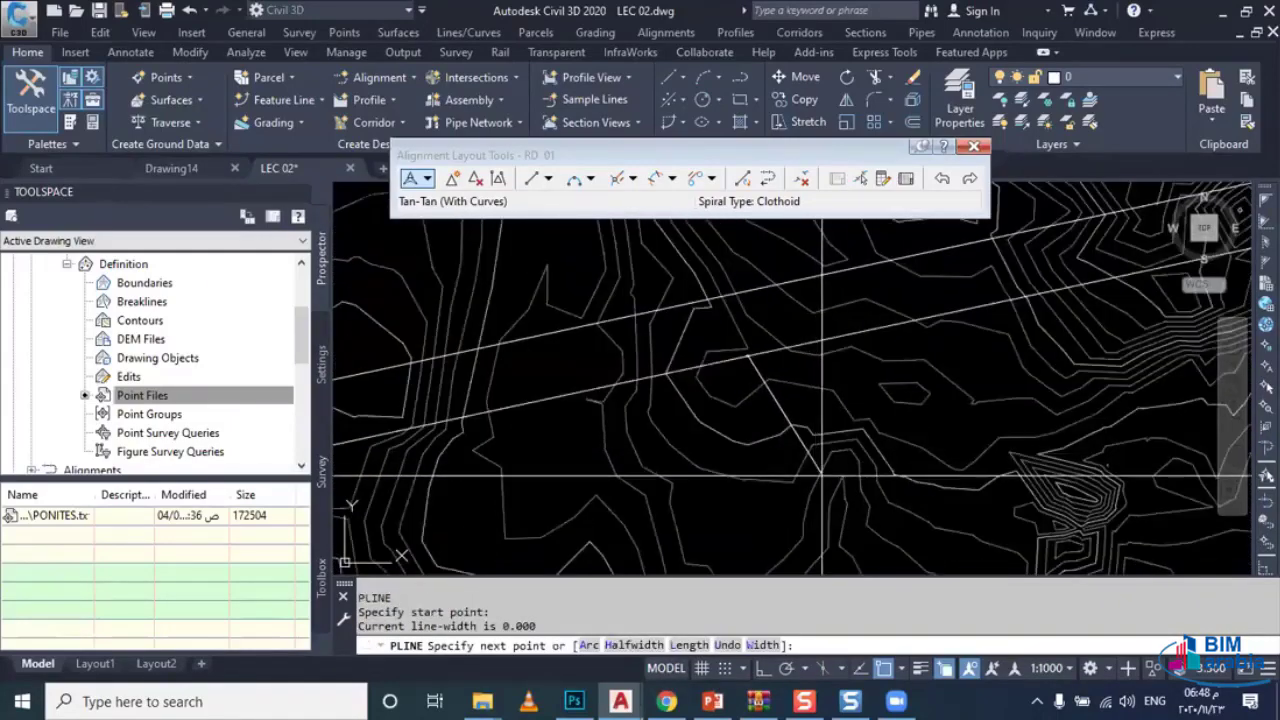
{"action": "key", "text": "Escape"}
{"action": "key", "text": "Return"}
{"action": "key", "text": "Return"}
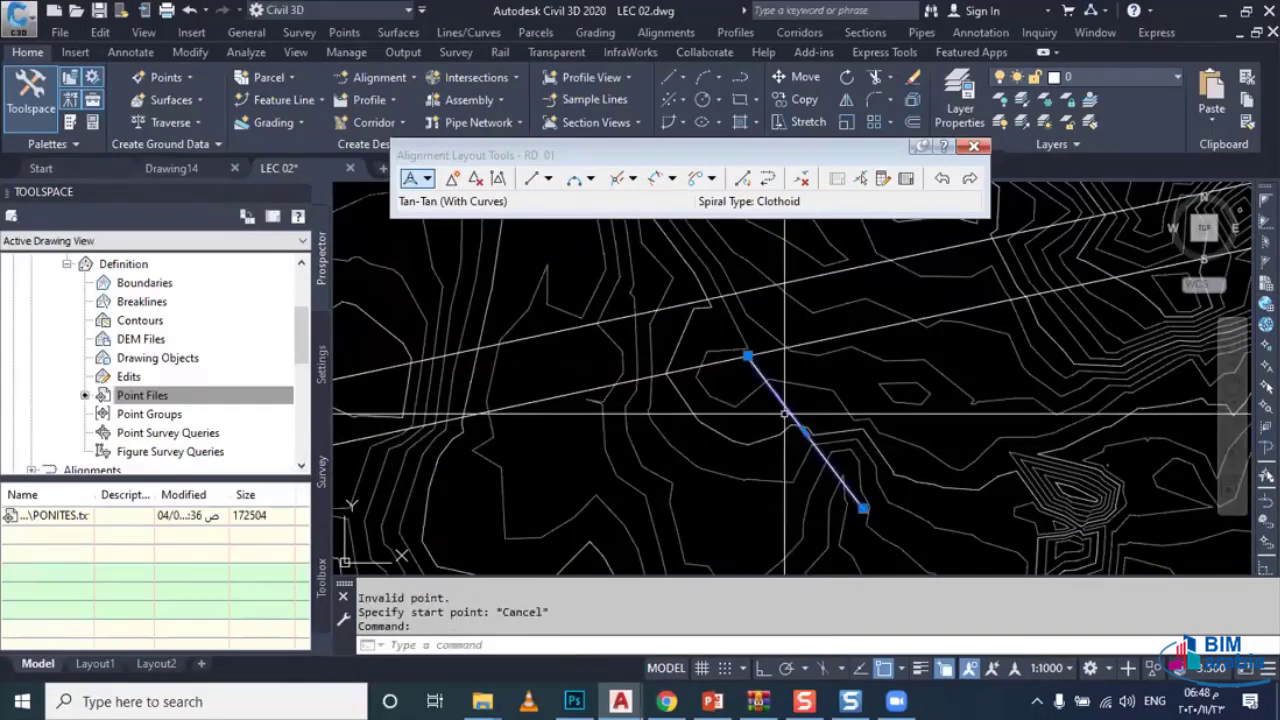
{"action": "key", "text": "Escape"}
Step: Offset the diagonal branch line 10 units to its north-east side
{"action": "type", "text": "o"}
{"action": "key", "text": "Return"}
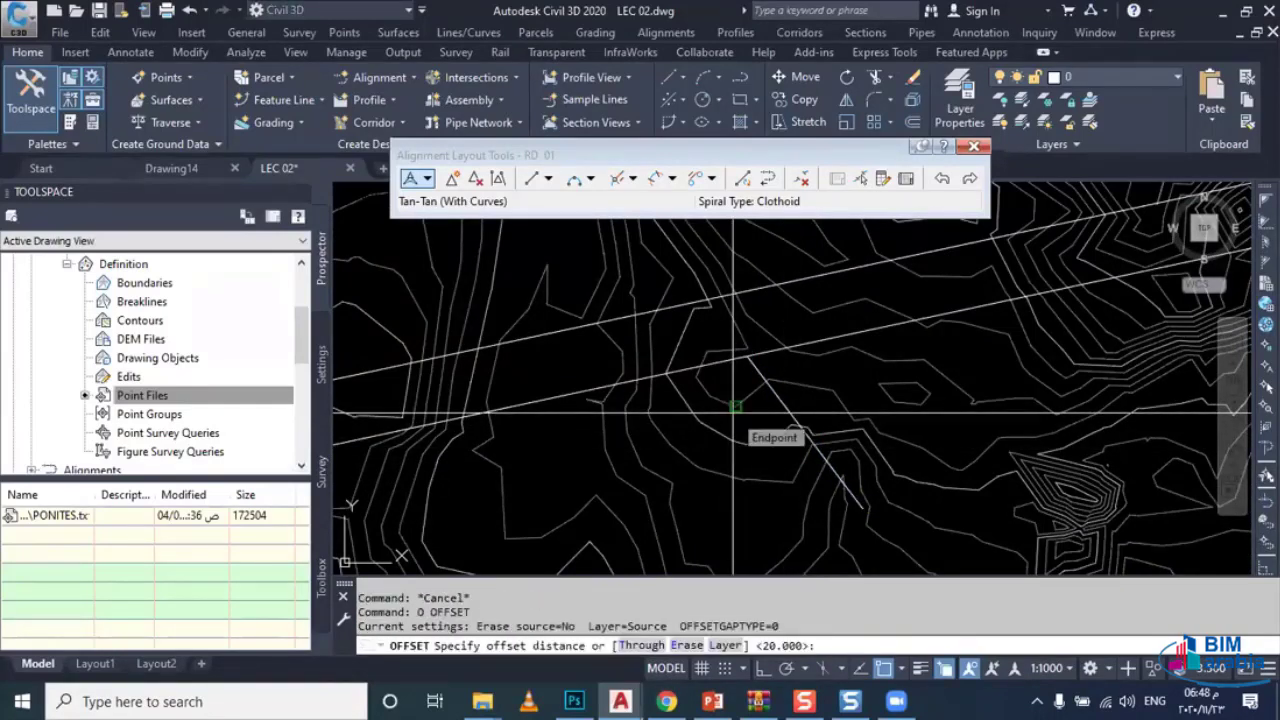
{"action": "type", "text": "10"}
{"action": "key", "text": "Return"}
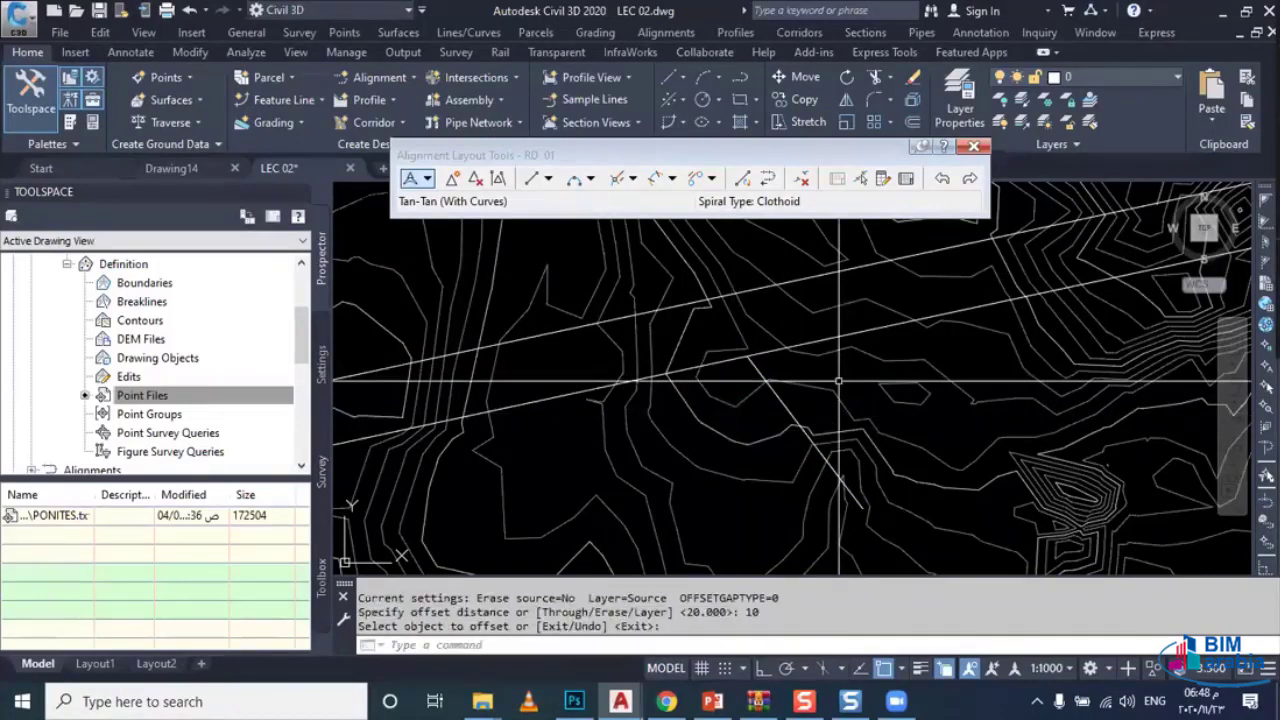
{"action": "key", "text": "Return"}
{"action": "key", "text": "Return"}
{"action": "key", "text": "Return"}
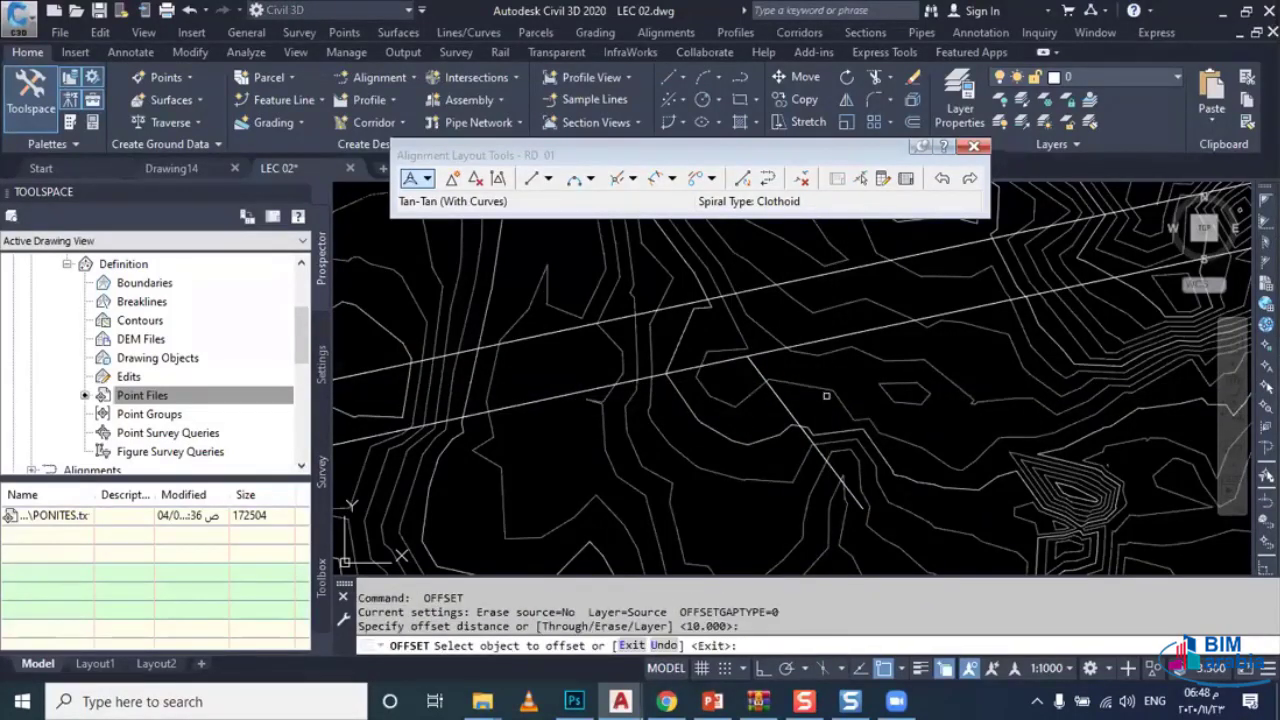
{"action": "left_click", "coordinate": [779, 398]}
{"action": "left_click", "coordinate": [820, 380]}
{"action": "scroll", "coordinate": [716, 385], "scroll_direction": "up", "scroll_amount": 5}
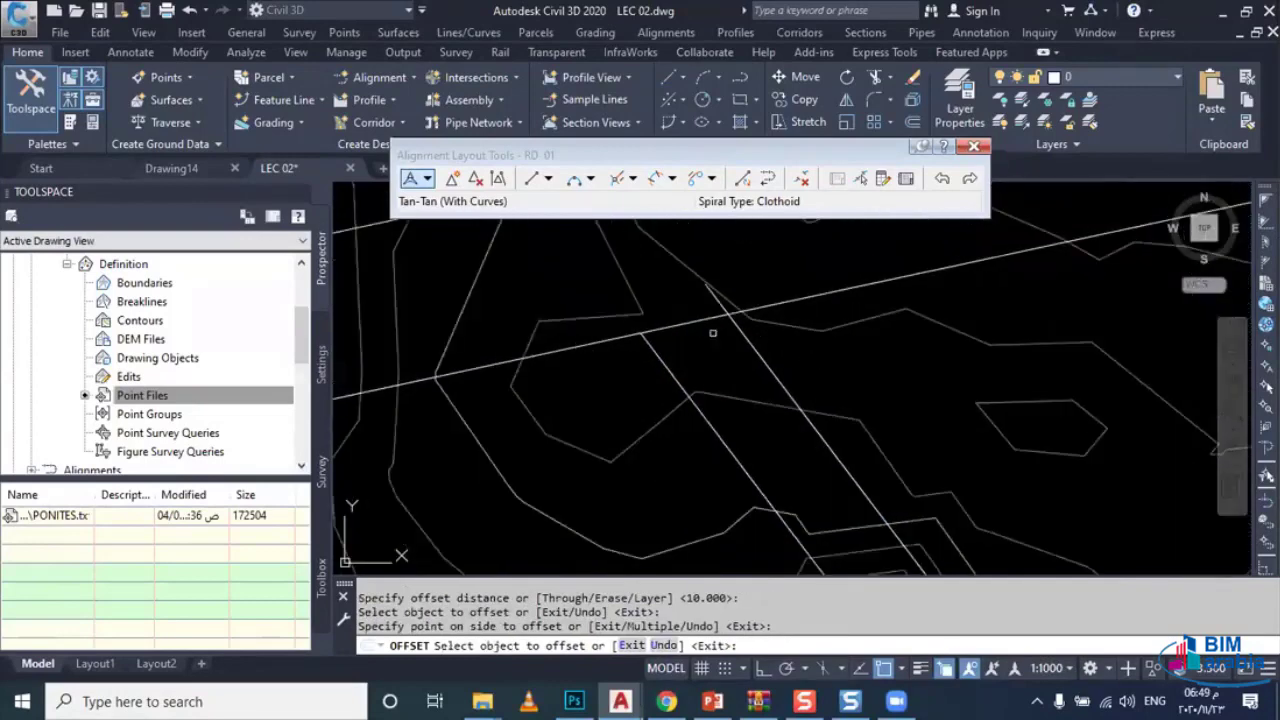
{"action": "key", "text": "Escape"}
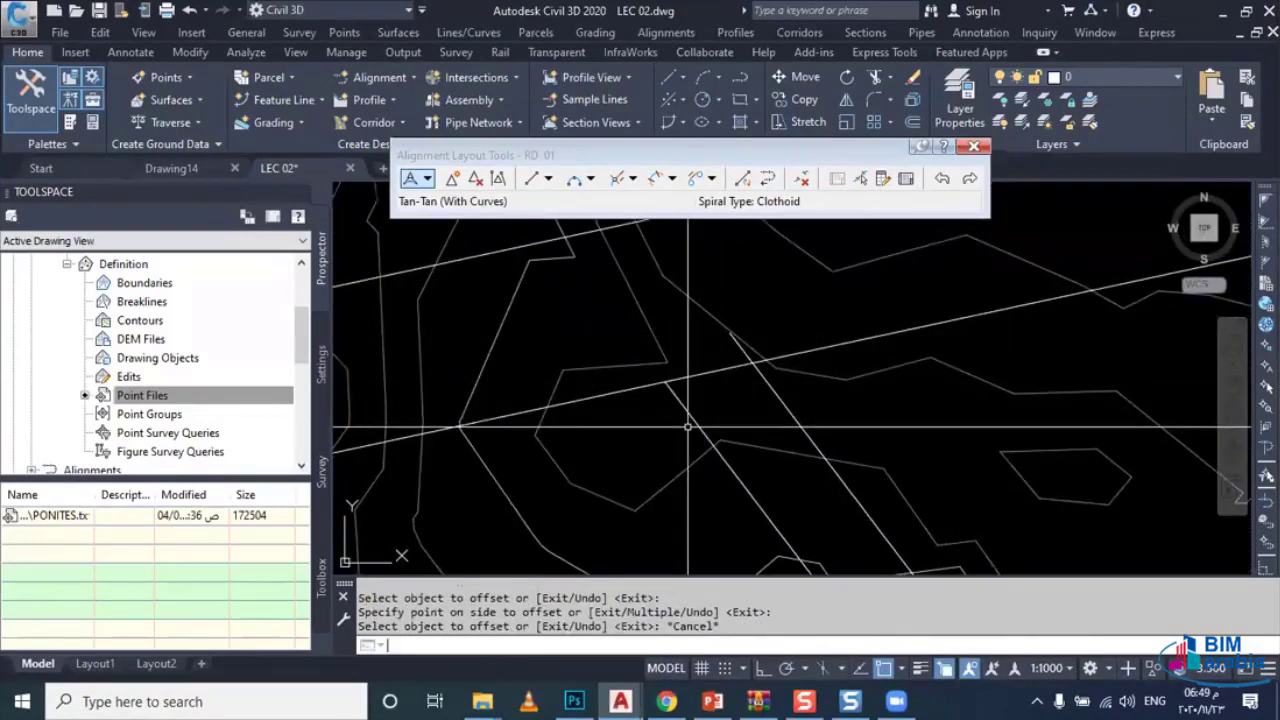
{"action": "type", "text": "tr"}
{"action": "key", "text": "Return"}
{"action": "key", "text": "Return"}
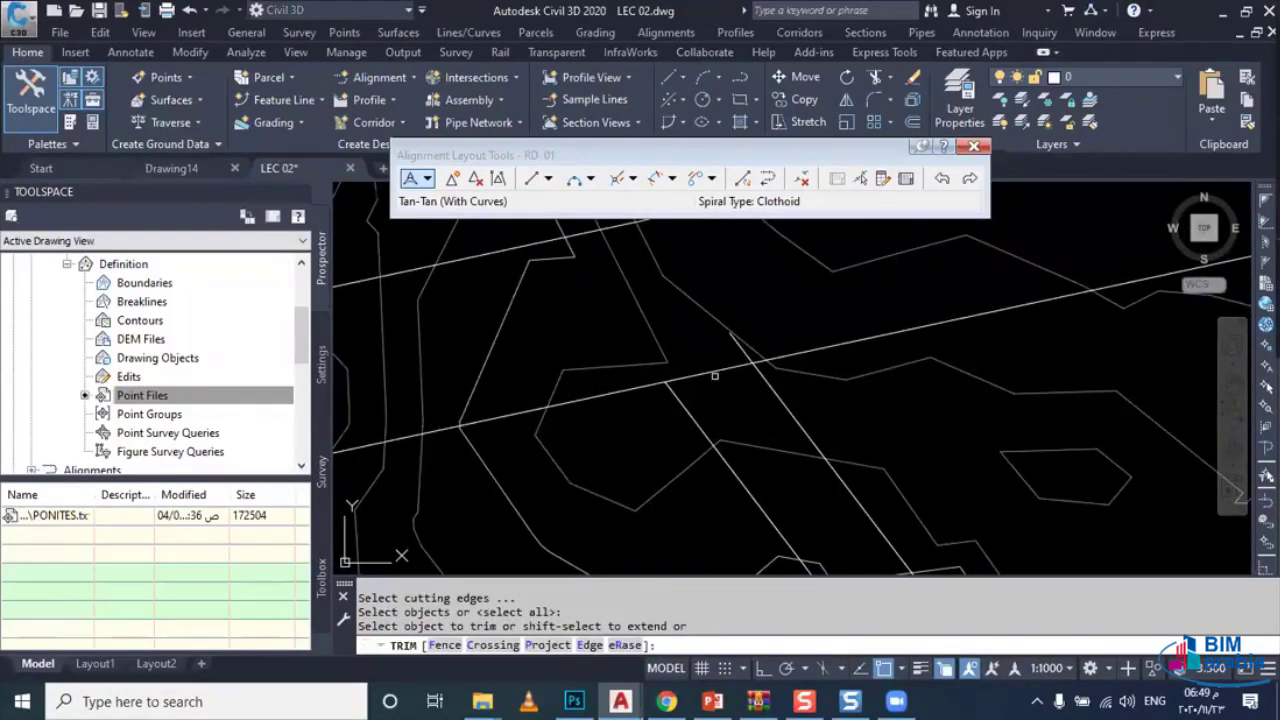
Step: Trim the branch segment past the junction and undo the unwanted 400-radius fillet
{"action": "left_click", "coordinate": [715, 376]}
{"action": "key", "text": "Escape"}
{"action": "type", "text": "f"}
{"action": "key", "text": "Return"}
{"action": "left_click", "coordinate": [645, 388]}
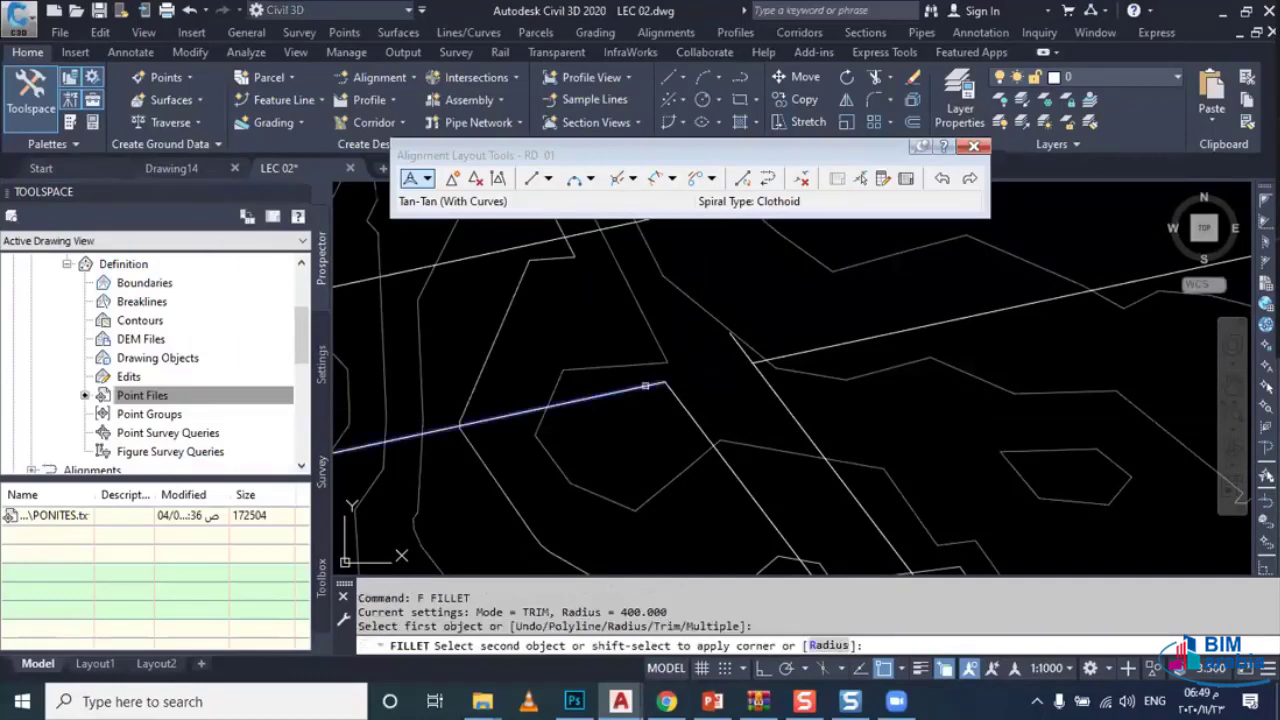
{"action": "left_click", "coordinate": [684, 405]}
{"action": "scroll", "coordinate": [690, 406], "scroll_direction": "down", "scroll_amount": 2}
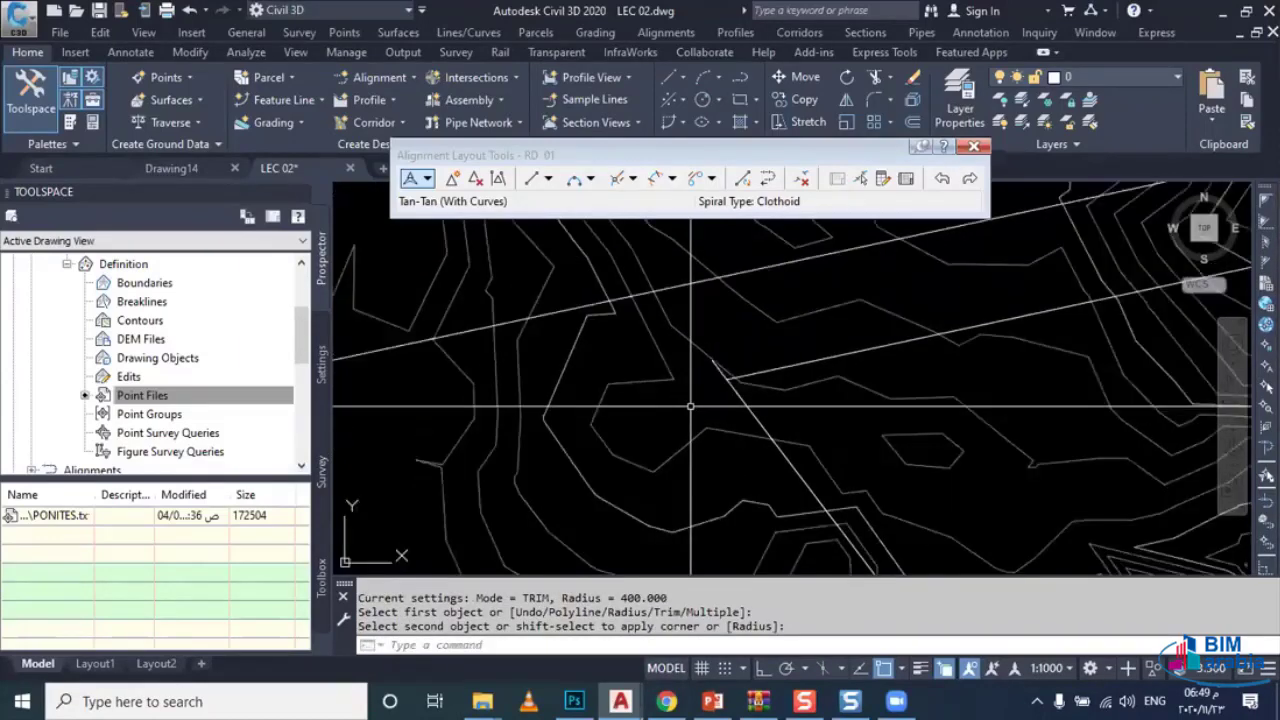
{"action": "key", "text": "Escape"}
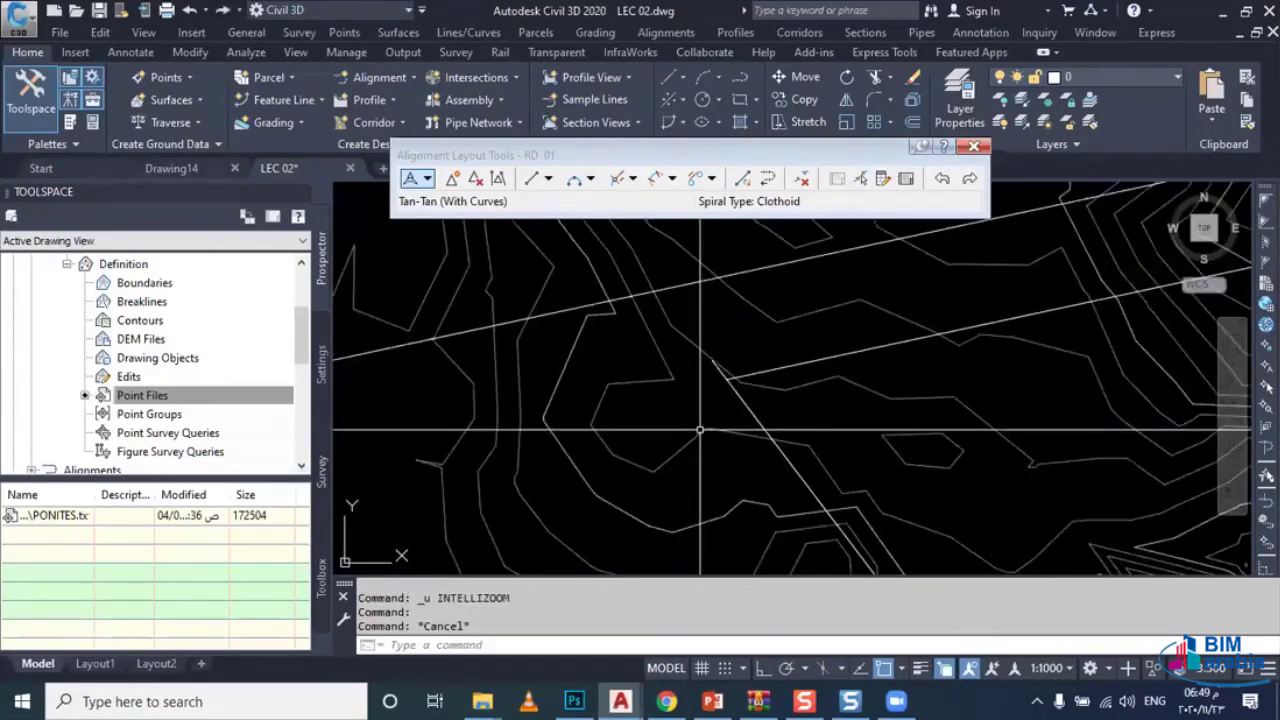
{"action": "key", "text": "ctrl+z"}
Step: Set the fillet radius to 10 and round the lower junction corner
{"action": "type", "text": "F"}
{"action": "key", "text": "Return"}
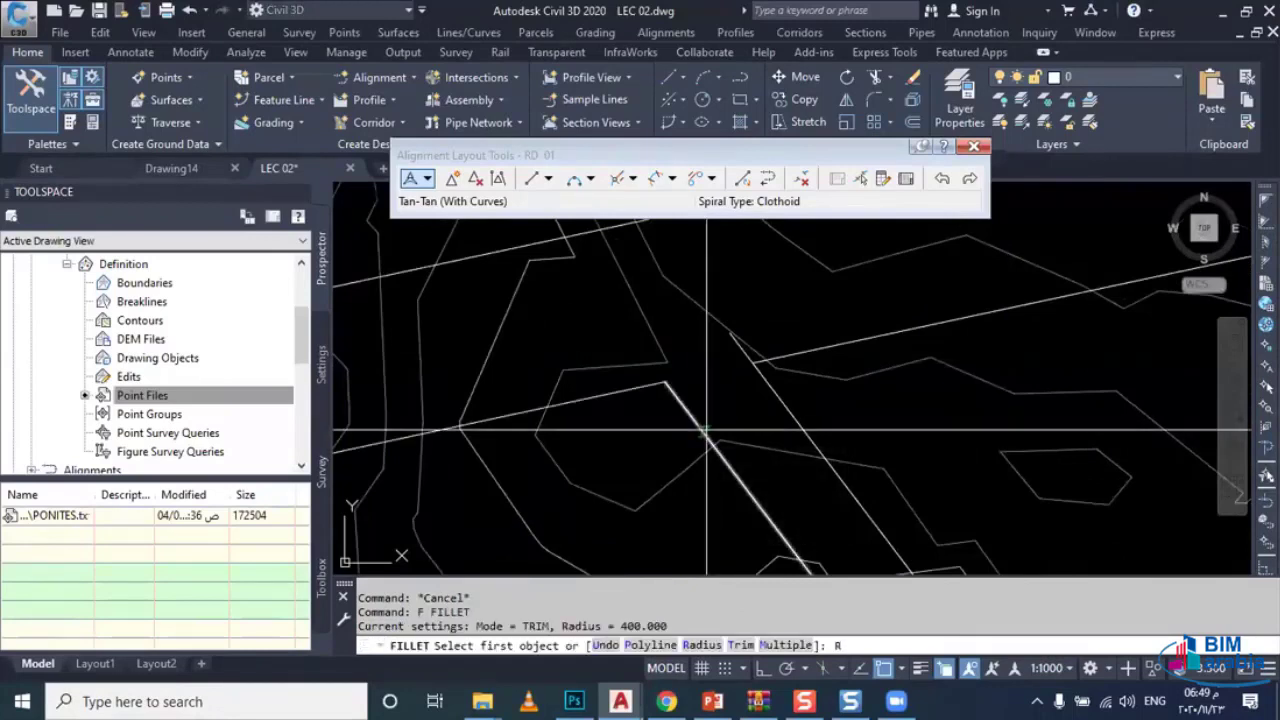
{"action": "type", "text": "R"}
{"action": "key", "text": "Return"}
{"action": "type", "text": "10"}
{"action": "key", "text": "Return"}
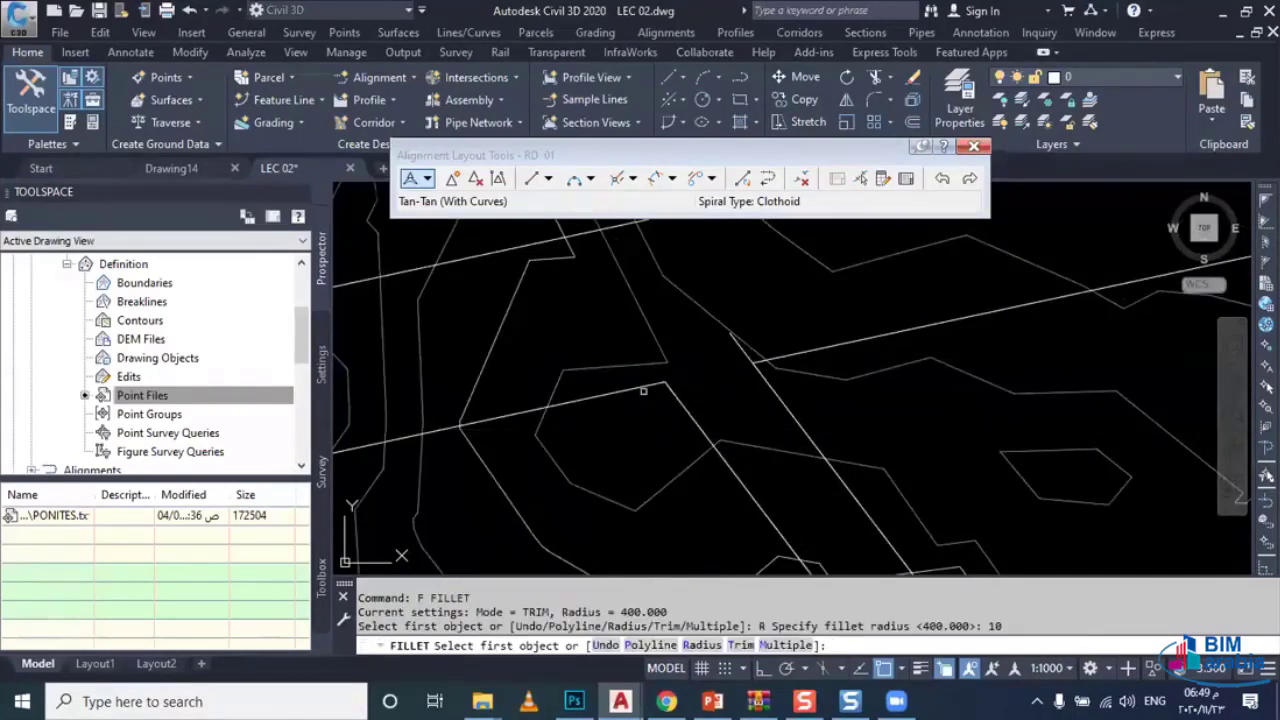
{"action": "left_click", "coordinate": [643, 387]}
{"action": "left_click", "coordinate": [740, 468]}
Step: Round the upper corner between the road line and branch edge with radius 10
{"action": "key", "text": "Return"}
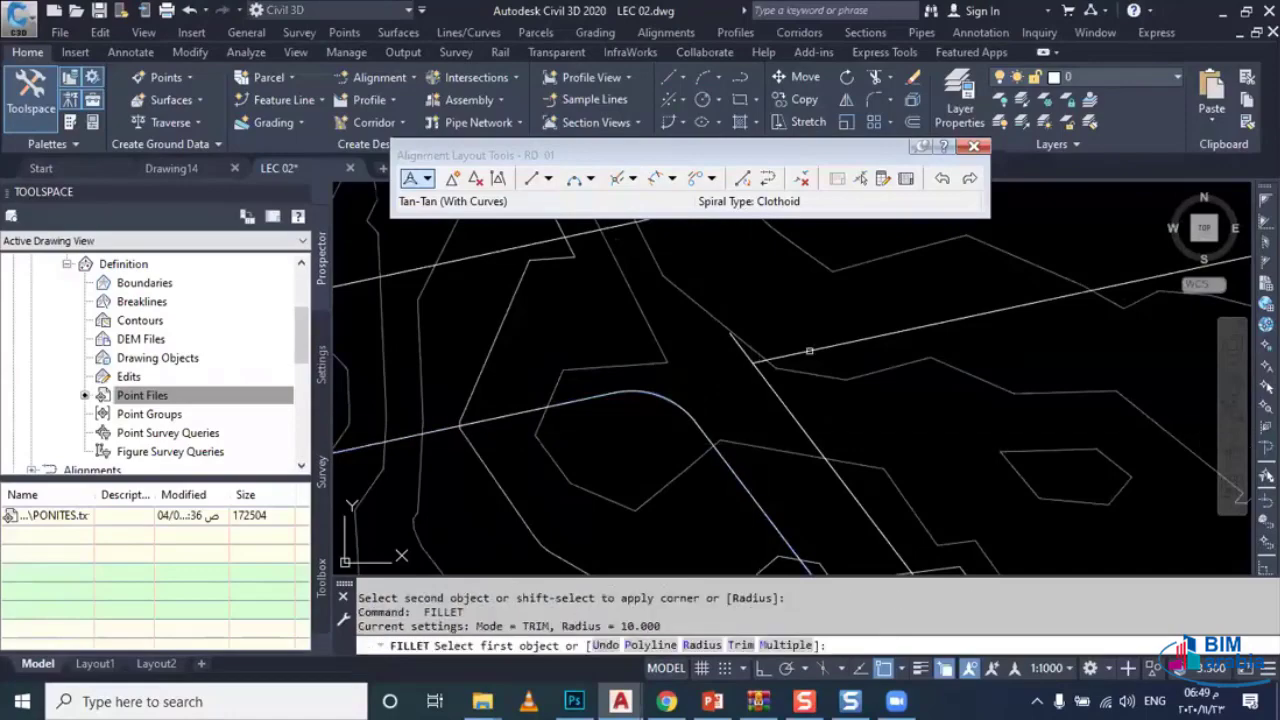
{"action": "left_click", "coordinate": [834, 343]}
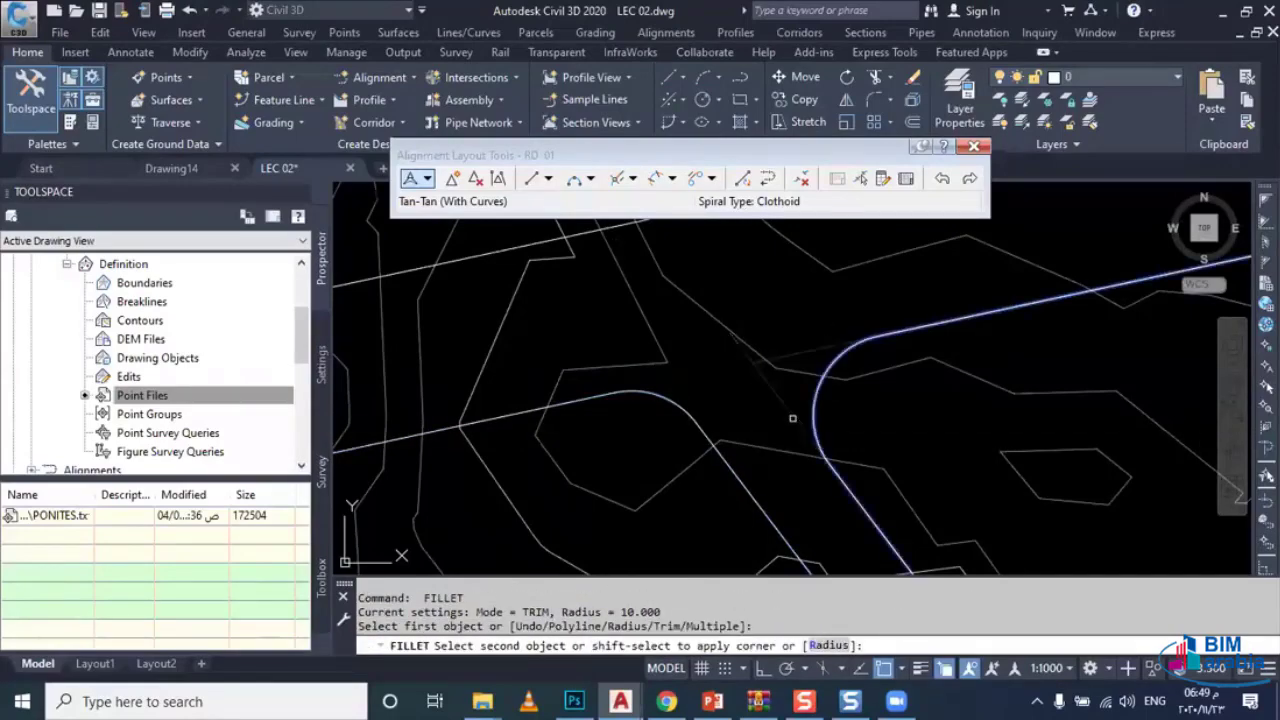
{"action": "left_click", "coordinate": [792, 418]}
{"action": "scroll", "coordinate": [753, 450], "scroll_direction": "down", "scroll_amount": 2}
{"action": "scroll", "coordinate": [753, 450], "scroll_direction": "down", "scroll_amount": 2}
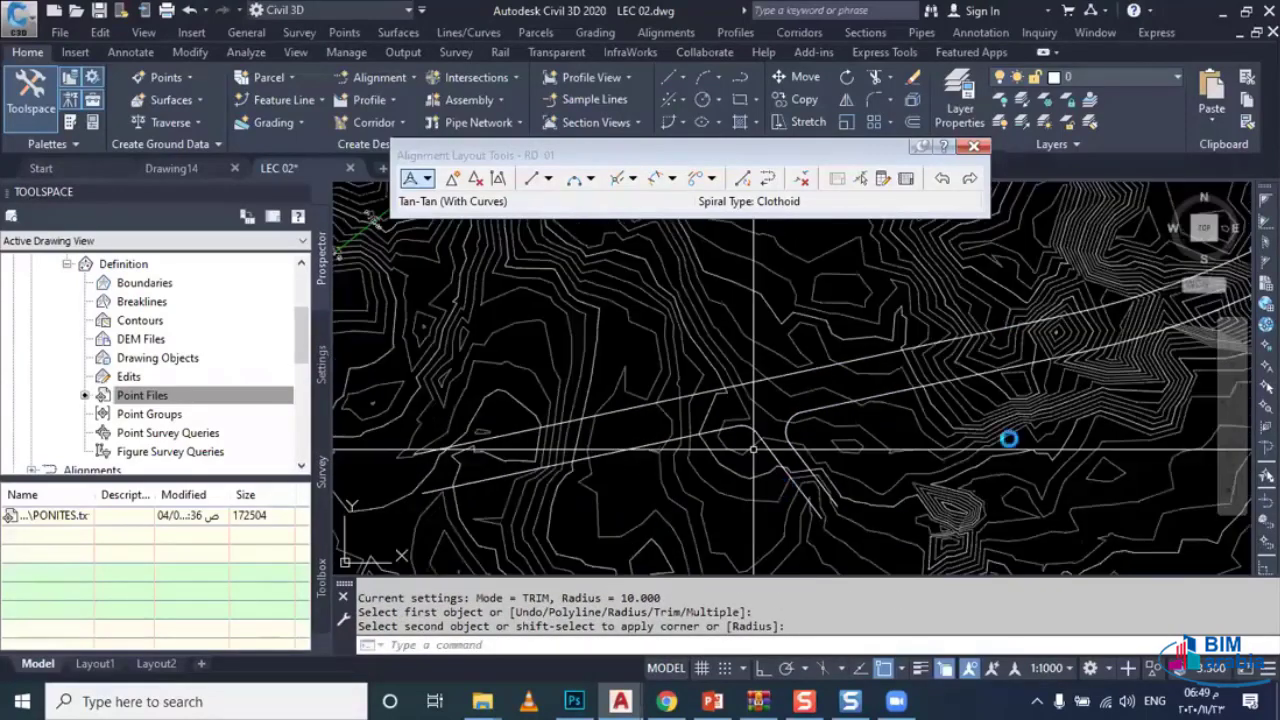
{"action": "scroll", "coordinate": [753, 450], "scroll_direction": "down", "scroll_amount": 2}
{"action": "middle_click_drag", "start_coordinate": [753, 450], "coordinate": [562, 537]}
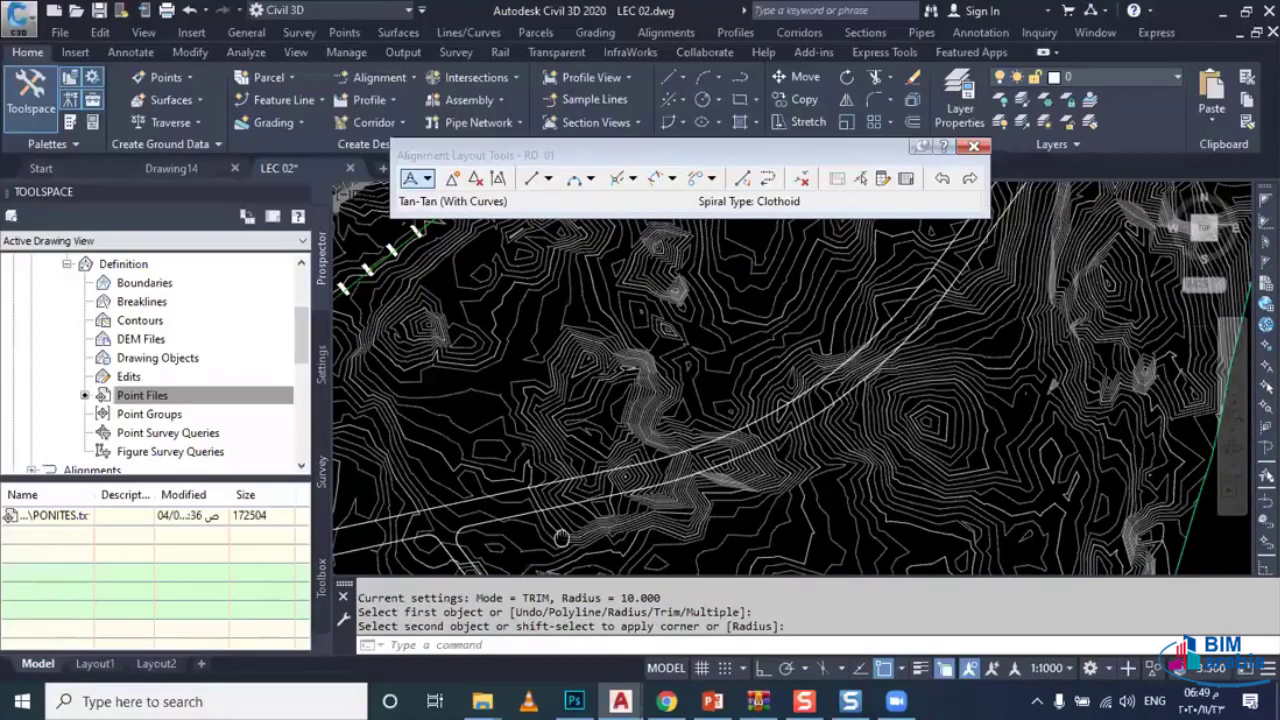
{"action": "key", "text": "Escape"}
{"action": "scroll", "coordinate": [908, 374], "scroll_direction": "up", "scroll_amount": 2}
Step: Start a polyline at the second branch line, then cancel it
{"action": "type", "text": "PL"}
{"action": "key", "text": "Return"}
{"action": "scroll", "coordinate": [908, 374], "scroll_direction": "up", "scroll_amount": 2}
{"action": "scroll", "coordinate": [908, 374], "scroll_direction": "up", "scroll_amount": 2}
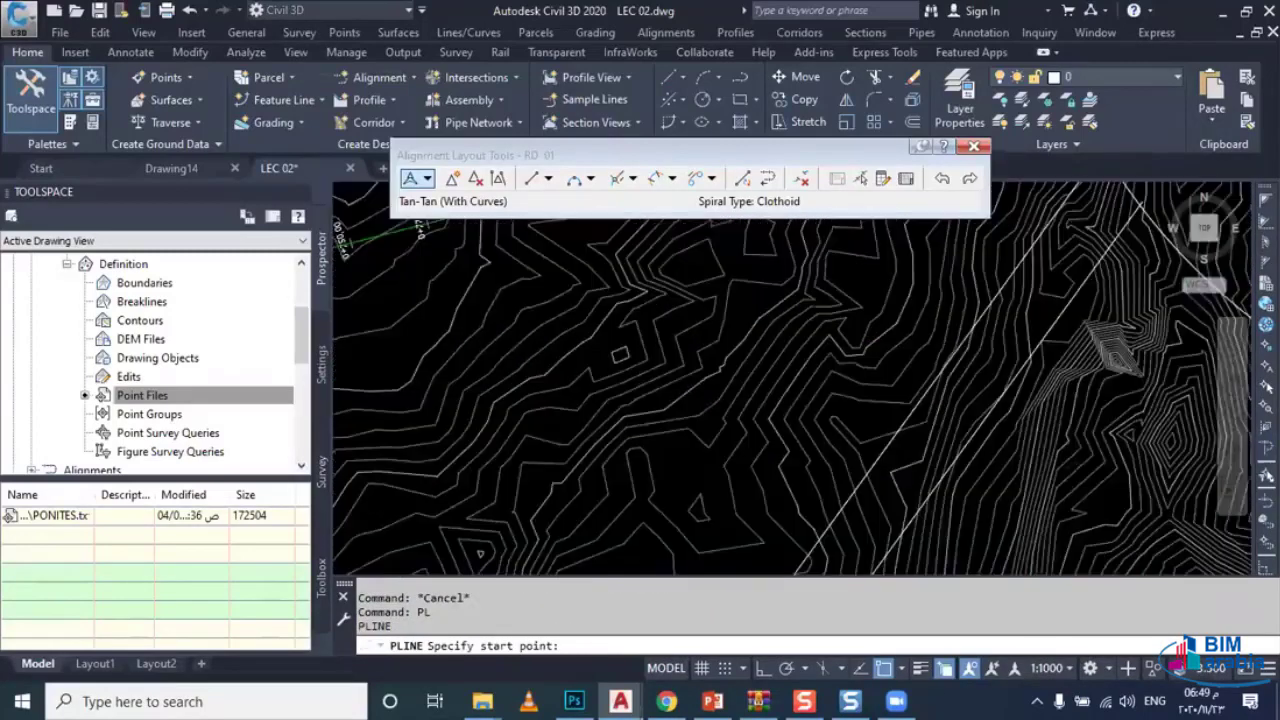
{"action": "scroll", "coordinate": [778, 367], "scroll_direction": "up", "scroll_amount": 2}
{"action": "left_click", "coordinate": [778, 367]}
{"action": "key", "text": "Escape"}
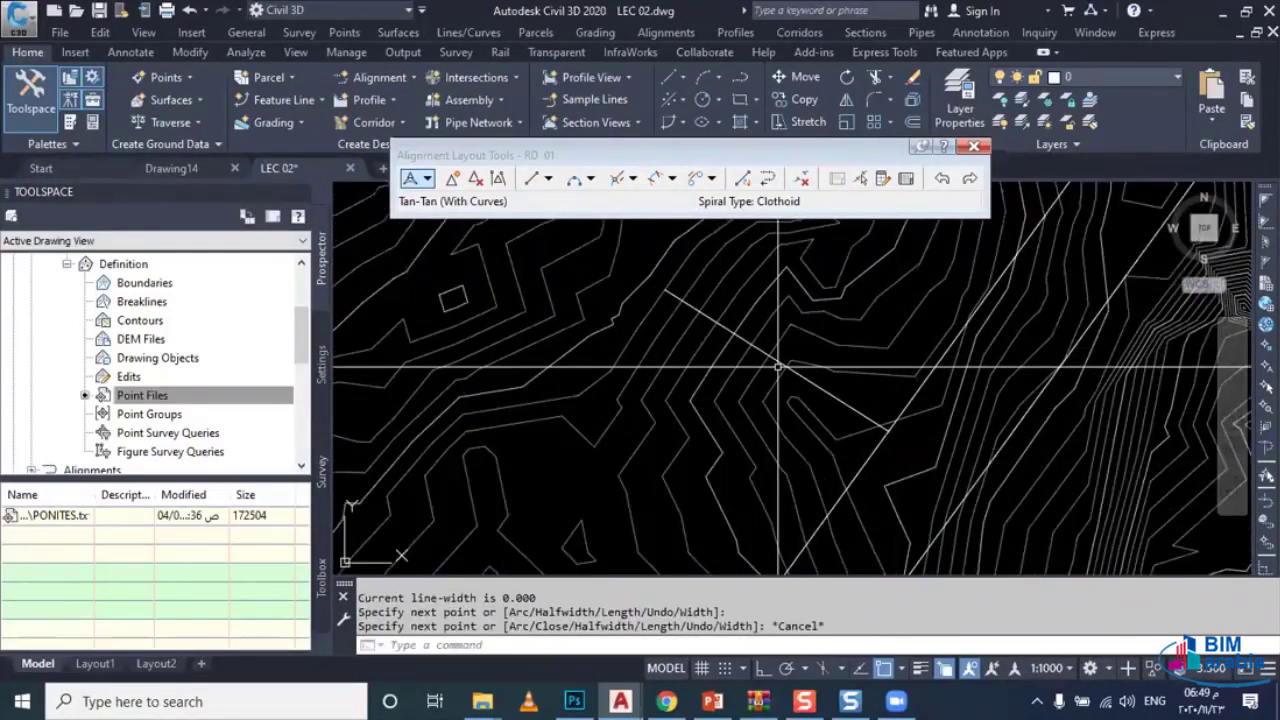
Step: Offset the second branch line 10 units below it and trim the excess
{"action": "left_click", "coordinate": [778, 364]}
{"action": "type", "text": "O"}
{"action": "key", "text": "Return"}
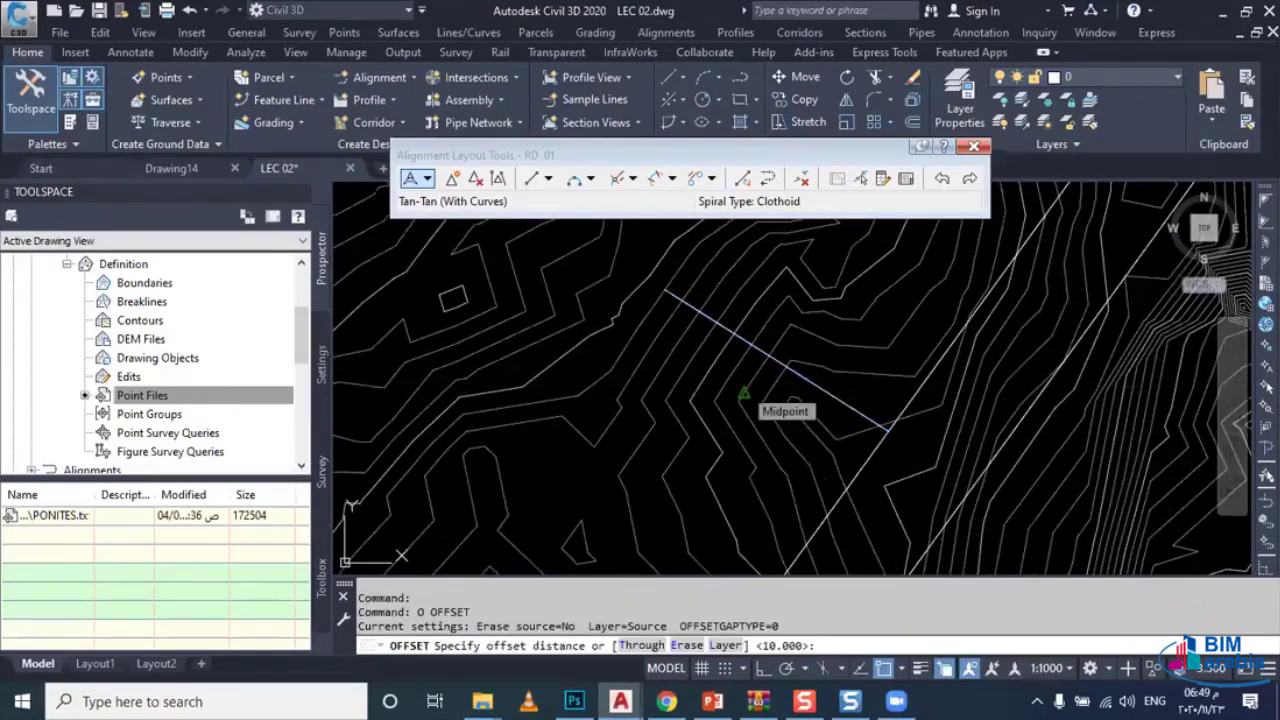
{"action": "type", "text": "10"}
{"action": "key", "text": "Return"}
{"action": "left_click", "coordinate": [747, 423]}
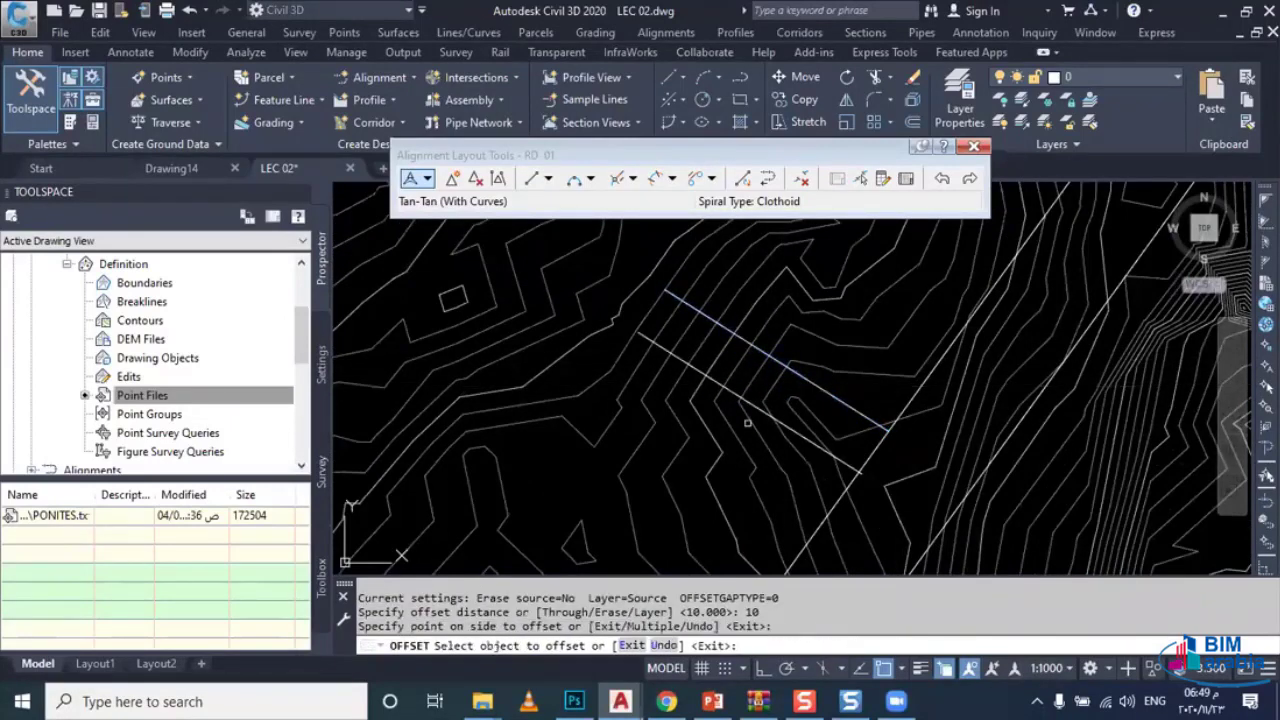
{"action": "key", "text": "Escape"}
{"action": "type", "text": "TR"}
{"action": "key", "text": "Return"}
{"action": "key", "text": "Return"}
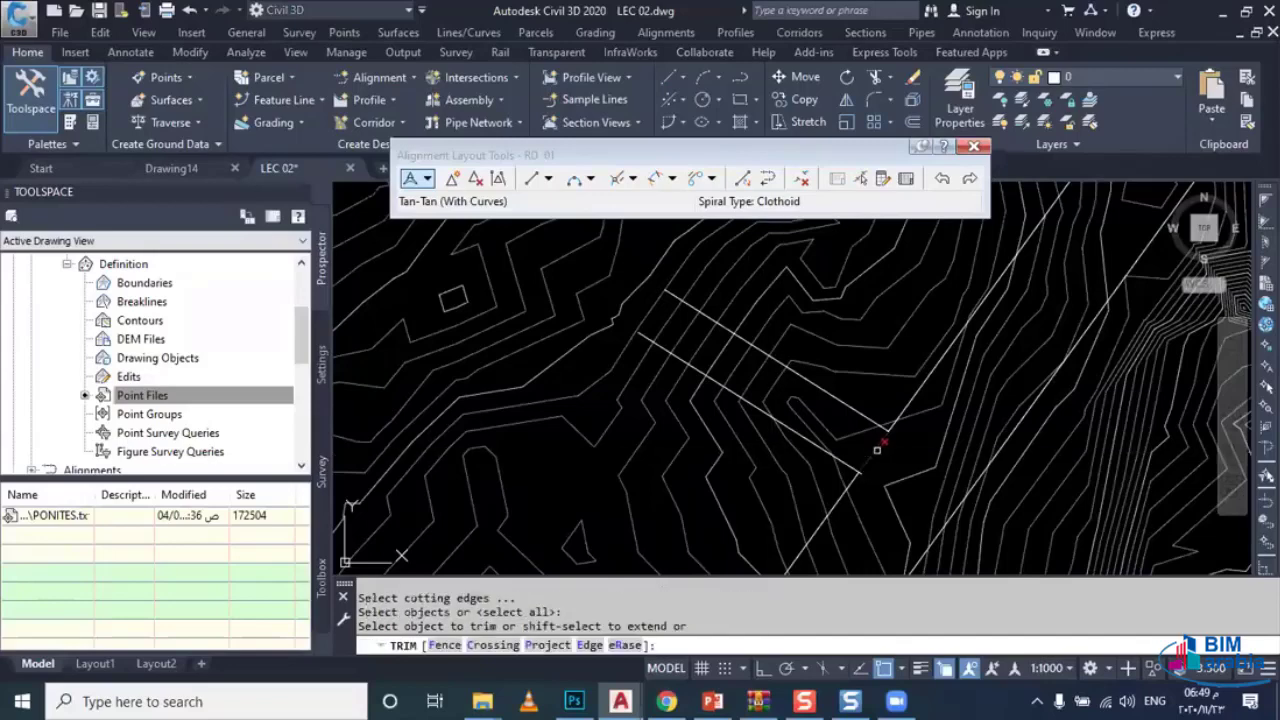
{"action": "key", "text": "Escape"}
Step: Fillet the lower and upper branch edges to the road line
{"action": "type", "text": "F"}
{"action": "key", "text": "Return"}
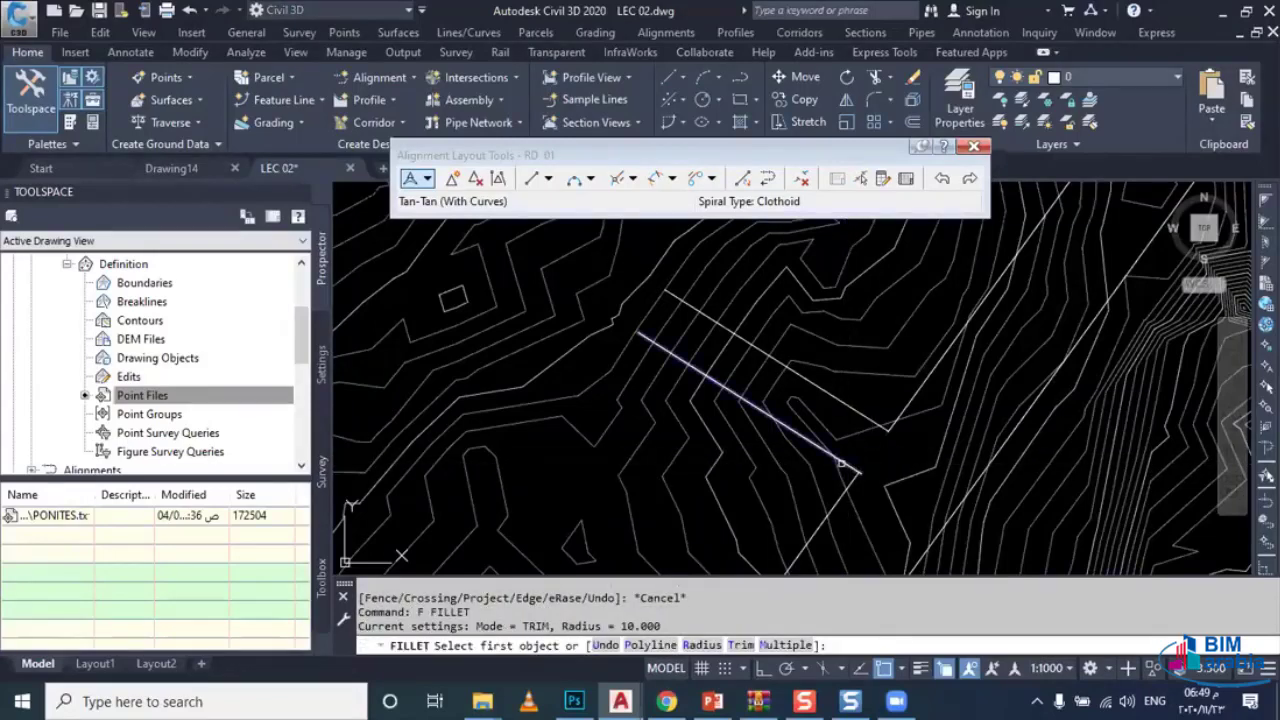
{"action": "left_click", "coordinate": [841, 463]}
{"action": "left_click", "coordinate": [838, 500]}
{"action": "key", "text": "Return"}
{"action": "left_click", "coordinate": [760, 403]}
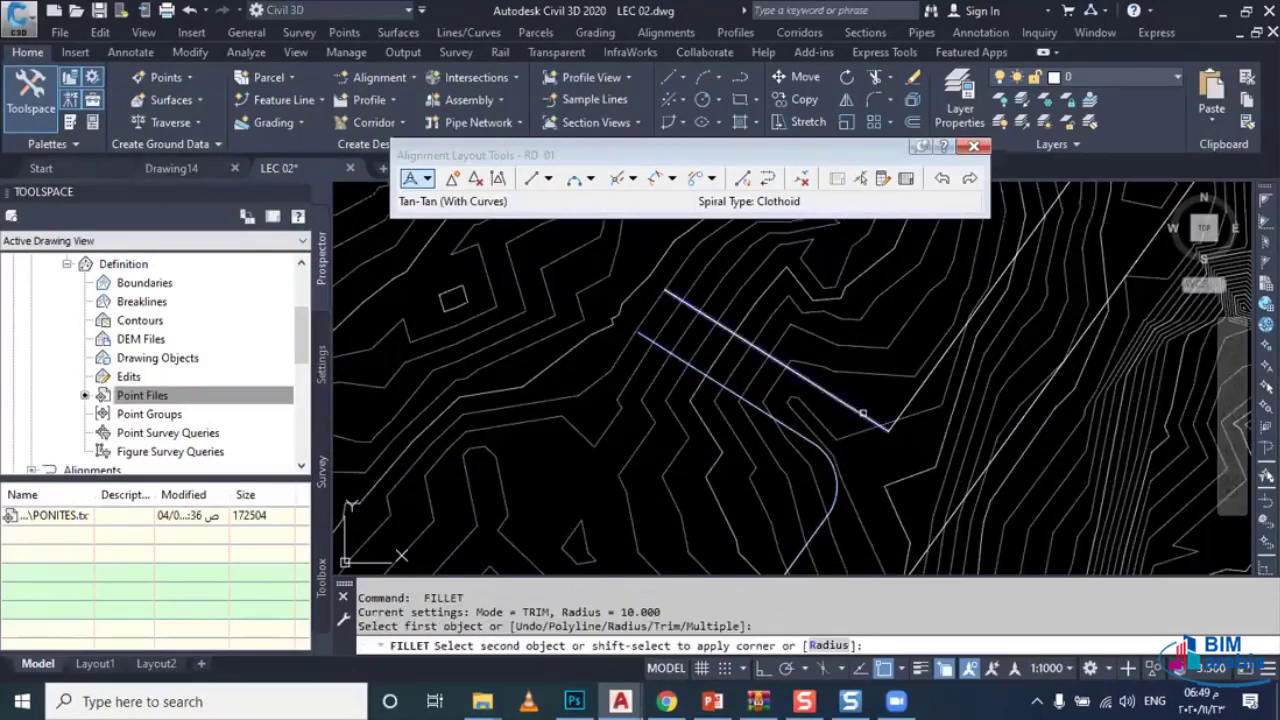
{"action": "left_click", "coordinate": [905, 408]}
{"action": "scroll", "coordinate": [890, 400], "scroll_direction": "down", "scroll_amount": 1}
{"action": "scroll", "coordinate": [880, 405], "scroll_direction": "down", "scroll_amount": 2}
{"action": "scroll", "coordinate": [871, 408], "scroll_direction": "down", "scroll_amount": 2}
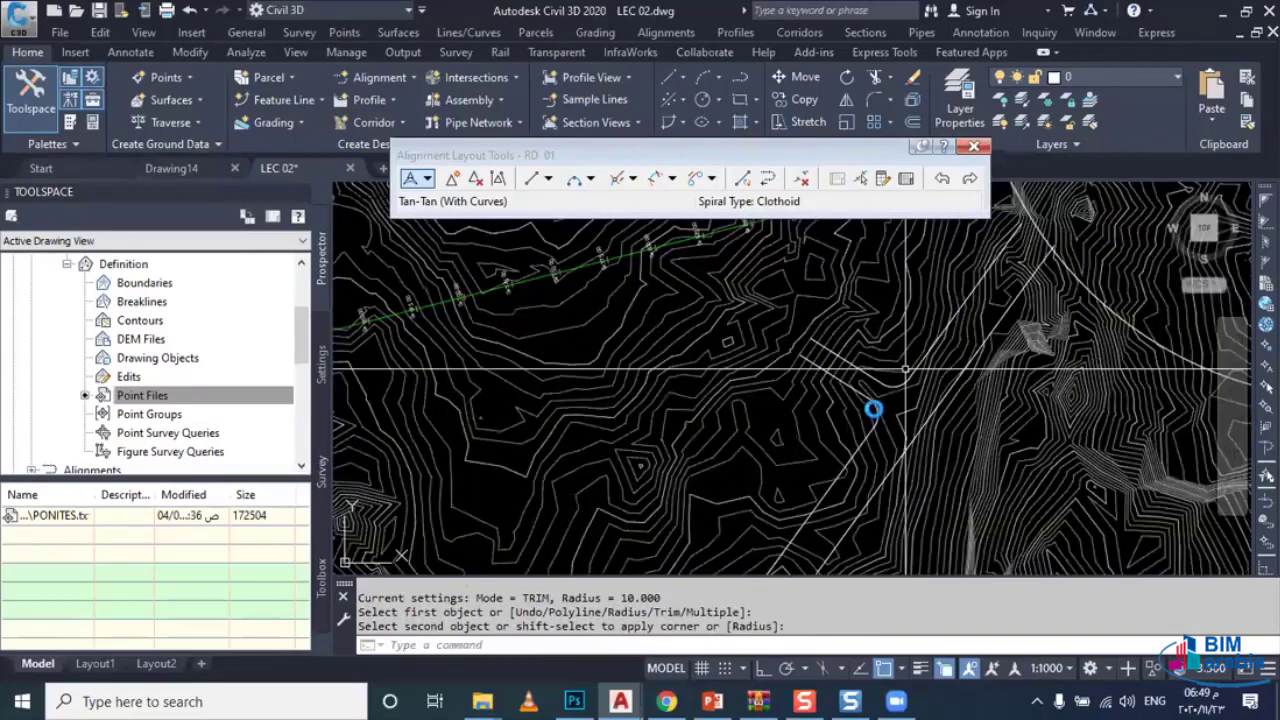
{"action": "scroll", "coordinate": [903, 370], "scroll_direction": "down", "scroll_amount": 2}
Step: Select the NGL contour surface and bring up its right-click menu
{"action": "scroll", "coordinate": [903, 370], "scroll_direction": "down", "scroll_amount": 2}
{"action": "scroll", "coordinate": [895, 355], "scroll_direction": "down", "scroll_amount": 1}
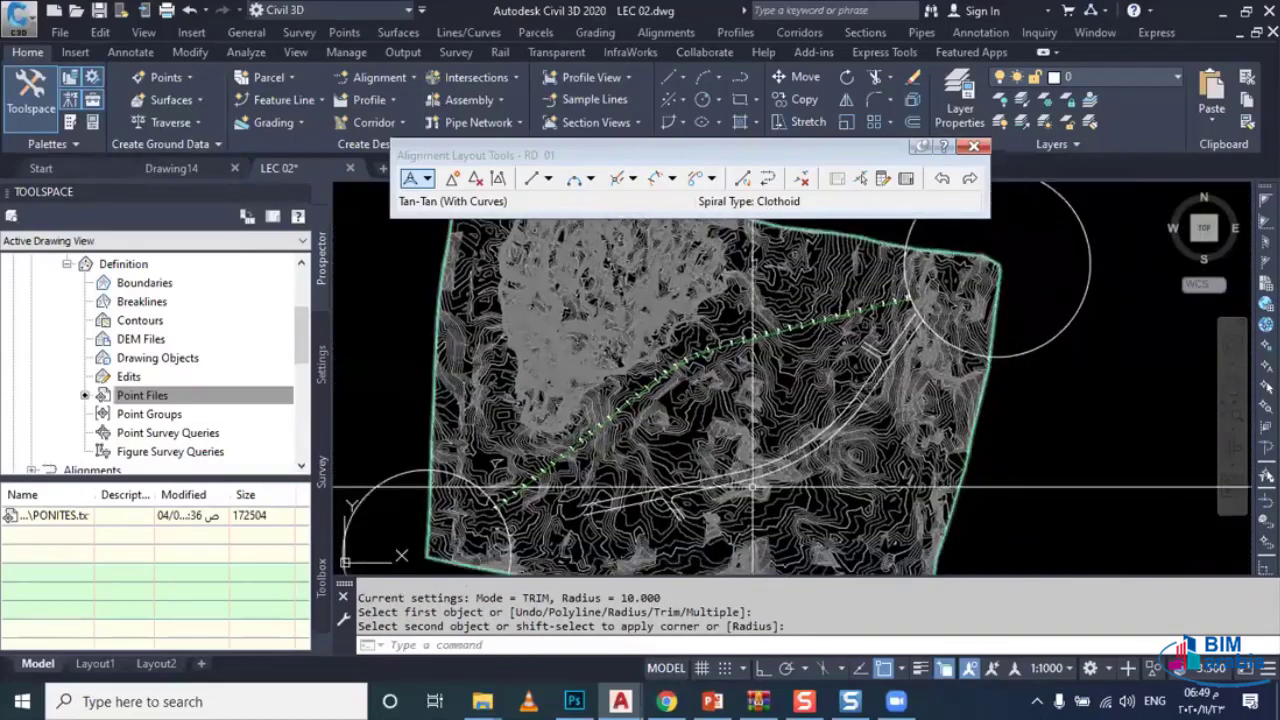
{"action": "scroll", "coordinate": [880, 330], "scroll_direction": "up", "scroll_amount": 1}
{"action": "scroll", "coordinate": [878, 325], "scroll_direction": "up", "scroll_amount": 2}
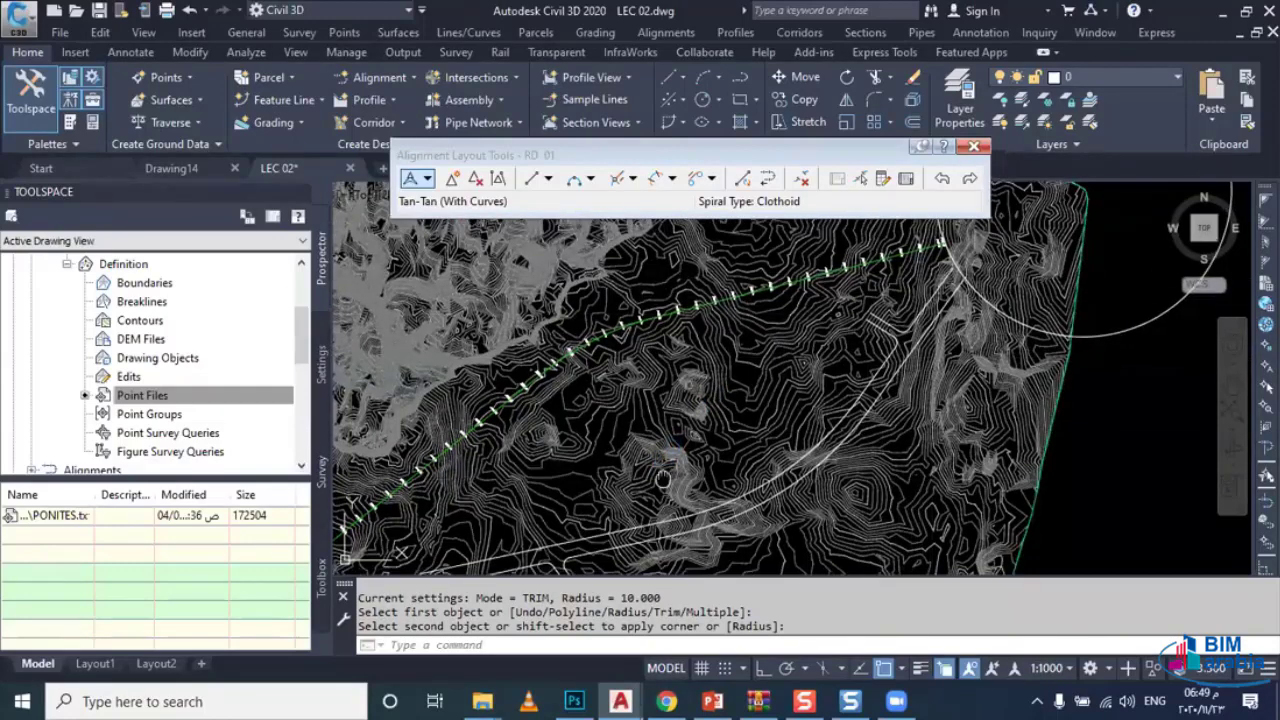
{"action": "mouse_move", "coordinate": [700, 414]}
{"action": "middle_mouse_down"}
{"action": "mouse_move", "coordinate": [668, 457]}
{"action": "mouse_move", "coordinate": [688, 415]}
{"action": "middle_mouse_up"}
{"action": "scroll", "coordinate": [610, 427], "scroll_direction": "up", "scroll_amount": 3}
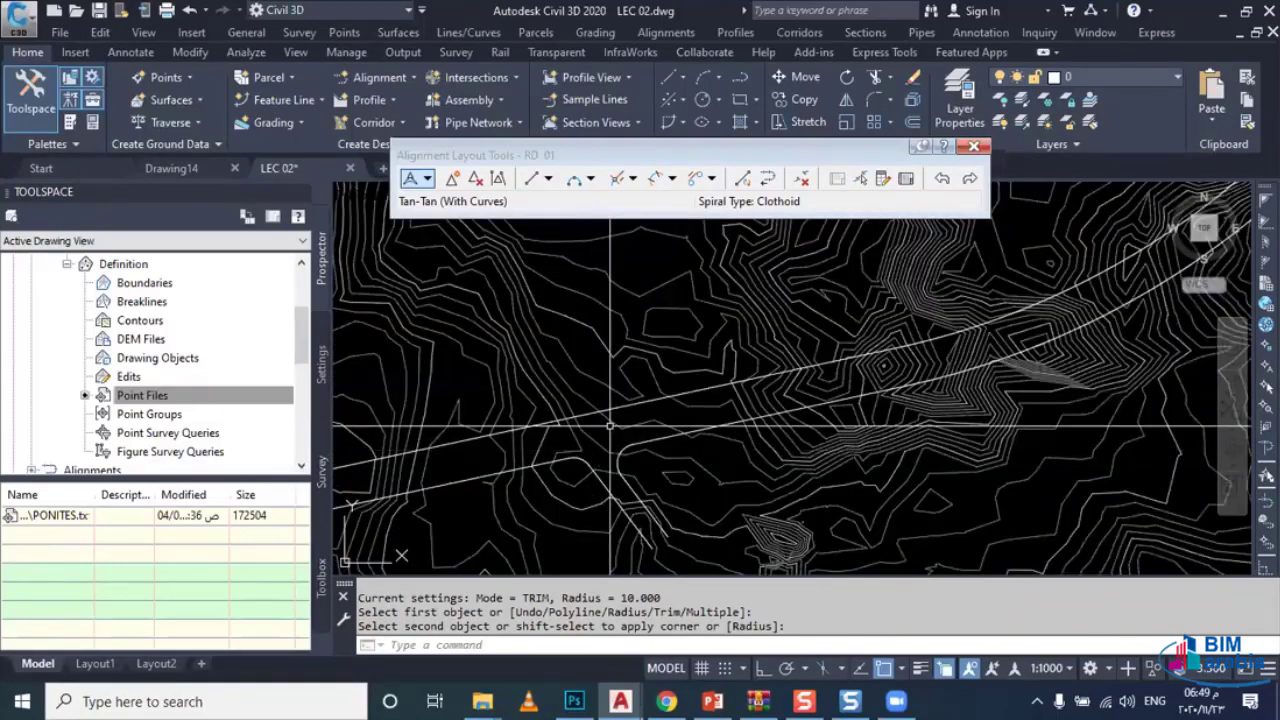
{"action": "scroll", "coordinate": [610, 427], "scroll_direction": "down", "scroll_amount": 3}
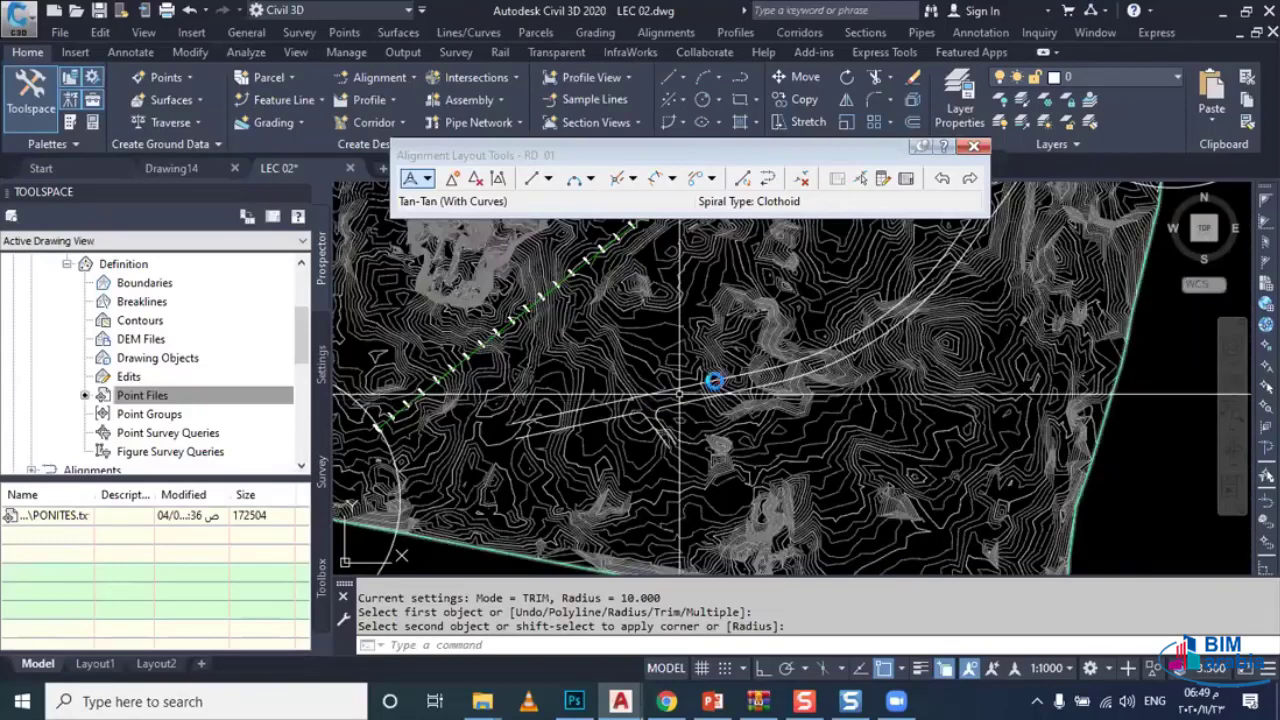
{"action": "scroll", "coordinate": [710, 376], "scroll_direction": "up", "scroll_amount": 2}
{"action": "scroll", "coordinate": [716, 383], "scroll_direction": "up", "scroll_amount": 2}
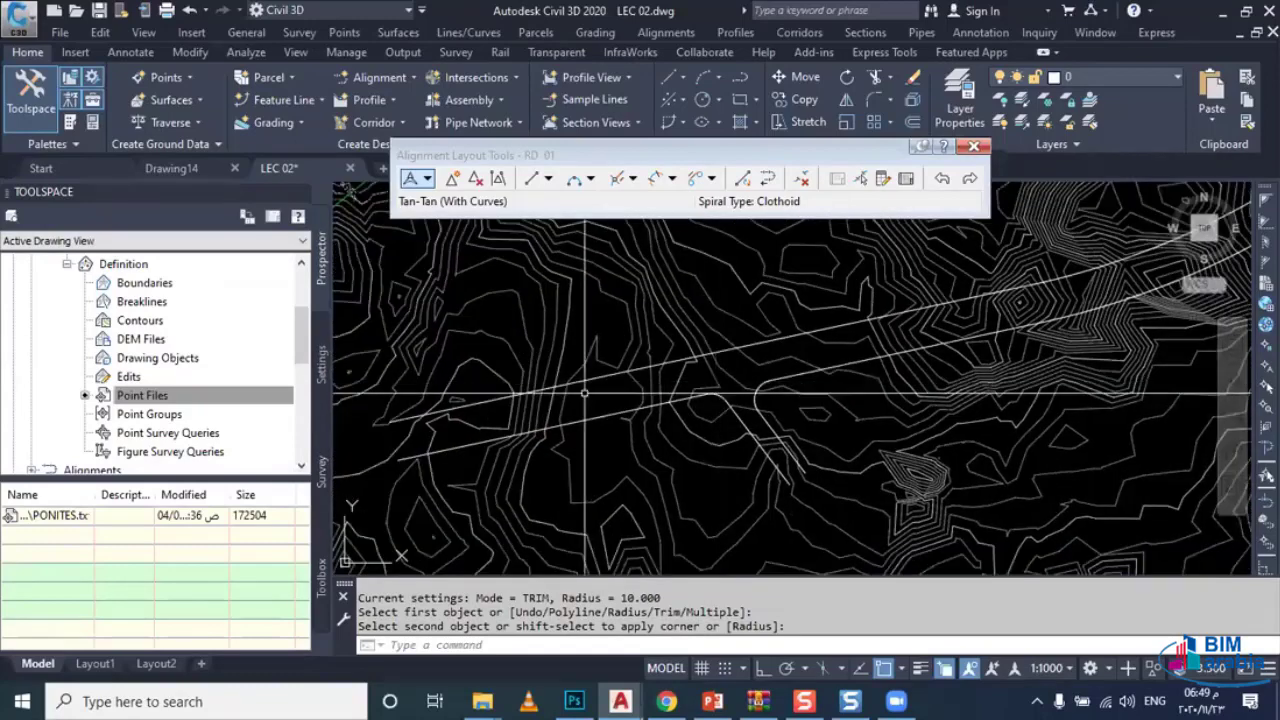
{"action": "scroll", "coordinate": [778, 425], "scroll_direction": "up", "scroll_amount": 2}
{"action": "scroll", "coordinate": [670, 458], "scroll_direction": "down", "scroll_amount": 1}
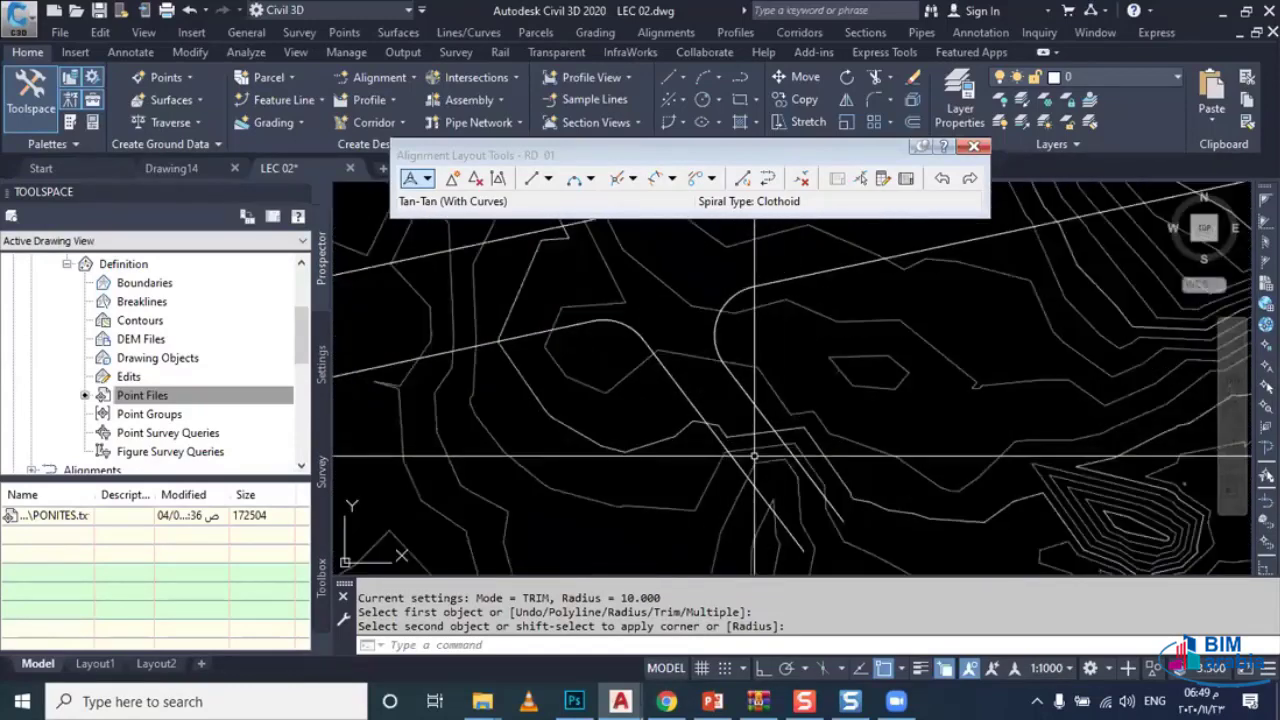
{"action": "scroll", "coordinate": [670, 458], "scroll_direction": "down", "scroll_amount": 1}
{"action": "scroll", "coordinate": [670, 458], "scroll_direction": "down", "scroll_amount": 1}
{"action": "scroll", "coordinate": [670, 458], "scroll_direction": "down", "scroll_amount": 1}
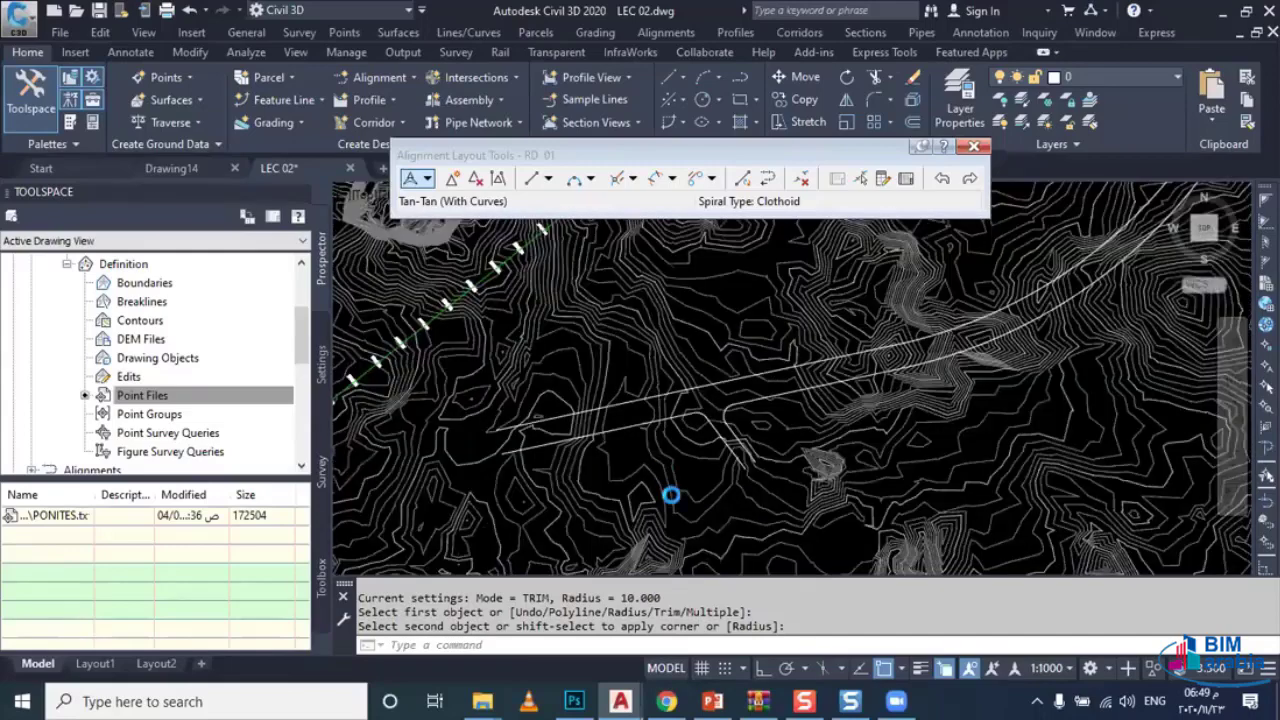
{"action": "key", "text": "Escape"}
{"action": "scroll", "coordinate": [727, 425], "scroll_direction": "down", "scroll_amount": 2}
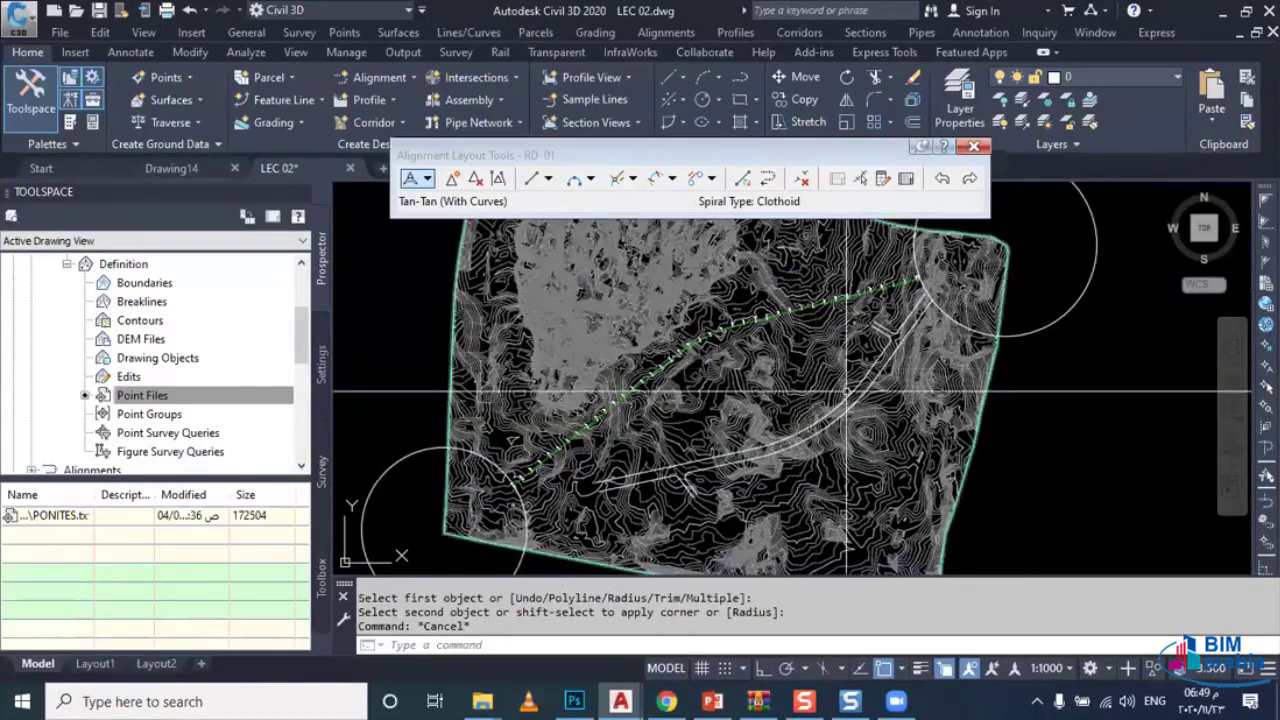
{"action": "scroll", "coordinate": [821, 367], "scroll_direction": "up", "scroll_amount": 2}
{"action": "key", "text": "Escape"}
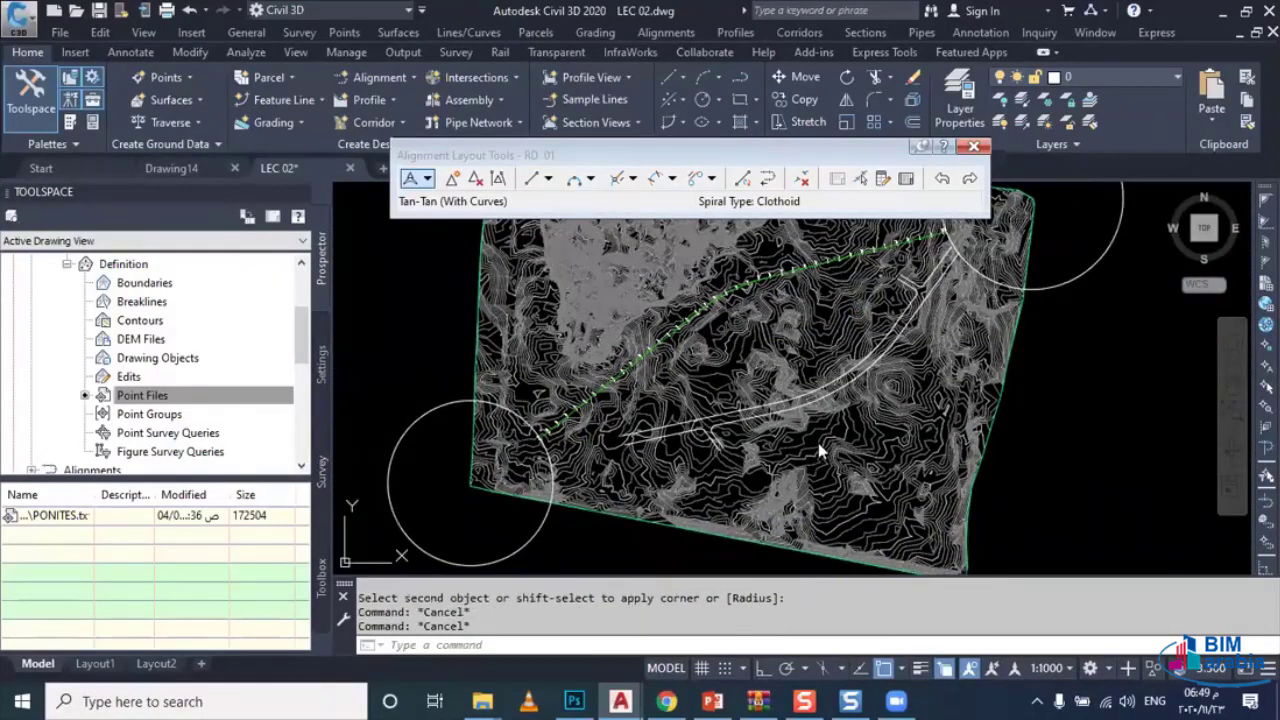
{"action": "left_click", "coordinate": [821, 367]}
{"action": "right_click", "coordinate": [766, 192]}
Step: Change the NGL surface style to _No Display in Surface Properties and confirm
{"action": "left_click", "coordinate": [850, 405]}
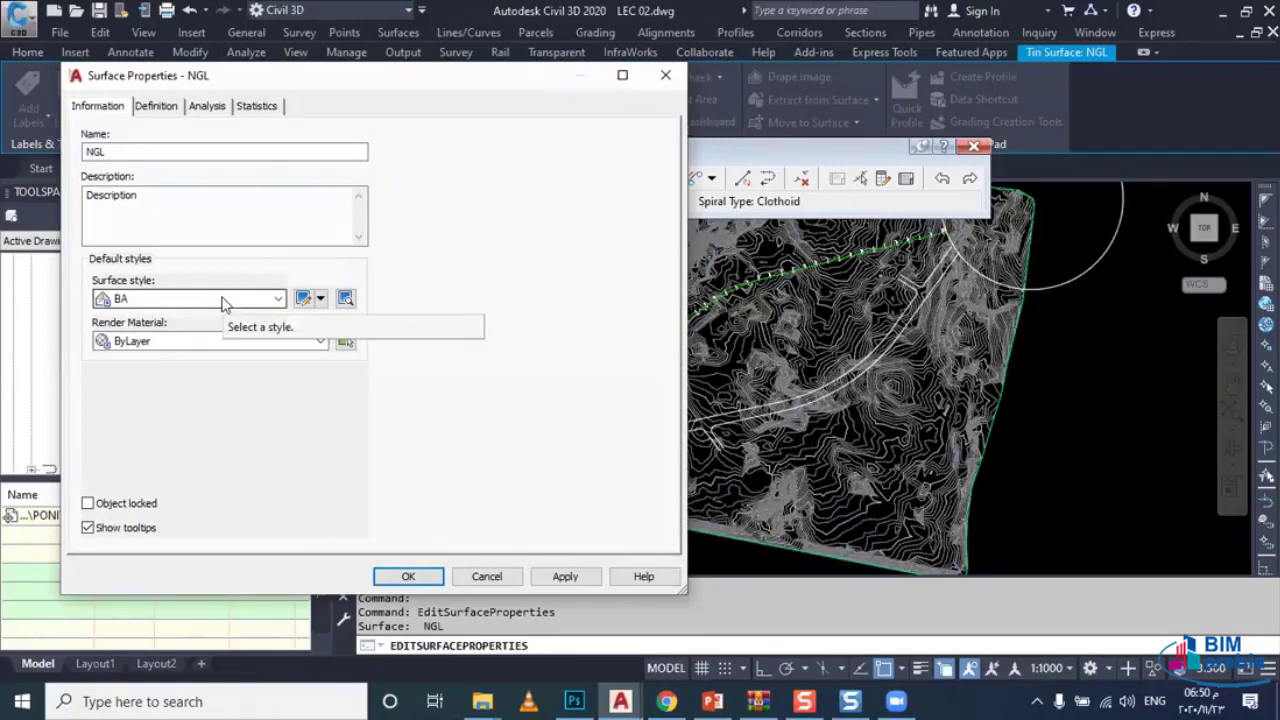
{"action": "left_click", "coordinate": [224, 300]}
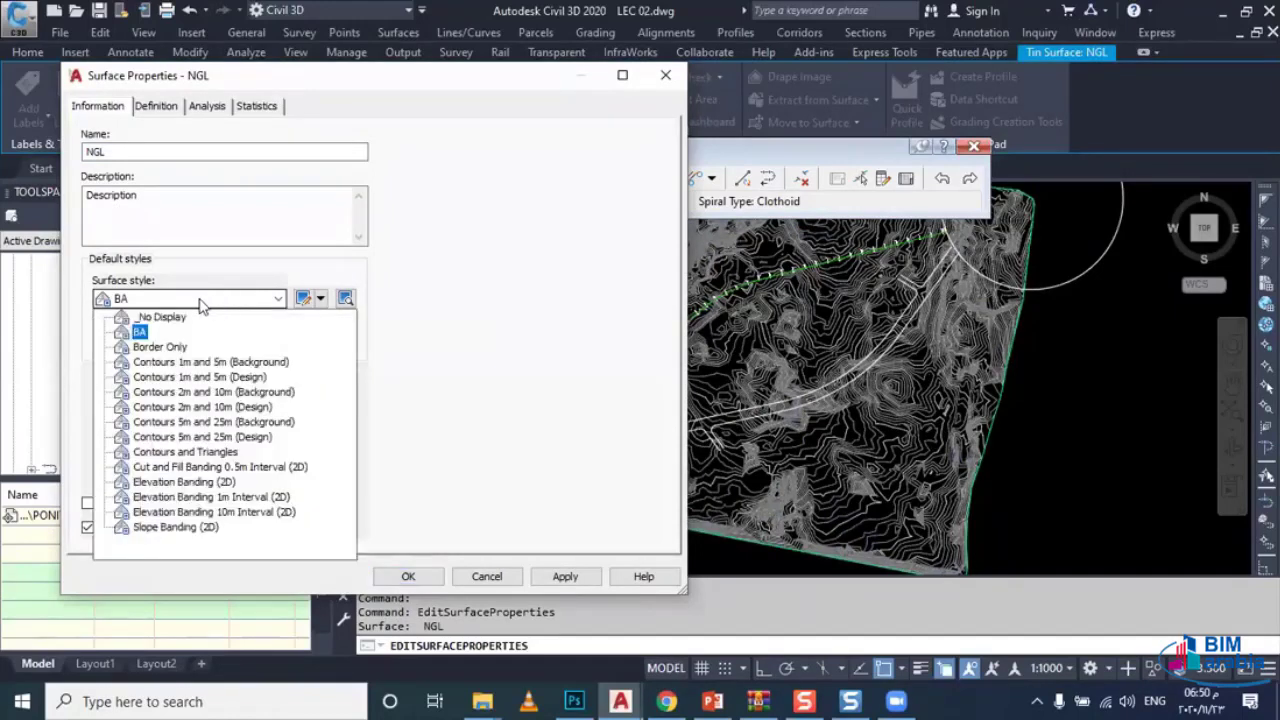
{"action": "left_click", "coordinate": [163, 322]}
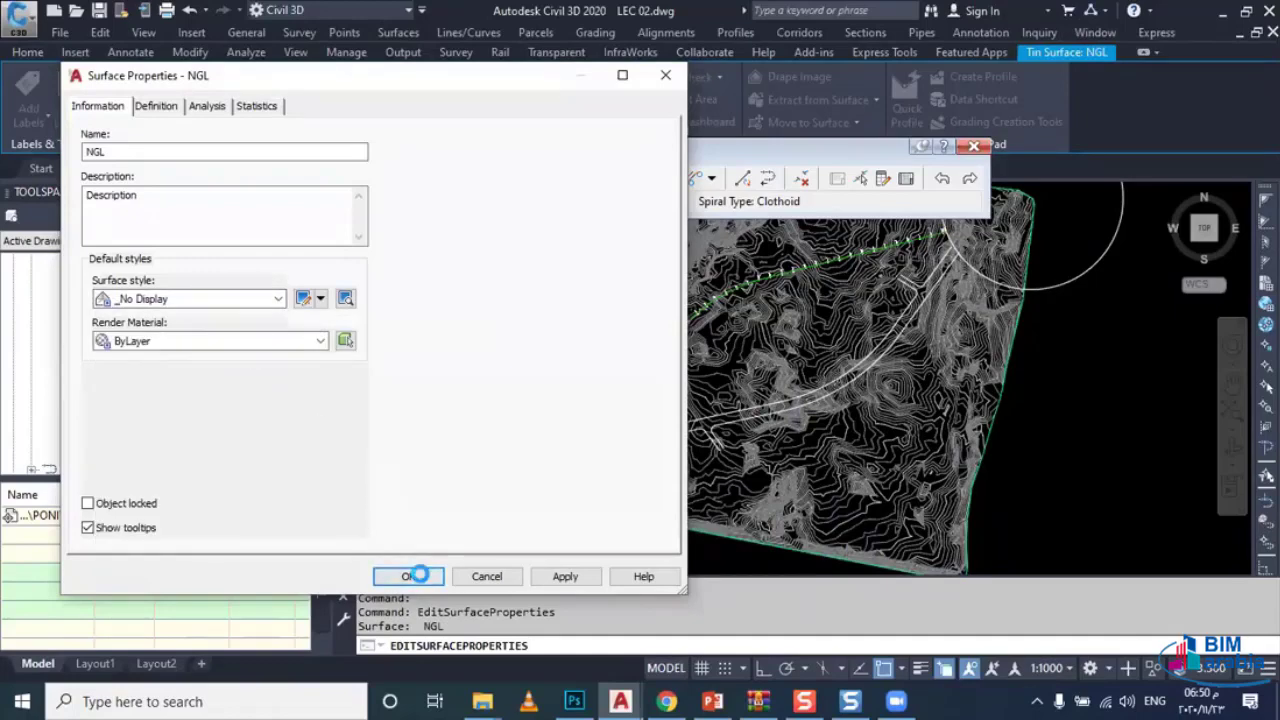
{"action": "left_click", "coordinate": [418, 576]}
Step: Zoom and pan the view in on the road junction
{"action": "scroll", "coordinate": [676, 453], "scroll_direction": "up", "scroll_amount": 2}
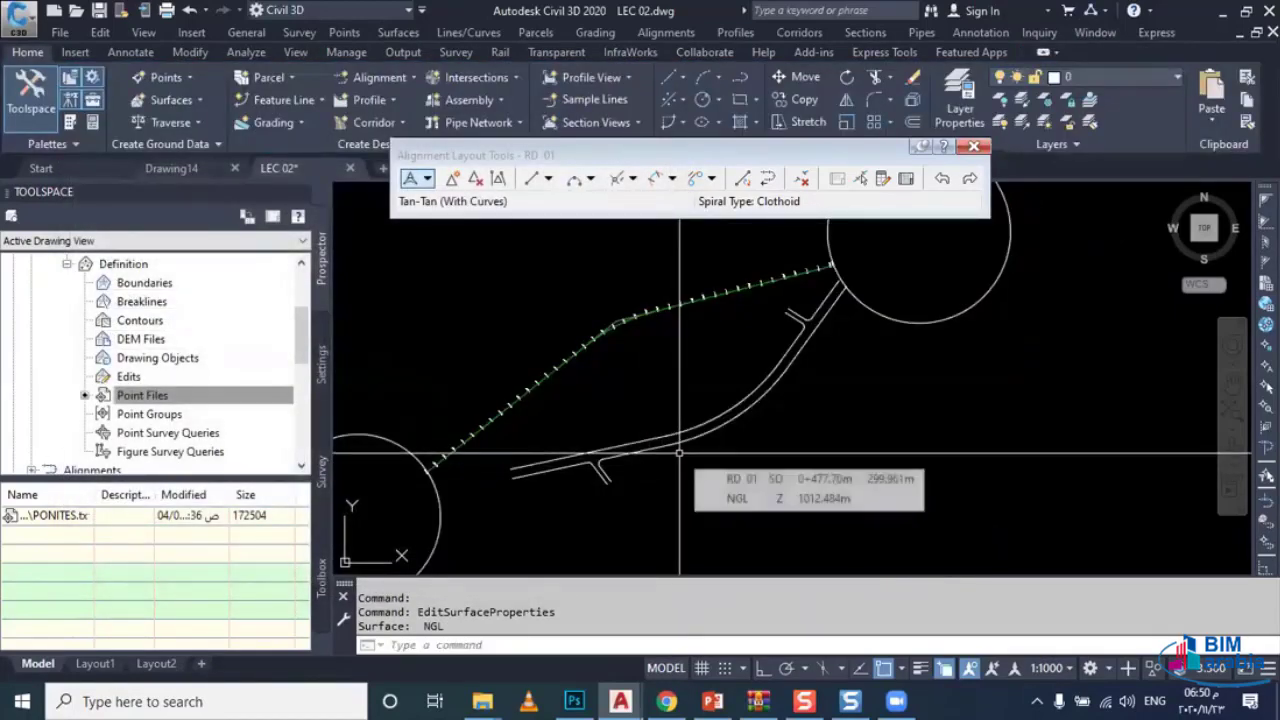
{"action": "mouse_move", "coordinate": [679, 453]}
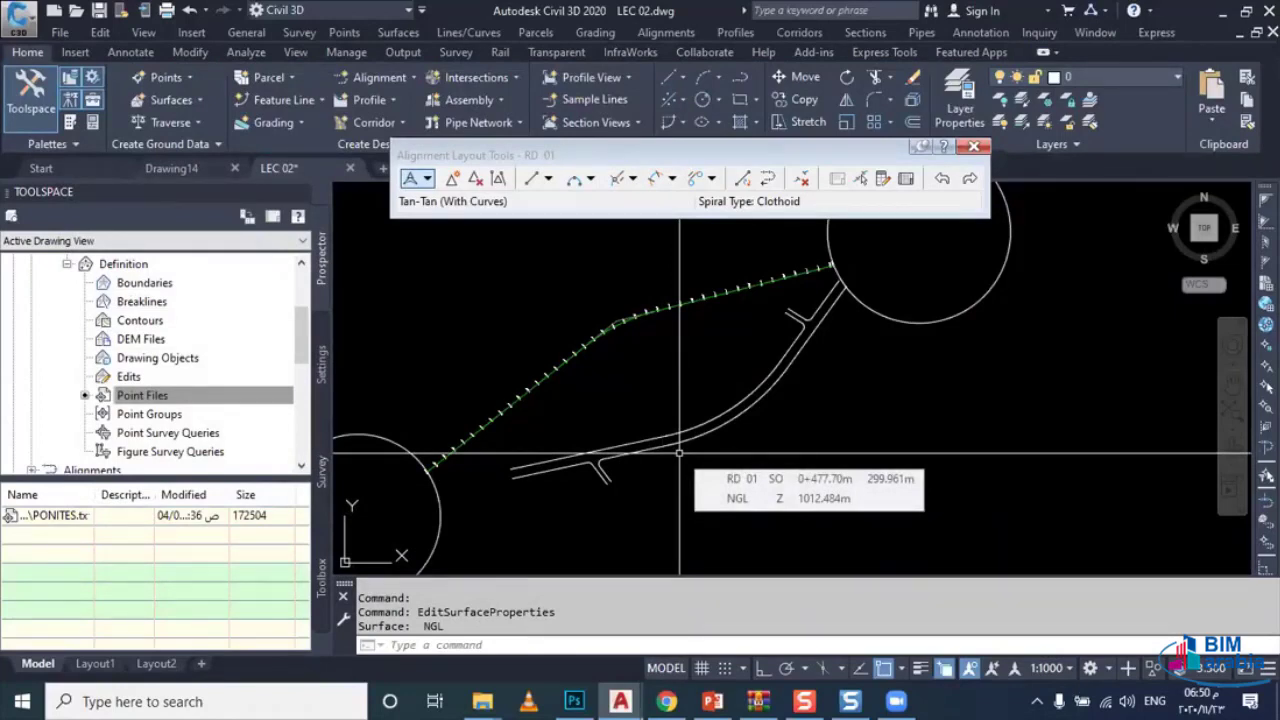
{"action": "scroll", "coordinate": [528, 484], "scroll_direction": "up", "scroll_amount": 2}
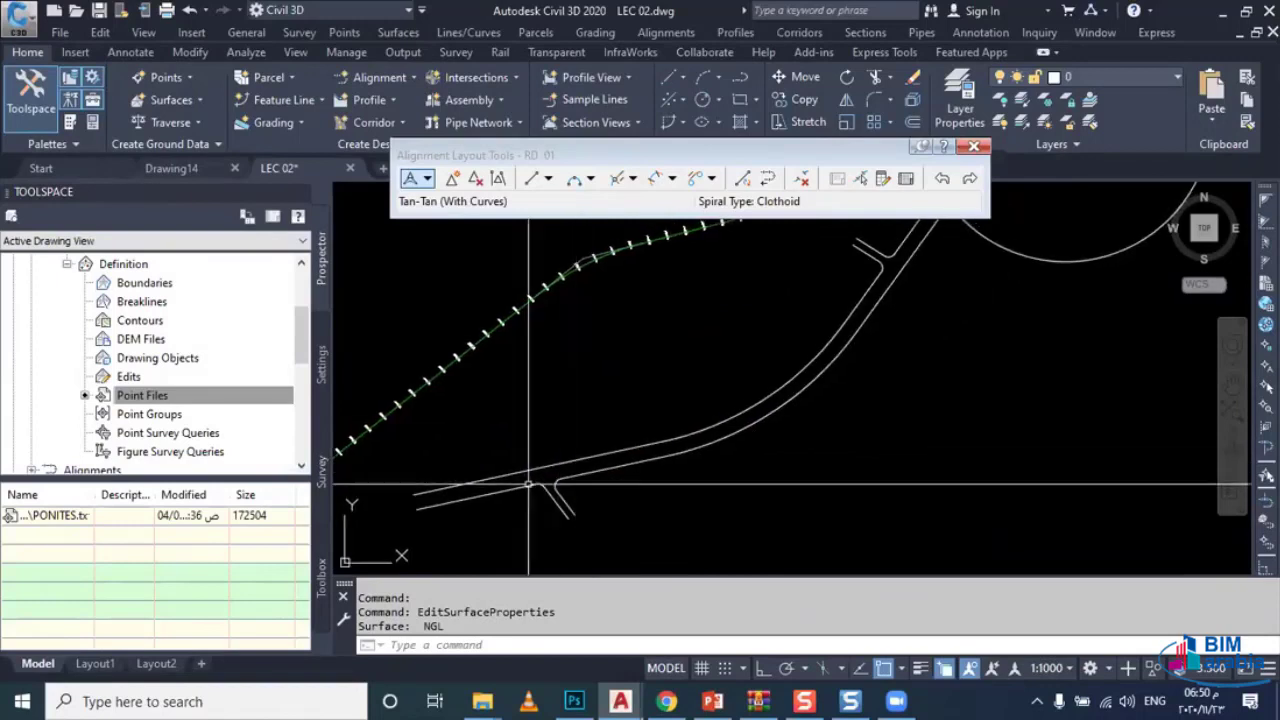
{"action": "scroll", "coordinate": [528, 484], "scroll_direction": "up", "scroll_amount": 3}
{"action": "middle_click_drag", "start_coordinate": [647, 410], "coordinate": [862, 360]}
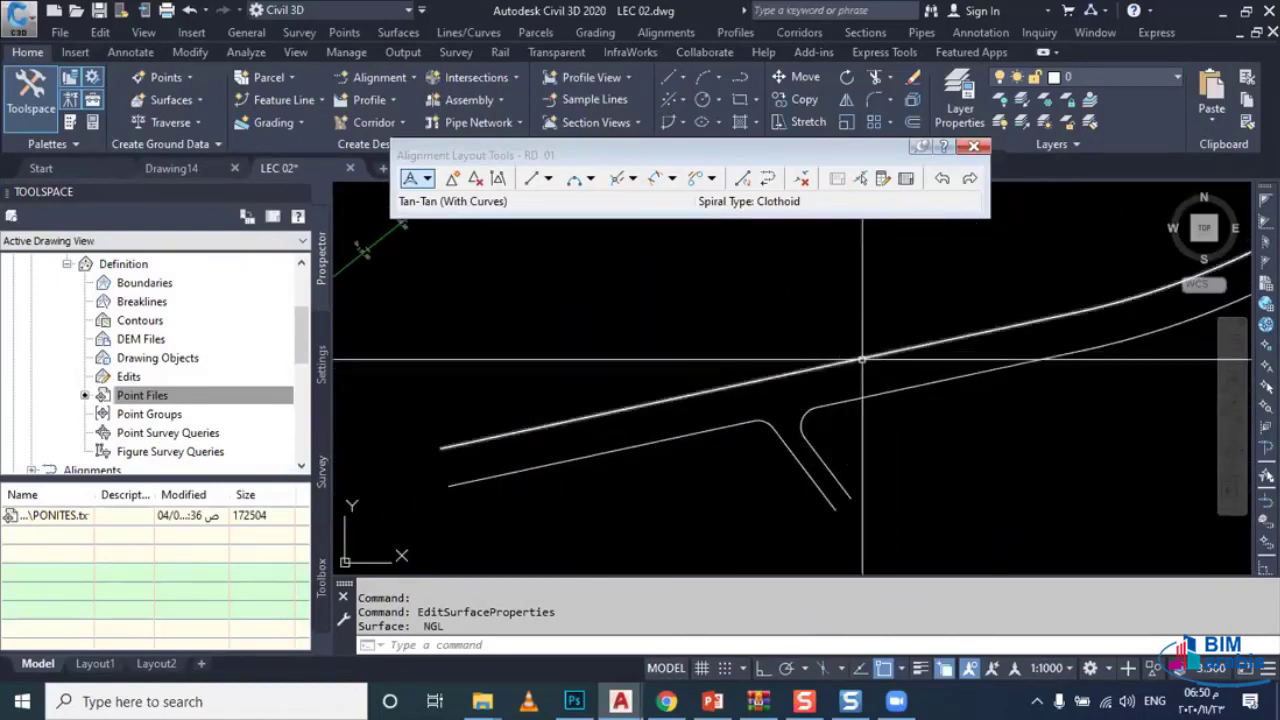
{"action": "scroll", "coordinate": [862, 360], "scroll_direction": "down", "scroll_amount": 2}
{"action": "scroll", "coordinate": [677, 460], "scroll_direction": "down", "scroll_amount": 2}
{"action": "scroll", "coordinate": [699, 512], "scroll_direction": "down", "scroll_amount": 2}
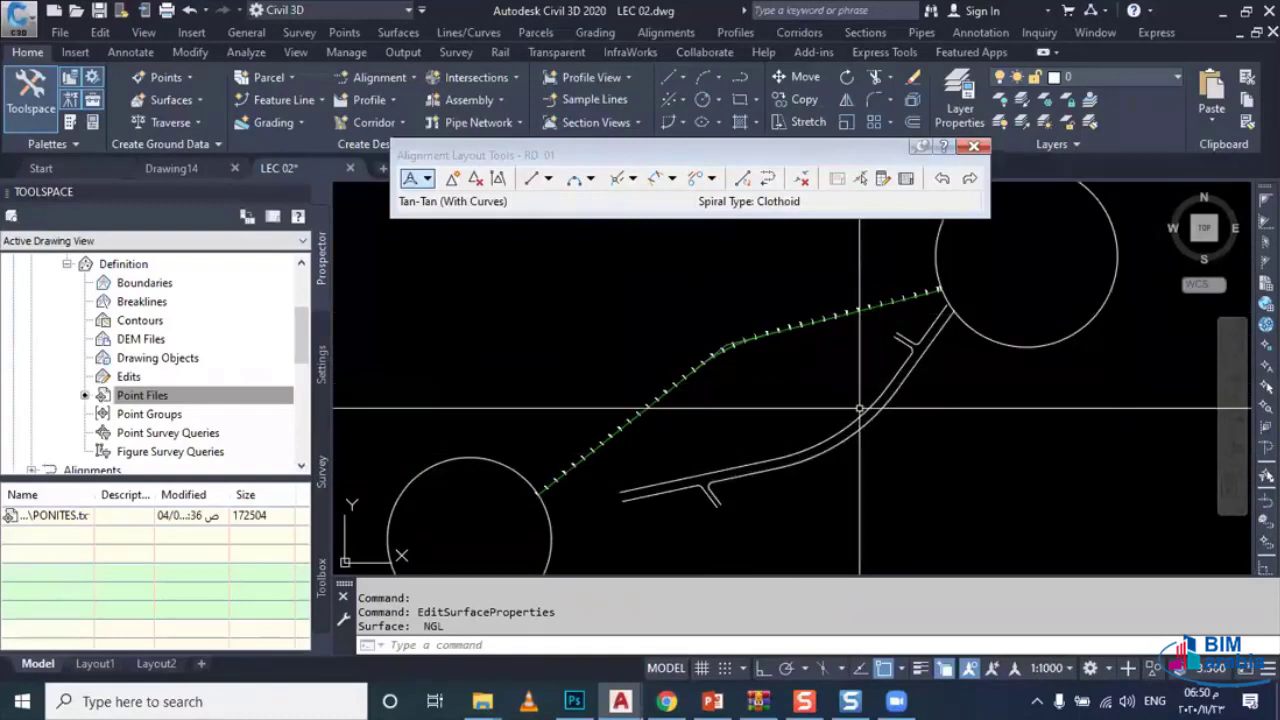
{"action": "middle_click_drag", "start_coordinate": [729, 463], "coordinate": [749, 420]}
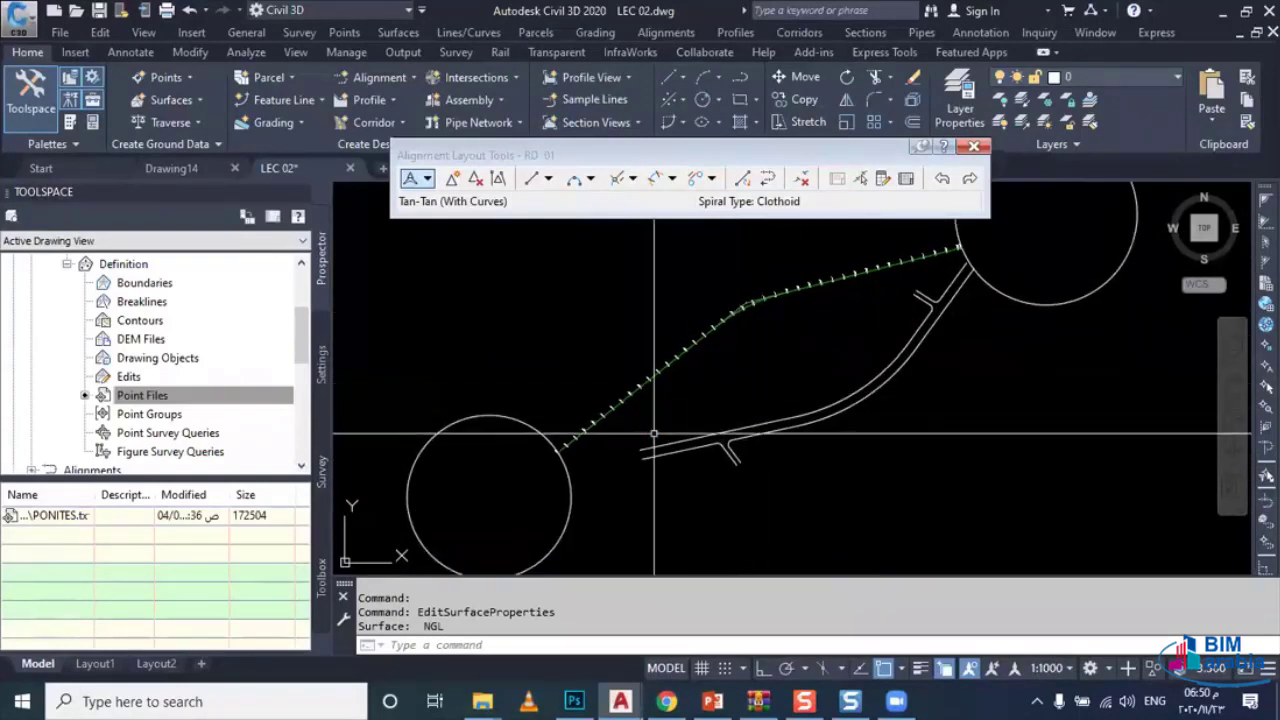
{"action": "scroll", "coordinate": [654, 434], "scroll_direction": "up", "scroll_amount": 2}
{"action": "scroll", "coordinate": [646, 477], "scroll_direction": "up", "scroll_amount": 2}
{"action": "scroll", "coordinate": [620, 462], "scroll_direction": "up", "scroll_amount": 2}
Step: Offset the road edge line by the default 10 units toward the inside of the road
{"action": "key", "text": "Escape"}
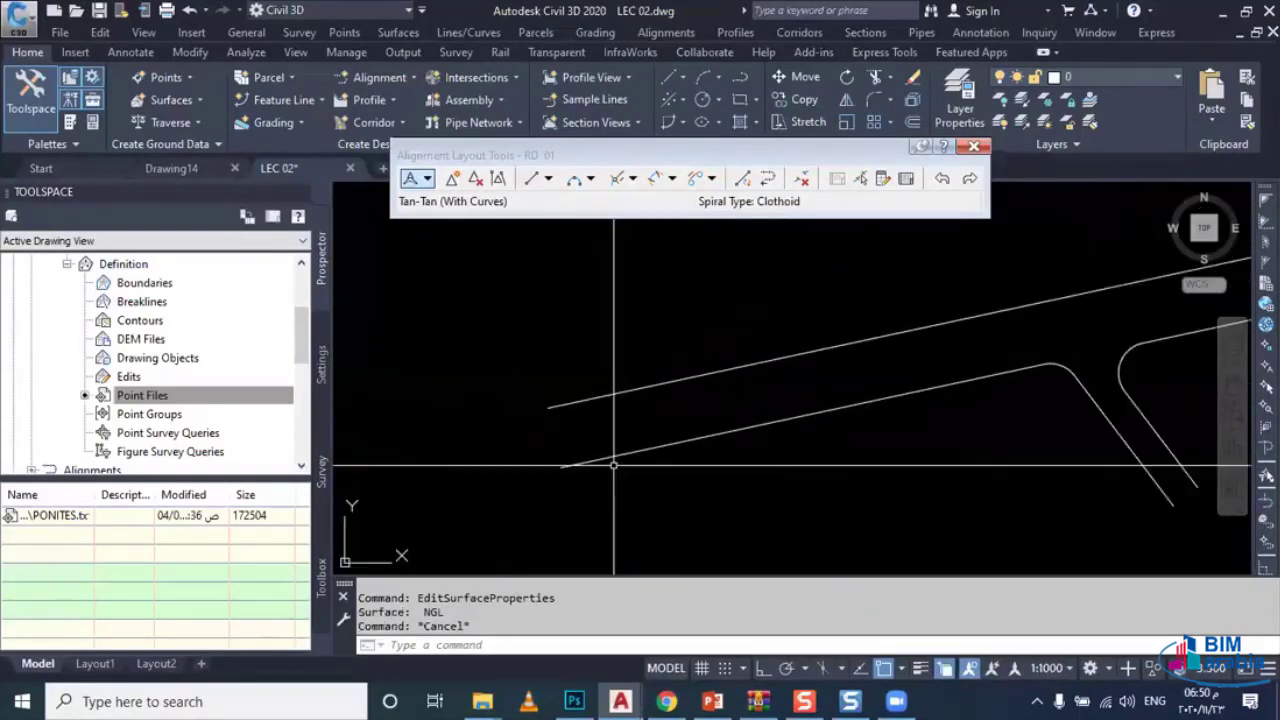
{"action": "type", "text": "o"}
{"action": "key", "text": "Return"}
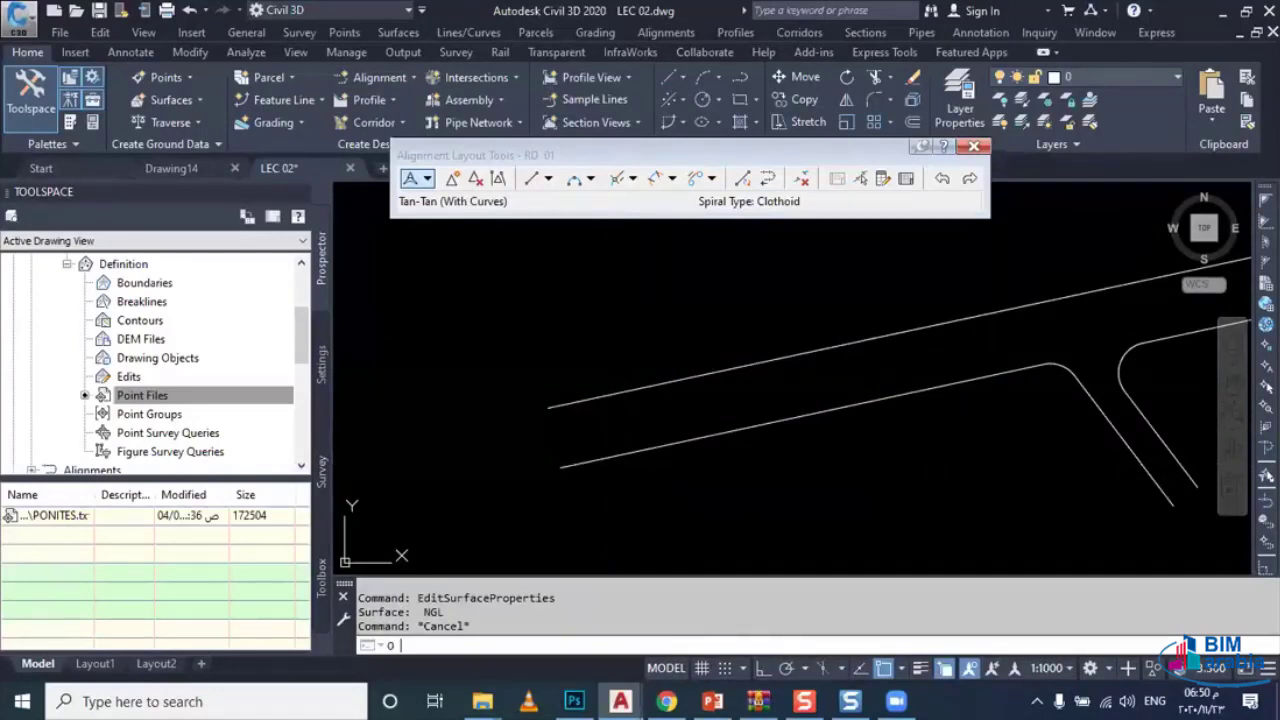
{"action": "scroll", "coordinate": [590, 440], "scroll_direction": "down", "scroll_amount": 1}
{"action": "scroll", "coordinate": [576, 468], "scroll_direction": "up", "scroll_amount": 2}
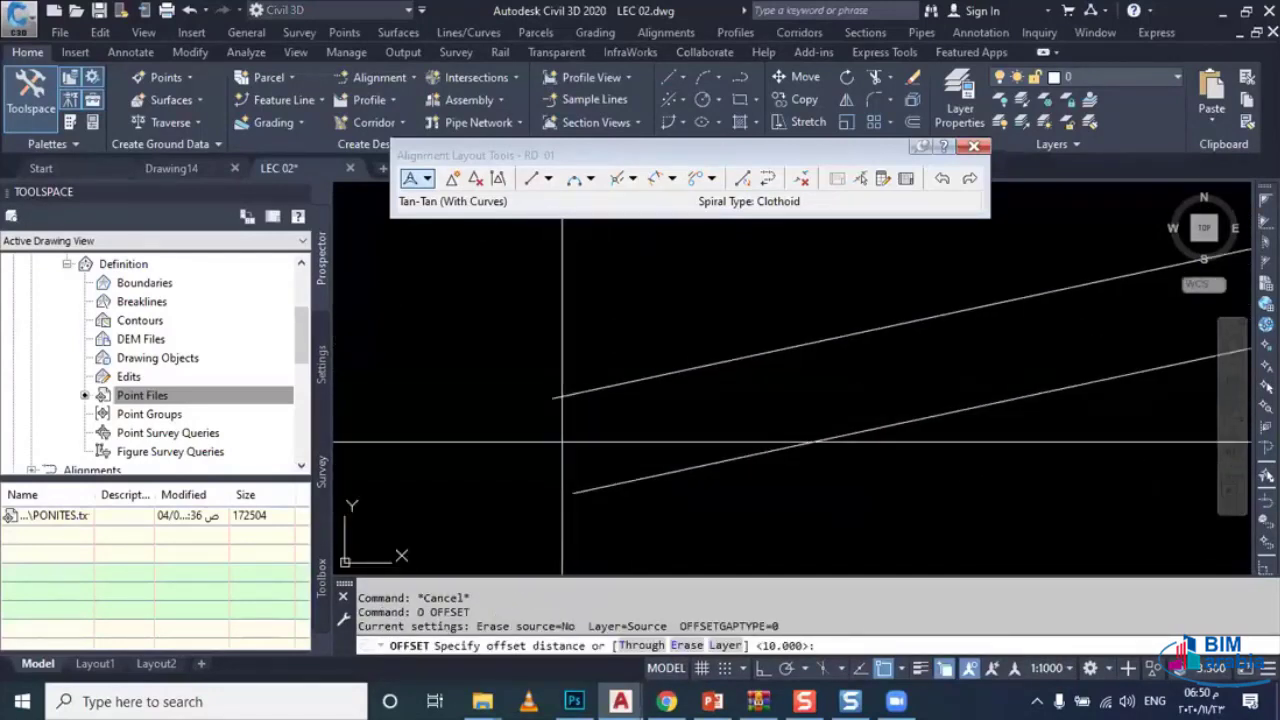
{"action": "scroll", "coordinate": [576, 467], "scroll_direction": "down", "scroll_amount": 3}
{"action": "scroll", "coordinate": [583, 449], "scroll_direction": "down", "scroll_amount": 3}
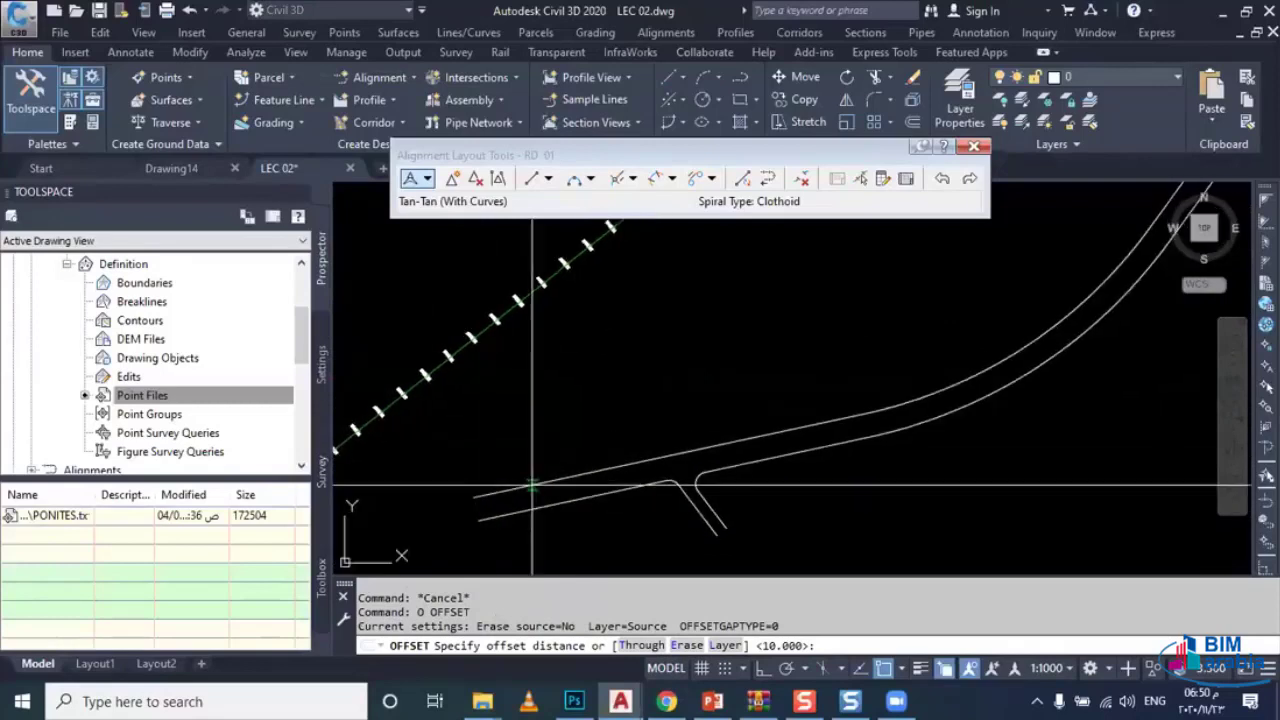
{"action": "key", "text": "Return"}
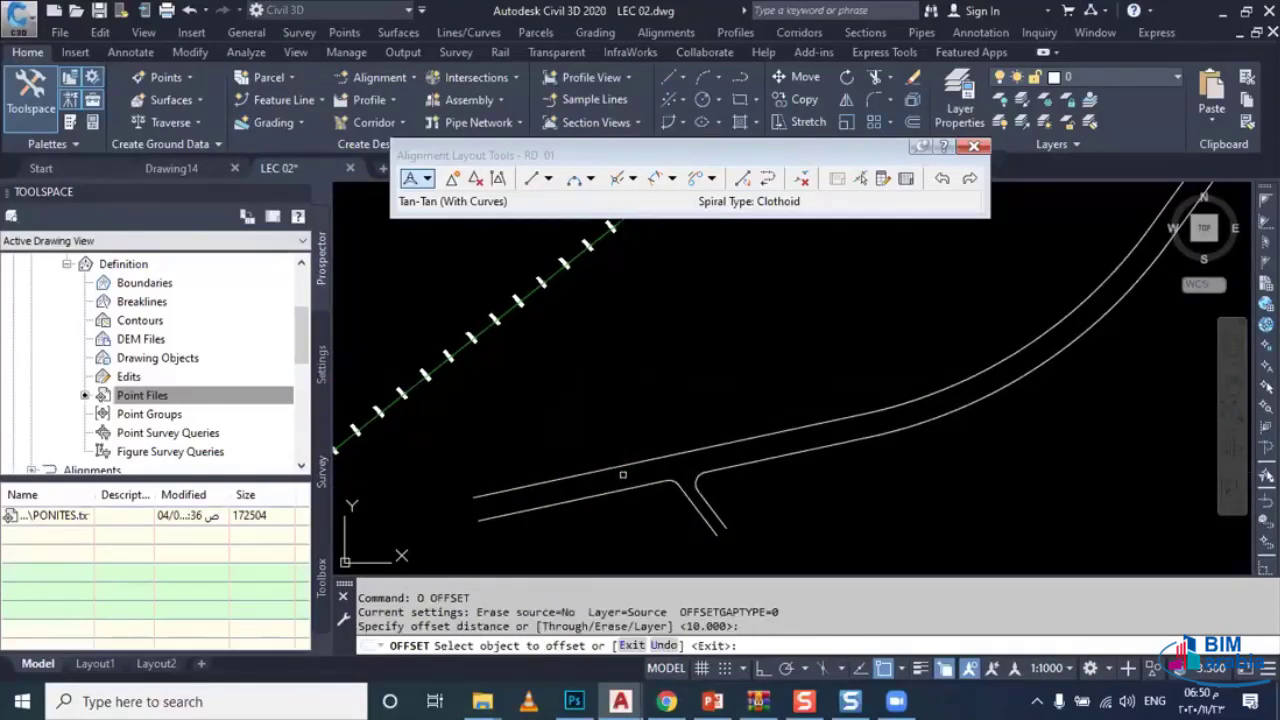
{"action": "scroll", "coordinate": [640, 464], "scroll_direction": "down", "scroll_amount": 2}
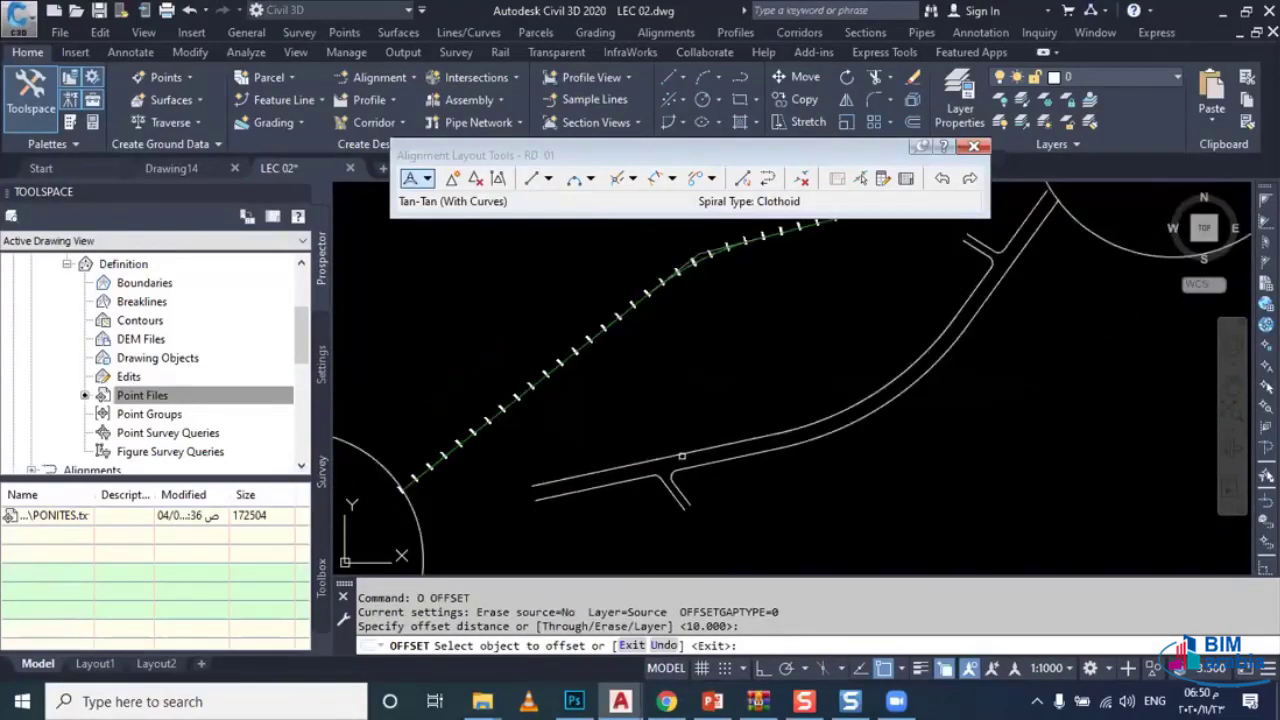
{"action": "left_click", "coordinate": [681, 456]}
{"action": "left_click", "coordinate": [725, 470]}
{"action": "mouse_move", "coordinate": [725, 470]}
{"action": "middle_mouse_down"}
{"action": "mouse_move", "coordinate": [664, 455]}
{"action": "mouse_move", "coordinate": [611, 485]}
{"action": "middle_mouse_up"}
Step: End the offset and layout session, then break the curved road edge at the junction corner
{"action": "key", "text": "Escape"}
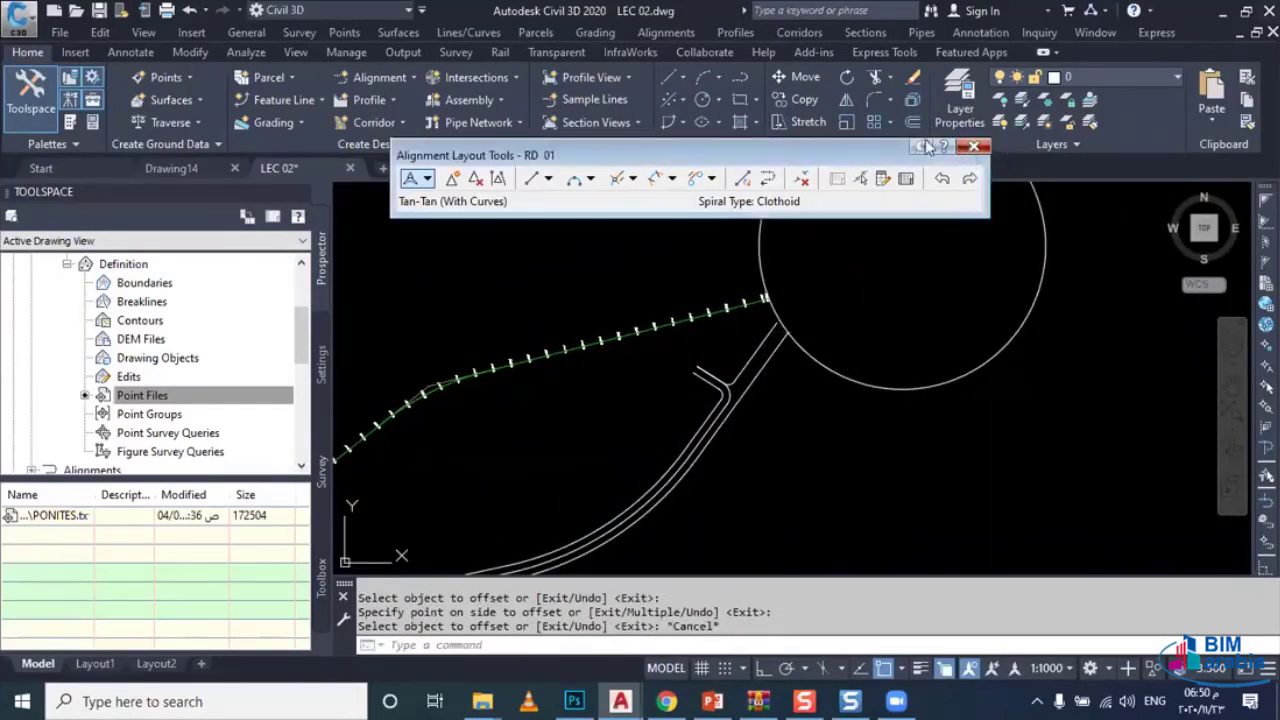
{"action": "key", "text": "Escape"}
{"action": "key", "text": "Escape"}
{"action": "left_click", "coordinate": [874, 146]}
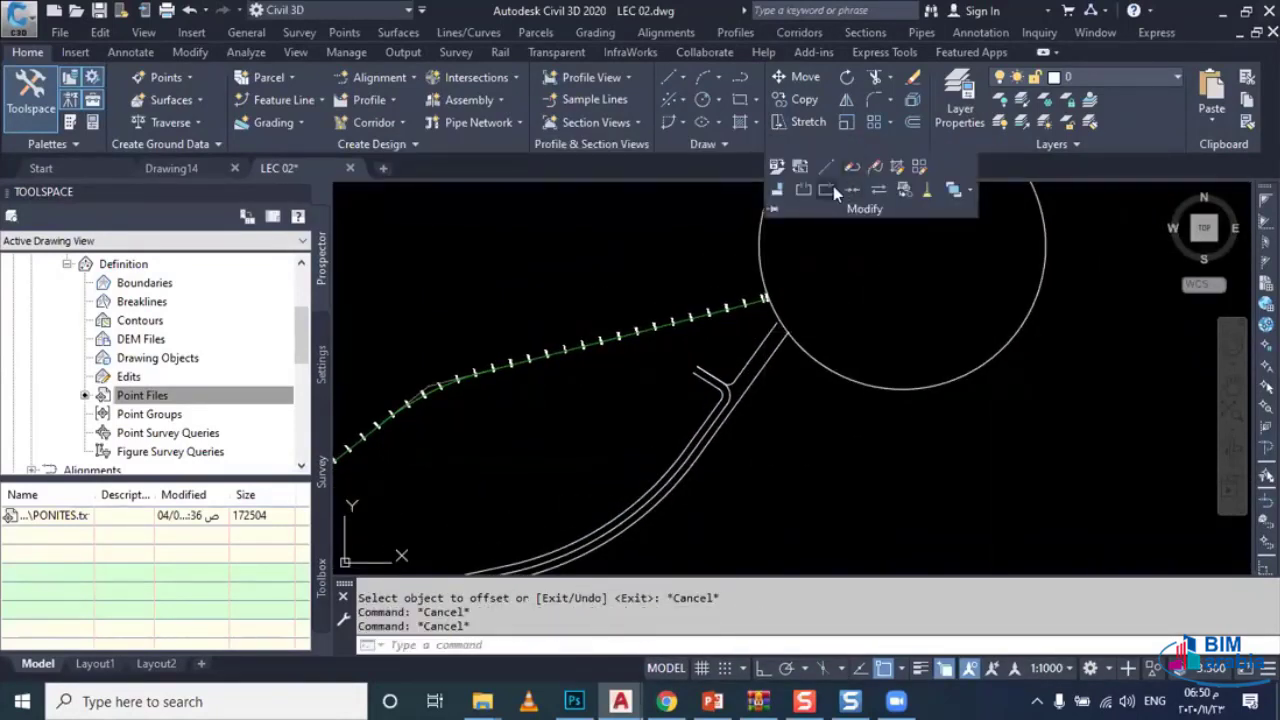
{"action": "left_click", "coordinate": [826, 189]}
{"action": "scroll", "coordinate": [727, 434], "scroll_direction": "up", "scroll_amount": 3}
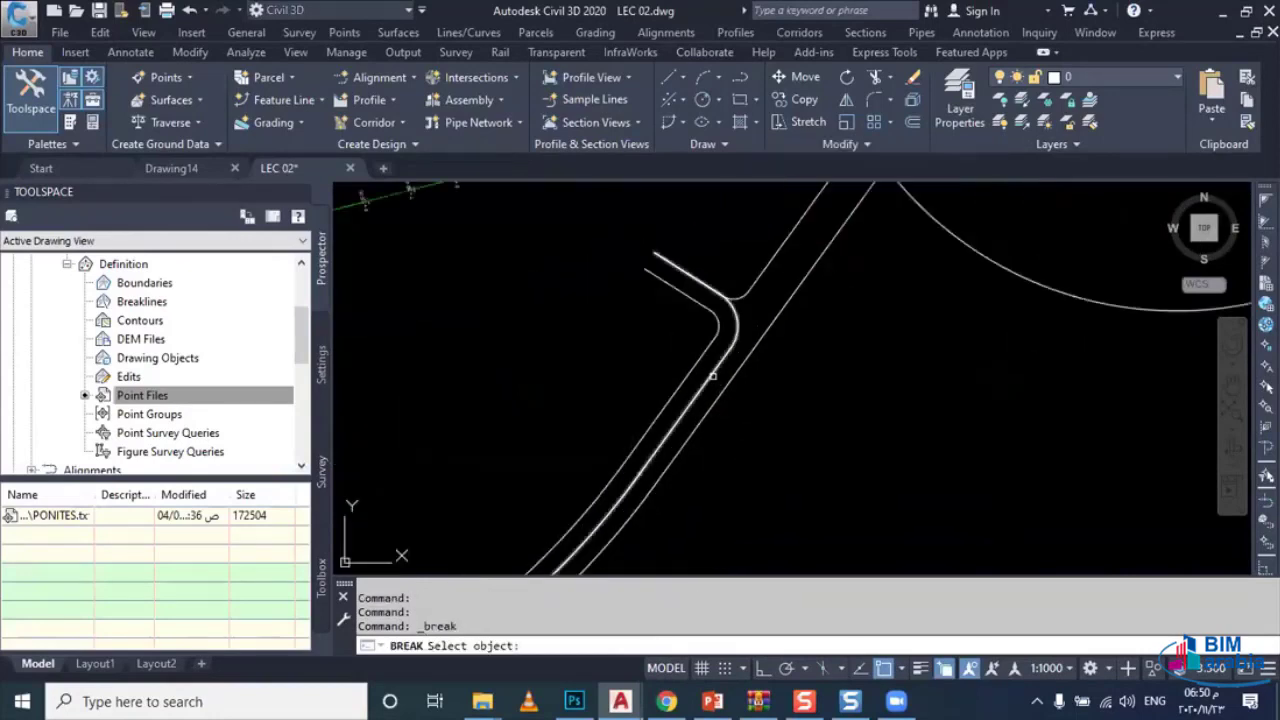
{"action": "left_click", "coordinate": [713, 377]}
{"action": "left_click", "coordinate": [733, 333]}
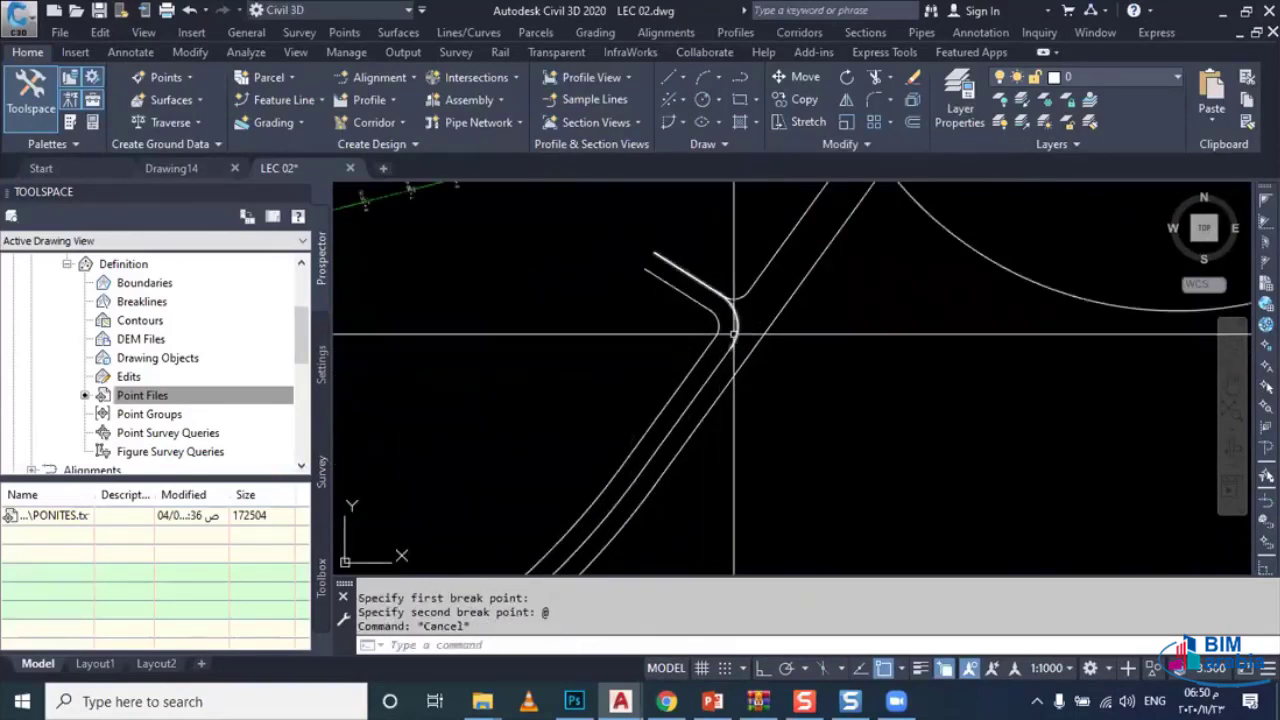
{"action": "left_click", "coordinate": [733, 333]}
Step: Draw a polyline from the road corner to the line intersection
{"action": "middle_click_drag", "start_coordinate": [757, 328], "coordinate": [746, 396]}
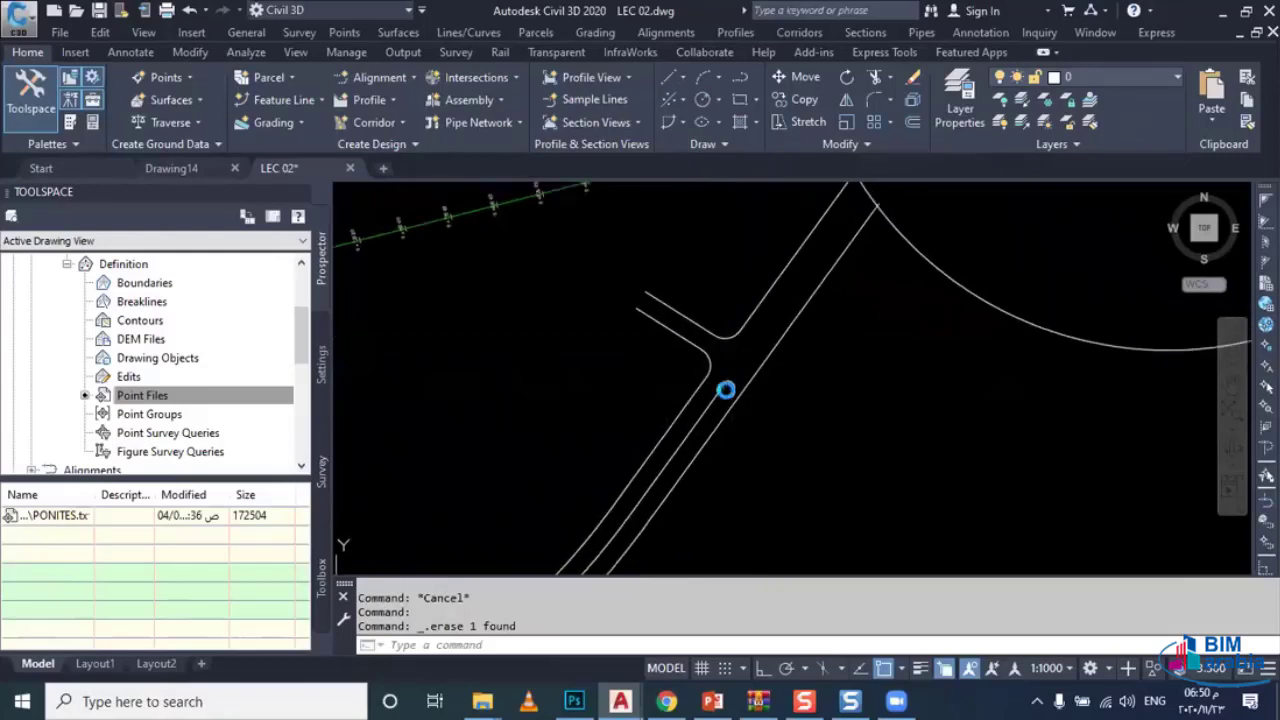
{"action": "type", "text": "PL"}
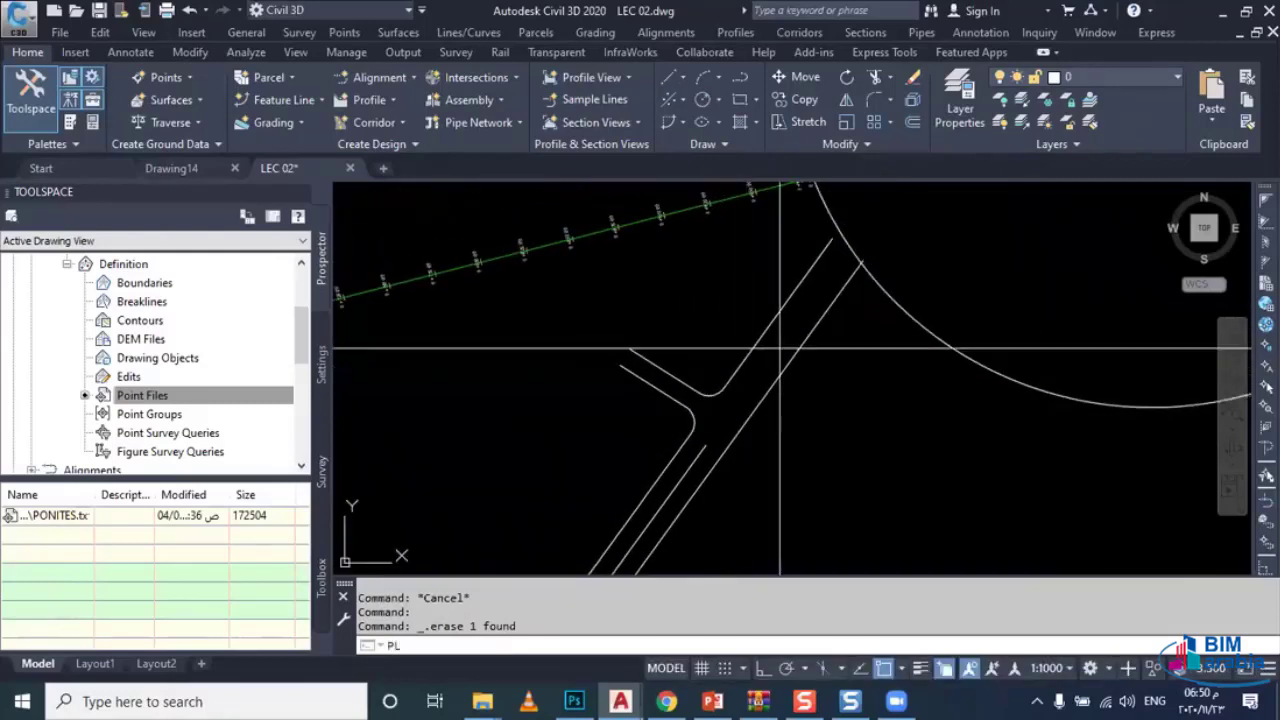
{"action": "key", "text": "Return"}
{"action": "scroll", "coordinate": [849, 300], "scroll_direction": "up", "scroll_amount": 2}
{"action": "scroll", "coordinate": [863, 229], "scroll_direction": "up", "scroll_amount": 3}
{"action": "scroll", "coordinate": [863, 237], "scroll_direction": "up", "scroll_amount": 2}
{"action": "left_click", "coordinate": [858, 229]}
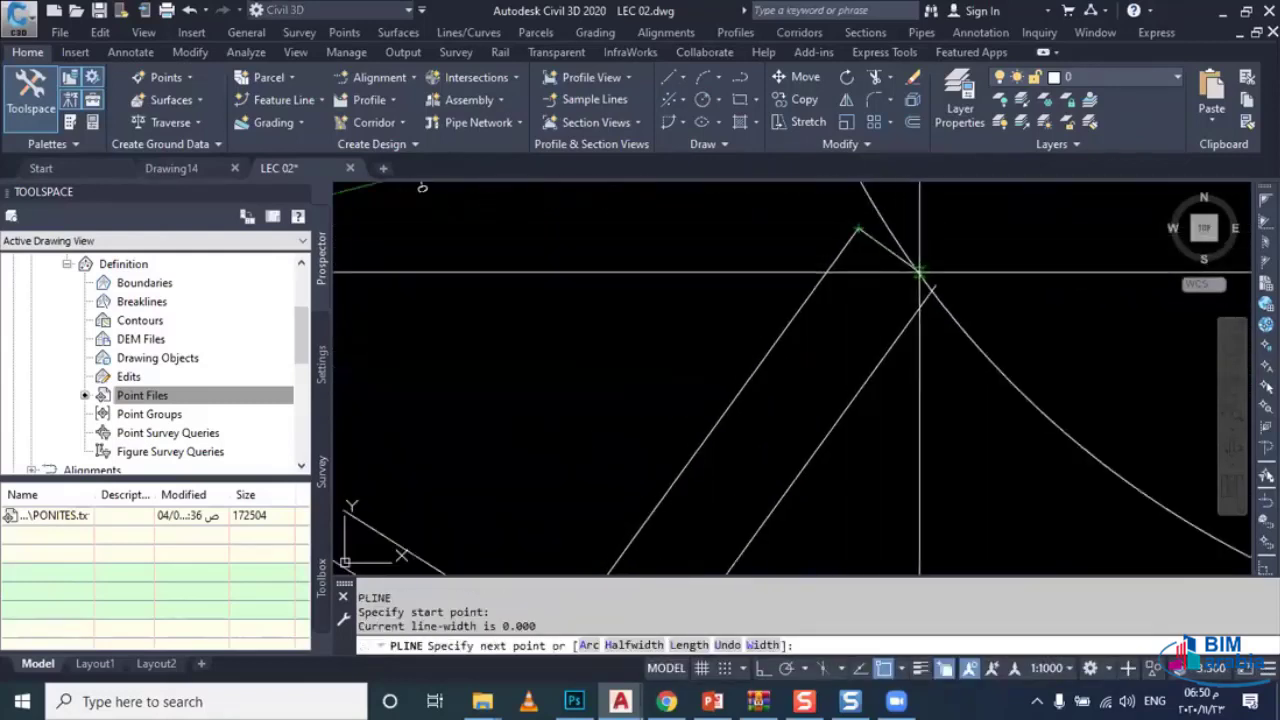
{"action": "scroll", "coordinate": [935, 286], "scroll_direction": "up", "scroll_amount": 3}
{"action": "left_click", "coordinate": [935, 286]}
{"action": "scroll", "coordinate": [930, 280], "scroll_direction": "down", "scroll_amount": 2}
{"action": "scroll", "coordinate": [880, 300], "scroll_direction": "down", "scroll_amount": 2}
{"action": "key", "text": "Escape"}
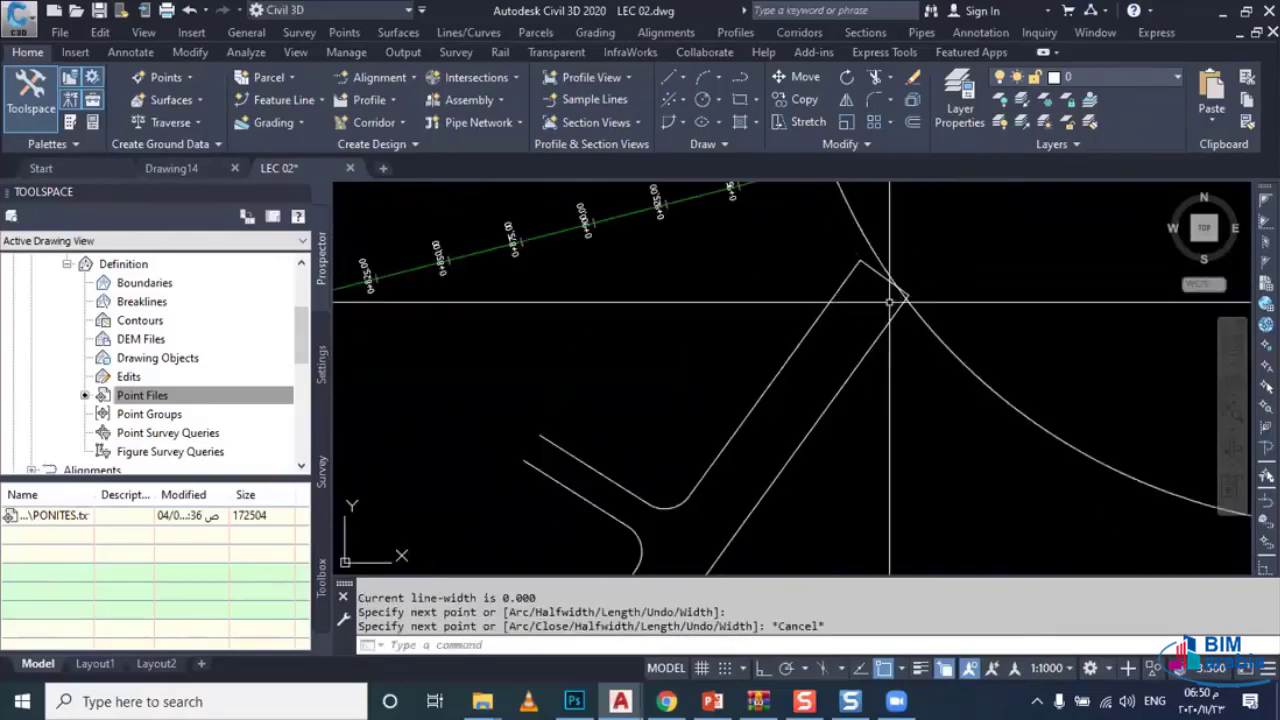
Step: Extend the junction lines to the new polyline using a crossing selection
{"action": "type", "text": "EX"}
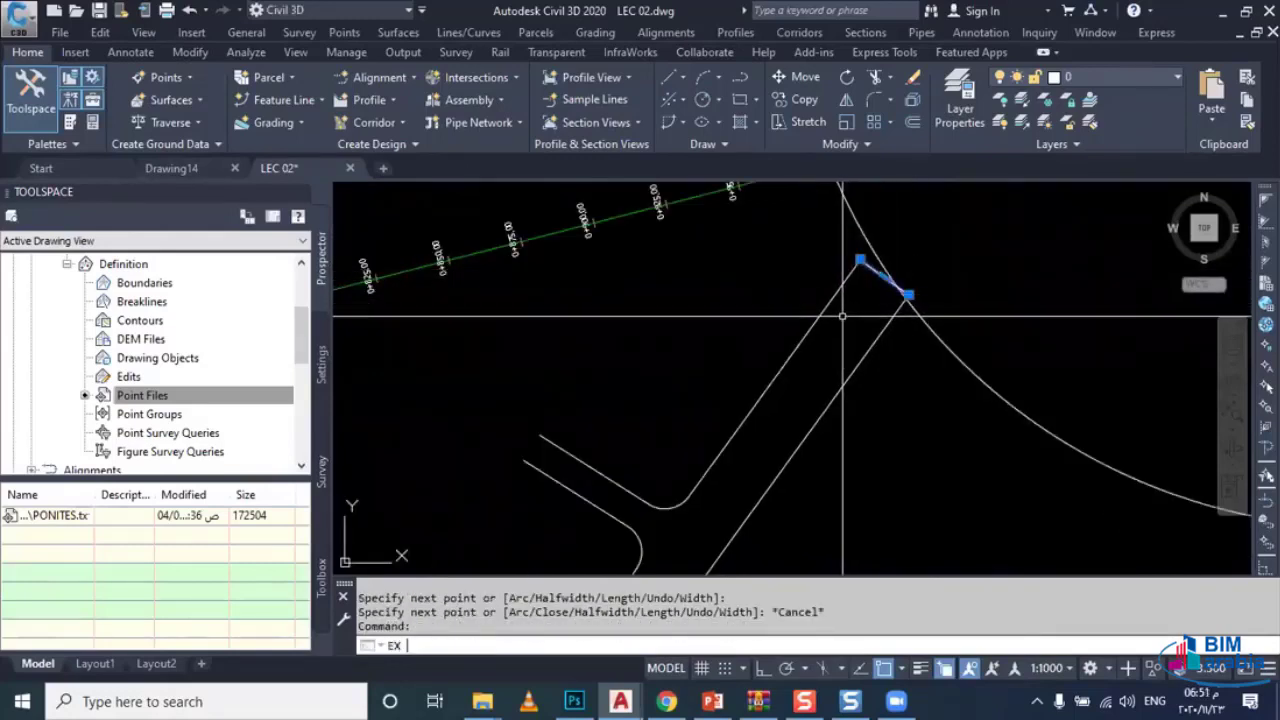
{"action": "key", "text": "Return"}
{"action": "middle_click_drag", "start_coordinate": [748, 473], "coordinate": [773, 350]}
{"action": "left_click", "coordinate": [710, 453]}
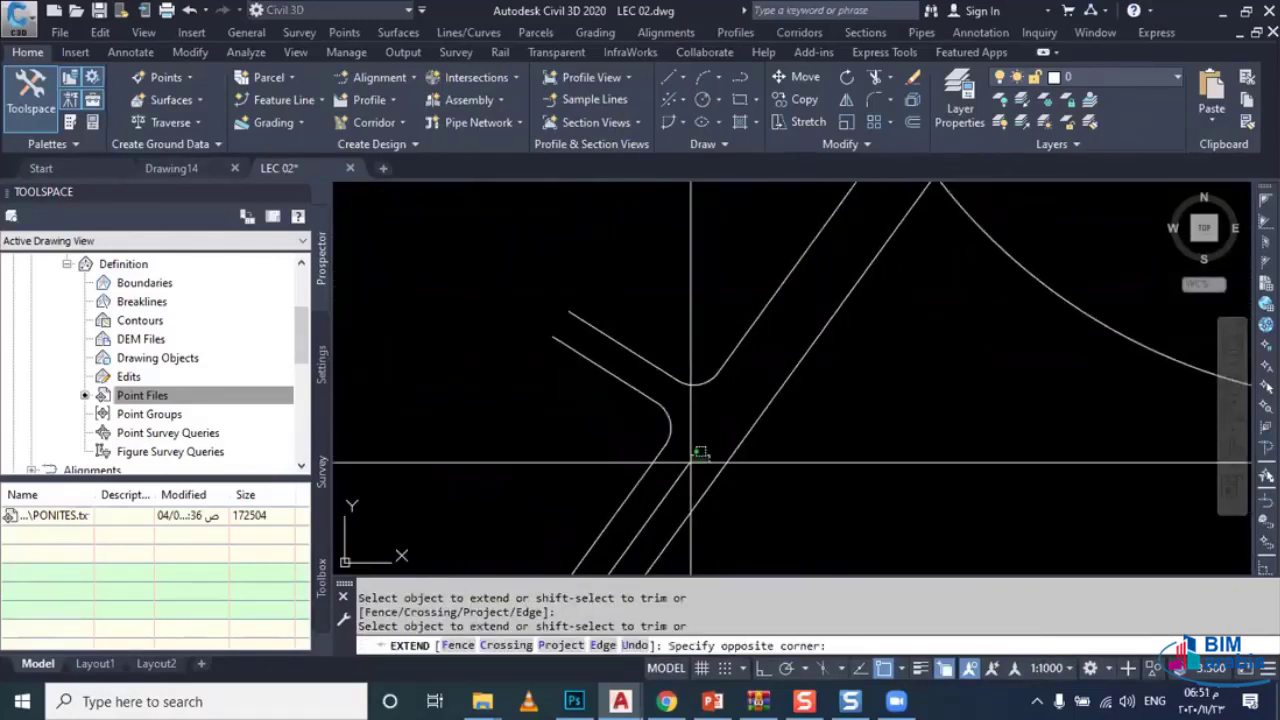
{"action": "left_click", "coordinate": [820, 380]}
{"action": "scroll", "coordinate": [820, 380], "scroll_direction": "down", "scroll_amount": 2}
{"action": "key", "text": "Escape"}
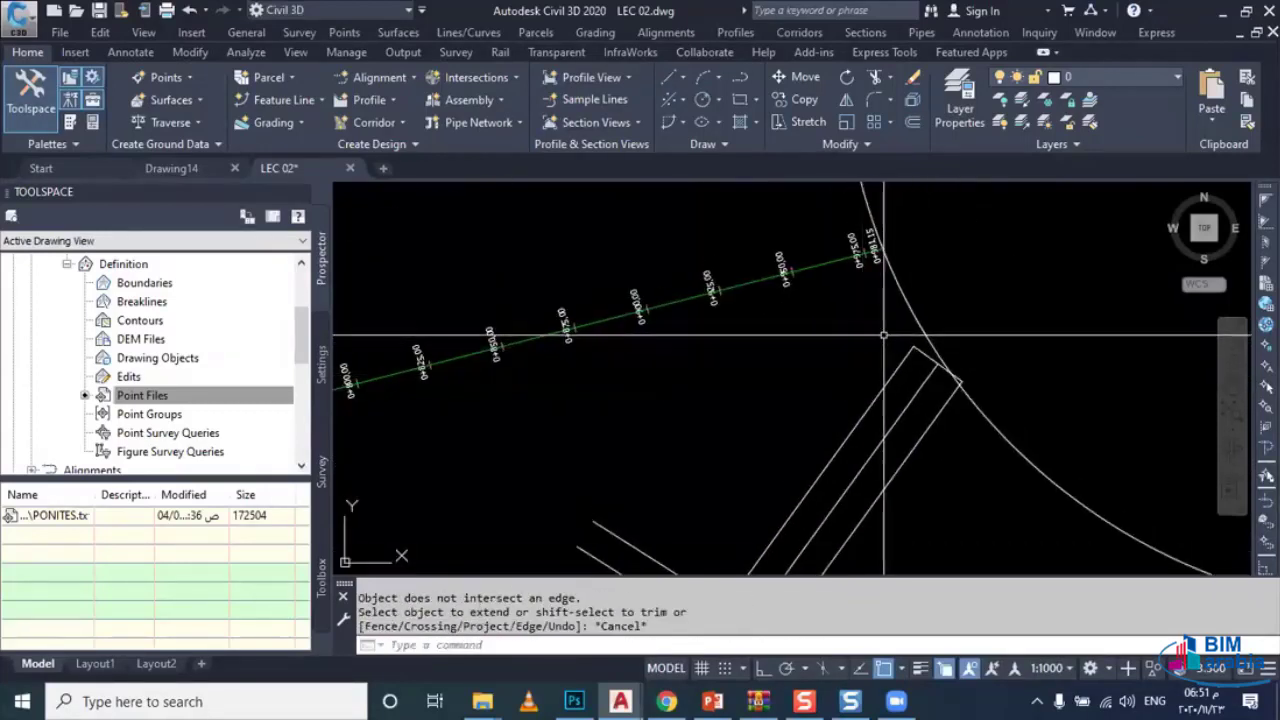
Step: Erase the short leftover stub segment at the junction
{"action": "left_click", "coordinate": [915, 340]}
{"action": "scroll", "coordinate": [985, 400], "scroll_direction": "down", "scroll_amount": 2}
{"action": "scroll", "coordinate": [908, 393], "scroll_direction": "down", "scroll_amount": 1}
{"action": "key", "text": "Delete"}
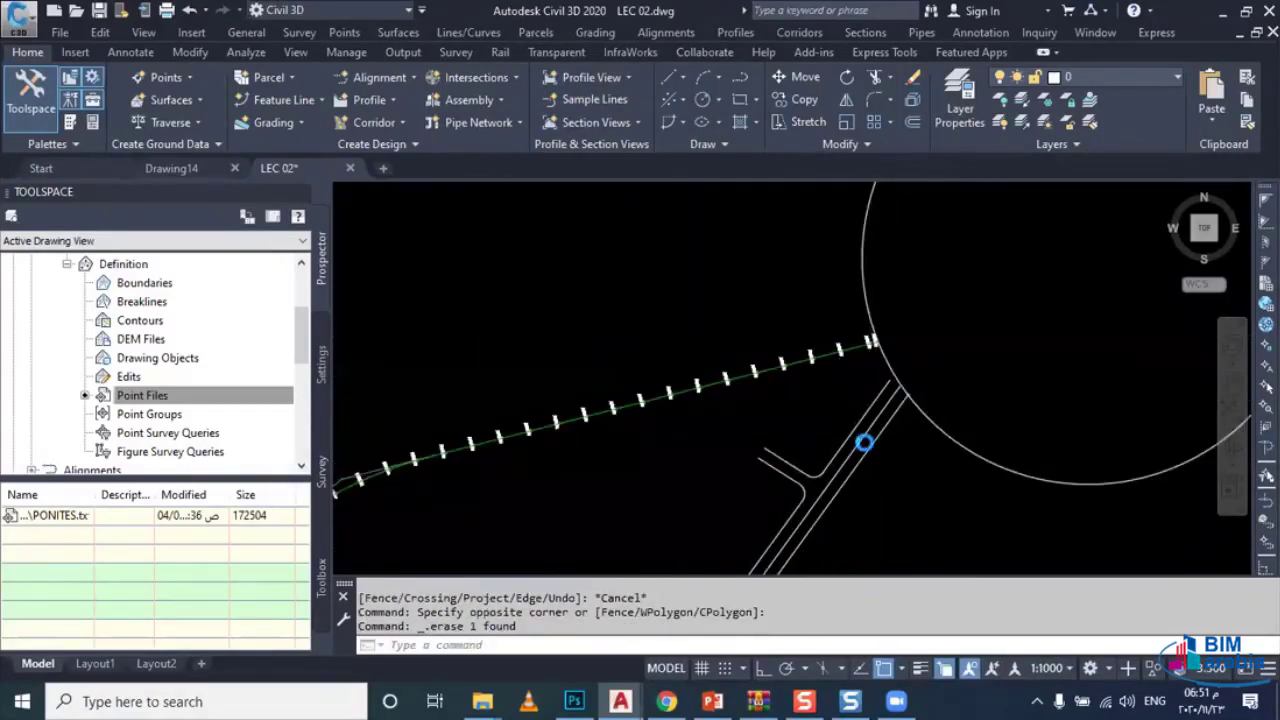
{"action": "scroll", "coordinate": [863, 443], "scroll_direction": "down", "scroll_amount": 2}
Step: Select the road centerline polyline and open the alignment creation options
{"action": "middle_click_drag", "start_coordinate": [714, 530], "coordinate": [714, 417]}
{"action": "scroll", "coordinate": [686, 413], "scroll_direction": "up", "scroll_amount": 4}
{"action": "scroll", "coordinate": [660, 418], "scroll_direction": "up", "scroll_amount": 1}
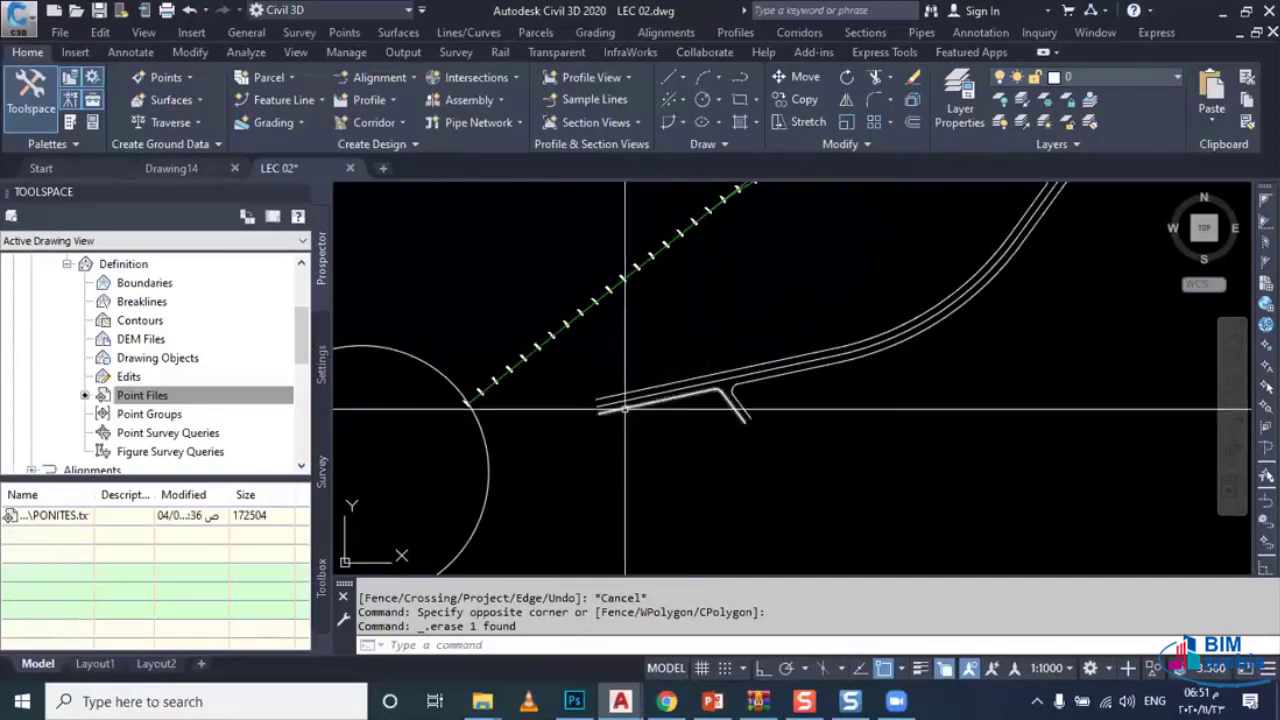
{"action": "scroll", "coordinate": [600, 424], "scroll_direction": "up", "scroll_amount": 2}
{"action": "left_click", "coordinate": [585, 425]}
{"action": "scroll", "coordinate": [709, 380], "scroll_direction": "down", "scroll_amount": 2}
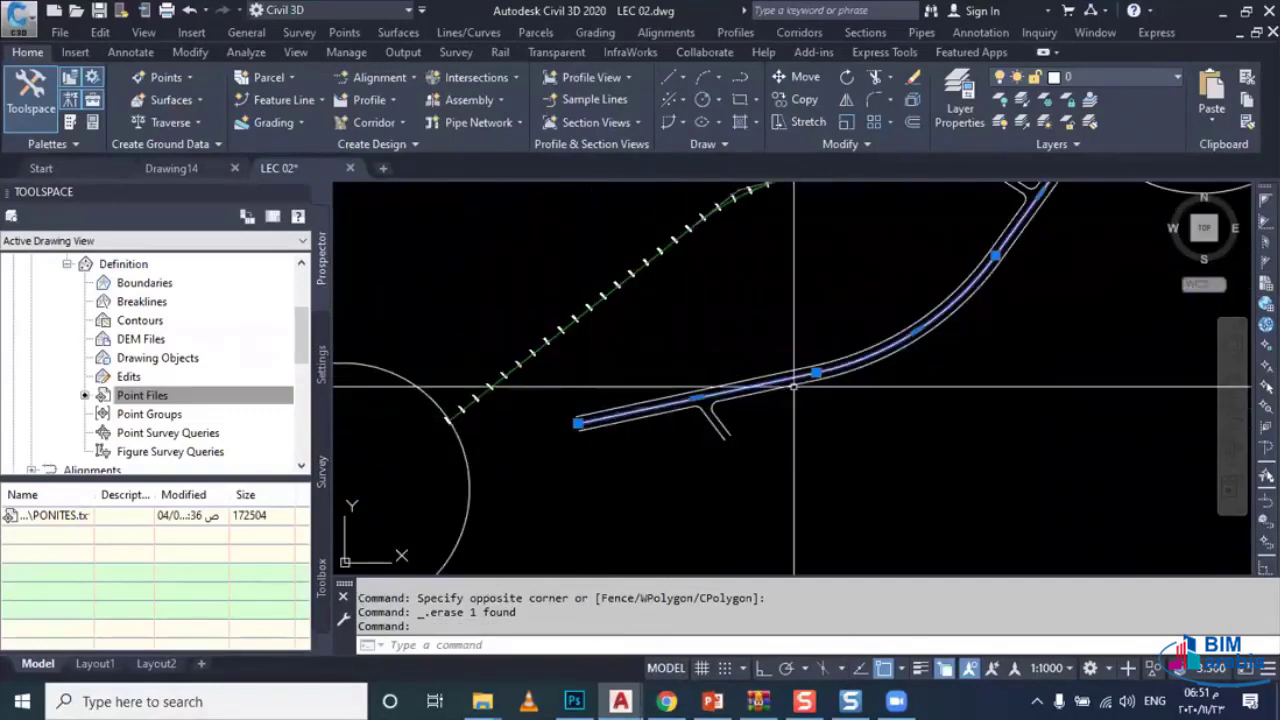
{"action": "middle_click_drag", "start_coordinate": [843, 391], "coordinate": [711, 456]}
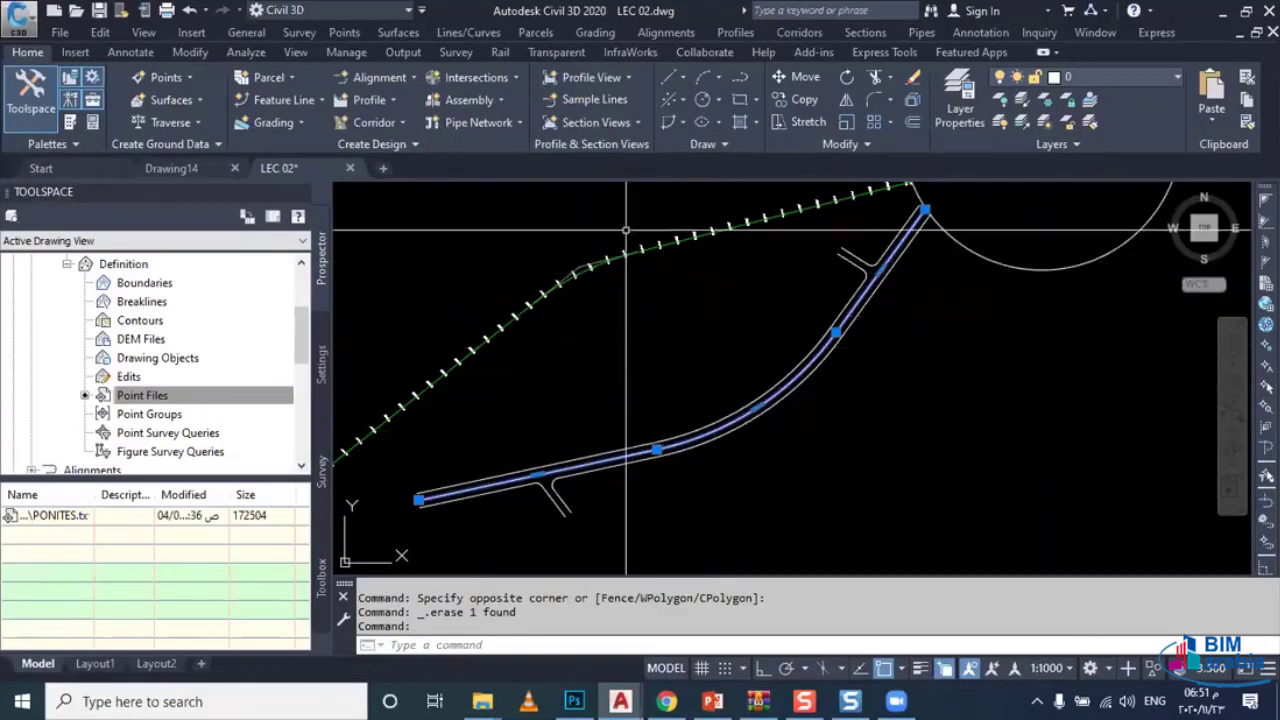
{"action": "left_click", "coordinate": [680, 34]}
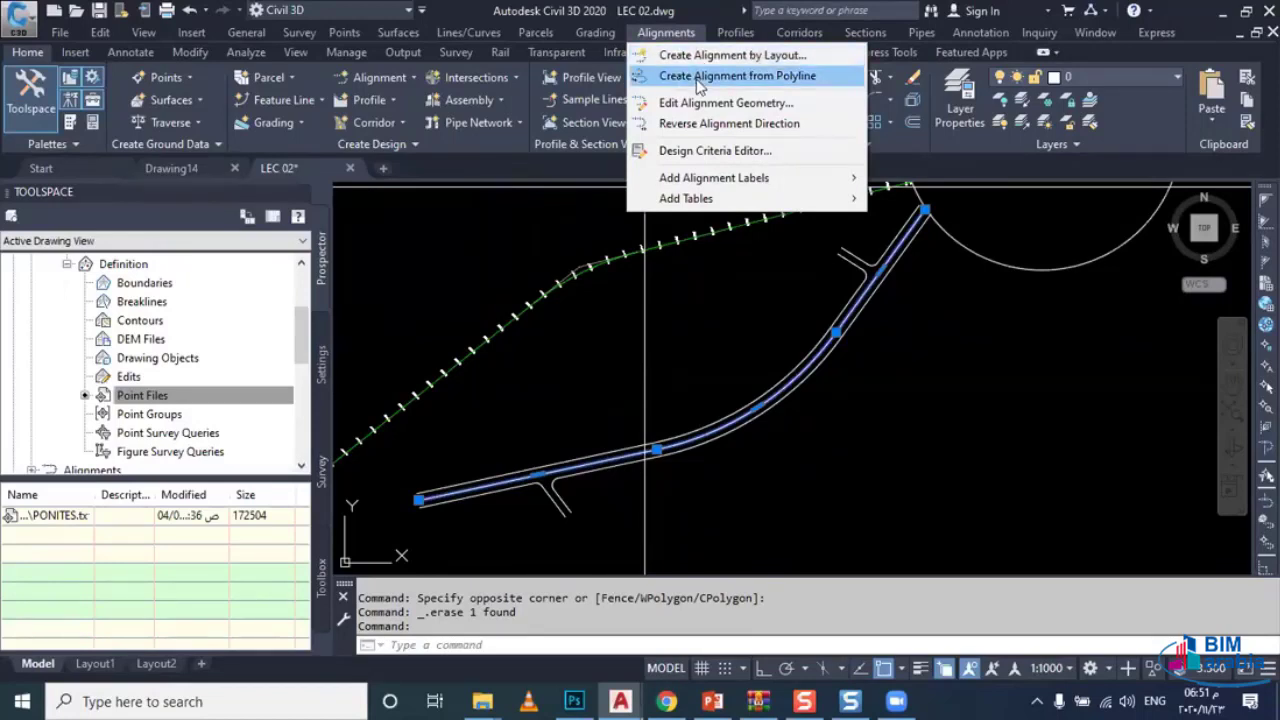
Step: Create an alignment from the road centerline polyline, keeping its direction
{"action": "left_click", "coordinate": [698, 86]}
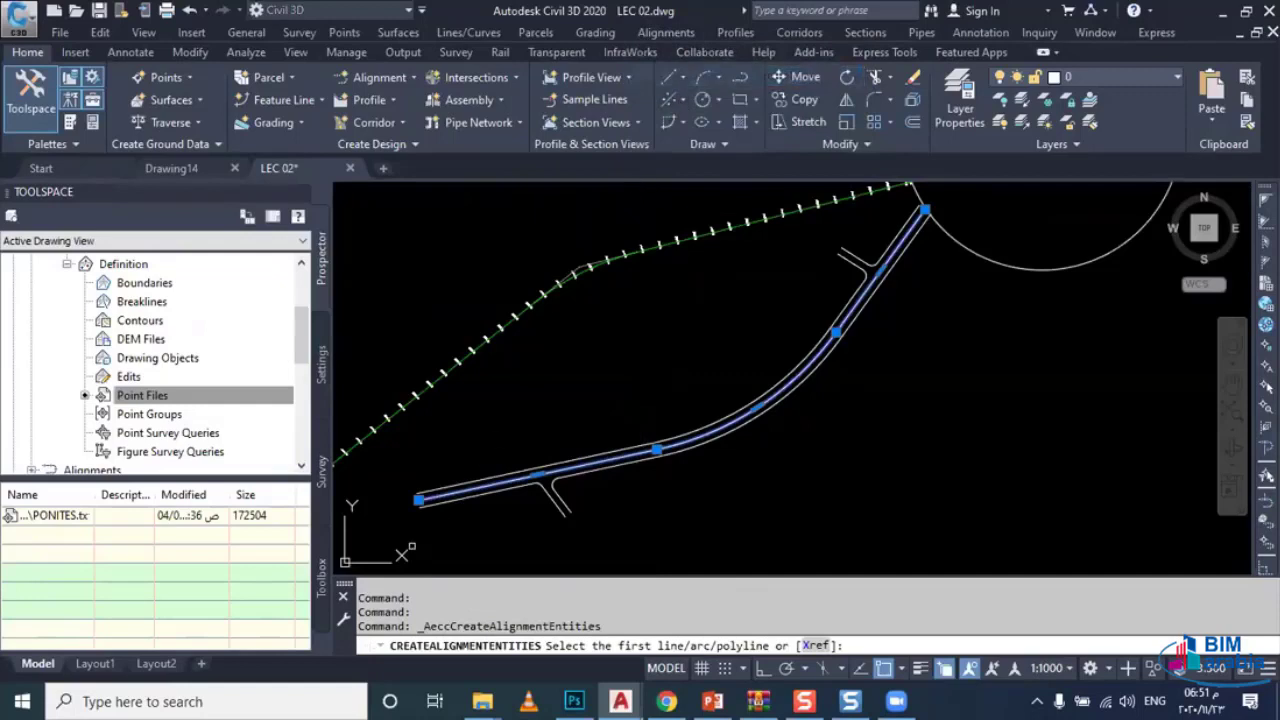
{"action": "scroll", "coordinate": [410, 522], "scroll_direction": "up", "scroll_amount": 2}
{"action": "scroll", "coordinate": [421, 507], "scroll_direction": "up", "scroll_amount": 2}
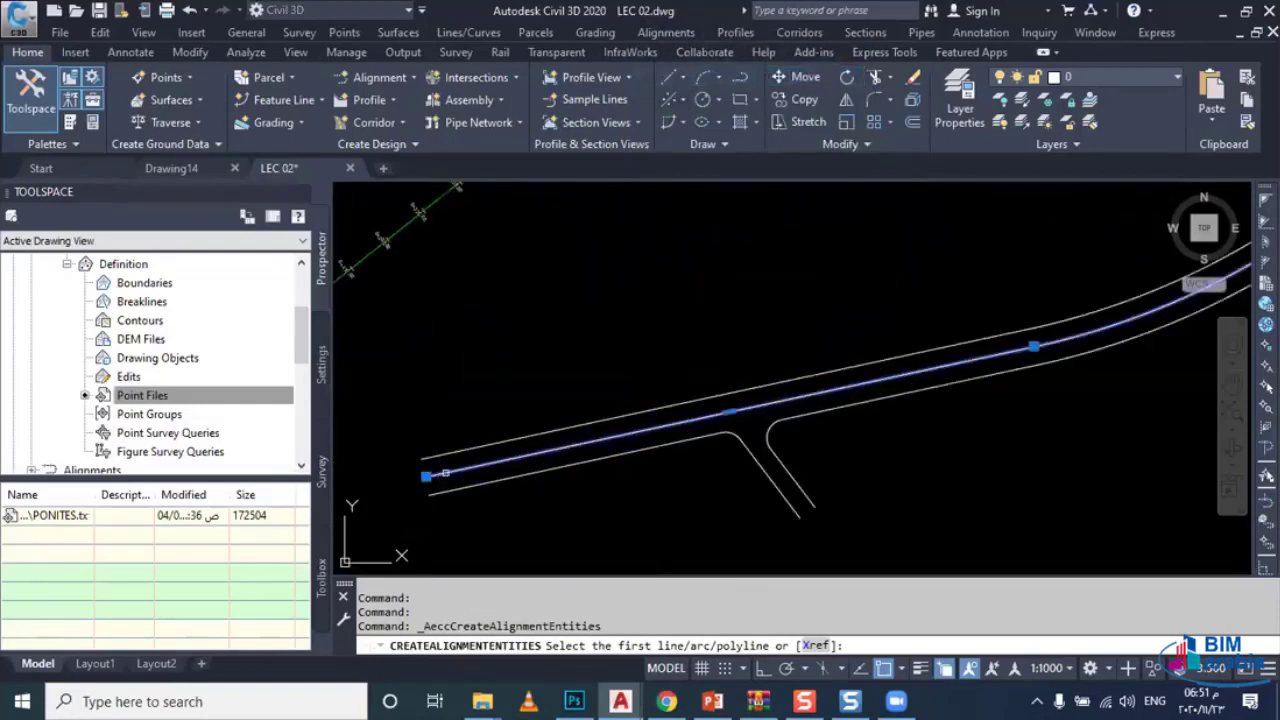
{"action": "left_click", "coordinate": [446, 472]}
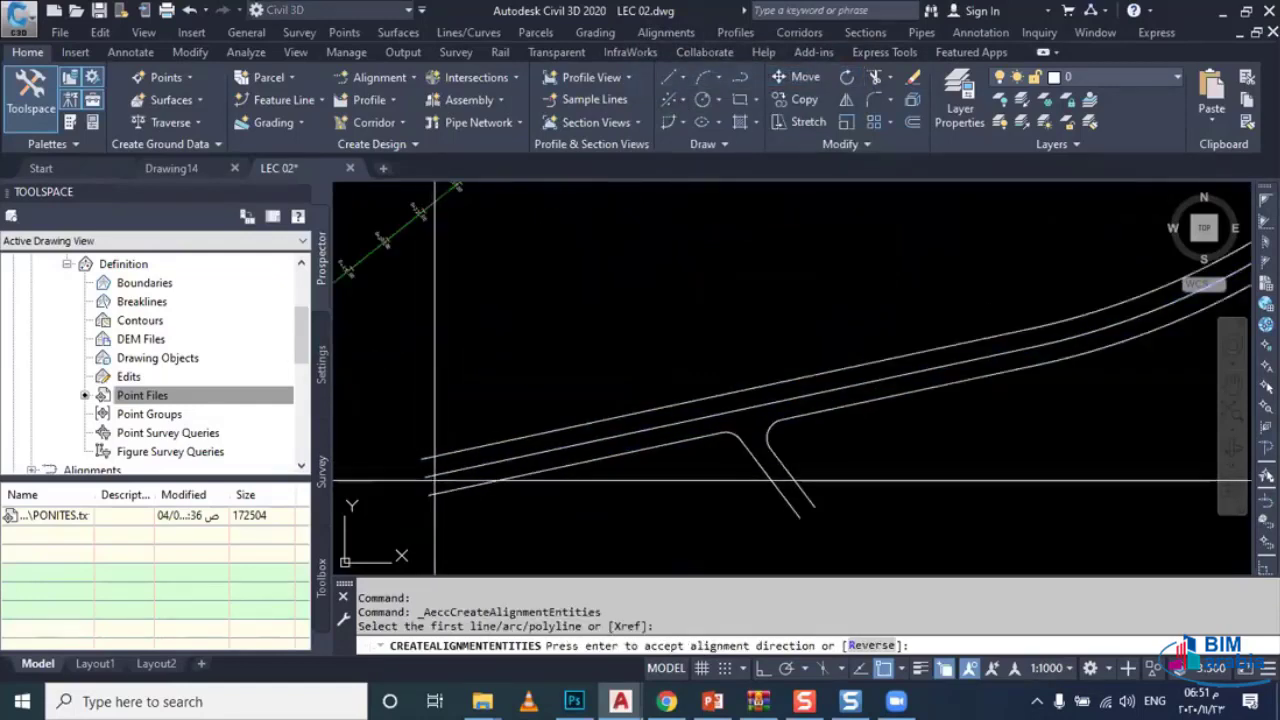
{"action": "scroll", "coordinate": [434, 481], "scroll_direction": "down", "scroll_amount": 1}
{"action": "scroll", "coordinate": [545, 493], "scroll_direction": "down", "scroll_amount": 2}
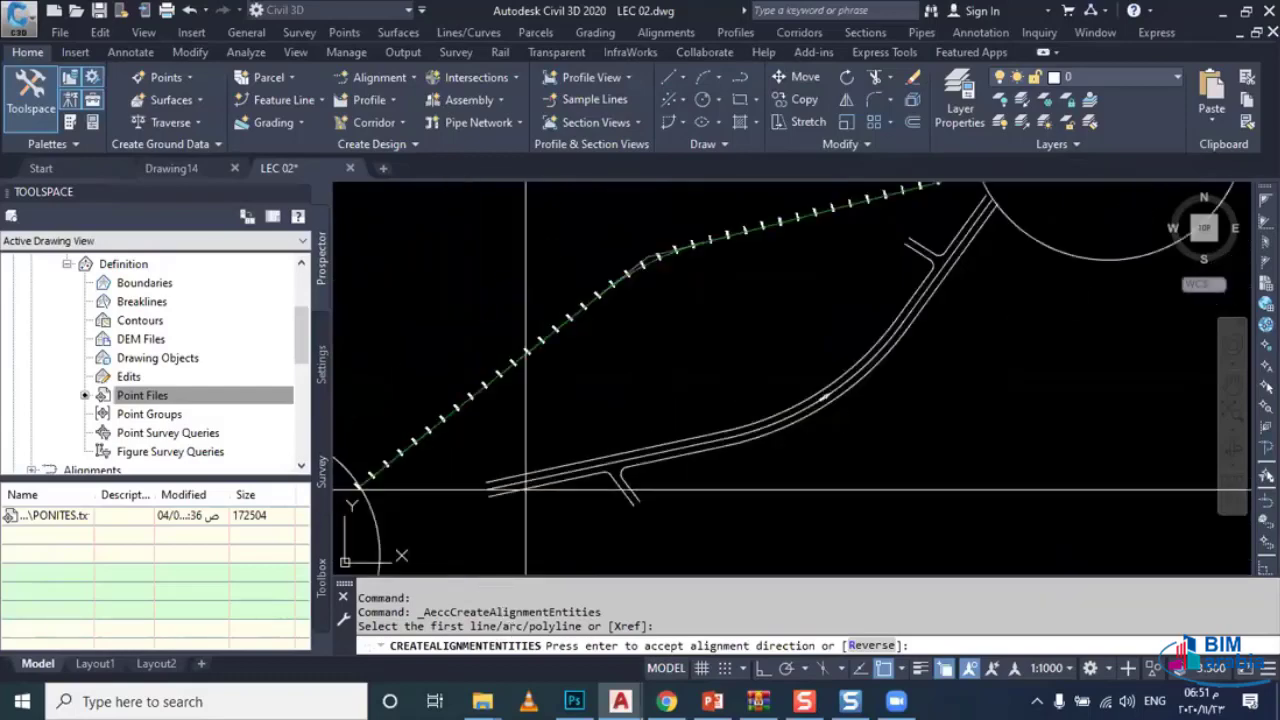
{"action": "scroll", "coordinate": [826, 401], "scroll_direction": "up", "scroll_amount": 2}
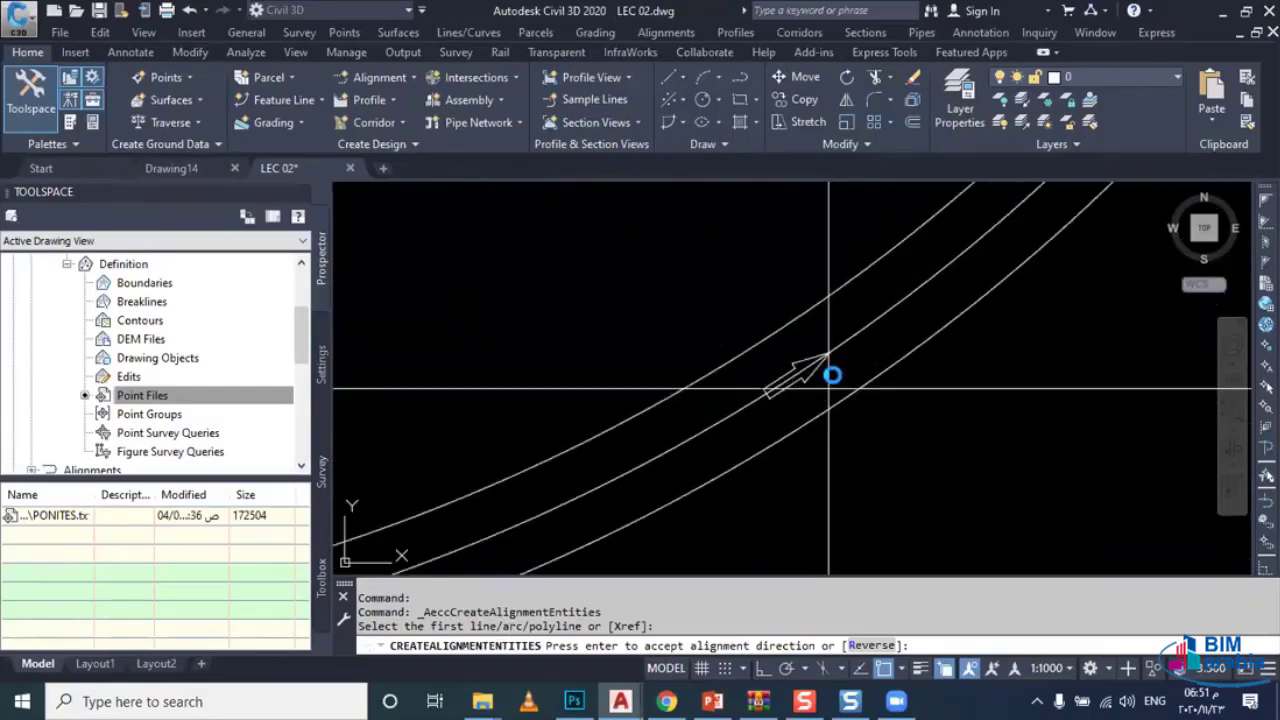
{"action": "middle_click_drag", "start_coordinate": [831, 371], "coordinate": [518, 424]}
{"action": "scroll", "coordinate": [500, 420], "scroll_direction": "up", "scroll_amount": 2}
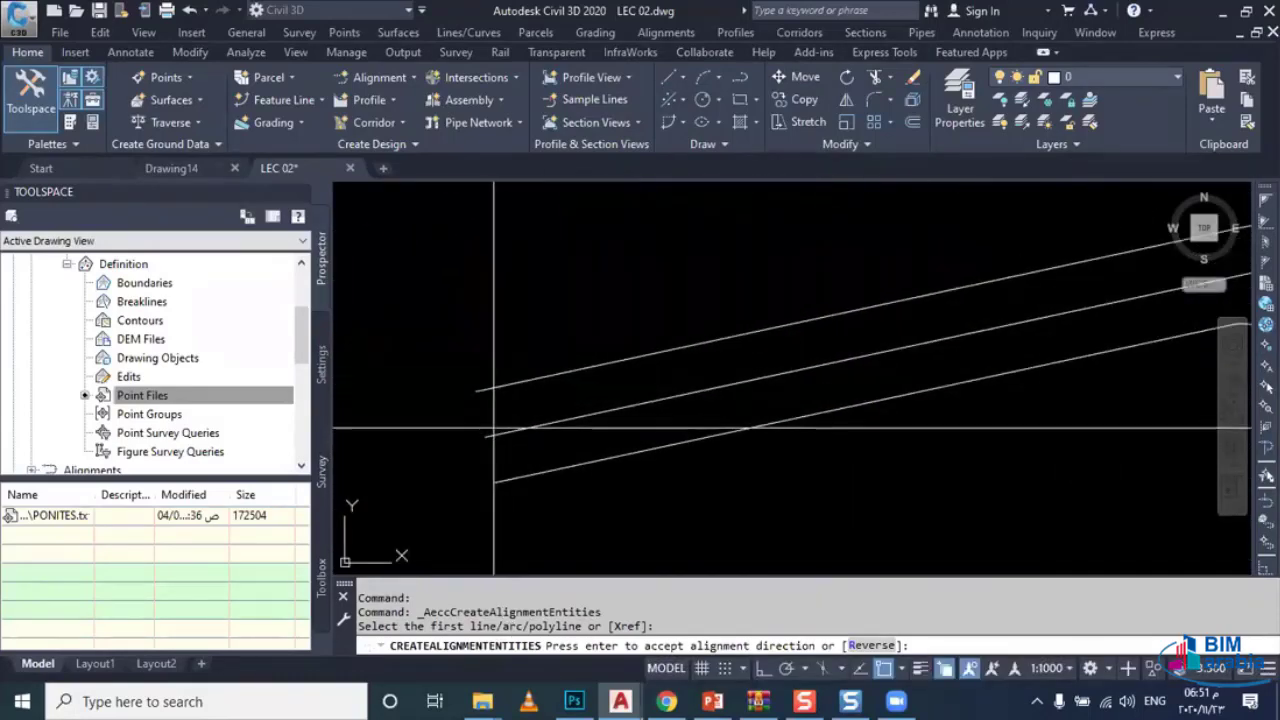
{"action": "scroll", "coordinate": [600, 387], "scroll_direction": "down", "scroll_amount": 2}
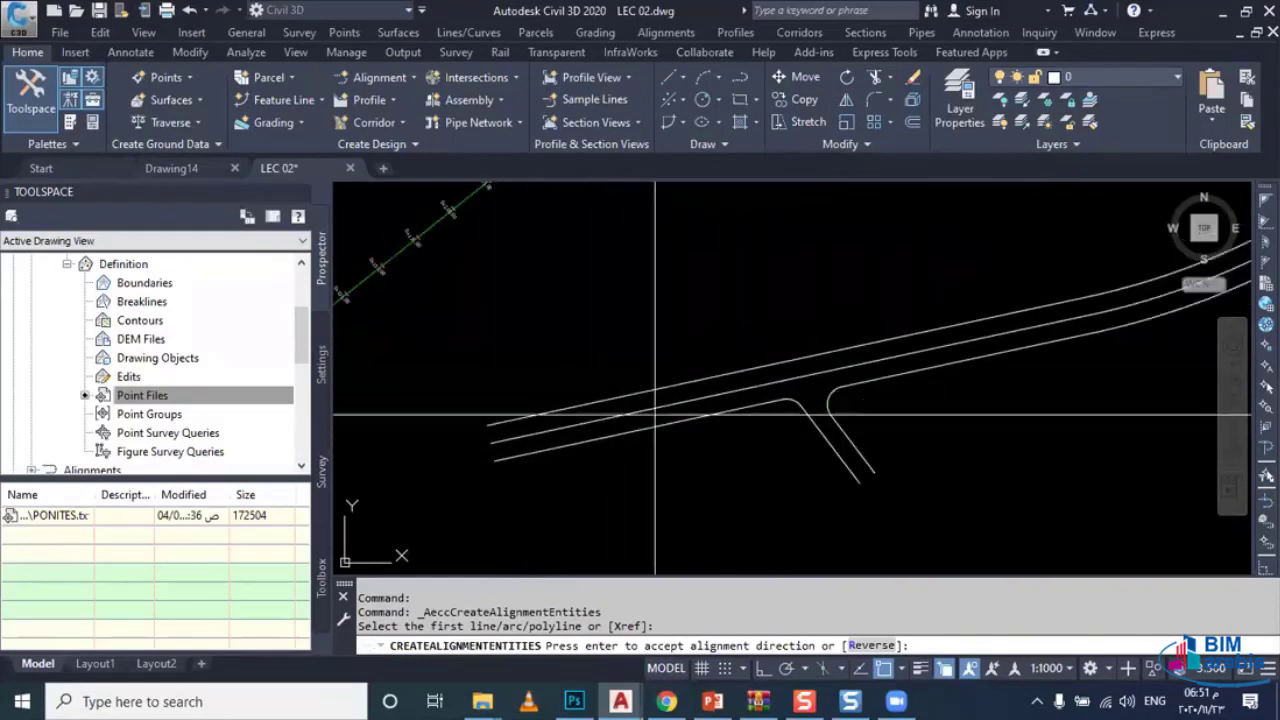
{"action": "scroll", "coordinate": [764, 424], "scroll_direction": "down", "scroll_amount": 3}
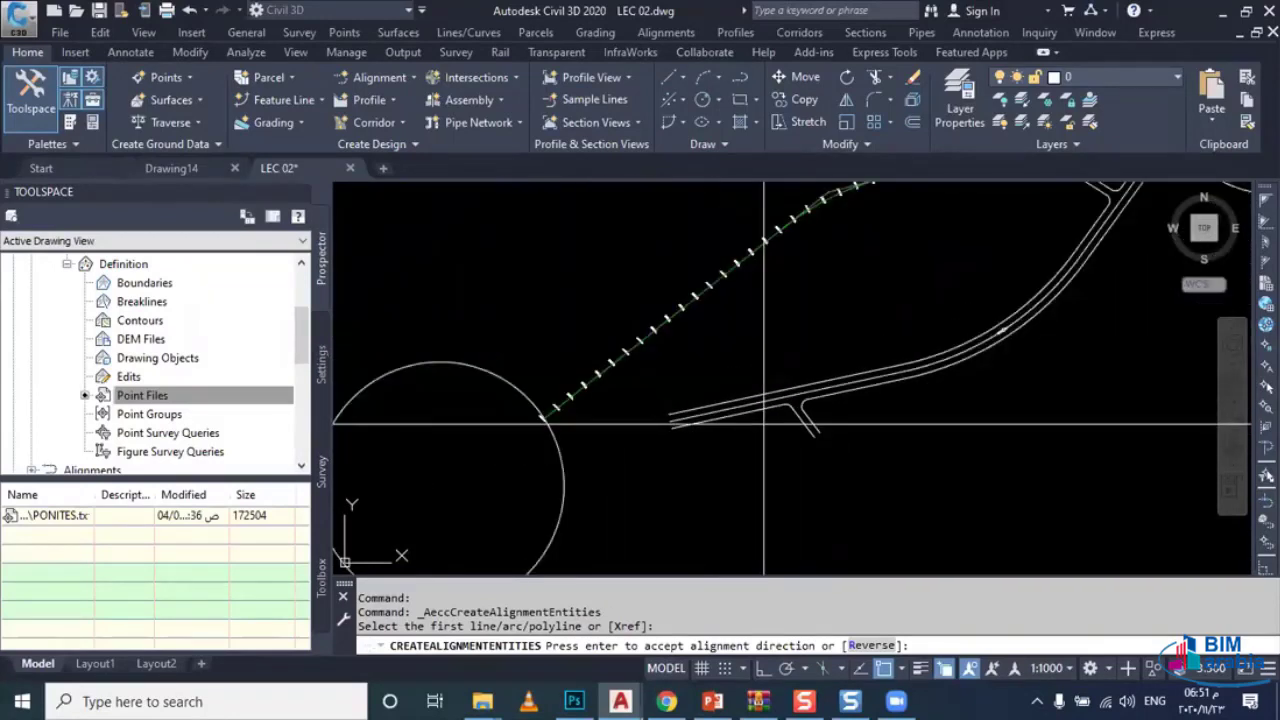
{"action": "middle_click_drag", "start_coordinate": [749, 423], "coordinate": [530, 463]}
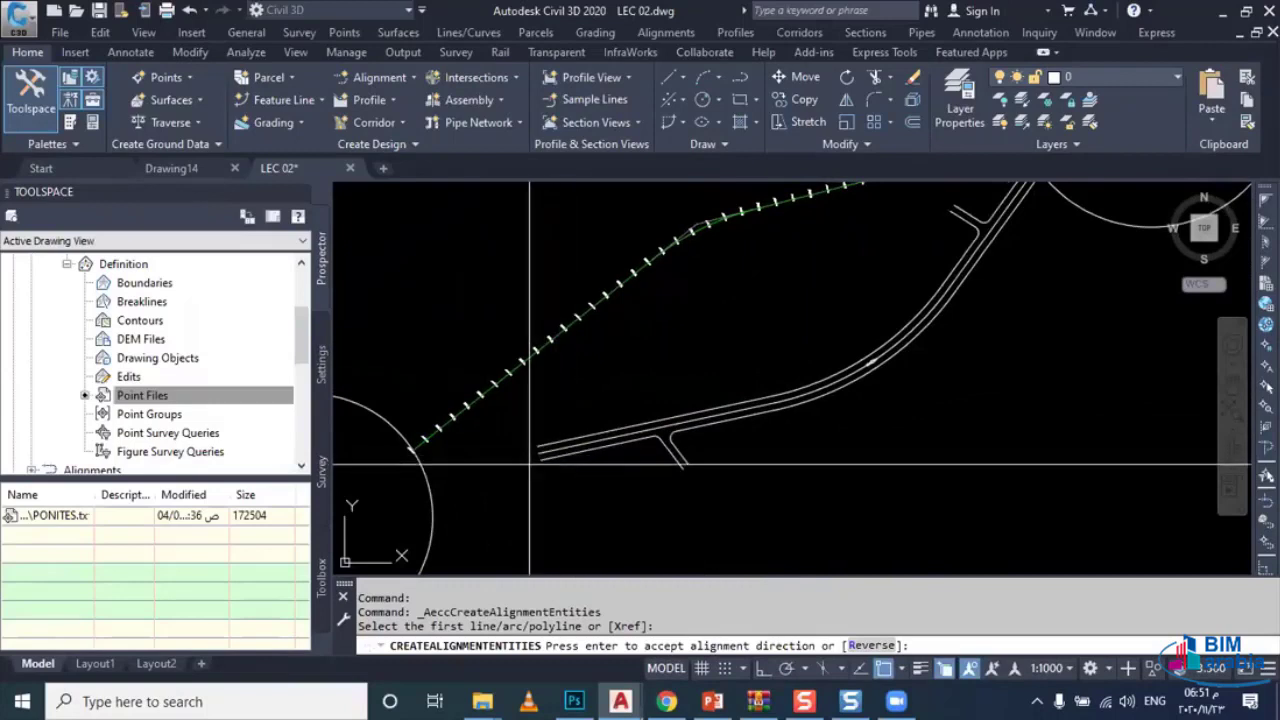
{"action": "scroll", "coordinate": [530, 463], "scroll_direction": "down", "scroll_amount": 2}
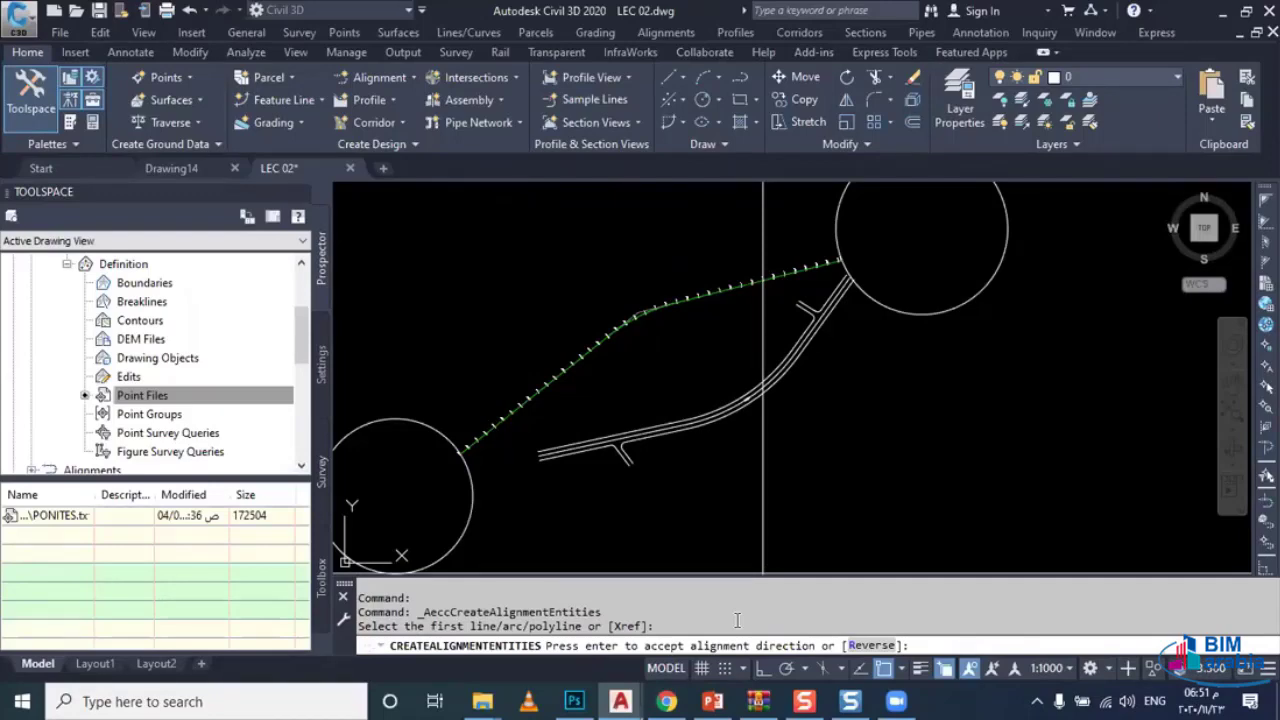
{"action": "key", "text": "Return"}
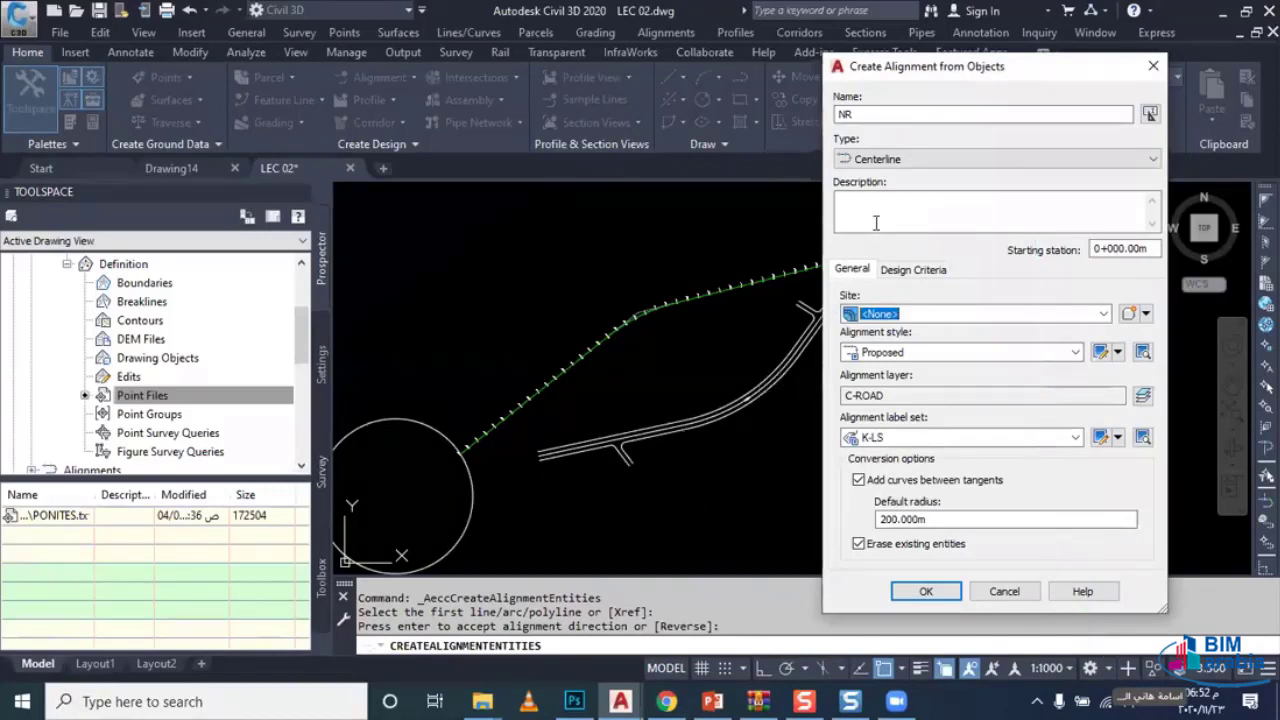
Step: Name it RD 02, with 60 km/h criteria-based design and the eMax 4% radius table
{"action": "double_click", "coordinate": [860, 114]}
{"action": "type", "text": "R"}
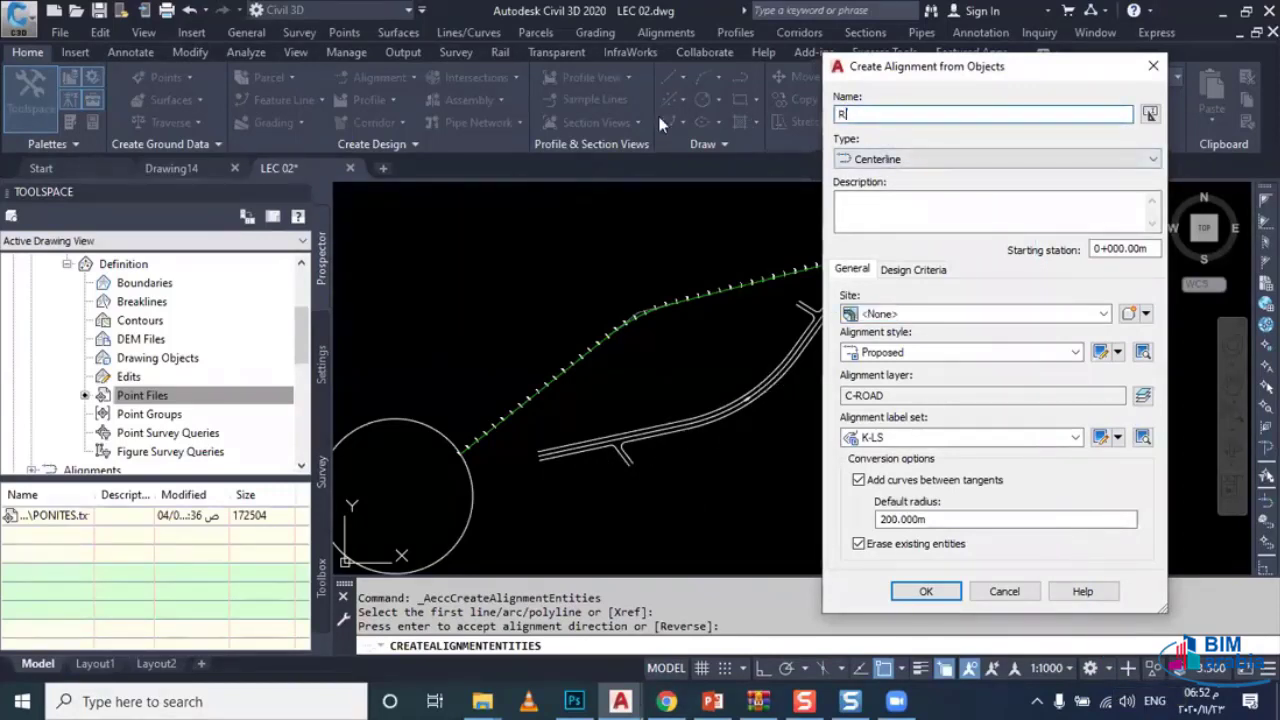
{"action": "type", "text": "D 02"}
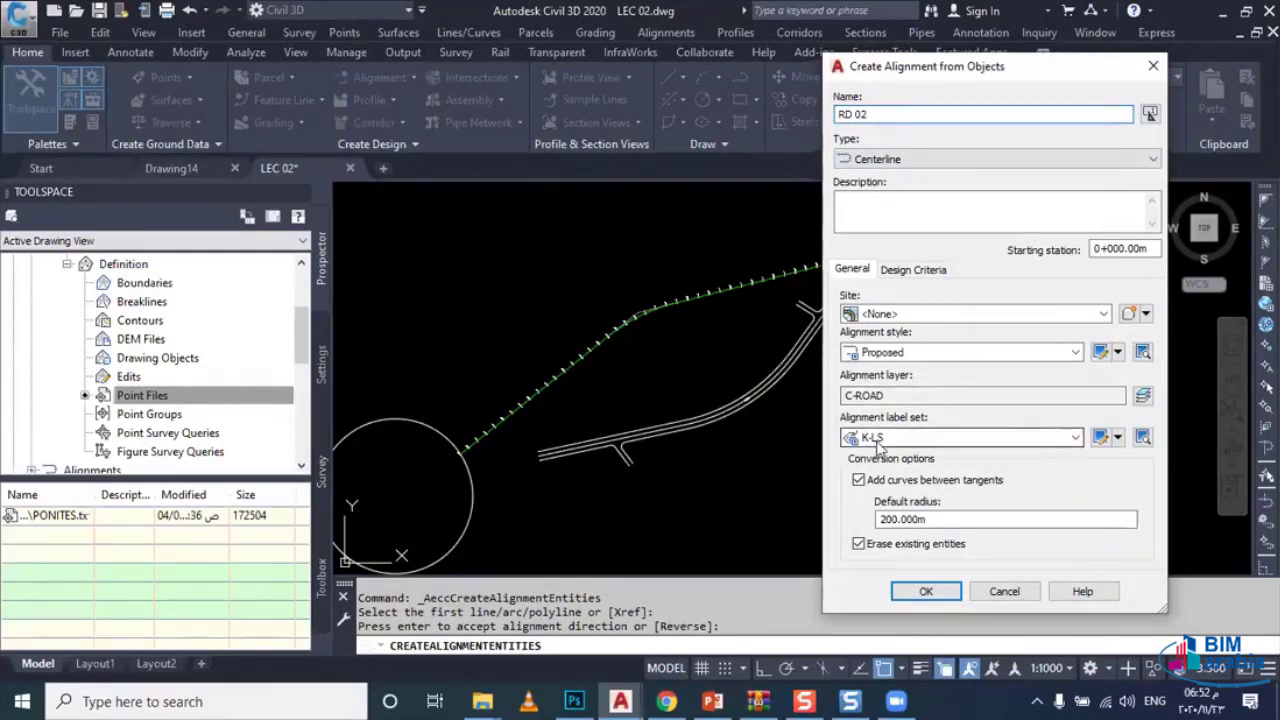
{"action": "left_click", "coordinate": [912, 269]}
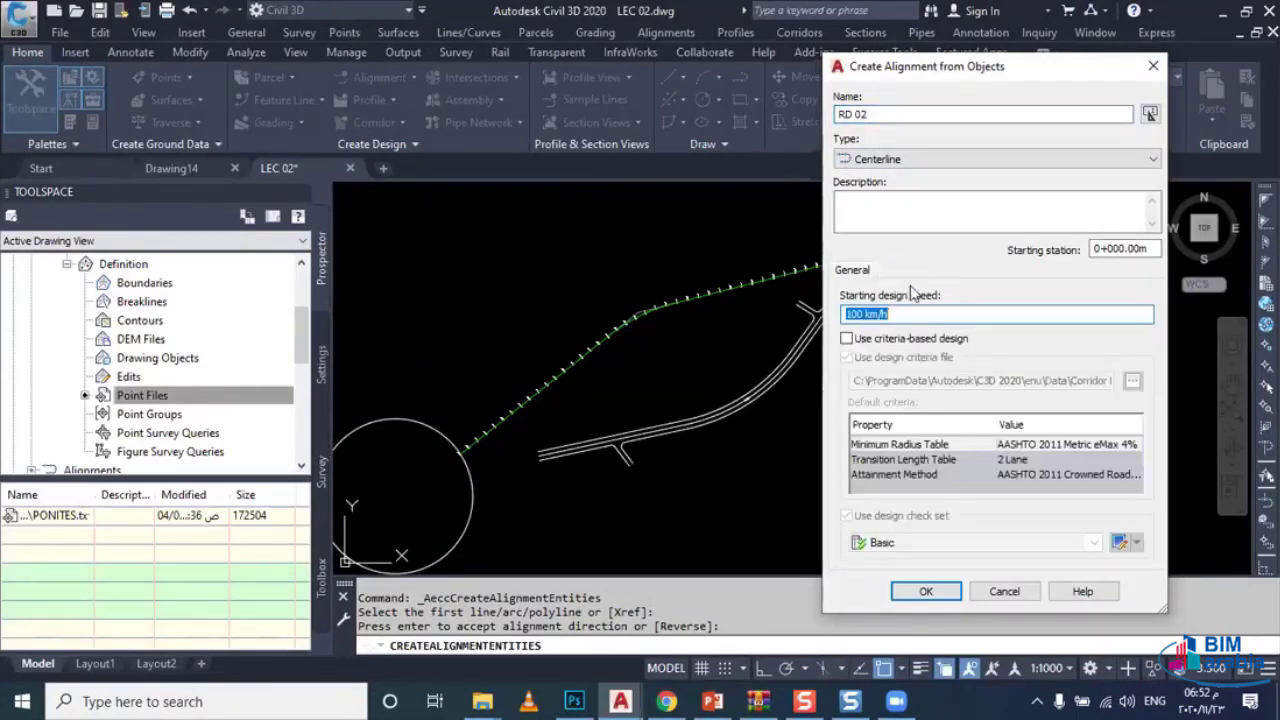
{"action": "type", "text": "60"}
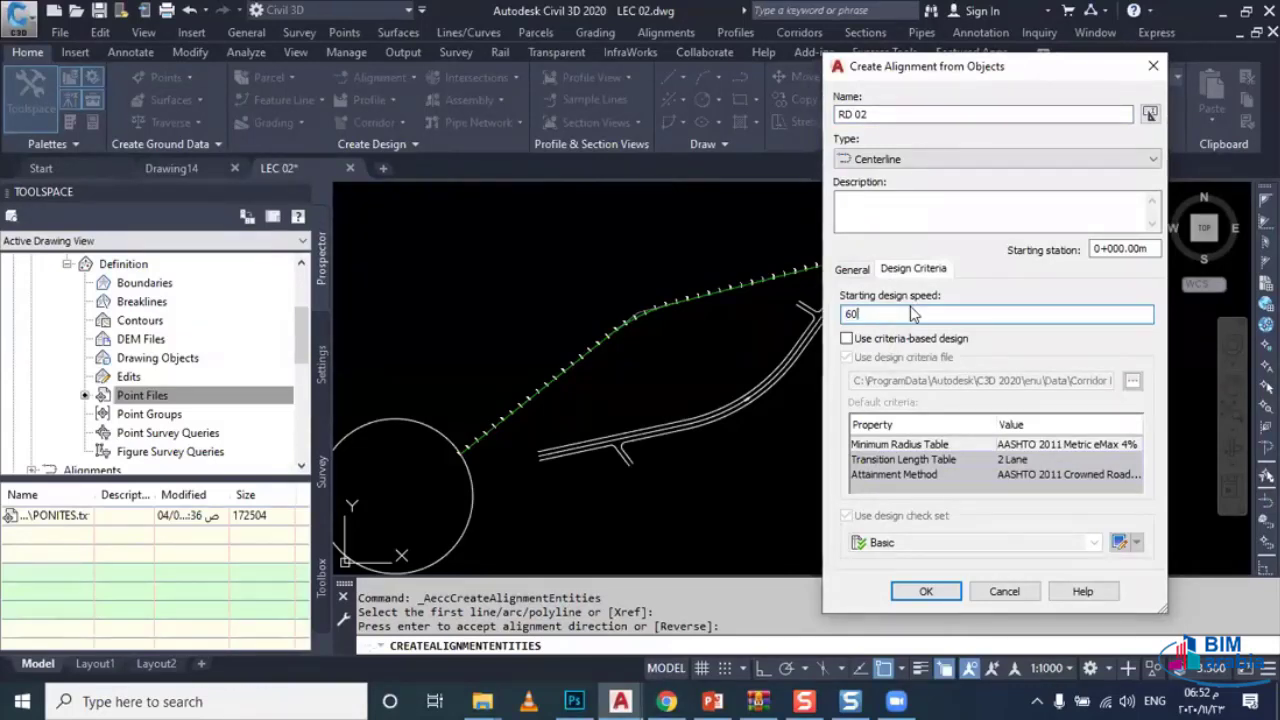
{"action": "left_click", "coordinate": [895, 339]}
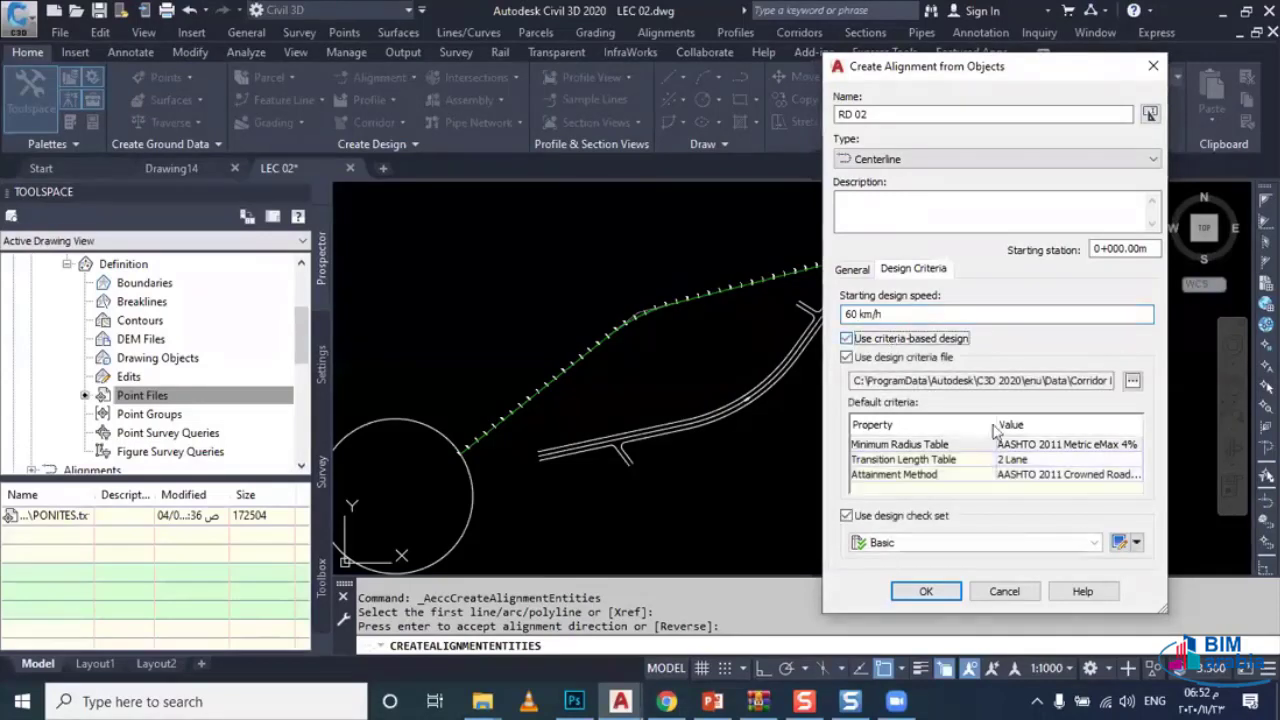
{"action": "left_click", "coordinate": [1072, 447]}
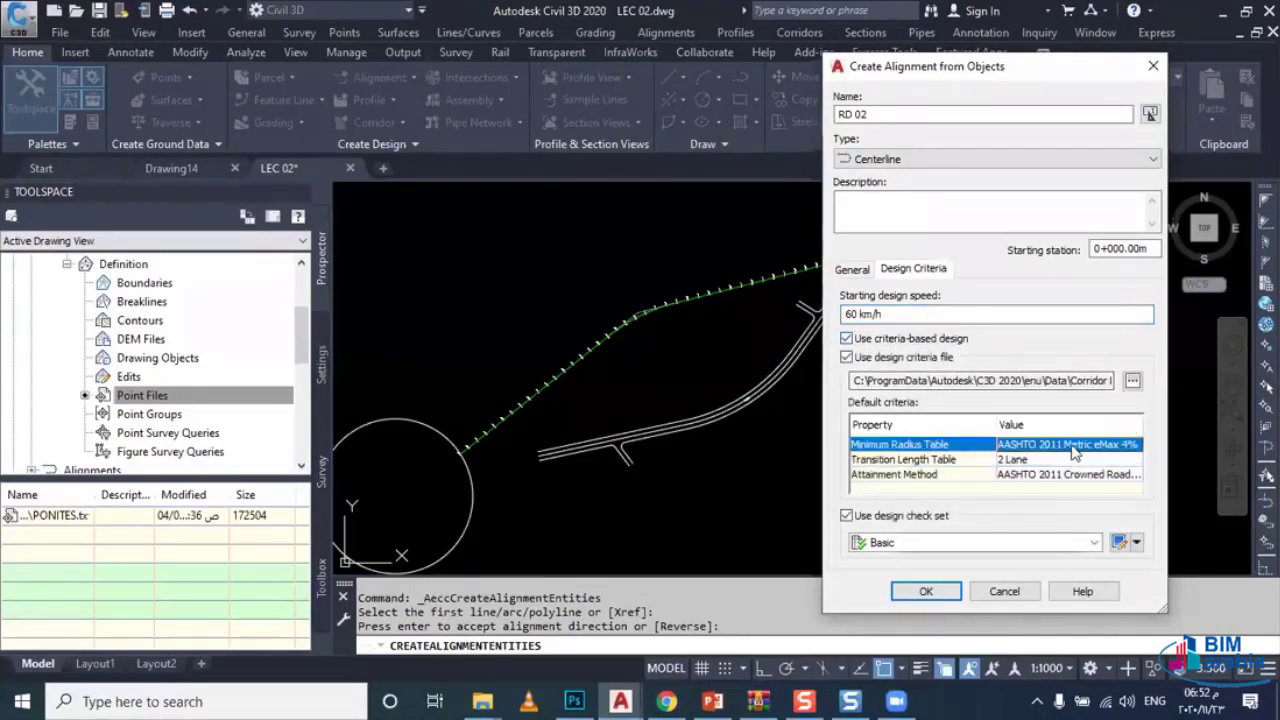
{"action": "left_click", "coordinate": [1074, 450]}
{"action": "left_click", "coordinate": [1068, 465]}
{"action": "left_click", "coordinate": [926, 591]}
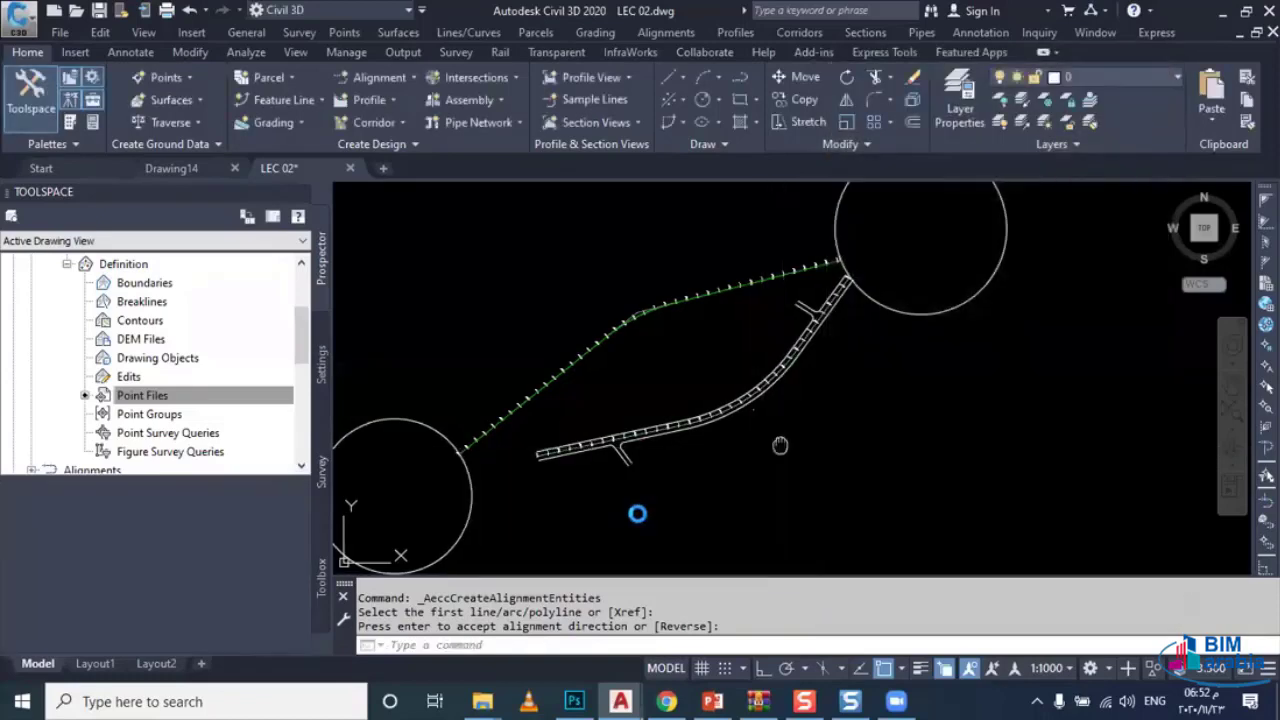
Step: Window-select the two circles at the alignment ends and delete them
{"action": "scroll", "coordinate": [634, 514], "scroll_direction": "up", "scroll_amount": 1}
{"action": "scroll", "coordinate": [629, 443], "scroll_direction": "down", "scroll_amount": 2}
{"action": "scroll", "coordinate": [567, 443], "scroll_direction": "up", "scroll_amount": 2}
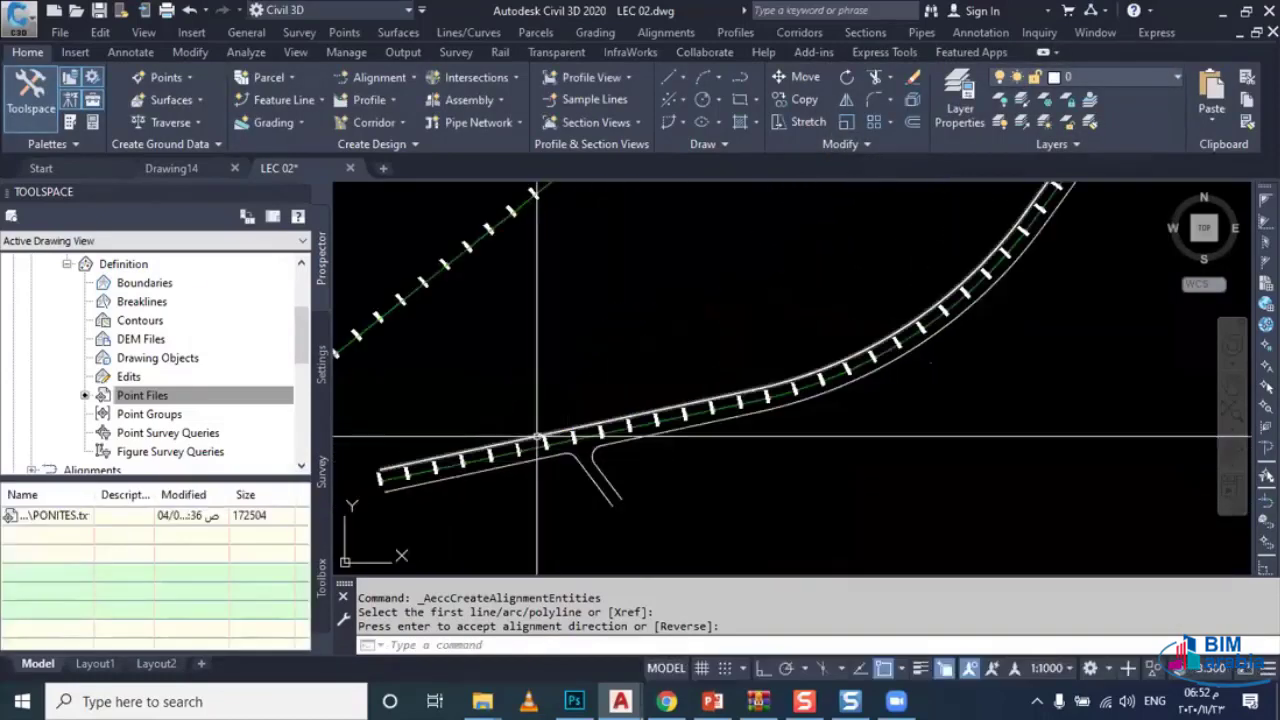
{"action": "scroll", "coordinate": [567, 443], "scroll_direction": "up", "scroll_amount": 1}
{"action": "scroll", "coordinate": [567, 443], "scroll_direction": "down", "scroll_amount": 1}
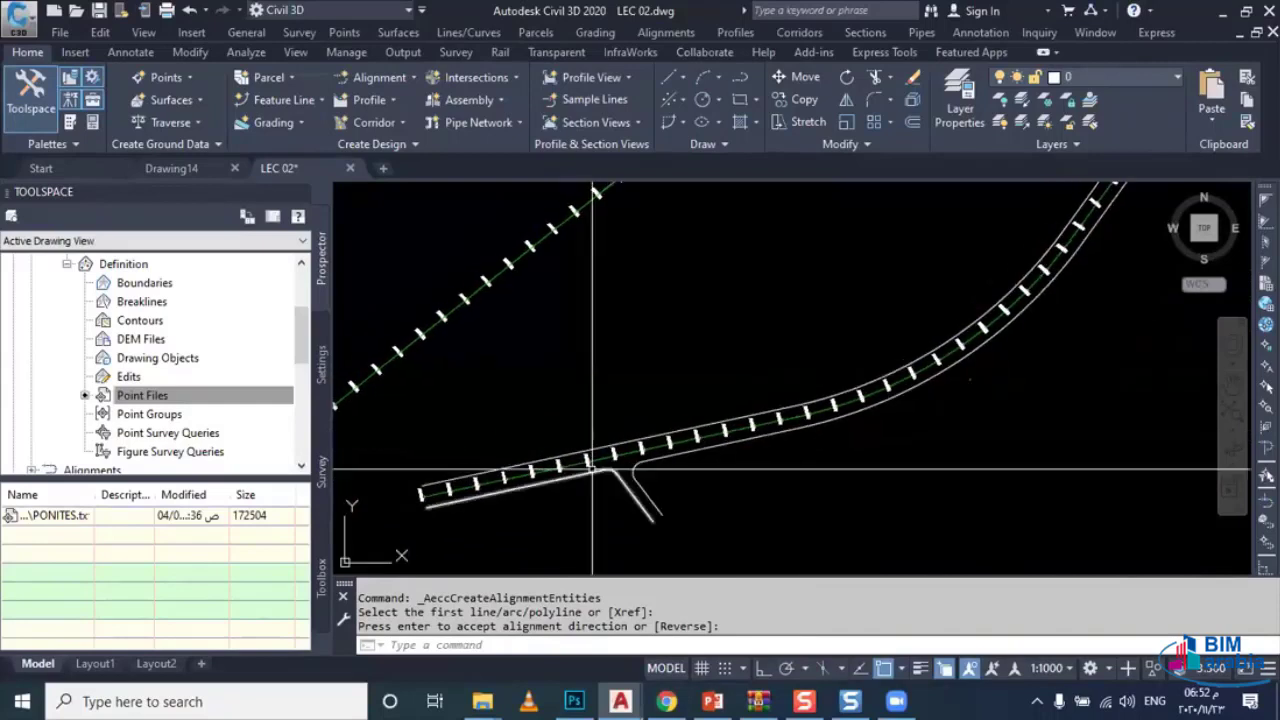
{"action": "key", "text": "Escape"}
{"action": "scroll", "coordinate": [580, 443], "scroll_direction": "down", "scroll_amount": 1}
{"action": "scroll", "coordinate": [619, 441], "scroll_direction": "down", "scroll_amount": 1}
{"action": "scroll", "coordinate": [619, 441], "scroll_direction": "down", "scroll_amount": 2}
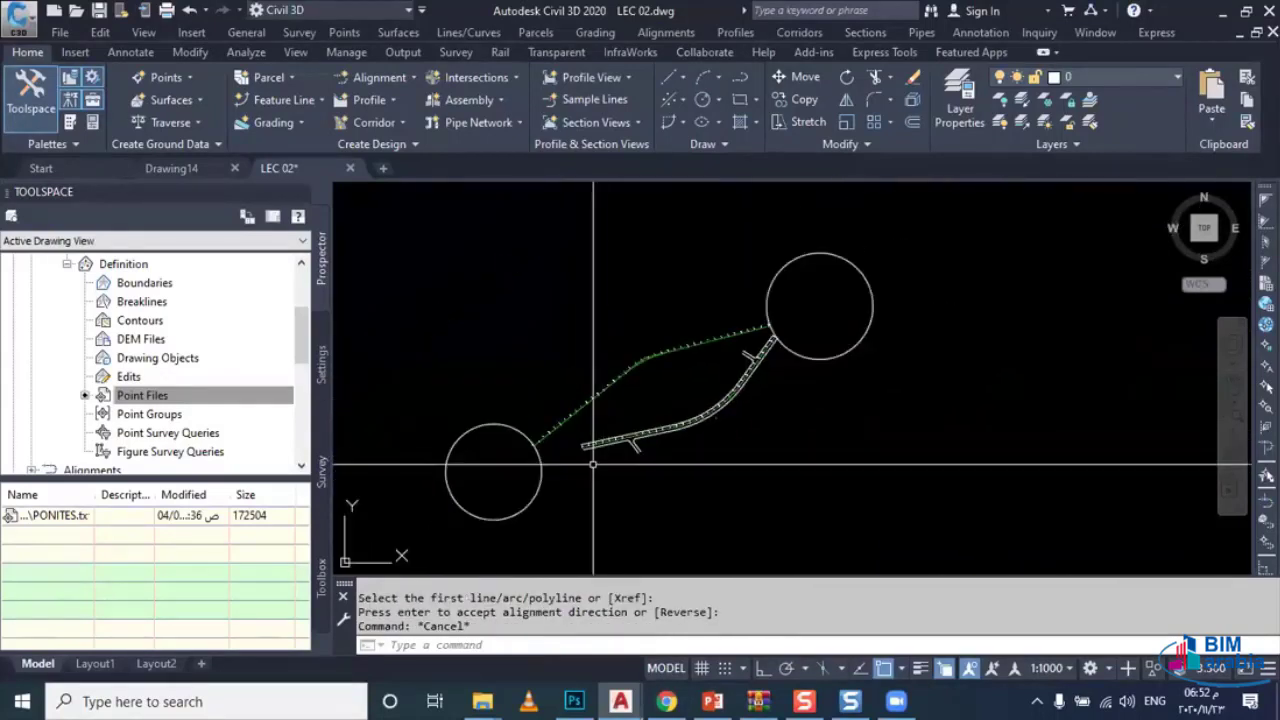
{"action": "key", "text": "Escape"}
{"action": "middle_click_drag", "start_coordinate": [593, 464], "coordinate": [615, 425]}
{"action": "left_click", "coordinate": [571, 437]}
{"action": "left_click", "coordinate": [510, 440]}
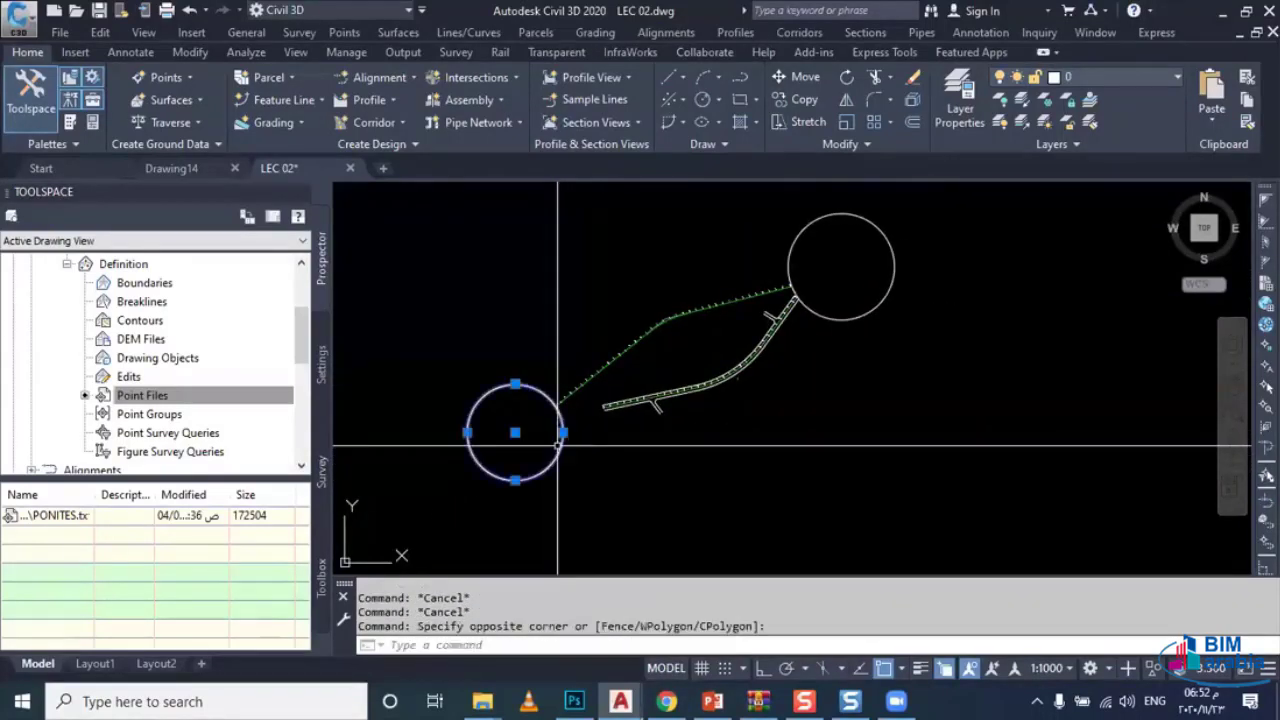
{"action": "left_click", "coordinate": [871, 337]}
{"action": "left_click", "coordinate": [829, 294]}
{"action": "key", "text": "Delete"}
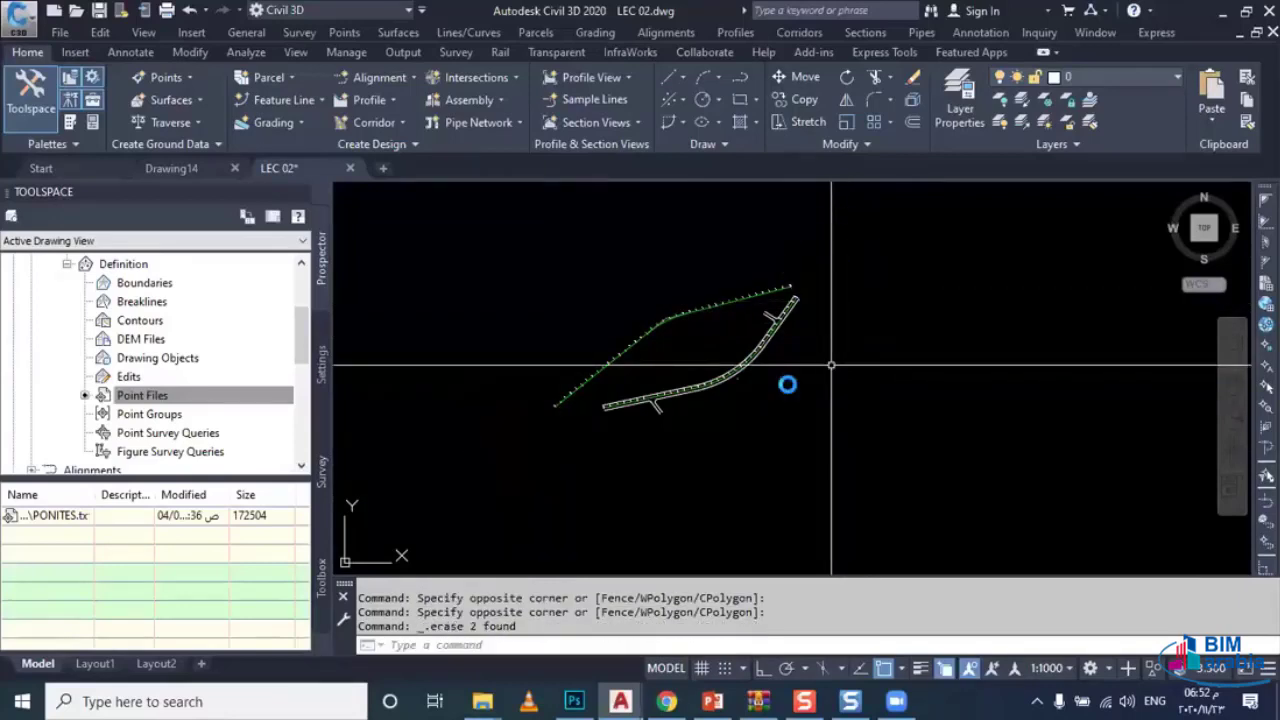
Step: Zoom in to check the RD 01 and RD 02 alignments
{"action": "middle_click_drag", "start_coordinate": [829, 363], "coordinate": [799, 438]}
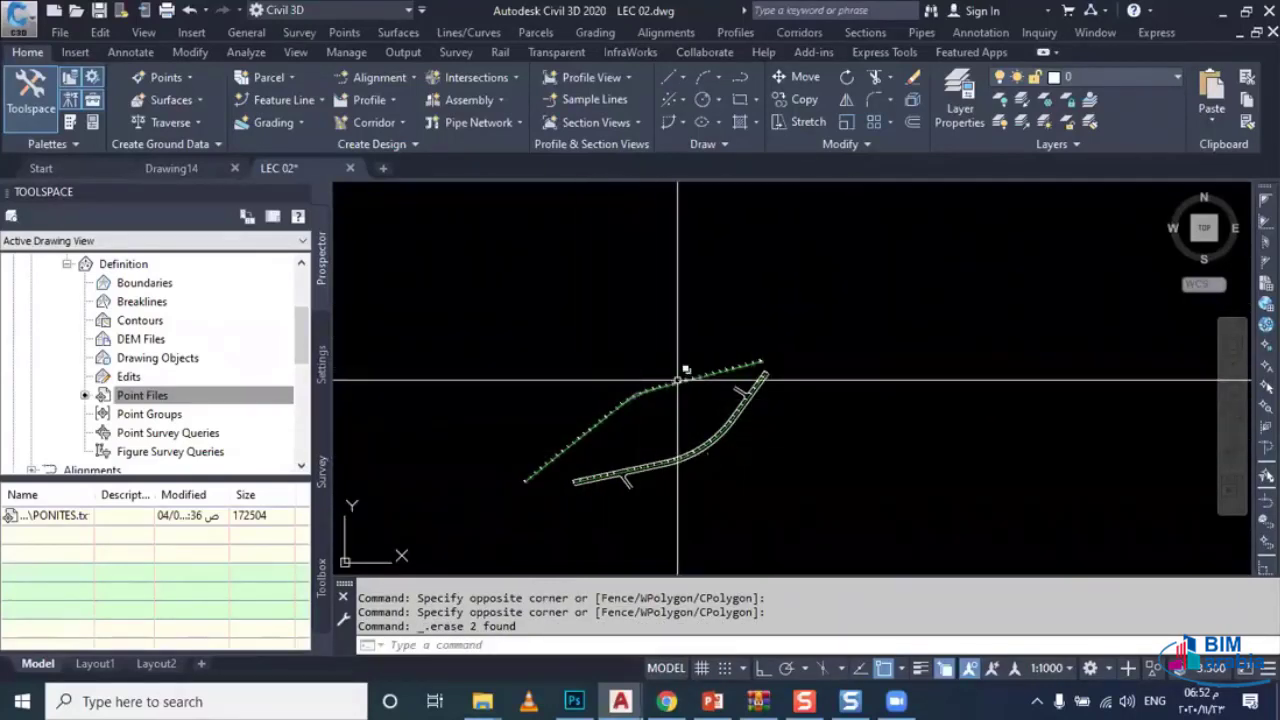
{"action": "scroll", "coordinate": [625, 483], "scroll_direction": "up", "scroll_amount": 2}
{"action": "scroll", "coordinate": [625, 483], "scroll_direction": "up", "scroll_amount": 2}
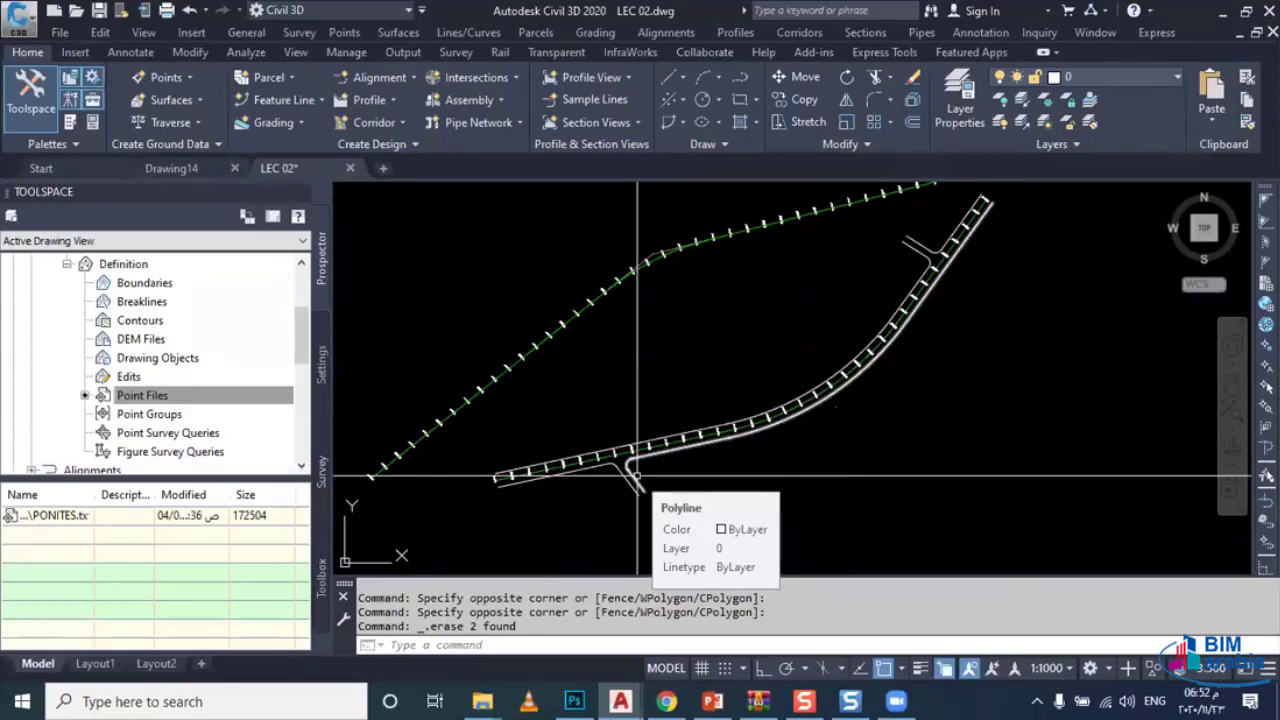
{"action": "mouse_move", "coordinate": [636, 470]}
{"action": "scroll", "coordinate": [637, 476], "scroll_direction": "down", "scroll_amount": 2}
{"action": "scroll", "coordinate": [612, 400], "scroll_direction": "down", "scroll_amount": 2}
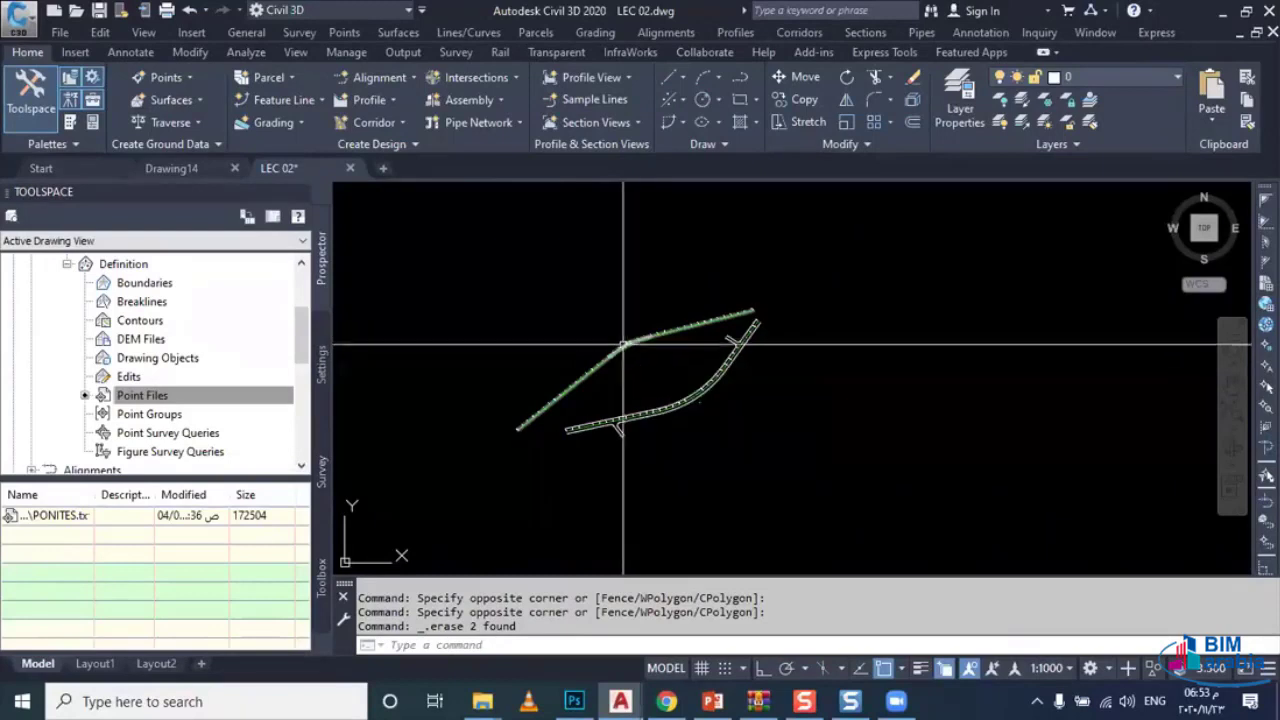
{"action": "scroll", "coordinate": [627, 340], "scroll_direction": "up", "scroll_amount": 2}
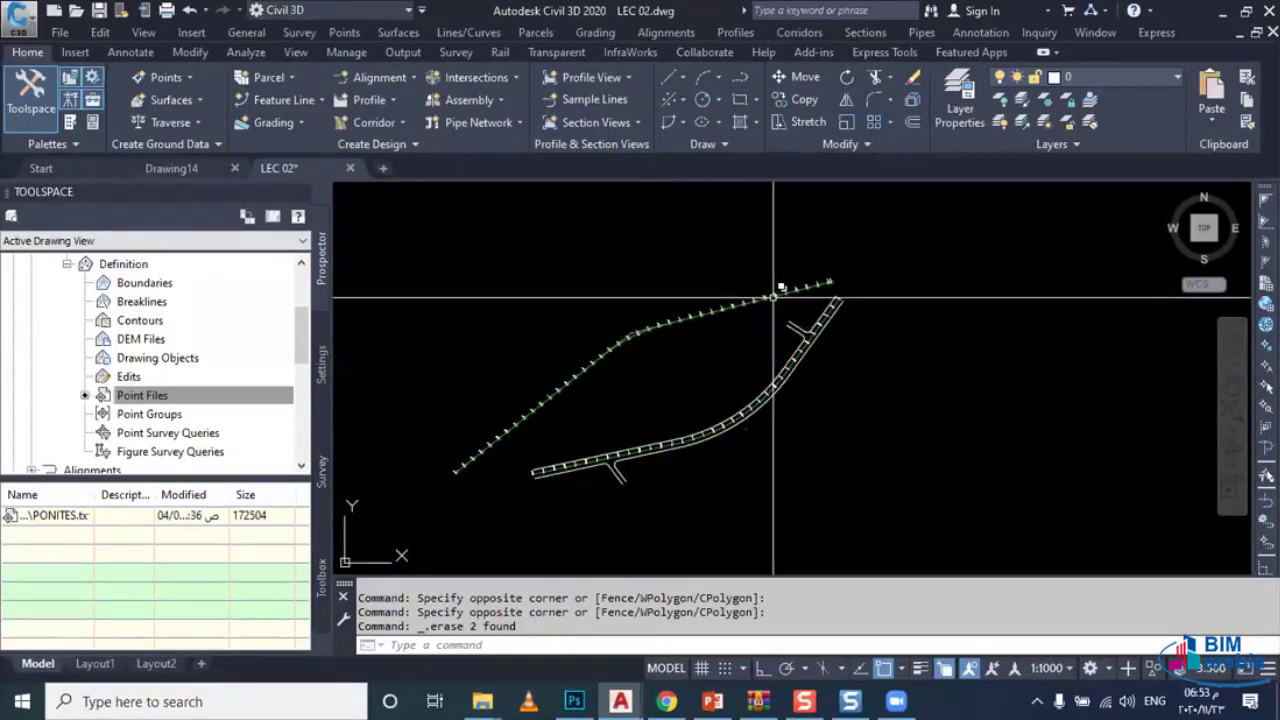
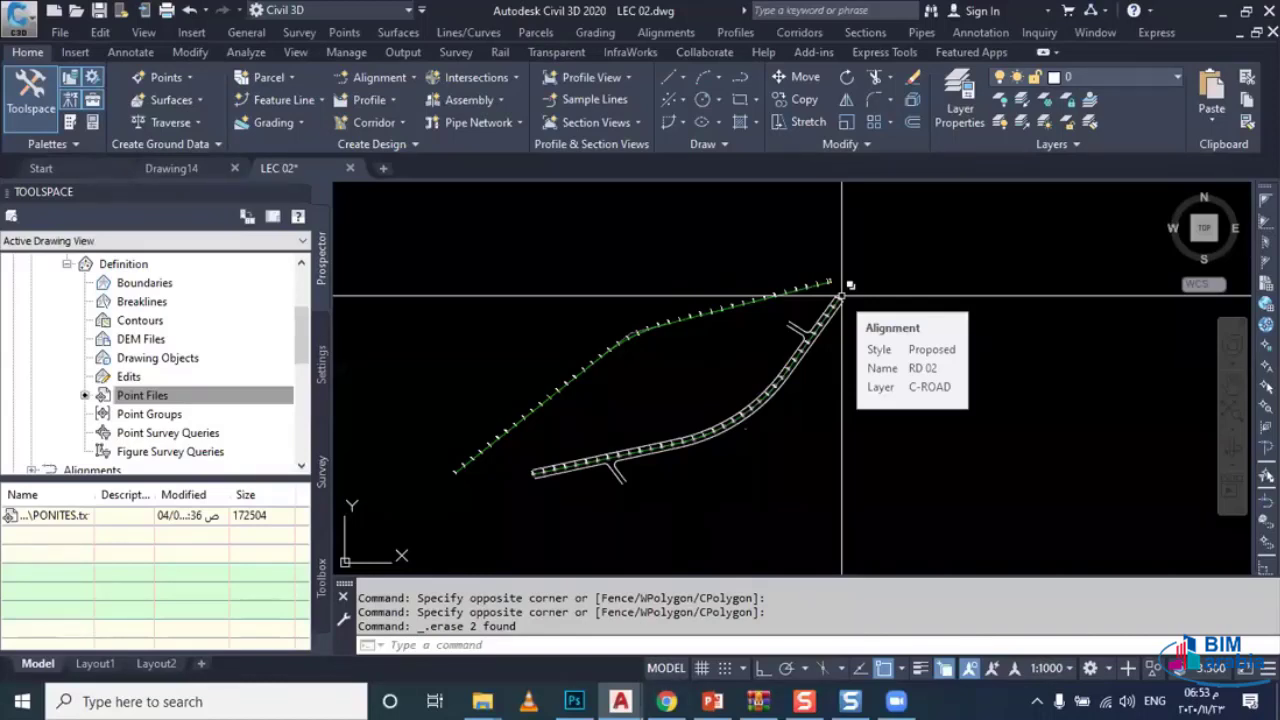
Step: Zoom out of the drawing and open the Profiles menu
{"action": "scroll", "coordinate": [840, 298], "scroll_direction": "down", "scroll_amount": 2}
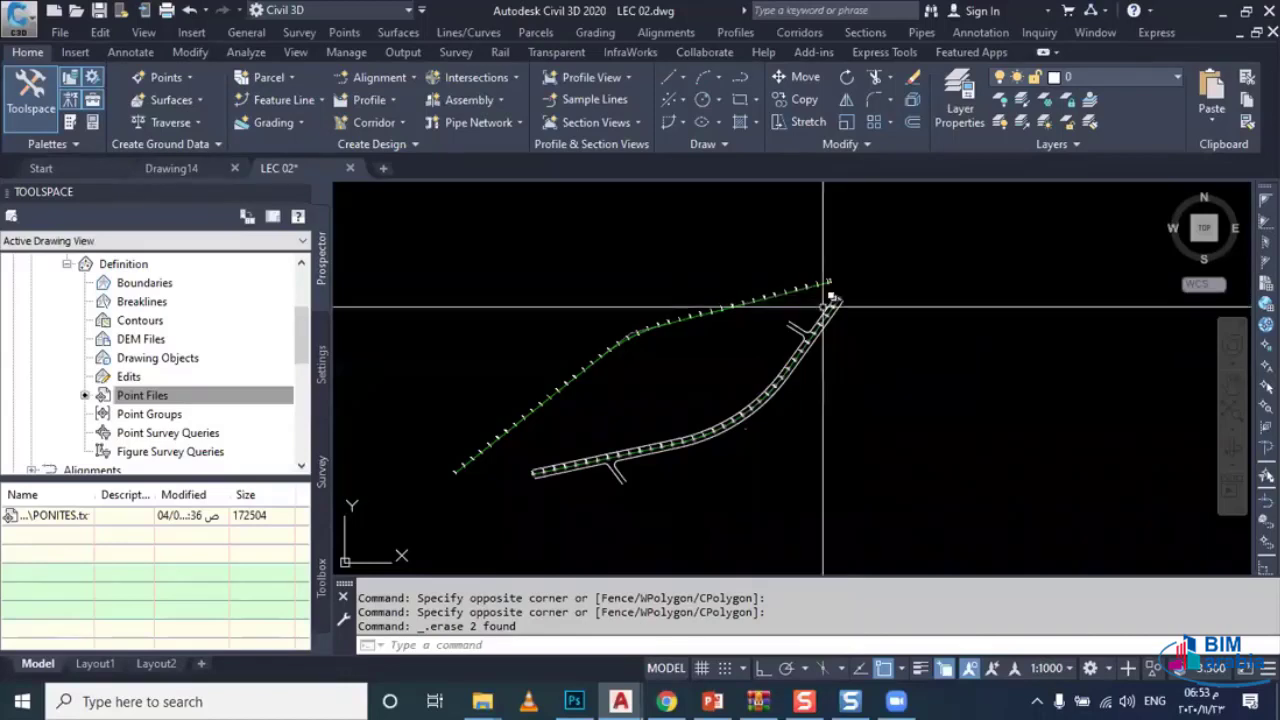
{"action": "scroll", "coordinate": [629, 363], "scroll_direction": "down", "scroll_amount": 3}
{"action": "scroll", "coordinate": [543, 200], "scroll_direction": "down", "scroll_amount": 2}
{"action": "left_click", "coordinate": [733, 33]}
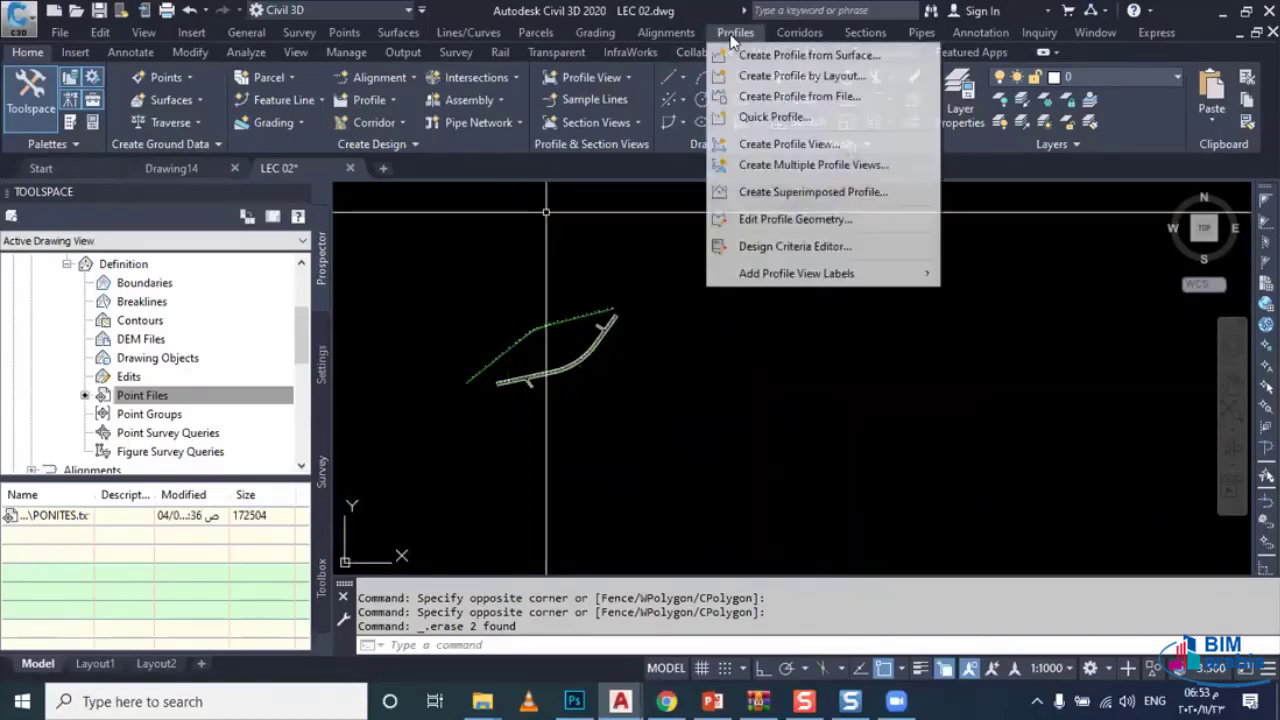
Step: Create a profile from surface for alignment RD 01, adding the NGL surface profile
{"action": "left_click", "coordinate": [737, 50]}
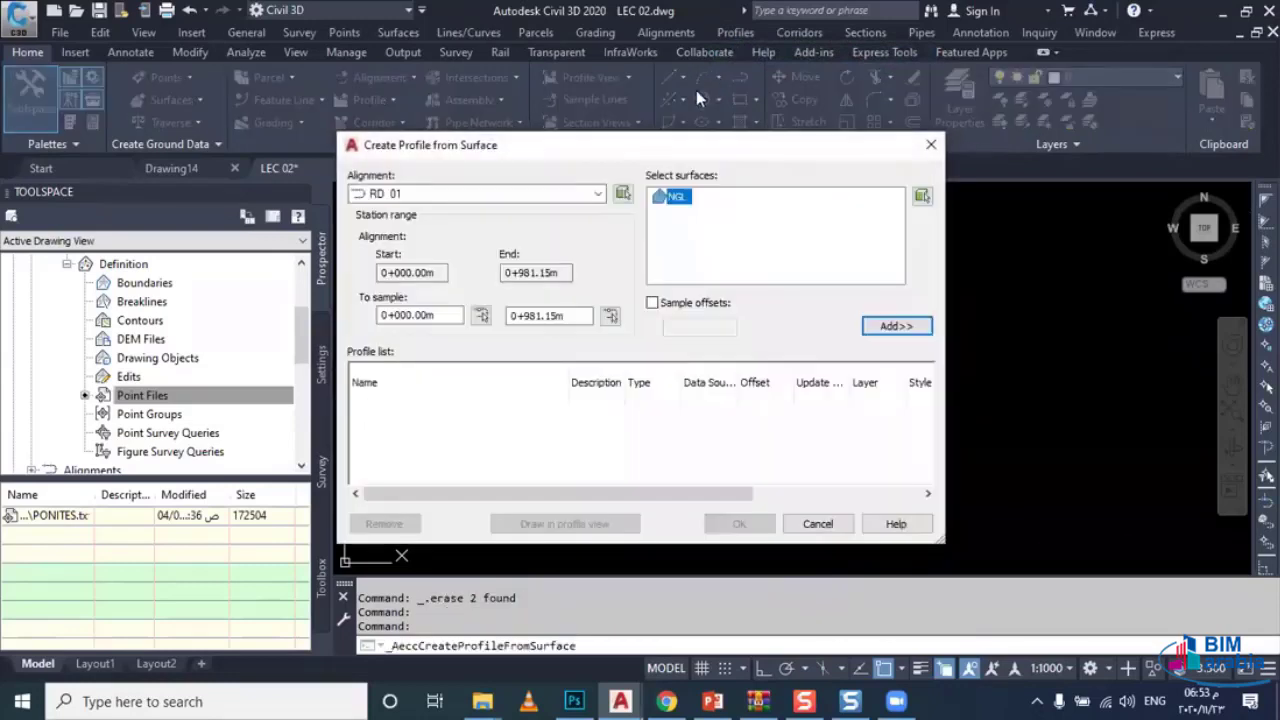
{"action": "left_click", "coordinate": [478, 196]}
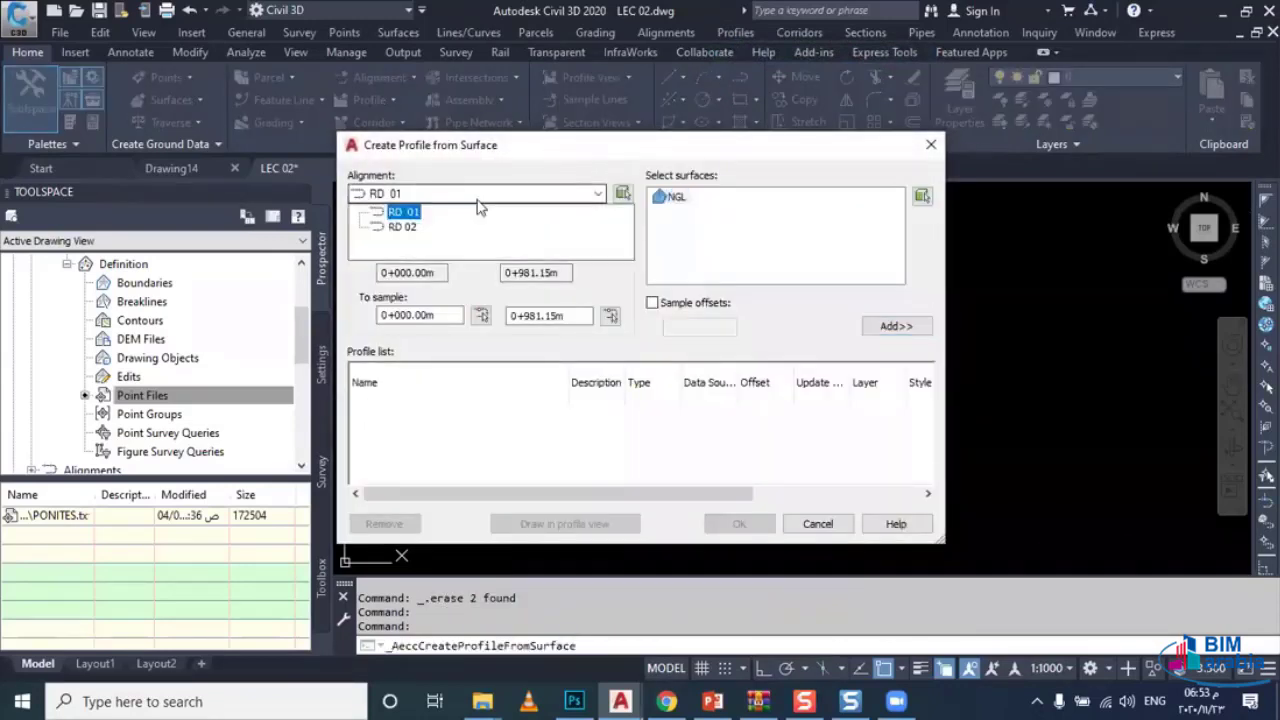
{"action": "left_click", "coordinate": [410, 215]}
{"action": "left_click", "coordinate": [425, 193]}
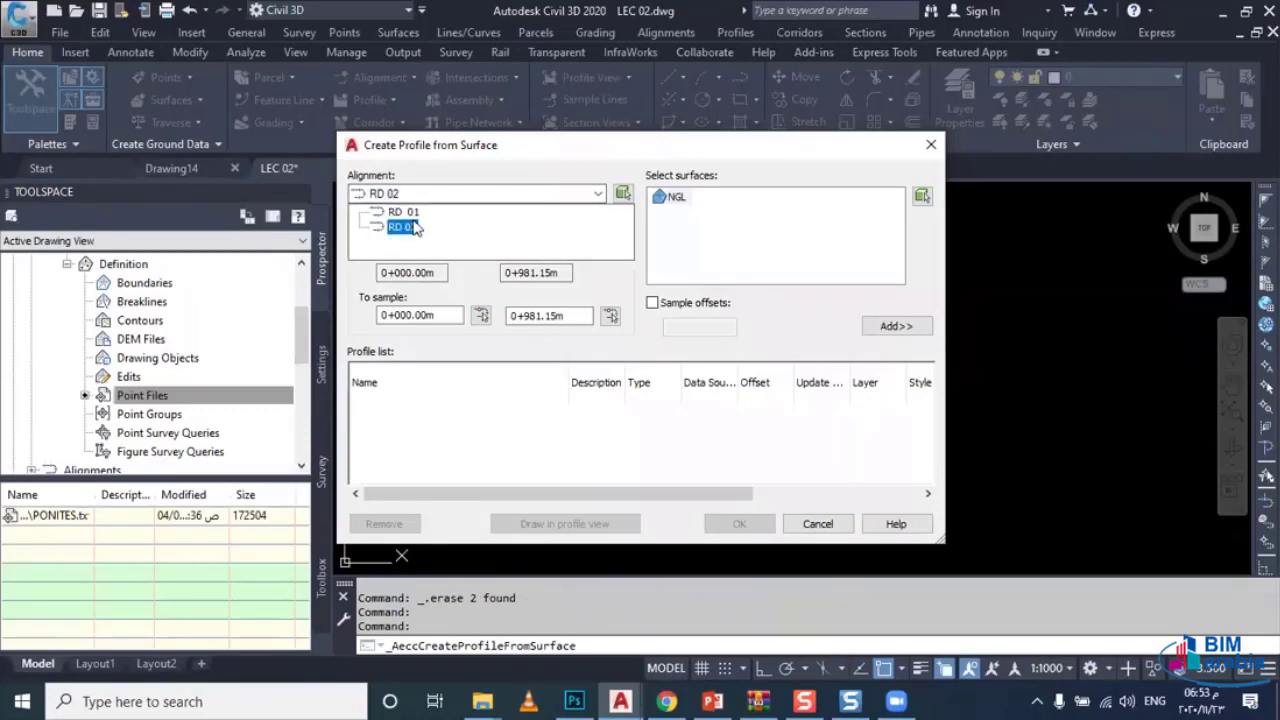
{"action": "left_click", "coordinate": [413, 216]}
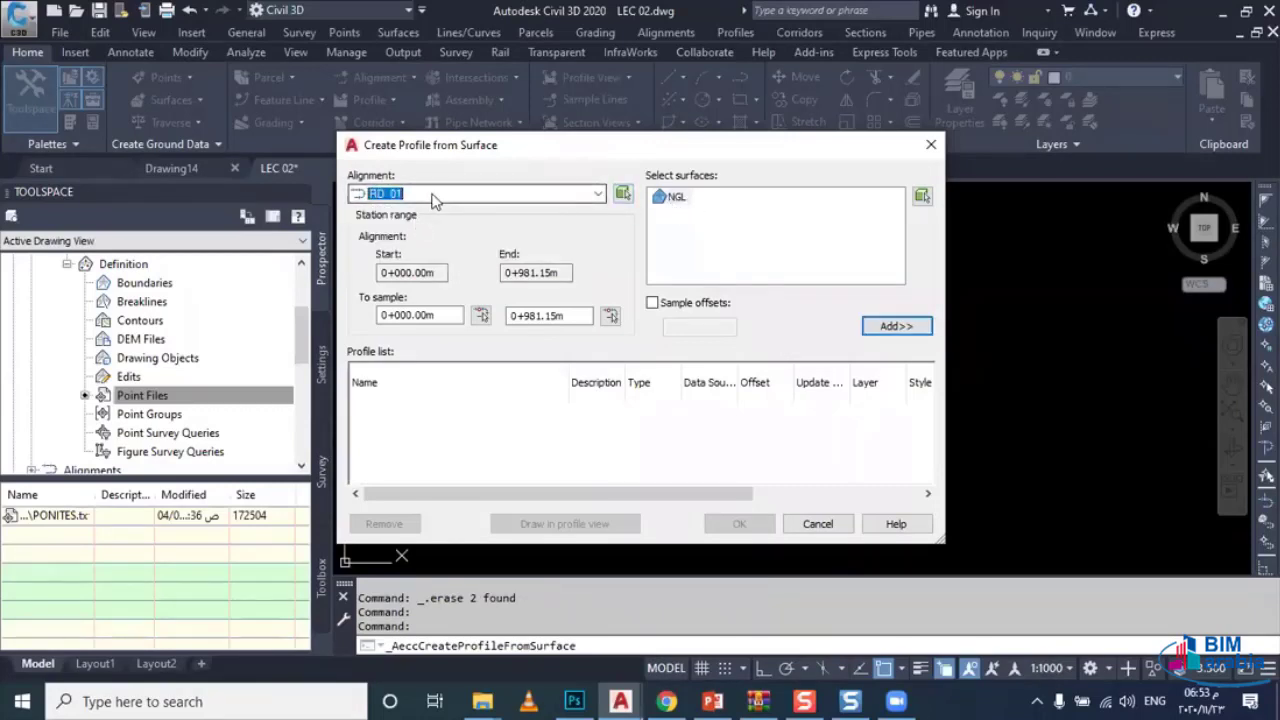
{"action": "left_click", "coordinate": [676, 198]}
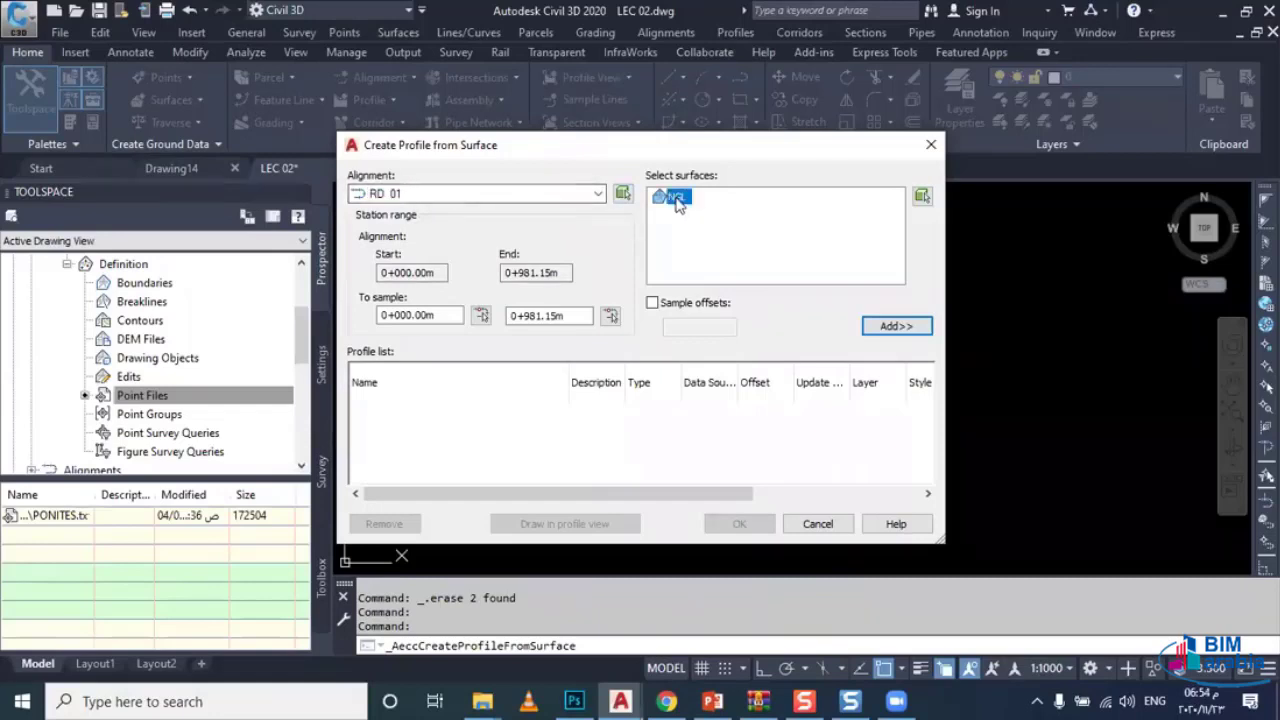
{"action": "left_click", "coordinate": [888, 330]}
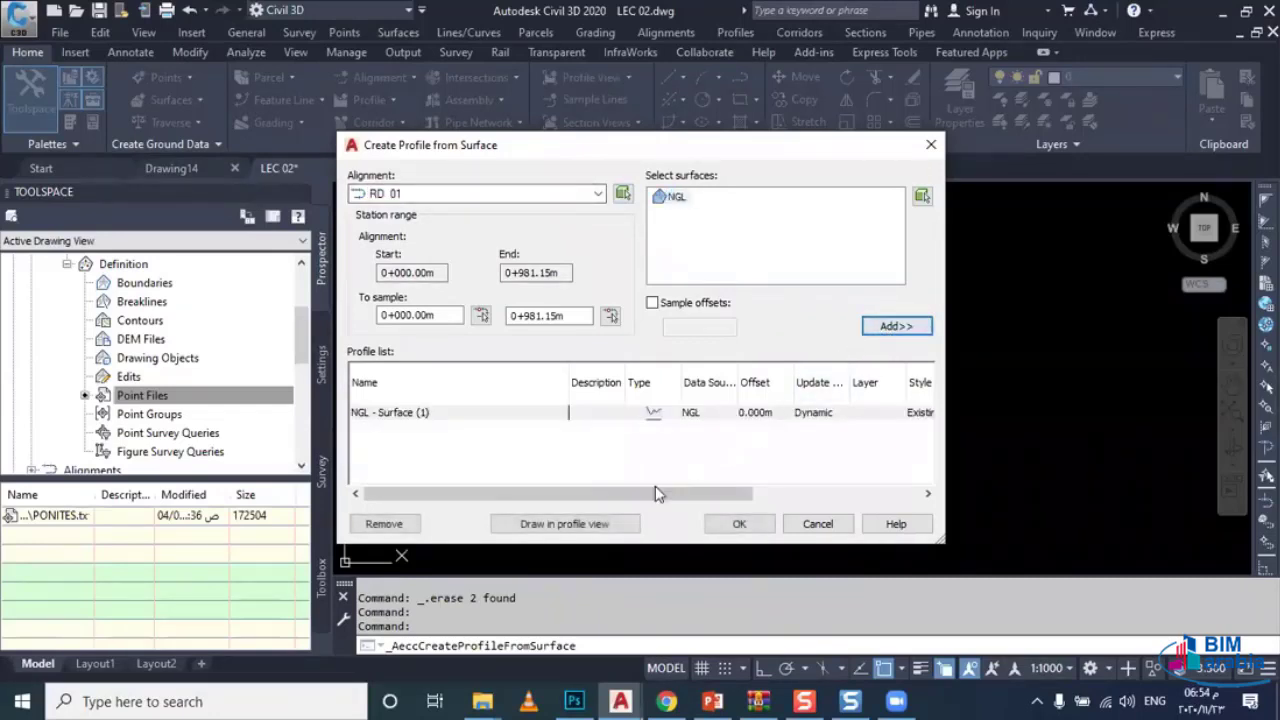
Step: Draw the NGL profile in a profile view, trying height 1000–1020 before reverting to Automatic
{"action": "left_click", "coordinate": [603, 524]}
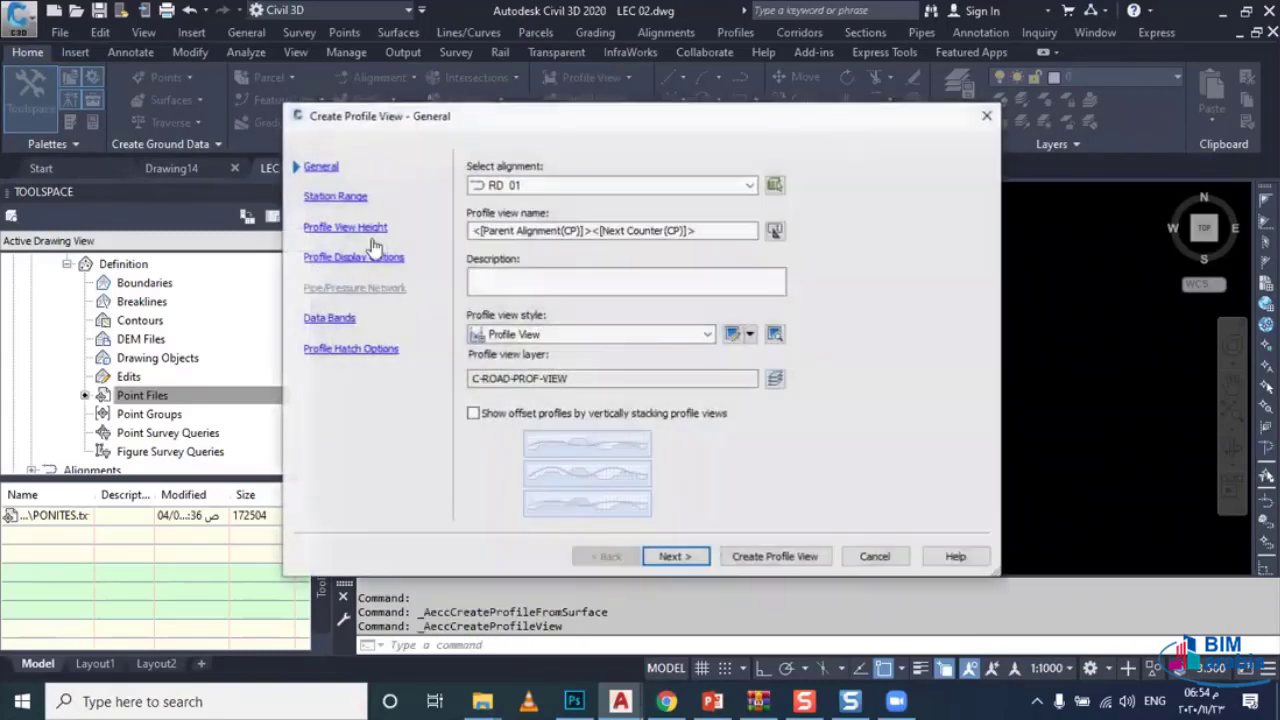
{"action": "left_click", "coordinate": [352, 236]}
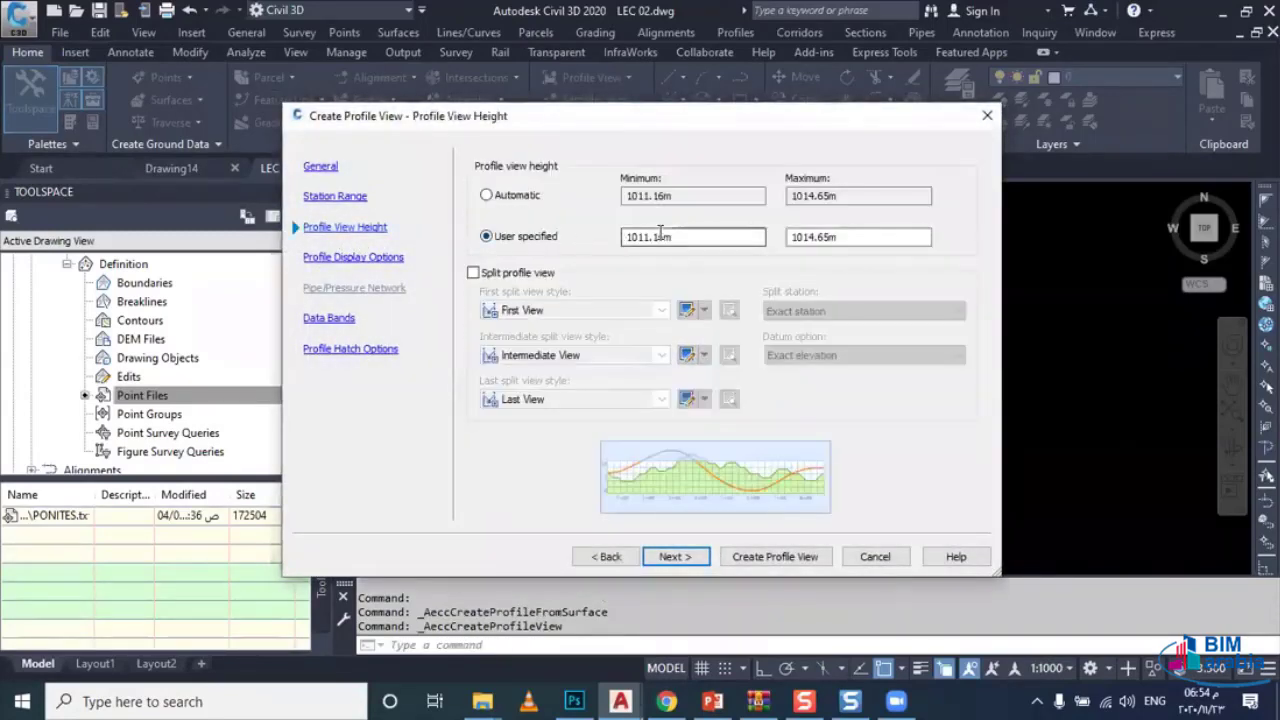
{"action": "left_click", "coordinate": [670, 238]}
{"action": "left_click_drag", "start_coordinate": [666, 240], "coordinate": [553, 250]}
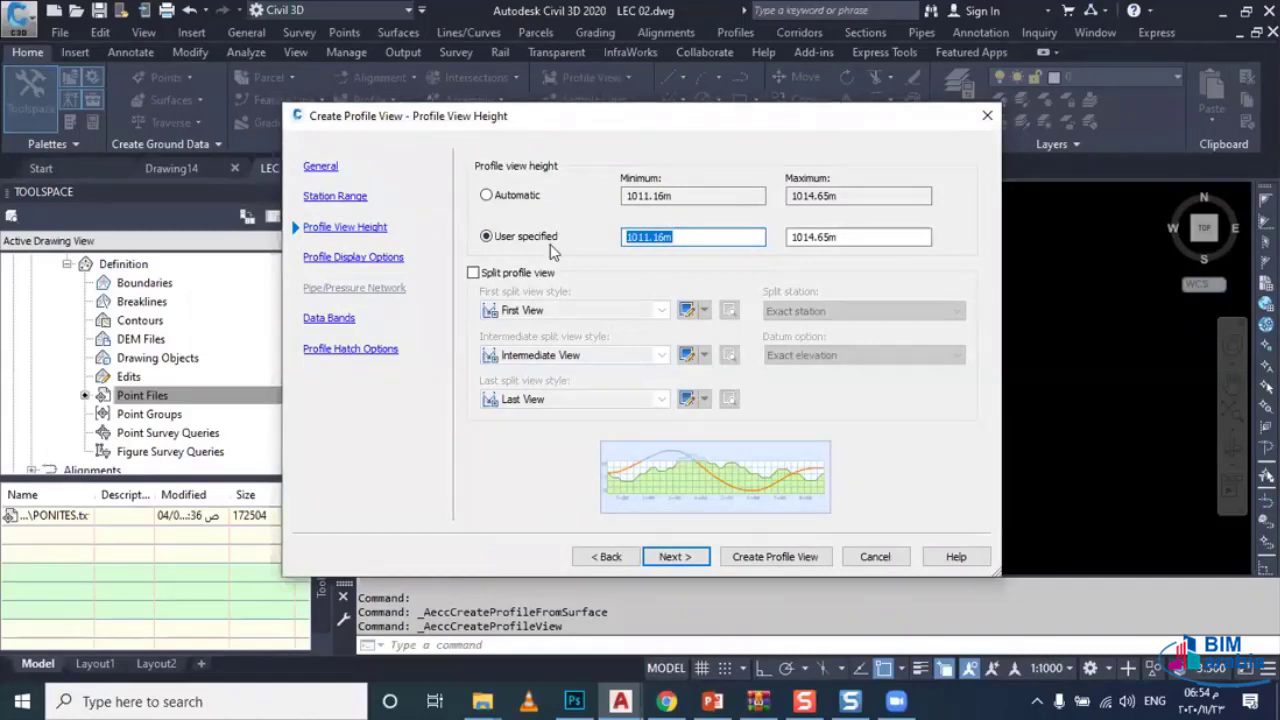
{"action": "type", "text": "1"}
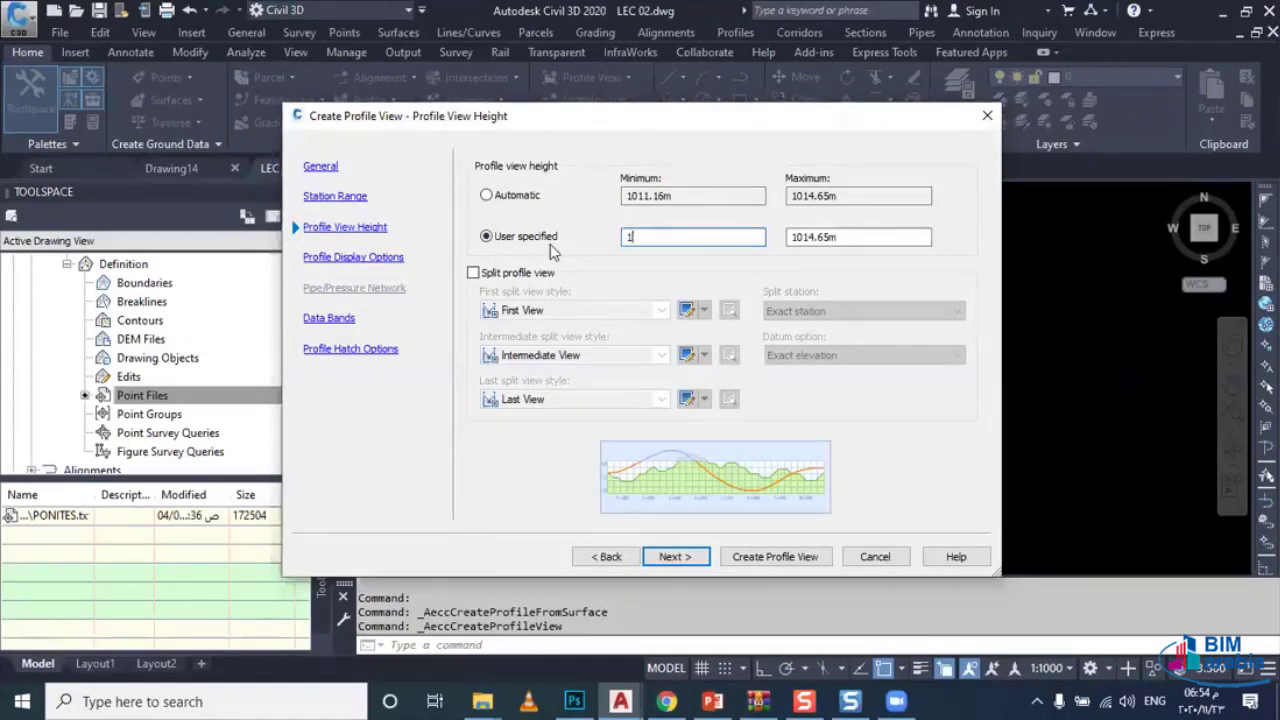
{"action": "type", "text": "000"}
{"action": "key", "text": "Tab"}
{"action": "type", "text": "1020"}
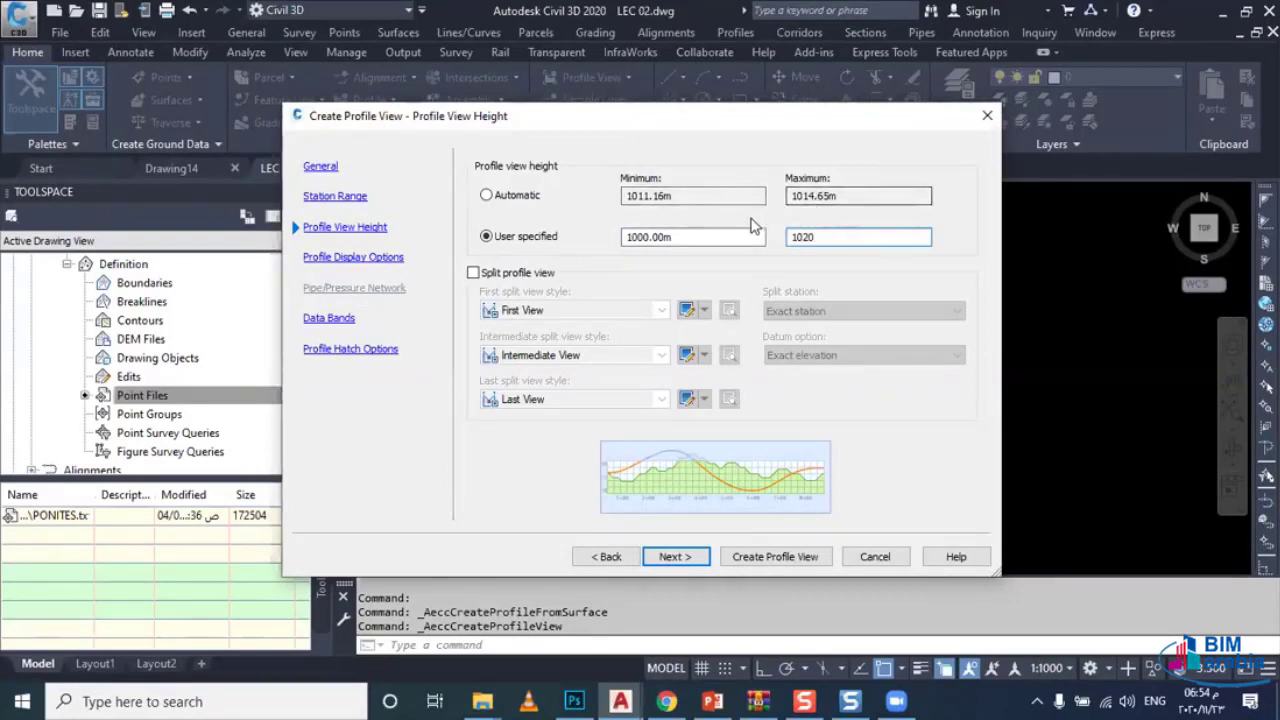
{"action": "left_click", "coordinate": [514, 198]}
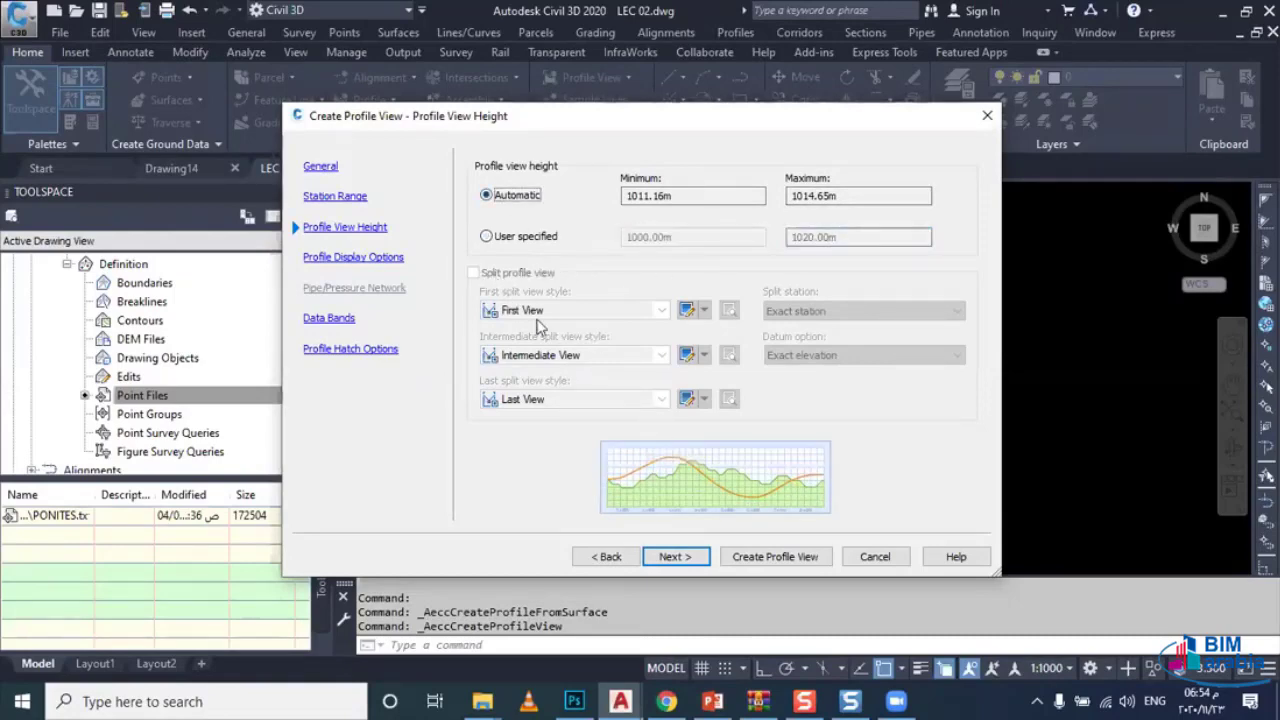
{"action": "left_click", "coordinate": [773, 557]}
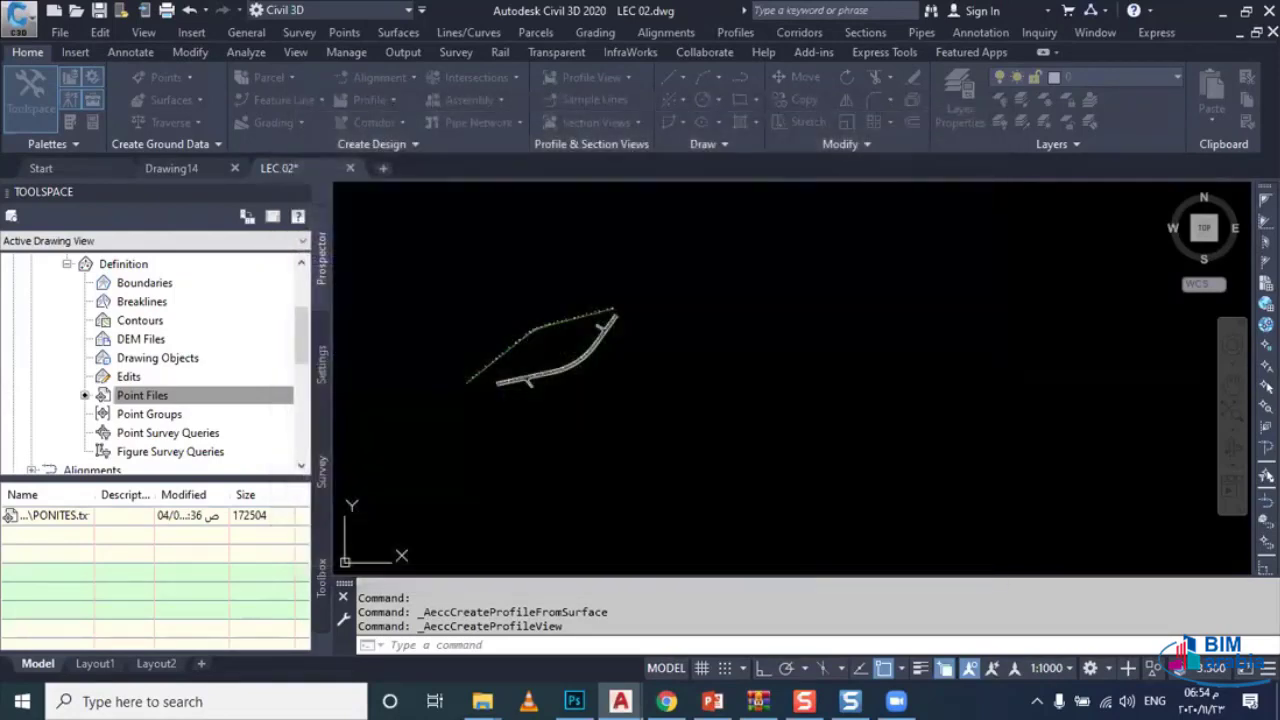
Step: Place the RD 01 profile view in the drawing, frame it, and begin selecting it
{"action": "left_click", "coordinate": [648, 405]}
{"action": "scroll", "coordinate": [645, 405], "scroll_direction": "up", "scroll_amount": 5}
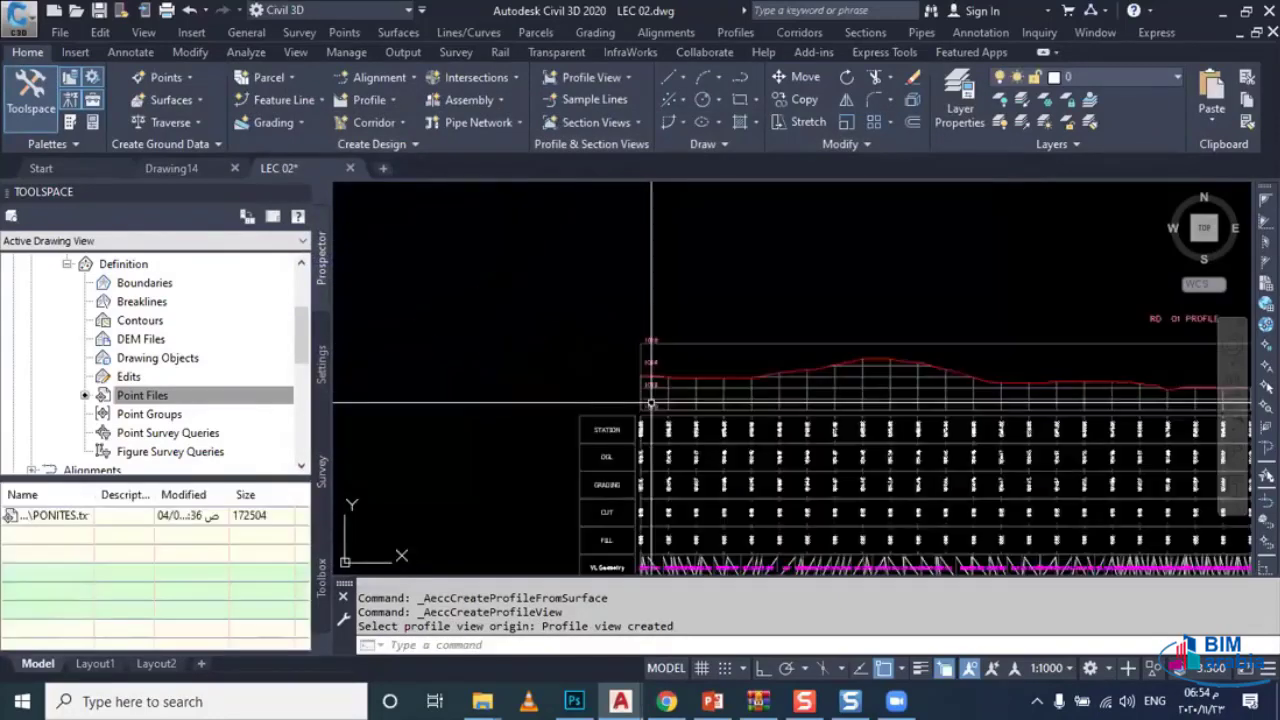
{"action": "scroll", "coordinate": [656, 381], "scroll_direction": "up", "scroll_amount": 2}
{"action": "scroll", "coordinate": [640, 415], "scroll_direction": "down", "scroll_amount": 5}
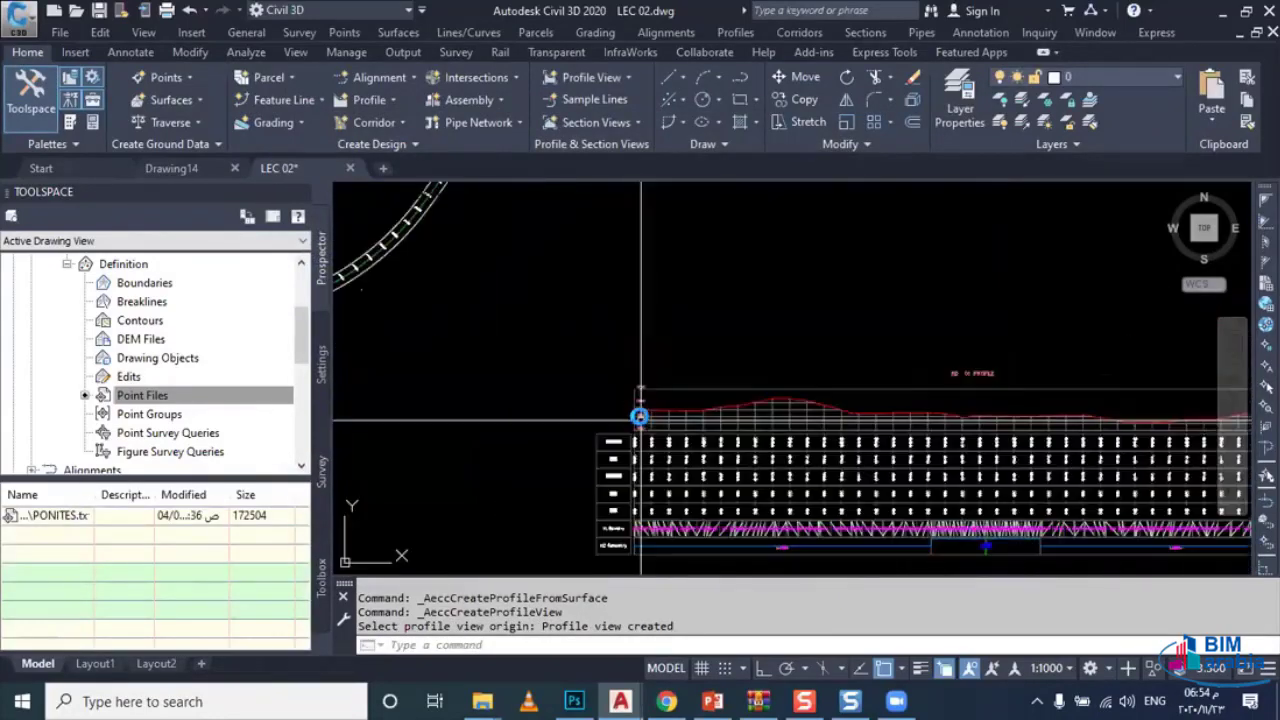
{"action": "scroll", "coordinate": [645, 415], "scroll_direction": "down", "scroll_amount": 2}
{"action": "scroll", "coordinate": [596, 432], "scroll_direction": "up", "scroll_amount": 3}
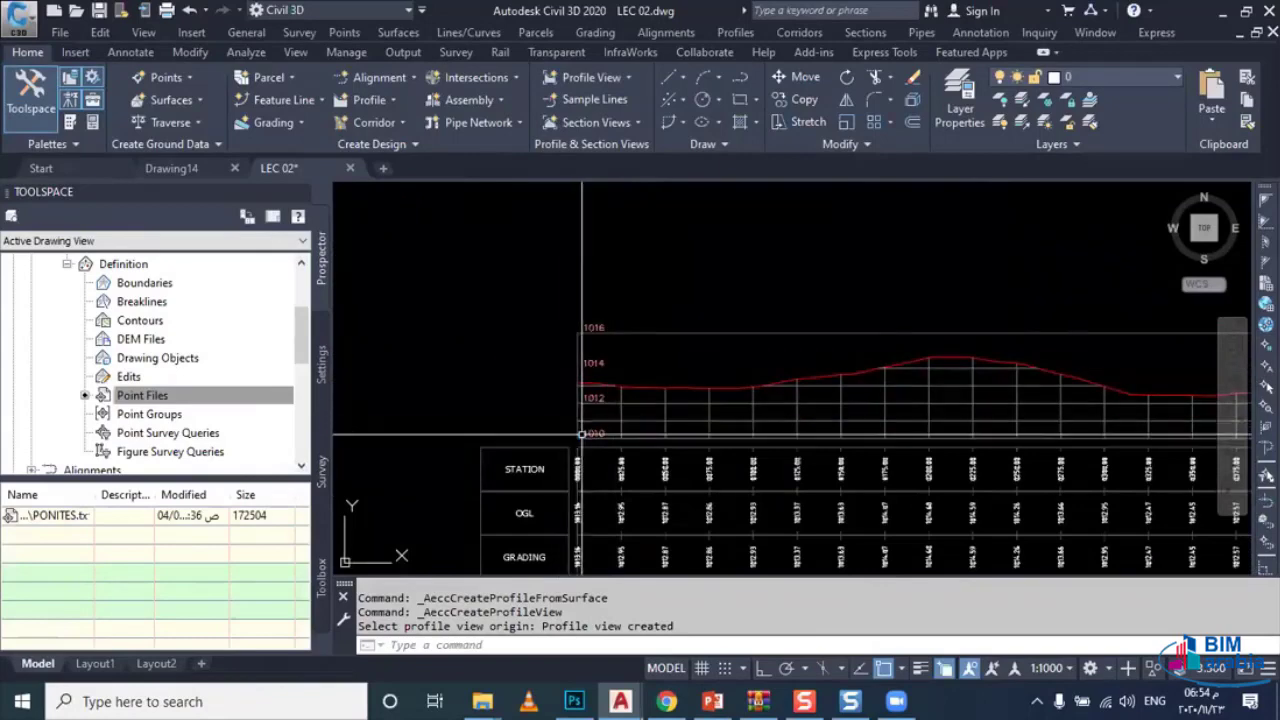
{"action": "scroll", "coordinate": [595, 437], "scroll_direction": "up", "scroll_amount": 2}
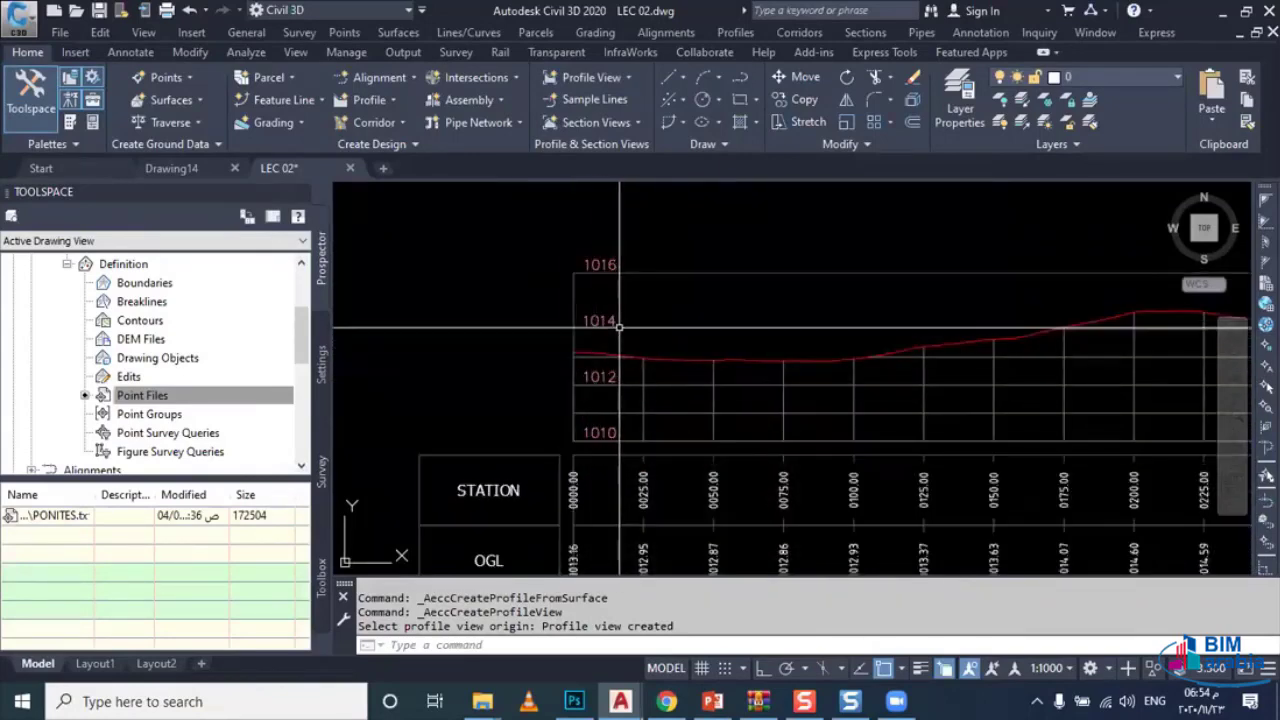
{"action": "scroll", "coordinate": [598, 400], "scroll_direction": "down", "scroll_amount": 2}
{"action": "scroll", "coordinate": [606, 342], "scroll_direction": "down", "scroll_amount": 1}
{"action": "middle_click_drag", "start_coordinate": [606, 342], "coordinate": [562, 363]}
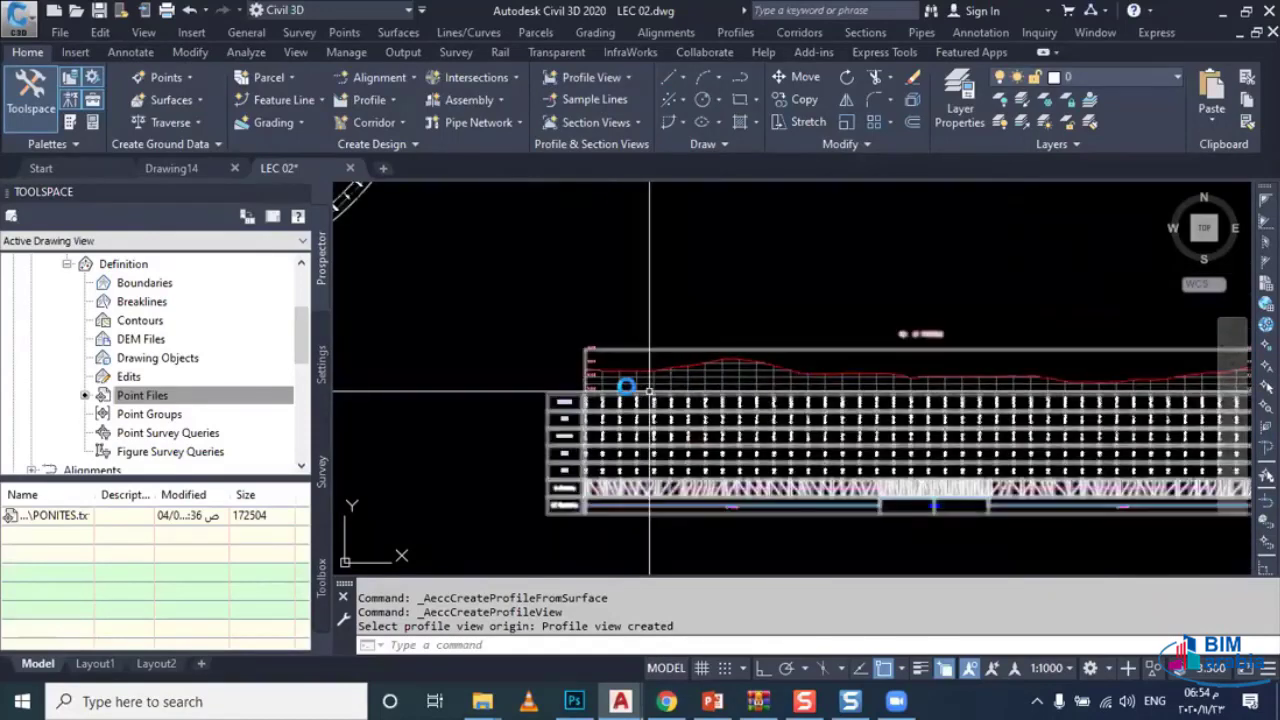
{"action": "middle_click_drag", "start_coordinate": [638, 383], "coordinate": [630, 383]}
{"action": "left_click", "coordinate": [630, 383]}
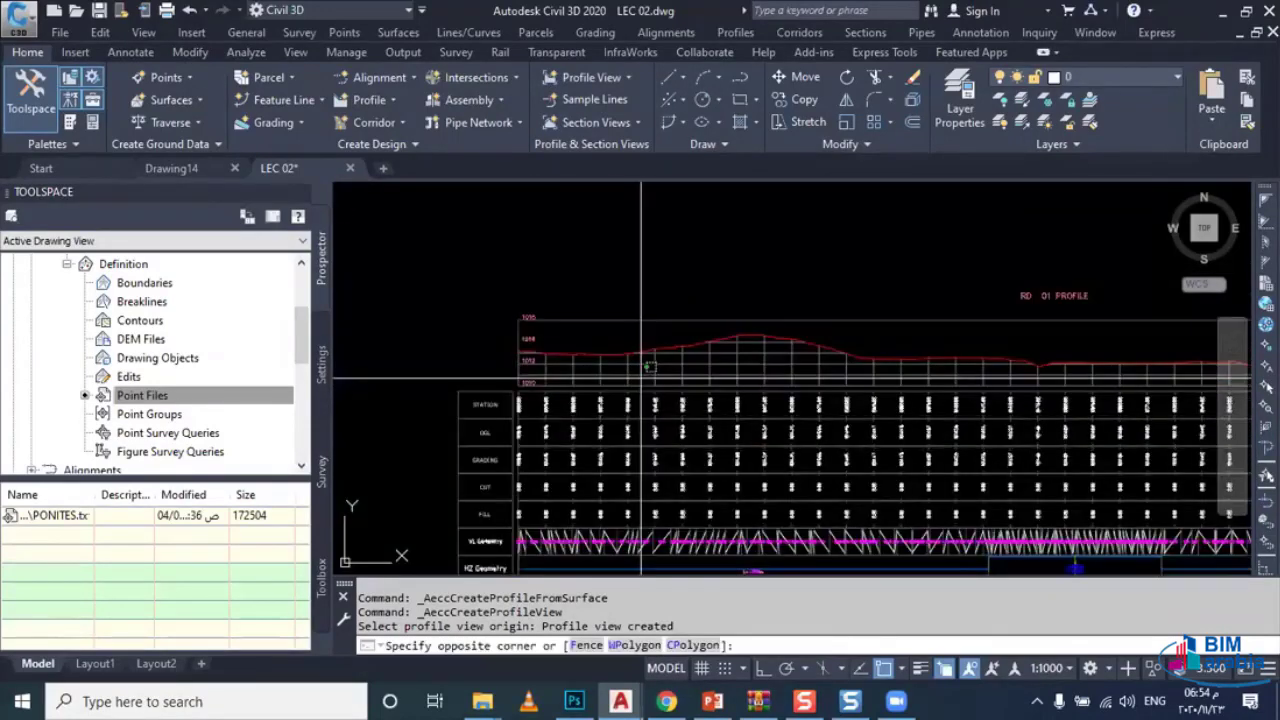
Step: Set the RD 01 profile view's elevation range to user-specified 1000 to 1025 m
{"action": "left_click", "coordinate": [602, 376]}
{"action": "right_click", "coordinate": [601, 376]}
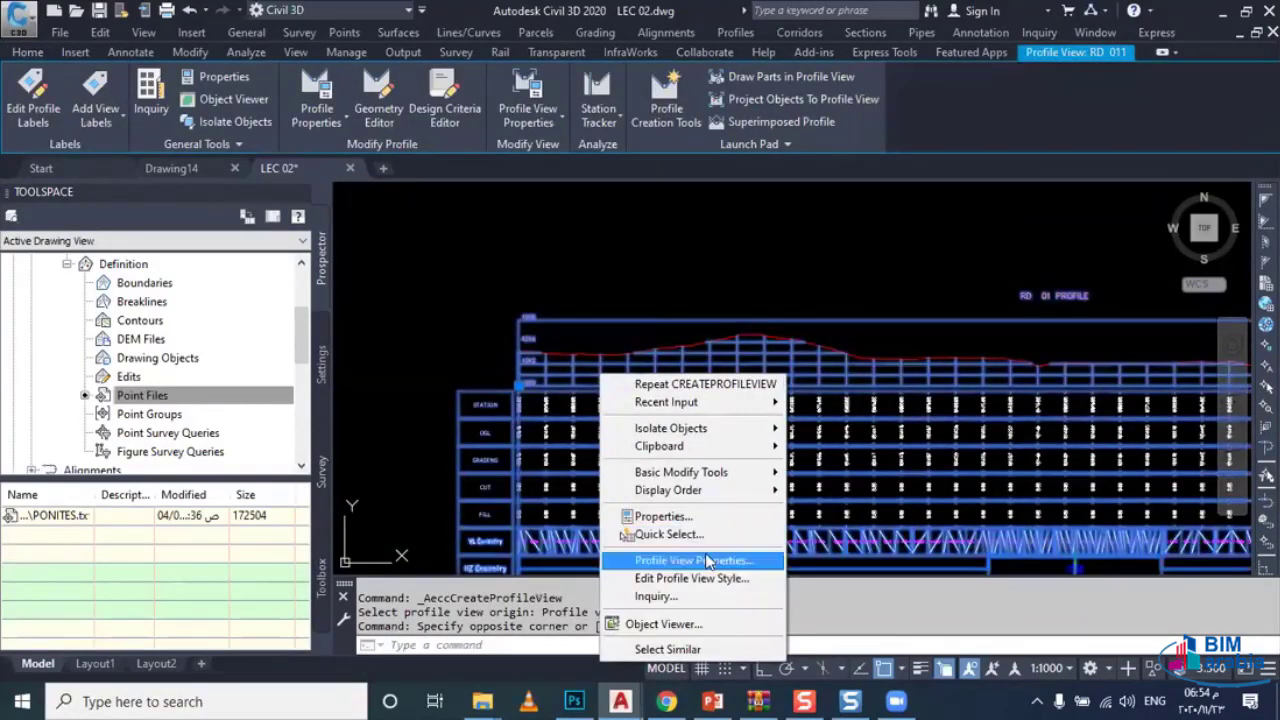
{"action": "left_click", "coordinate": [707, 563]}
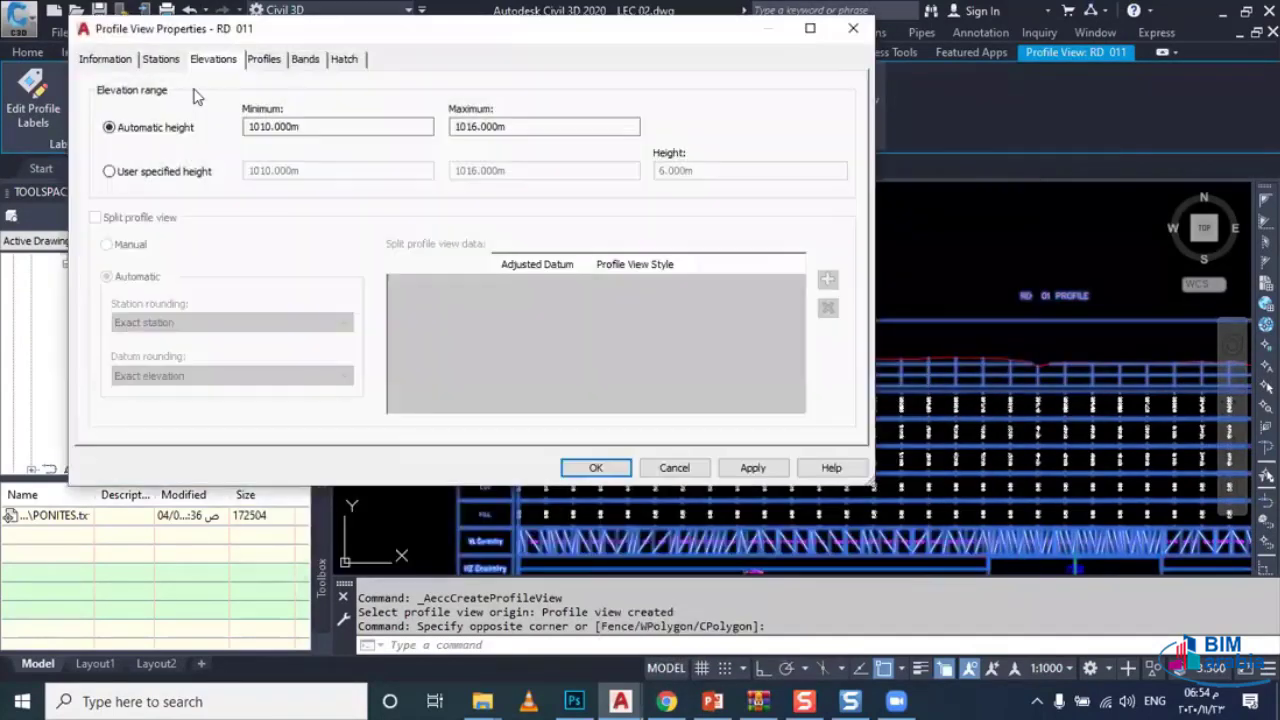
{"action": "left_click", "coordinate": [182, 173]}
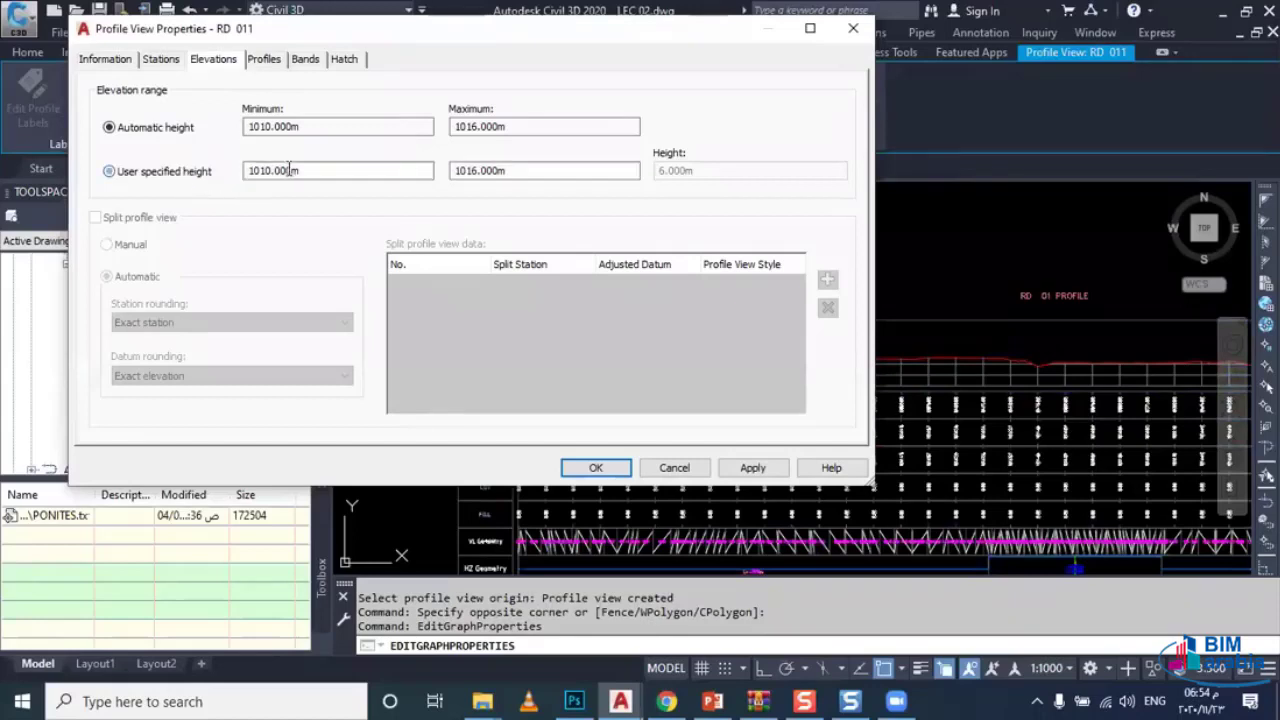
{"action": "type", "text": "10"}
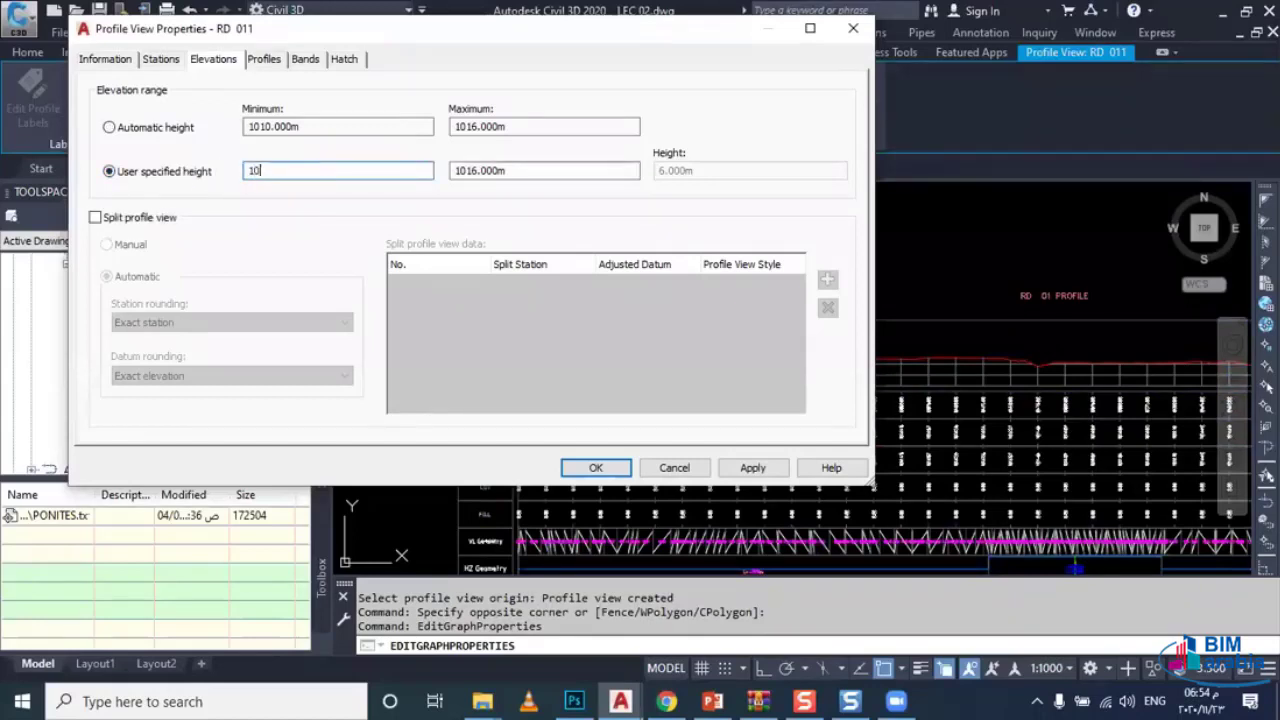
{"action": "type", "text": "00"}
{"action": "key", "text": "Tab"}
{"action": "type", "text": "1"}
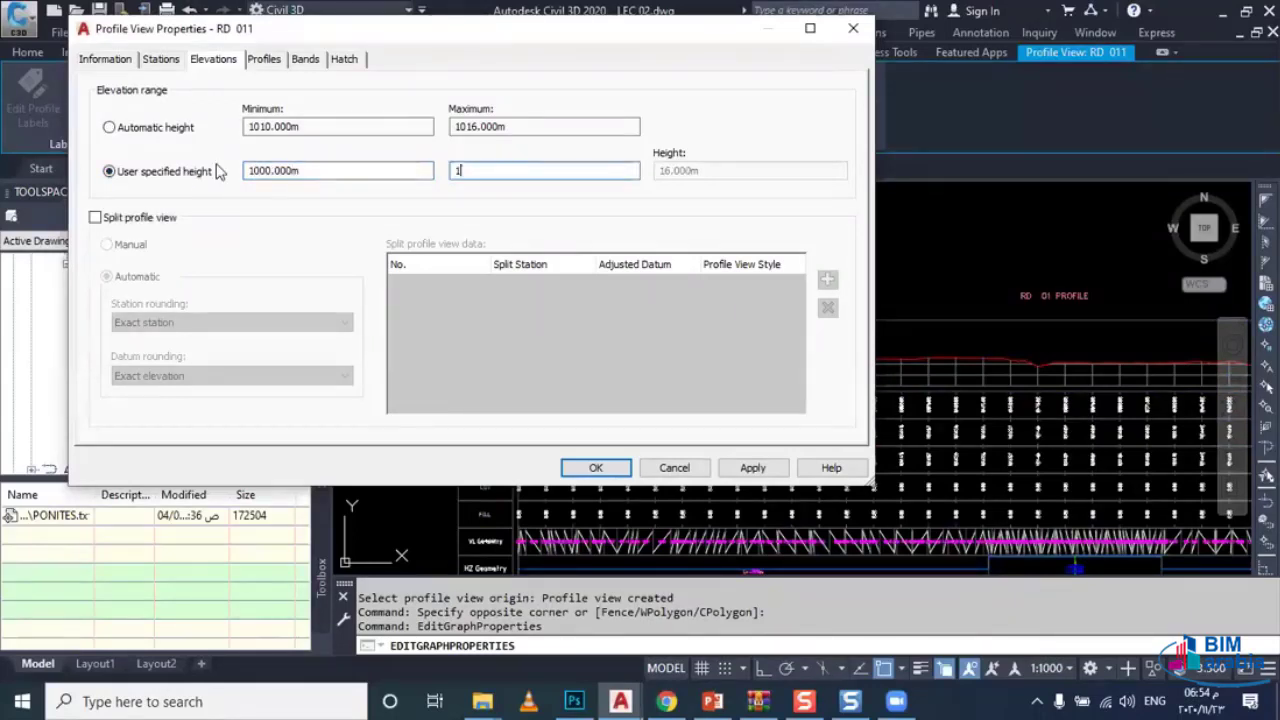
{"action": "type", "text": "025"}
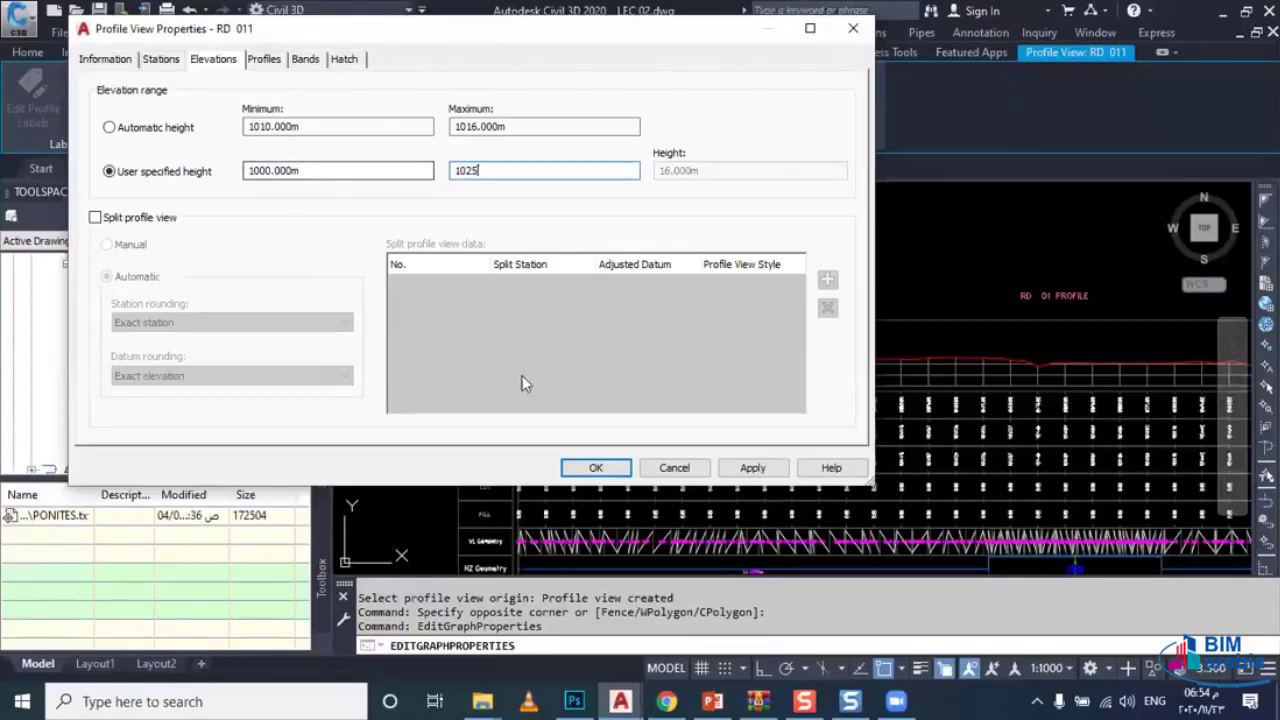
{"action": "left_click", "coordinate": [590, 460]}
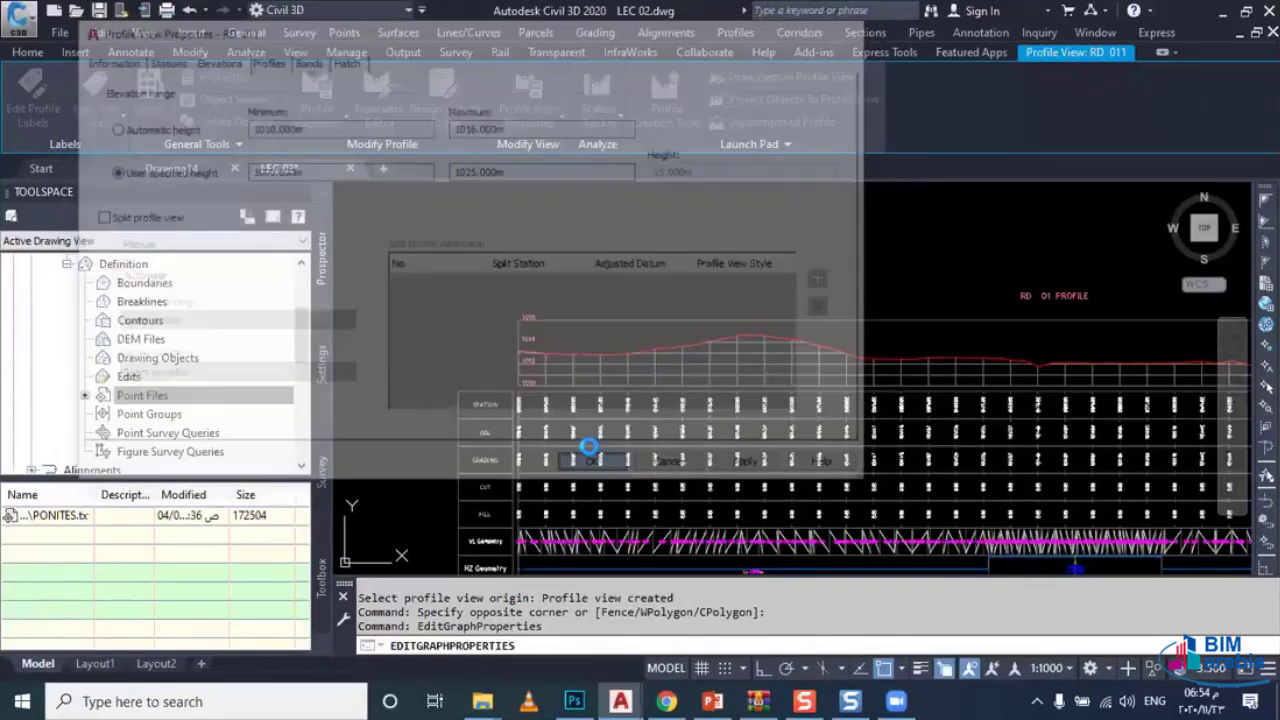
{"action": "scroll", "coordinate": [600, 388], "scroll_direction": "down", "scroll_amount": 3}
{"action": "key", "text": "Escape"}
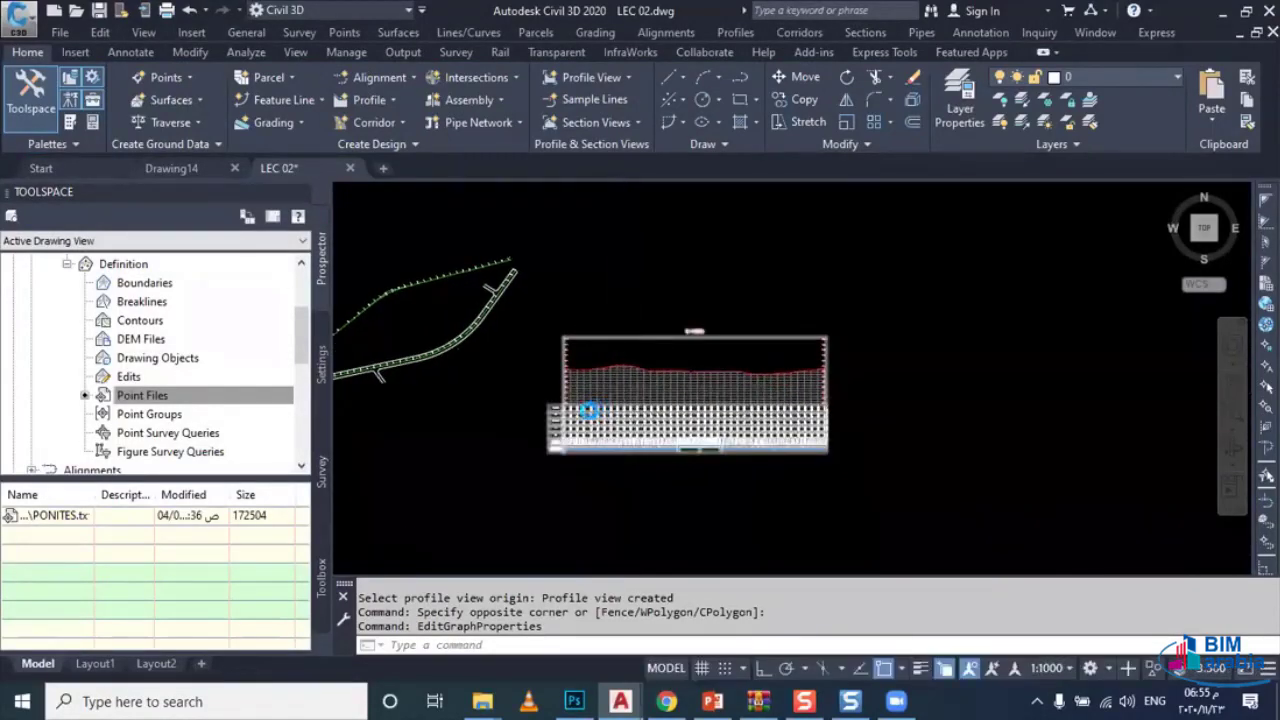
{"action": "scroll", "coordinate": [528, 426], "scroll_direction": "up", "scroll_amount": 4}
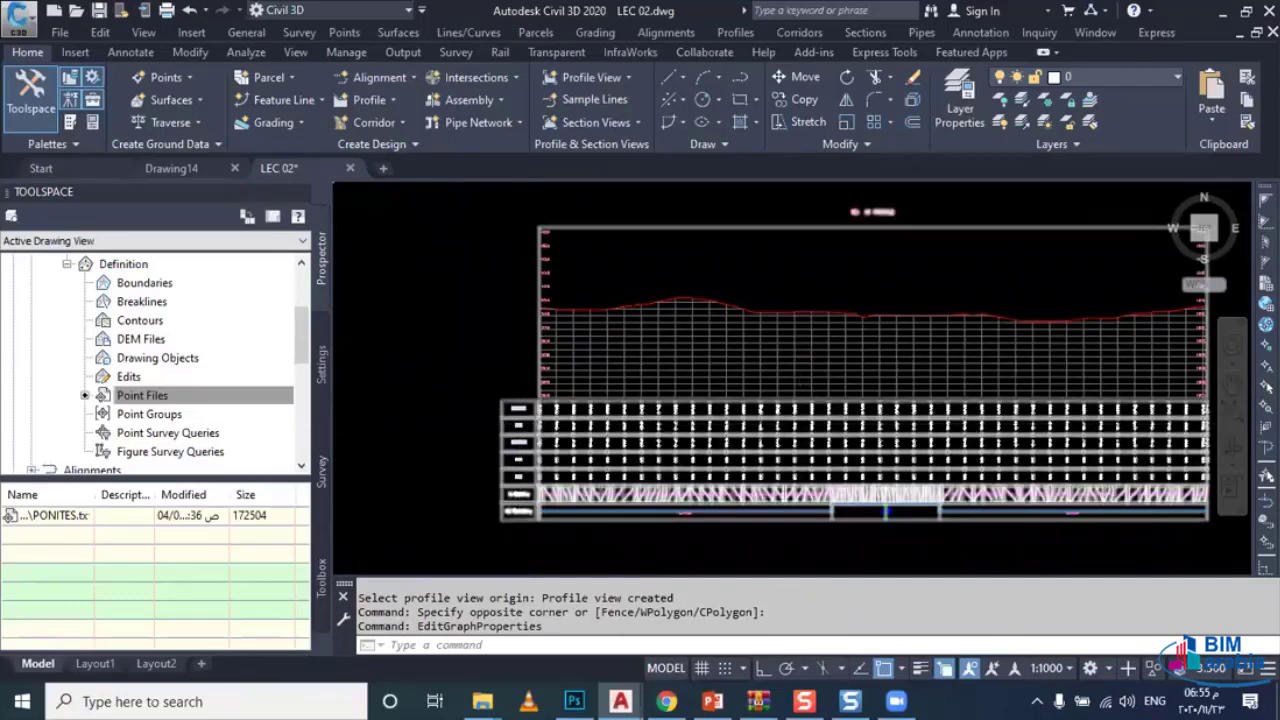
{"action": "scroll", "coordinate": [525, 420], "scroll_direction": "up", "scroll_amount": 2}
{"action": "scroll", "coordinate": [545, 380], "scroll_direction": "up", "scroll_amount": 2}
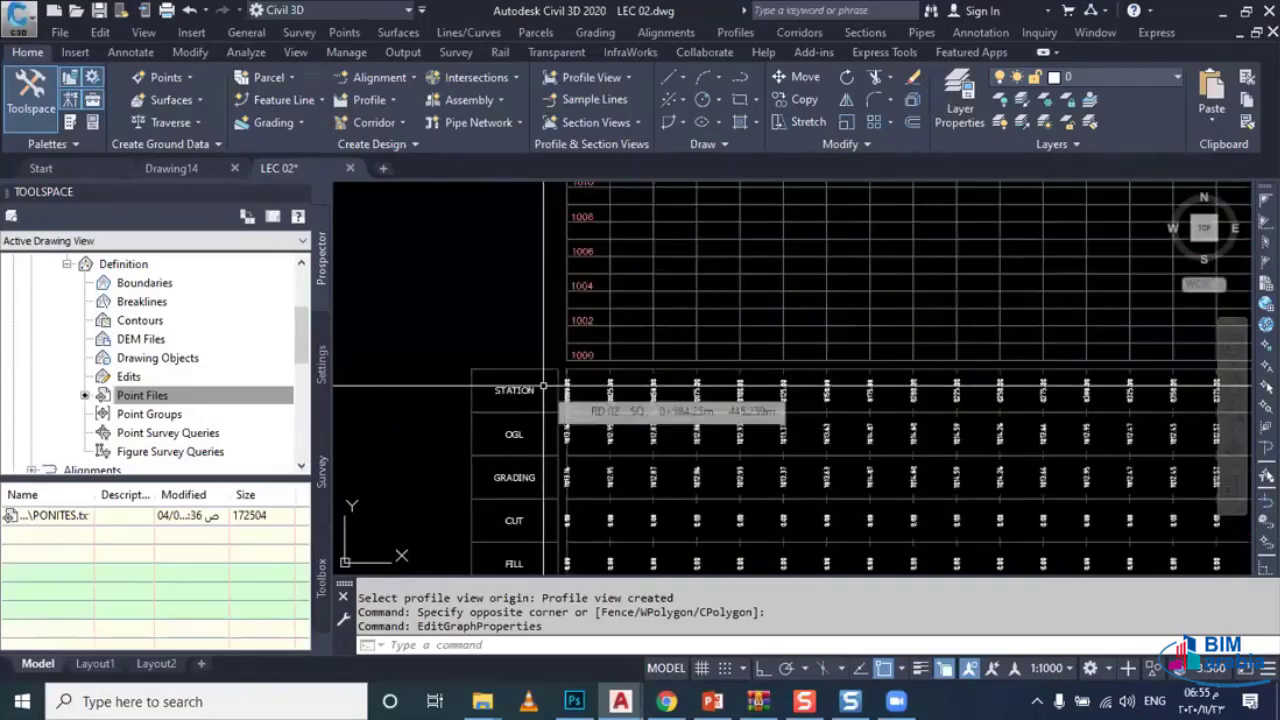
{"action": "mouse_move", "coordinate": [549, 406]}
{"action": "middle_mouse_down"}
{"action": "mouse_move", "coordinate": [577, 369]}
{"action": "mouse_move", "coordinate": [594, 369]}
{"action": "middle_mouse_up"}
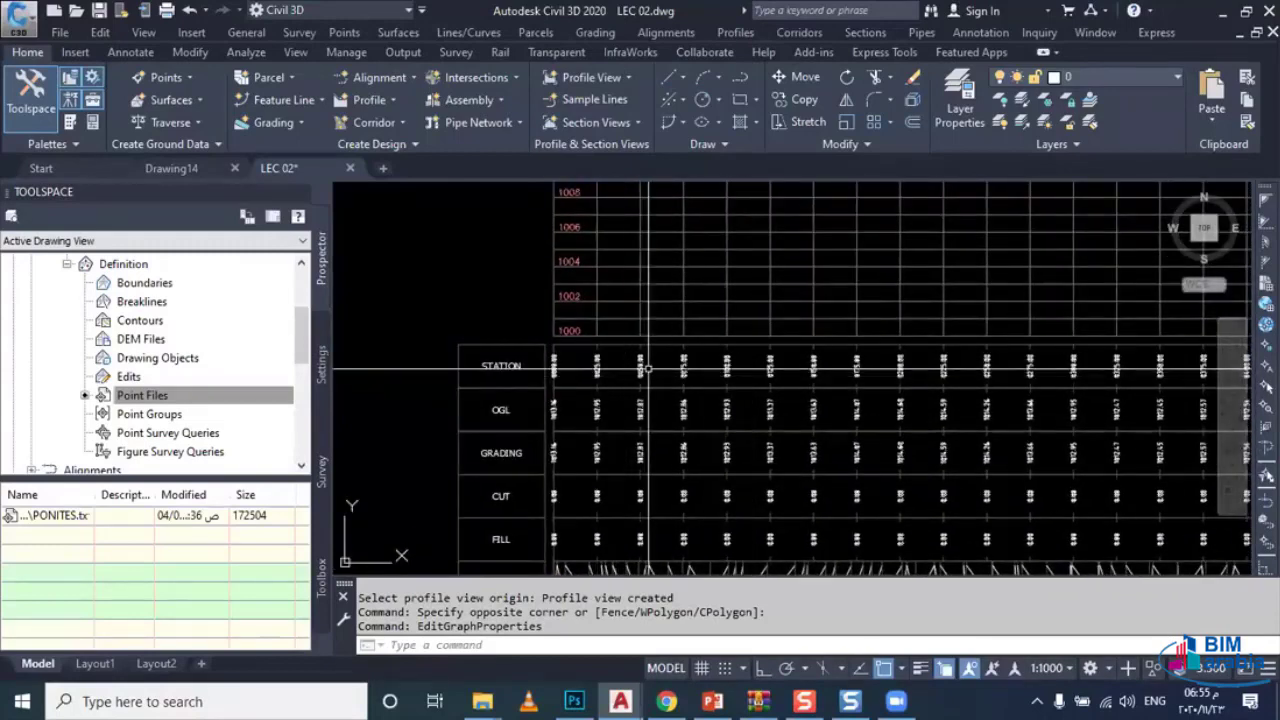
{"action": "scroll", "coordinate": [617, 370], "scroll_direction": "down", "scroll_amount": 2}
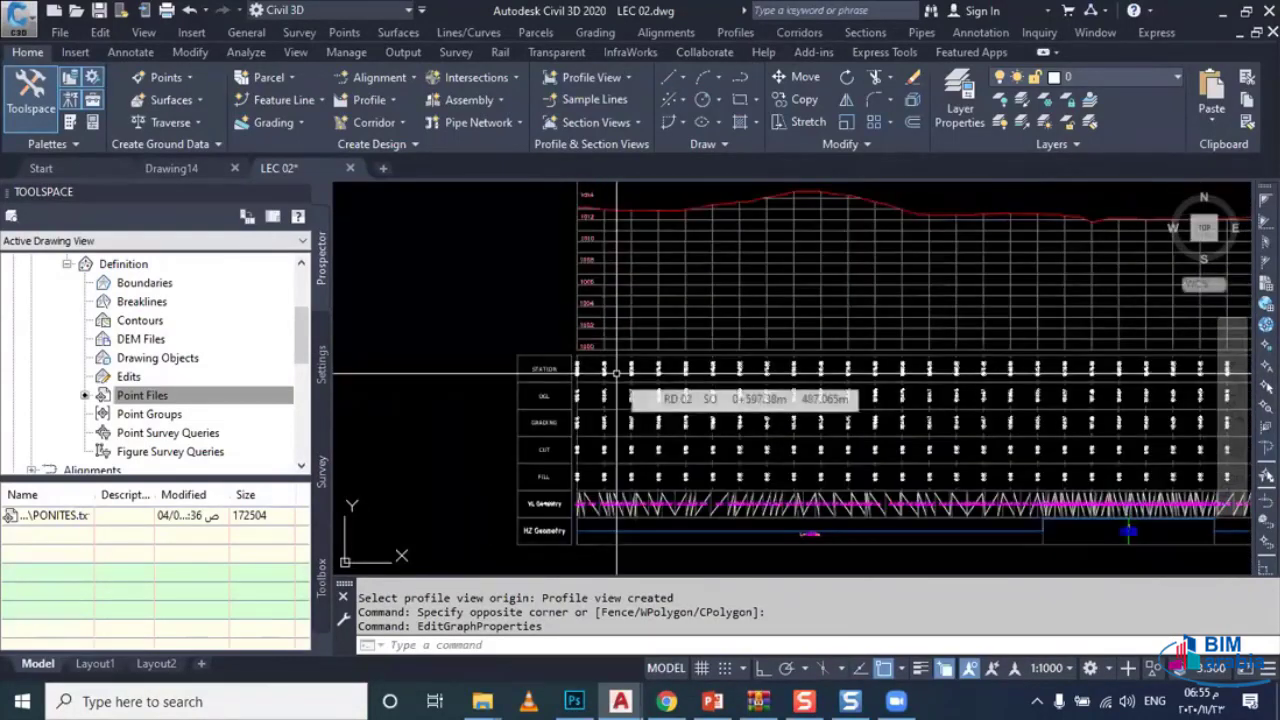
{"action": "mouse_move", "coordinate": [617, 372]}
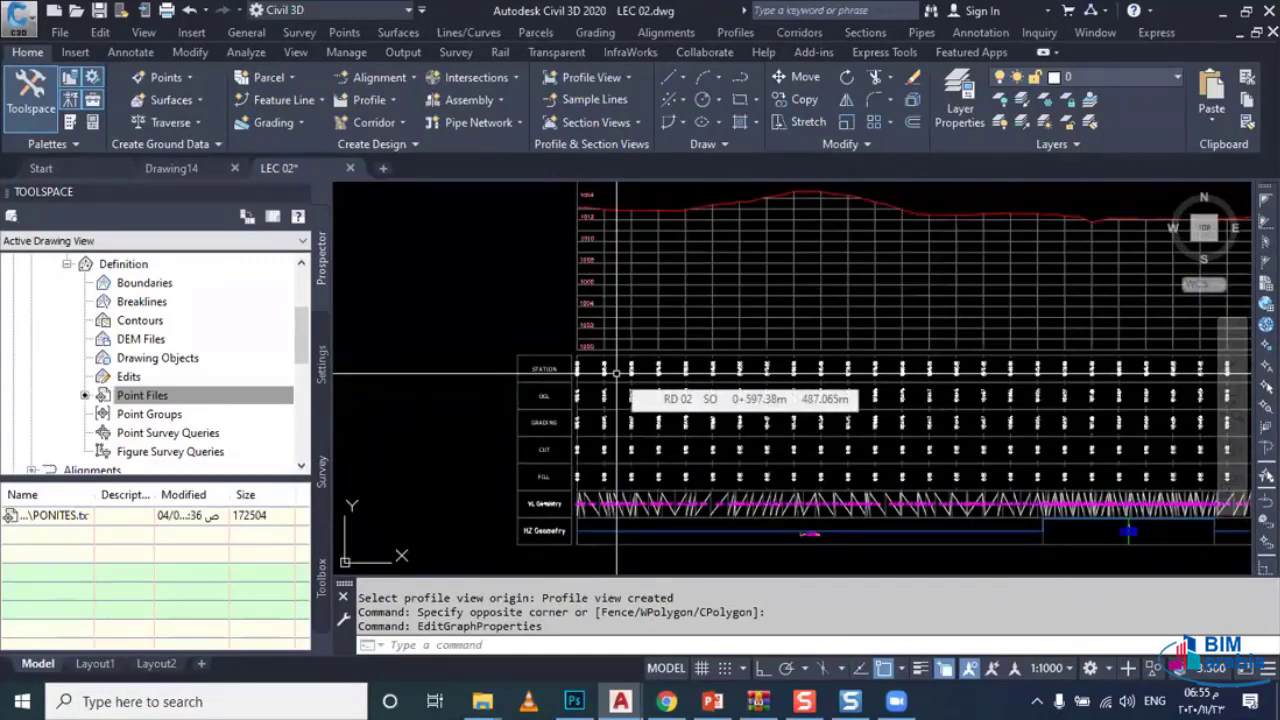
{"action": "scroll", "coordinate": [540, 385], "scroll_direction": "up", "scroll_amount": 3}
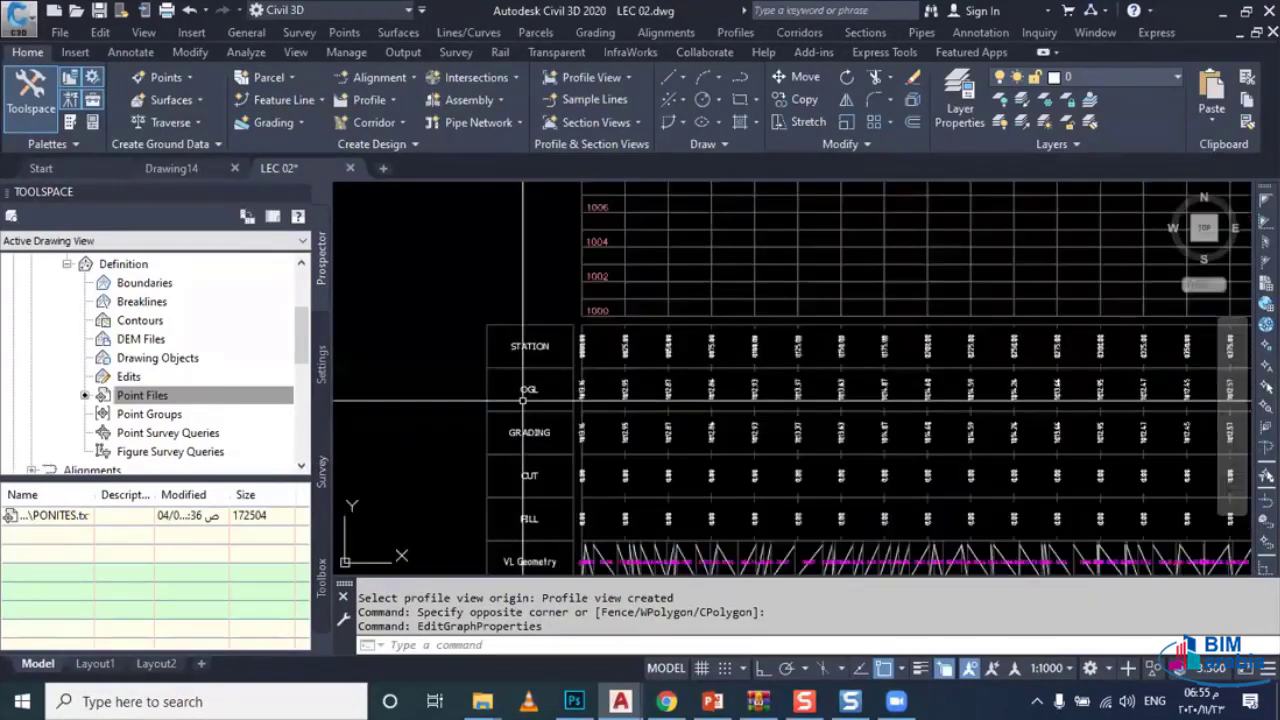
{"action": "scroll", "coordinate": [573, 366], "scroll_direction": "up", "scroll_amount": 2}
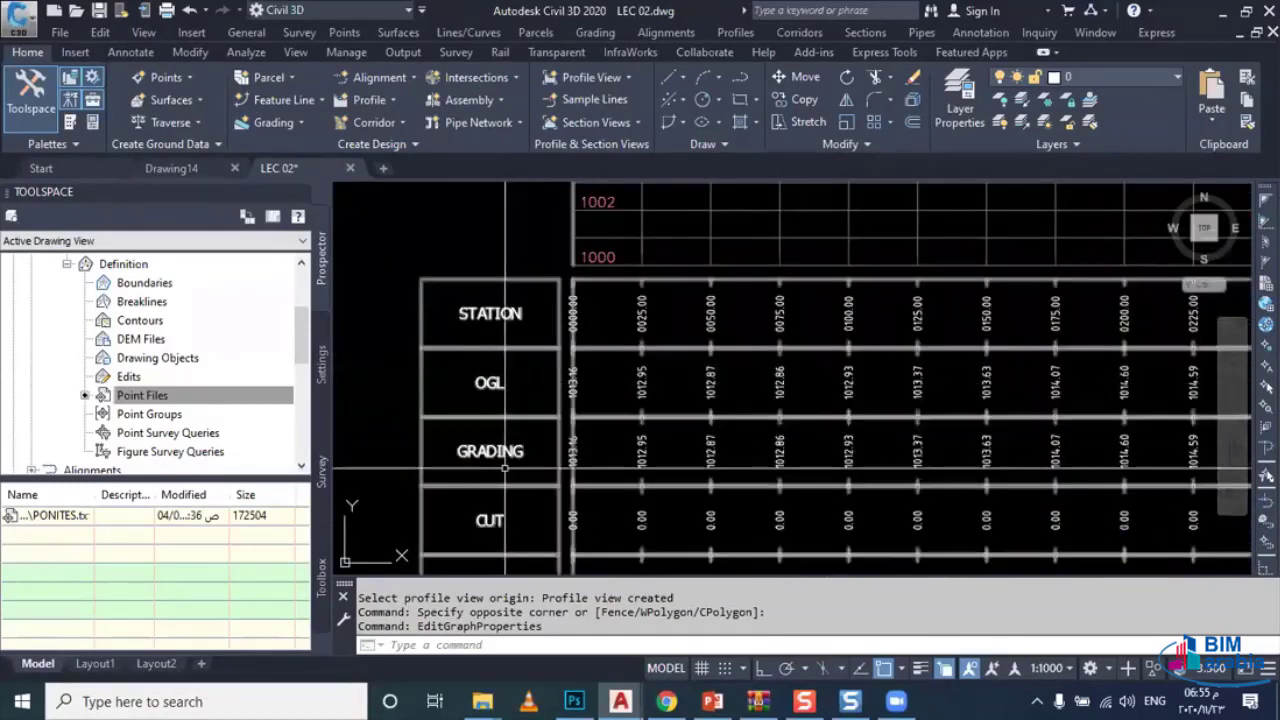
{"action": "middle_click_drag", "start_coordinate": [543, 461], "coordinate": [500, 442]}
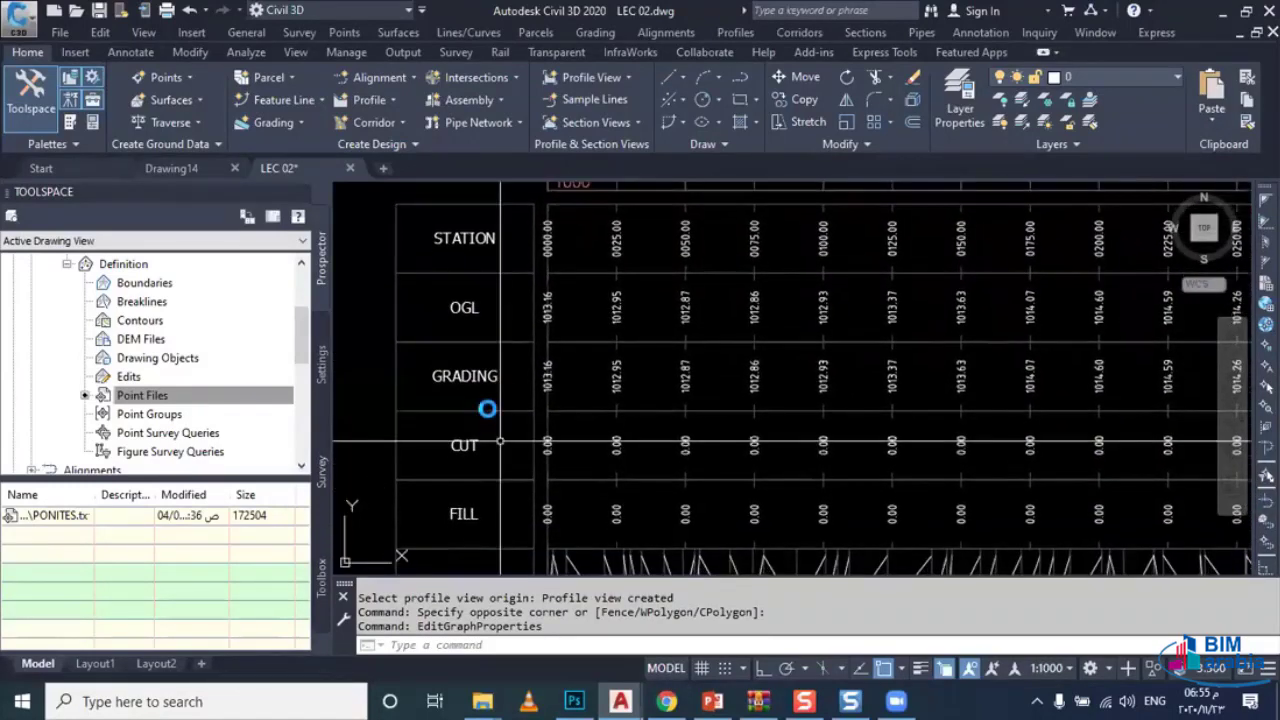
{"action": "scroll", "coordinate": [500, 442], "scroll_direction": "down", "scroll_amount": 2}
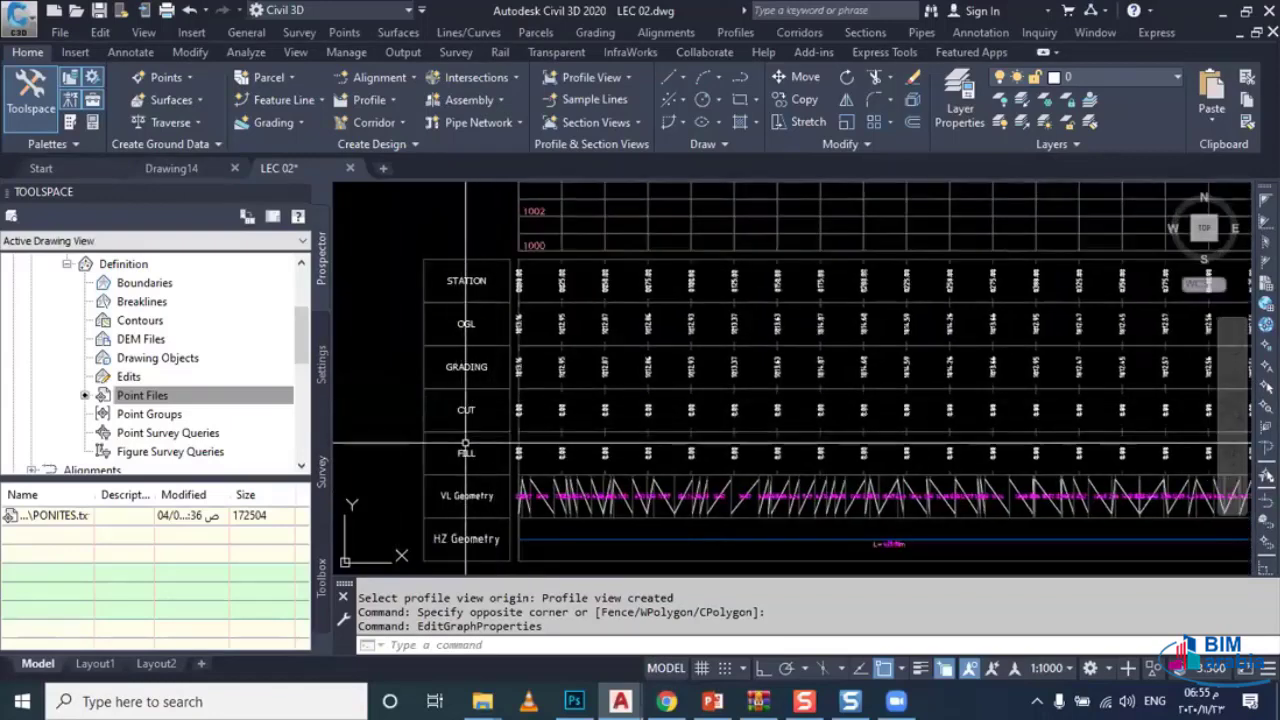
{"action": "scroll", "coordinate": [476, 450], "scroll_direction": "down", "scroll_amount": 1}
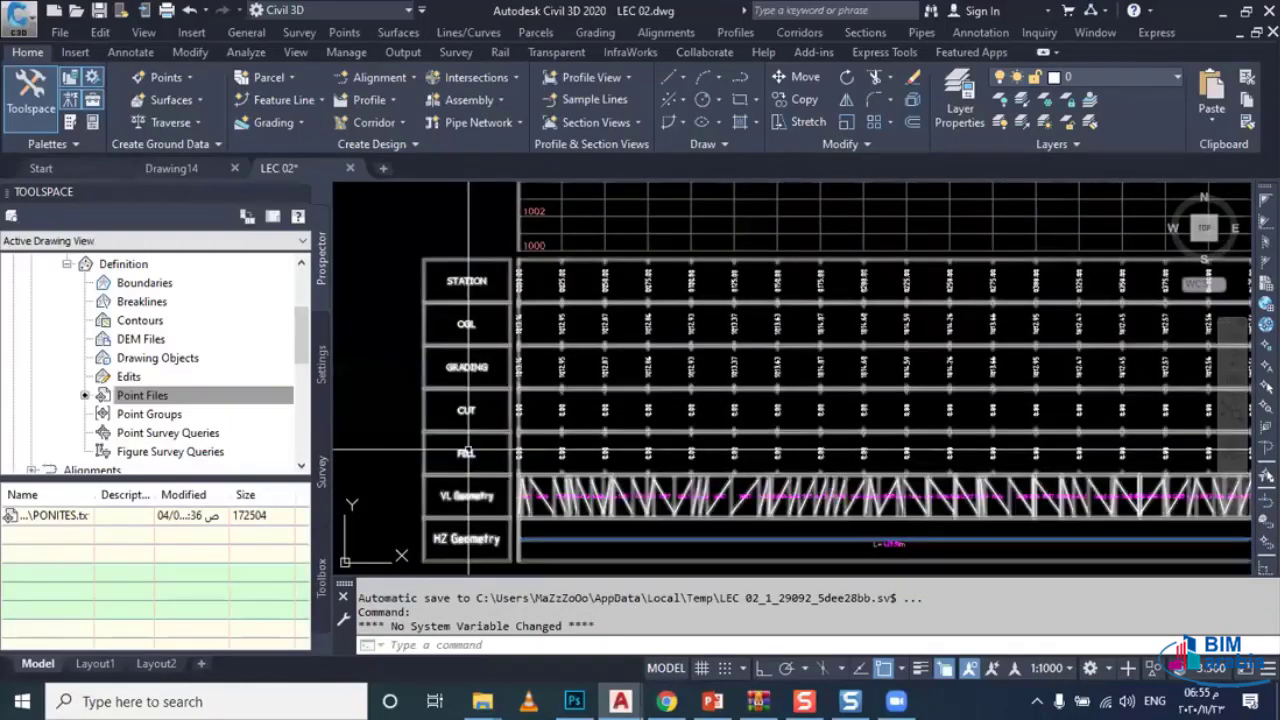
{"action": "scroll", "coordinate": [476, 450], "scroll_direction": "down", "scroll_amount": 1}
{"action": "scroll", "coordinate": [476, 450], "scroll_direction": "up", "scroll_amount": 2}
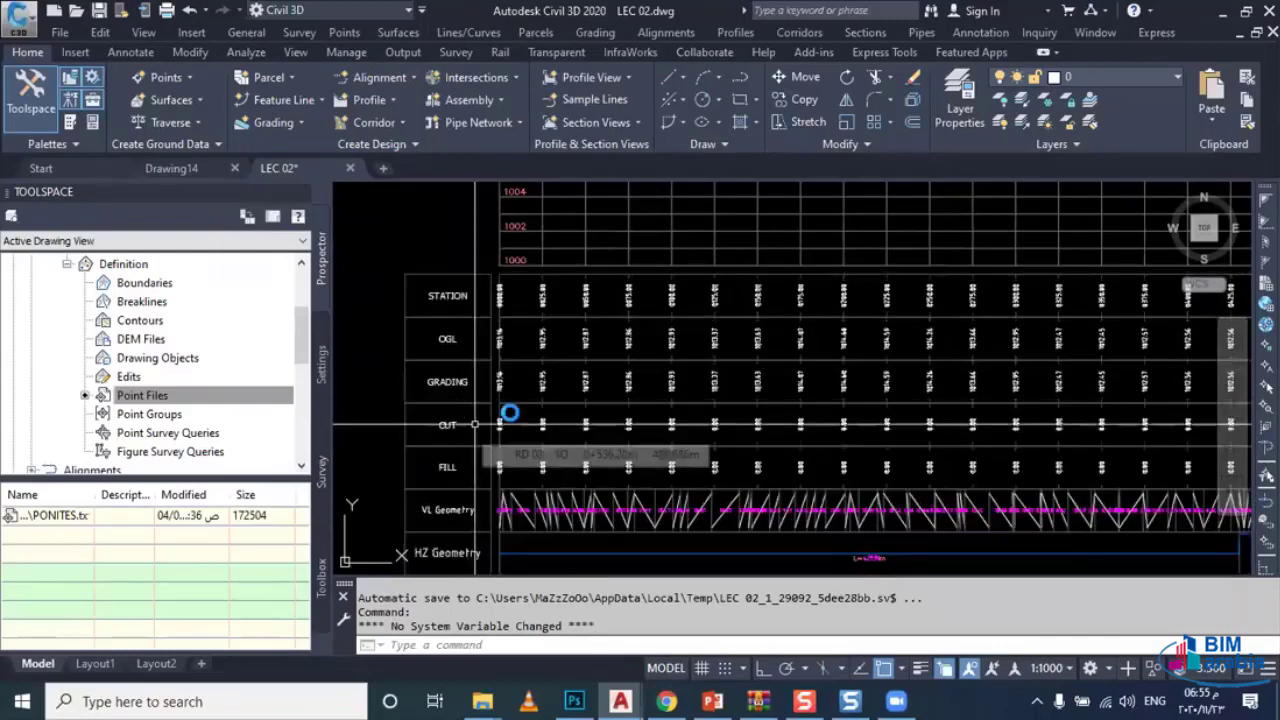
{"action": "scroll", "coordinate": [510, 413], "scroll_direction": "down", "scroll_amount": 1}
{"action": "scroll", "coordinate": [517, 294], "scroll_direction": "down", "scroll_amount": 1}
{"action": "scroll", "coordinate": [540, 300], "scroll_direction": "up", "scroll_amount": 1}
{"action": "scroll", "coordinate": [558, 310], "scroll_direction": "up", "scroll_amount": 1}
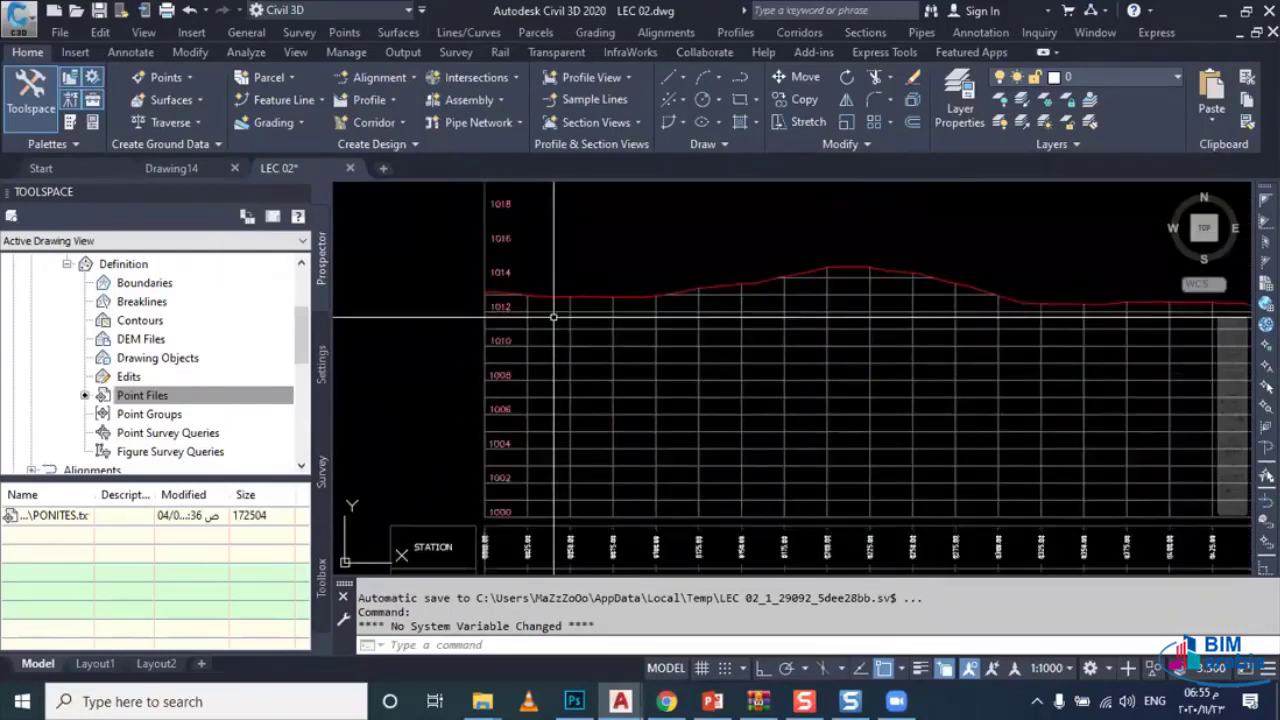
{"action": "scroll", "coordinate": [558, 310], "scroll_direction": "down", "scroll_amount": 1}
{"action": "scroll", "coordinate": [553, 317], "scroll_direction": "down", "scroll_amount": 1}
{"action": "scroll", "coordinate": [553, 317], "scroll_direction": "down", "scroll_amount": 1}
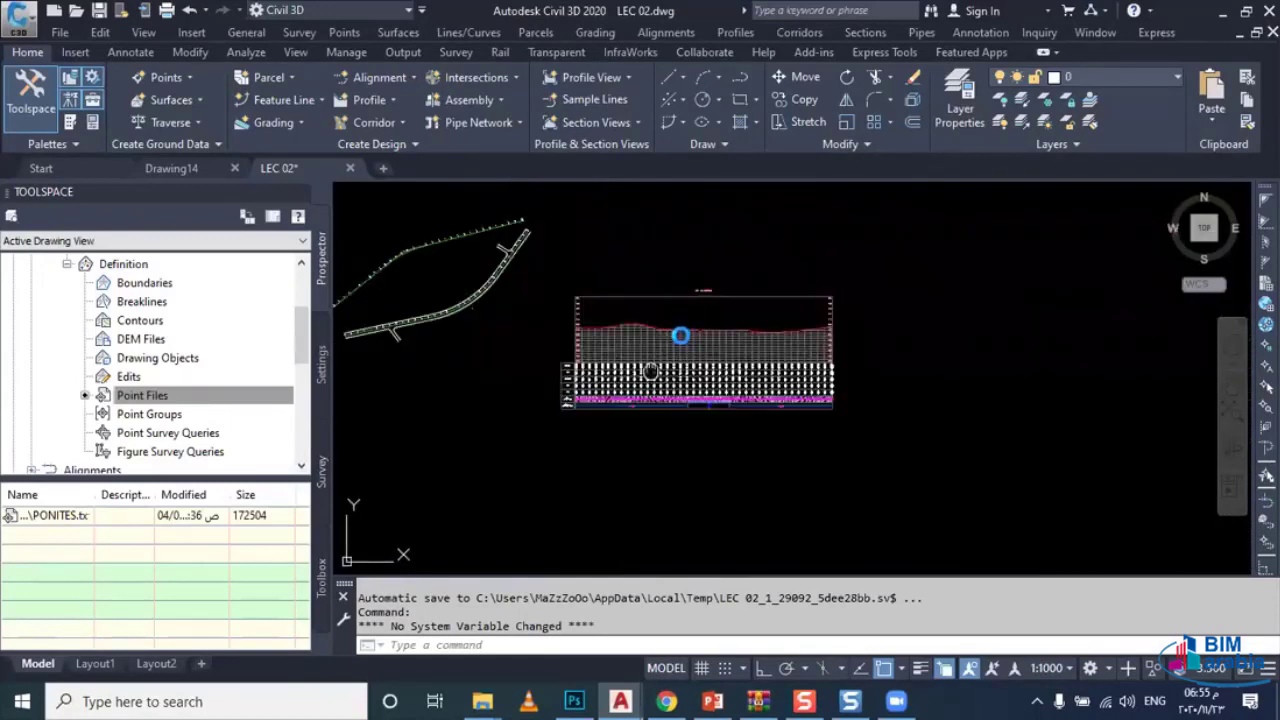
{"action": "scroll", "coordinate": [671, 318], "scroll_direction": "up", "scroll_amount": 1}
{"action": "middle_click_drag", "start_coordinate": [671, 318], "coordinate": [612, 326]}
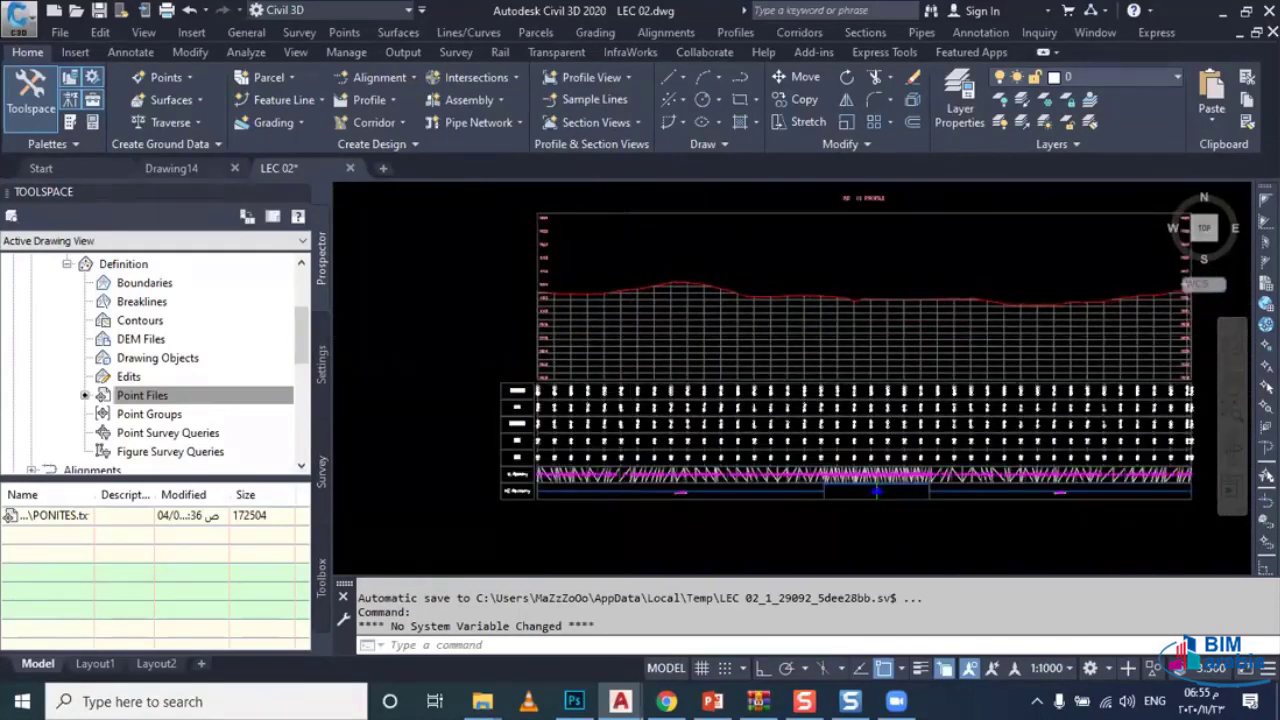
{"action": "scroll", "coordinate": [630, 336], "scroll_direction": "down", "scroll_amount": 2}
Step: Create a criteria-based layout profile named 'RD 01 DES PROFILE' on the RD 01 profile view
{"action": "left_click", "coordinate": [640, 330]}
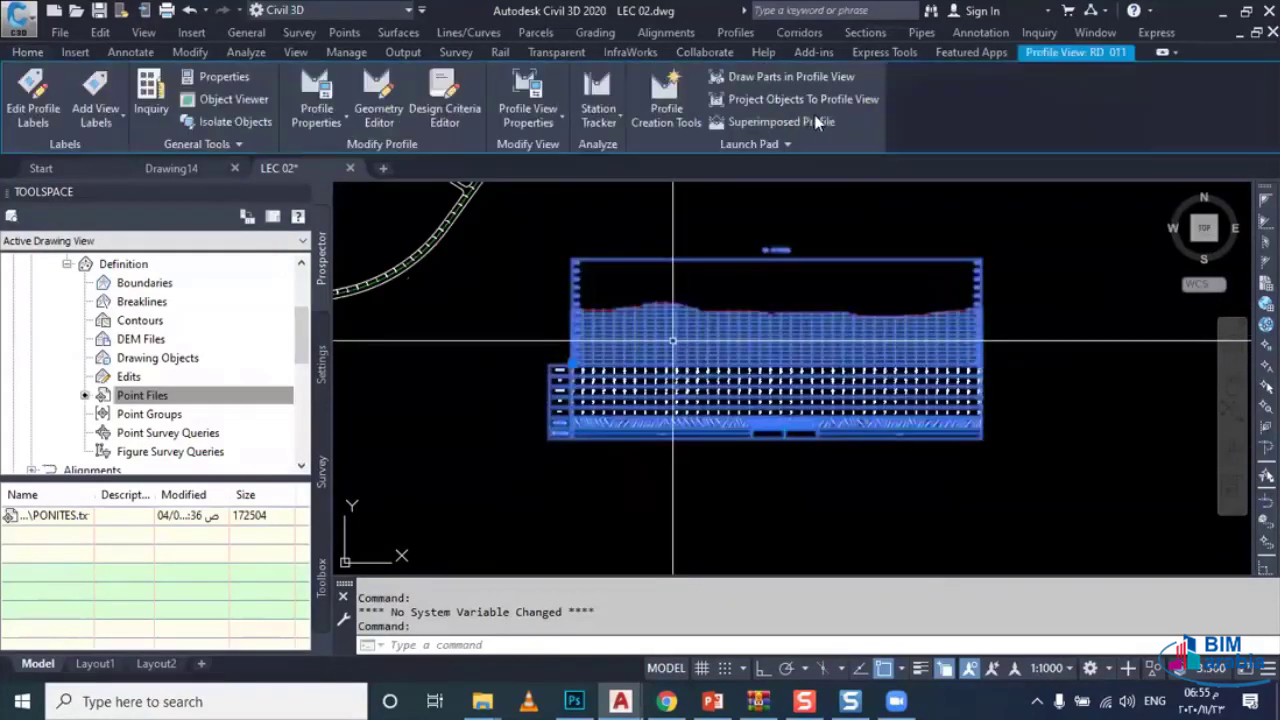
{"action": "left_click", "coordinate": [737, 33]}
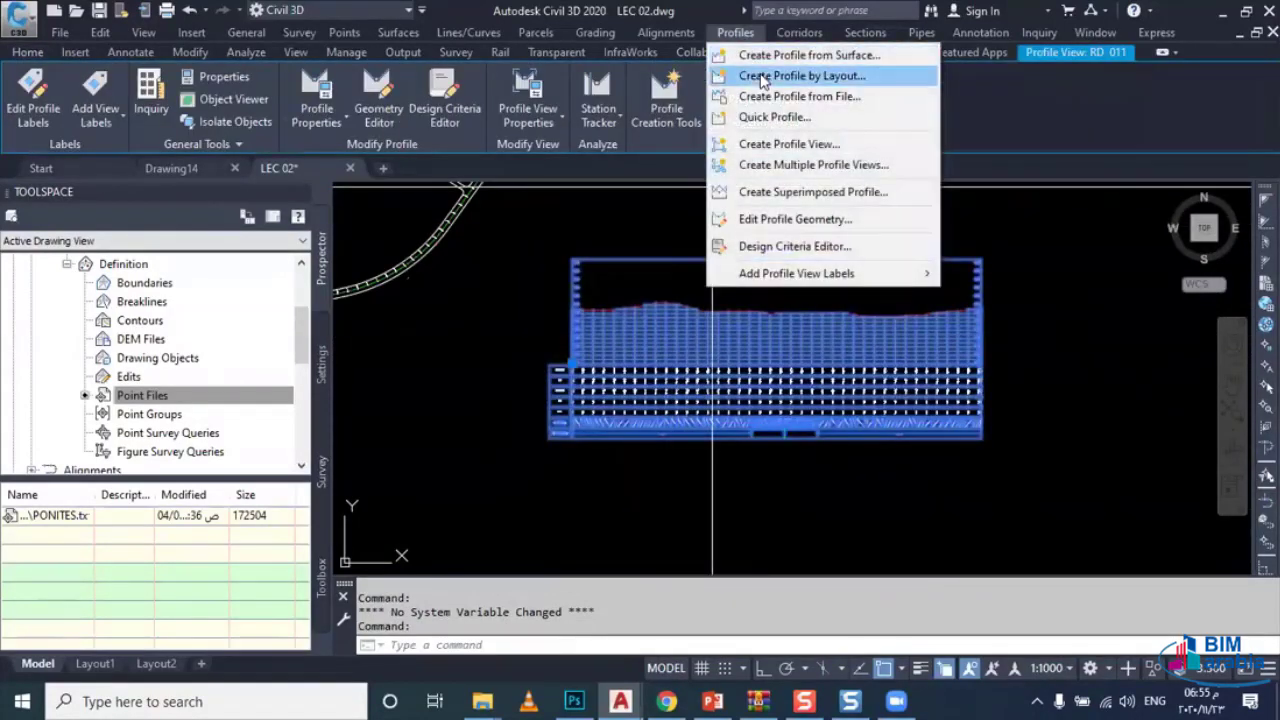
{"action": "left_click", "coordinate": [775, 77]}
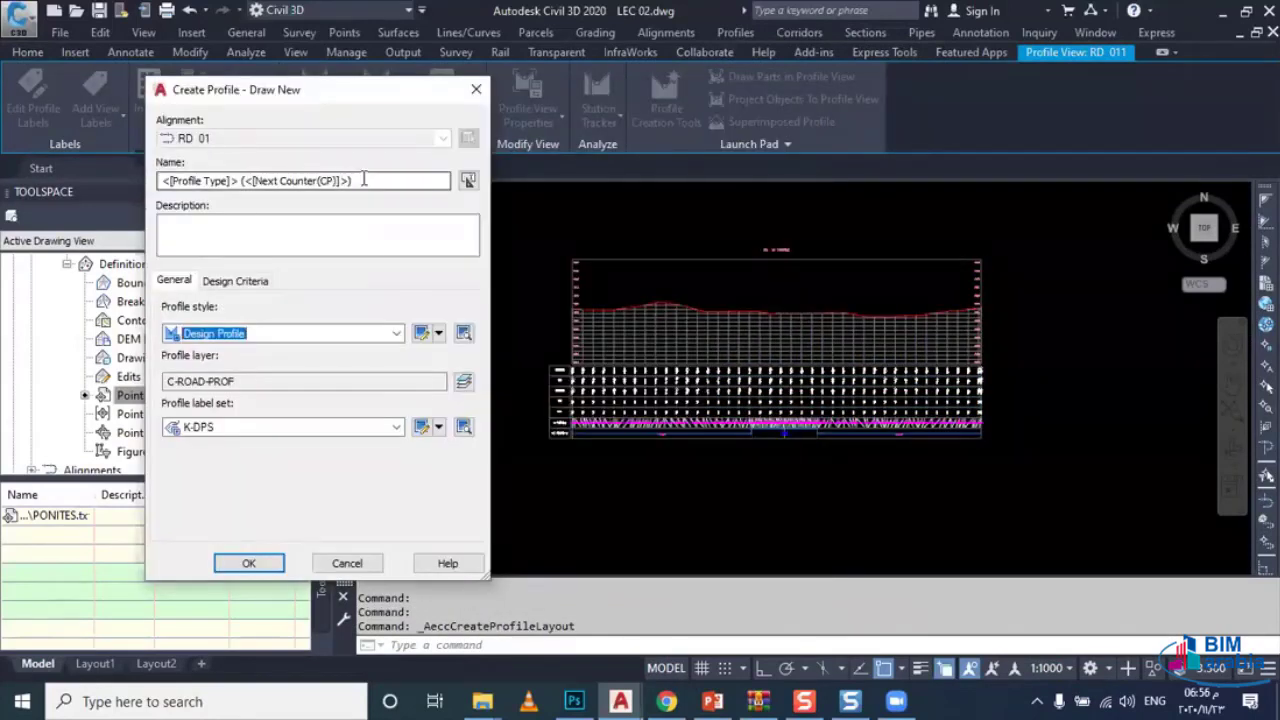
{"action": "left_click_drag", "start_coordinate": [362, 180], "coordinate": [35, 175]}
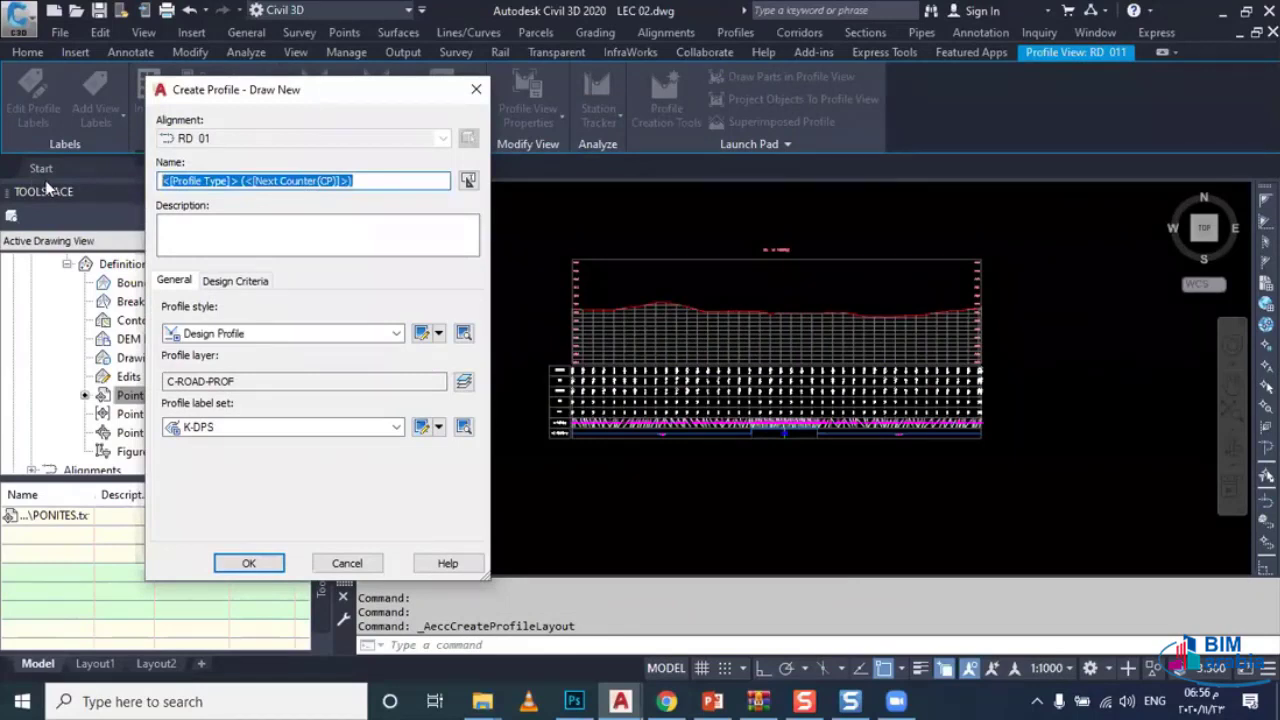
{"action": "type", "text": "RD 01 "}
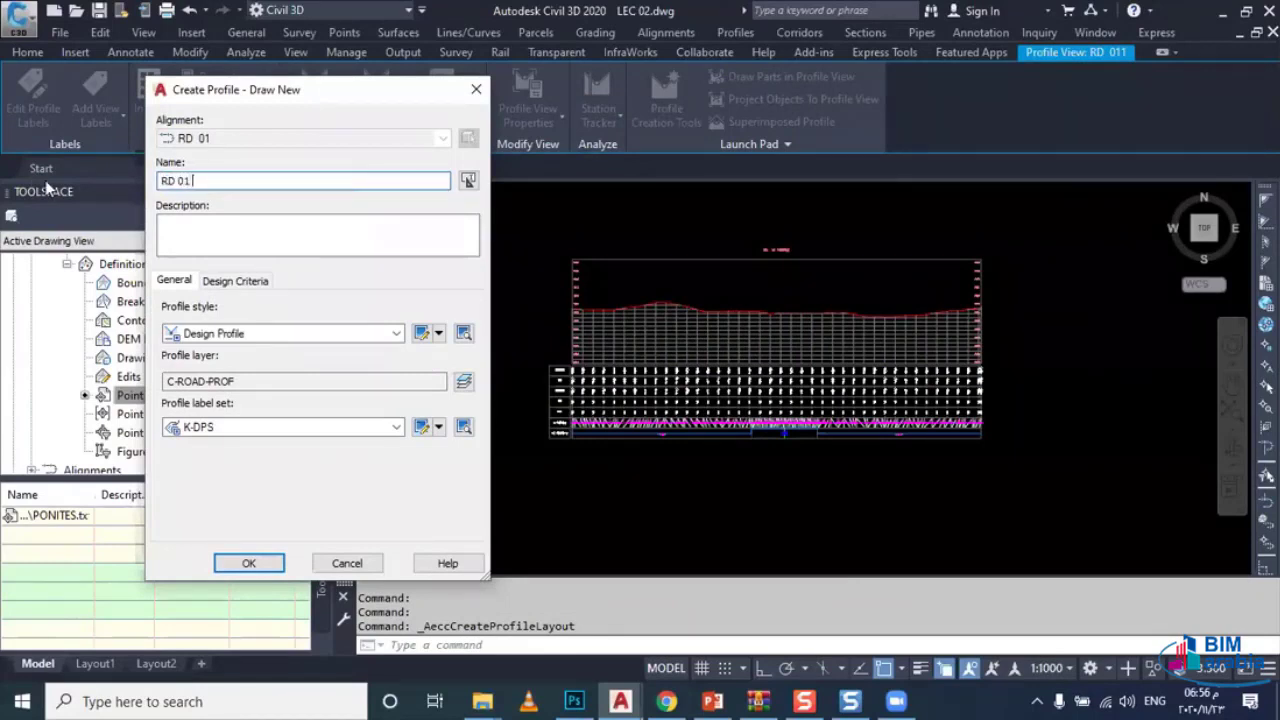
{"action": "type", "text": "DES PR"}
{"action": "type", "text": "OFIL"}
{"action": "type", "text": "E"}
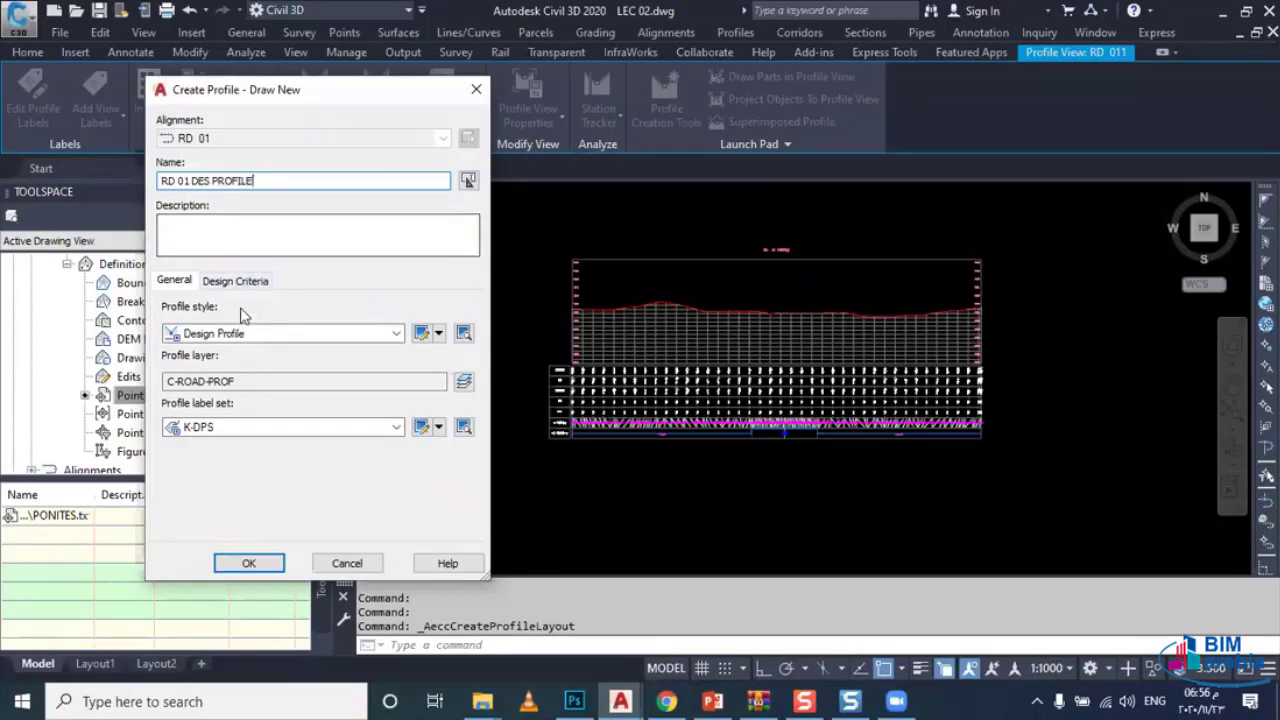
{"action": "left_click", "coordinate": [246, 284]}
{"action": "left_click", "coordinate": [250, 310]}
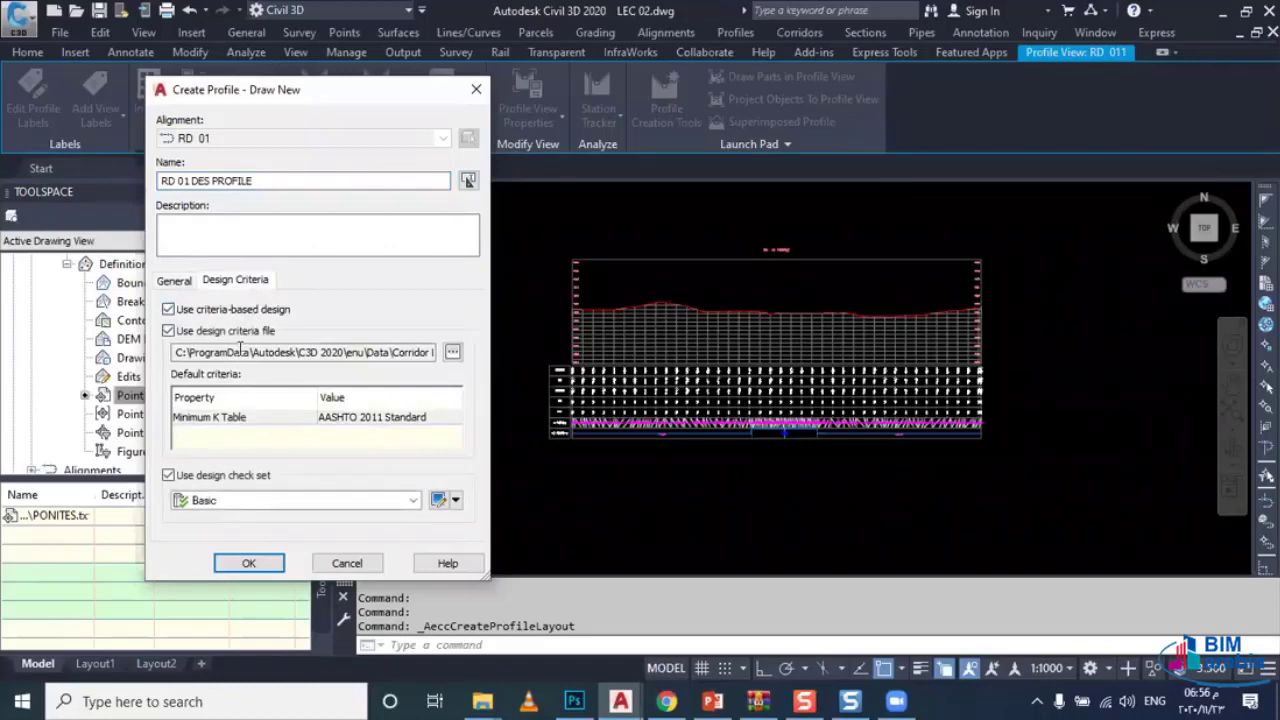
{"action": "left_click", "coordinate": [268, 563]}
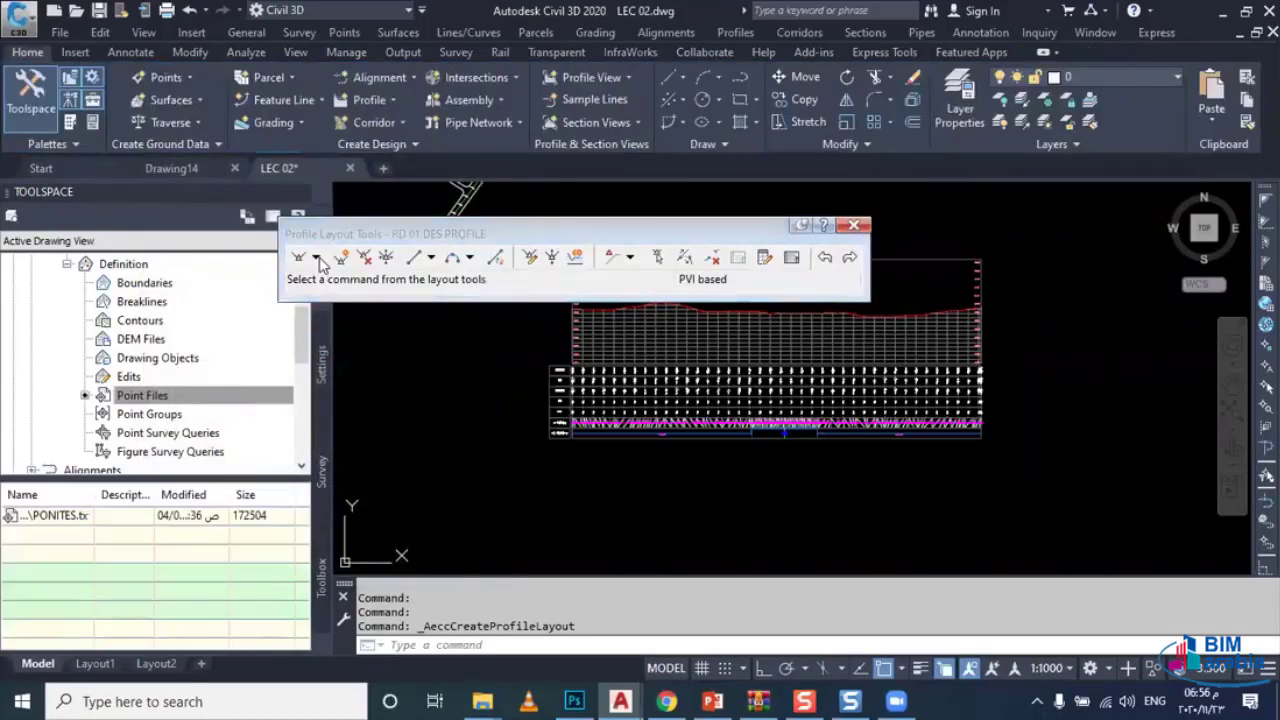
Step: Show the Curve Settings from the Draw Tangents dropdown in Profile Layout Tools
{"action": "left_click", "coordinate": [316, 257]}
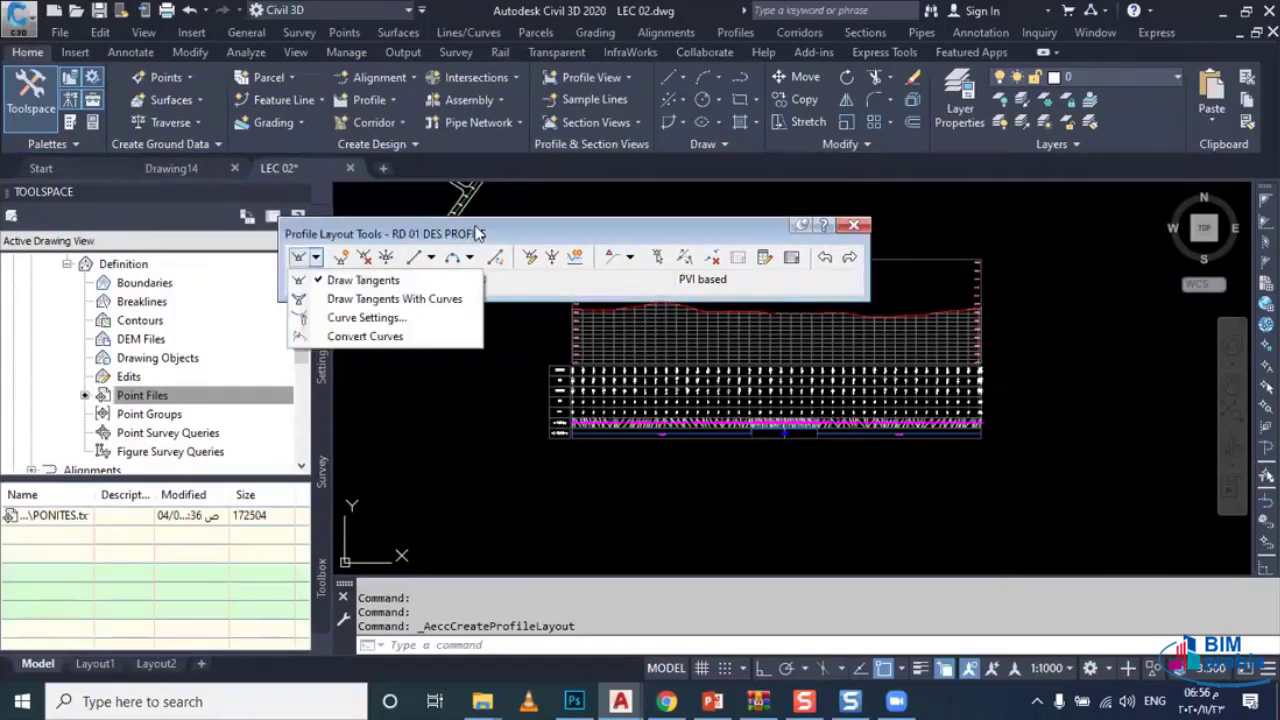
{"action": "left_click", "coordinate": [370, 317]}
{"action": "left_click", "coordinate": [382, 143]}
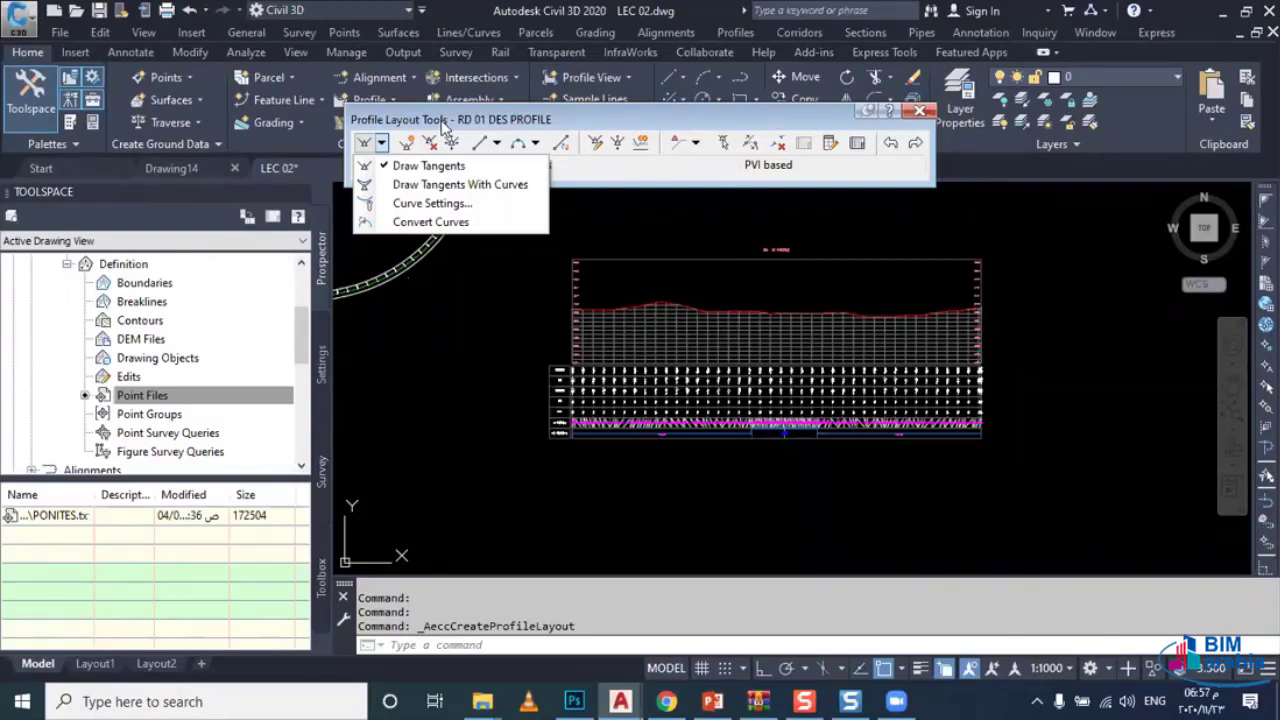
{"action": "left_click", "coordinate": [456, 206]}
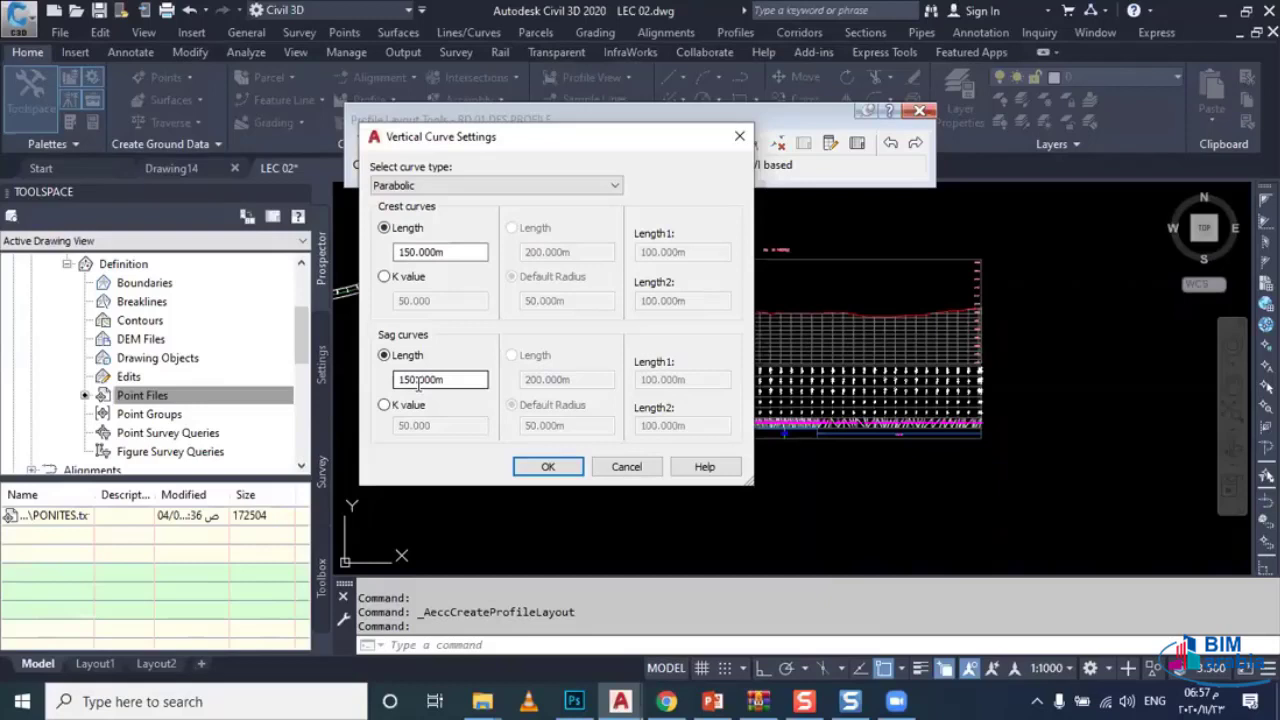
Step: Switch crest and sag curves to K value and close Vertical Curve Settings
{"action": "left_click", "coordinate": [384, 277]}
{"action": "left_click", "coordinate": [385, 405]}
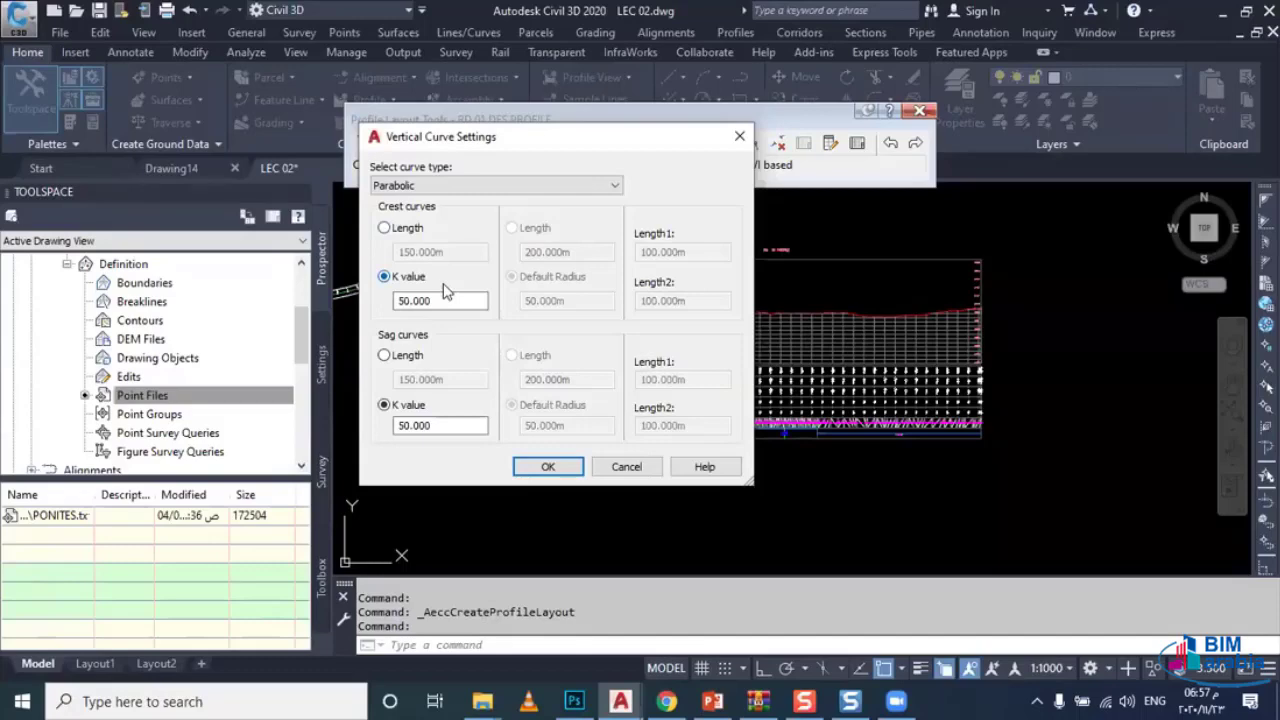
{"action": "left_click", "coordinate": [739, 137]}
{"action": "left_click", "coordinate": [651, 32]}
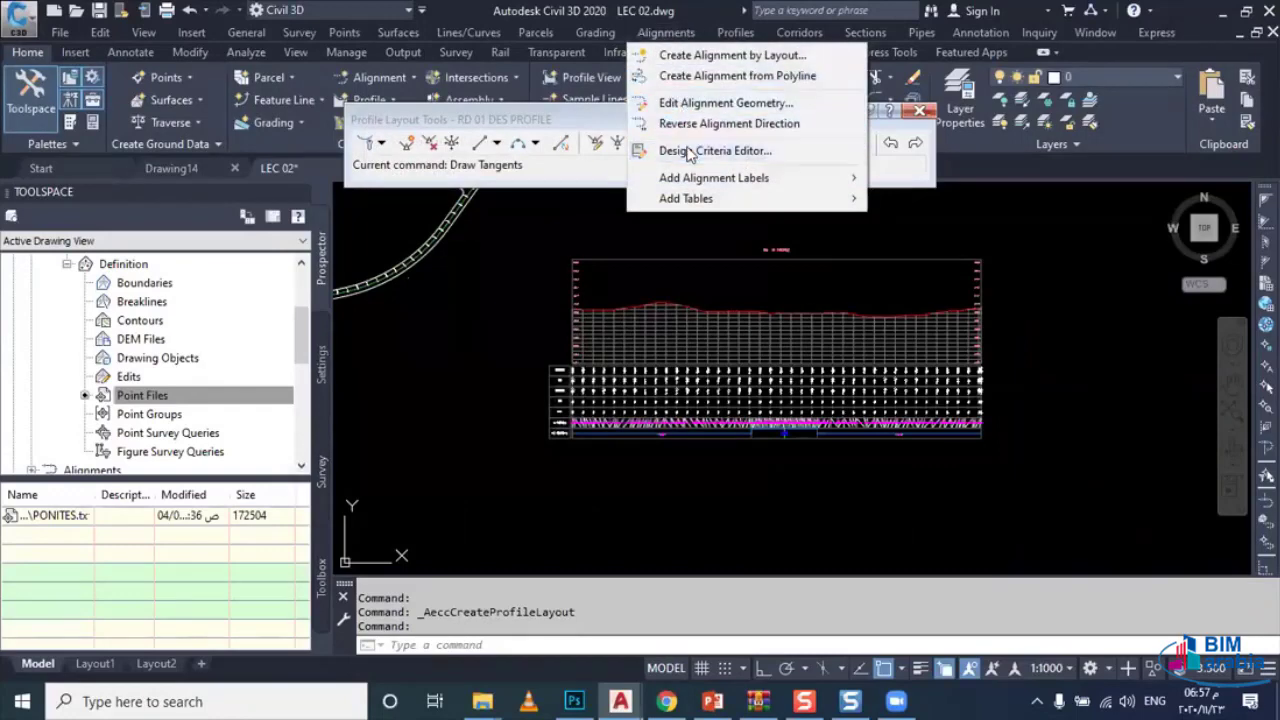
Step: Open the Design Criteria Editor and view the AASHTO 2011 Metric eMax 4% minimum radius table
{"action": "left_click", "coordinate": [688, 152]}
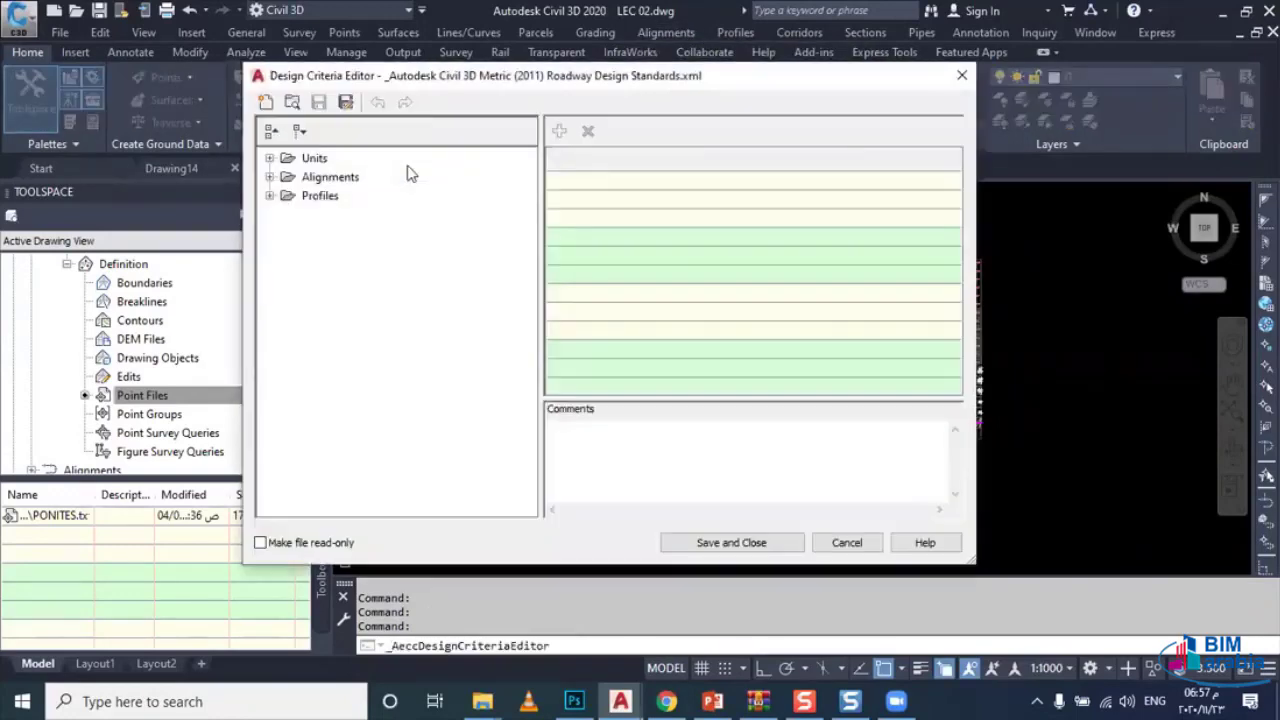
{"action": "left_click", "coordinate": [270, 177]}
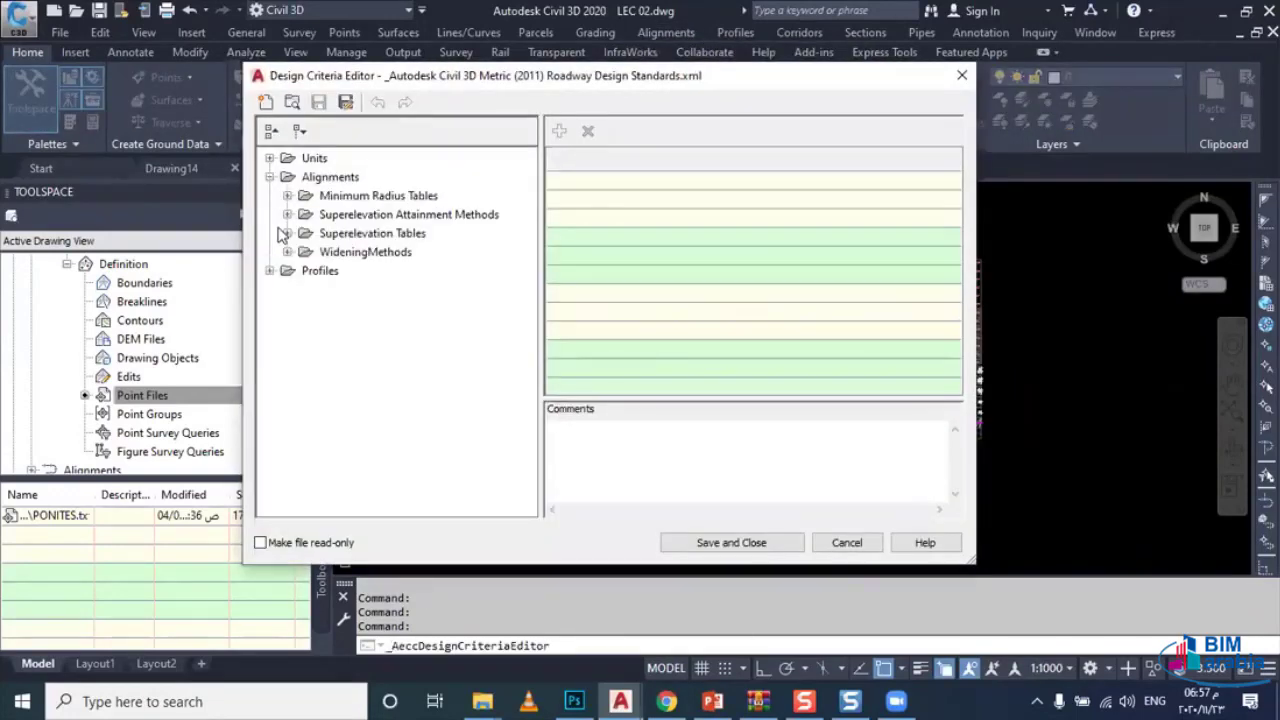
{"action": "left_click", "coordinate": [271, 177]}
{"action": "left_click", "coordinate": [270, 177]}
{"action": "left_click", "coordinate": [288, 195]}
{"action": "left_click", "coordinate": [386, 219]}
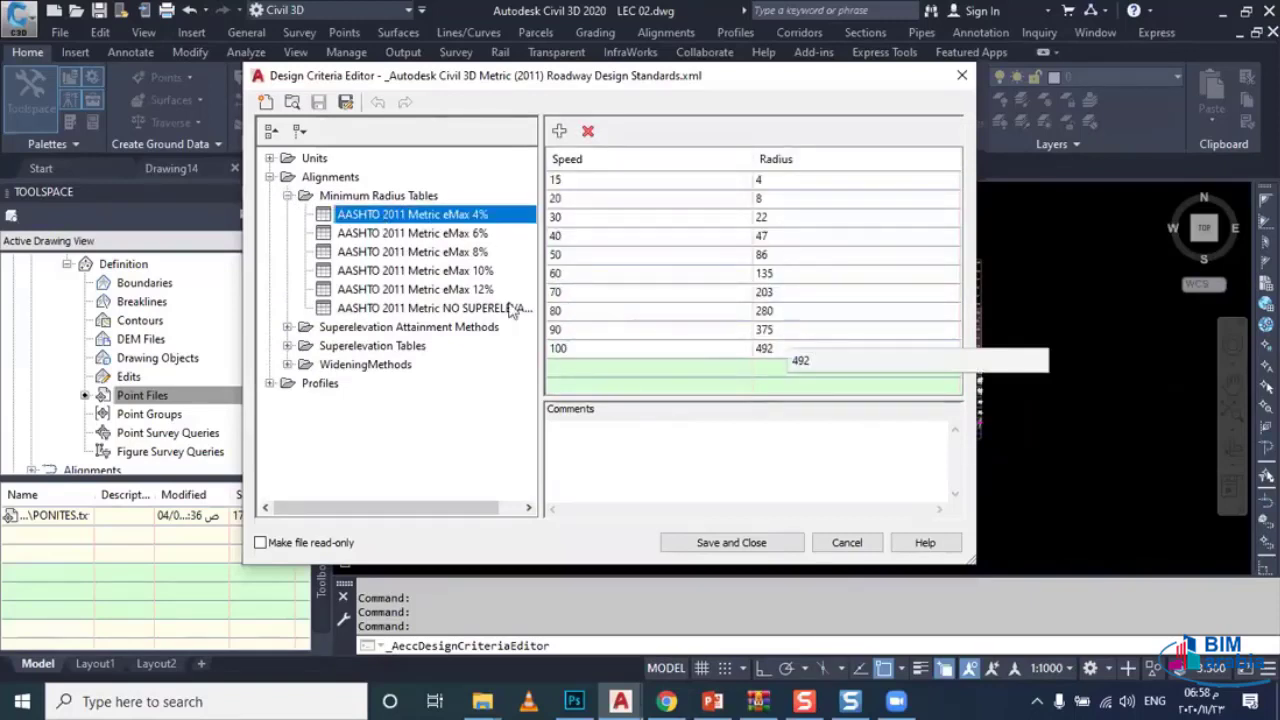
{"action": "left_click", "coordinate": [286, 195]}
{"action": "left_click", "coordinate": [269, 177]}
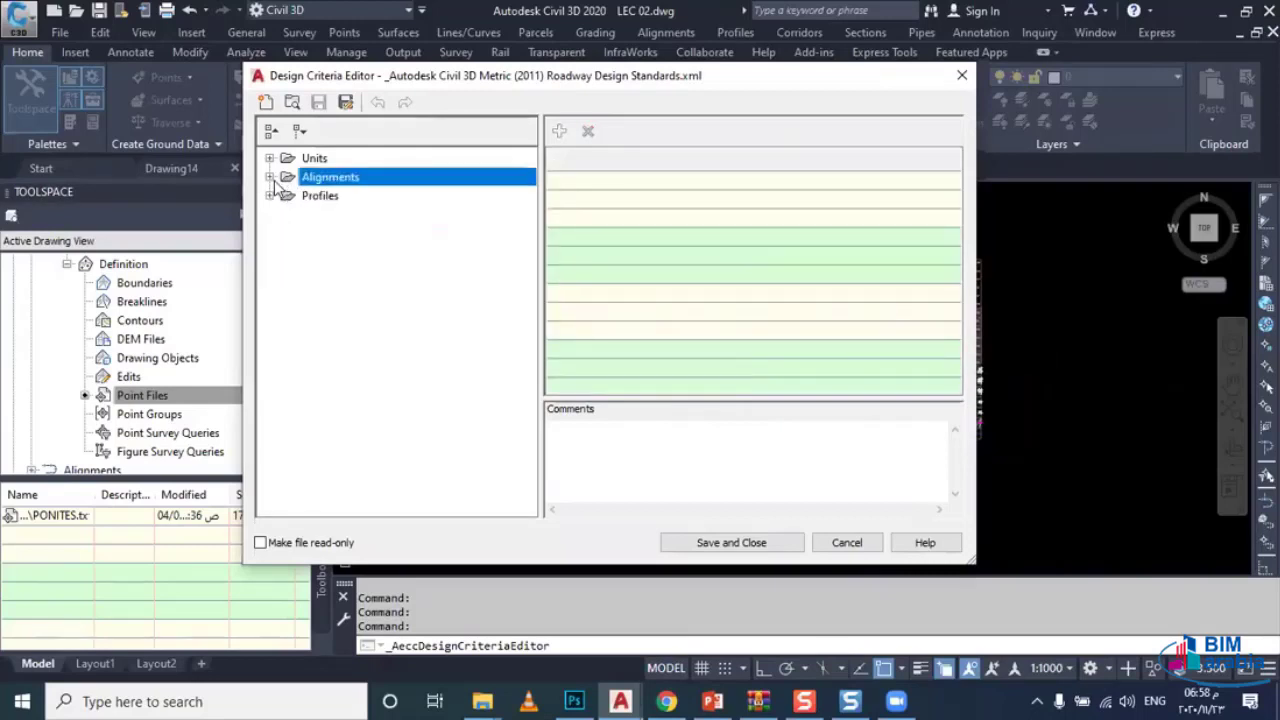
Step: Display the AASHTO 2011 Standard Stopping Sight Distance minimum K table
{"action": "left_click", "coordinate": [269, 195]}
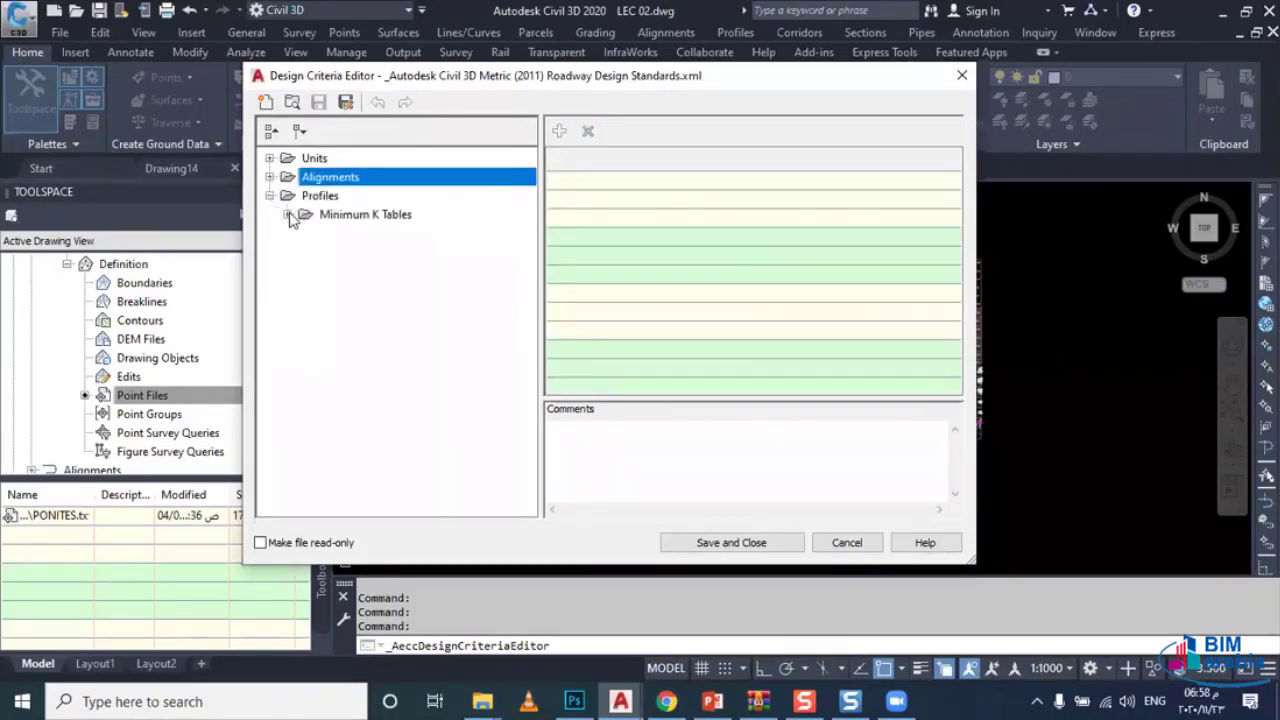
{"action": "left_click", "coordinate": [288, 215]}
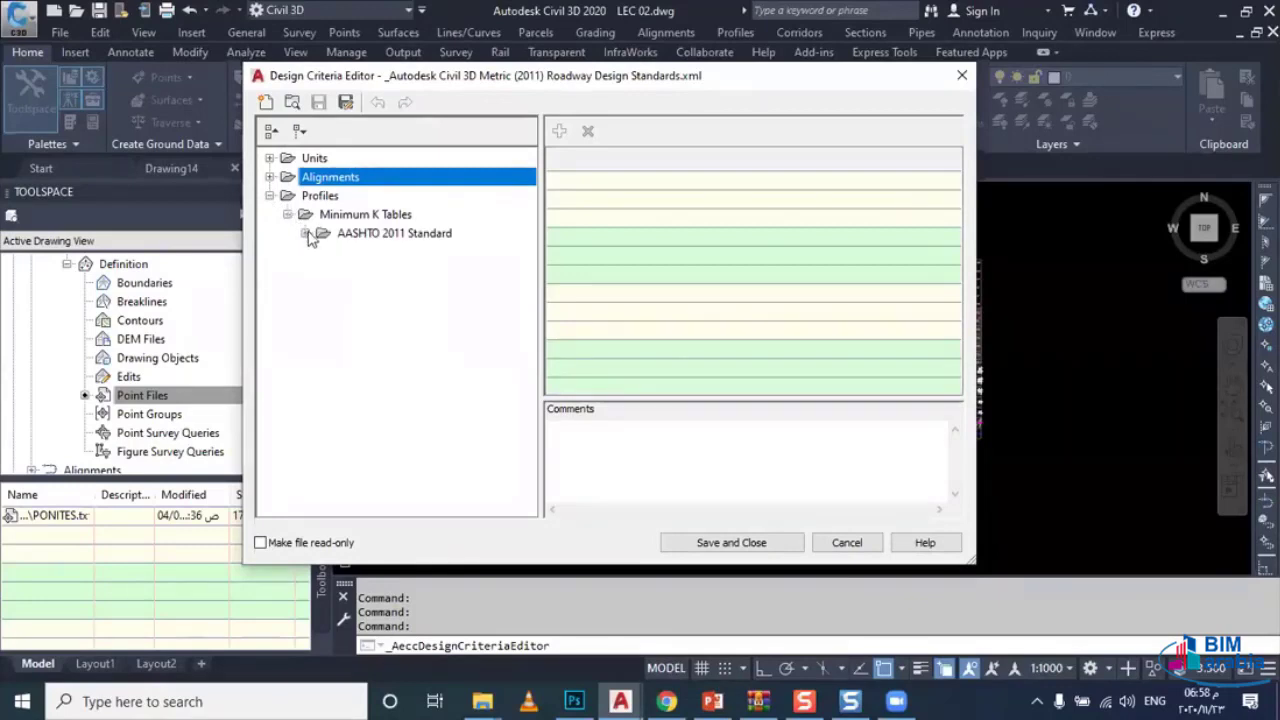
{"action": "left_click", "coordinate": [307, 233]}
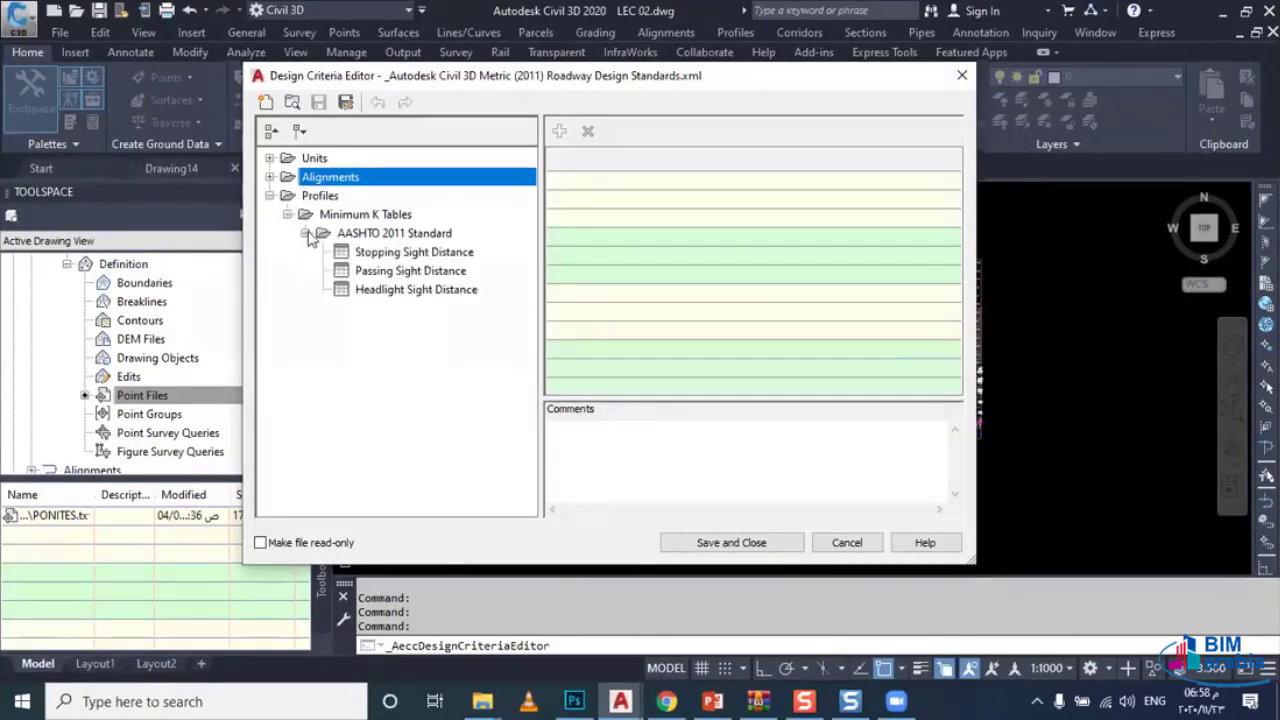
{"action": "left_click", "coordinate": [380, 258]}
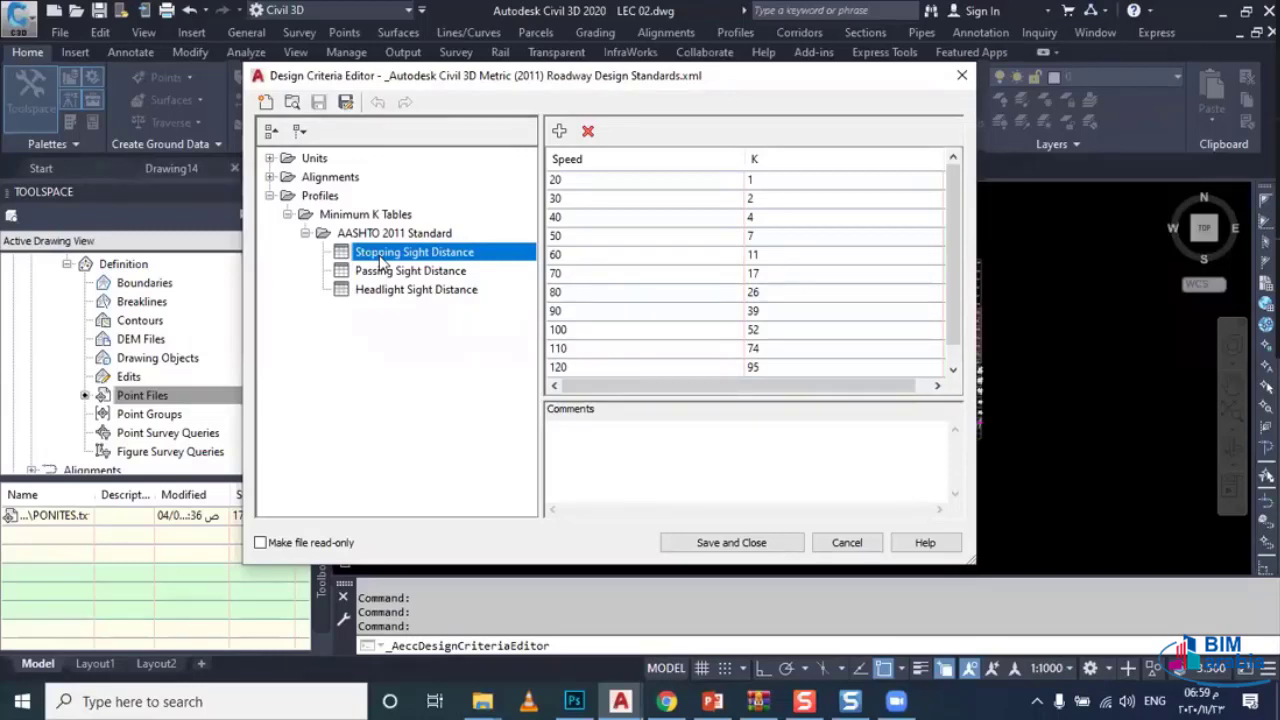
Step: Compare the sight distance K tables, noting speed 90 values: stopping 39, headlight 38
{"action": "left_click", "coordinate": [385, 277]}
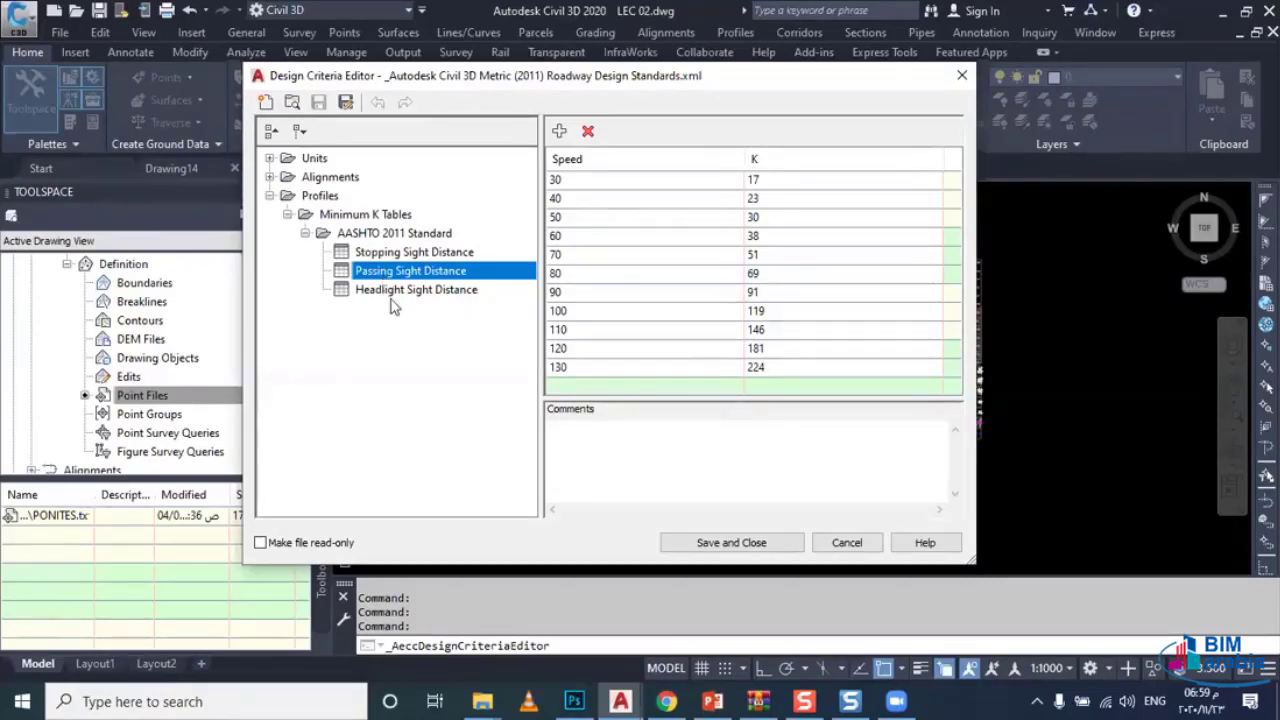
{"action": "left_click", "coordinate": [401, 294]}
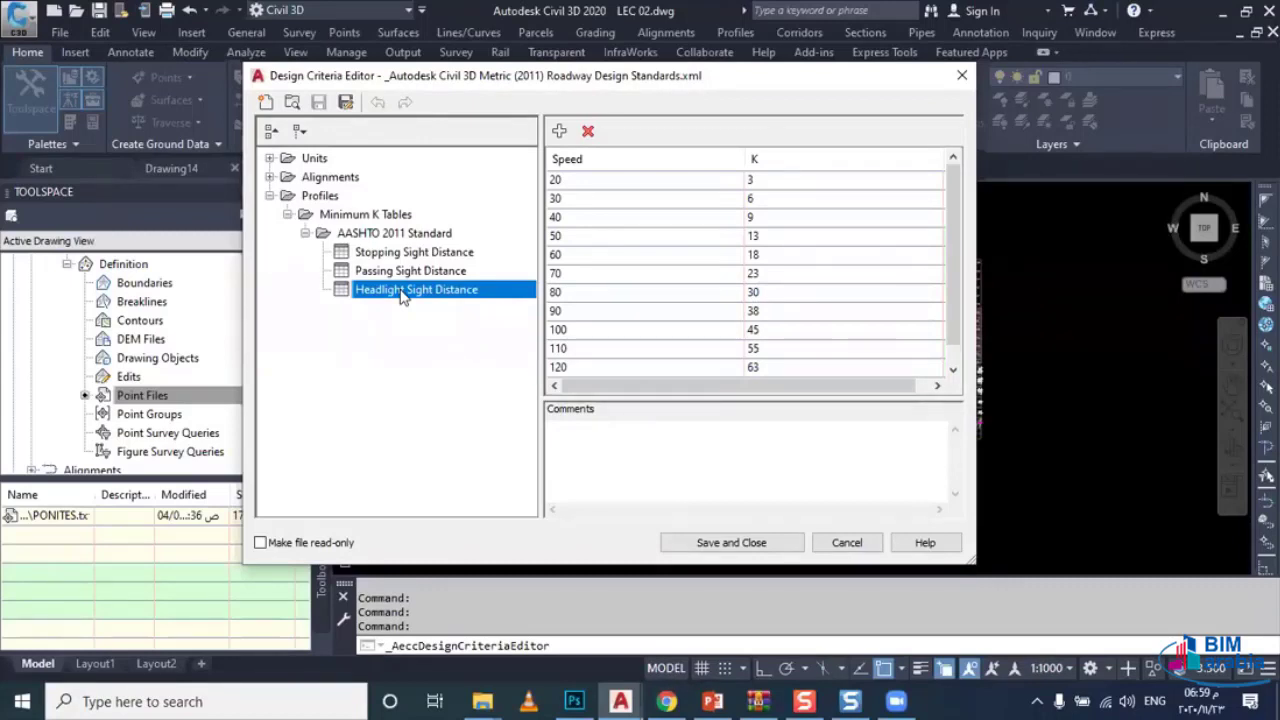
{"action": "left_click", "coordinate": [410, 256]}
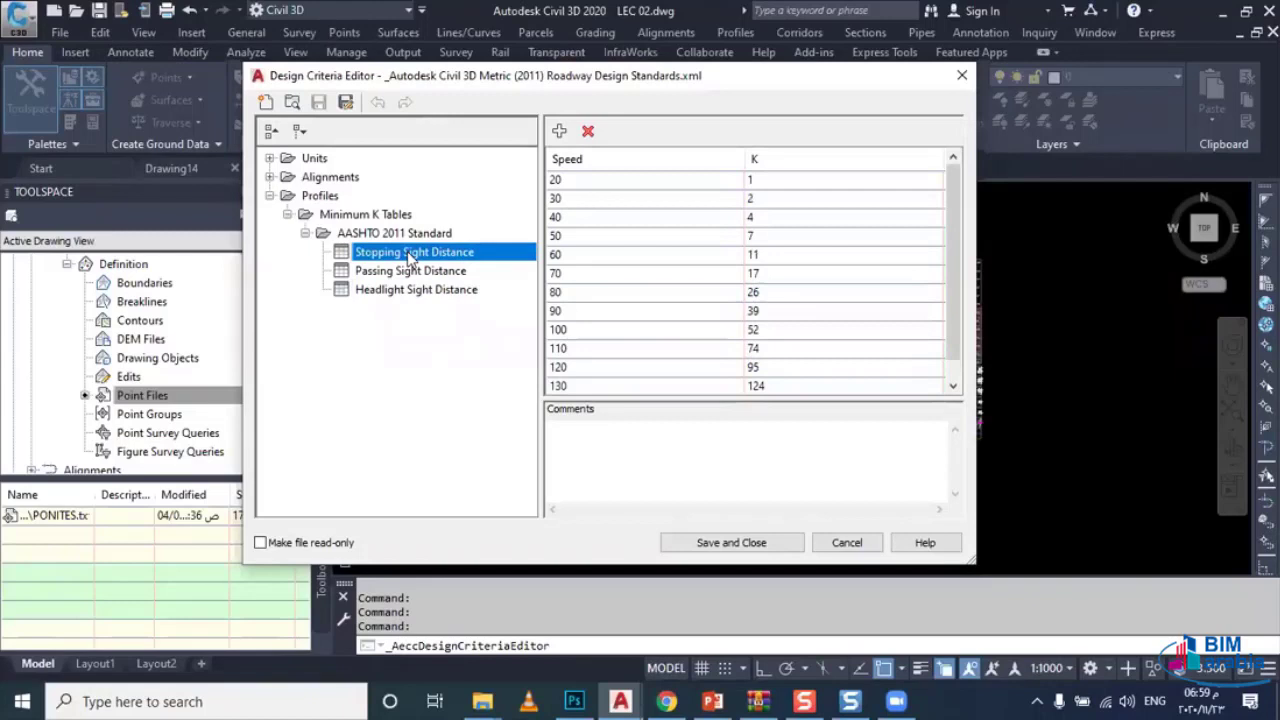
{"action": "left_click", "coordinate": [584, 312]}
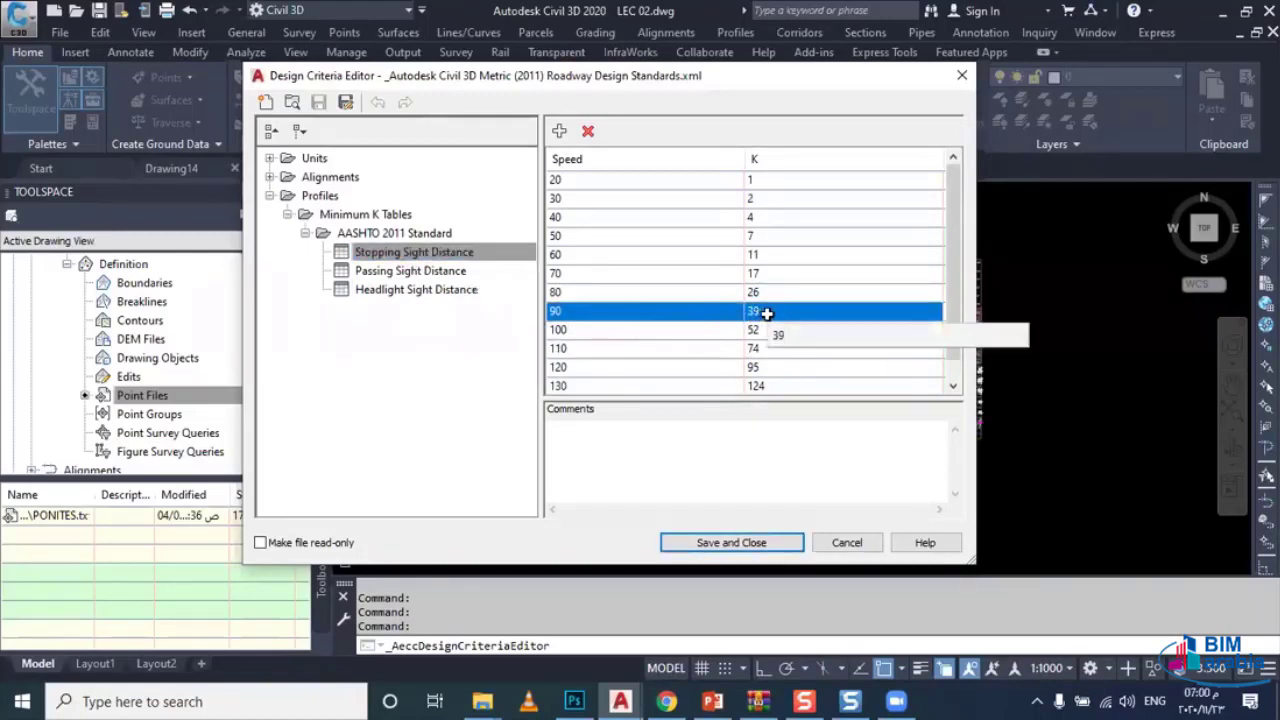
{"action": "left_click", "coordinate": [462, 292]}
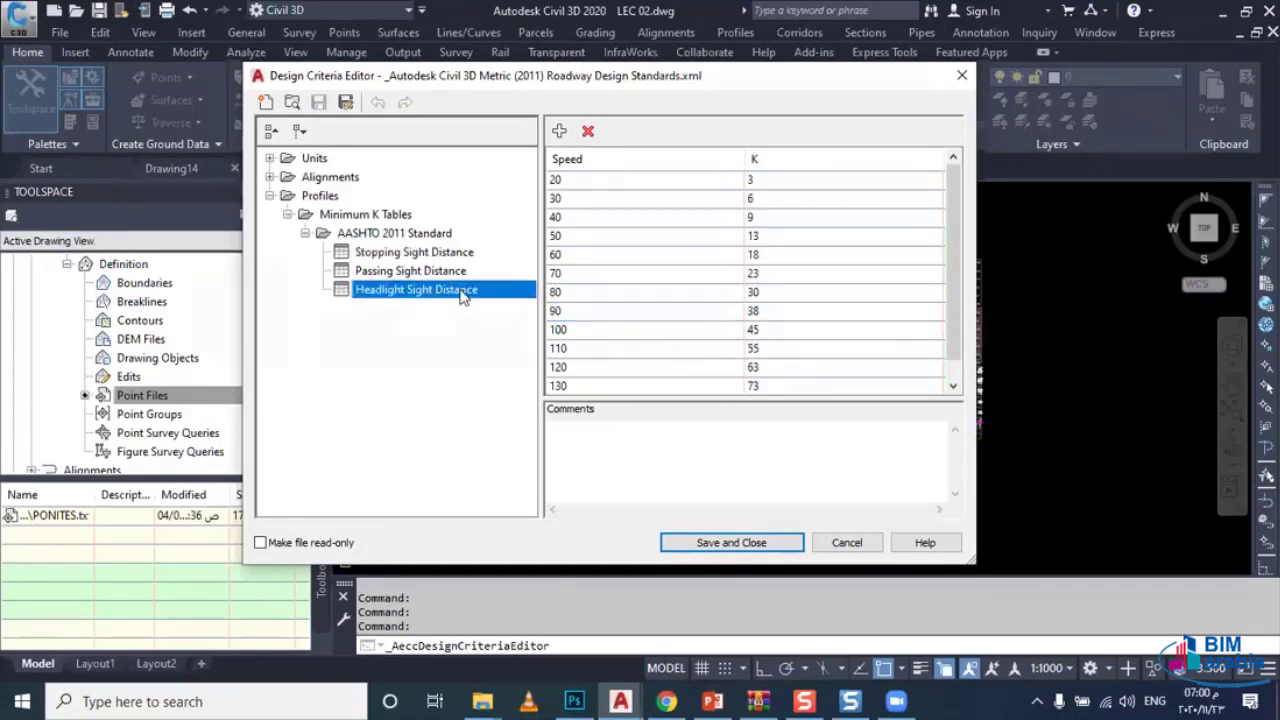
{"action": "left_click", "coordinate": [578, 313]}
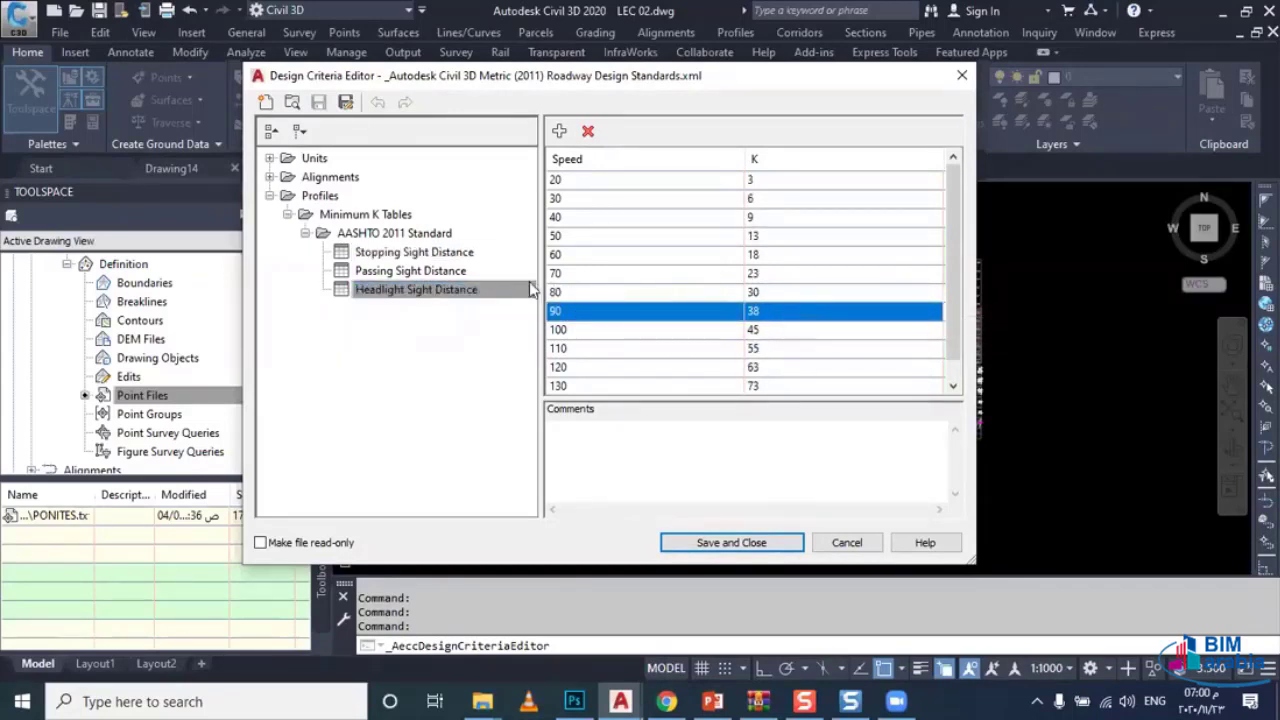
Step: Recheck the speed 90 stopping K value, then save and close the Design Criteria Editor
{"action": "left_click", "coordinate": [476, 279]}
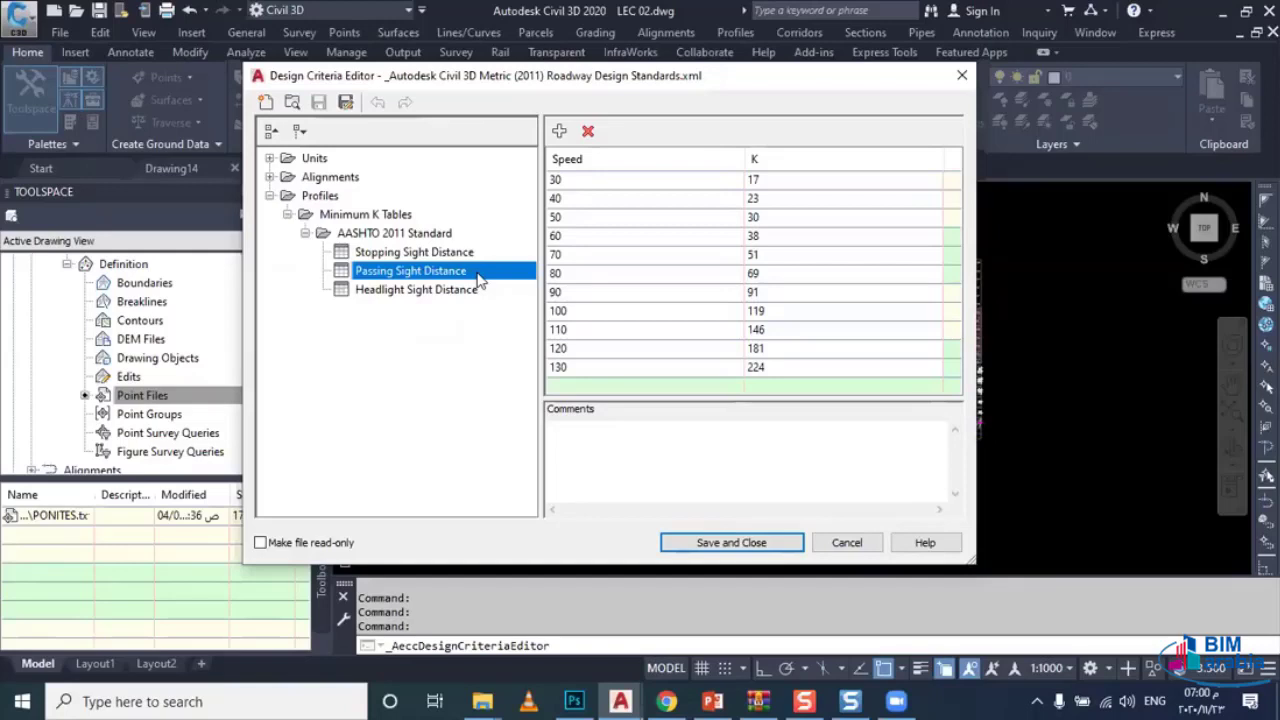
{"action": "left_click", "coordinate": [472, 258]}
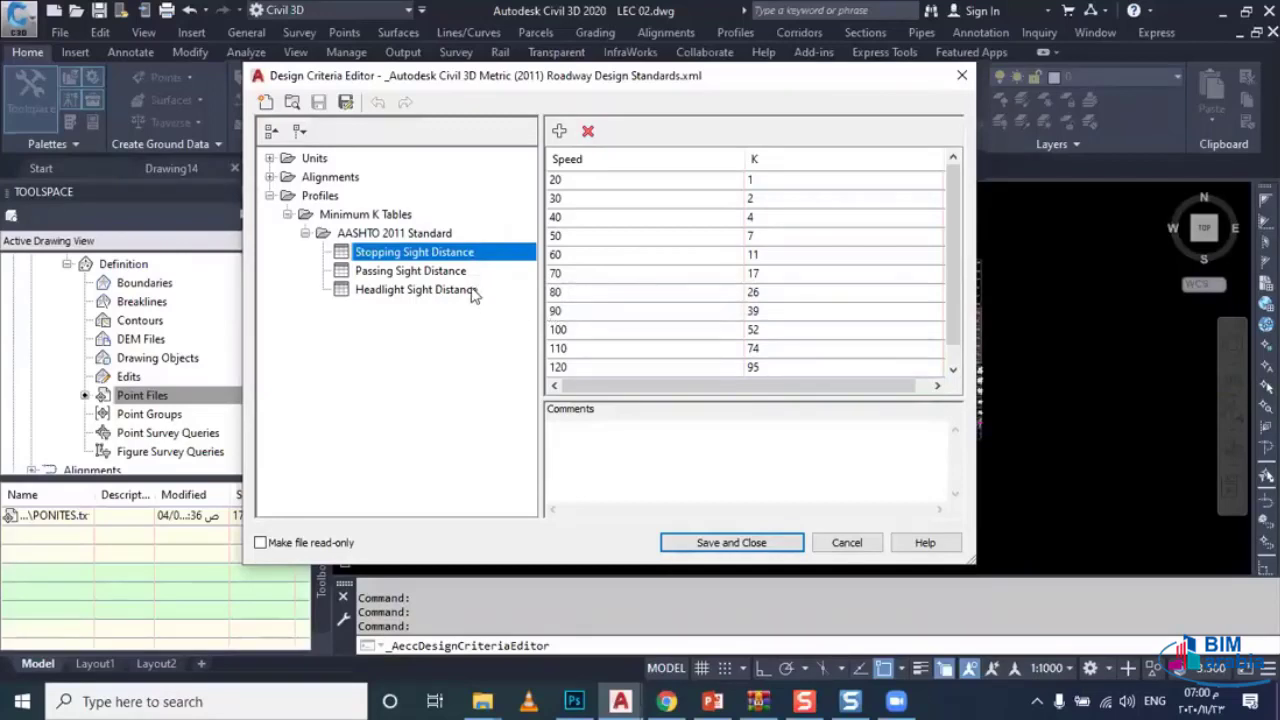
{"action": "left_click", "coordinate": [570, 313]}
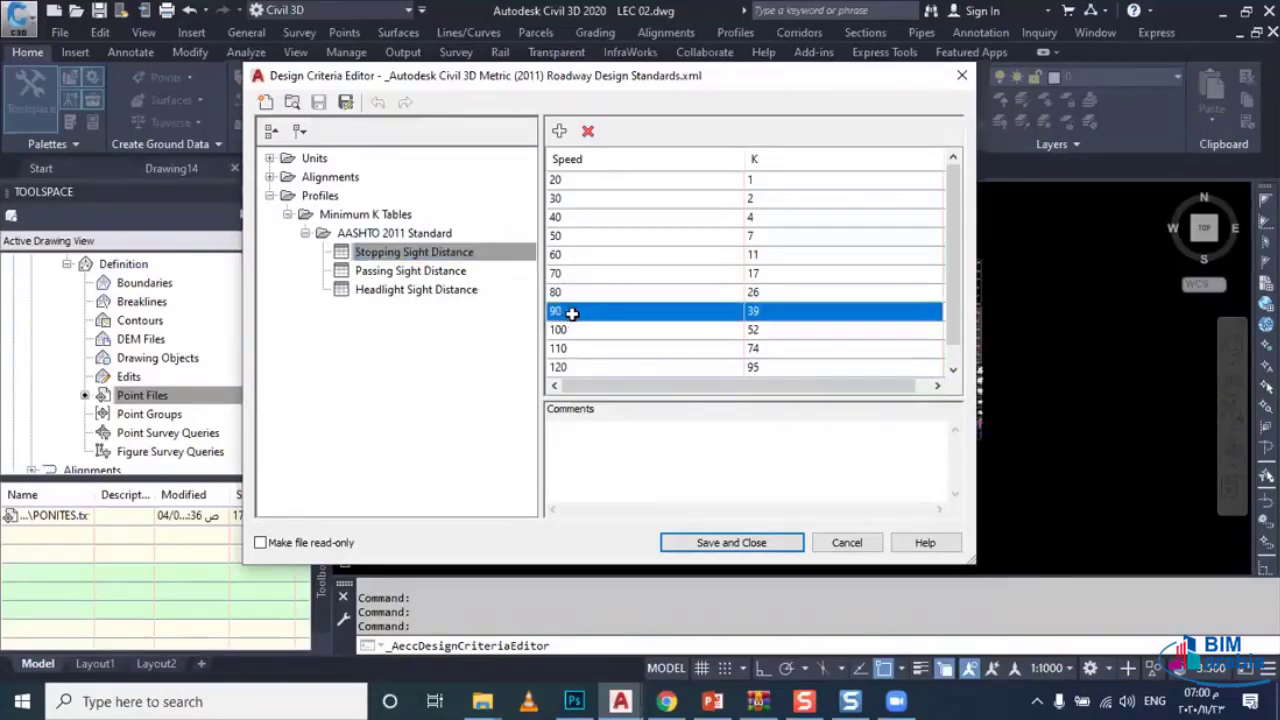
{"action": "left_click", "coordinate": [455, 292]}
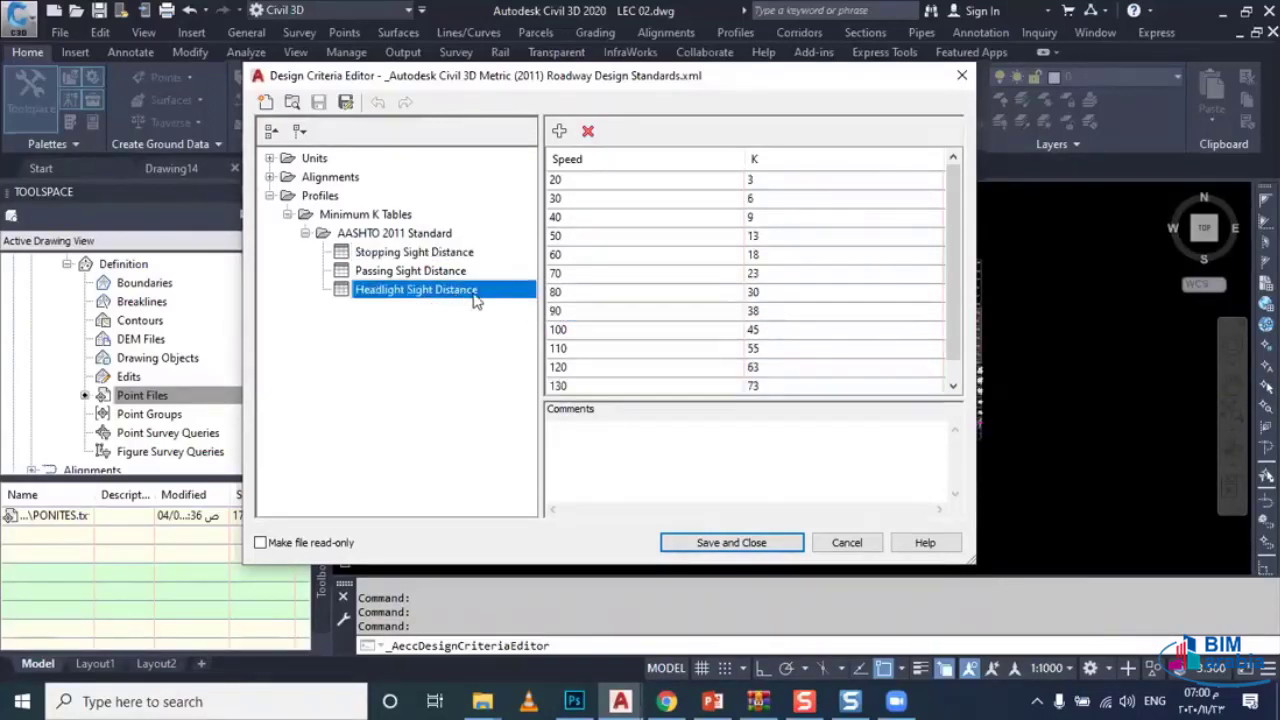
{"action": "left_click", "coordinate": [767, 543]}
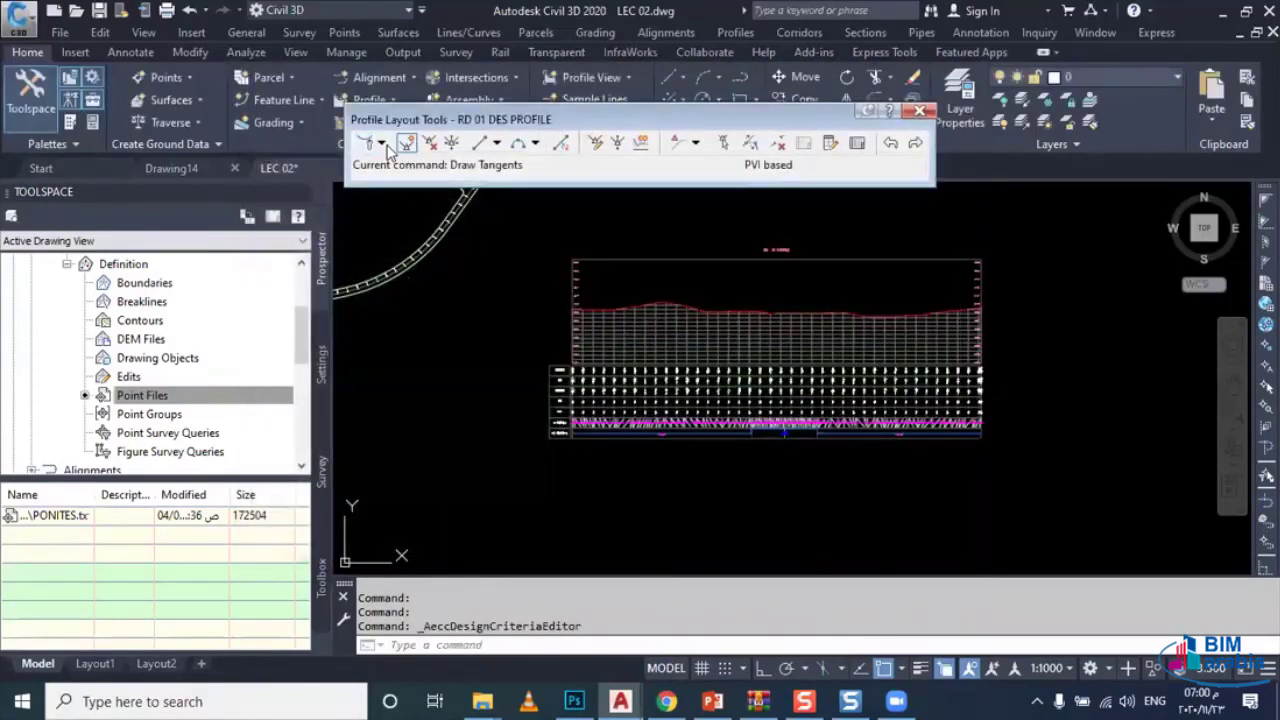
Step: In Curve Settings, set crest curves to K value 39 and sag curves to K value 38
{"action": "left_click", "coordinate": [384, 145]}
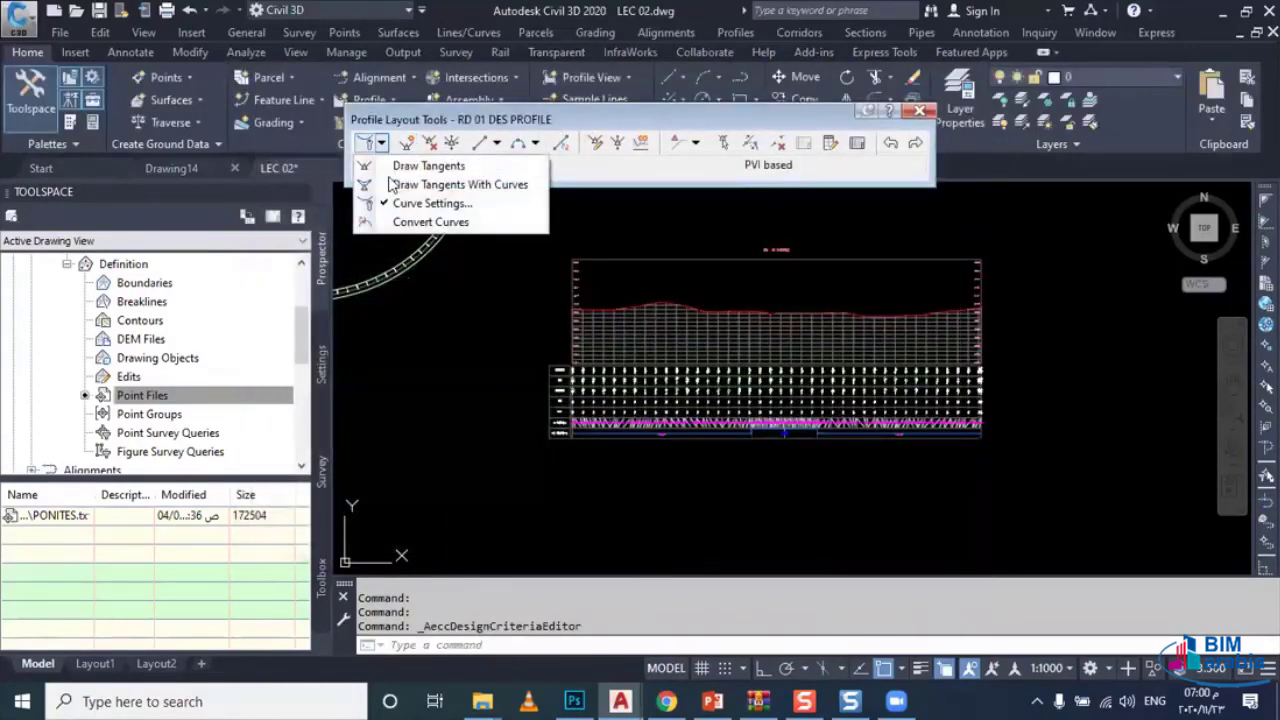
{"action": "left_click", "coordinate": [402, 203]}
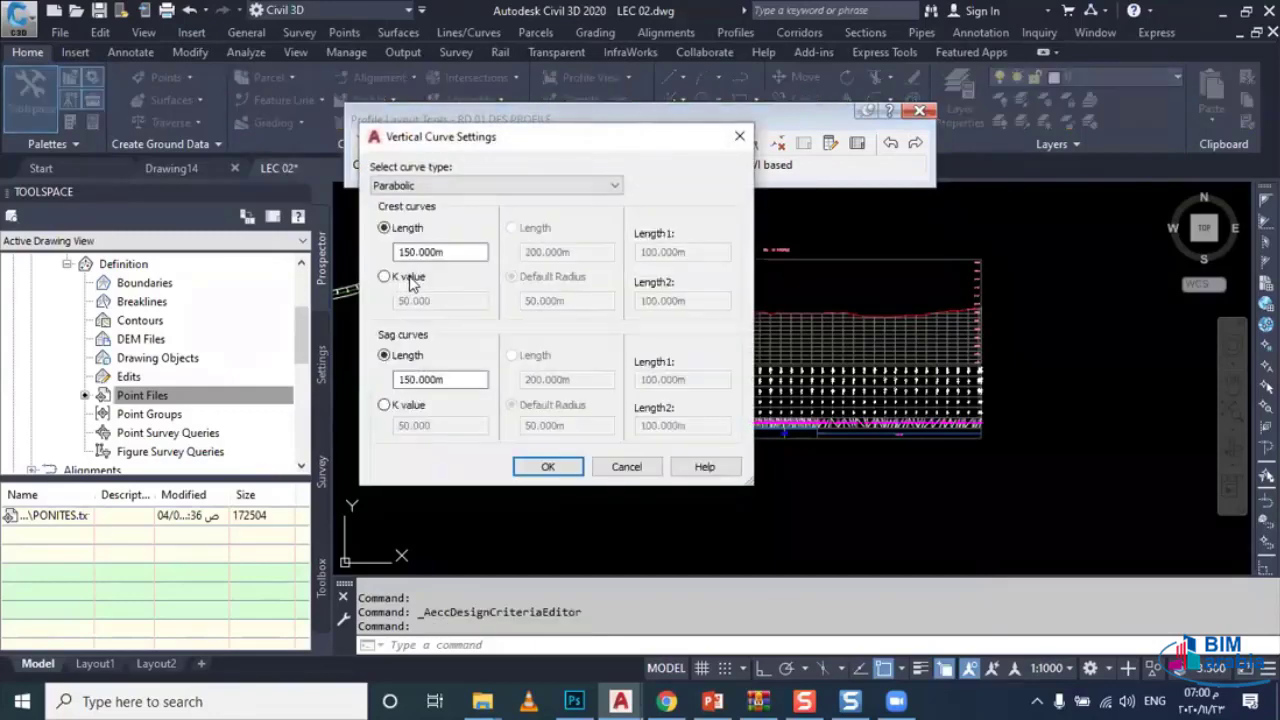
{"action": "left_click", "coordinate": [384, 276]}
{"action": "left_click_drag", "start_coordinate": [432, 300], "coordinate": [398, 300]}
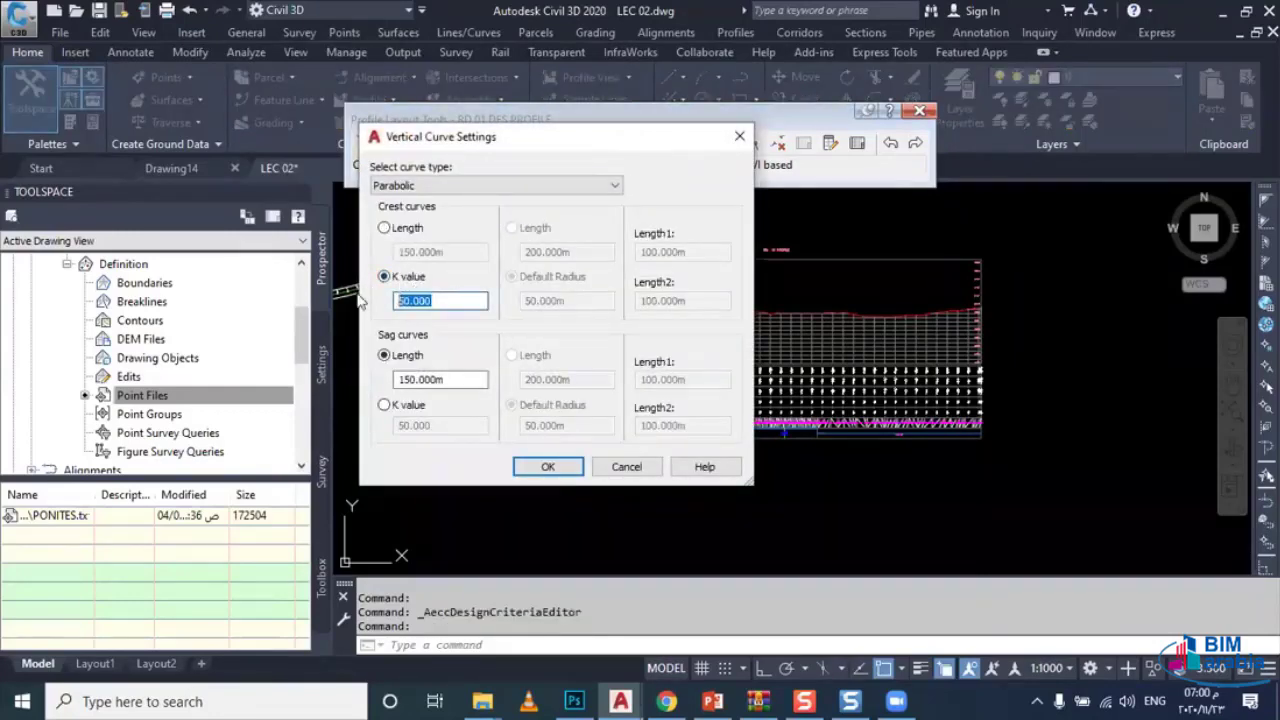
{"action": "type", "text": "39"}
{"action": "left_click", "coordinate": [384, 405]}
{"action": "double_click", "coordinate": [408, 426]}
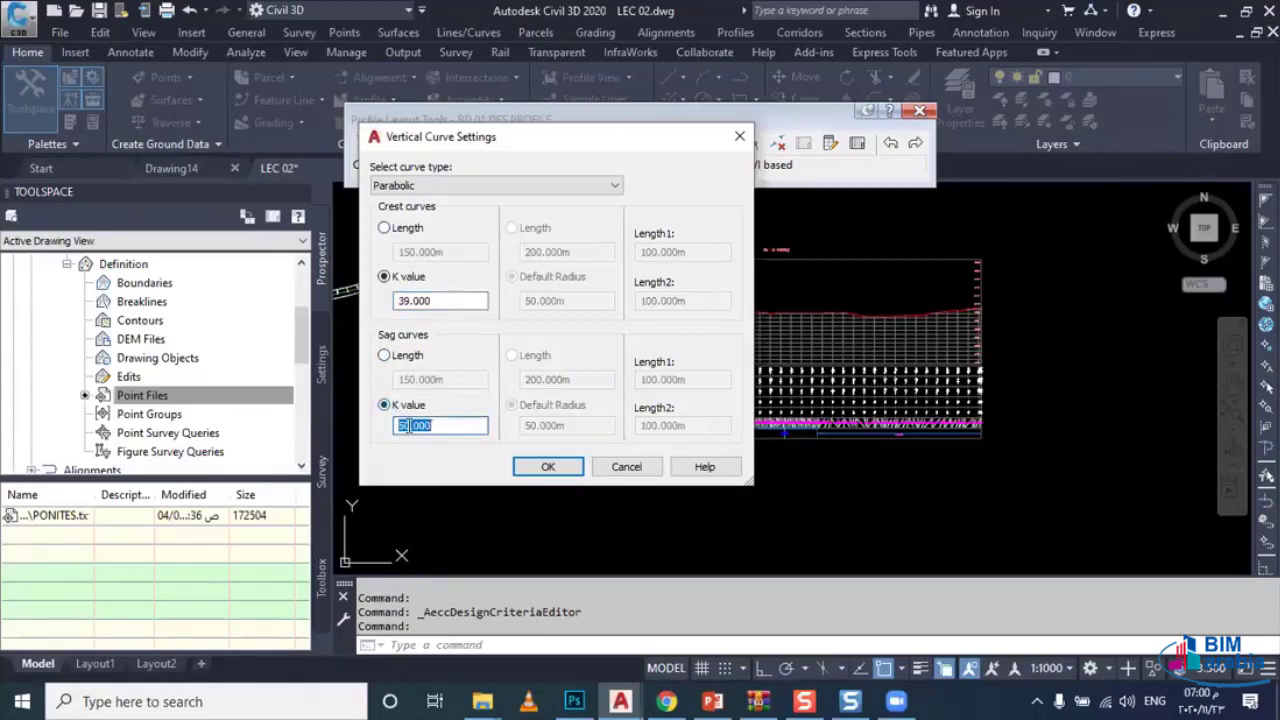
{"action": "type", "text": "38"}
{"action": "left_click", "coordinate": [548, 468]}
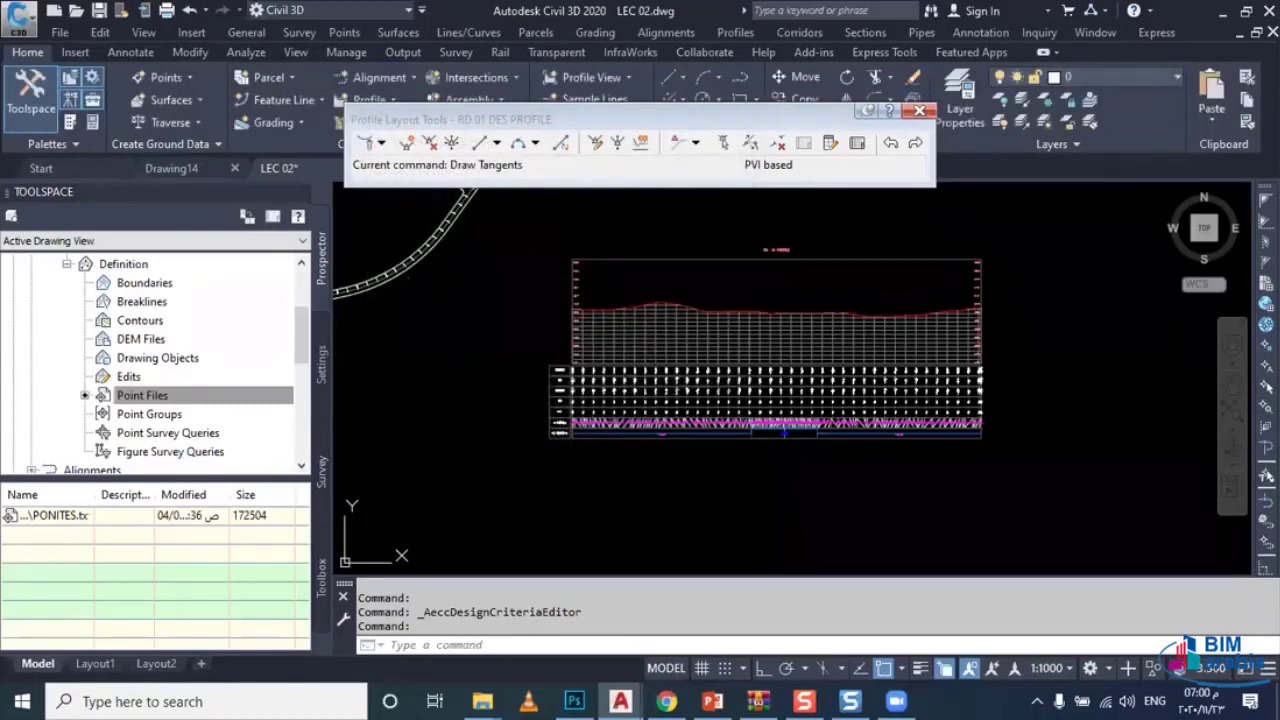
Step: Start drawing tangents with vertical curves and place the design profile's start point
{"action": "left_click", "coordinate": [381, 143]}
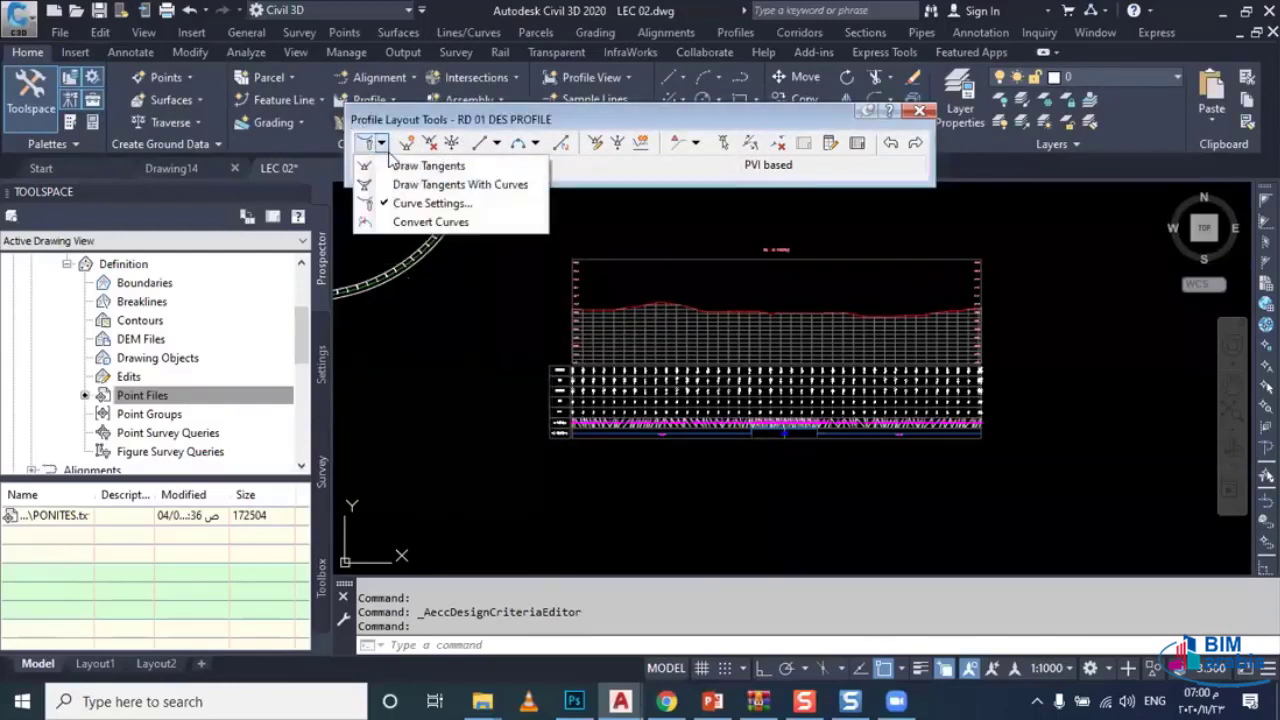
{"action": "left_click", "coordinate": [410, 166]}
{"action": "left_click", "coordinate": [381, 143]}
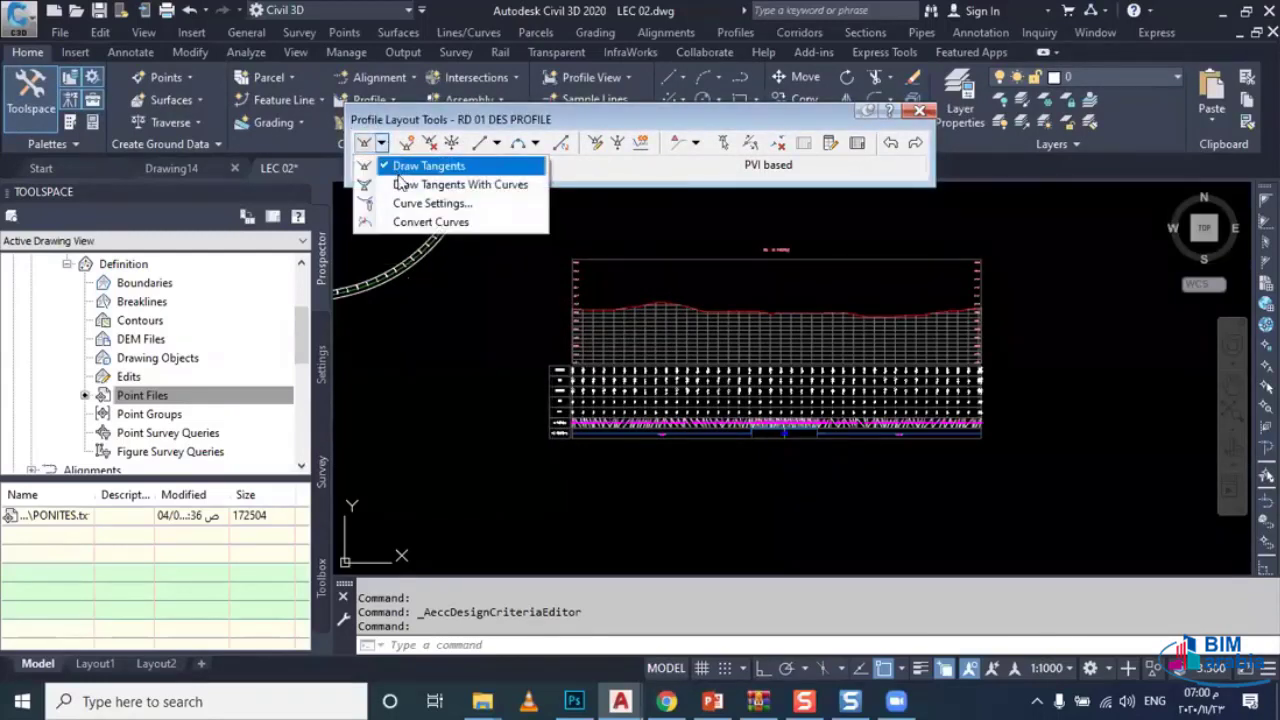
{"action": "left_click", "coordinate": [440, 184]}
{"action": "scroll", "coordinate": [545, 348], "scroll_direction": "up", "scroll_amount": 5}
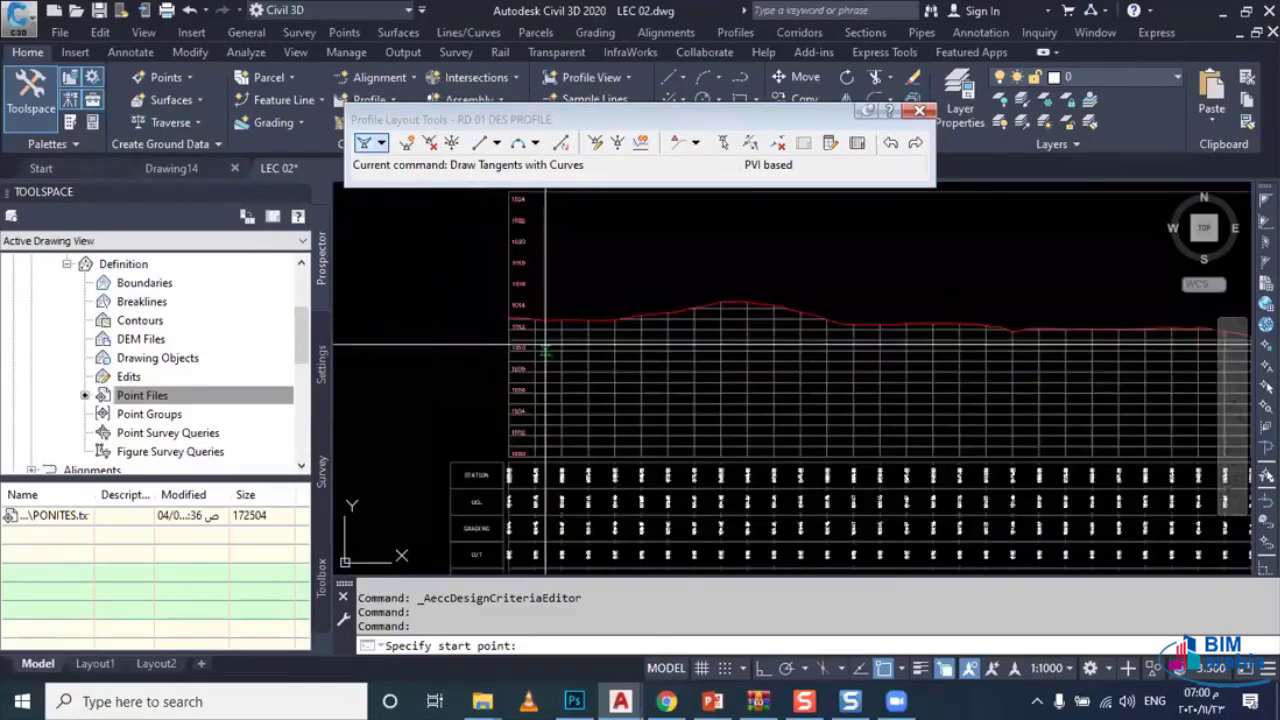
{"action": "scroll", "coordinate": [545, 348], "scroll_direction": "up", "scroll_amount": 3}
{"action": "scroll", "coordinate": [530, 335], "scroll_direction": "up", "scroll_amount": 2}
{"action": "left_click", "coordinate": [512, 320]}
Step: Continue along the profile view, place the final end point and finish the tangent layout
{"action": "scroll", "coordinate": [512, 320], "scroll_direction": "down", "scroll_amount": 3}
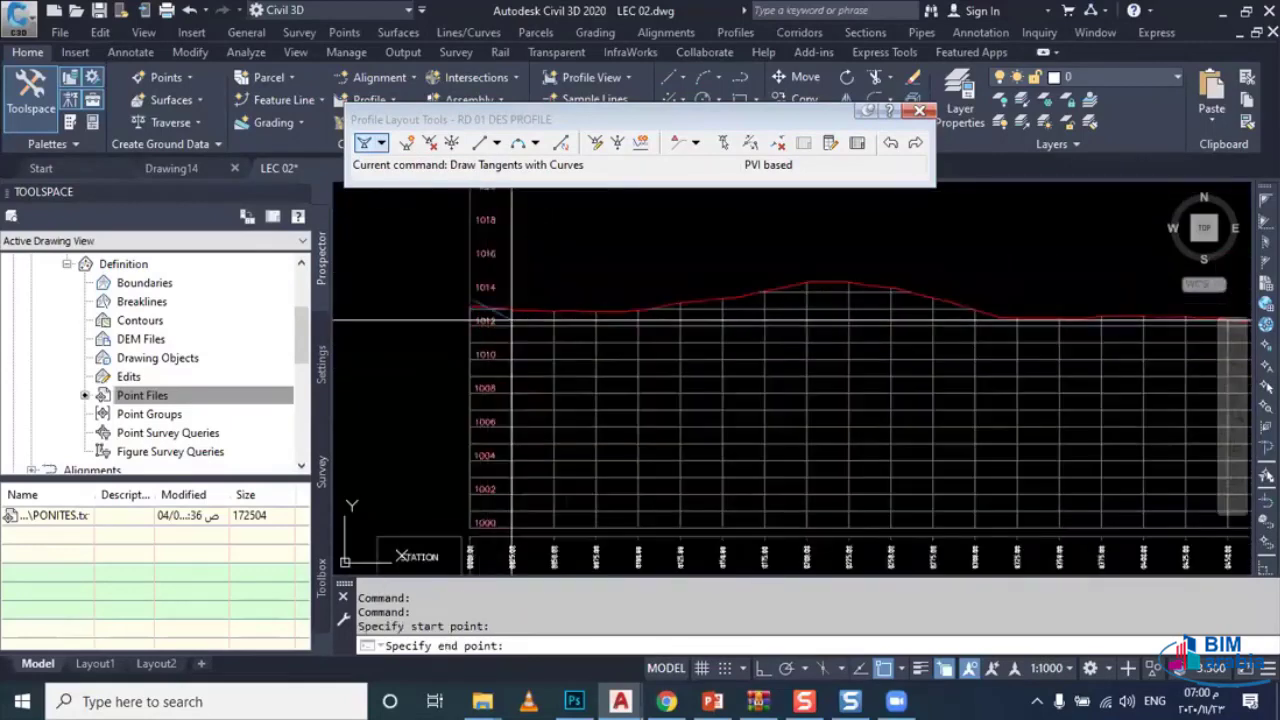
{"action": "mouse_move", "coordinate": [512, 320]}
{"action": "middle_mouse_down"}
{"action": "mouse_move", "coordinate": [601, 286]}
{"action": "mouse_move", "coordinate": [549, 314]}
{"action": "middle_mouse_up"}
{"action": "scroll", "coordinate": [606, 351], "scroll_direction": "up", "scroll_amount": 2}
{"action": "middle_click_drag", "start_coordinate": [606, 351], "coordinate": [578, 347]}
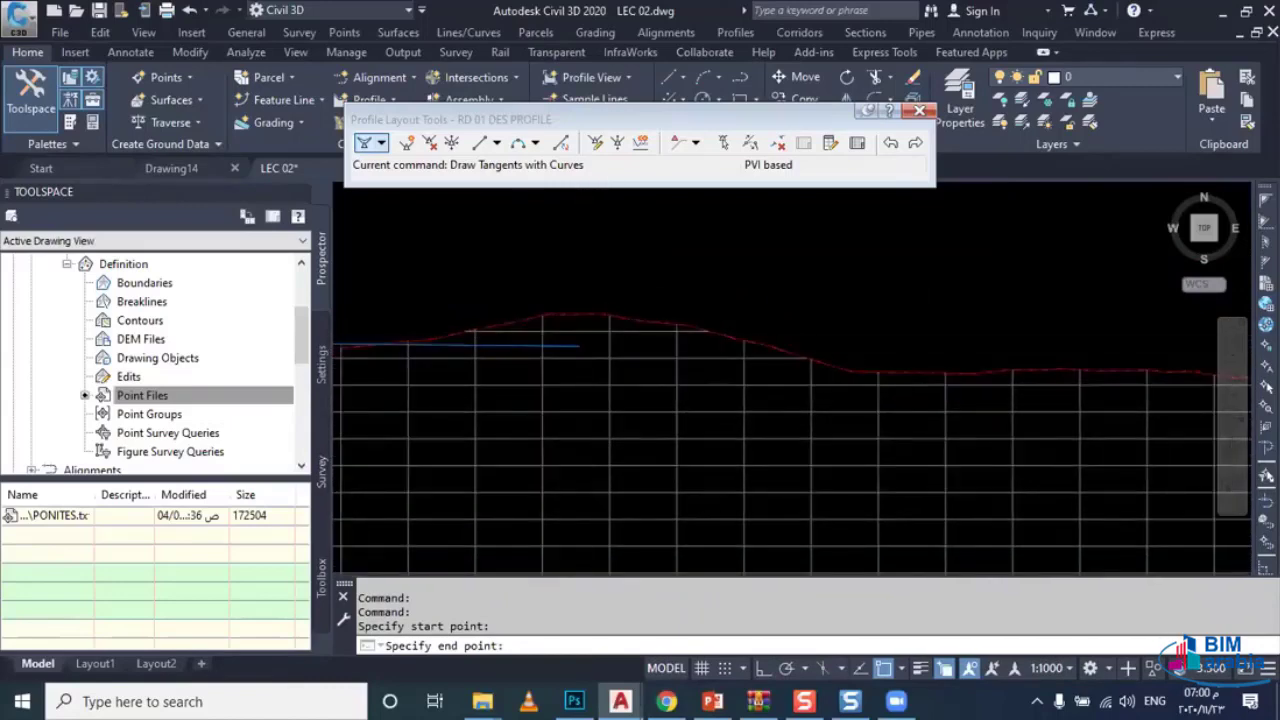
{"action": "scroll", "coordinate": [578, 347], "scroll_direction": "down", "scroll_amount": 3}
{"action": "scroll", "coordinate": [730, 357], "scroll_direction": "up", "scroll_amount": 3}
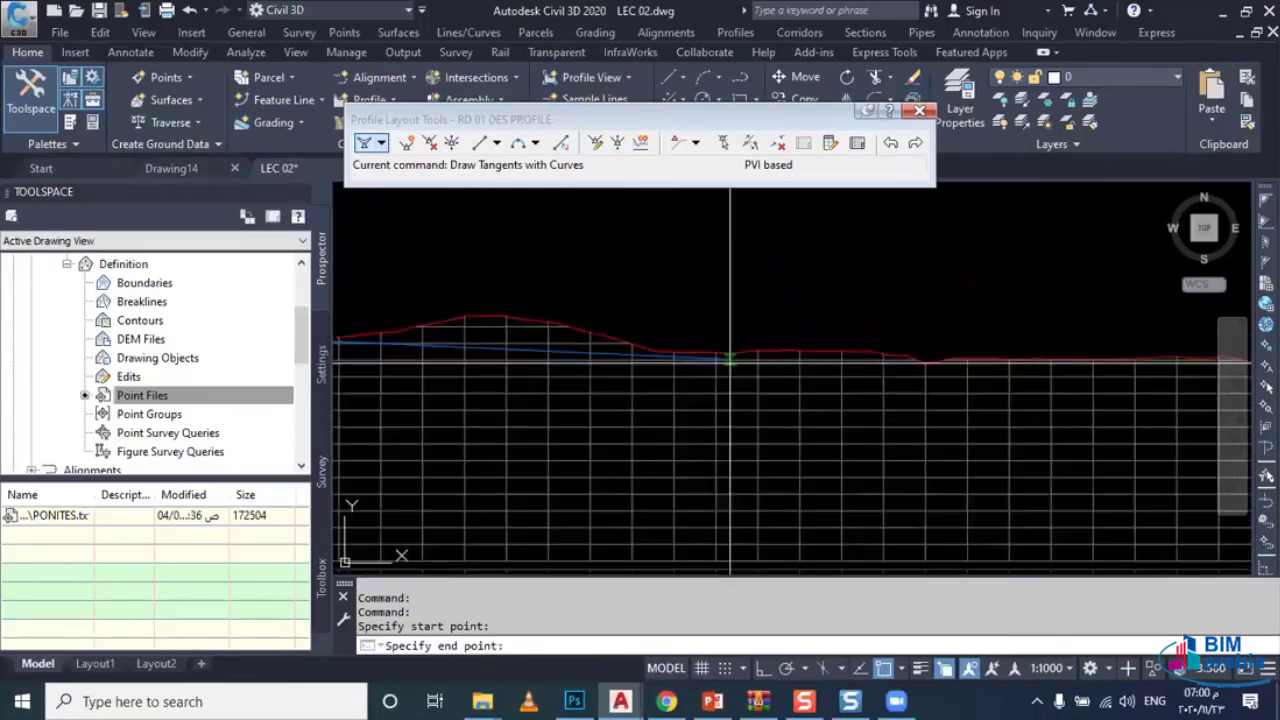
{"action": "scroll", "coordinate": [600, 370], "scroll_direction": "down", "scroll_amount": 2}
{"action": "scroll", "coordinate": [595, 378], "scroll_direction": "down", "scroll_amount": 2}
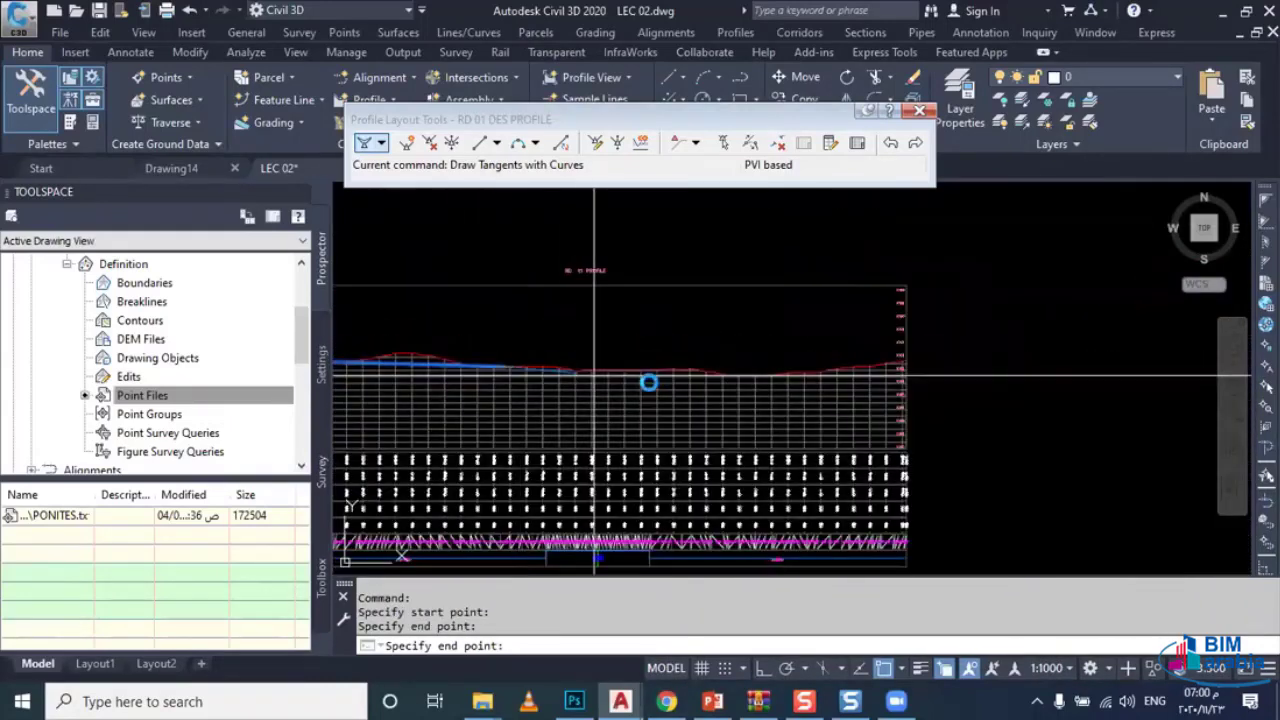
{"action": "scroll", "coordinate": [680, 385], "scroll_direction": "up", "scroll_amount": 2}
{"action": "scroll", "coordinate": [700, 390], "scroll_direction": "up", "scroll_amount": 2}
{"action": "mouse_move", "coordinate": [744, 395]}
{"action": "middle_mouse_down"}
{"action": "mouse_move", "coordinate": [692, 399]}
{"action": "mouse_move", "coordinate": [843, 400]}
{"action": "middle_mouse_up"}
{"action": "scroll", "coordinate": [946, 370], "scroll_direction": "up", "scroll_amount": 4}
{"action": "scroll", "coordinate": [1005, 364], "scroll_direction": "up", "scroll_amount": 2}
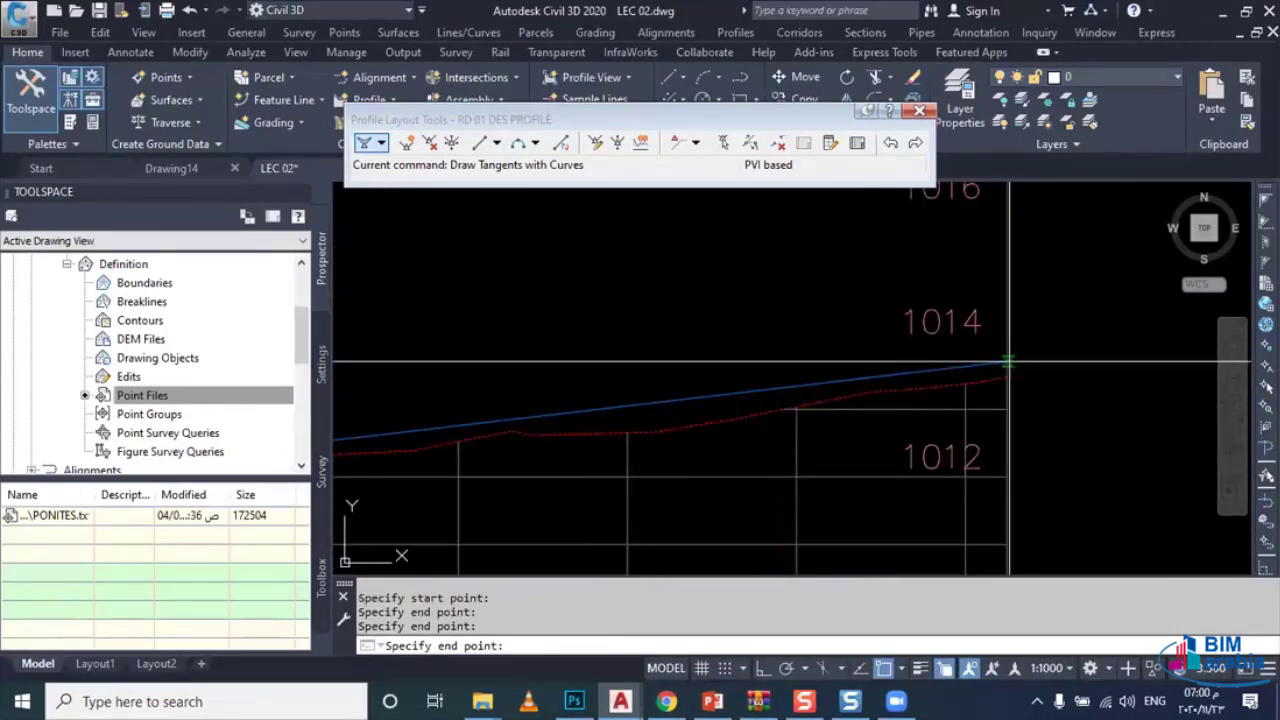
{"action": "left_click", "coordinate": [1007, 372]}
{"action": "key", "text": "Escape"}
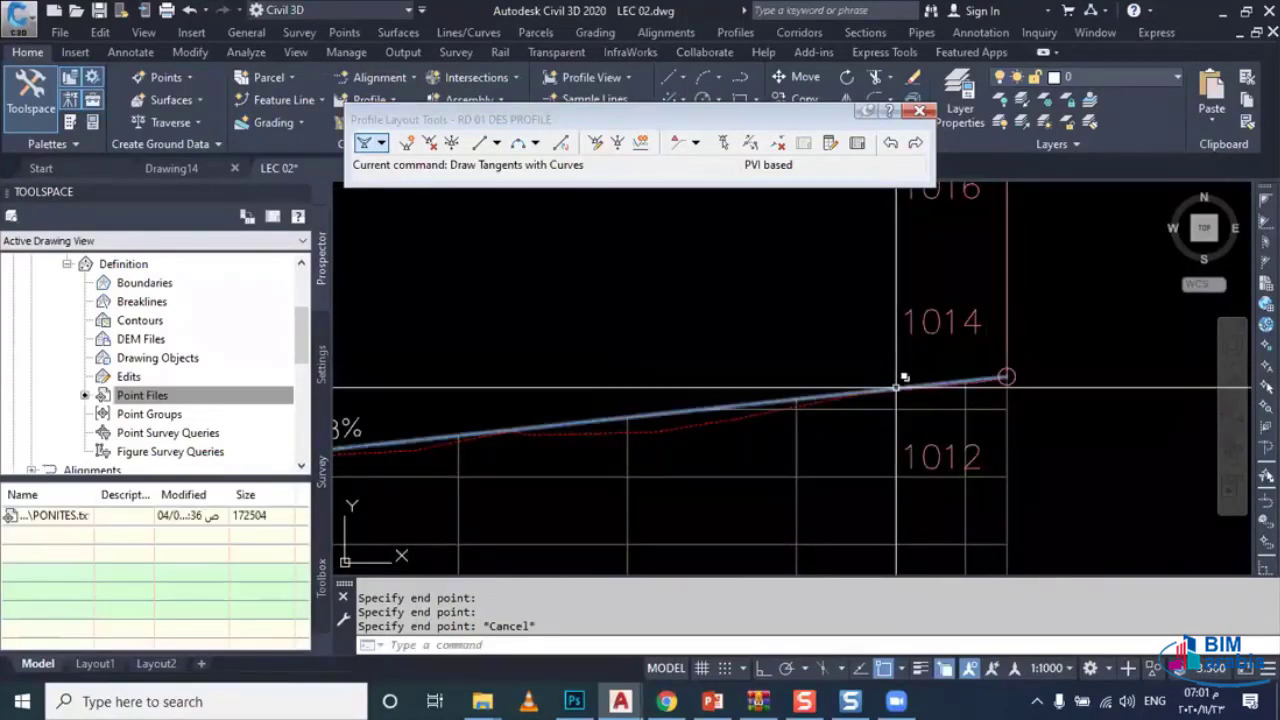
Step: Zoom around the new profile to check its -0.31%, -0.39% and 1.08% grades
{"action": "scroll", "coordinate": [900, 370], "scroll_direction": "down", "scroll_amount": 5}
{"action": "scroll", "coordinate": [791, 403], "scroll_direction": "down", "scroll_amount": 1}
{"action": "scroll", "coordinate": [751, 405], "scroll_direction": "down", "scroll_amount": 1}
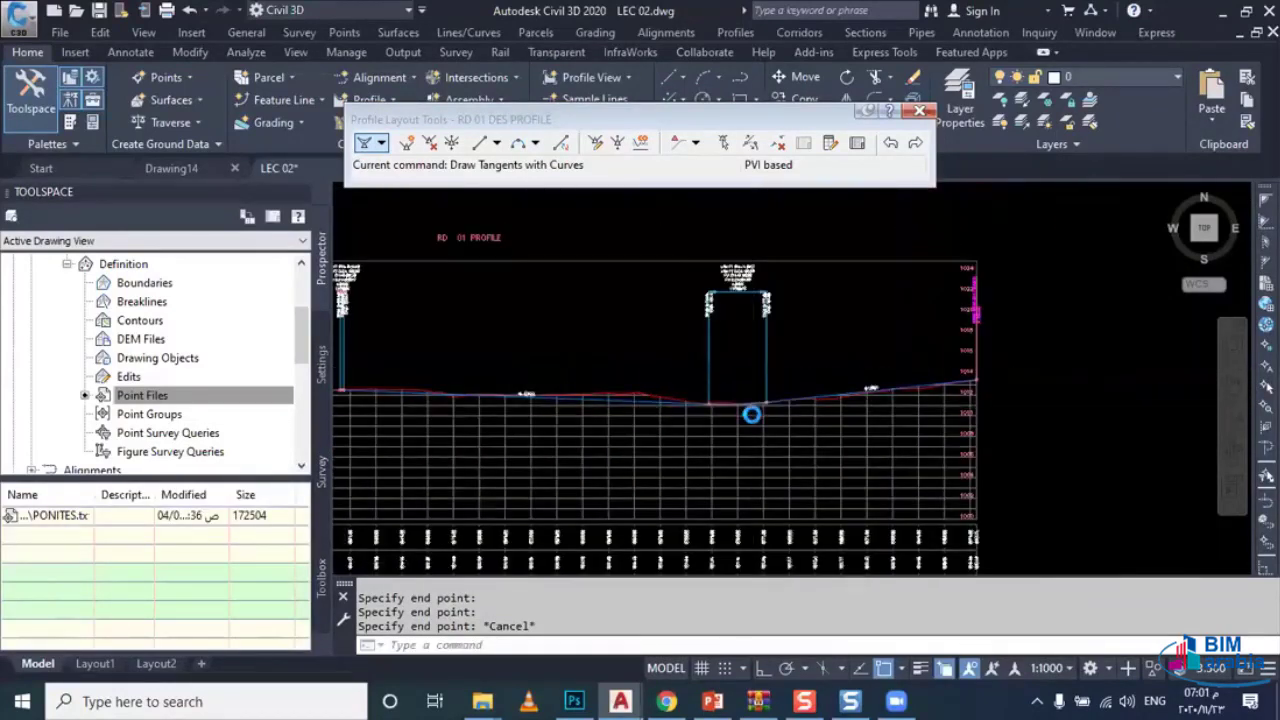
{"action": "scroll", "coordinate": [690, 410], "scroll_direction": "down", "scroll_amount": 2}
{"action": "scroll", "coordinate": [735, 390], "scroll_direction": "up", "scroll_amount": 2}
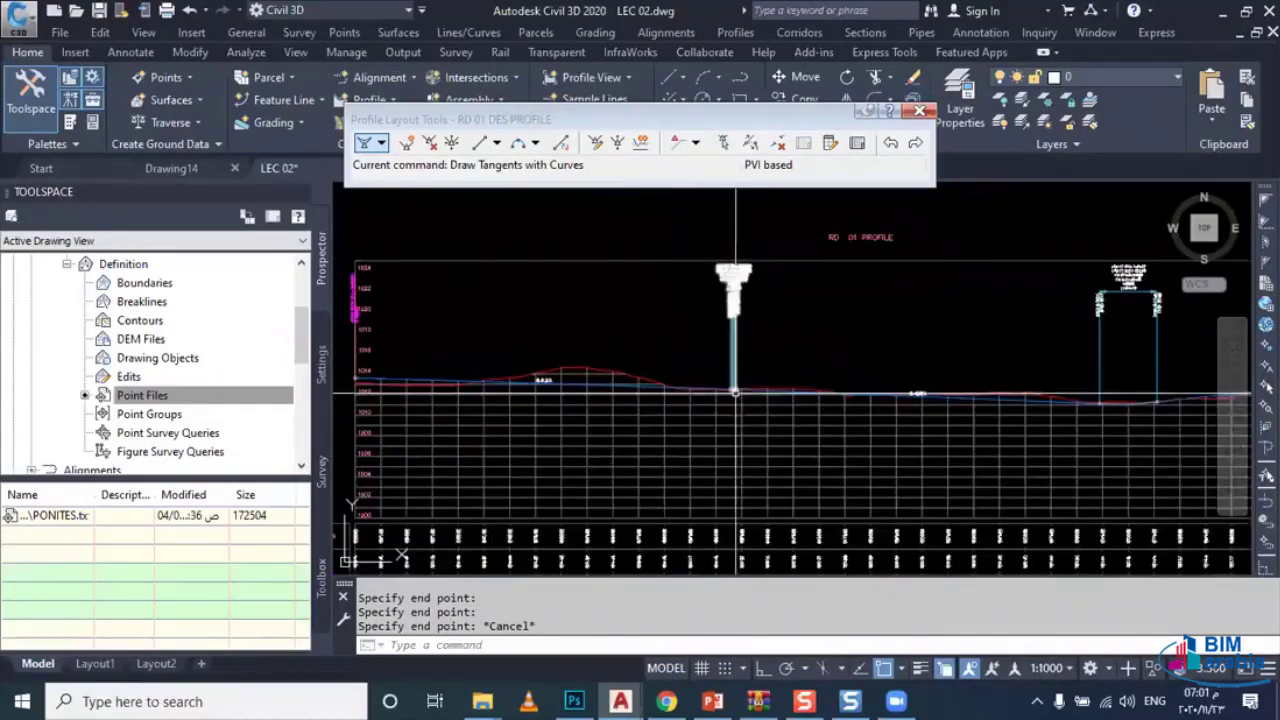
{"action": "scroll", "coordinate": [564, 388], "scroll_direction": "up", "scroll_amount": 4}
{"action": "scroll", "coordinate": [593, 345], "scroll_direction": "up", "scroll_amount": 3}
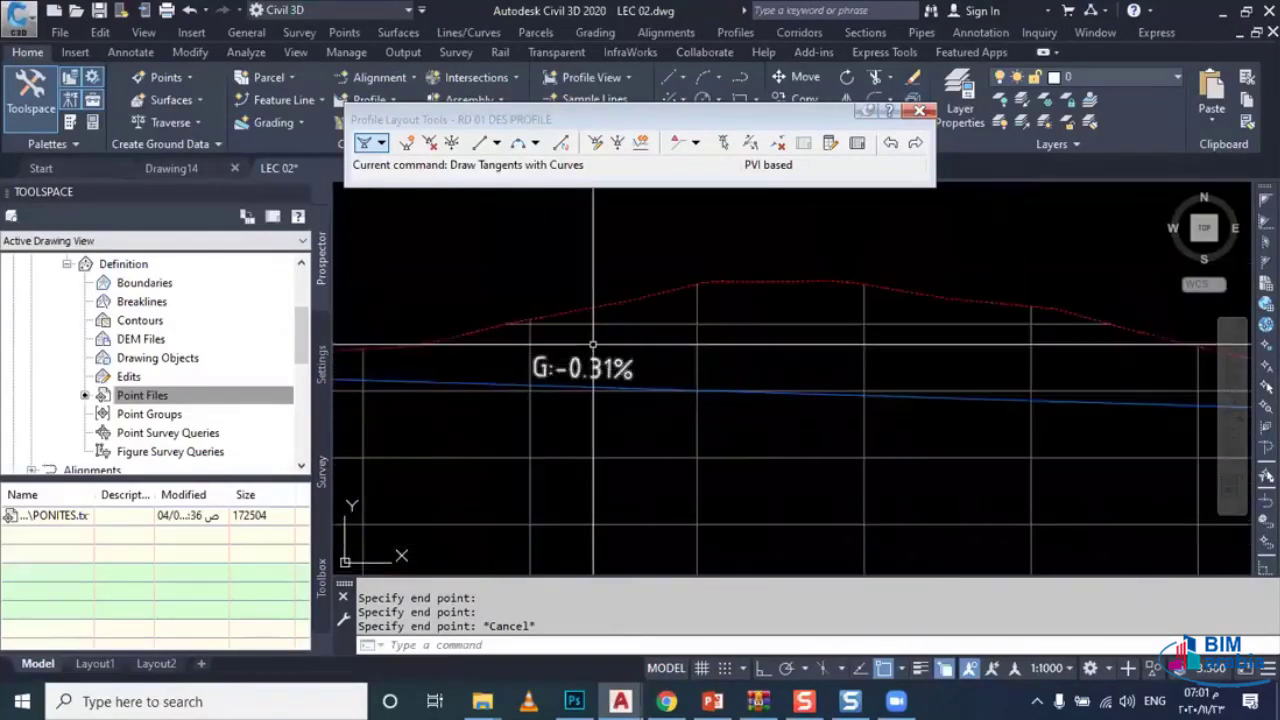
{"action": "scroll", "coordinate": [580, 360], "scroll_direction": "down", "scroll_amount": 2}
{"action": "scroll", "coordinate": [550, 380], "scroll_direction": "down", "scroll_amount": 2}
{"action": "scroll", "coordinate": [539, 387], "scroll_direction": "up", "scroll_amount": 1}
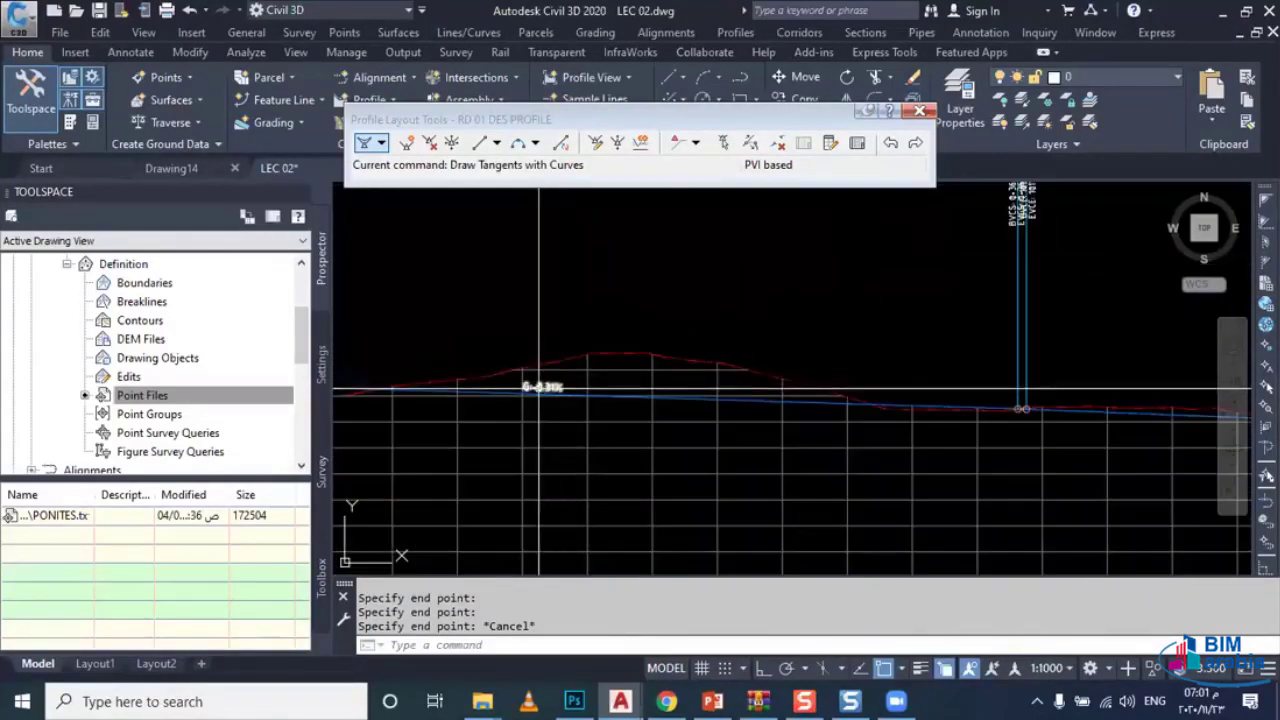
{"action": "scroll", "coordinate": [539, 387], "scroll_direction": "up", "scroll_amount": 3}
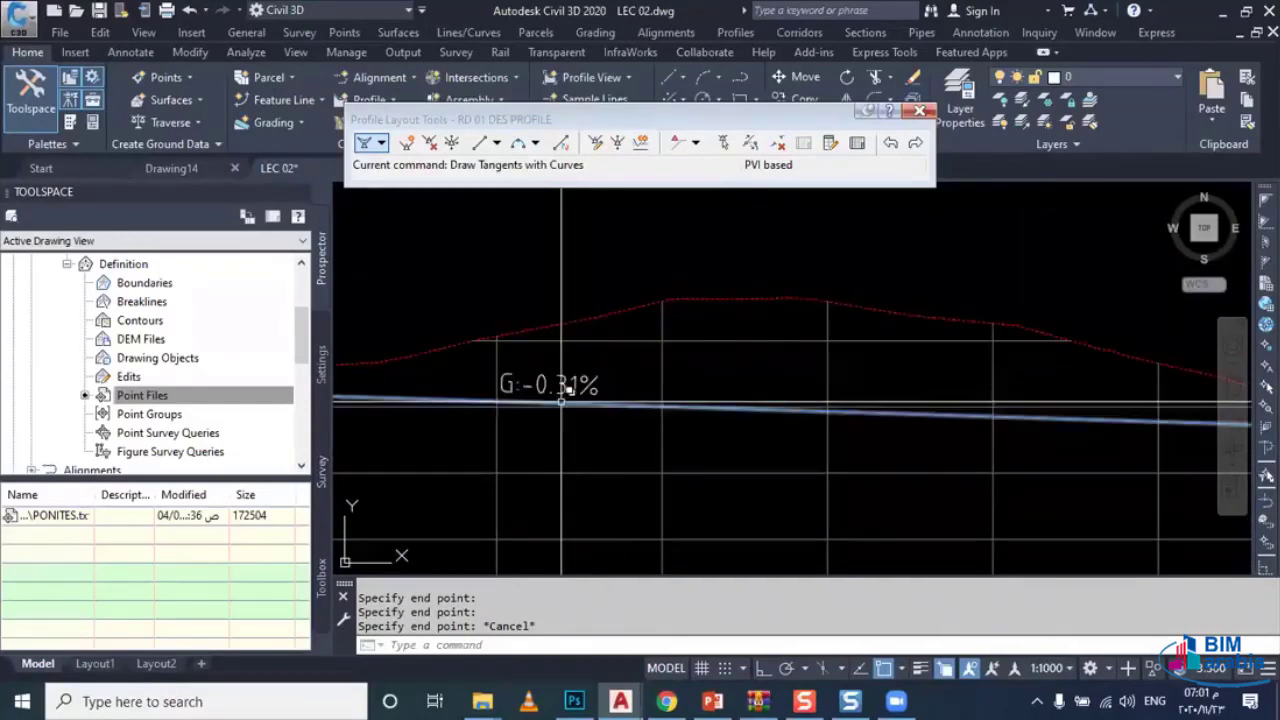
{"action": "scroll", "coordinate": [620, 415], "scroll_direction": "down", "scroll_amount": 5}
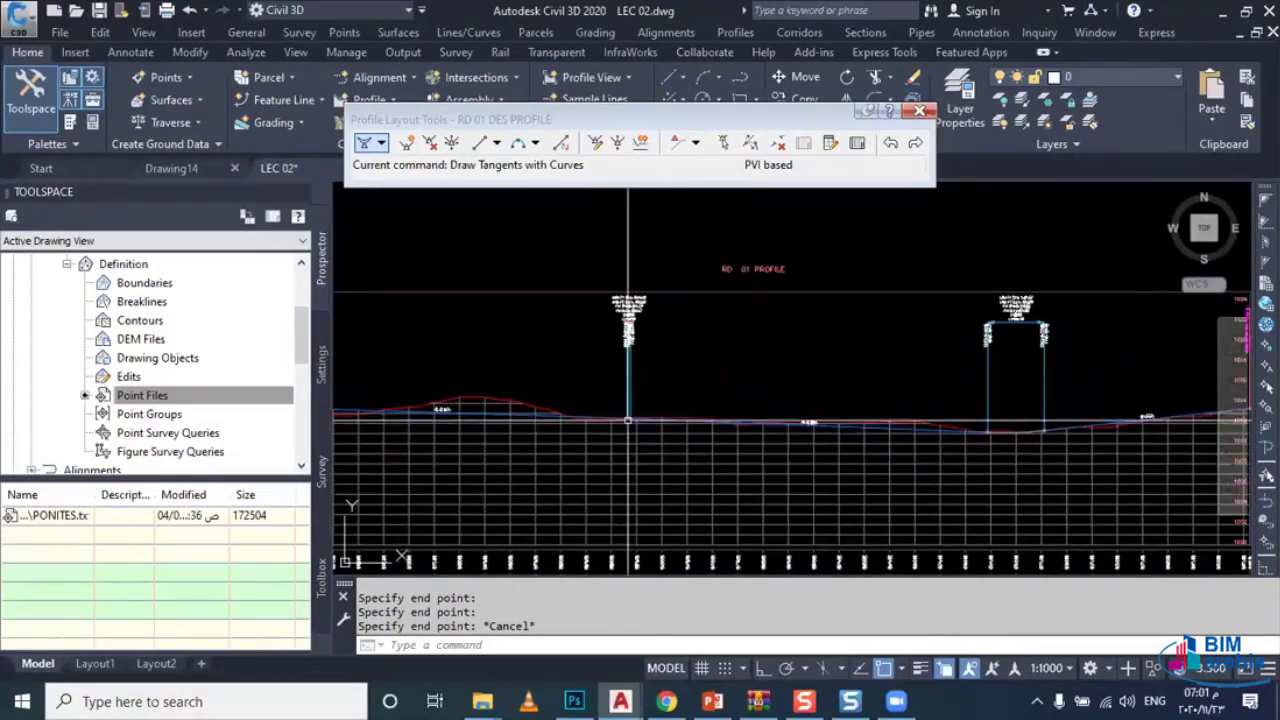
{"action": "scroll", "coordinate": [761, 410], "scroll_direction": "up", "scroll_amount": 2}
{"action": "scroll", "coordinate": [806, 395], "scroll_direction": "up", "scroll_amount": 3}
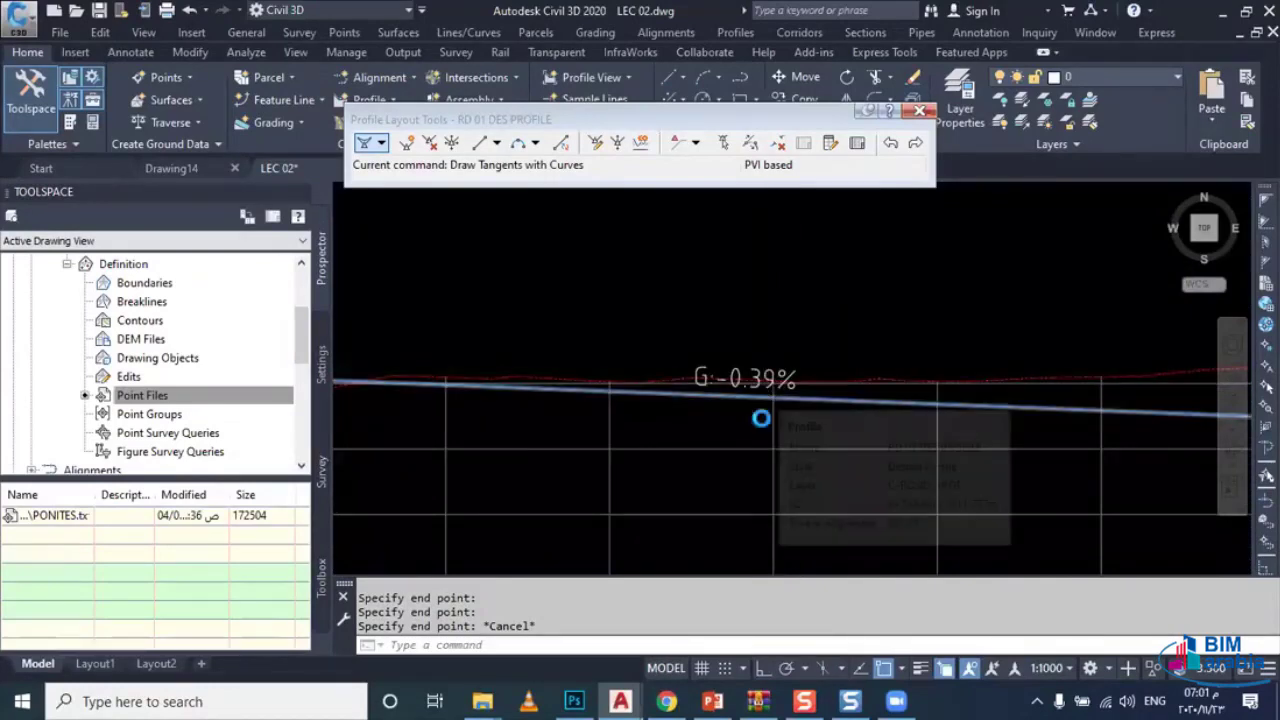
{"action": "scroll", "coordinate": [730, 415], "scroll_direction": "down", "scroll_amount": 3}
{"action": "scroll", "coordinate": [855, 385], "scroll_direction": "up", "scroll_amount": 3}
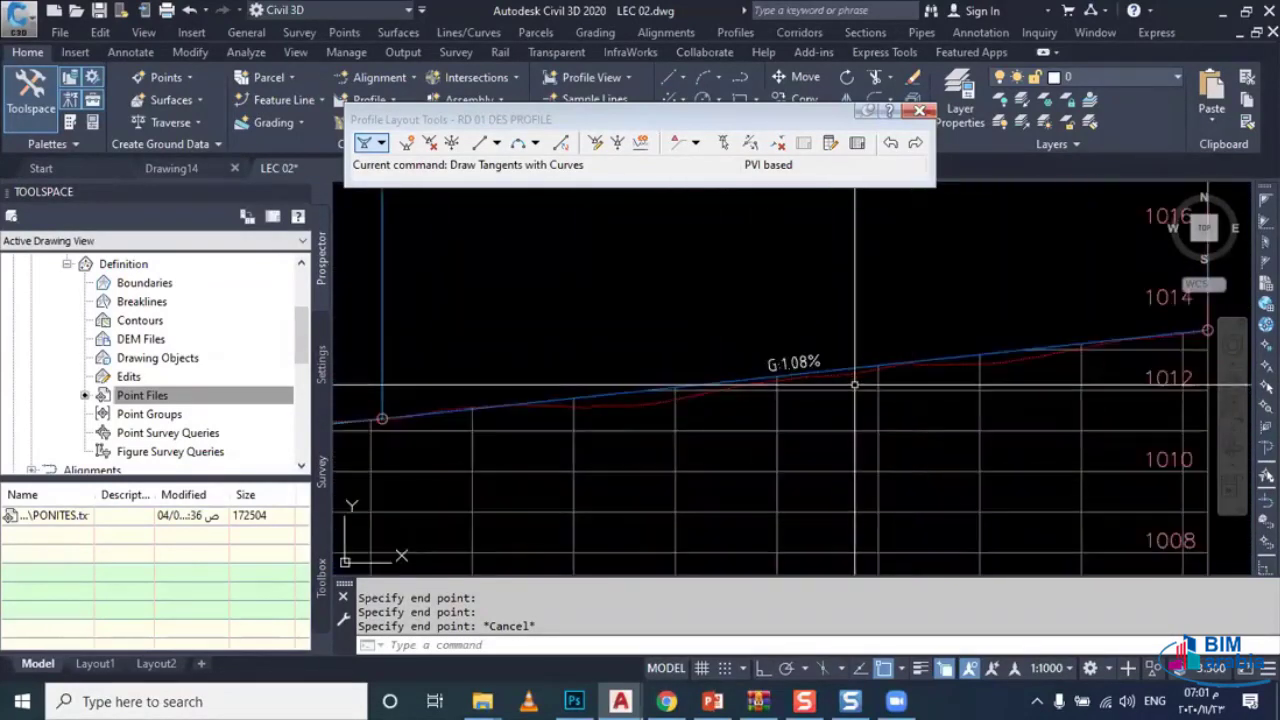
{"action": "scroll", "coordinate": [808, 390], "scroll_direction": "up", "scroll_amount": 1}
{"action": "scroll", "coordinate": [795, 408], "scroll_direction": "down", "scroll_amount": 3}
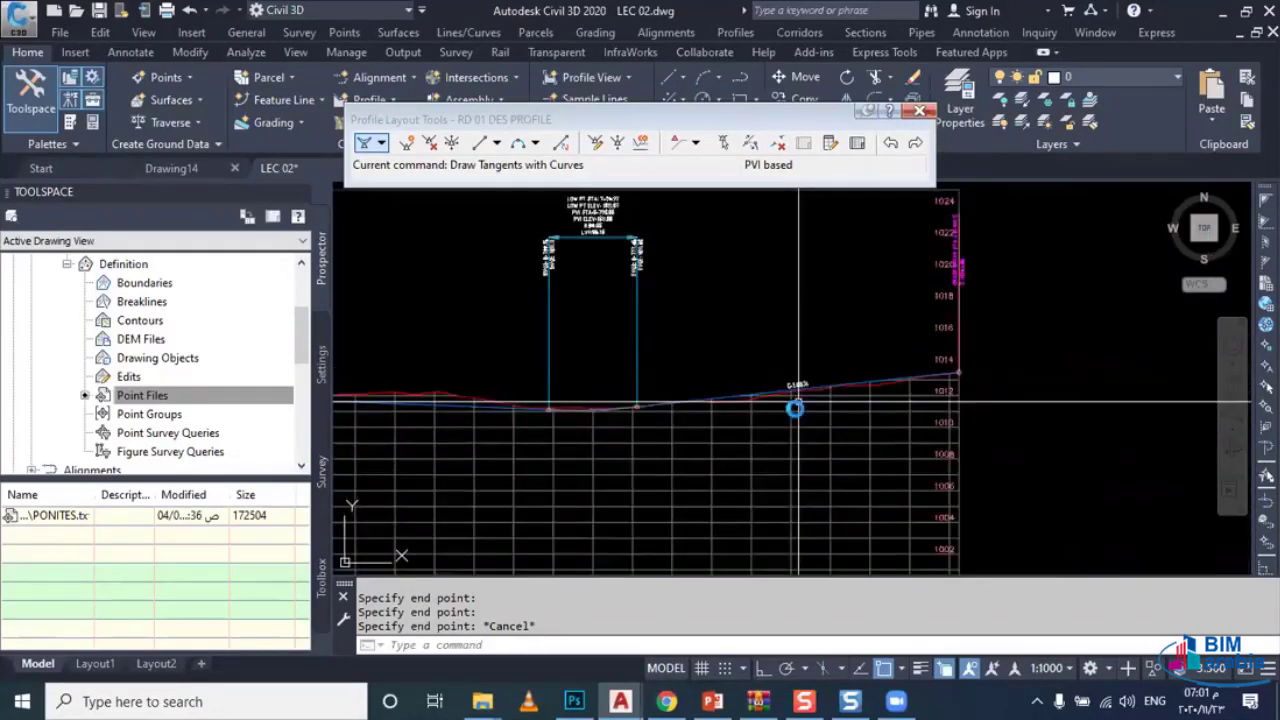
{"action": "scroll", "coordinate": [795, 410], "scroll_direction": "down", "scroll_amount": 4}
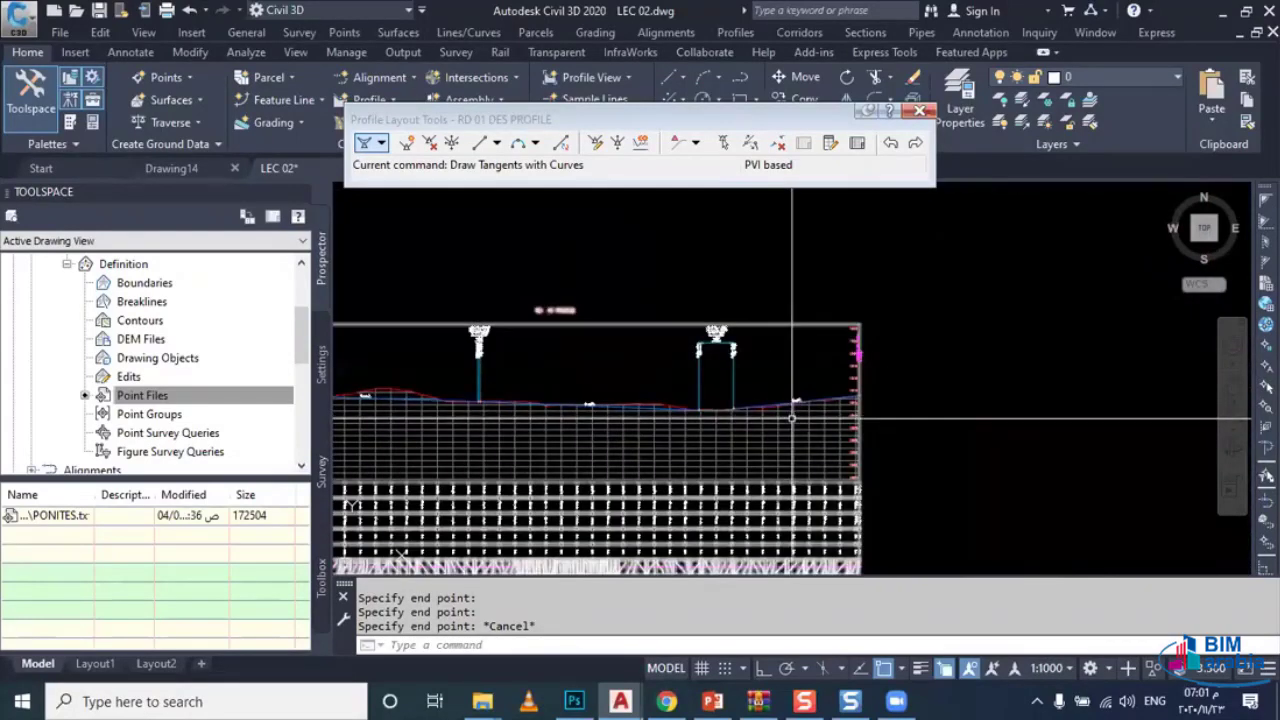
{"action": "middle_click_drag", "start_coordinate": [792, 418], "coordinate": [1040, 420]}
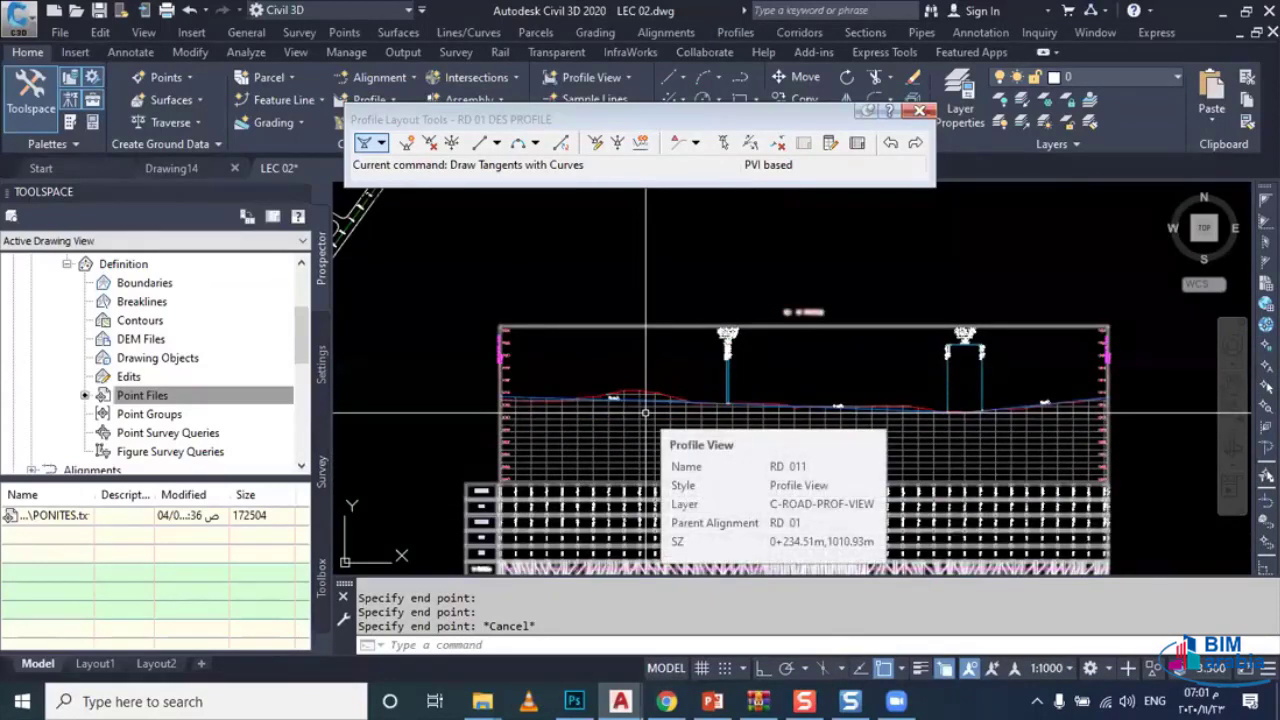
{"action": "middle_click_drag", "start_coordinate": [694, 411], "coordinate": [632, 410]}
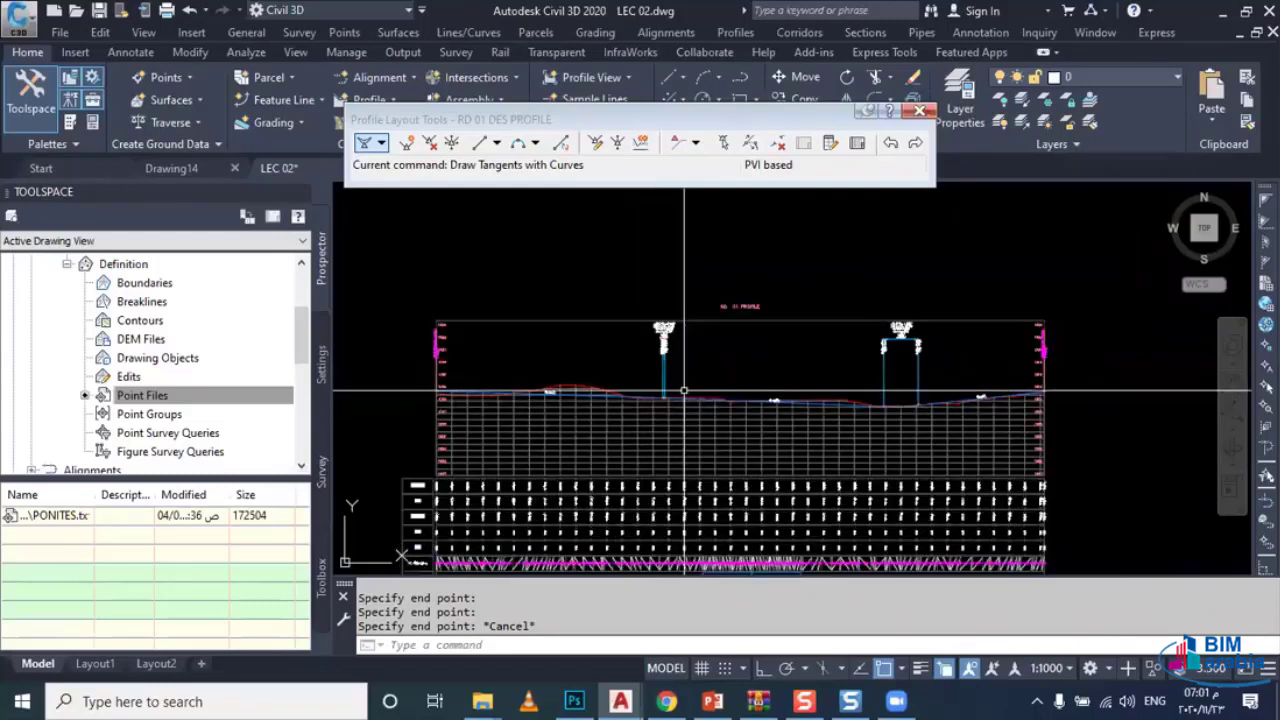
{"action": "scroll", "coordinate": [665, 400], "scroll_direction": "up", "scroll_amount": 5}
{"action": "scroll", "coordinate": [660, 330], "scroll_direction": "up", "scroll_amount": 2}
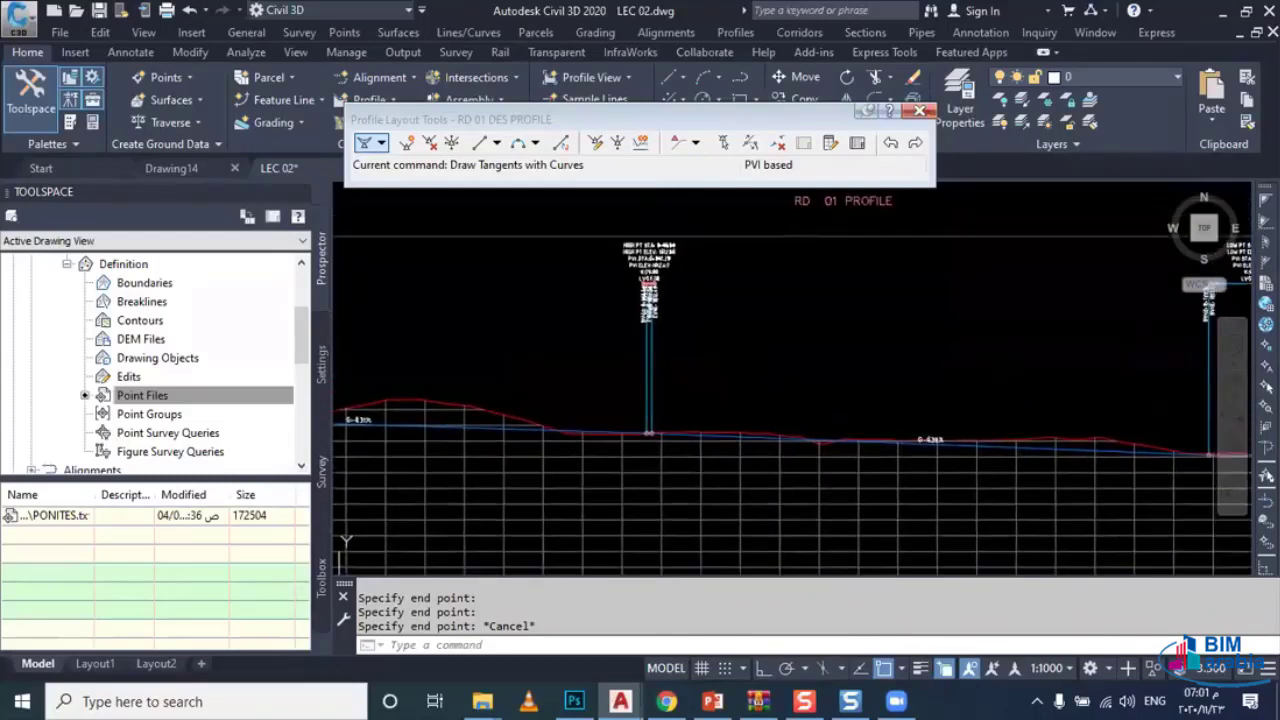
{"action": "scroll", "coordinate": [655, 440], "scroll_direction": "up", "scroll_amount": 2}
{"action": "scroll", "coordinate": [655, 443], "scroll_direction": "up", "scroll_amount": 1}
{"action": "scroll", "coordinate": [655, 443], "scroll_direction": "down", "scroll_amount": 3}
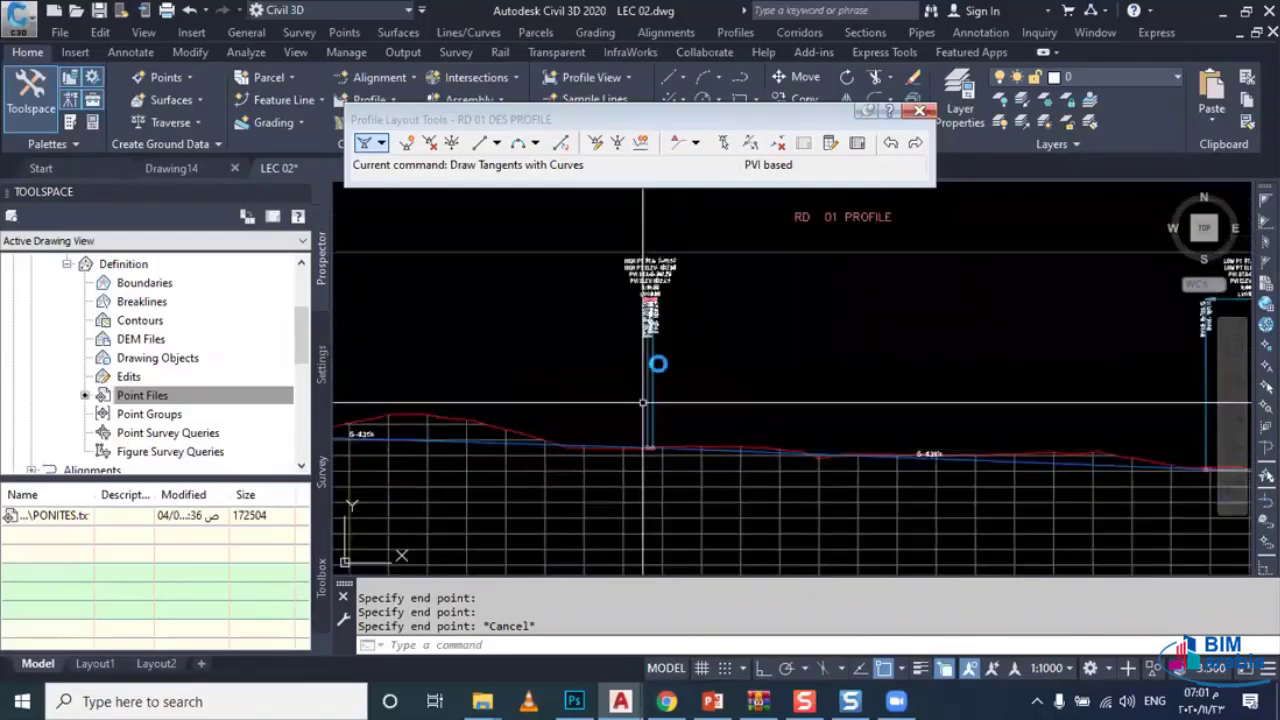
{"action": "scroll", "coordinate": [612, 285], "scroll_direction": "up", "scroll_amount": 3}
{"action": "scroll", "coordinate": [535, 272], "scroll_direction": "up", "scroll_amount": 2}
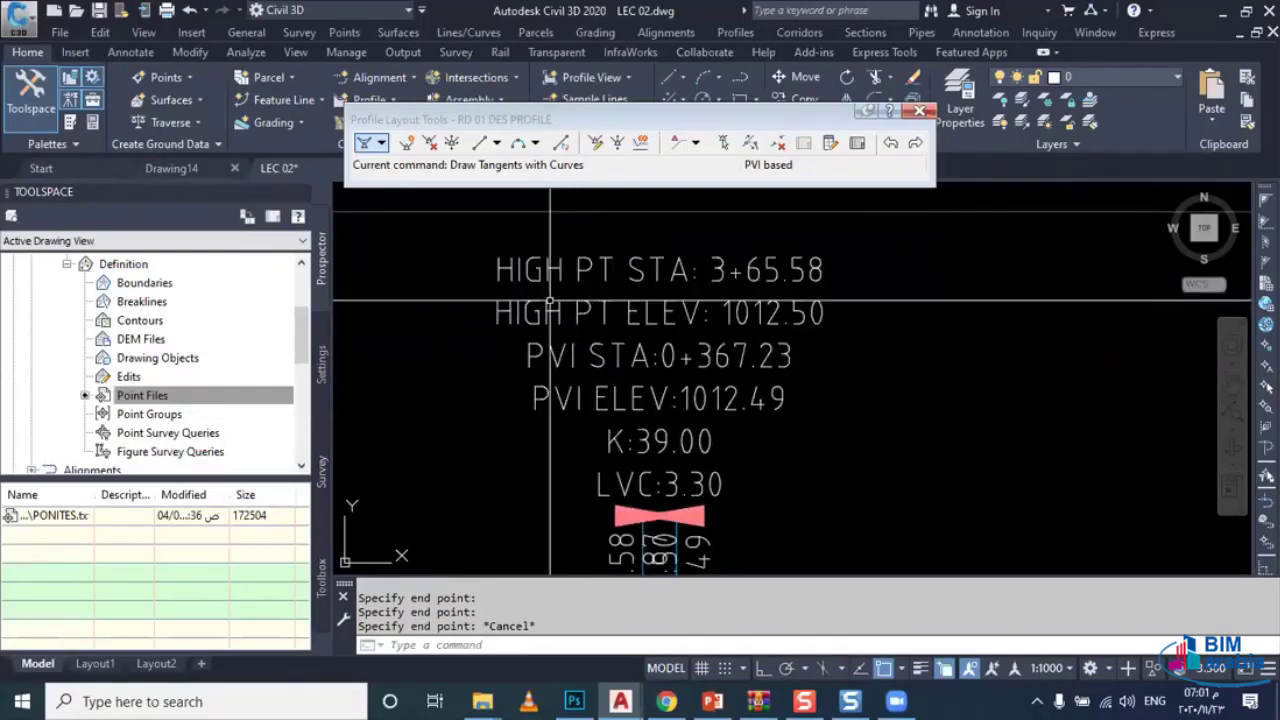
{"action": "scroll", "coordinate": [550, 300], "scroll_direction": "down", "scroll_amount": 5}
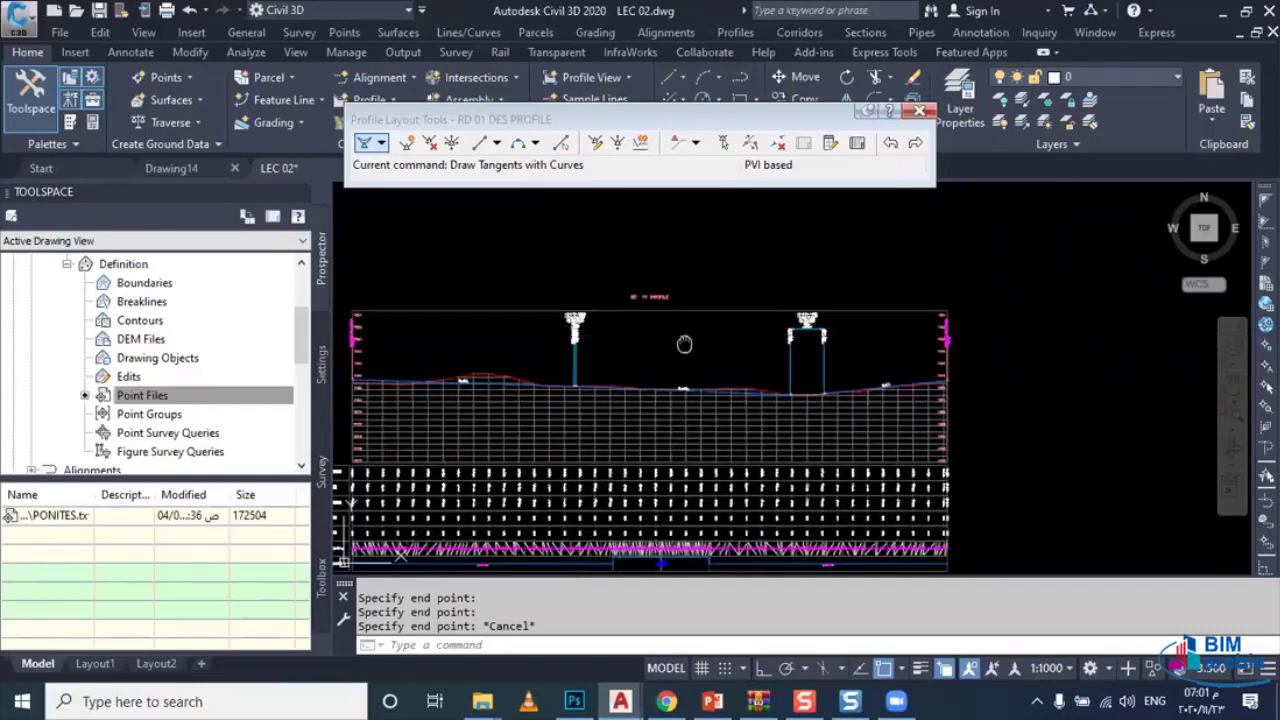
{"action": "scroll", "coordinate": [722, 290], "scroll_direction": "up", "scroll_amount": 2}
{"action": "scroll", "coordinate": [722, 290], "scroll_direction": "up", "scroll_amount": 2}
{"action": "scroll", "coordinate": [722, 290], "scroll_direction": "up", "scroll_amount": 2}
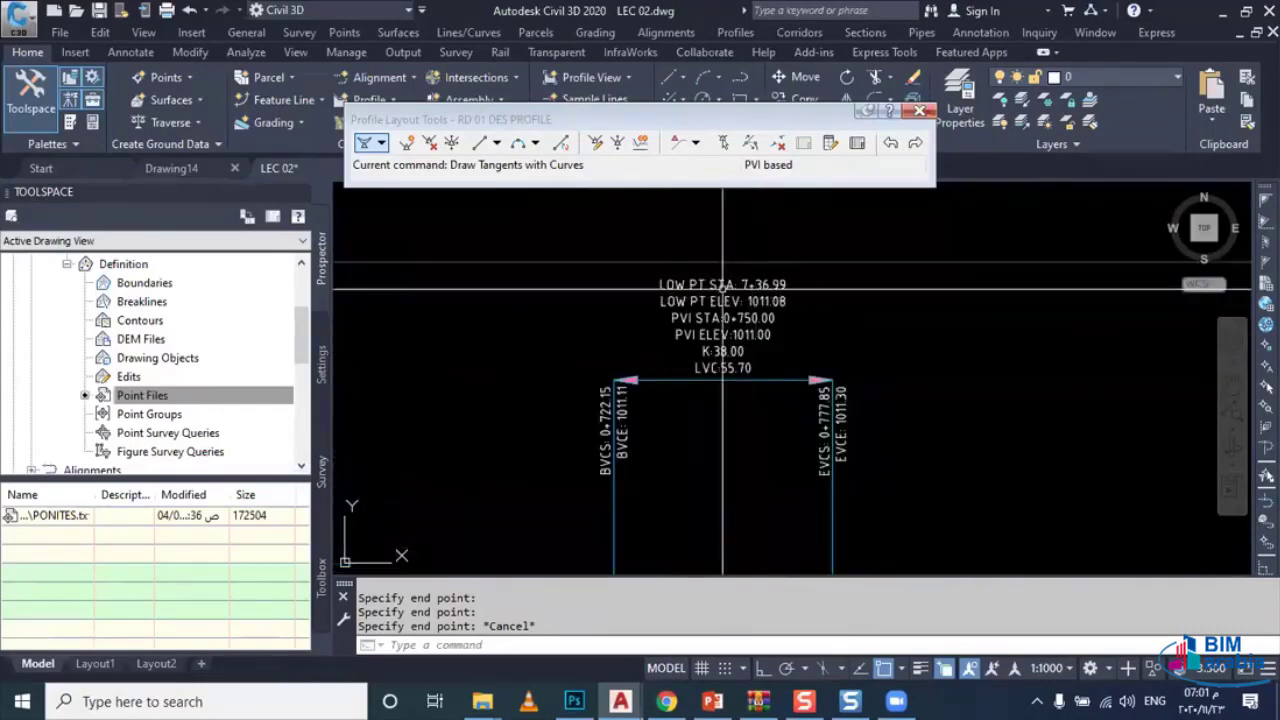
{"action": "scroll", "coordinate": [690, 290], "scroll_direction": "up", "scroll_amount": 2}
{"action": "scroll", "coordinate": [692, 303], "scroll_direction": "down", "scroll_amount": 4}
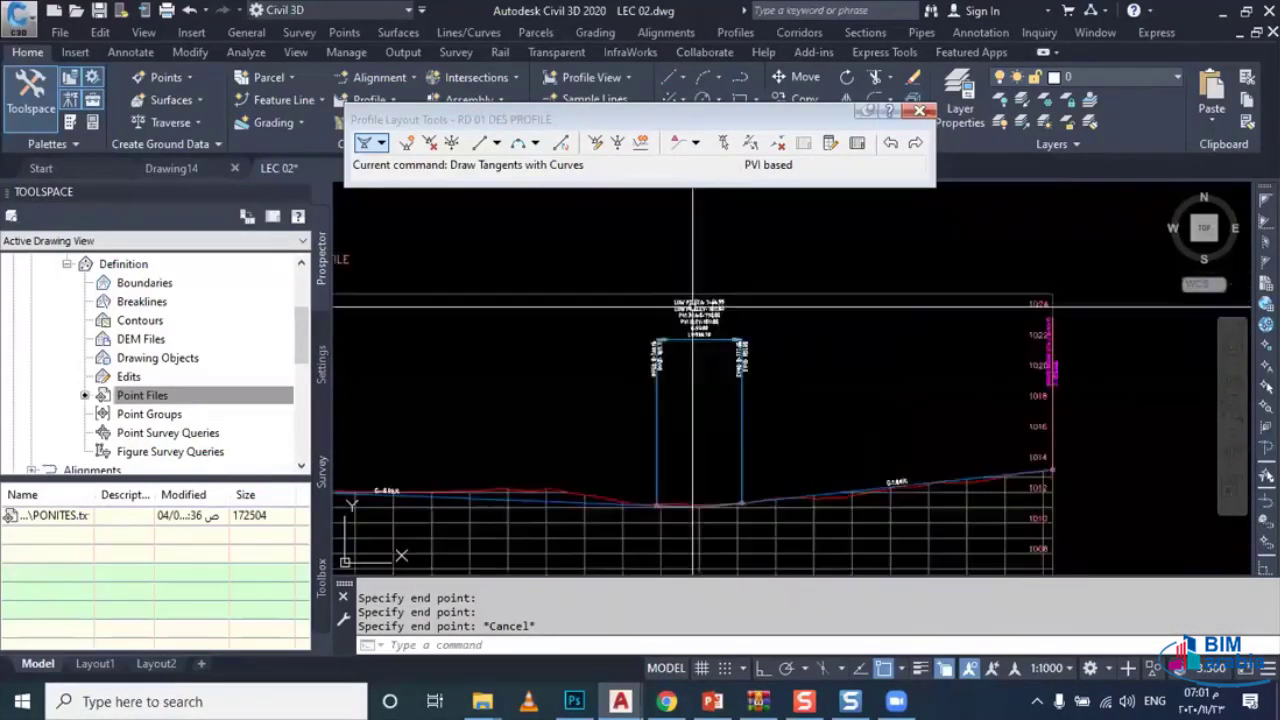
{"action": "scroll", "coordinate": [700, 400], "scroll_direction": "up", "scroll_amount": 3}
{"action": "scroll", "coordinate": [706, 423], "scroll_direction": "down", "scroll_amount": 2}
{"action": "scroll", "coordinate": [672, 420], "scroll_direction": "down", "scroll_amount": 1}
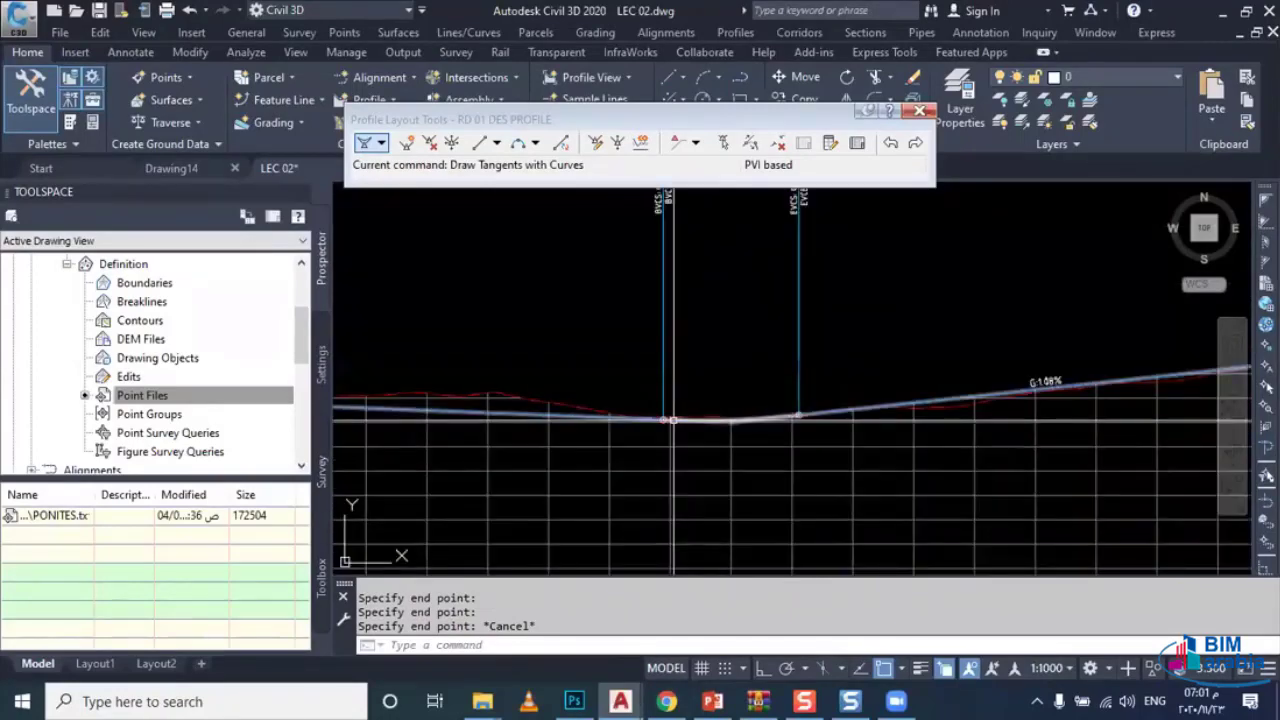
{"action": "scroll", "coordinate": [672, 420], "scroll_direction": "down", "scroll_amount": 1}
{"action": "scroll", "coordinate": [691, 423], "scroll_direction": "down", "scroll_amount": 1}
{"action": "scroll", "coordinate": [760, 434], "scroll_direction": "down", "scroll_amount": 2}
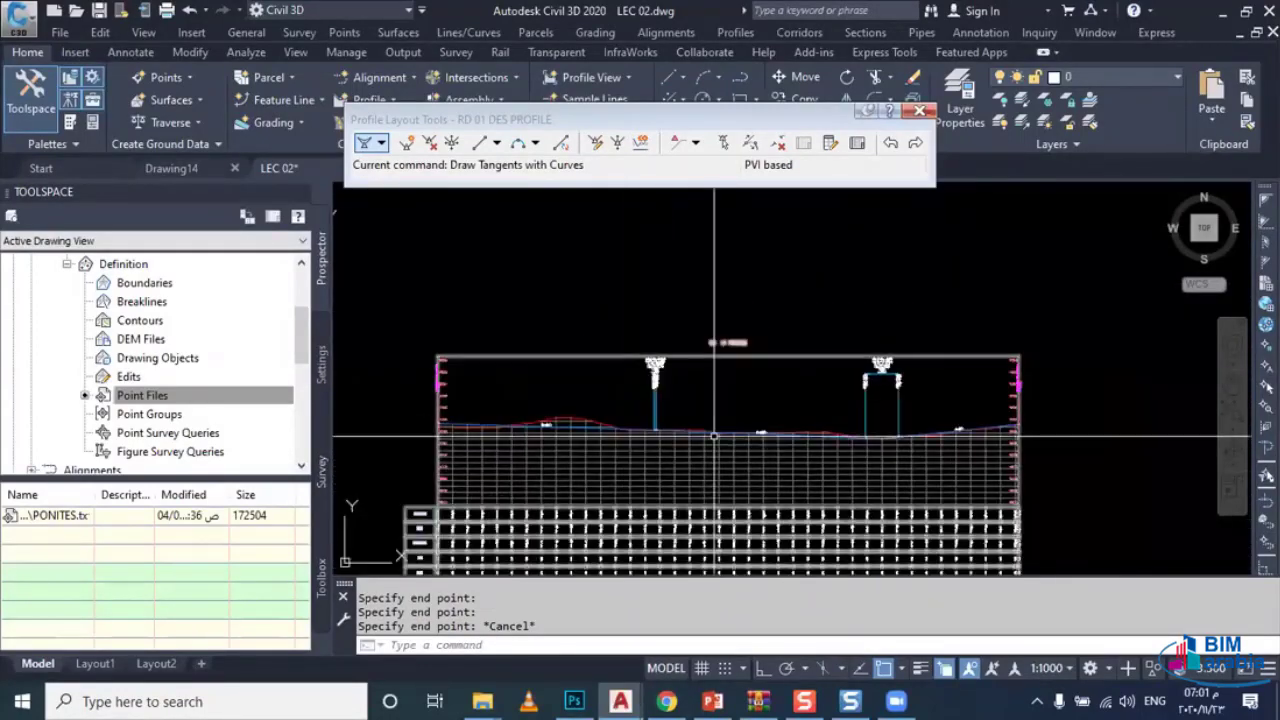
{"action": "scroll", "coordinate": [881, 383], "scroll_direction": "up", "scroll_amount": 2}
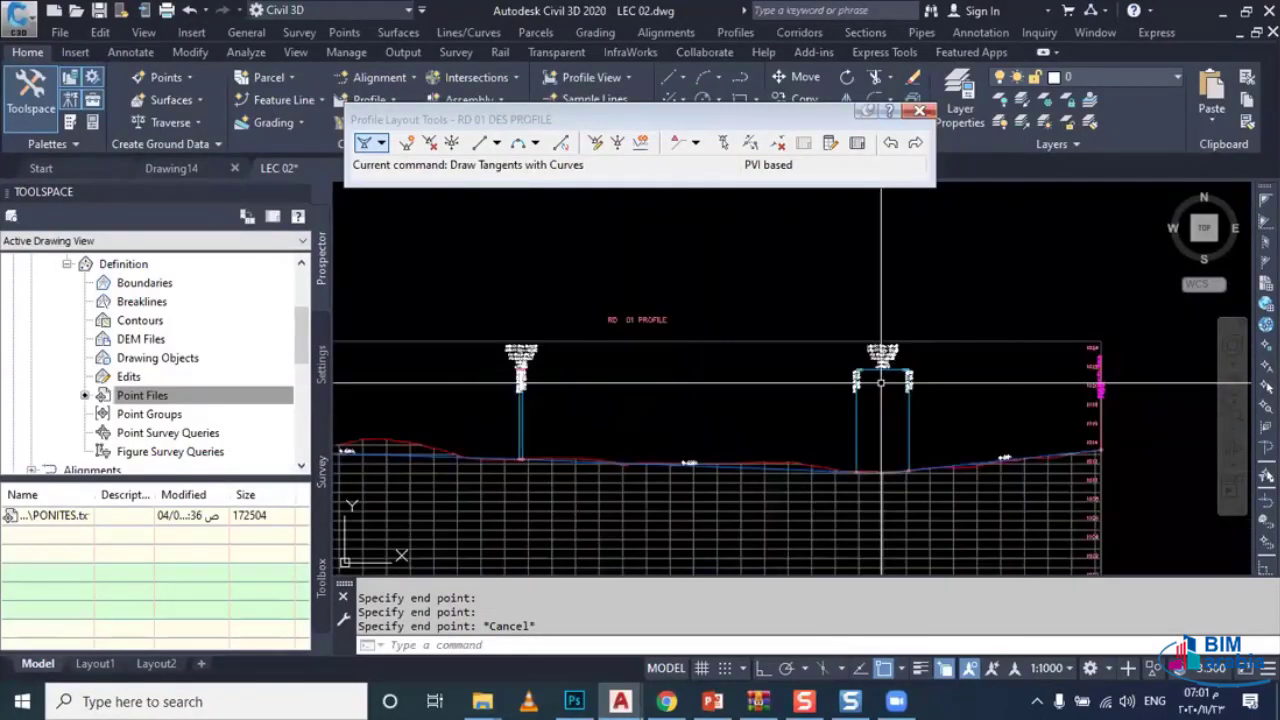
{"action": "scroll", "coordinate": [600, 460], "scroll_direction": "up", "scroll_amount": 2}
{"action": "scroll", "coordinate": [591, 480], "scroll_direction": "up", "scroll_amount": 2}
{"action": "scroll", "coordinate": [591, 484], "scroll_direction": "up", "scroll_amount": 2}
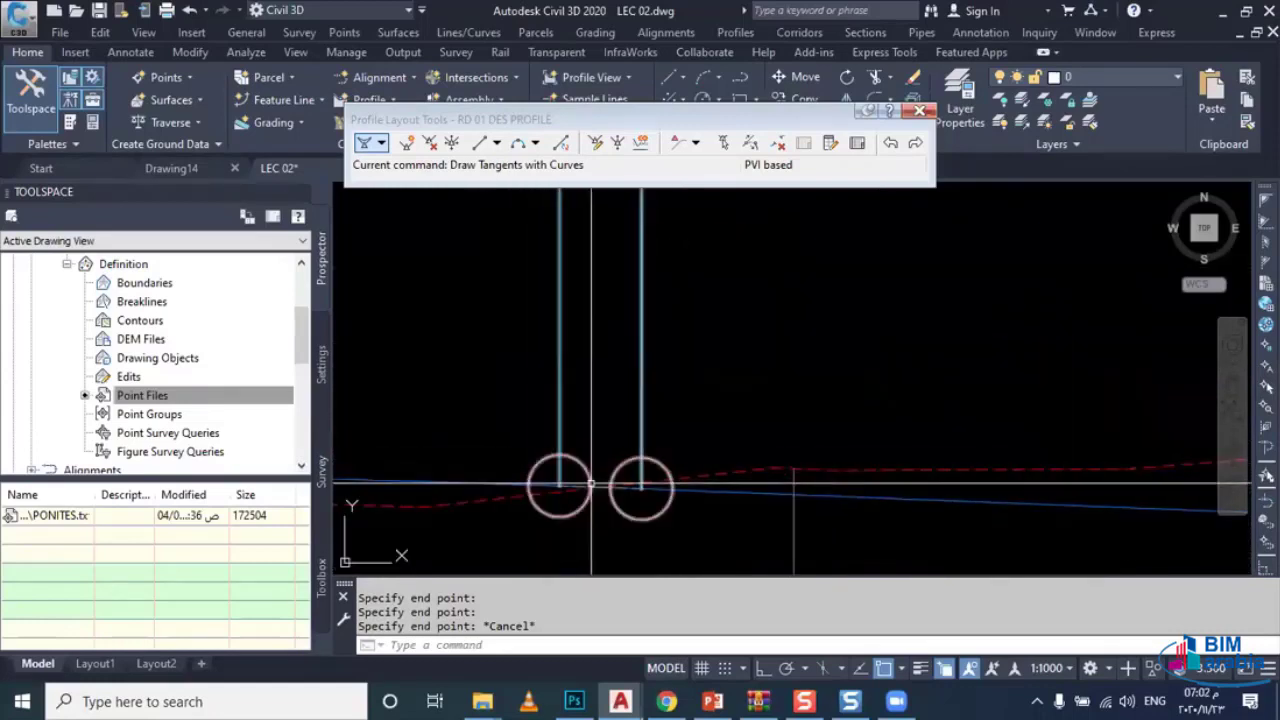
{"action": "scroll", "coordinate": [610, 486], "scroll_direction": "down", "scroll_amount": 4}
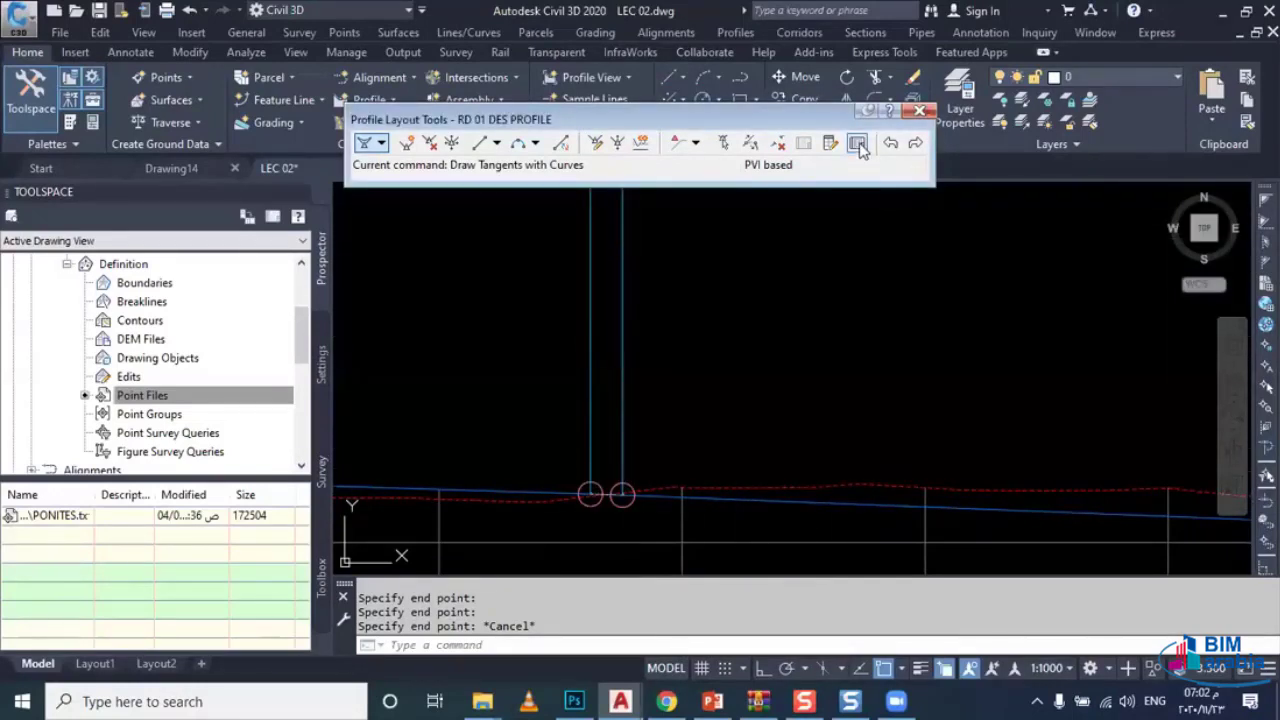
Step: Close the layout tools and open the design profile's geometry in Profile Grid View
{"action": "left_click", "coordinate": [919, 110]}
{"action": "scroll", "coordinate": [738, 396], "scroll_direction": "down", "scroll_amount": 5}
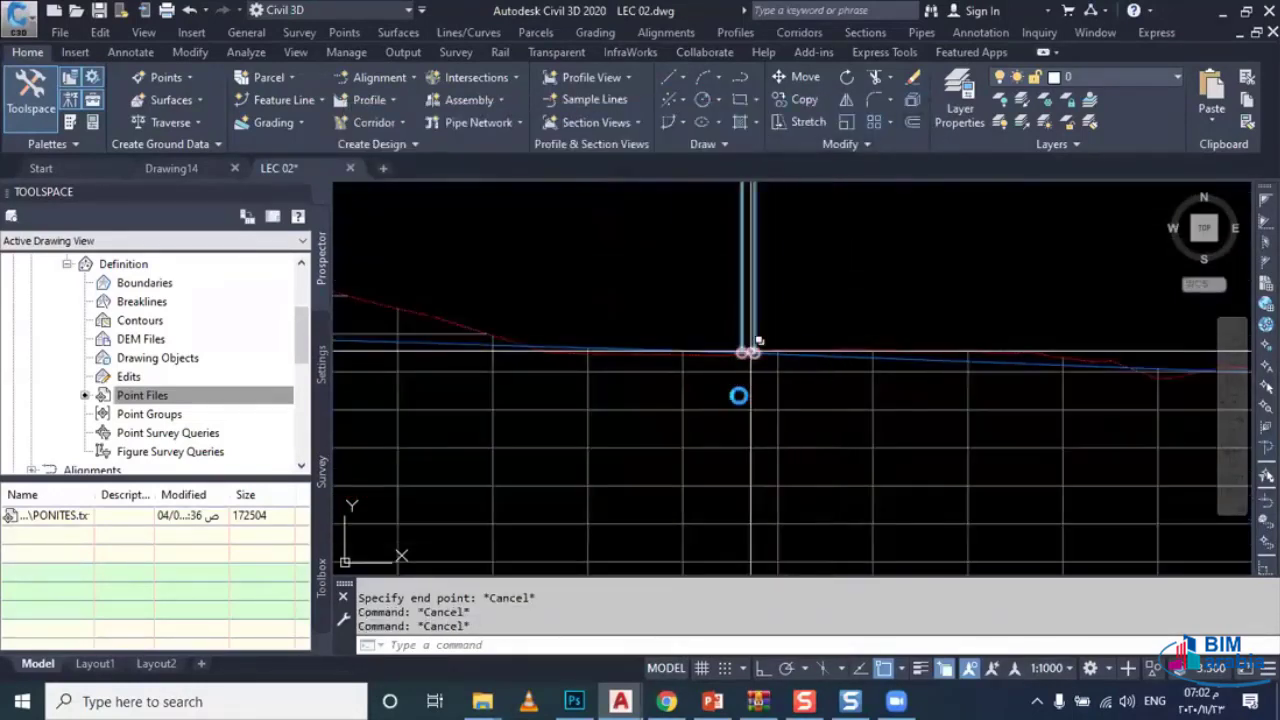
{"action": "key", "text": "Escape"}
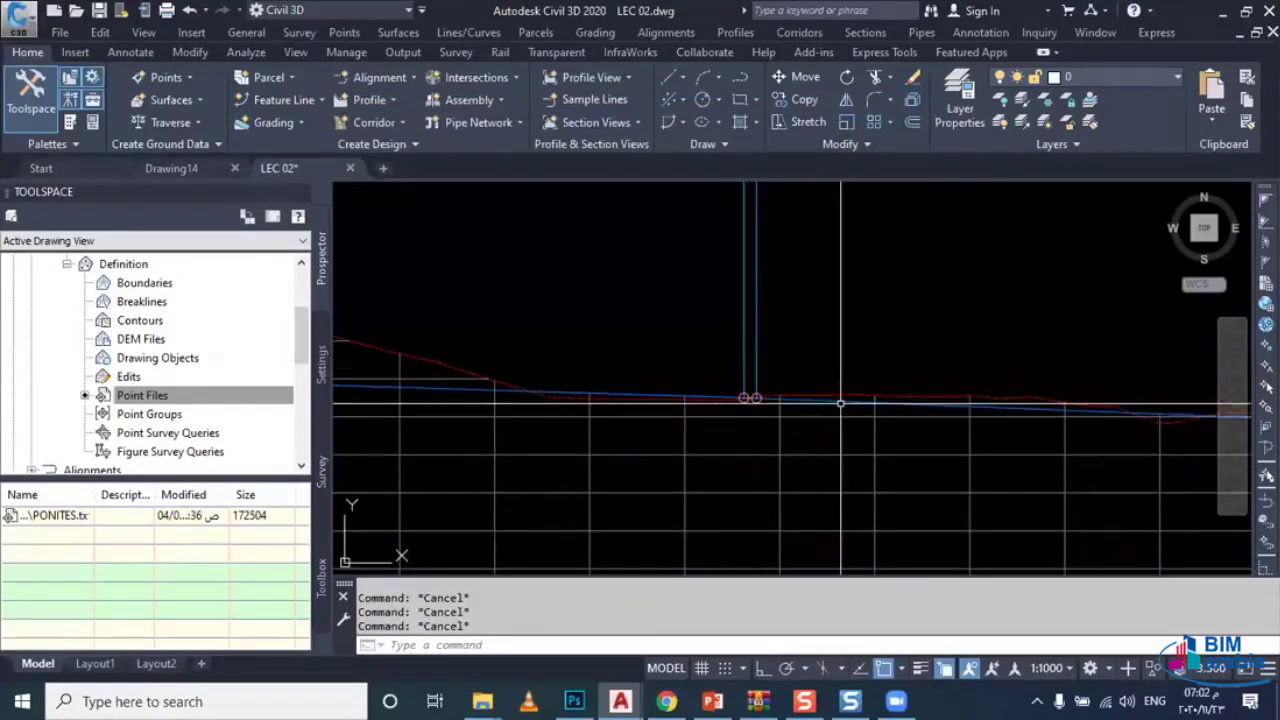
{"action": "left_click", "coordinate": [840, 402]}
{"action": "right_click", "coordinate": [756, 423]}
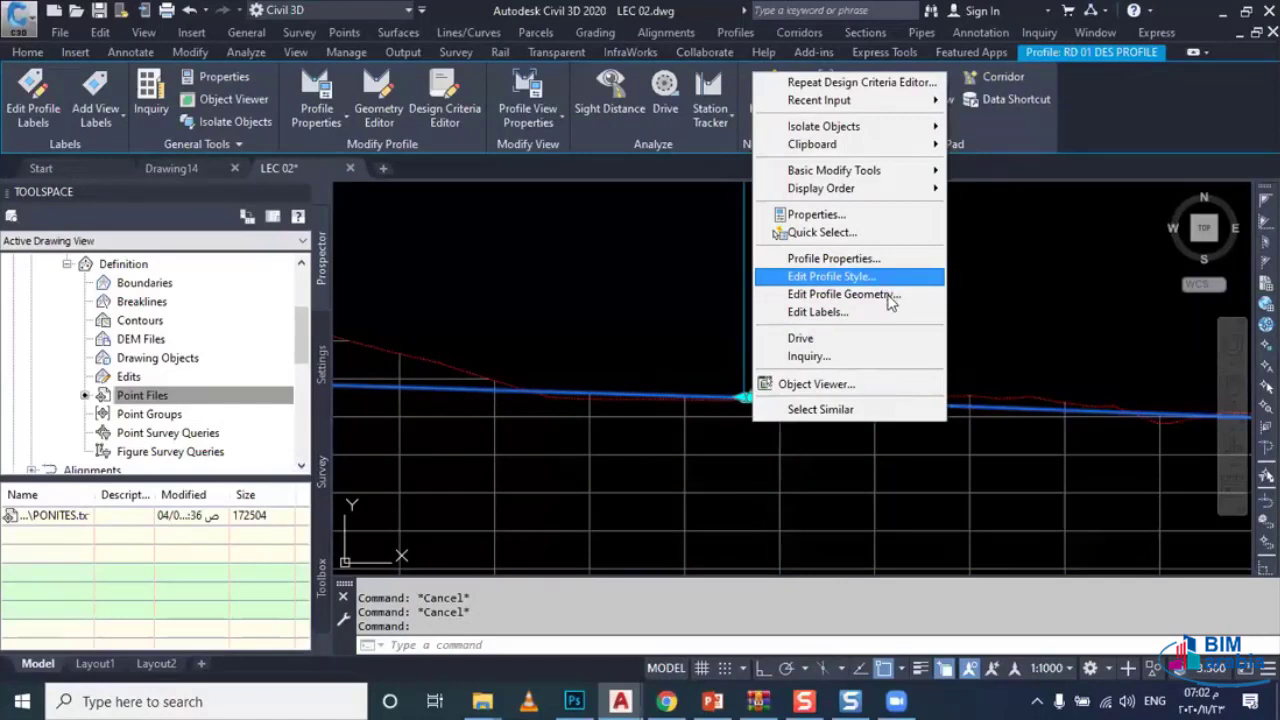
{"action": "left_click", "coordinate": [838, 296]}
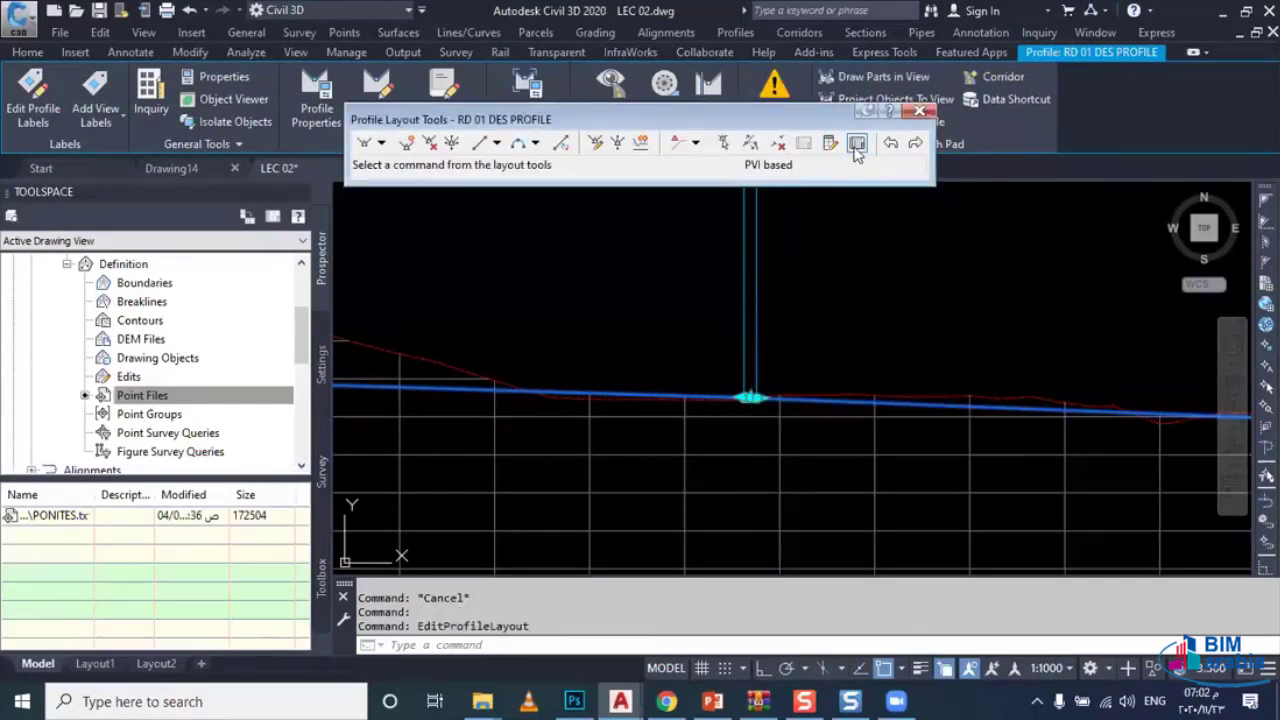
{"action": "left_click", "coordinate": [856, 144]}
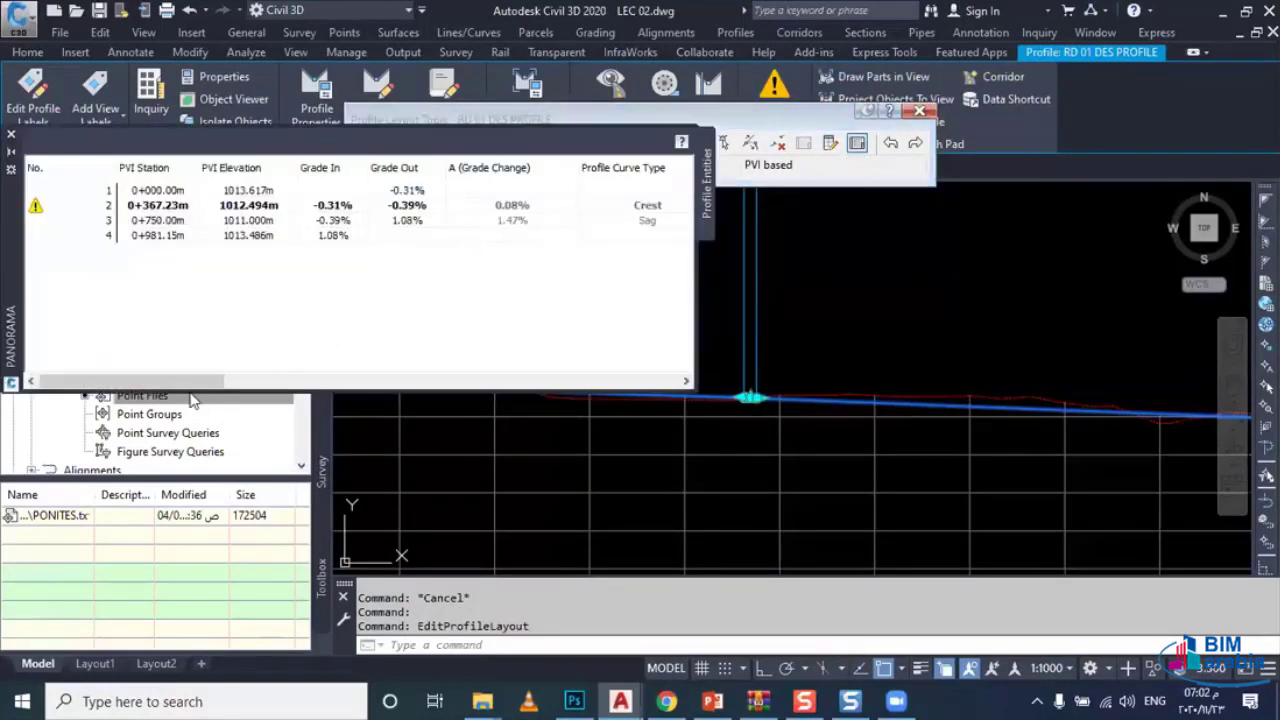
Step: Set the crest curve length to 54 m and the sag curve length to 56 m, then close the table
{"action": "left_click_drag", "start_coordinate": [190, 382], "coordinate": [278, 382]}
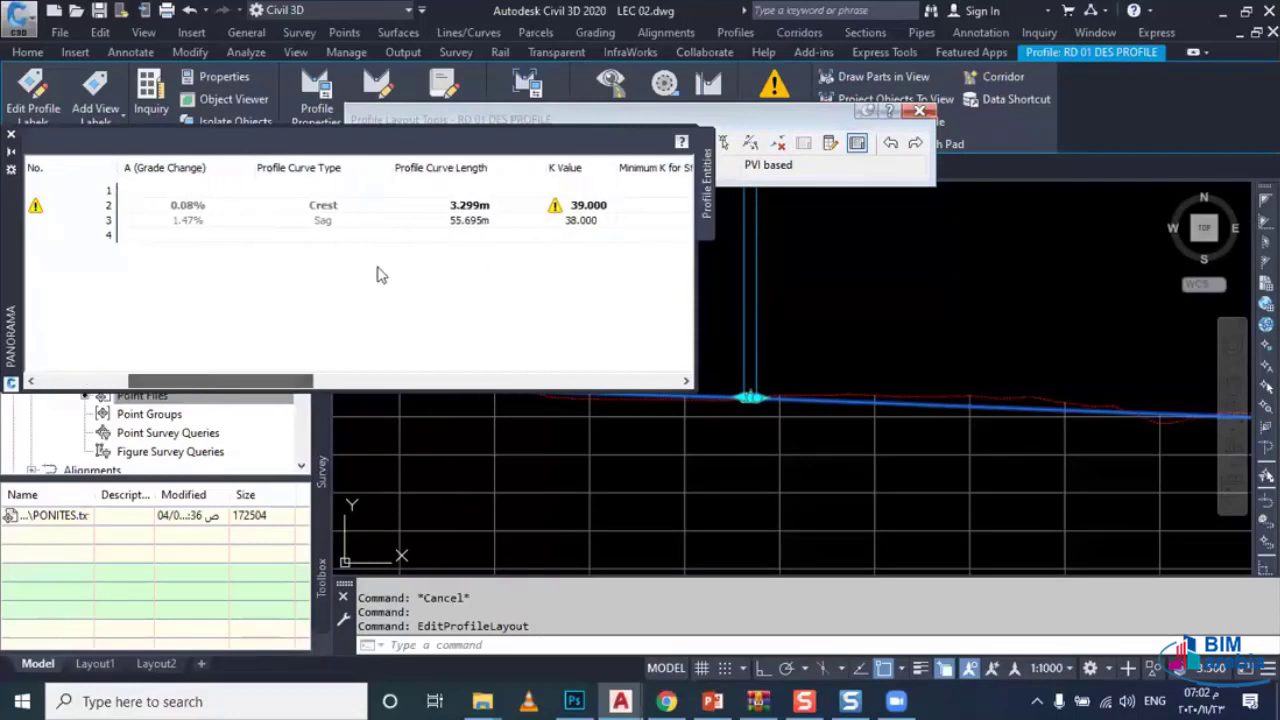
{"action": "left_click", "coordinate": [485, 206]}
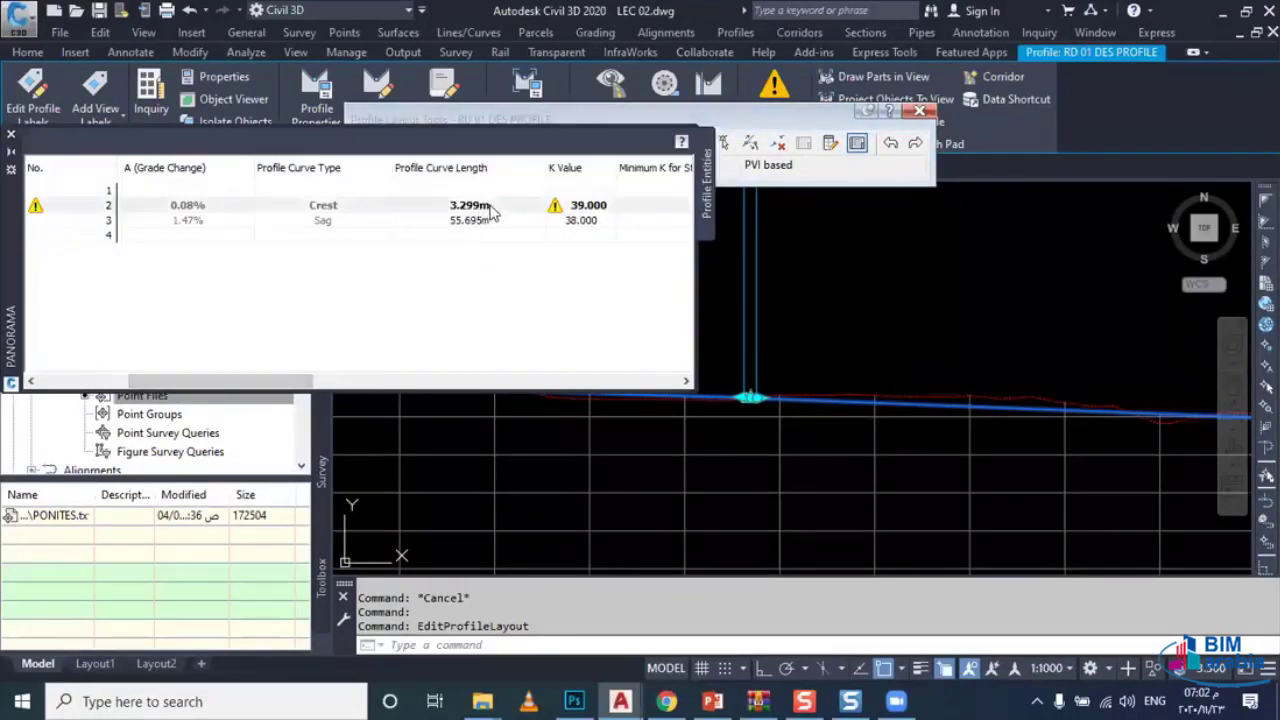
{"action": "left_click", "coordinate": [493, 210]}
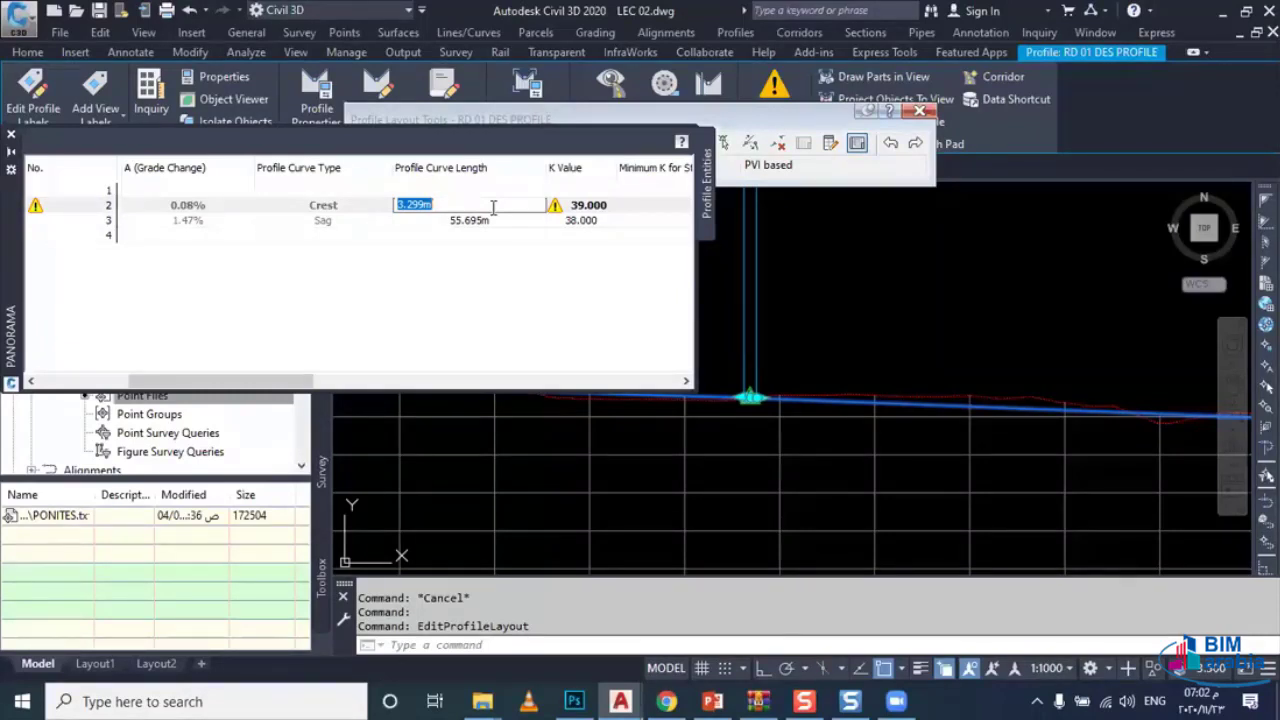
{"action": "type", "text": "54"}
{"action": "left_click", "coordinate": [509, 229]}
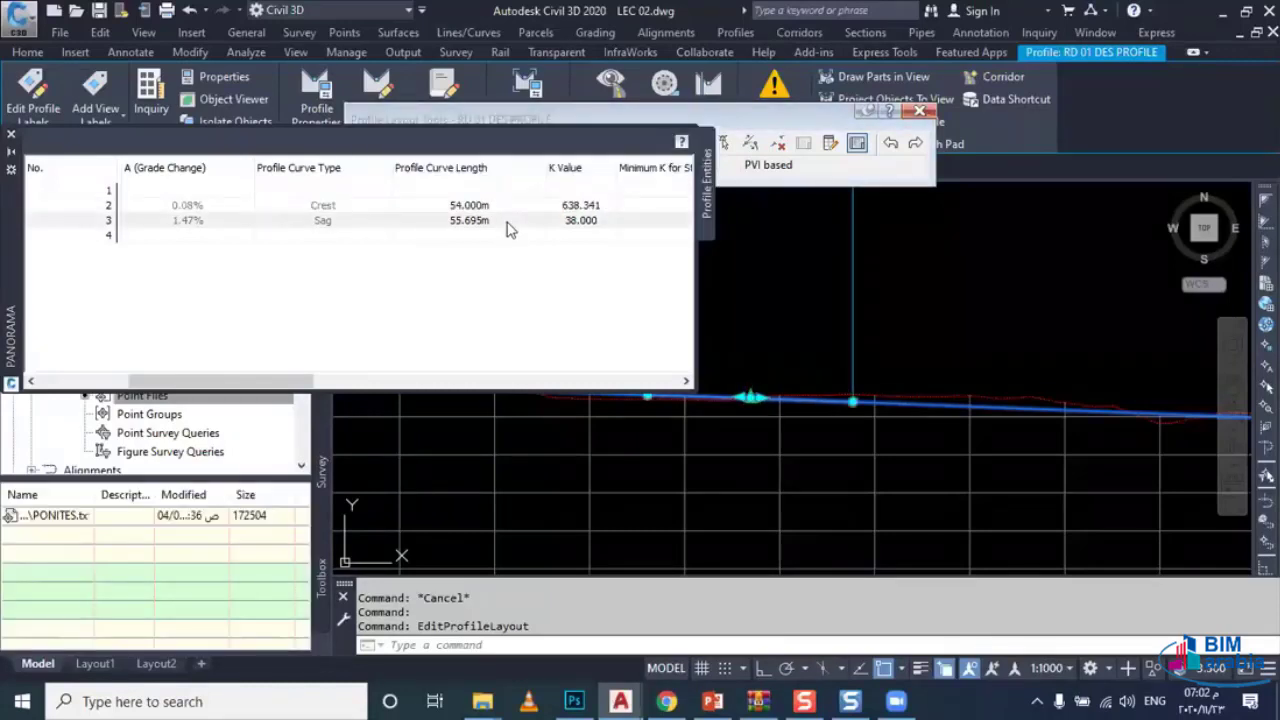
{"action": "double_click", "coordinate": [508, 220]}
{"action": "type", "text": "6"}
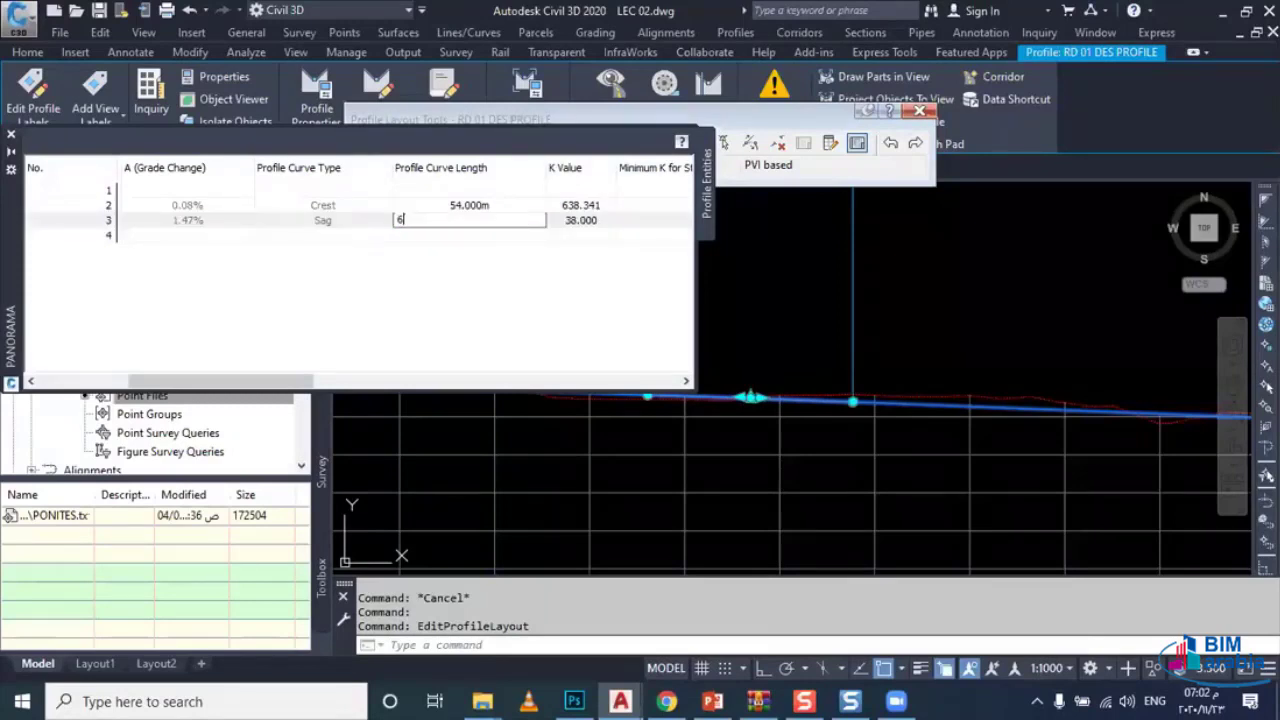
{"action": "type", "text": "6"}
{"action": "type", "text": "56"}
{"action": "left_click", "coordinate": [16, 140]}
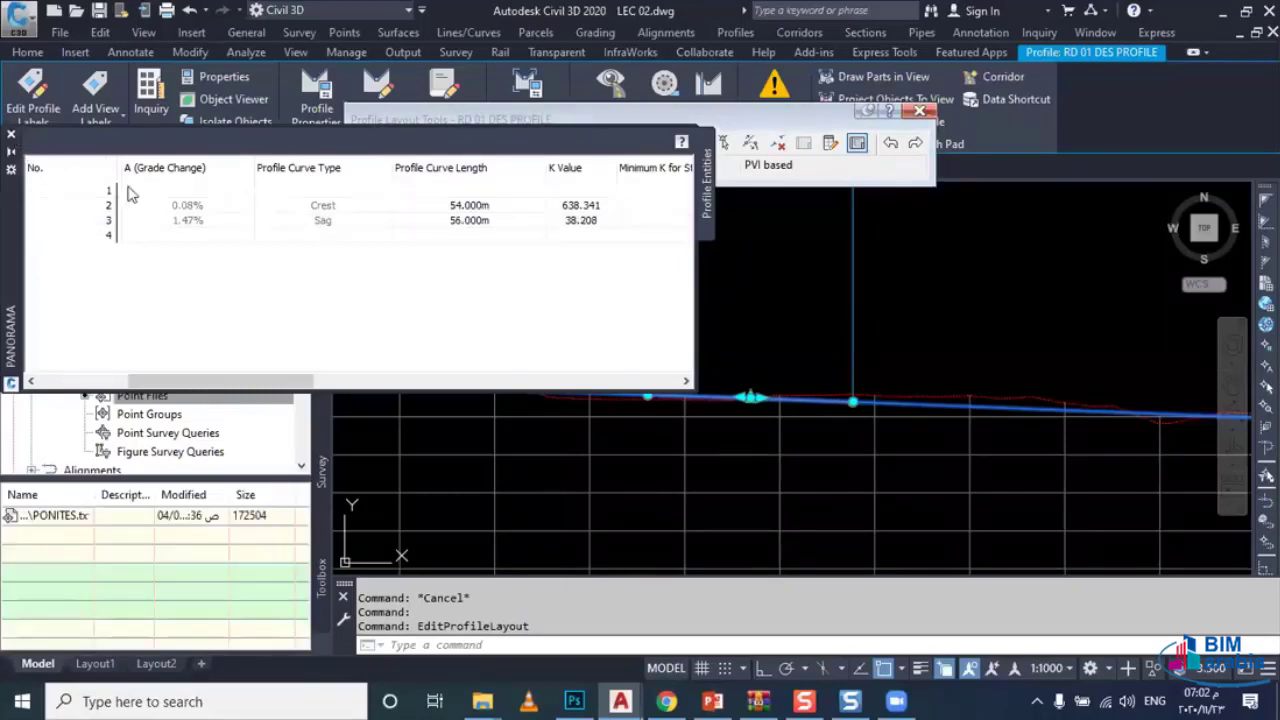
{"action": "left_click", "coordinate": [12, 134]}
Step: Zoom in and pan past the G -0.31% section to the design profile's start near the 1014 gridline
{"action": "scroll", "coordinate": [745, 413], "scroll_direction": "down", "scroll_amount": 5}
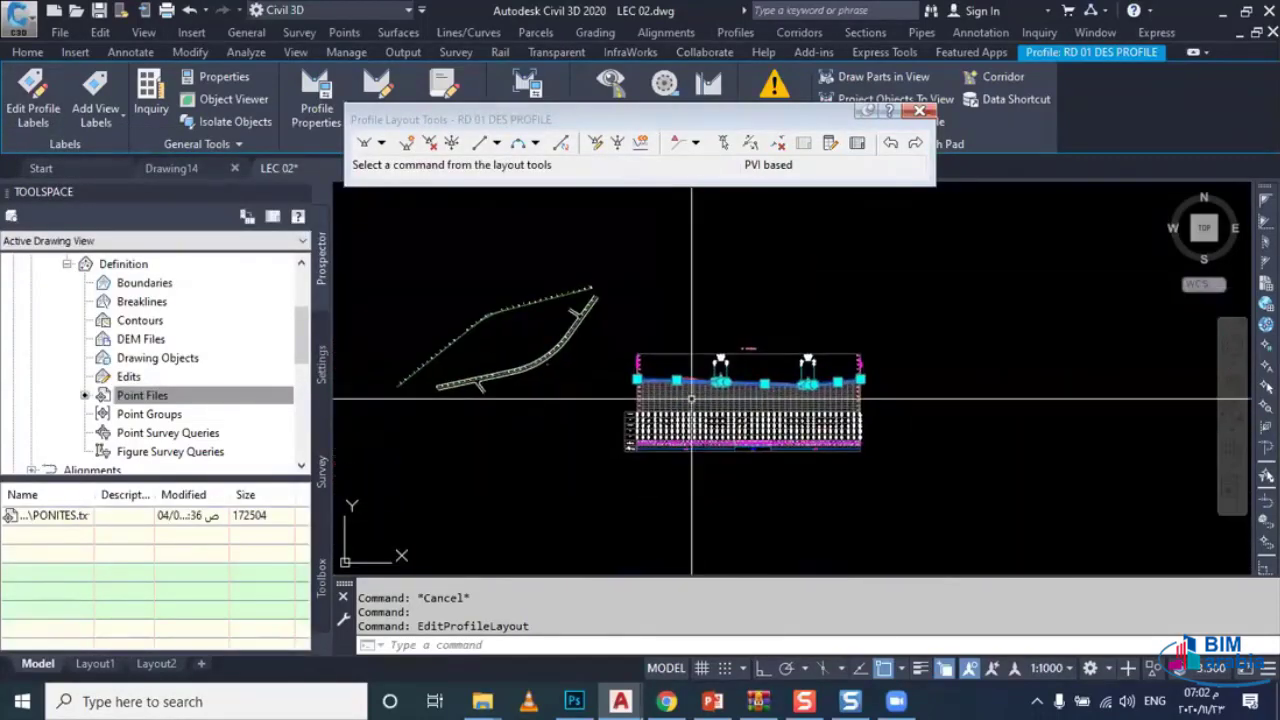
{"action": "key", "text": "Escape"}
{"action": "scroll", "coordinate": [740, 376], "scroll_direction": "up", "scroll_amount": 3}
{"action": "scroll", "coordinate": [740, 376], "scroll_direction": "up", "scroll_amount": 1}
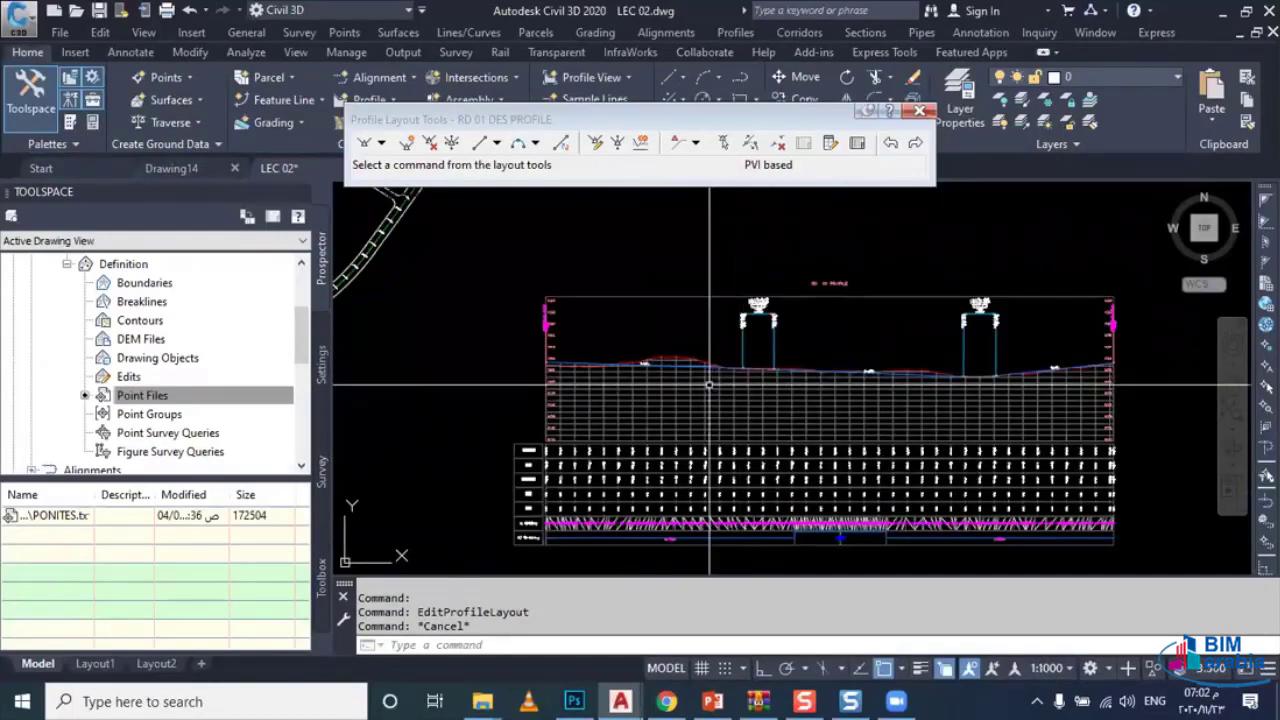
{"action": "scroll", "coordinate": [663, 370], "scroll_direction": "up", "scroll_amount": 2}
{"action": "scroll", "coordinate": [457, 363], "scroll_direction": "up", "scroll_amount": 1}
{"action": "middle_click_drag", "start_coordinate": [453, 361], "coordinate": [509, 380]}
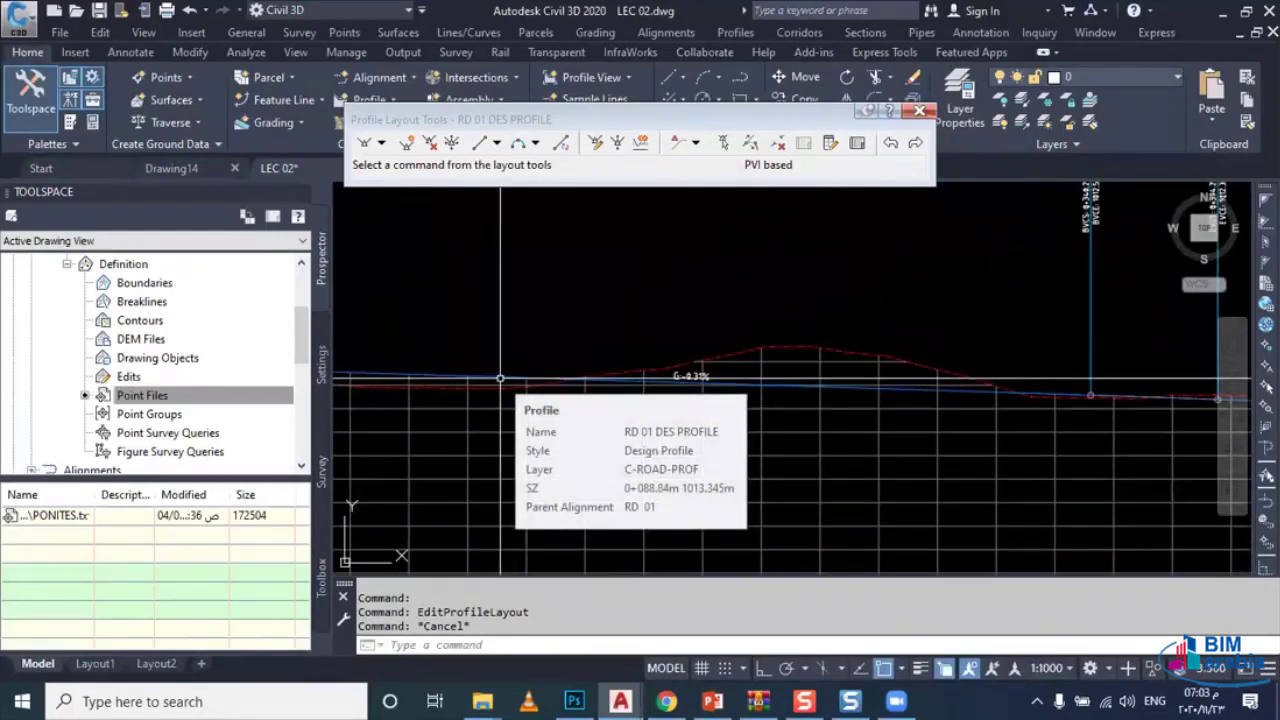
{"action": "scroll", "coordinate": [500, 378], "scroll_direction": "up", "scroll_amount": 2}
{"action": "scroll", "coordinate": [490, 377], "scroll_direction": "up", "scroll_amount": 2}
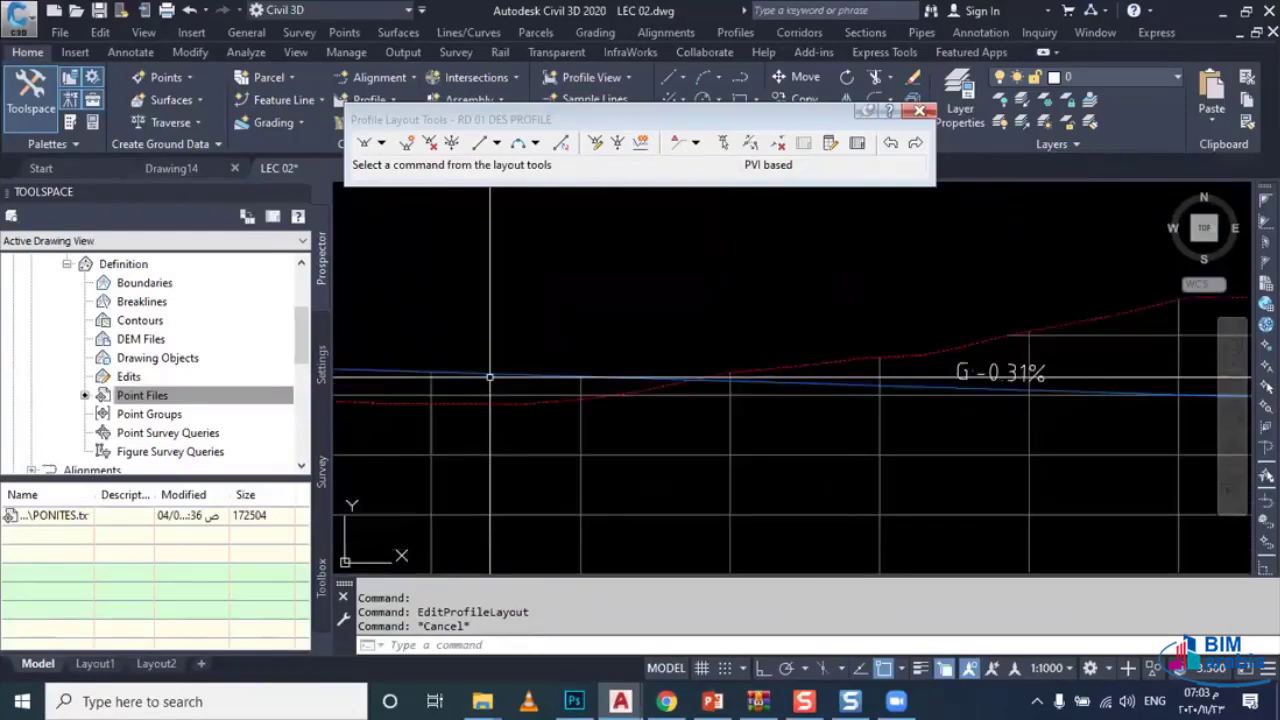
{"action": "middle_click_drag", "start_coordinate": [490, 377], "coordinate": [560, 337]}
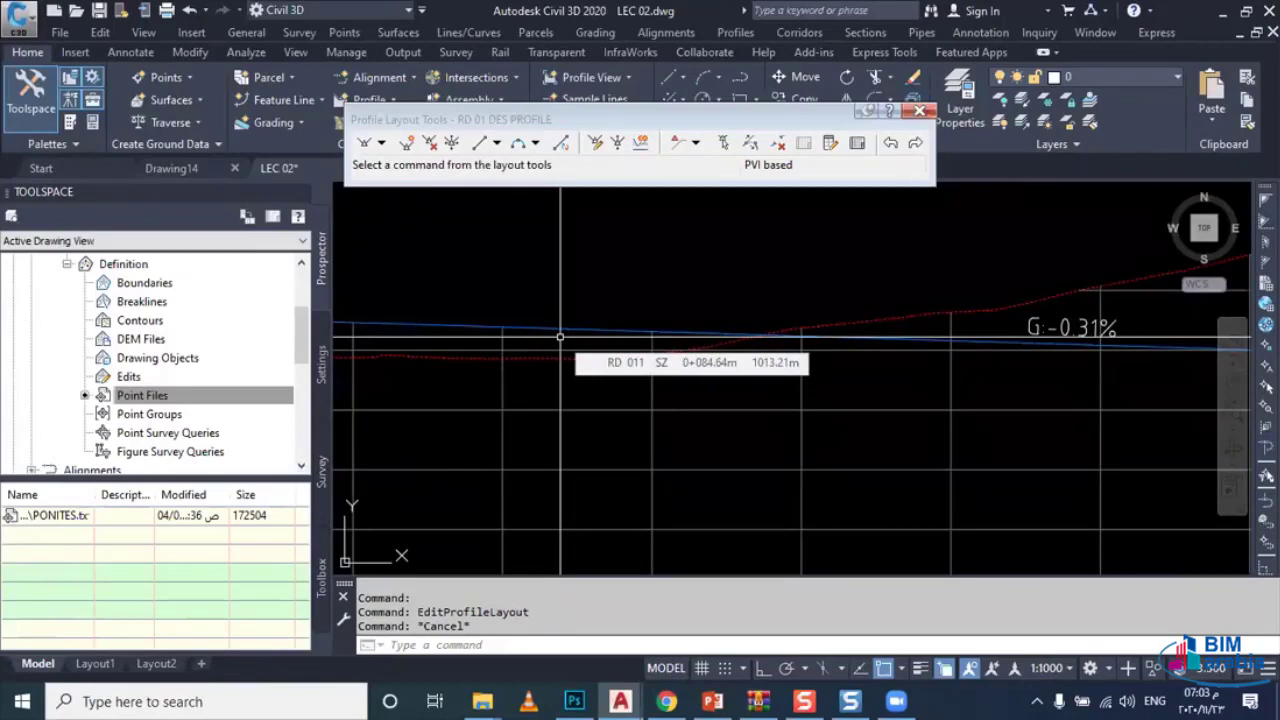
{"action": "scroll", "coordinate": [560, 340], "scroll_direction": "down", "scroll_amount": 3}
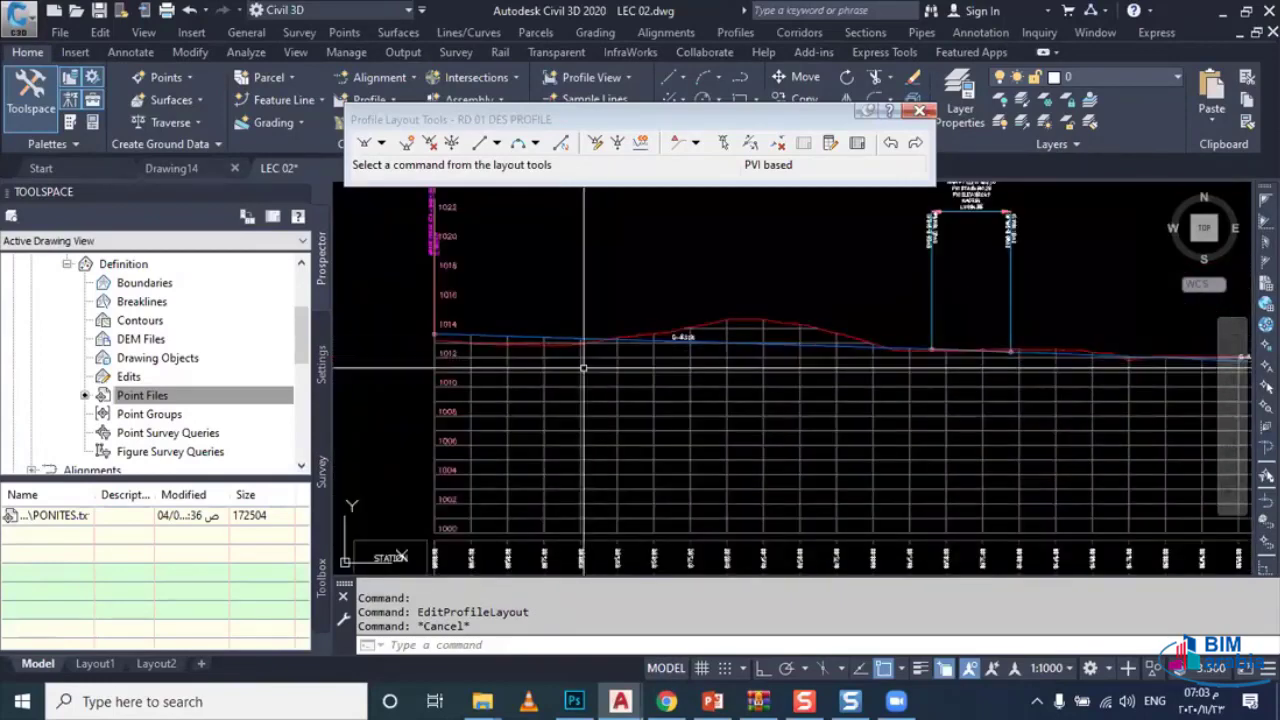
{"action": "mouse_move", "coordinate": [583, 368]}
{"action": "middle_mouse_down"}
{"action": "mouse_move", "coordinate": [585, 318]}
{"action": "mouse_move", "coordinate": [544, 322]}
{"action": "mouse_move", "coordinate": [566, 354]}
{"action": "mouse_move", "coordinate": [651, 343]}
{"action": "middle_mouse_up"}
{"action": "scroll", "coordinate": [550, 318], "scroll_direction": "up", "scroll_amount": 2}
{"action": "middle_click_drag", "start_coordinate": [671, 409], "coordinate": [665, 409]}
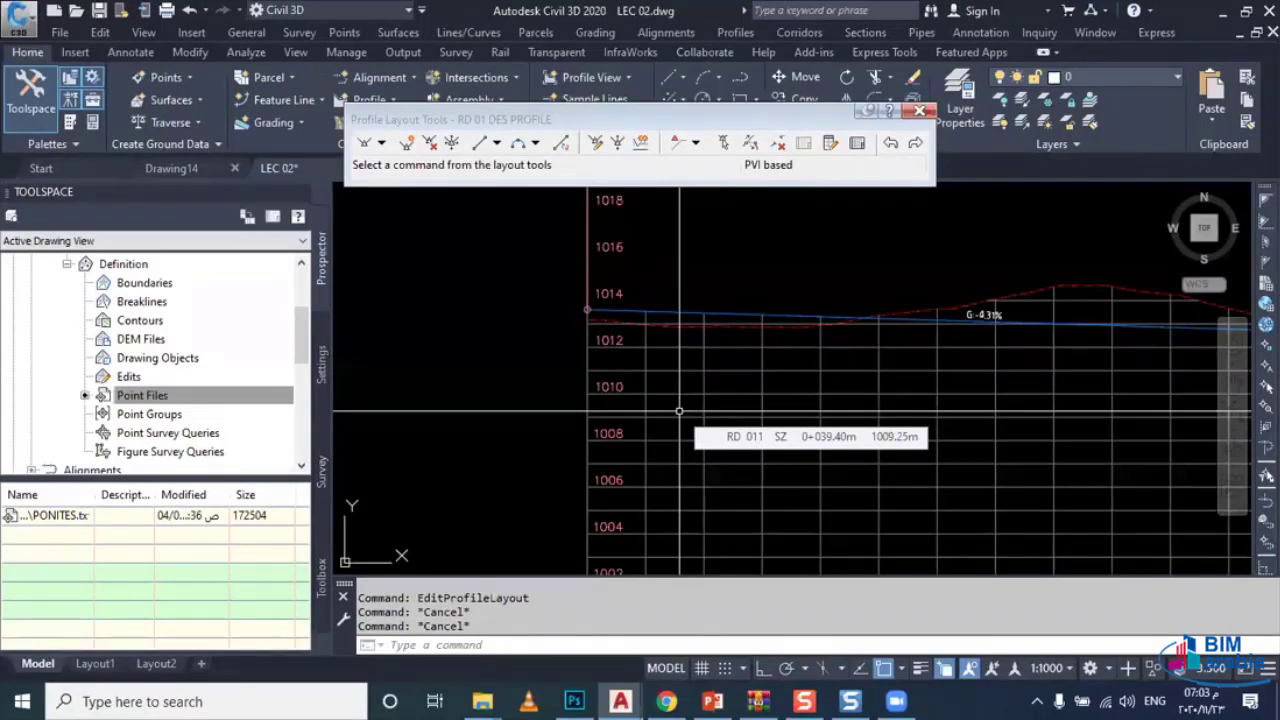
{"action": "scroll", "coordinate": [576, 368], "scroll_direction": "up", "scroll_amount": 4}
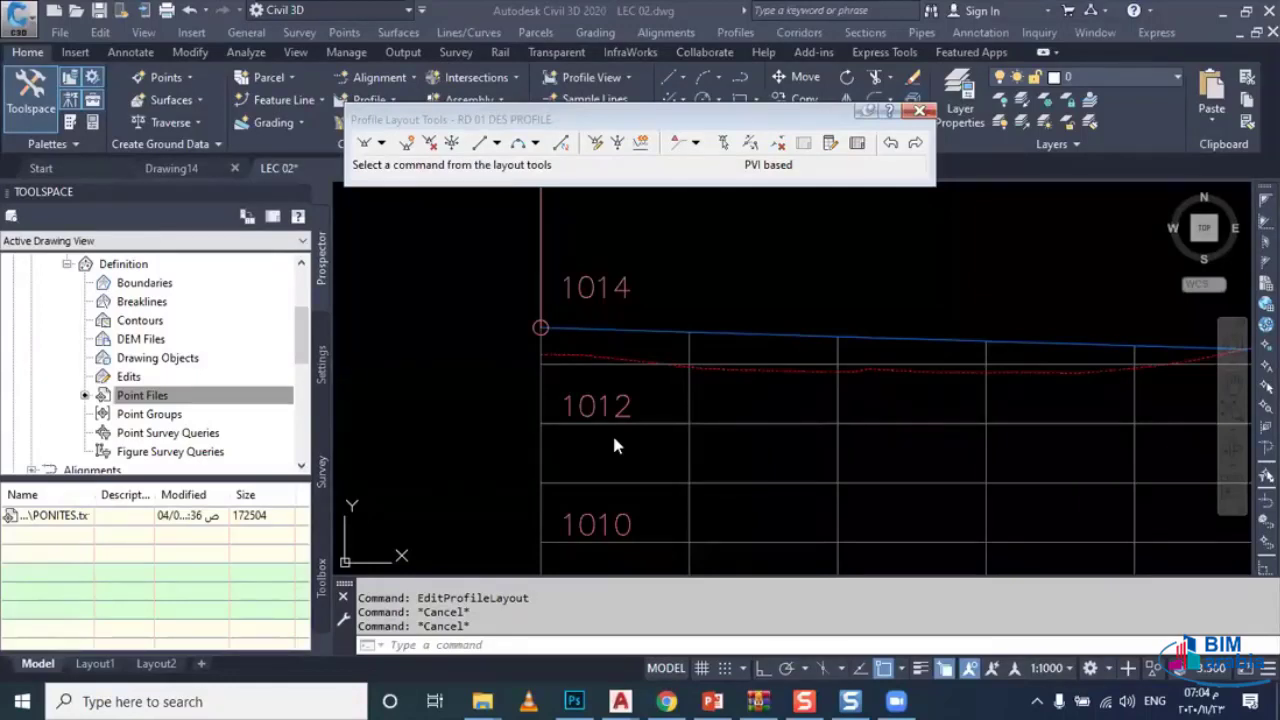
{"action": "middle_click_drag", "start_coordinate": [654, 408], "coordinate": [650, 436]}
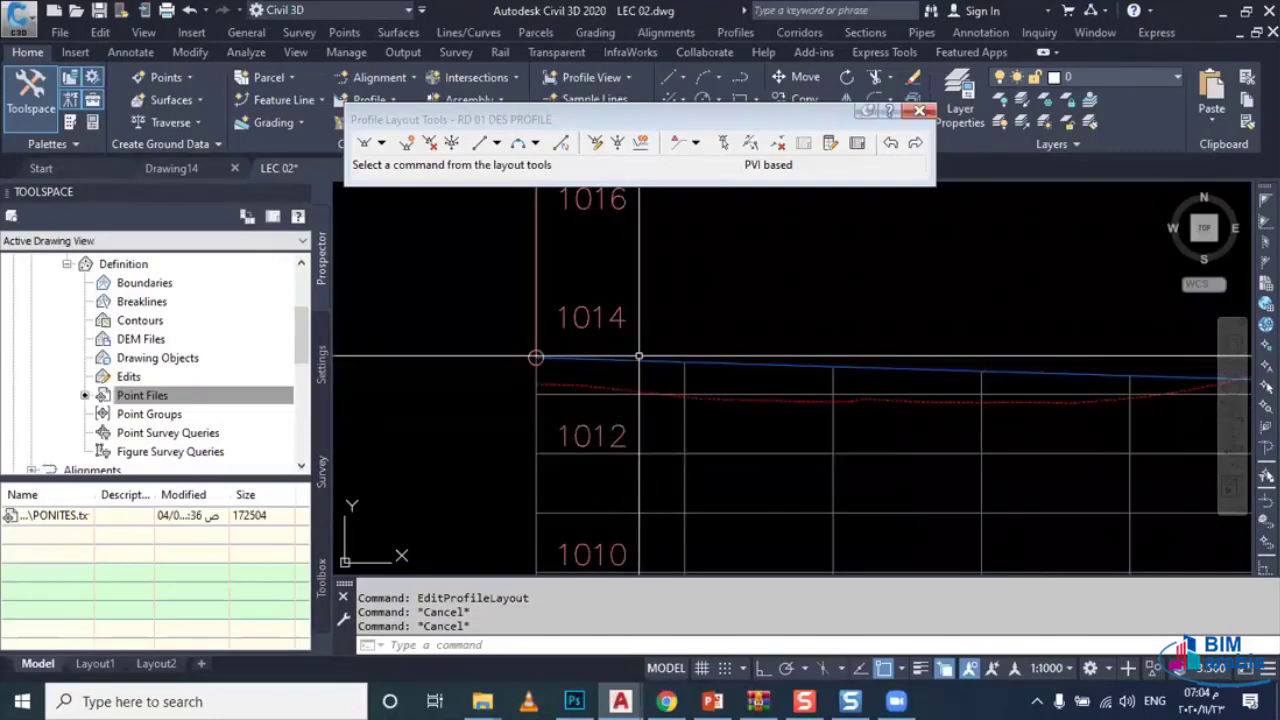
Step: Read the starting grade break (station 0+000.00, elevation 1013.617) and cancel without moving it
{"action": "left_click", "coordinate": [650, 396]}
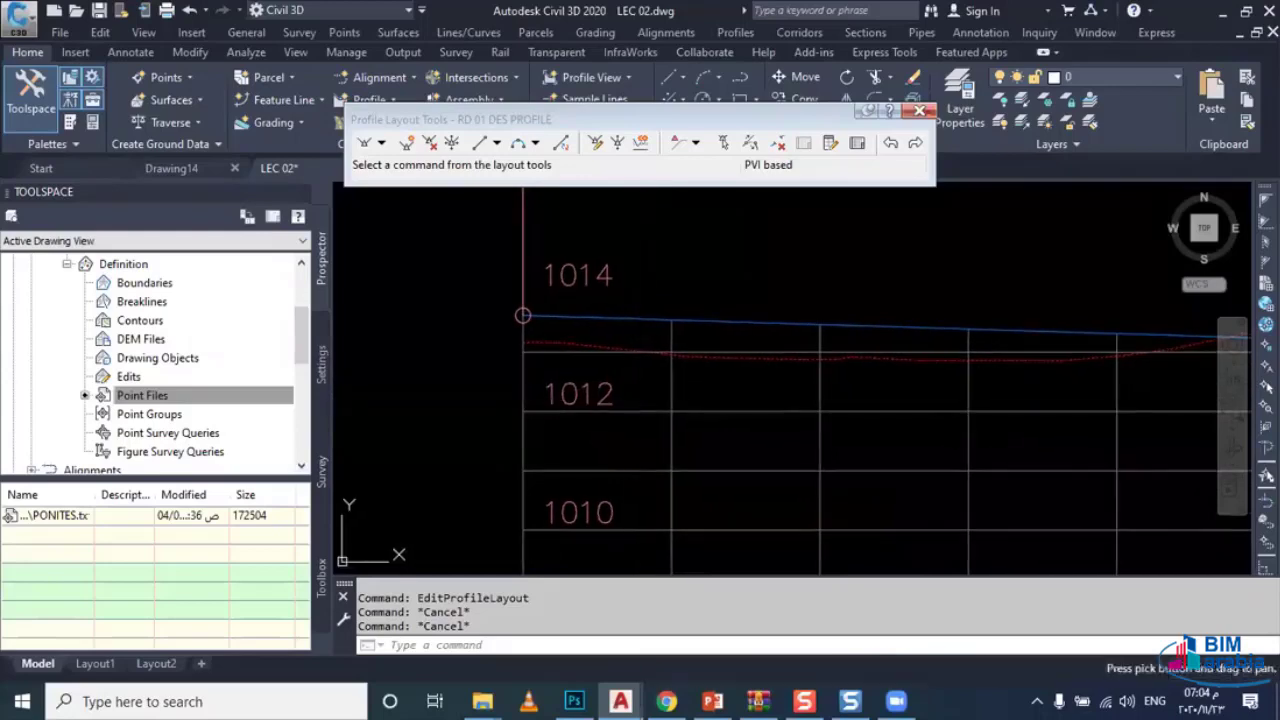
{"action": "scroll", "coordinate": [641, 385], "scroll_direction": "down", "scroll_amount": 4}
{"action": "middle_click_drag", "start_coordinate": [621, 390], "coordinate": [618, 413]}
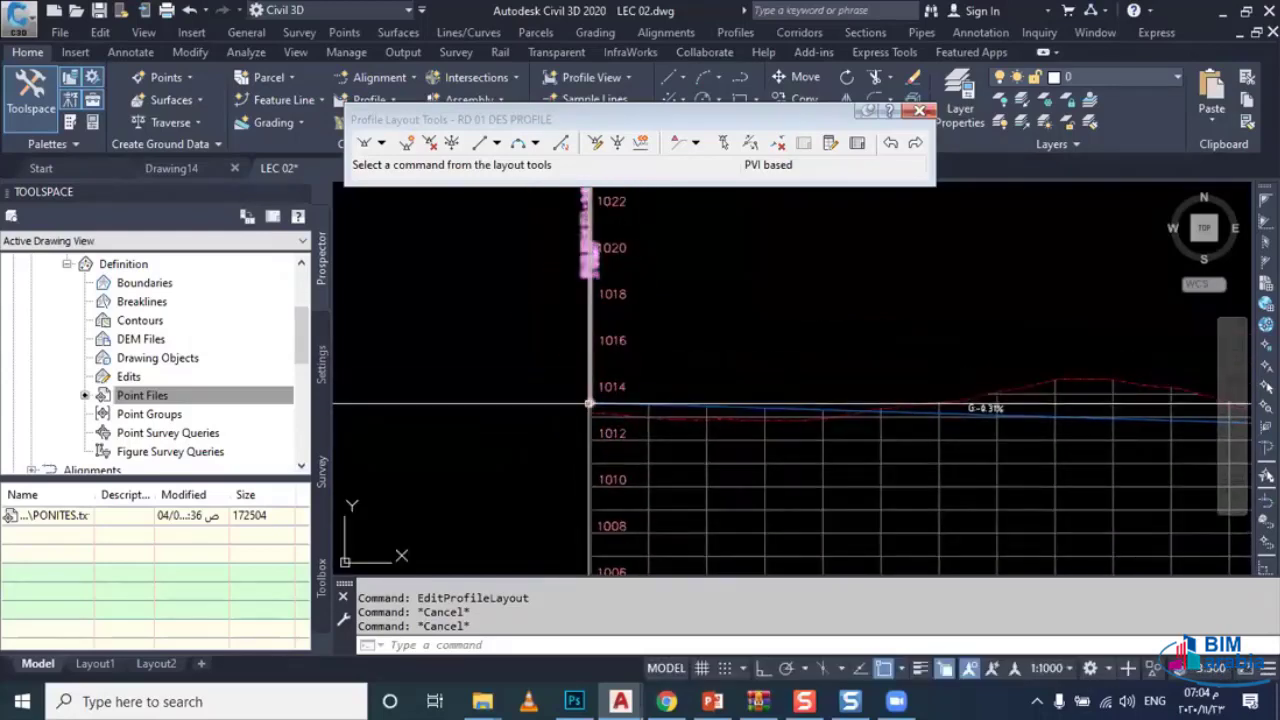
{"action": "scroll", "coordinate": [591, 402], "scroll_direction": "up", "scroll_amount": 4}
{"action": "left_click", "coordinate": [591, 401]}
{"action": "left_click", "coordinate": [591, 401]}
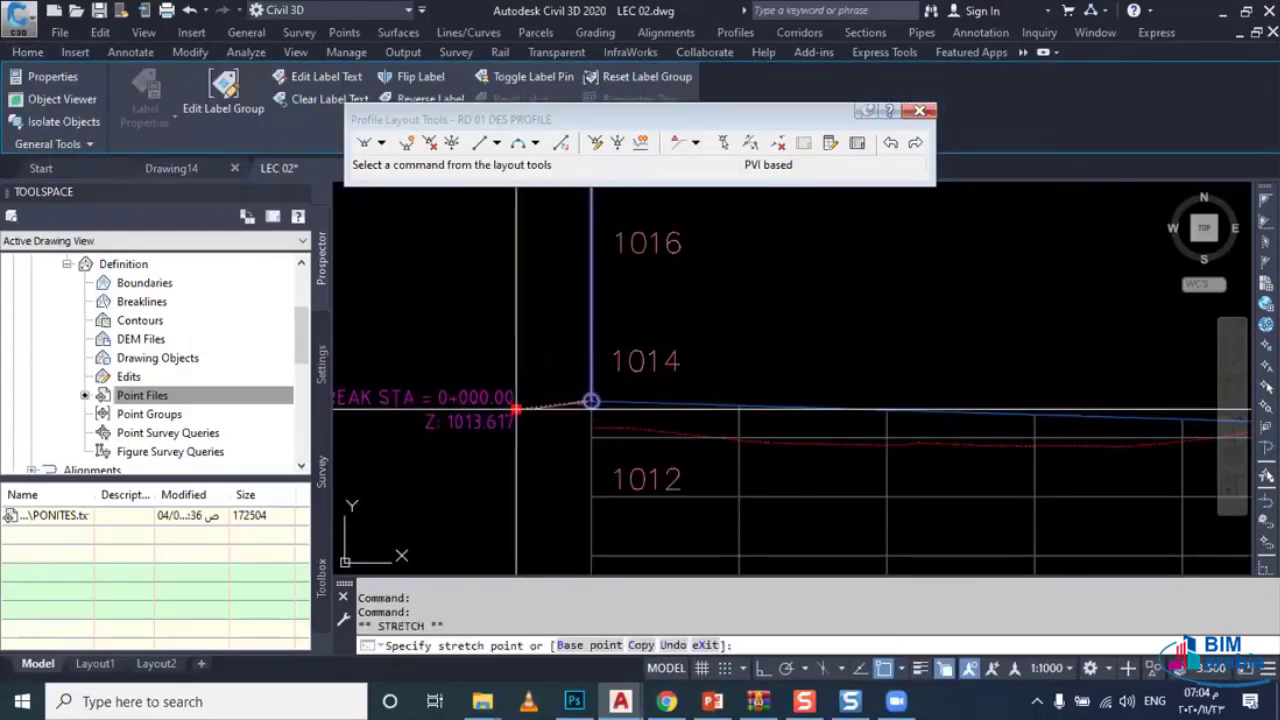
{"action": "middle_click_drag", "start_coordinate": [626, 425], "coordinate": [734, 350]}
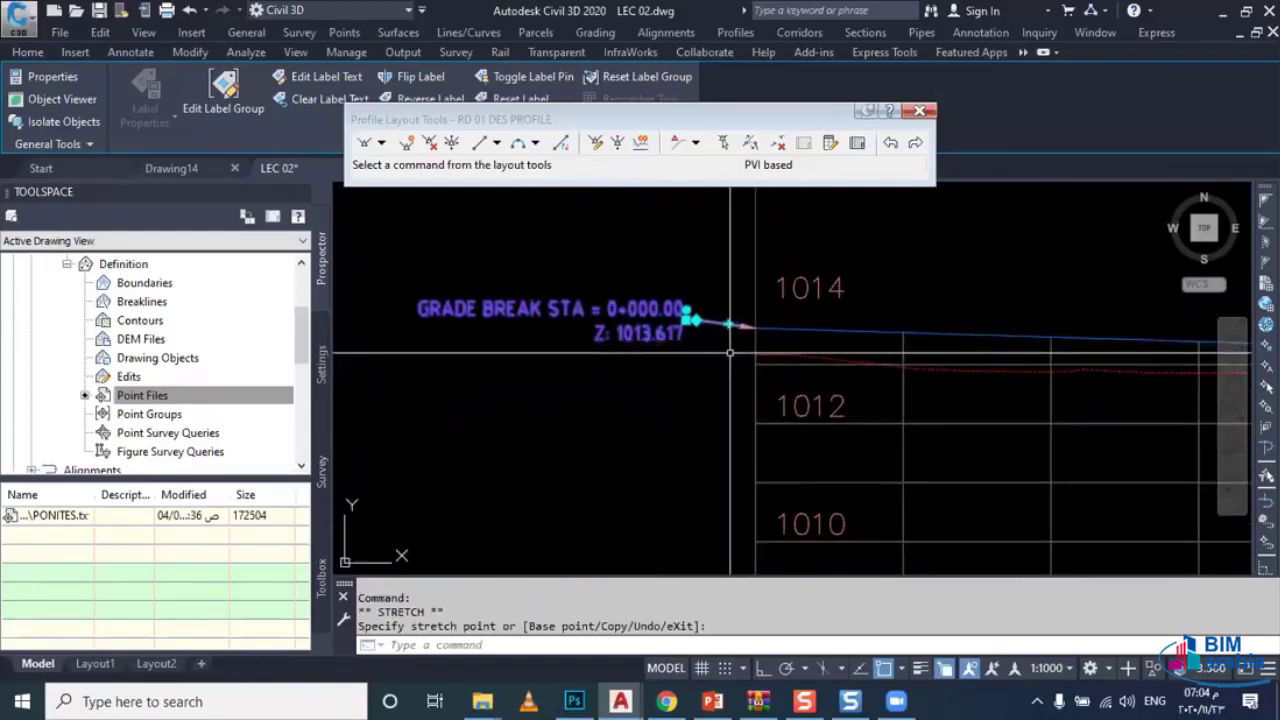
{"action": "key", "text": "Escape"}
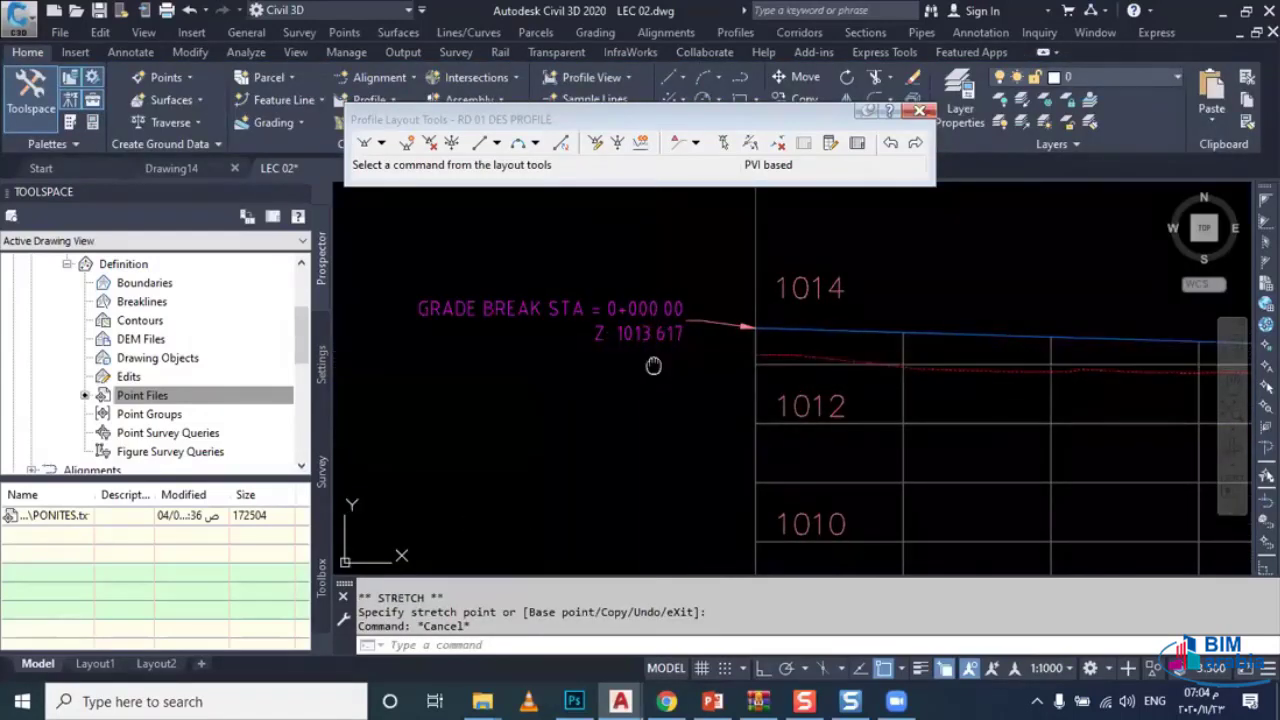
{"action": "middle_click_drag", "start_coordinate": [683, 385], "coordinate": [655, 383]}
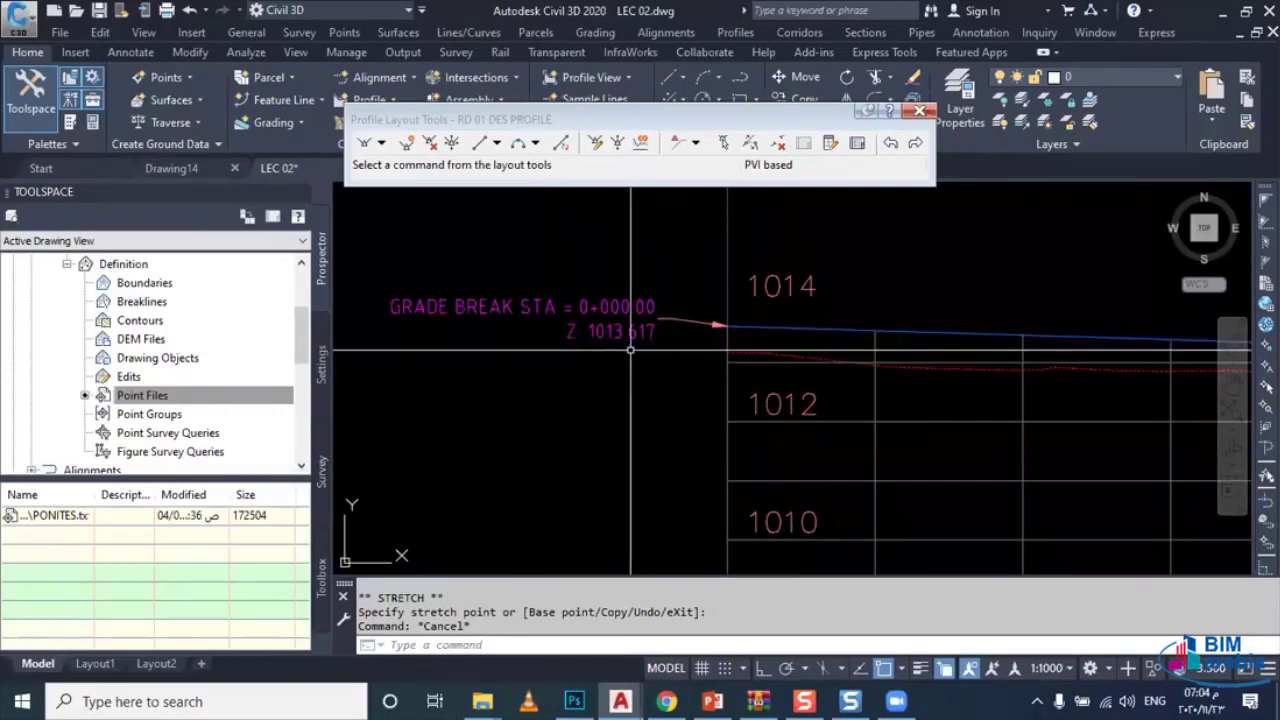
{"action": "middle_click_drag", "start_coordinate": [672, 371], "coordinate": [651, 366]}
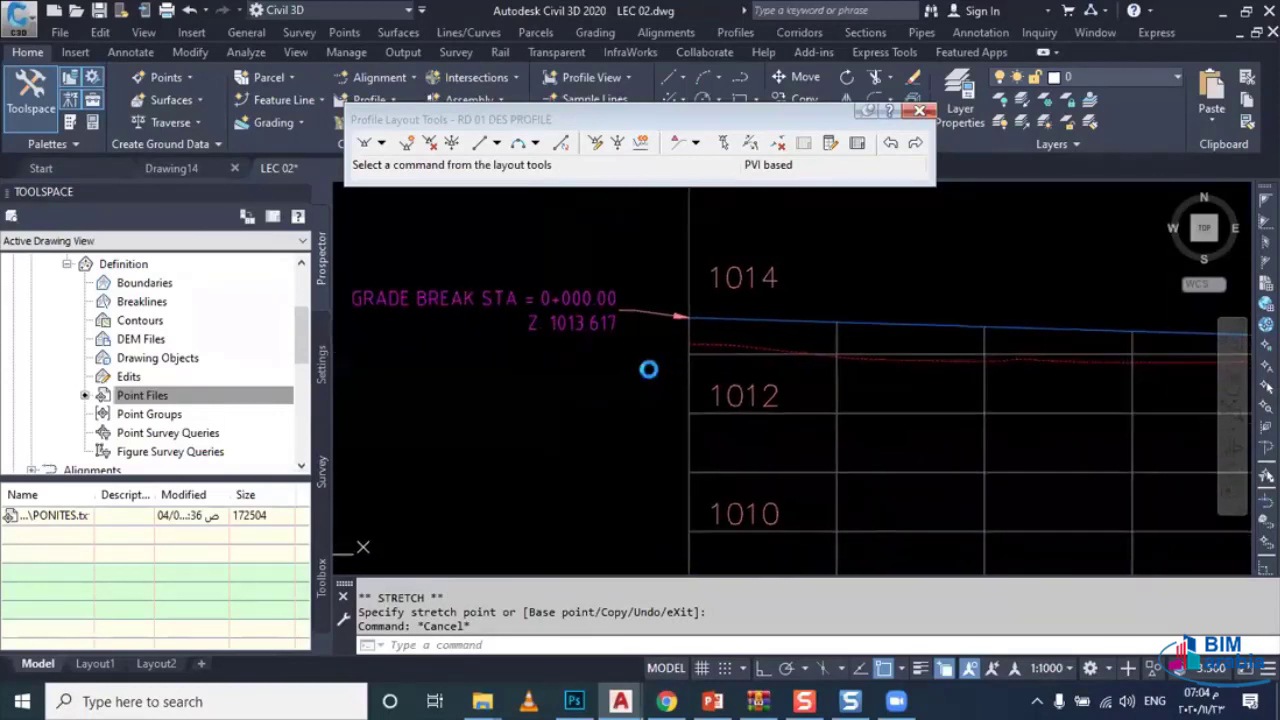
{"action": "left_click", "coordinate": [785, 413]}
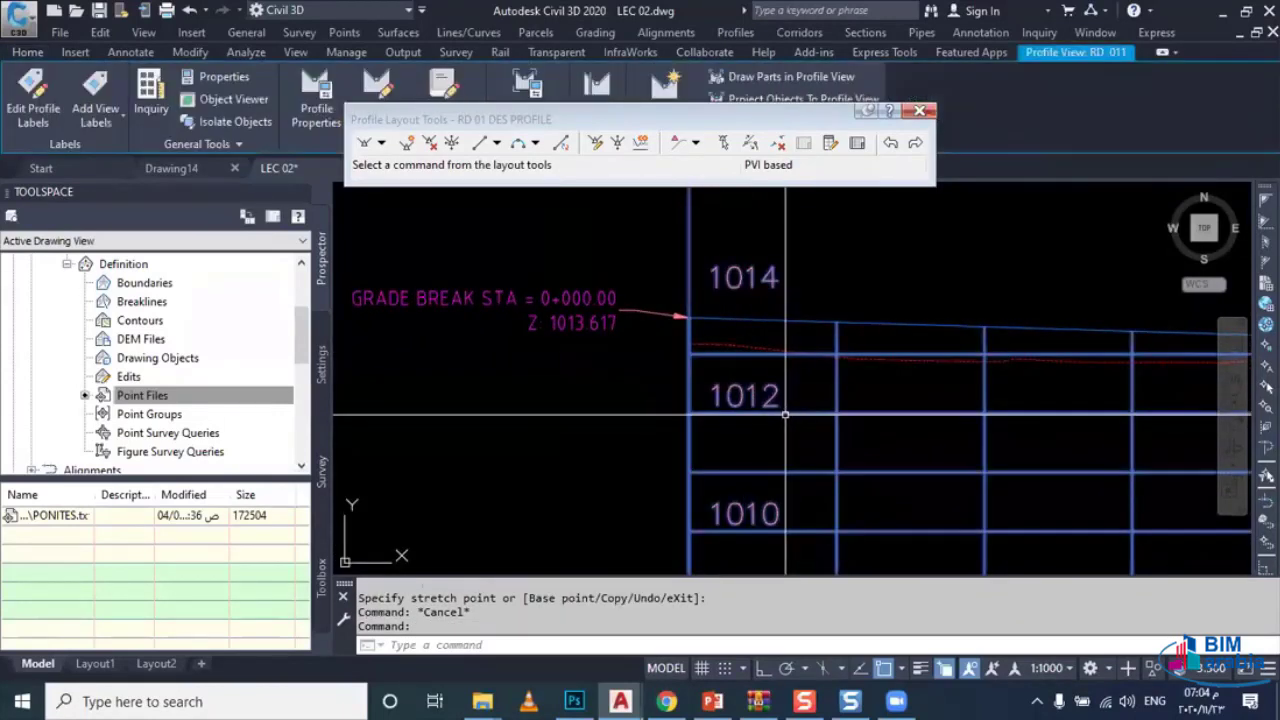
Step: Add a station-elevation label at station 0+000.00 with elevation 1013.307 on the profile view
{"action": "left_click", "coordinate": [919, 110]}
{"action": "left_click", "coordinate": [474, 225]}
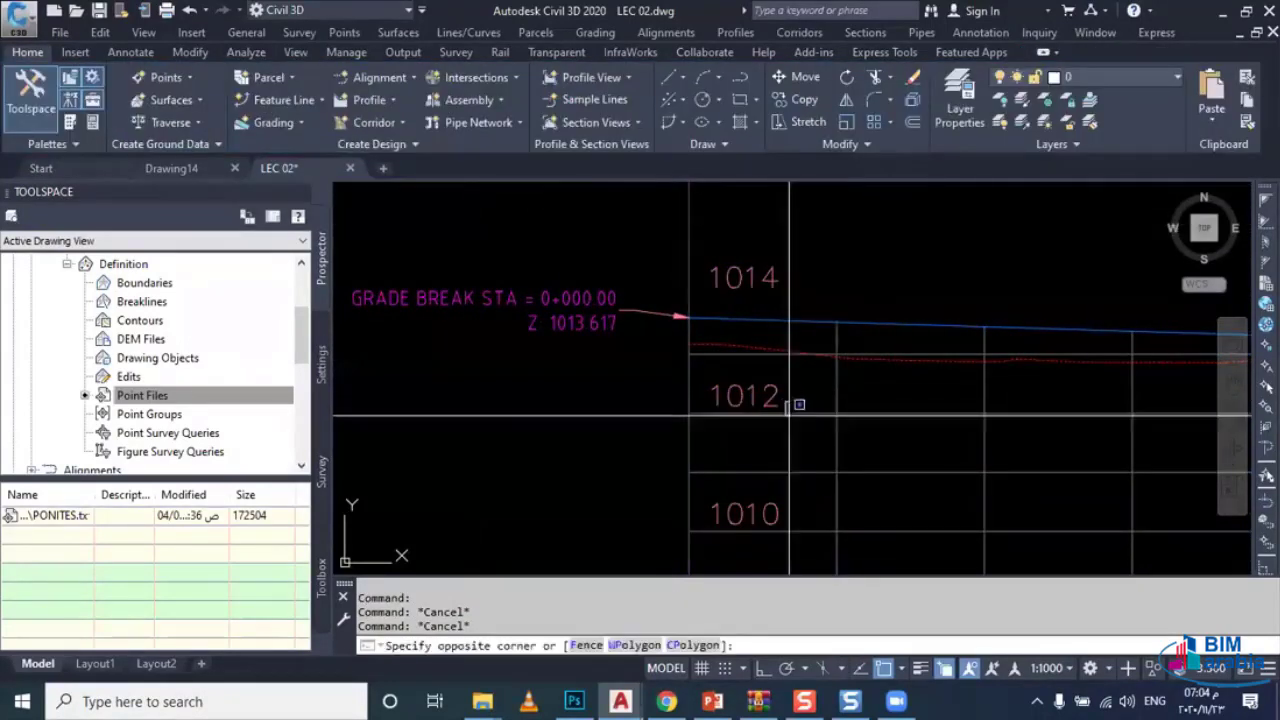
{"action": "left_click", "coordinate": [720, 450]}
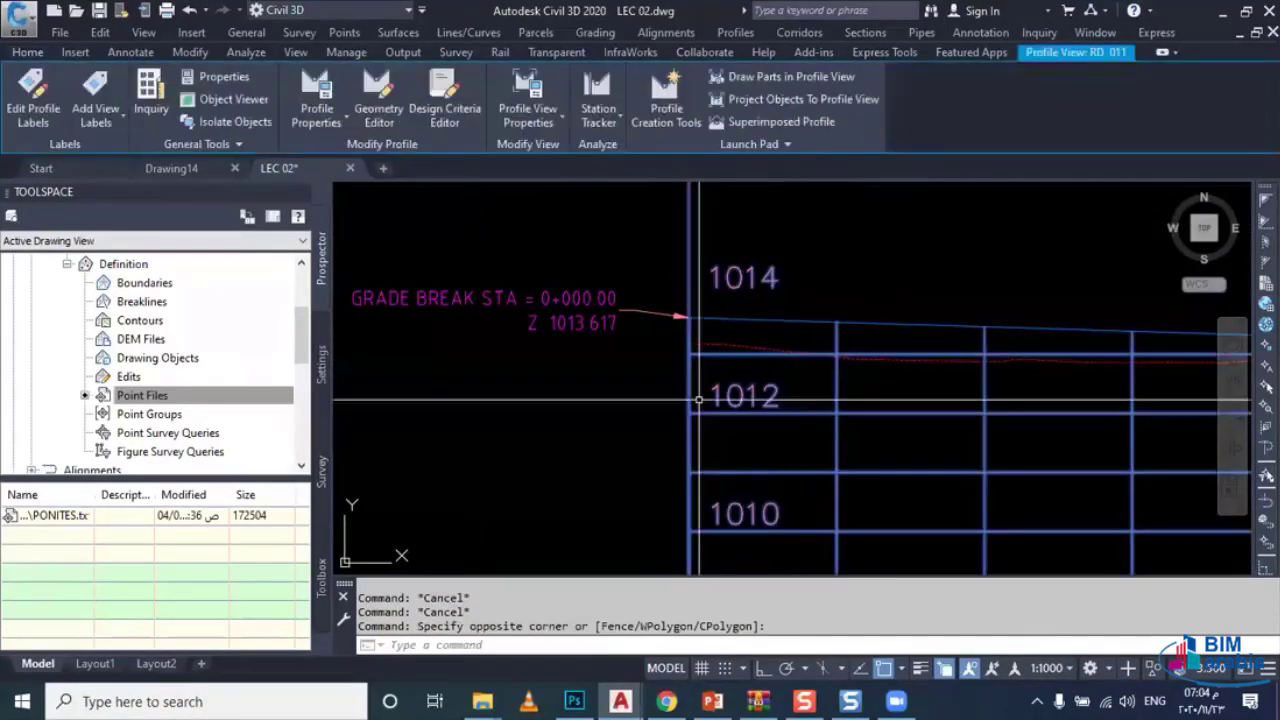
{"action": "left_click", "coordinate": [105, 115]}
{"action": "left_click", "coordinate": [135, 155]}
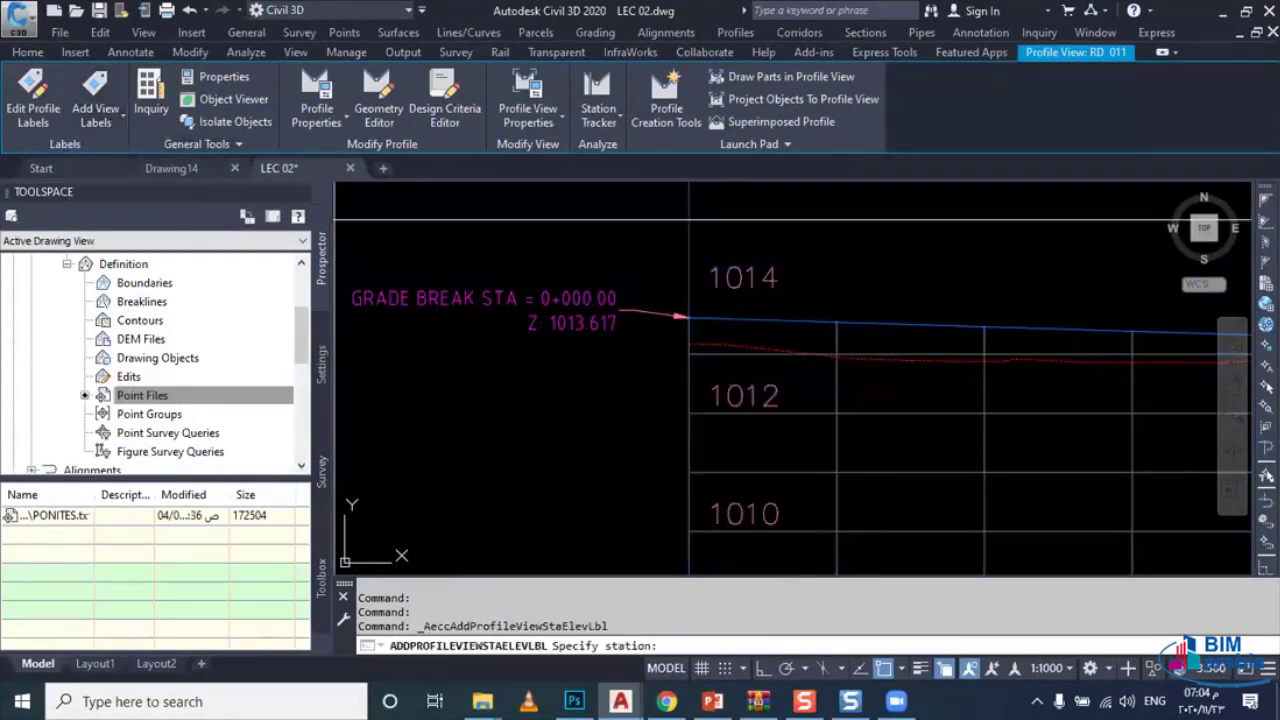
{"action": "scroll", "coordinate": [693, 392], "scroll_direction": "up", "scroll_amount": 2}
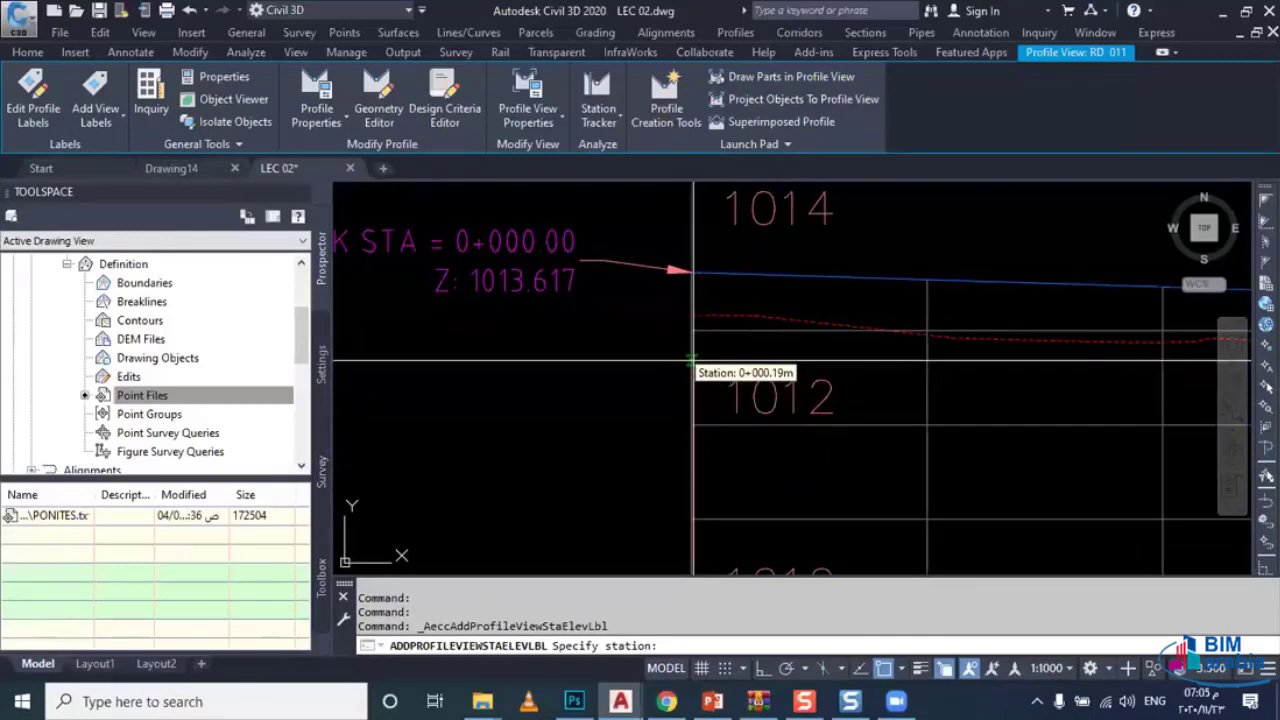
{"action": "left_click", "coordinate": [693, 360]}
{"action": "scroll", "coordinate": [681, 398], "scroll_direction": "down", "scroll_amount": 2}
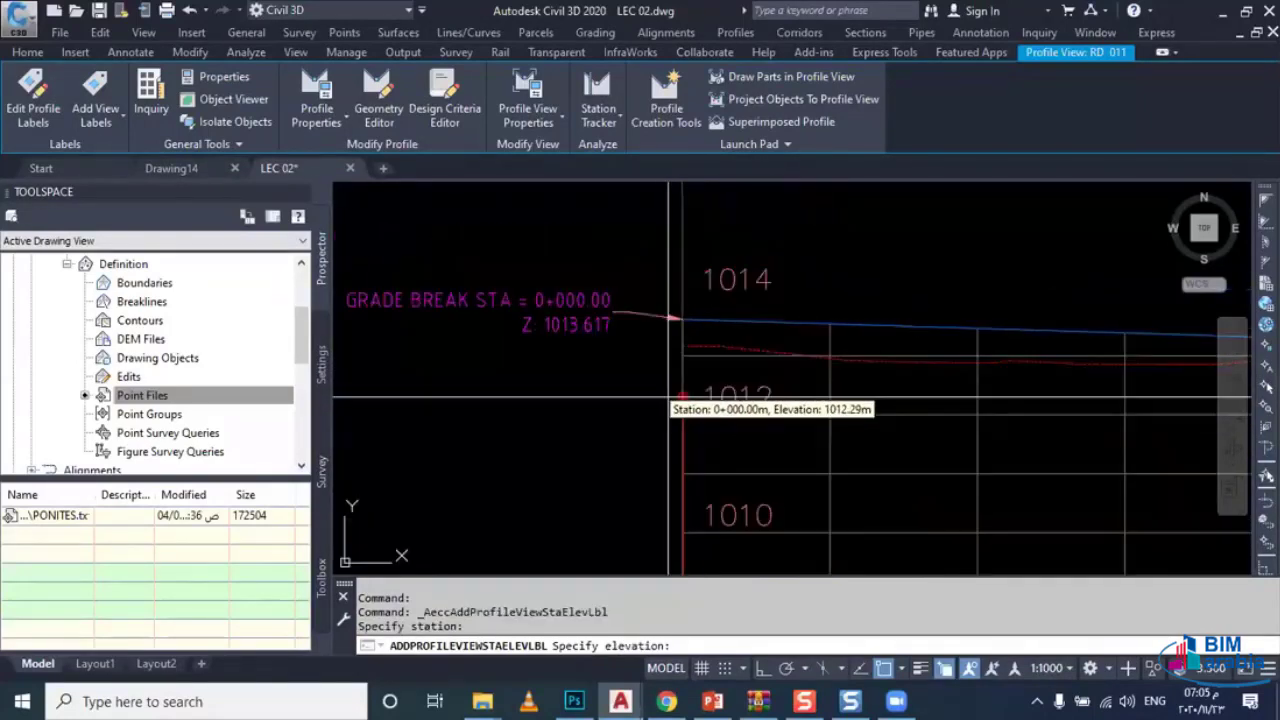
{"action": "type", "text": "1"}
{"action": "type", "text": "7"}
{"action": "key", "text": "Return"}
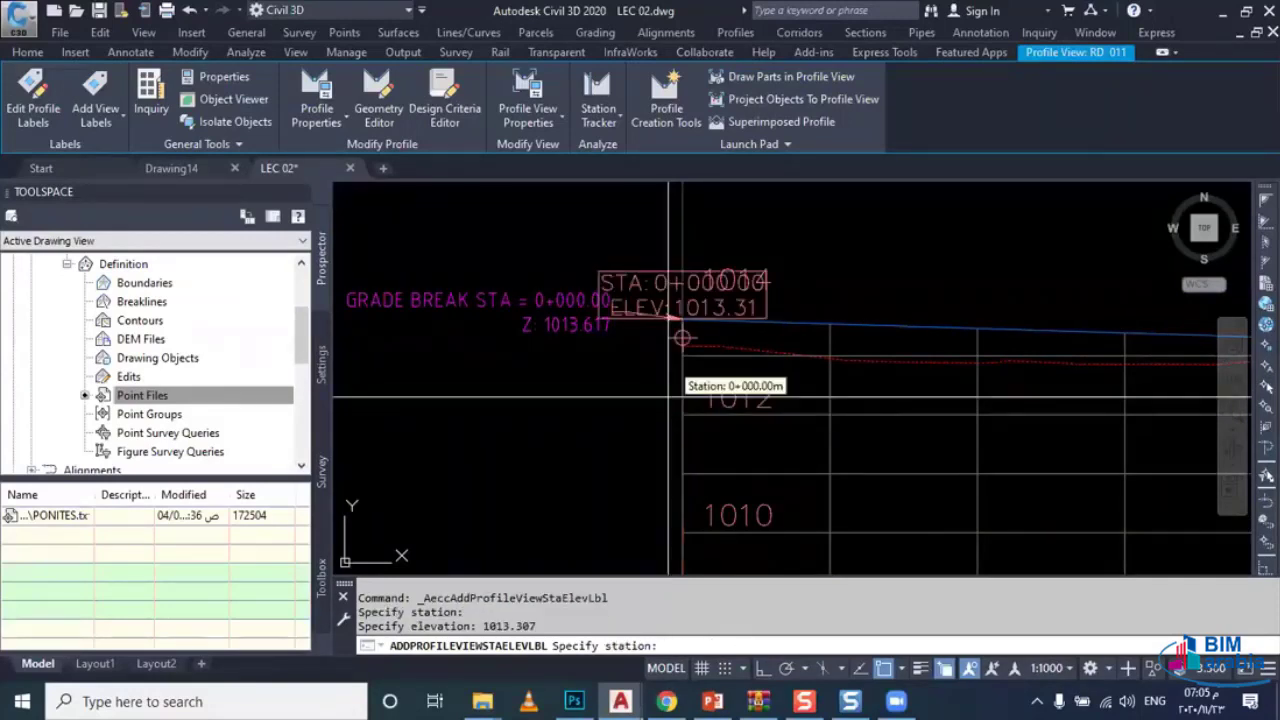
{"action": "key", "text": "Escape"}
Step: Pan to inspect the new STA 0+000.00, ELEV 1013.31 label and select the blue design profile
{"action": "scroll", "coordinate": [546, 360], "scroll_direction": "up", "scroll_amount": 3}
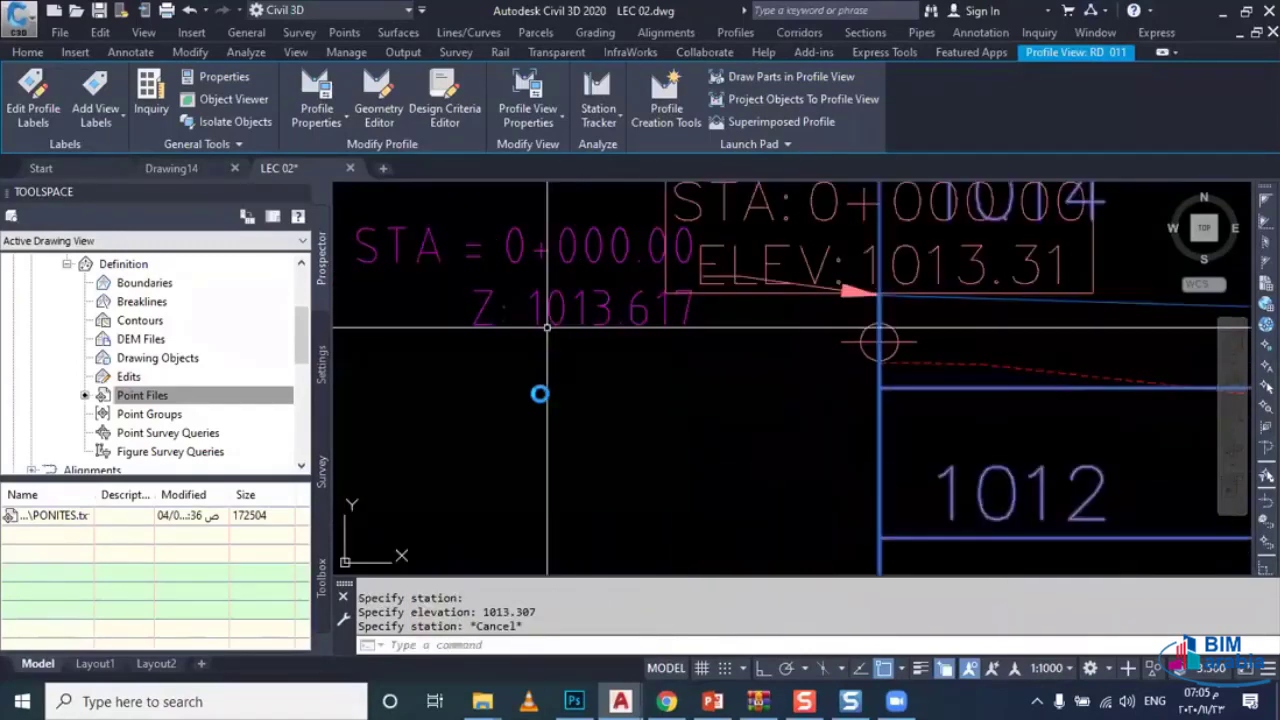
{"action": "scroll", "coordinate": [541, 390], "scroll_direction": "up", "scroll_amount": 1}
{"action": "middle_click_drag", "start_coordinate": [540, 393], "coordinate": [398, 380]}
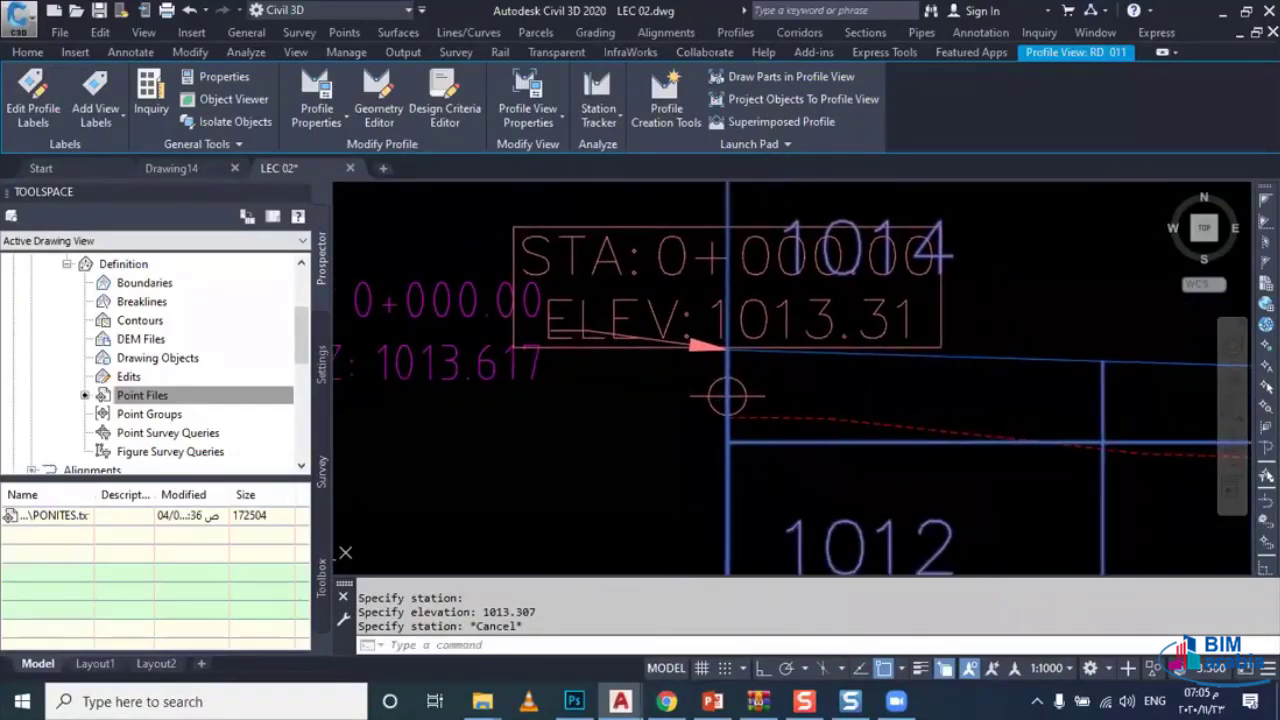
{"action": "key", "text": "Escape"}
{"action": "left_click", "coordinate": [800, 352]}
Step: Review the selected design profile's properties, then close the palette
{"action": "scroll", "coordinate": [712, 410], "scroll_direction": "down", "scroll_amount": 4}
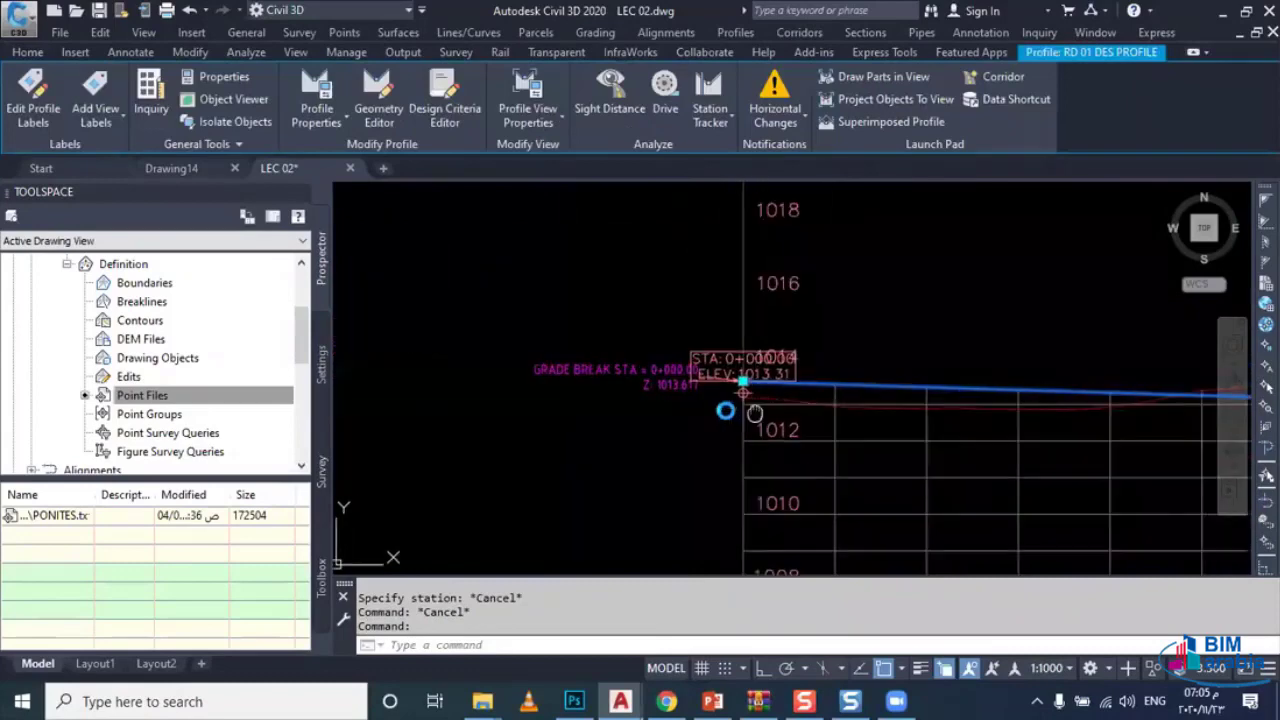
{"action": "key", "text": "ctrl+1"}
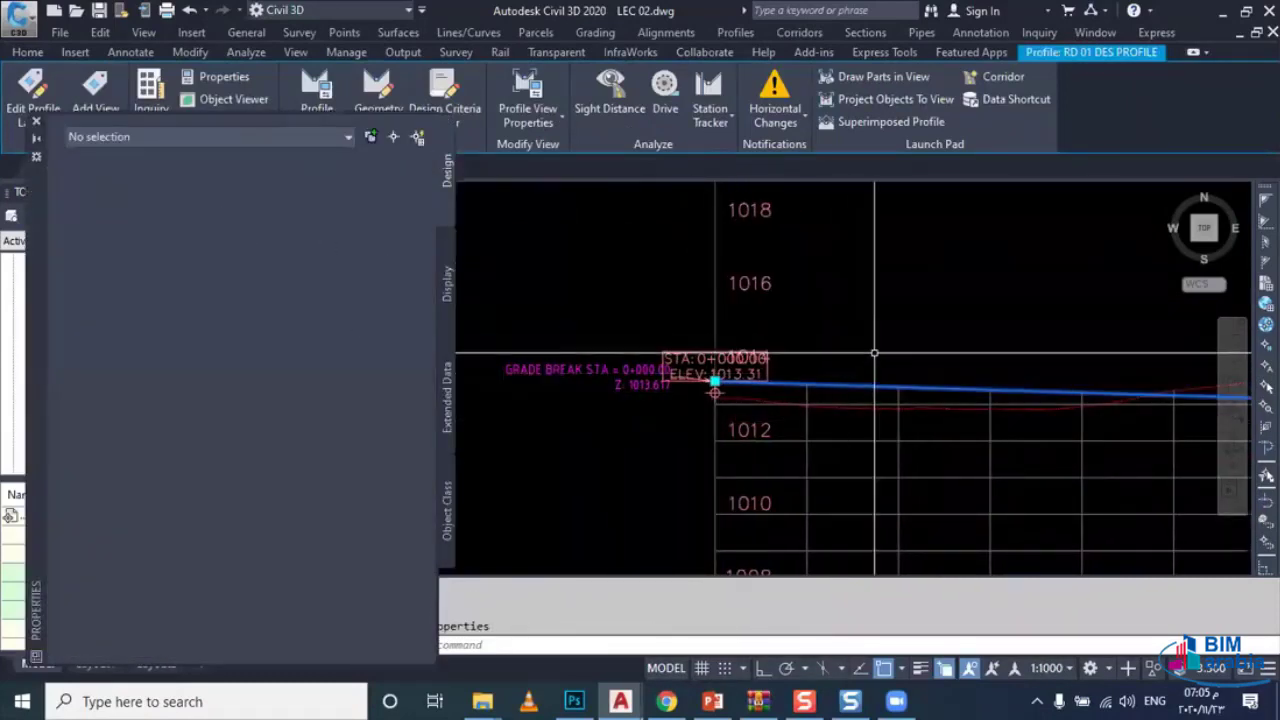
{"action": "key", "text": "Escape"}
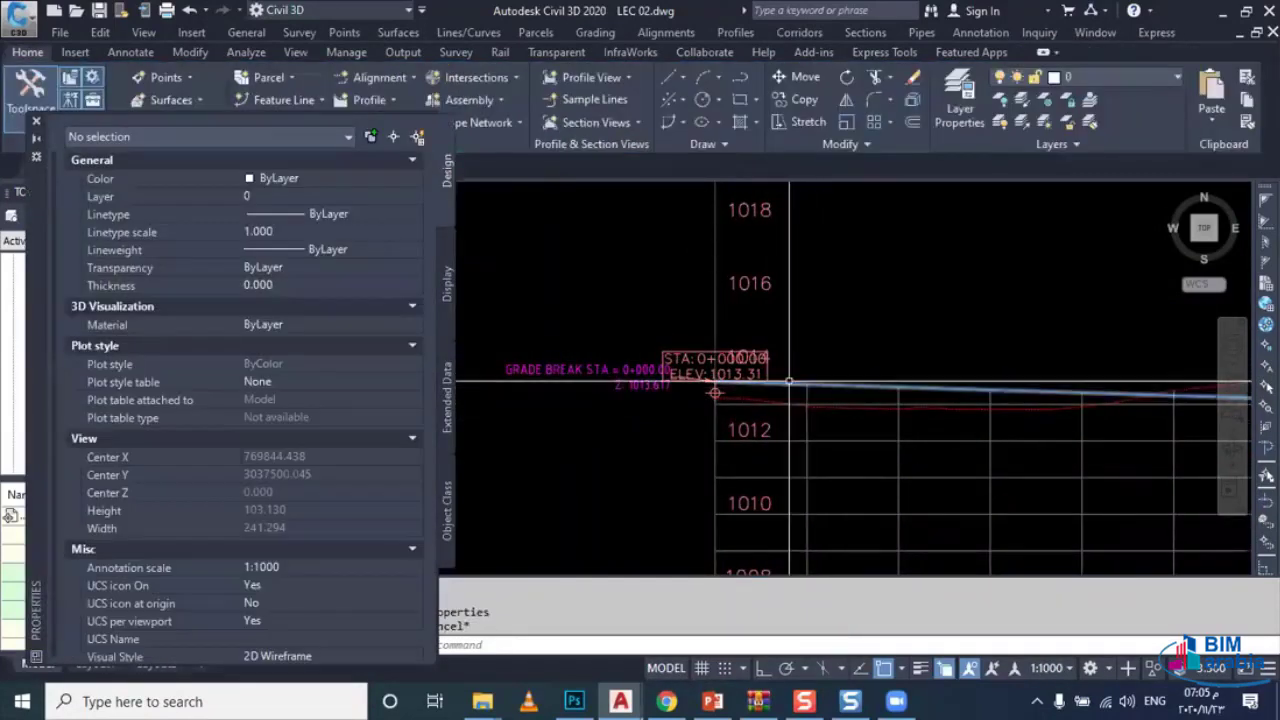
{"action": "left_click", "coordinate": [805, 387]}
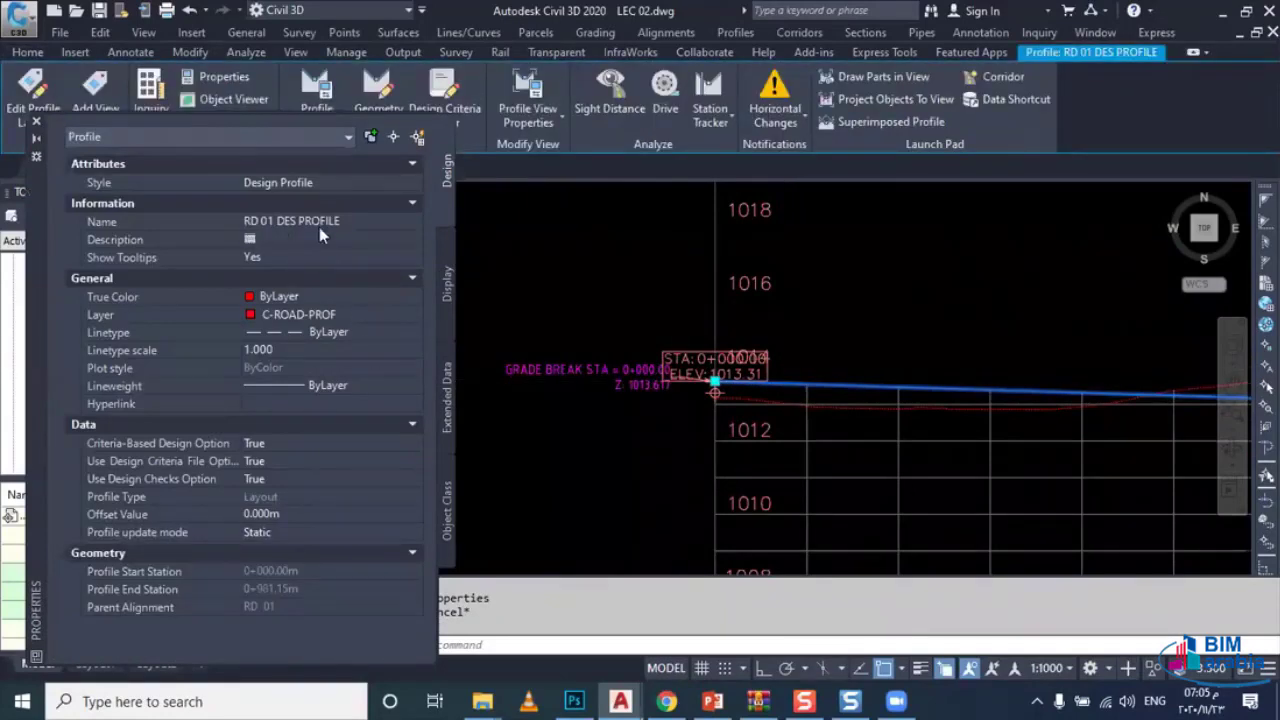
{"action": "left_click", "coordinate": [36, 123]}
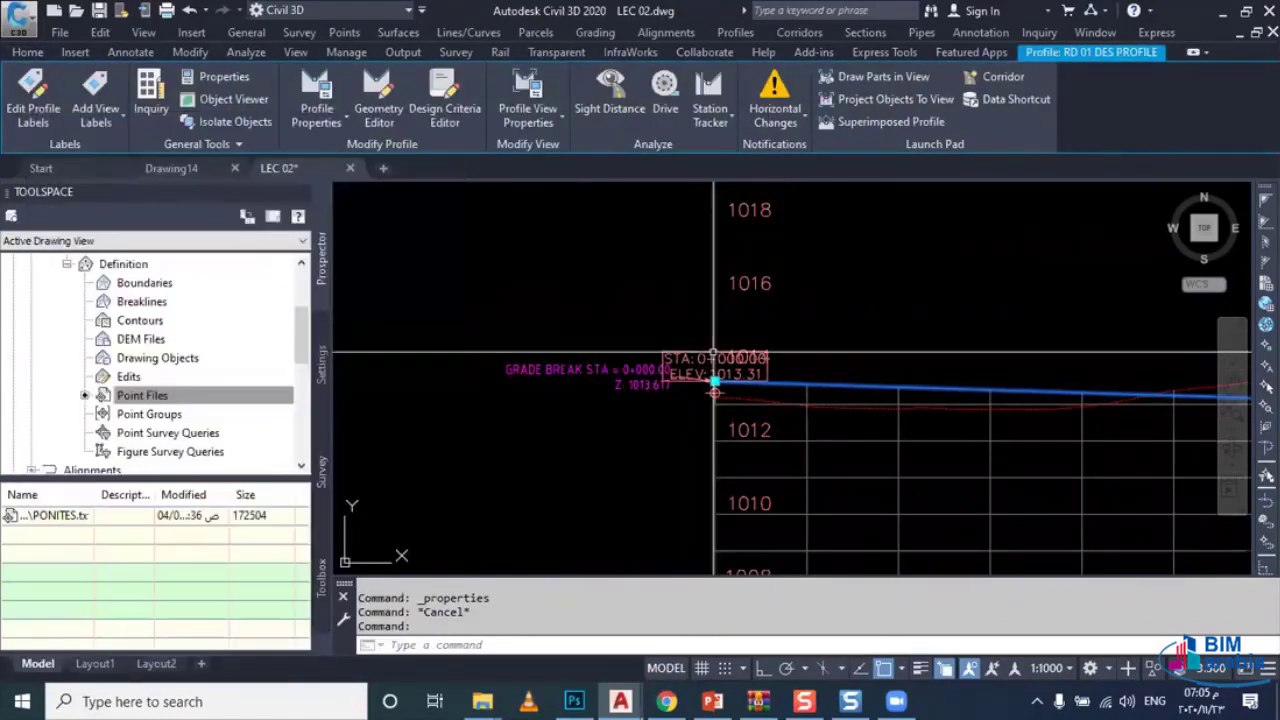
Step: Copy the design profile using its start point as the base point
{"action": "type", "text": "co"}
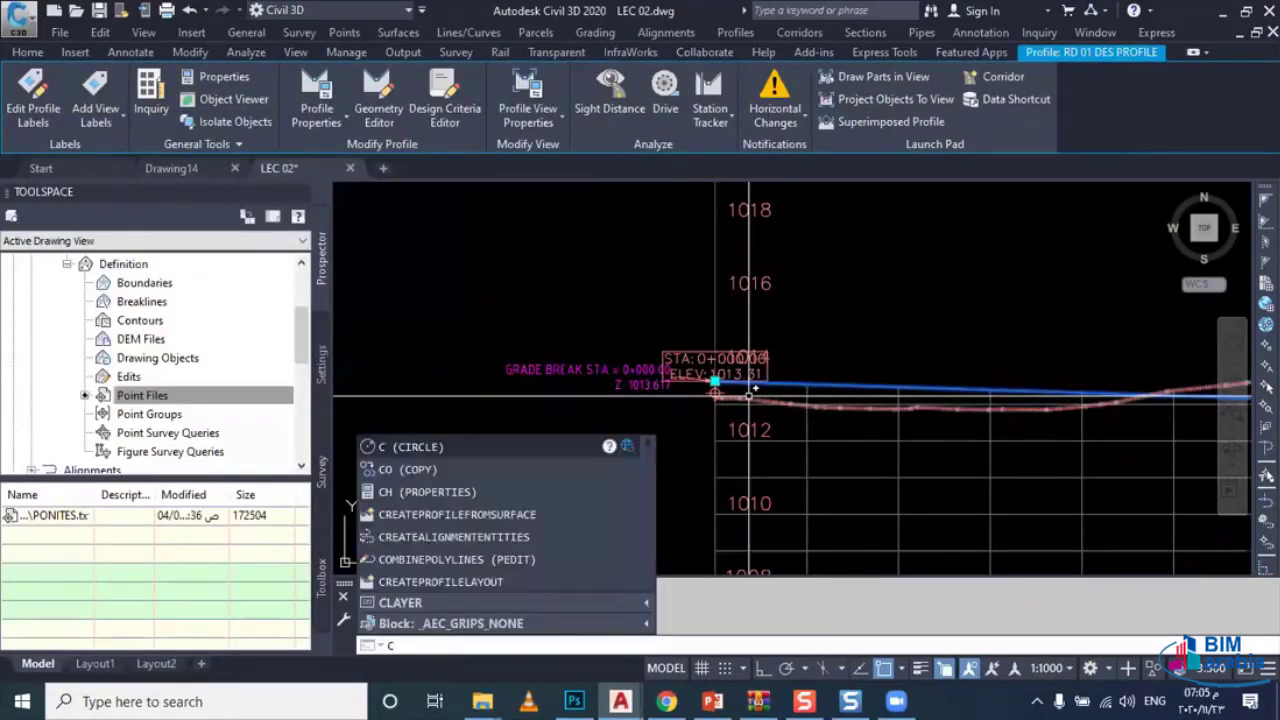
{"action": "key", "text": "Return"}
{"action": "scroll", "coordinate": [718, 394], "scroll_direction": "up", "scroll_amount": 6}
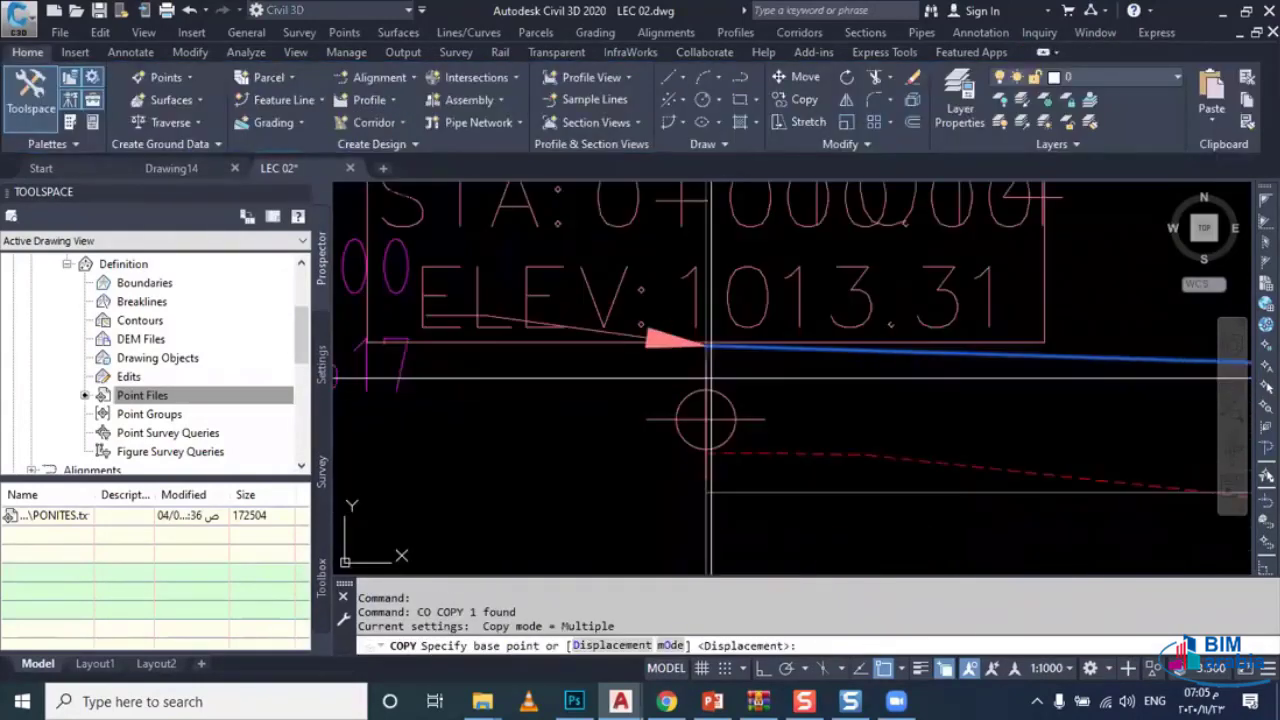
{"action": "left_click", "coordinate": [707, 347]}
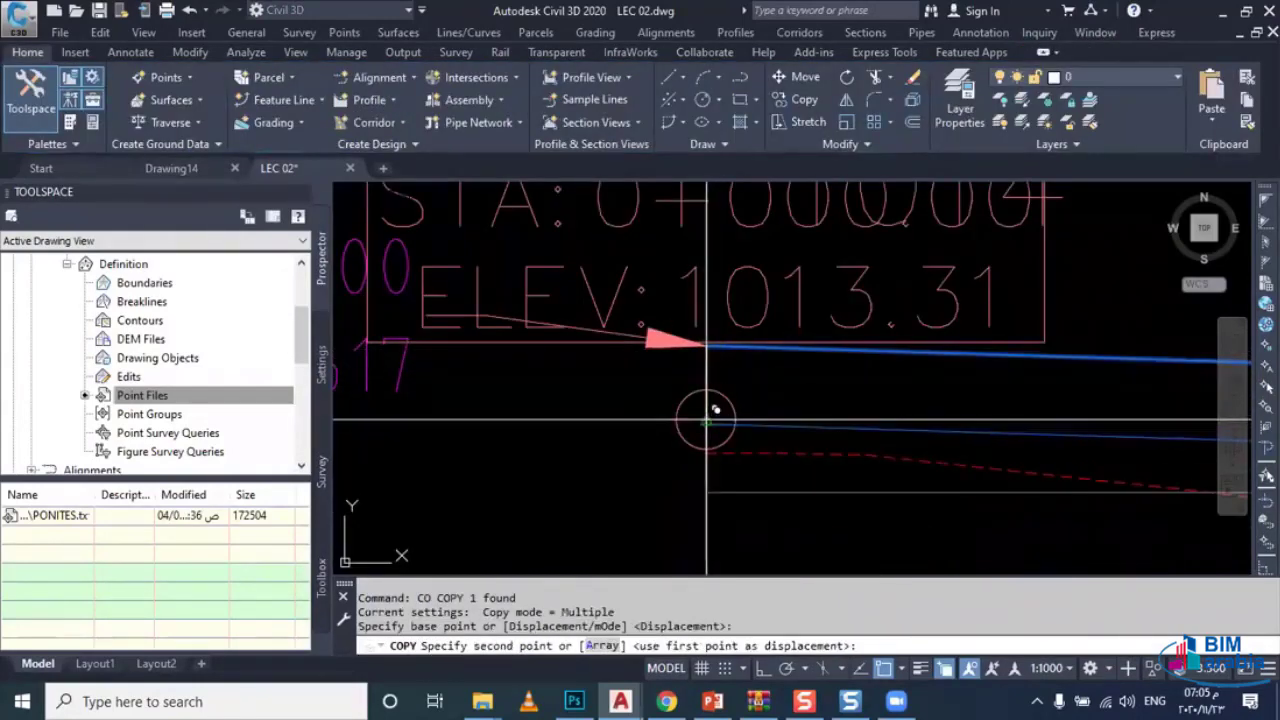
{"action": "scroll", "coordinate": [707, 407], "scroll_direction": "down", "scroll_amount": 5}
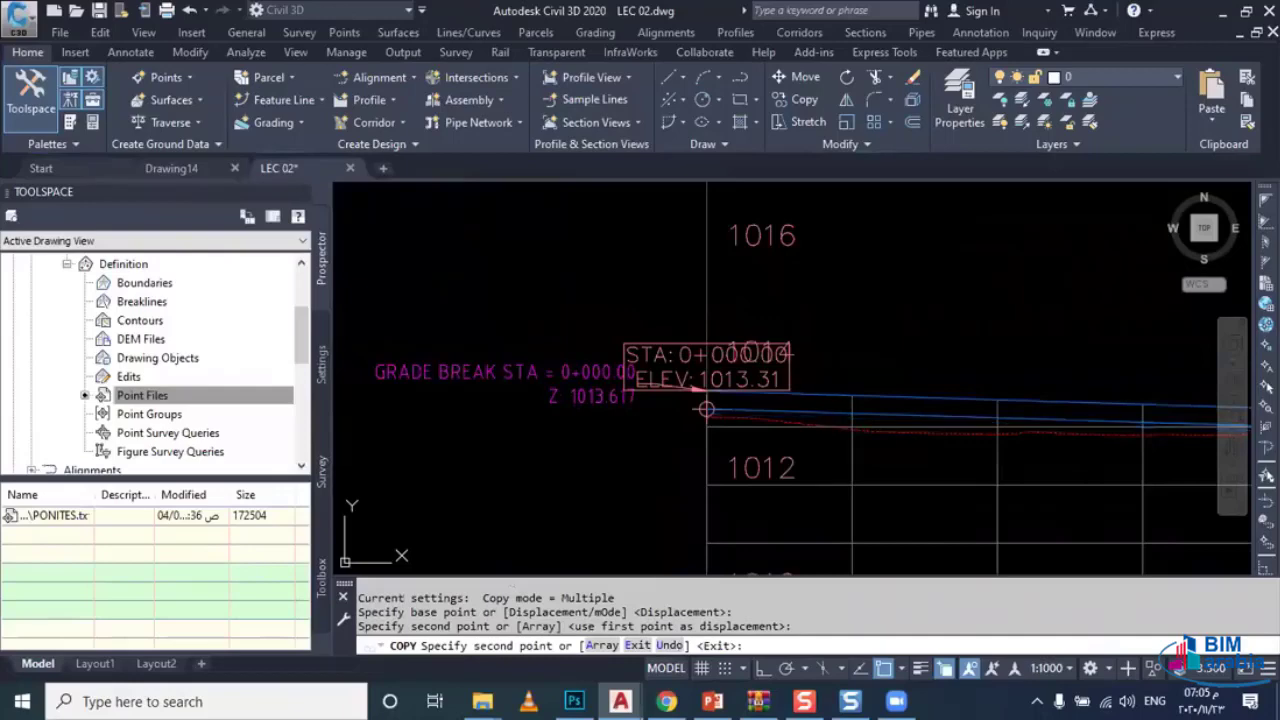
{"action": "key", "text": "Escape"}
Step: Rename the copied profile to RD 01 FERMA, replacing its trailing (1)
{"action": "left_click", "coordinate": [705, 414]}
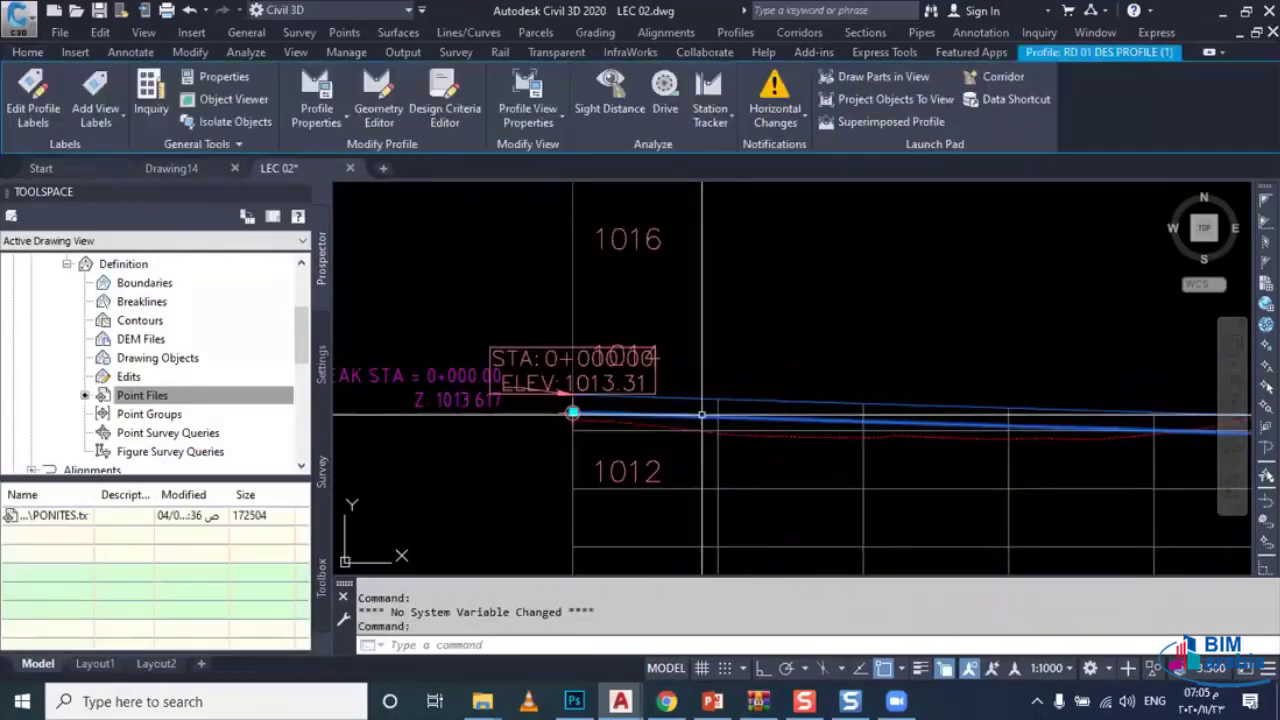
{"action": "scroll", "coordinate": [680, 417], "scroll_direction": "down", "scroll_amount": 2}
{"action": "key", "text": "ctrl+1"}
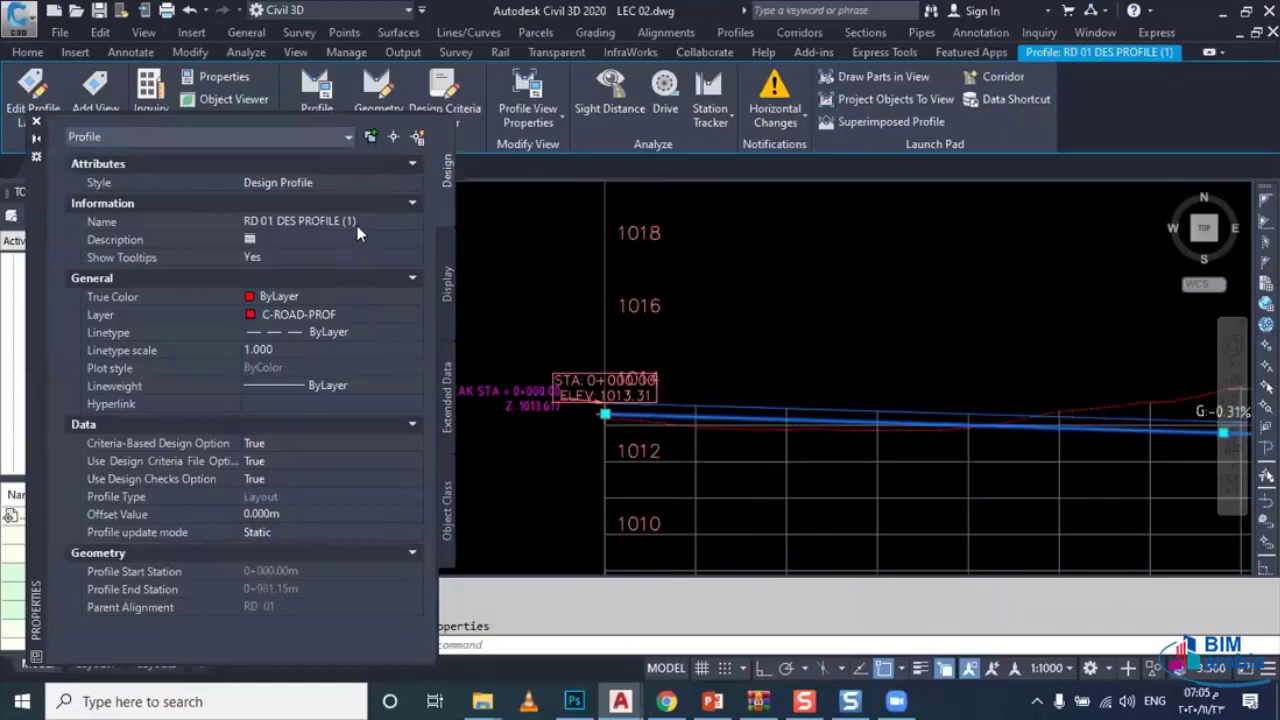
{"action": "left_click", "coordinate": [360, 223]}
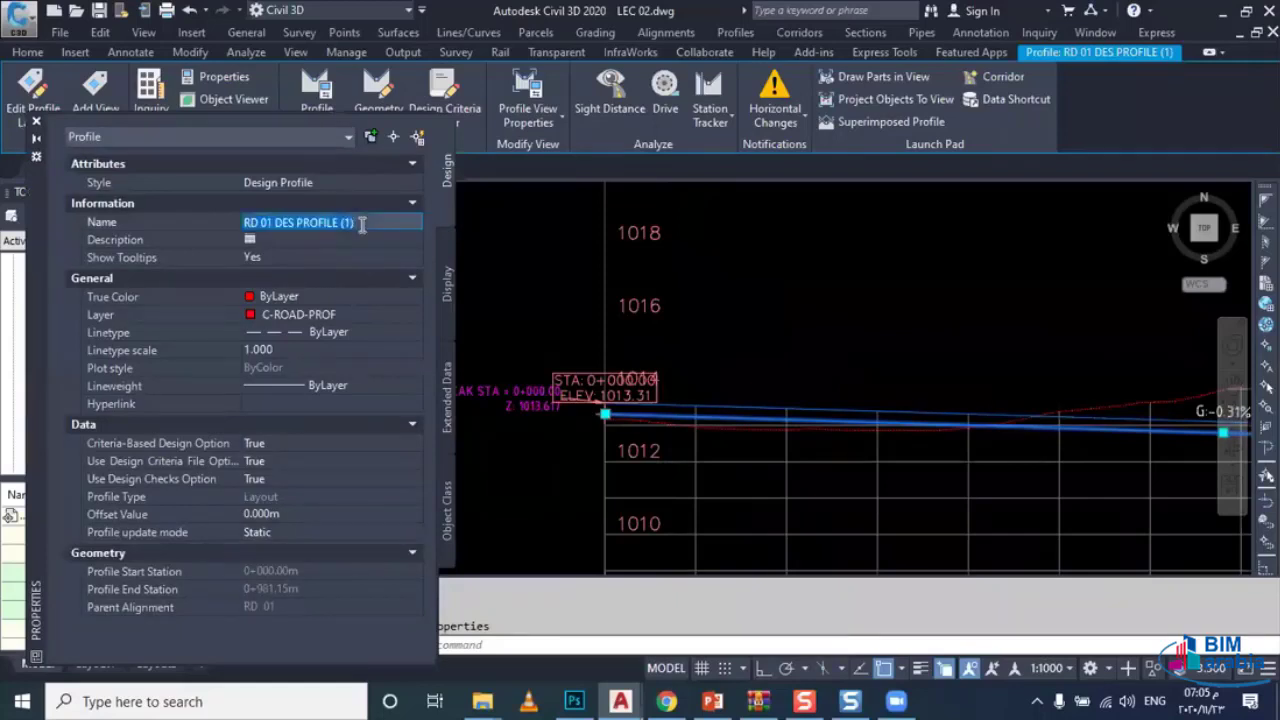
{"action": "left_click_drag", "start_coordinate": [362, 223], "coordinate": [346, 224]}
{"action": "type", "text": "FERMA"}
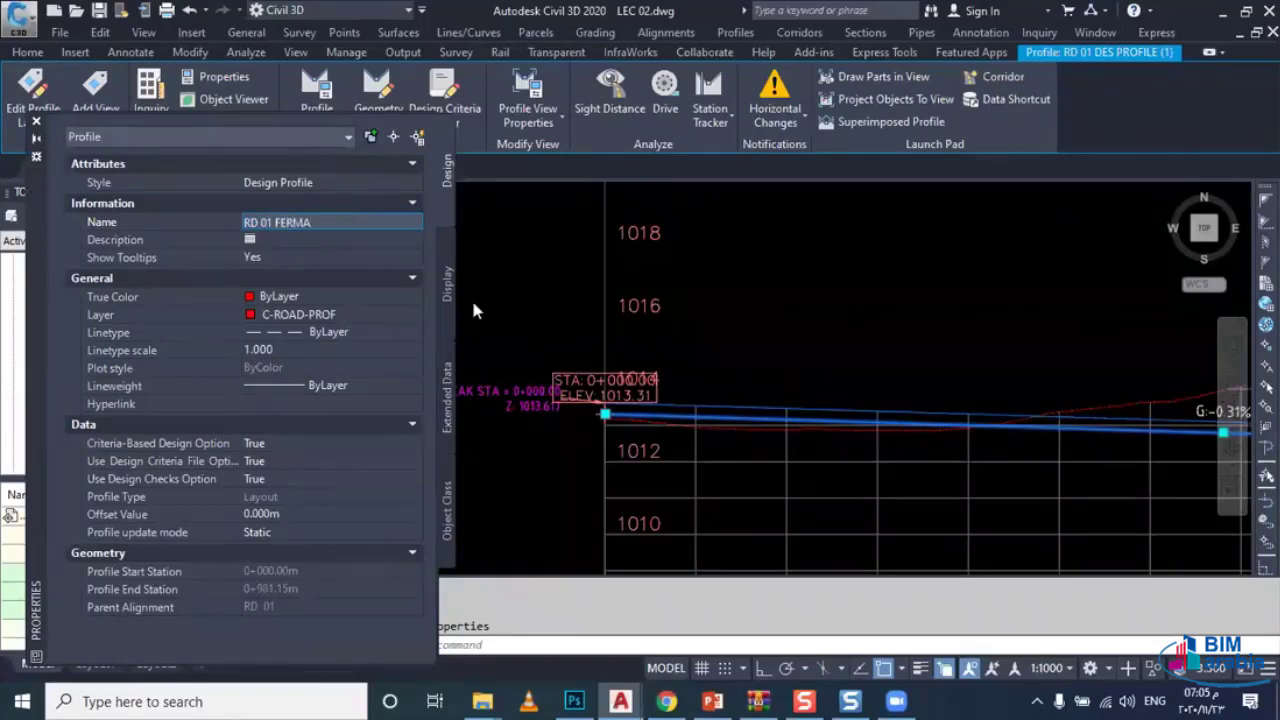
{"action": "key", "text": "Return"}
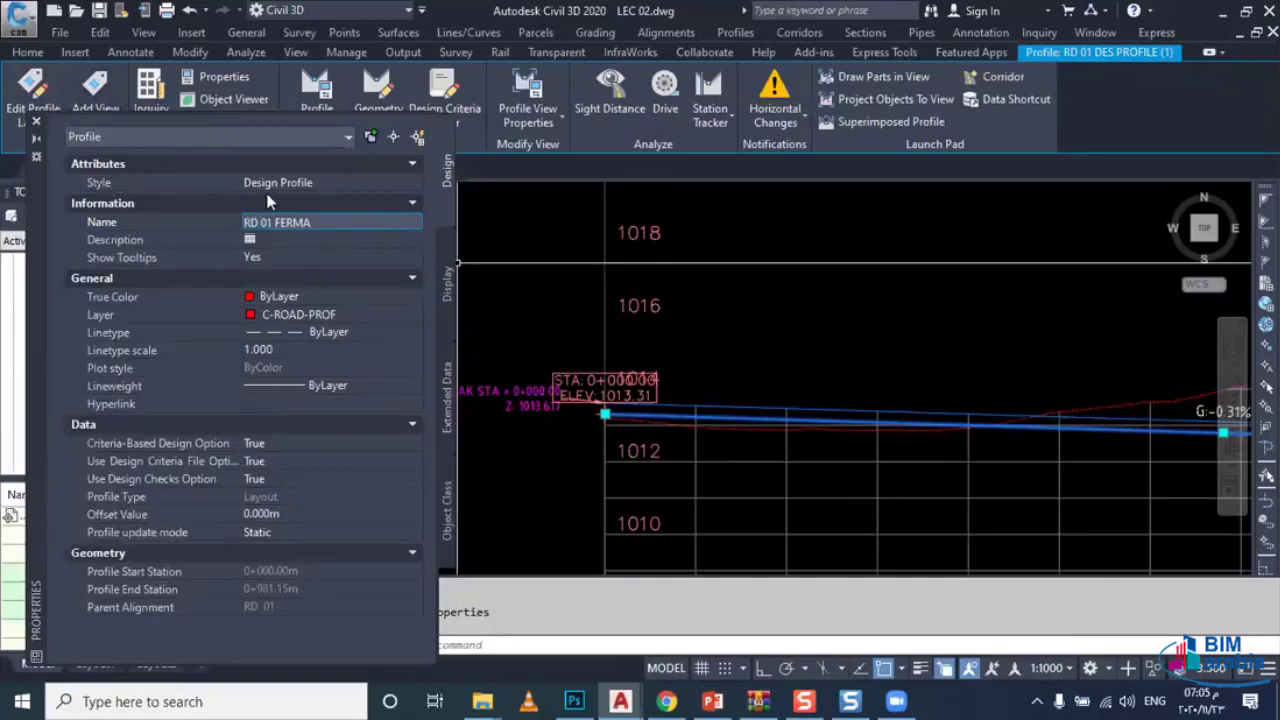
Step: Set the profile style to Design Profile and close the properties palette
{"action": "left_click", "coordinate": [370, 185]}
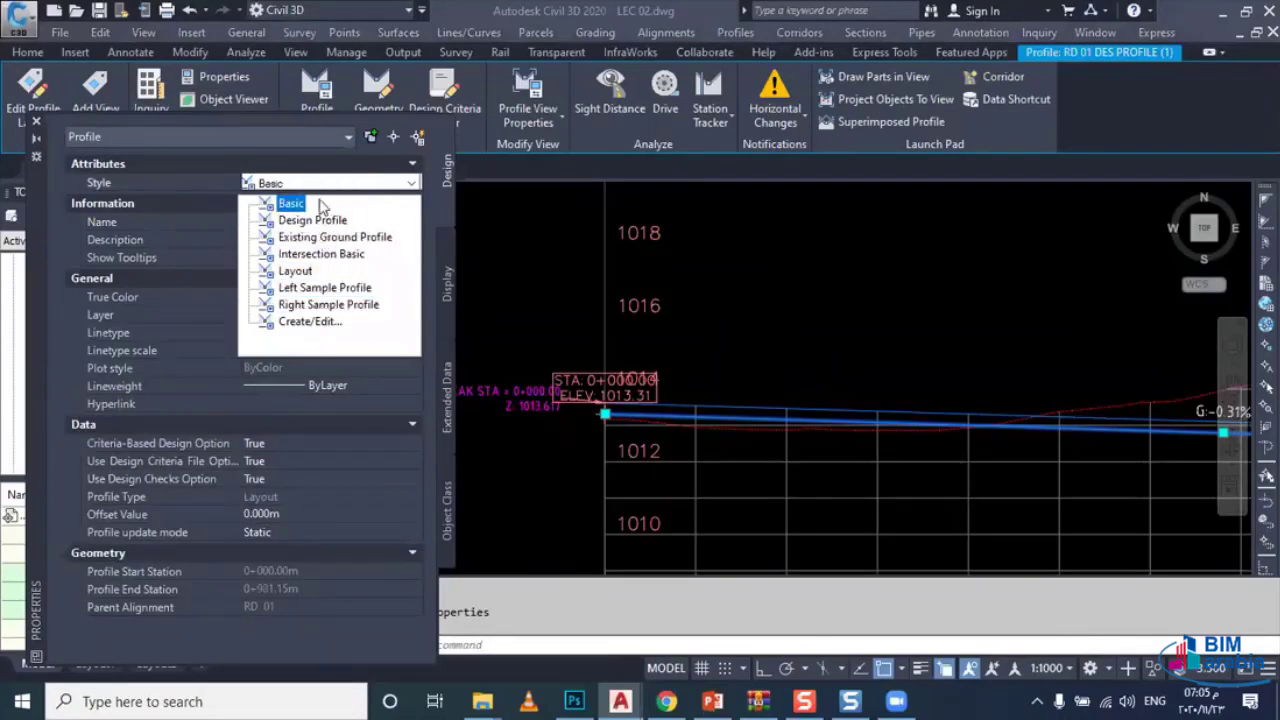
{"action": "left_click", "coordinate": [300, 219]}
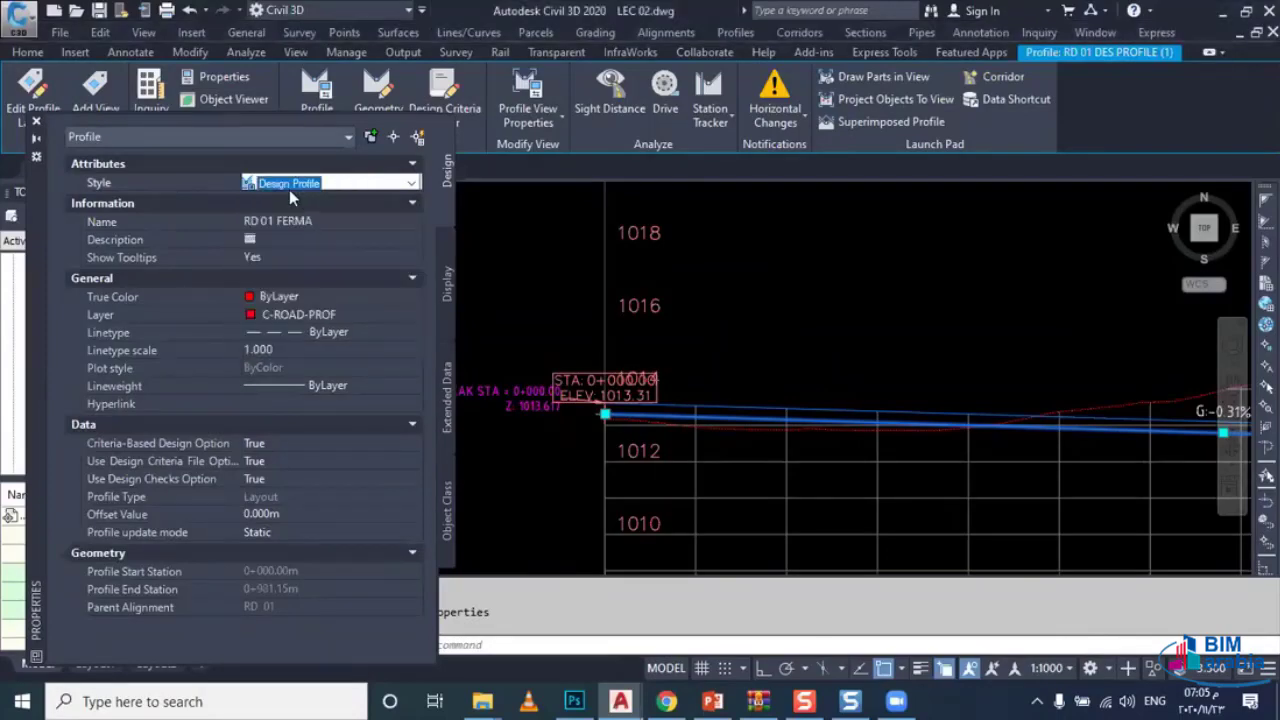
{"action": "left_click", "coordinate": [37, 122]}
{"action": "key", "text": "Escape"}
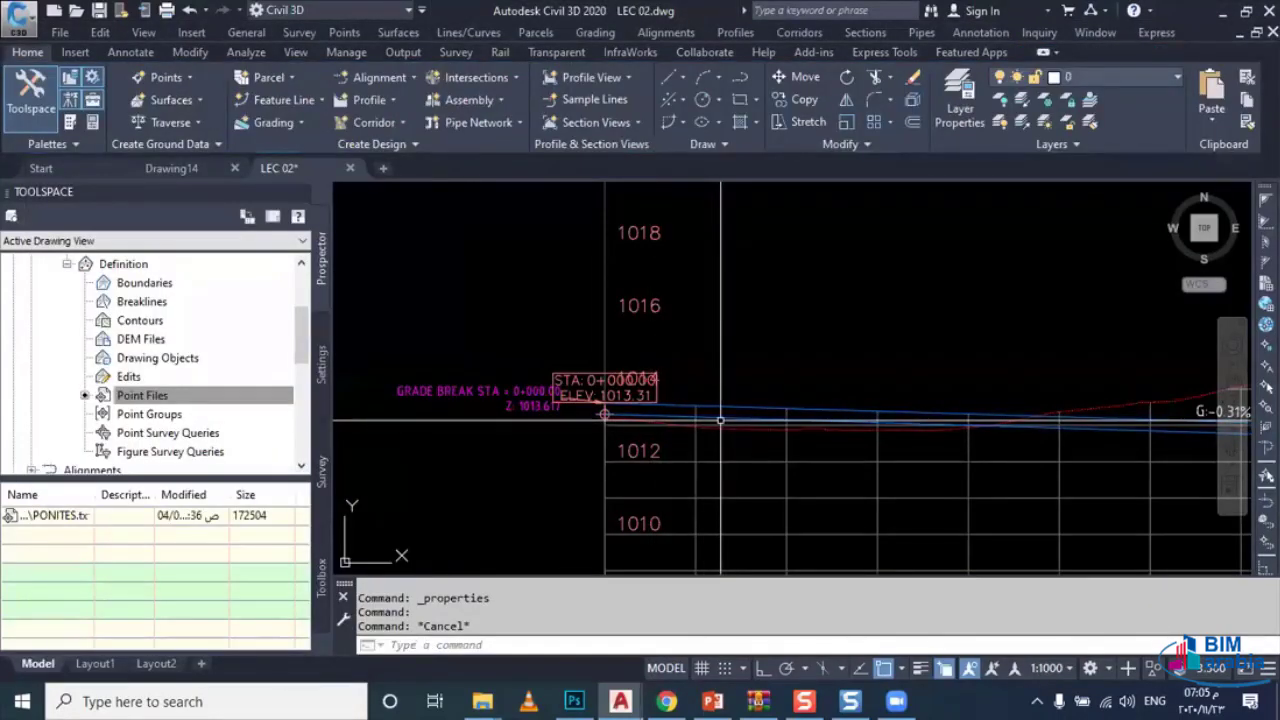
{"action": "left_click", "coordinate": [720, 420]}
Step: From profile RD 01 FERMA's properties, create a new profile style named FERMA
{"action": "left_click", "coordinate": [690, 425]}
{"action": "right_click", "coordinate": [680, 420]}
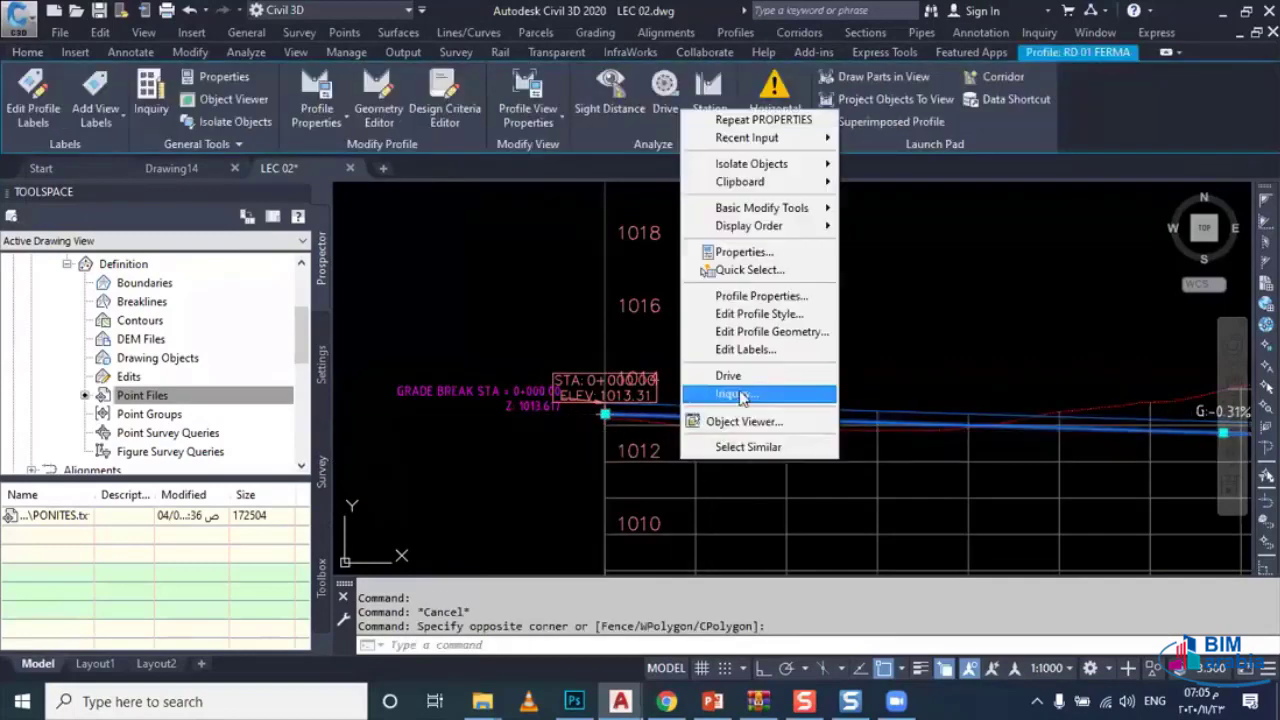
{"action": "left_click", "coordinate": [770, 296]}
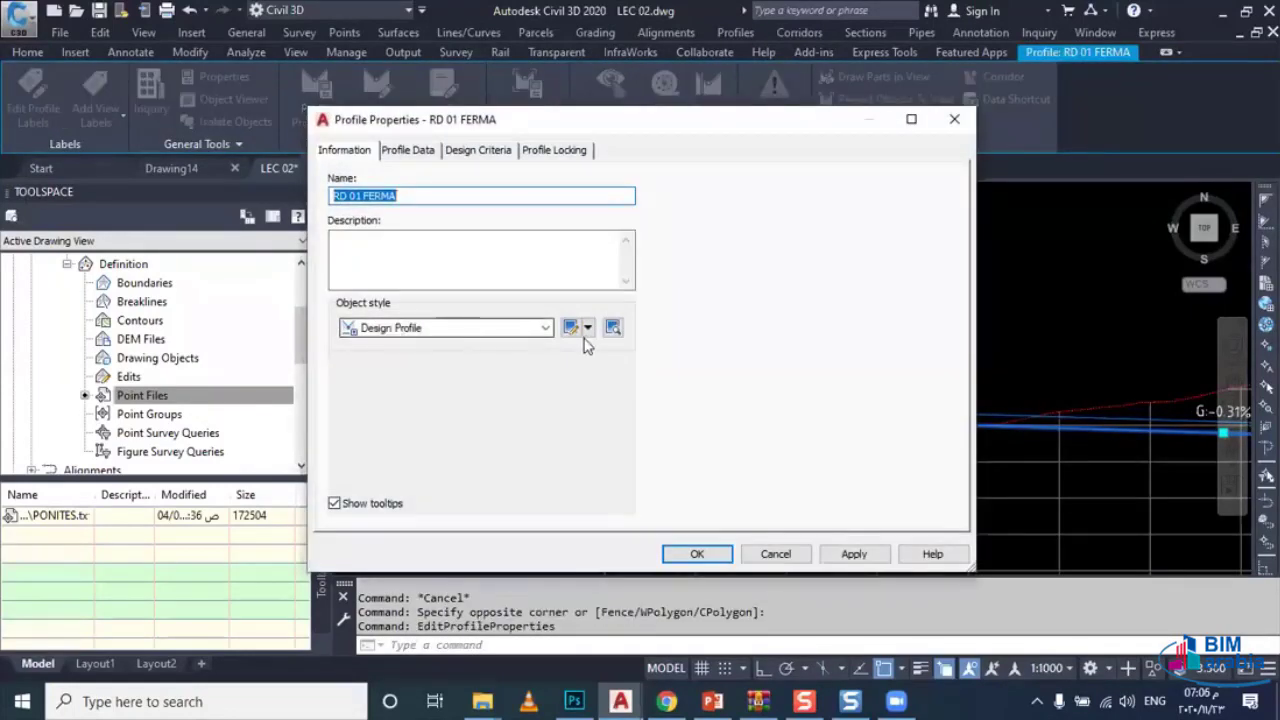
{"action": "left_click", "coordinate": [587, 328]}
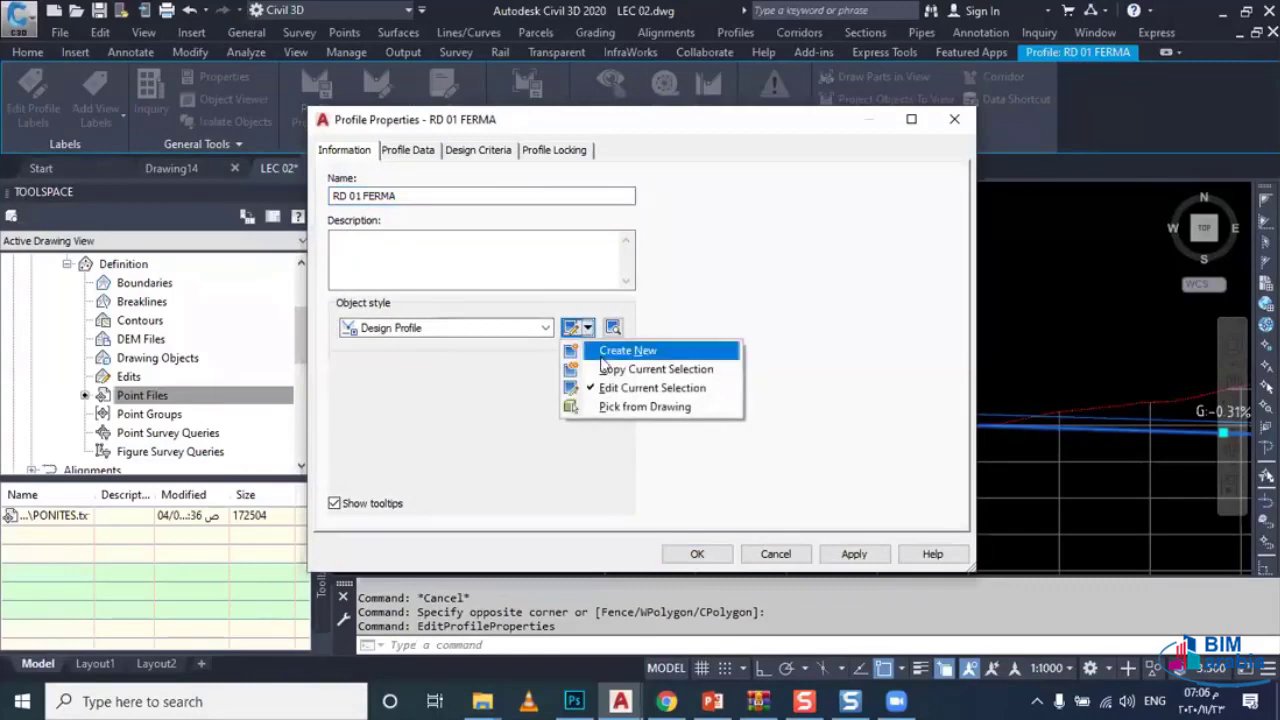
{"action": "left_click", "coordinate": [610, 369]}
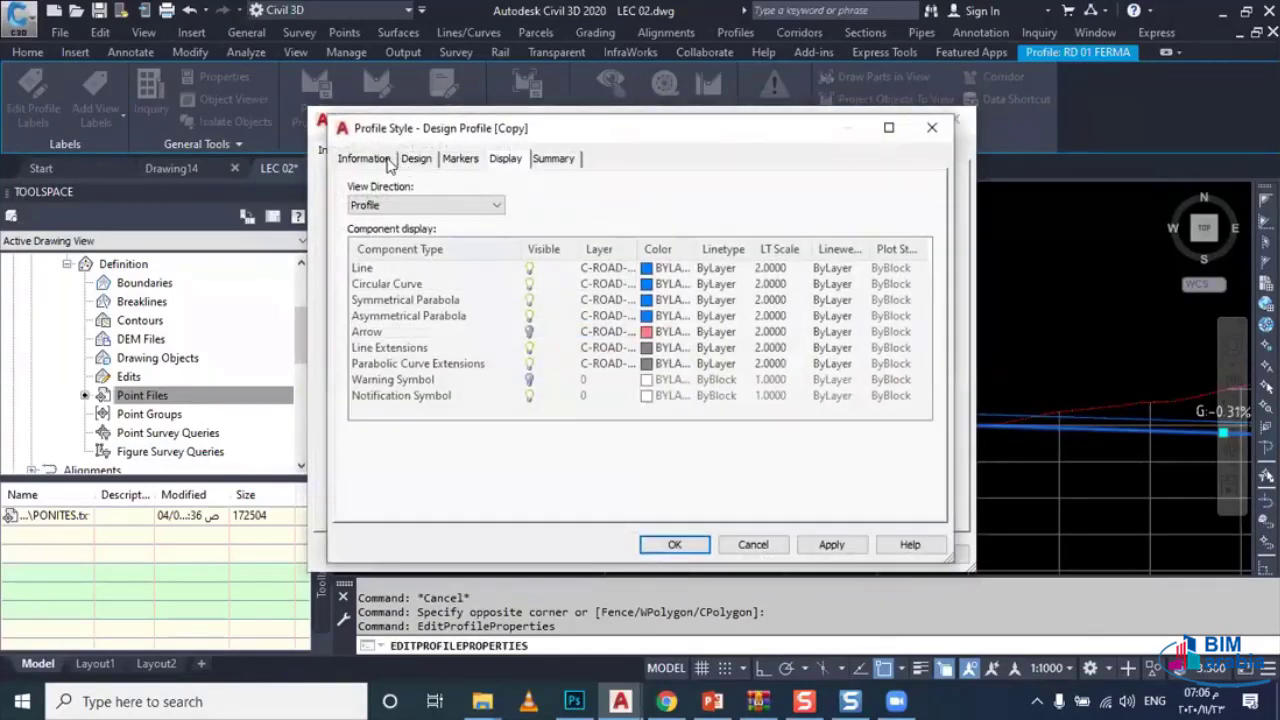
{"action": "left_click", "coordinate": [388, 163]}
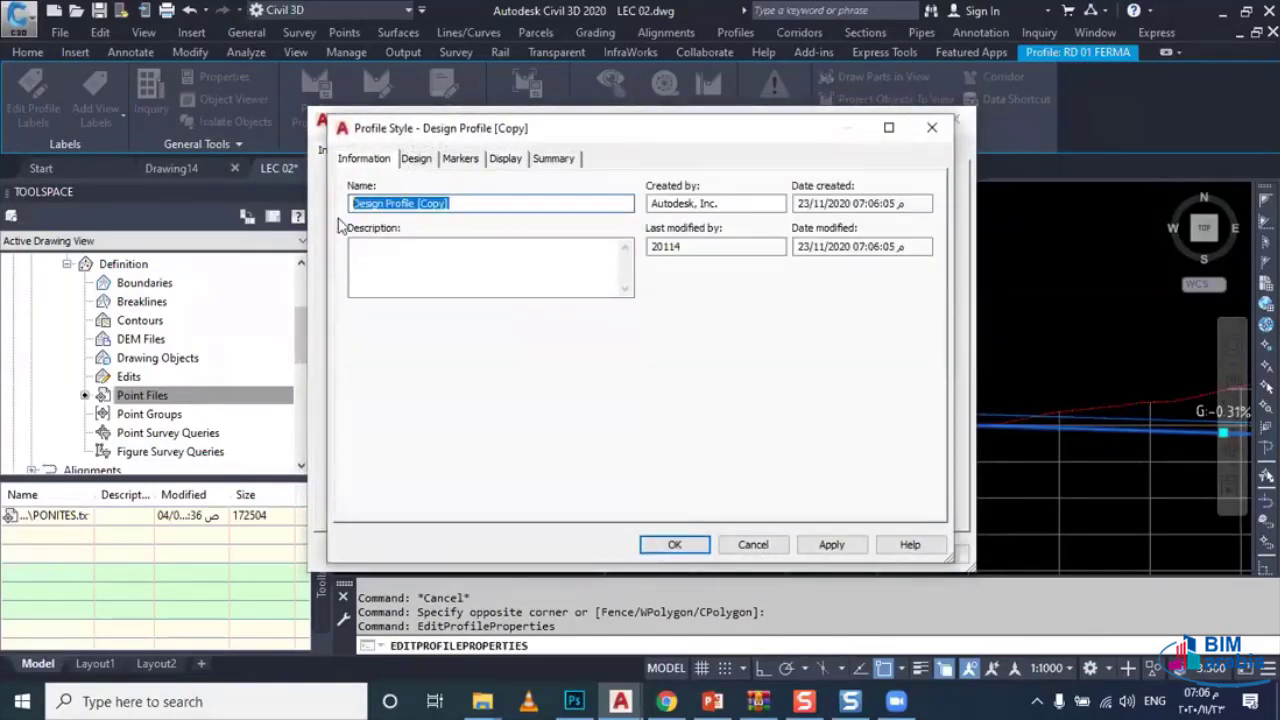
{"action": "type", "text": "FERMA"}
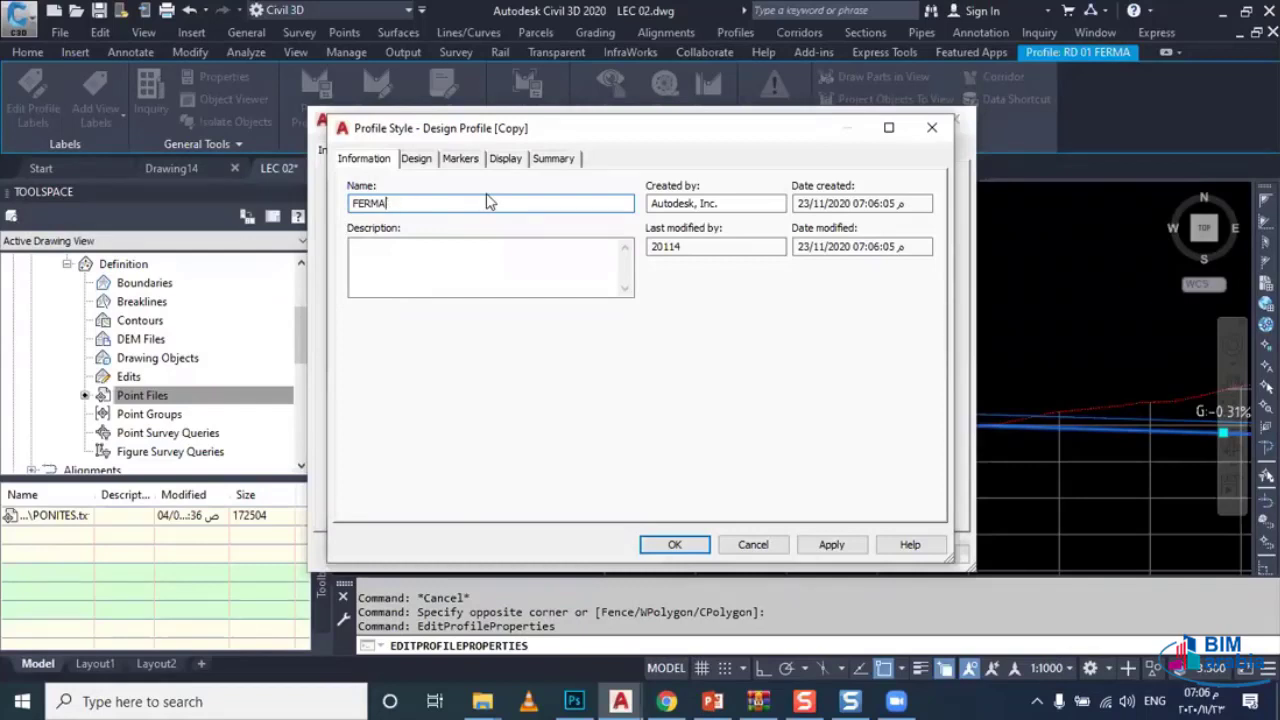
Step: Make the Line, Circular Curve, Symmetrical and Asymmetrical Parabola components yellow, then apply FERMA
{"action": "left_click", "coordinate": [496, 162]}
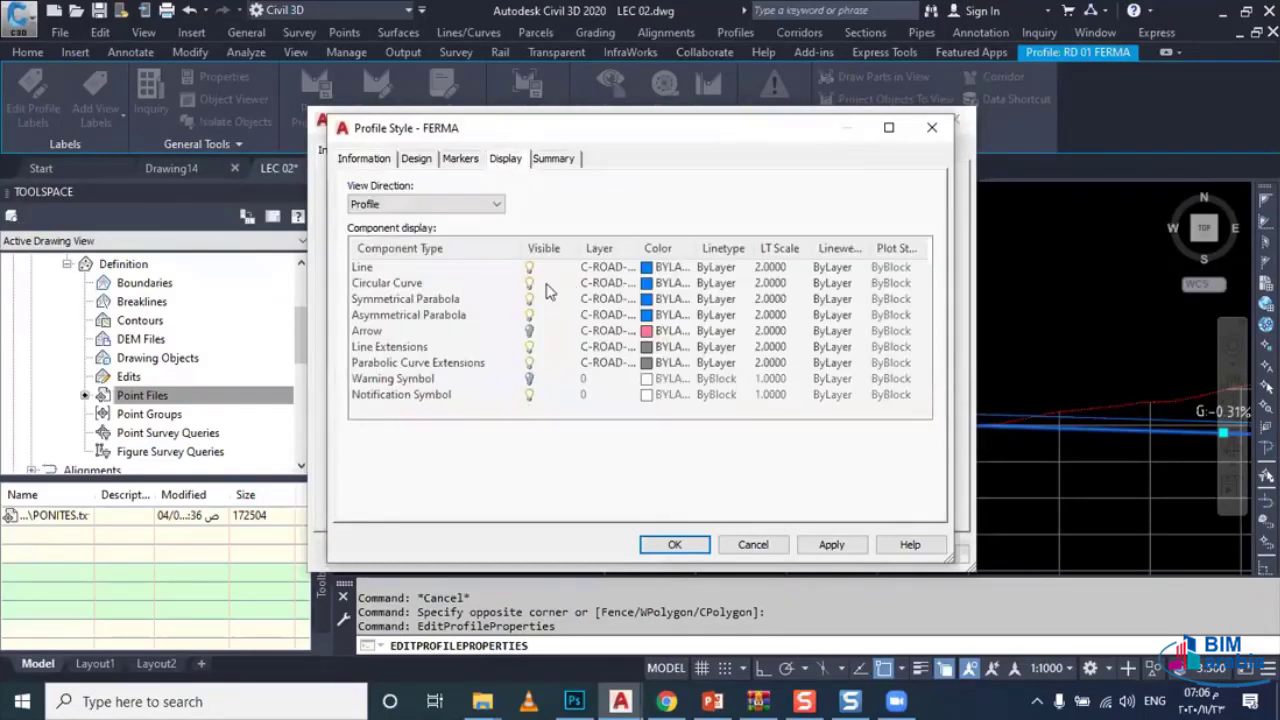
{"action": "left_click", "coordinate": [646, 267]}
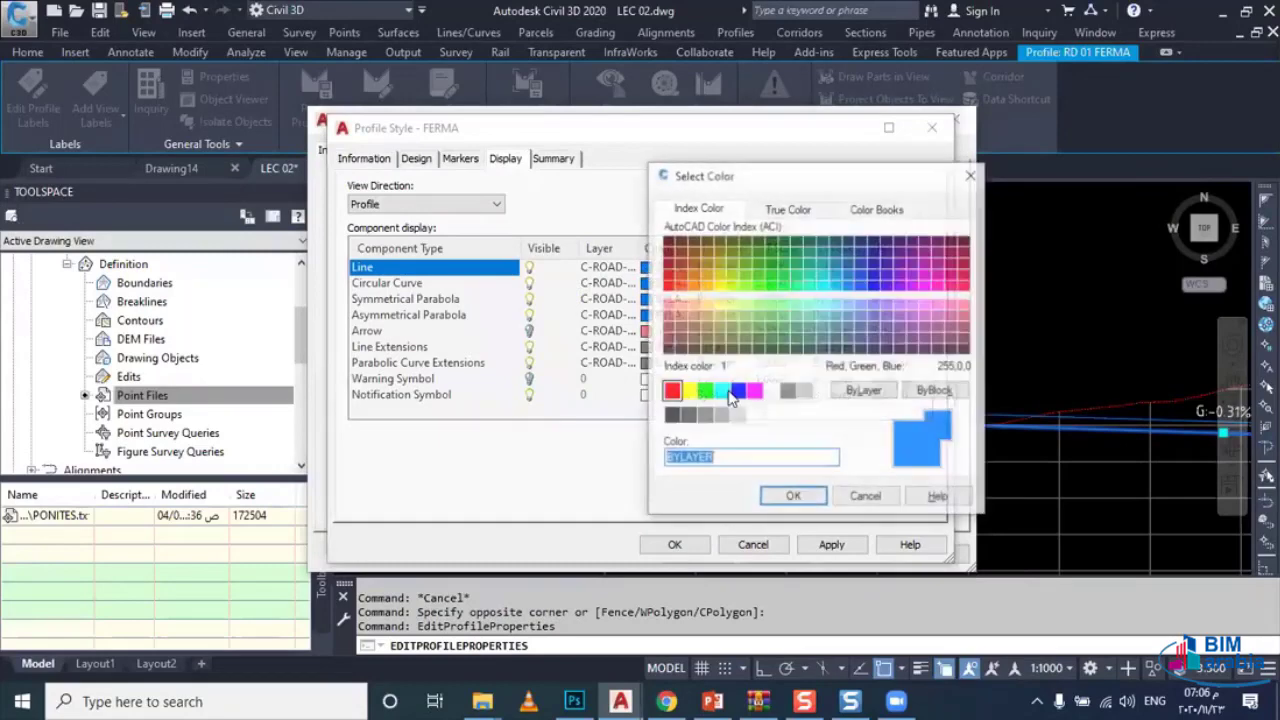
{"action": "left_click", "coordinate": [687, 391]}
{"action": "left_click", "coordinate": [793, 497]}
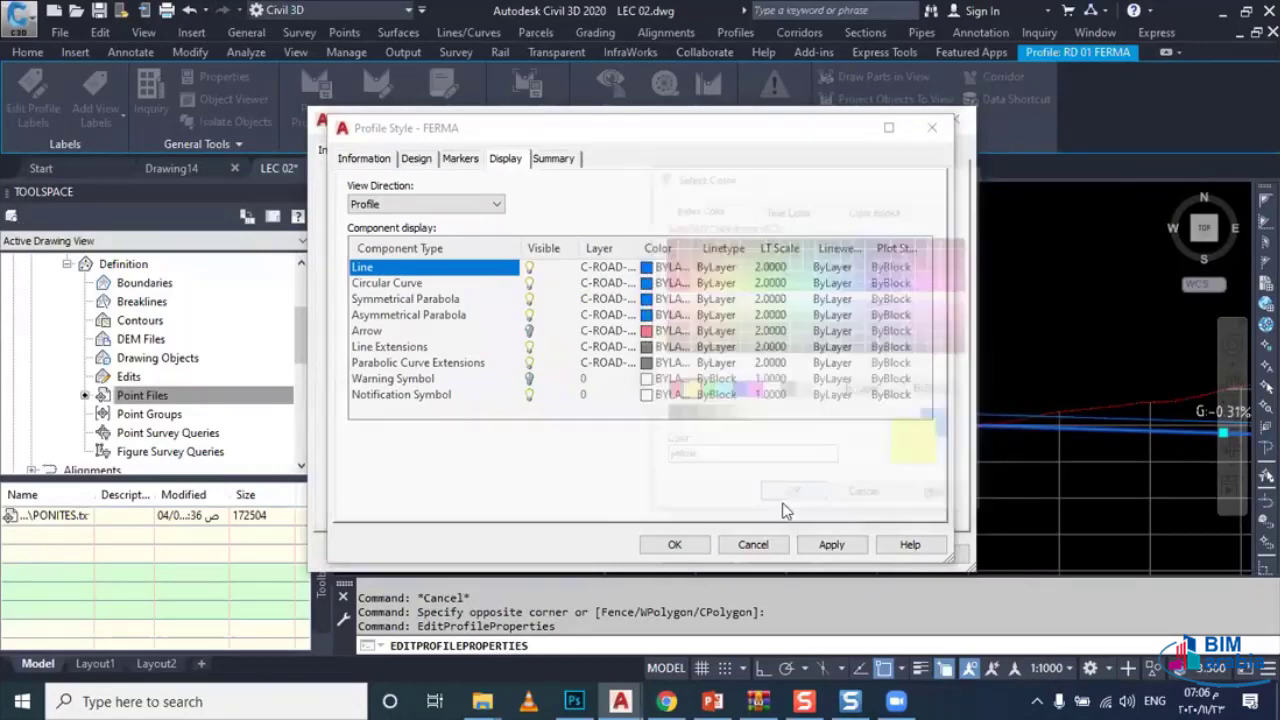
{"action": "left_click", "coordinate": [646, 283]}
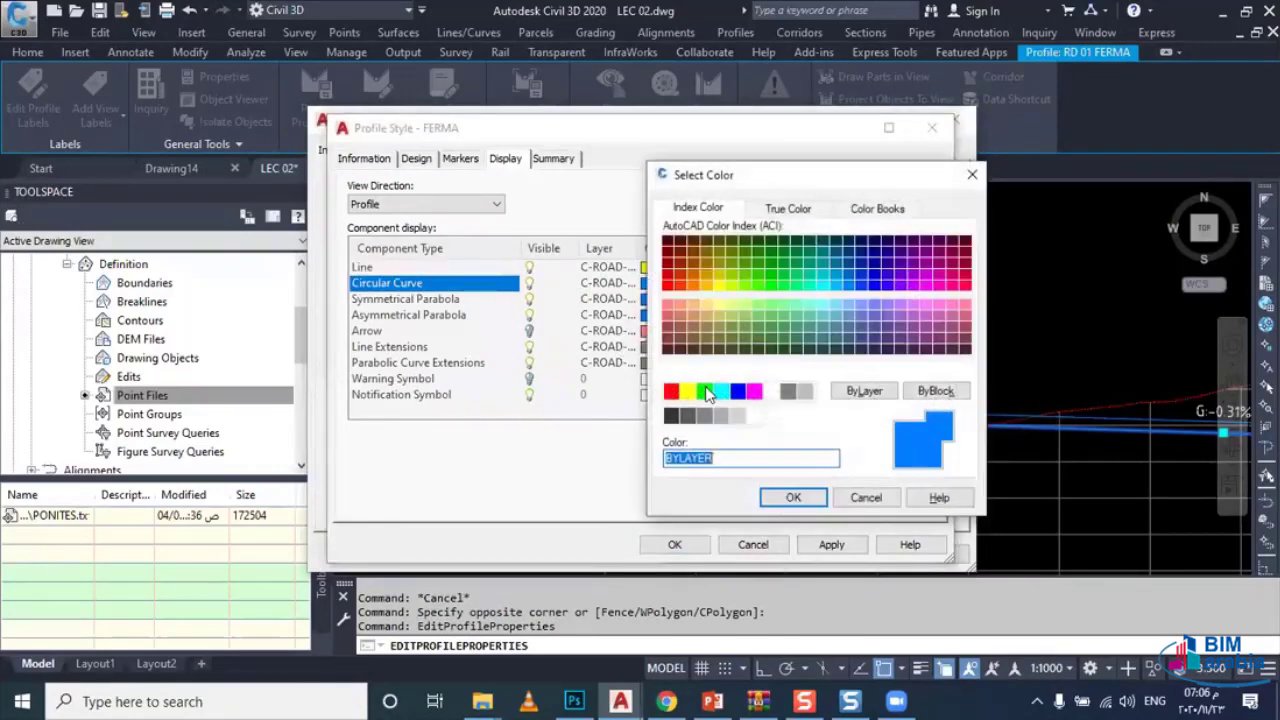
{"action": "left_click", "coordinate": [687, 391]}
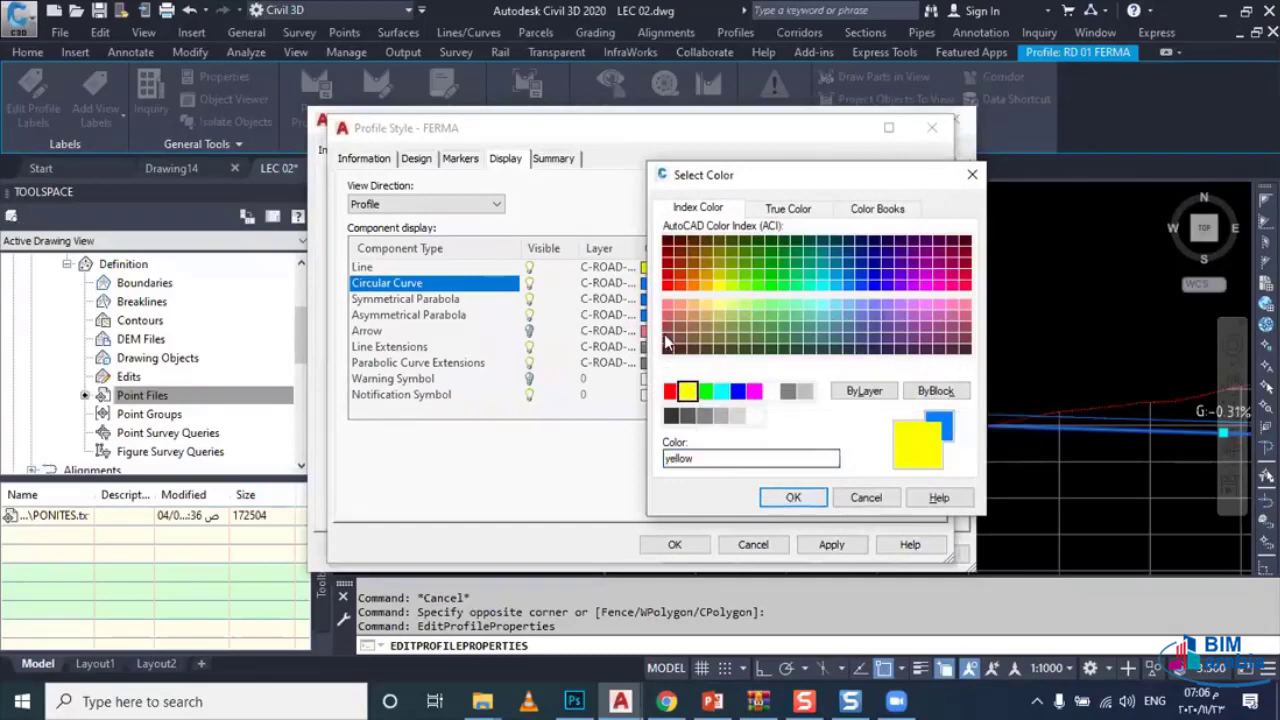
{"action": "left_click", "coordinate": [793, 497]}
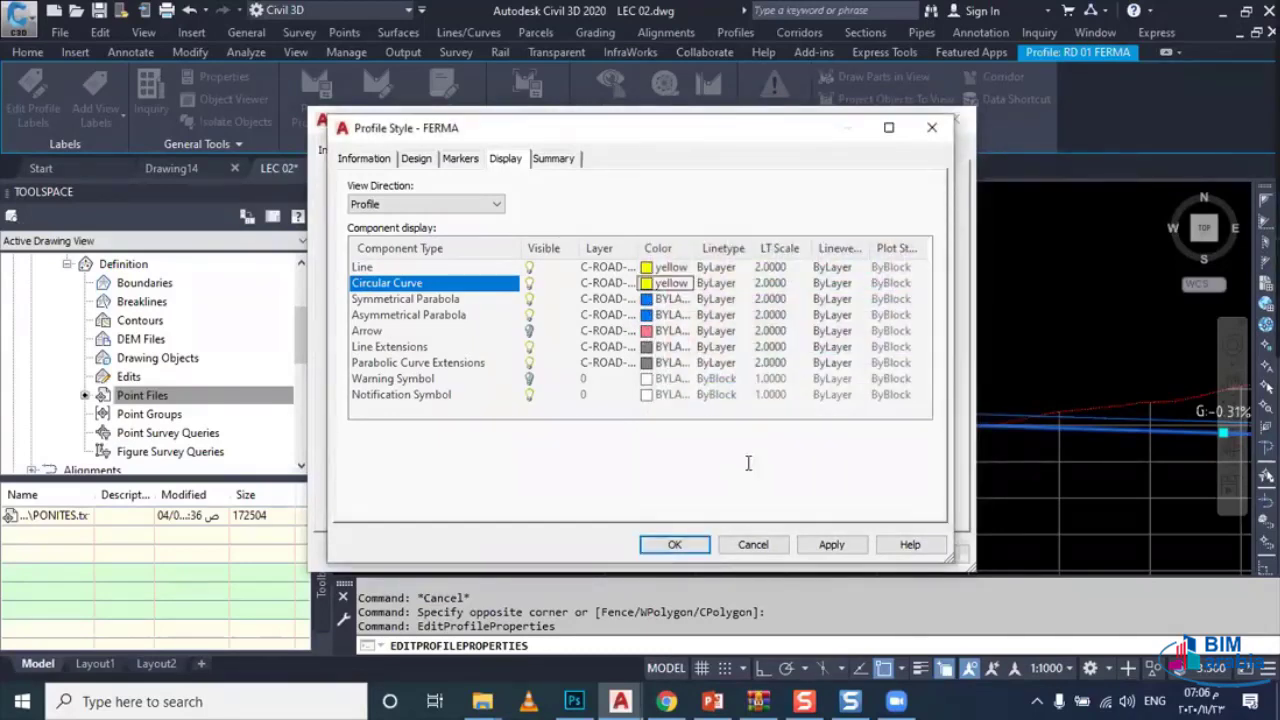
{"action": "left_click", "coordinate": [646, 299]}
{"action": "left_click", "coordinate": [687, 391]}
{"action": "left_click", "coordinate": [792, 496]}
{"action": "left_click", "coordinate": [647, 315]}
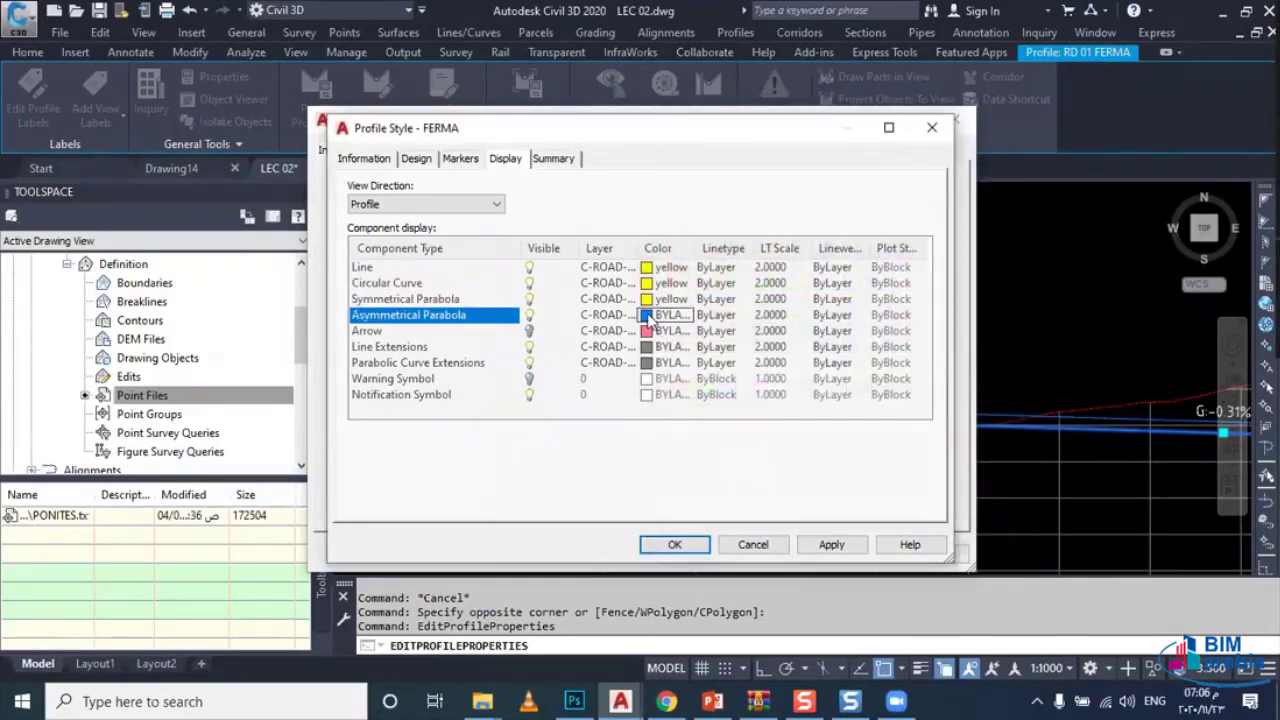
{"action": "left_click", "coordinate": [687, 391]}
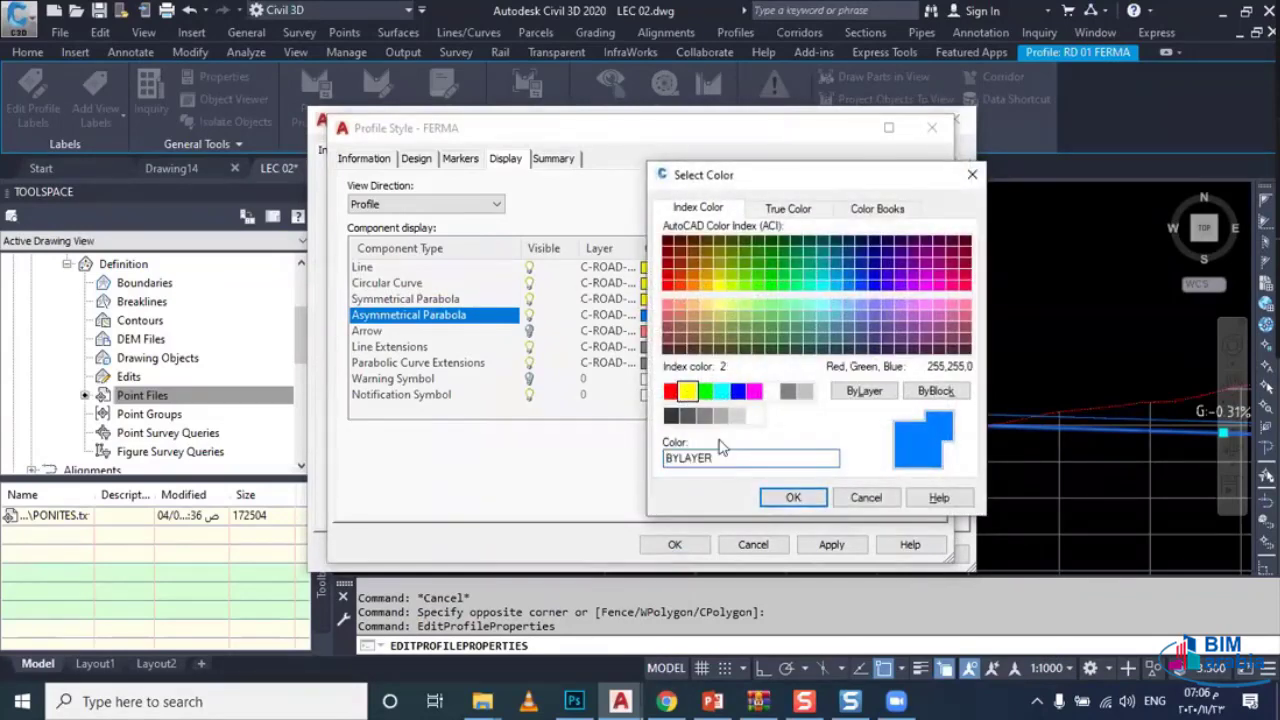
{"action": "left_click", "coordinate": [775, 498]}
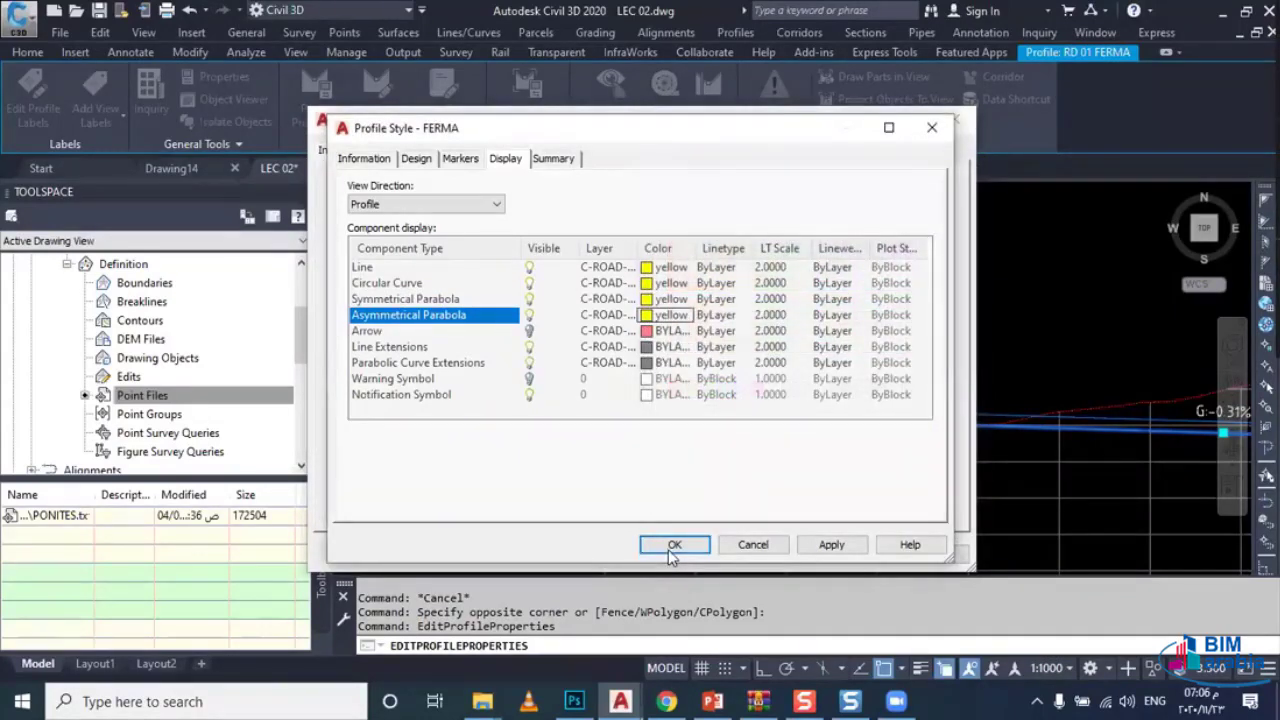
{"action": "left_click", "coordinate": [672, 550]}
{"action": "left_click", "coordinate": [697, 553]}
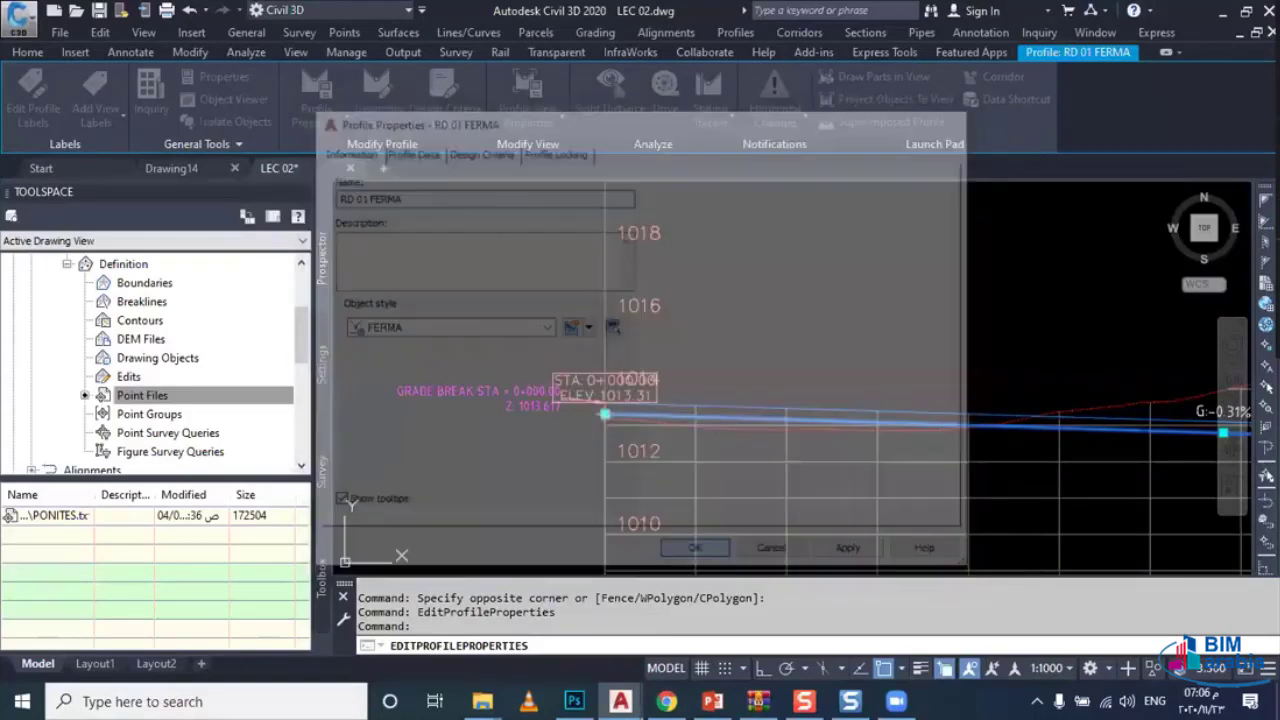
{"action": "key", "text": "Escape"}
{"action": "scroll", "coordinate": [668, 418], "scroll_direction": "up", "scroll_amount": 4}
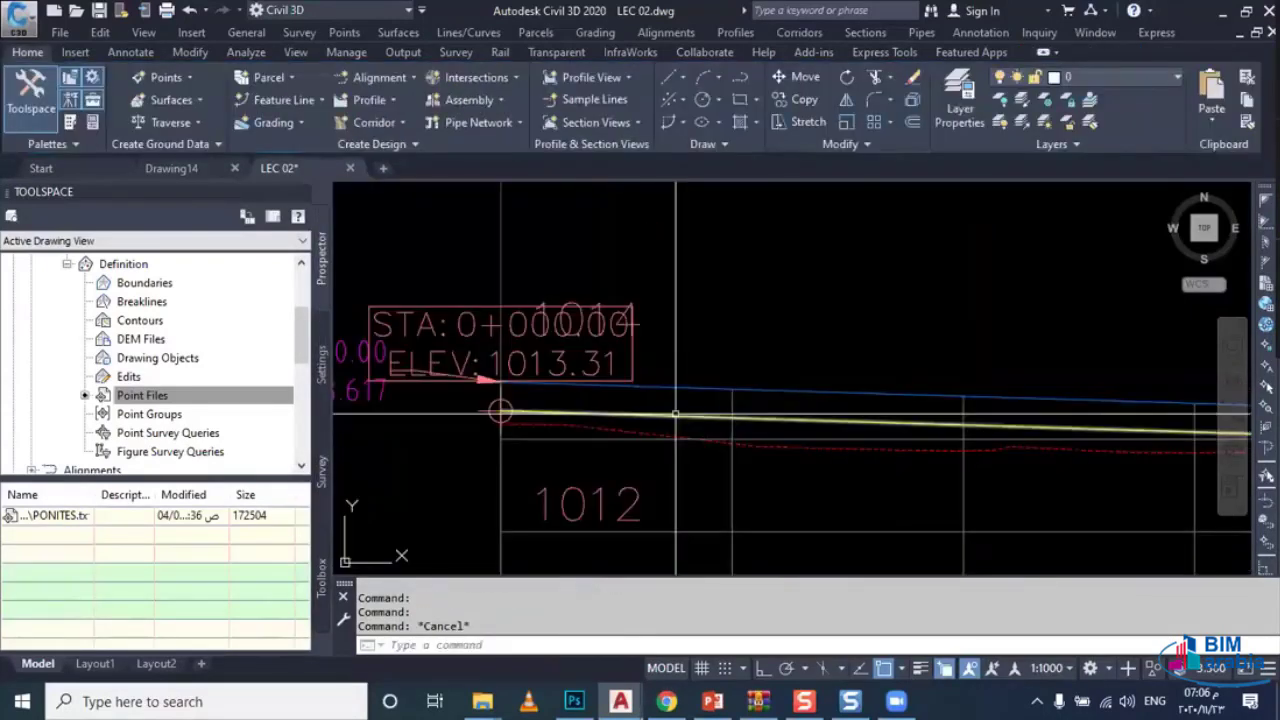
{"action": "left_click", "coordinate": [641, 405]}
{"action": "scroll", "coordinate": [641, 405], "scroll_direction": "down", "scroll_amount": 3}
{"action": "scroll", "coordinate": [641, 405], "scroll_direction": "down", "scroll_amount": 4}
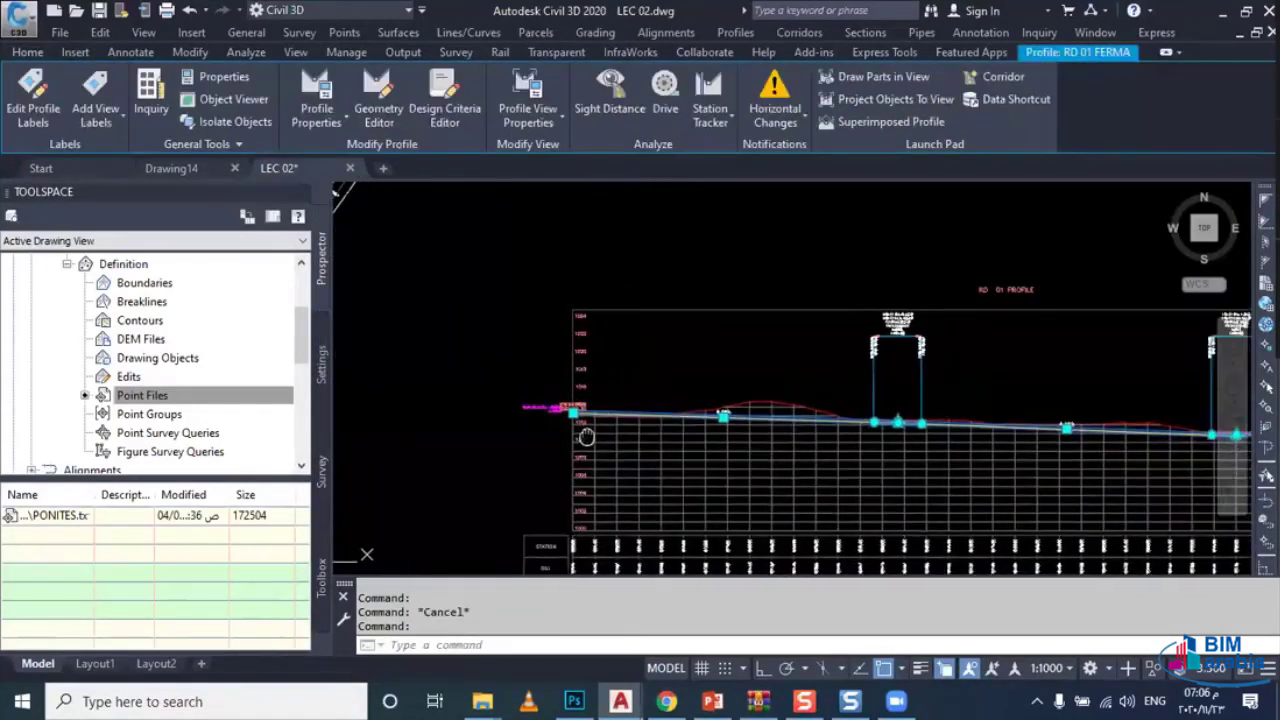
{"action": "middle_click_drag", "start_coordinate": [835, 412], "coordinate": [850, 213]}
{"action": "key", "text": "Escape"}
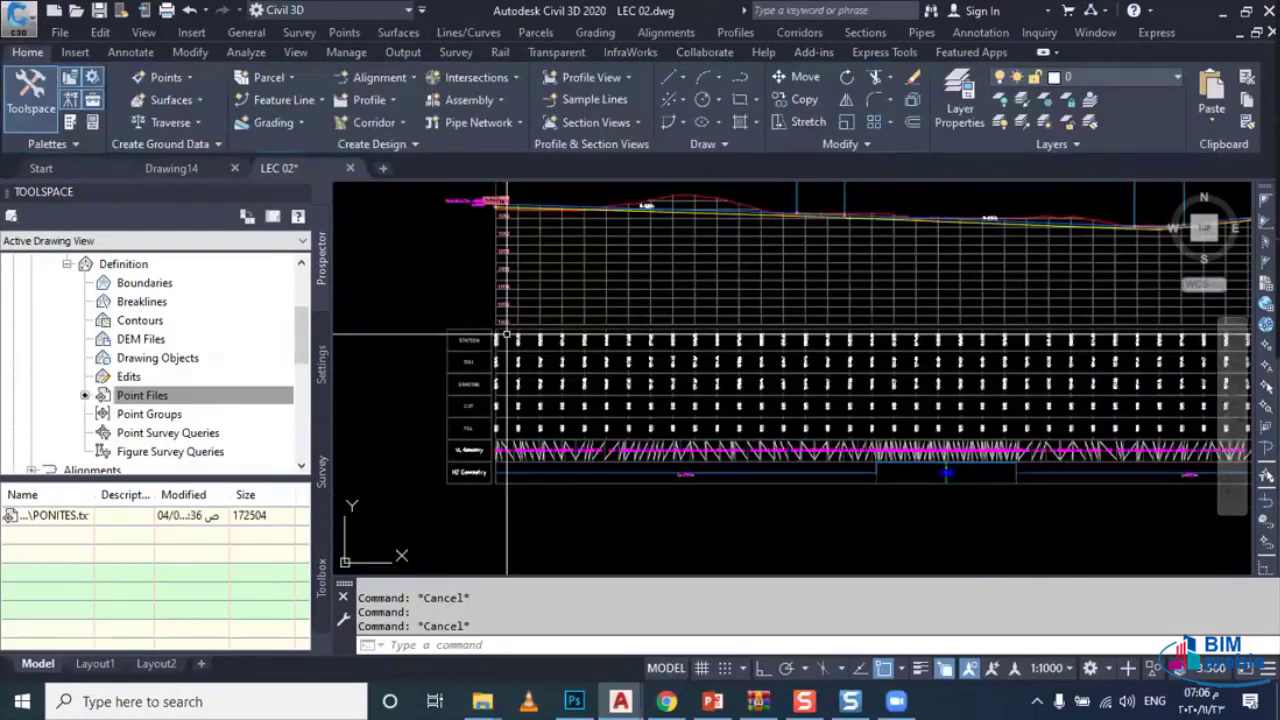
{"action": "scroll", "coordinate": [507, 337], "scroll_direction": "up", "scroll_amount": 5}
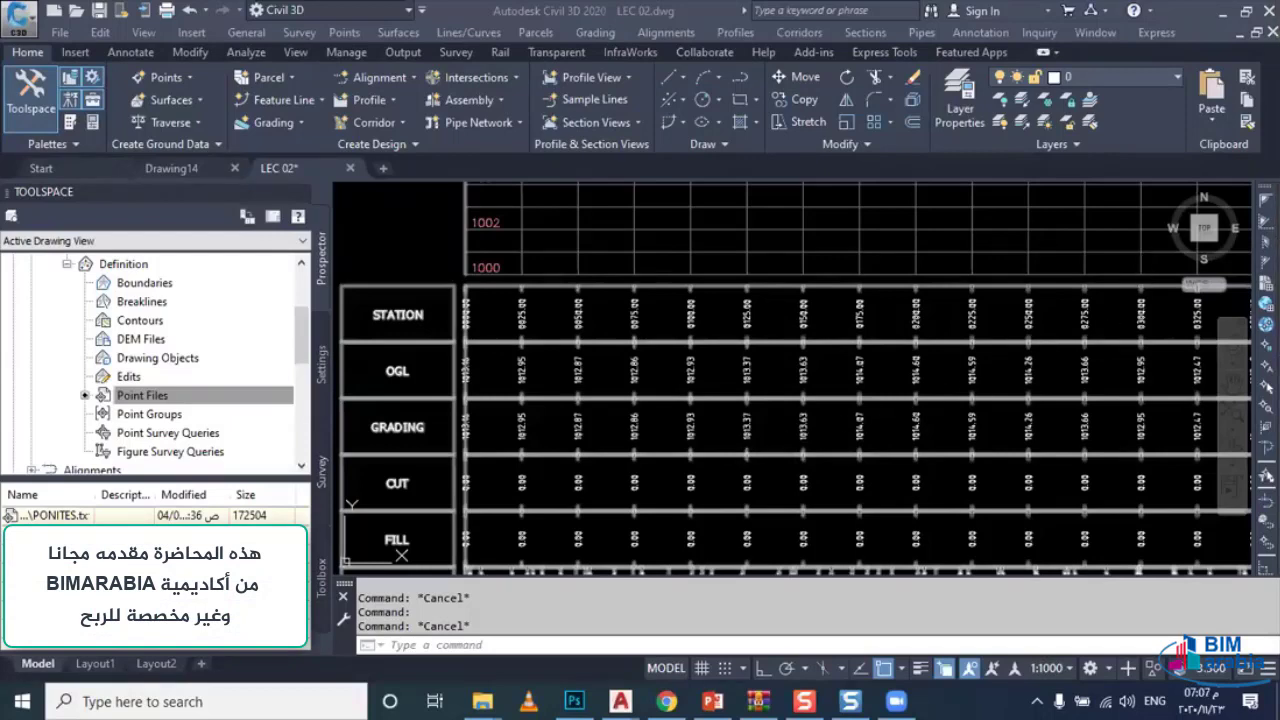
{"action": "scroll", "coordinate": [734, 428], "scroll_direction": "down", "scroll_amount": 2}
{"action": "scroll", "coordinate": [690, 432], "scroll_direction": "down", "scroll_amount": 1}
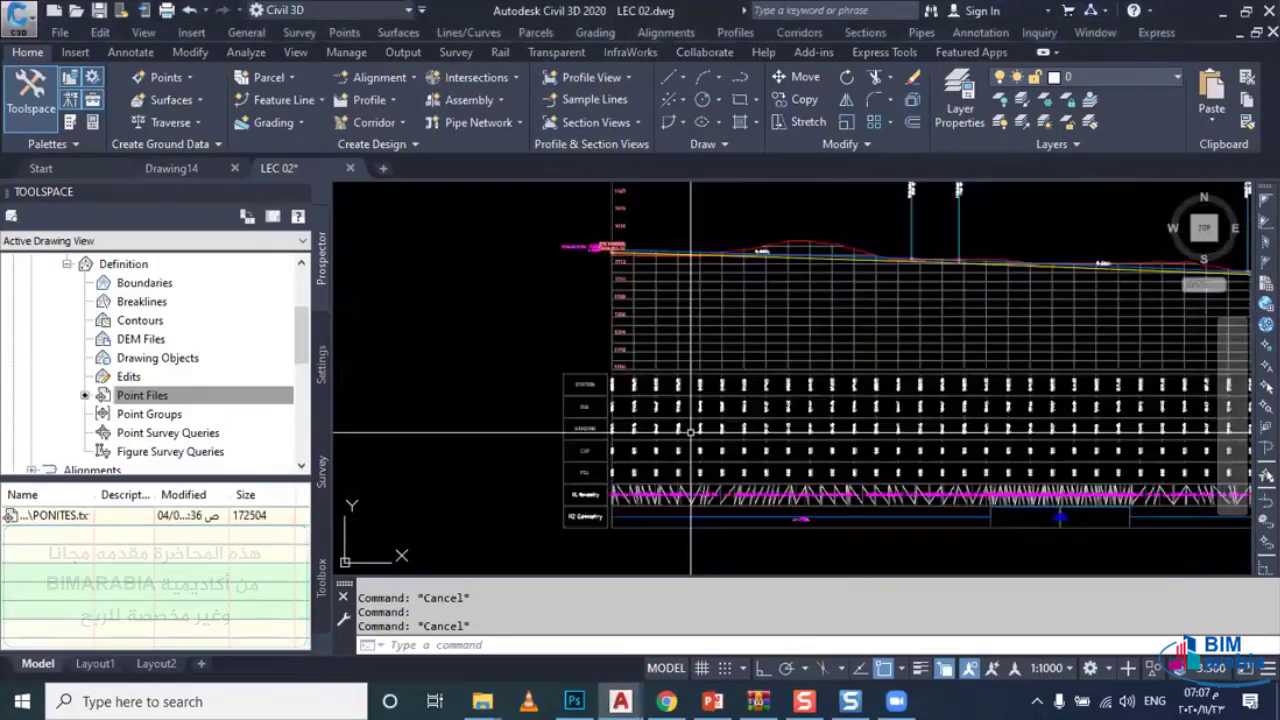
{"action": "scroll", "coordinate": [690, 430], "scroll_direction": "up", "scroll_amount": 2}
{"action": "scroll", "coordinate": [680, 365], "scroll_direction": "up", "scroll_amount": 3}
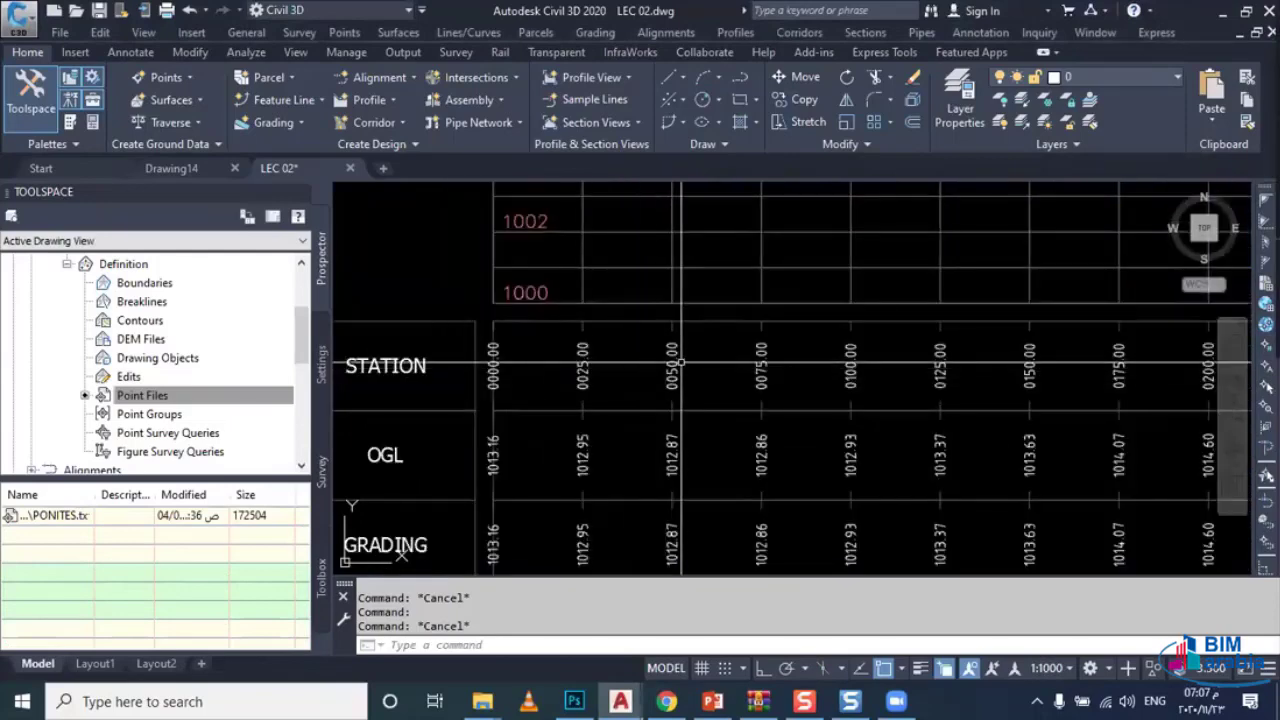
{"action": "scroll", "coordinate": [680, 363], "scroll_direction": "down", "scroll_amount": 2}
{"action": "scroll", "coordinate": [708, 366], "scroll_direction": "down", "scroll_amount": 2}
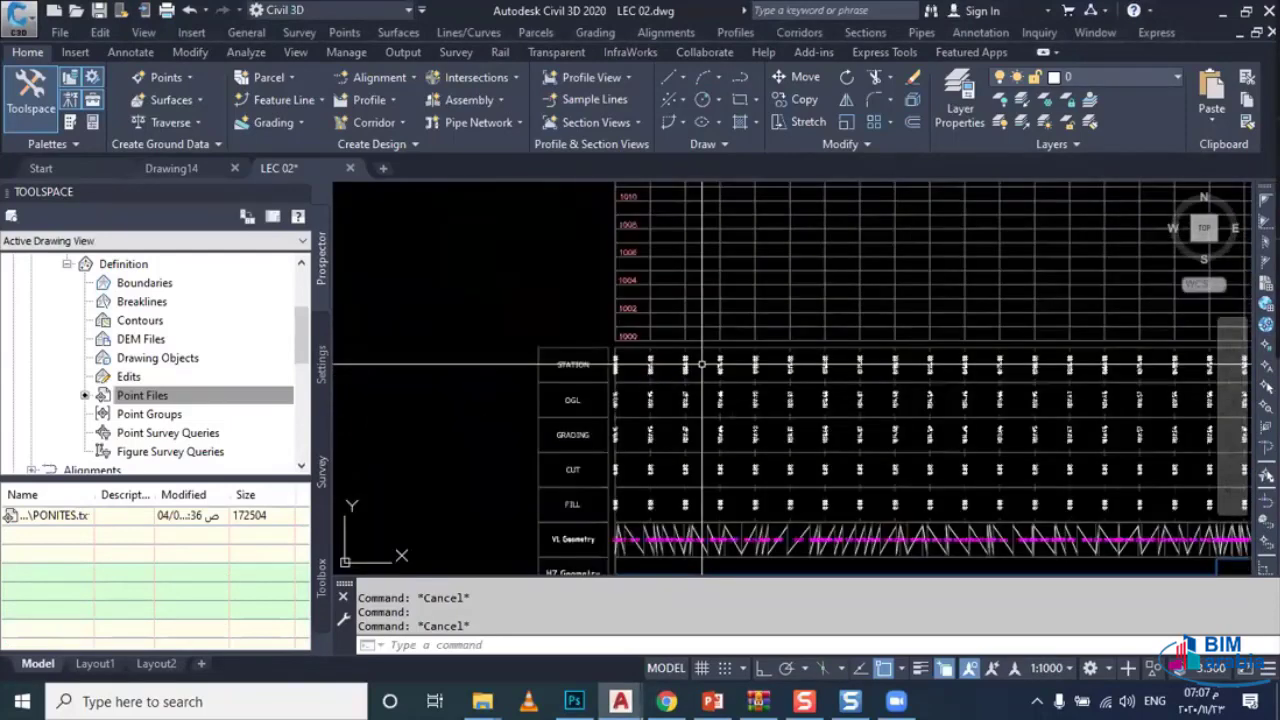
{"action": "scroll", "coordinate": [700, 369], "scroll_direction": "up", "scroll_amount": 1}
{"action": "scroll", "coordinate": [600, 366], "scroll_direction": "up", "scroll_amount": 1}
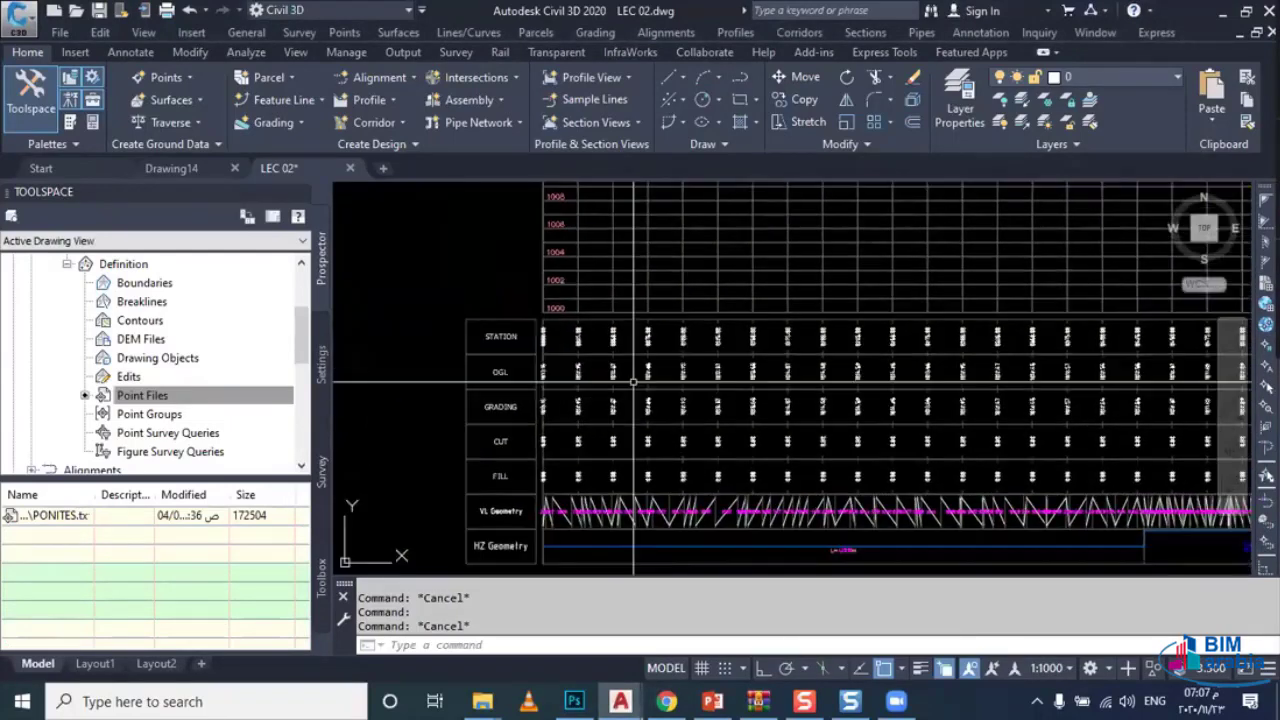
{"action": "scroll", "coordinate": [523, 362], "scroll_direction": "up", "scroll_amount": 2}
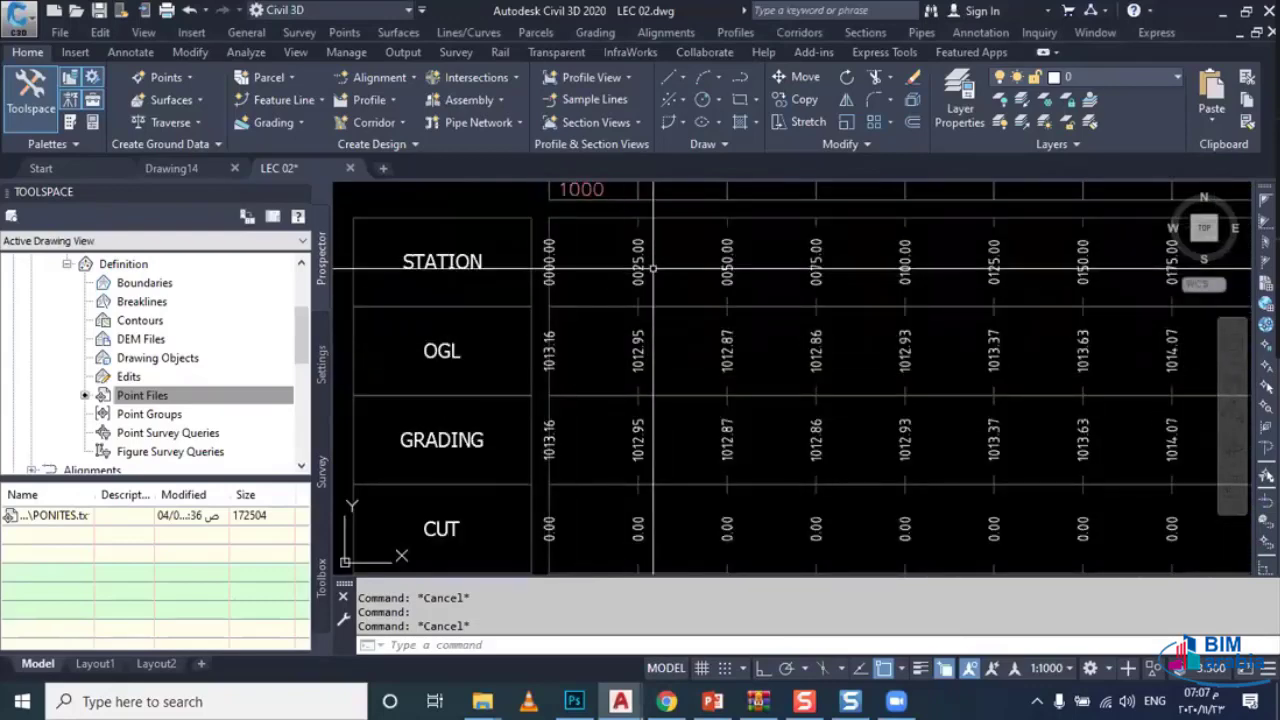
{"action": "middle_click_drag", "start_coordinate": [813, 280], "coordinate": [717, 261]}
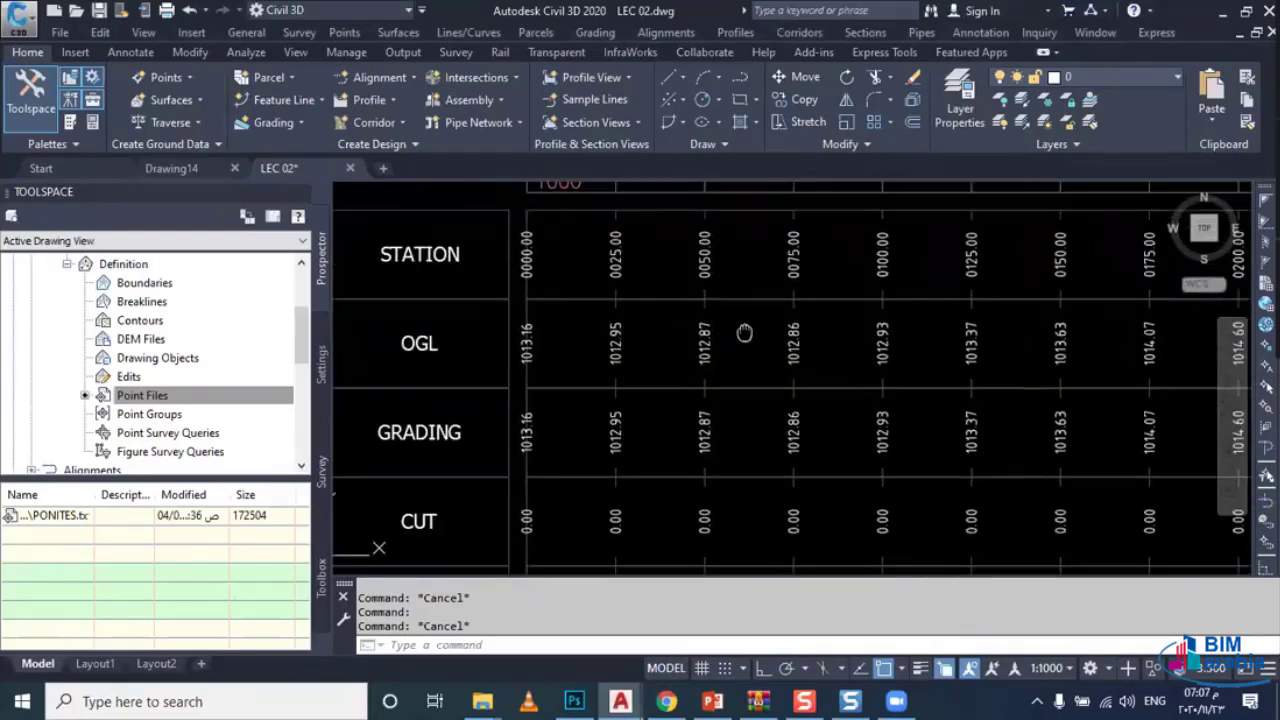
{"action": "scroll", "coordinate": [512, 340], "scroll_direction": "down", "scroll_amount": 1}
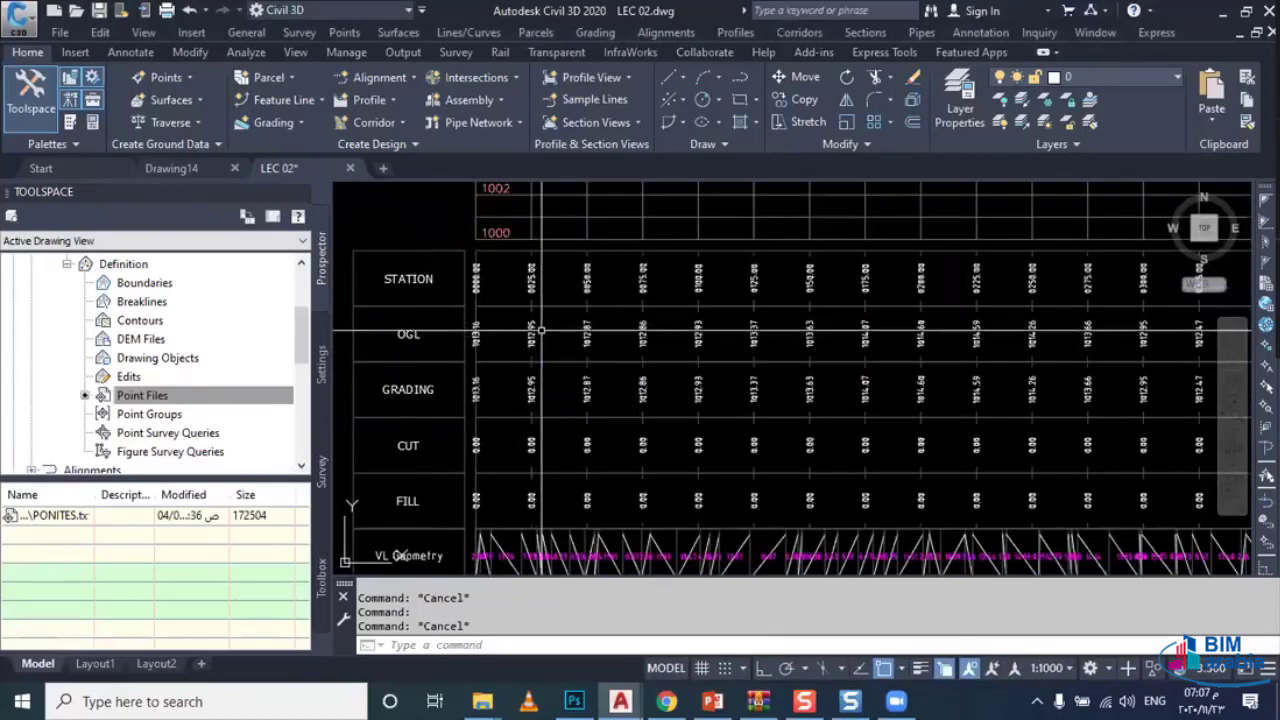
{"action": "scroll", "coordinate": [540, 330], "scroll_direction": "down", "scroll_amount": 1}
{"action": "scroll", "coordinate": [620, 310], "scroll_direction": "down", "scroll_amount": 1}
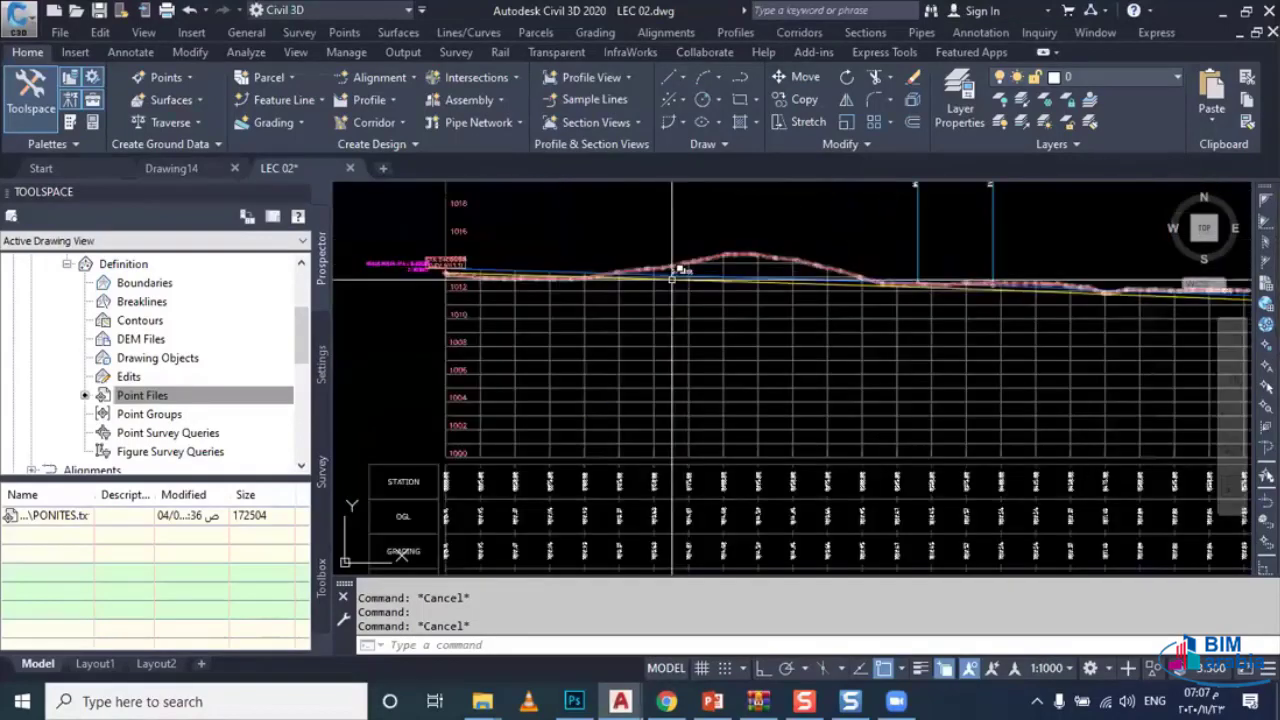
{"action": "scroll", "coordinate": [665, 292], "scroll_direction": "down", "scroll_amount": 1}
{"action": "scroll", "coordinate": [597, 388], "scroll_direction": "up", "scroll_amount": 4}
{"action": "scroll", "coordinate": [586, 371], "scroll_direction": "up", "scroll_amount": 2}
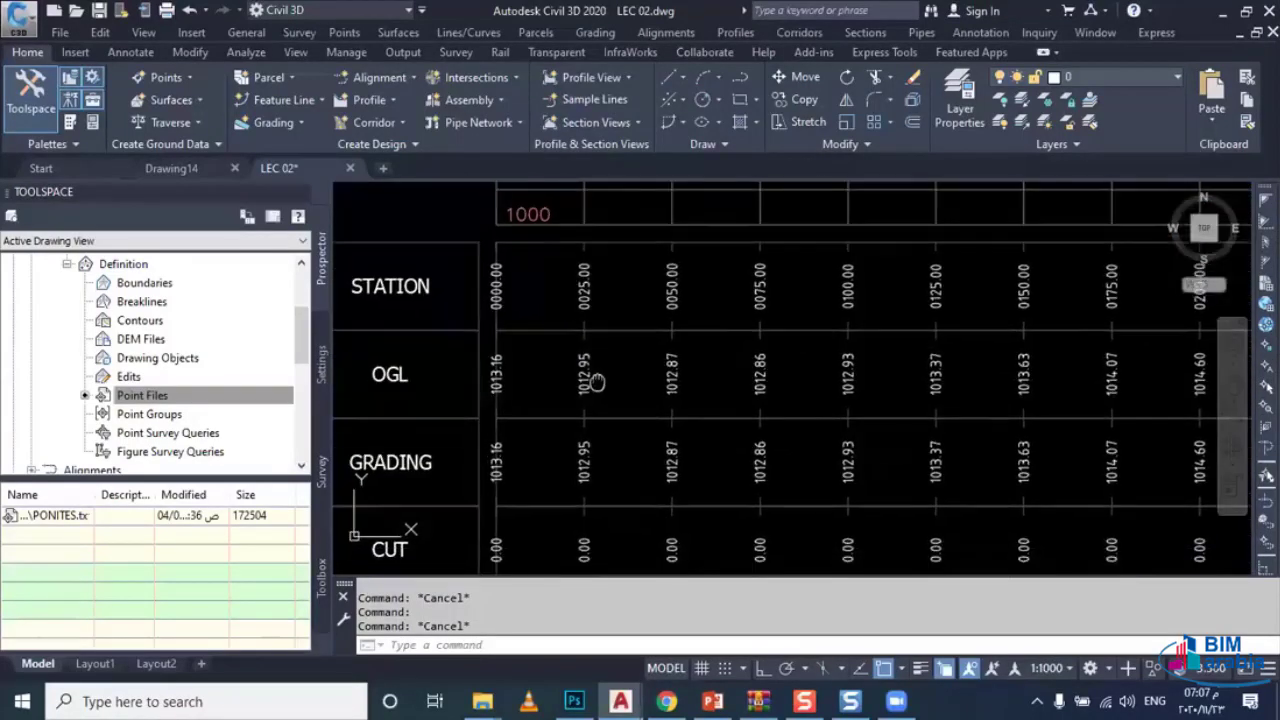
{"action": "middle_click_drag", "start_coordinate": [528, 362], "coordinate": [519, 330]}
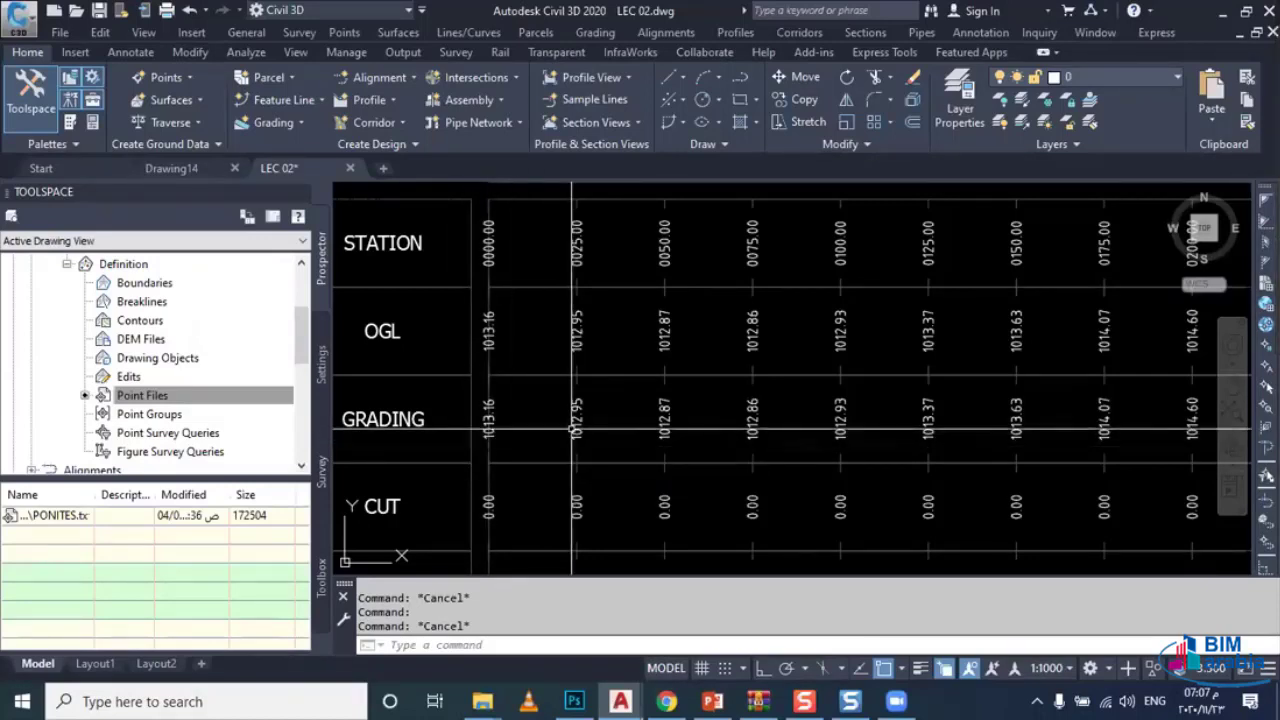
{"action": "mouse_move", "coordinate": [574, 428]}
{"action": "middle_mouse_down"}
{"action": "mouse_move", "coordinate": [646, 432]}
{"action": "mouse_move", "coordinate": [646, 392]}
{"action": "middle_mouse_up"}
{"action": "scroll", "coordinate": [646, 310], "scroll_direction": "down", "scroll_amount": 2}
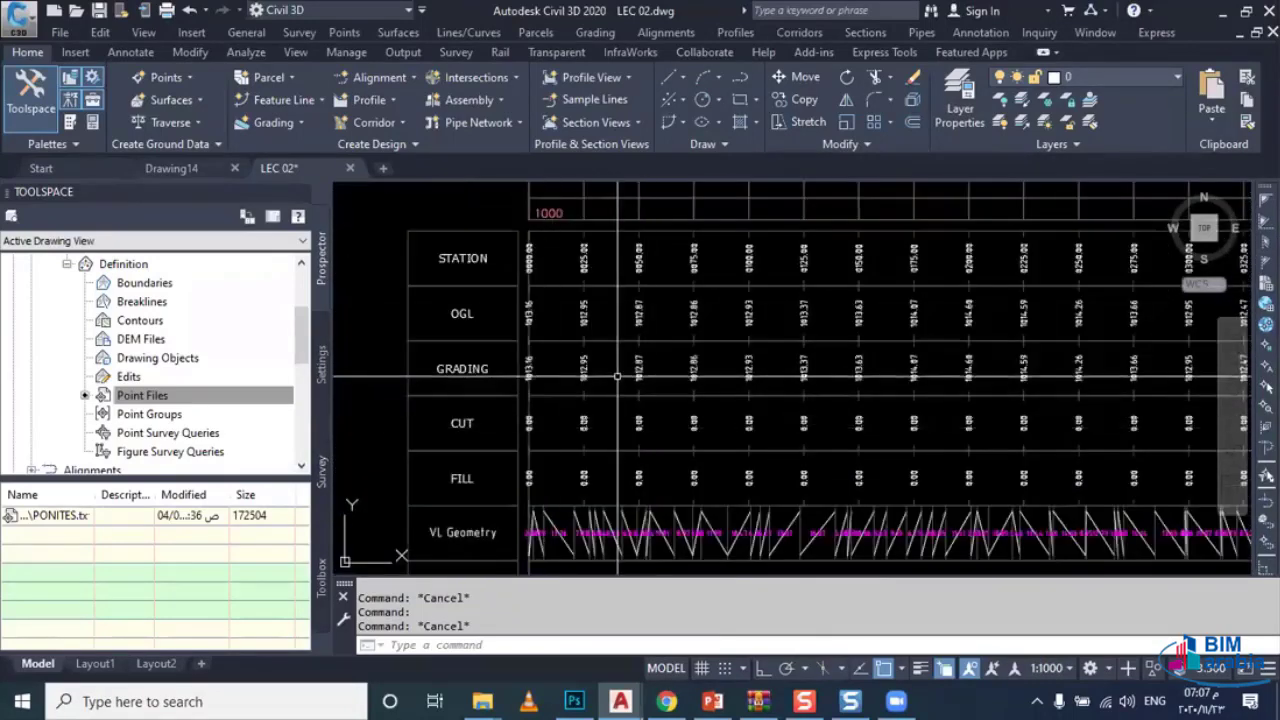
{"action": "scroll", "coordinate": [646, 310], "scroll_direction": "up", "scroll_amount": 2}
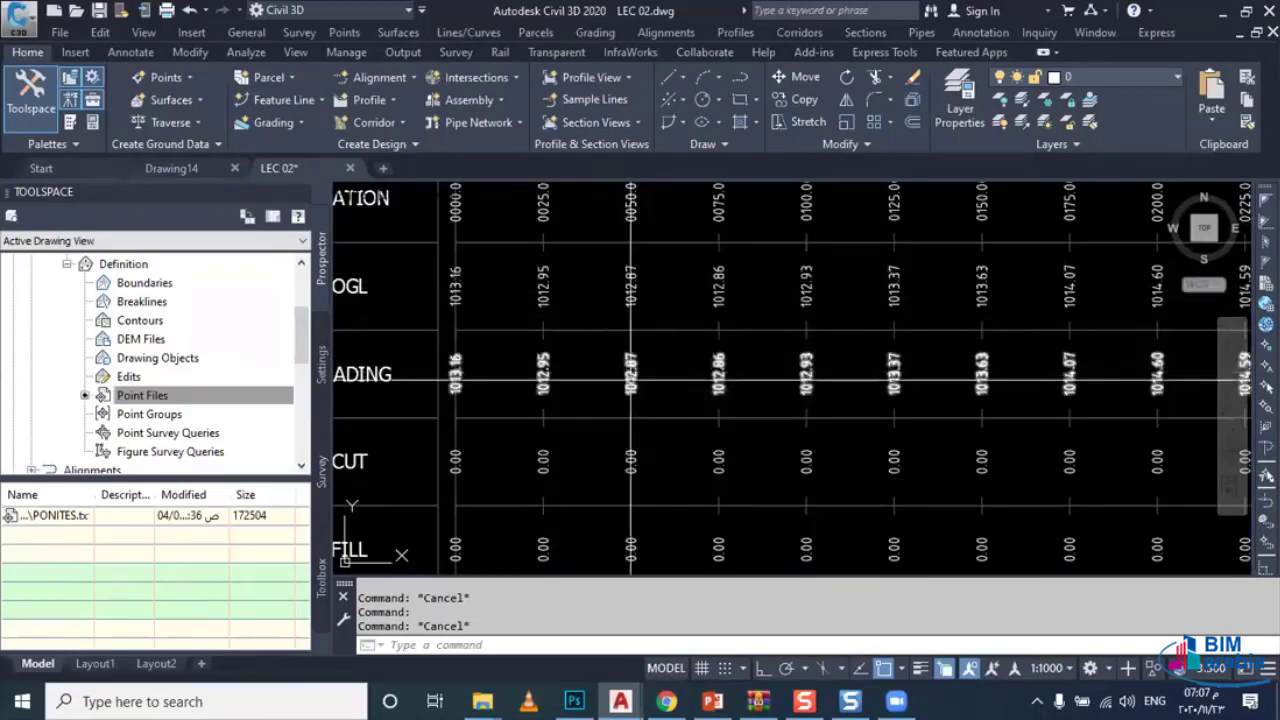
{"action": "mouse_move", "coordinate": [648, 397]}
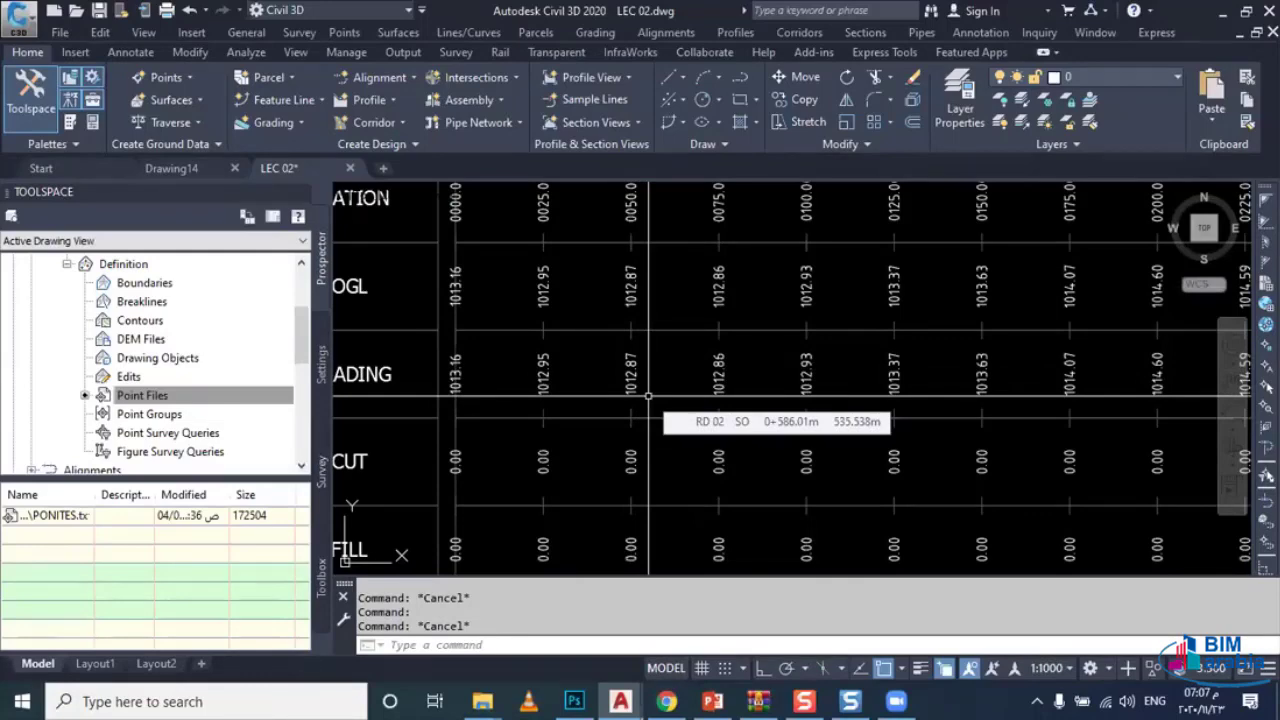
{"action": "scroll", "coordinate": [648, 397], "scroll_direction": "down", "scroll_amount": 2}
{"action": "middle_click_drag", "start_coordinate": [640, 380], "coordinate": [593, 341]}
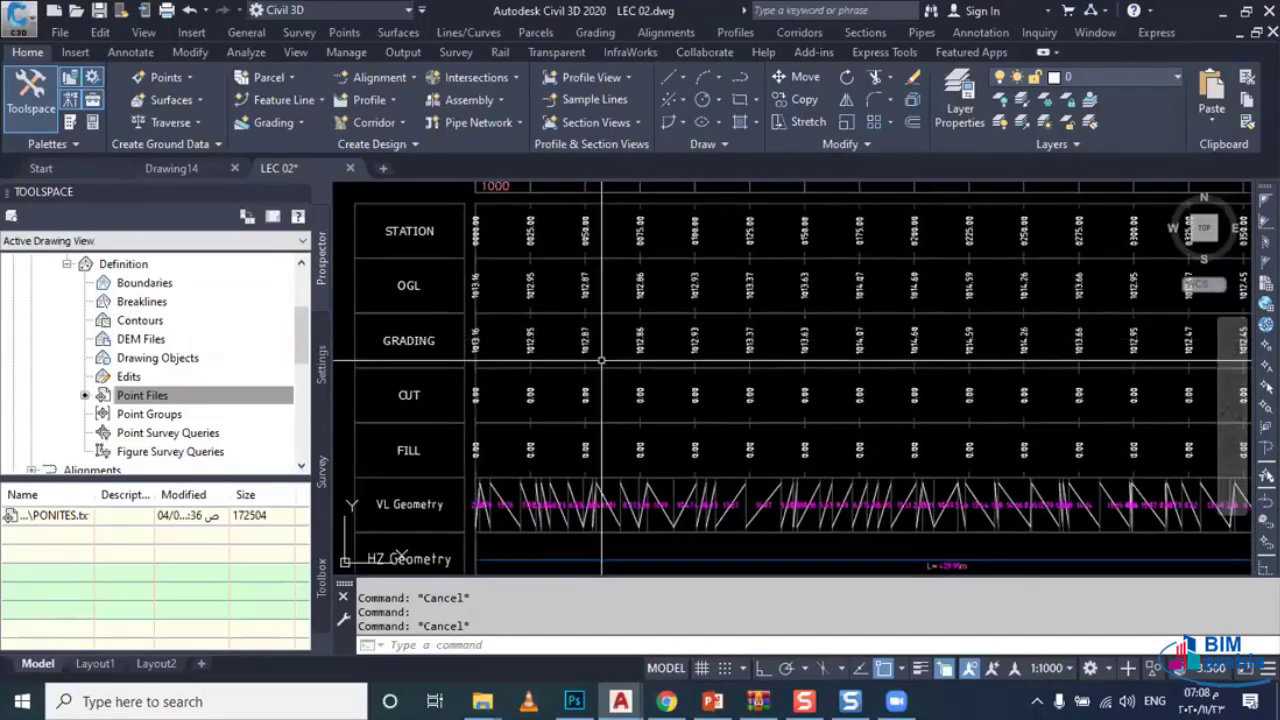
{"action": "scroll", "coordinate": [640, 365], "scroll_direction": "down", "scroll_amount": 1}
{"action": "scroll", "coordinate": [705, 380], "scroll_direction": "down", "scroll_amount": 2}
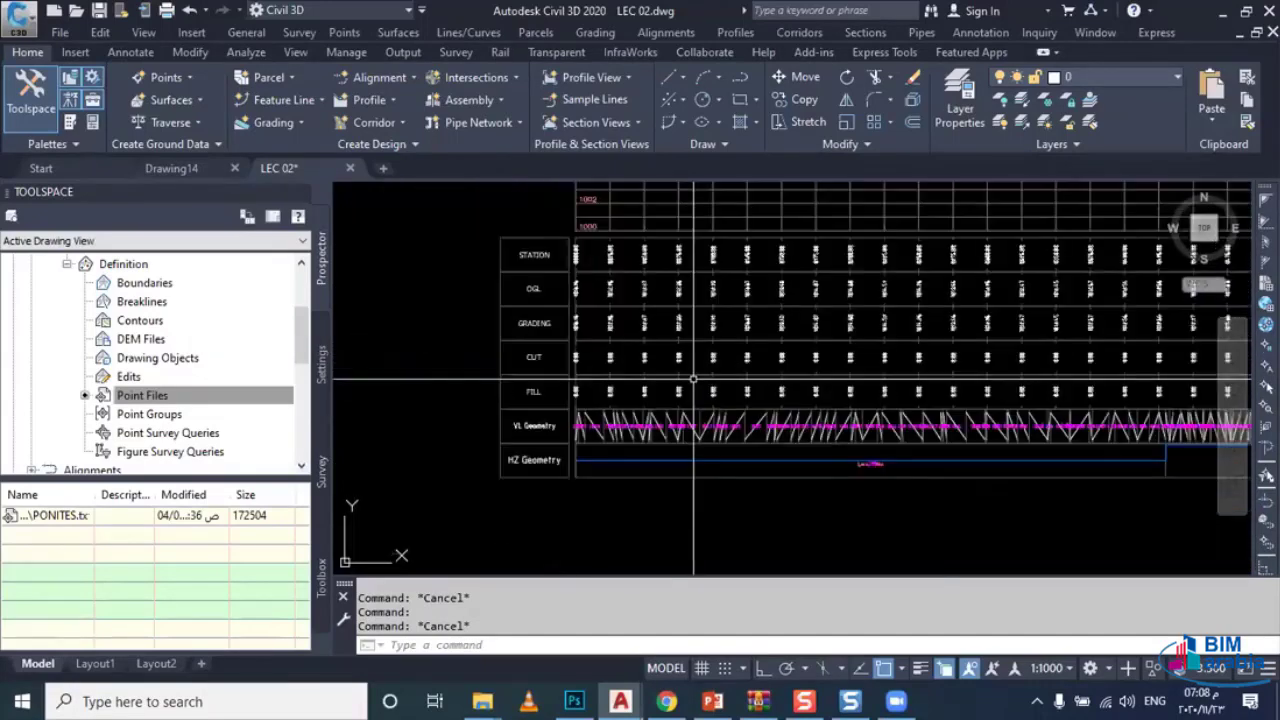
{"action": "scroll", "coordinate": [722, 390], "scroll_direction": "down", "scroll_amount": 1}
{"action": "scroll", "coordinate": [722, 390], "scroll_direction": "down", "scroll_amount": 1}
{"action": "mouse_move", "coordinate": [725, 330]}
{"action": "middle_mouse_down"}
{"action": "mouse_move", "coordinate": [729, 400]}
{"action": "mouse_move", "coordinate": [604, 381]}
{"action": "middle_mouse_up"}
{"action": "scroll", "coordinate": [737, 366], "scroll_direction": "up", "scroll_amount": 4}
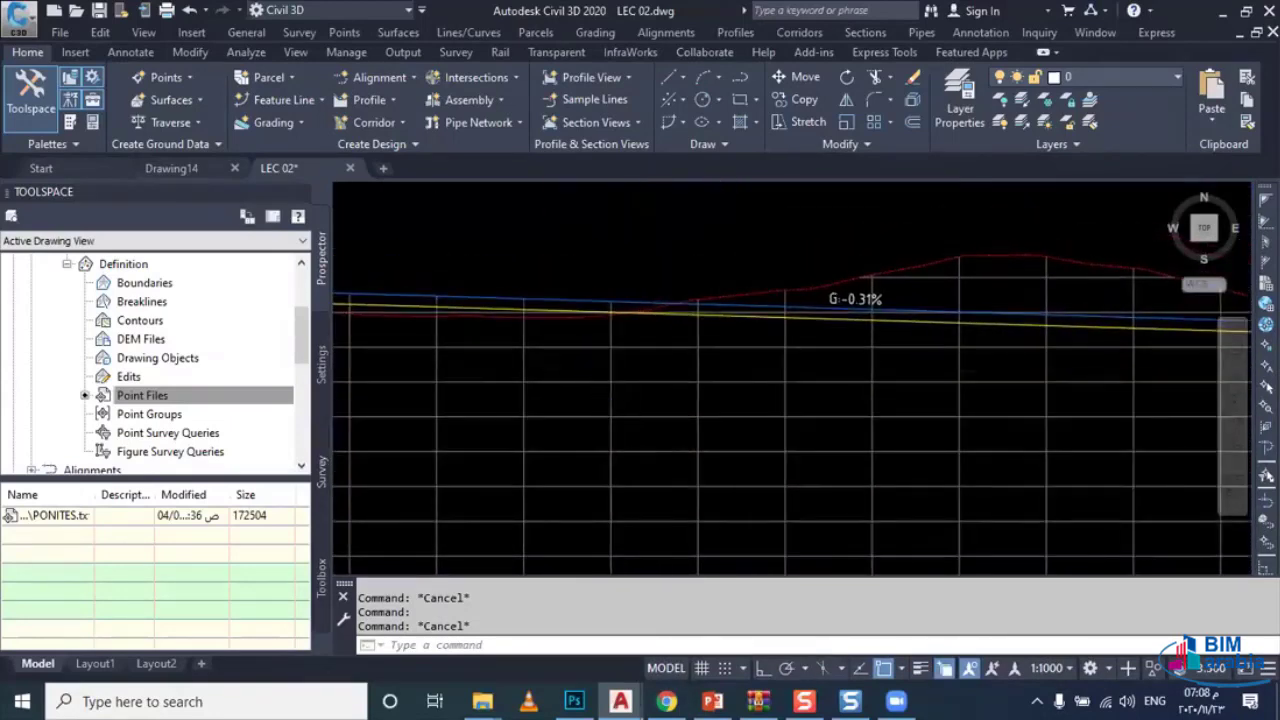
{"action": "scroll", "coordinate": [552, 335], "scroll_direction": "up", "scroll_amount": 2}
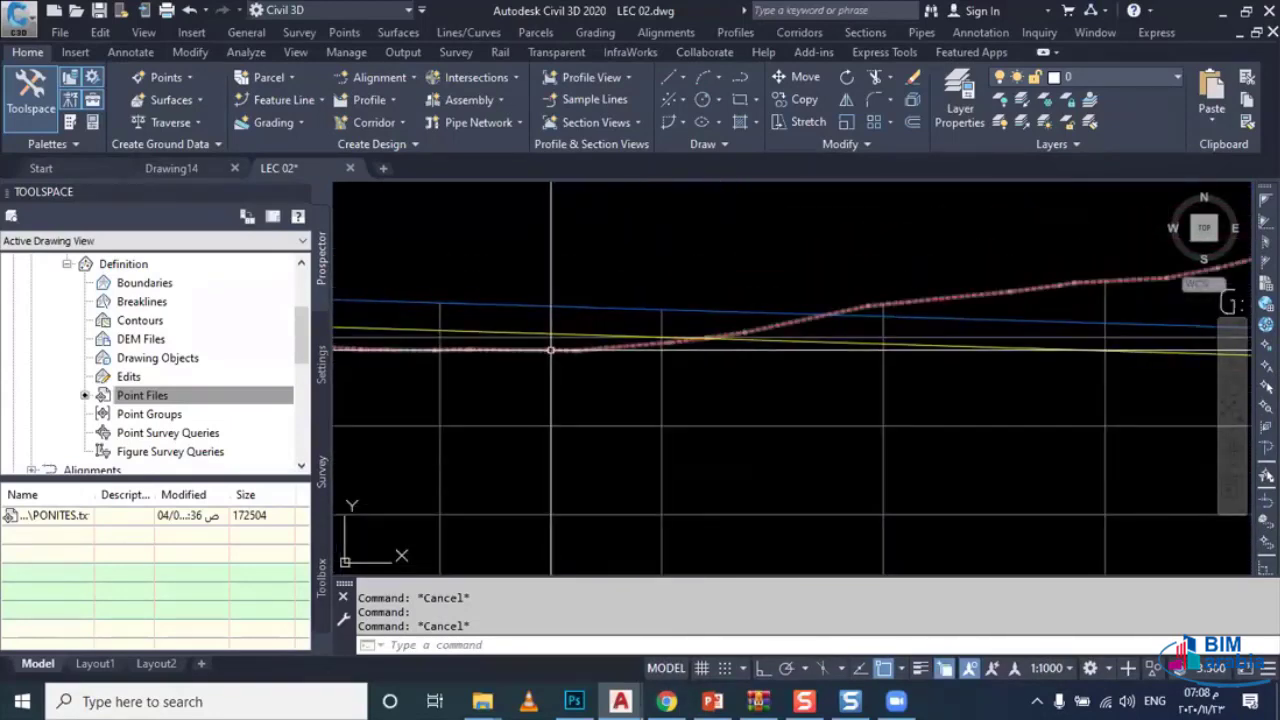
{"action": "scroll", "coordinate": [700, 335], "scroll_direction": "down", "scroll_amount": 2}
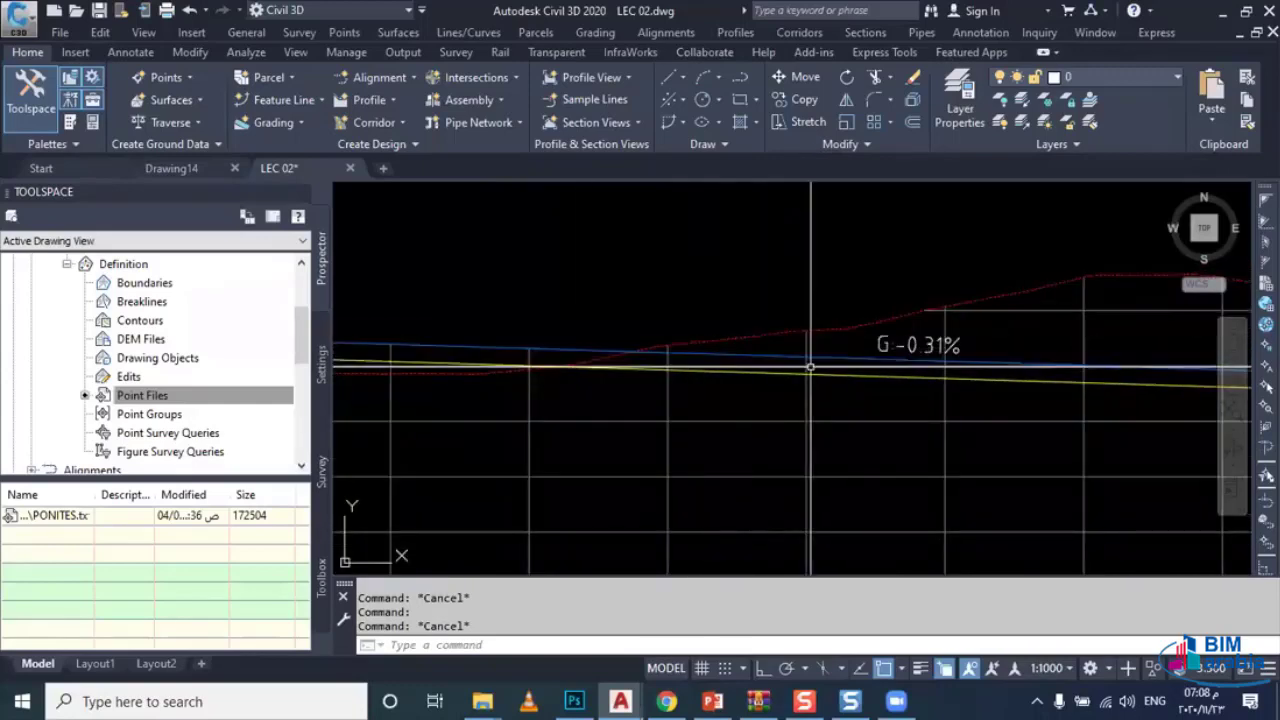
{"action": "scroll", "coordinate": [790, 350], "scroll_direction": "down", "scroll_amount": 2}
{"action": "scroll", "coordinate": [766, 330], "scroll_direction": "down", "scroll_amount": 2}
{"action": "scroll", "coordinate": [648, 383], "scroll_direction": "down", "scroll_amount": 2}
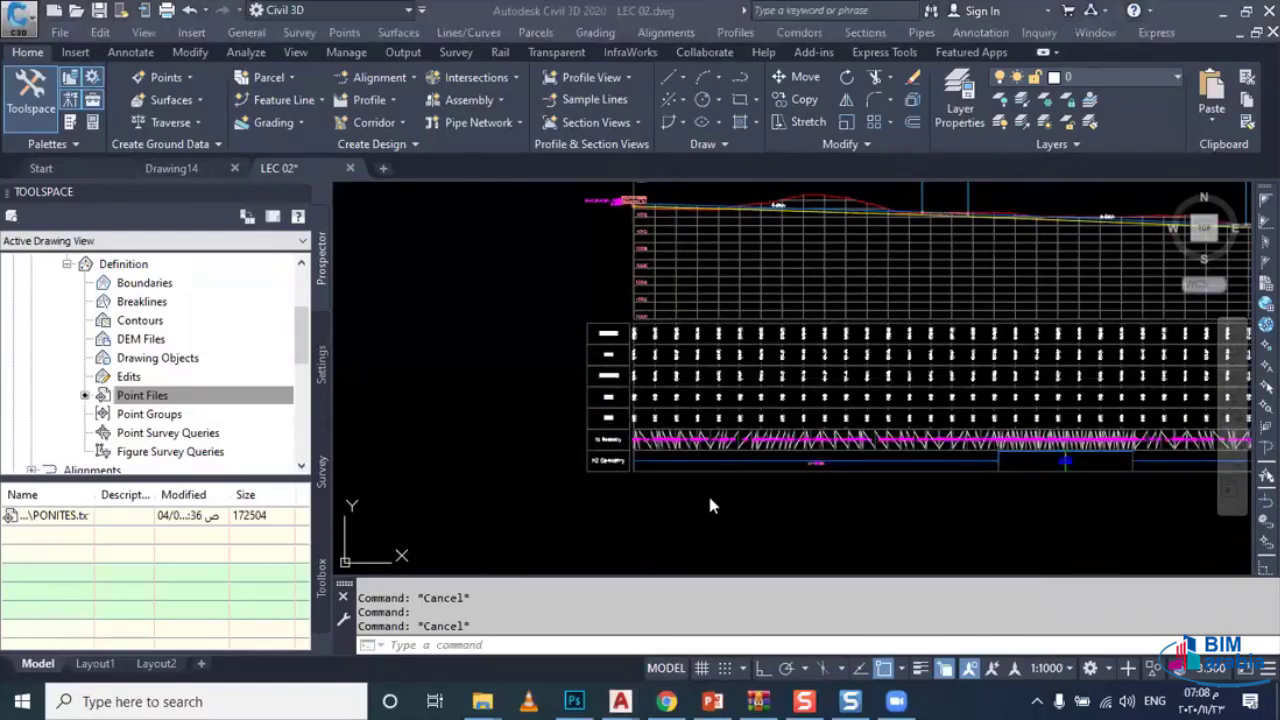
{"action": "middle_click_drag", "start_coordinate": [654, 339], "coordinate": [492, 350]}
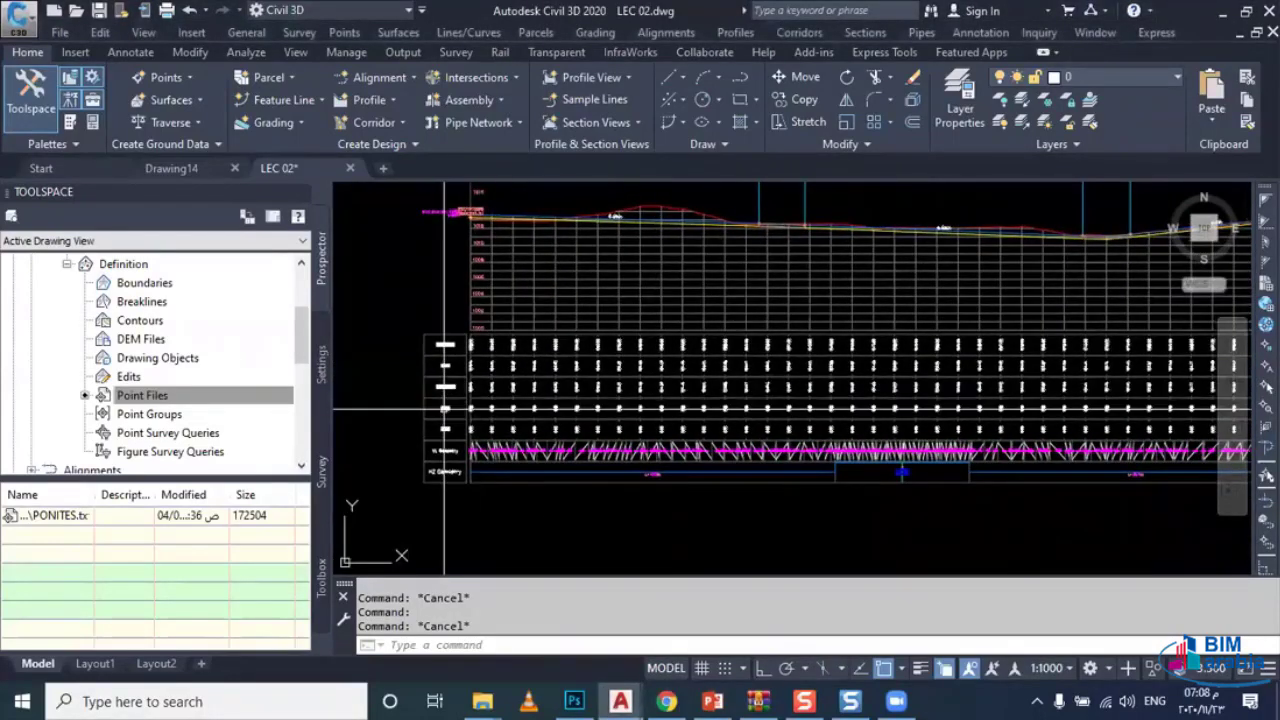
{"action": "scroll", "coordinate": [445, 410], "scroll_direction": "up", "scroll_amount": 5}
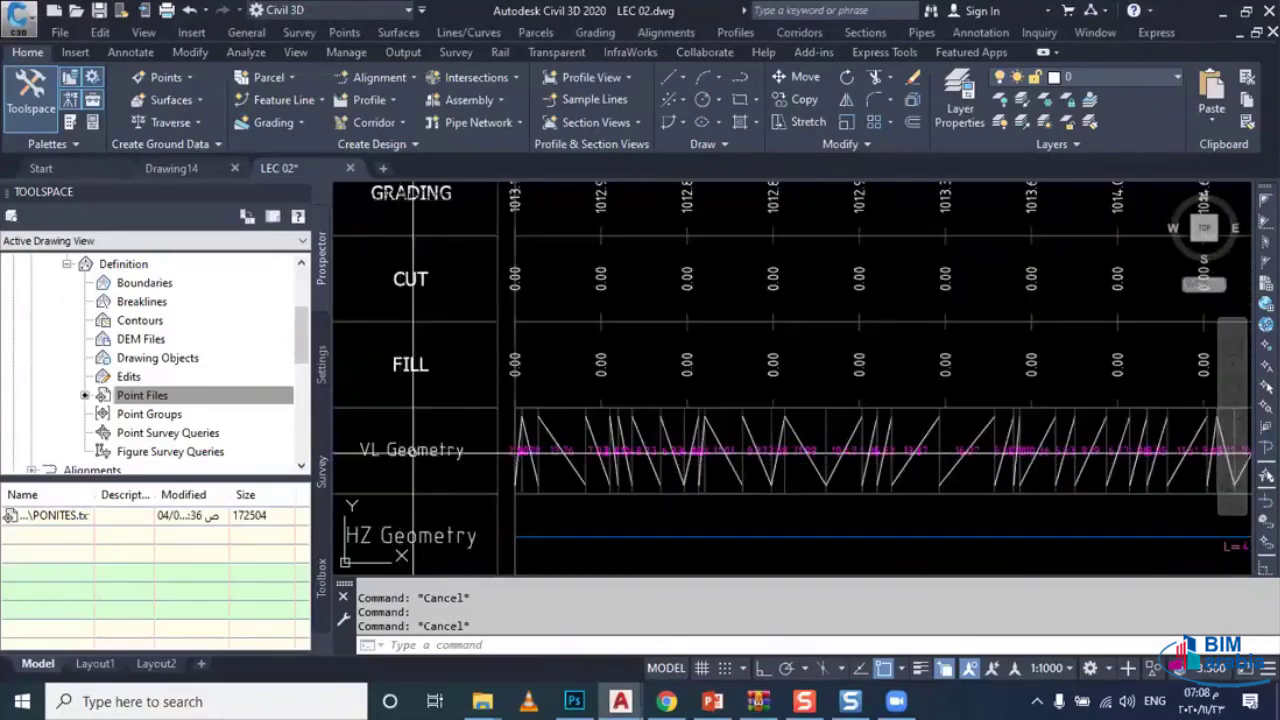
{"action": "scroll", "coordinate": [453, 453], "scroll_direction": "down", "scroll_amount": 2}
{"action": "scroll", "coordinate": [455, 440], "scroll_direction": "down", "scroll_amount": 3}
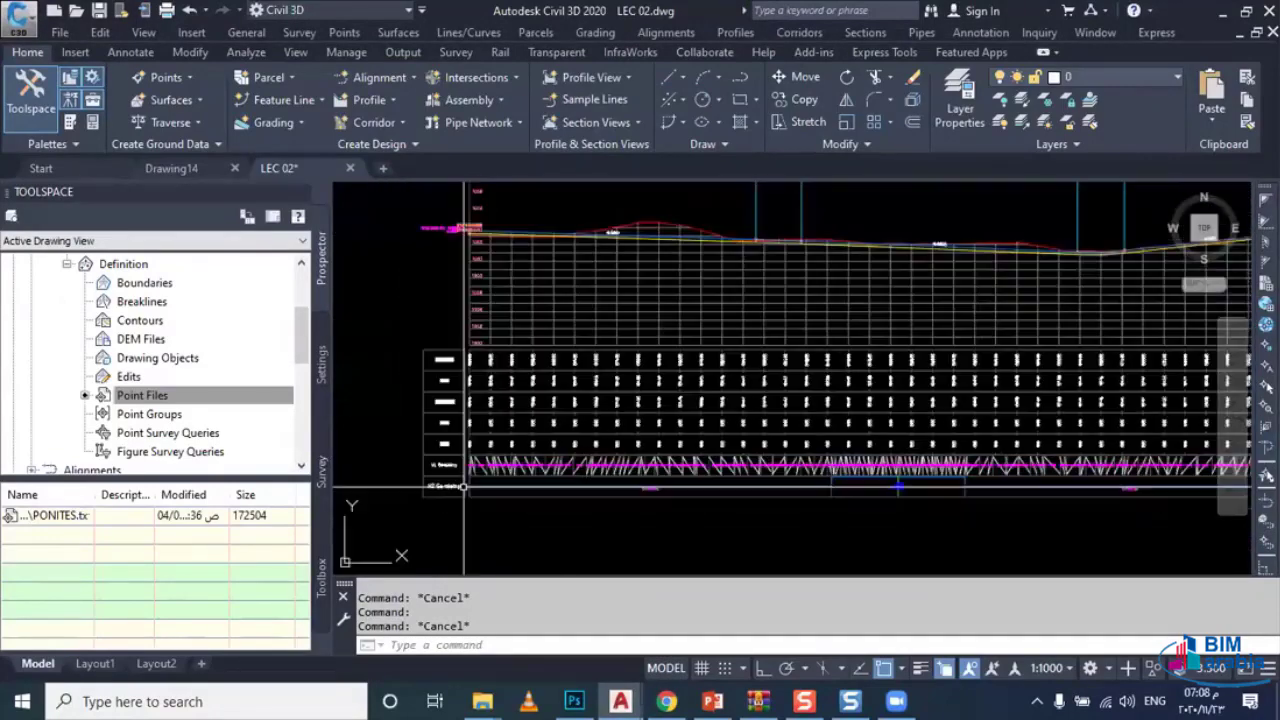
{"action": "scroll", "coordinate": [460, 420], "scroll_direction": "down", "scroll_amount": 3}
{"action": "scroll", "coordinate": [464, 381], "scroll_direction": "up", "scroll_amount": 2}
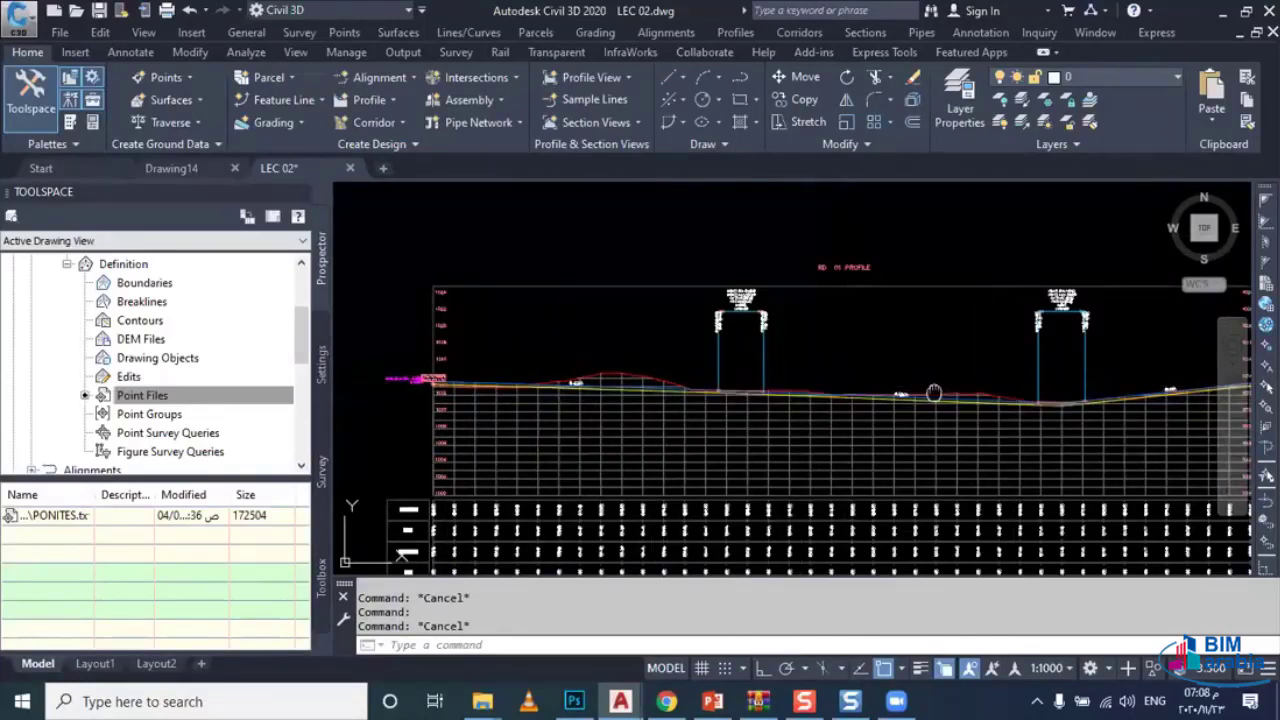
{"action": "middle_click_drag", "start_coordinate": [948, 405], "coordinate": [860, 383]}
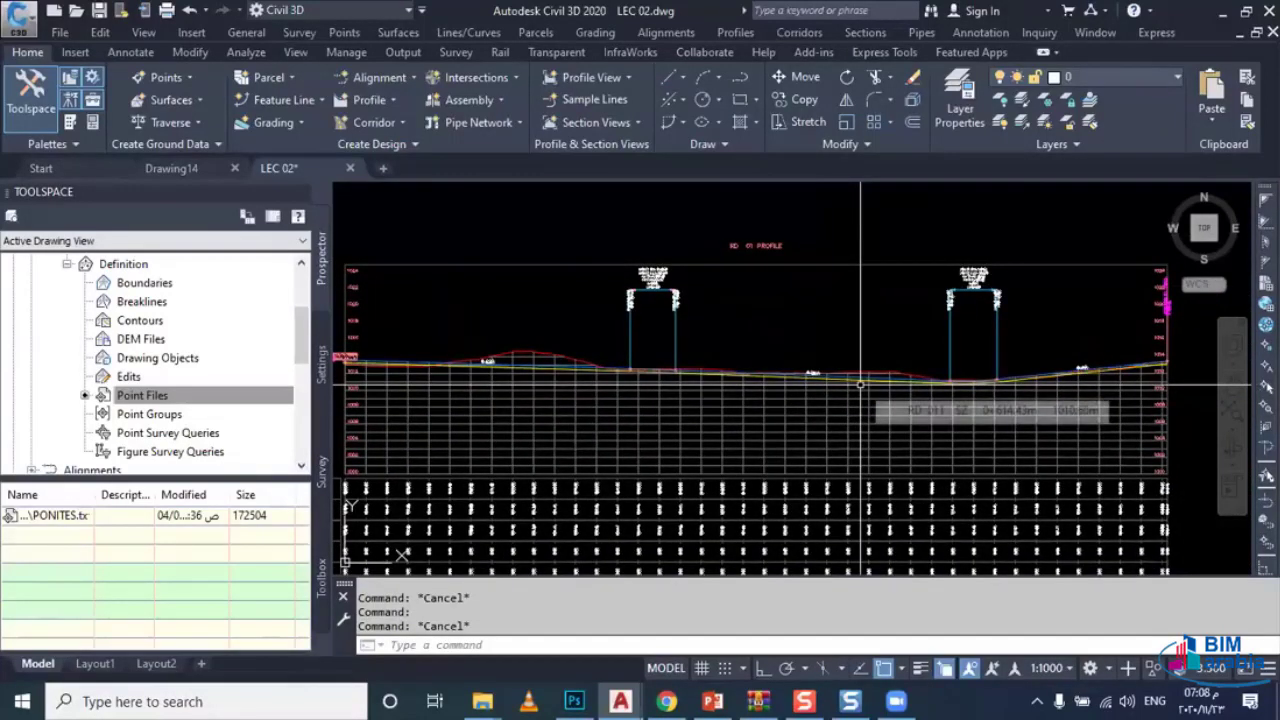
{"action": "scroll", "coordinate": [859, 386], "scroll_direction": "down", "scroll_amount": 2}
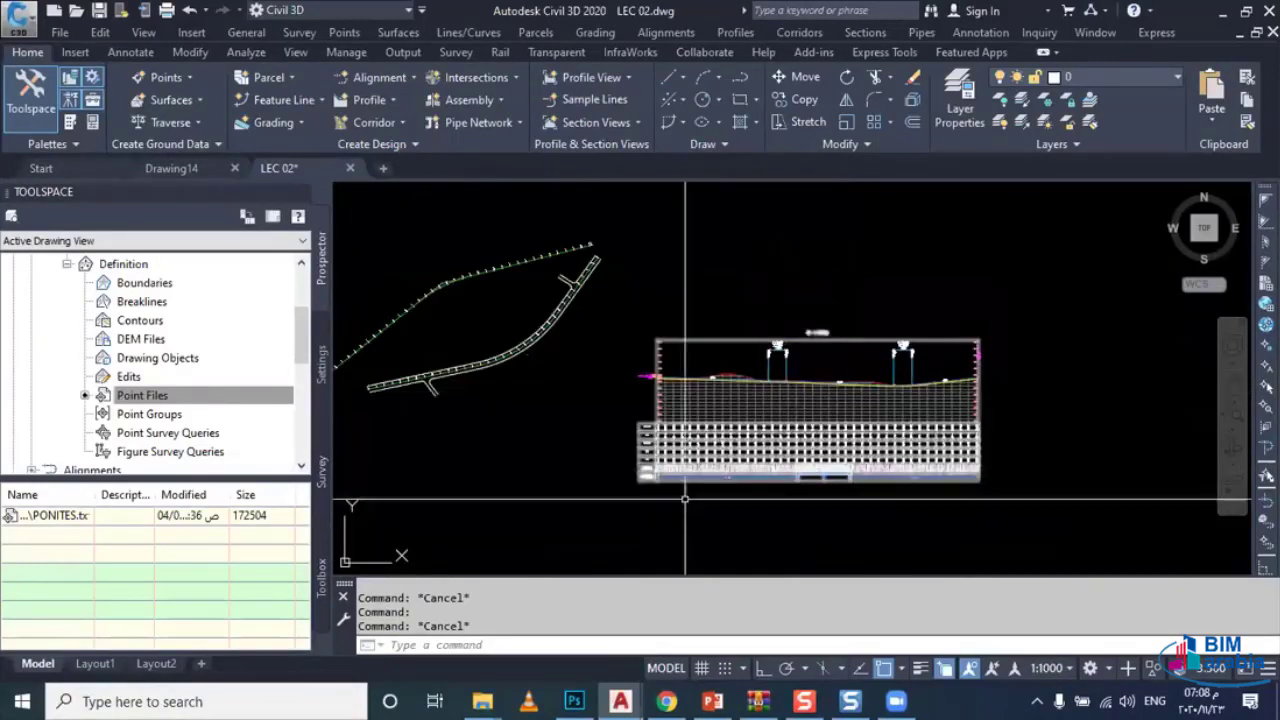
{"action": "scroll", "coordinate": [678, 460], "scroll_direction": "up", "scroll_amount": 2}
{"action": "scroll", "coordinate": [678, 460], "scroll_direction": "up", "scroll_amount": 2}
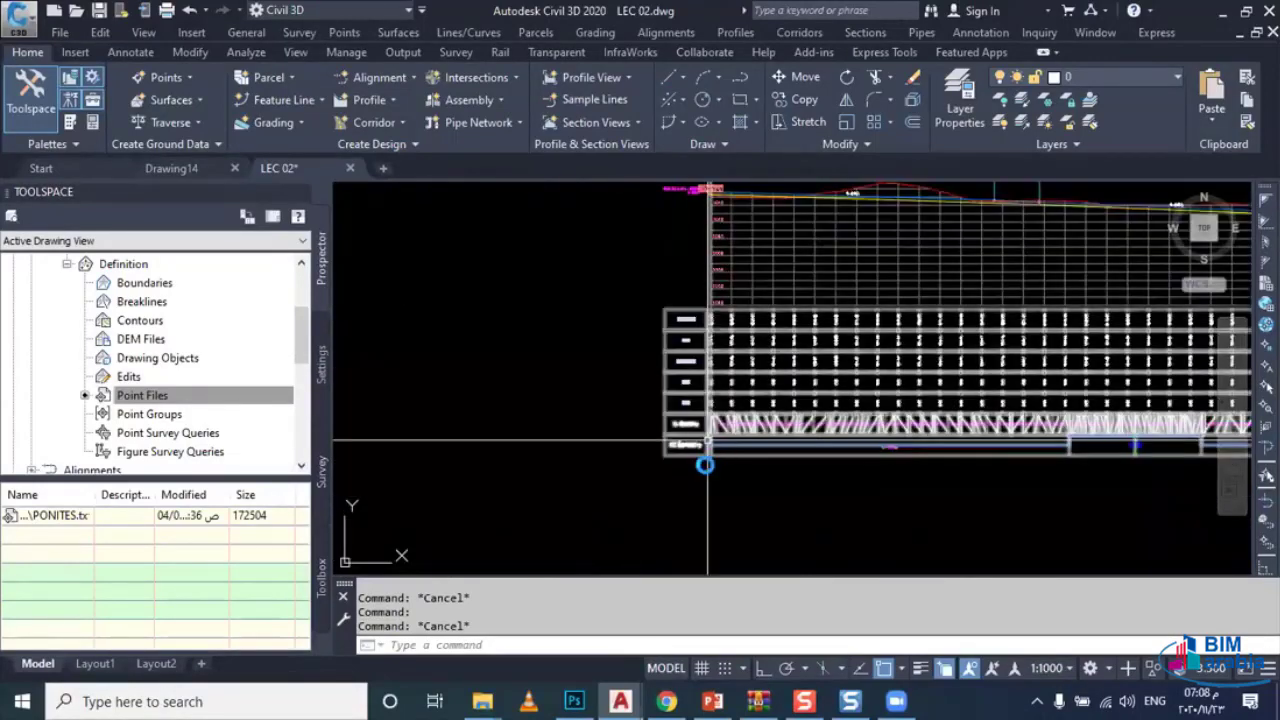
{"action": "scroll", "coordinate": [705, 462], "scroll_direction": "down", "scroll_amount": 3}
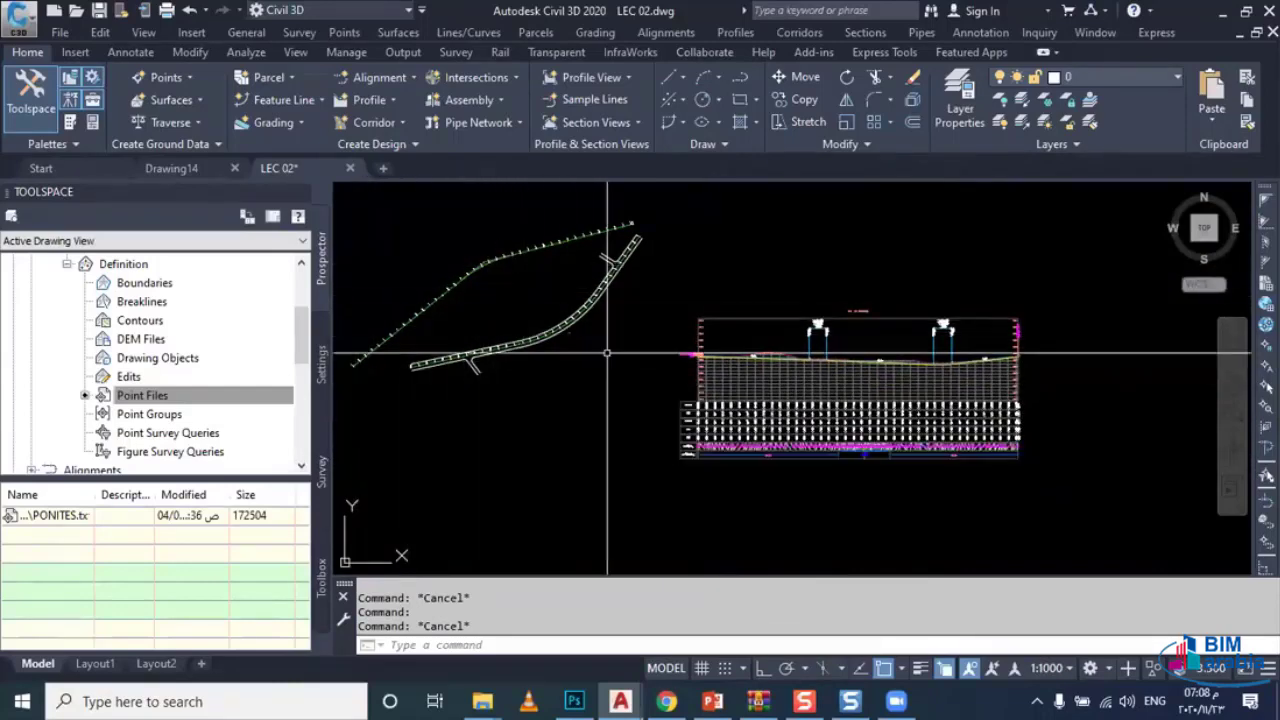
{"action": "scroll", "coordinate": [815, 468], "scroll_direction": "up", "scroll_amount": 2}
{"action": "scroll", "coordinate": [815, 468], "scroll_direction": "up", "scroll_amount": 2}
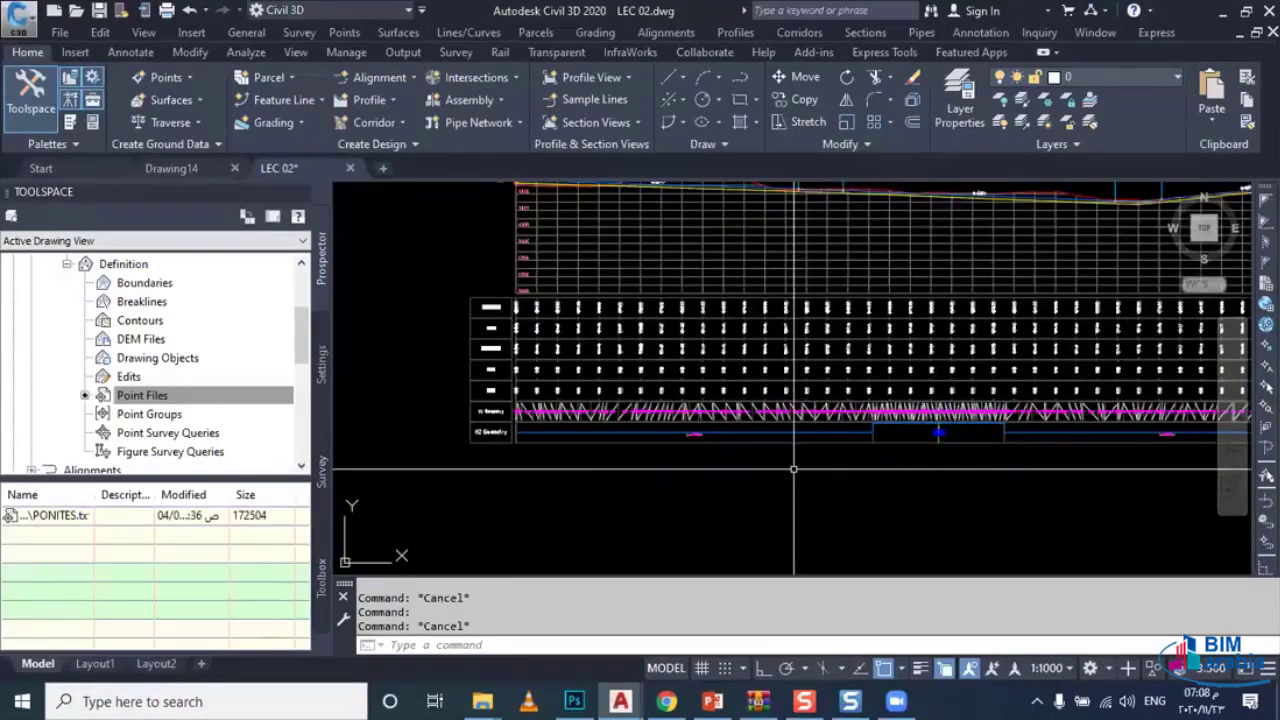
{"action": "scroll", "coordinate": [790, 460], "scroll_direction": "up", "scroll_amount": 2}
{"action": "scroll", "coordinate": [640, 410], "scroll_direction": "down", "scroll_amount": 1}
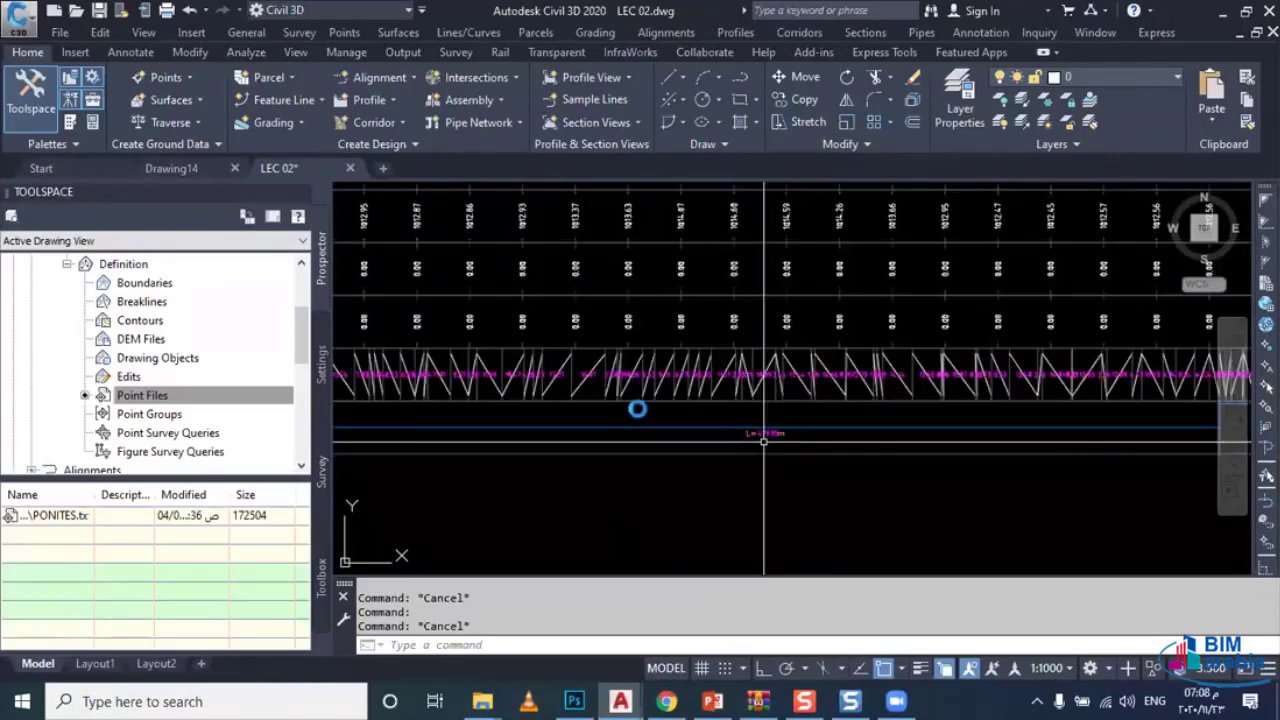
{"action": "scroll", "coordinate": [615, 440], "scroll_direction": "down", "scroll_amount": 2}
{"action": "scroll", "coordinate": [606, 477], "scroll_direction": "down", "scroll_amount": 2}
{"action": "middle_click_drag", "start_coordinate": [606, 477], "coordinate": [674, 430]}
Step: Open the band settings of the RD 011 profile view's properties
{"action": "left_click", "coordinate": [660, 312]}
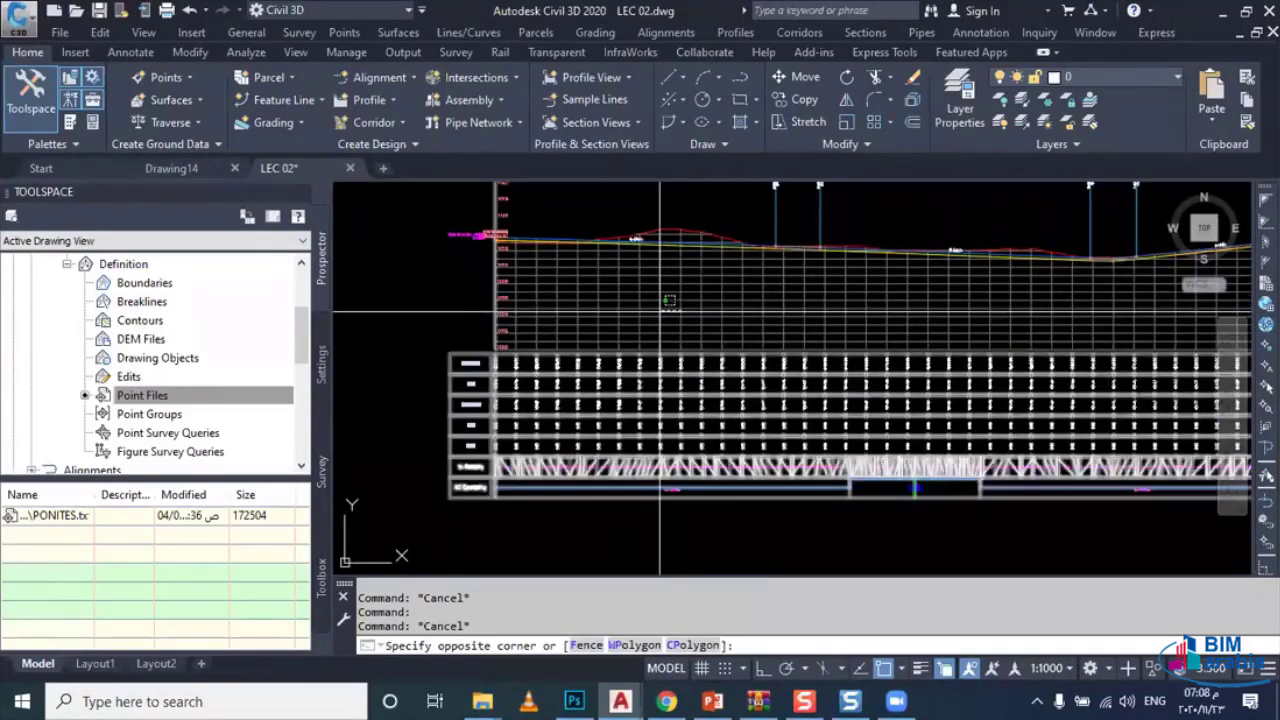
{"action": "left_click", "coordinate": [720, 502]}
{"action": "right_click", "coordinate": [720, 502]}
{"action": "key", "text": "Escape"}
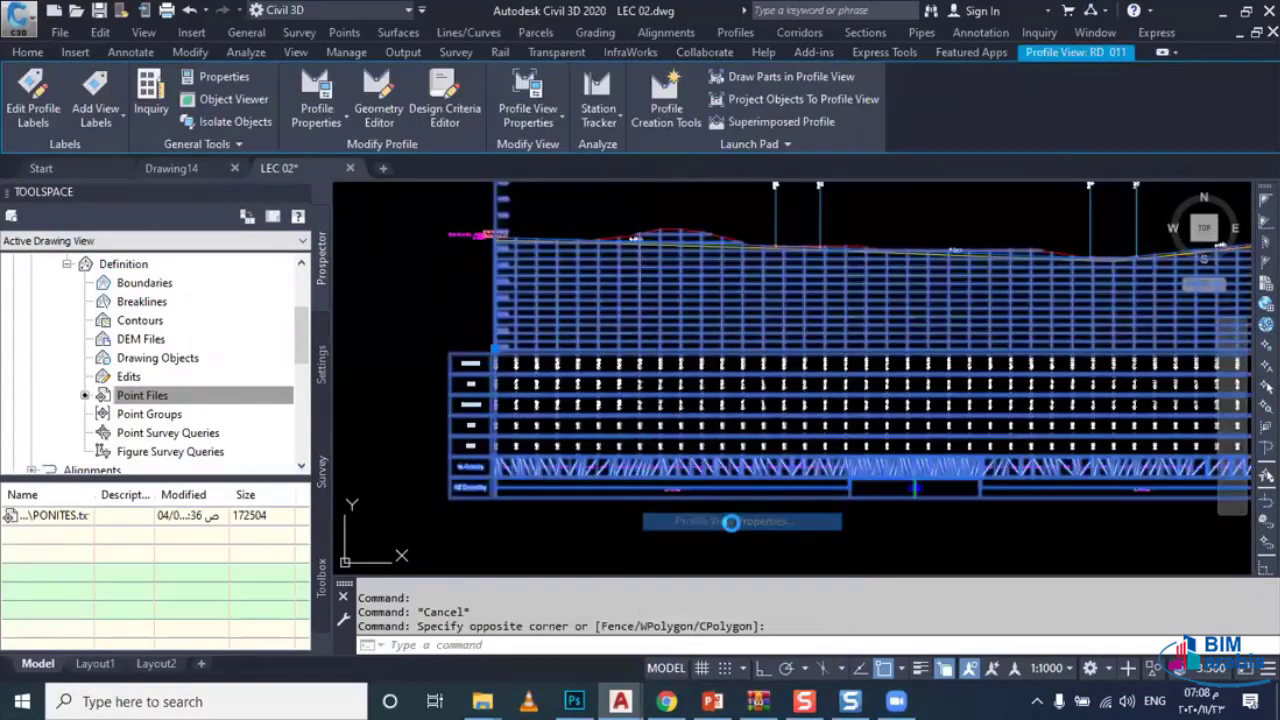
{"action": "double_click", "coordinate": [720, 517]}
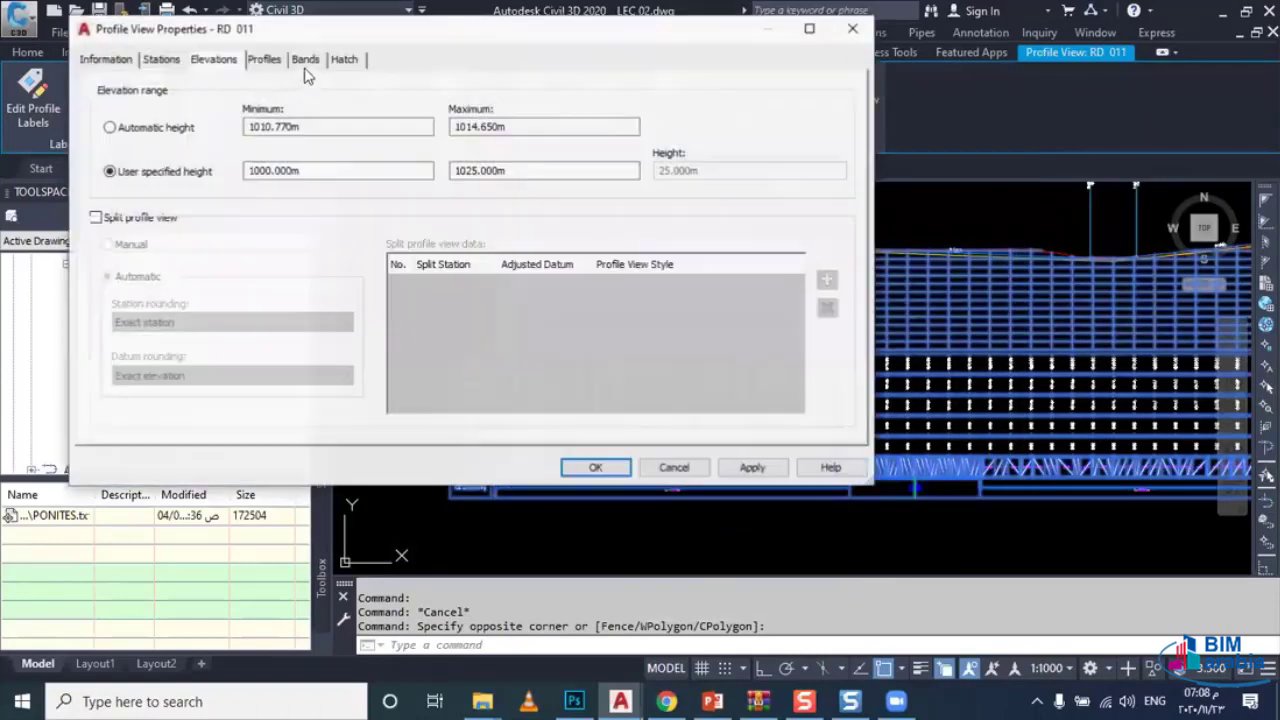
{"action": "left_click", "coordinate": [305, 59]}
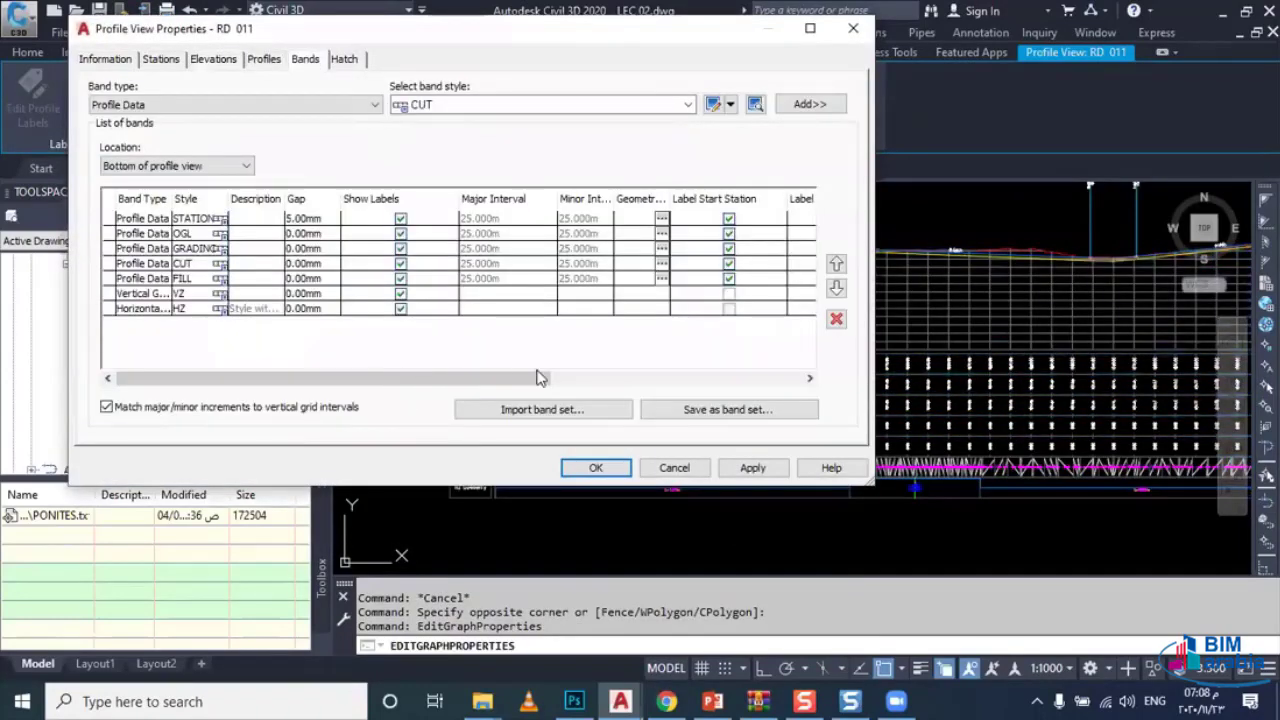
{"action": "left_click_drag", "start_coordinate": [538, 377], "coordinate": [760, 378]}
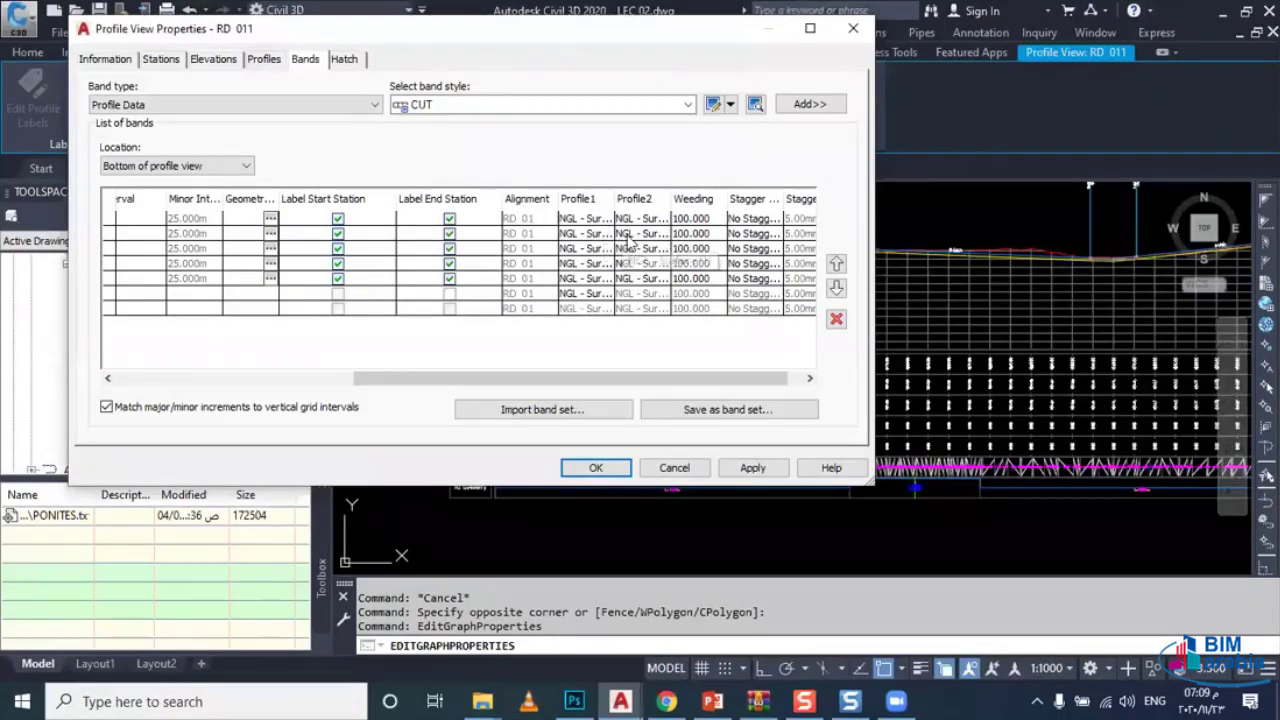
Step: Set the GRADING band's Profile1 and Profile2 to RD 01 DES PROFILE
{"action": "left_click", "coordinate": [602, 250]}
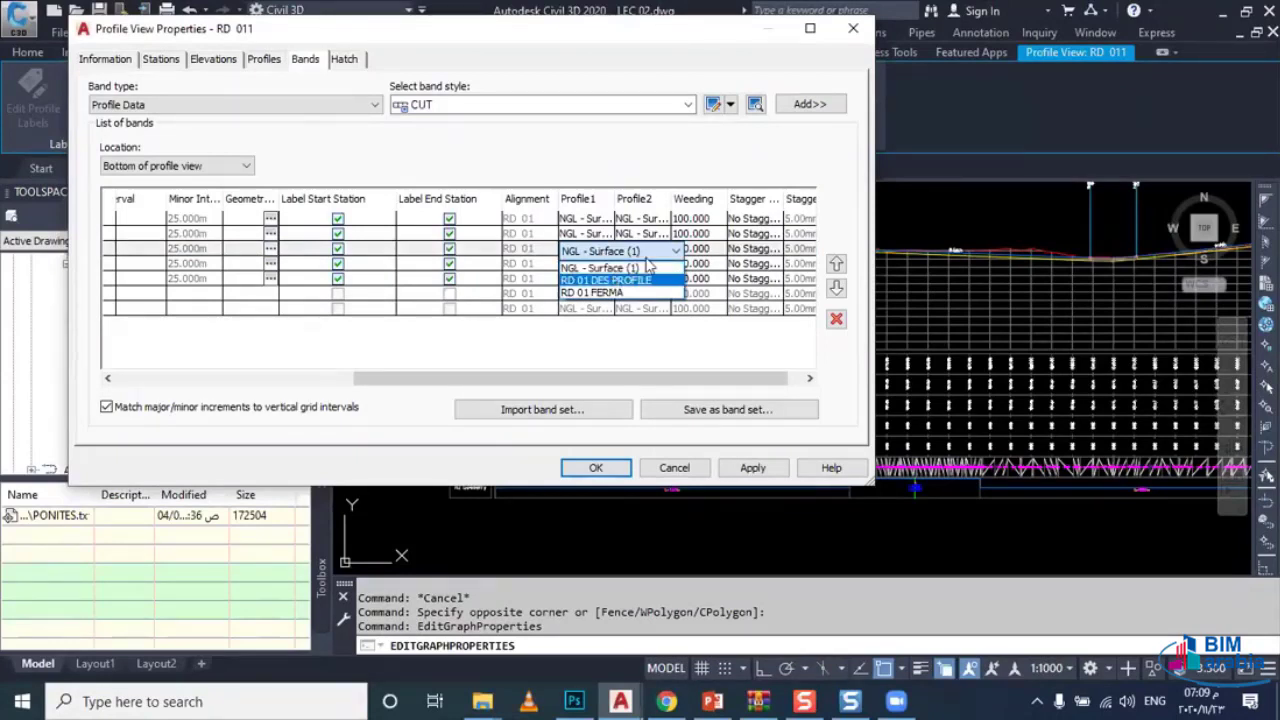
{"action": "left_click", "coordinate": [614, 281]}
{"action": "left_click", "coordinate": [646, 251]}
{"action": "left_click", "coordinate": [647, 281]}
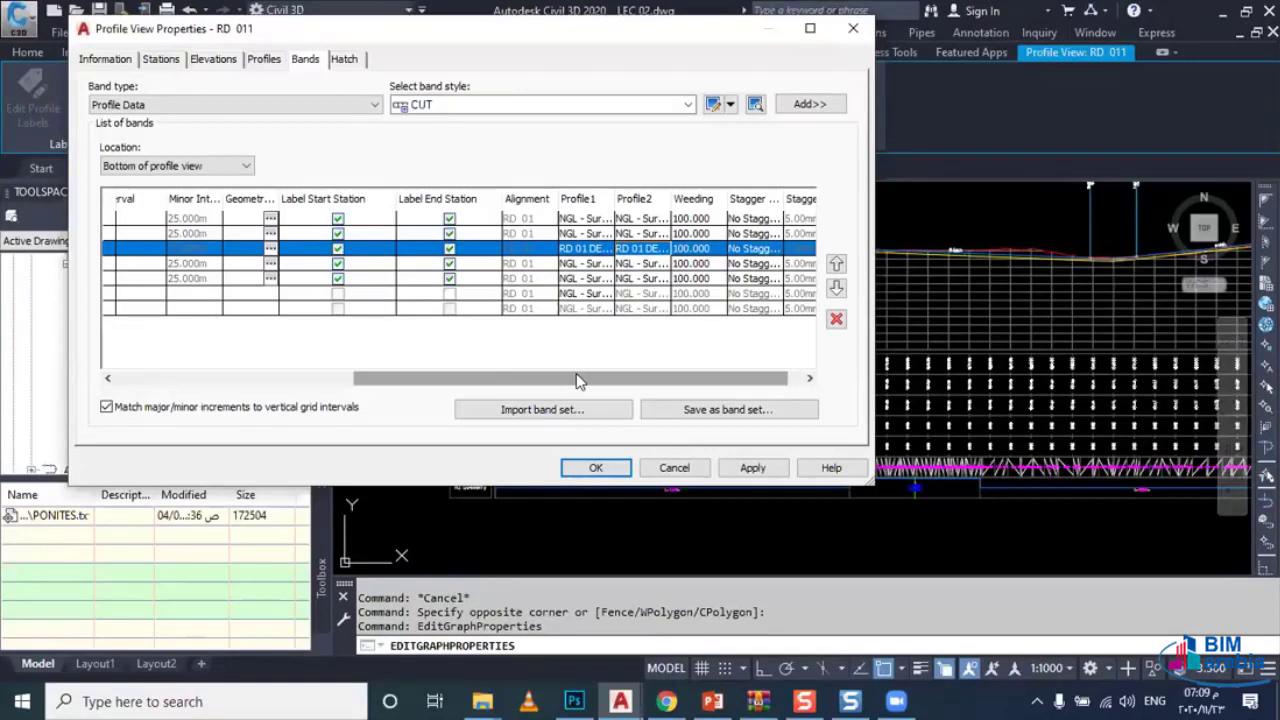
{"action": "scroll", "coordinate": [577, 381], "scroll_direction": "left", "scroll_amount": 2}
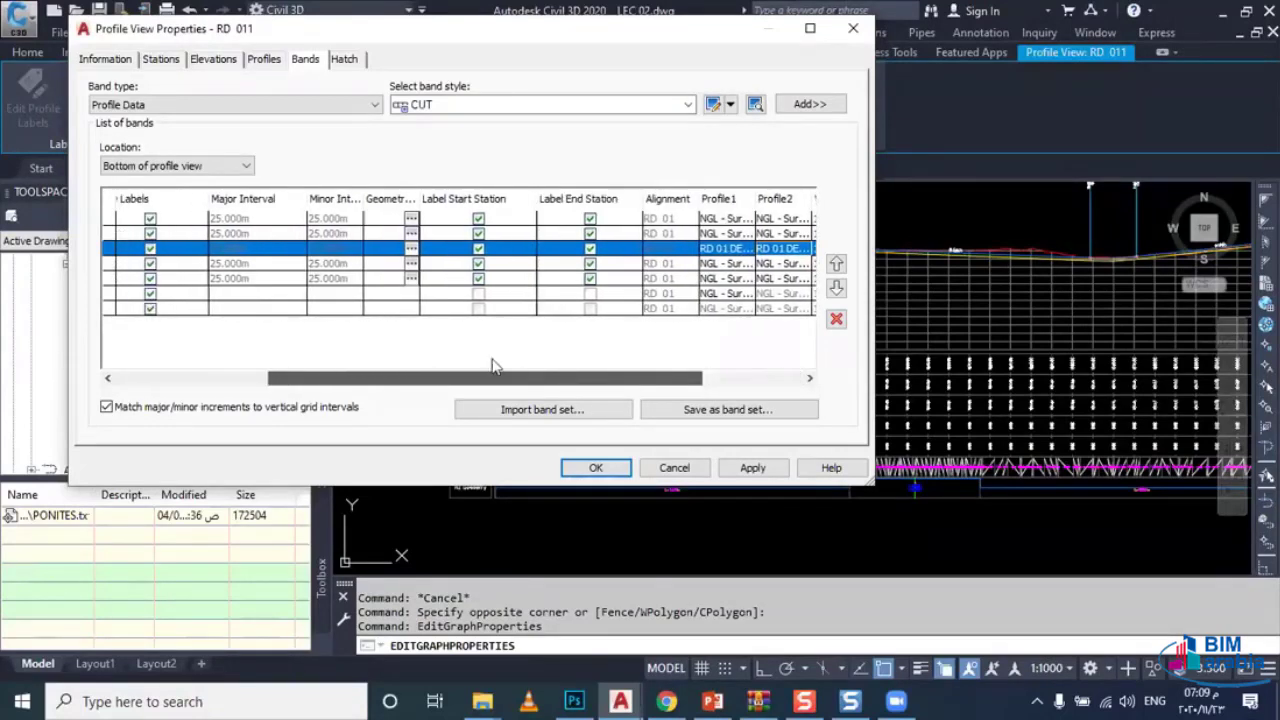
{"action": "scroll", "coordinate": [577, 381], "scroll_direction": "left", "scroll_amount": 4}
{"action": "scroll", "coordinate": [286, 378], "scroll_direction": "left", "scroll_amount": 3}
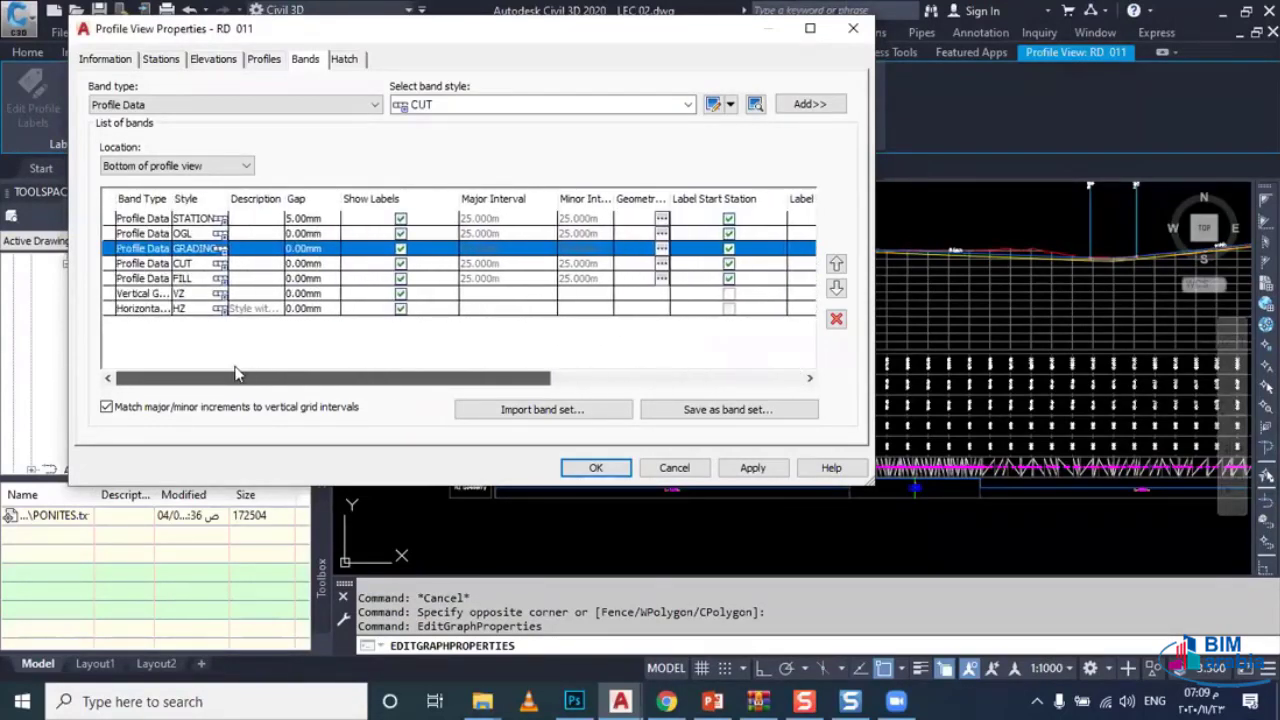
Step: Copy the GRADING band style as a new style named FERMA
{"action": "left_click", "coordinate": [687, 105]}
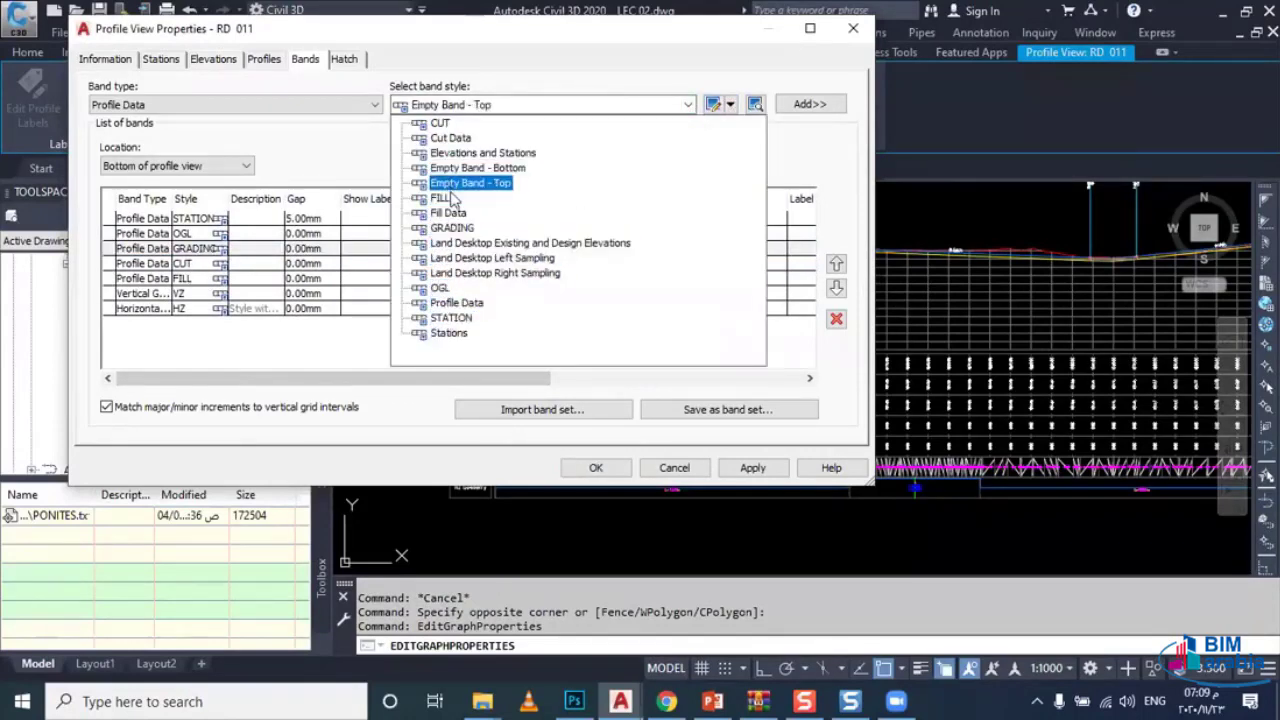
{"action": "left_click", "coordinate": [460, 228]}
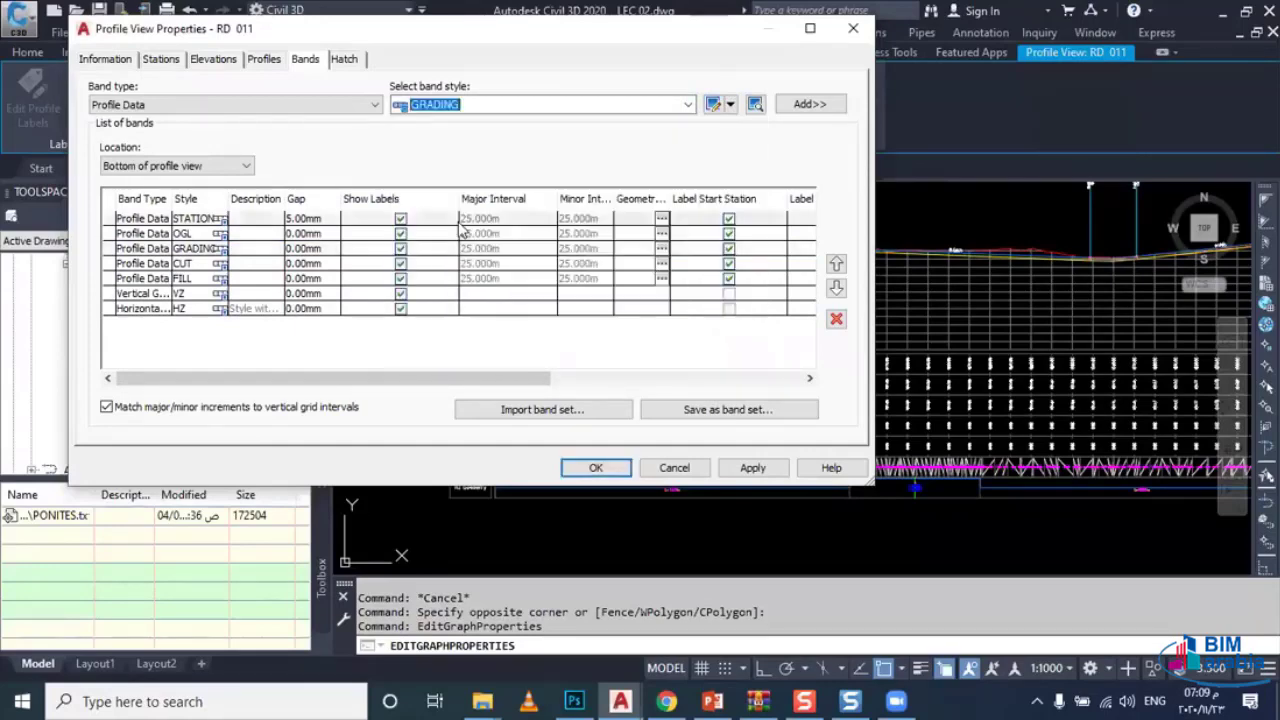
{"action": "left_click", "coordinate": [730, 106]}
{"action": "left_click", "coordinate": [760, 146]}
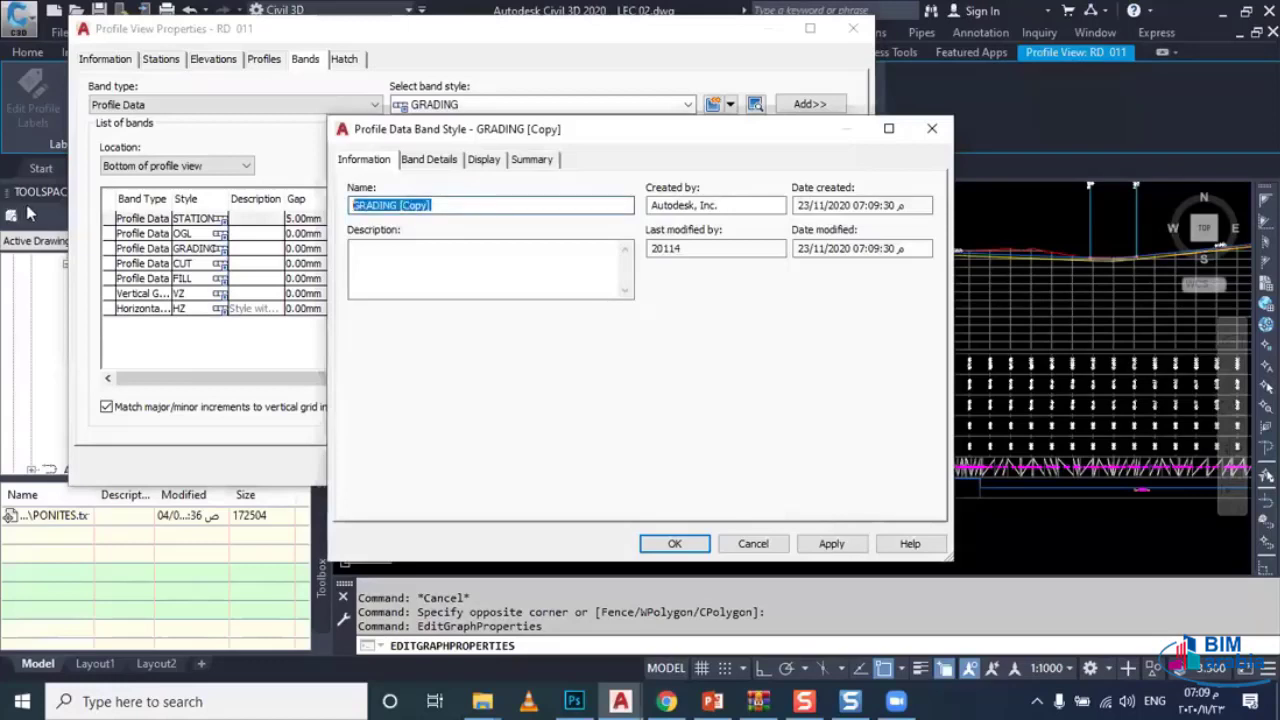
{"action": "type", "text": "FERMA"}
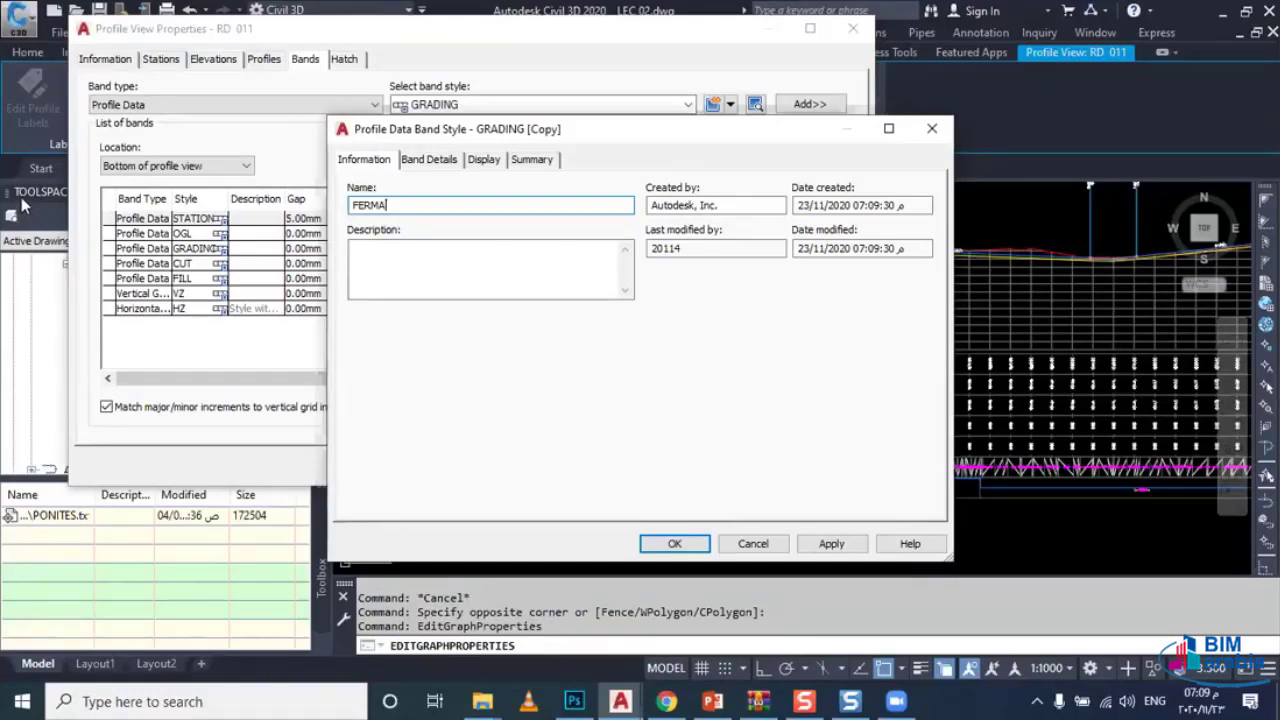
Step: Change the band title label contents from GRADING to FERMA
{"action": "left_click", "coordinate": [425, 160]}
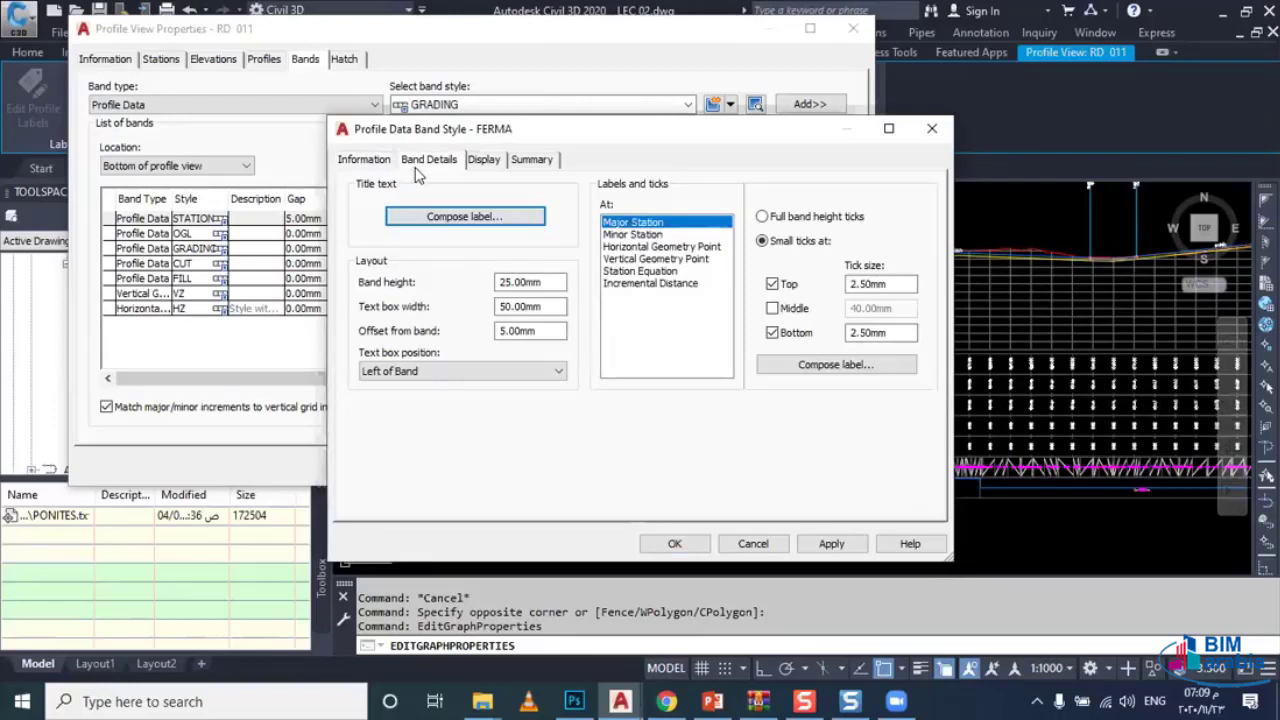
{"action": "left_click", "coordinate": [435, 216]}
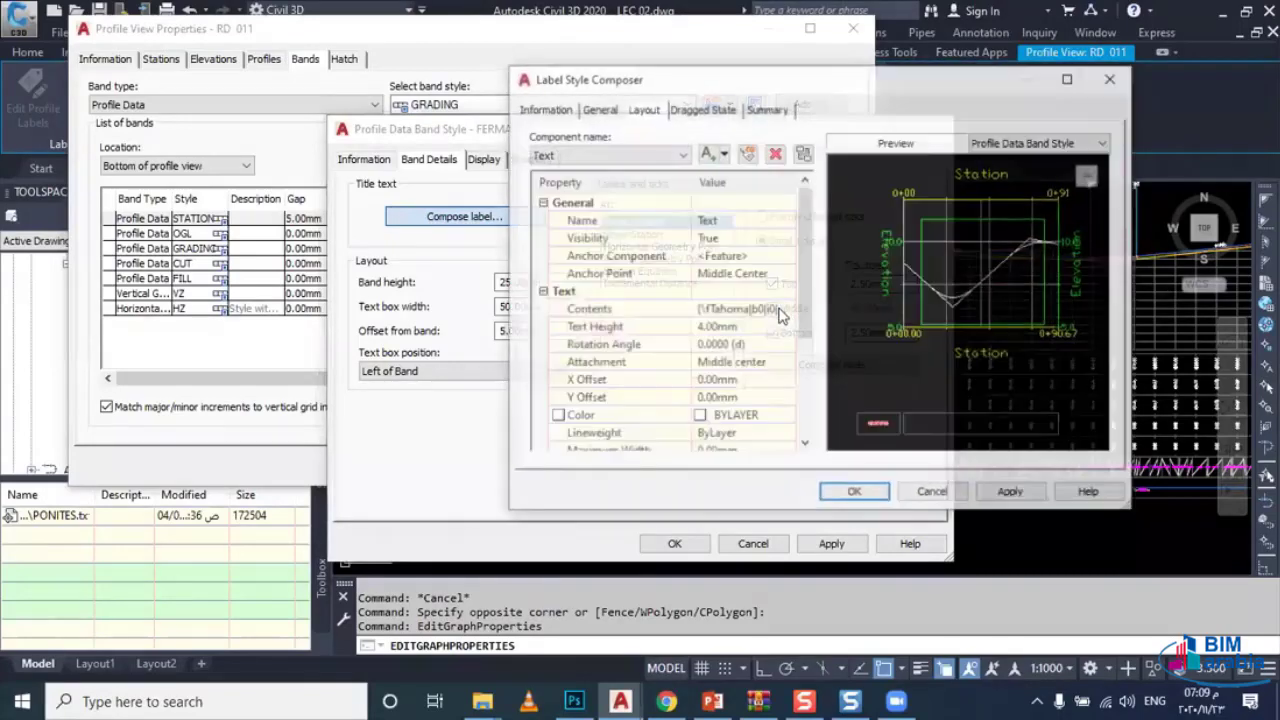
{"action": "left_click", "coordinate": [787, 310]}
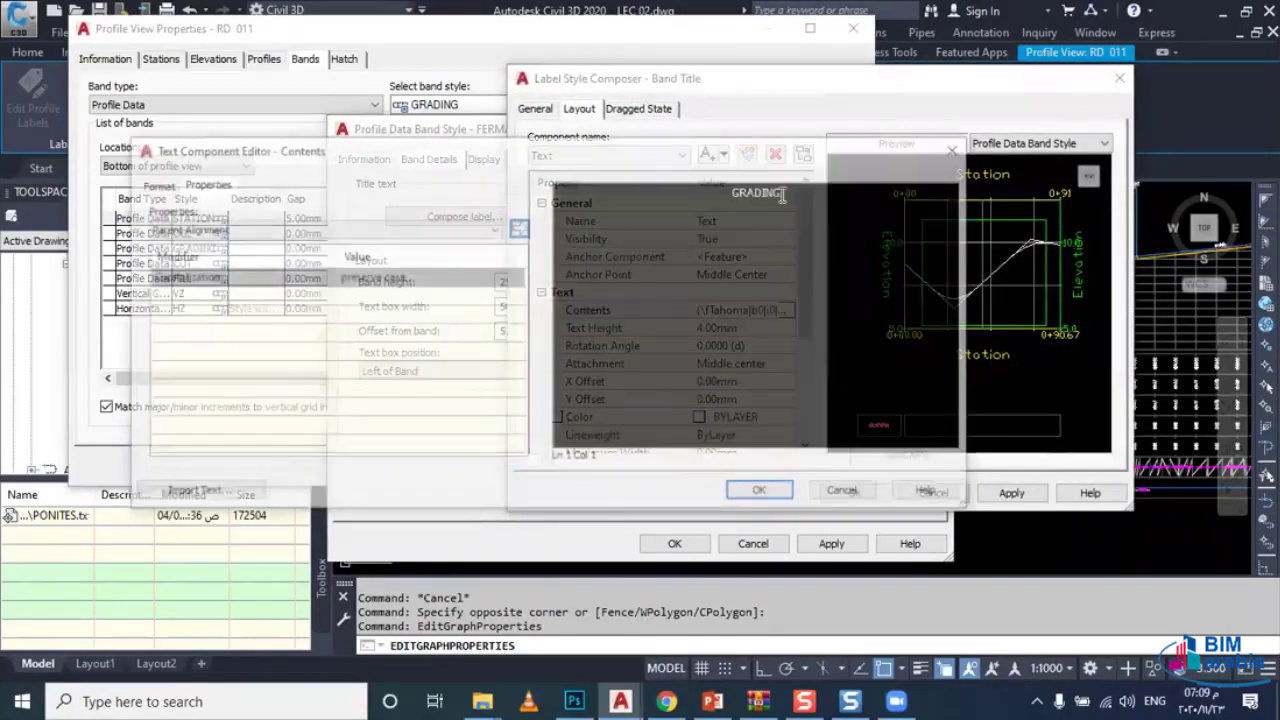
{"action": "key", "text": "ctrl+a"}
{"action": "type", "text": "FE"}
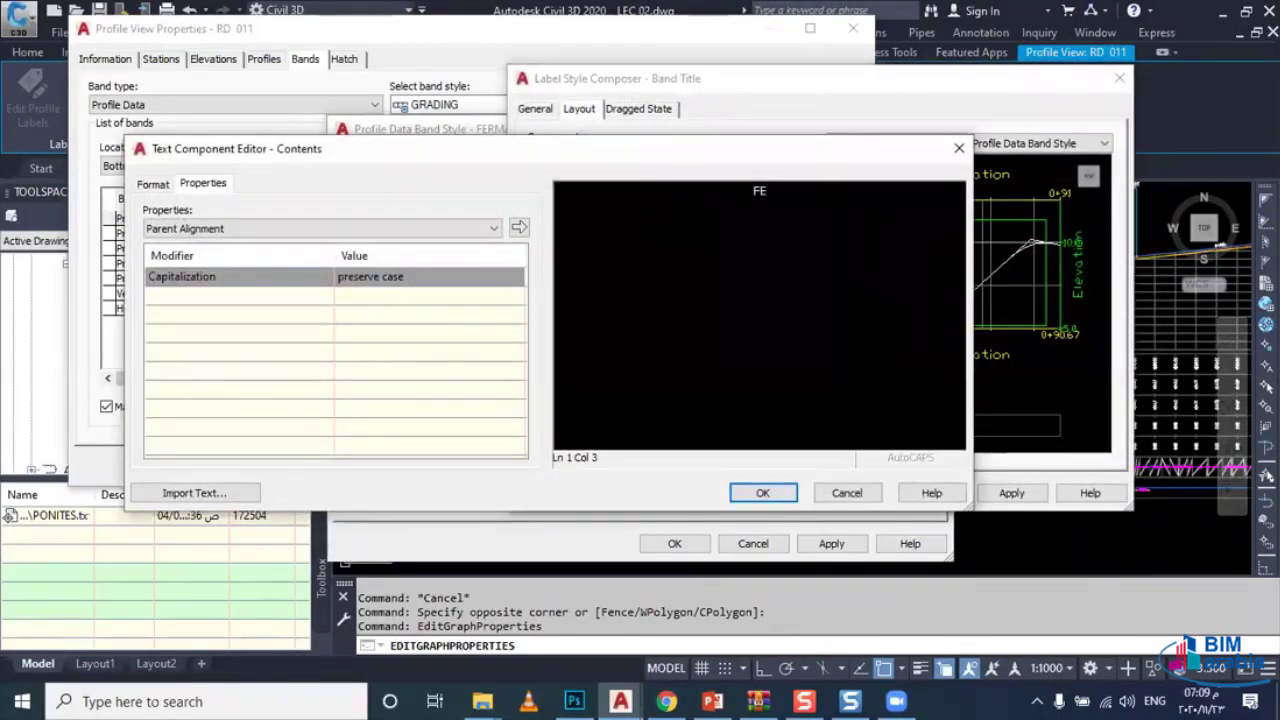
{"action": "type", "text": "RMA"}
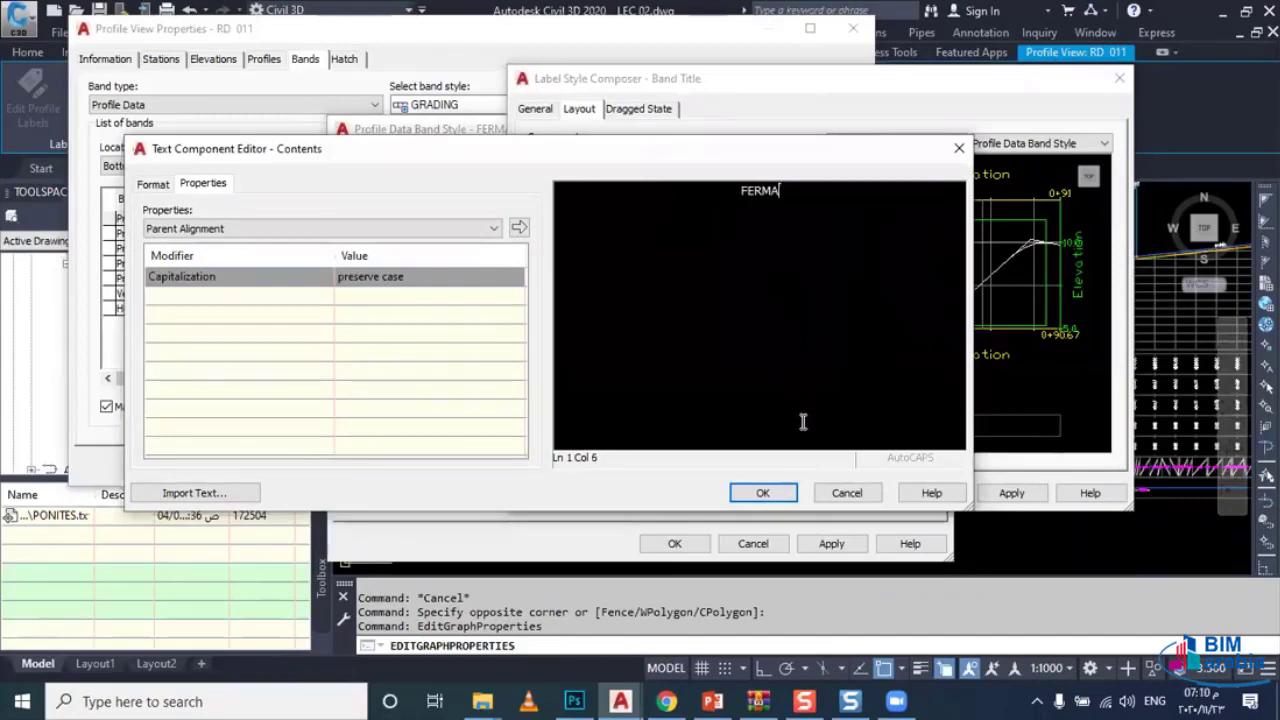
{"action": "left_click", "coordinate": [785, 492]}
{"action": "left_click", "coordinate": [851, 494]}
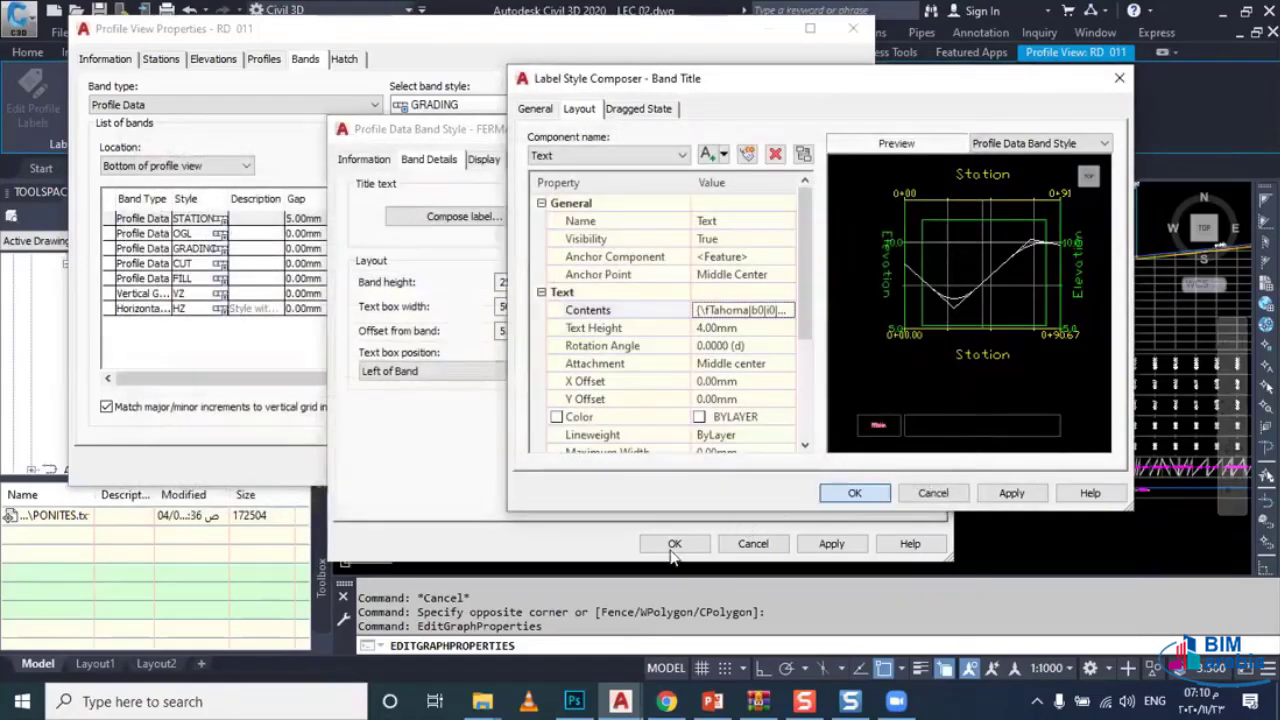
Step: Add a FERMA band with gap 0 and move it directly below OGL
{"action": "key", "text": "Return"}
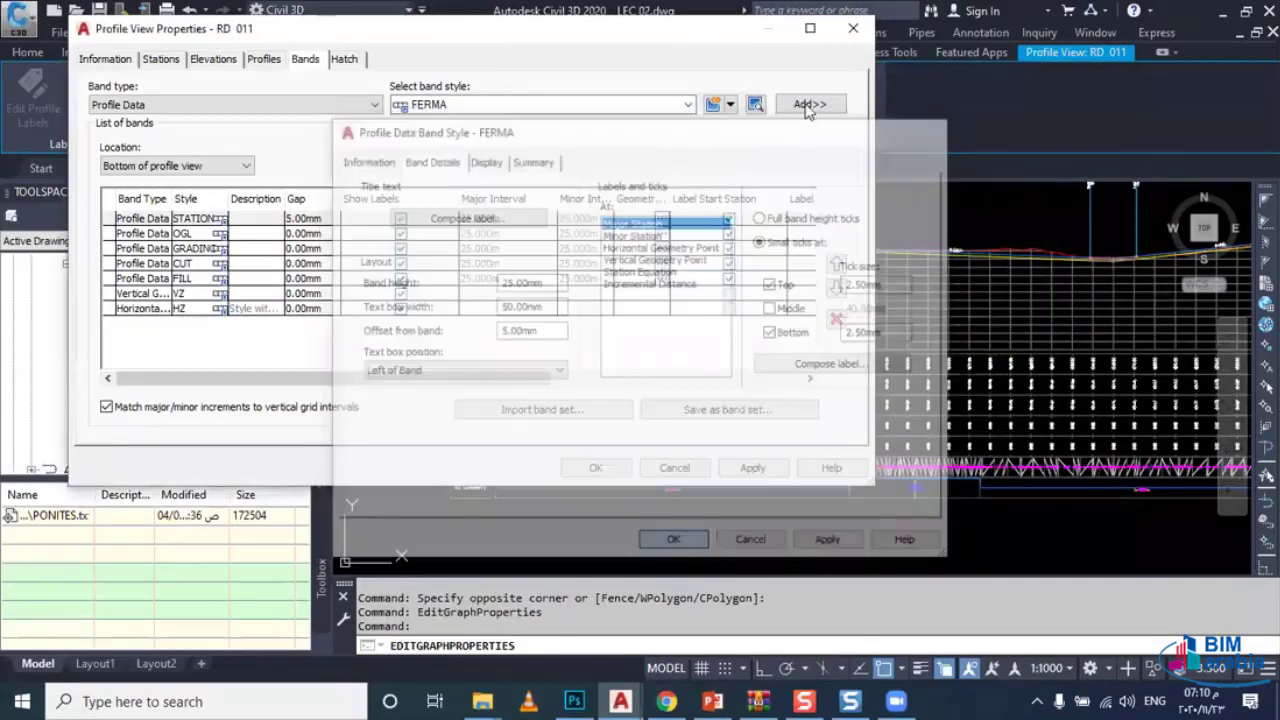
{"action": "left_click", "coordinate": [809, 103]}
{"action": "left_click", "coordinate": [559, 570]}
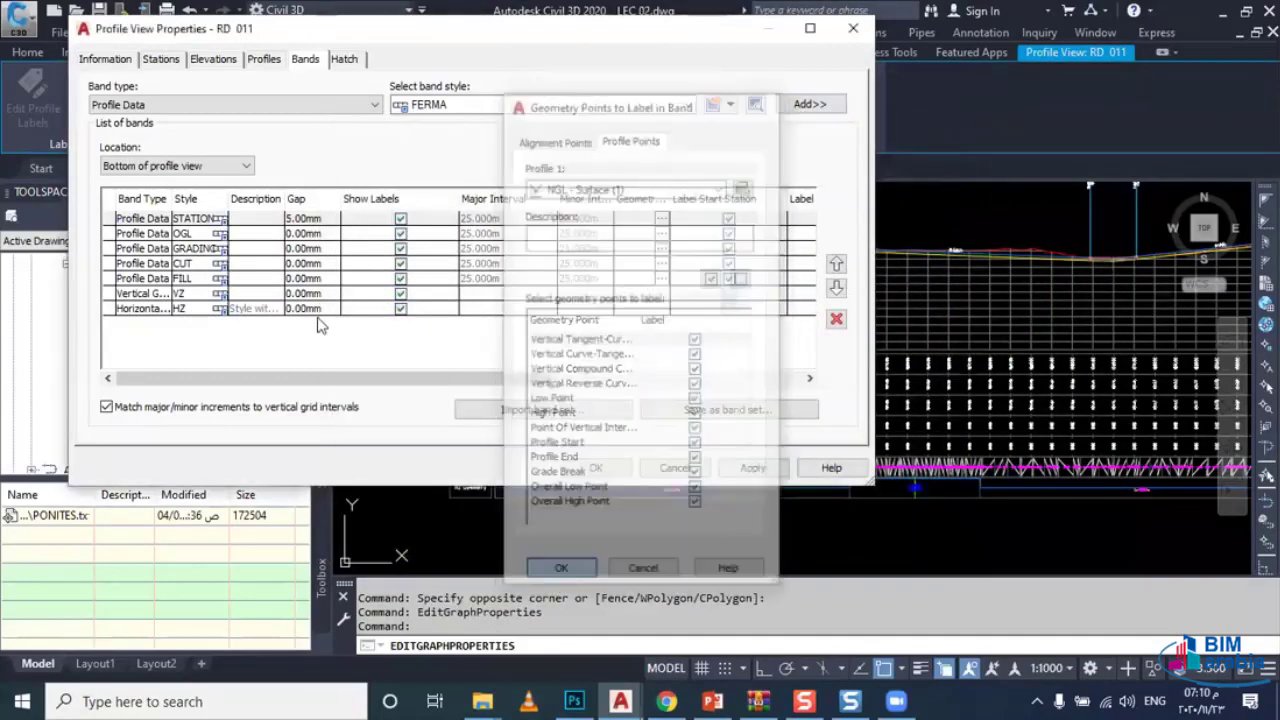
{"action": "left_click", "coordinate": [318, 323]}
{"action": "left_click", "coordinate": [322, 323]}
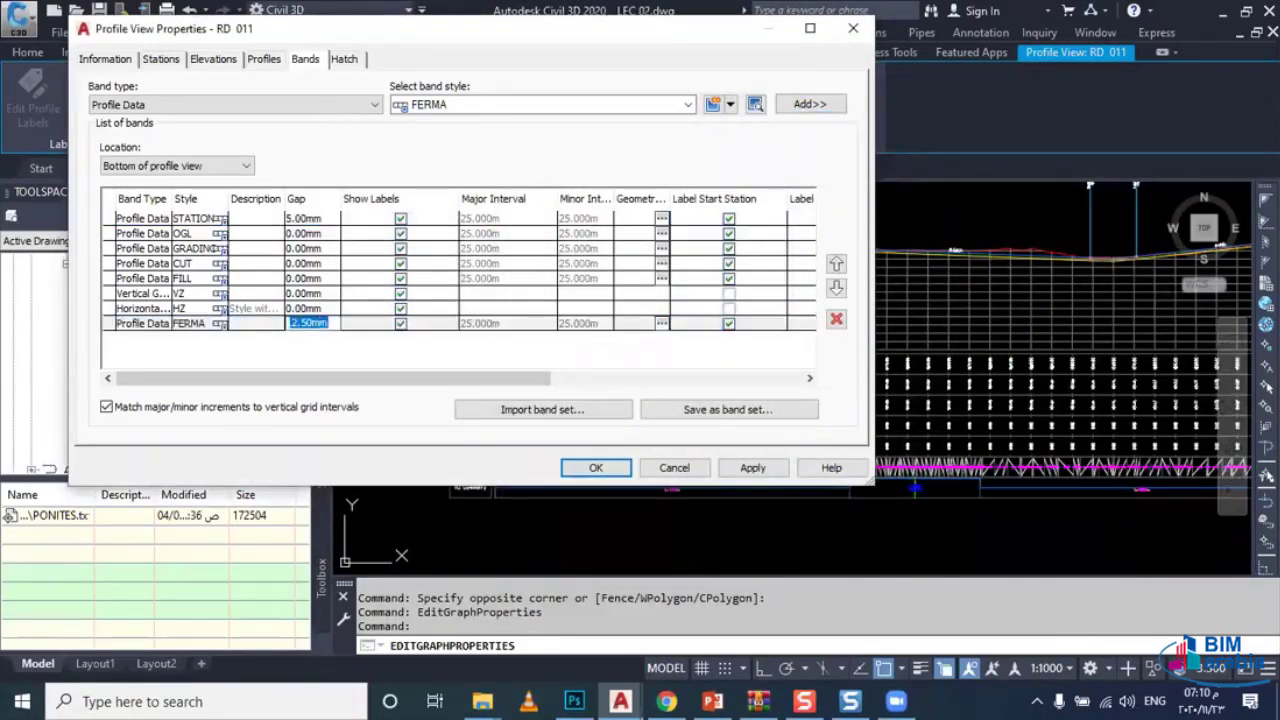
{"action": "type", "text": "0"}
{"action": "left_click", "coordinate": [305, 350]}
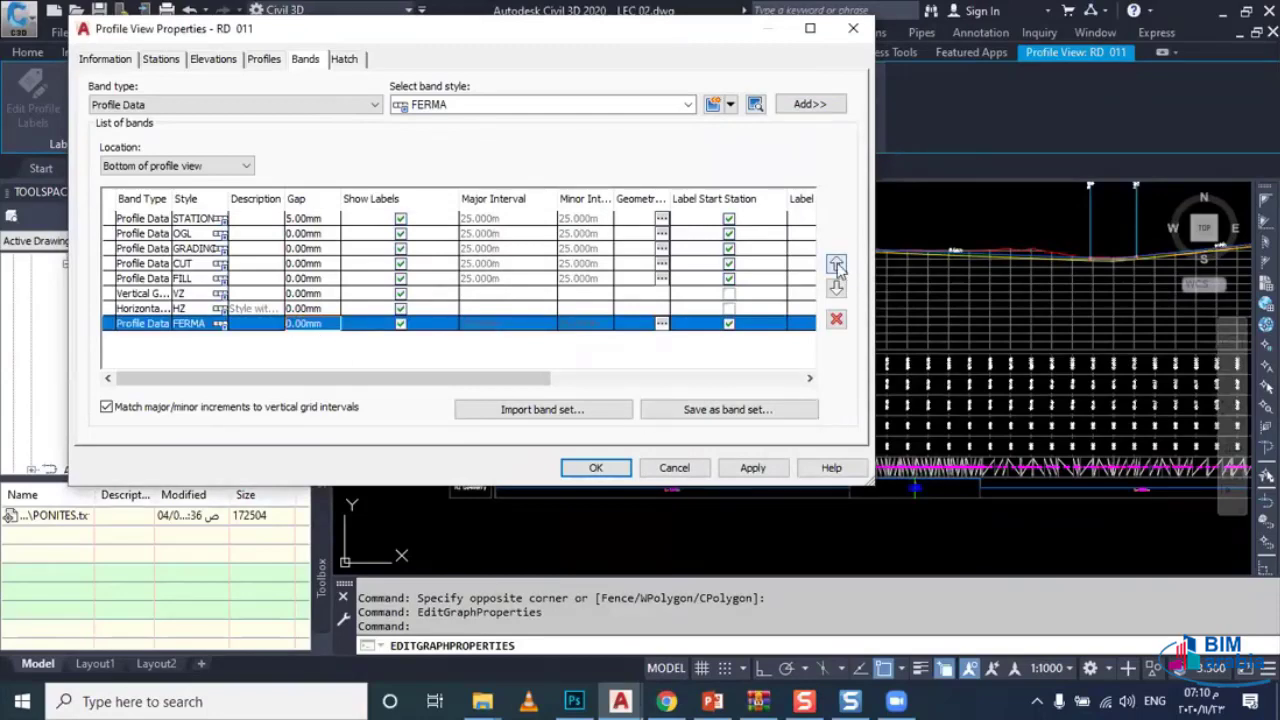
{"action": "left_click", "coordinate": [836, 264]}
{"action": "left_click", "coordinate": [836, 264]}
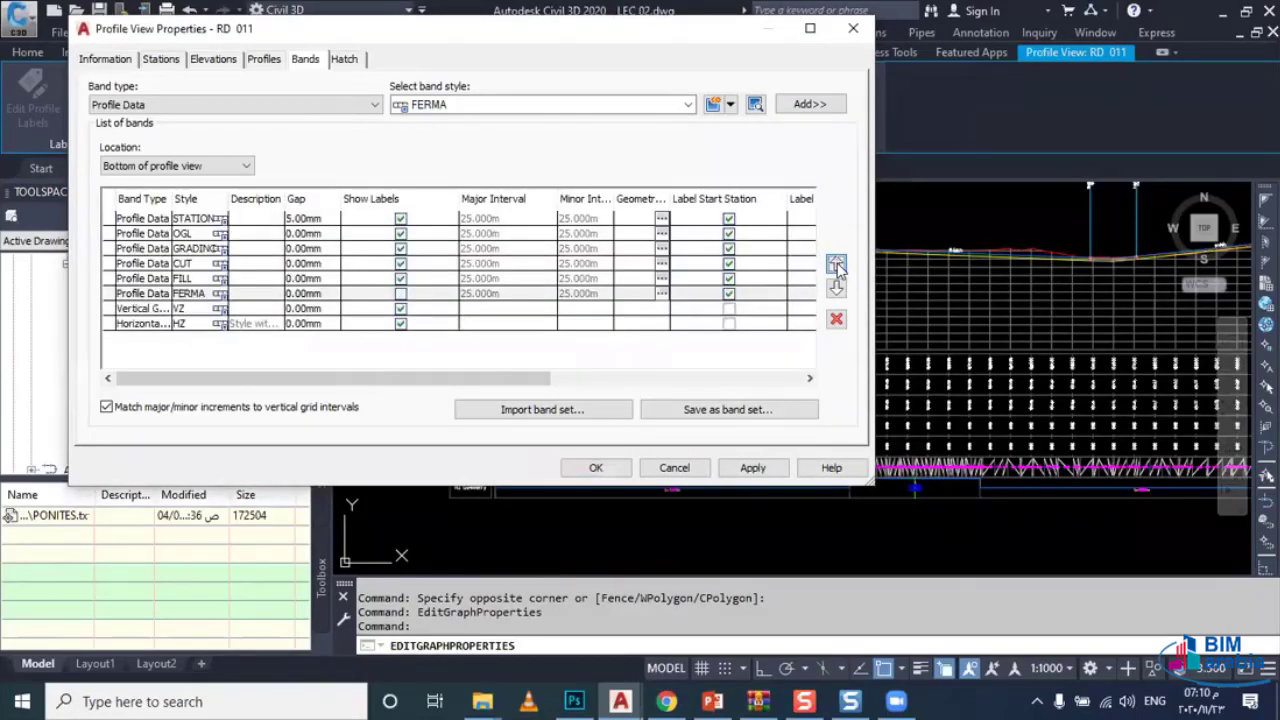
{"action": "left_click", "coordinate": [836, 264]}
{"action": "left_click", "coordinate": [836, 264]}
{"action": "left_click", "coordinate": [836, 264]}
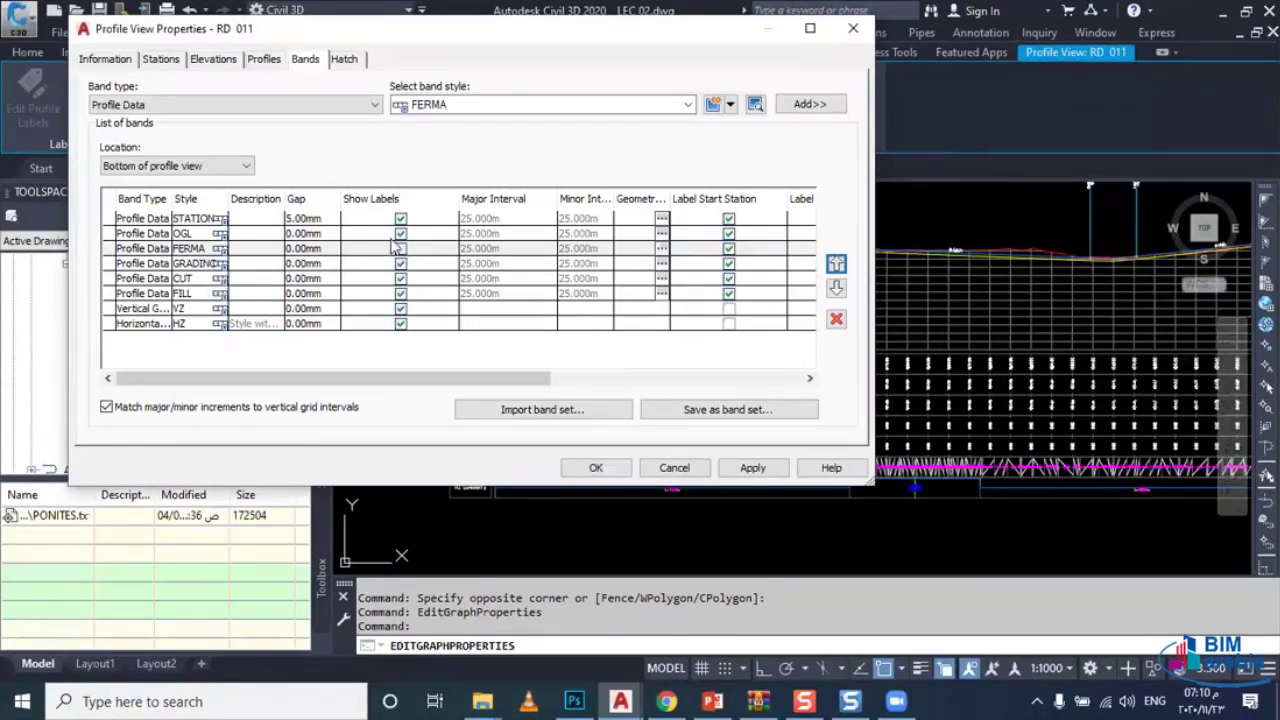
Step: Set both profiles of the FERMA band to RD 01 FERMA
{"action": "left_click", "coordinate": [400, 248]}
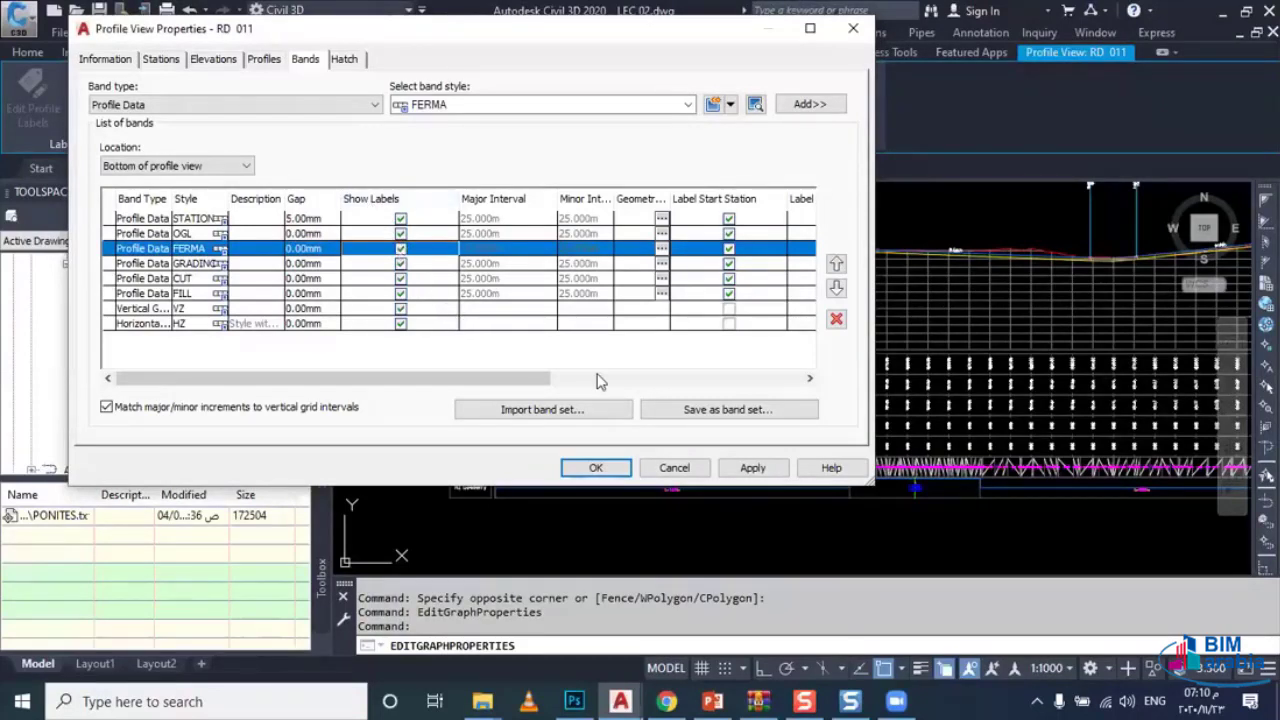
{"action": "left_click_drag", "start_coordinate": [546, 380], "coordinate": [805, 371]}
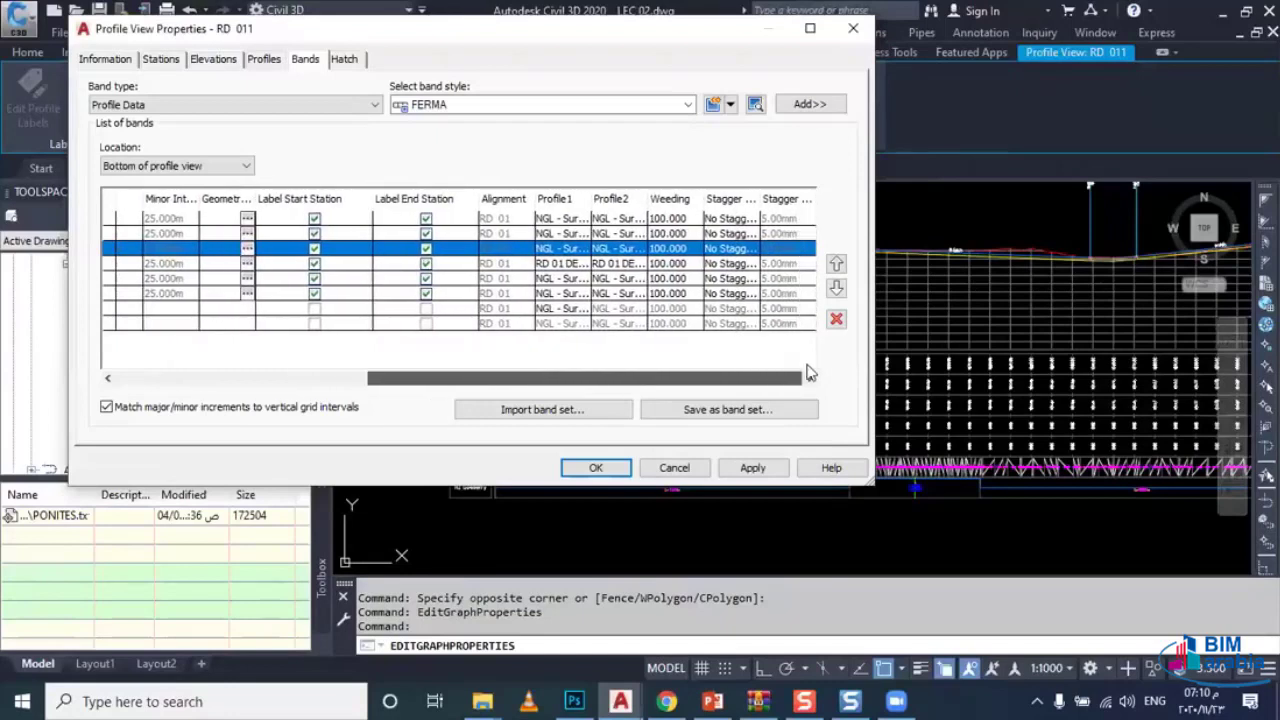
{"action": "left_click", "coordinate": [580, 250]}
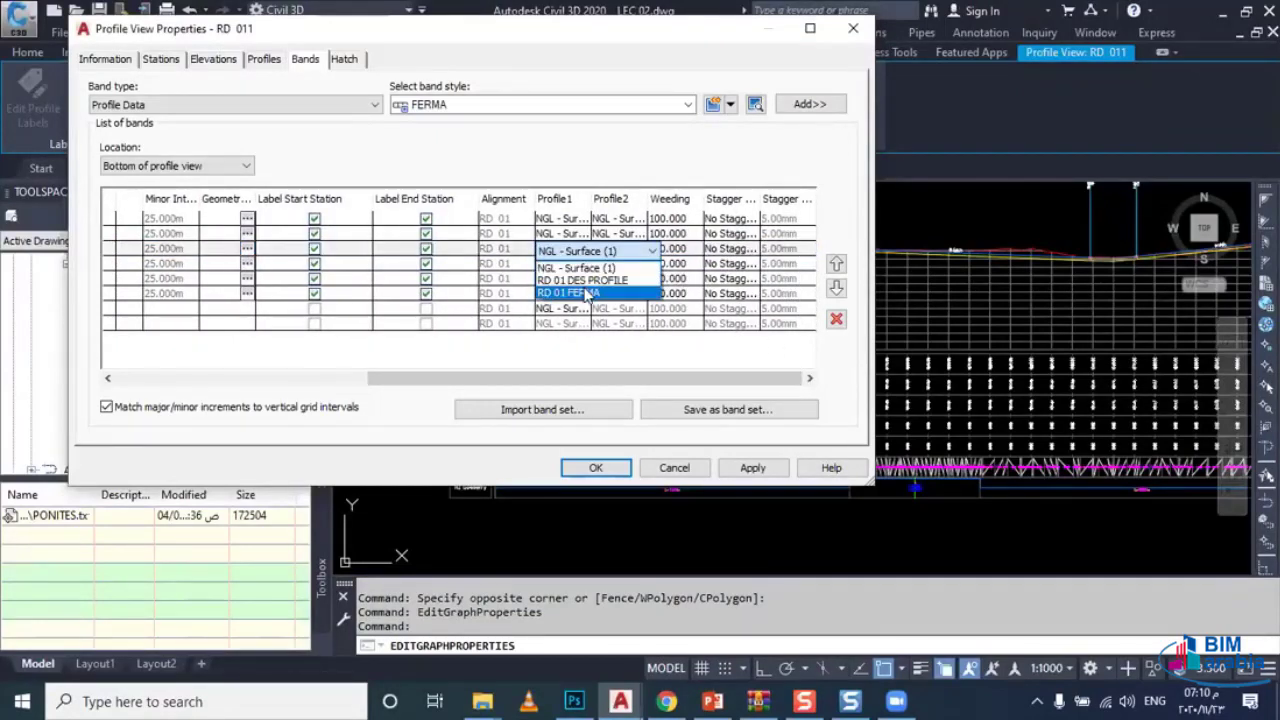
{"action": "left_click", "coordinate": [590, 289]}
{"action": "left_click", "coordinate": [618, 250]}
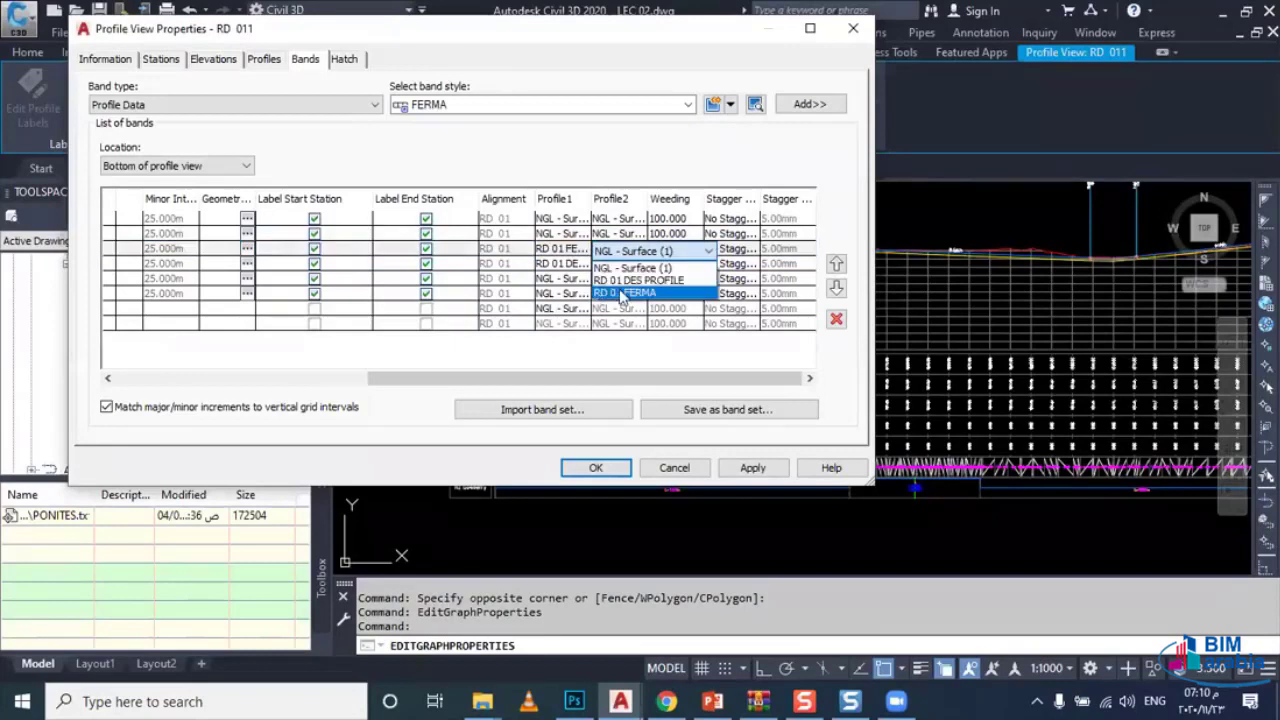
{"action": "left_click", "coordinate": [620, 289]}
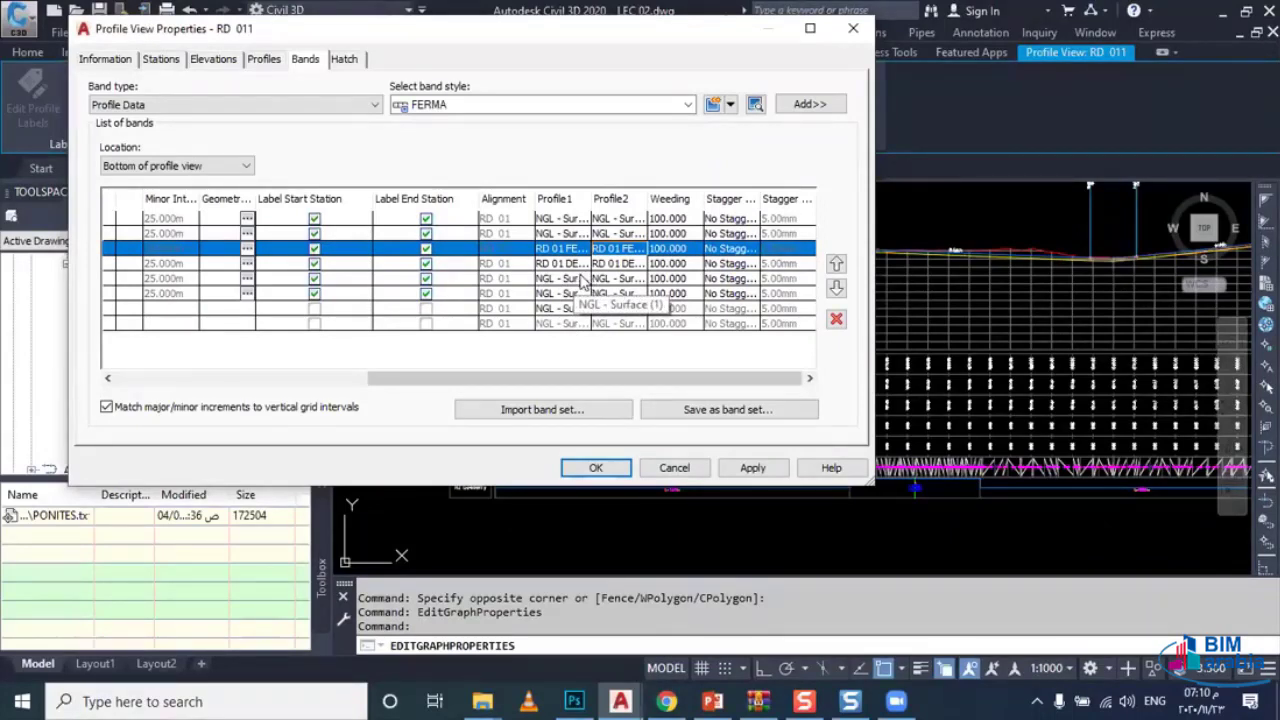
Step: Point CUT and FILL's second profile to RD 01 FERMA; vertical geometry band to RD 01 DES PROFILE
{"action": "left_click", "coordinate": [636, 280]}
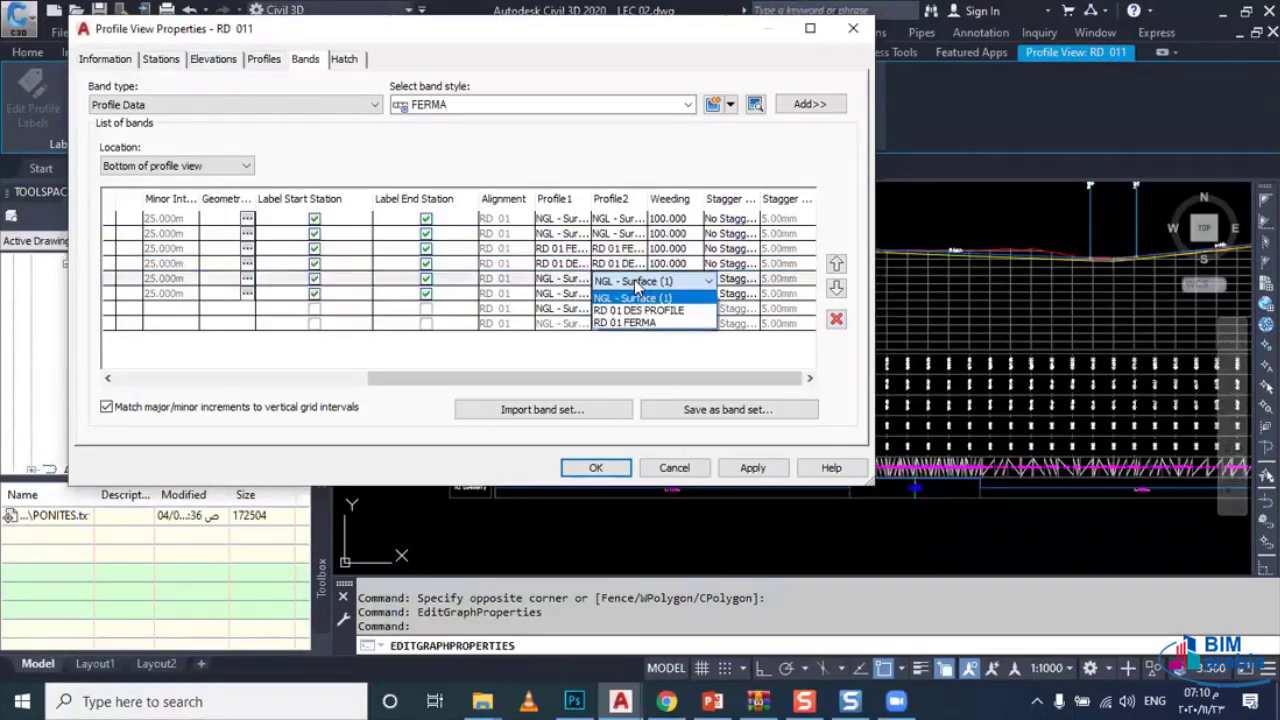
{"action": "left_click", "coordinate": [636, 322]}
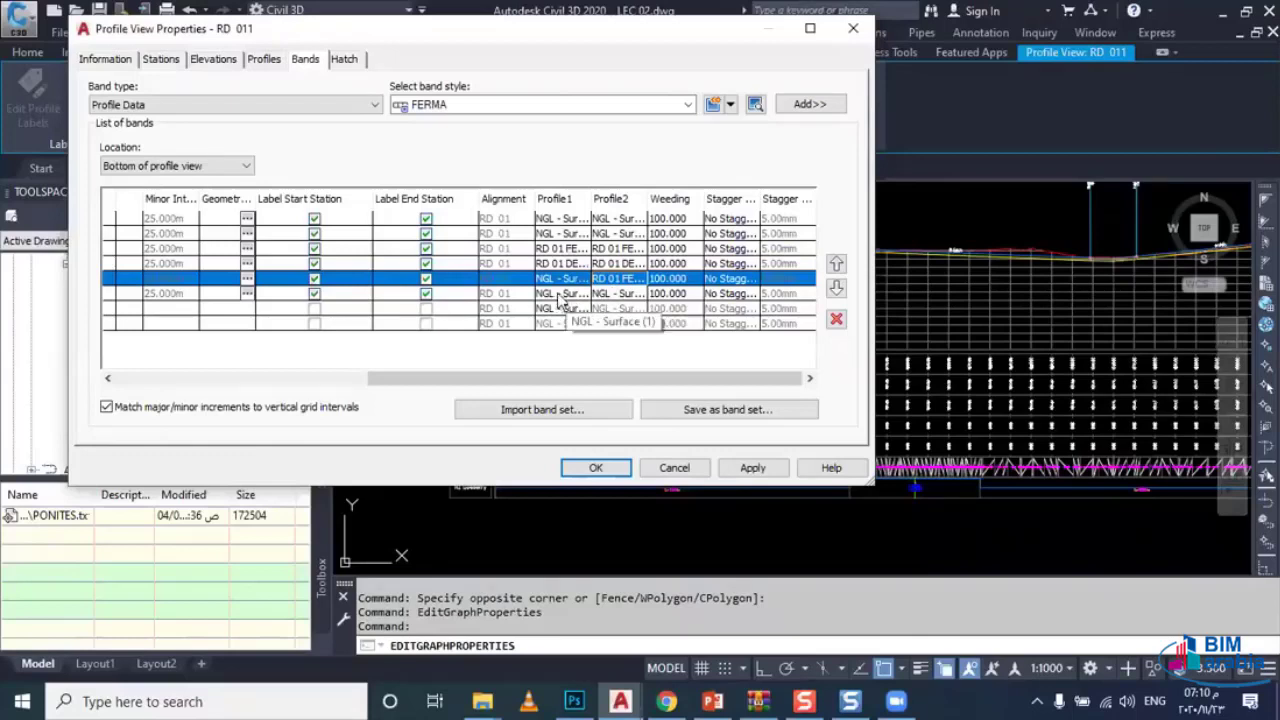
{"action": "left_click", "coordinate": [611, 295]}
{"action": "left_click", "coordinate": [611, 297]}
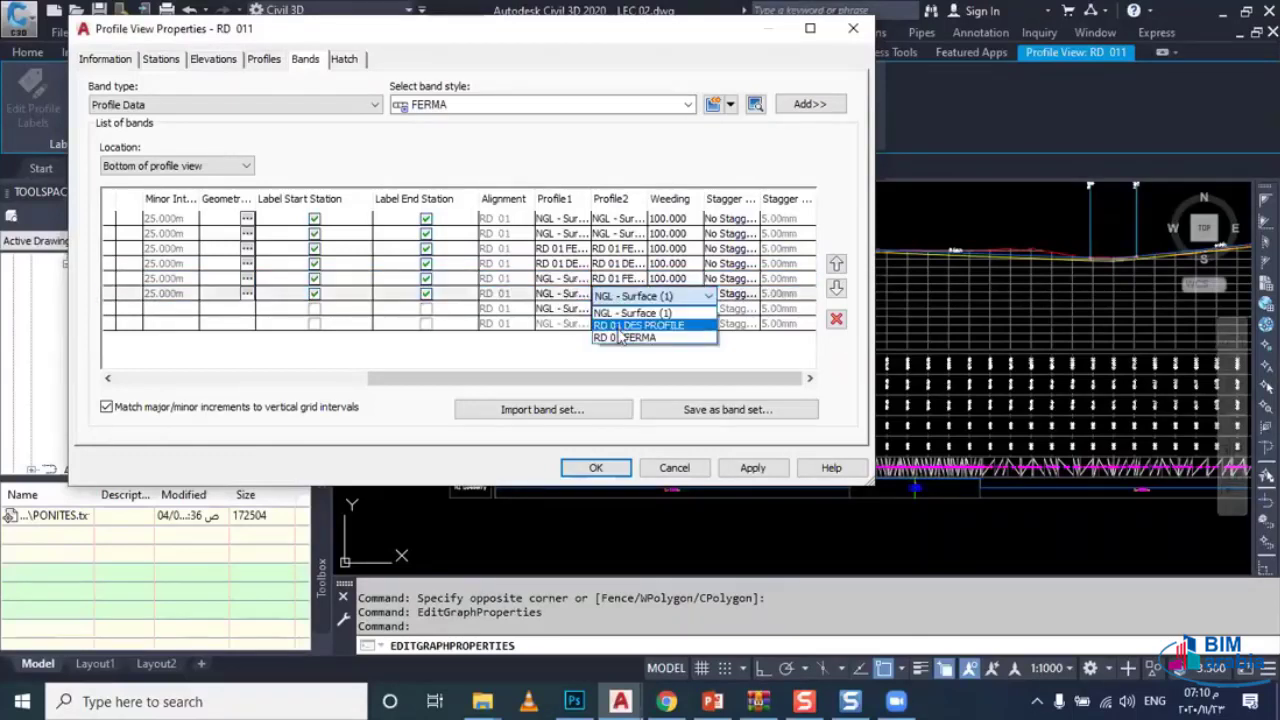
{"action": "left_click", "coordinate": [620, 338]}
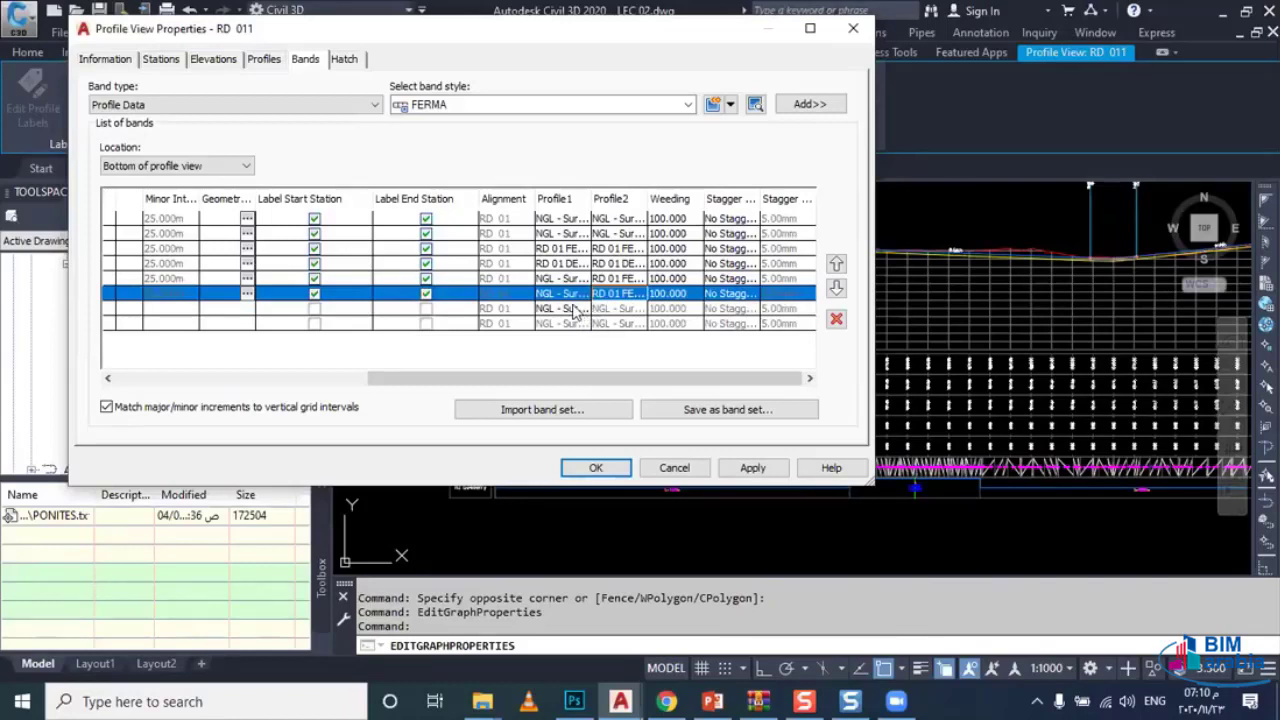
{"action": "left_click", "coordinate": [576, 310]}
{"action": "left_click", "coordinate": [576, 310]}
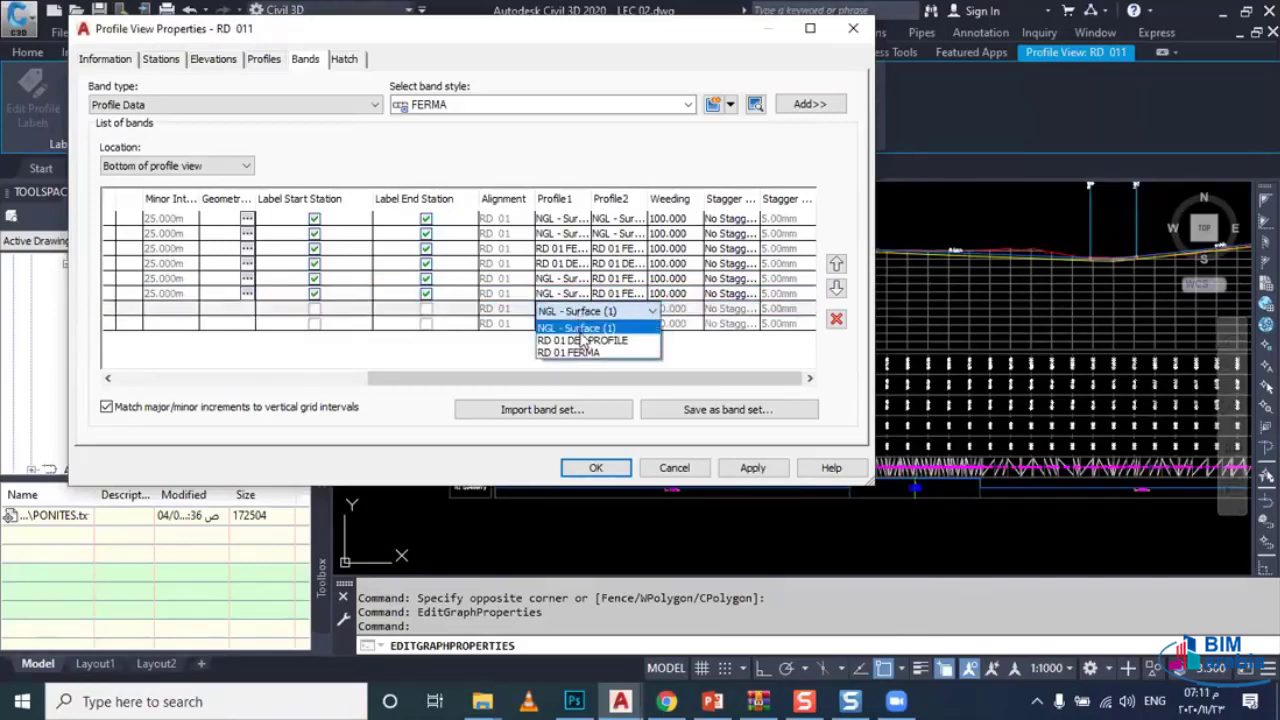
{"action": "left_click", "coordinate": [583, 341]}
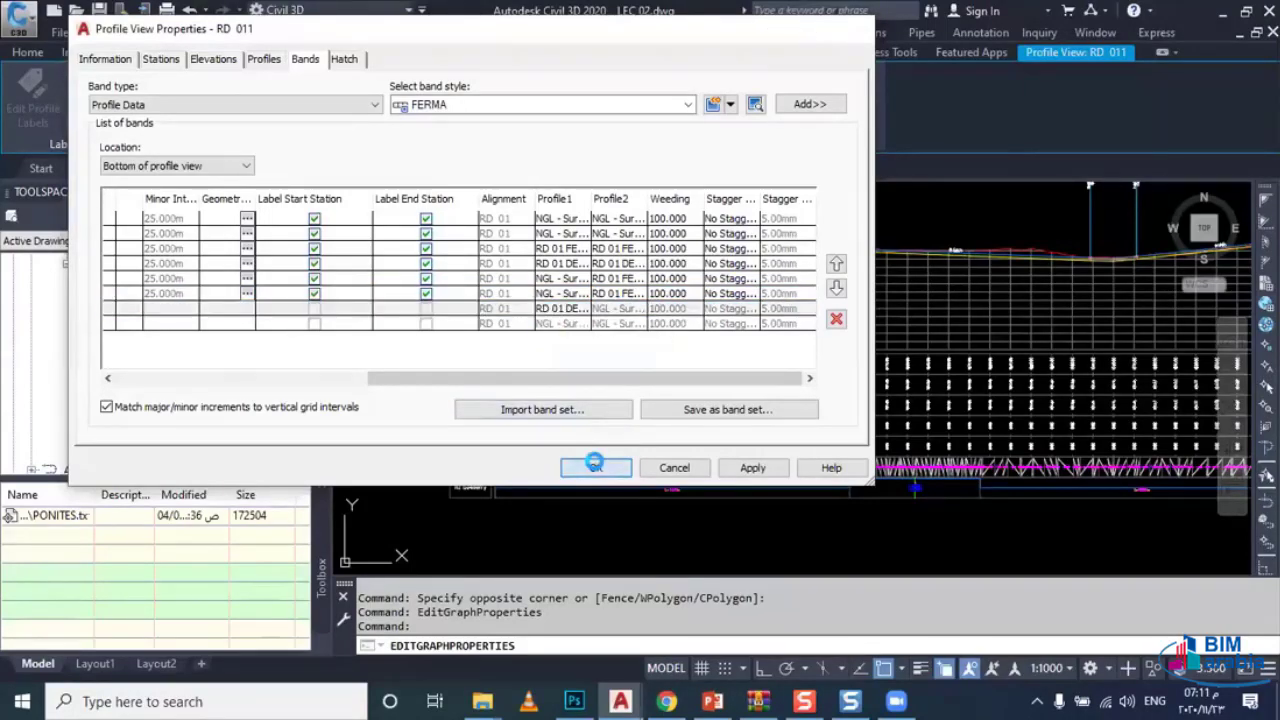
{"action": "left_click", "coordinate": [594, 466]}
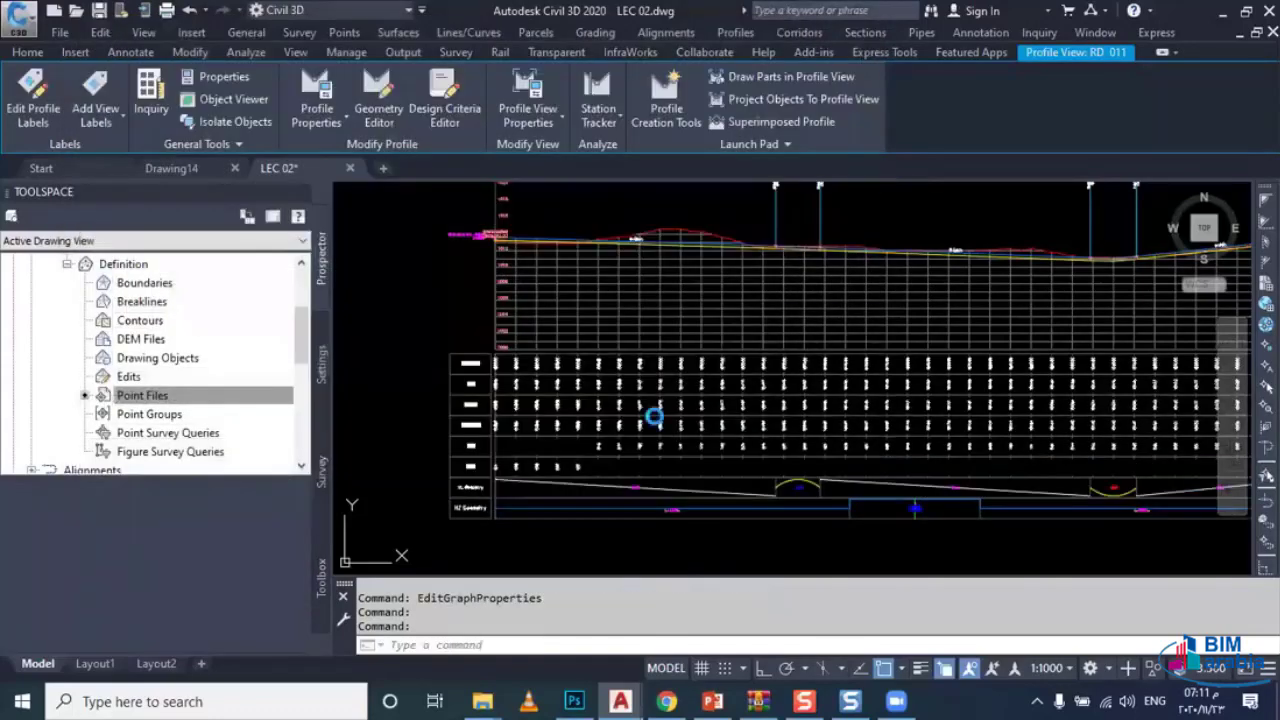
{"action": "key", "text": "Escape"}
{"action": "scroll", "coordinate": [620, 420], "scroll_direction": "down", "scroll_amount": 5}
{"action": "scroll", "coordinate": [549, 386], "scroll_direction": "up", "scroll_amount": 3}
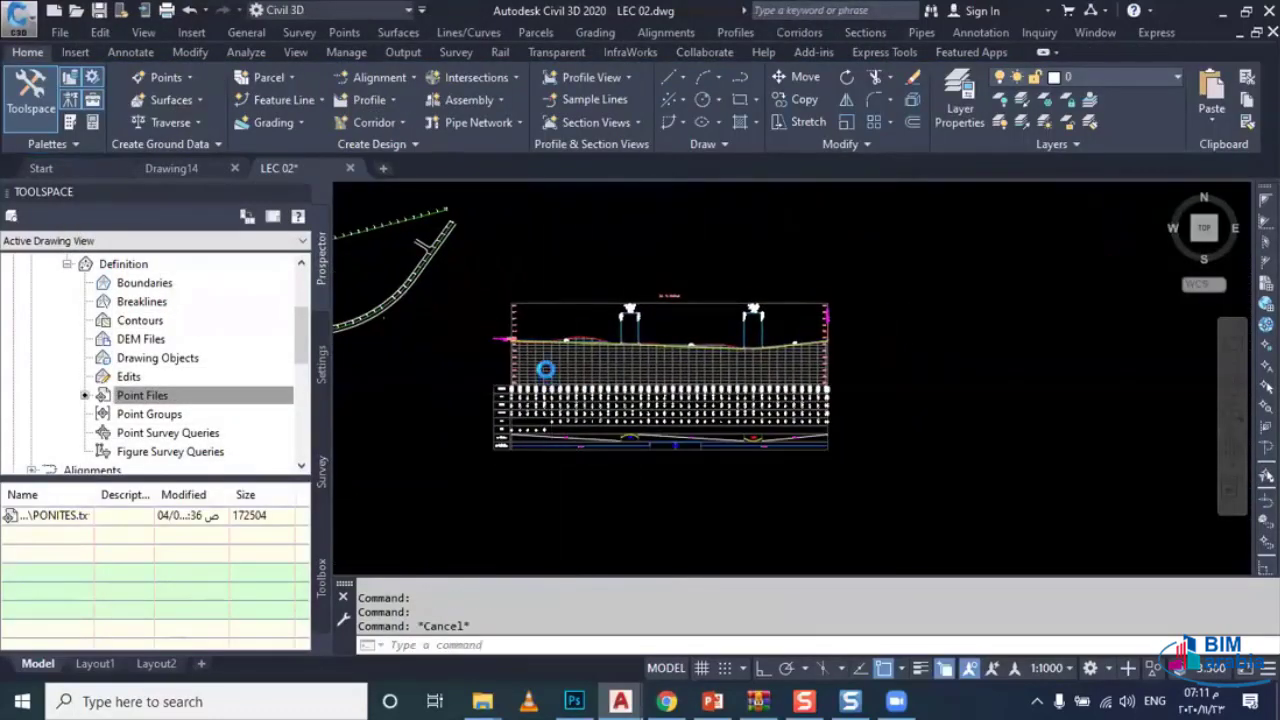
{"action": "scroll", "coordinate": [551, 384], "scroll_direction": "up", "scroll_amount": 1}
{"action": "scroll", "coordinate": [540, 375], "scroll_direction": "up", "scroll_amount": 1}
{"action": "scroll", "coordinate": [523, 363], "scroll_direction": "up", "scroll_amount": 1}
{"action": "scroll", "coordinate": [523, 363], "scroll_direction": "up", "scroll_amount": 2}
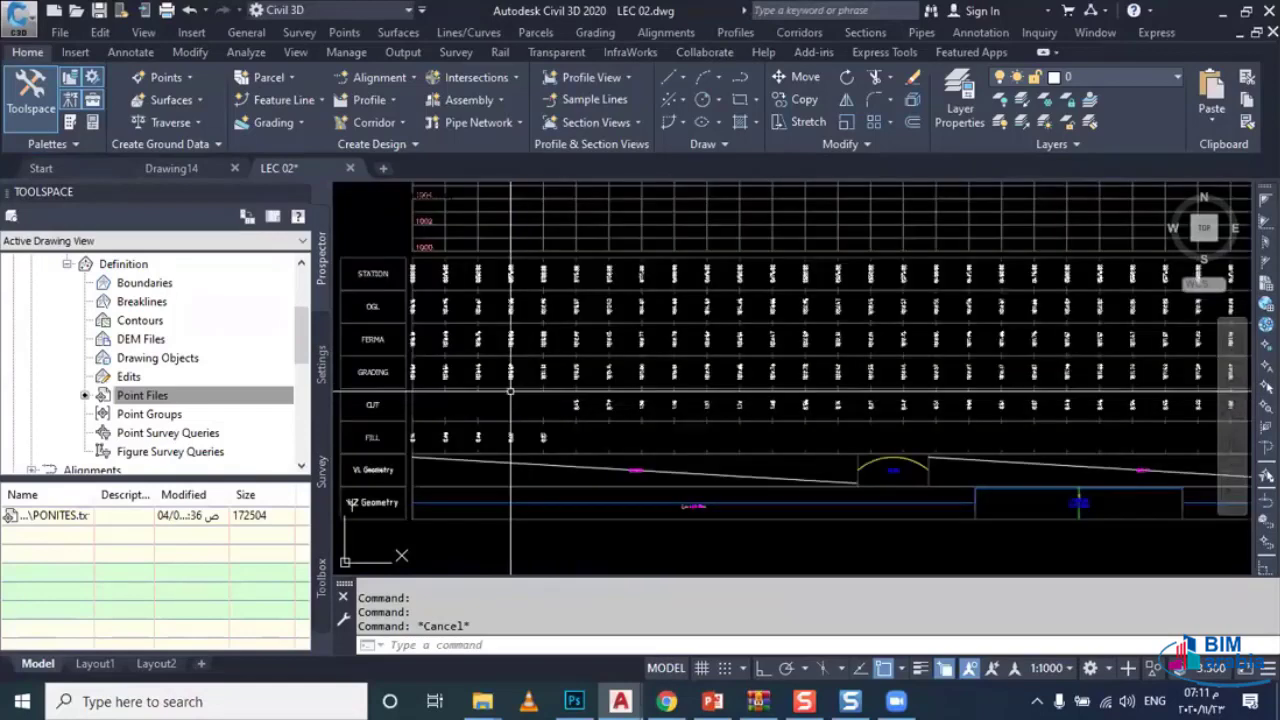
{"action": "scroll", "coordinate": [523, 363], "scroll_direction": "up", "scroll_amount": 1}
{"action": "scroll", "coordinate": [510, 300], "scroll_direction": "up", "scroll_amount": 1}
{"action": "scroll", "coordinate": [510, 300], "scroll_direction": "up", "scroll_amount": 1}
{"action": "scroll", "coordinate": [510, 300], "scroll_direction": "up", "scroll_amount": 1}
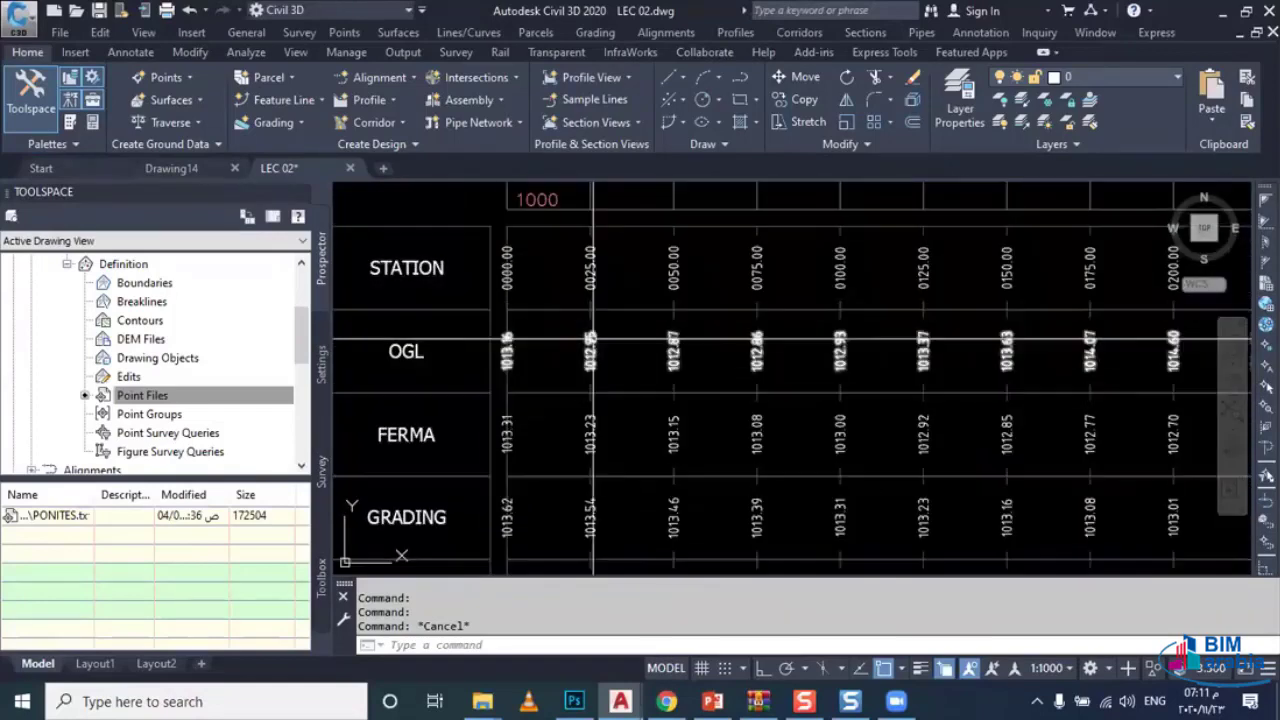
{"action": "scroll", "coordinate": [600, 370], "scroll_direction": "up", "scroll_amount": 2}
{"action": "scroll", "coordinate": [595, 430], "scroll_direction": "up", "scroll_amount": 1}
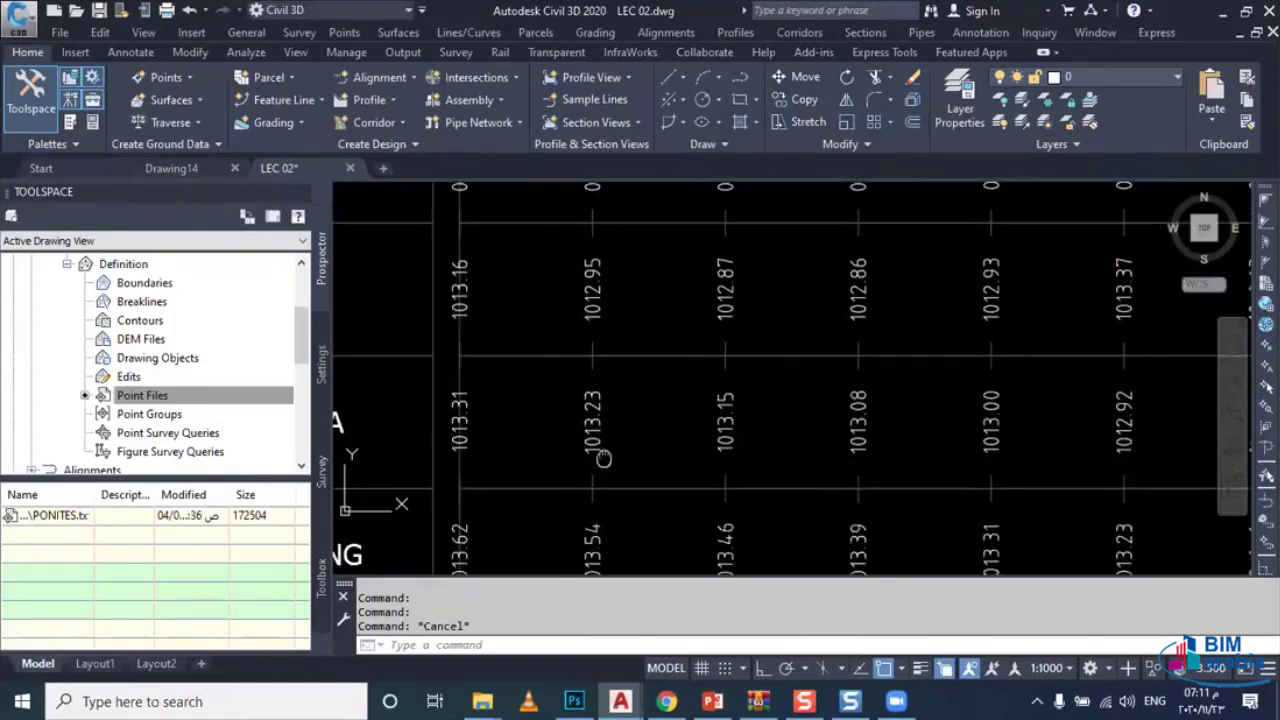
{"action": "scroll", "coordinate": [620, 470], "scroll_direction": "down", "scroll_amount": 3}
{"action": "mouse_move", "coordinate": [629, 484]}
{"action": "middle_mouse_down"}
{"action": "mouse_move", "coordinate": [618, 436]}
{"action": "mouse_move", "coordinate": [593, 411]}
{"action": "middle_mouse_up"}
{"action": "scroll", "coordinate": [616, 442], "scroll_direction": "down", "scroll_amount": 2}
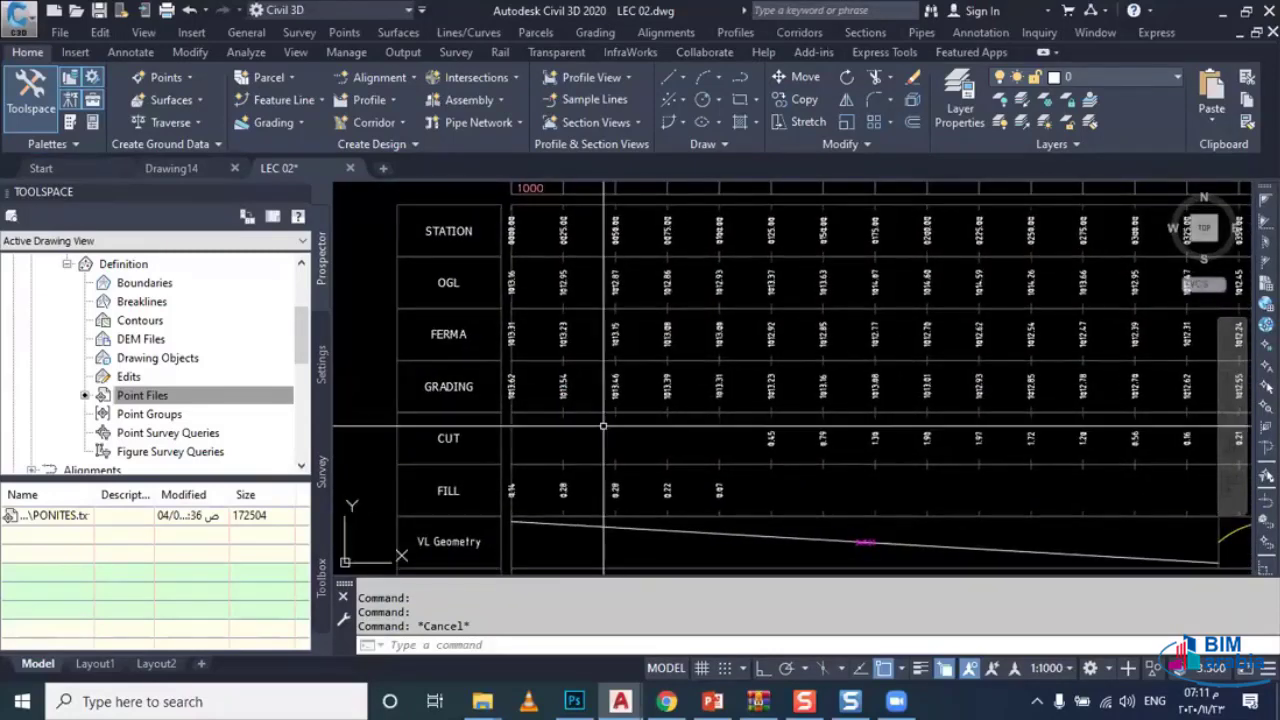
{"action": "scroll", "coordinate": [603, 426], "scroll_direction": "down", "scroll_amount": 1}
{"action": "scroll", "coordinate": [572, 376], "scroll_direction": "down", "scroll_amount": 1}
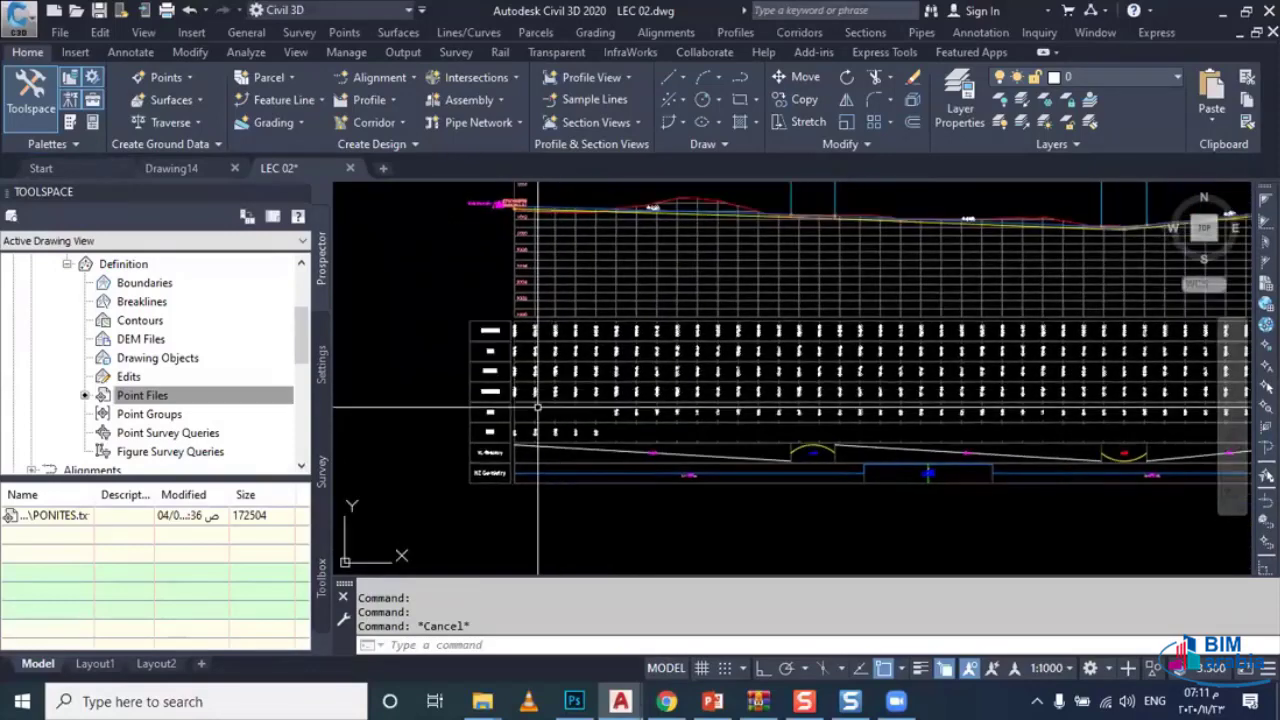
{"action": "middle_click_drag", "start_coordinate": [572, 376], "coordinate": [511, 411]}
{"action": "scroll", "coordinate": [511, 411], "scroll_direction": "up", "scroll_amount": 1}
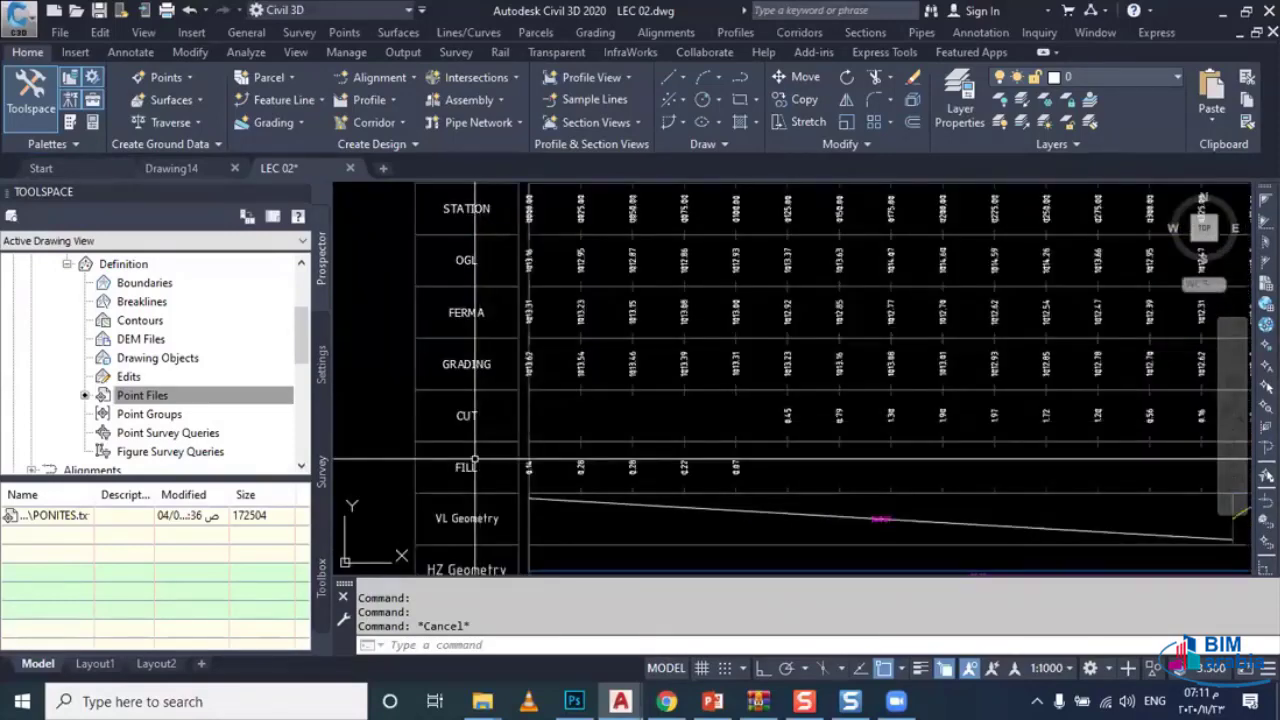
{"action": "scroll", "coordinate": [537, 448], "scroll_direction": "up", "scroll_amount": 1}
{"action": "scroll", "coordinate": [560, 437], "scroll_direction": "up", "scroll_amount": 1}
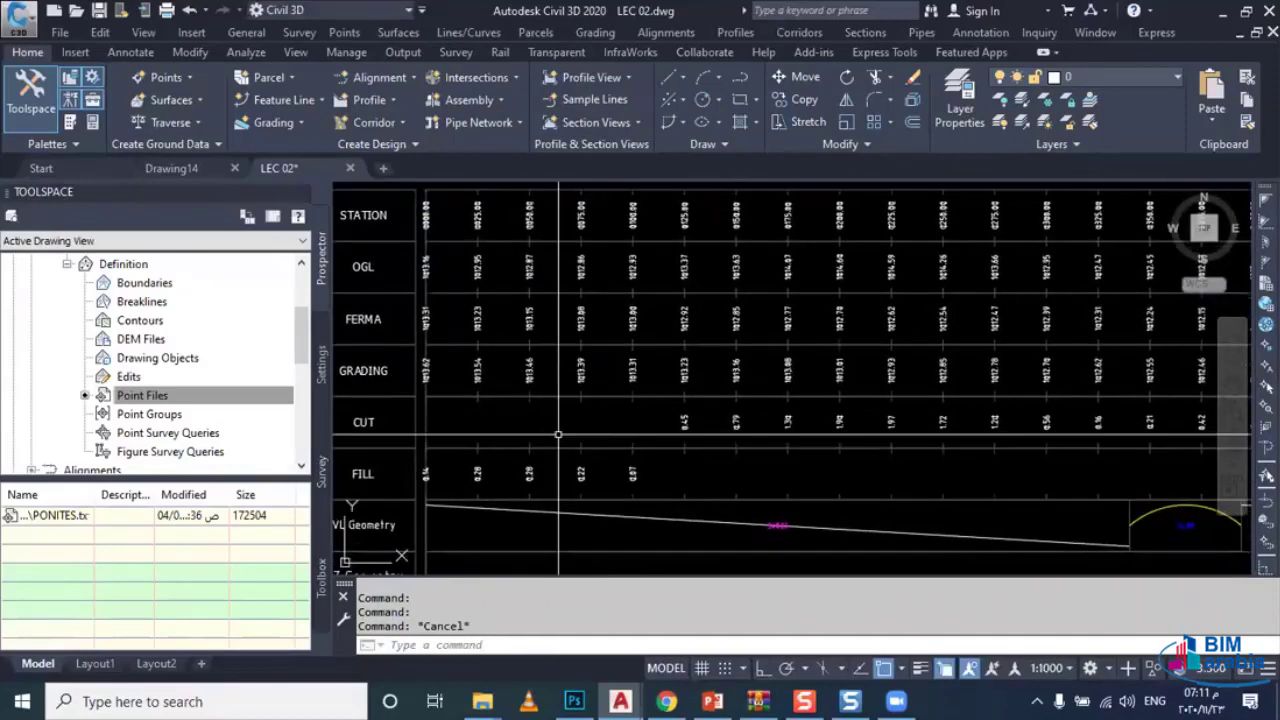
{"action": "scroll", "coordinate": [637, 421], "scroll_direction": "down", "scroll_amount": 3}
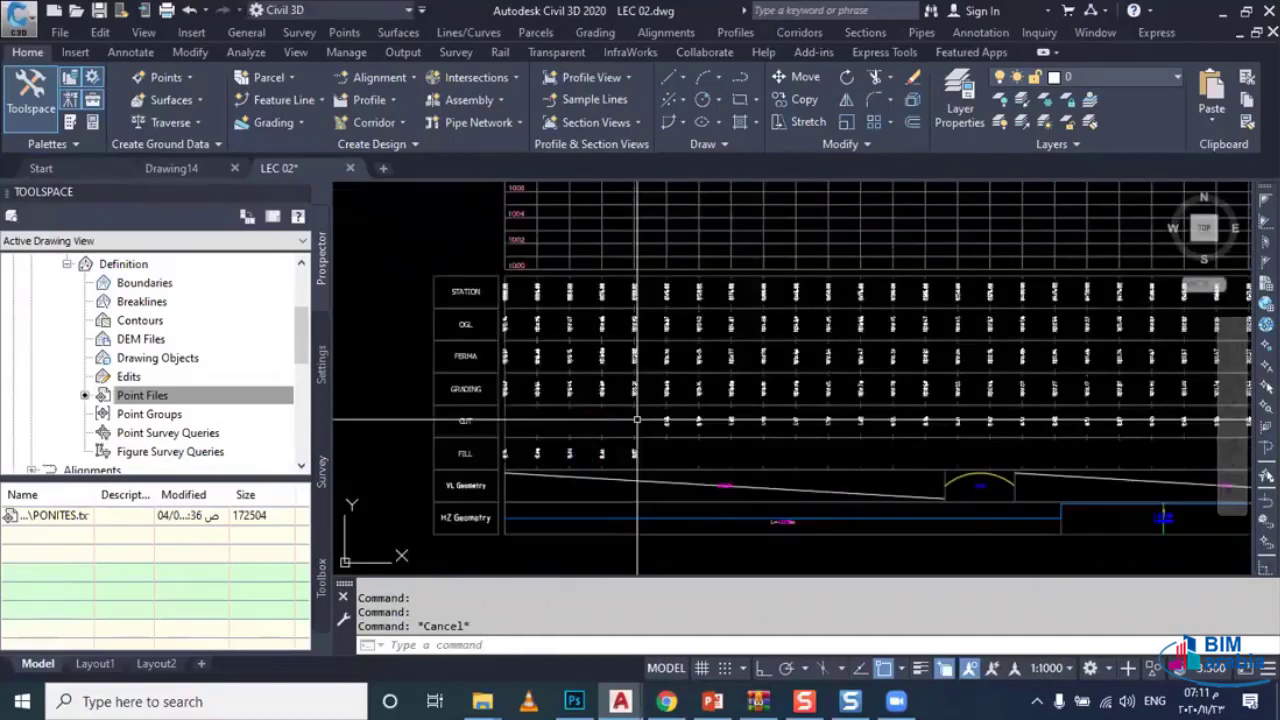
{"action": "scroll", "coordinate": [571, 480], "scroll_direction": "up", "scroll_amount": 1}
{"action": "scroll", "coordinate": [551, 486], "scroll_direction": "up", "scroll_amount": 1}
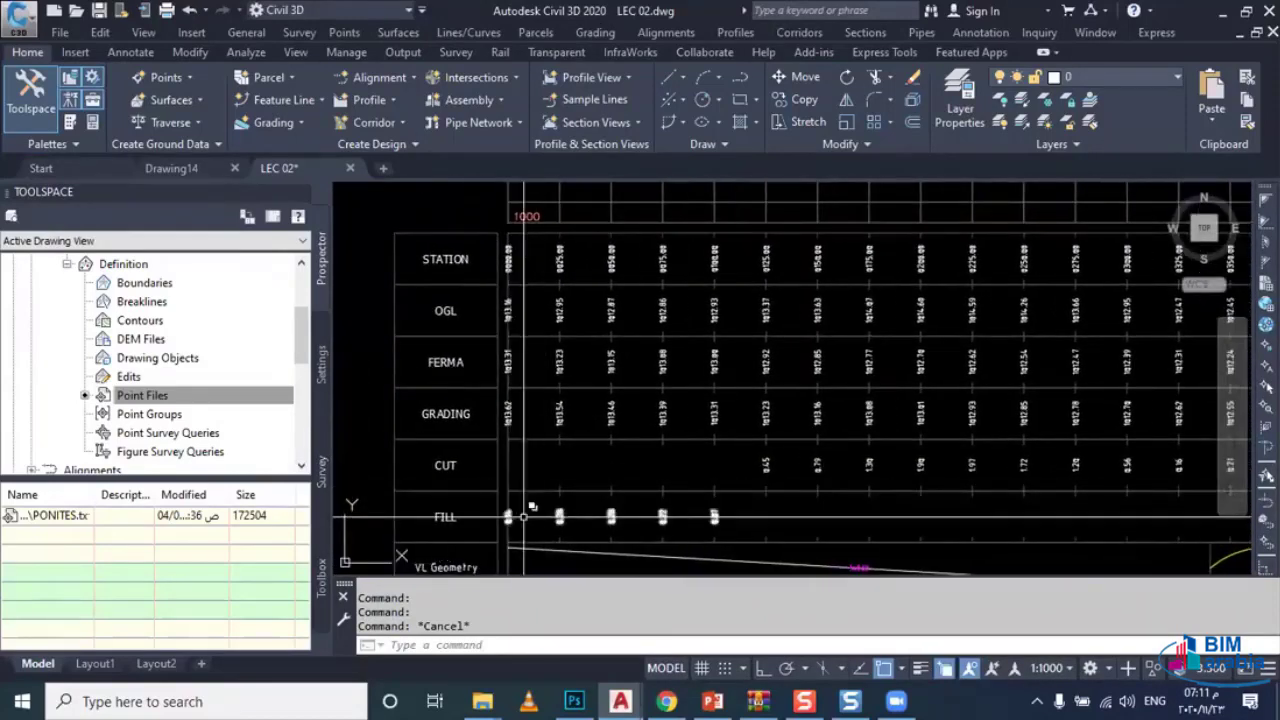
{"action": "scroll", "coordinate": [505, 518], "scroll_direction": "up", "scroll_amount": 1}
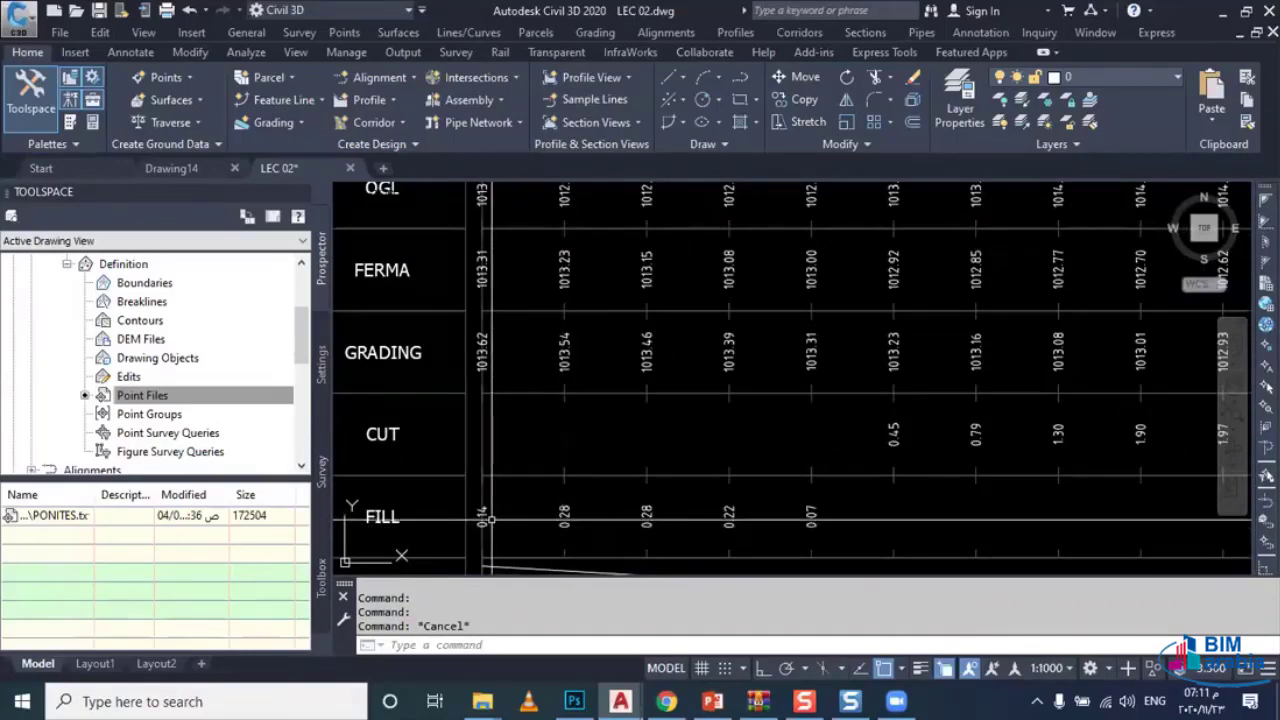
{"action": "scroll", "coordinate": [683, 323], "scroll_direction": "down", "scroll_amount": 2}
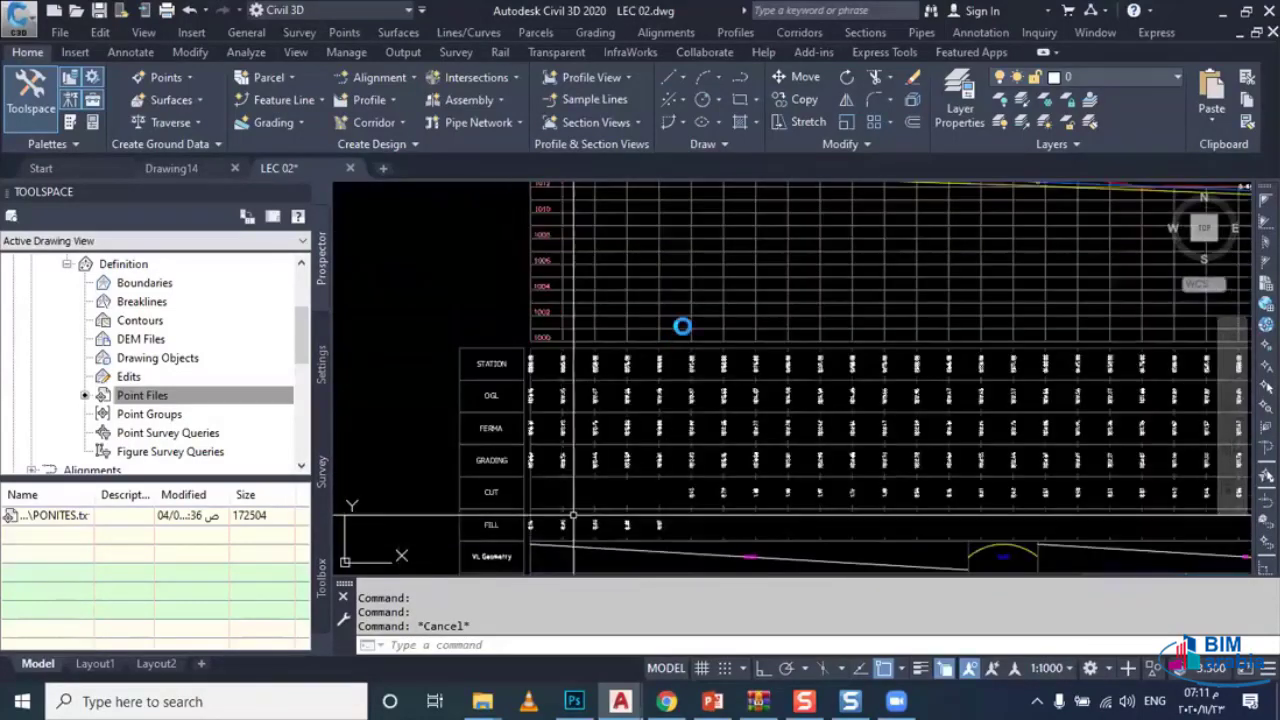
{"action": "scroll", "coordinate": [603, 334], "scroll_direction": "down", "scroll_amount": 1}
{"action": "scroll", "coordinate": [560, 300], "scroll_direction": "up", "scroll_amount": 2}
{"action": "scroll", "coordinate": [578, 292], "scroll_direction": "up", "scroll_amount": 2}
{"action": "scroll", "coordinate": [578, 292], "scroll_direction": "up", "scroll_amount": 4}
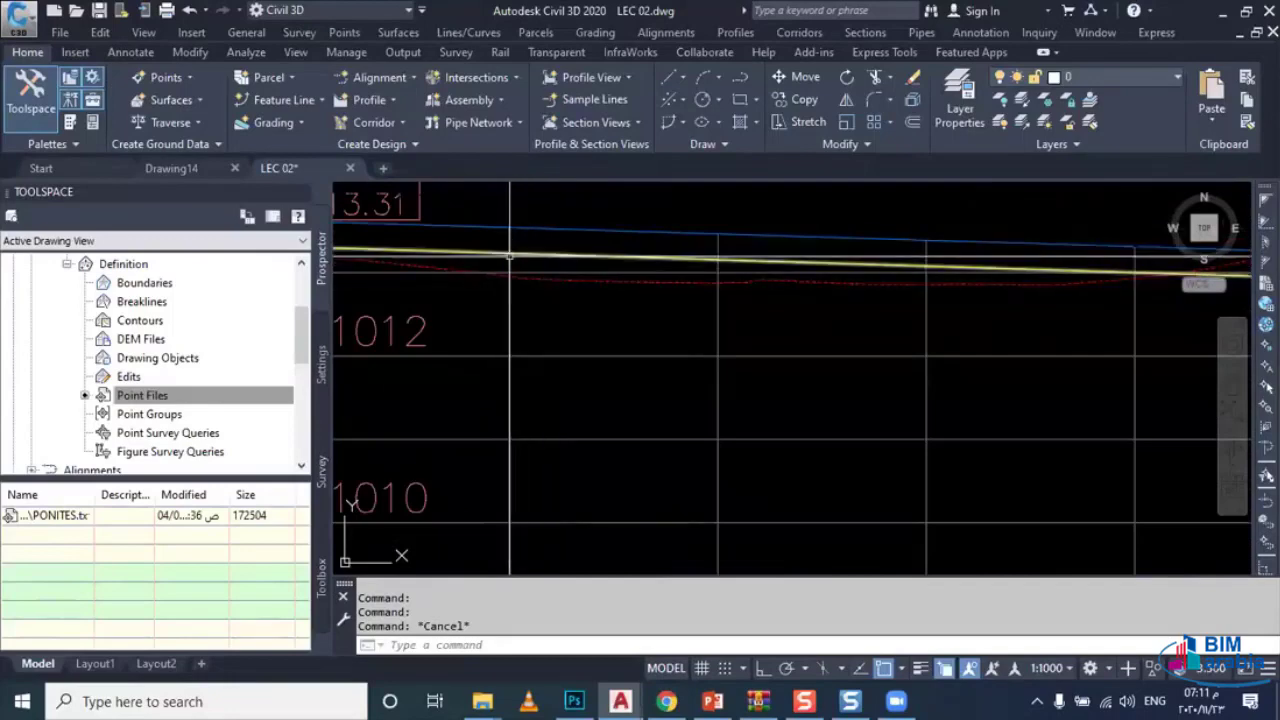
{"action": "scroll", "coordinate": [514, 278], "scroll_direction": "down", "scroll_amount": 4}
{"action": "scroll", "coordinate": [519, 286], "scroll_direction": "down", "scroll_amount": 2}
{"action": "scroll", "coordinate": [519, 286], "scroll_direction": "down", "scroll_amount": 2}
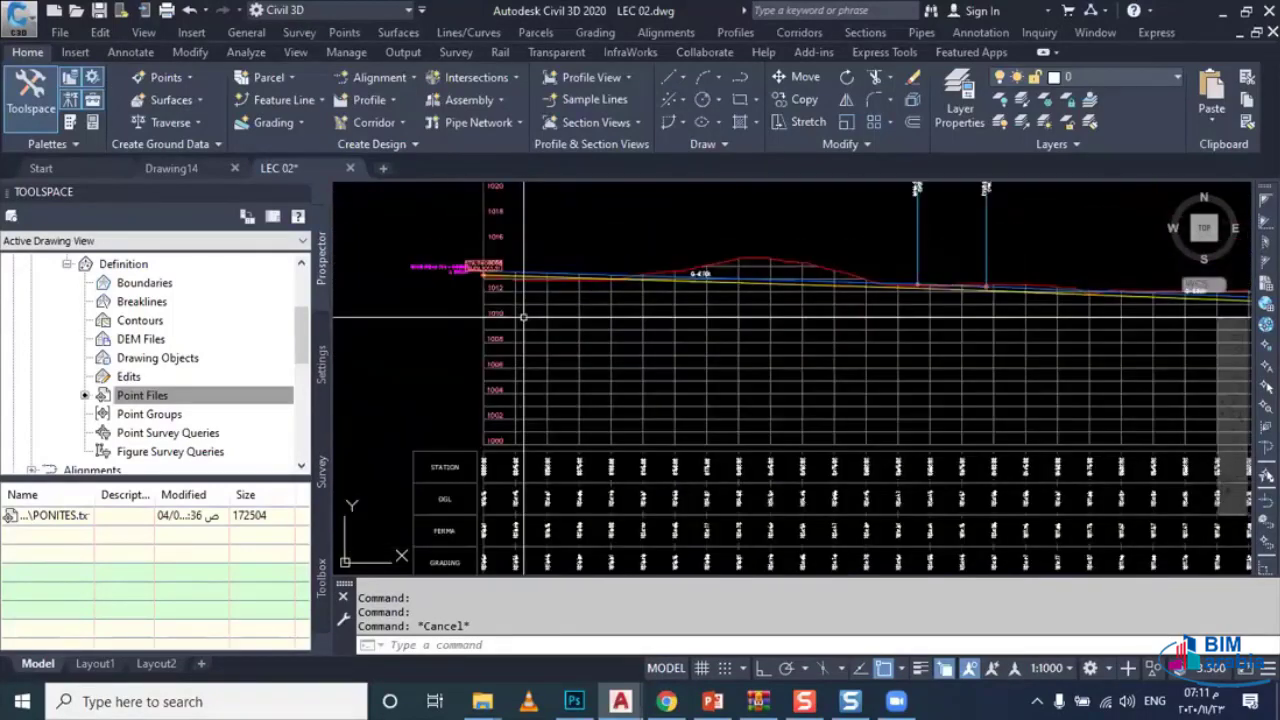
{"action": "scroll", "coordinate": [516, 320], "scroll_direction": "down", "scroll_amount": 1}
{"action": "scroll", "coordinate": [523, 420], "scroll_direction": "up", "scroll_amount": 3}
{"action": "scroll", "coordinate": [523, 420], "scroll_direction": "up", "scroll_amount": 2}
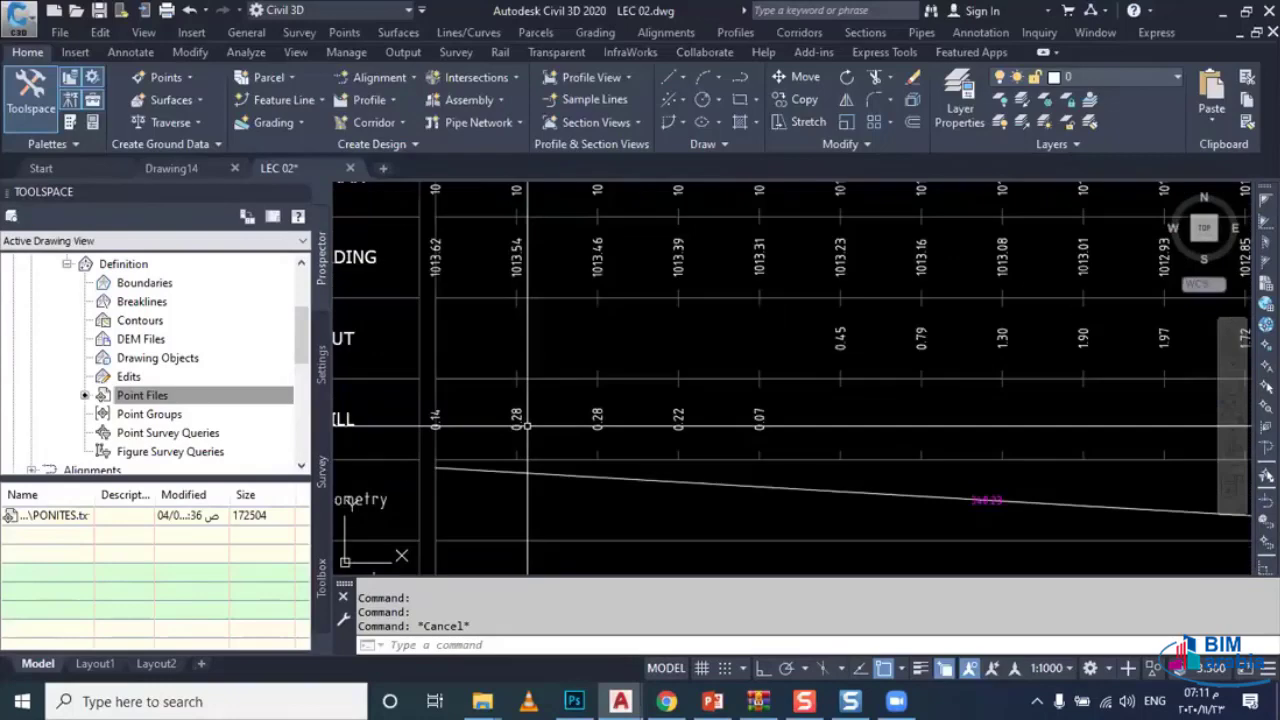
{"action": "scroll", "coordinate": [688, 430], "scroll_direction": "down", "scroll_amount": 2}
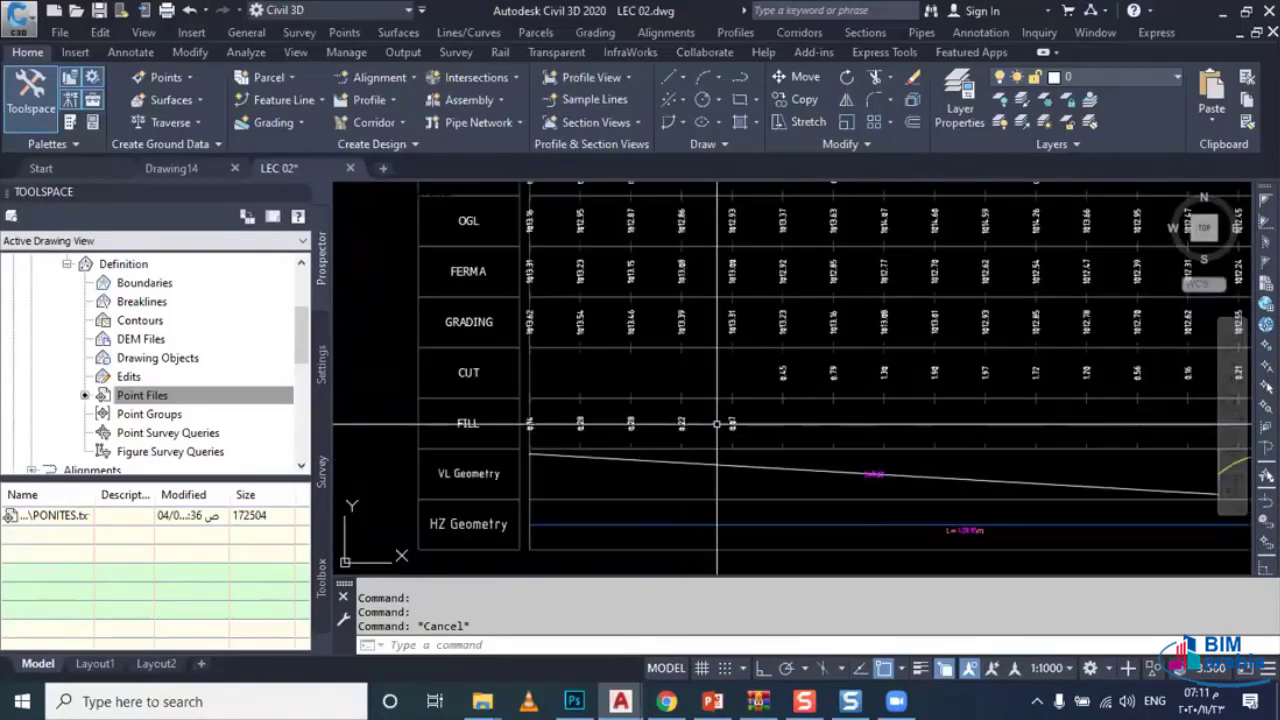
{"action": "middle_click_drag", "start_coordinate": [764, 427], "coordinate": [703, 437]}
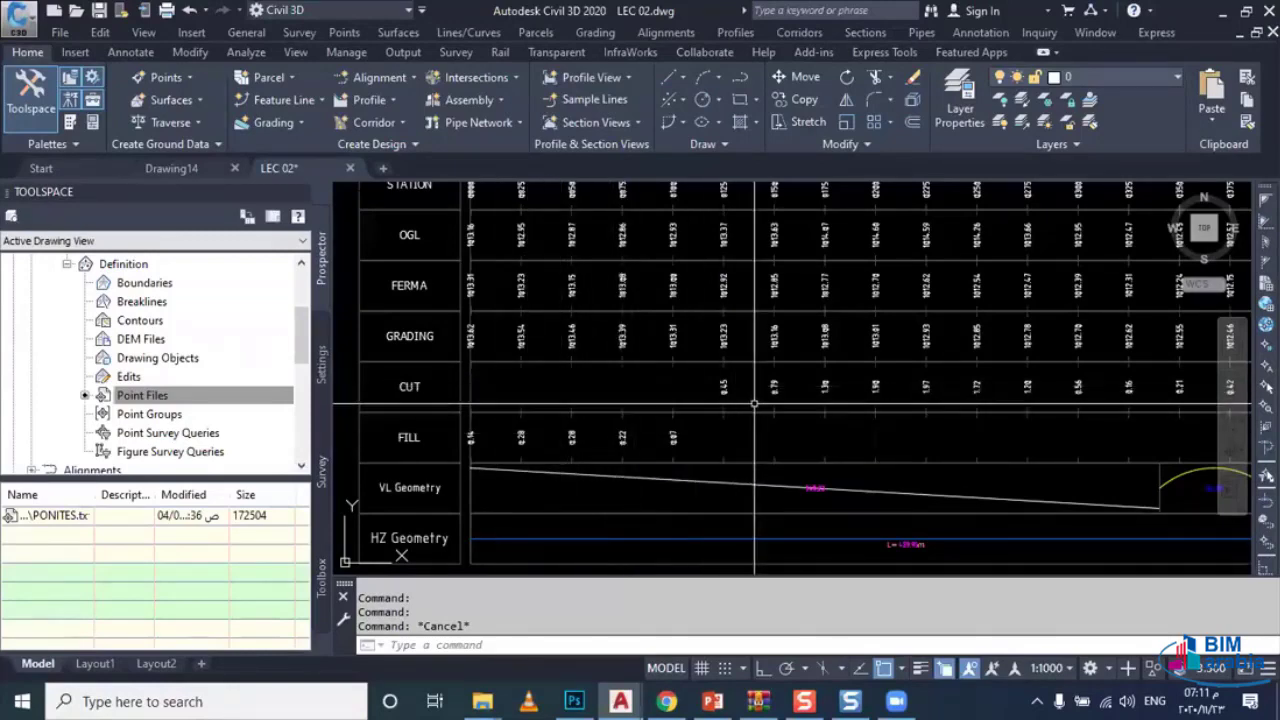
{"action": "middle_click_drag", "start_coordinate": [755, 404], "coordinate": [703, 513]}
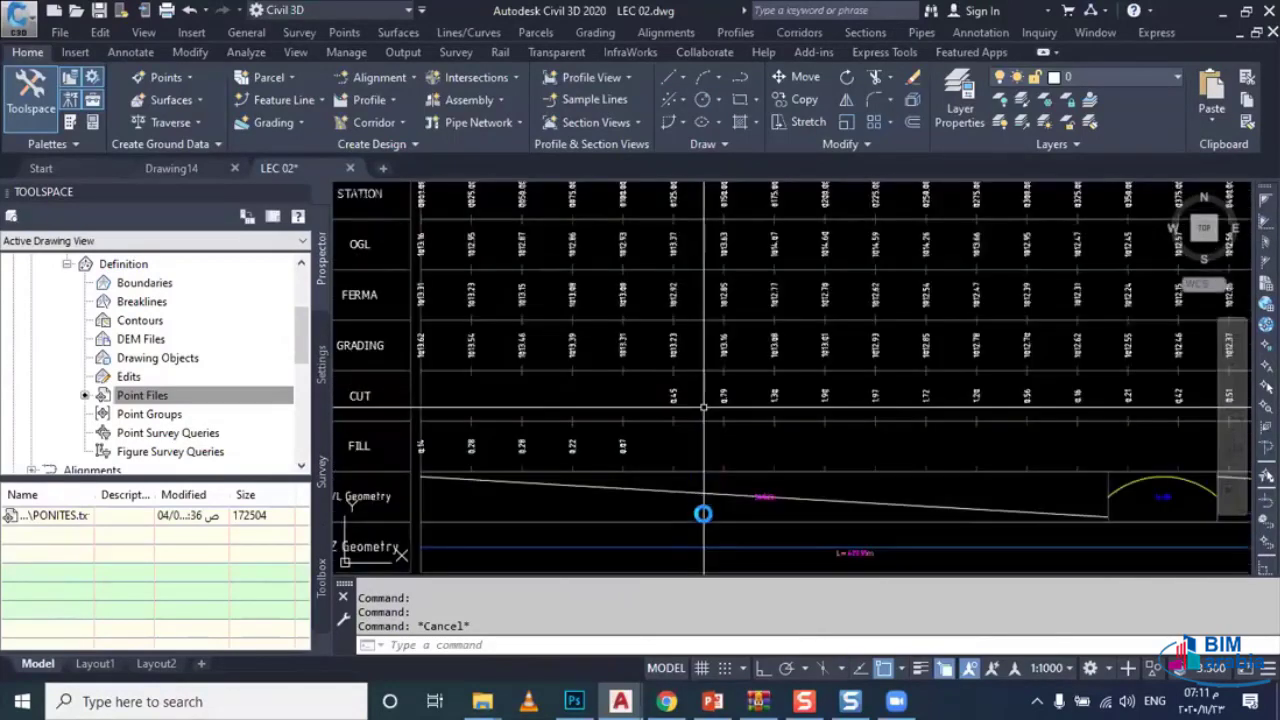
{"action": "scroll", "coordinate": [705, 400], "scroll_direction": "down", "scroll_amount": 3}
{"action": "middle_click_drag", "start_coordinate": [700, 391], "coordinate": [760, 300]}
{"action": "scroll", "coordinate": [832, 265], "scroll_direction": "up", "scroll_amount": 4}
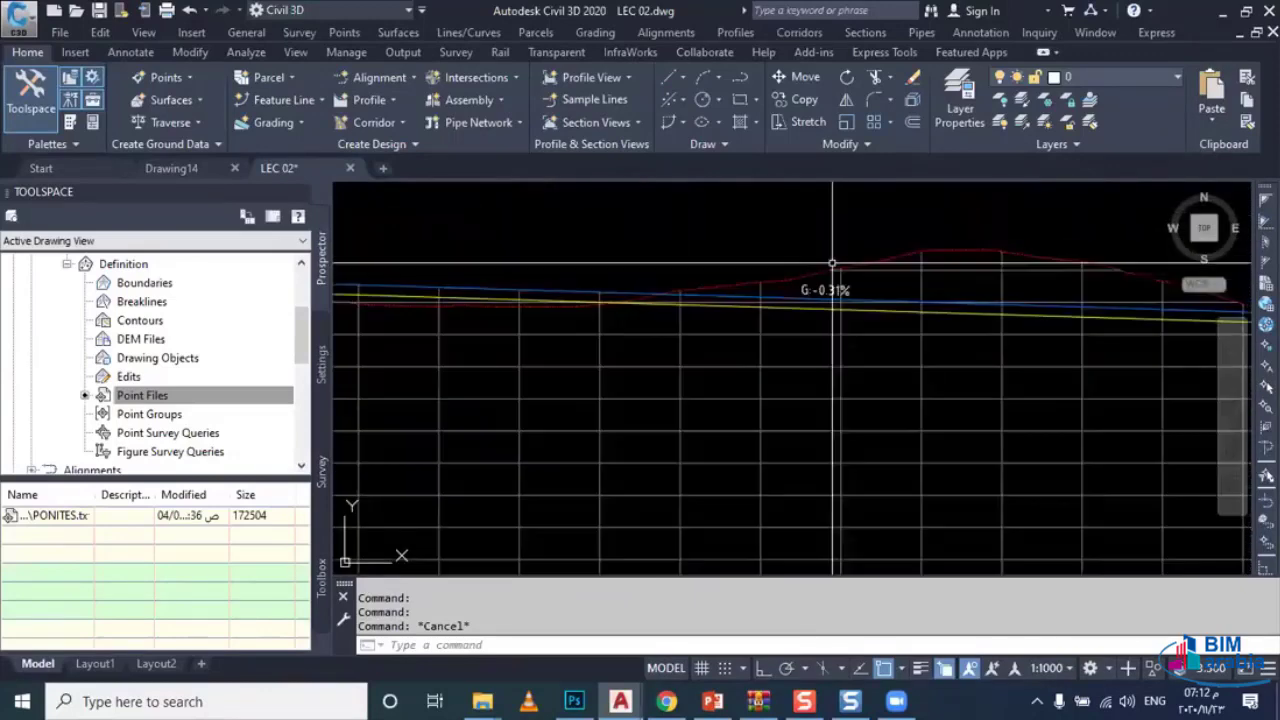
{"action": "mouse_move", "coordinate": [776, 313]}
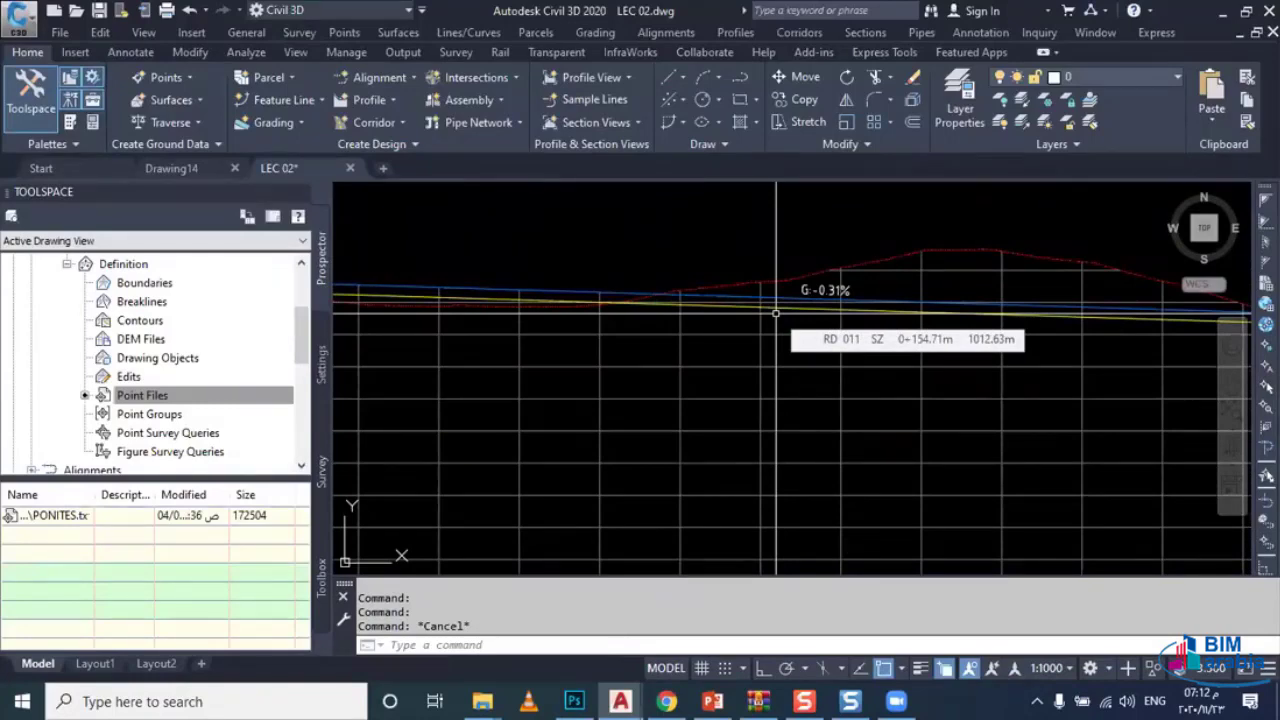
{"action": "scroll", "coordinate": [776, 313], "scroll_direction": "down", "scroll_amount": 2}
{"action": "scroll", "coordinate": [776, 313], "scroll_direction": "down", "scroll_amount": 2}
{"action": "scroll", "coordinate": [776, 313], "scroll_direction": "down", "scroll_amount": 2}
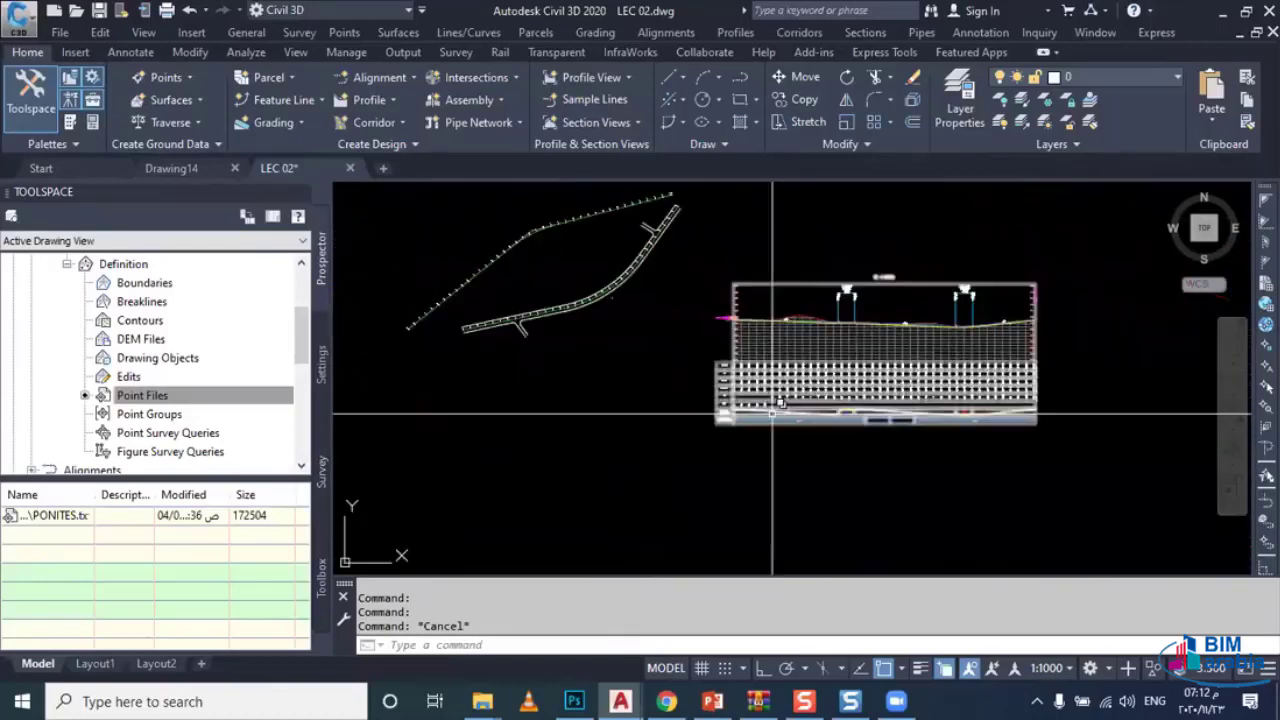
{"action": "scroll", "coordinate": [663, 408], "scroll_direction": "down", "scroll_amount": 1}
{"action": "scroll", "coordinate": [577, 357], "scroll_direction": "up", "scroll_amount": 1}
Step: Start a new Undivided Crowned Road assembly named A via Create Assembly
{"action": "scroll", "coordinate": [521, 260], "scroll_direction": "up", "scroll_amount": 2}
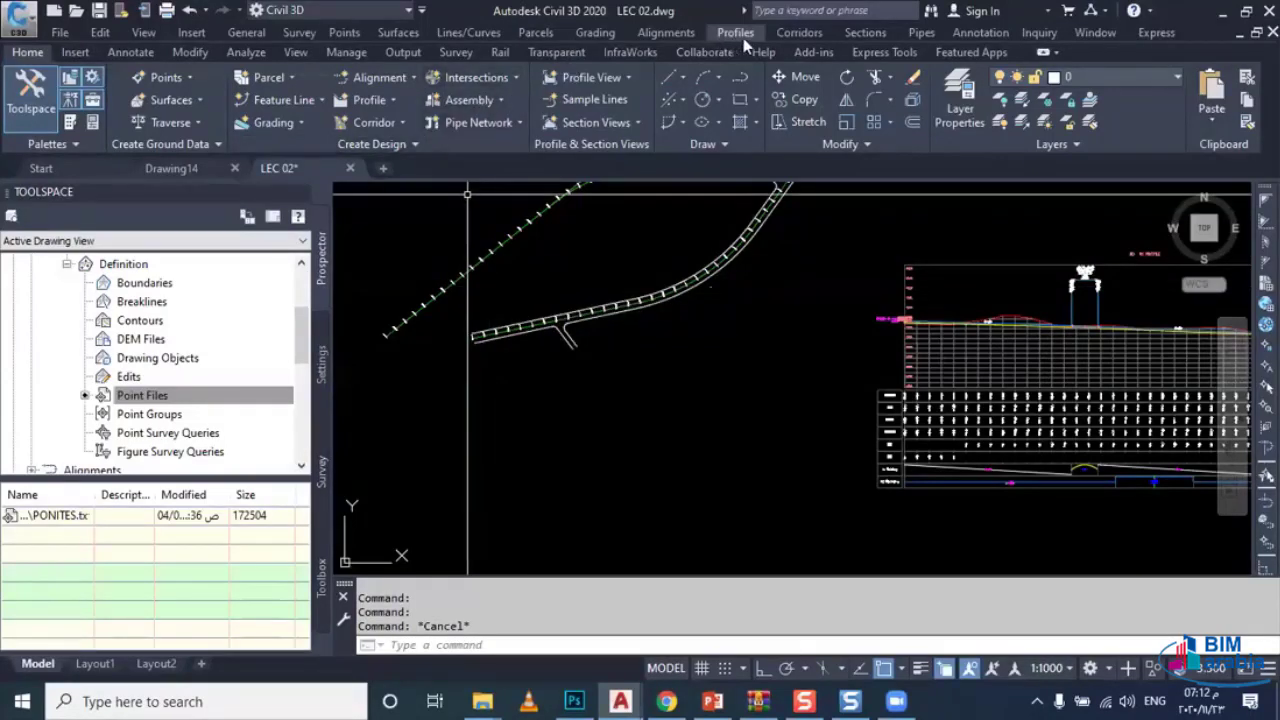
{"action": "left_click", "coordinate": [799, 32]}
{"action": "left_click", "coordinate": [786, 48]}
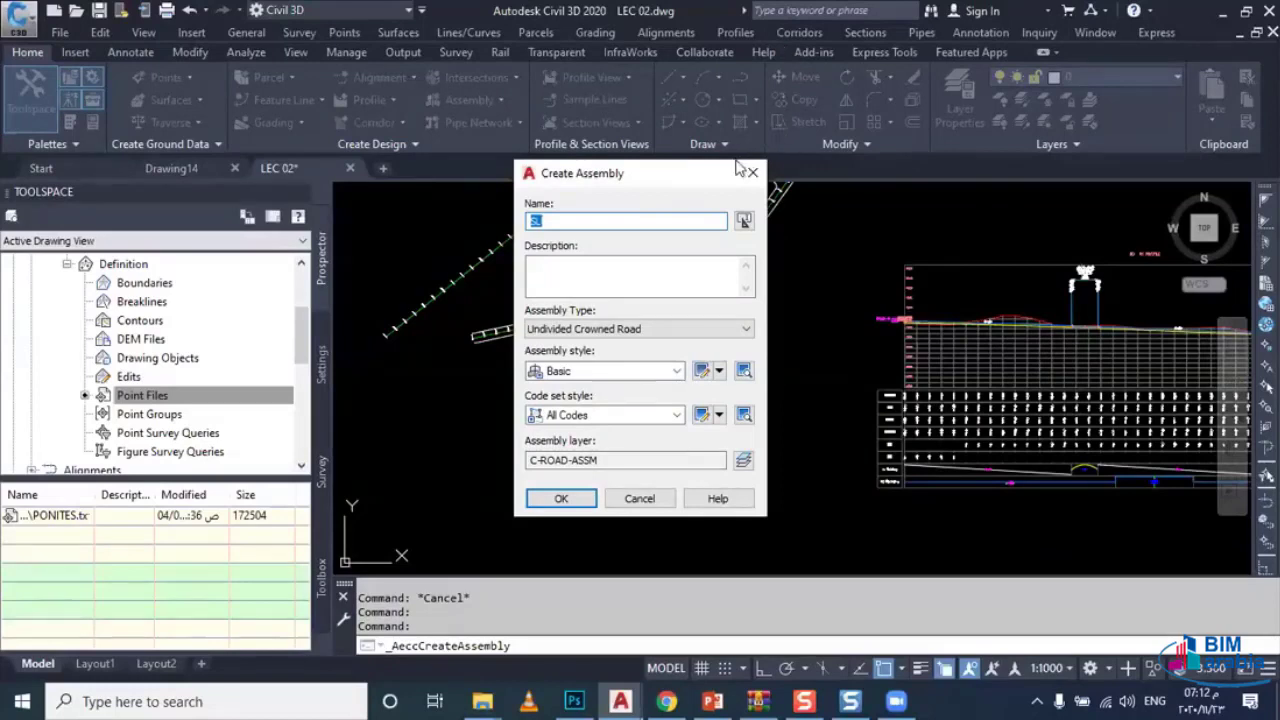
{"action": "left_click", "coordinate": [561, 220]}
{"action": "key", "text": "BackSpace"}
{"action": "key", "text": "BackSpace"}
{"action": "type", "text": "A"}
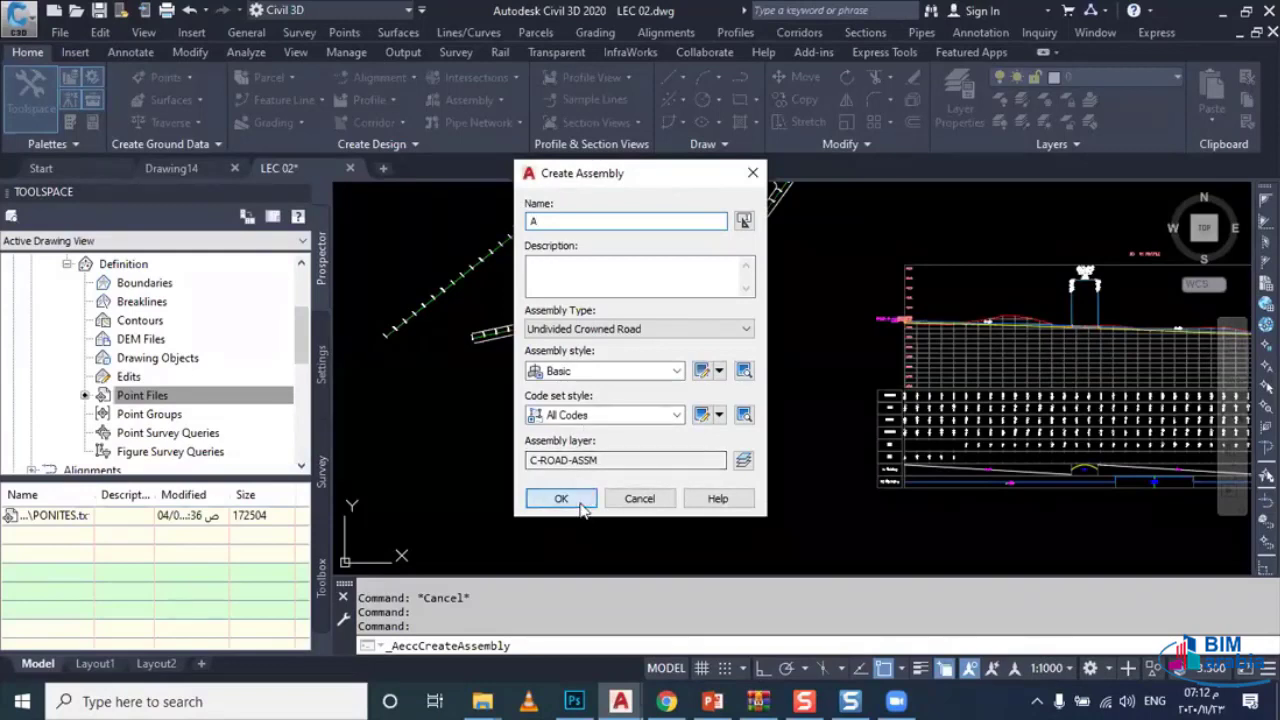
{"action": "left_click", "coordinate": [584, 502]}
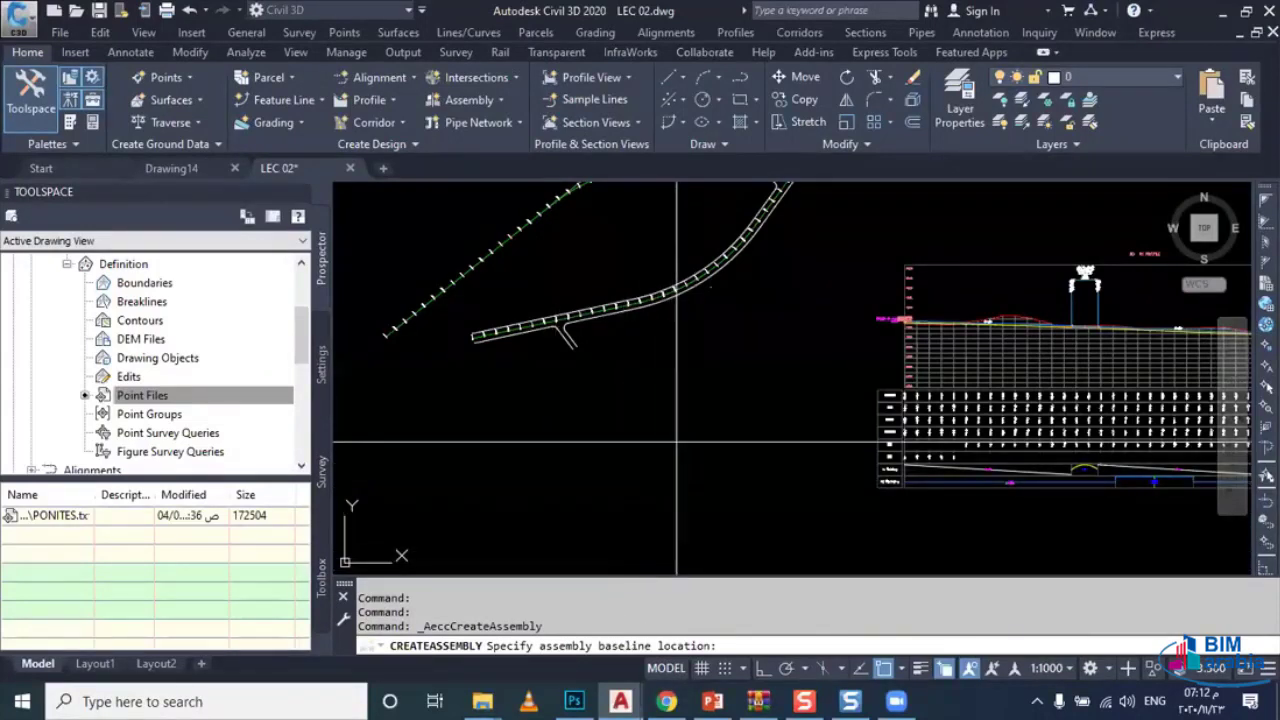
{"action": "left_click", "coordinate": [670, 389]}
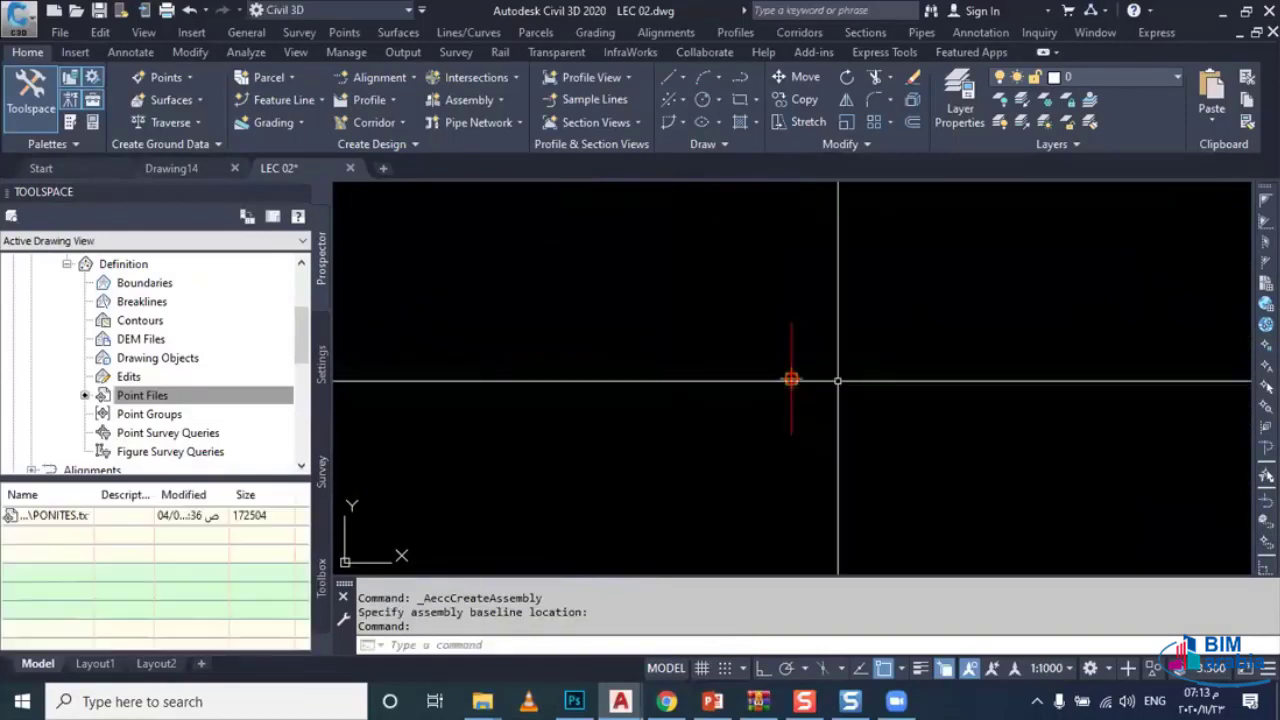
{"action": "scroll", "coordinate": [782, 370], "scroll_direction": "up", "scroll_amount": 4}
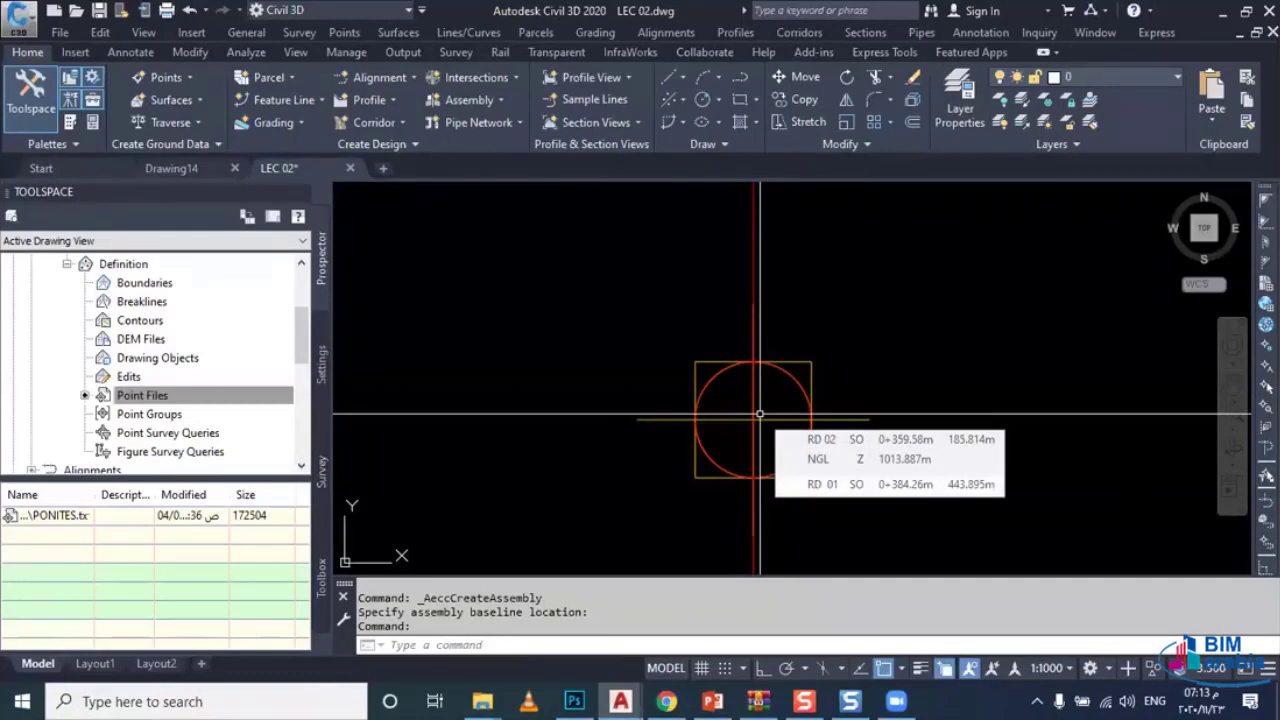
{"action": "mouse_move", "coordinate": [760, 414]}
{"action": "scroll", "coordinate": [758, 418], "scroll_direction": "down", "scroll_amount": 3}
{"action": "middle_click_drag", "start_coordinate": [768, 412], "coordinate": [657, 400]}
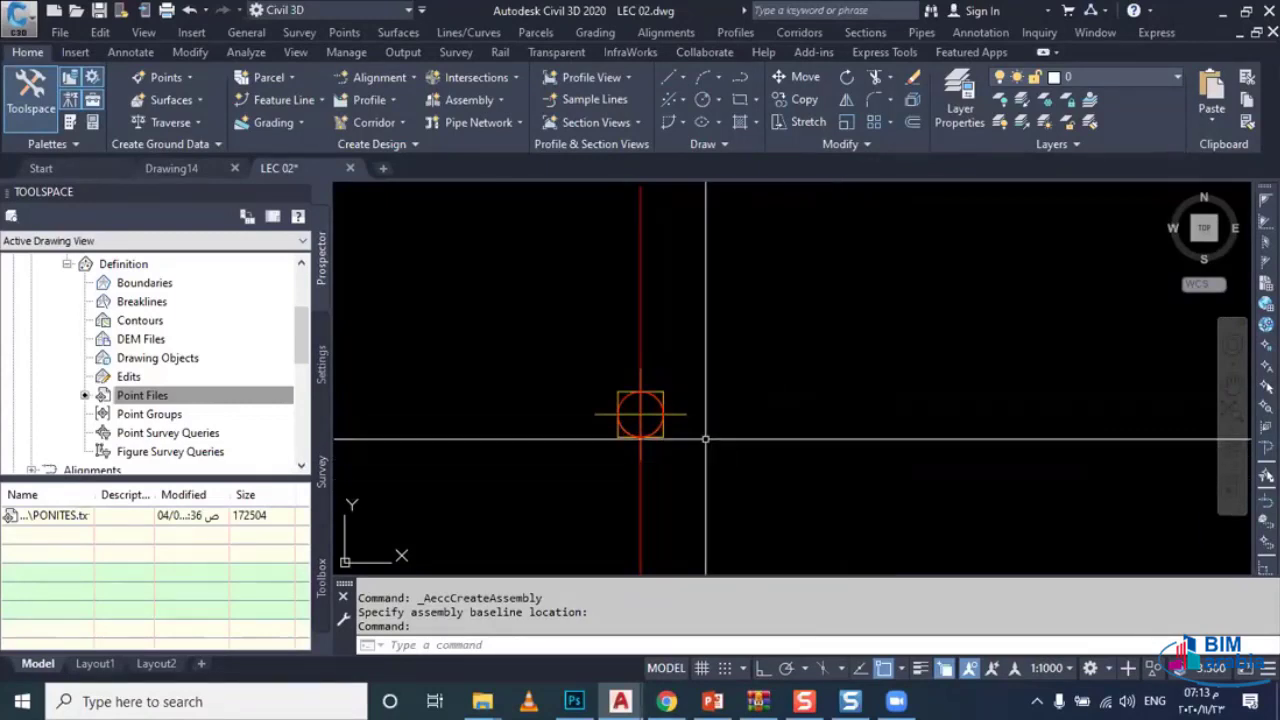
Step: Pick LaneSuperelevationAOR from the Lanes palette (Right side, 3.600m wide, -2.00% slope)
{"action": "left_click", "coordinate": [71, 122]}
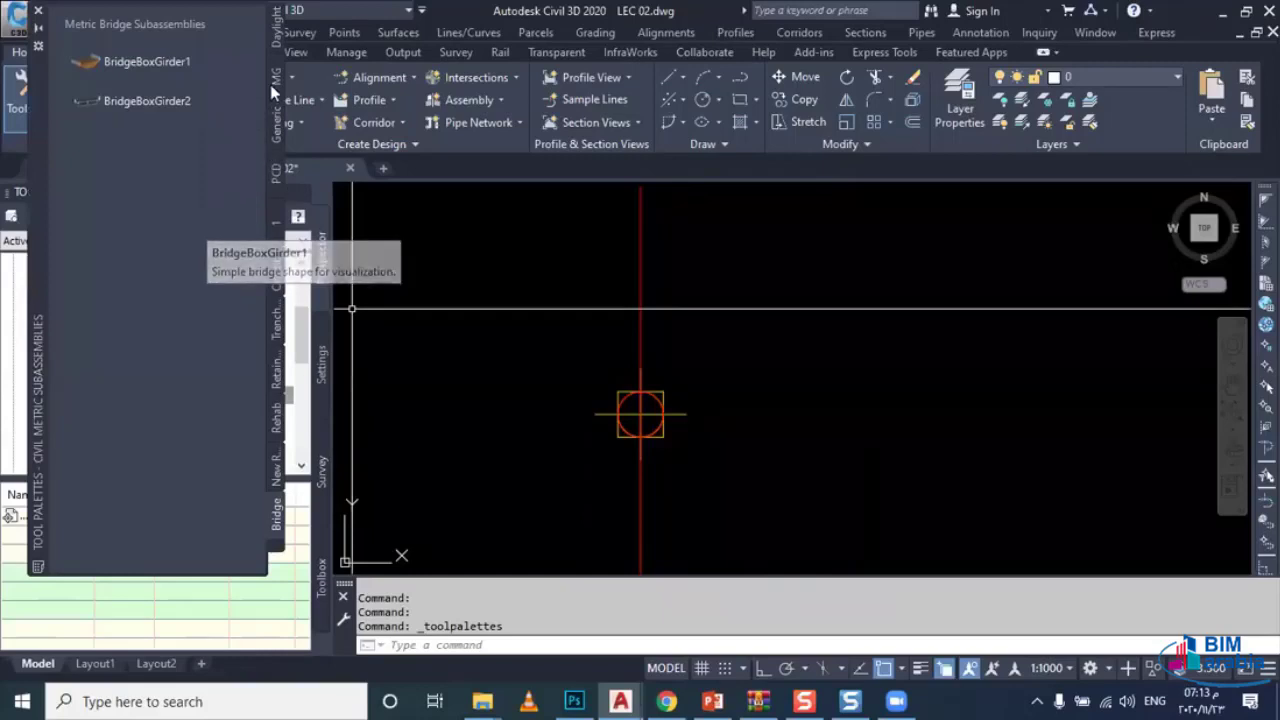
{"action": "left_click", "coordinate": [279, 553]}
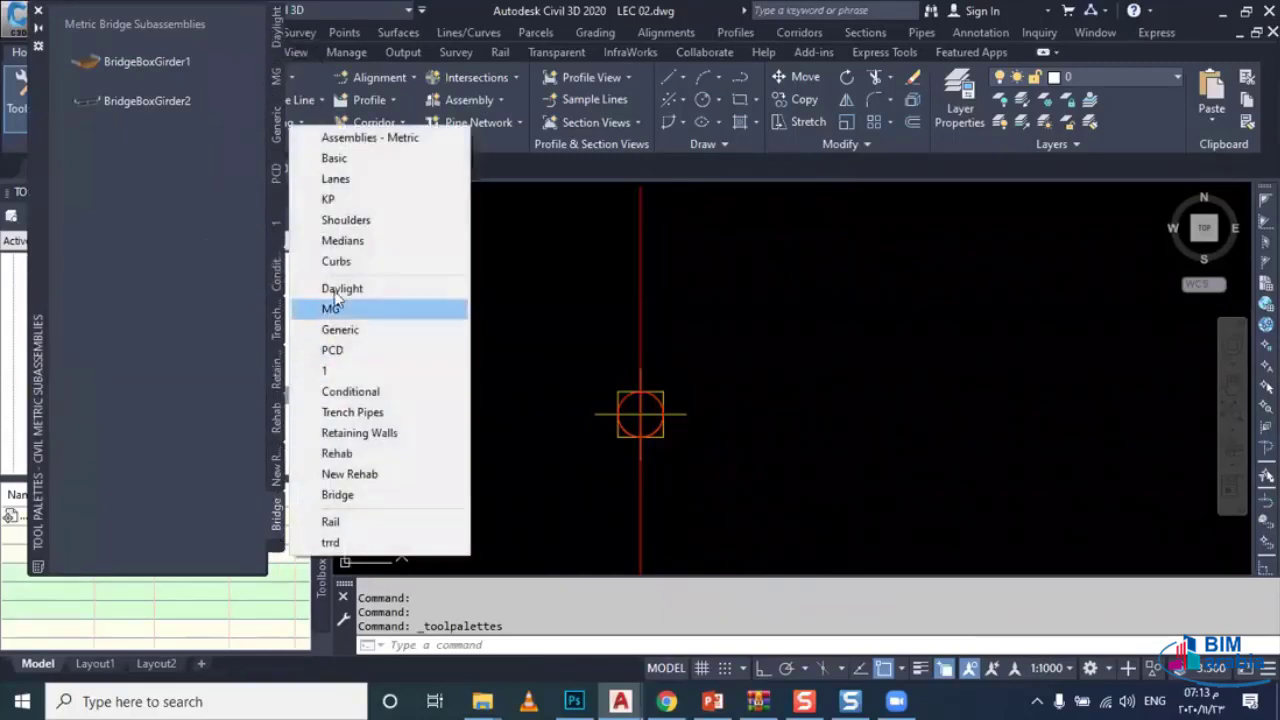
{"action": "left_click", "coordinate": [372, 184]}
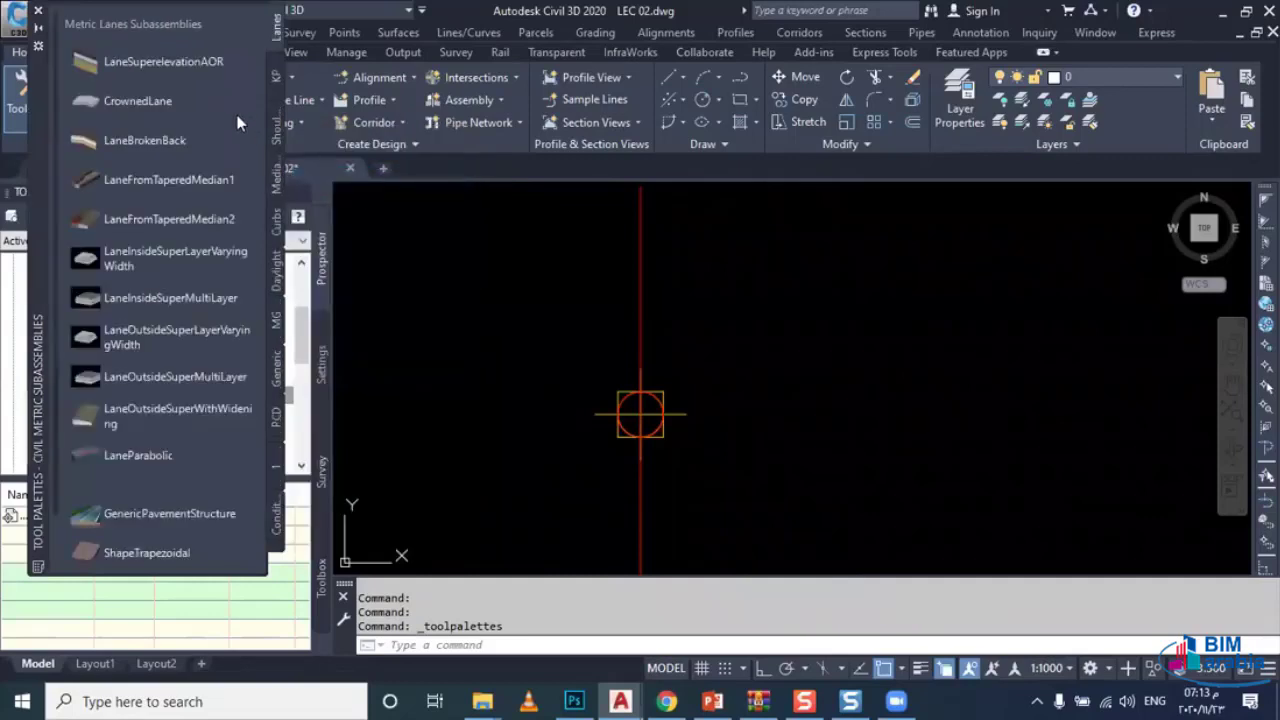
{"action": "left_click", "coordinate": [186, 68]}
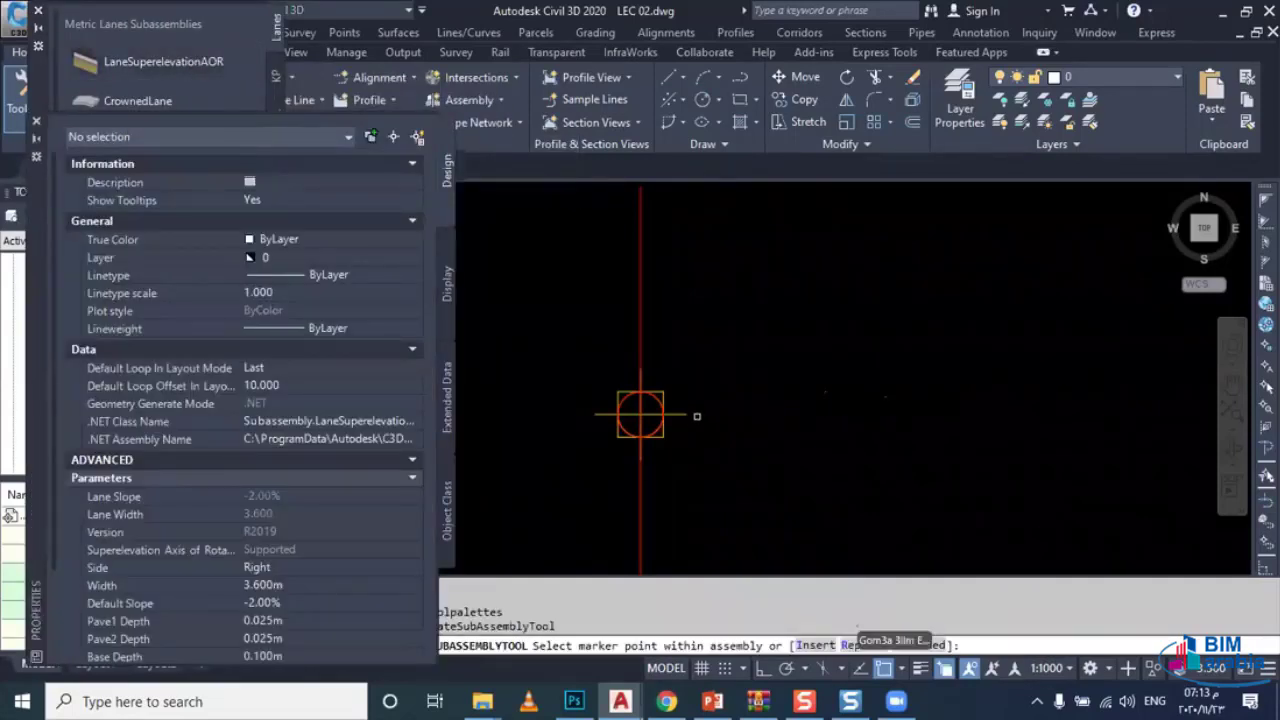
{"action": "middle_click_drag", "start_coordinate": [694, 417], "coordinate": [810, 326]}
{"action": "scroll", "coordinate": [306, 529], "scroll_direction": "down", "scroll_amount": 2}
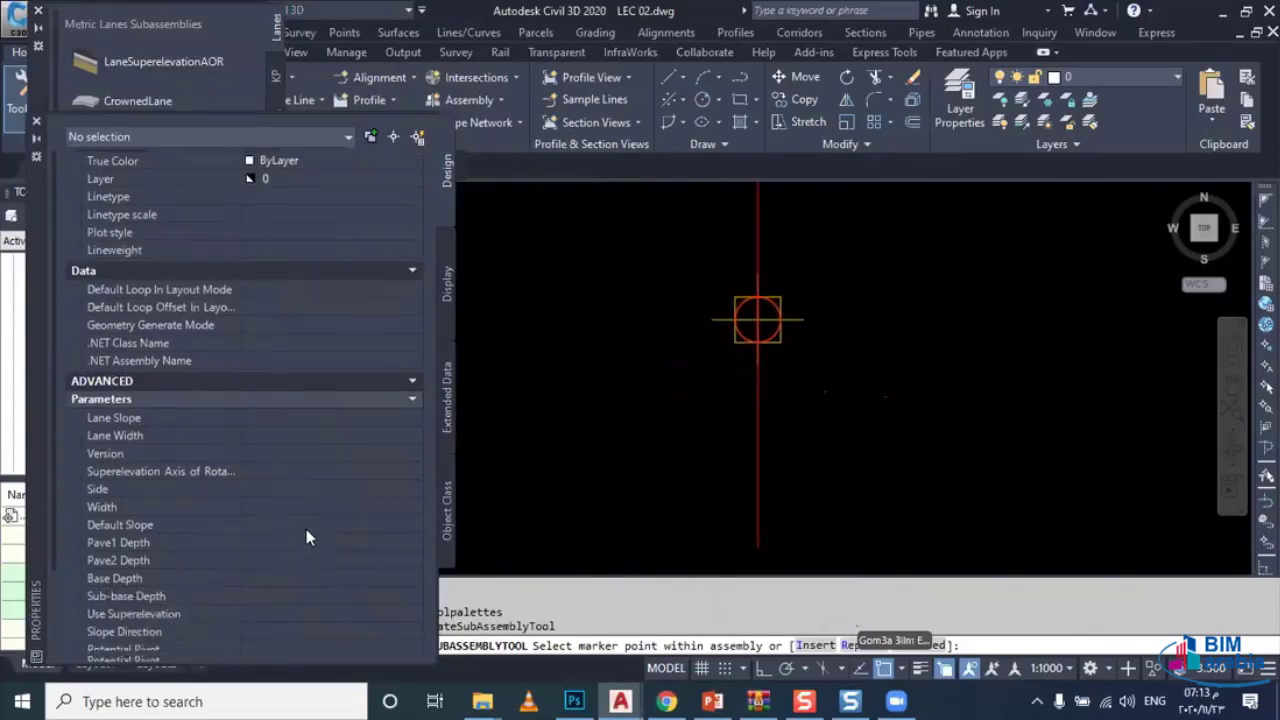
{"action": "scroll", "coordinate": [304, 505], "scroll_direction": "down", "scroll_amount": 1}
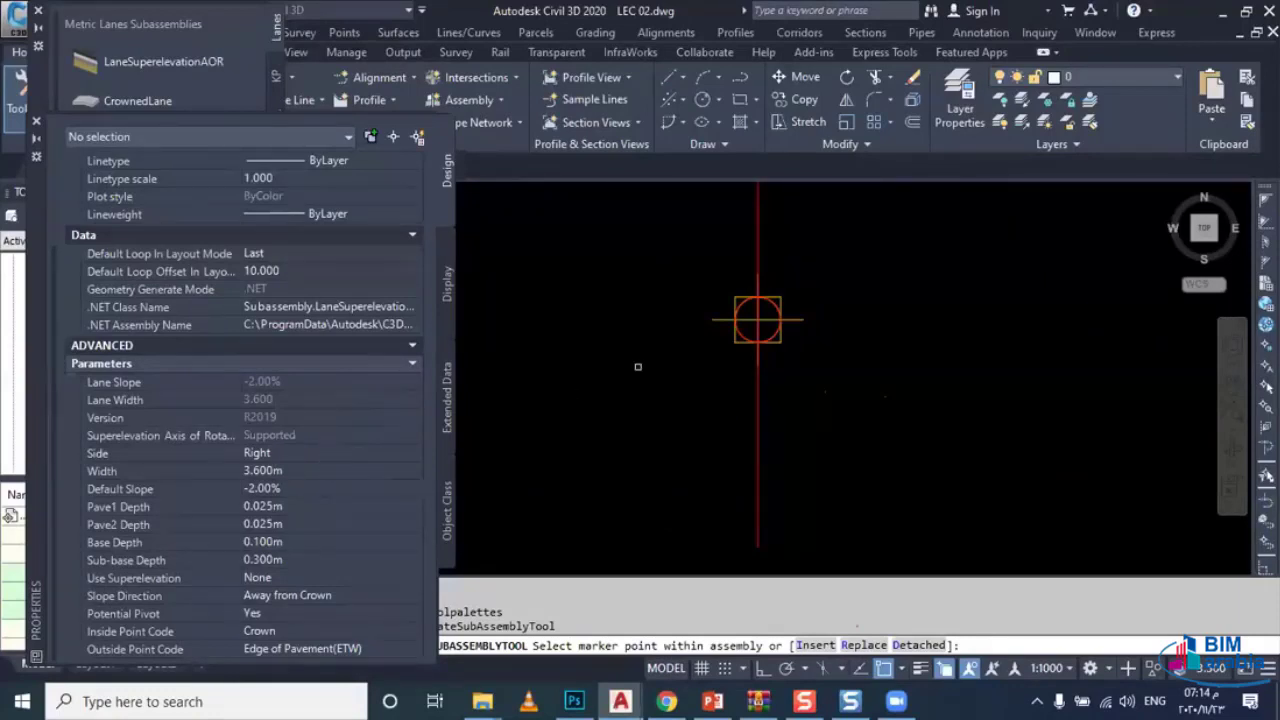
Step: Give the 3.6 m lane pavement depths 0.05 and 0.06, base 0.20 and sub-base 0
{"action": "left_click", "coordinate": [304, 472]}
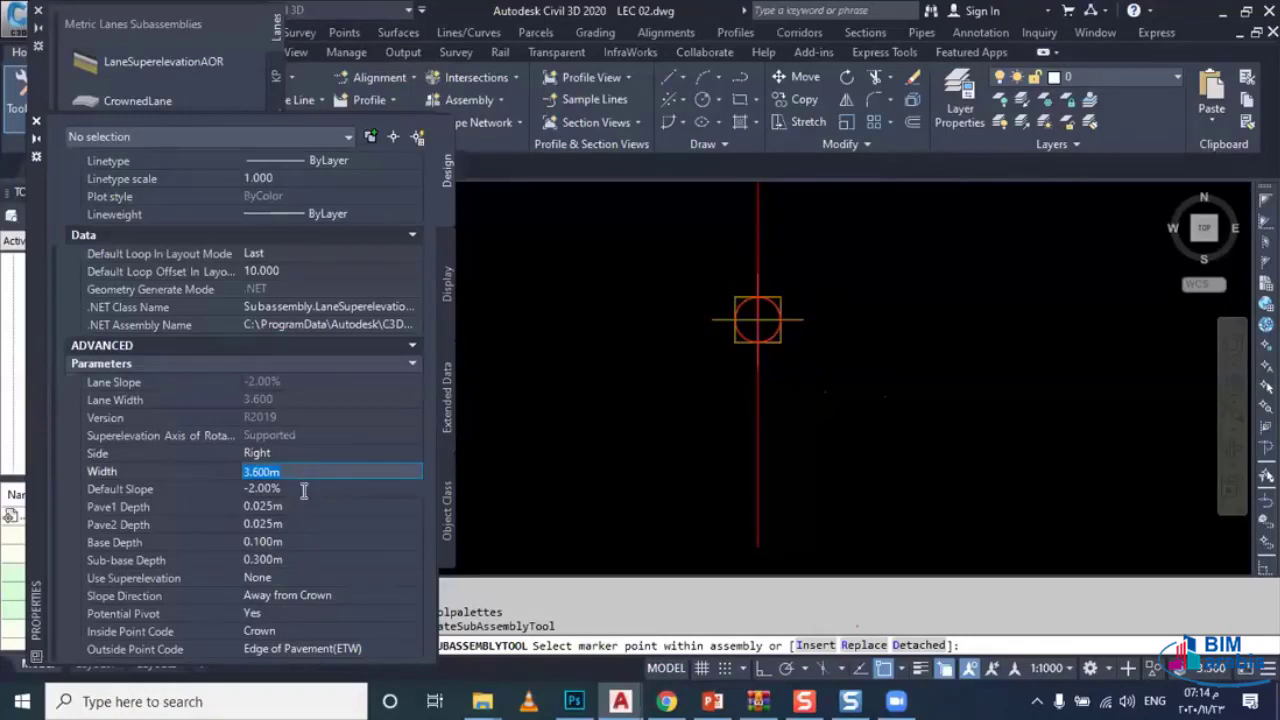
{"action": "left_click", "coordinate": [304, 490]}
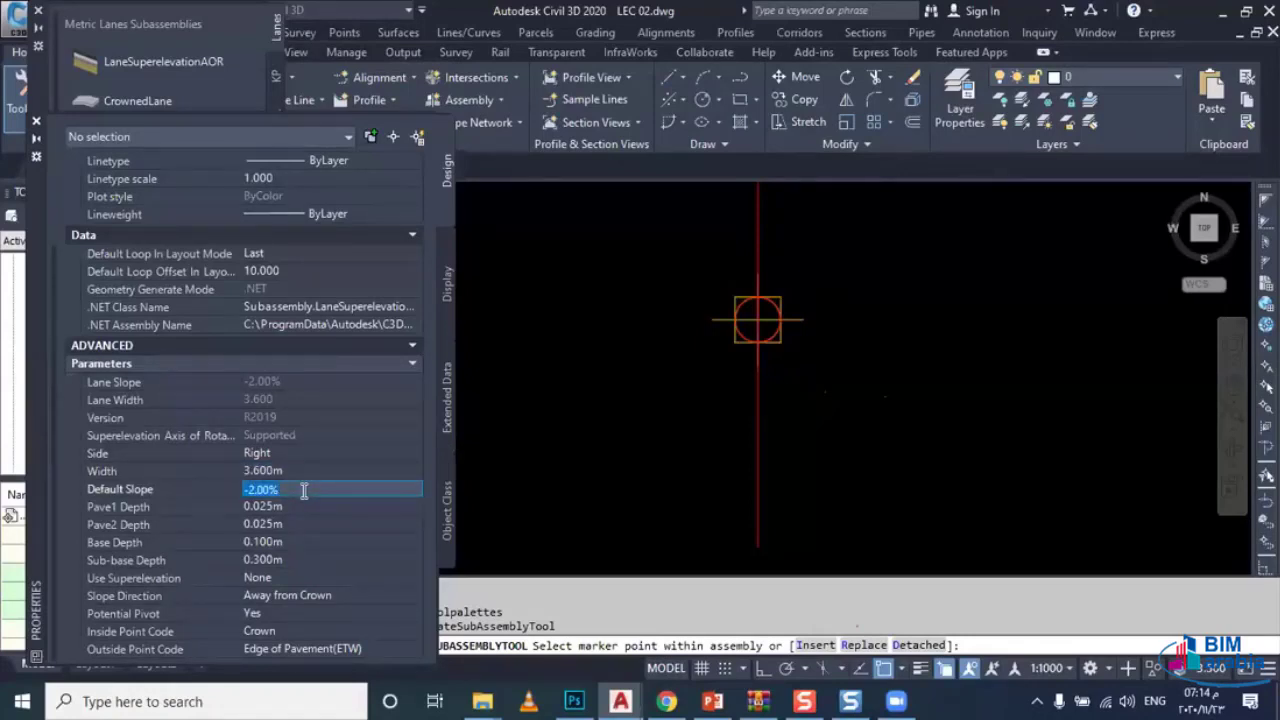
{"action": "left_click", "coordinate": [306, 506]}
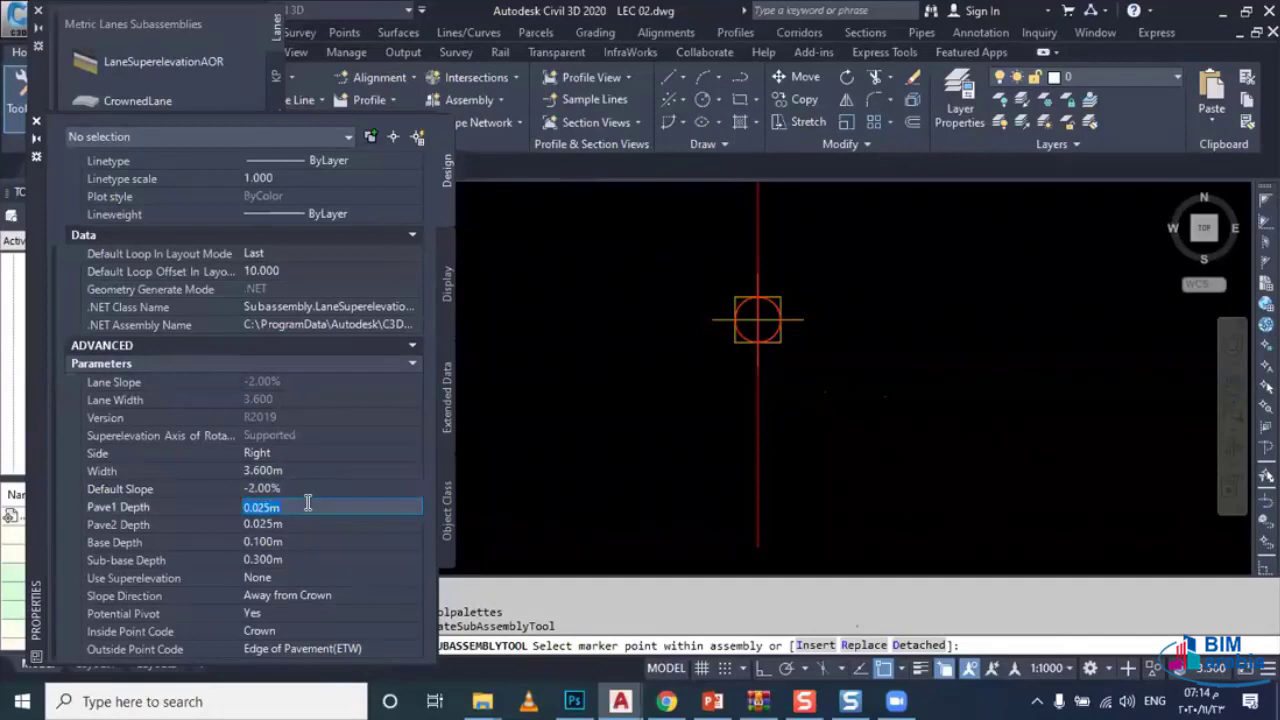
{"action": "type", "text": ".05"}
{"action": "left_click", "coordinate": [300, 523]}
{"action": "type", "text": ".06"}
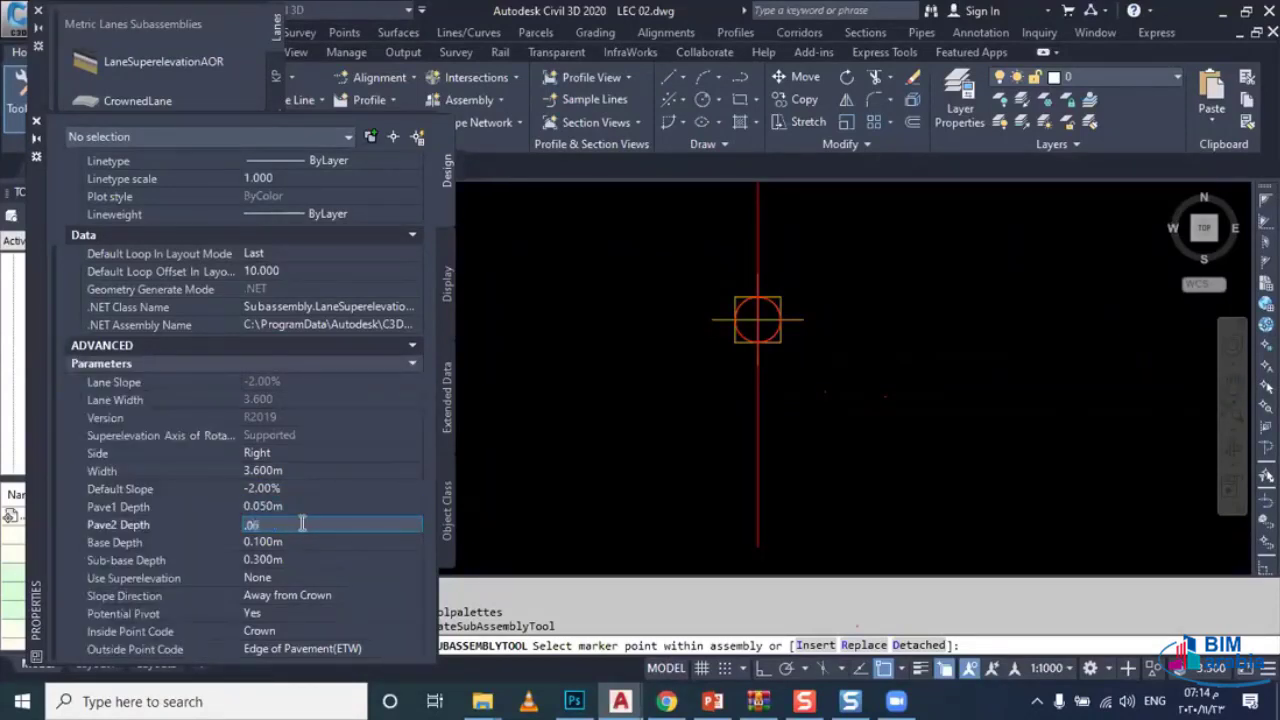
{"action": "left_click", "coordinate": [310, 546]}
{"action": "type", "text": ".20"}
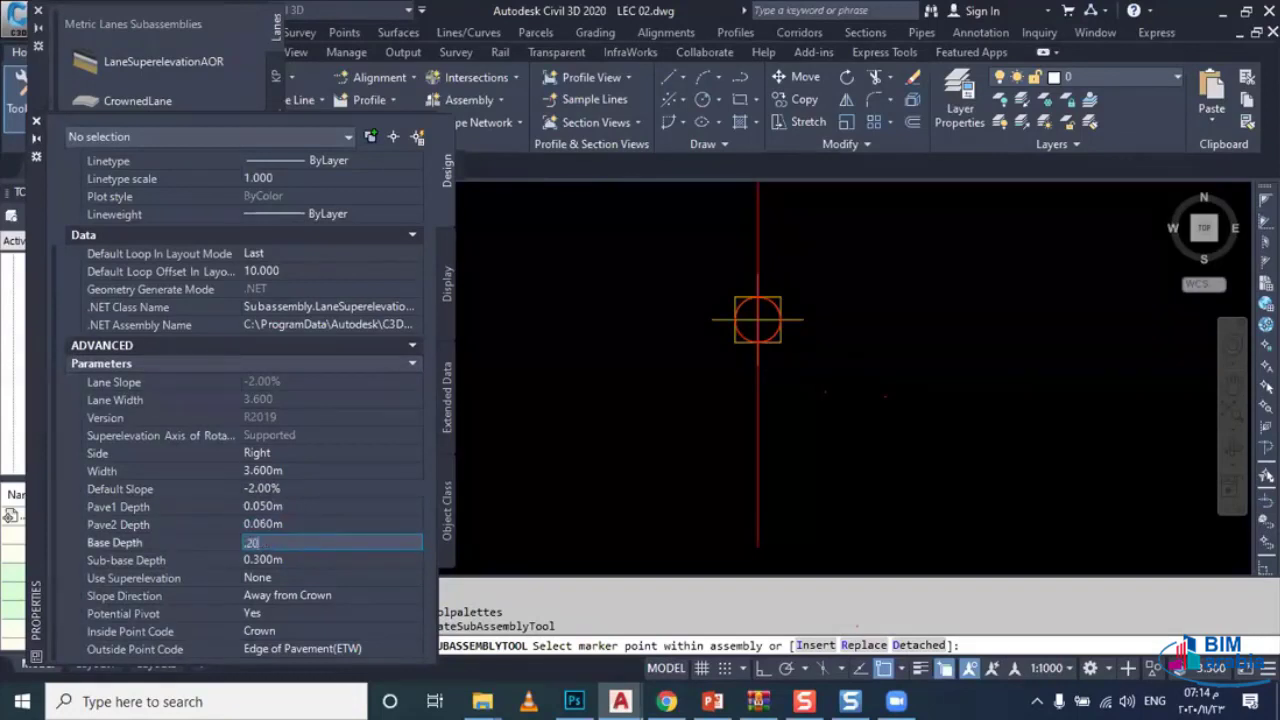
{"action": "left_click", "coordinate": [311, 560]}
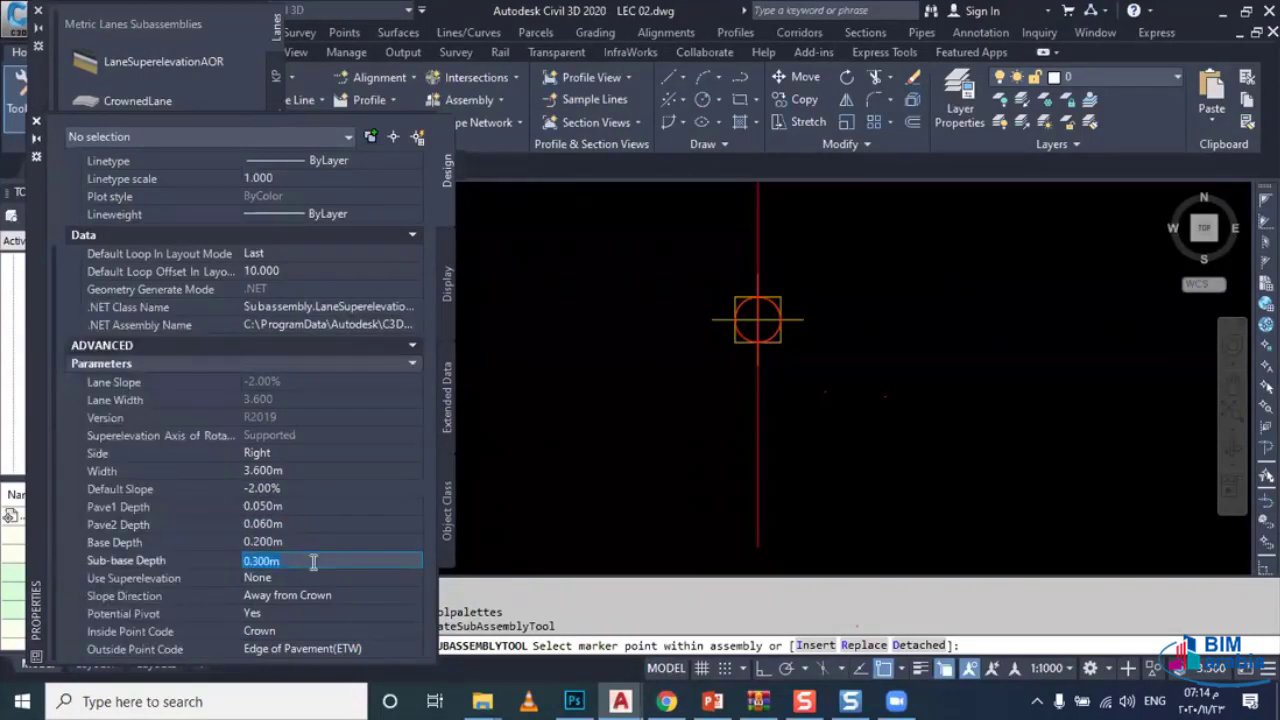
{"action": "type", "text": "0"}
{"action": "key", "text": "Return"}
Step: Attach the lane at the assembly baseline marker and end the command
{"action": "left_click", "coordinate": [758, 320]}
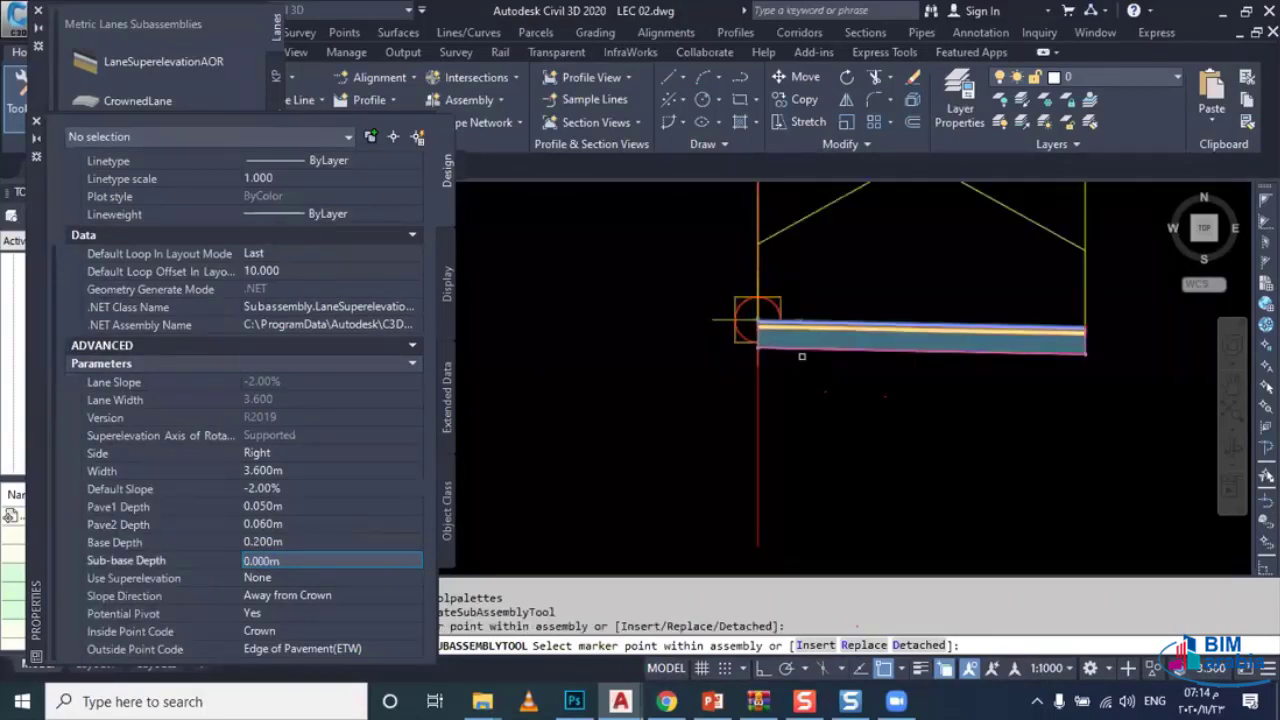
{"action": "scroll", "coordinate": [806, 408], "scroll_direction": "down", "scroll_amount": 1}
{"action": "scroll", "coordinate": [806, 408], "scroll_direction": "down", "scroll_amount": 2}
{"action": "scroll", "coordinate": [790, 405], "scroll_direction": "up", "scroll_amount": 1}
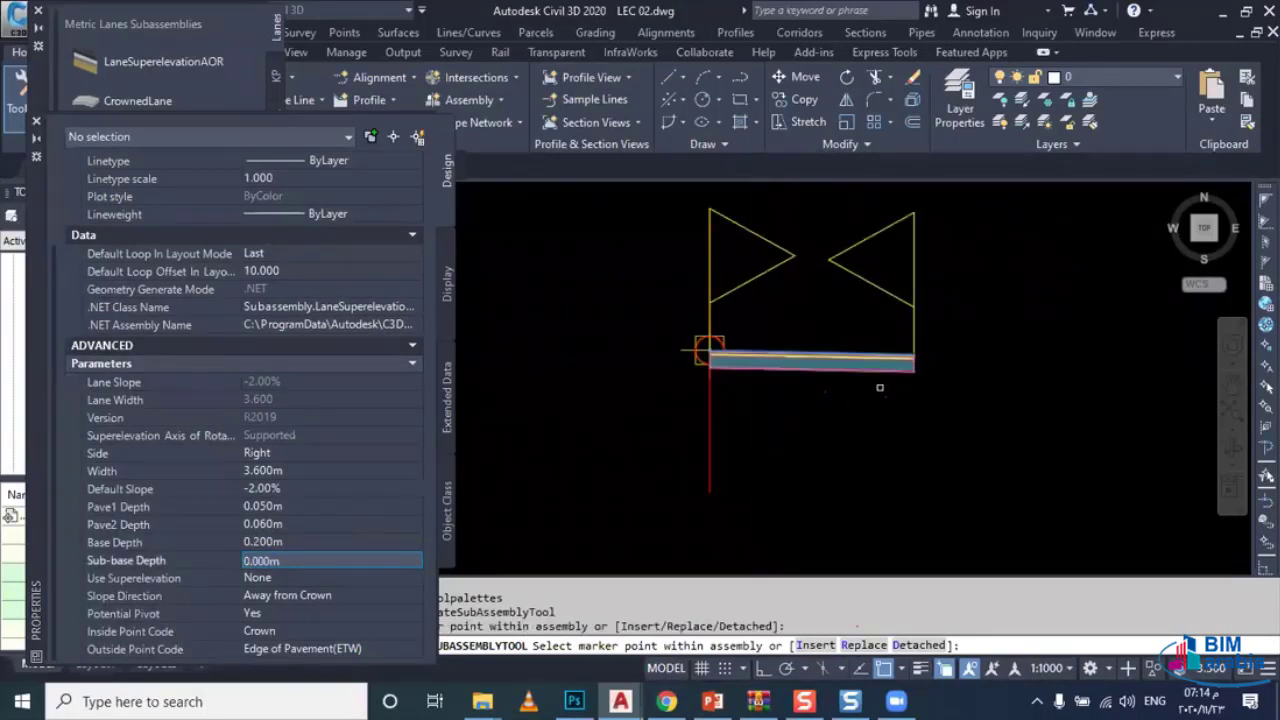
{"action": "scroll", "coordinate": [744, 399], "scroll_direction": "up", "scroll_amount": 1}
{"action": "key", "text": "Escape"}
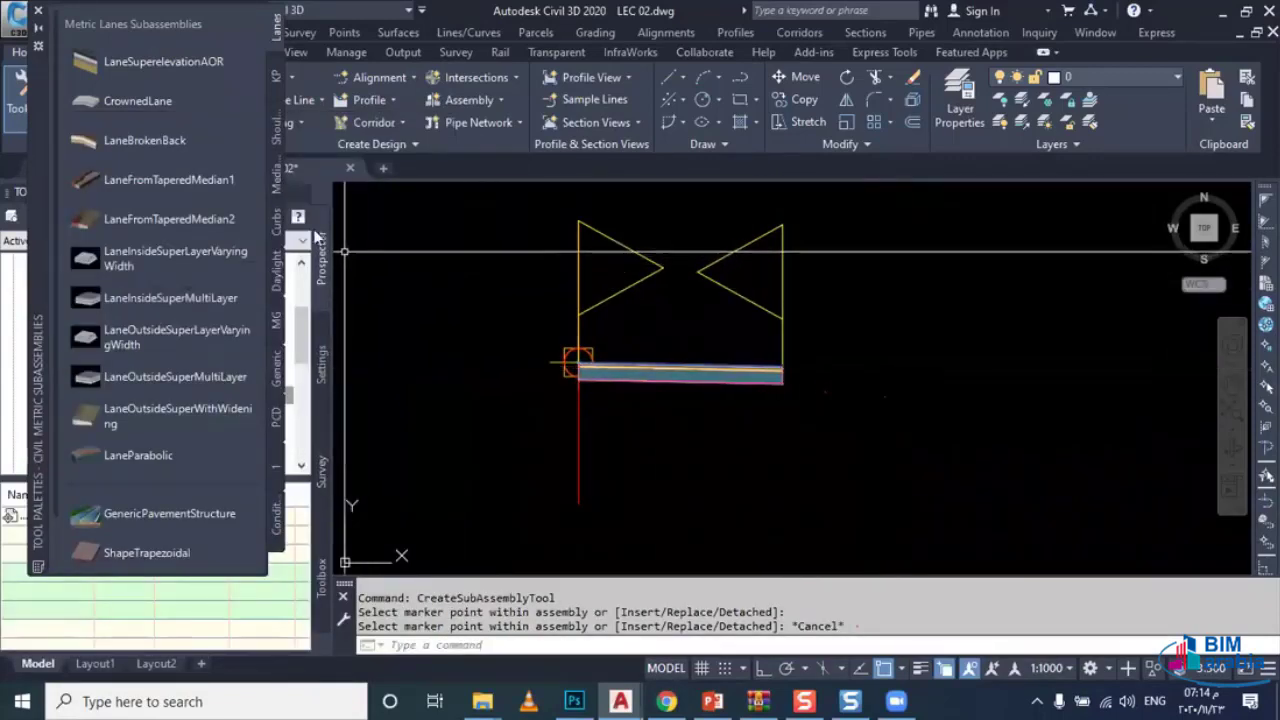
Step: Choose ShoulderExtendAll from the Metric Shoulders palette with a 1.8 m shoulder width
{"action": "left_click", "coordinate": [270, 141]}
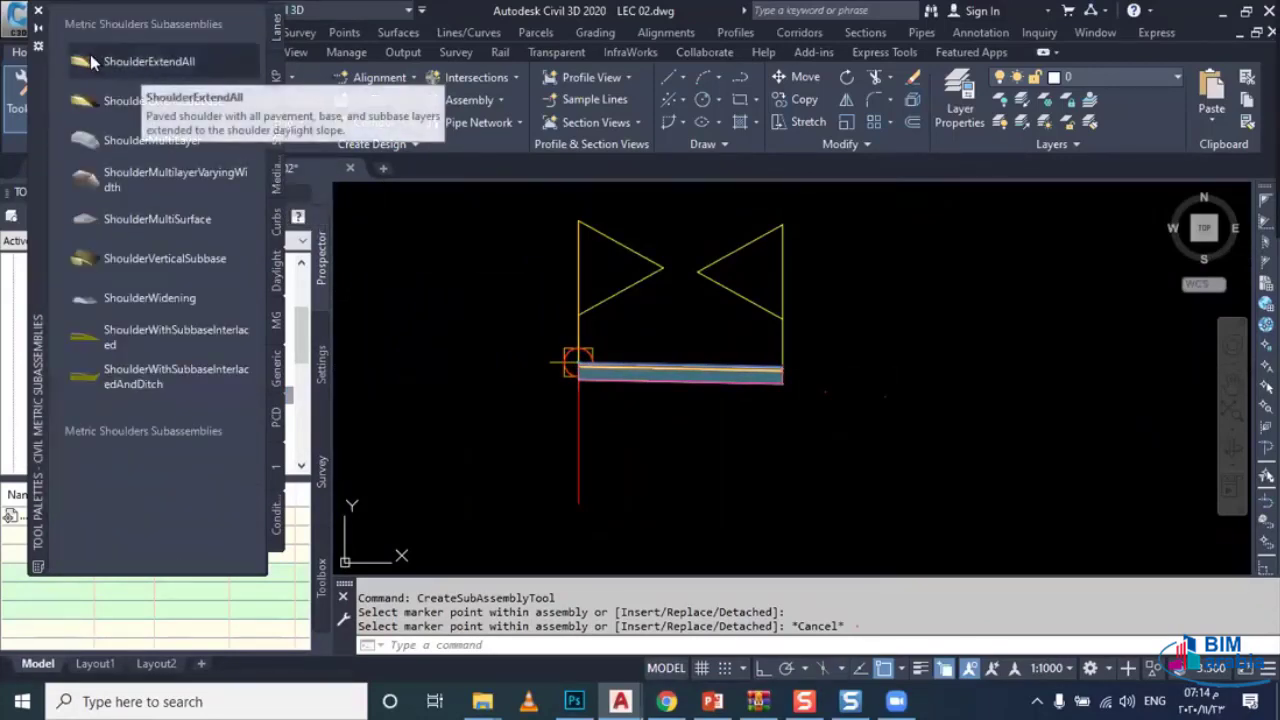
{"action": "left_click", "coordinate": [149, 61]}
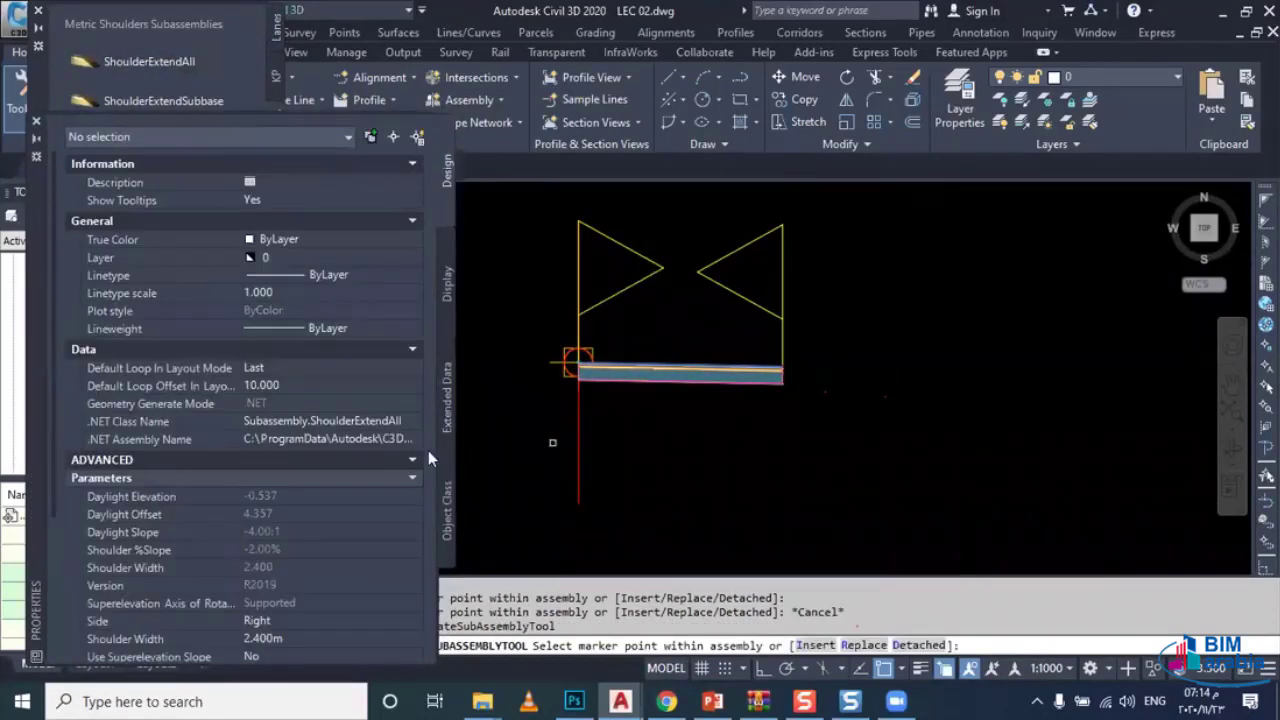
{"action": "scroll", "coordinate": [340, 481], "scroll_direction": "down", "scroll_amount": 2}
{"action": "scroll", "coordinate": [340, 481], "scroll_direction": "down", "scroll_amount": 2}
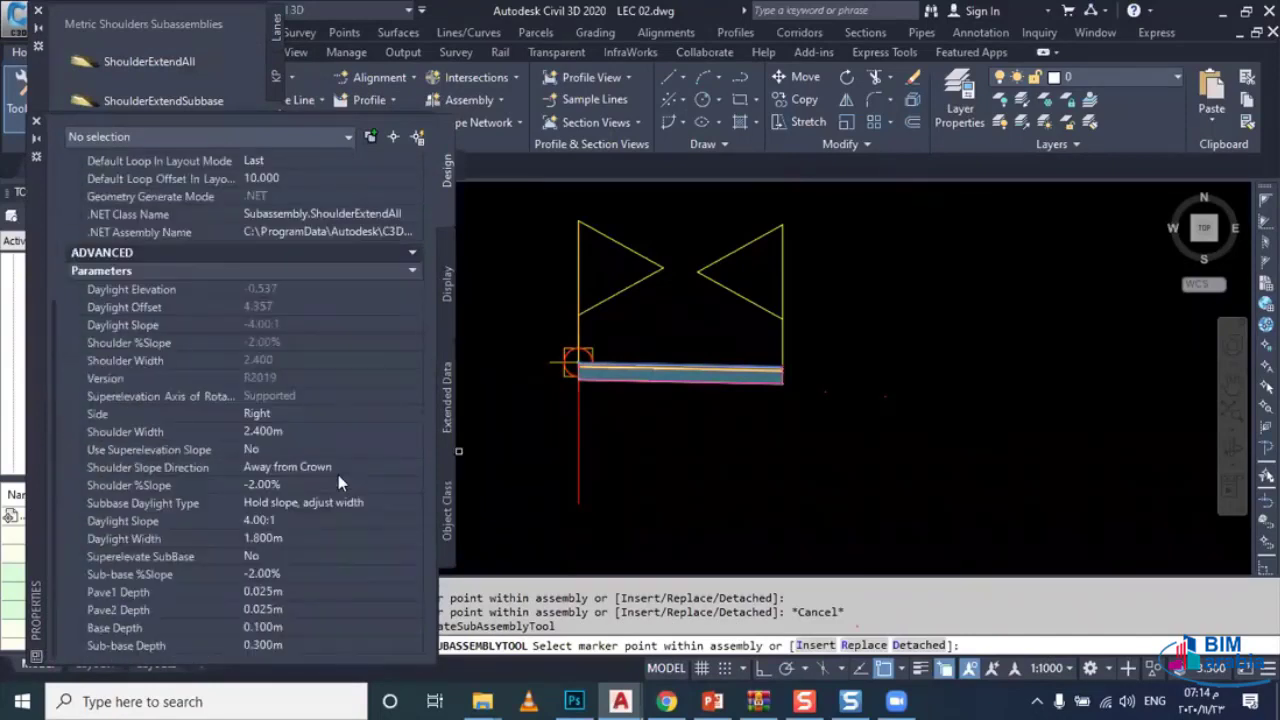
{"action": "left_click", "coordinate": [307, 430]}
{"action": "type", "text": "1.8"}
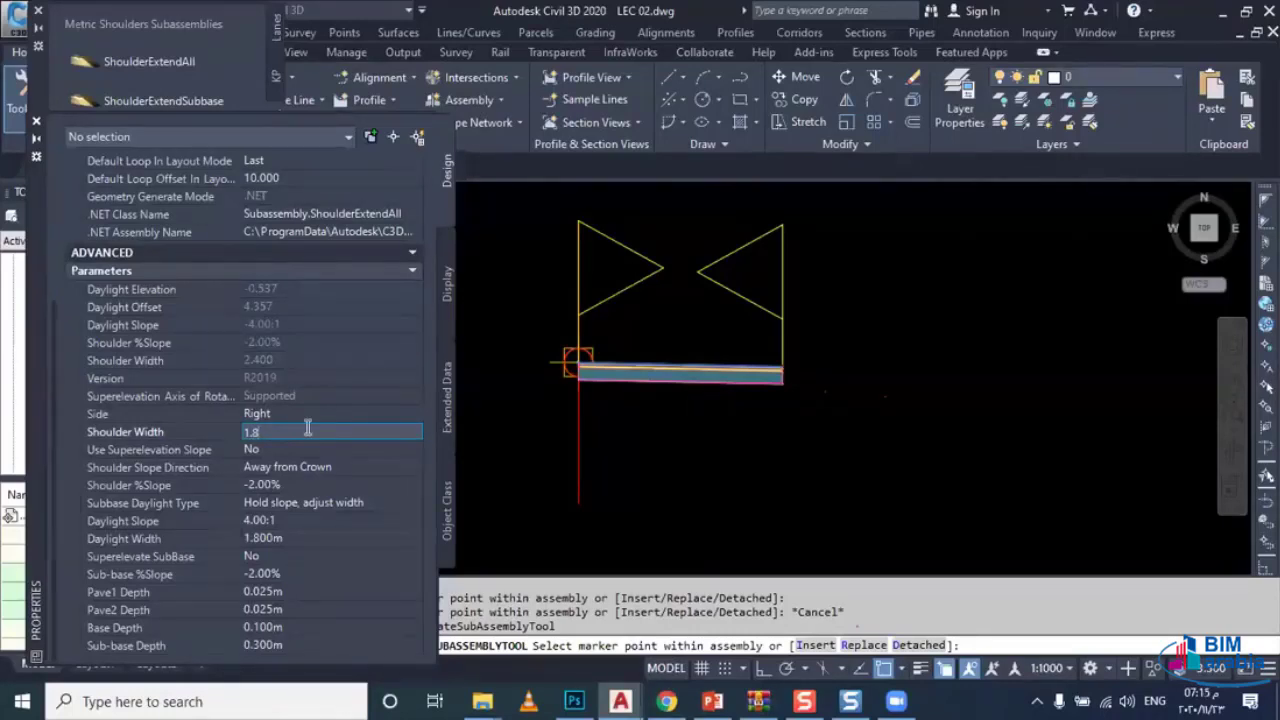
Step: Set the shoulder's two pavement, base and sub-base depths all to 0
{"action": "left_click", "coordinate": [351, 592]}
{"action": "type", "text": "0"}
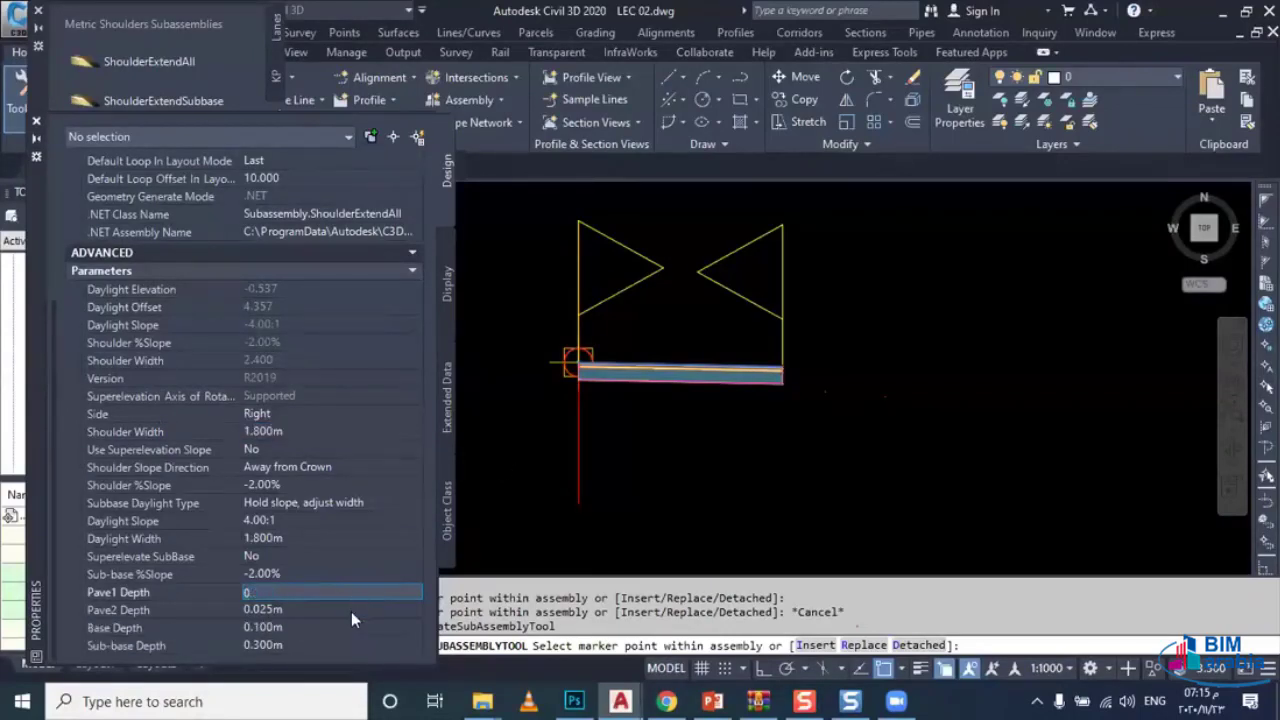
{"action": "left_click", "coordinate": [347, 609]}
{"action": "type", "text": "0"}
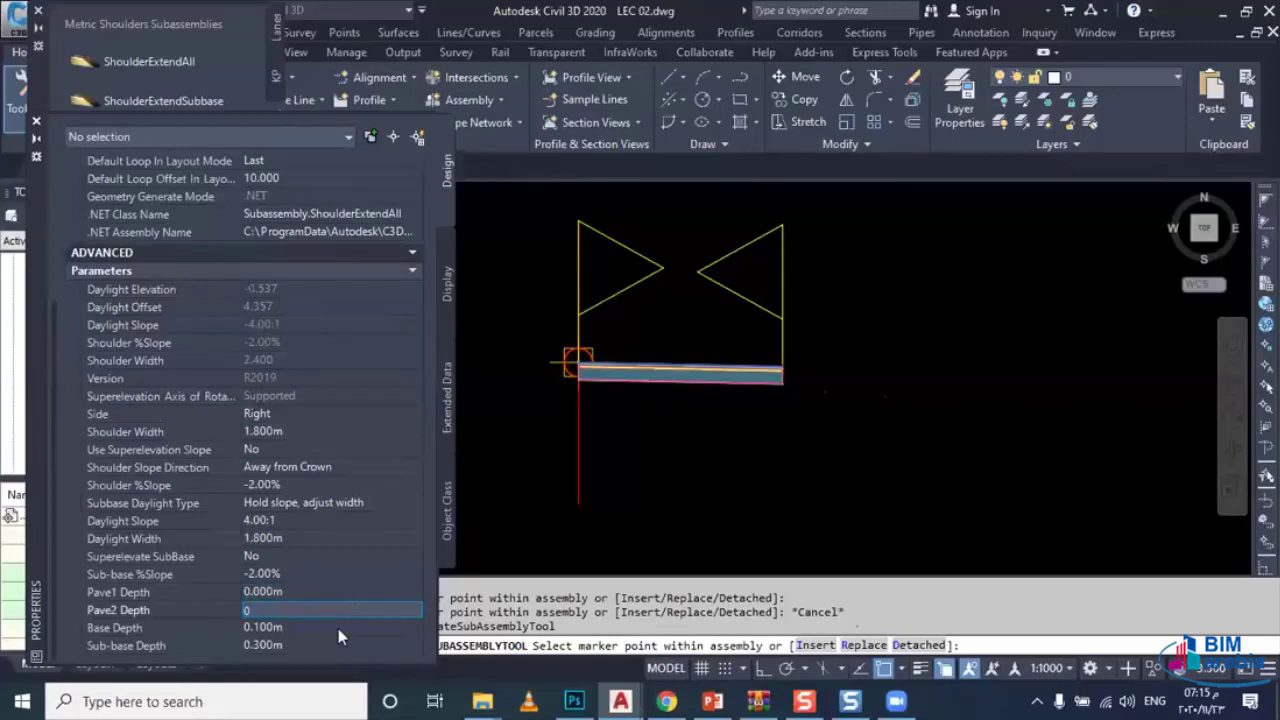
{"action": "left_click", "coordinate": [338, 628]}
{"action": "type", "text": "0"}
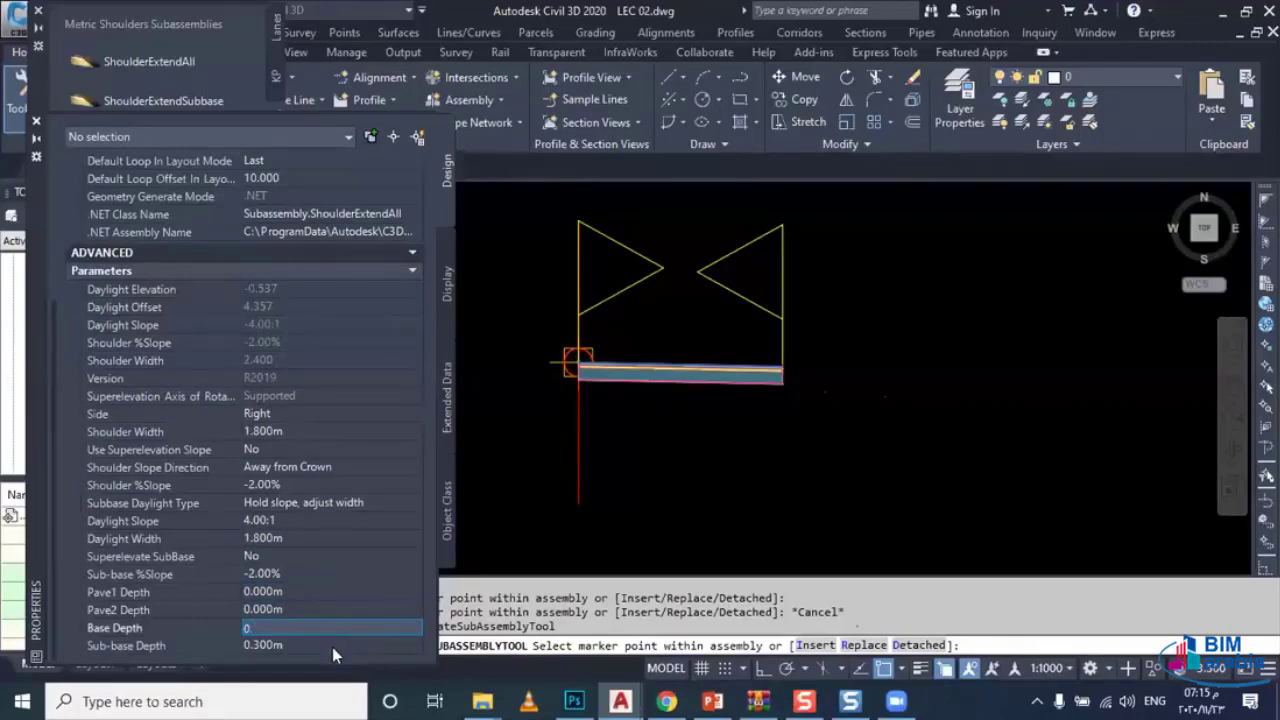
{"action": "left_click", "coordinate": [332, 646]}
{"action": "type", "text": "0"}
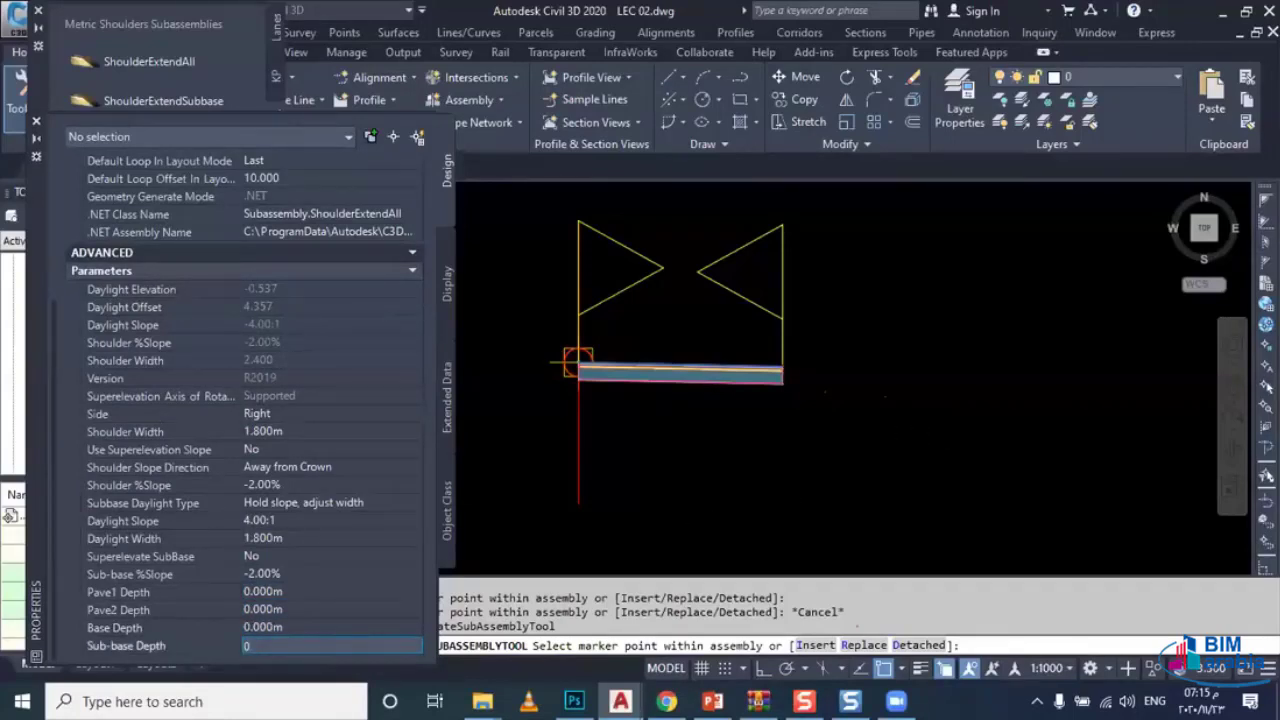
{"action": "scroll", "coordinate": [809, 377], "scroll_direction": "up", "scroll_amount": 4}
{"action": "scroll", "coordinate": [770, 380], "scroll_direction": "up", "scroll_amount": 4}
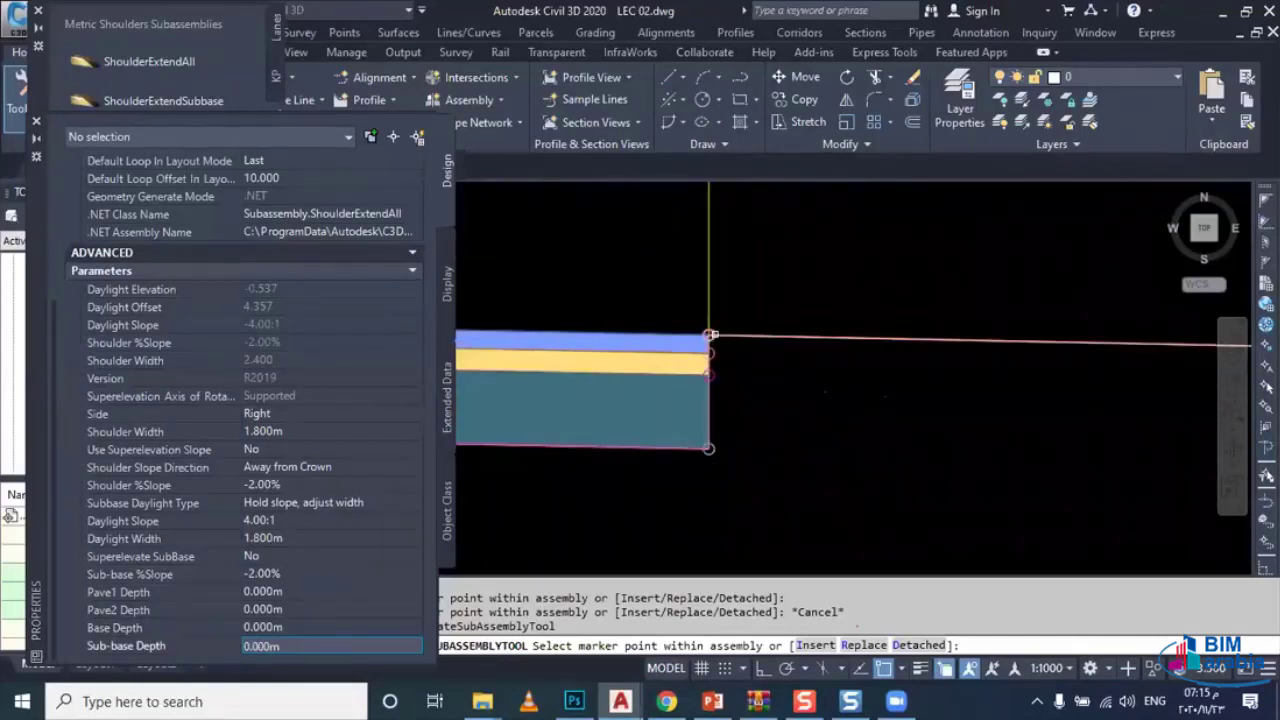
{"action": "scroll", "coordinate": [745, 400], "scroll_direction": "down", "scroll_amount": 3}
{"action": "scroll", "coordinate": [800, 412], "scroll_direction": "down", "scroll_amount": 3}
{"action": "scroll", "coordinate": [833, 466], "scroll_direction": "down", "scroll_amount": 2}
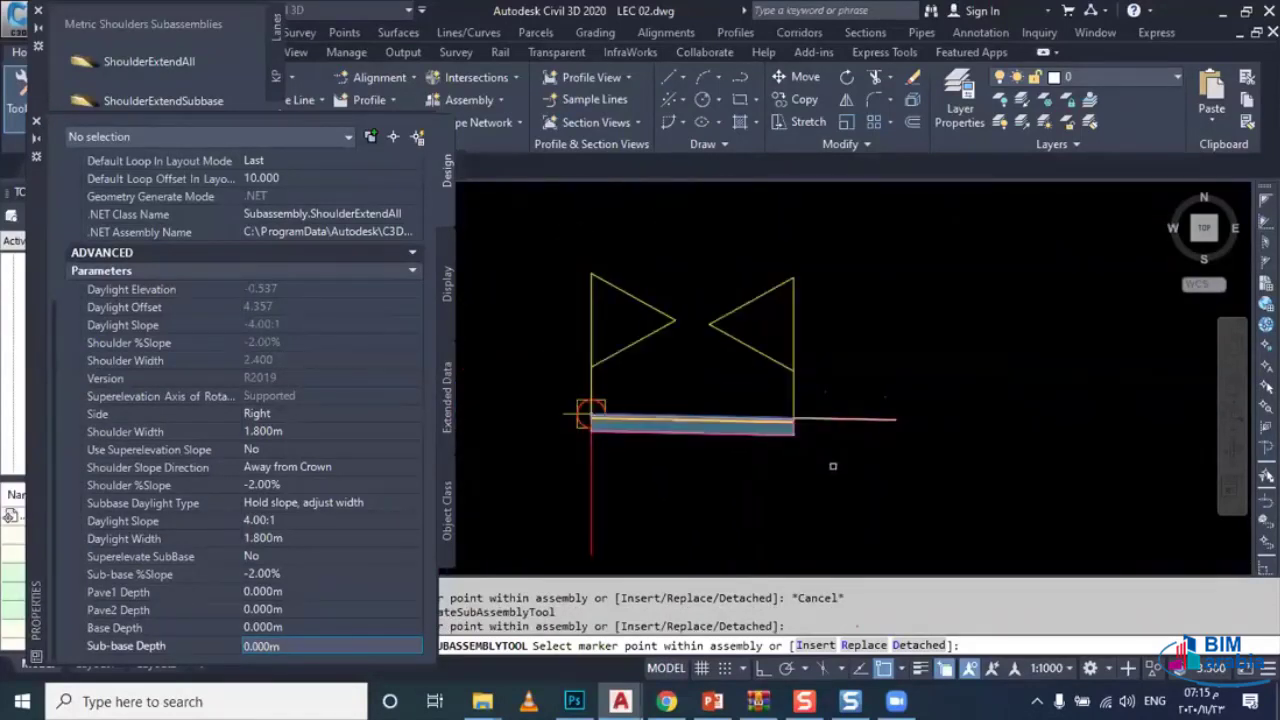
{"action": "middle_click_drag", "start_coordinate": [833, 466], "coordinate": [756, 406]}
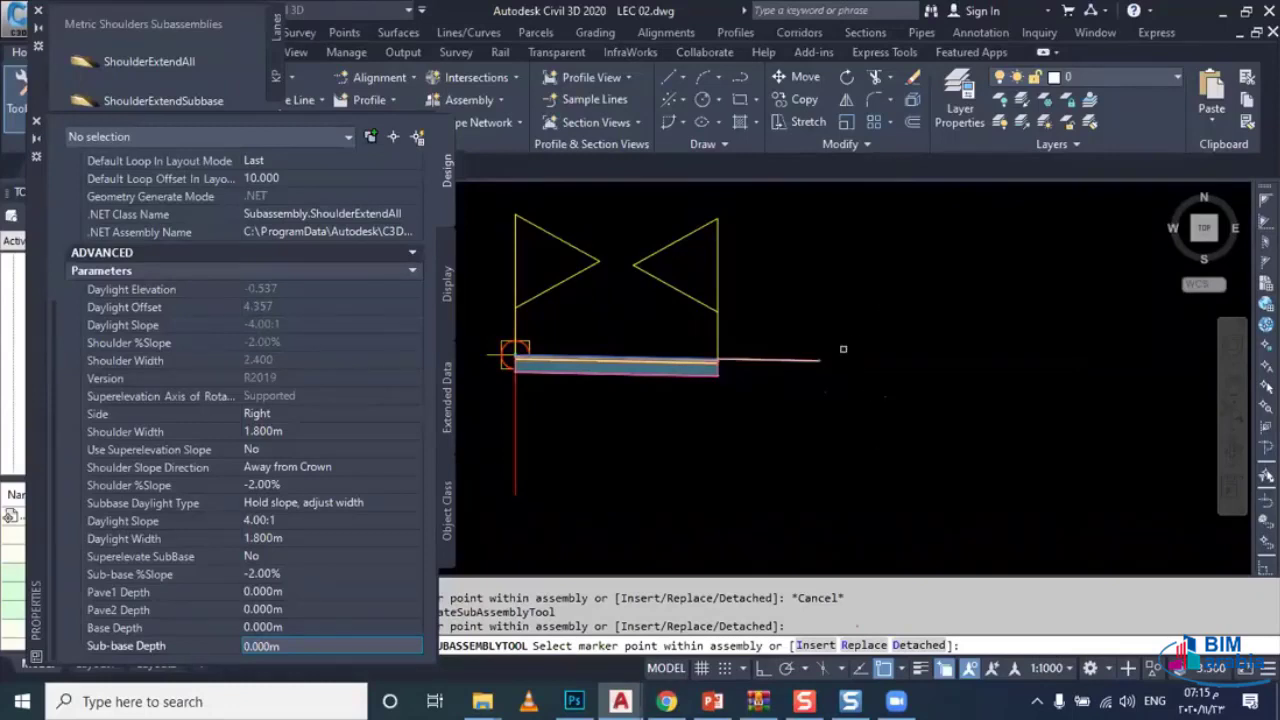
Step: Close the shoulder properties and pick DaylightGeneral from the Metric Daylight palette
{"action": "left_click", "coordinate": [36, 122]}
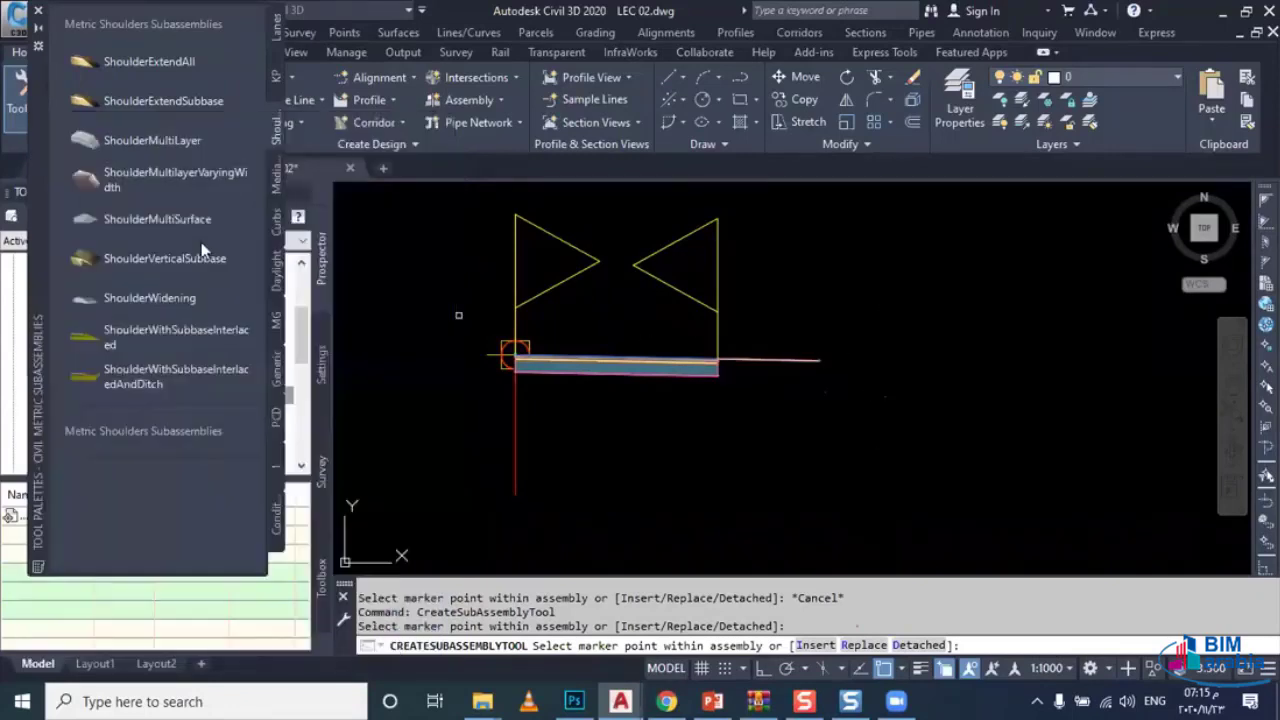
{"action": "left_click", "coordinate": [276, 268]}
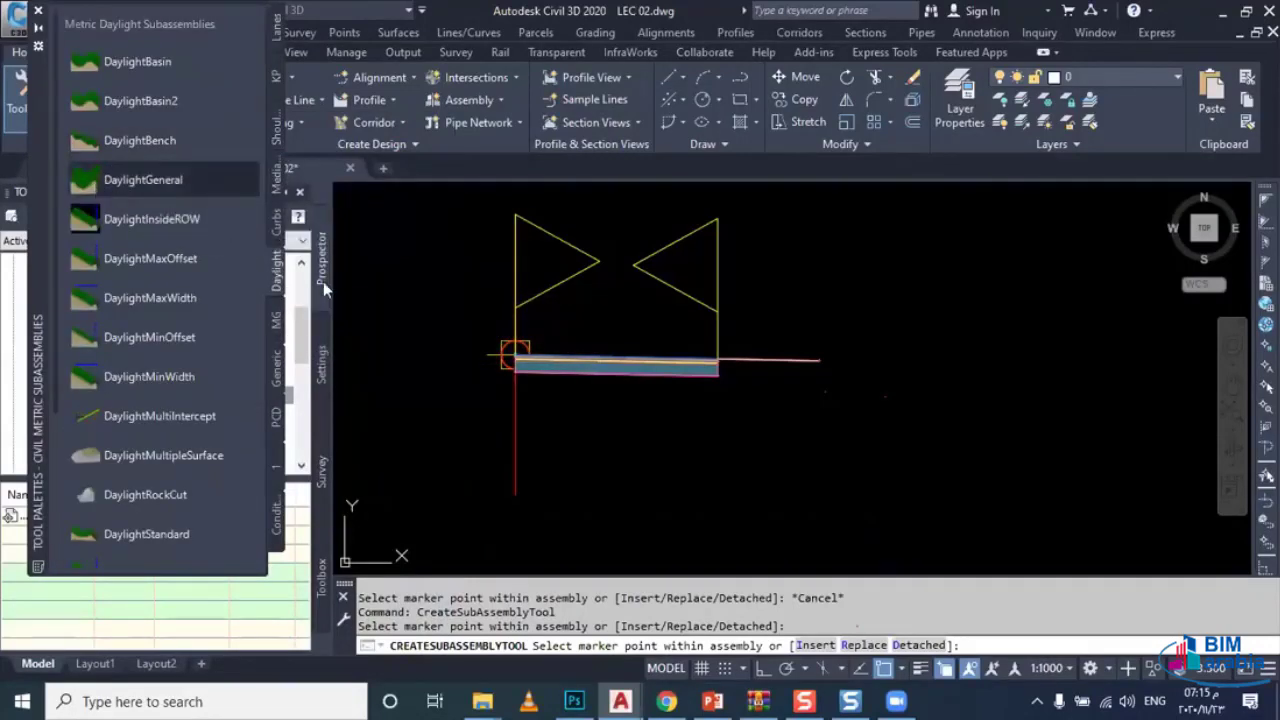
{"action": "left_click", "coordinate": [150, 180]}
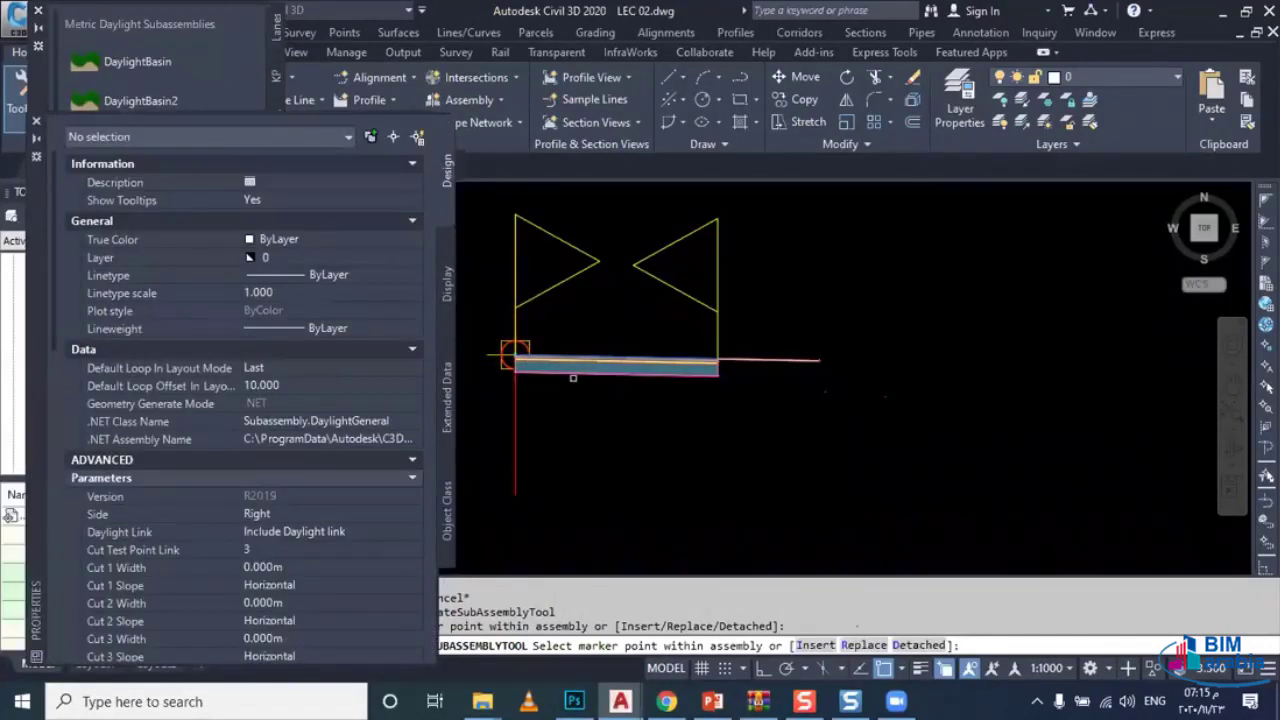
{"action": "scroll", "coordinate": [289, 430], "scroll_direction": "down", "scroll_amount": 5}
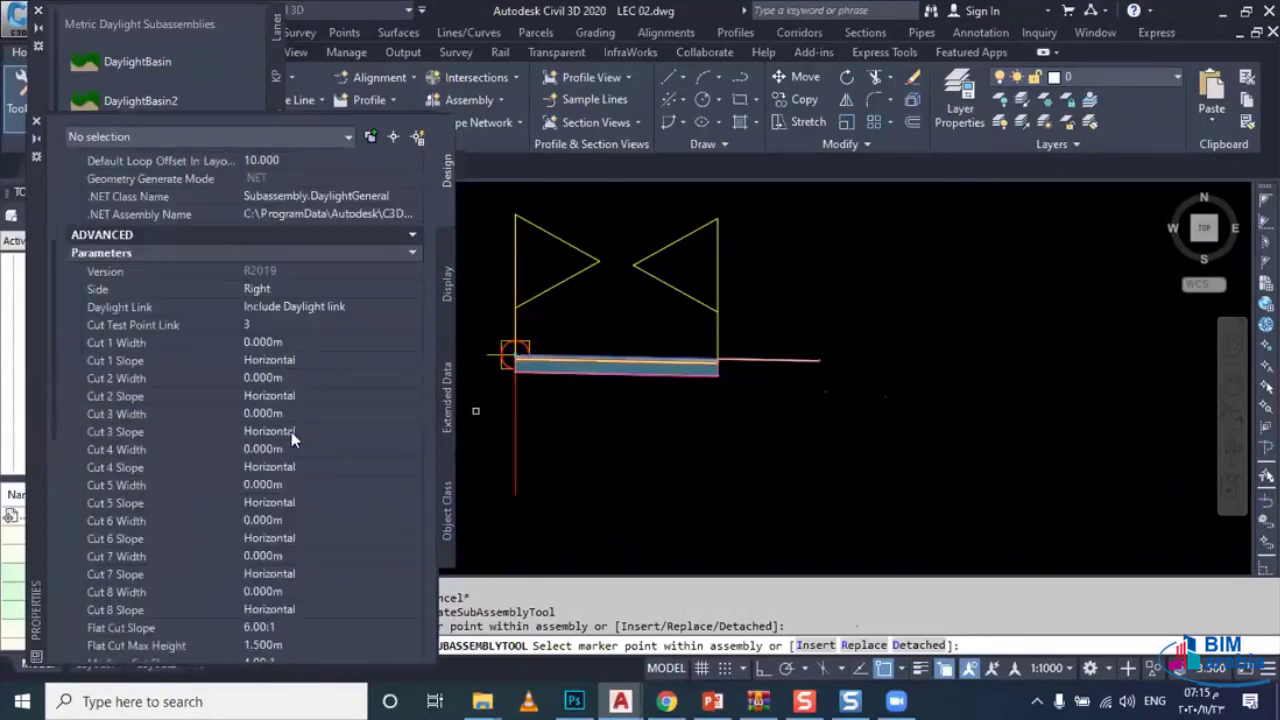
{"action": "scroll", "coordinate": [292, 438], "scroll_direction": "down", "scroll_amount": 3}
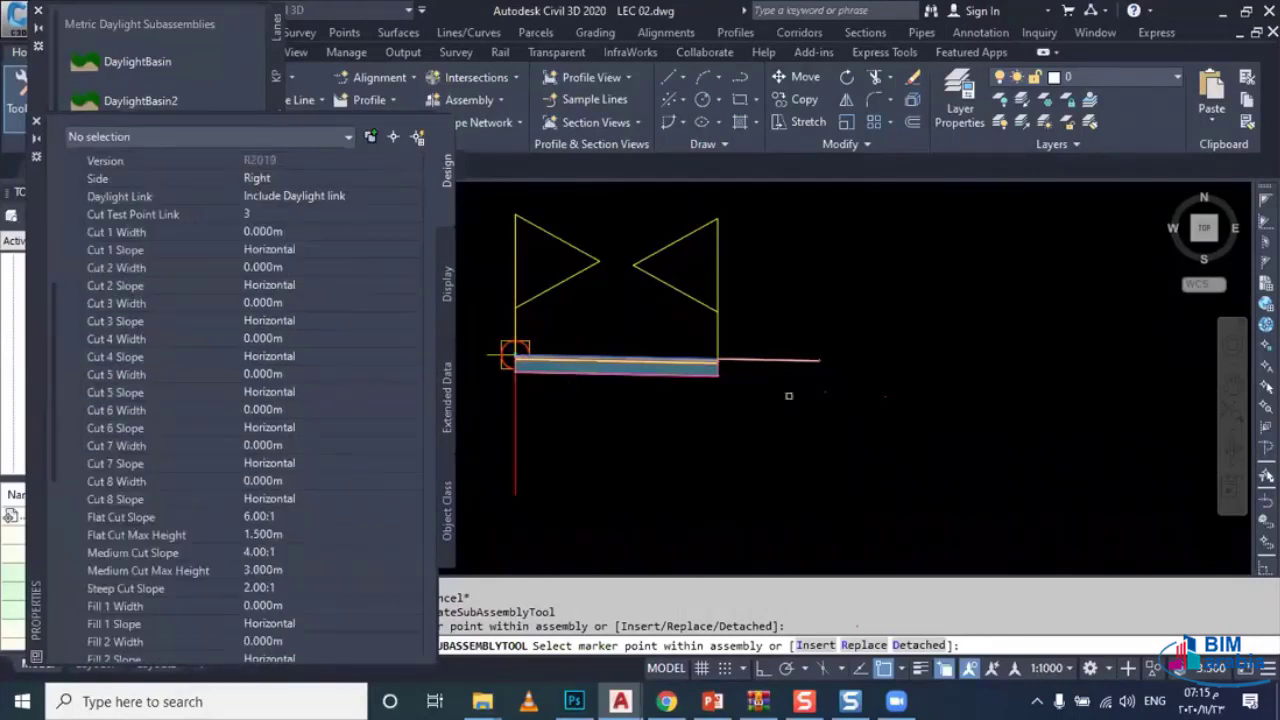
{"action": "scroll", "coordinate": [785, 358], "scroll_direction": "up", "scroll_amount": 2}
{"action": "scroll", "coordinate": [860, 365], "scroll_direction": "up", "scroll_amount": 2}
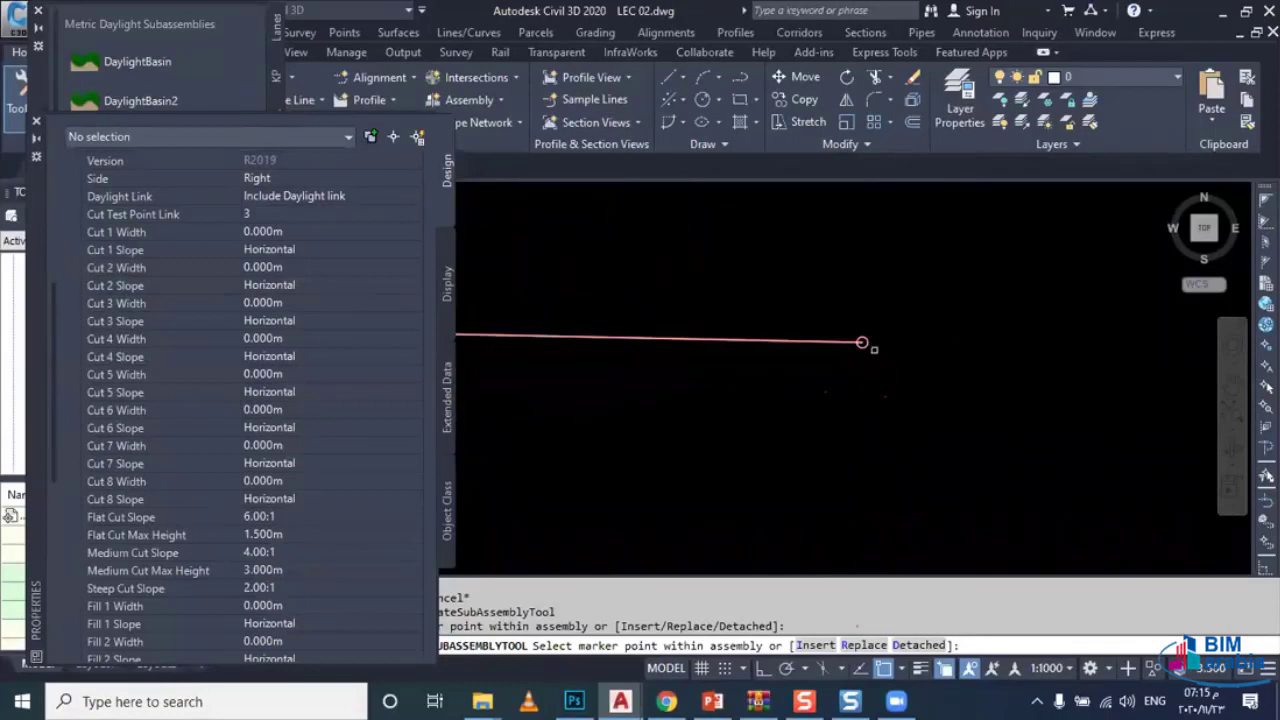
Step: Attach DaylightGeneral to the shoulder's outer end point and finish adding subassemblies
{"action": "left_click", "coordinate": [865, 343]}
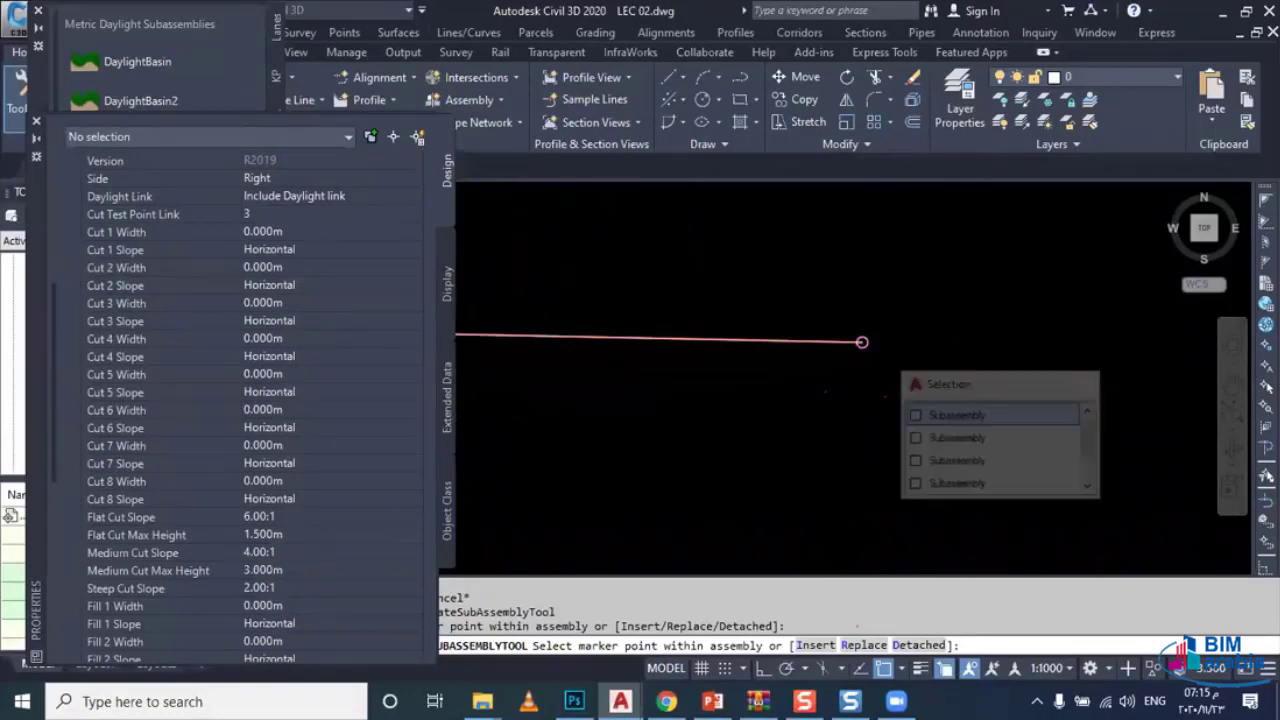
{"action": "left_click", "coordinate": [928, 413]}
{"action": "scroll", "coordinate": [640, 380], "scroll_direction": "down", "scroll_amount": 2}
{"action": "scroll", "coordinate": [632, 378], "scroll_direction": "down", "scroll_amount": 1}
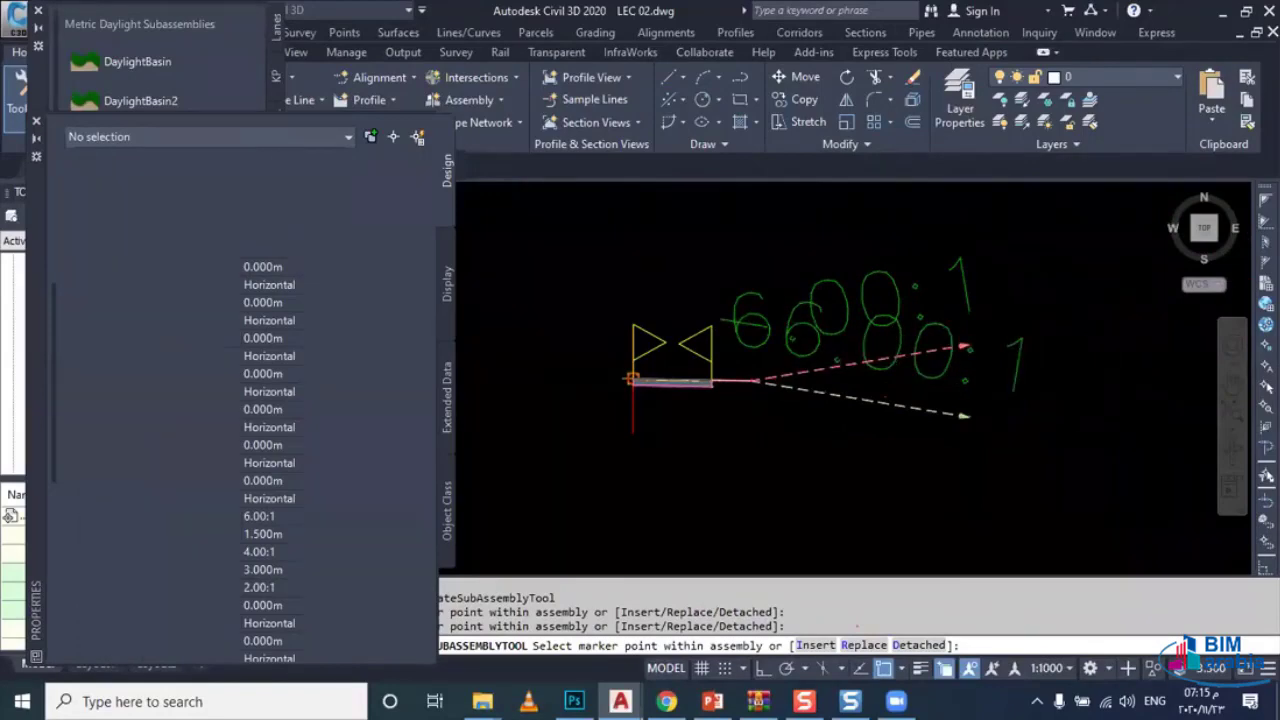
{"action": "key", "text": "Escape"}
{"action": "scroll", "coordinate": [903, 322], "scroll_direction": "up", "scroll_amount": 2}
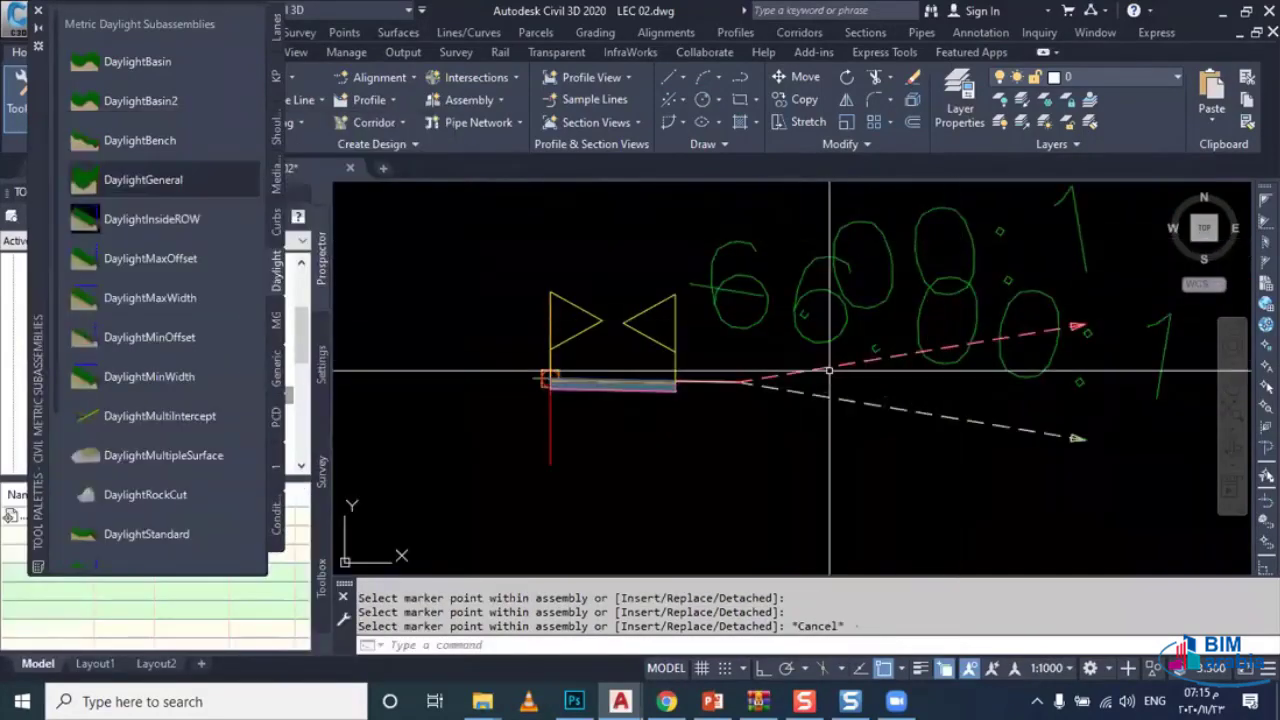
{"action": "scroll", "coordinate": [725, 388], "scroll_direction": "up", "scroll_amount": 2}
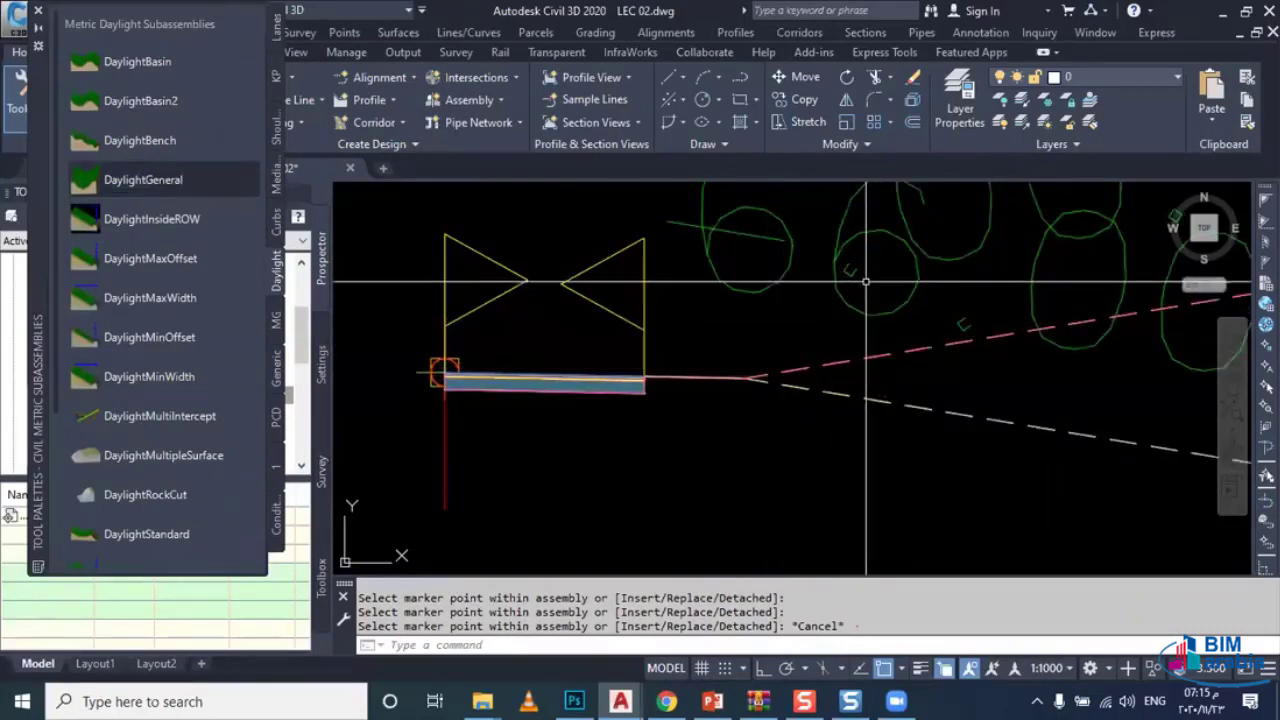
{"action": "scroll", "coordinate": [870, 285], "scroll_direction": "down", "scroll_amount": 4}
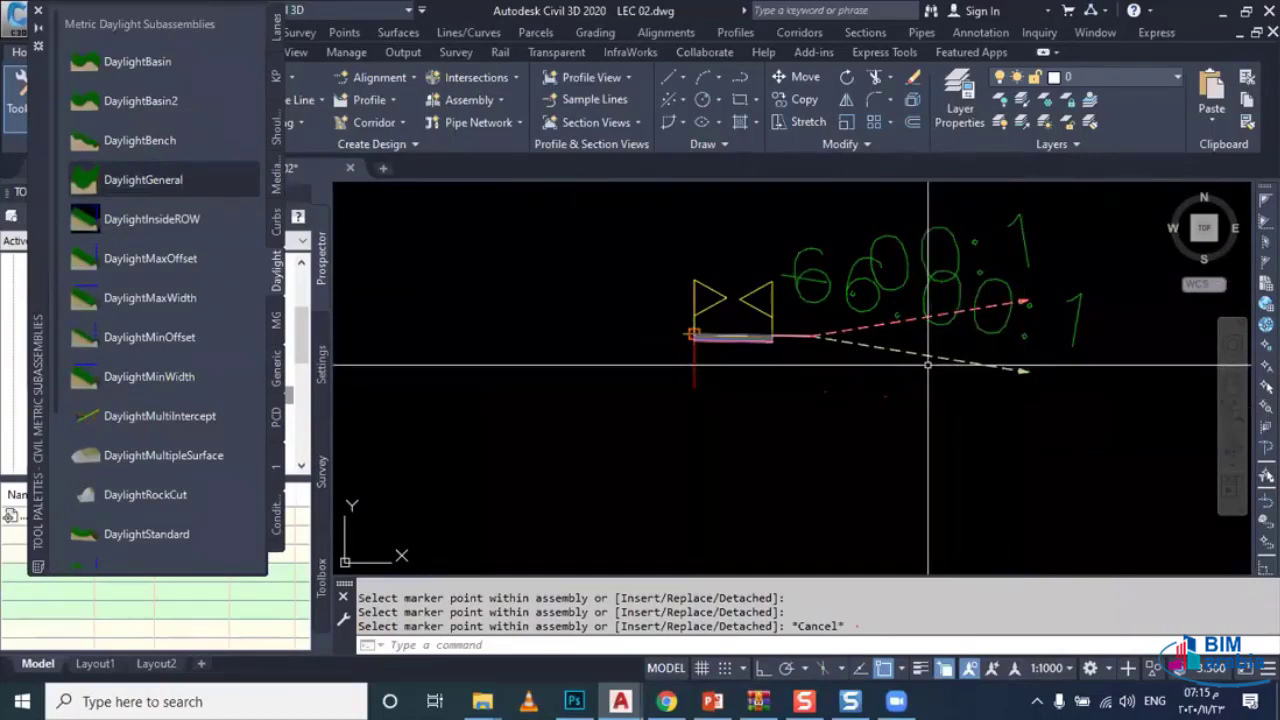
{"action": "scroll", "coordinate": [910, 360], "scroll_direction": "up", "scroll_amount": 3}
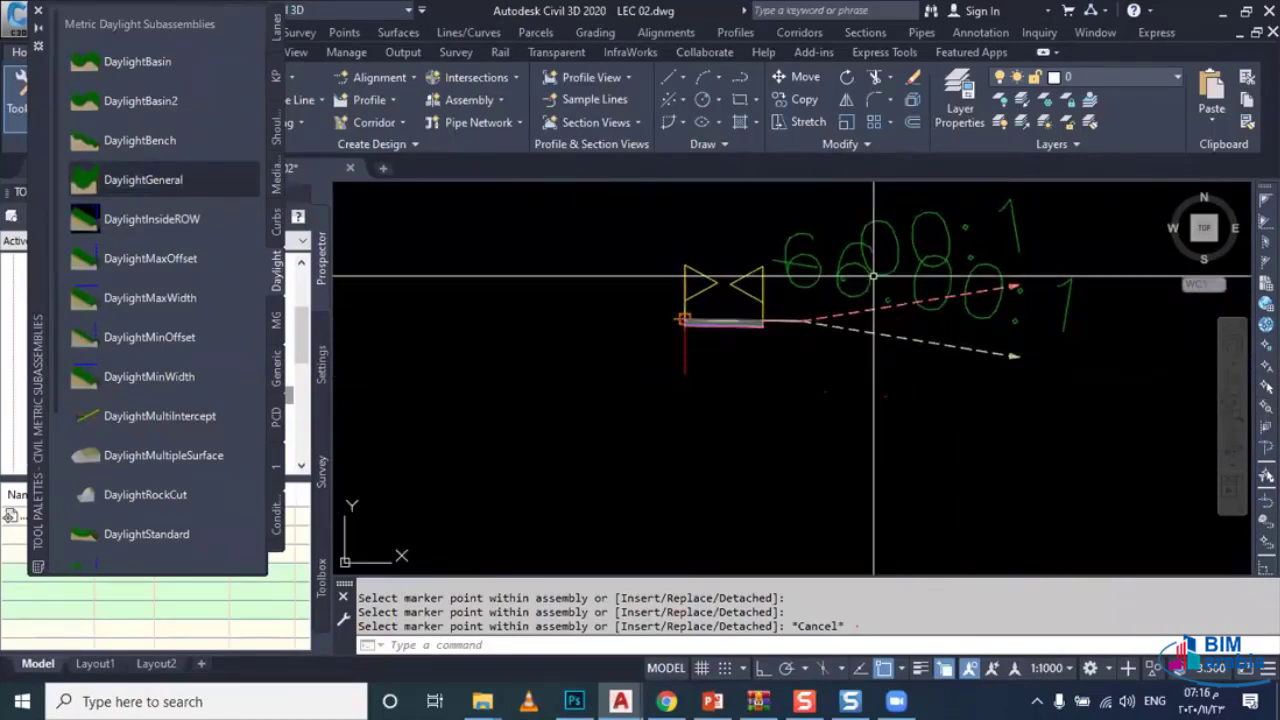
Step: Select DaylightGeneral and set its Flat Fill Slope to 4.00:1 in Properties
{"action": "left_click", "coordinate": [810, 320]}
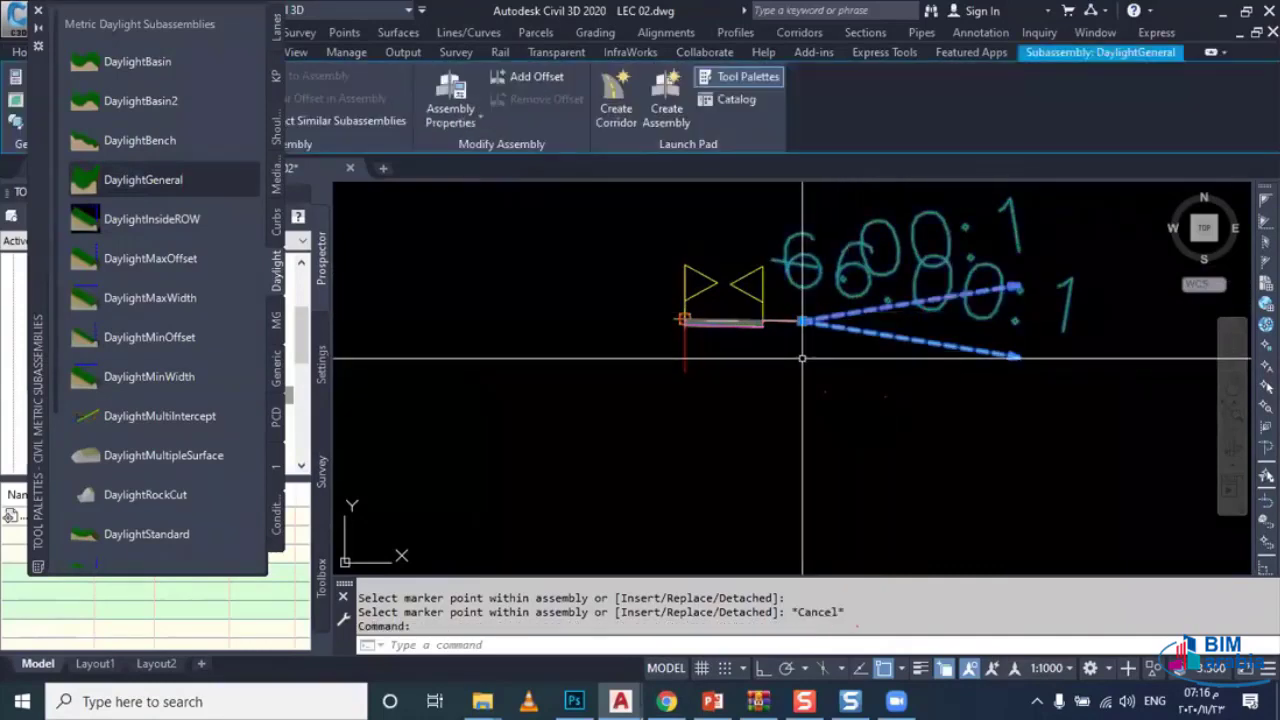
{"action": "key", "text": "ctrl+1"}
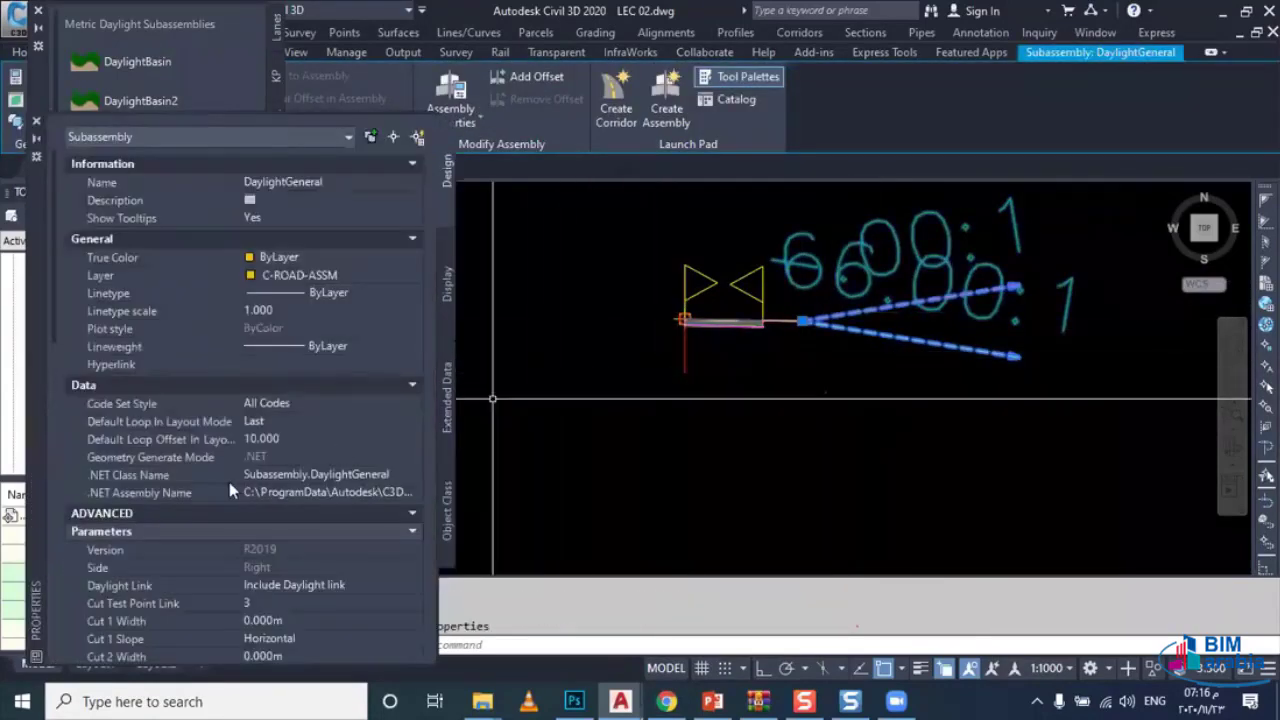
{"action": "scroll", "coordinate": [250, 482], "scroll_direction": "down", "scroll_amount": 5}
{"action": "scroll", "coordinate": [276, 484], "scroll_direction": "down", "scroll_amount": 2}
{"action": "scroll", "coordinate": [276, 484], "scroll_direction": "down", "scroll_amount": 4}
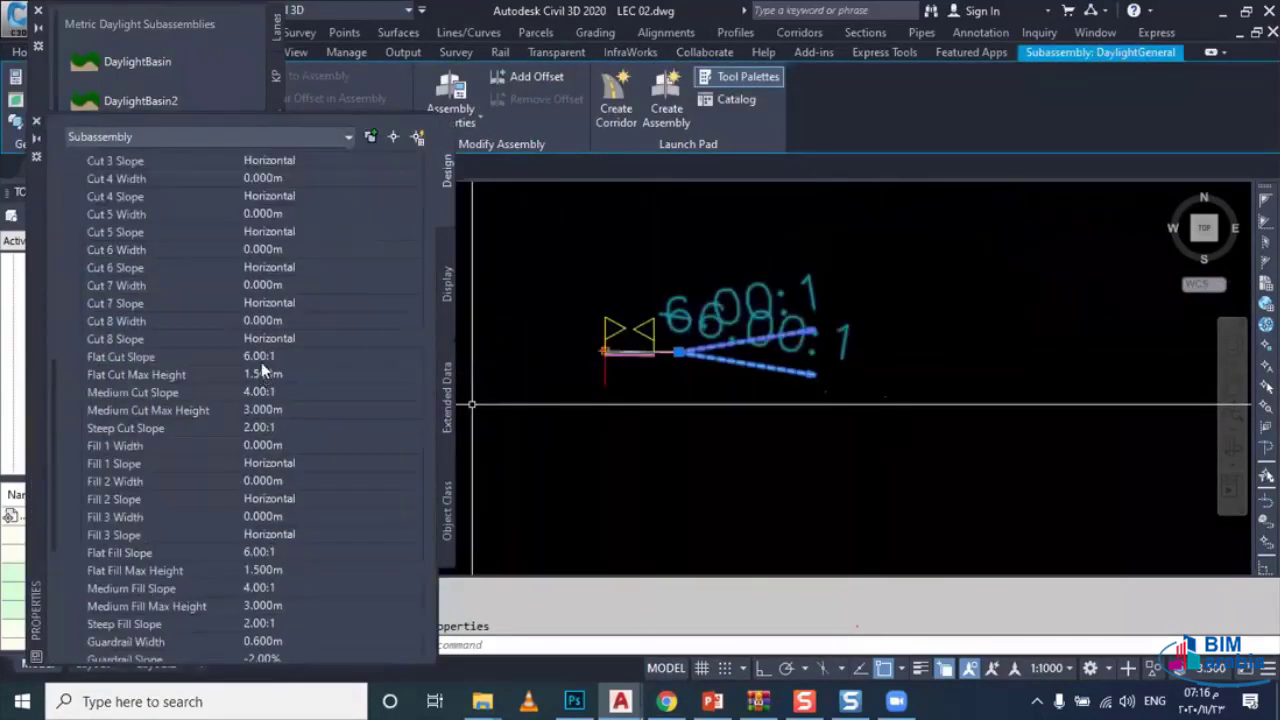
{"action": "left_click", "coordinate": [263, 357]}
{"action": "type", "text": "4"}
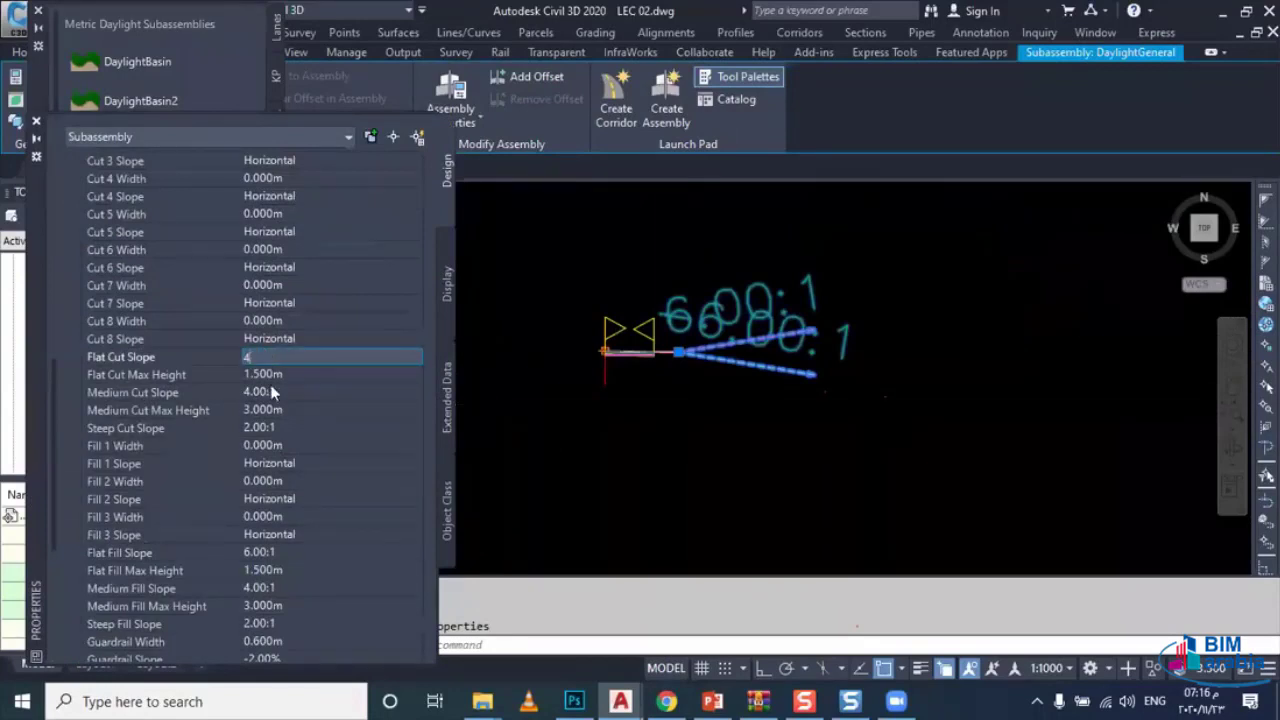
{"action": "left_click", "coordinate": [283, 553]}
{"action": "type", "text": "4"}
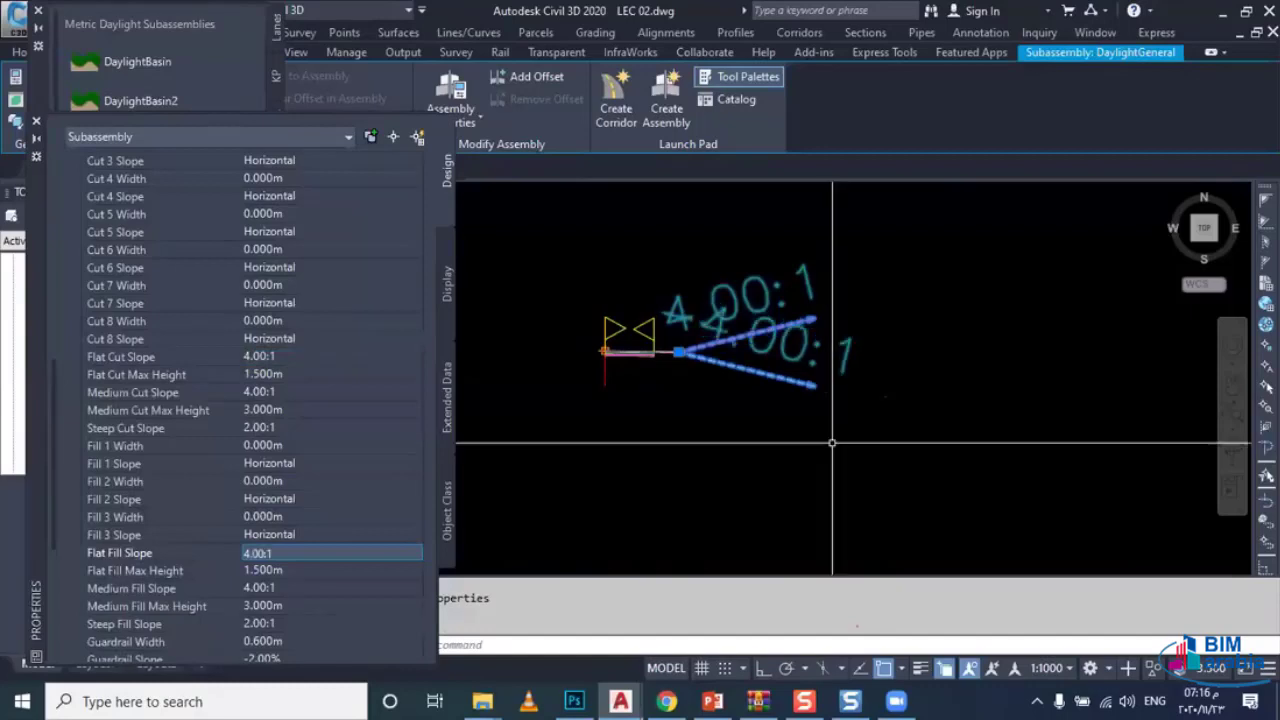
{"action": "middle_click_drag", "start_coordinate": [832, 442], "coordinate": [875, 438]}
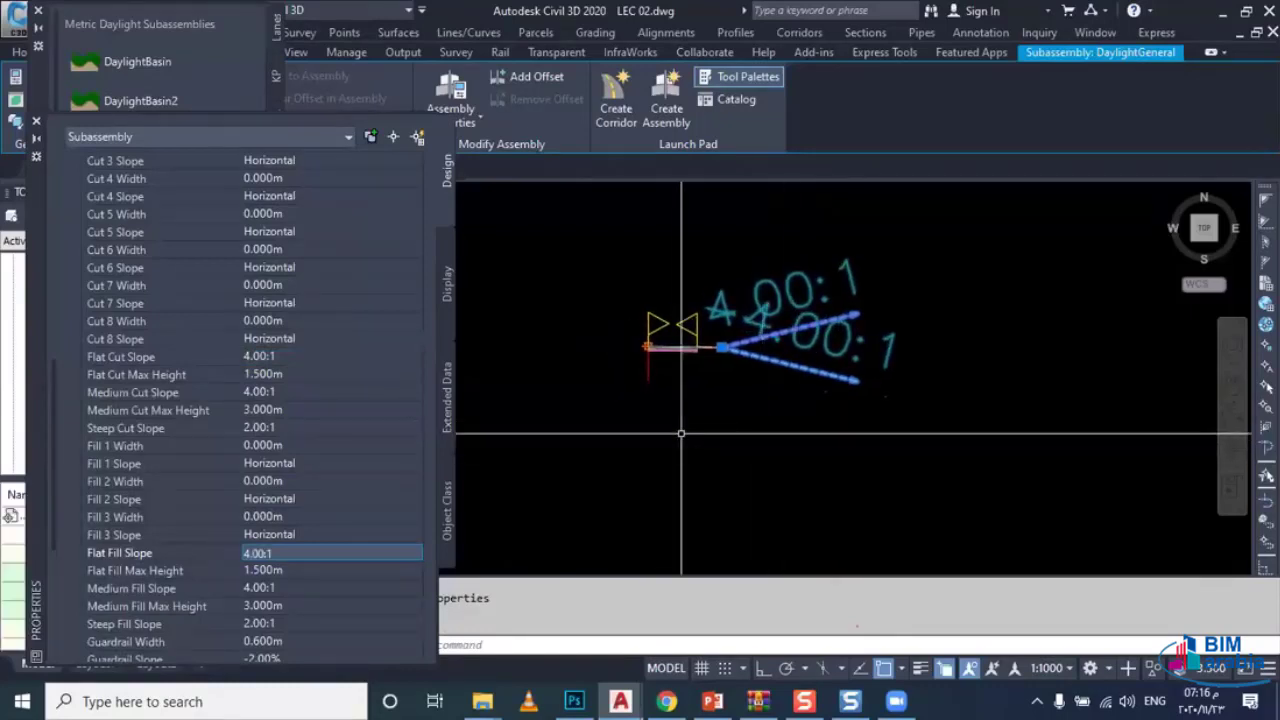
Step: Change the Flat Cut Slope to 3.00:1 and dismiss the error event window
{"action": "left_click", "coordinate": [280, 356]}
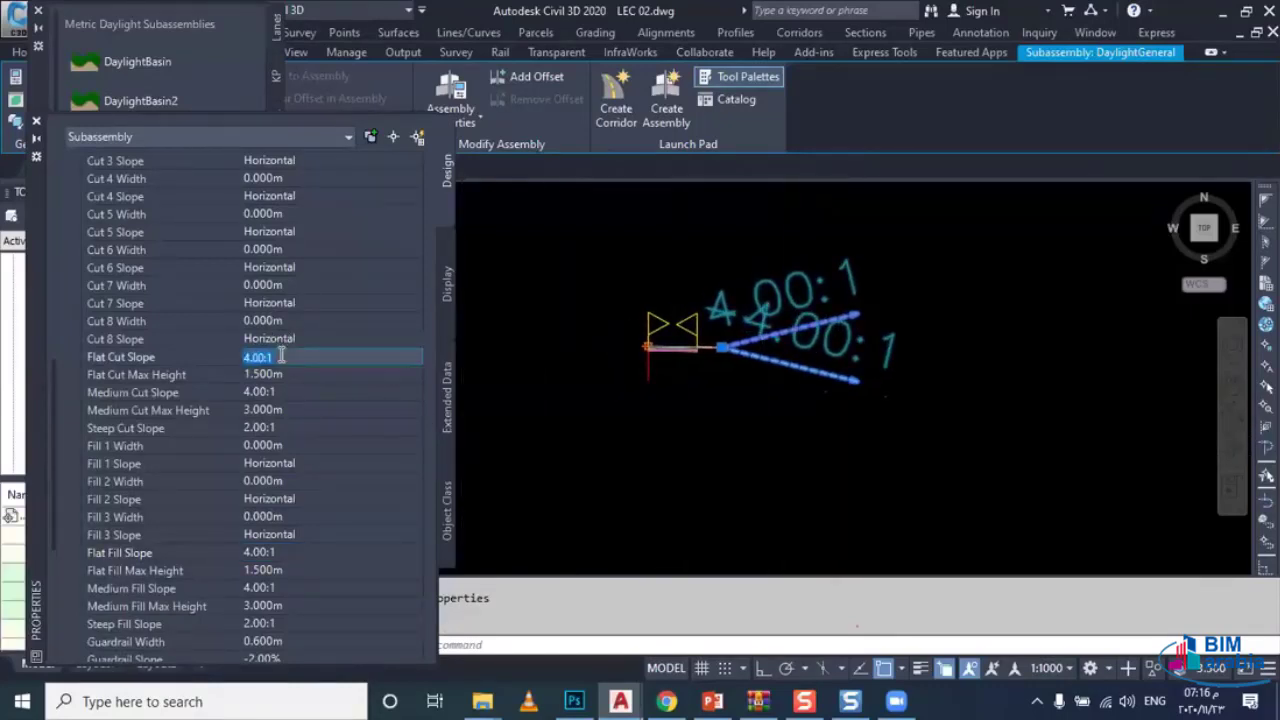
{"action": "key", "text": "BackSpace"}
{"action": "left_click", "coordinate": [538, 402]}
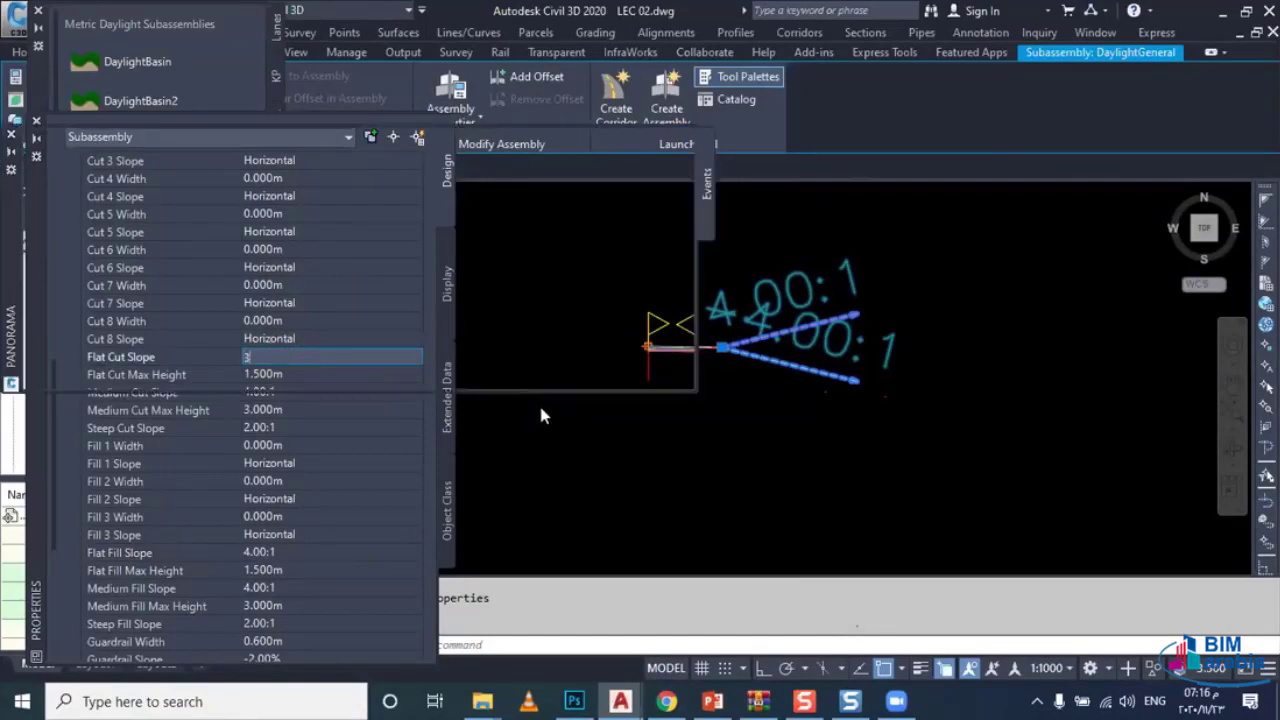
{"action": "left_click", "coordinate": [657, 141]}
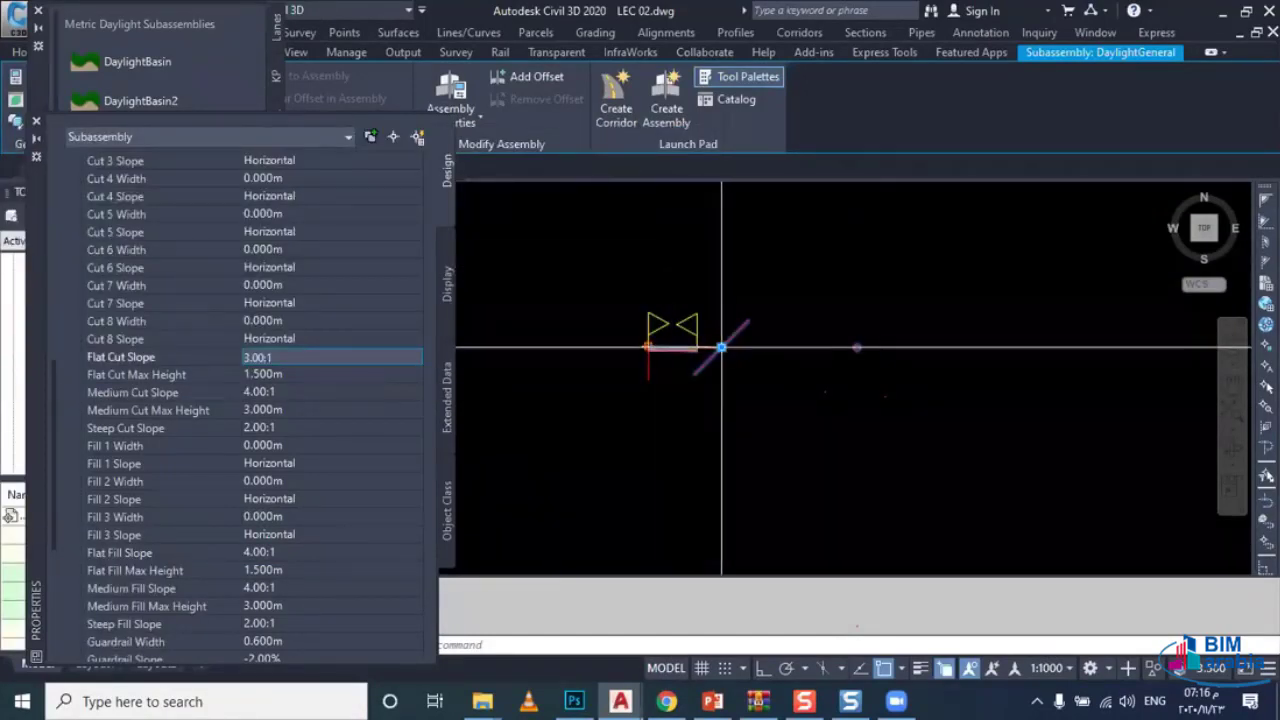
{"action": "scroll", "coordinate": [735, 357], "scroll_direction": "up", "scroll_amount": 2}
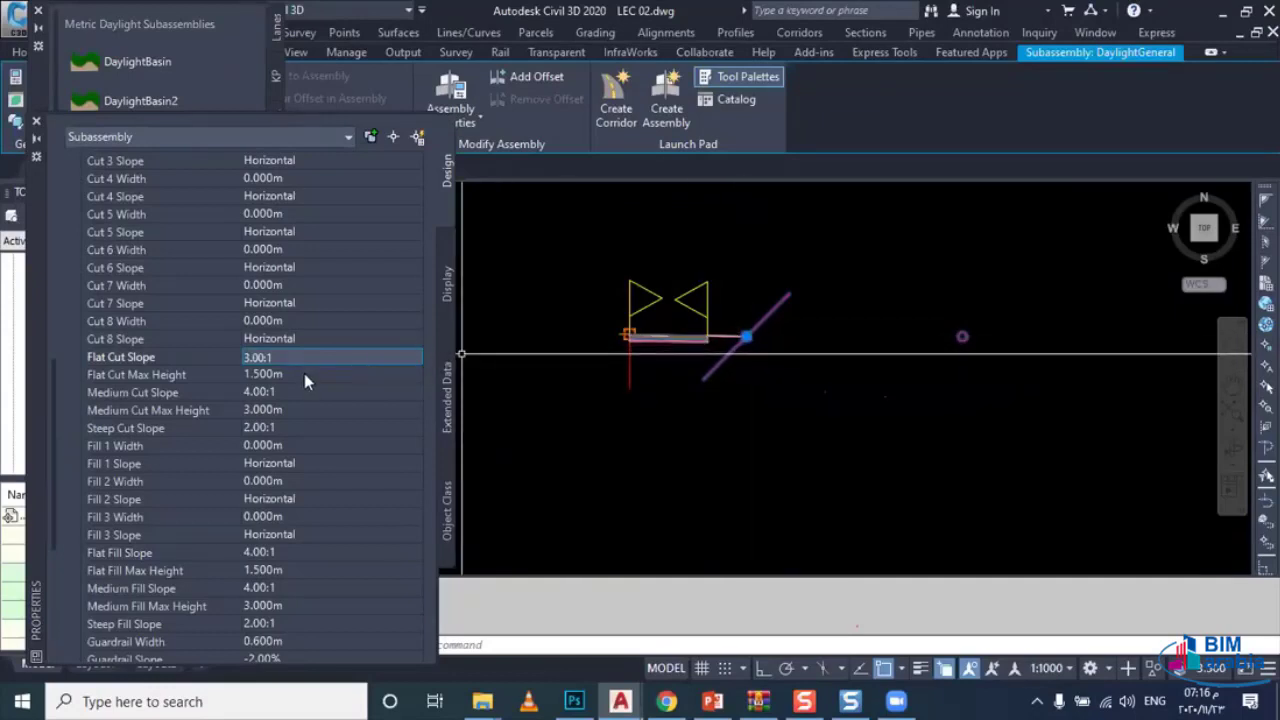
{"action": "key", "text": "Escape"}
{"action": "key", "text": "Escape"}
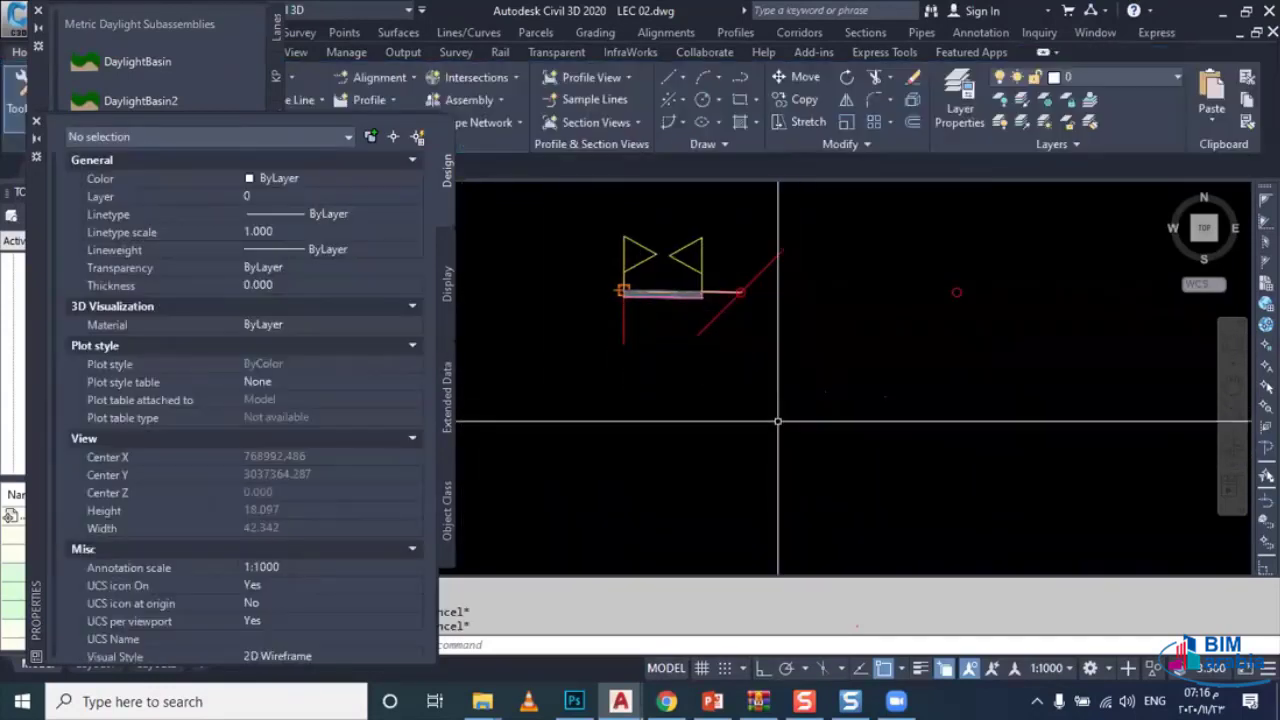
Step: Start a polyline with PL and place its start point below the assembly
{"action": "type", "text": "pl"}
{"action": "key", "text": "Return"}
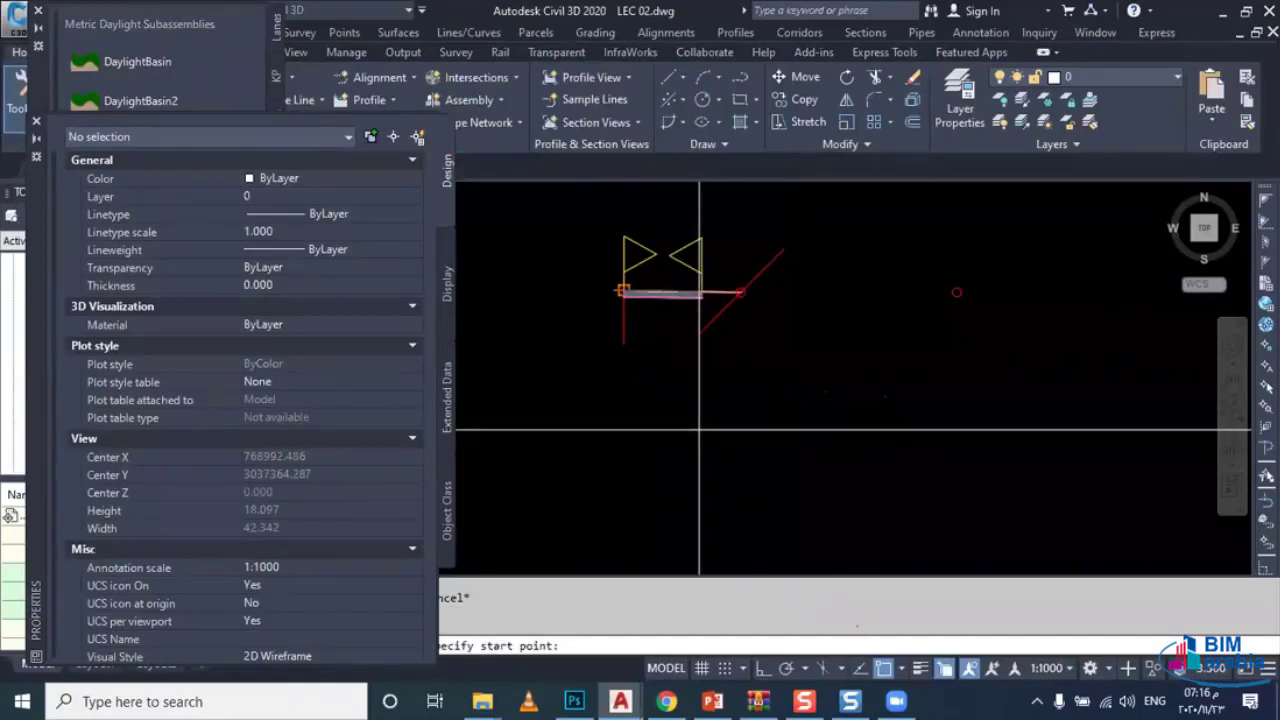
{"action": "left_click", "coordinate": [698, 430]}
Step: Draw the polyline level, then bending down through steeper vertices to a near-vertical end
{"action": "left_click", "coordinate": [819, 430]}
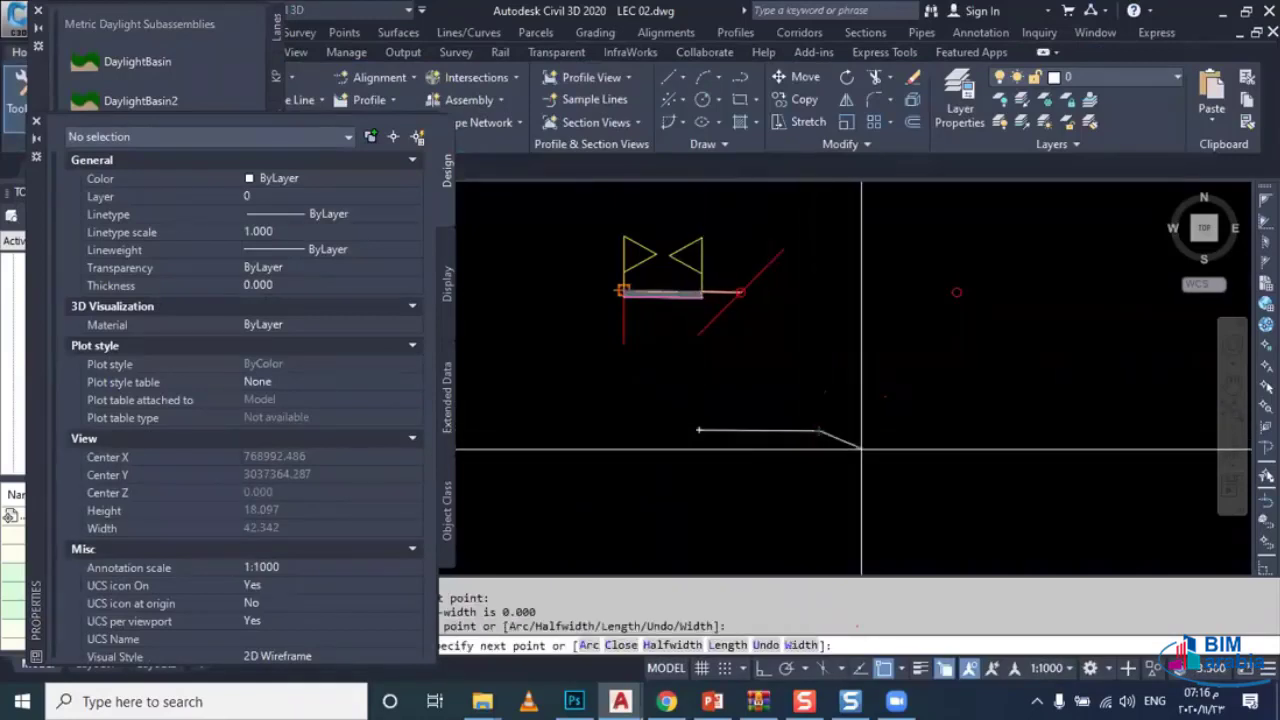
{"action": "middle_click_drag", "start_coordinate": [860, 461], "coordinate": [808, 400]}
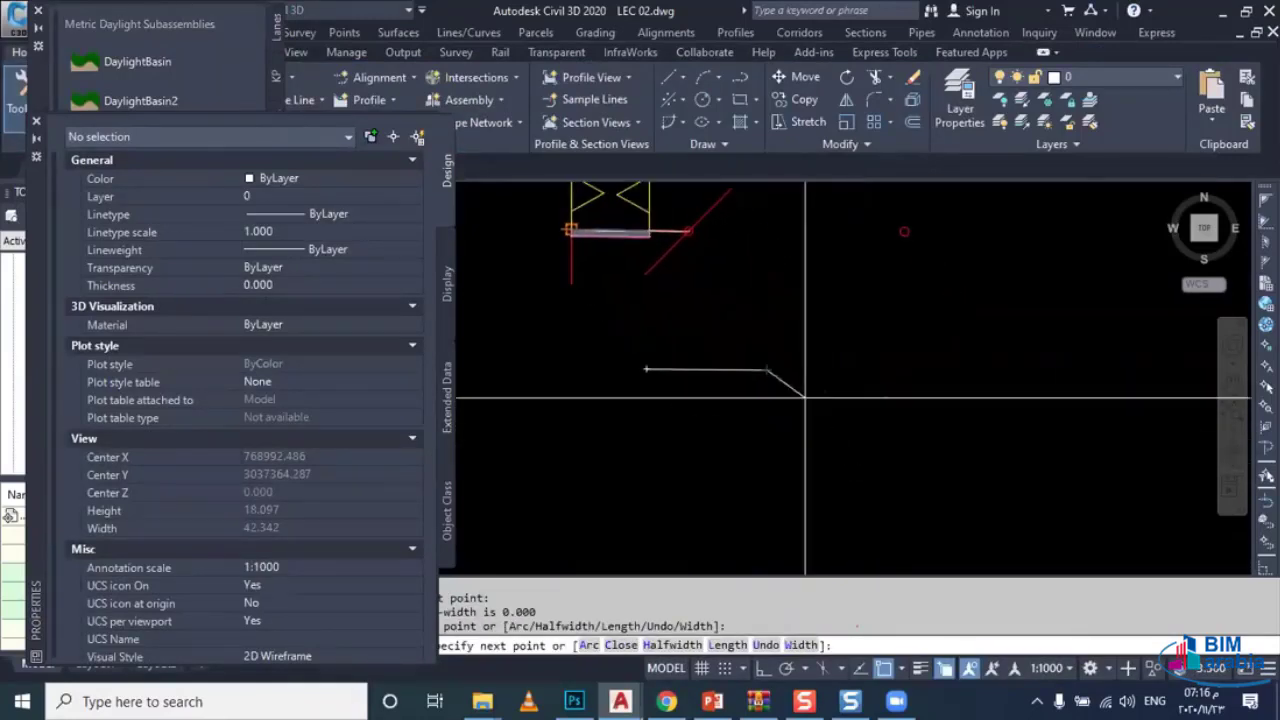
{"action": "scroll", "coordinate": [820, 416], "scroll_direction": "up", "scroll_amount": 2}
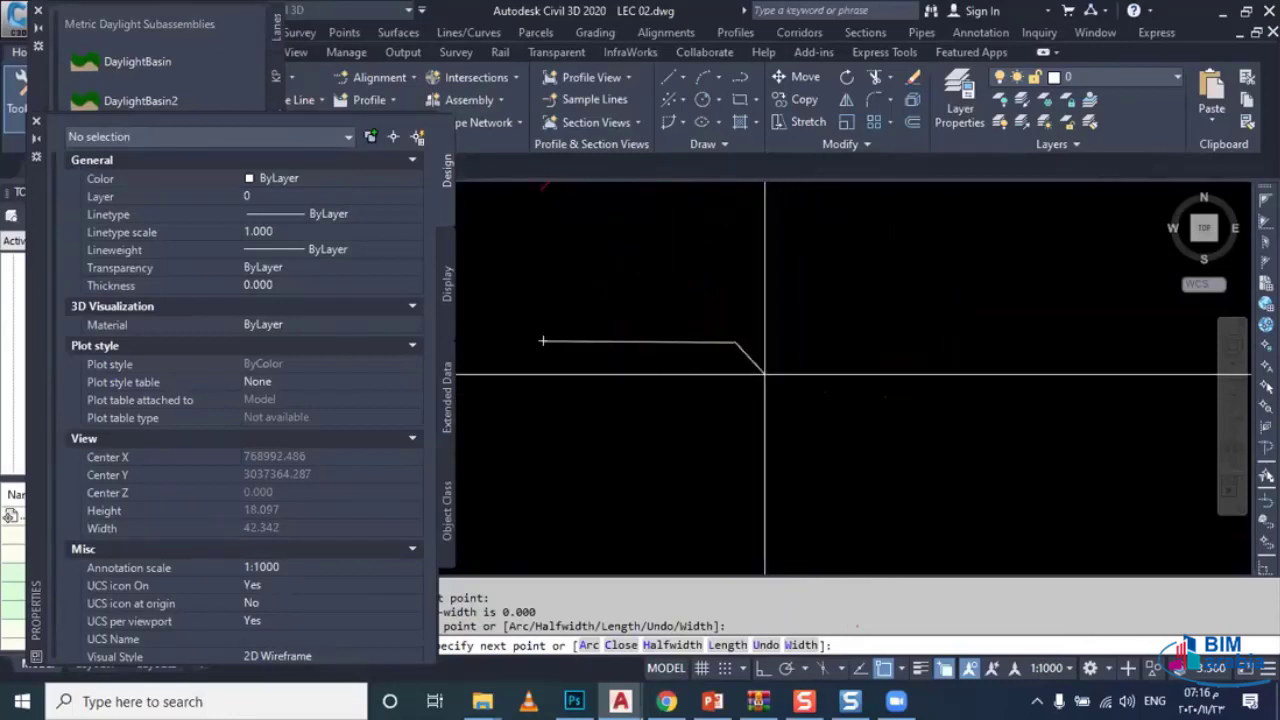
{"action": "left_click", "coordinate": [814, 403]}
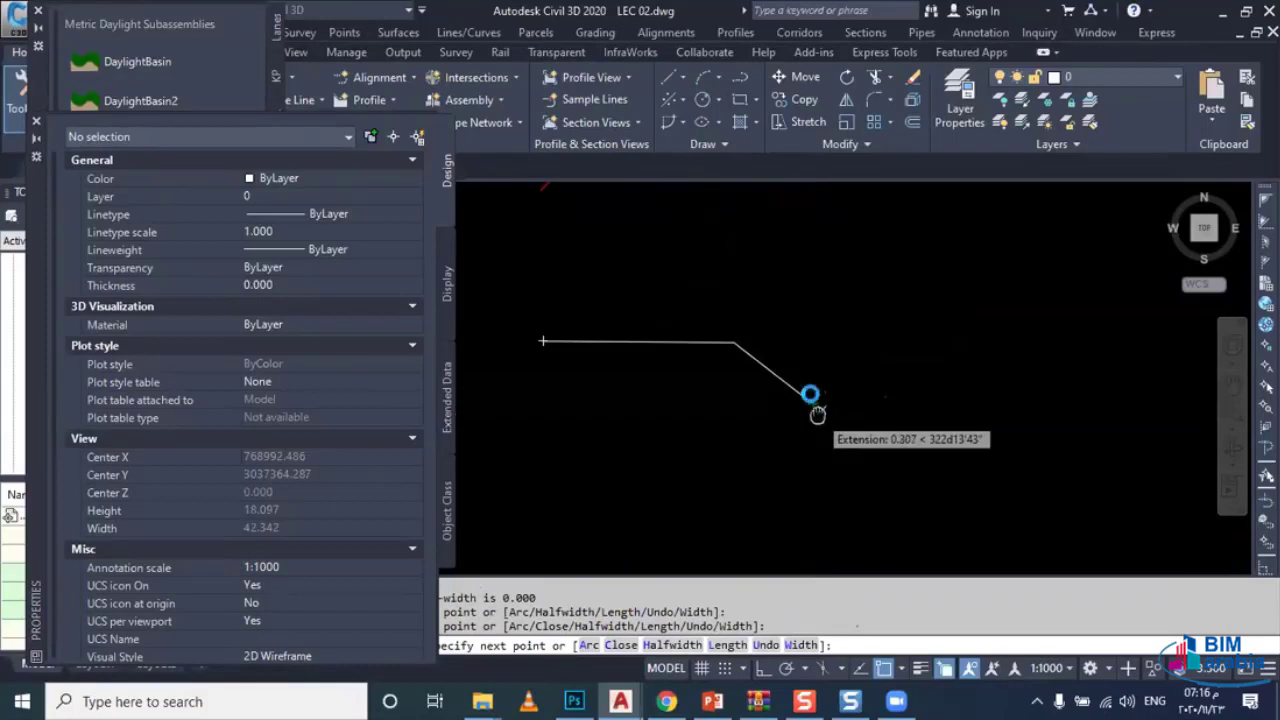
{"action": "middle_click_drag", "start_coordinate": [820, 416], "coordinate": [806, 378]}
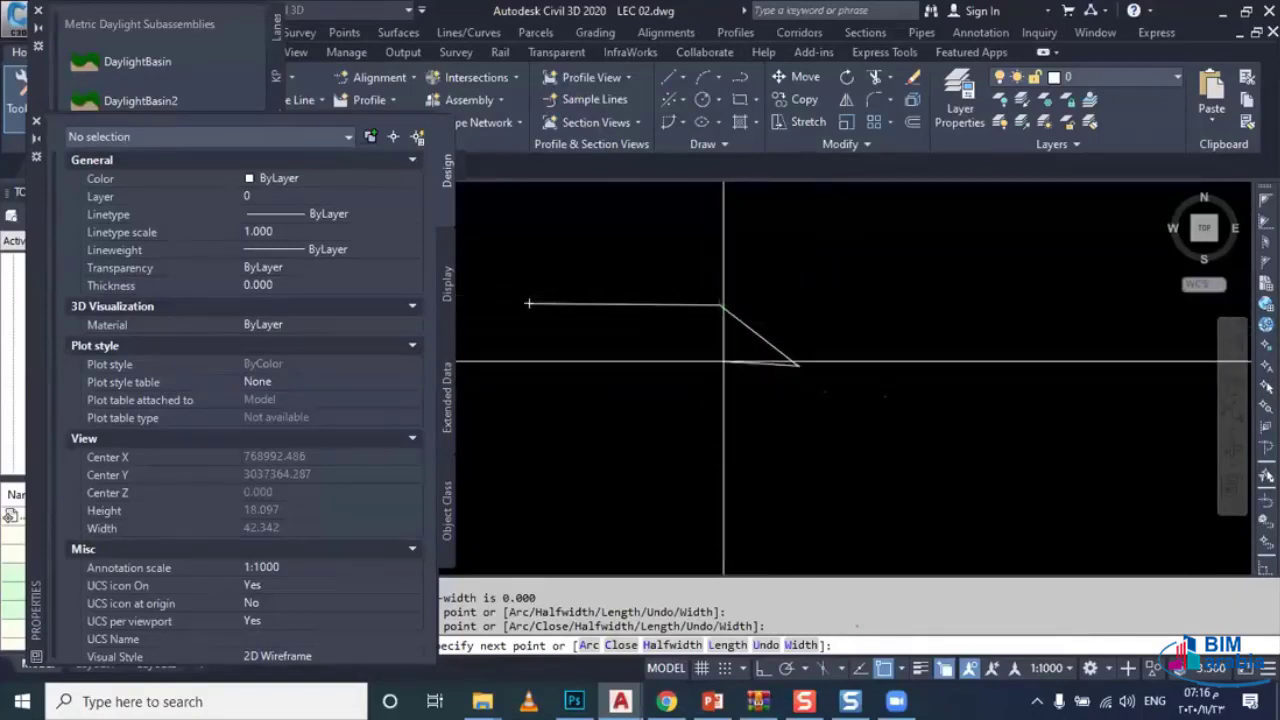
{"action": "left_click", "coordinate": [833, 432]}
{"action": "middle_click_drag", "start_coordinate": [833, 432], "coordinate": [812, 389]}
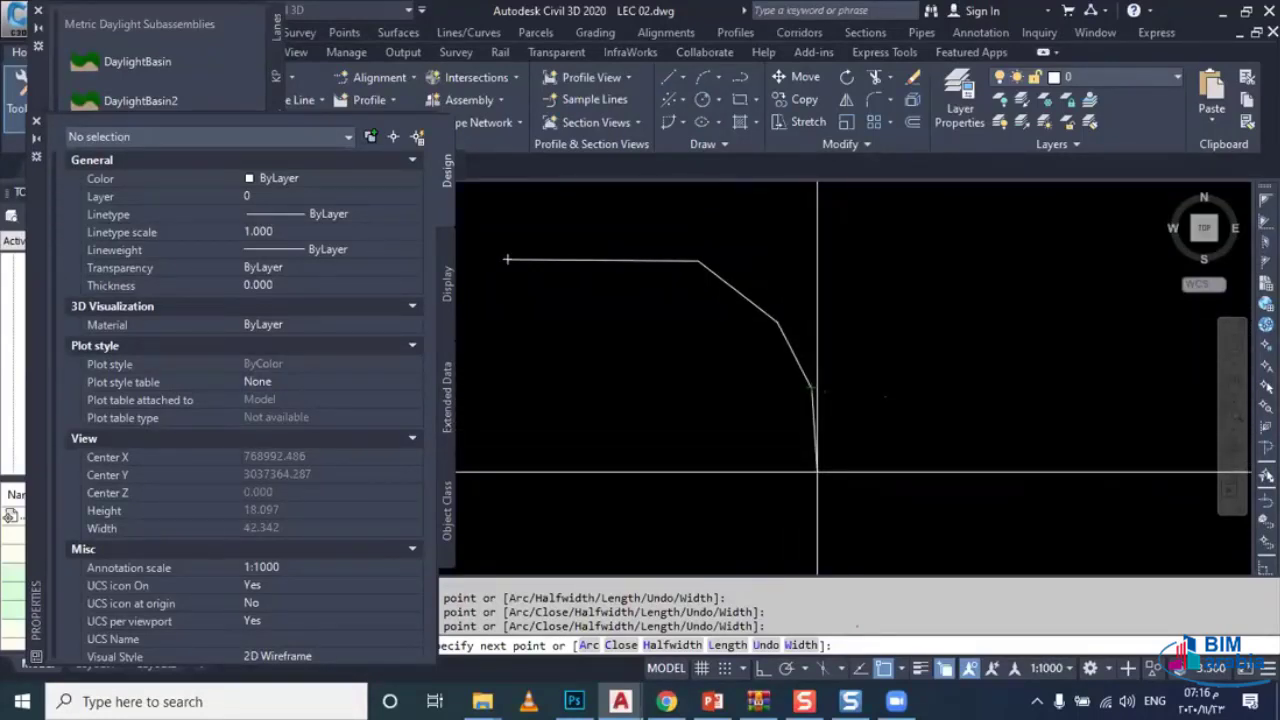
{"action": "left_click", "coordinate": [817, 471]}
{"action": "key", "text": "Escape"}
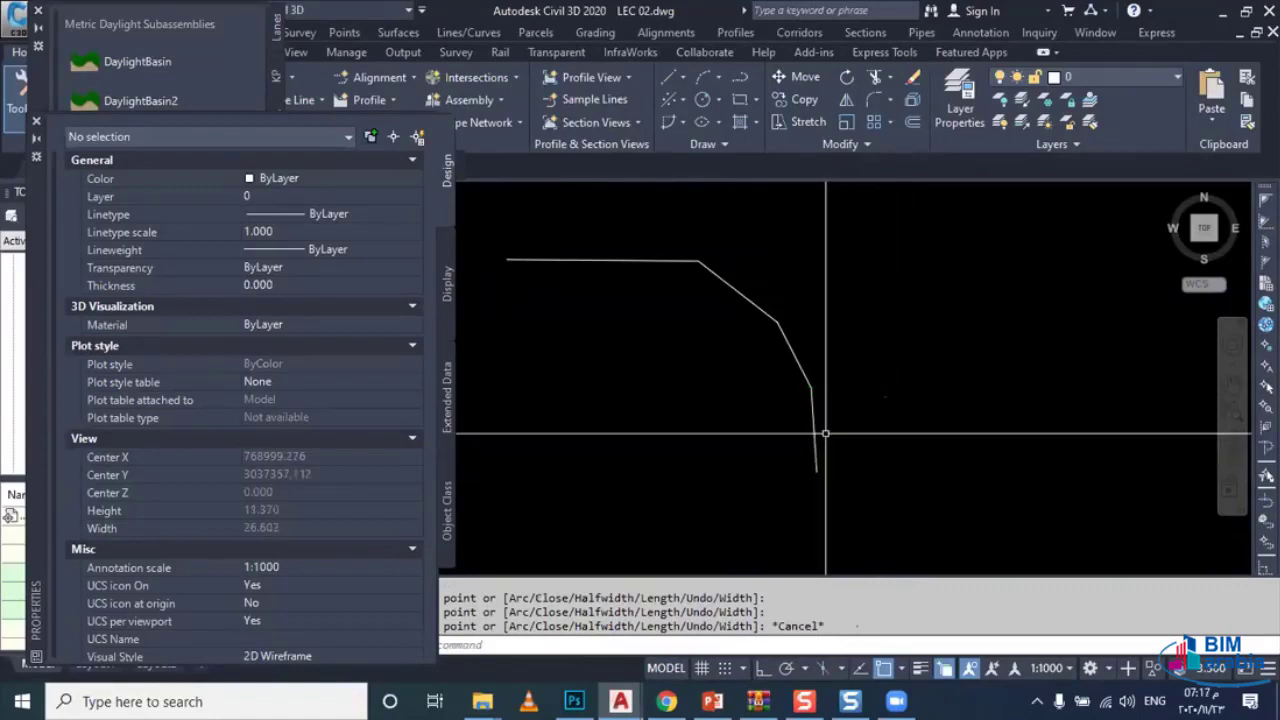
{"action": "middle_click_drag", "start_coordinate": [783, 404], "coordinate": [849, 394]}
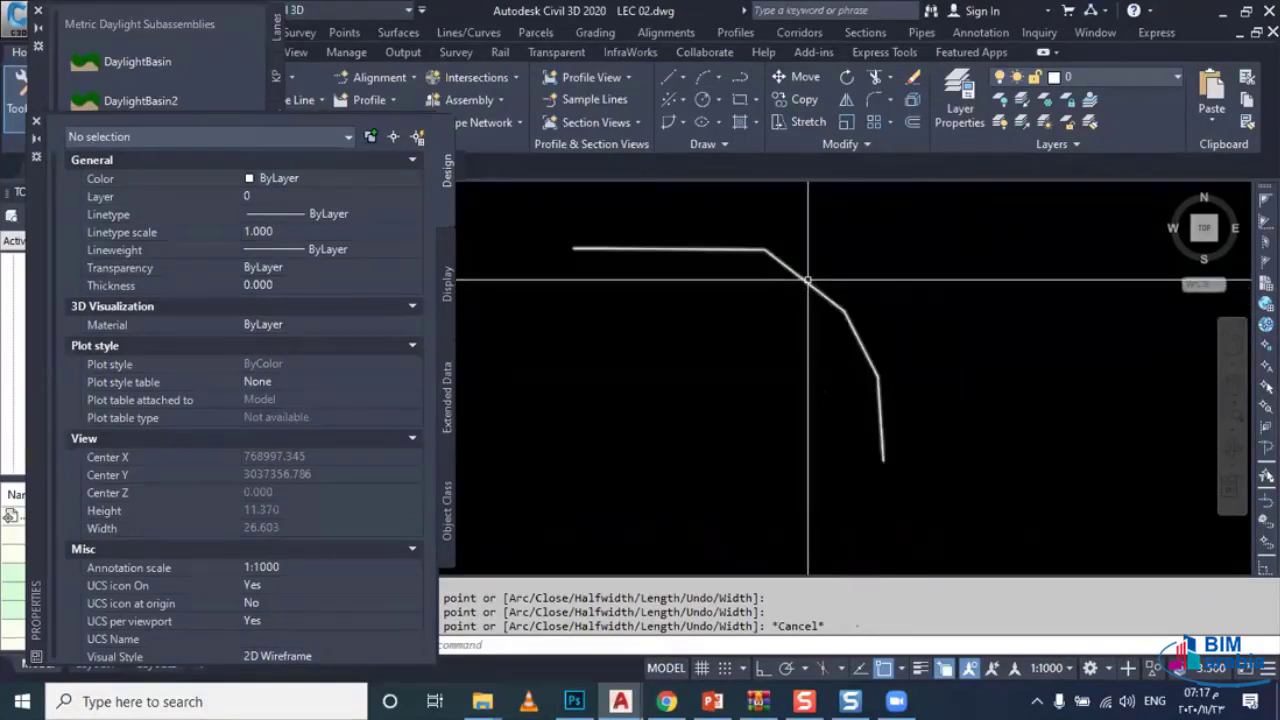
{"action": "mouse_move", "coordinate": [871, 355]}
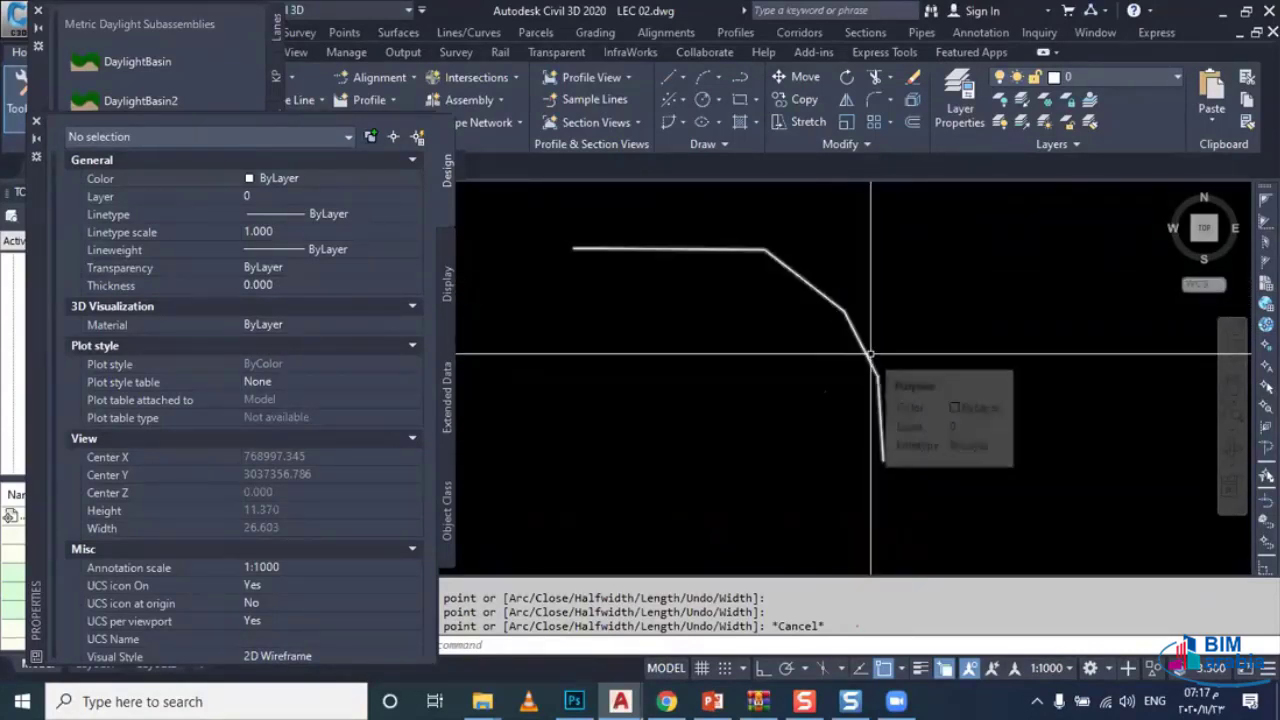
{"action": "scroll", "coordinate": [871, 354], "scroll_direction": "down", "scroll_amount": 4}
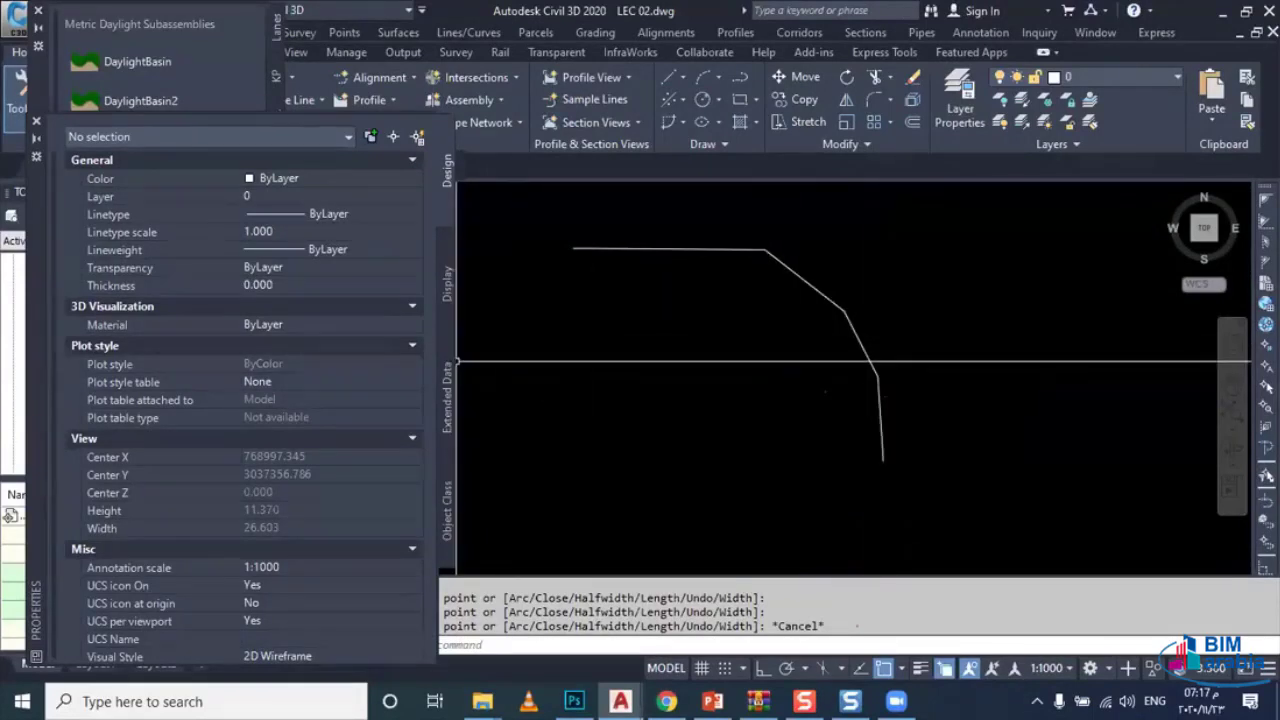
{"action": "scroll", "coordinate": [799, 331], "scroll_direction": "down", "scroll_amount": 2}
{"action": "key", "text": "Escape"}
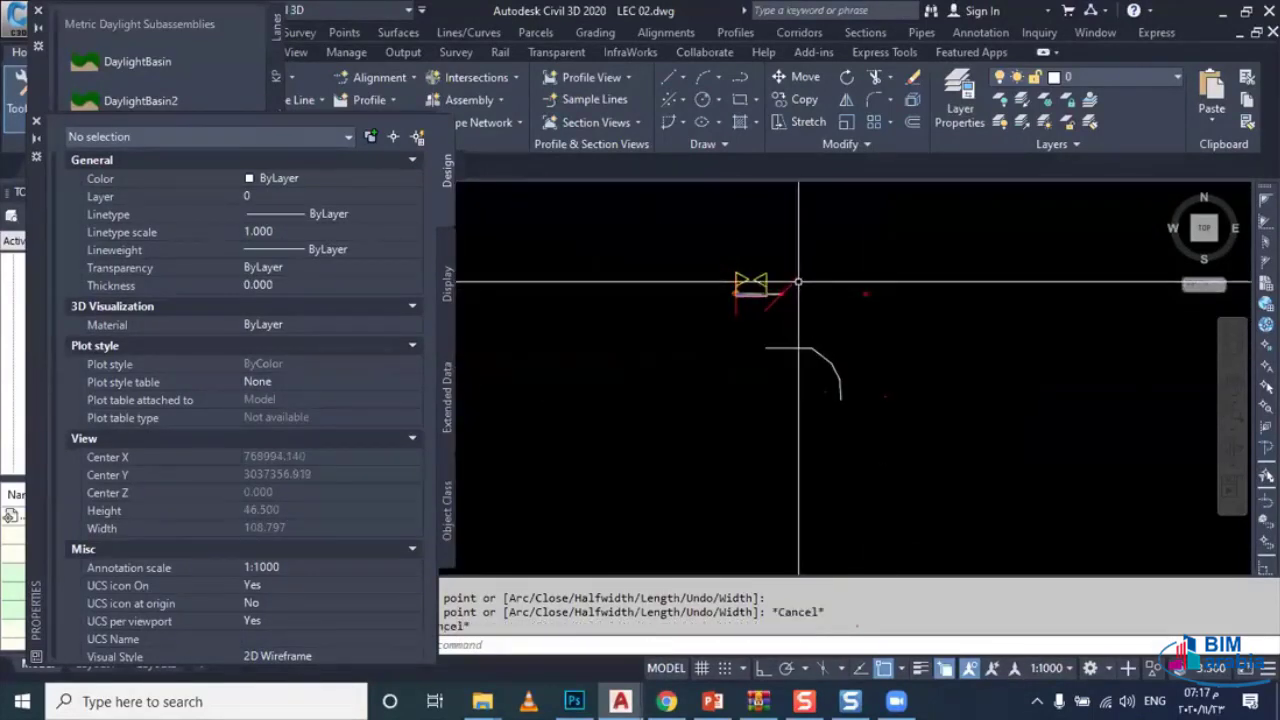
Step: Set DaylightGeneral's cut slopes to 1.50:1 flat, 1.00:1 medium and 0.50:1 steep
{"action": "left_click", "coordinate": [783, 288]}
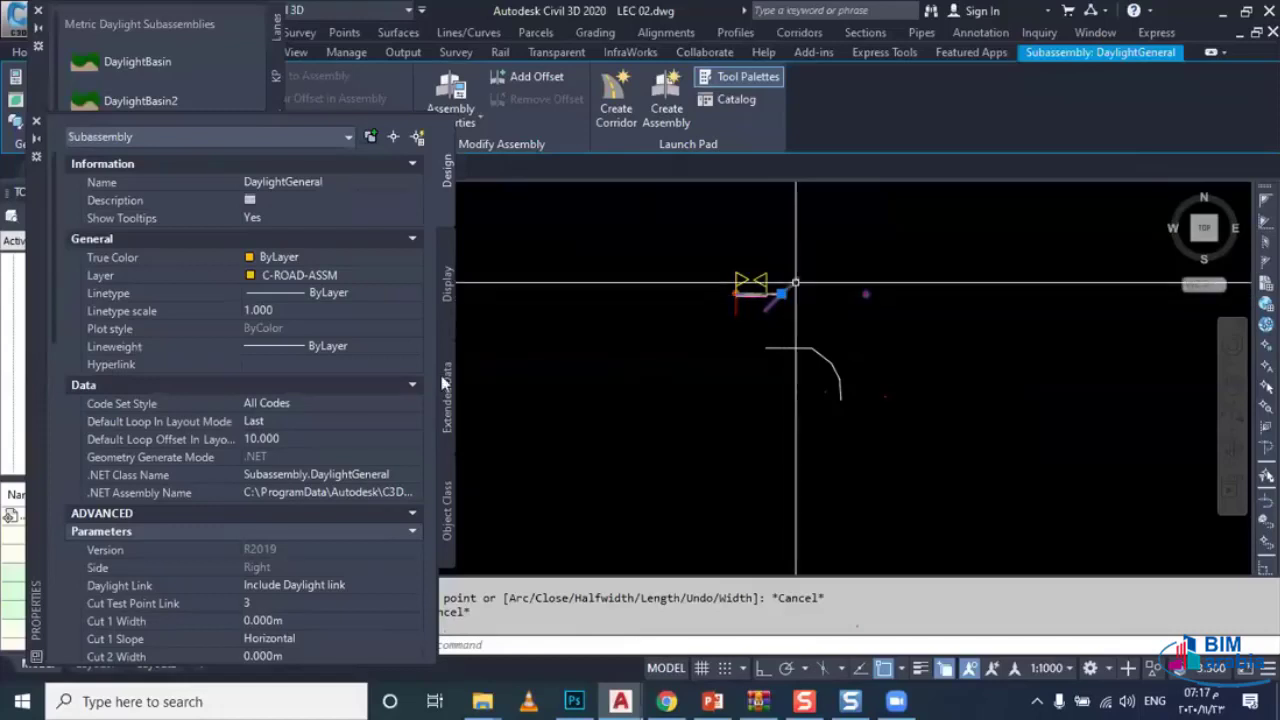
{"action": "scroll", "coordinate": [307, 450], "scroll_direction": "down", "scroll_amount": 5}
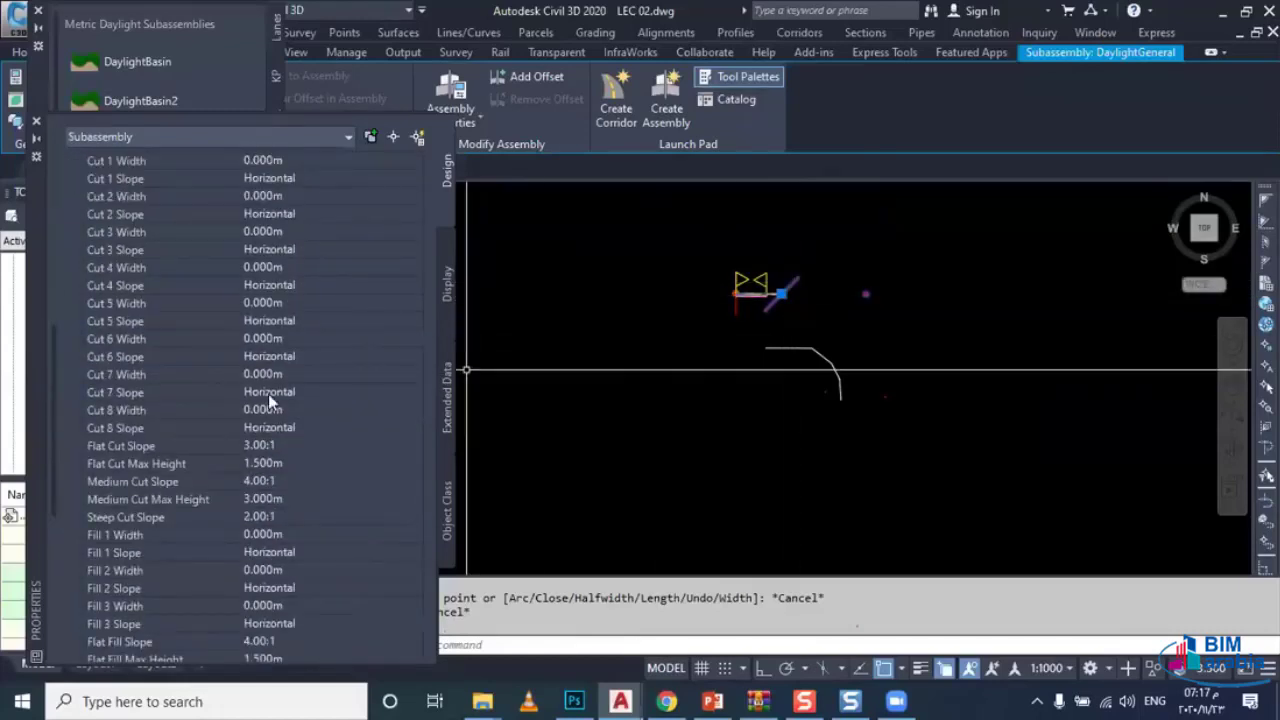
{"action": "scroll", "coordinate": [265, 400], "scroll_direction": "down", "scroll_amount": 2}
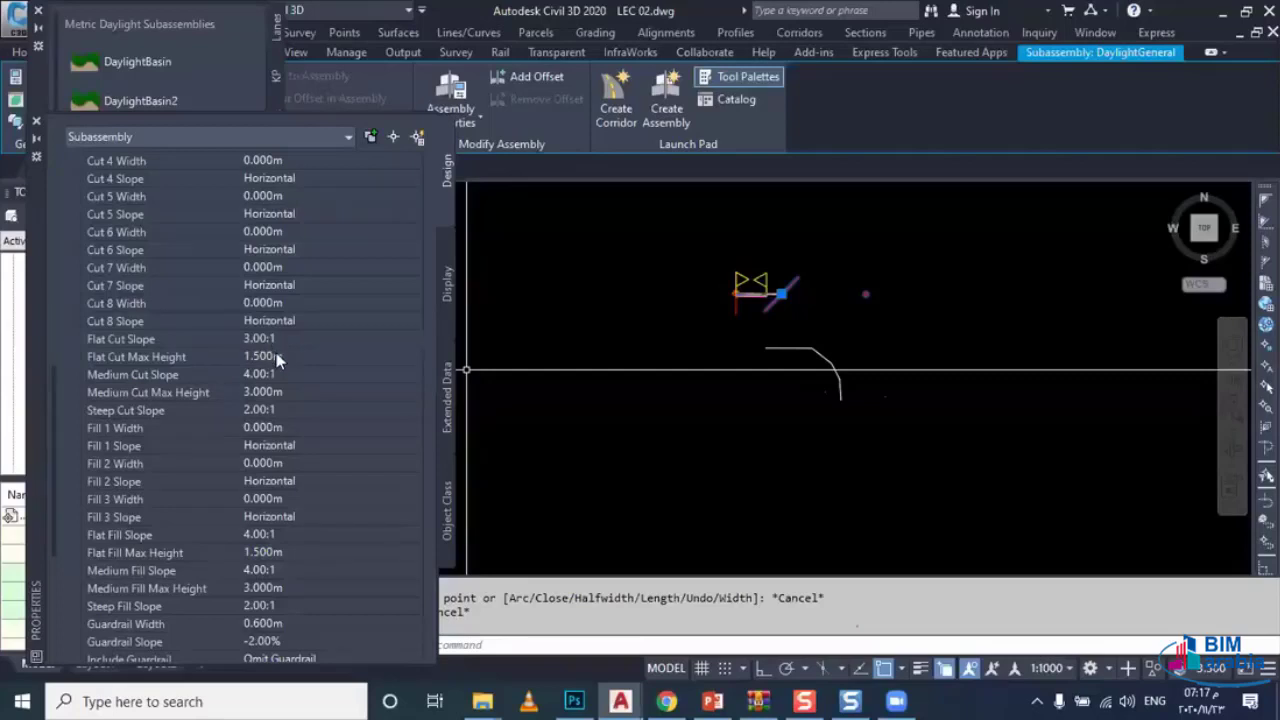
{"action": "left_click", "coordinate": [283, 372]}
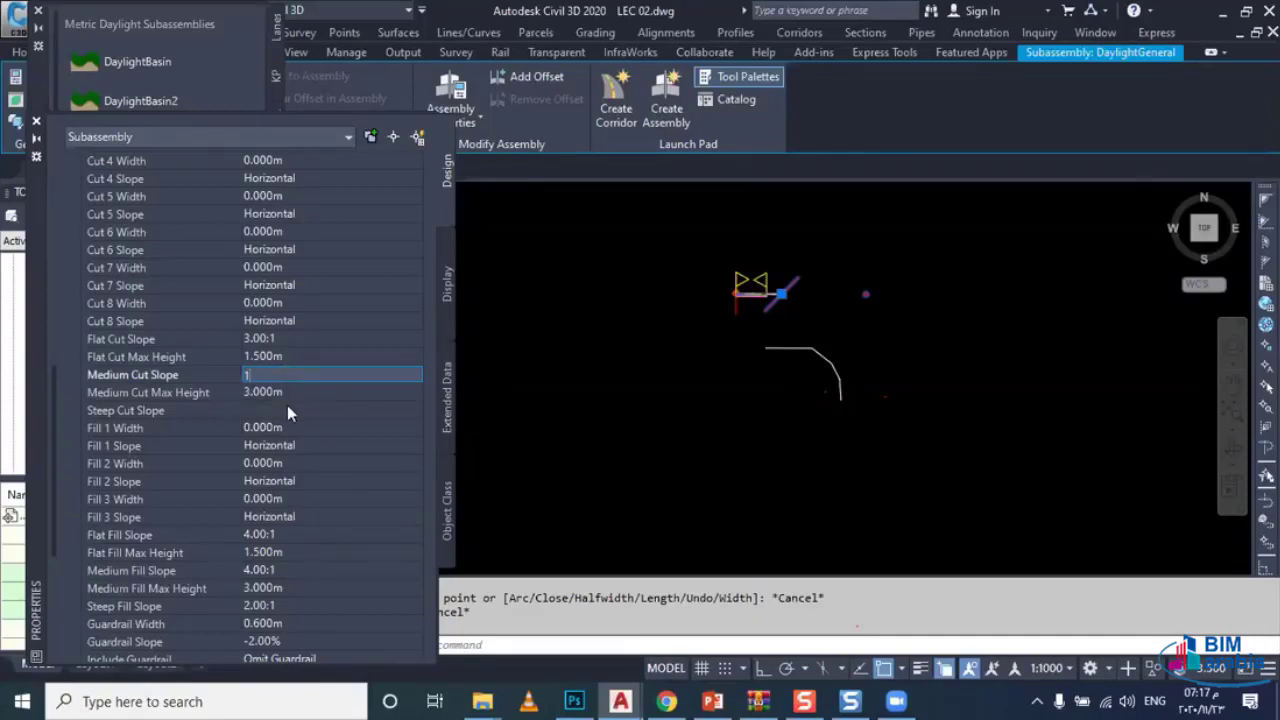
{"action": "type", "text": "1"}
{"action": "left_click", "coordinate": [287, 410]}
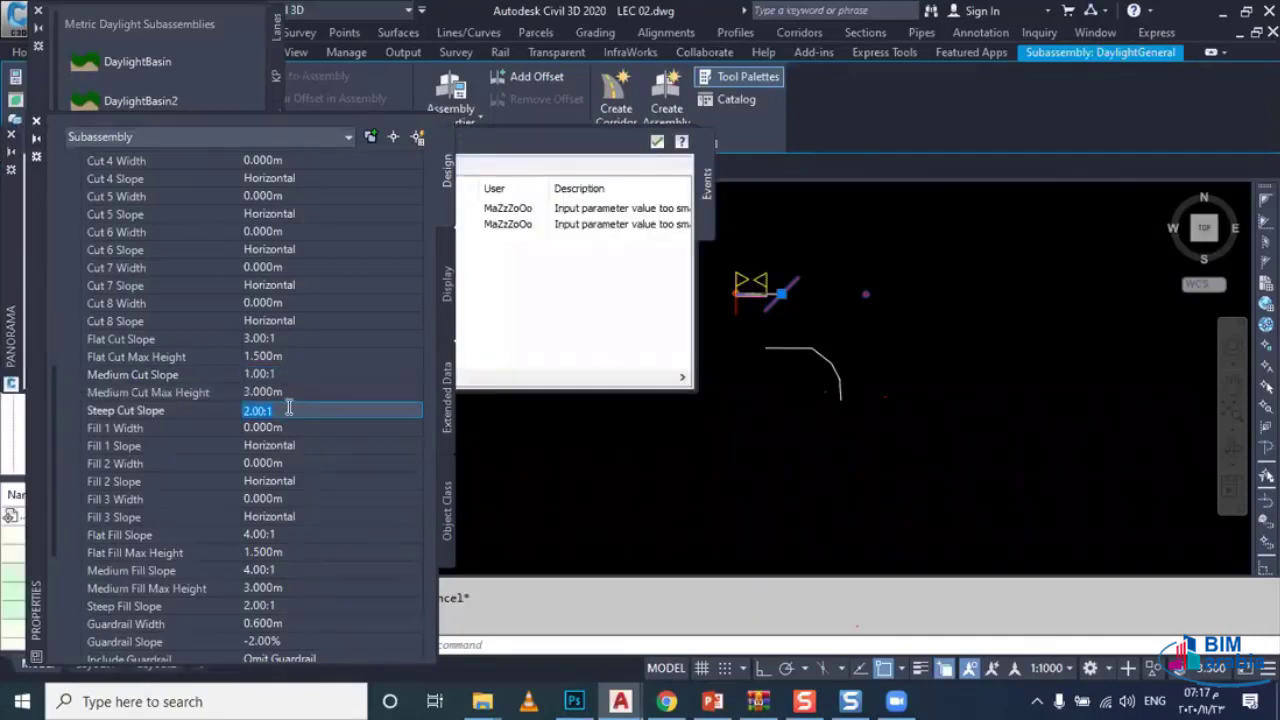
{"action": "type", "text": ".5"}
{"action": "left_click", "coordinate": [298, 340]}
{"action": "type", "text": "1.5"}
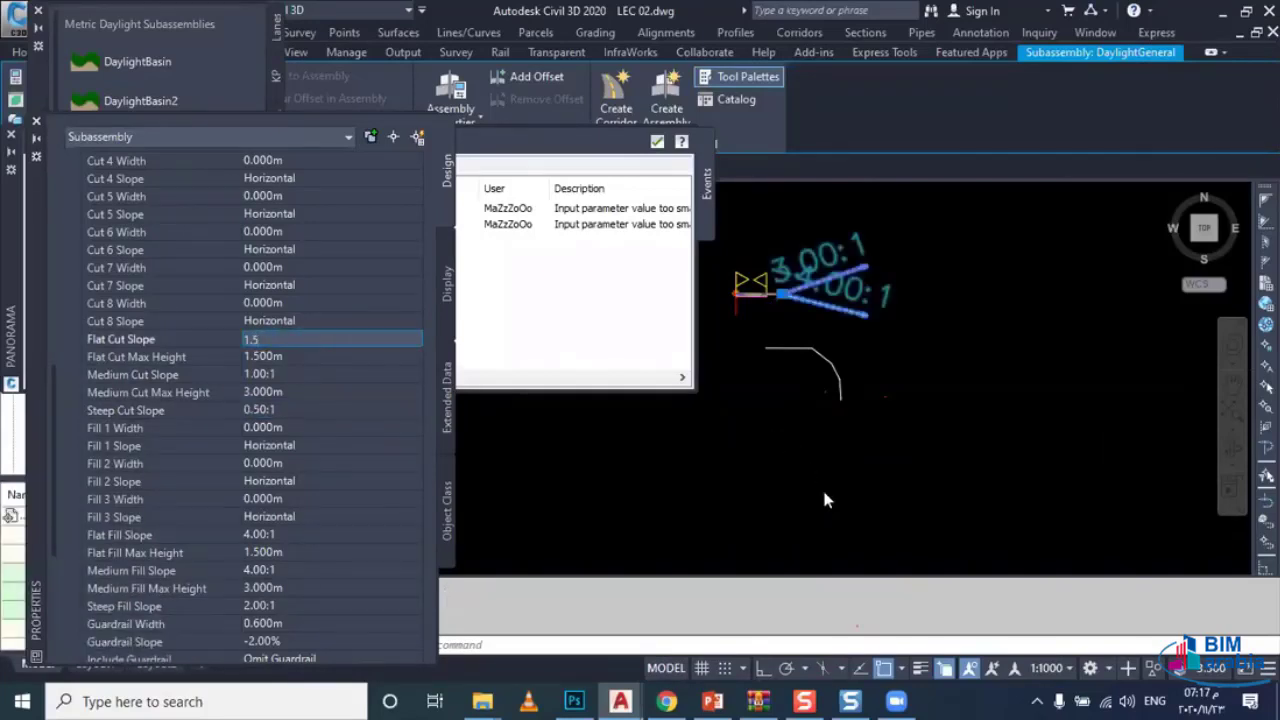
{"action": "key", "text": "Return"}
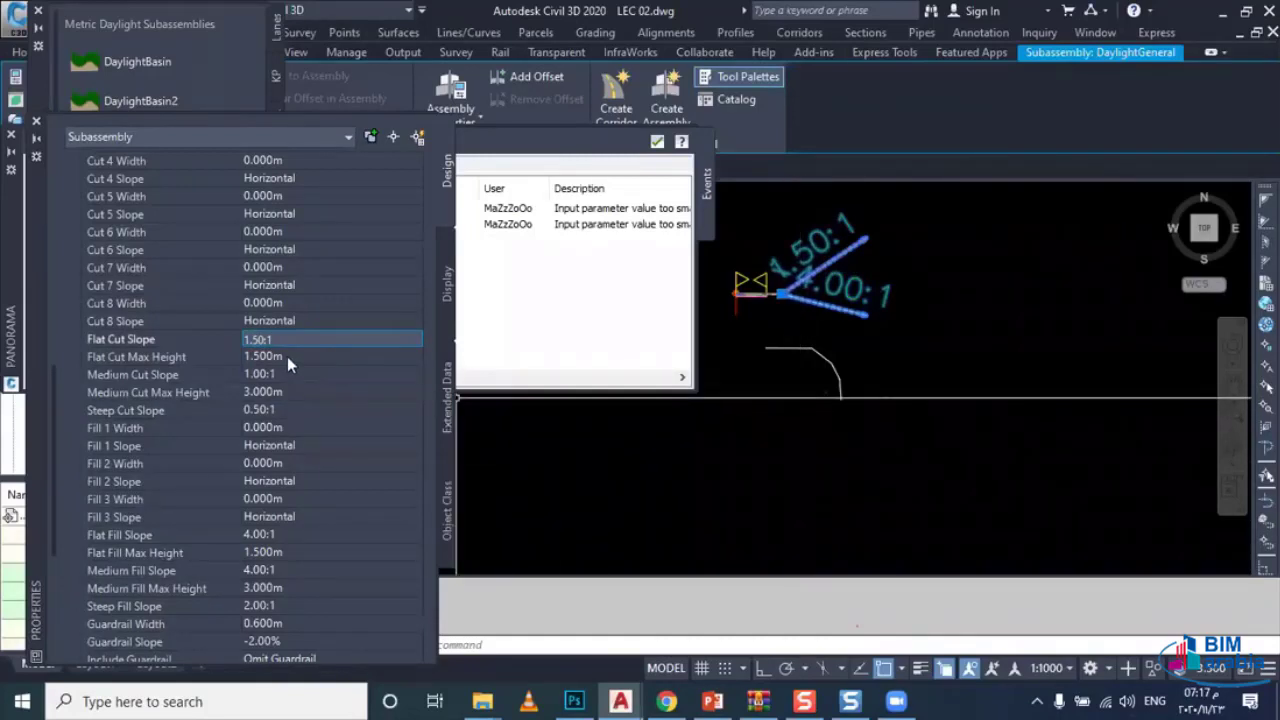
{"action": "left_click", "coordinate": [586, 380]}
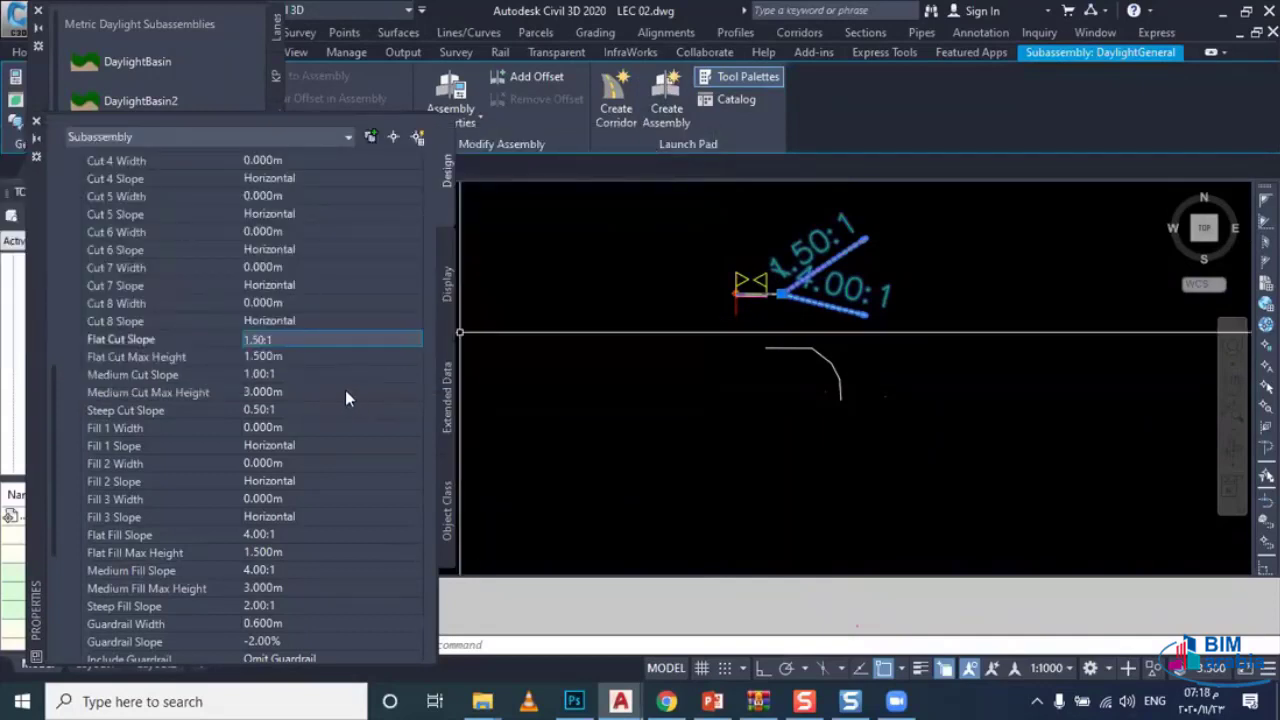
Step: Set the fill slopes to 0.50:1 steep, 1.00:1 medium and 1.50:1 flat
{"action": "scroll", "coordinate": [276, 591], "scroll_direction": "down", "scroll_amount": 3}
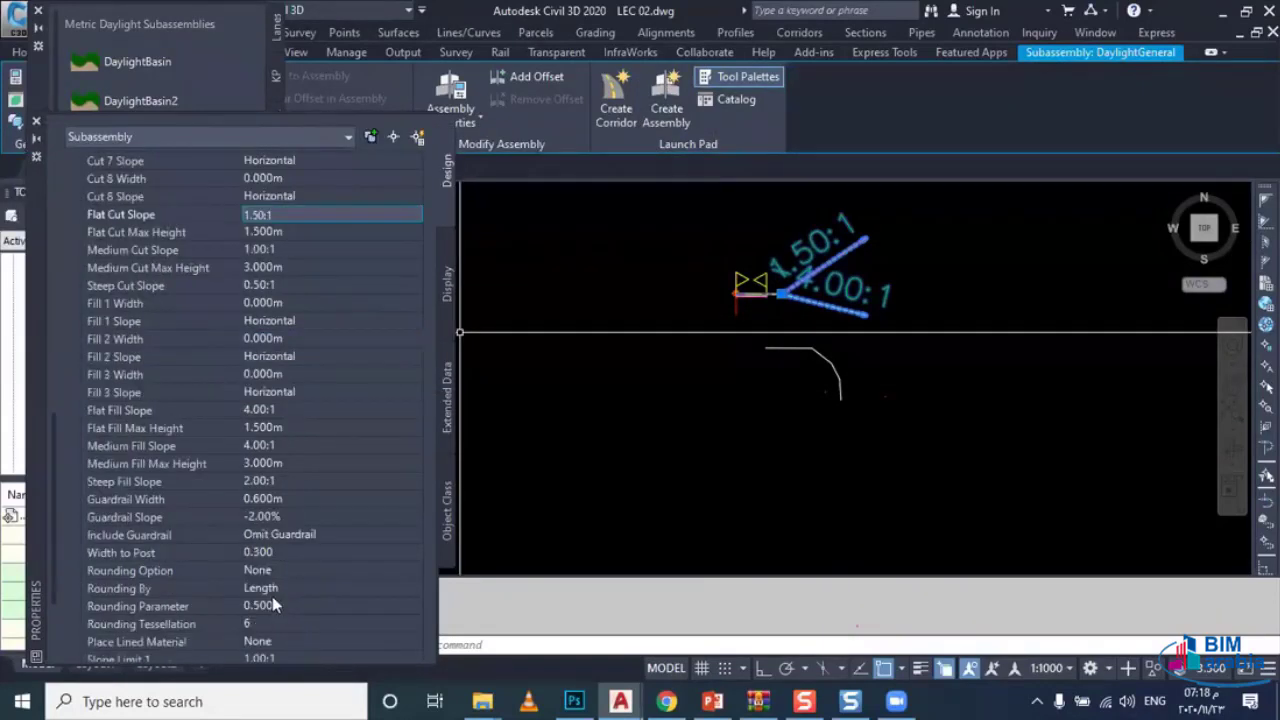
{"action": "left_click", "coordinate": [286, 500]}
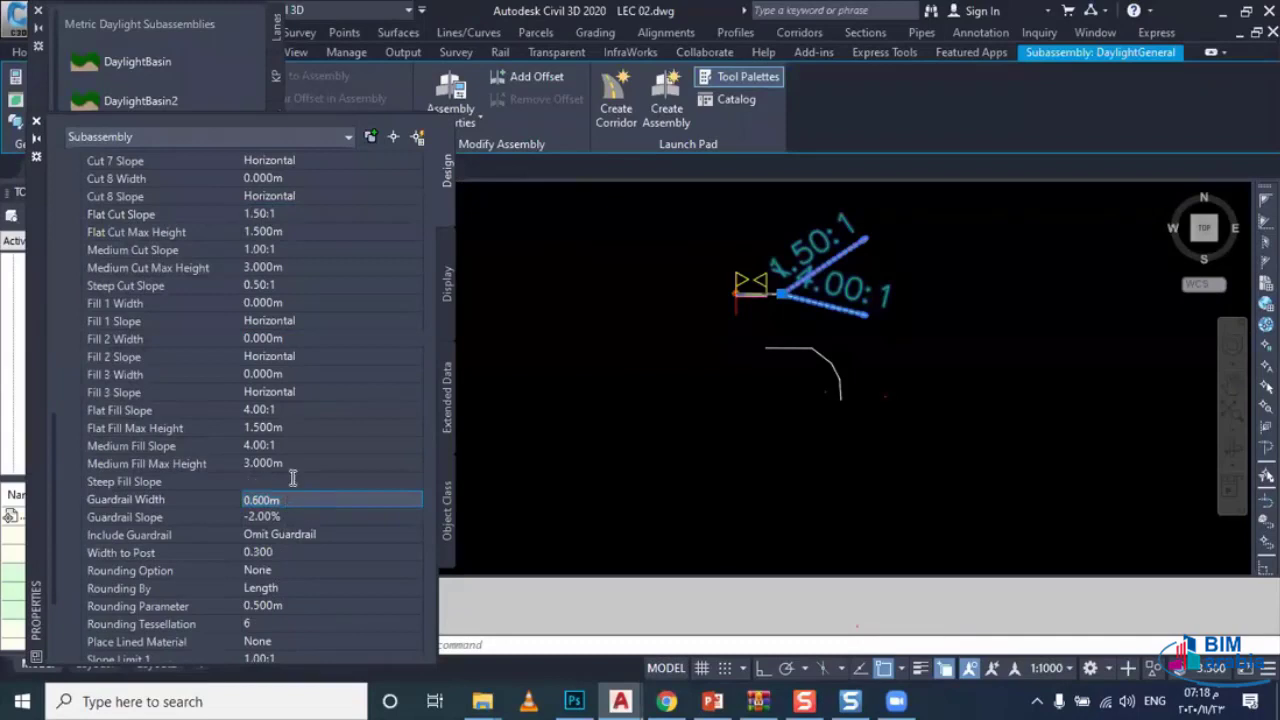
{"action": "left_click", "coordinate": [293, 481]}
{"action": "type", "text": "1"}
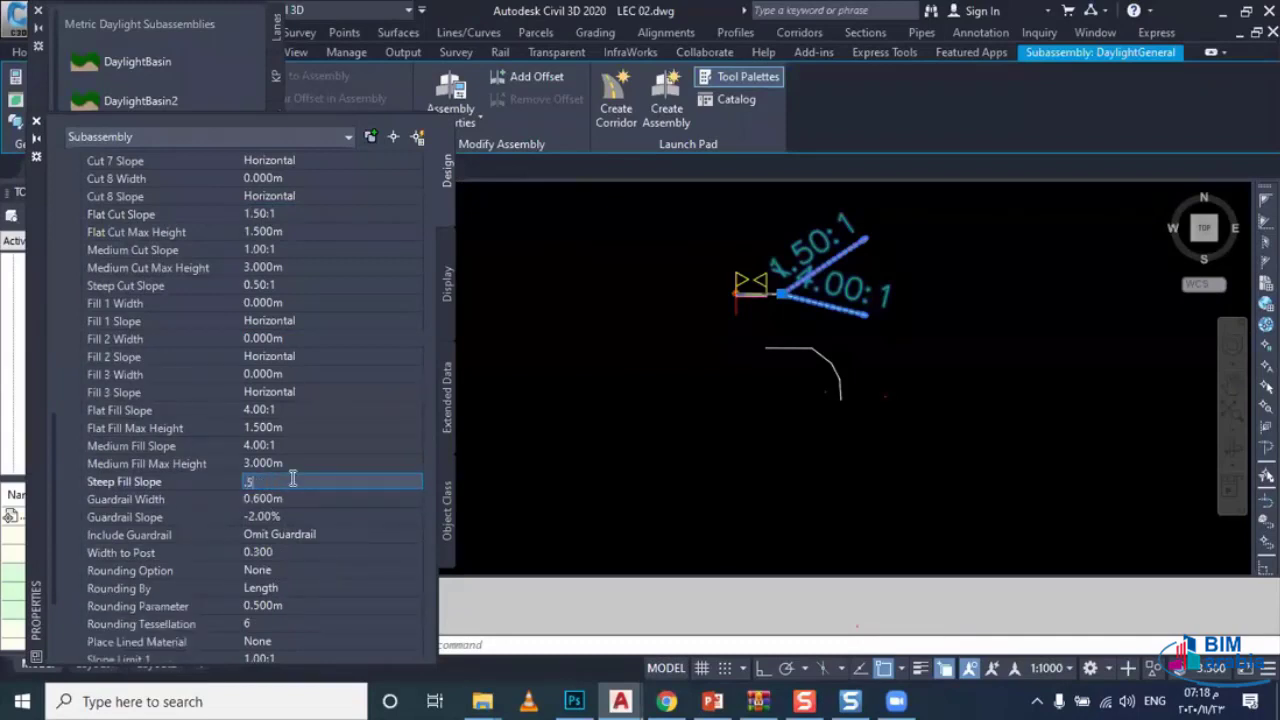
{"action": "left_click", "coordinate": [302, 441]}
{"action": "type", "text": "1"}
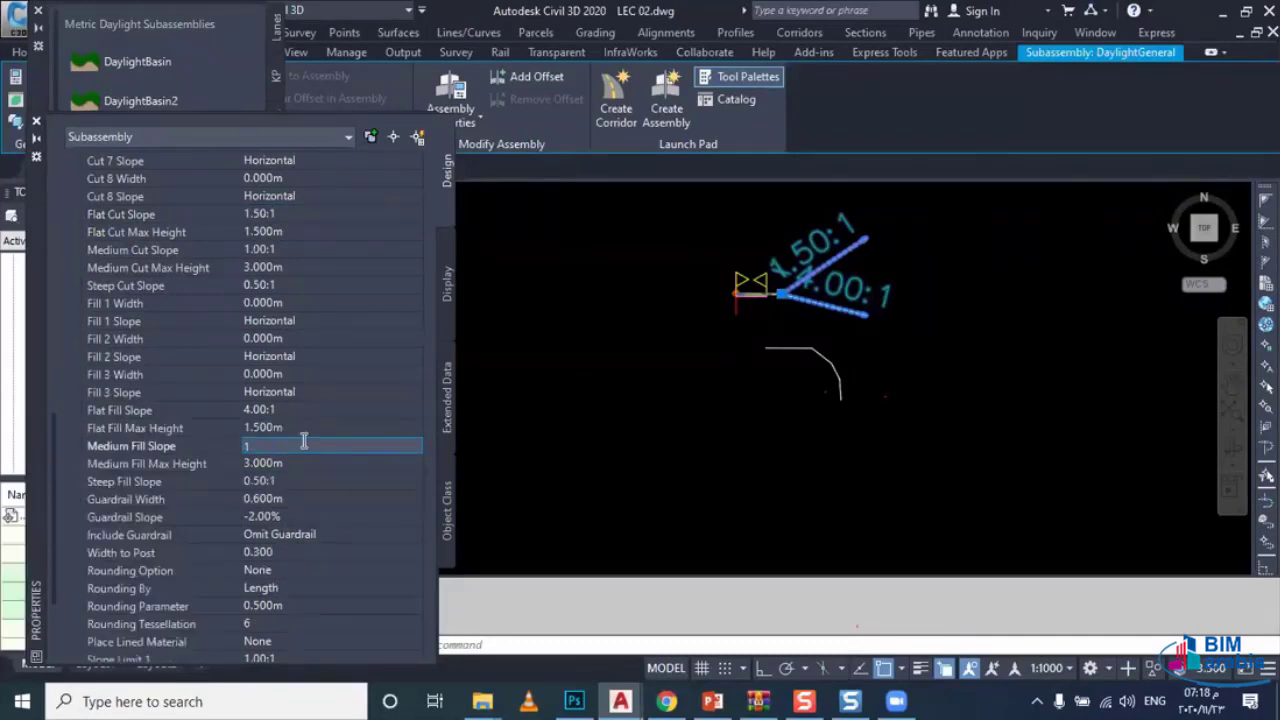
{"action": "left_click", "coordinate": [306, 411]}
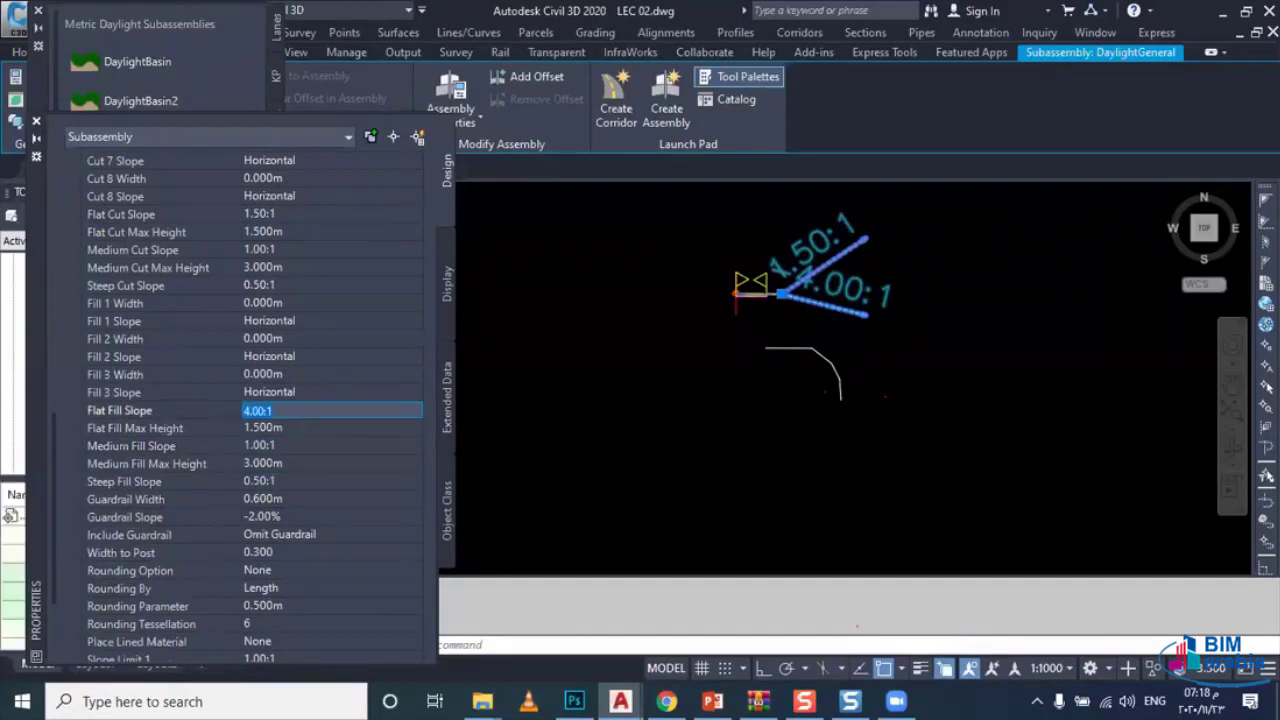
{"action": "type", "text": "1.5"}
{"action": "key", "text": "Return"}
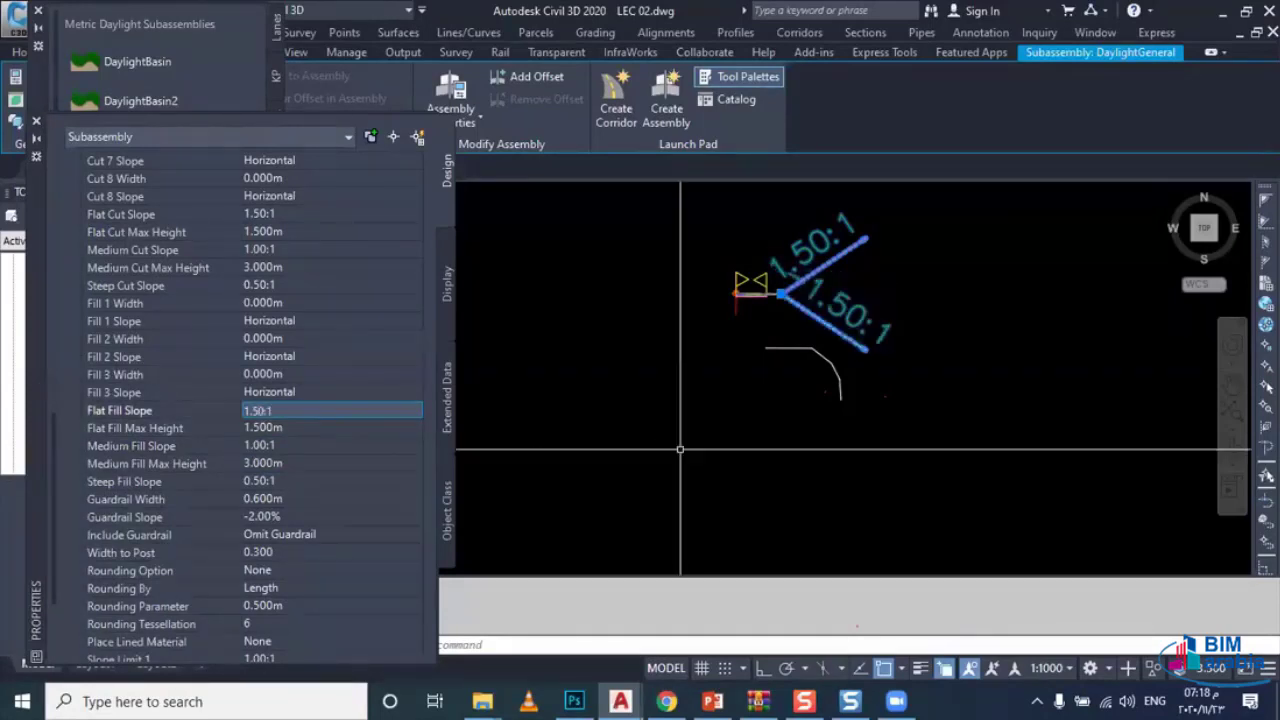
{"action": "scroll", "coordinate": [785, 383], "scroll_direction": "up", "scroll_amount": 2}
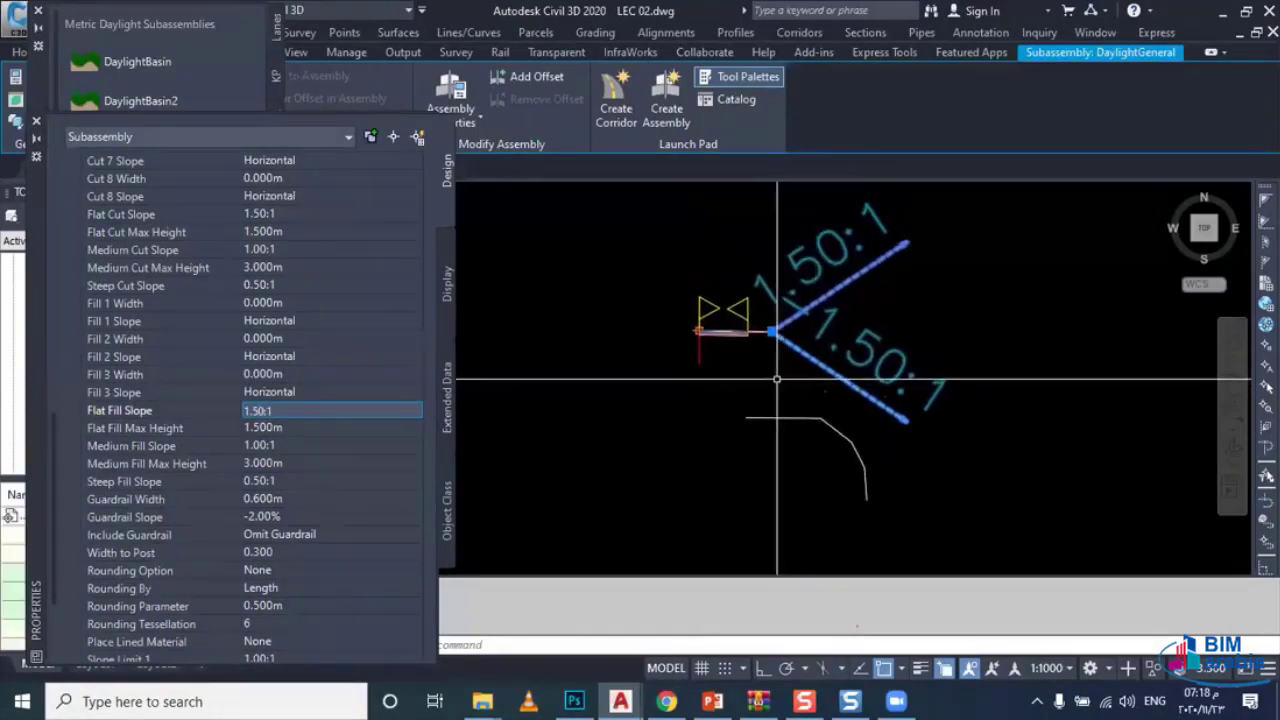
{"action": "scroll", "coordinate": [757, 370], "scroll_direction": "up", "scroll_amount": 1}
{"action": "scroll", "coordinate": [757, 370], "scroll_direction": "up", "scroll_amount": 1}
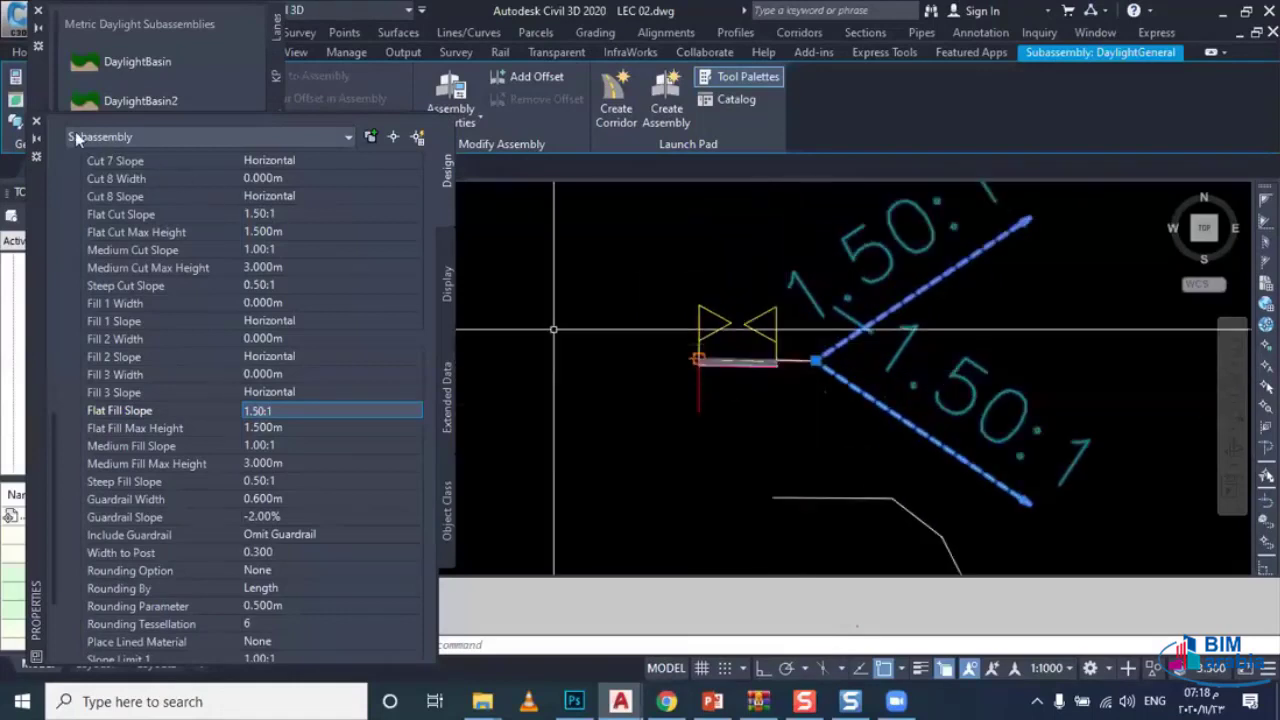
Step: Window-select the daylight subassembly and mirror it across the assembly marker
{"action": "left_click", "coordinate": [36, 122]}
{"action": "left_click", "coordinate": [803, 354]}
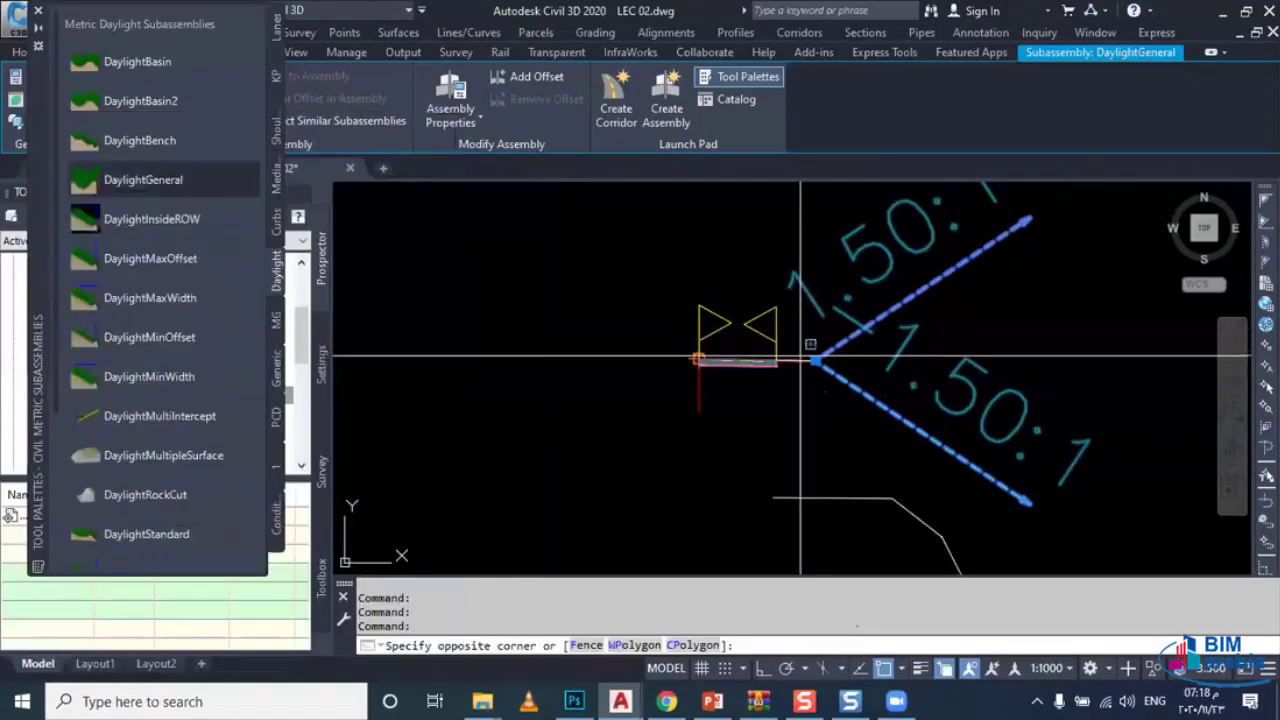
{"action": "left_click", "coordinate": [763, 372]}
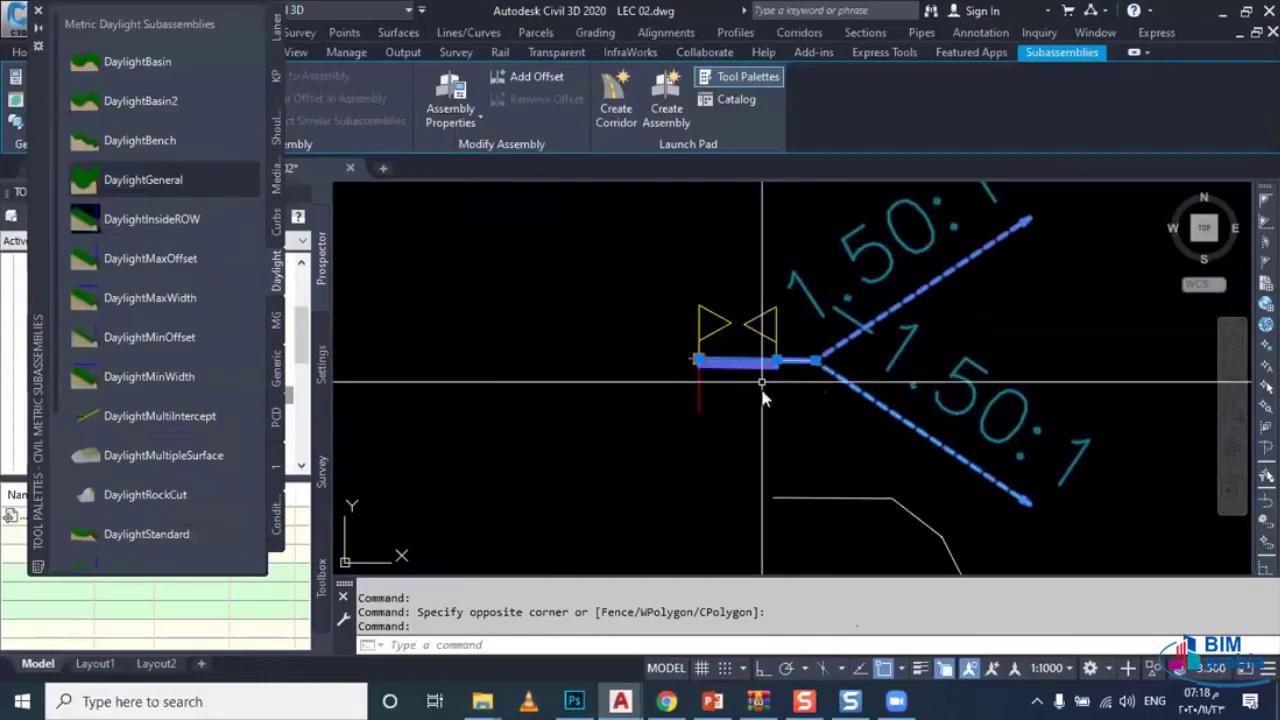
{"action": "right_click", "coordinate": [763, 394]}
{"action": "left_click", "coordinate": [816, 327]}
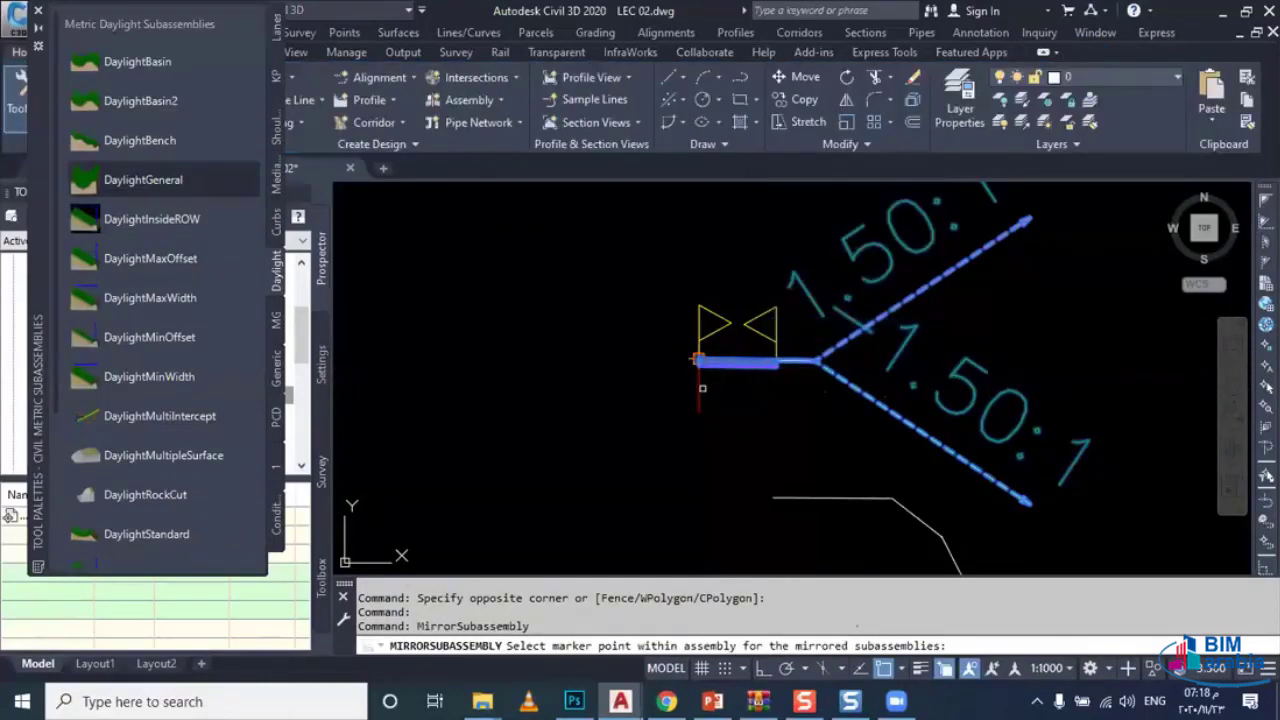
{"action": "left_click", "coordinate": [702, 388]}
Step: Inspect the symmetric assembly's pavement layers and close the subassembly tool palette
{"action": "middle_click_drag", "start_coordinate": [702, 388], "coordinate": [743, 397]}
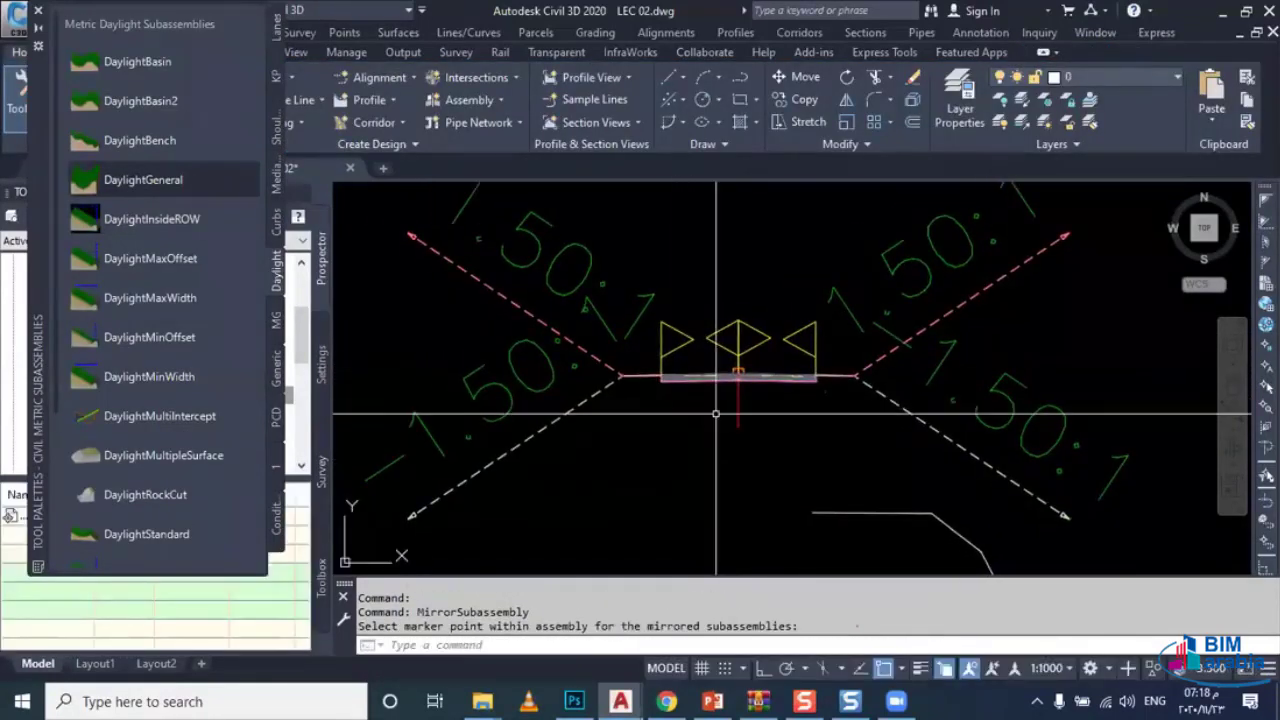
{"action": "scroll", "coordinate": [740, 395], "scroll_direction": "up", "scroll_amount": 3}
{"action": "scroll", "coordinate": [720, 334], "scroll_direction": "up", "scroll_amount": 3}
{"action": "scroll", "coordinate": [714, 294], "scroll_direction": "up", "scroll_amount": 3}
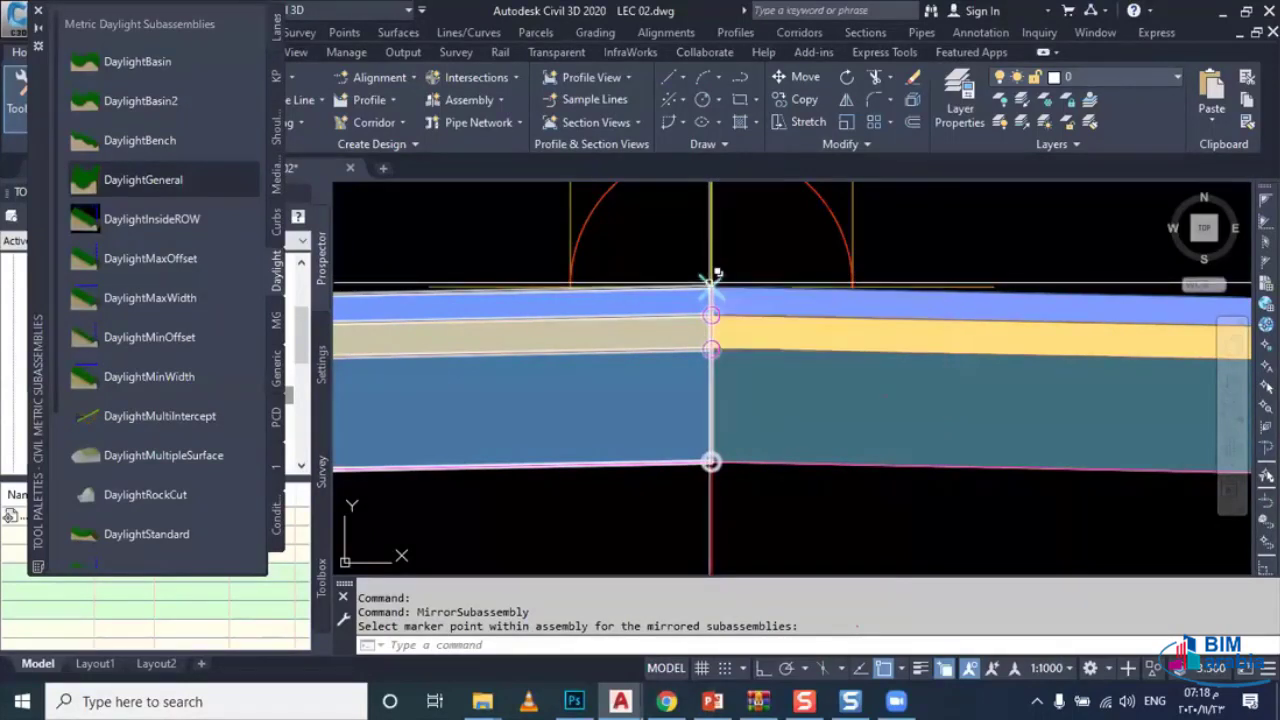
{"action": "scroll", "coordinate": [711, 284], "scroll_direction": "up", "scroll_amount": 2}
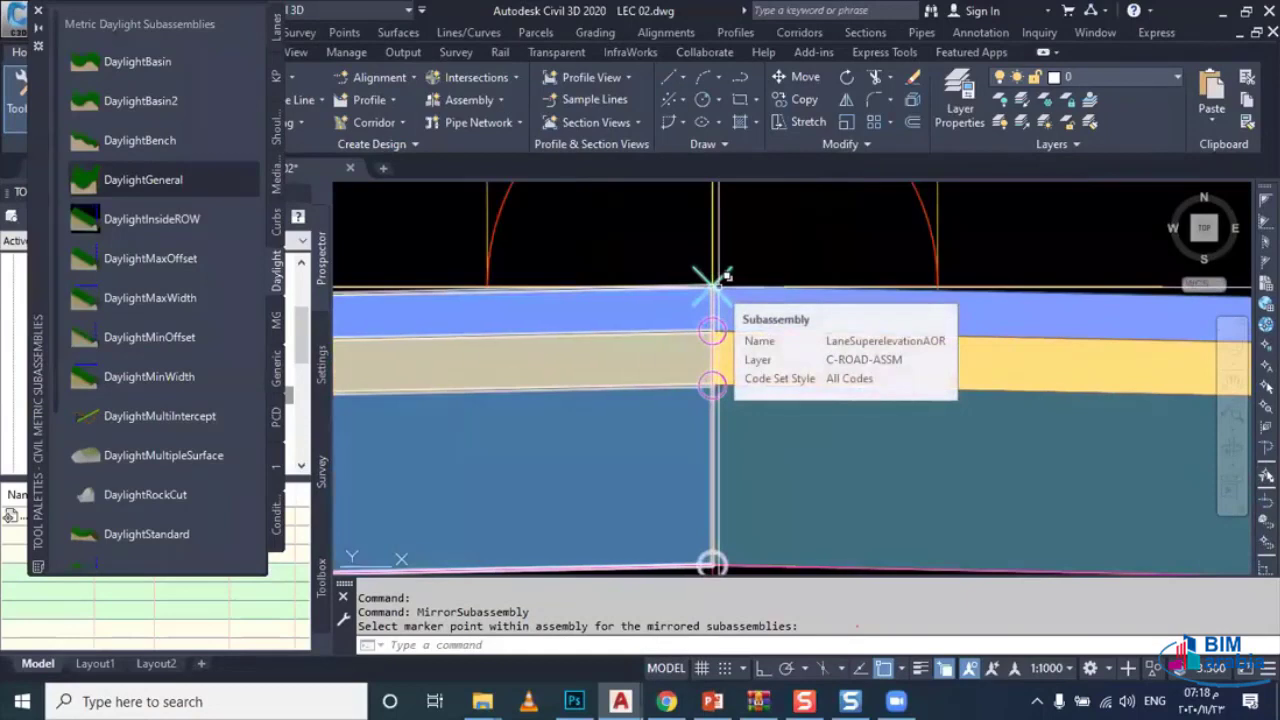
{"action": "middle_click_drag", "start_coordinate": [712, 284], "coordinate": [712, 118]}
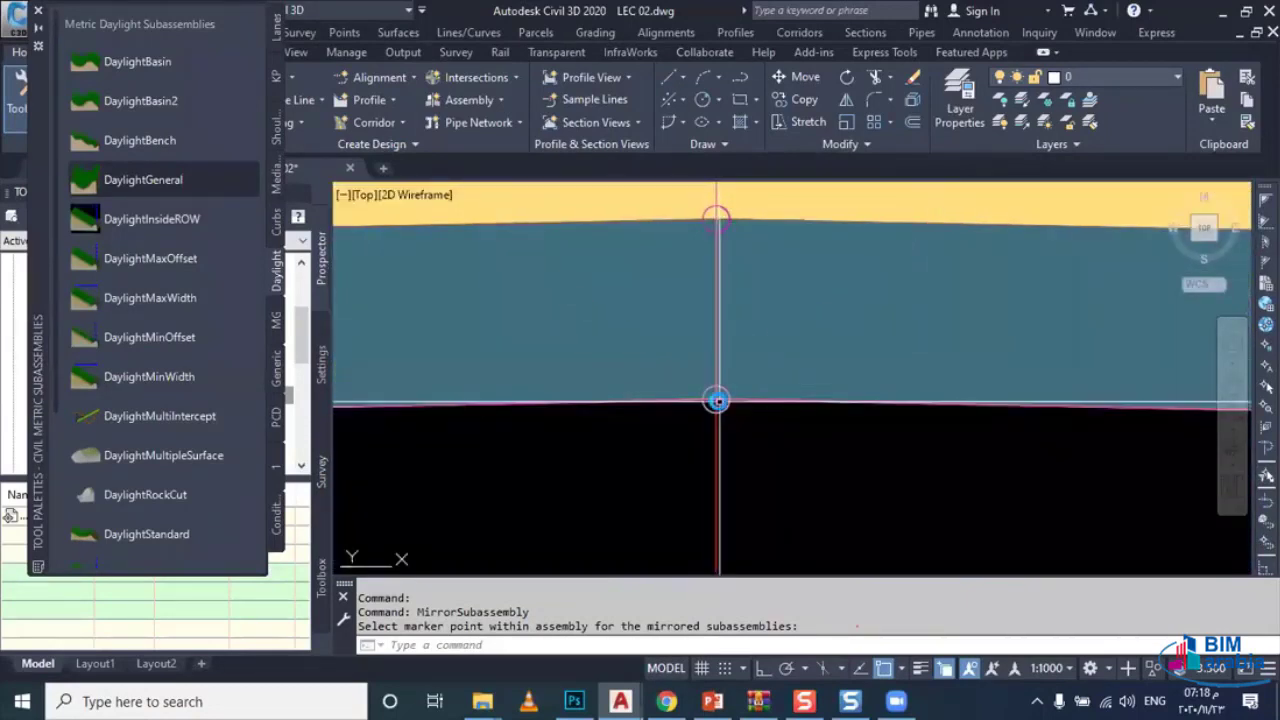
{"action": "scroll", "coordinate": [716, 402], "scroll_direction": "down", "scroll_amount": 3}
{"action": "scroll", "coordinate": [716, 296], "scroll_direction": "up", "scroll_amount": 1}
{"action": "scroll", "coordinate": [718, 292], "scroll_direction": "up", "scroll_amount": 1}
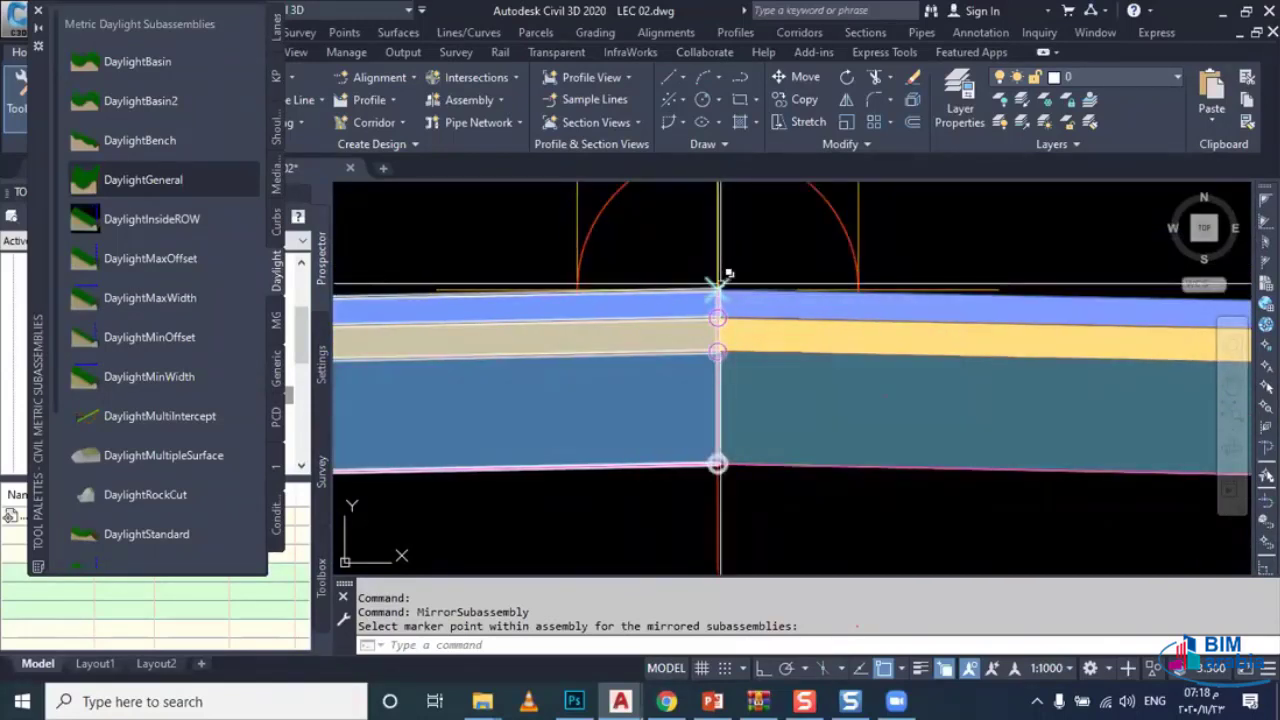
{"action": "left_click", "coordinate": [38, 13]}
{"action": "scroll", "coordinate": [657, 300], "scroll_direction": "down", "scroll_amount": 2}
{"action": "scroll", "coordinate": [700, 380], "scroll_direction": "down", "scroll_amount": 3}
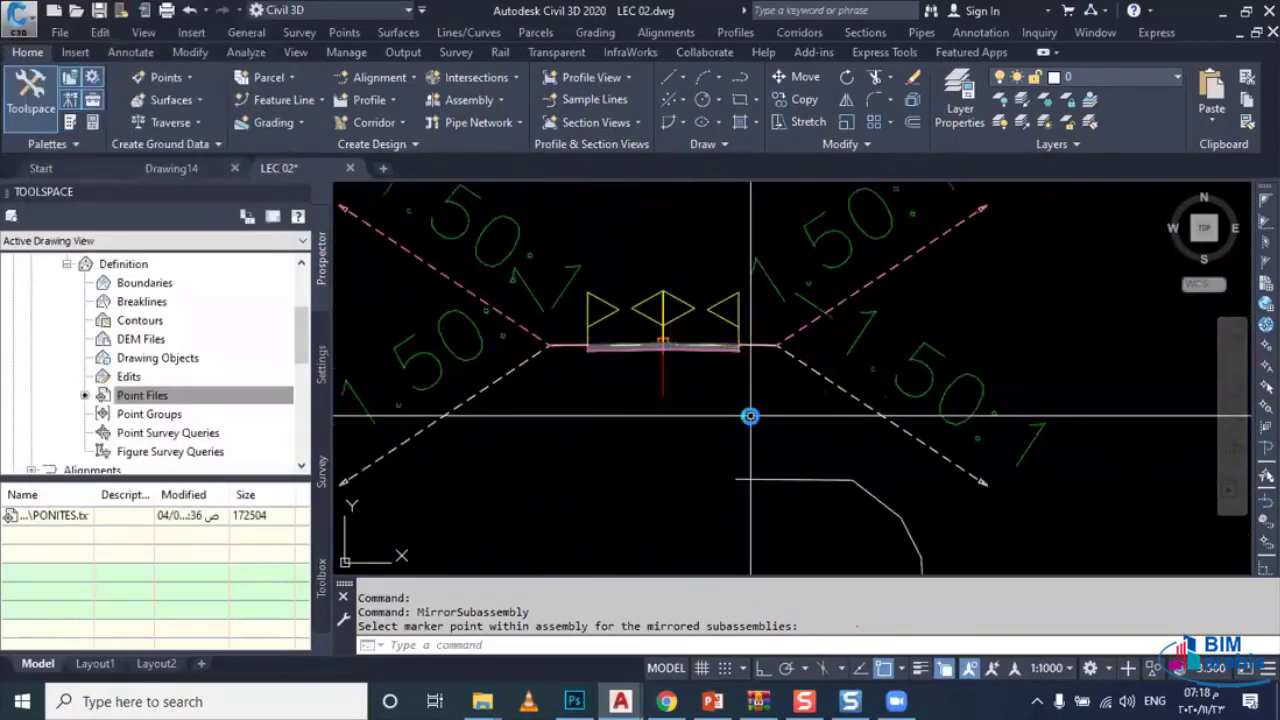
Step: Cancel the mirror command and erase the small leftover arc beneath the assembly
{"action": "scroll", "coordinate": [750, 415], "scroll_direction": "down", "scroll_amount": 4}
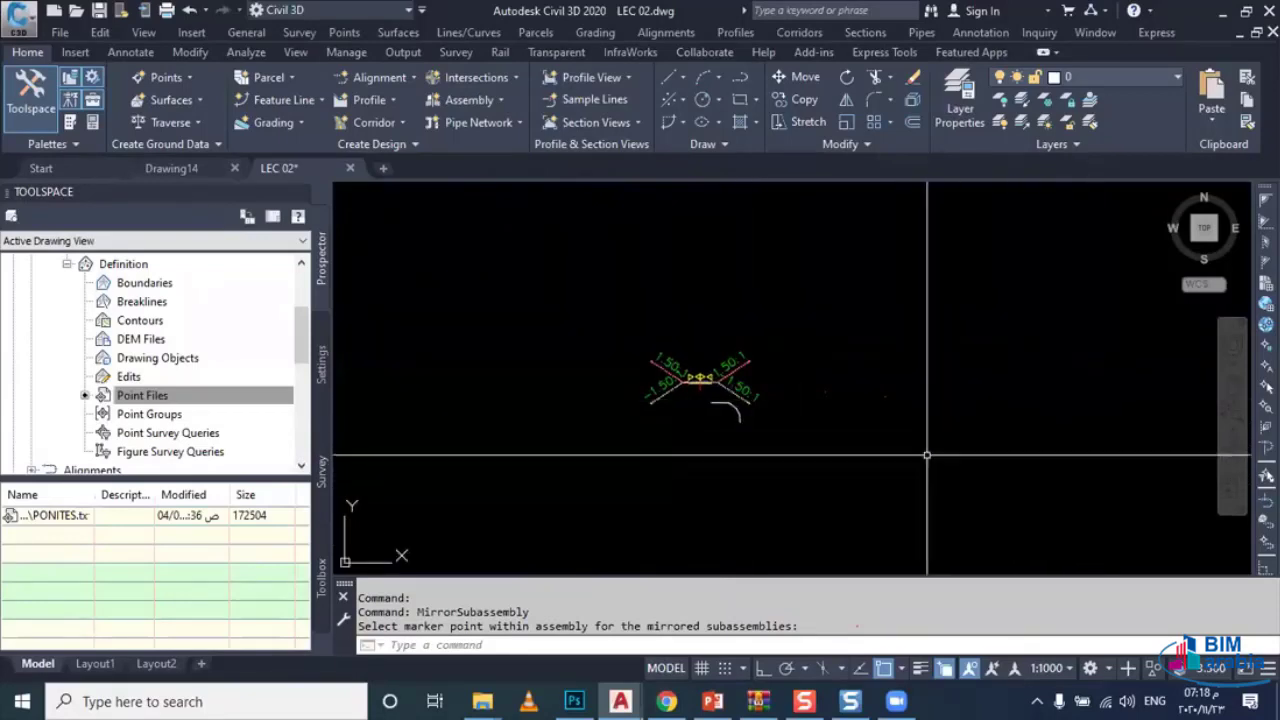
{"action": "scroll", "coordinate": [751, 420], "scroll_direction": "up", "scroll_amount": 2}
{"action": "key", "text": "Escape"}
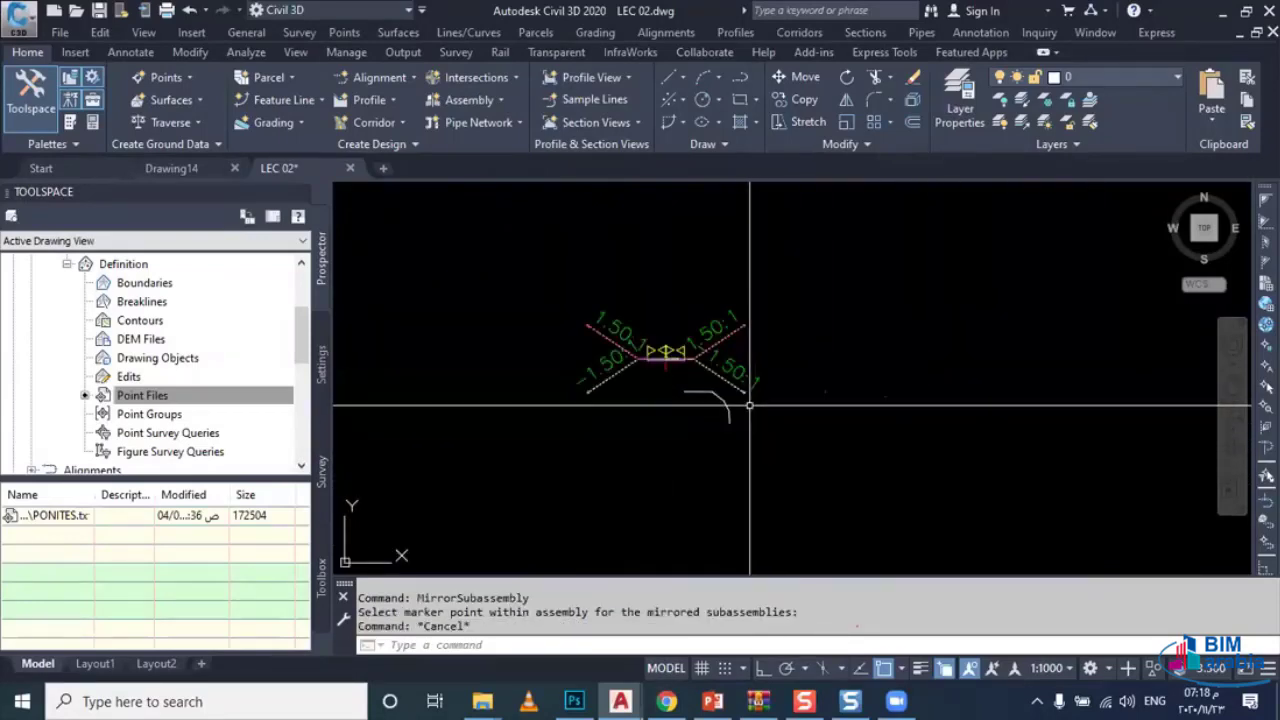
{"action": "left_click_drag", "start_coordinate": [750, 405], "coordinate": [697, 434]}
{"action": "key", "text": "Delete"}
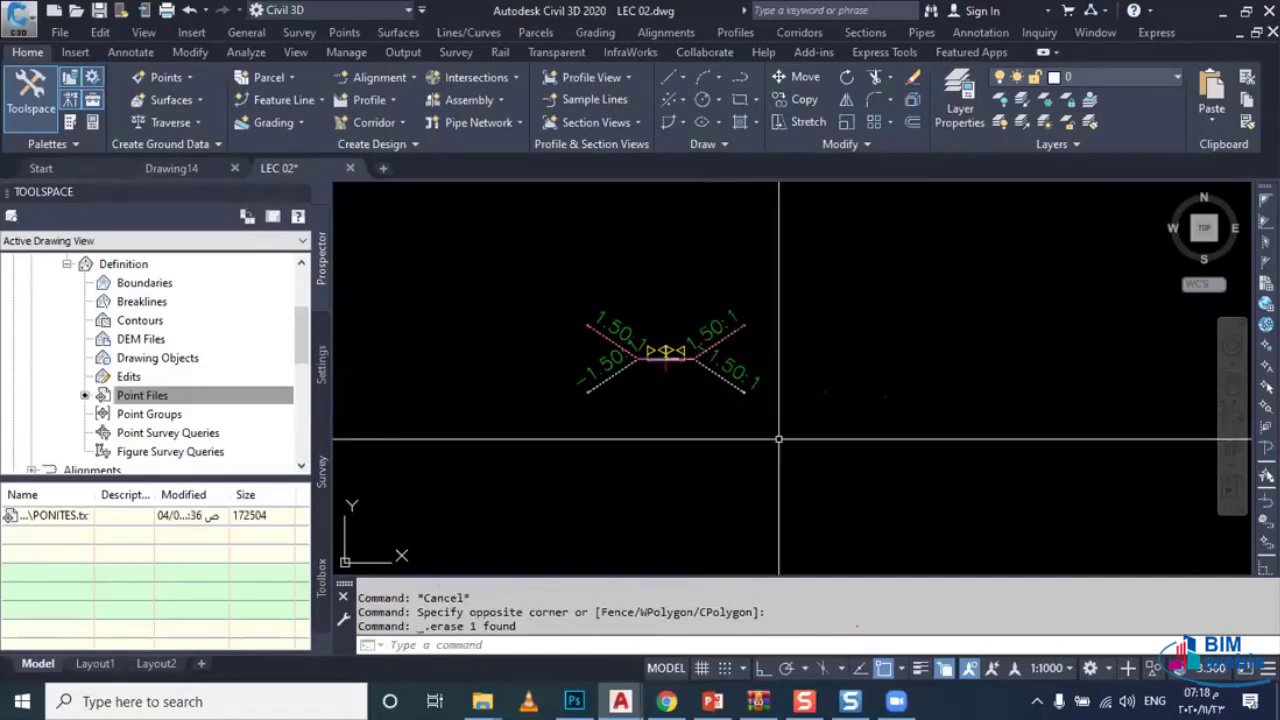
Step: Zoom out to the road alignment and bring up the Corridors menu
{"action": "scroll", "coordinate": [740, 410], "scroll_direction": "down", "scroll_amount": 3}
{"action": "mouse_move", "coordinate": [729, 406]}
{"action": "middle_mouse_down"}
{"action": "mouse_move", "coordinate": [681, 440]}
{"action": "mouse_move", "coordinate": [690, 452]}
{"action": "middle_mouse_up"}
{"action": "scroll", "coordinate": [718, 447], "scroll_direction": "down", "scroll_amount": 3}
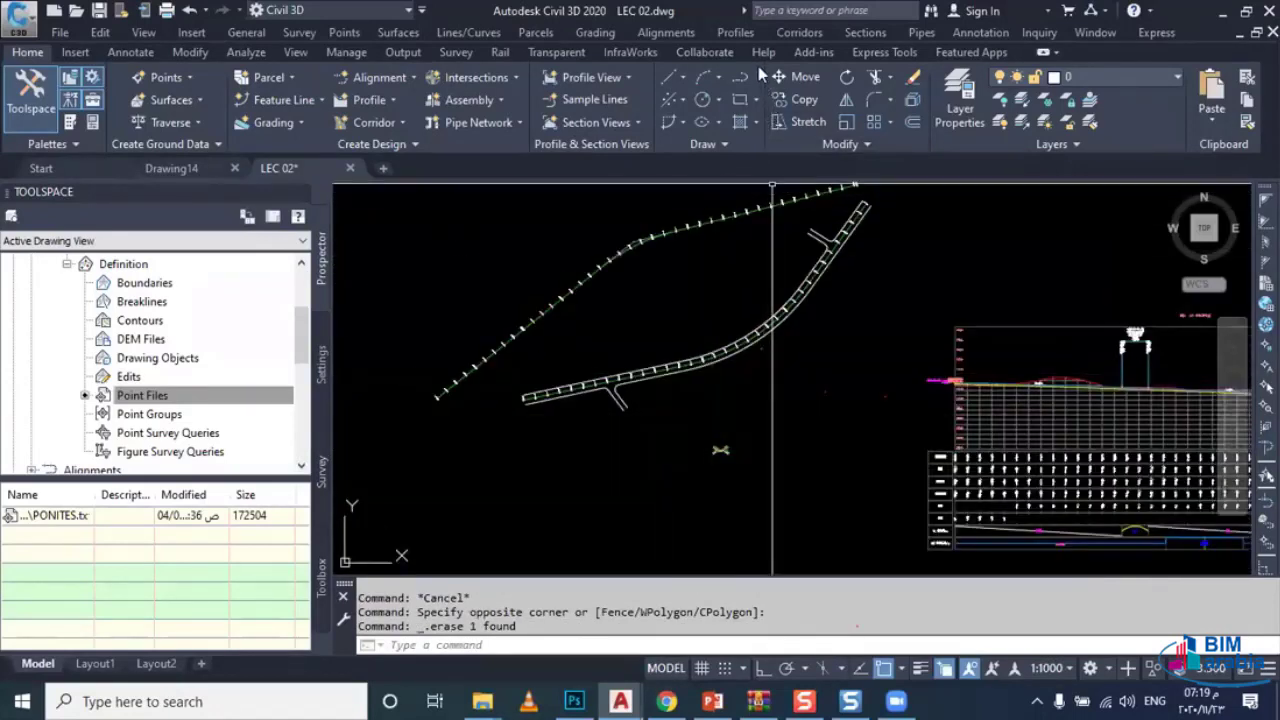
{"action": "left_click", "coordinate": [790, 32]}
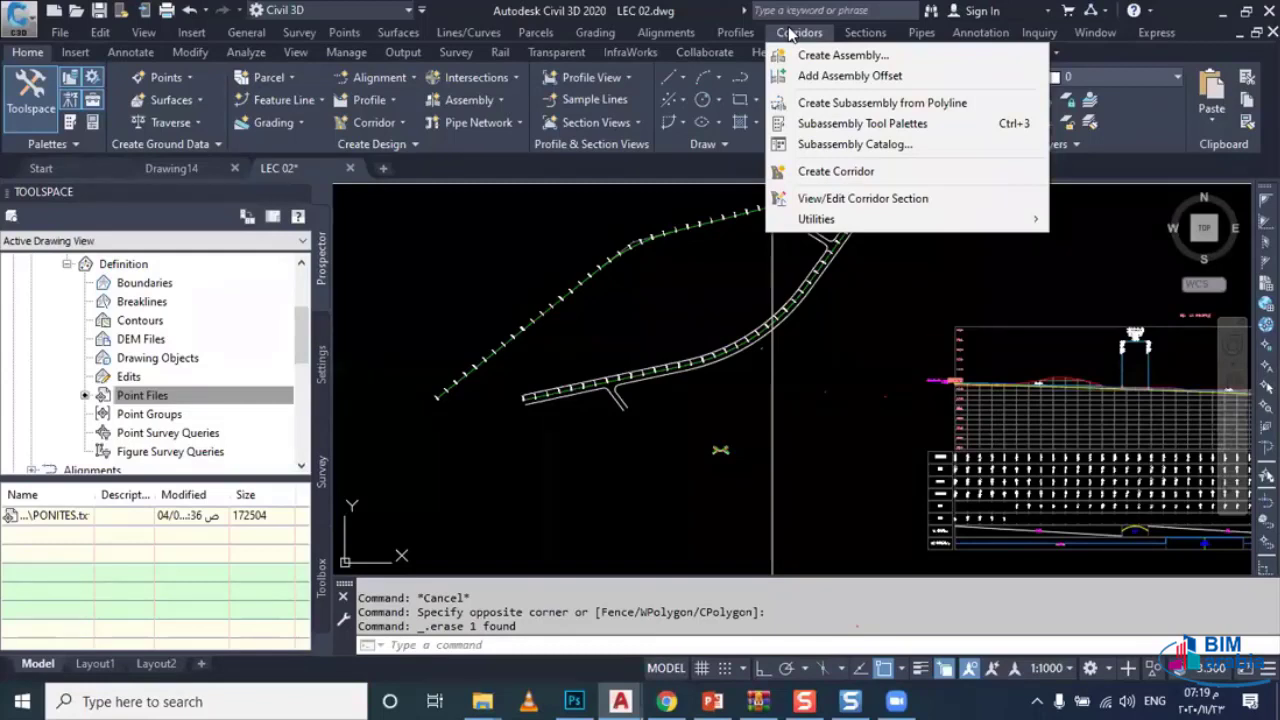
Step: Start a new corridor named RD 01 CORRIDOR on alignment RD 01 with profile RD 01 DES PROFILE
{"action": "left_click", "coordinate": [851, 172]}
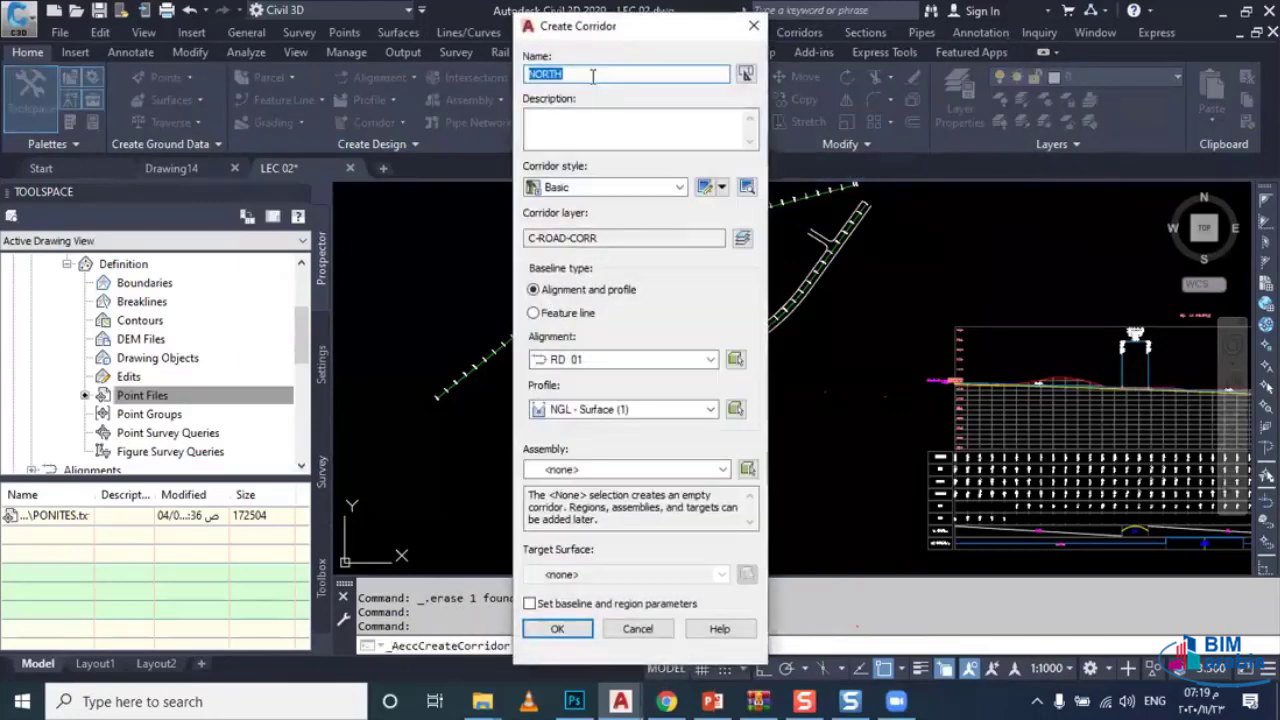
{"action": "type", "text": "RD "}
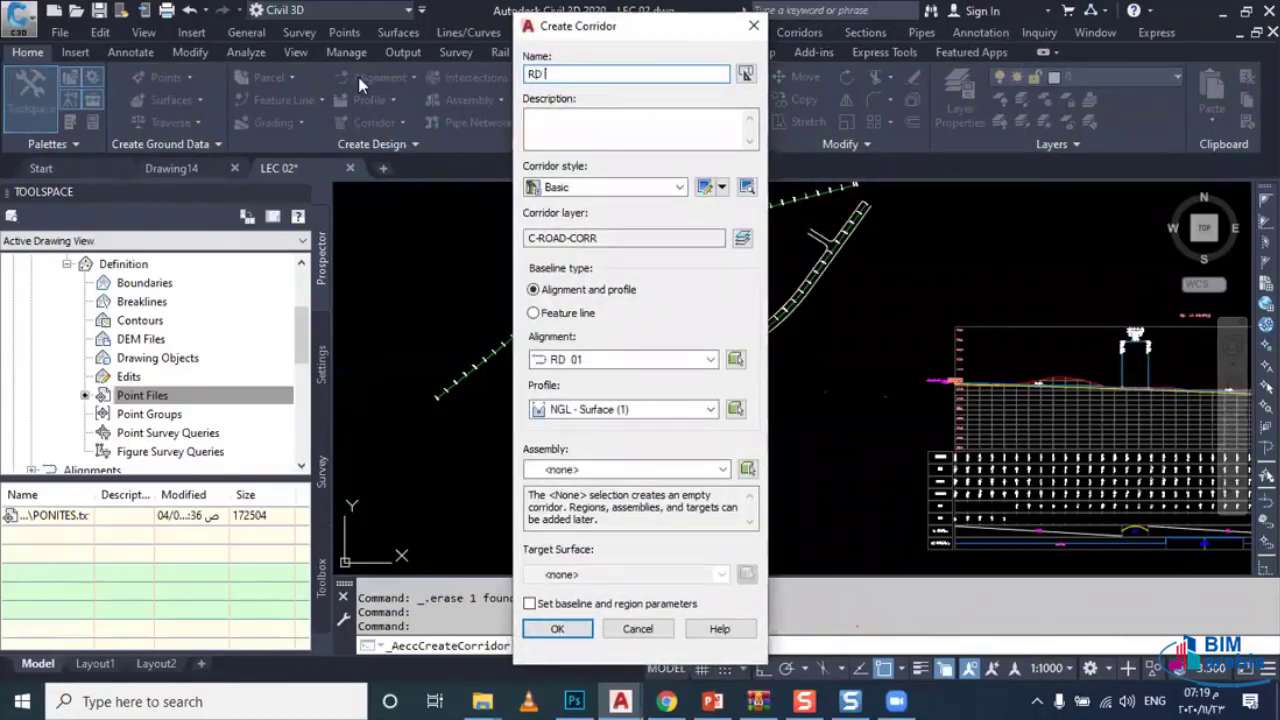
{"action": "type", "text": "01 C"}
{"action": "type", "text": "ORRIDOR"}
{"action": "left_click", "coordinate": [578, 359]}
{"action": "left_click", "coordinate": [581, 374]}
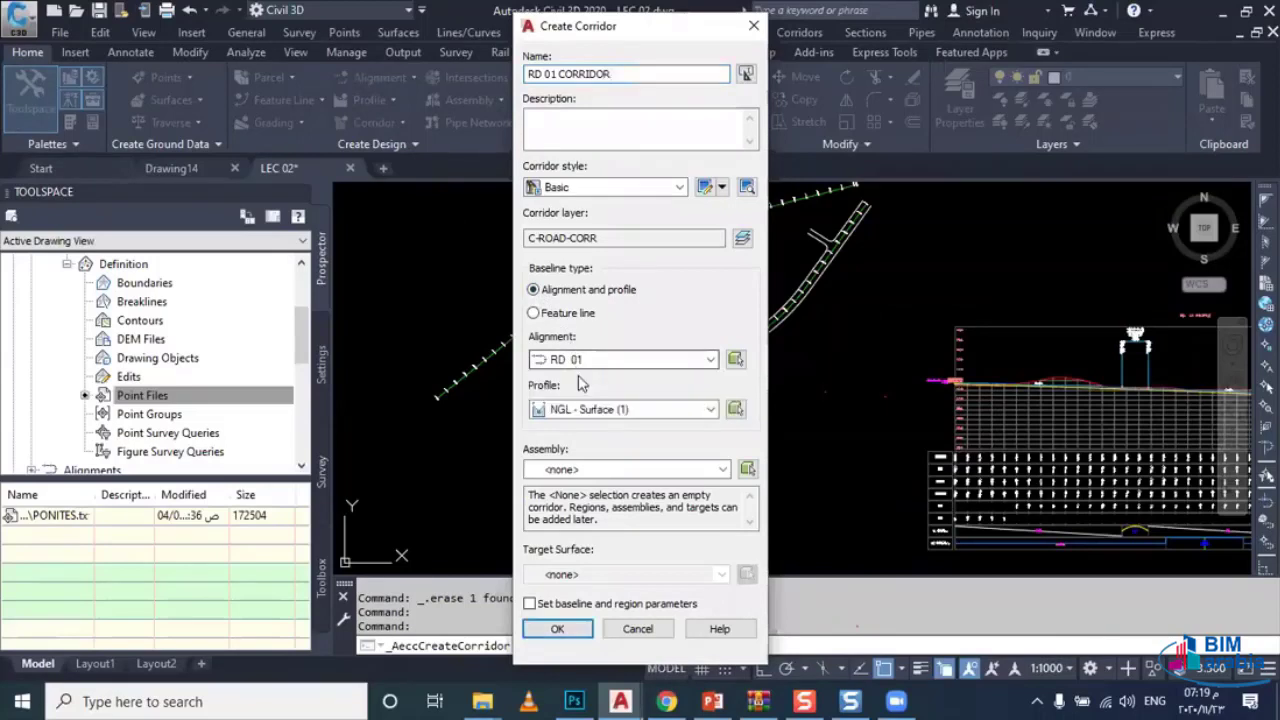
{"action": "left_click", "coordinate": [585, 412]}
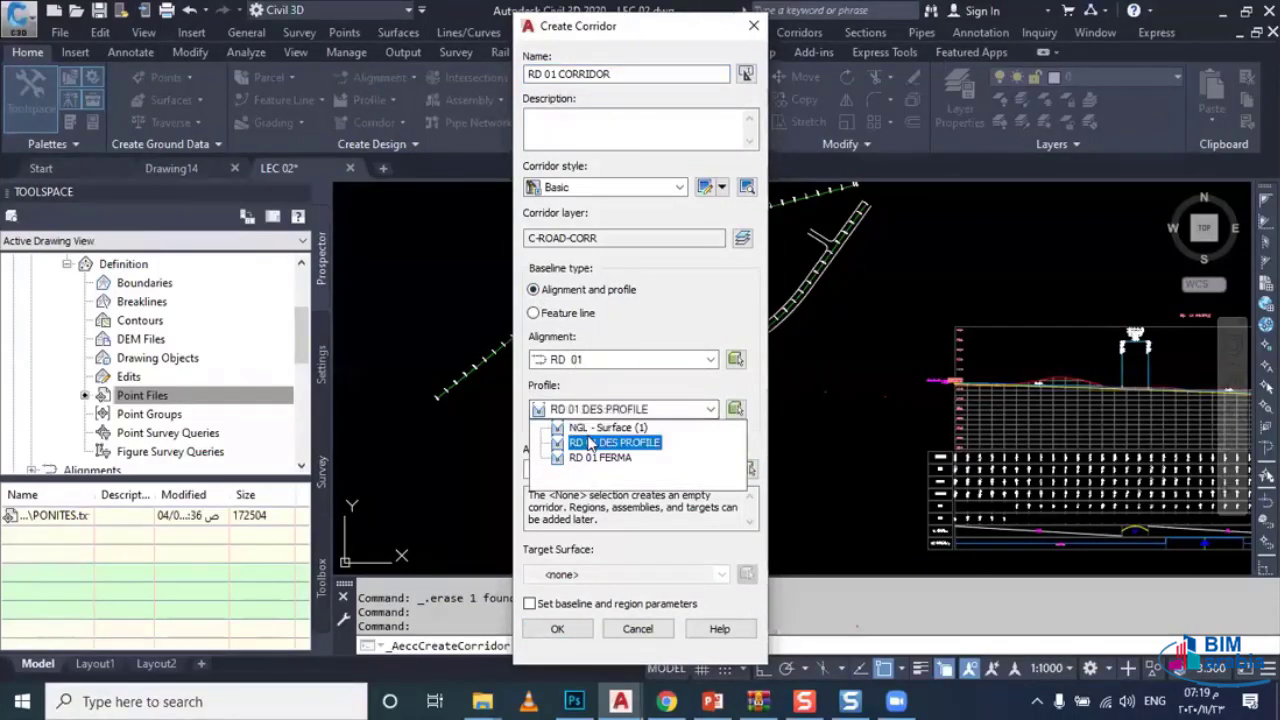
{"action": "left_click", "coordinate": [590, 442]}
Step: Use assembly A with target surface NGL, accept the settings and rebuild the corridor
{"action": "left_click", "coordinate": [591, 469]}
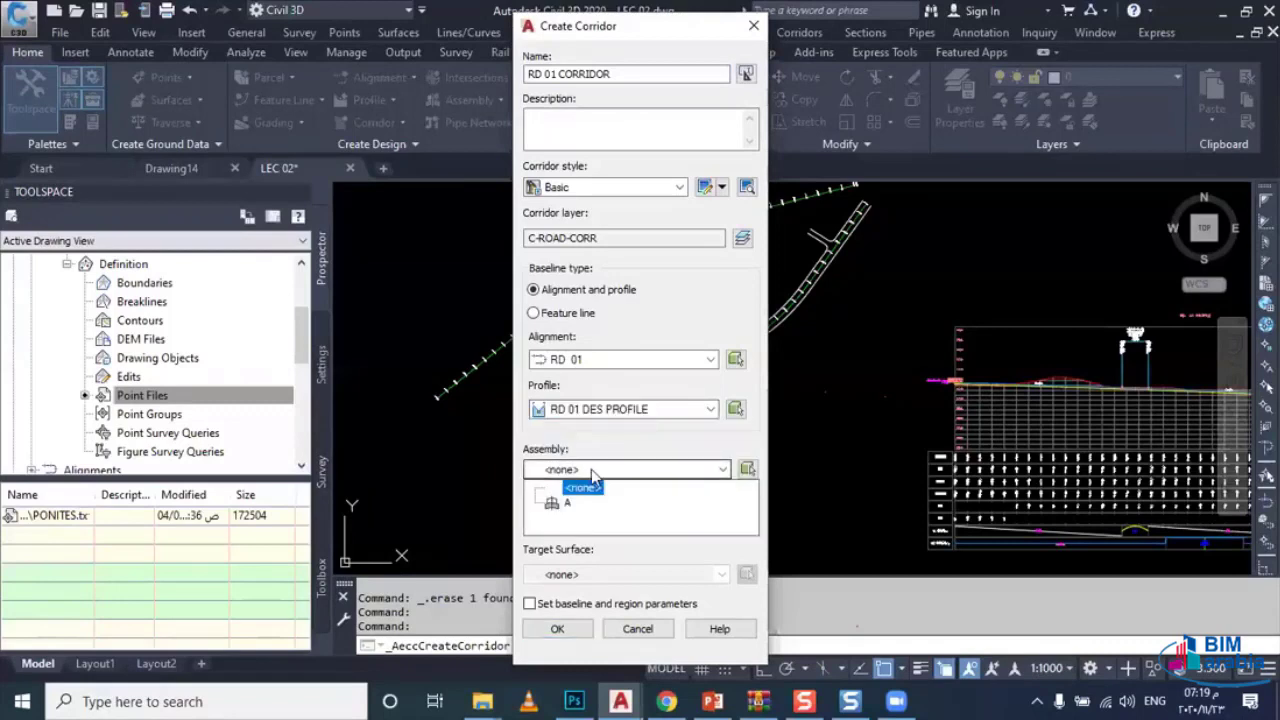
{"action": "left_click", "coordinate": [570, 506]}
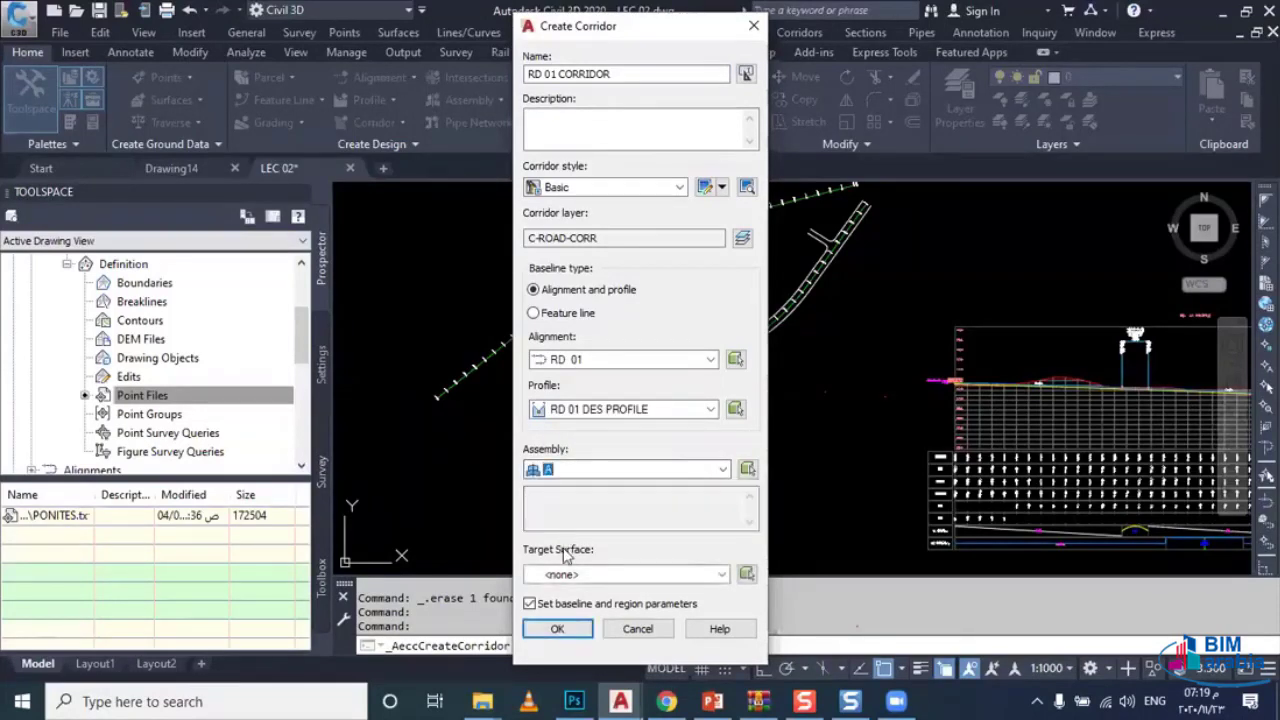
{"action": "left_click", "coordinate": [568, 580]}
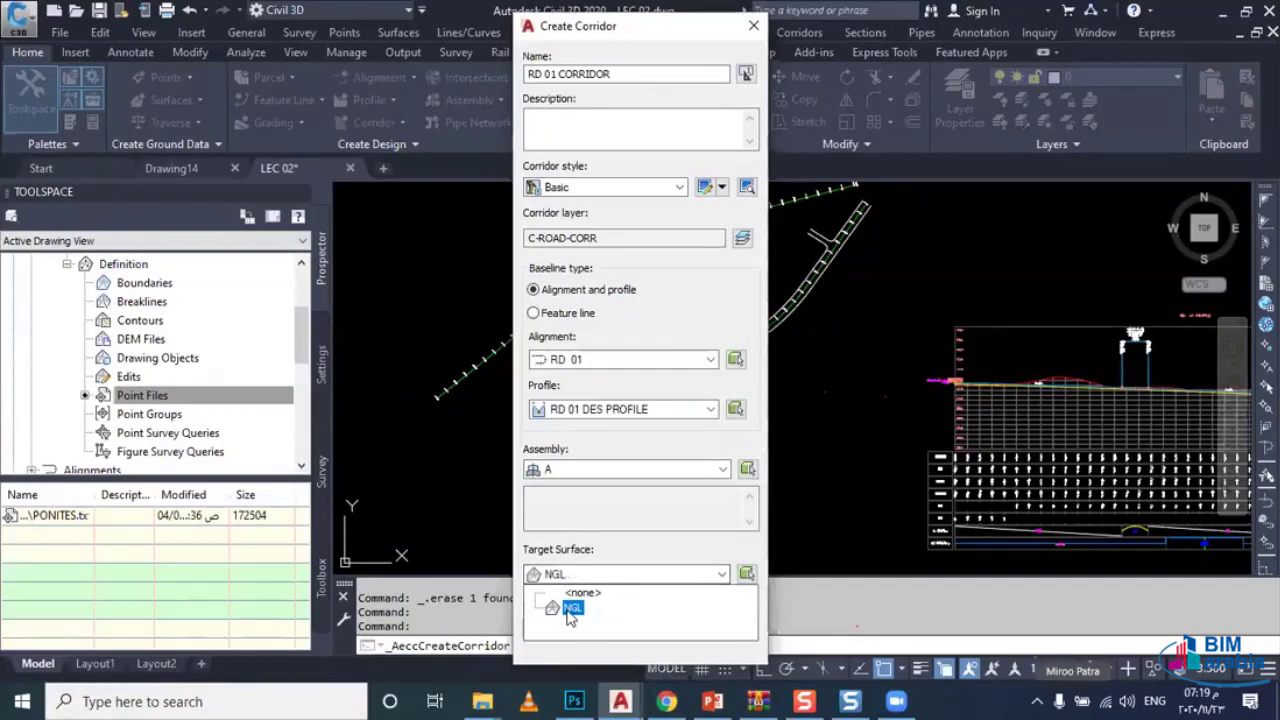
{"action": "left_click", "coordinate": [571, 609]}
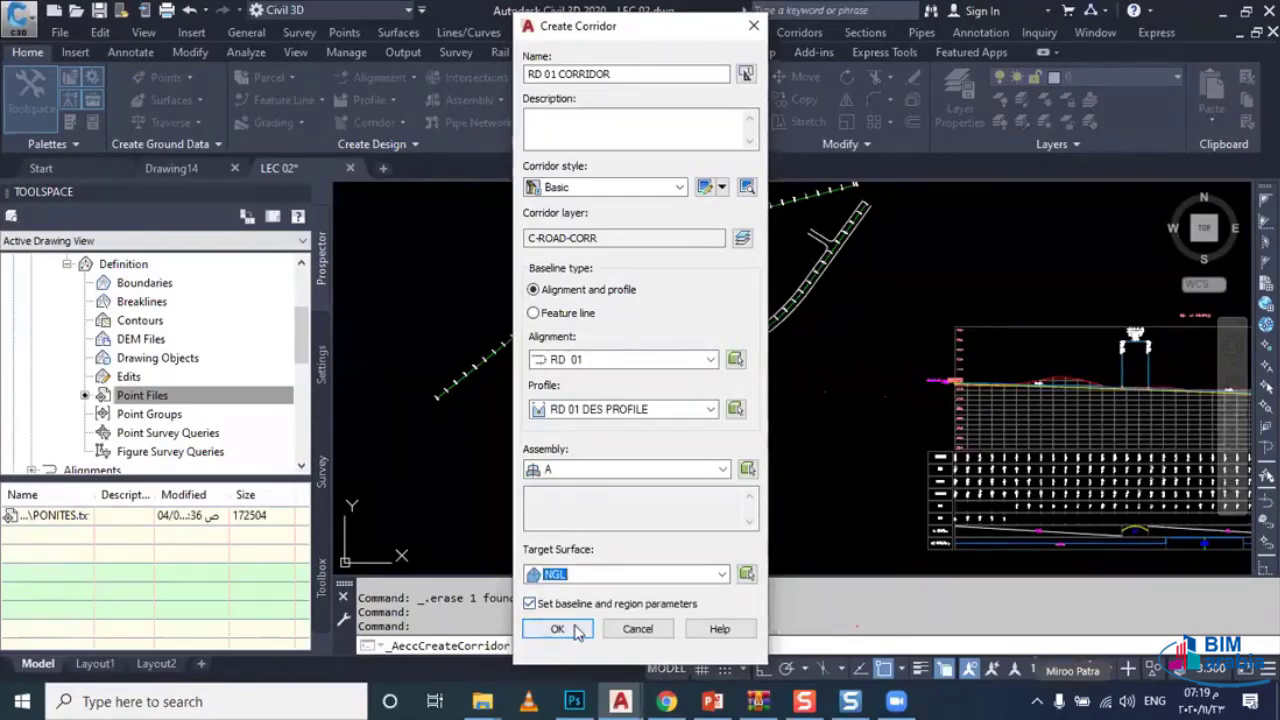
{"action": "left_click", "coordinate": [557, 629]}
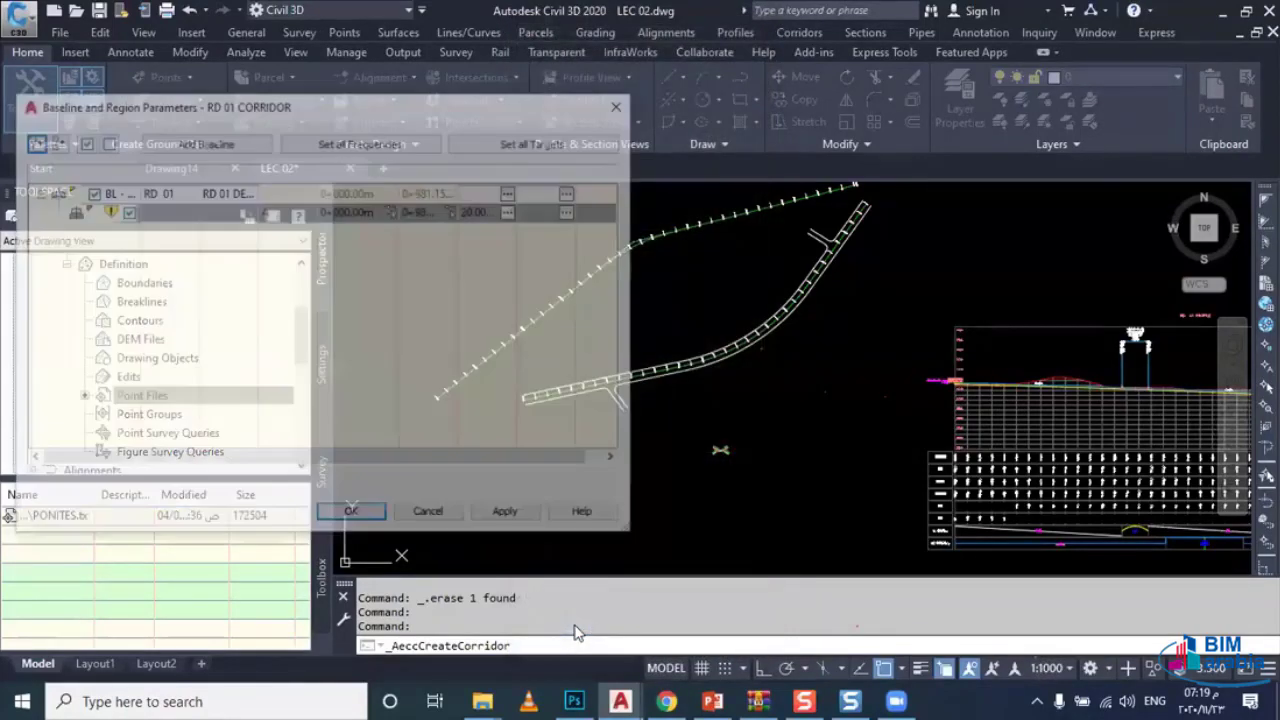
{"action": "left_click", "coordinate": [351, 514]}
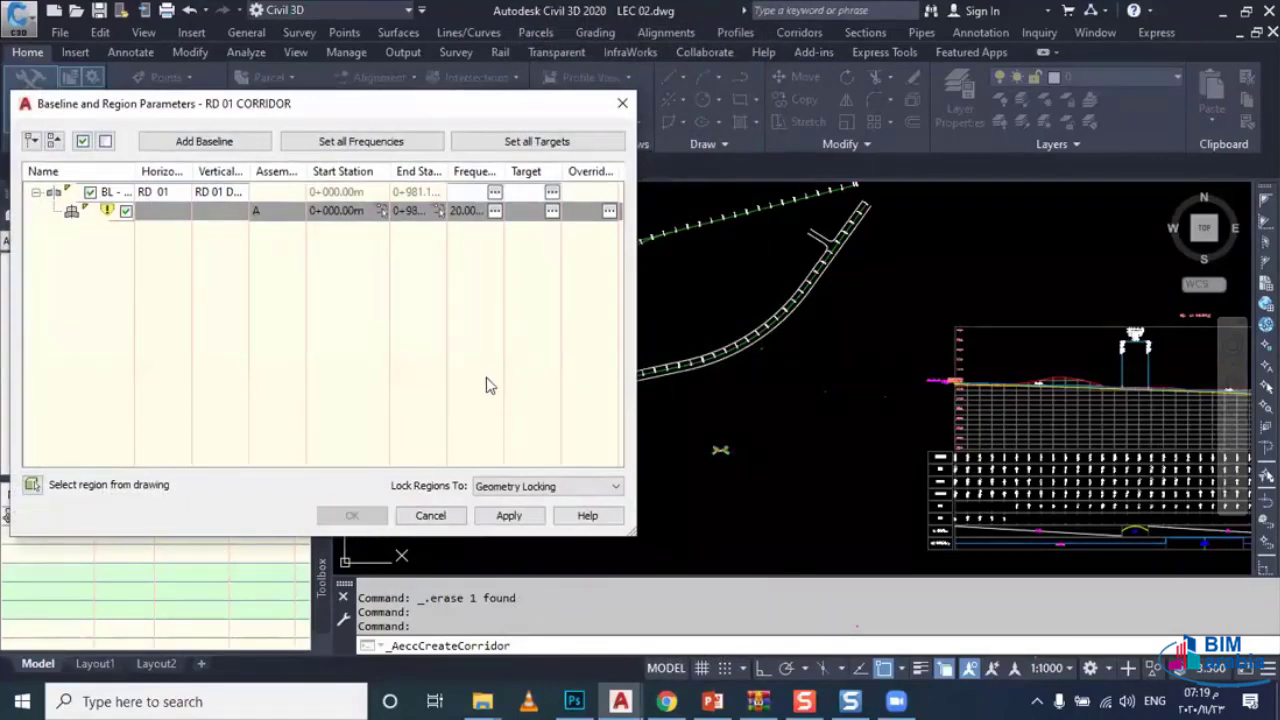
{"action": "left_click", "coordinate": [524, 300]}
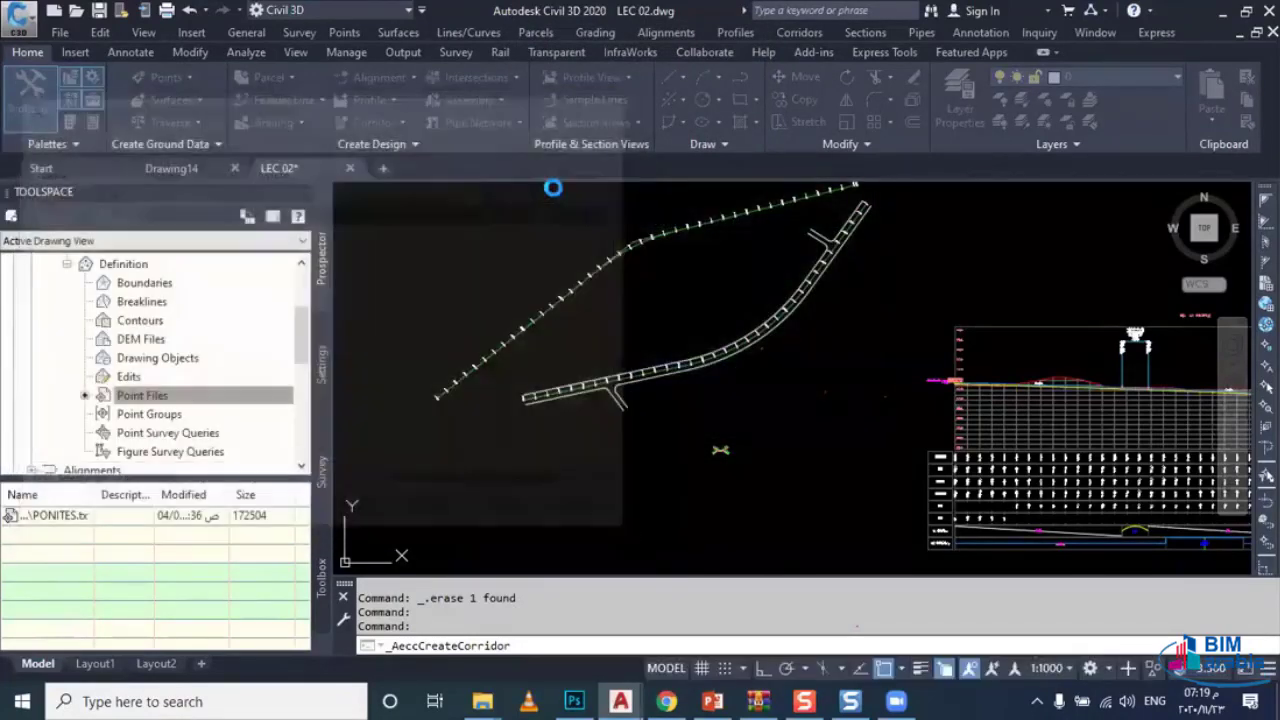
Step: Zoom to the corridor start at station 0+000 and select RD 01 CORRIDOR
{"action": "scroll", "coordinate": [442, 410], "scroll_direction": "up", "scroll_amount": 3}
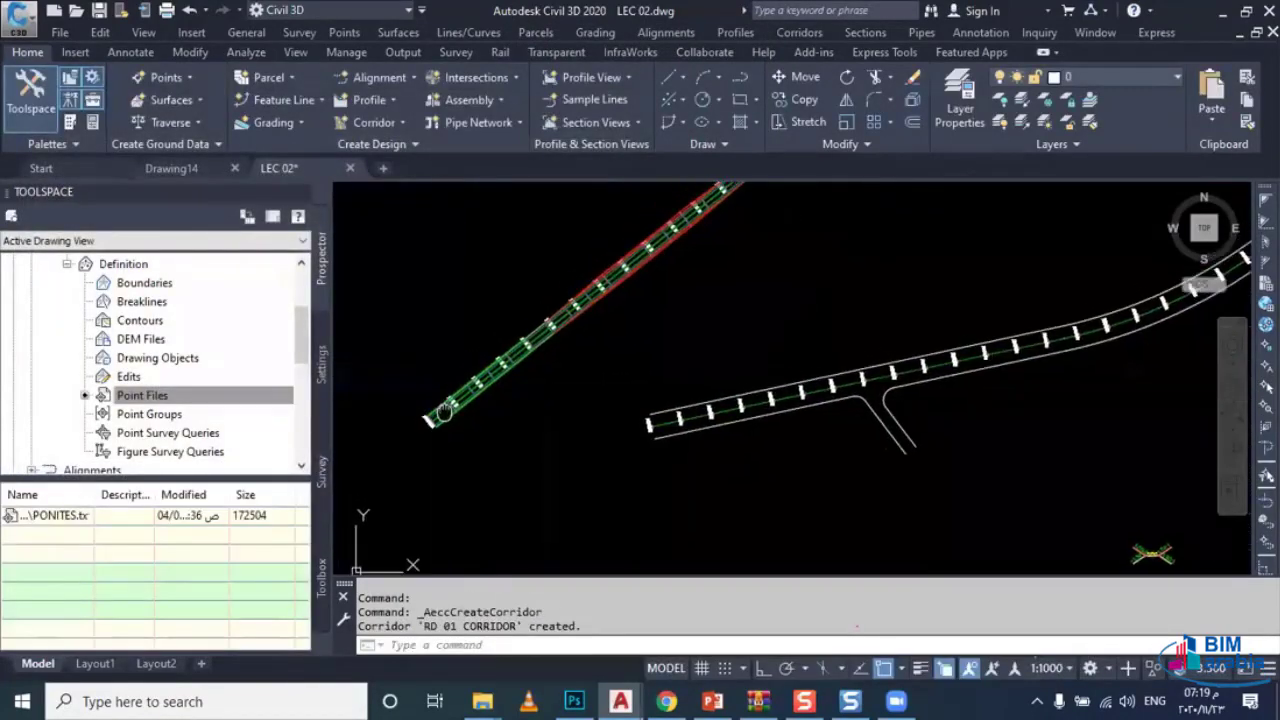
{"action": "scroll", "coordinate": [492, 418], "scroll_direction": "up", "scroll_amount": 3}
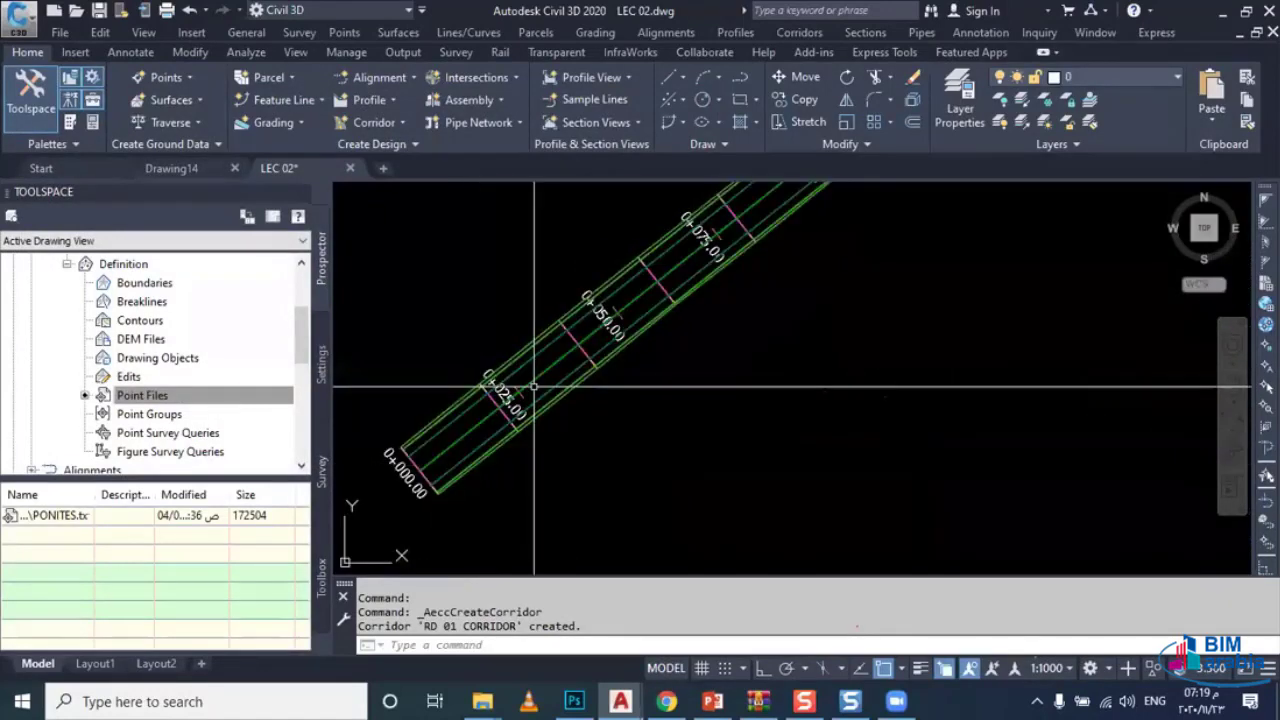
{"action": "middle_click_drag", "start_coordinate": [492, 418], "coordinate": [488, 468]}
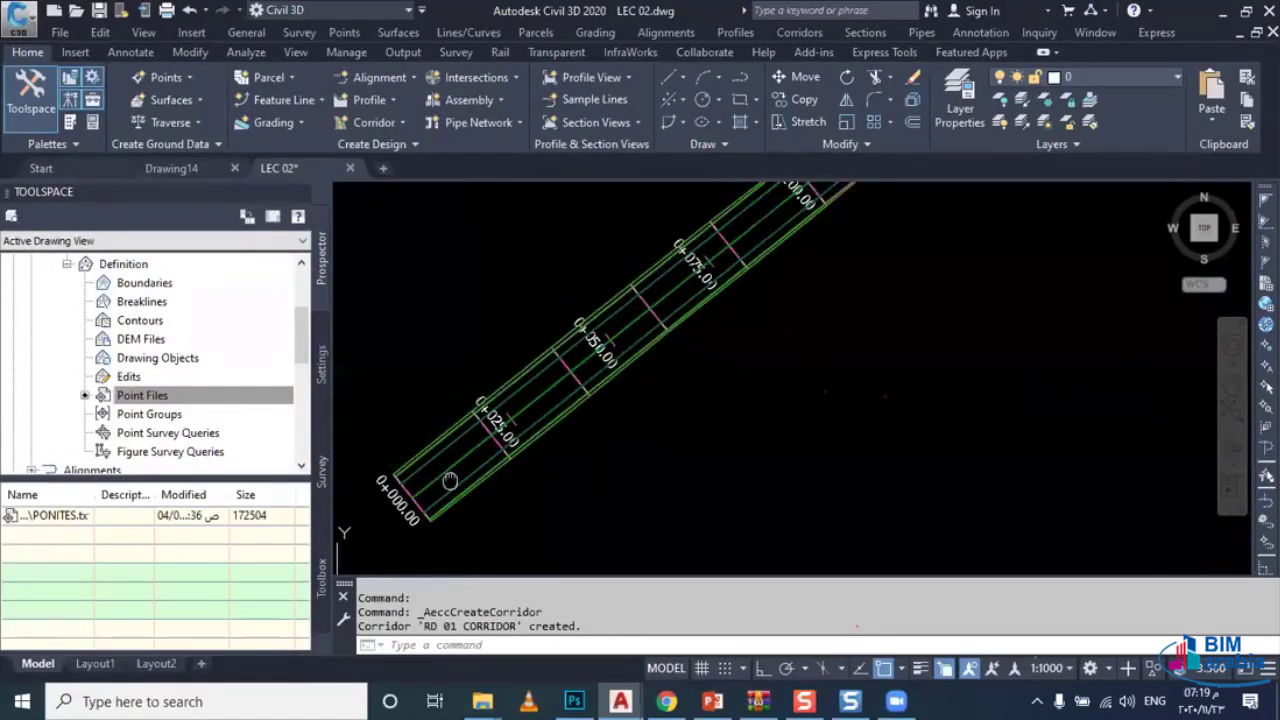
{"action": "scroll", "coordinate": [488, 468], "scroll_direction": "down", "scroll_amount": 3}
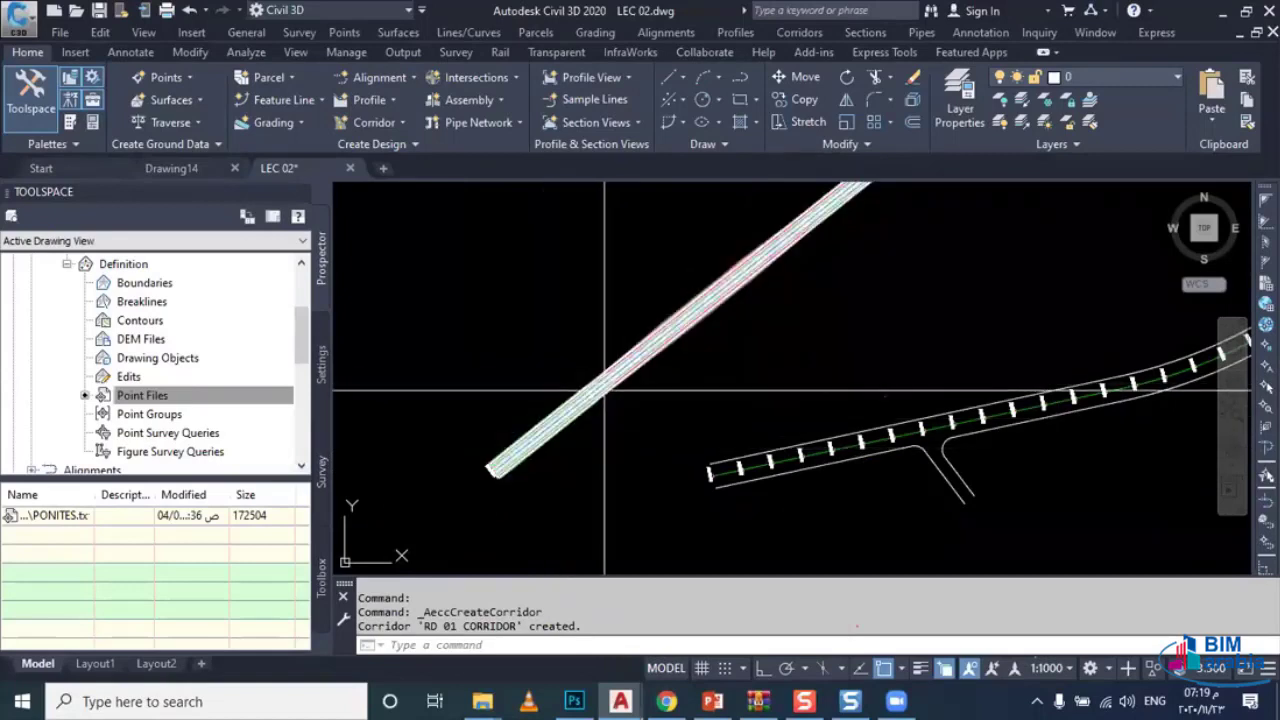
{"action": "middle_click_drag", "start_coordinate": [604, 390], "coordinate": [562, 442]}
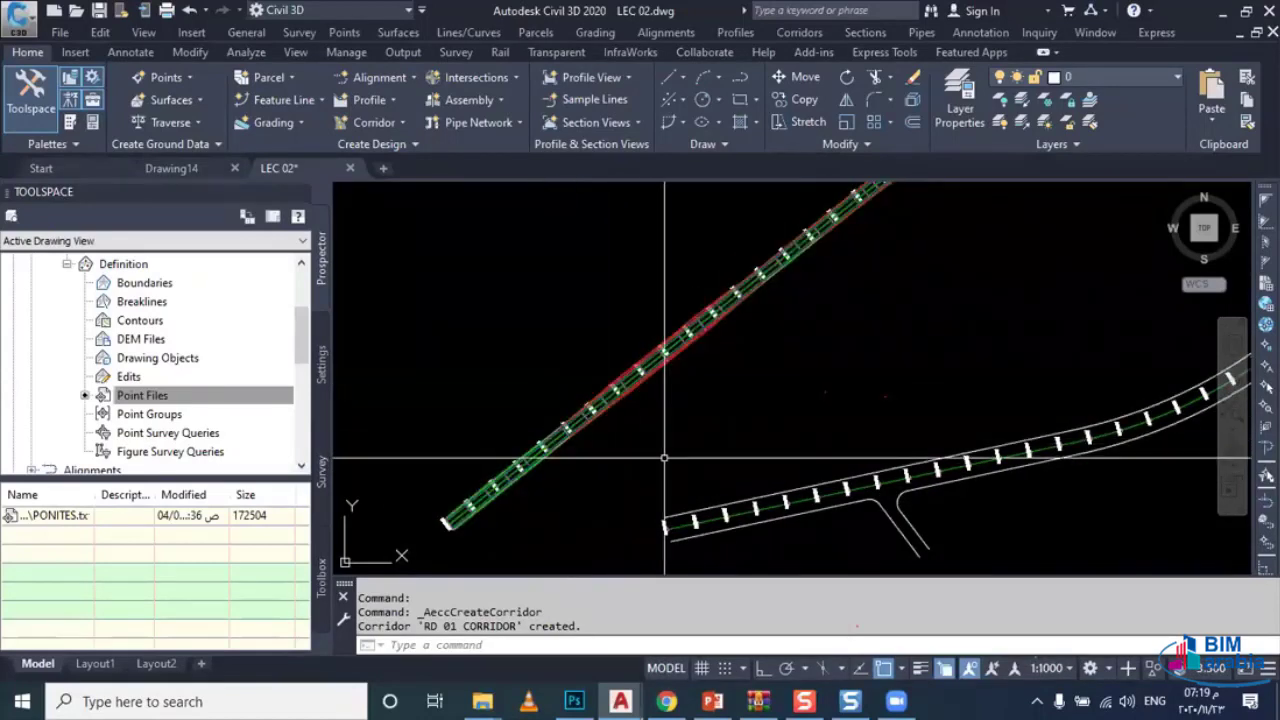
{"action": "mouse_move", "coordinate": [661, 374]}
{"action": "middle_mouse_down"}
{"action": "mouse_move", "coordinate": [655, 414]}
{"action": "mouse_move", "coordinate": [680, 376]}
{"action": "middle_mouse_up"}
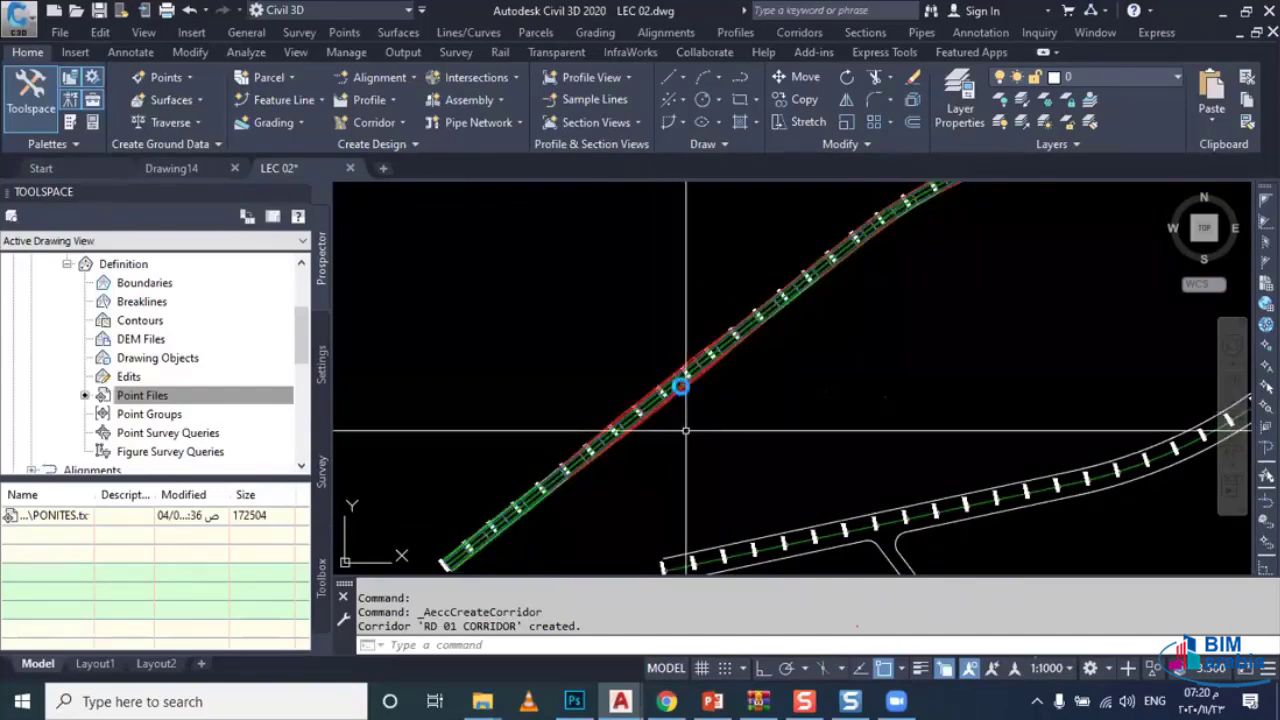
{"action": "scroll", "coordinate": [563, 409], "scroll_direction": "up", "scroll_amount": 5}
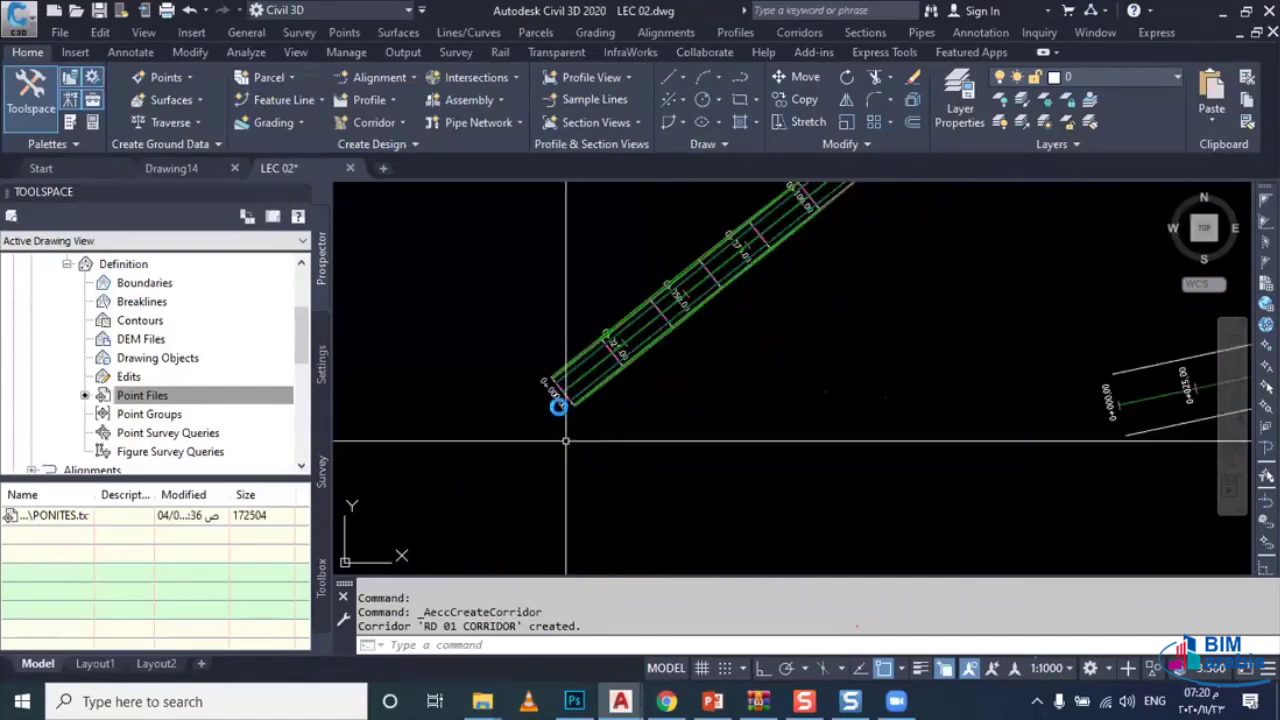
{"action": "key", "text": "Escape"}
{"action": "left_click", "coordinate": [595, 380]}
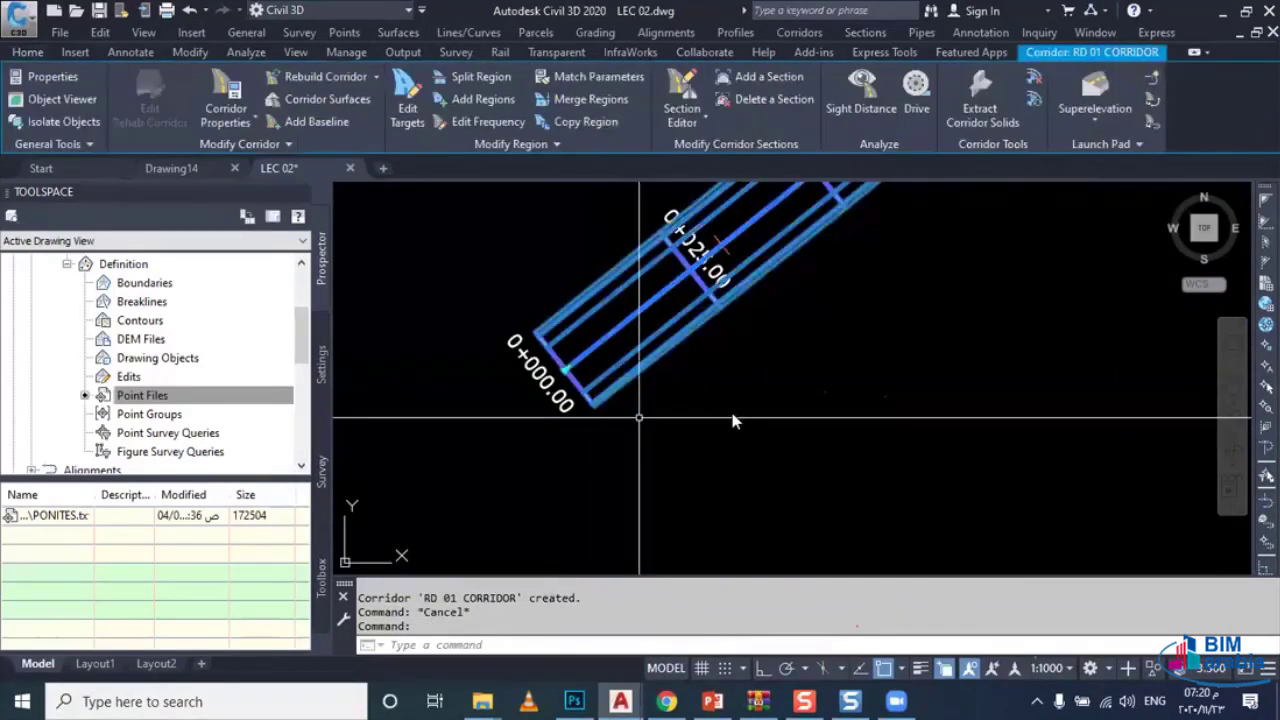
{"action": "right_click", "coordinate": [747, 400]}
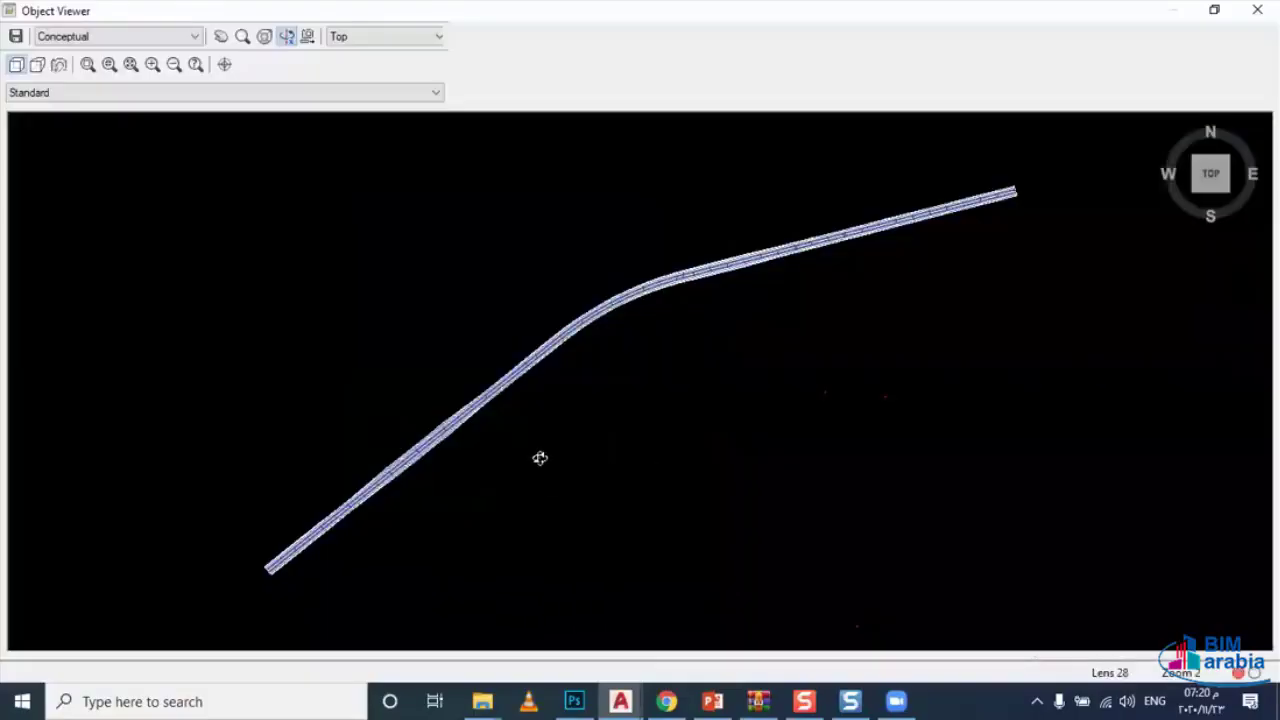
{"action": "mouse_move", "coordinate": [540, 458]}
{"action": "left_mouse_down"}
{"action": "mouse_move", "coordinate": [569, 351]}
{"action": "mouse_move", "coordinate": [669, 417]}
{"action": "mouse_move", "coordinate": [765, 426]}
{"action": "mouse_move", "coordinate": [757, 394]}
{"action": "mouse_move", "coordinate": [717, 380]}
{"action": "mouse_move", "coordinate": [731, 387]}
{"action": "mouse_move", "coordinate": [526, 543]}
{"action": "mouse_move", "coordinate": [623, 543]}
{"action": "mouse_move", "coordinate": [638, 437]}
{"action": "mouse_move", "coordinate": [634, 563]}
{"action": "mouse_move", "coordinate": [651, 514]}
{"action": "mouse_move", "coordinate": [640, 494]}
{"action": "mouse_move", "coordinate": [600, 480]}
{"action": "left_mouse_up"}
{"action": "mouse_move", "coordinate": [600, 480]}
{"action": "middle_mouse_down"}
{"action": "mouse_move", "coordinate": [700, 368]}
{"action": "mouse_move", "coordinate": [700, 437]}
{"action": "mouse_move", "coordinate": [727, 467]}
{"action": "middle_mouse_up"}
{"action": "mouse_move", "coordinate": [727, 467]}
{"action": "left_mouse_down"}
{"action": "mouse_move", "coordinate": [780, 477]}
{"action": "mouse_move", "coordinate": [509, 366]}
{"action": "mouse_move", "coordinate": [446, 357]}
{"action": "mouse_move", "coordinate": [769, 446]}
{"action": "mouse_move", "coordinate": [754, 394]}
{"action": "left_mouse_up"}
{"action": "middle_click_drag", "start_coordinate": [617, 396], "coordinate": [634, 434]}
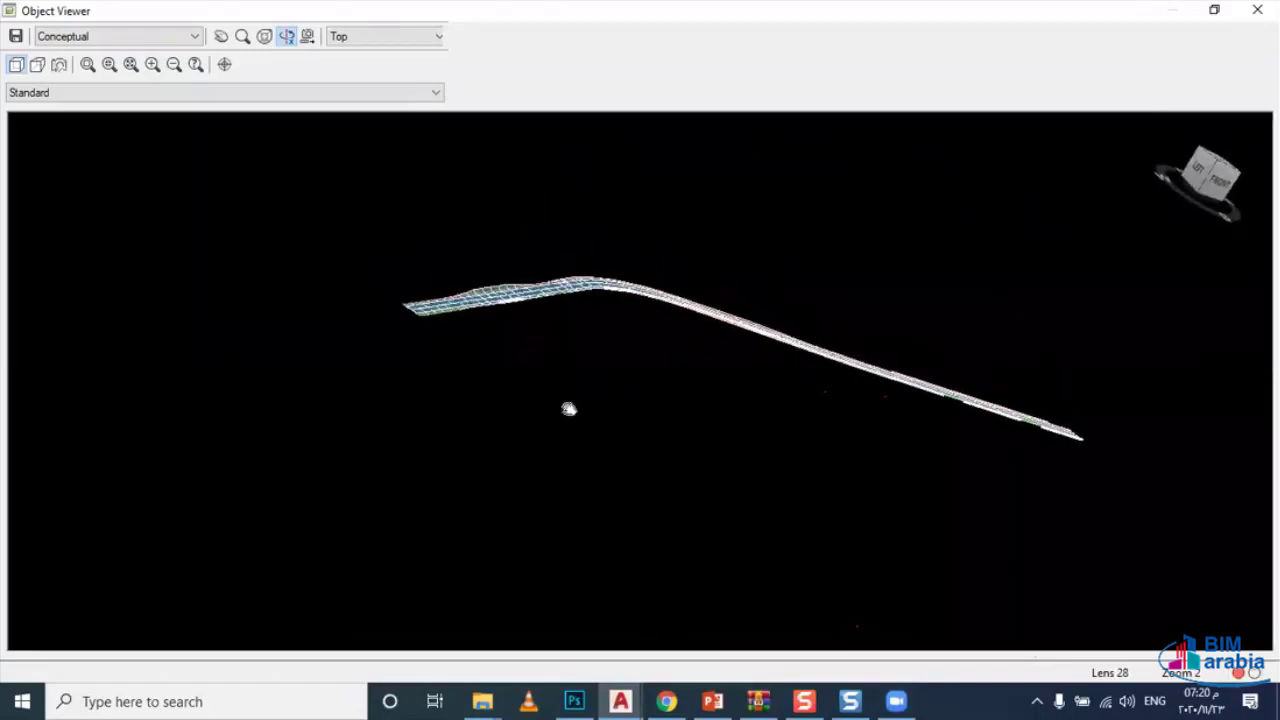
{"action": "mouse_move", "coordinate": [479, 357]}
{"action": "left_mouse_down"}
{"action": "mouse_move", "coordinate": [789, 429]}
{"action": "mouse_move", "coordinate": [434, 317]}
{"action": "mouse_move", "coordinate": [526, 397]}
{"action": "mouse_move", "coordinate": [448, 362]}
{"action": "mouse_move", "coordinate": [674, 374]}
{"action": "mouse_move", "coordinate": [654, 423]}
{"action": "mouse_move", "coordinate": [457, 360]}
{"action": "mouse_move", "coordinate": [936, 424]}
{"action": "left_mouse_up"}
{"action": "scroll", "coordinate": [667, 420], "scroll_direction": "up", "scroll_amount": 1}
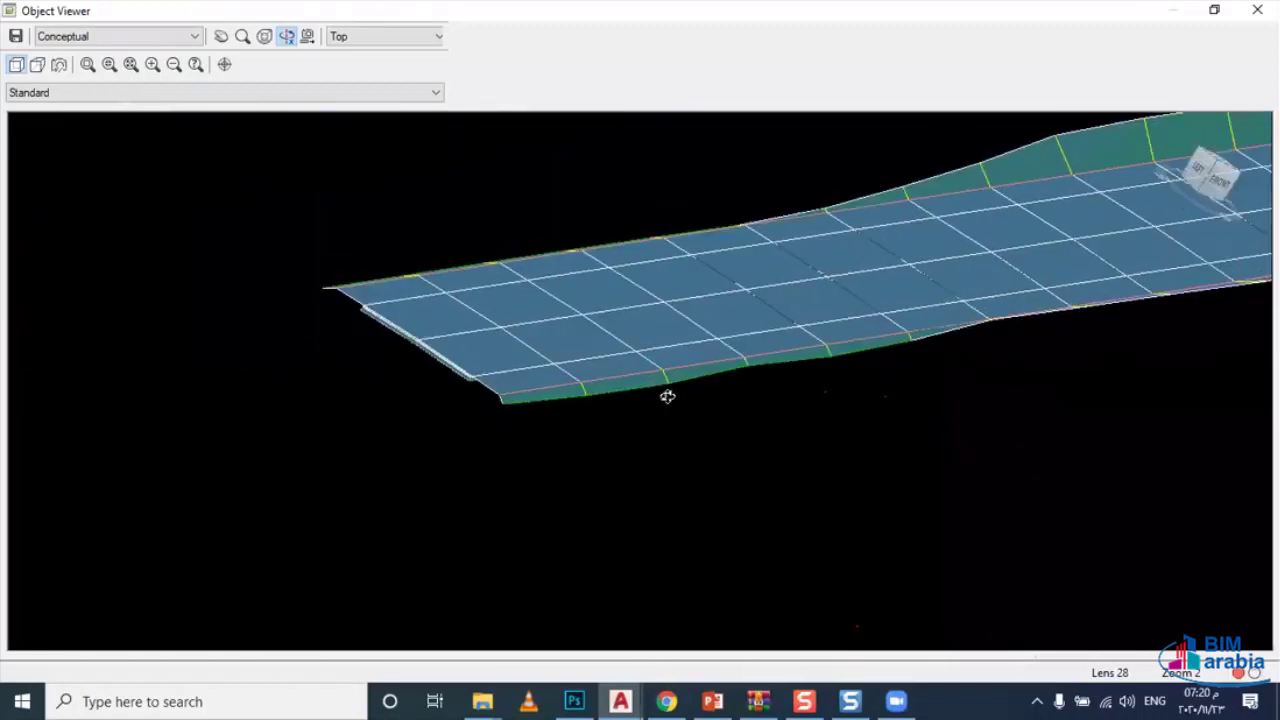
{"action": "scroll", "coordinate": [664, 400], "scroll_direction": "up", "scroll_amount": 2}
{"action": "scroll", "coordinate": [670, 400], "scroll_direction": "up", "scroll_amount": 2}
{"action": "scroll", "coordinate": [676, 392], "scroll_direction": "up", "scroll_amount": 2}
{"action": "scroll", "coordinate": [686, 400], "scroll_direction": "up", "scroll_amount": 1}
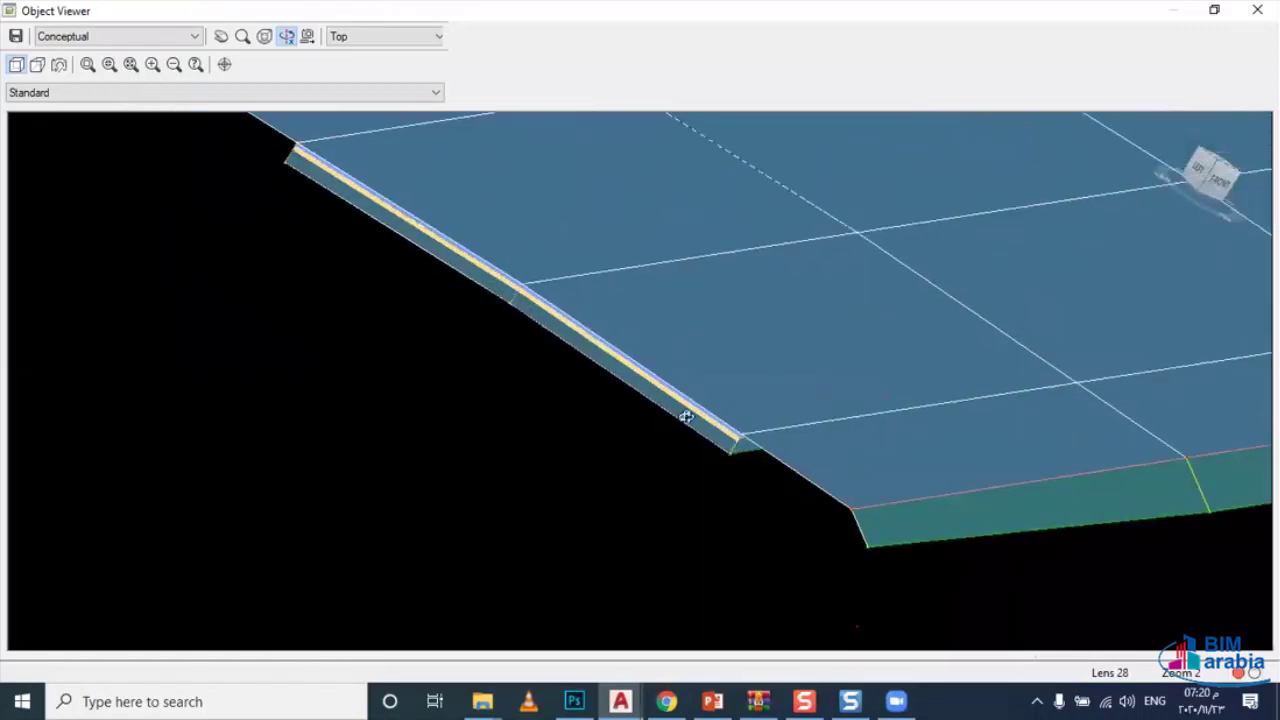
{"action": "scroll", "coordinate": [686, 420], "scroll_direction": "up", "scroll_amount": 1}
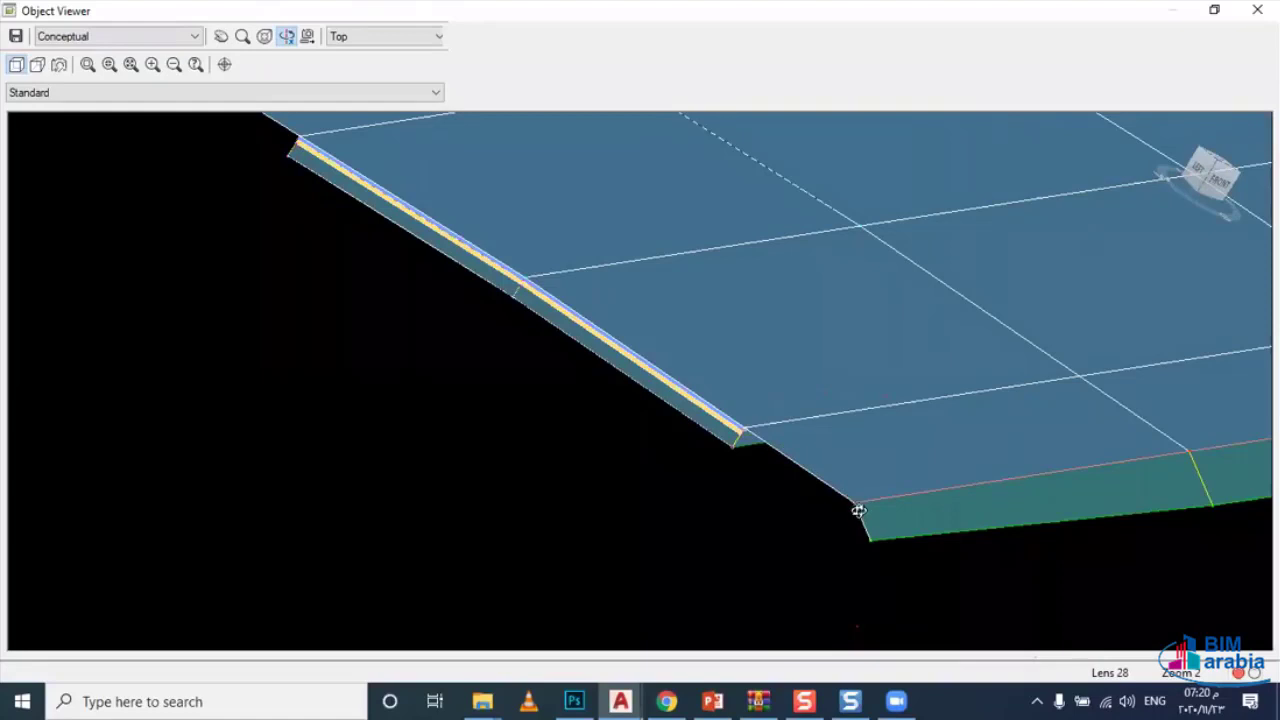
{"action": "middle_click_drag", "start_coordinate": [858, 507], "coordinate": [618, 546]}
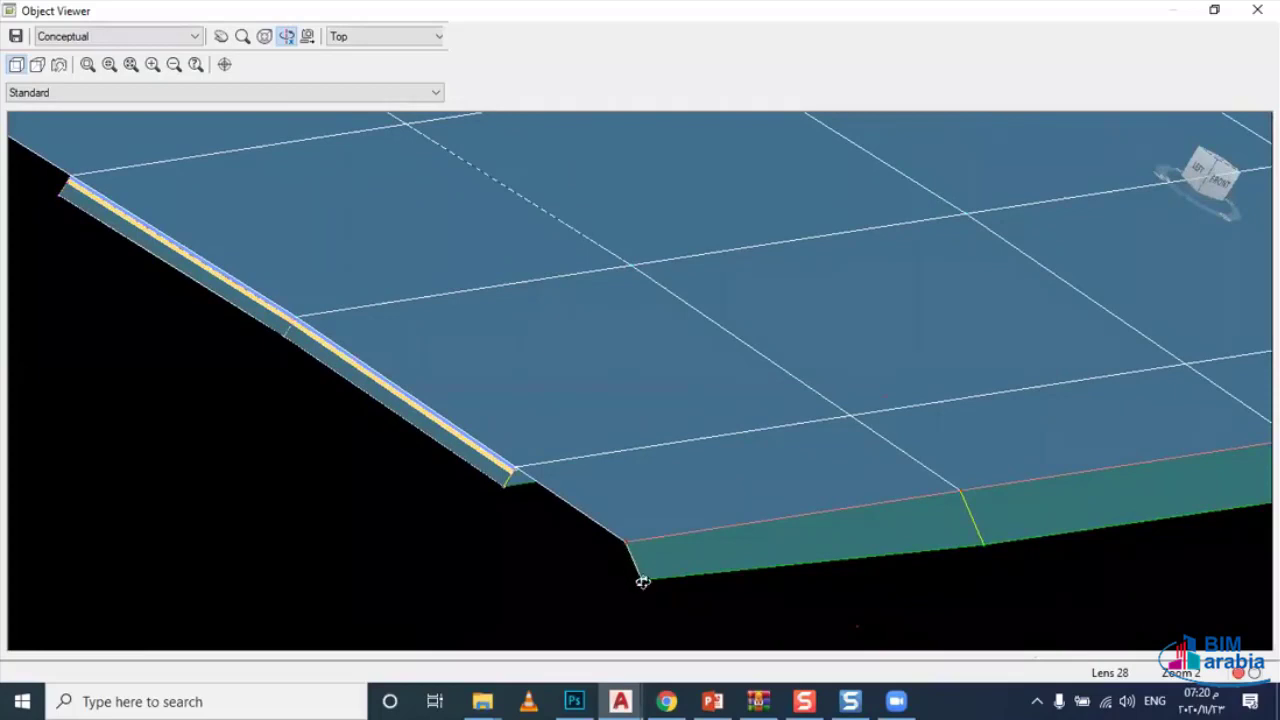
{"action": "mouse_move", "coordinate": [643, 582]}
{"action": "middle_mouse_down"}
{"action": "mouse_move", "coordinate": [594, 549]}
{"action": "mouse_move", "coordinate": [661, 544]}
{"action": "middle_mouse_up"}
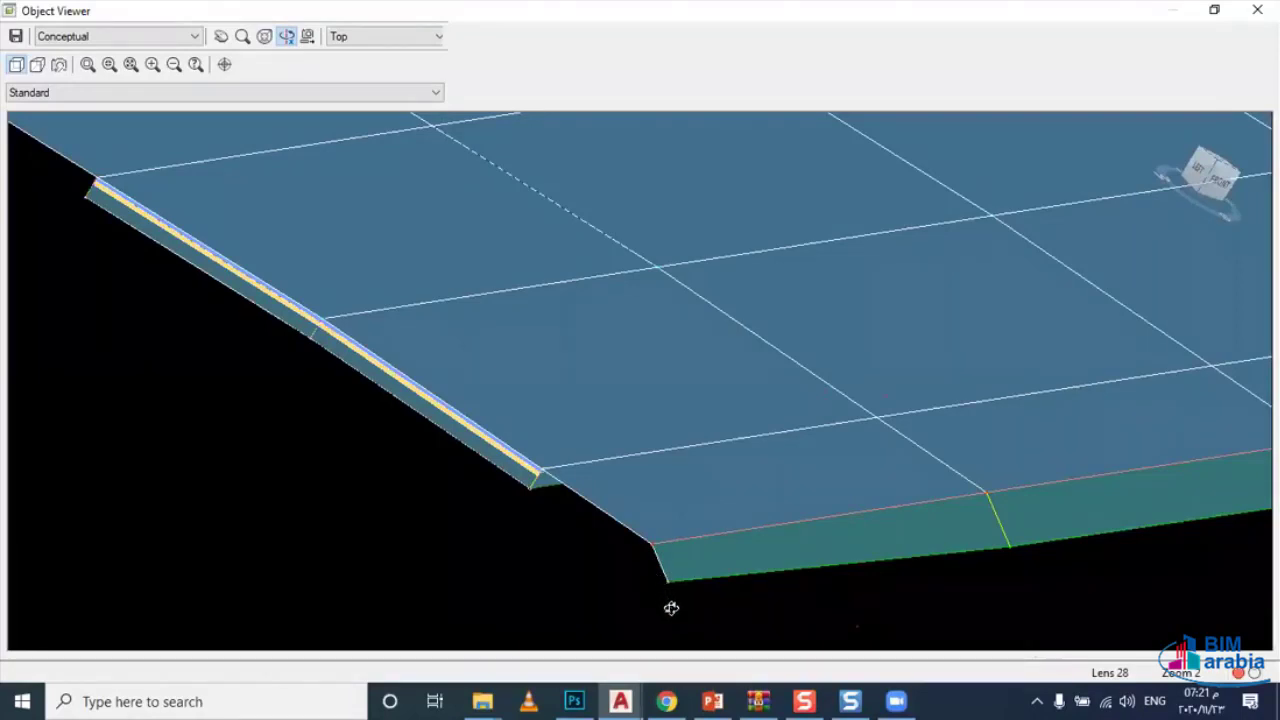
{"action": "mouse_move", "coordinate": [653, 556]}
{"action": "left_mouse_down"}
{"action": "mouse_move", "coordinate": [571, 543]}
{"action": "mouse_move", "coordinate": [634, 477]}
{"action": "mouse_move", "coordinate": [400, 586]}
{"action": "mouse_move", "coordinate": [585, 510]}
{"action": "mouse_move", "coordinate": [414, 529]}
{"action": "mouse_move", "coordinate": [583, 434]}
{"action": "mouse_move", "coordinate": [437, 474]}
{"action": "mouse_move", "coordinate": [914, 197]}
{"action": "left_mouse_up"}
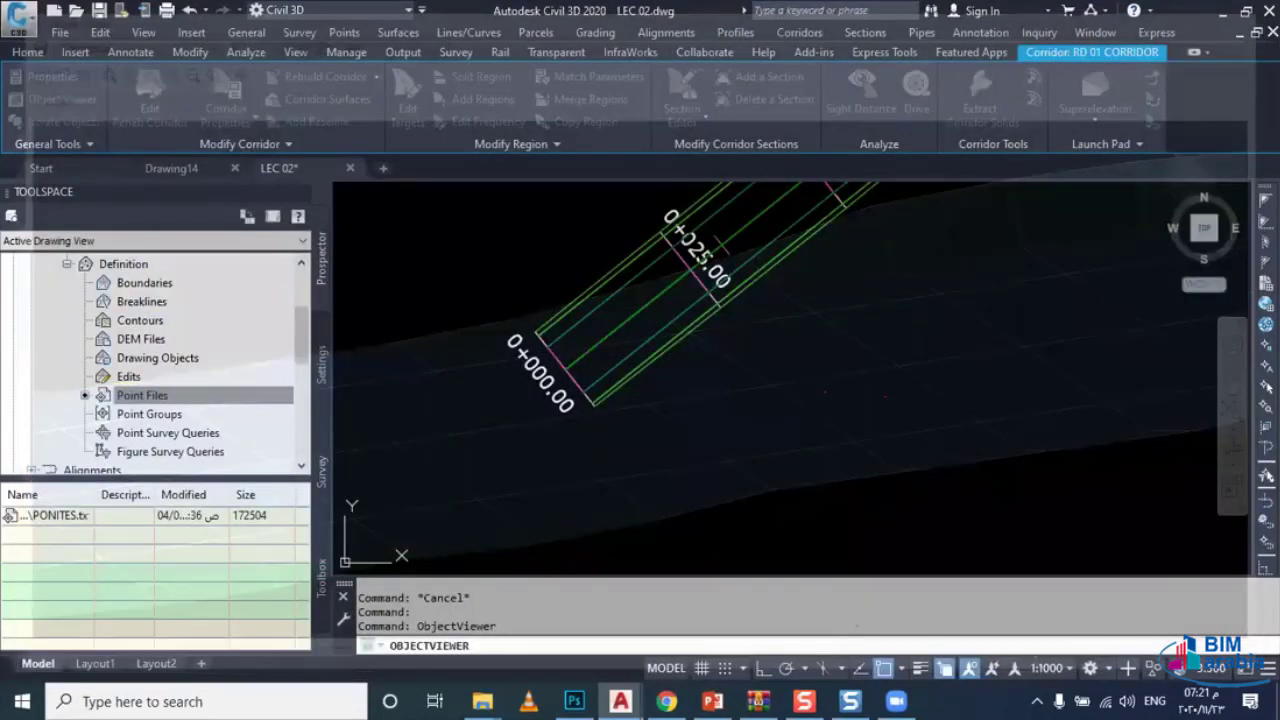
Step: Open RD 01 CORRIDOR's Corridor Properties at the Surfaces settings
{"action": "scroll", "coordinate": [660, 385], "scroll_direction": "up", "scroll_amount": 5}
{"action": "scroll", "coordinate": [663, 392], "scroll_direction": "down", "scroll_amount": 2}
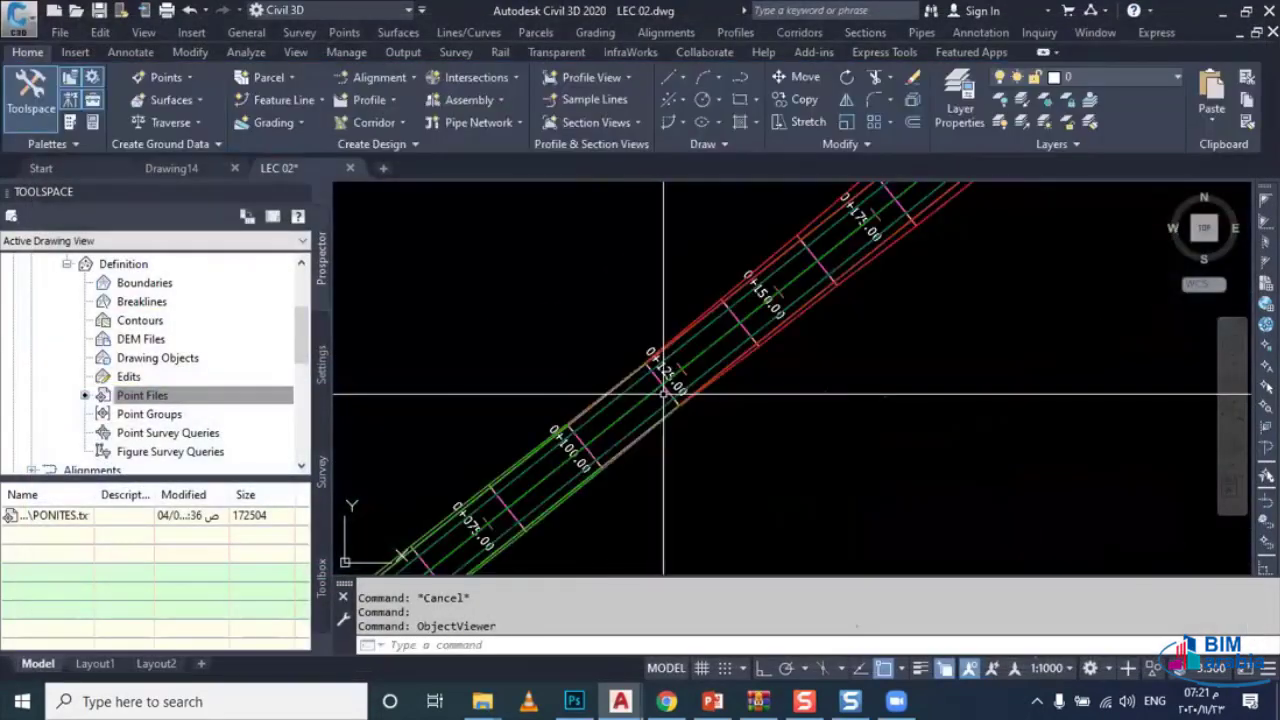
{"action": "left_click", "coordinate": [740, 425]}
{"action": "right_click", "coordinate": [720, 450]}
{"action": "left_click", "coordinate": [812, 260]}
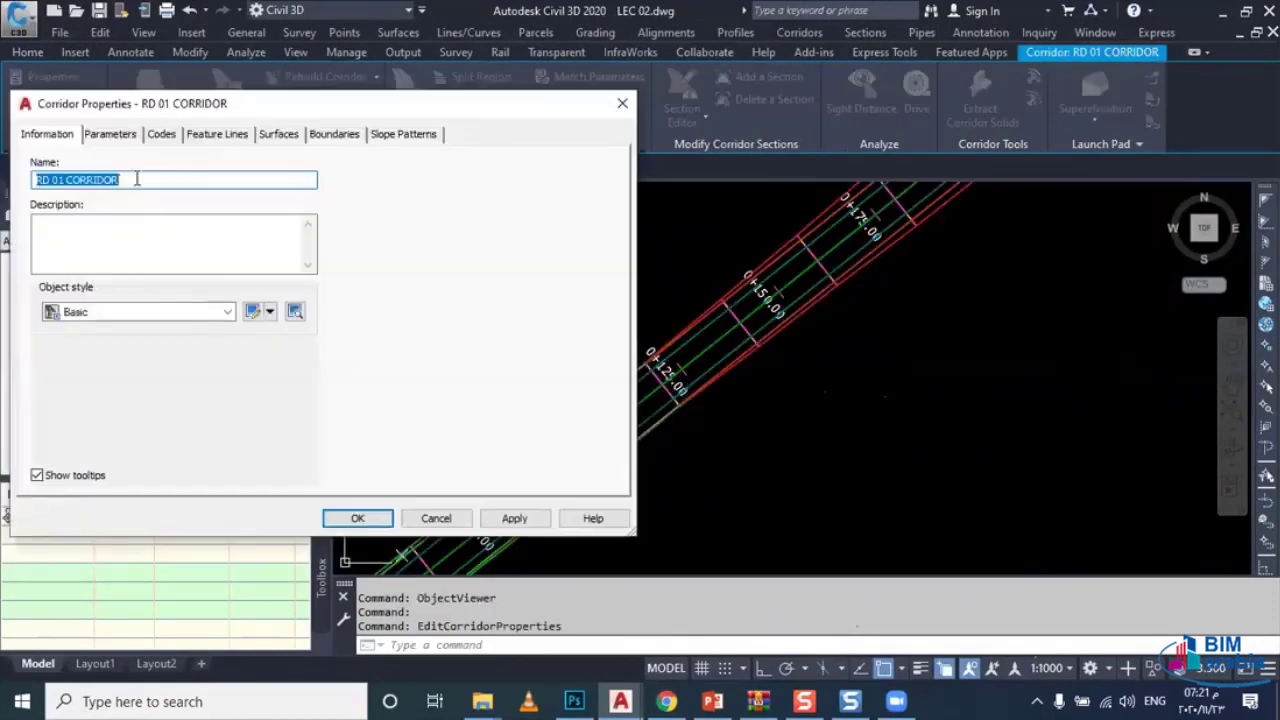
{"action": "left_click", "coordinate": [133, 179]}
{"action": "left_click", "coordinate": [274, 134]}
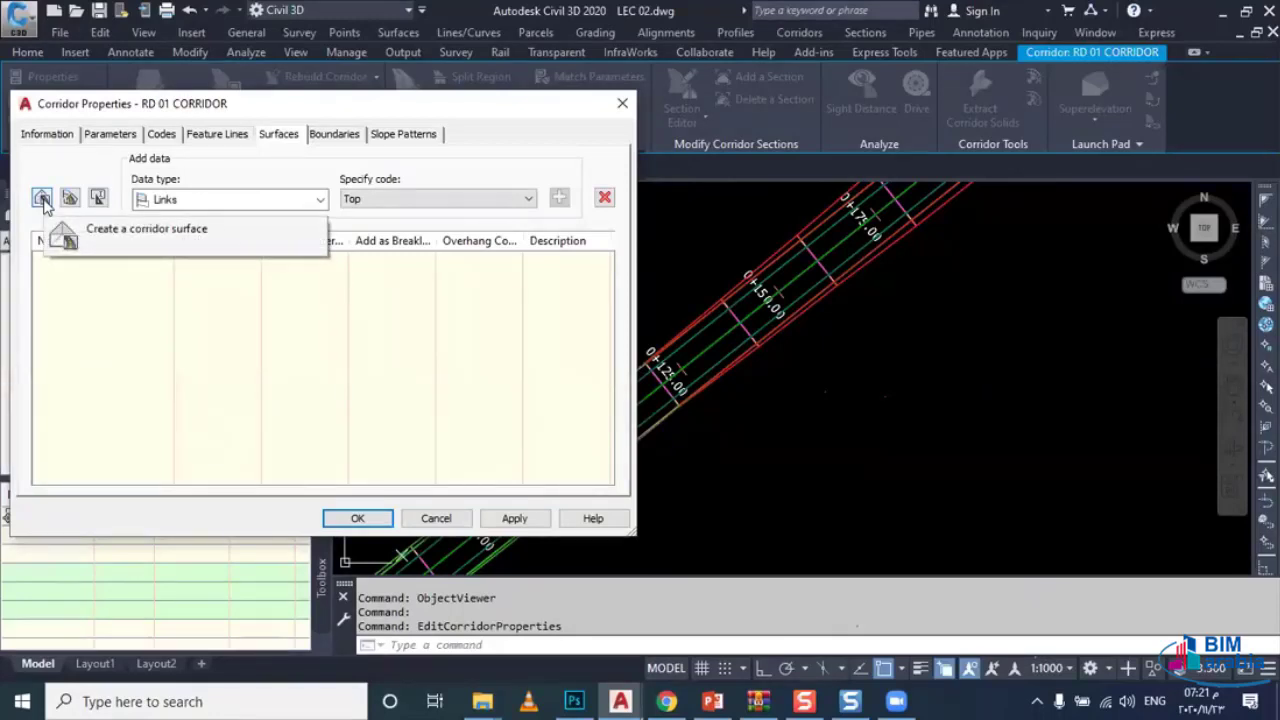
Step: Create a new corridor surface named RD 01 TOP
{"action": "left_click", "coordinate": [42, 198]}
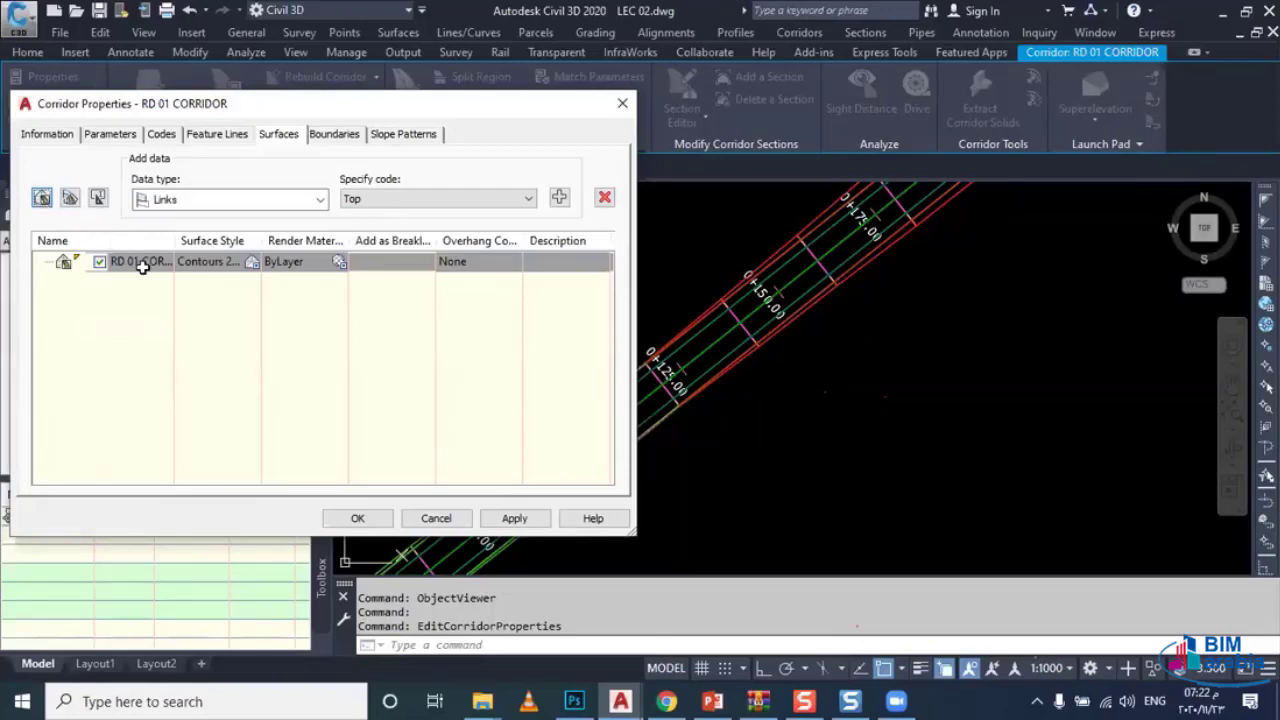
{"action": "double_click", "coordinate": [138, 262]}
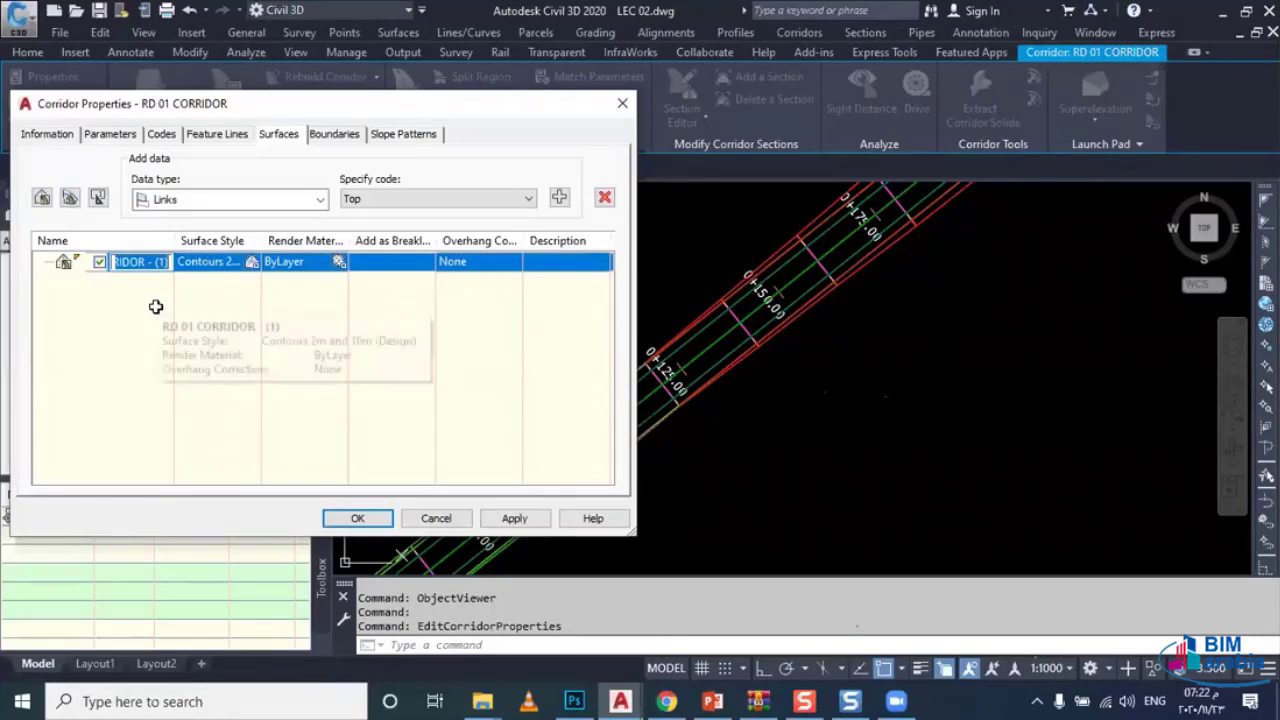
{"action": "mouse_move", "coordinate": [156, 307]}
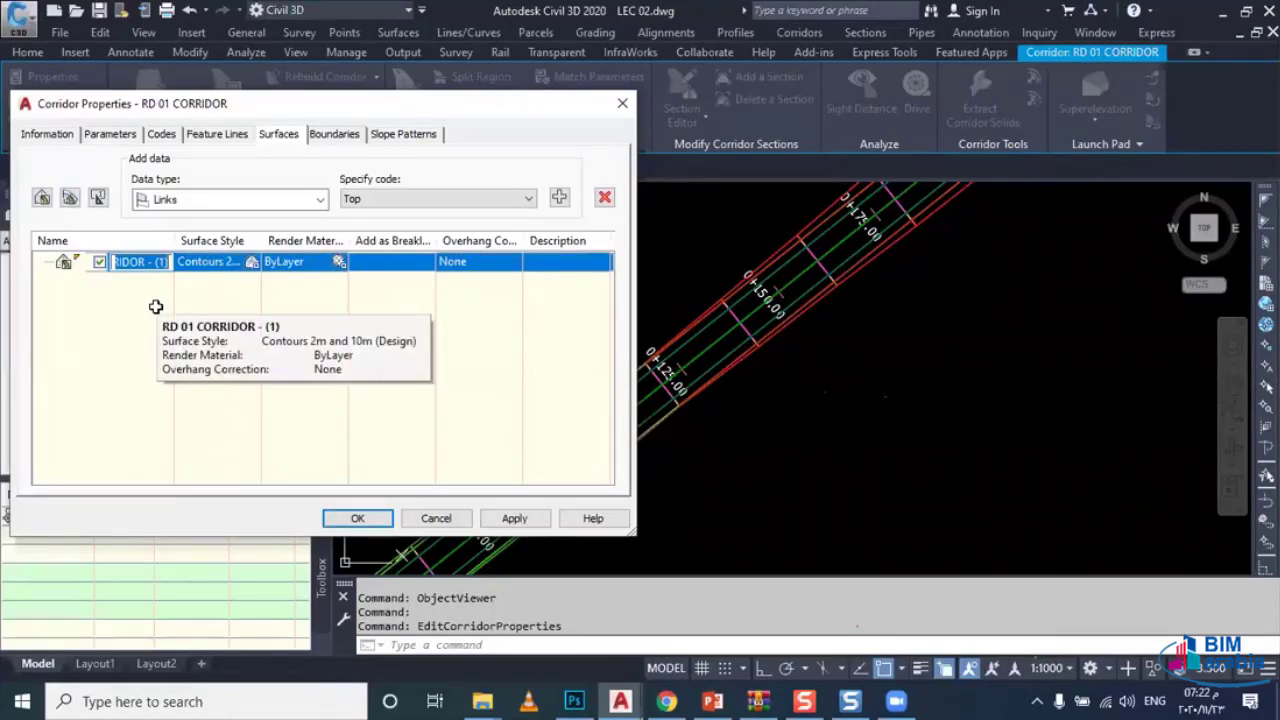
{"action": "type", "text": "RD 01"}
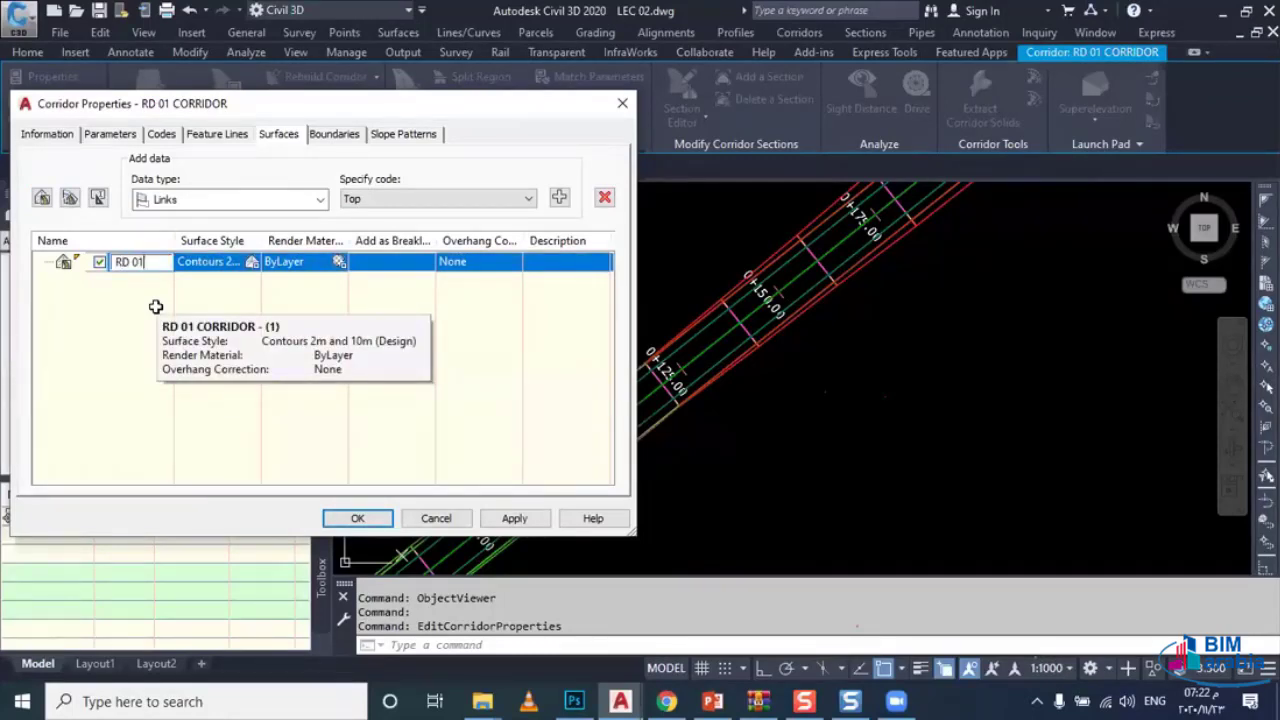
{"action": "type", "text": " TOP"}
{"action": "key", "text": "Return"}
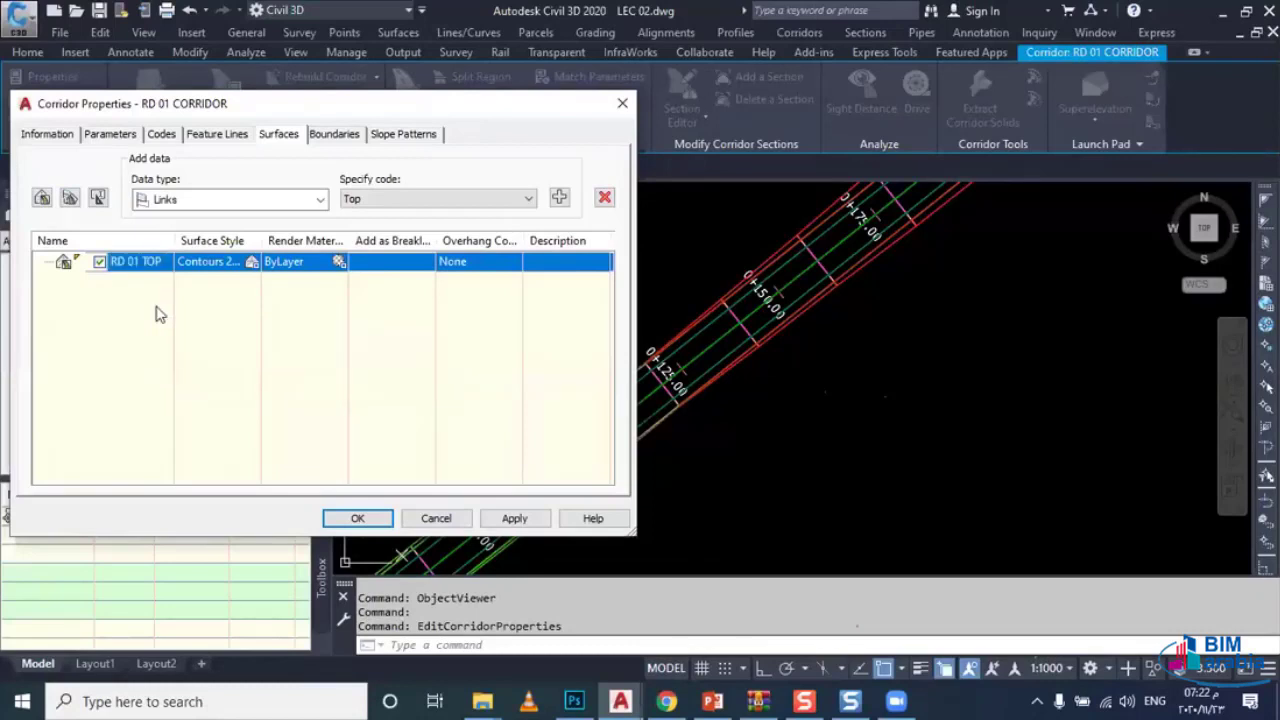
Step: Add Top links as RD 01 TOP's surface data, with Top Links overhang correction
{"action": "left_click", "coordinate": [560, 197]}
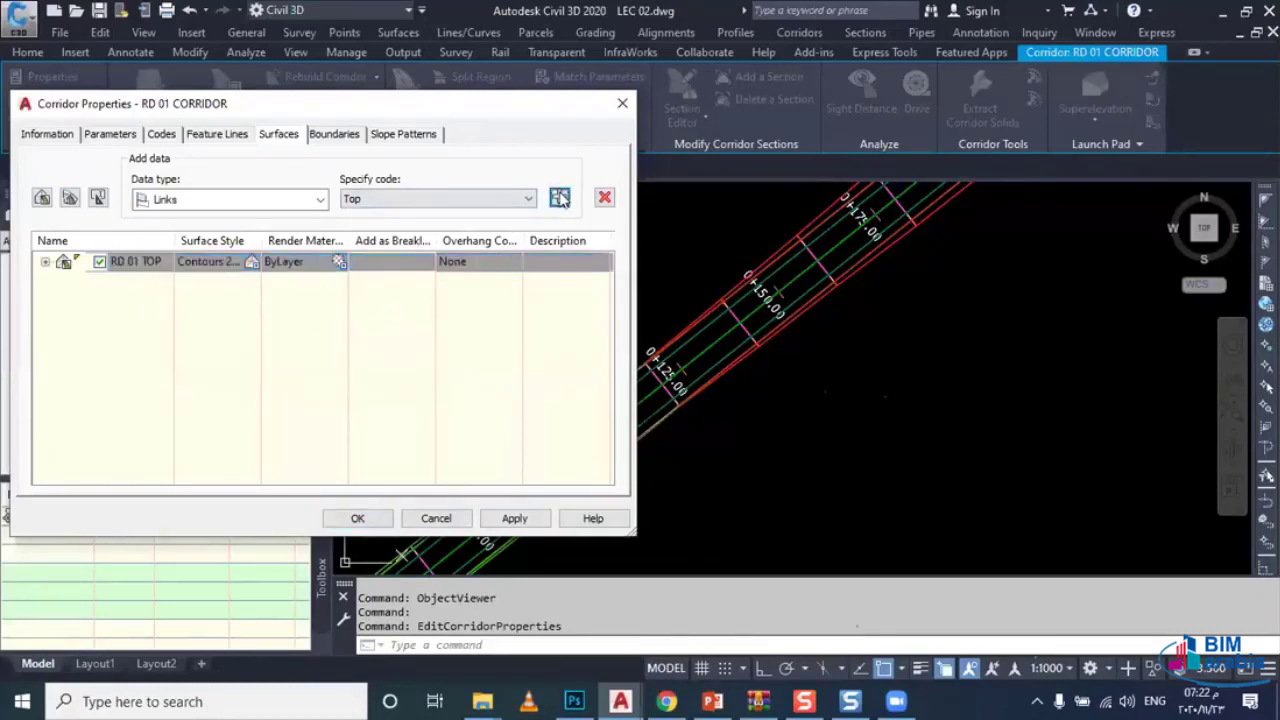
{"action": "left_click", "coordinate": [357, 280]}
{"action": "left_click", "coordinate": [357, 280]}
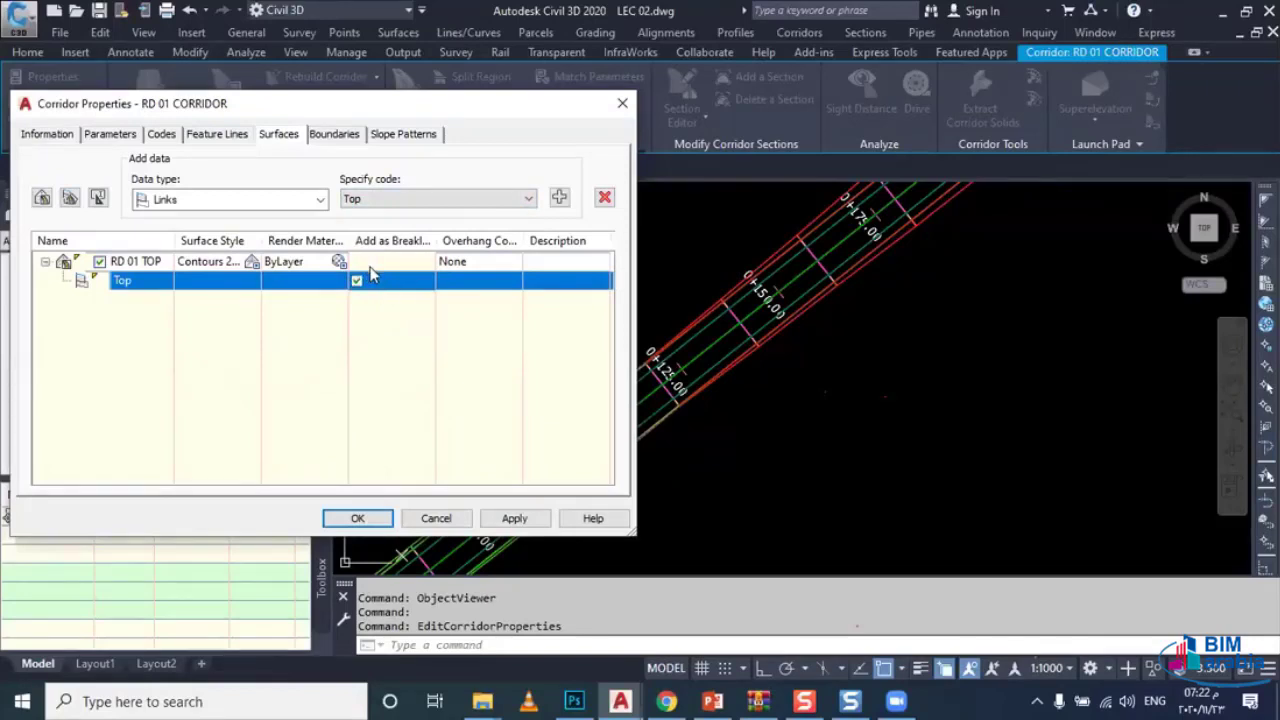
{"action": "left_click", "coordinate": [495, 263]}
{"action": "left_click", "coordinate": [490, 283]}
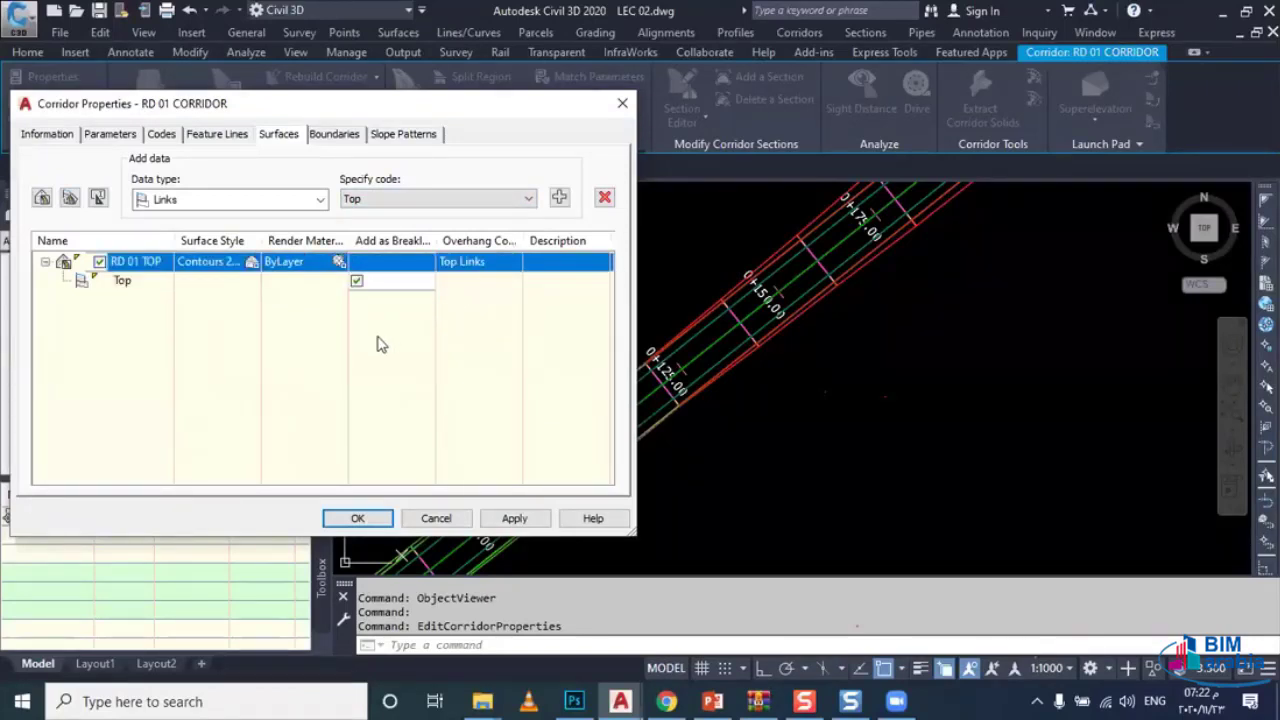
{"action": "left_click", "coordinate": [340, 136]}
Step: Set the corridor extents as RD 01 TOP's outer boundary and accept the properties
{"action": "left_click", "coordinate": [148, 190]}
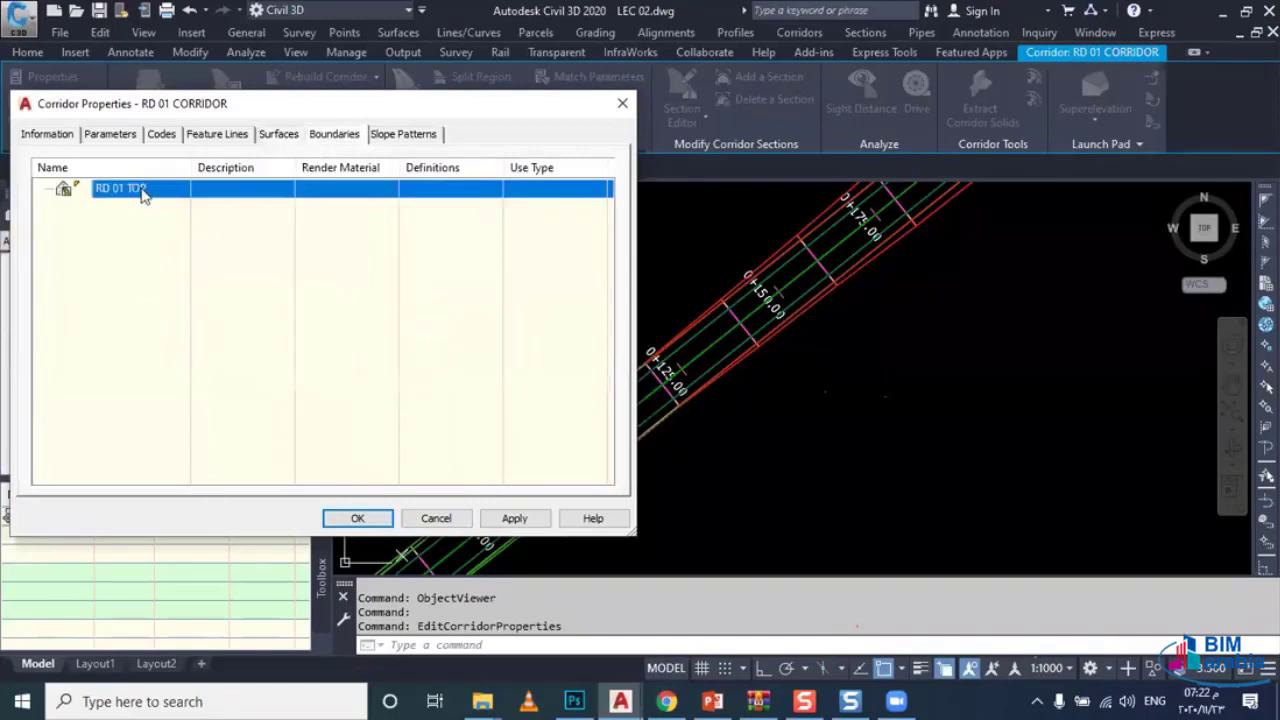
{"action": "right_click", "coordinate": [176, 189]}
{"action": "left_click", "coordinate": [250, 197]}
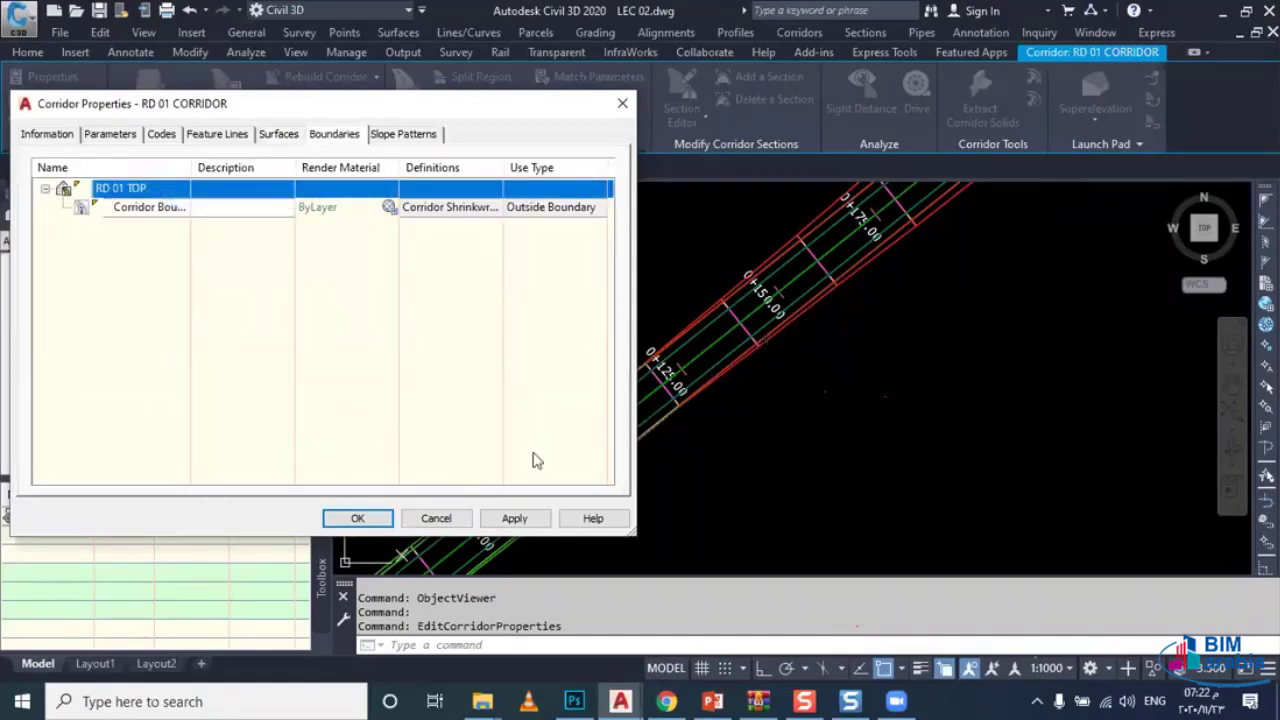
{"action": "left_click", "coordinate": [348, 521]}
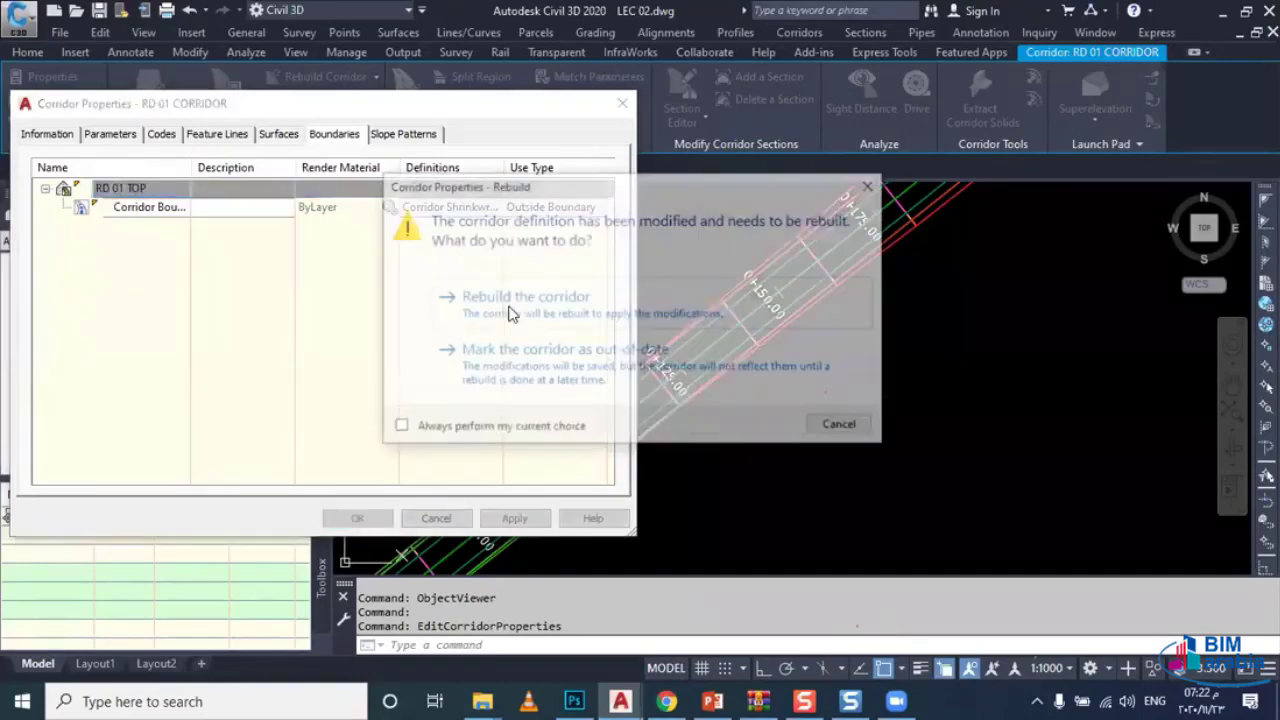
Step: Rebuild the corridor and review the resulting RD 01 TOP surface
{"action": "left_click", "coordinate": [510, 305]}
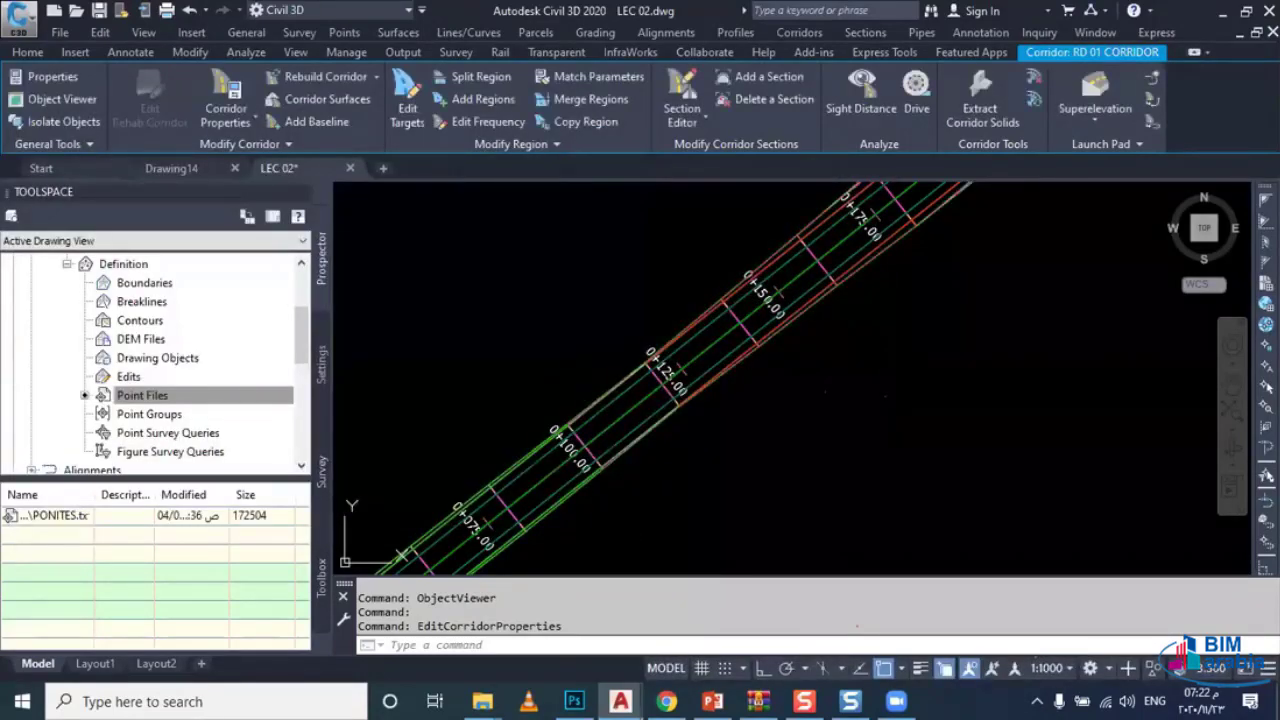
{"action": "key", "text": "Escape"}
{"action": "scroll", "coordinate": [709, 386], "scroll_direction": "down", "scroll_amount": 2}
{"action": "scroll", "coordinate": [612, 405], "scroll_direction": "down", "scroll_amount": 3}
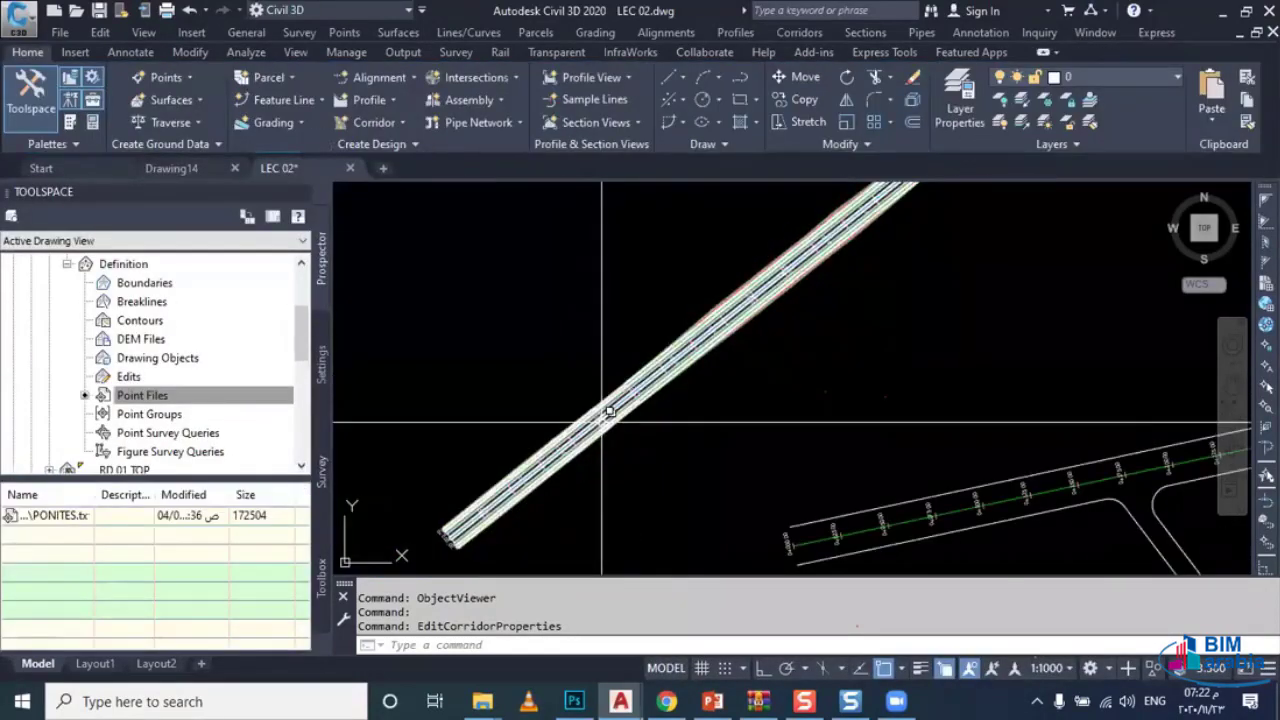
{"action": "scroll", "coordinate": [609, 411], "scroll_direction": "up", "scroll_amount": 2}
{"action": "scroll", "coordinate": [560, 505], "scroll_direction": "up", "scroll_amount": 2}
{"action": "left_click", "coordinate": [663, 523]}
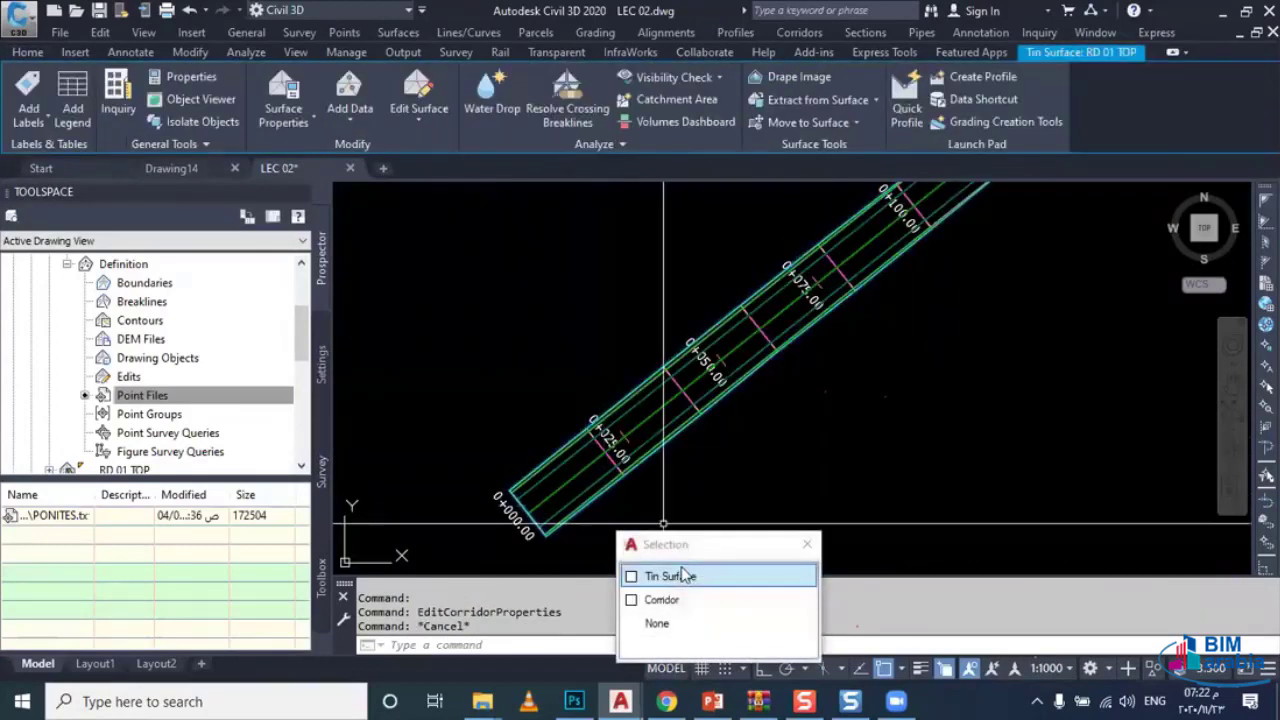
{"action": "left_click", "coordinate": [683, 574]}
{"action": "right_click", "coordinate": [724, 476]}
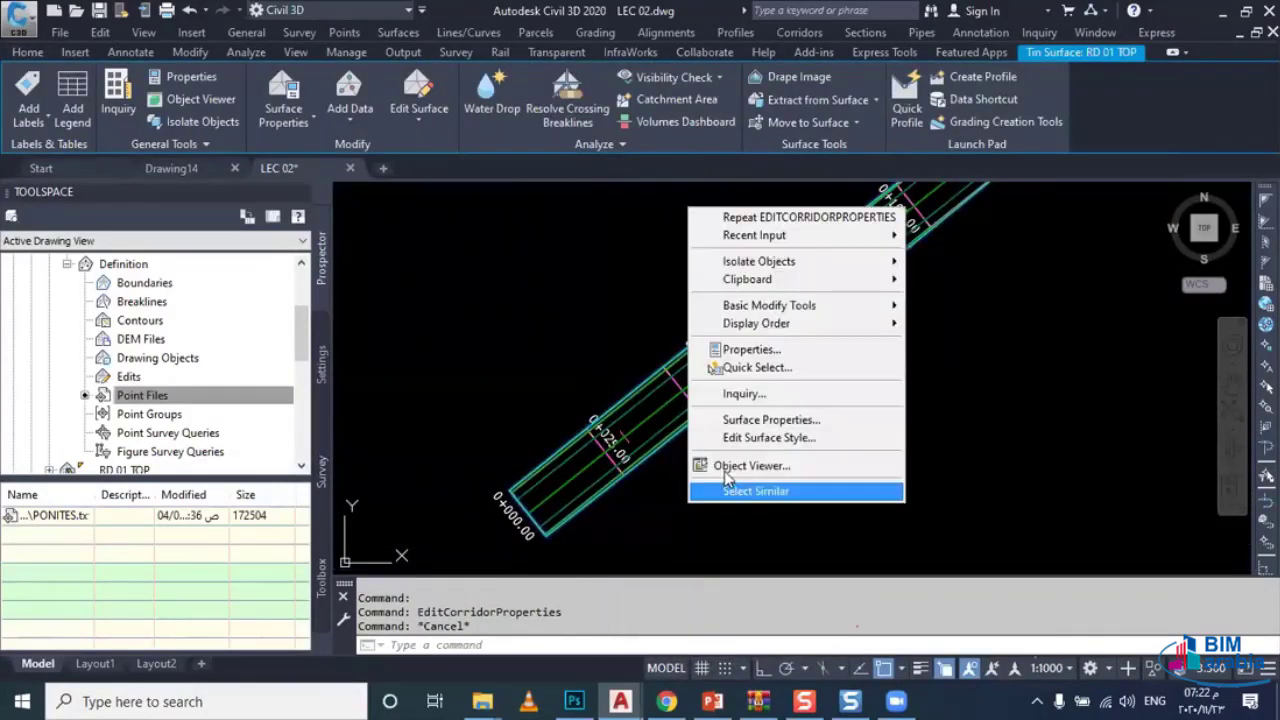
{"action": "left_click", "coordinate": [726, 468]}
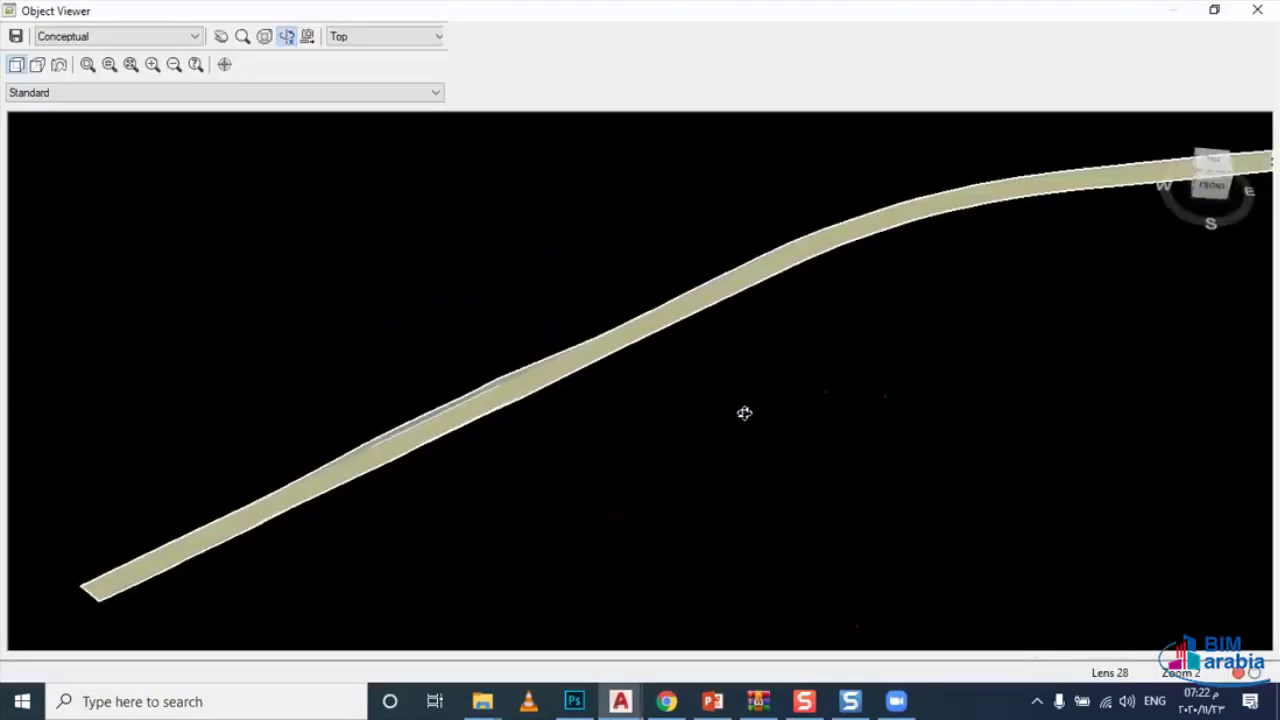
{"action": "mouse_move", "coordinate": [743, 414]}
{"action": "left_mouse_down"}
{"action": "mouse_move", "coordinate": [766, 374]}
{"action": "mouse_move", "coordinate": [682, 424]}
{"action": "left_mouse_up"}
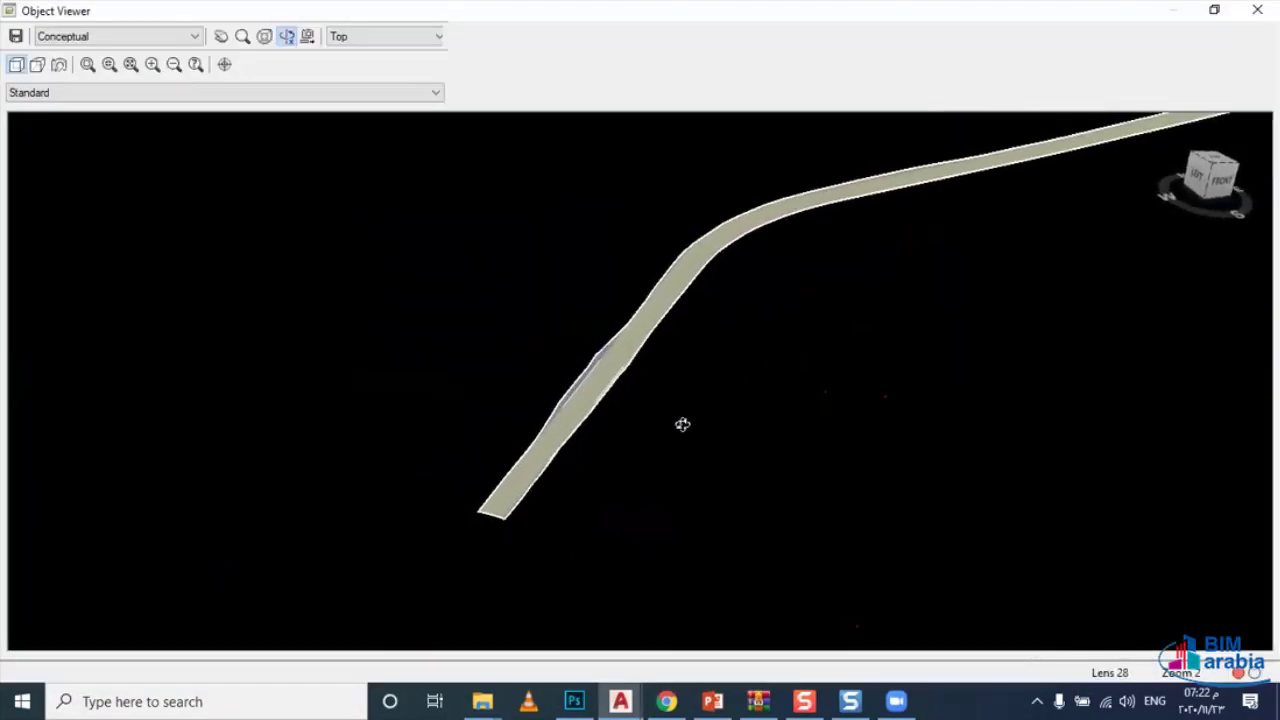
{"action": "scroll", "coordinate": [660, 437], "scroll_direction": "up", "scroll_amount": 2}
{"action": "scroll", "coordinate": [600, 455], "scroll_direction": "up", "scroll_amount": 2}
{"action": "scroll", "coordinate": [580, 460], "scroll_direction": "up", "scroll_amount": 2}
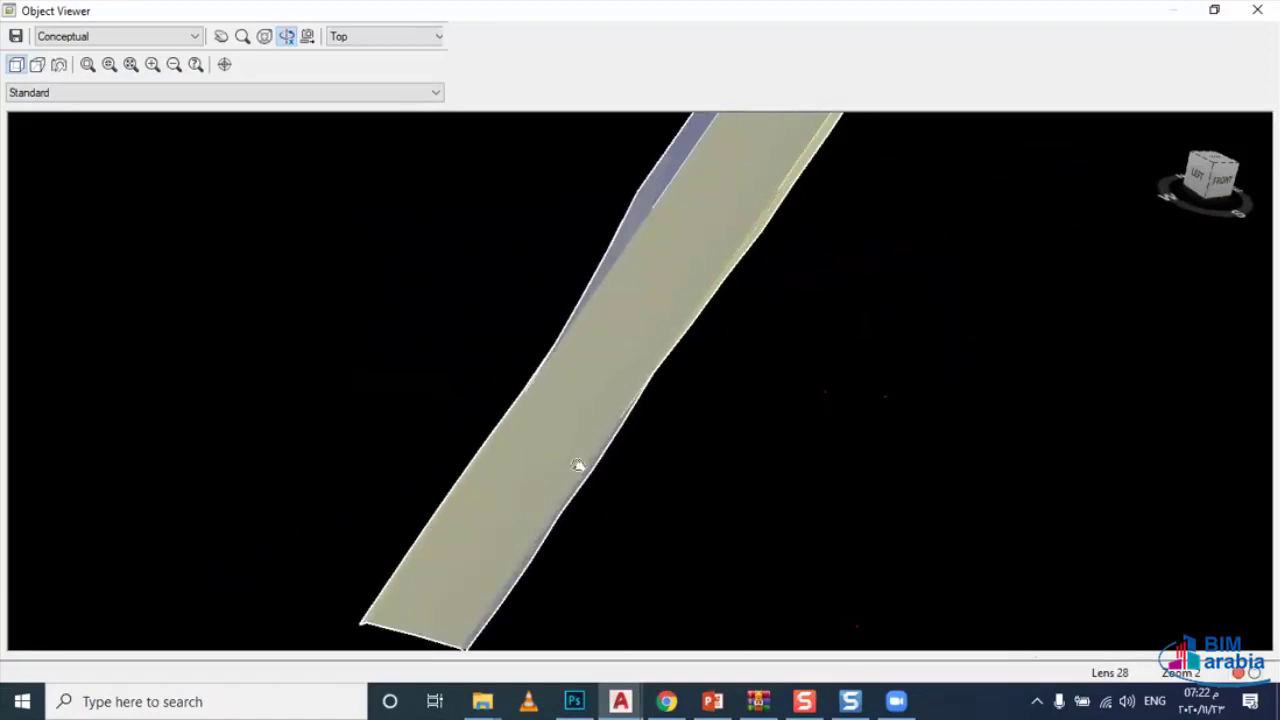
{"action": "mouse_move", "coordinate": [578, 466]}
{"action": "left_mouse_down"}
{"action": "mouse_move", "coordinate": [571, 500]}
{"action": "mouse_move", "coordinate": [591, 409]}
{"action": "mouse_move", "coordinate": [666, 314]}
{"action": "mouse_move", "coordinate": [474, 422]}
{"action": "left_mouse_up"}
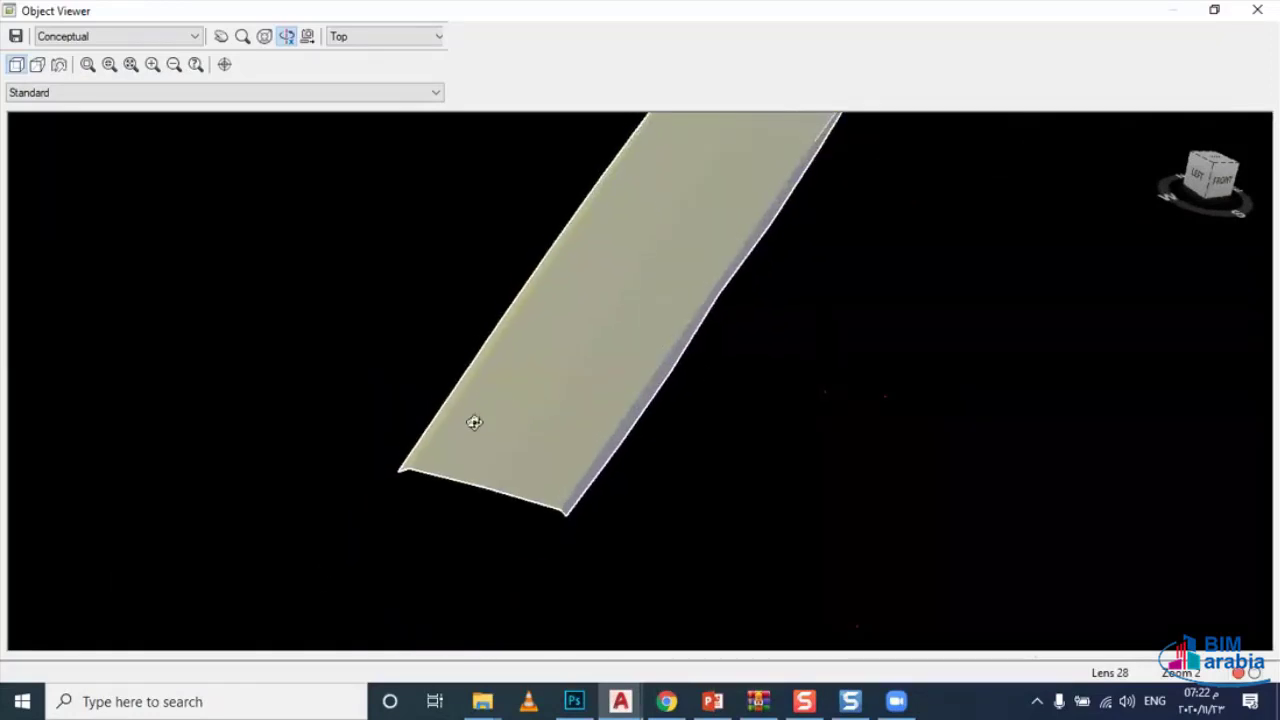
{"action": "mouse_move", "coordinate": [537, 480]}
{"action": "left_mouse_down"}
{"action": "mouse_move", "coordinate": [494, 503]}
{"action": "mouse_move", "coordinate": [519, 494]}
{"action": "left_mouse_up"}
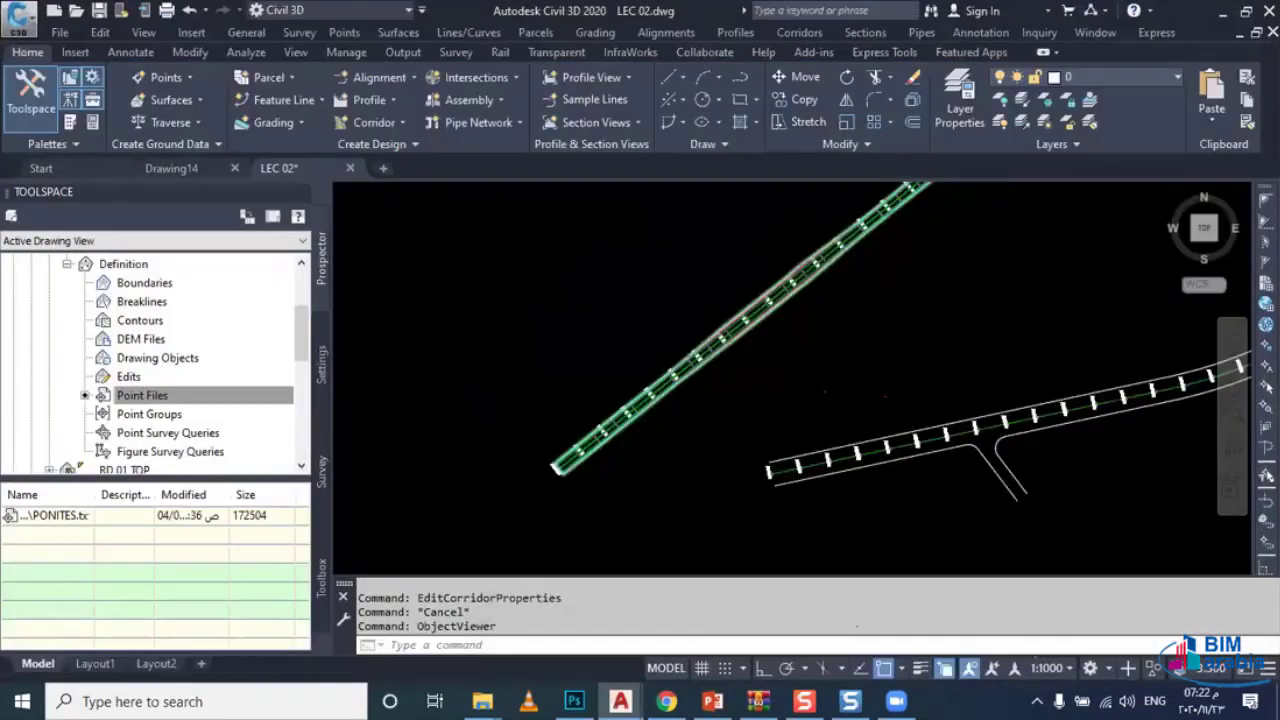
{"action": "mouse_move", "coordinate": [605, 452]}
{"action": "middle_mouse_down"}
{"action": "mouse_move", "coordinate": [612, 405]}
{"action": "mouse_move", "coordinate": [592, 397]}
{"action": "middle_mouse_up"}
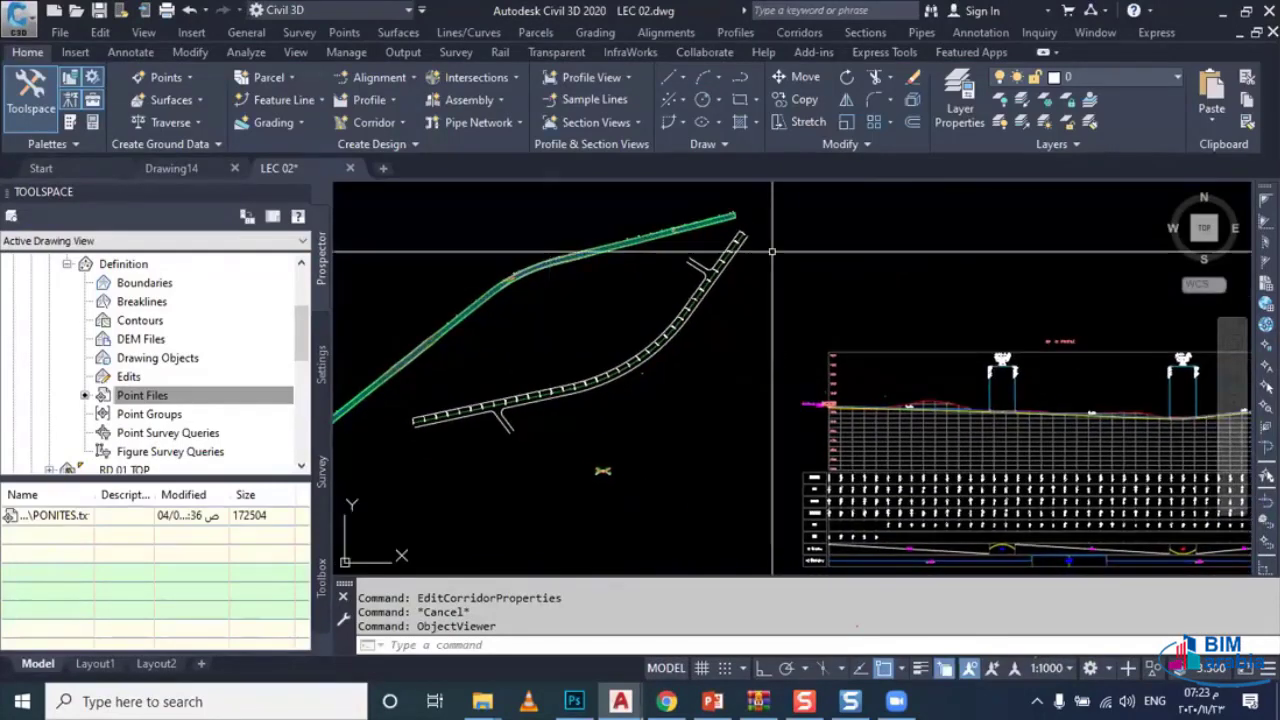
{"action": "scroll", "coordinate": [584, 350], "scroll_direction": "down", "scroll_amount": 4}
{"action": "scroll", "coordinate": [584, 350], "scroll_direction": "up", "scroll_amount": 3}
Step: Frame the RD 01 corridor in plan and launch Create Sample Lines
{"action": "middle_click_drag", "start_coordinate": [620, 370], "coordinate": [694, 418]}
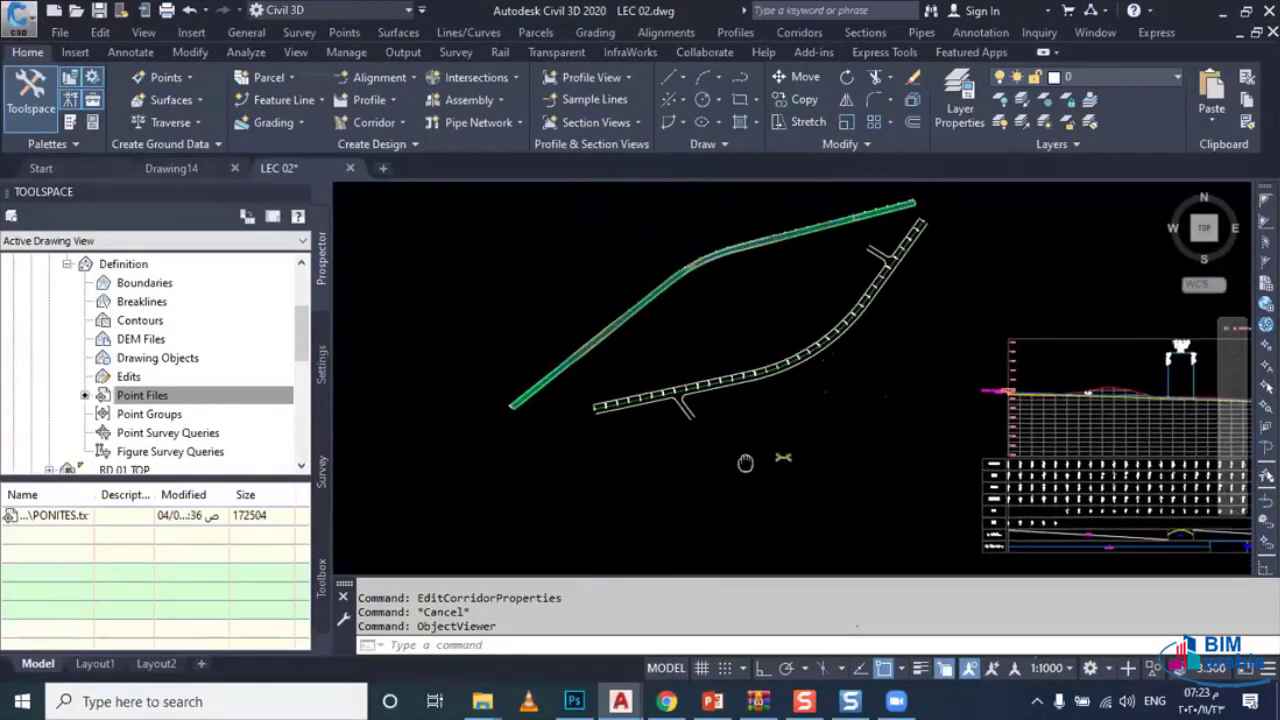
{"action": "middle_click_drag", "start_coordinate": [777, 457], "coordinate": [705, 408]}
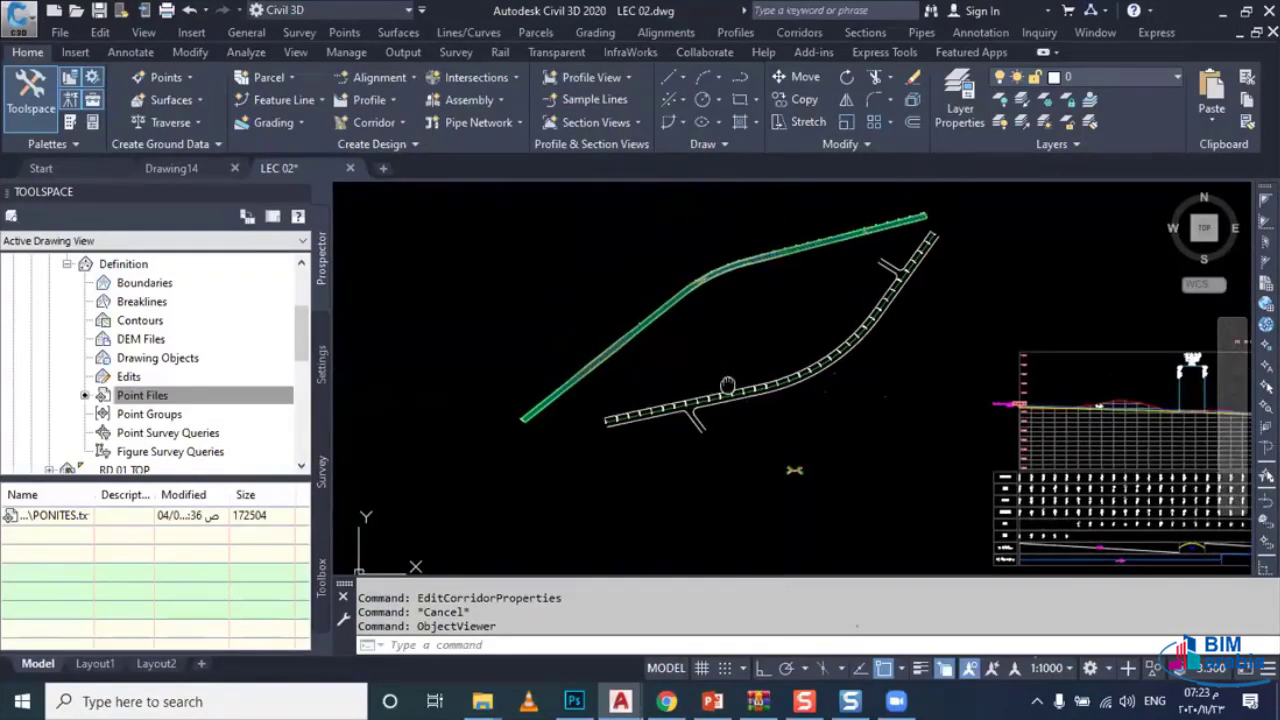
{"action": "scroll", "coordinate": [530, 430], "scroll_direction": "up", "scroll_amount": 3}
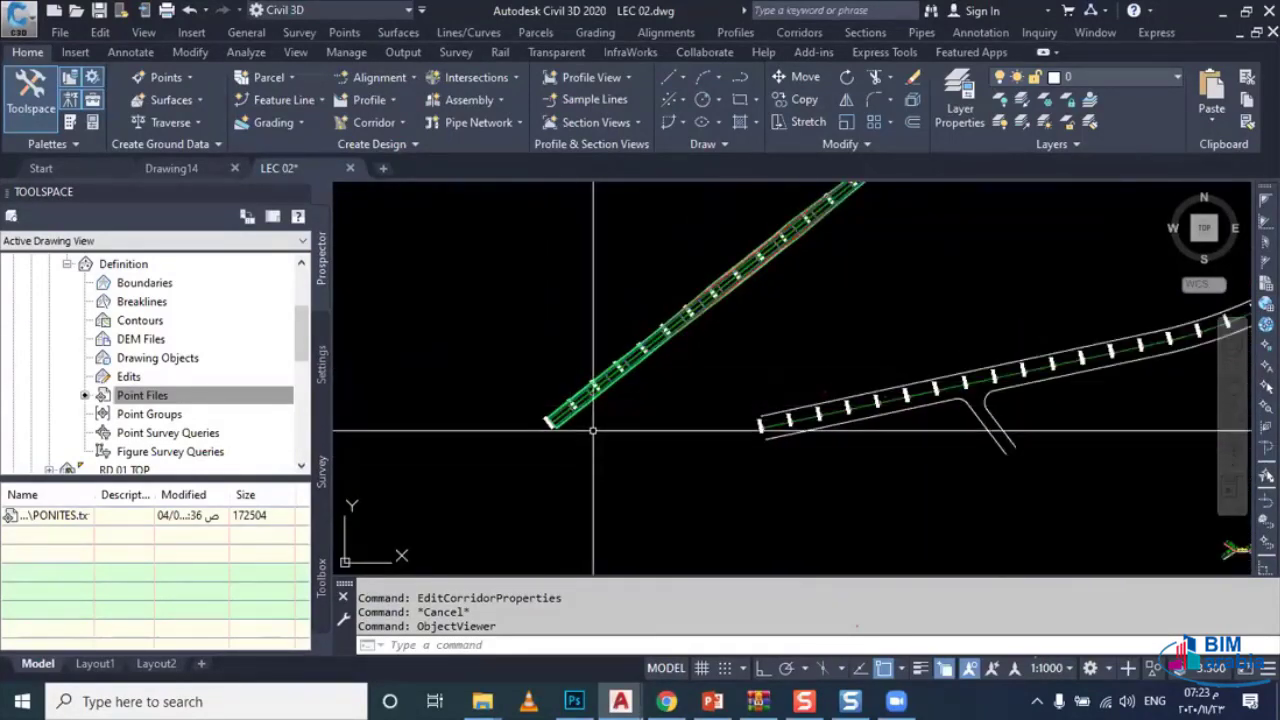
{"action": "mouse_move", "coordinate": [685, 353]}
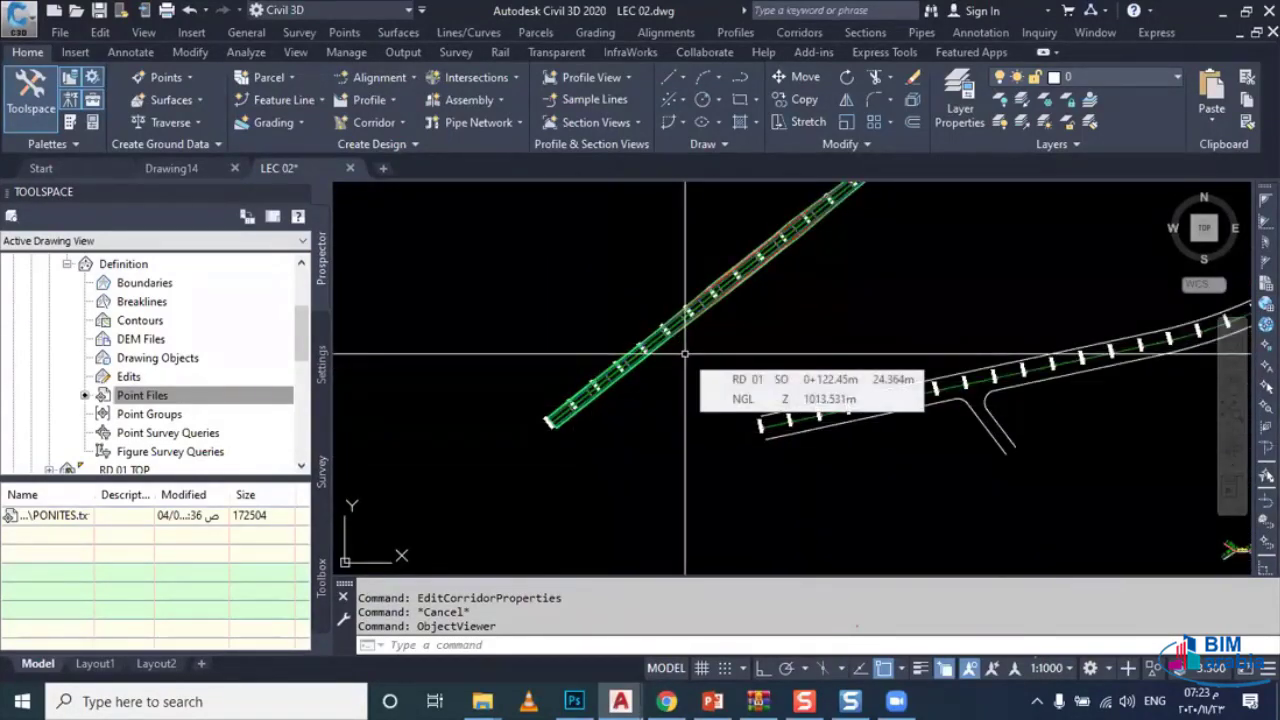
{"action": "mouse_move", "coordinate": [677, 380]}
{"action": "middle_mouse_down"}
{"action": "mouse_move", "coordinate": [669, 425]}
{"action": "mouse_move", "coordinate": [611, 432]}
{"action": "middle_mouse_up"}
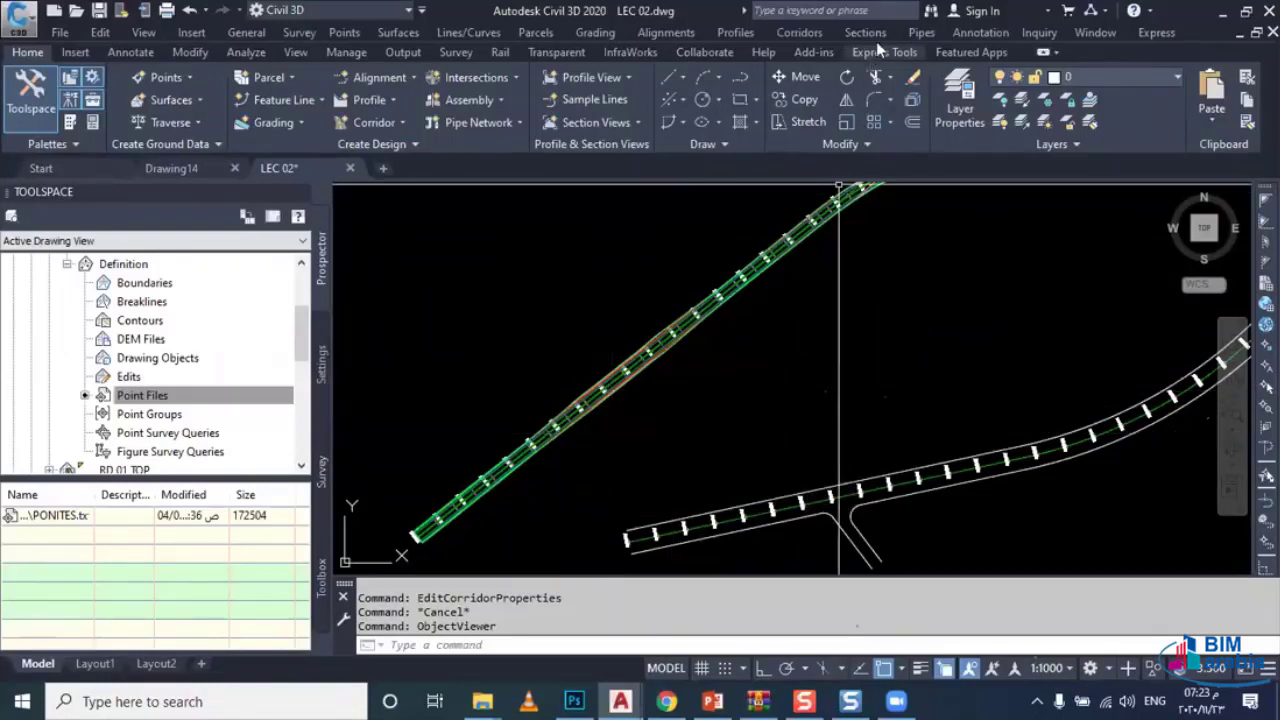
{"action": "left_click", "coordinate": [594, 99]}
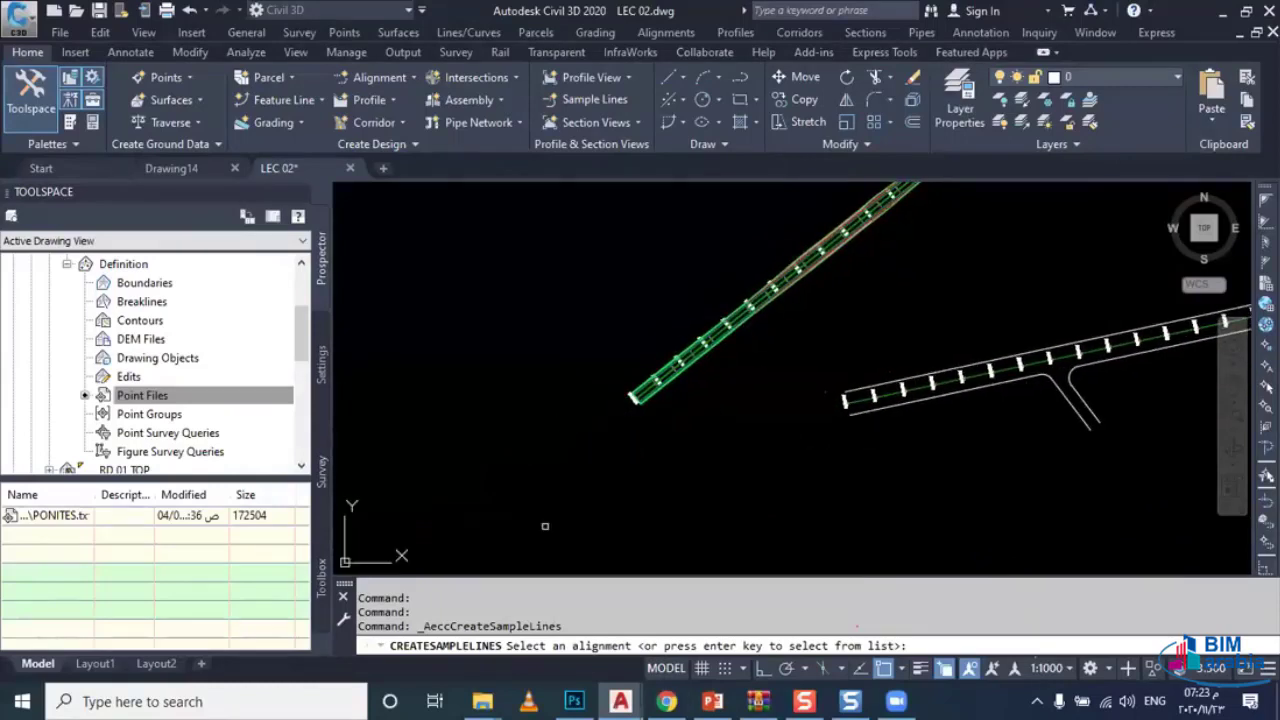
Step: Create sample line group SL G 01 on RD 01, sampling NGL, RD 01 CORRIDOR and RD 01 TOP
{"action": "key", "text": "Return"}
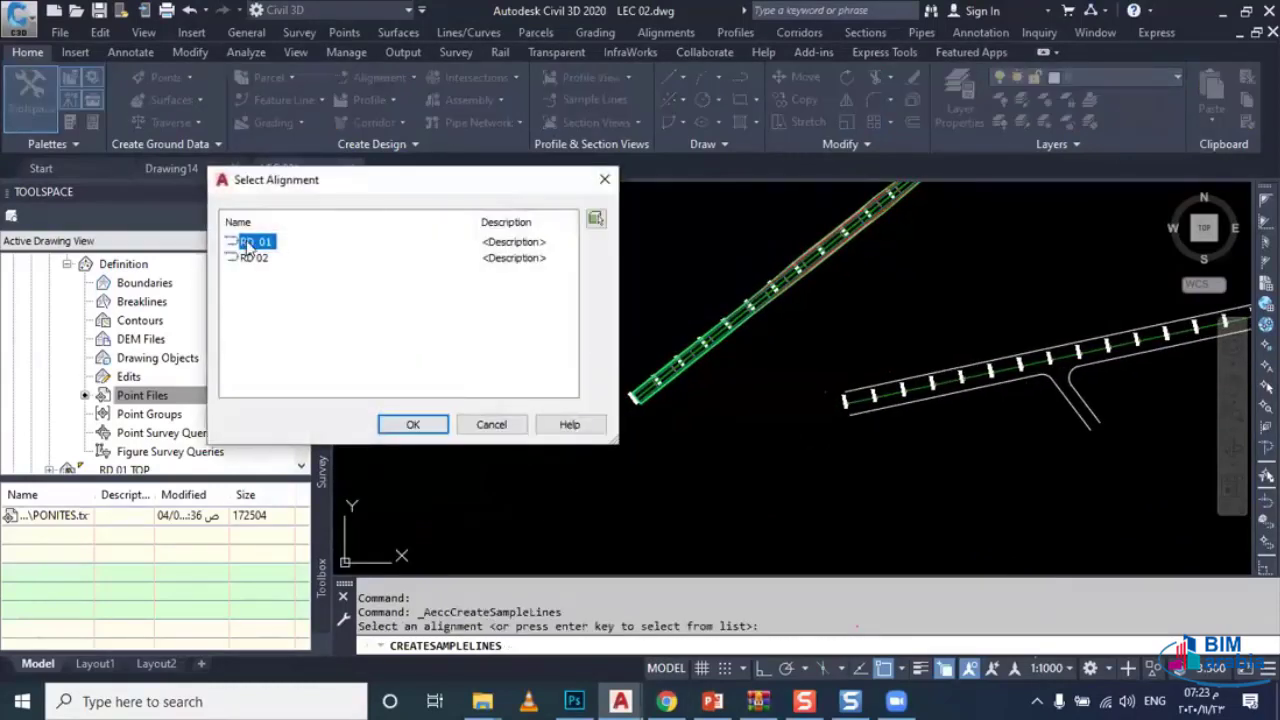
{"action": "left_click", "coordinate": [390, 424]}
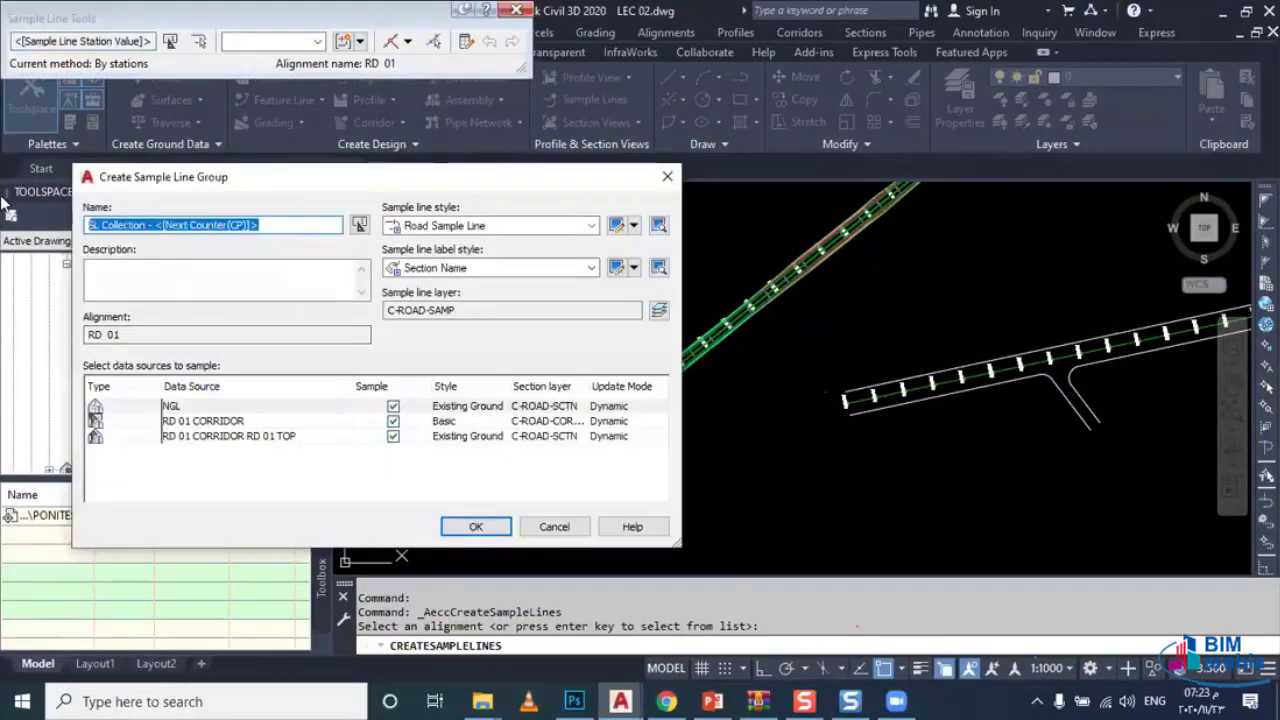
{"action": "type", "text": "SL G"}
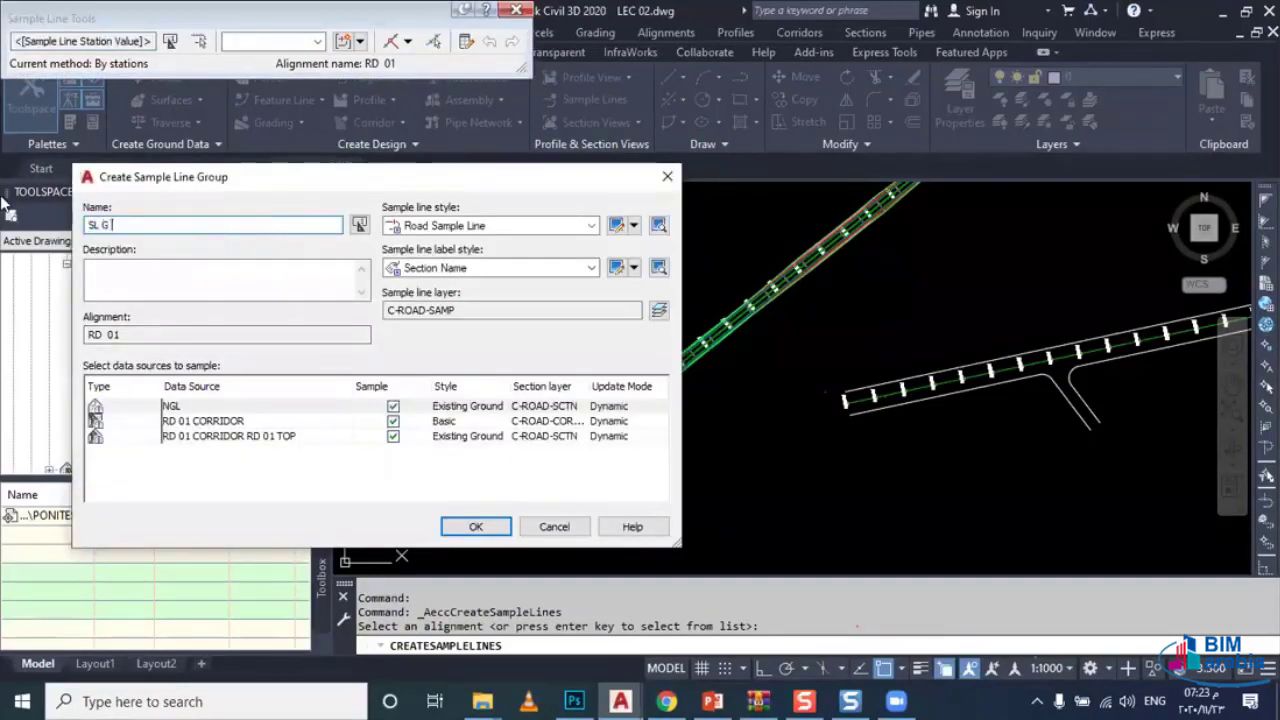
{"action": "type", "text": " 01"}
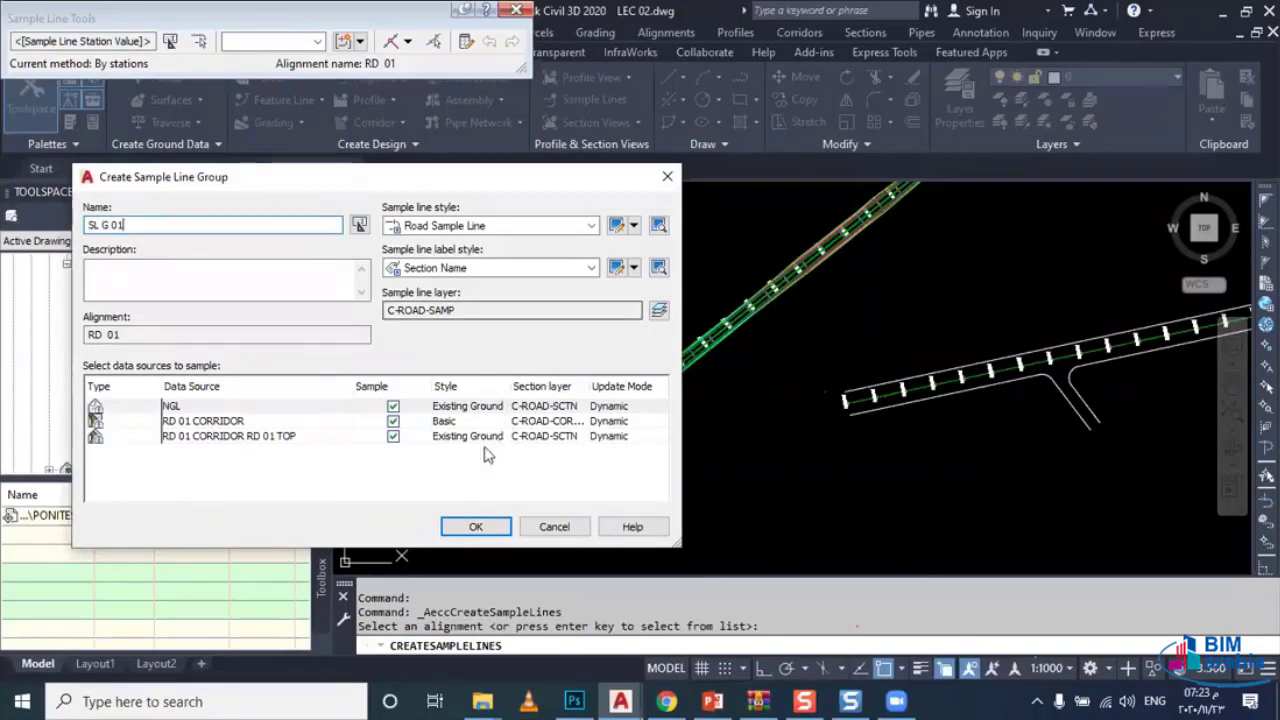
{"action": "left_click", "coordinate": [251, 411]}
{"action": "left_click", "coordinate": [252, 424]}
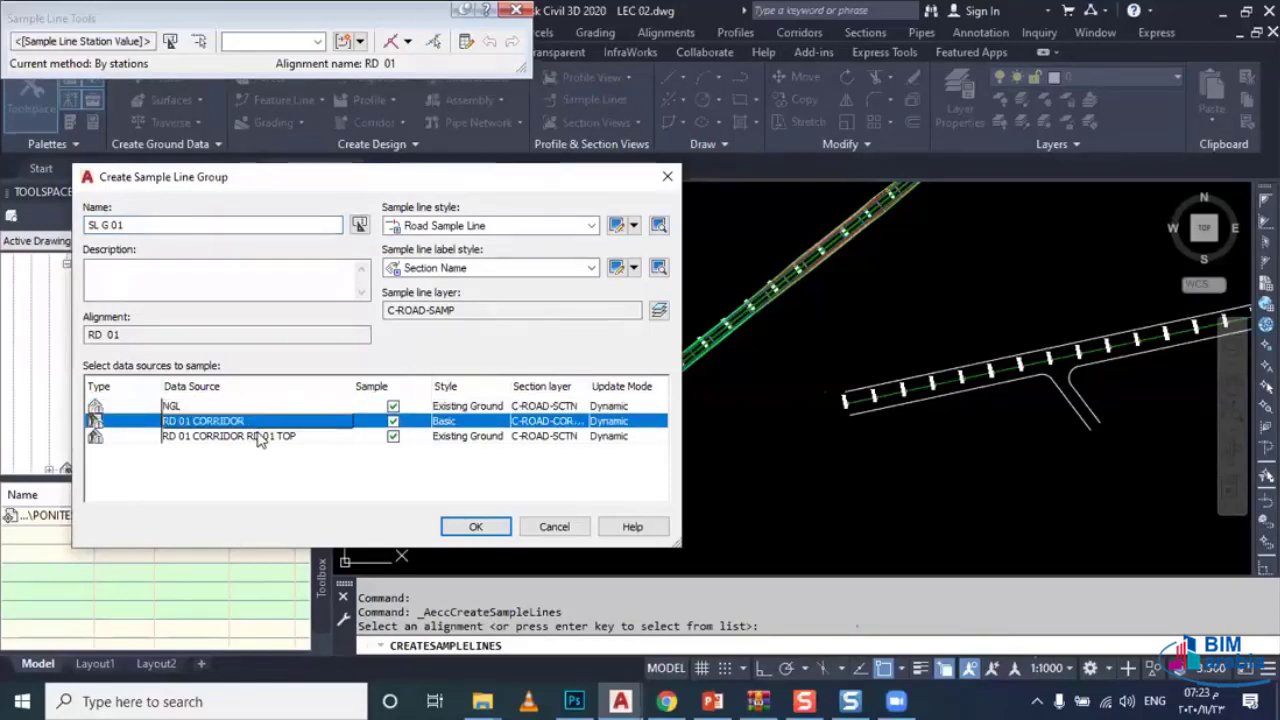
{"action": "left_click", "coordinate": [258, 438]}
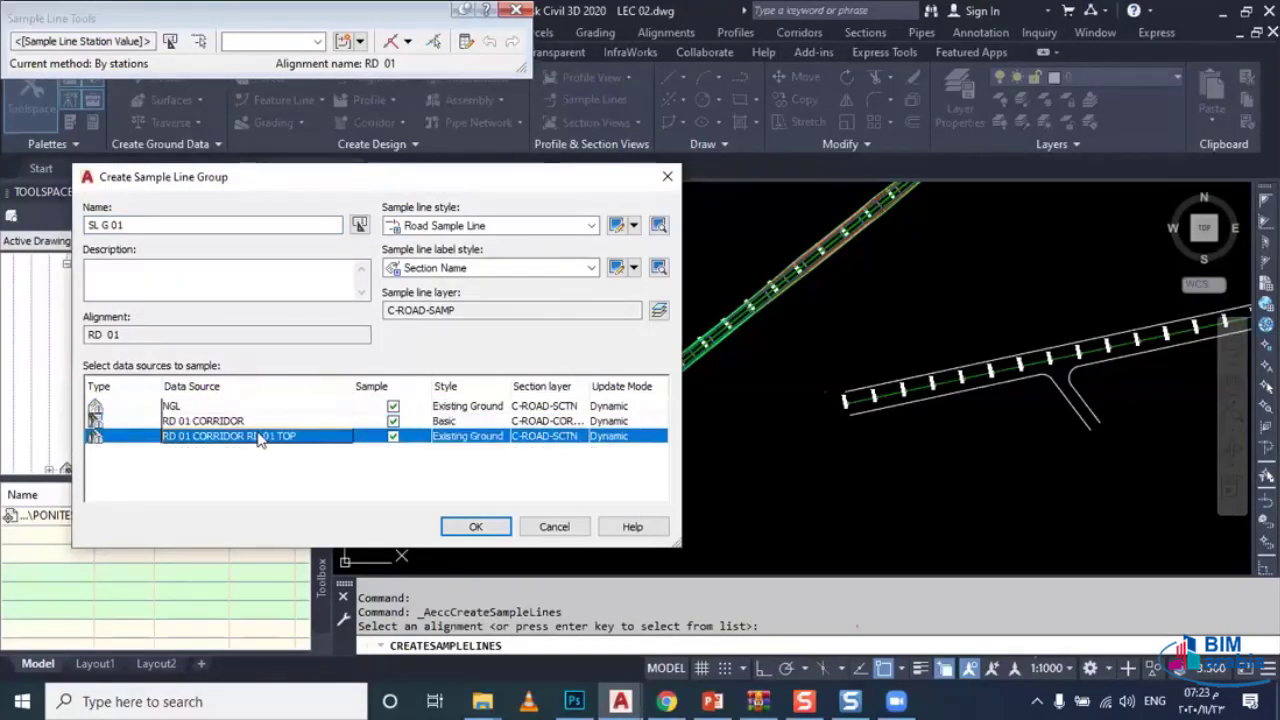
{"action": "left_click", "coordinate": [466, 527]}
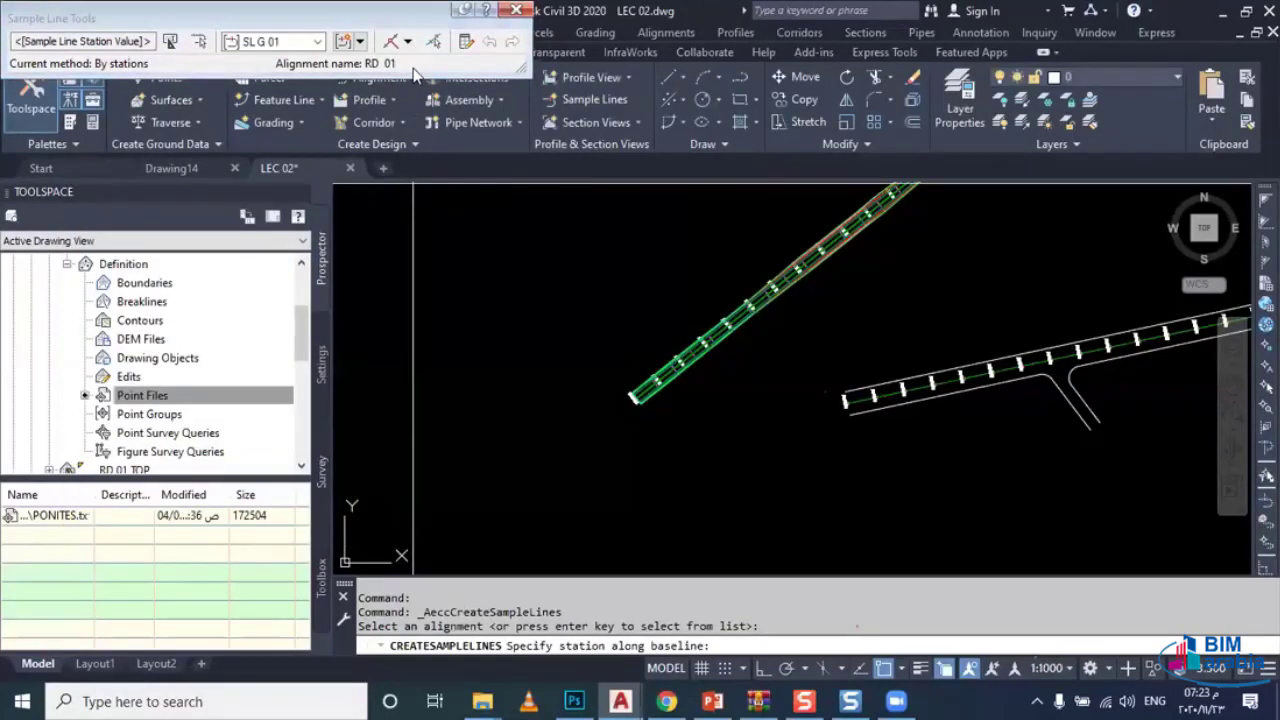
{"action": "left_click", "coordinate": [407, 41]}
Step: Rerun Create Sample Lines on RD 01 using the By range of stations method
{"action": "left_click", "coordinate": [430, 60]}
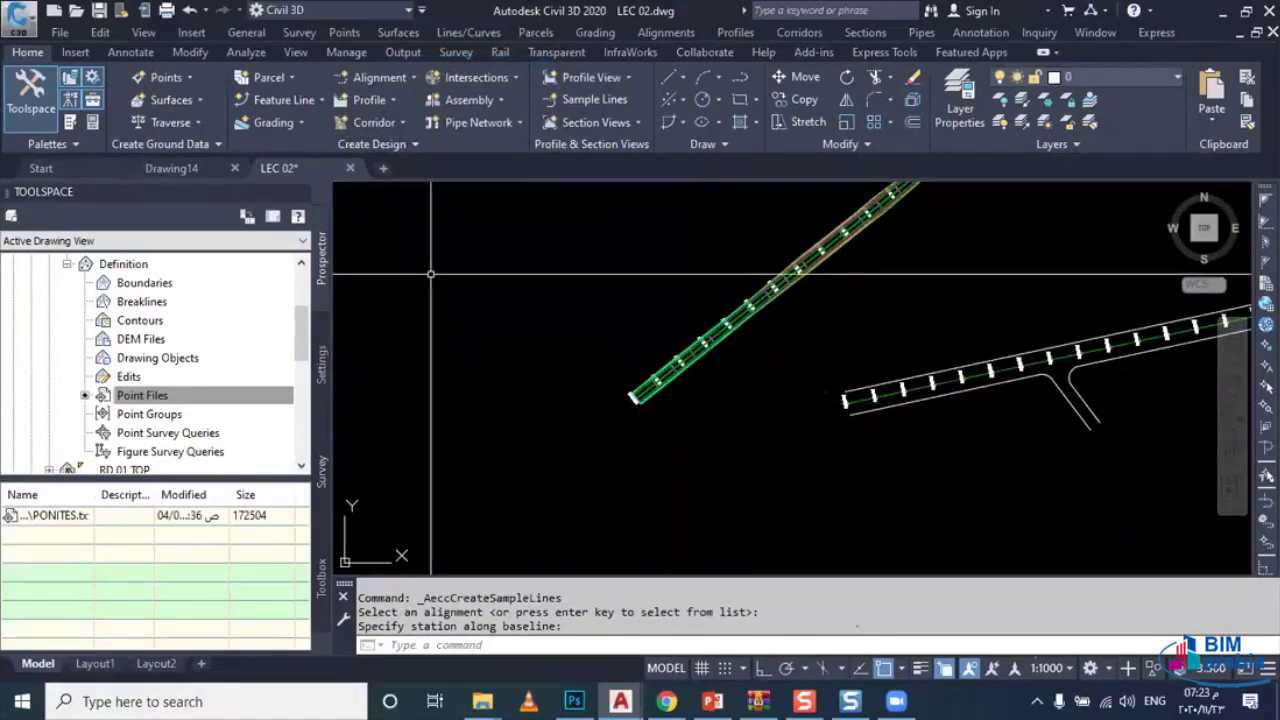
{"action": "scroll", "coordinate": [519, 367], "scroll_direction": "down", "scroll_amount": 2}
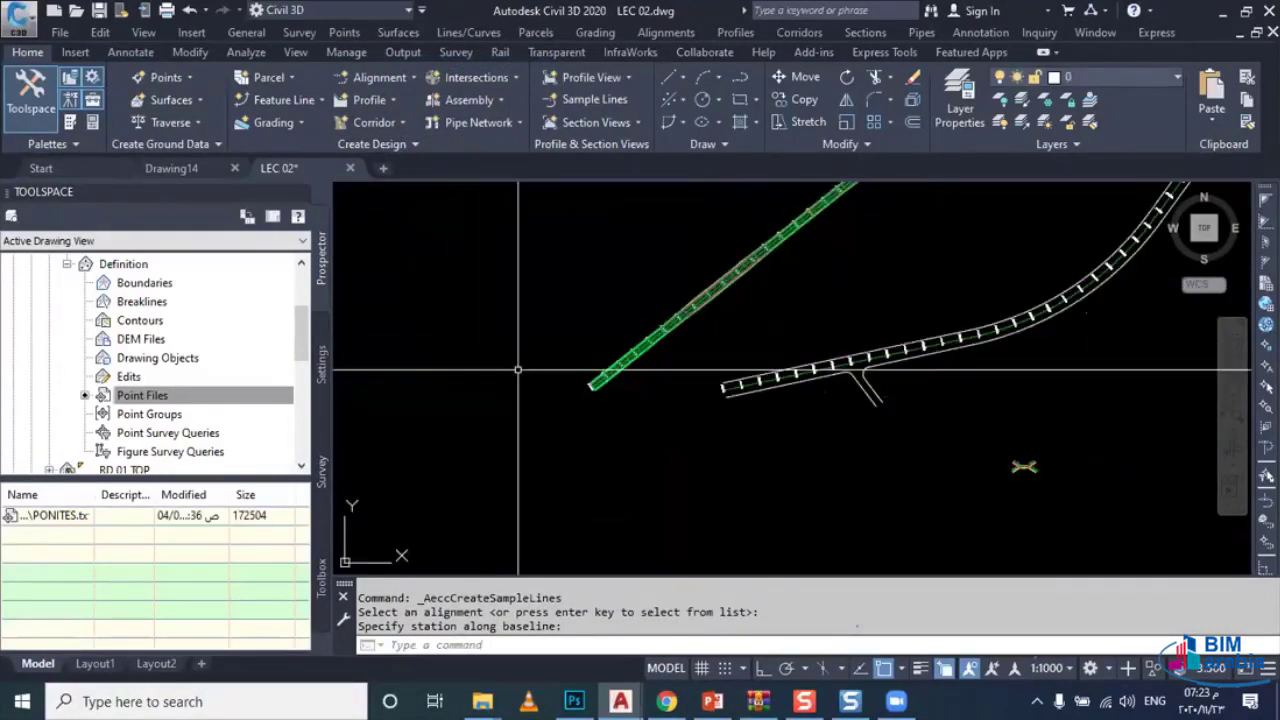
{"action": "scroll", "coordinate": [514, 313], "scroll_direction": "down", "scroll_amount": 2}
{"action": "key", "text": "Escape"}
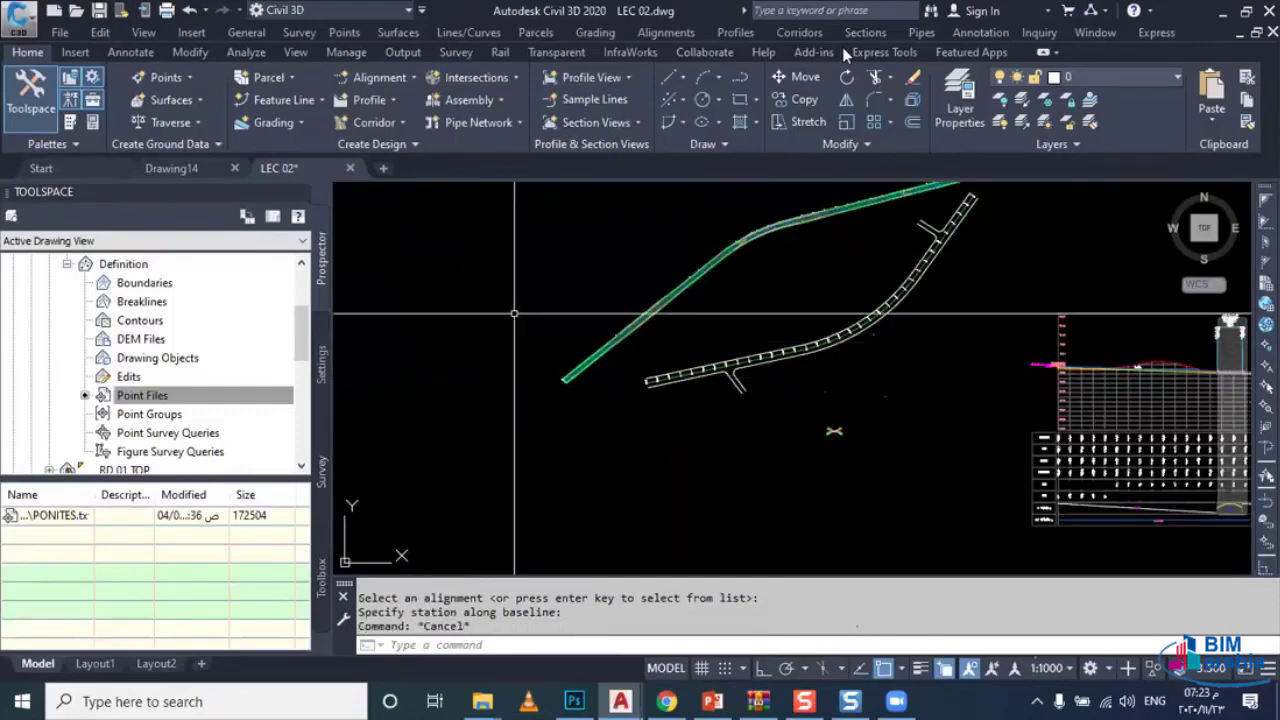
{"action": "left_click", "coordinate": [865, 32]}
{"action": "left_click", "coordinate": [920, 54]}
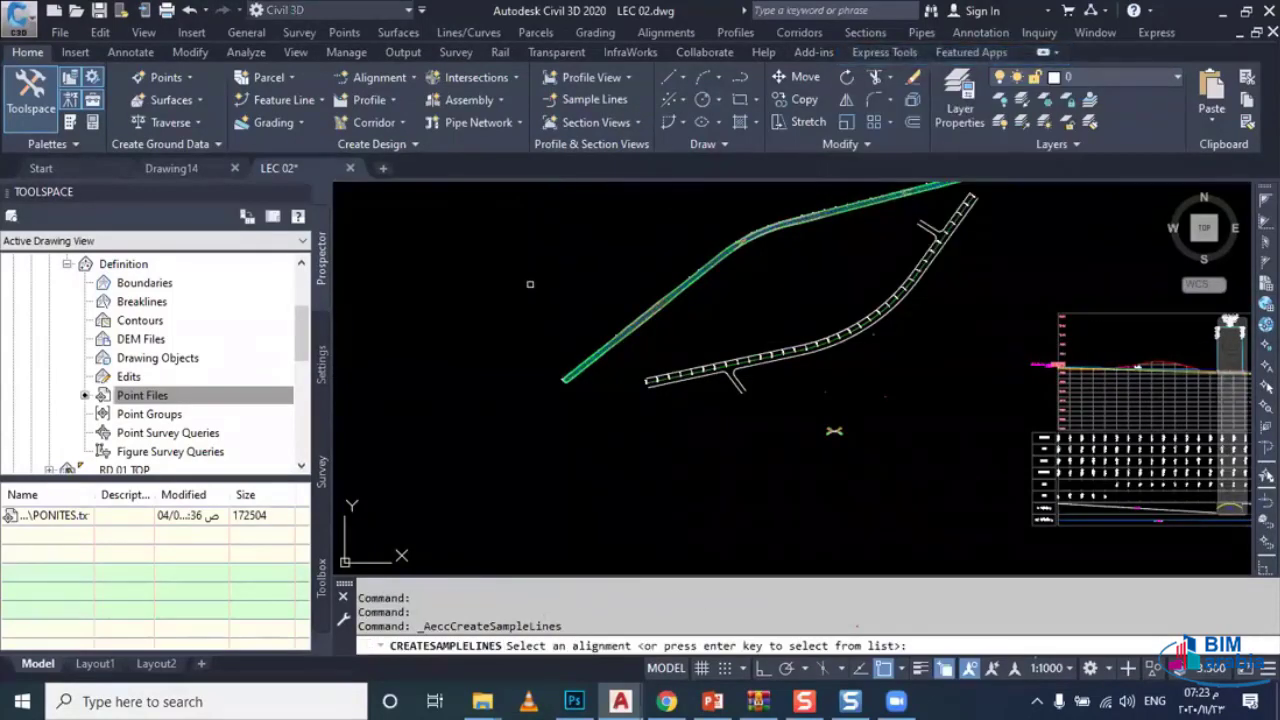
{"action": "key", "text": "Return"}
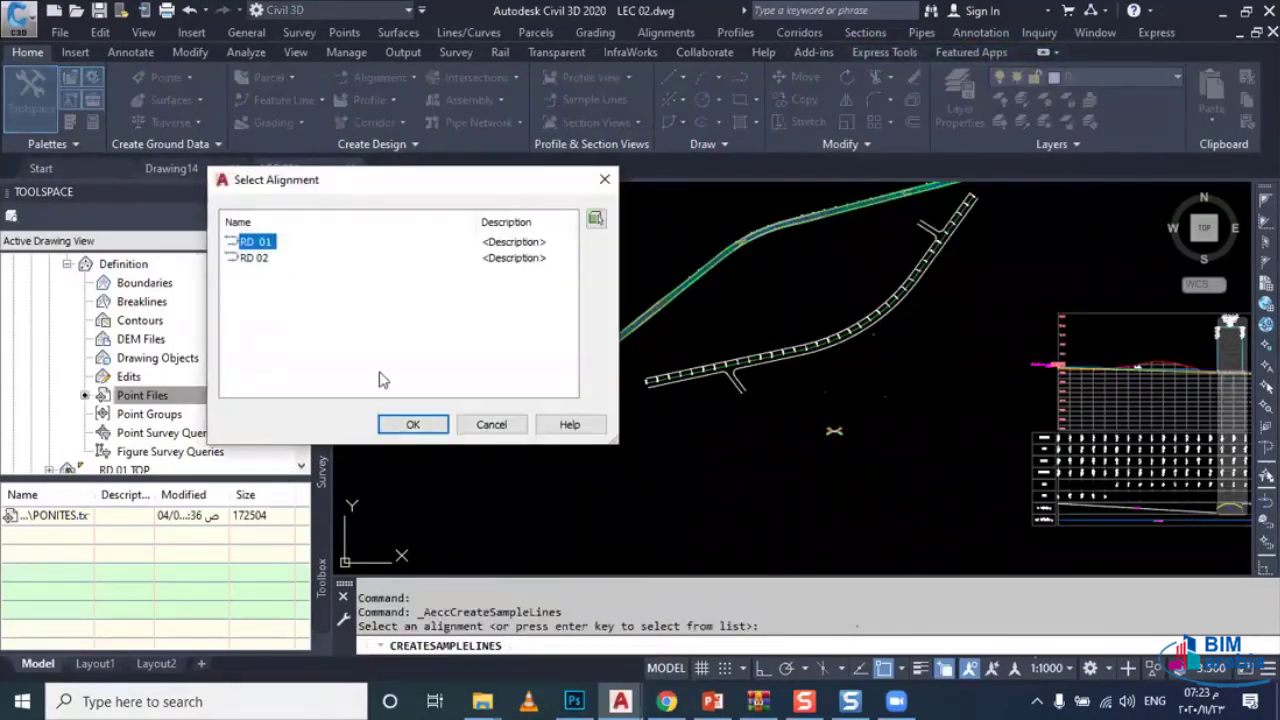
{"action": "left_click", "coordinate": [413, 424]}
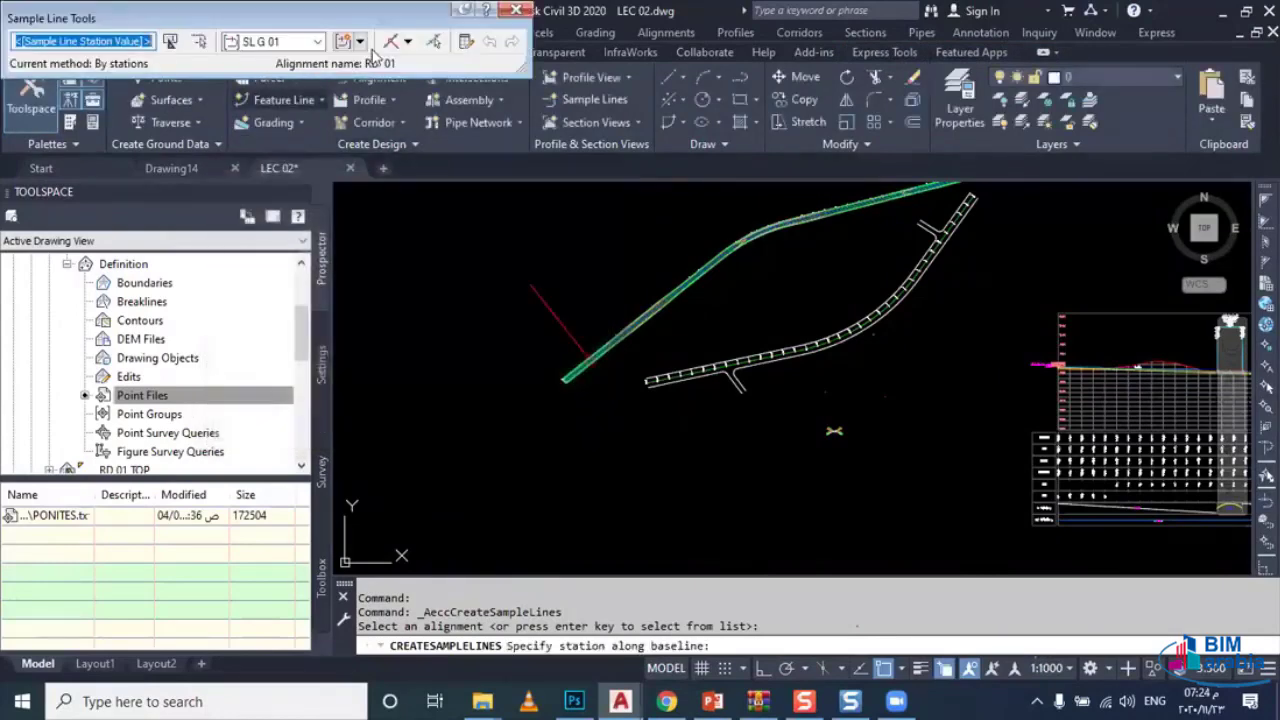
{"action": "left_click", "coordinate": [407, 41]}
{"action": "left_click", "coordinate": [450, 63]}
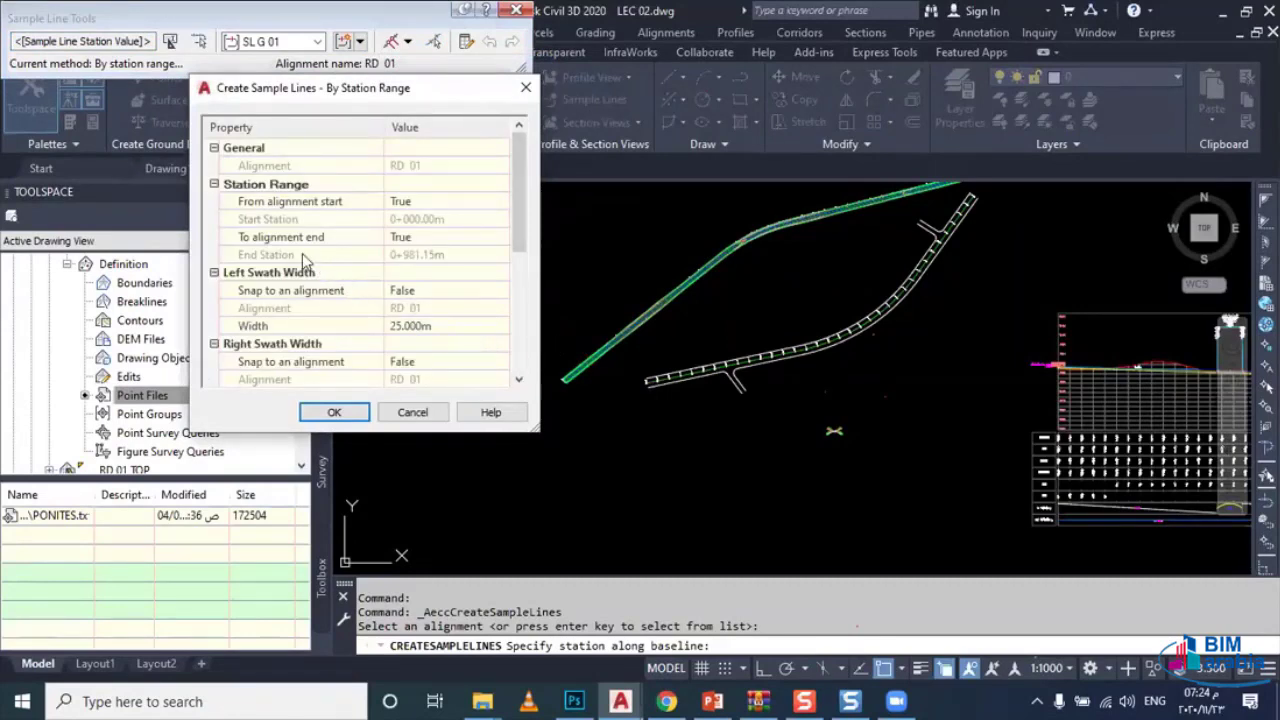
Step: Start sampling from the alignment start with 10 m left and right swath widths
{"action": "left_click", "coordinate": [284, 204]}
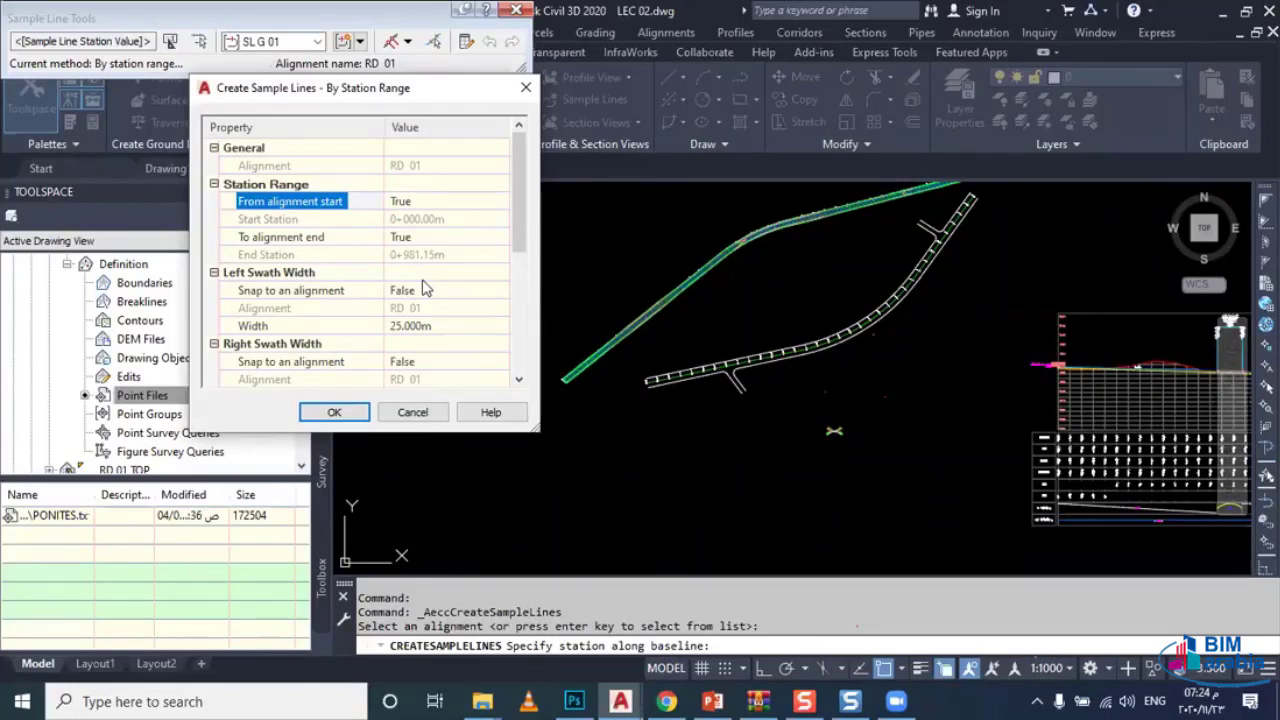
{"action": "scroll", "coordinate": [424, 288], "scroll_direction": "down", "scroll_amount": 1}
{"action": "left_click", "coordinate": [422, 280]}
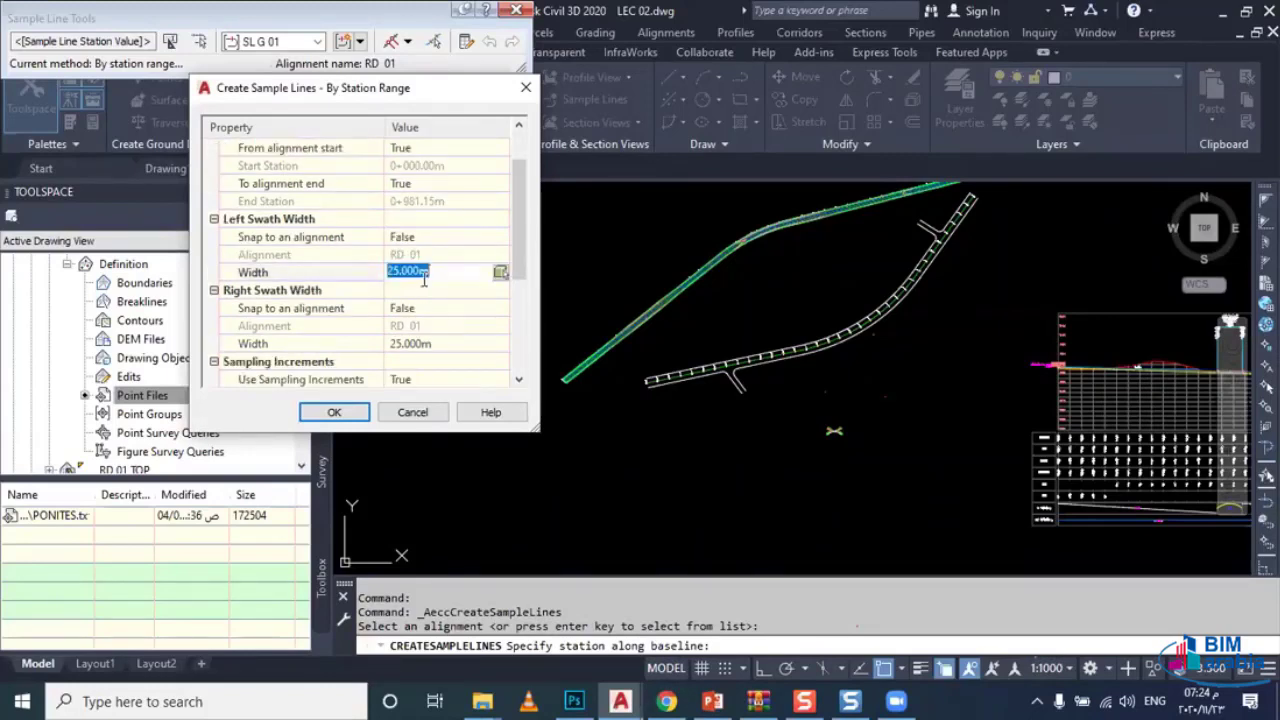
{"action": "type", "text": "10"}
{"action": "left_click", "coordinate": [432, 342]}
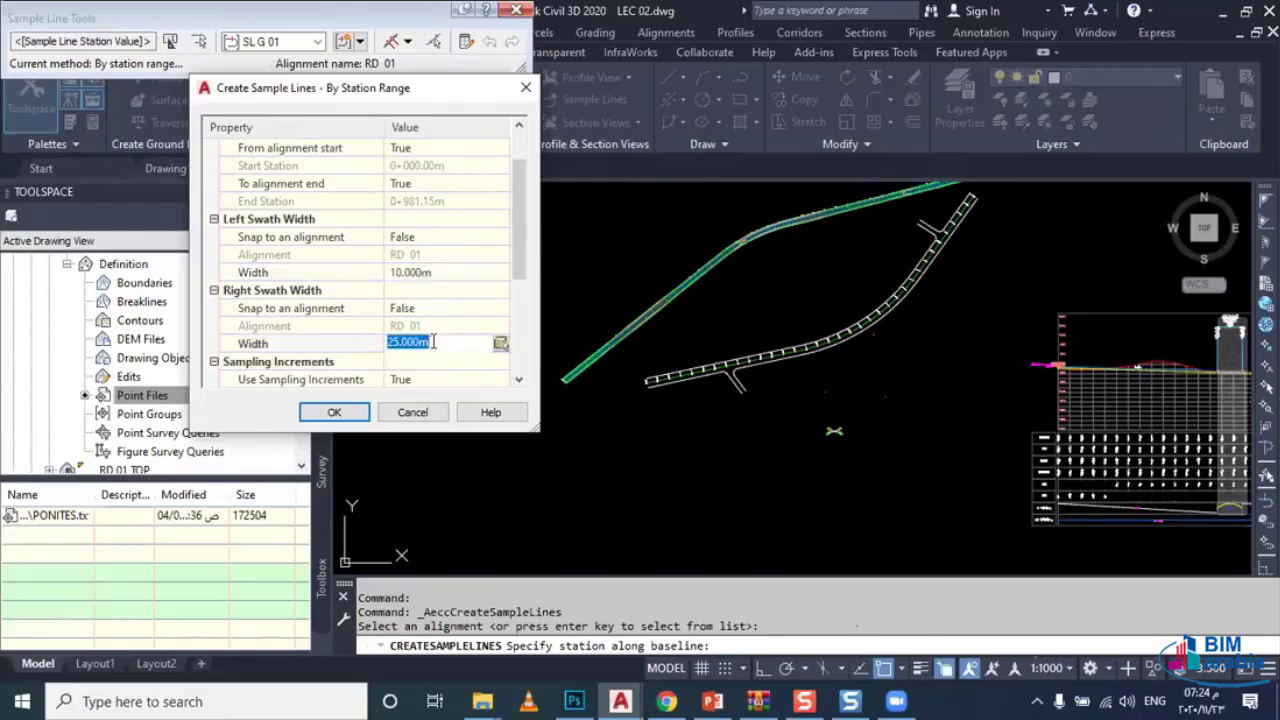
{"action": "type", "text": "10"}
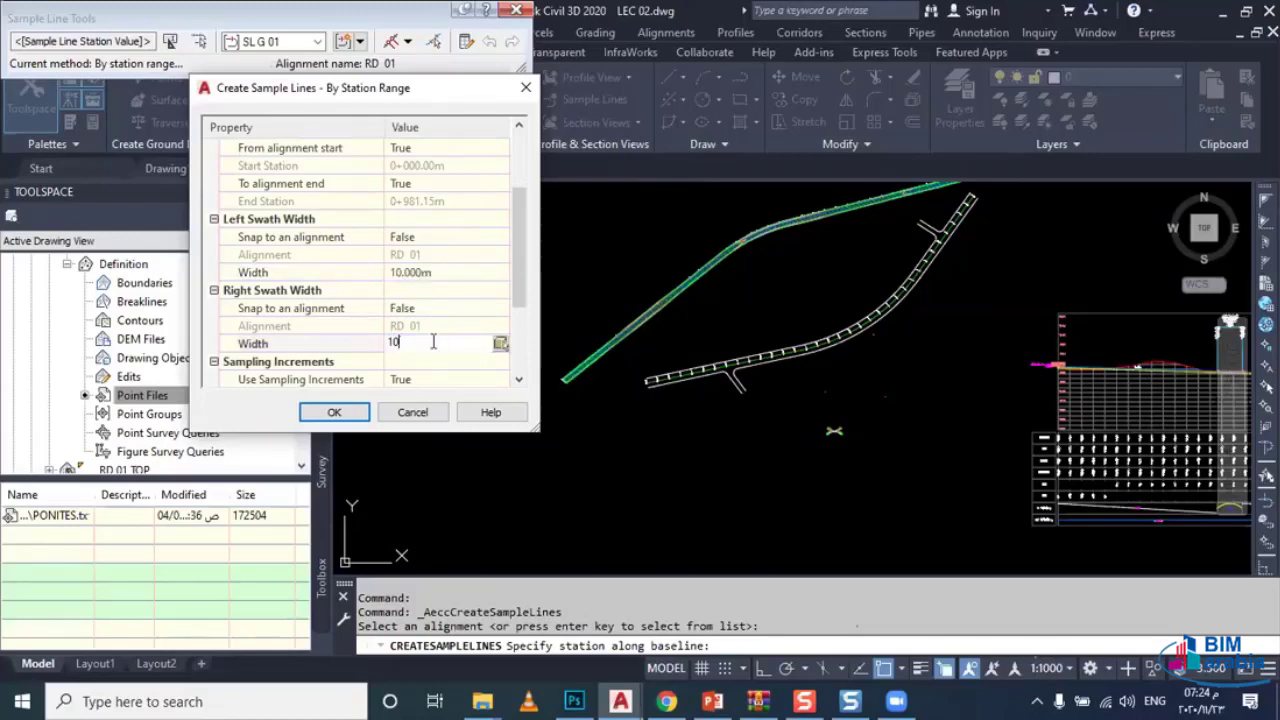
Step: Use increments of 25 m on tangents and 10 m on curves, then create the sample lines
{"action": "scroll", "coordinate": [433, 342], "scroll_direction": "down", "scroll_amount": 1}
{"action": "scroll", "coordinate": [428, 335], "scroll_direction": "down", "scroll_amount": 1}
{"action": "left_click", "coordinate": [429, 309]}
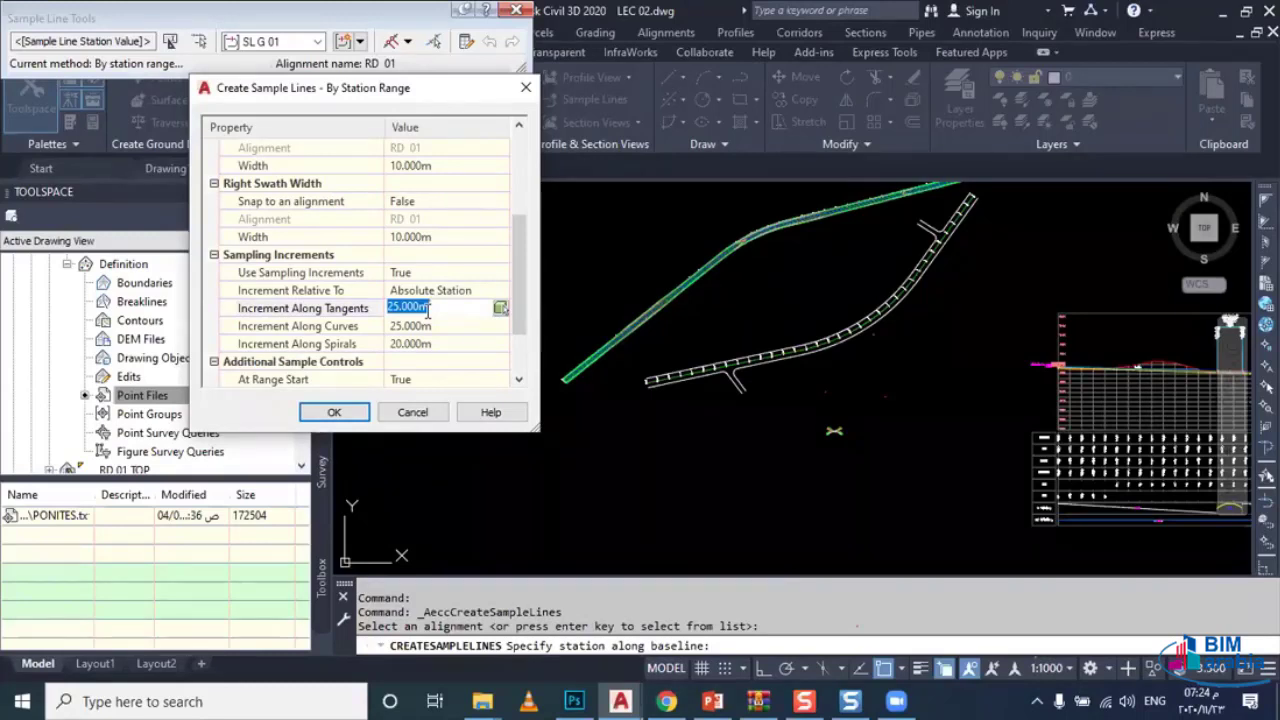
{"action": "left_click", "coordinate": [438, 325]}
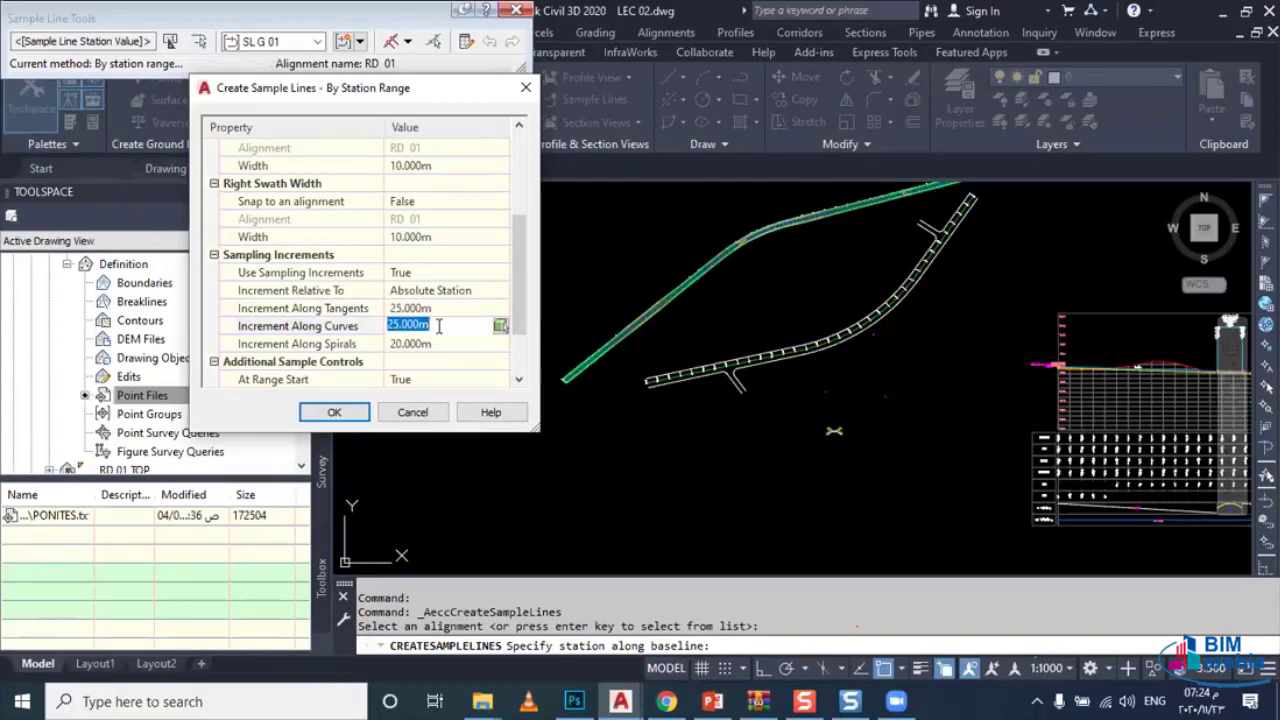
{"action": "type", "text": "10"}
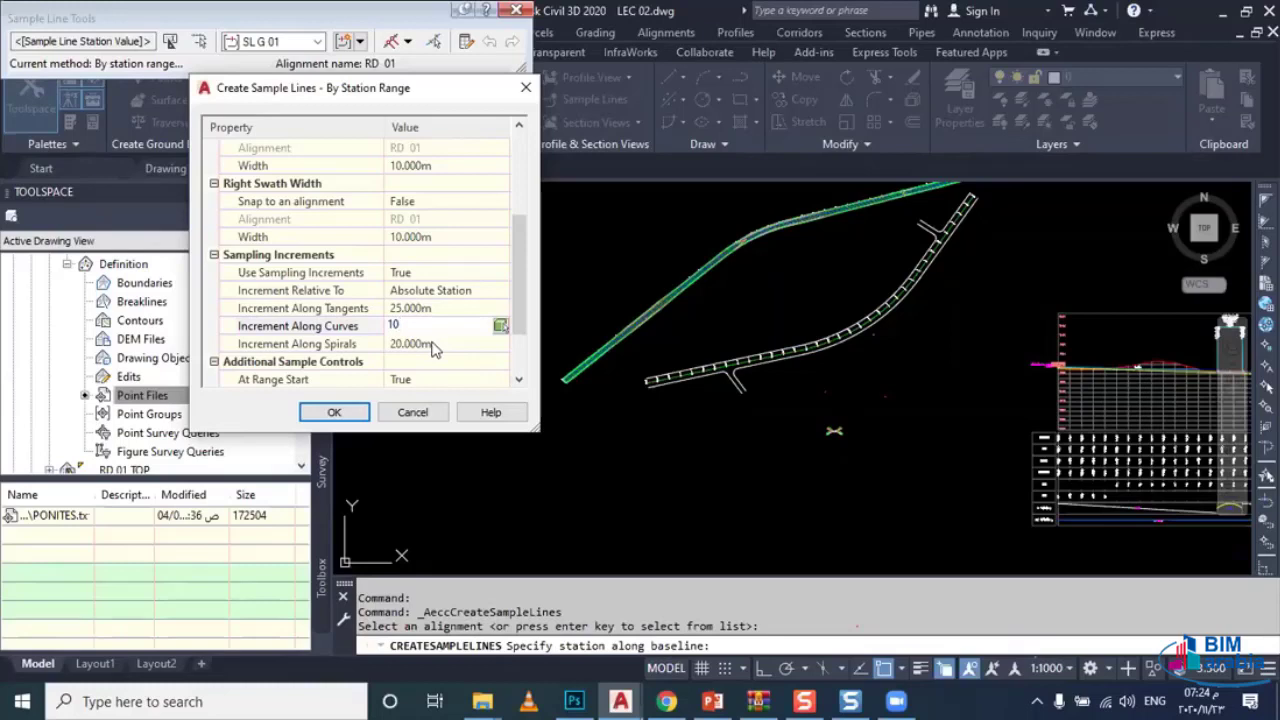
{"action": "key", "text": "Return"}
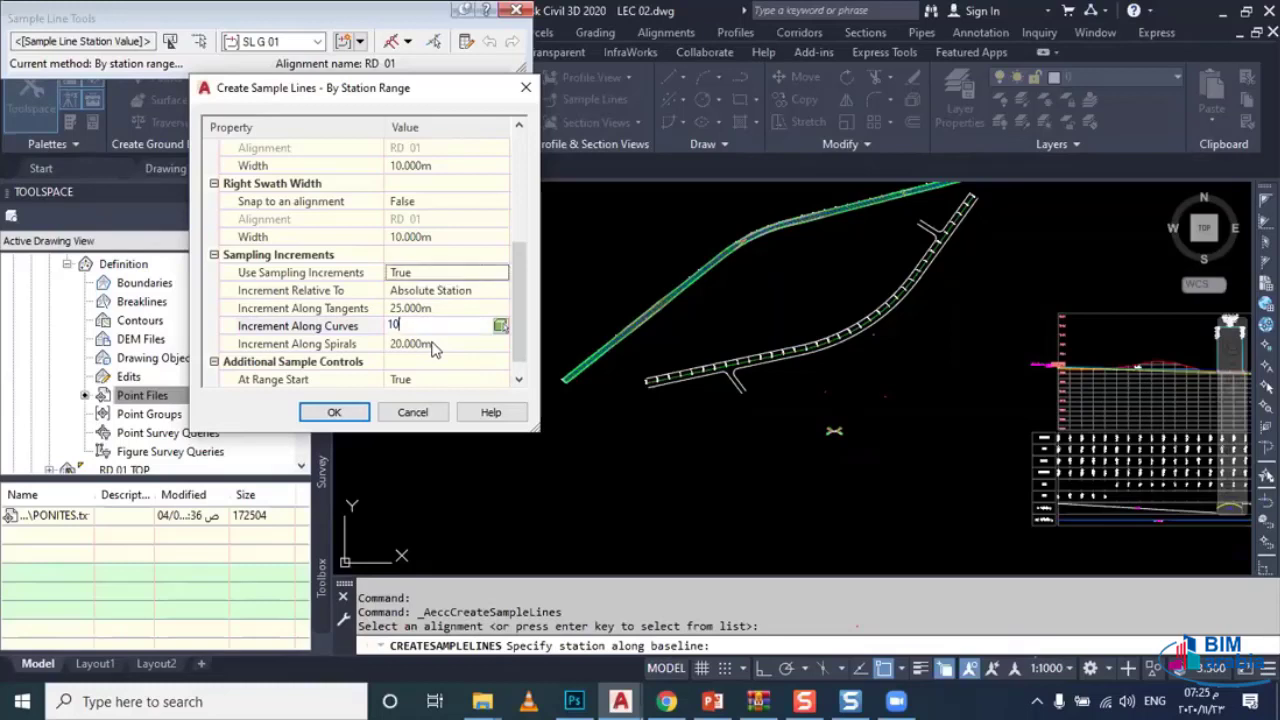
{"action": "scroll", "coordinate": [433, 345], "scroll_direction": "down", "scroll_amount": 1}
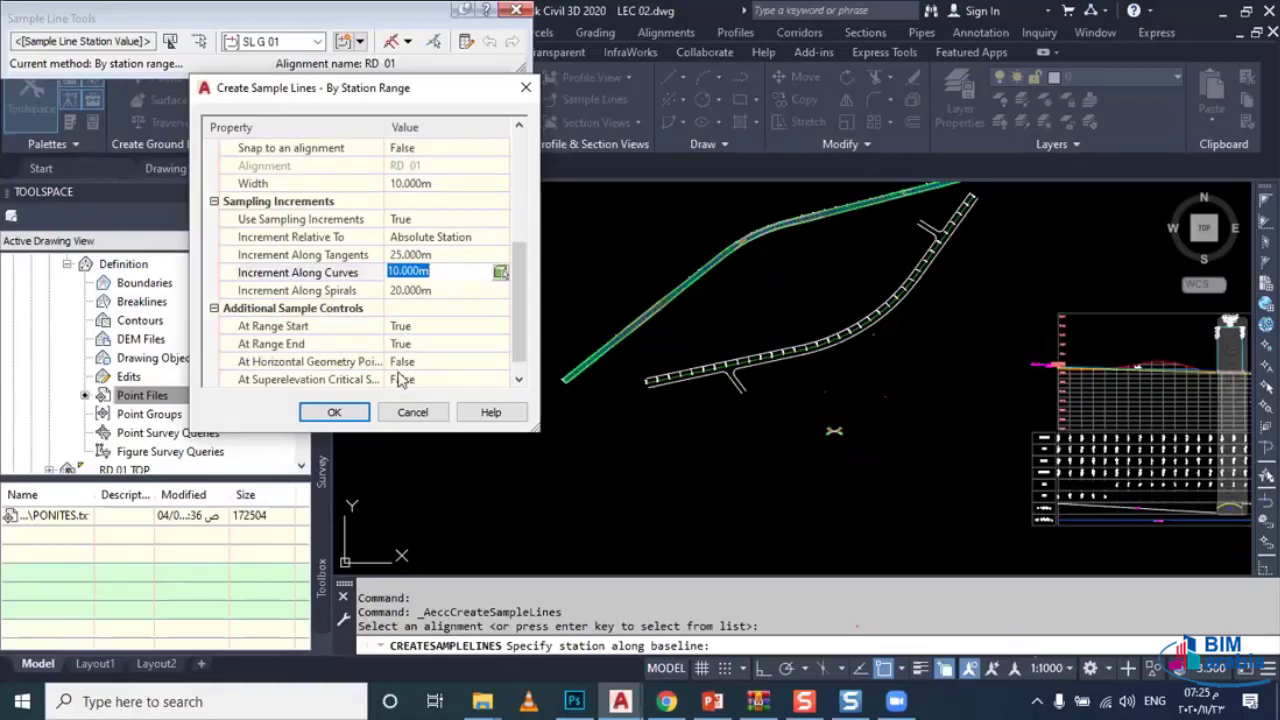
{"action": "left_click", "coordinate": [335, 412]}
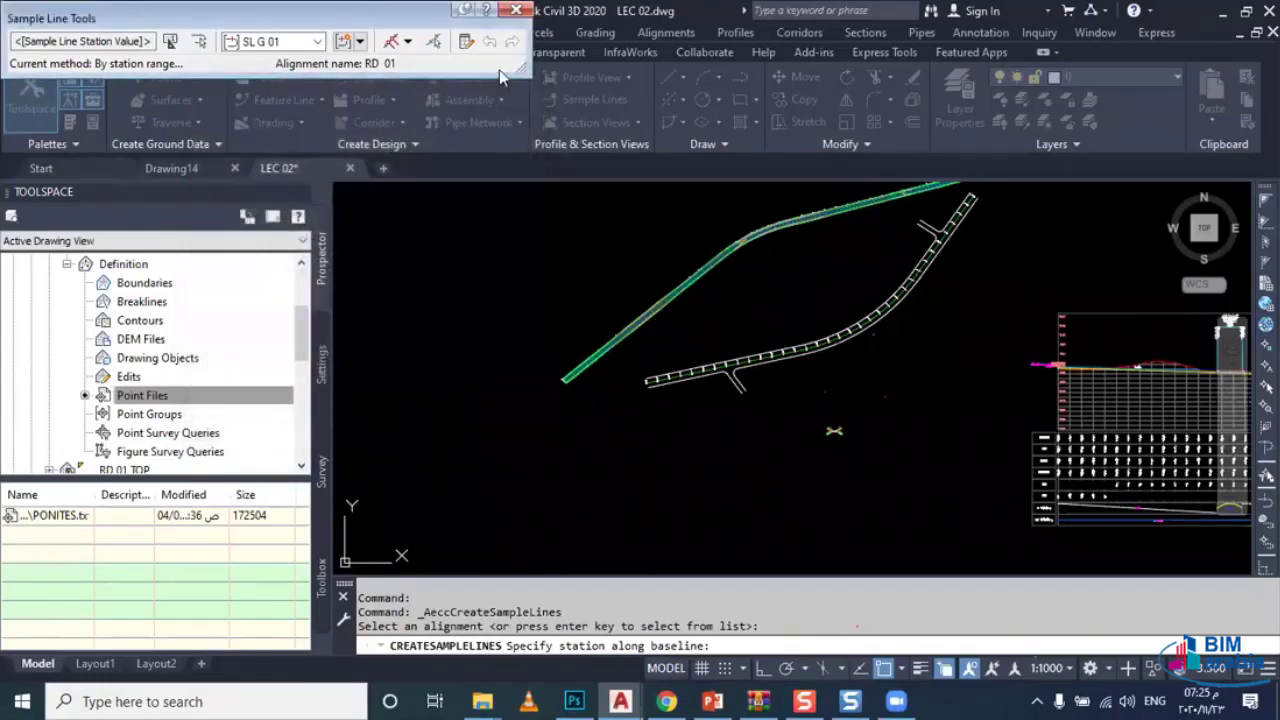
Step: Finish the sample line command and zoom out over the drawing
{"action": "left_click", "coordinate": [513, 12]}
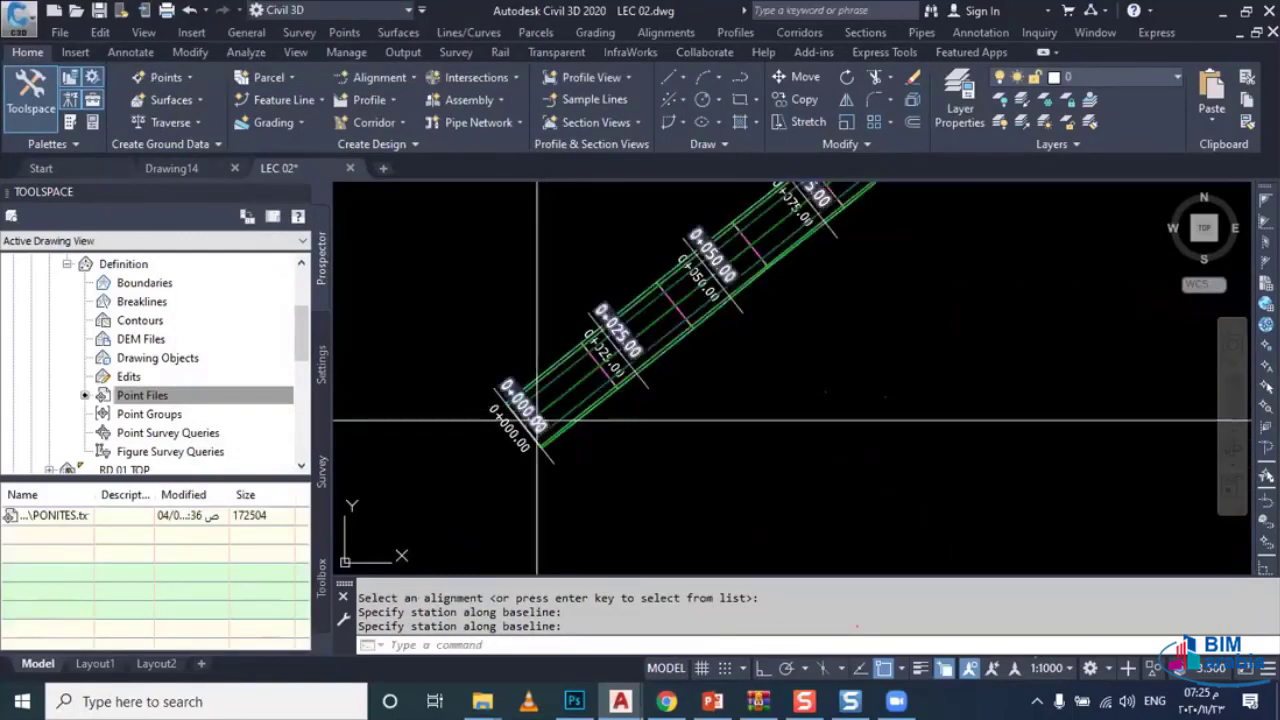
{"action": "scroll", "coordinate": [606, 342], "scroll_direction": "up", "scroll_amount": 2}
{"action": "scroll", "coordinate": [606, 342], "scroll_direction": "up", "scroll_amount": 2}
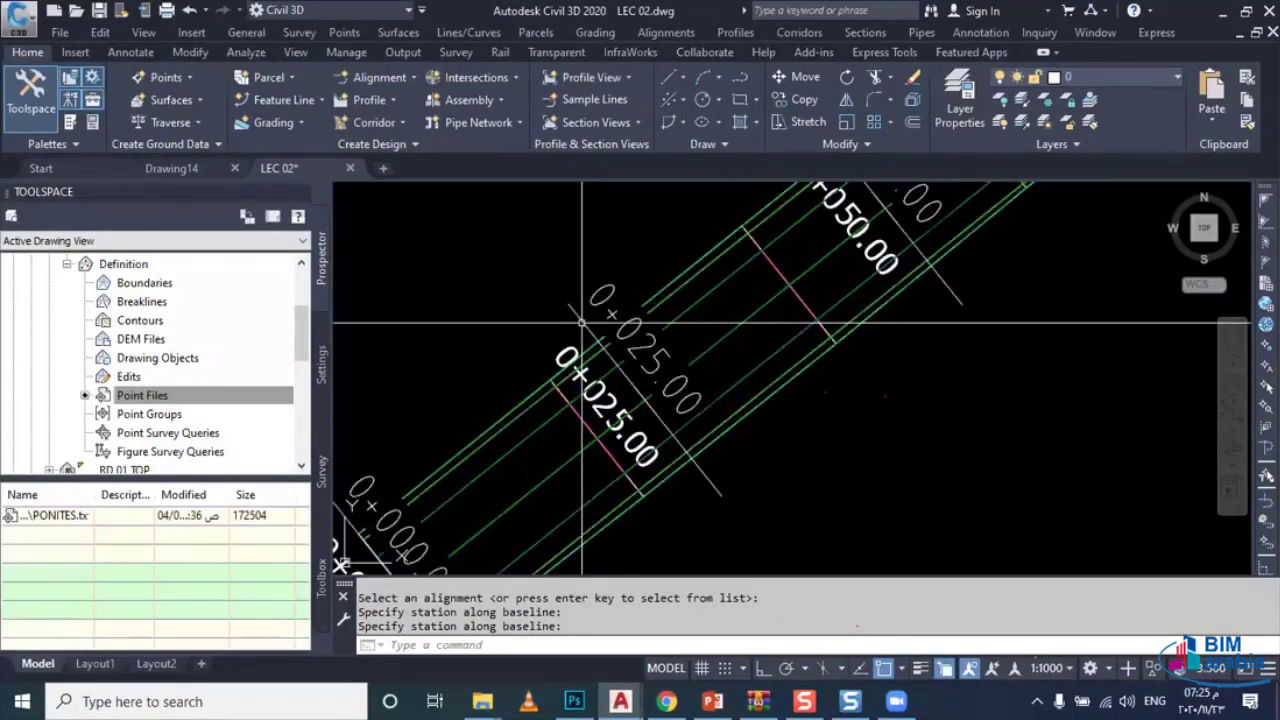
{"action": "scroll", "coordinate": [745, 435], "scroll_direction": "down", "scroll_amount": 3}
{"action": "scroll", "coordinate": [600, 357], "scroll_direction": "down", "scroll_amount": 2}
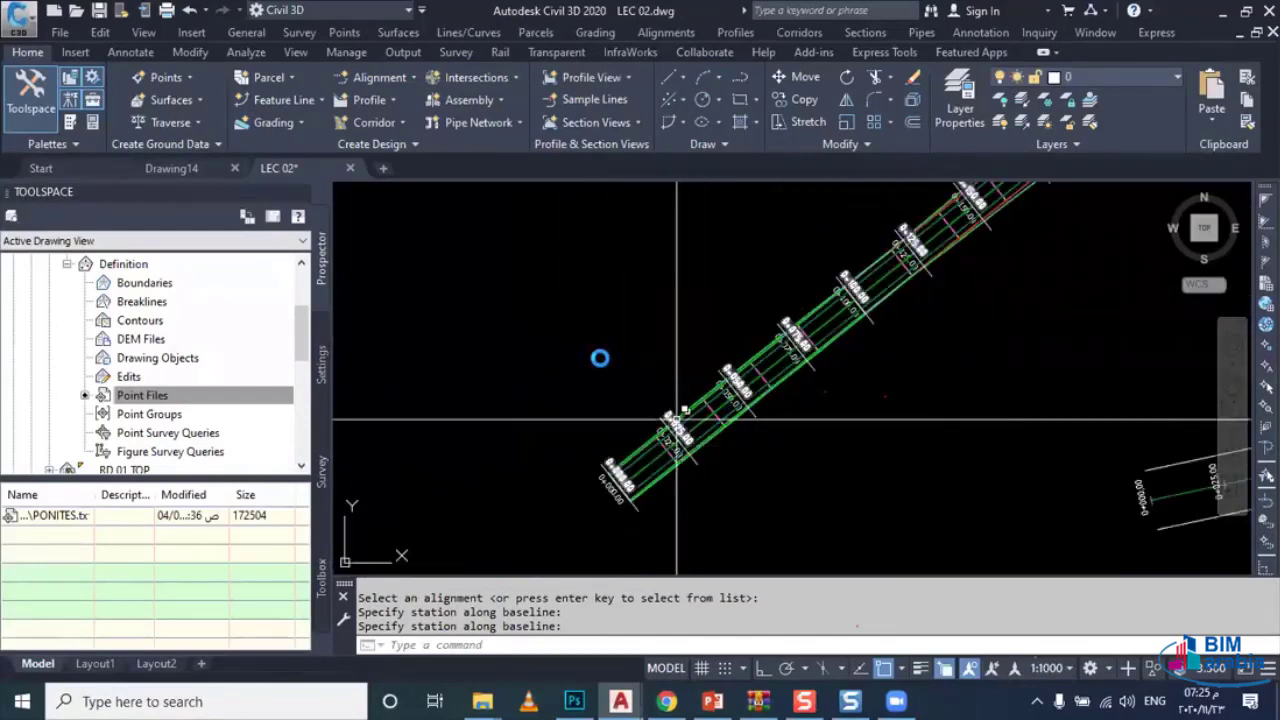
{"action": "scroll", "coordinate": [611, 363], "scroll_direction": "down", "scroll_amount": 2}
{"action": "scroll", "coordinate": [571, 354], "scroll_direction": "down", "scroll_amount": 2}
{"action": "scroll", "coordinate": [571, 354], "scroll_direction": "down", "scroll_amount": 1}
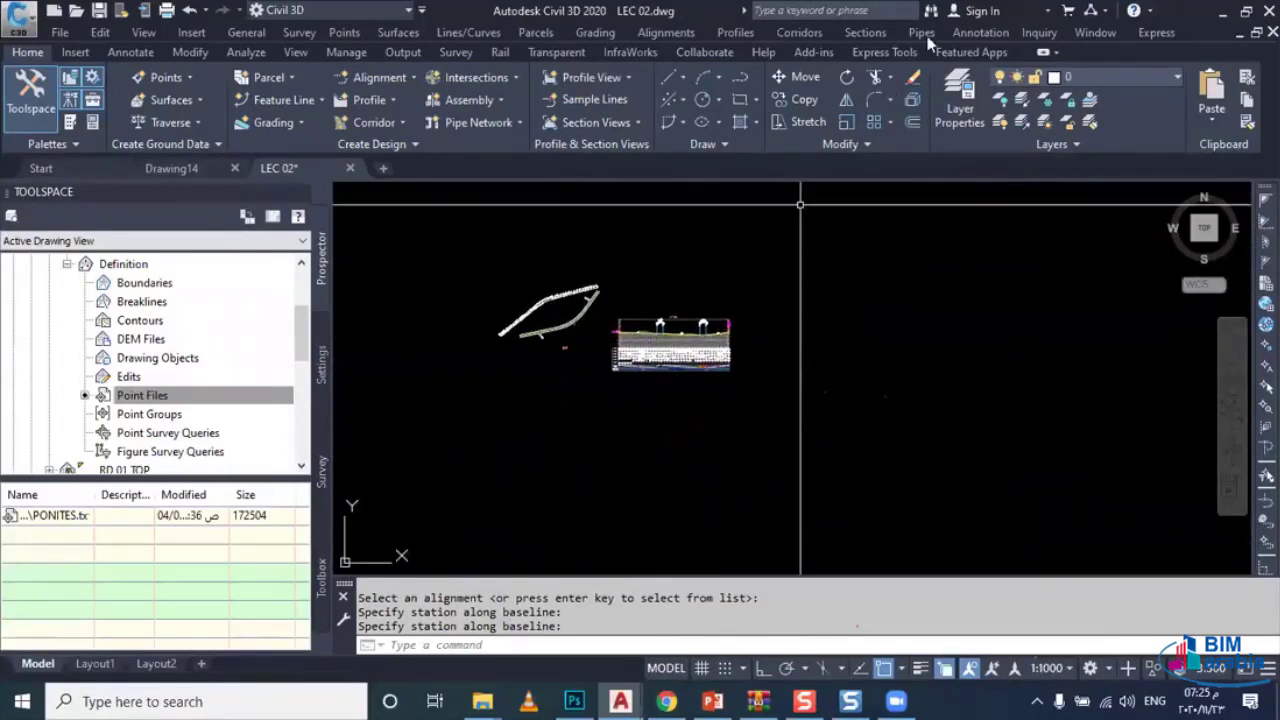
Step: Create multiple section views for alignment RD 01 and group SL G 01 with the default settings
{"action": "left_click", "coordinate": [866, 32]}
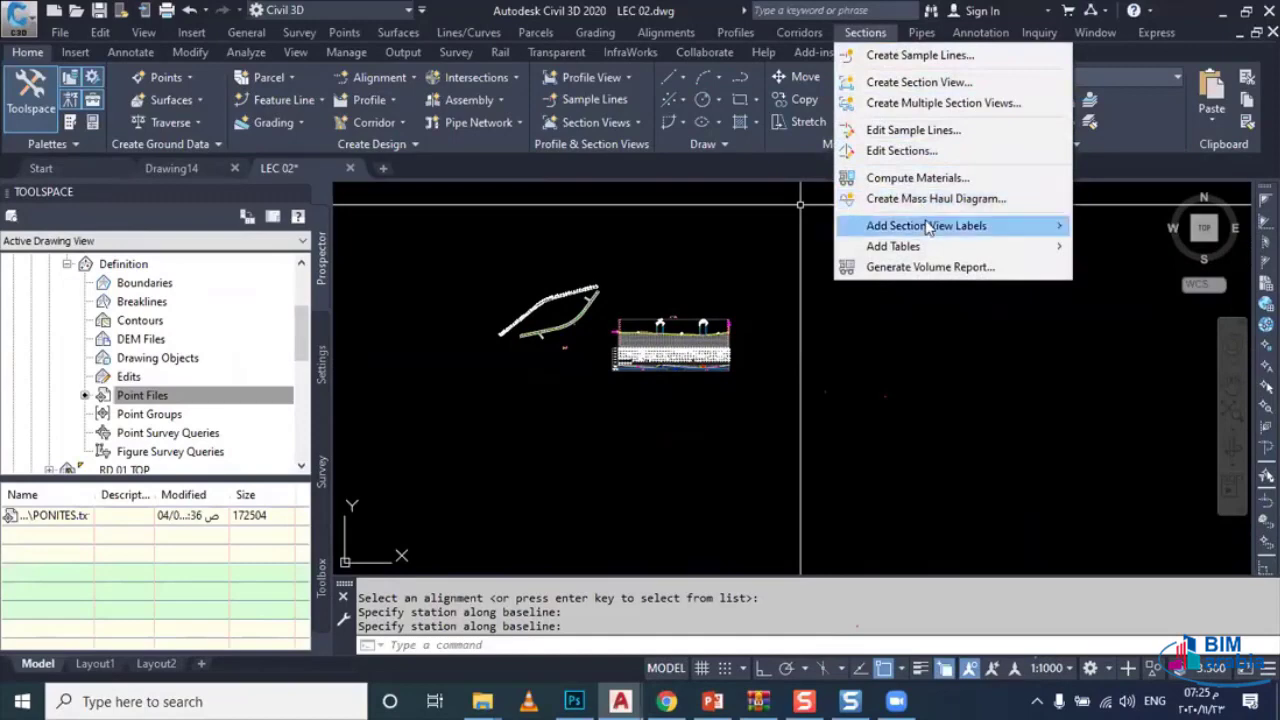
{"action": "left_click", "coordinate": [930, 103]}
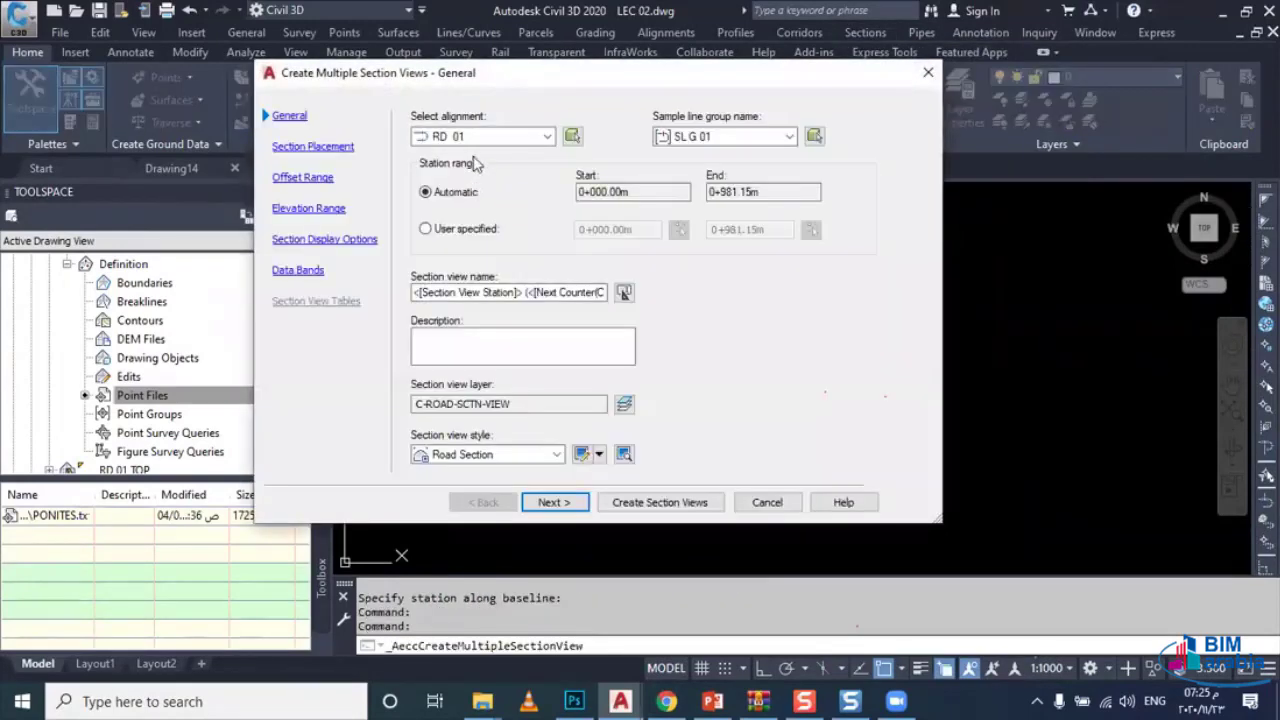
{"action": "left_click", "coordinate": [475, 140]}
{"action": "left_click", "coordinate": [470, 158]}
{"action": "key", "text": "Return"}
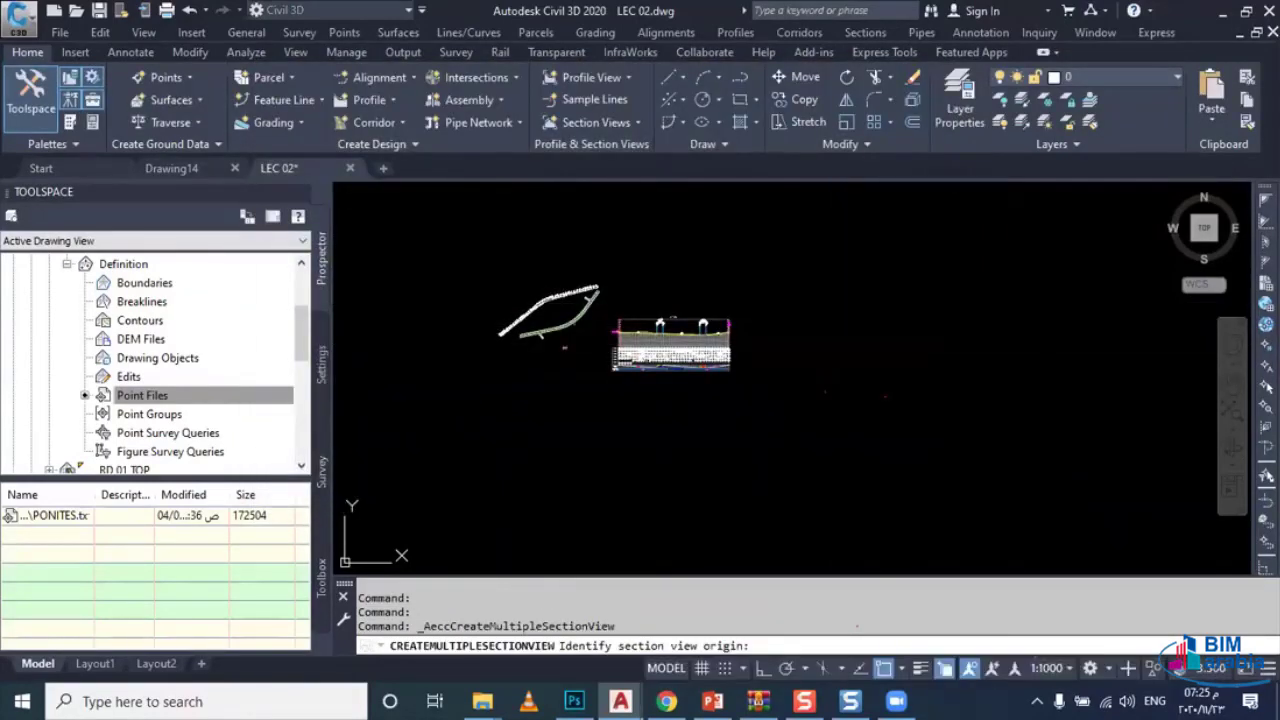
{"action": "left_click", "coordinate": [838, 305]}
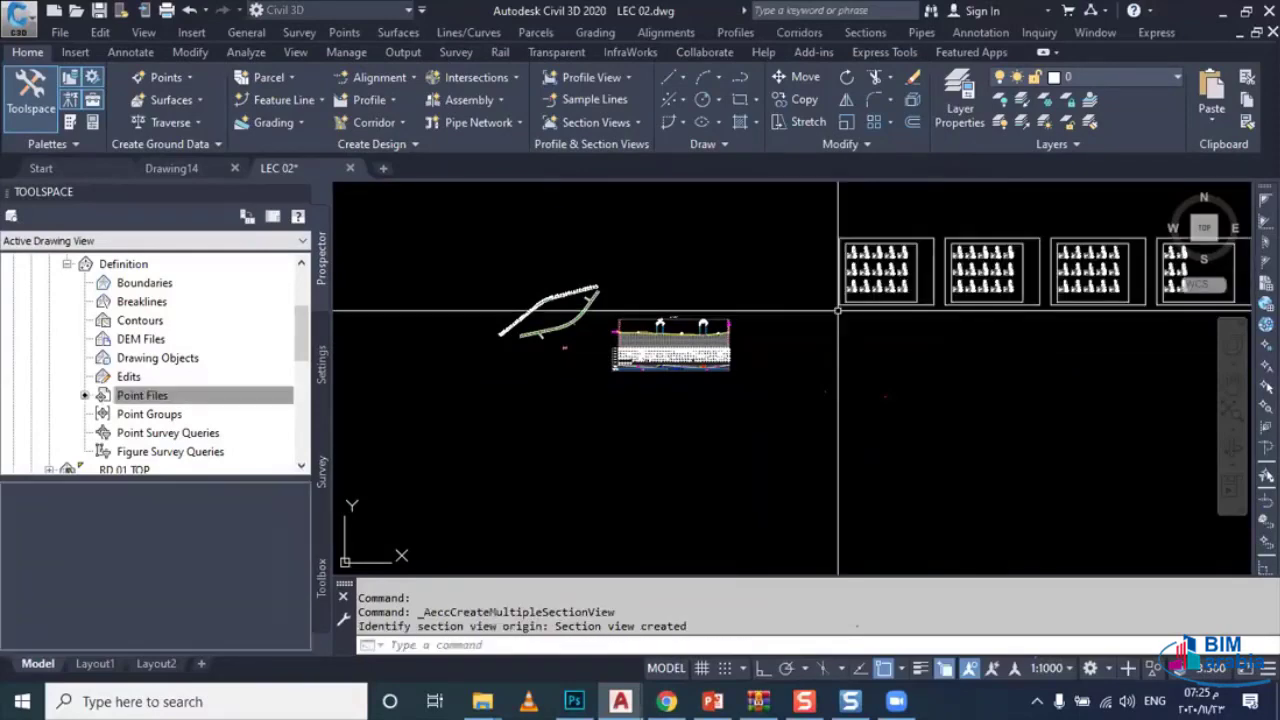
{"action": "scroll", "coordinate": [905, 251], "scroll_direction": "up", "scroll_amount": 2}
{"action": "scroll", "coordinate": [905, 251], "scroll_direction": "up", "scroll_amount": 1}
{"action": "scroll", "coordinate": [795, 333], "scroll_direction": "up", "scroll_amount": 3}
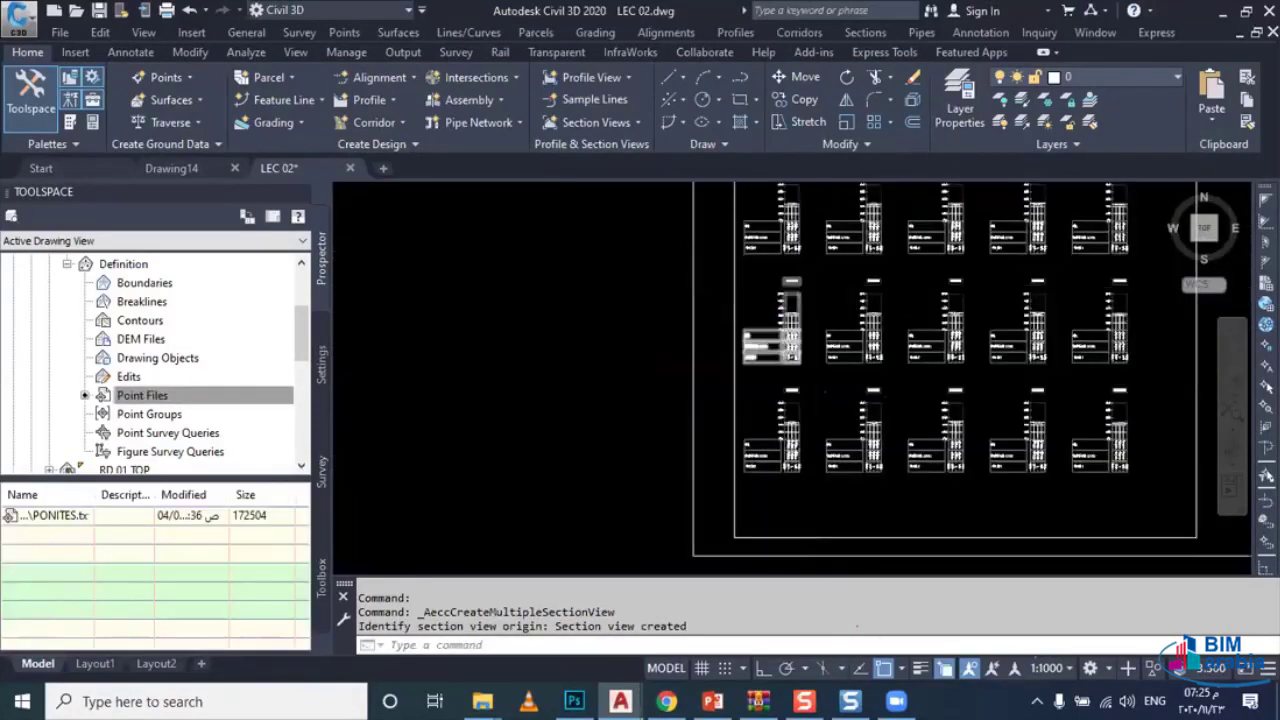
{"action": "scroll", "coordinate": [795, 333], "scroll_direction": "up", "scroll_amount": 3}
{"action": "scroll", "coordinate": [793, 335], "scroll_direction": "up", "scroll_amount": 2}
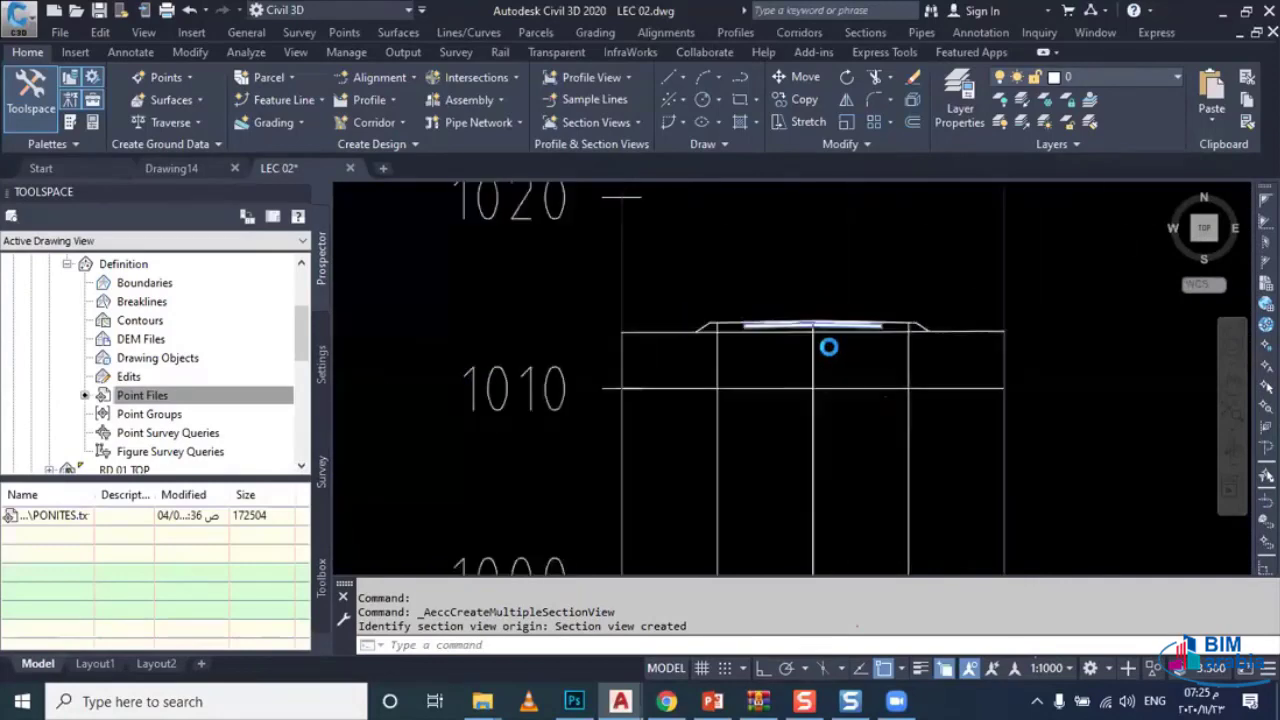
{"action": "scroll", "coordinate": [829, 349], "scroll_direction": "down", "scroll_amount": 2}
{"action": "scroll", "coordinate": [800, 320], "scroll_direction": "down", "scroll_amount": 4}
{"action": "scroll", "coordinate": [799, 313], "scroll_direction": "up", "scroll_amount": 4}
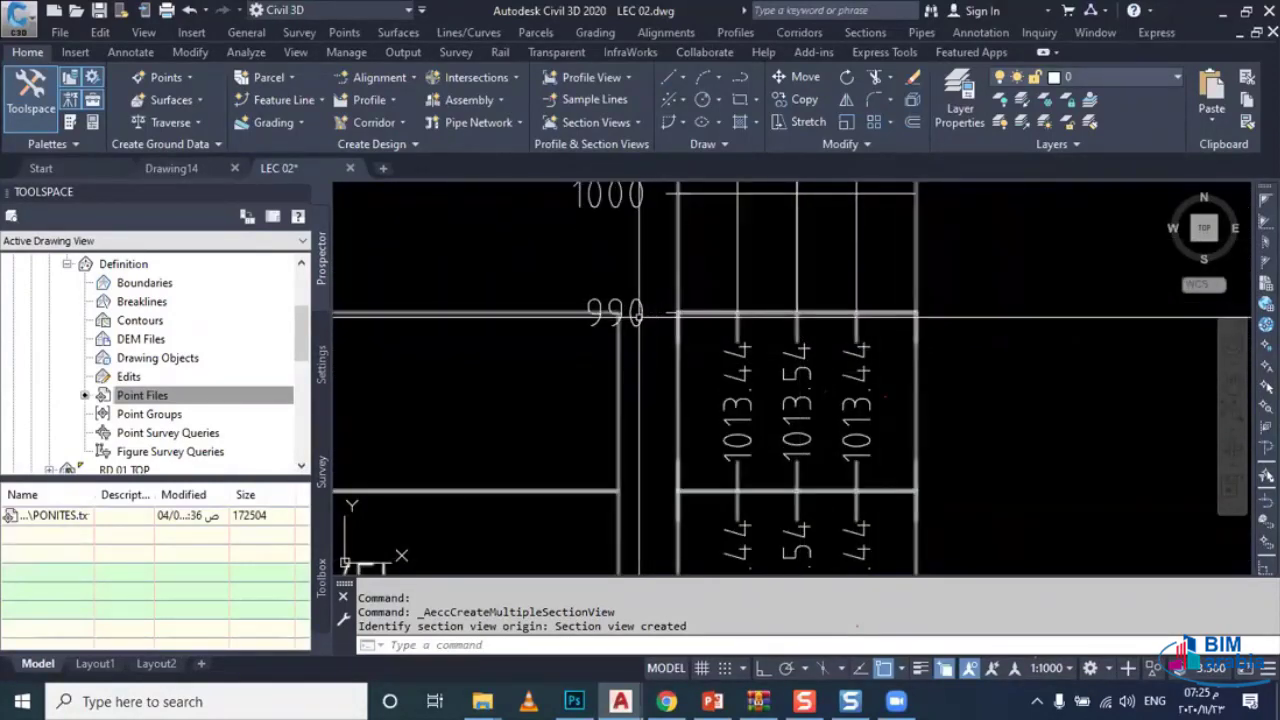
{"action": "scroll", "coordinate": [645, 355], "scroll_direction": "down", "scroll_amount": 6}
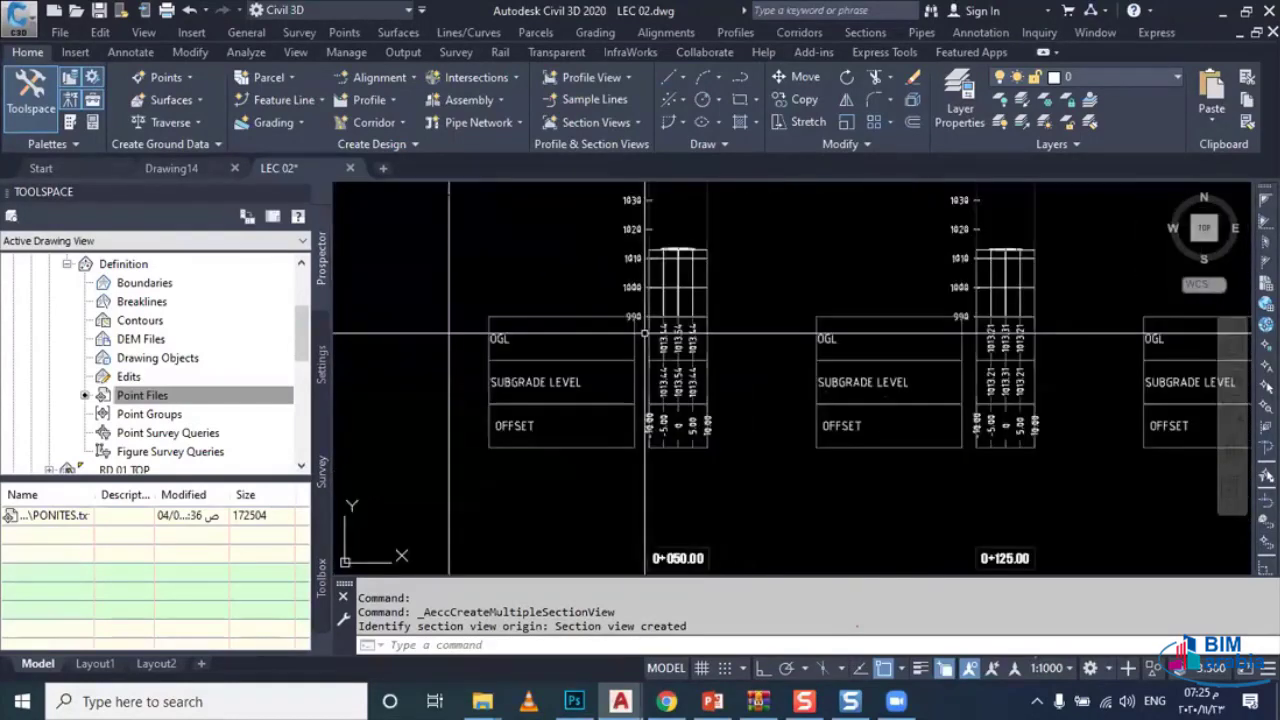
{"action": "scroll", "coordinate": [660, 290], "scroll_direction": "up", "scroll_amount": 3}
{"action": "scroll", "coordinate": [707, 441], "scroll_direction": "down", "scroll_amount": 3}
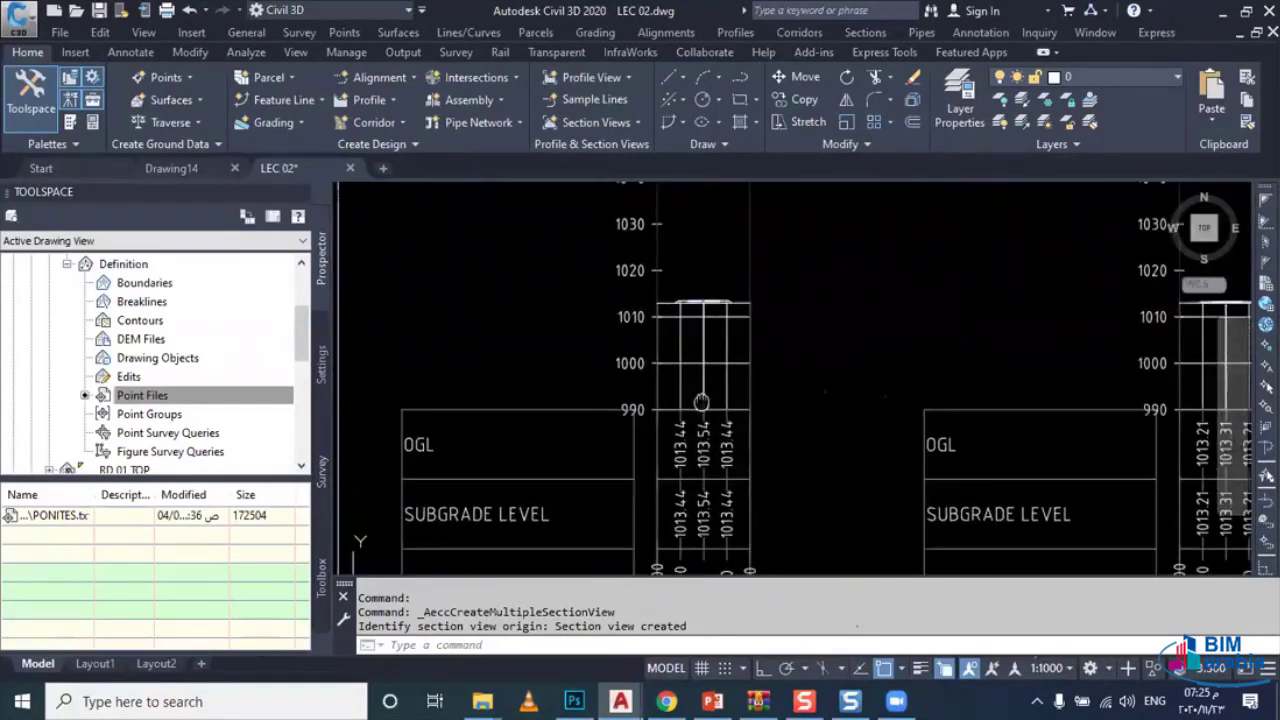
{"action": "scroll", "coordinate": [477, 425], "scroll_direction": "down", "scroll_amount": 3}
{"action": "scroll", "coordinate": [634, 394], "scroll_direction": "up", "scroll_amount": 5}
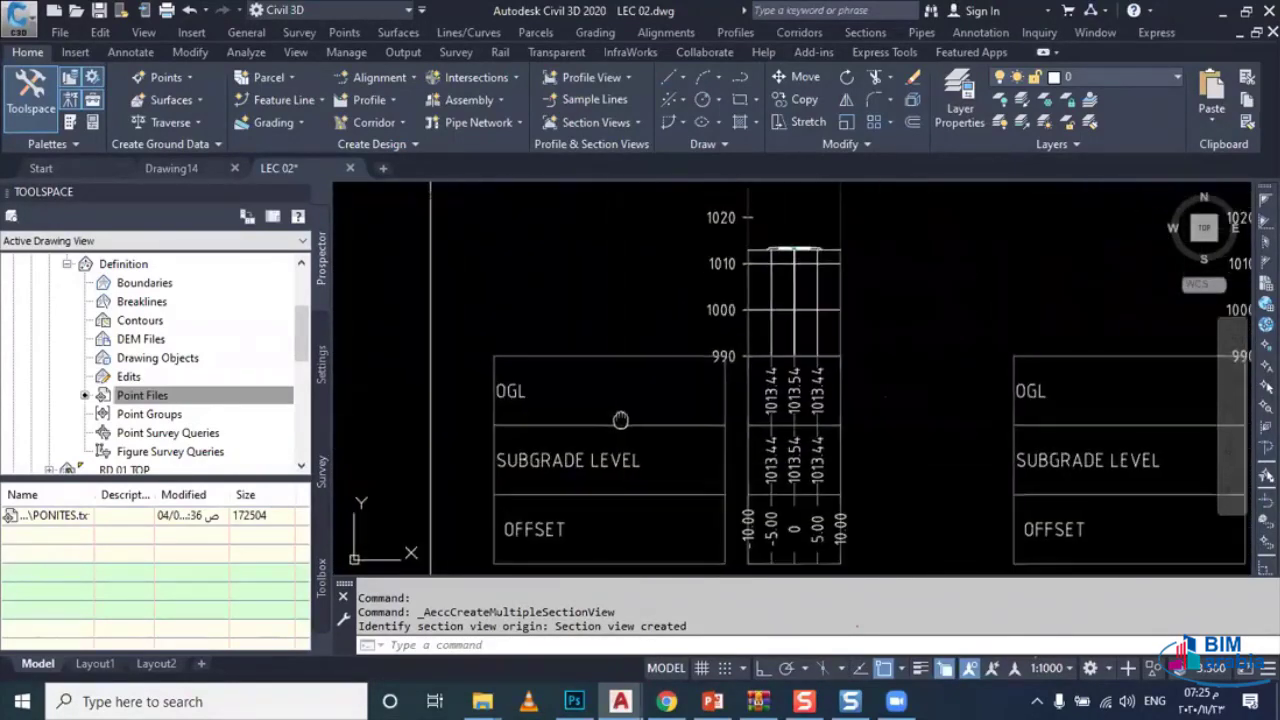
{"action": "scroll", "coordinate": [548, 338], "scroll_direction": "up", "scroll_amount": 1}
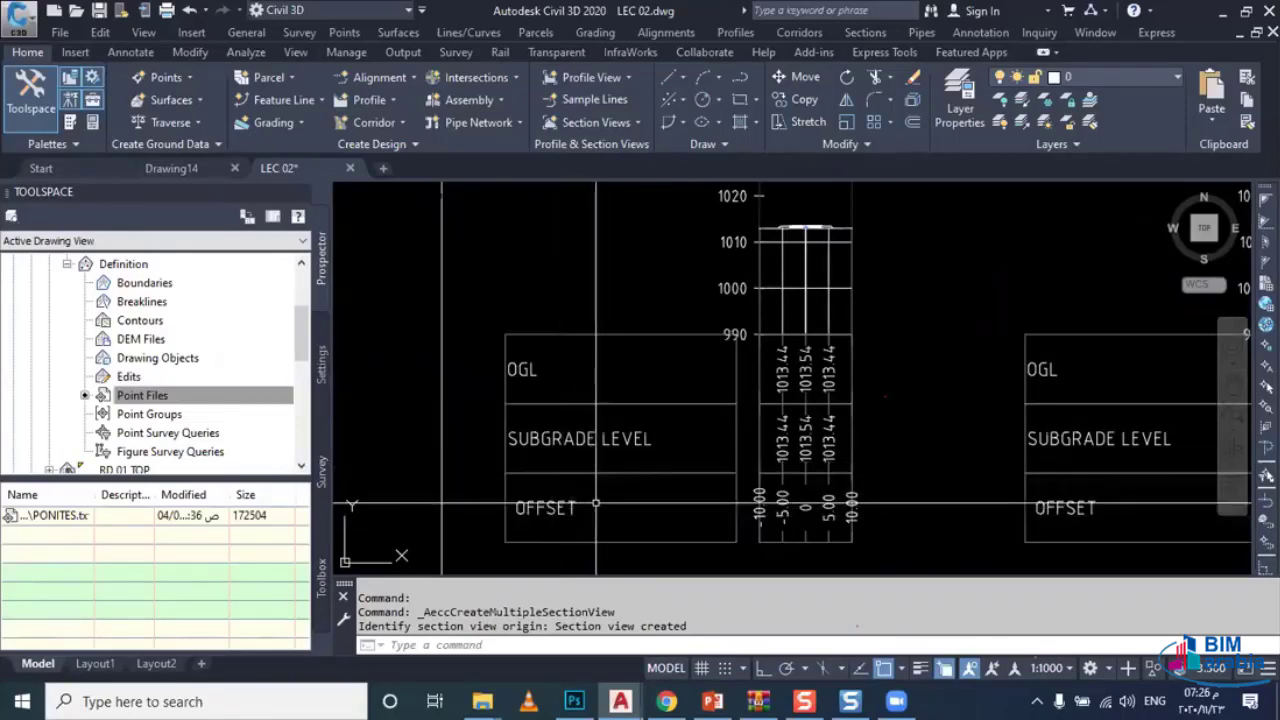
{"action": "scroll", "coordinate": [575, 510], "scroll_direction": "up", "scroll_amount": 1}
{"action": "scroll", "coordinate": [600, 485], "scroll_direction": "down", "scroll_amount": 1}
{"action": "scroll", "coordinate": [602, 479], "scroll_direction": "down", "scroll_amount": 2}
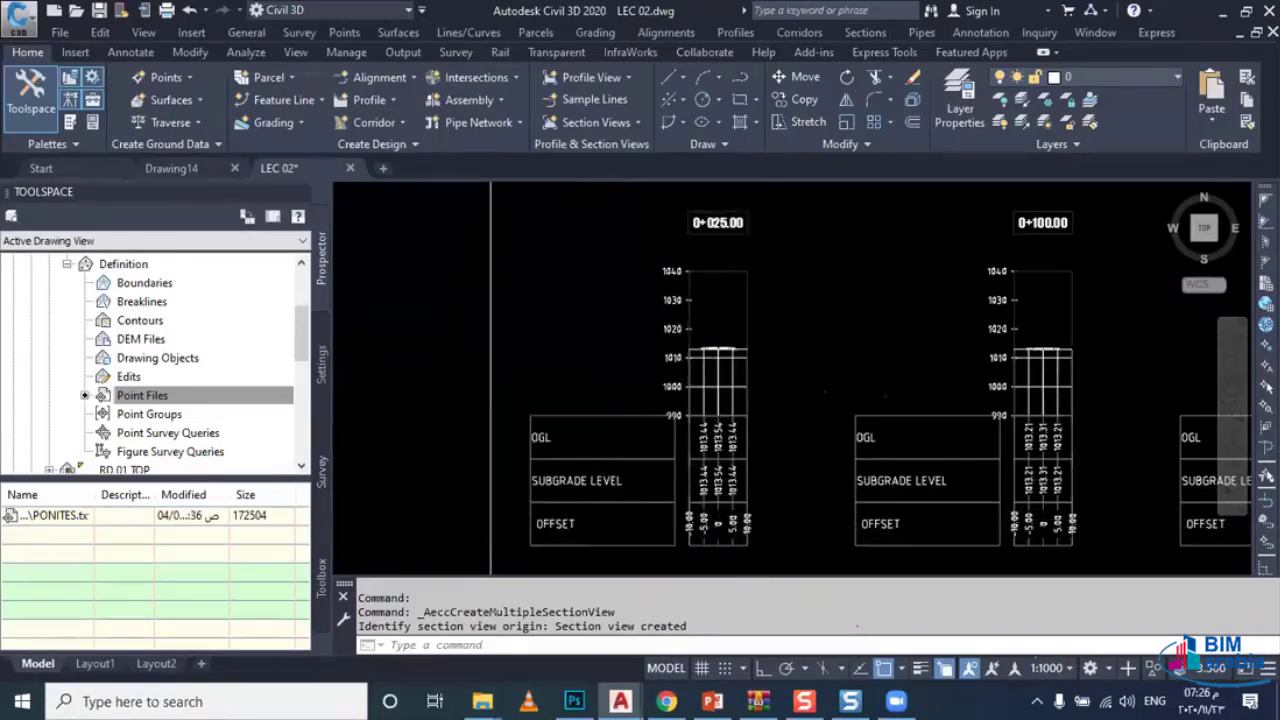
{"action": "scroll", "coordinate": [717, 532], "scroll_direction": "up", "scroll_amount": 2}
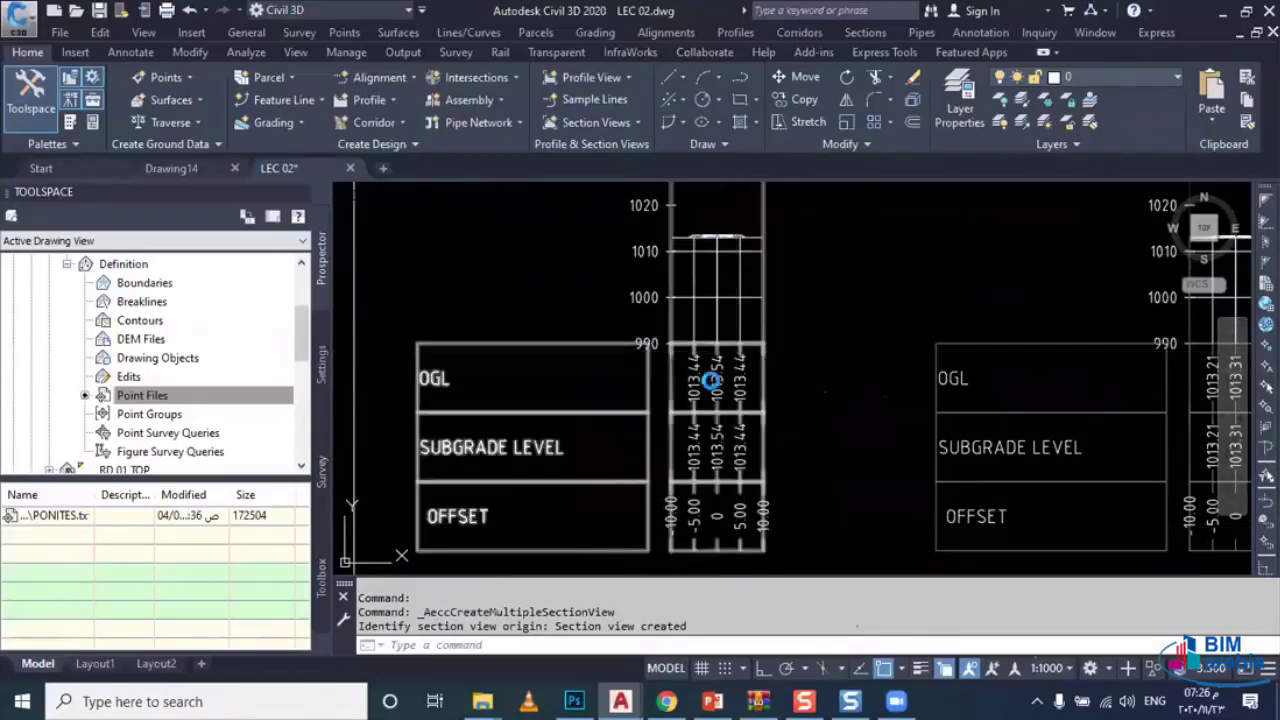
{"action": "scroll", "coordinate": [706, 378], "scroll_direction": "down", "scroll_amount": 2}
{"action": "scroll", "coordinate": [712, 378], "scroll_direction": "up", "scroll_amount": 1}
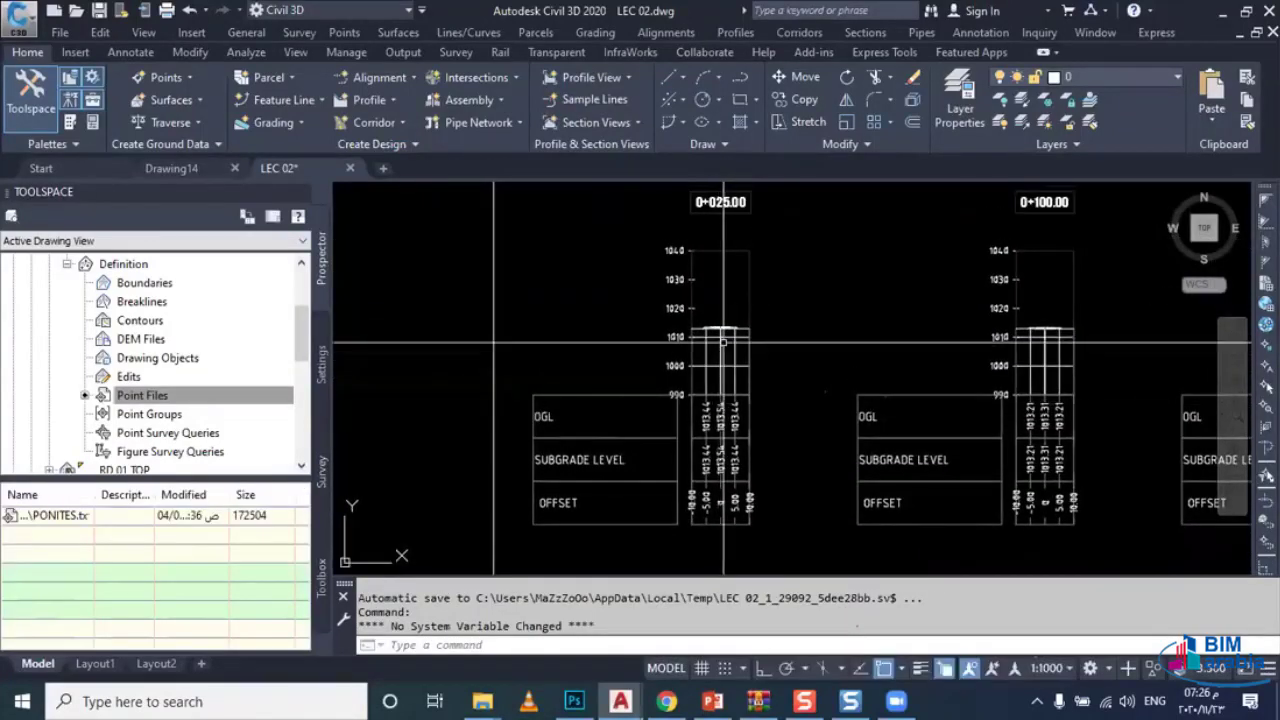
{"action": "scroll", "coordinate": [700, 385], "scroll_direction": "up", "scroll_amount": 2}
{"action": "scroll", "coordinate": [672, 393], "scroll_direction": "up", "scroll_amount": 2}
{"action": "scroll", "coordinate": [672, 393], "scroll_direction": "up", "scroll_amount": 3}
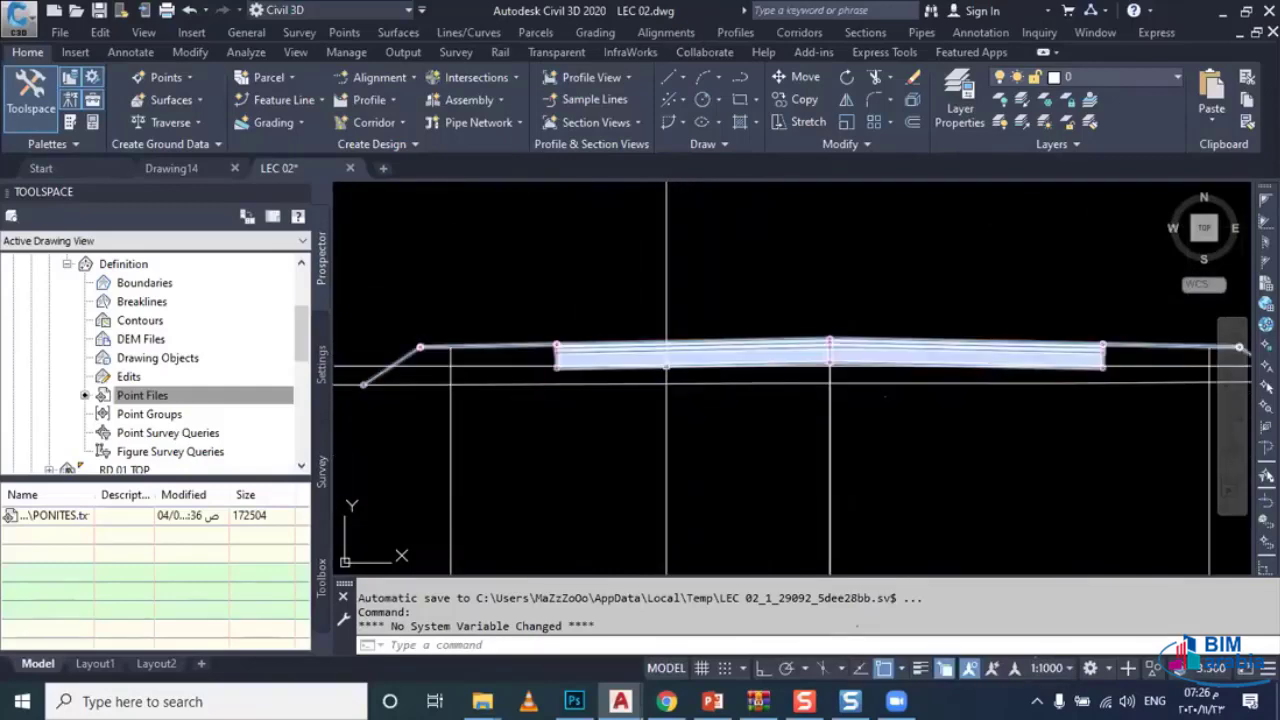
{"action": "left_click", "coordinate": [660, 370]}
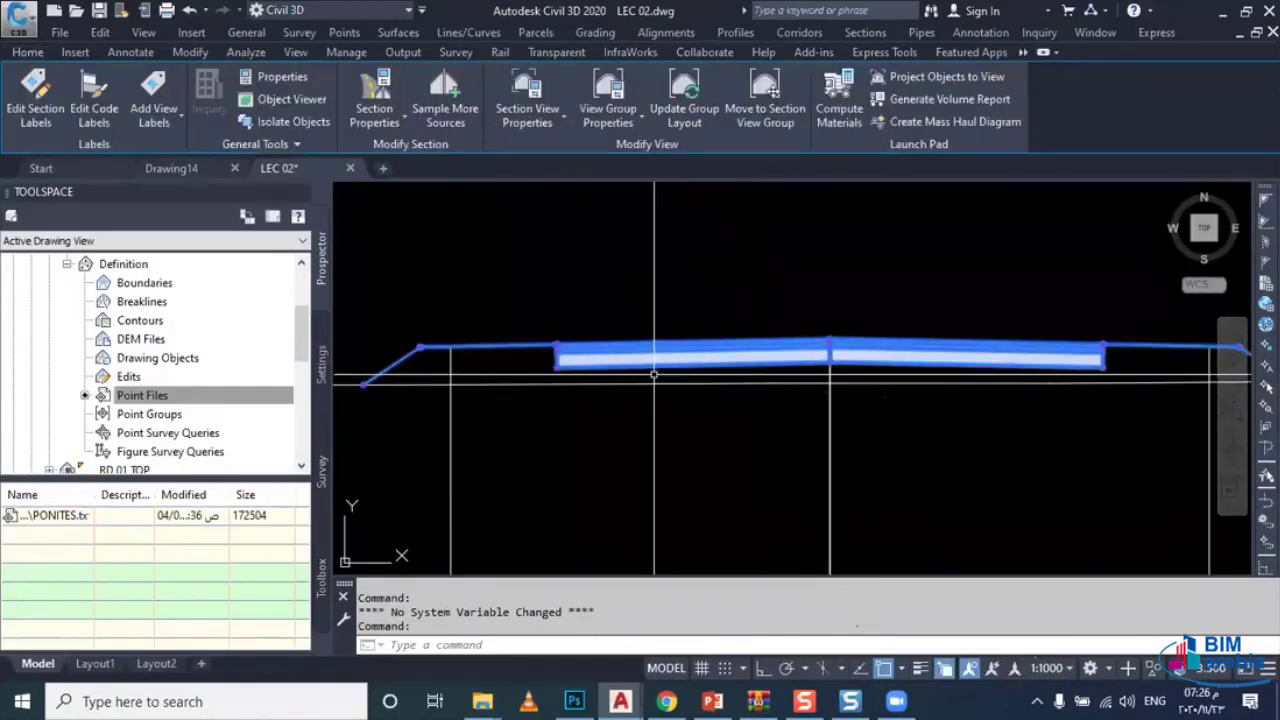
{"action": "scroll", "coordinate": [698, 378], "scroll_direction": "down", "scroll_amount": 2}
{"action": "right_click", "coordinate": [660, 402]}
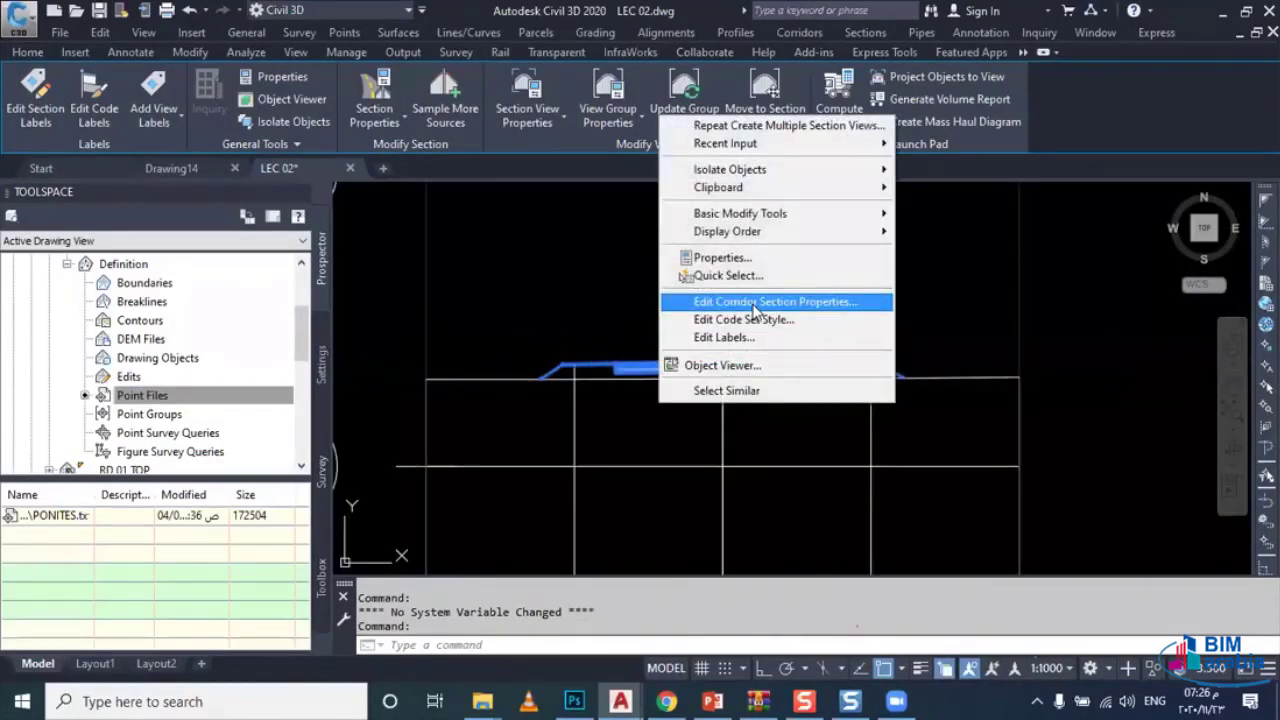
{"action": "left_click", "coordinate": [727, 302]}
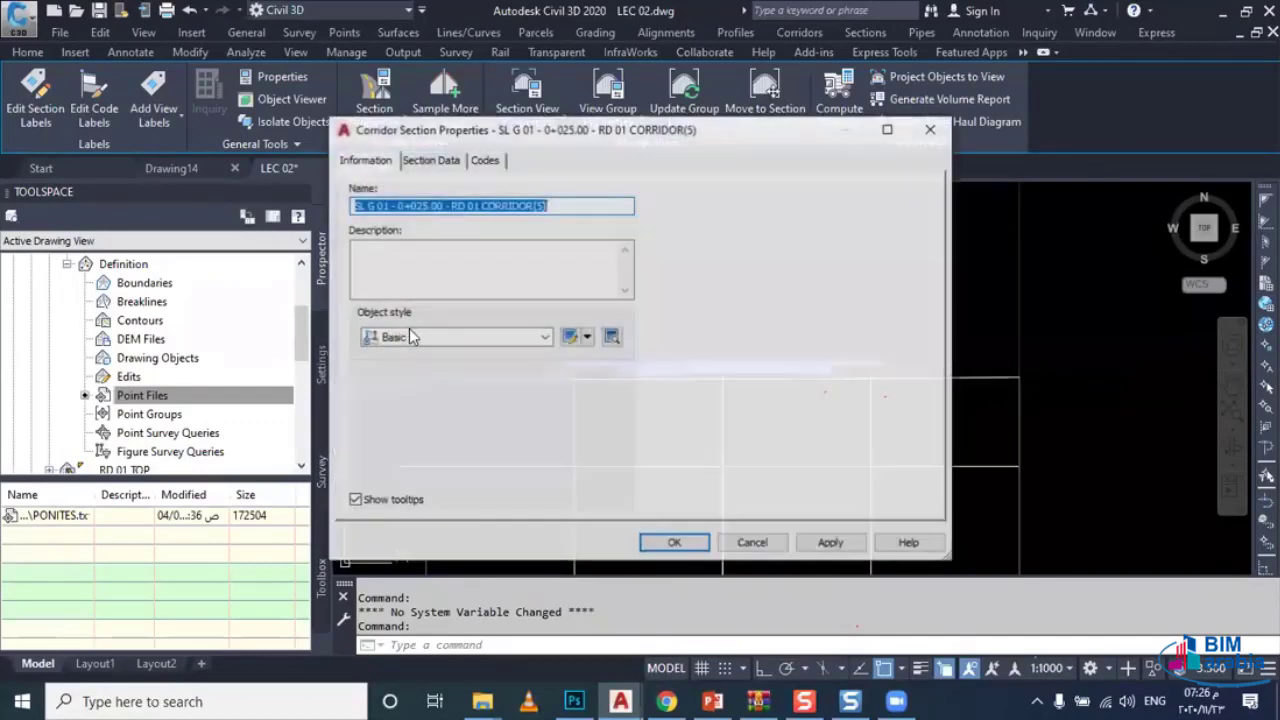
{"action": "left_click", "coordinate": [455, 337]}
{"action": "left_click", "coordinate": [426, 462]}
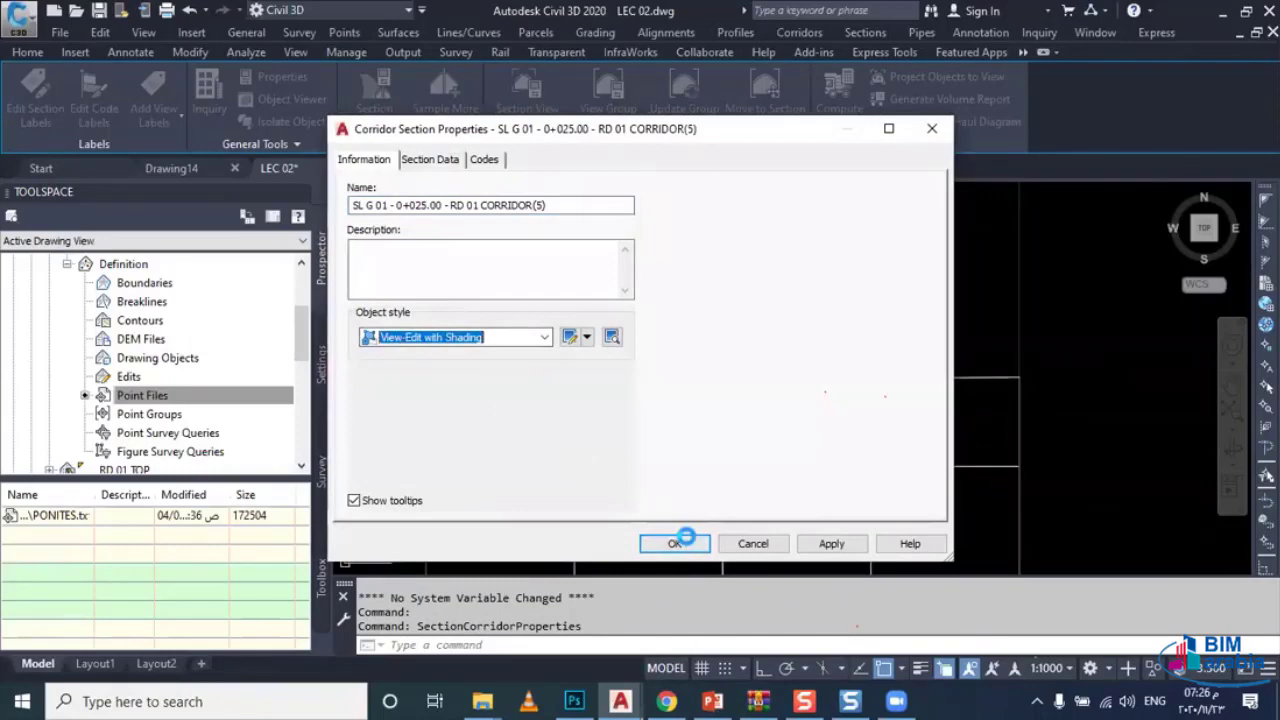
{"action": "left_click", "coordinate": [685, 541]}
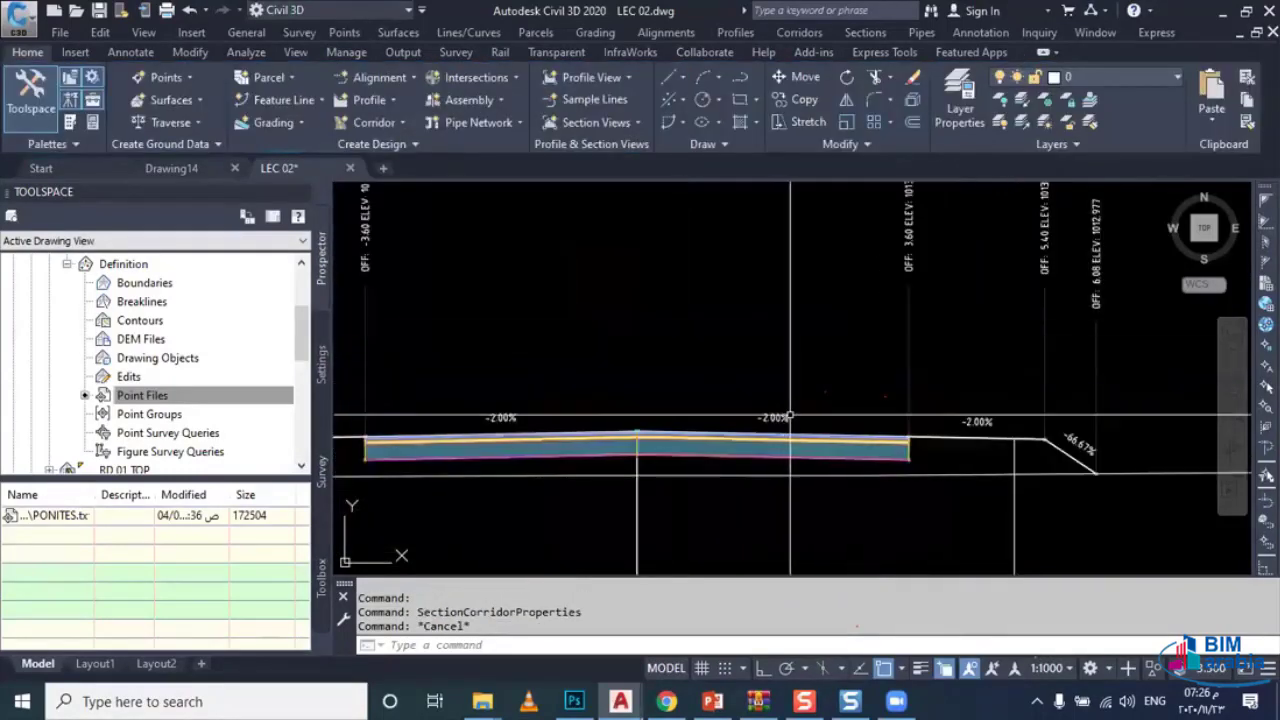
{"action": "scroll", "coordinate": [1090, 384], "scroll_direction": "up", "scroll_amount": 2}
{"action": "scroll", "coordinate": [1090, 384], "scroll_direction": "down", "scroll_amount": 2}
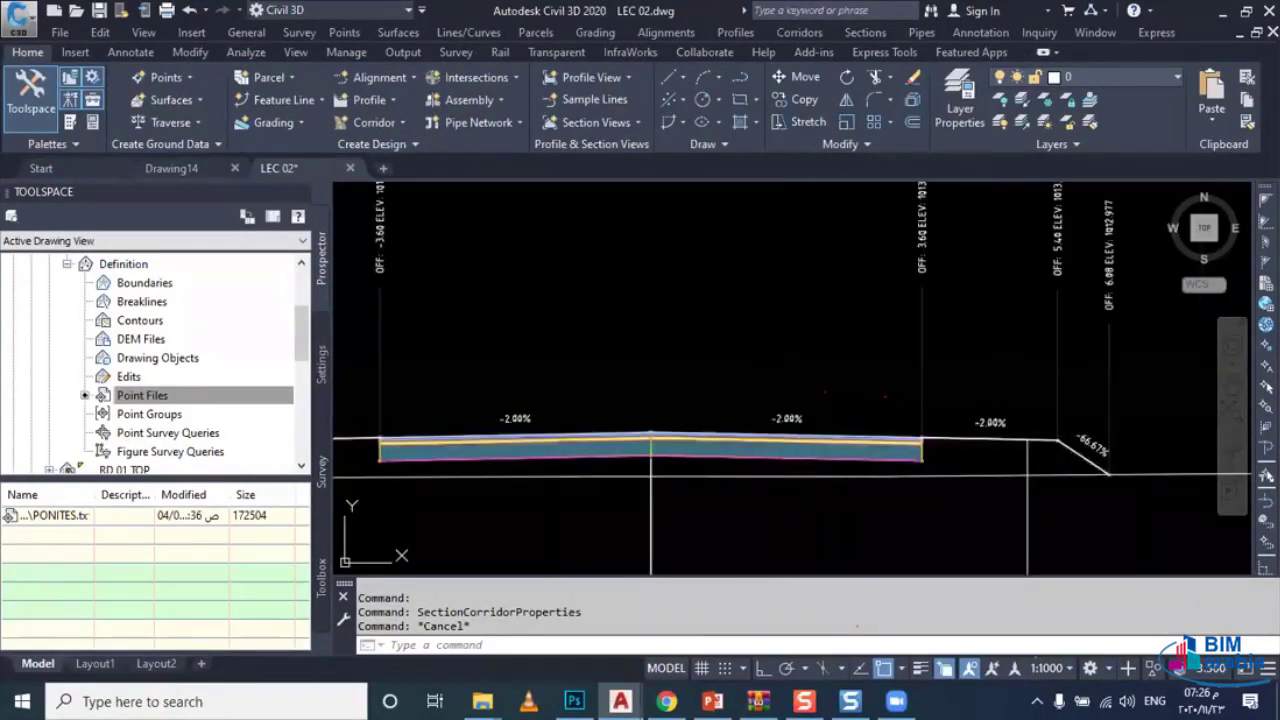
{"action": "scroll", "coordinate": [1090, 384], "scroll_direction": "up", "scroll_amount": 2}
{"action": "scroll", "coordinate": [920, 449], "scroll_direction": "down", "scroll_amount": 2}
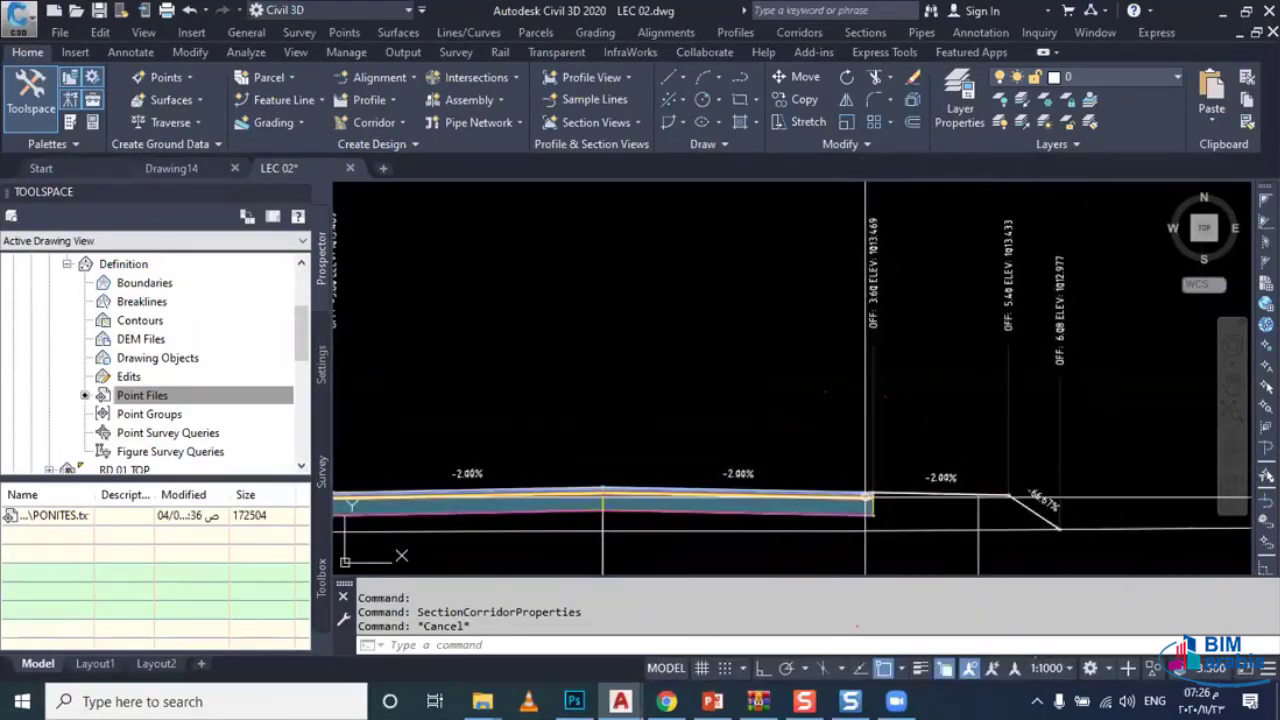
{"action": "scroll", "coordinate": [891, 319], "scroll_direction": "up", "scroll_amount": 2}
{"action": "scroll", "coordinate": [891, 319], "scroll_direction": "up", "scroll_amount": 1}
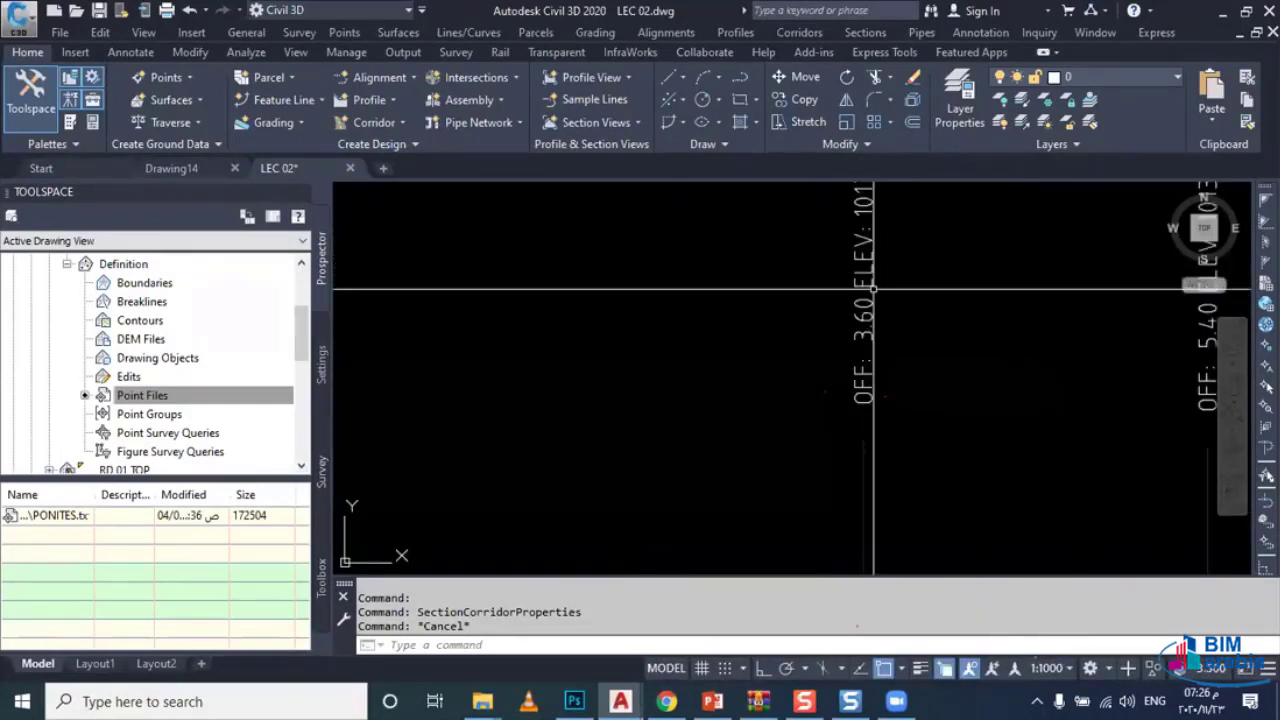
{"action": "scroll", "coordinate": [891, 319], "scroll_direction": "up", "scroll_amount": 1}
{"action": "scroll", "coordinate": [866, 320], "scroll_direction": "down", "scroll_amount": 1}
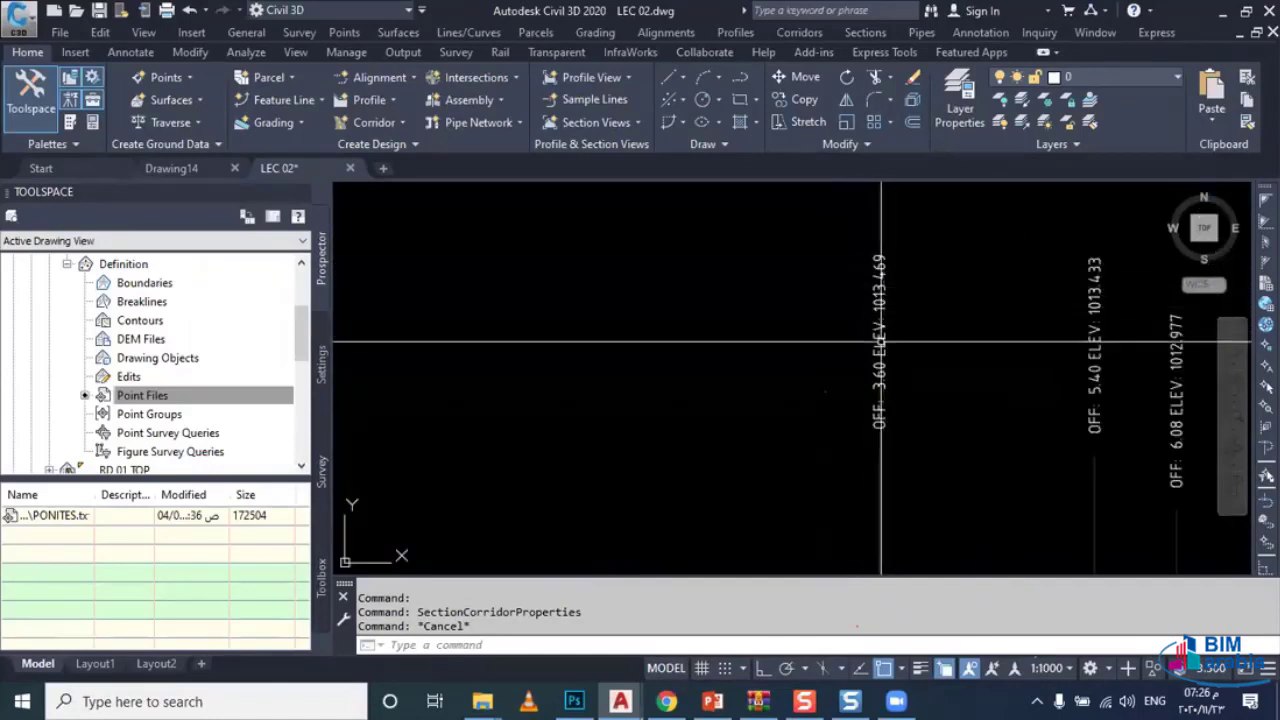
{"action": "scroll", "coordinate": [757, 314], "scroll_direction": "down", "scroll_amount": 2}
{"action": "scroll", "coordinate": [906, 457], "scroll_direction": "down", "scroll_amount": 1}
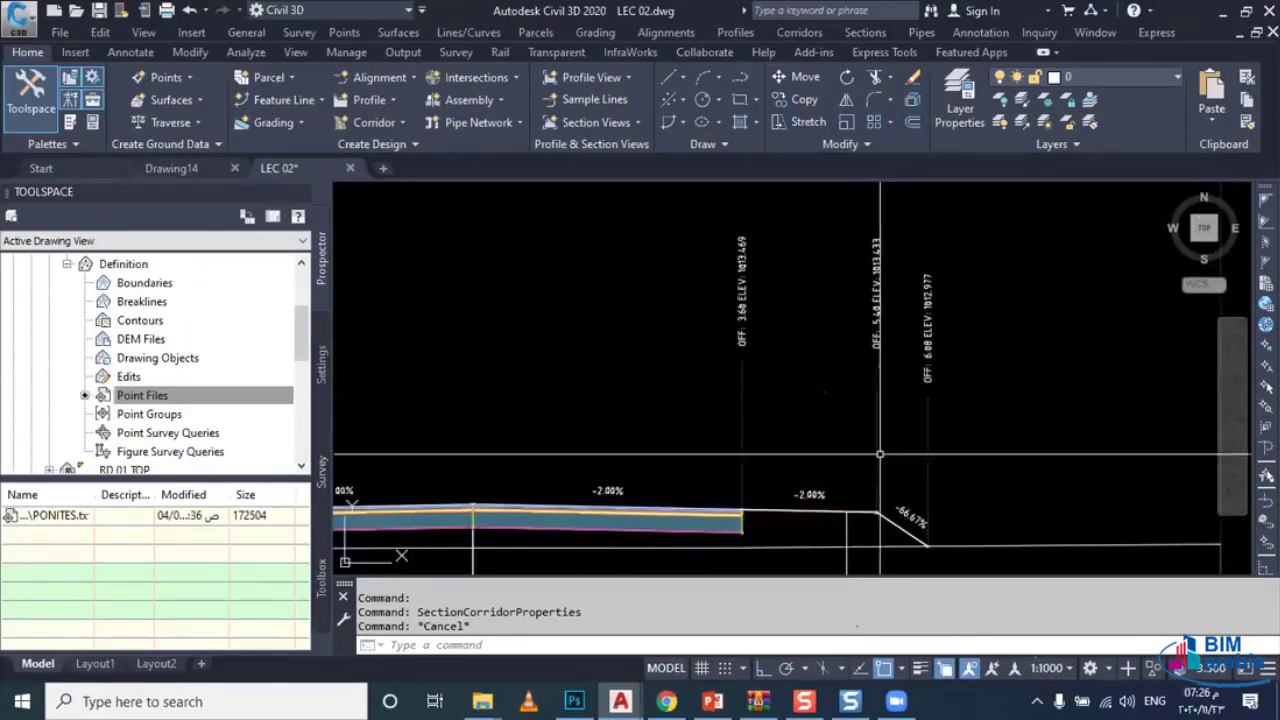
{"action": "scroll", "coordinate": [866, 308], "scroll_direction": "up", "scroll_amount": 2}
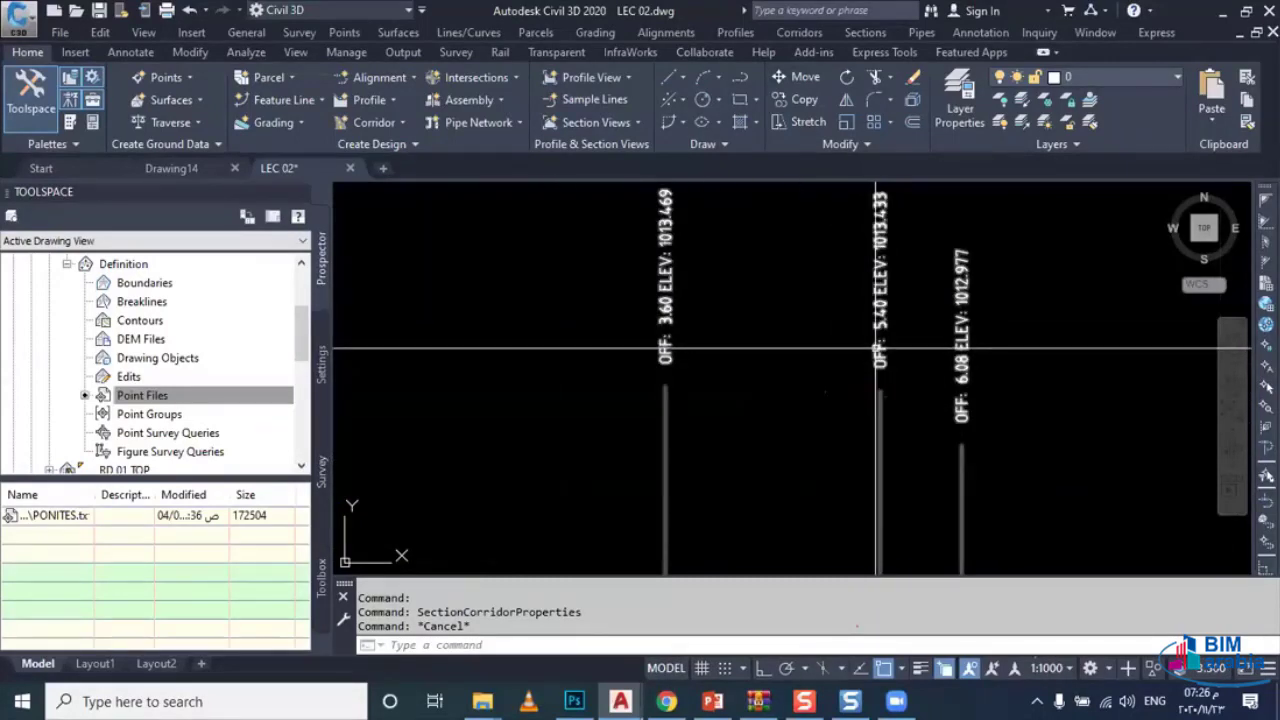
{"action": "scroll", "coordinate": [880, 345], "scroll_direction": "down", "scroll_amount": 3}
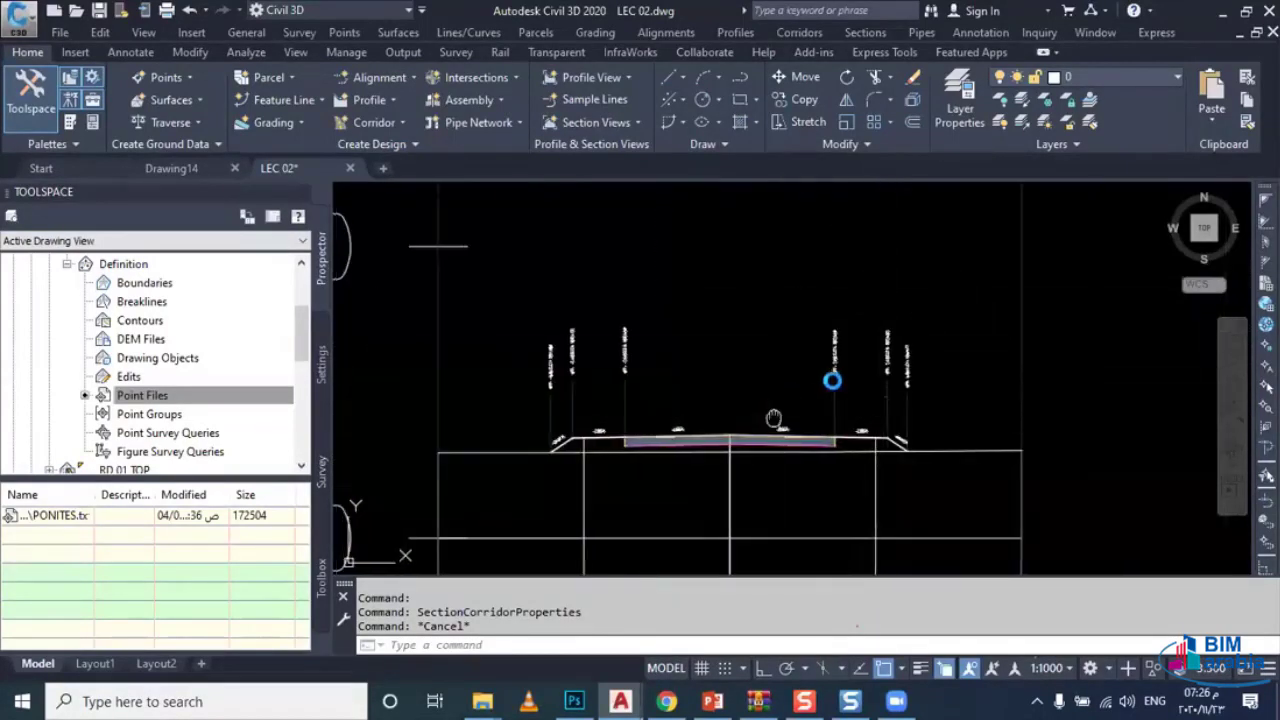
Step: Use MA (Match Properties) to apply the shaded corridor section style across all section sheets
{"action": "left_click", "coordinate": [775, 380]}
{"action": "left_click", "coordinate": [748, 342]}
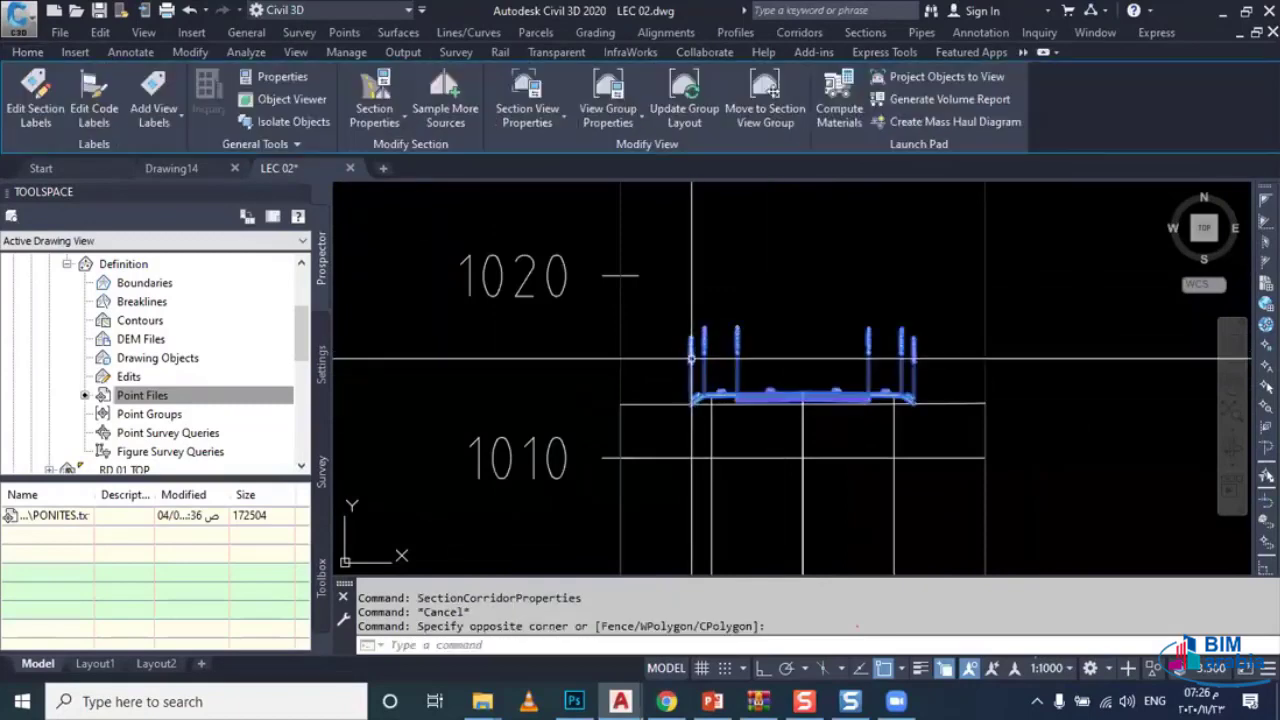
{"action": "type", "text": "m"}
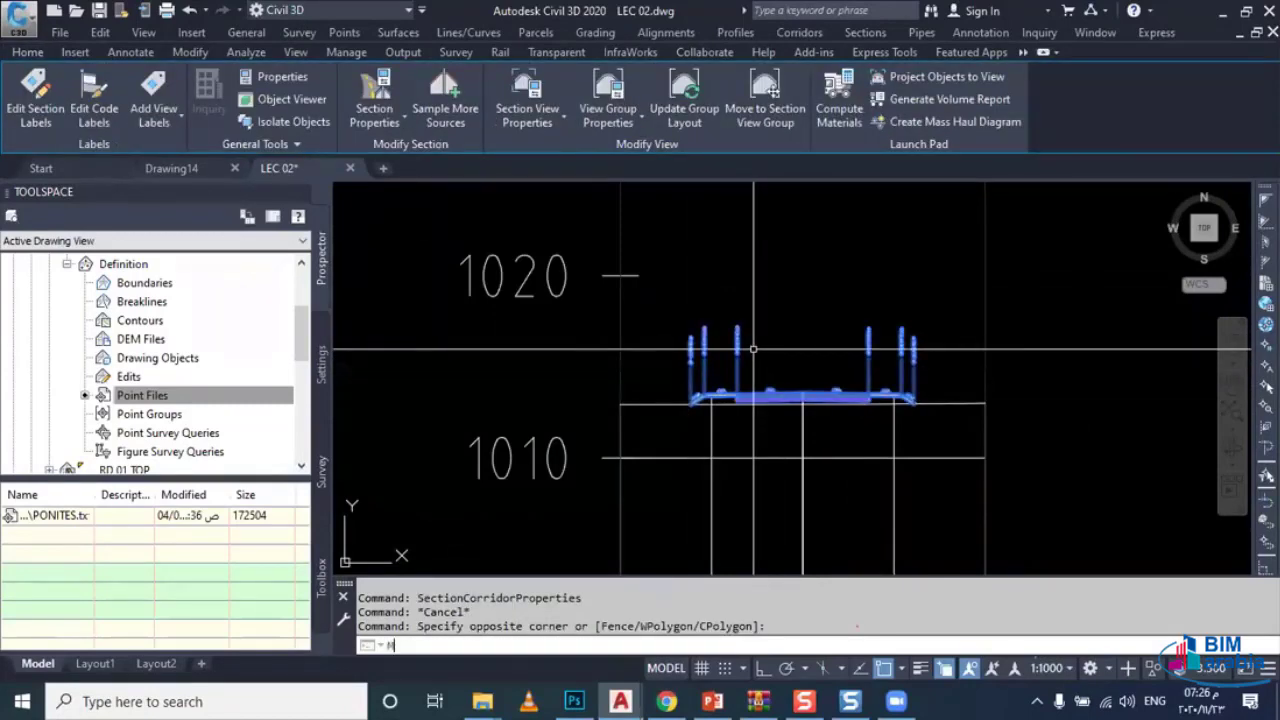
{"action": "type", "text": "a"}
{"action": "key", "text": "Return"}
{"action": "scroll", "coordinate": [766, 314], "scroll_direction": "down", "scroll_amount": 4}
{"action": "scroll", "coordinate": [742, 292], "scroll_direction": "down", "scroll_amount": 2}
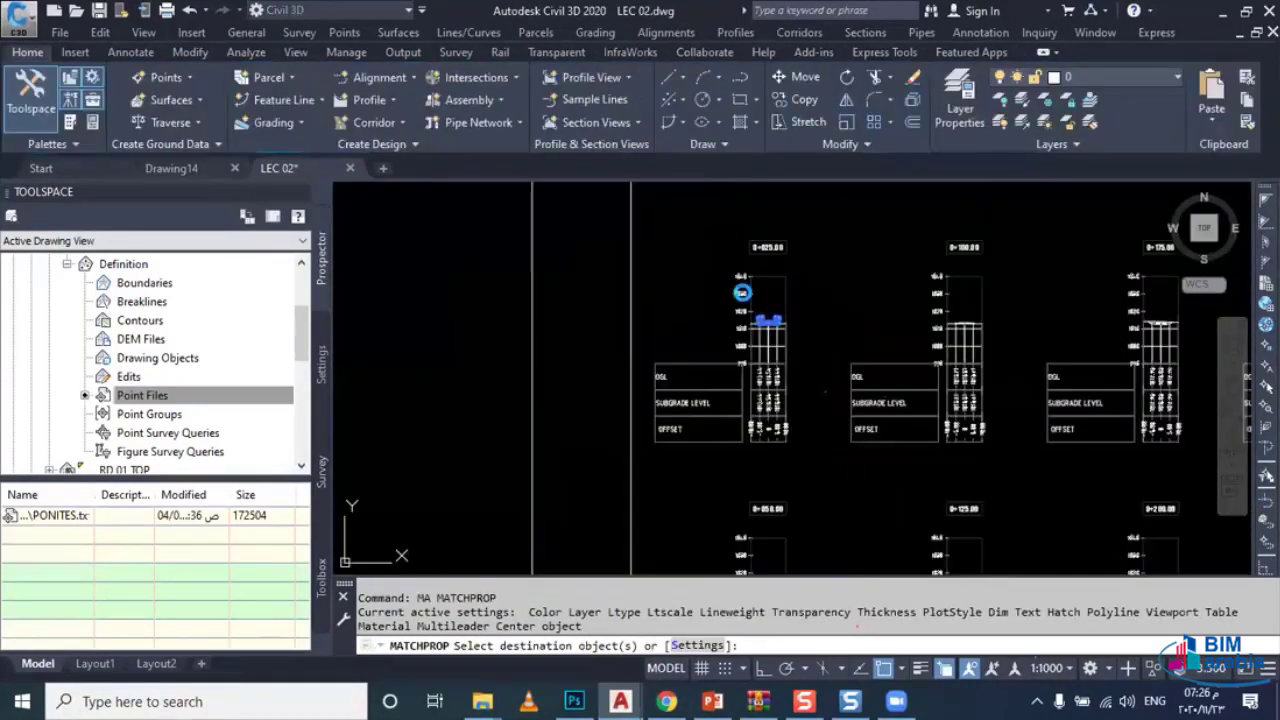
{"action": "scroll", "coordinate": [825, 393], "scroll_direction": "down", "scroll_amount": 5}
{"action": "left_click", "coordinate": [988, 223]}
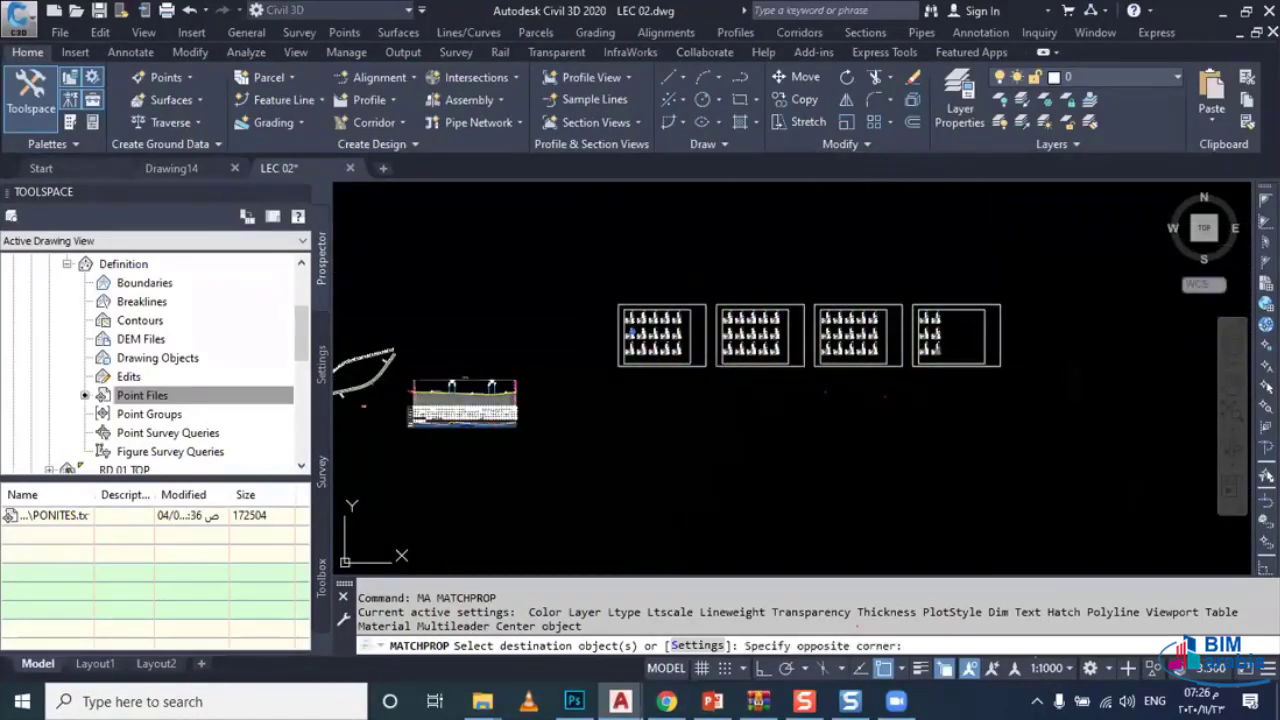
{"action": "left_click", "coordinate": [590, 382]}
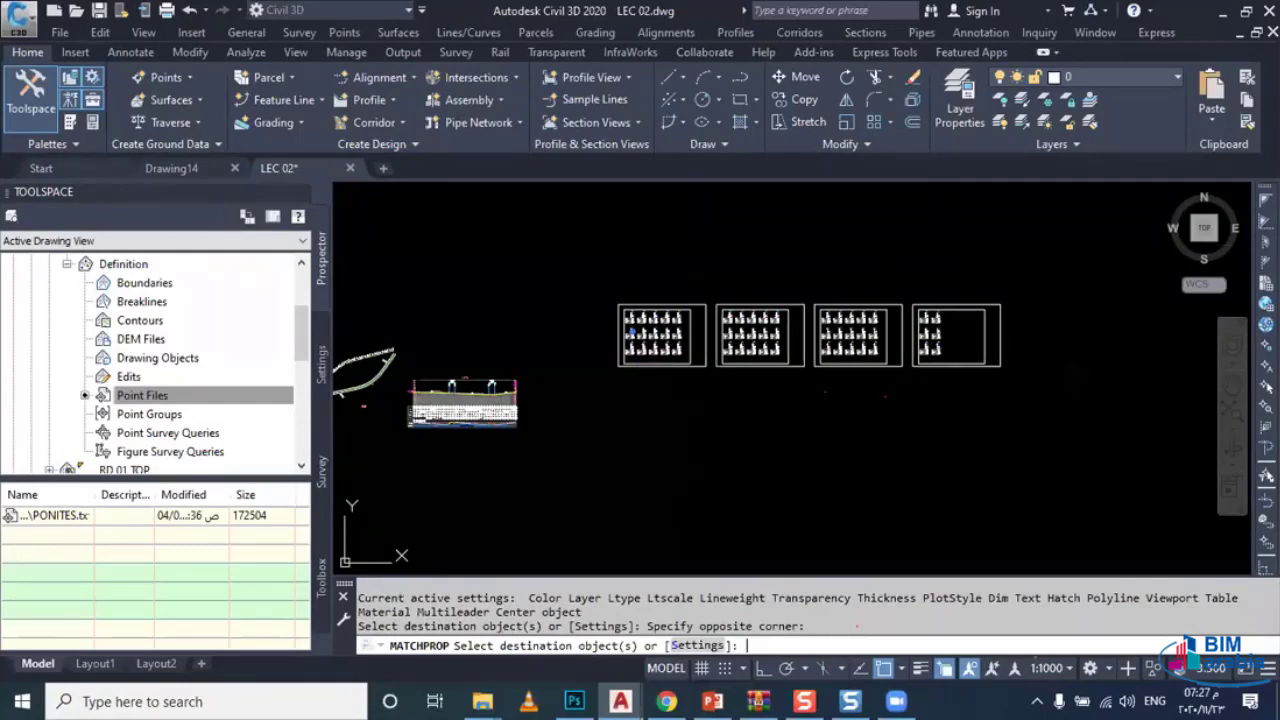
{"action": "key", "text": "Escape"}
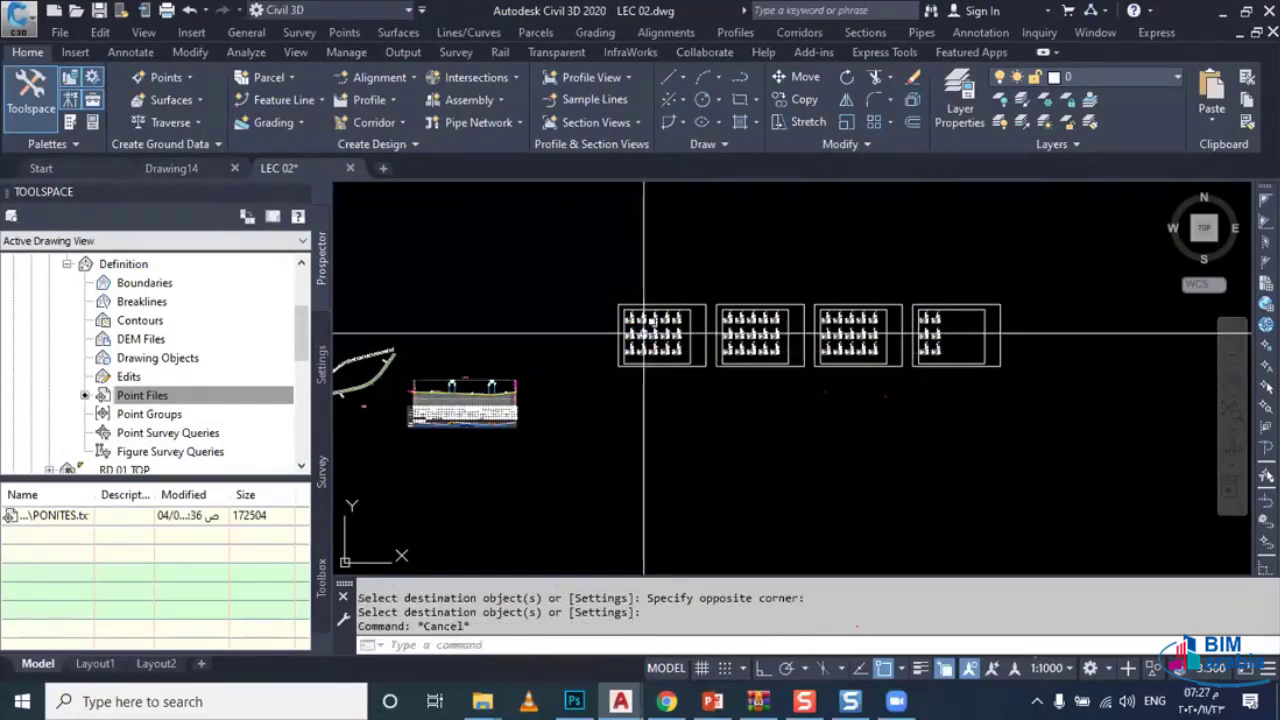
{"action": "scroll", "coordinate": [654, 398], "scroll_direction": "up", "scroll_amount": 5}
{"action": "scroll", "coordinate": [654, 398], "scroll_direction": "up", "scroll_amount": 1}
{"action": "scroll", "coordinate": [654, 398], "scroll_direction": "up", "scroll_amount": 4}
{"action": "scroll", "coordinate": [654, 398], "scroll_direction": "up", "scroll_amount": 5}
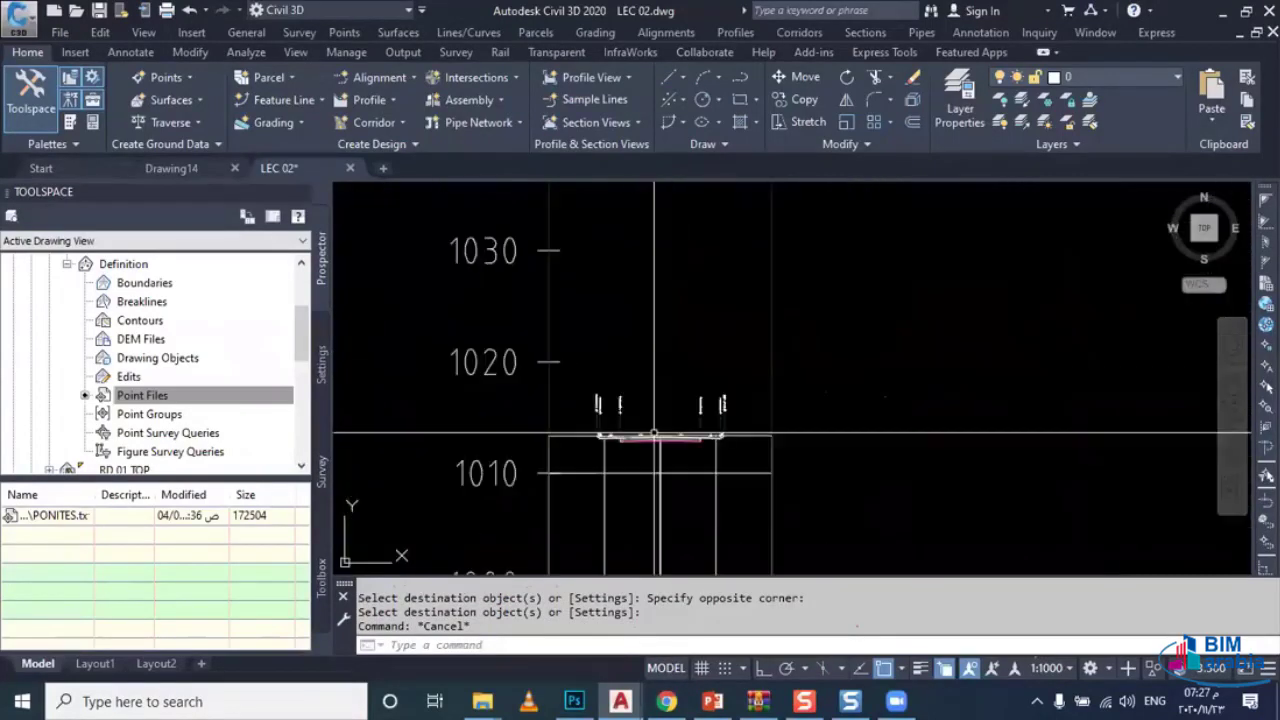
{"action": "scroll", "coordinate": [654, 398], "scroll_direction": "down", "scroll_amount": 2}
{"action": "scroll", "coordinate": [654, 398], "scroll_direction": "down", "scroll_amount": 2}
{"action": "scroll", "coordinate": [638, 384], "scroll_direction": "down", "scroll_amount": 3}
{"action": "scroll", "coordinate": [638, 384], "scroll_direction": "down", "scroll_amount": 2}
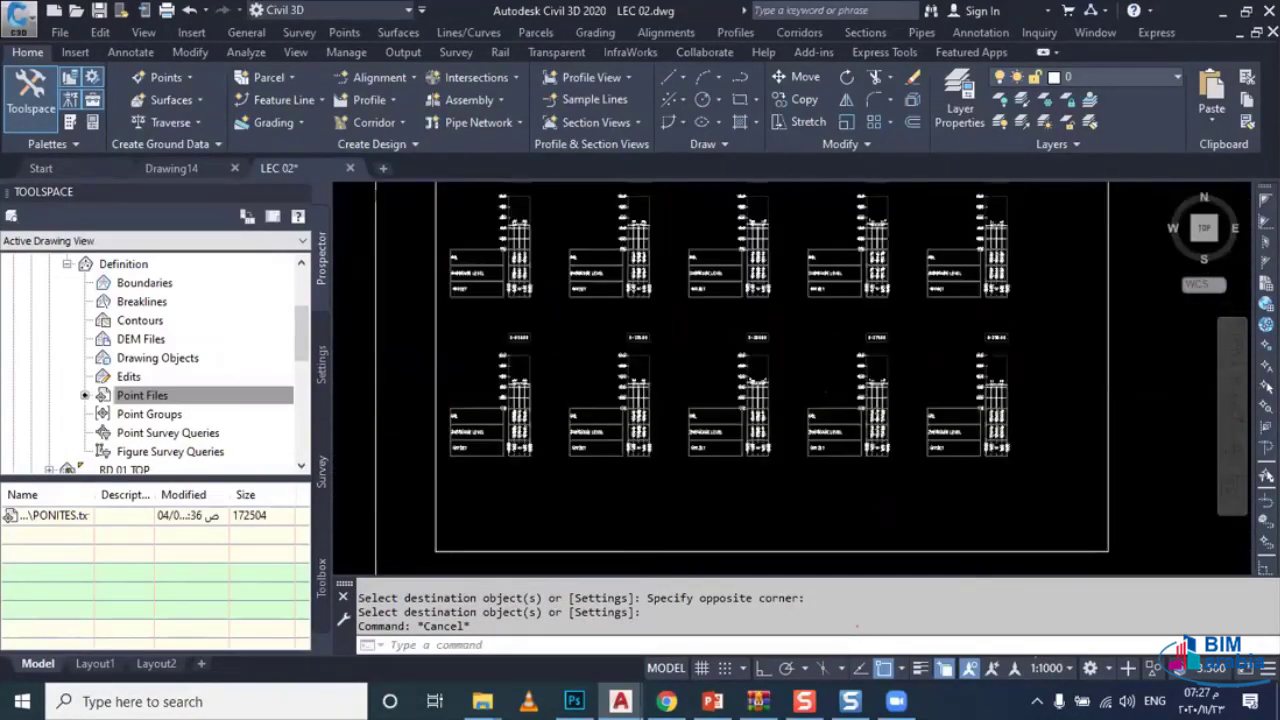
{"action": "scroll", "coordinate": [638, 384], "scroll_direction": "down", "scroll_amount": 2}
{"action": "scroll", "coordinate": [638, 384], "scroll_direction": "down", "scroll_amount": 2}
{"action": "scroll", "coordinate": [638, 384], "scroll_direction": "down", "scroll_amount": 1}
{"action": "scroll", "coordinate": [697, 409], "scroll_direction": "up", "scroll_amount": 5}
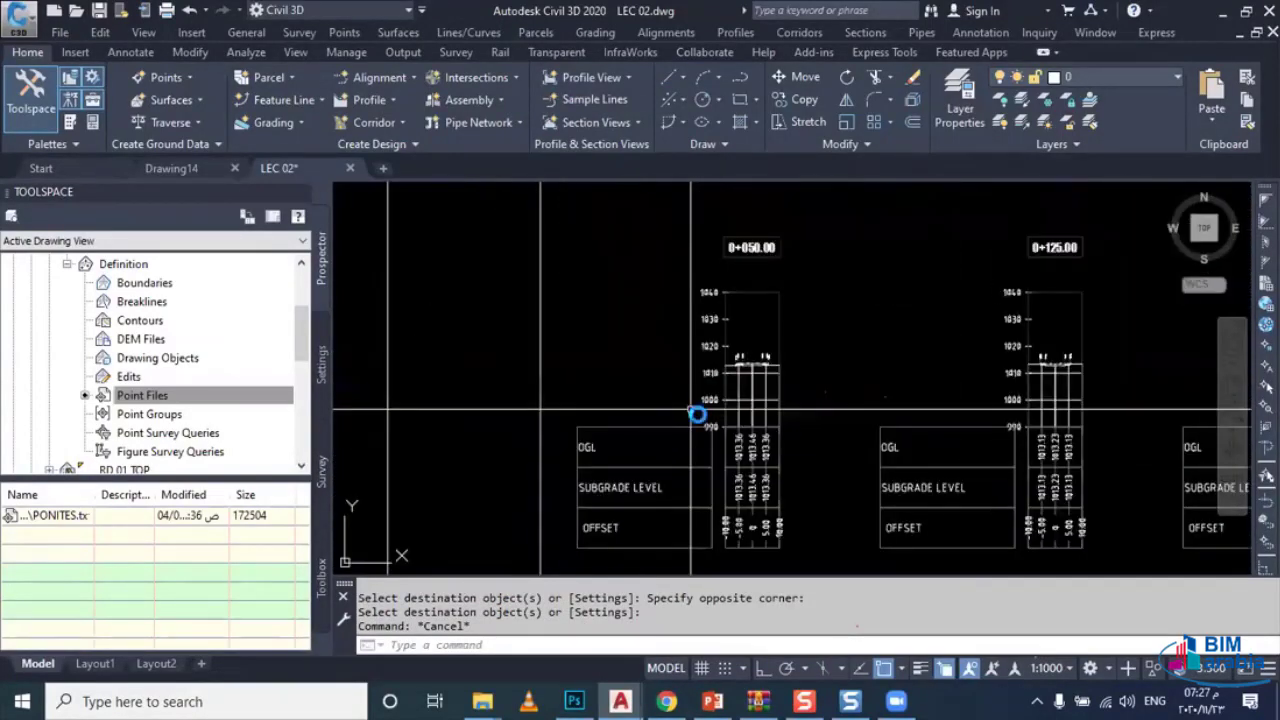
{"action": "scroll", "coordinate": [800, 266], "scroll_direction": "down", "scroll_amount": 4}
{"action": "scroll", "coordinate": [800, 266], "scroll_direction": "down", "scroll_amount": 4}
{"action": "middle_click_drag", "start_coordinate": [726, 420], "coordinate": [806, 307]}
{"action": "scroll", "coordinate": [806, 307], "scroll_direction": "down", "scroll_amount": 2}
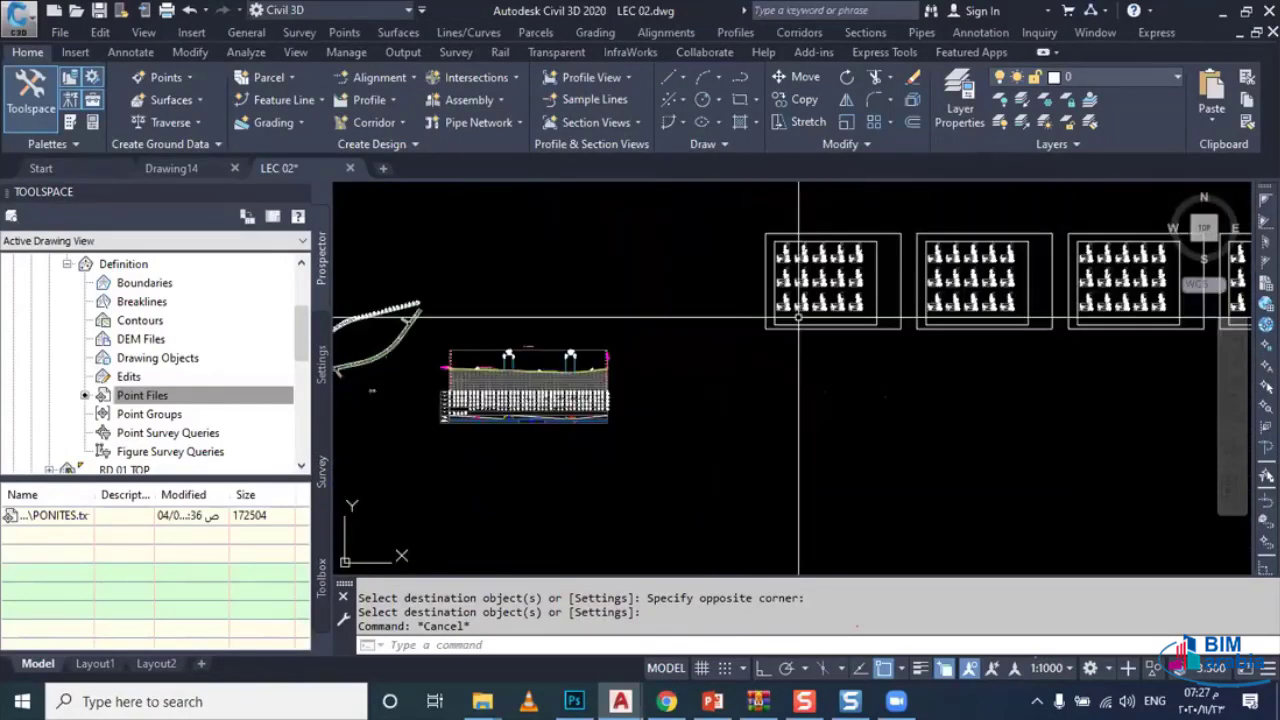
{"action": "scroll", "coordinate": [798, 318], "scroll_direction": "down", "scroll_amount": 1}
{"action": "scroll", "coordinate": [596, 360], "scroll_direction": "up", "scroll_amount": 4}
{"action": "scroll", "coordinate": [596, 360], "scroll_direction": "up", "scroll_amount": 2}
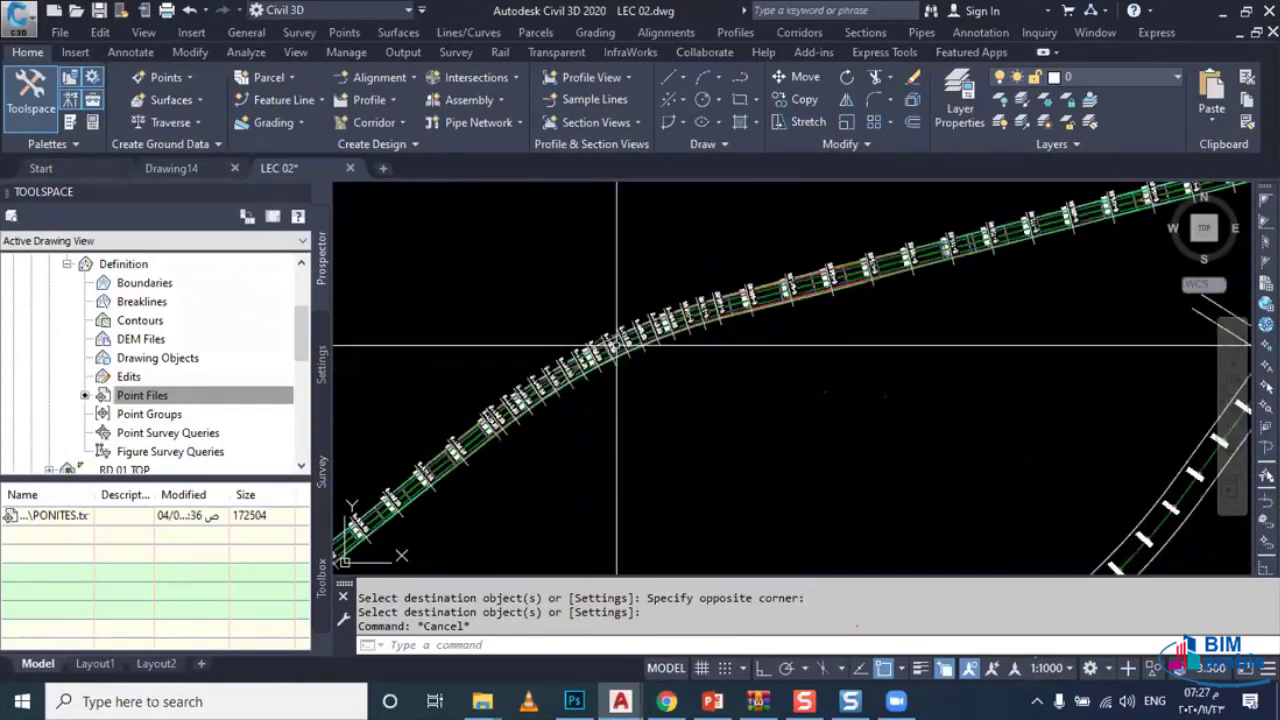
{"action": "scroll", "coordinate": [596, 360], "scroll_direction": "up", "scroll_amount": 1}
{"action": "scroll", "coordinate": [582, 362], "scroll_direction": "up", "scroll_amount": 1}
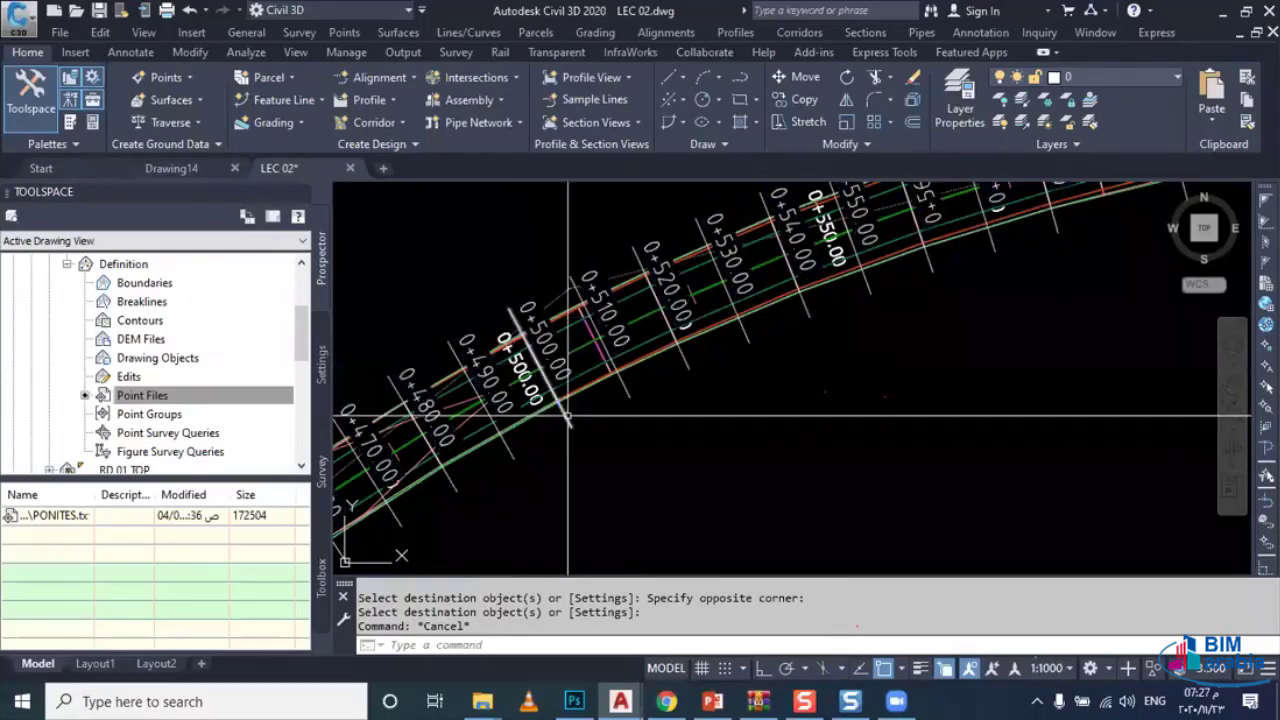
{"action": "scroll", "coordinate": [568, 415], "scroll_direction": "down", "scroll_amount": 2}
{"action": "scroll", "coordinate": [568, 415], "scroll_direction": "down", "scroll_amount": 3}
{"action": "scroll", "coordinate": [568, 415], "scroll_direction": "down", "scroll_amount": 2}
{"action": "mouse_move", "coordinate": [962, 377]}
{"action": "middle_mouse_down"}
{"action": "mouse_move", "coordinate": [687, 357]}
{"action": "mouse_move", "coordinate": [483, 371]}
{"action": "middle_mouse_up"}
{"action": "scroll", "coordinate": [770, 350], "scroll_direction": "up", "scroll_amount": 2}
{"action": "scroll", "coordinate": [770, 350], "scroll_direction": "up", "scroll_amount": 2}
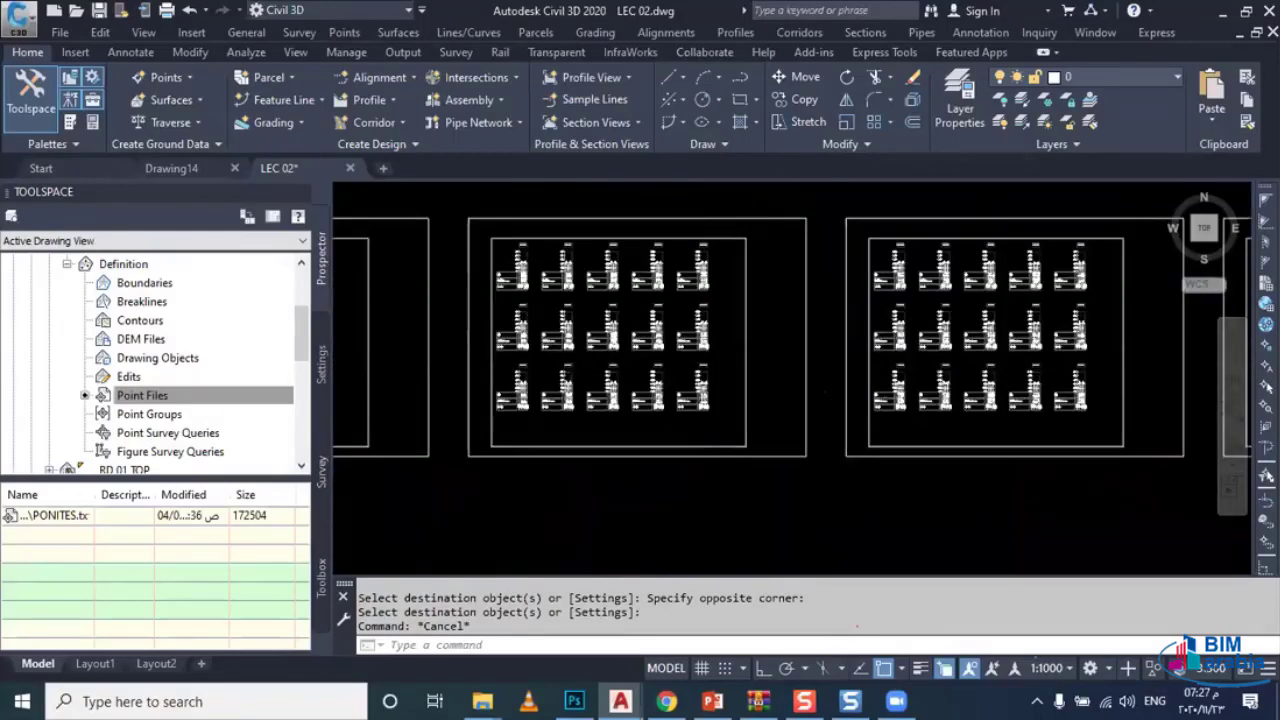
{"action": "scroll", "coordinate": [832, 422], "scroll_direction": "up", "scroll_amount": 2}
{"action": "scroll", "coordinate": [832, 422], "scroll_direction": "up", "scroll_amount": 2}
{"action": "scroll", "coordinate": [832, 422], "scroll_direction": "up", "scroll_amount": 2}
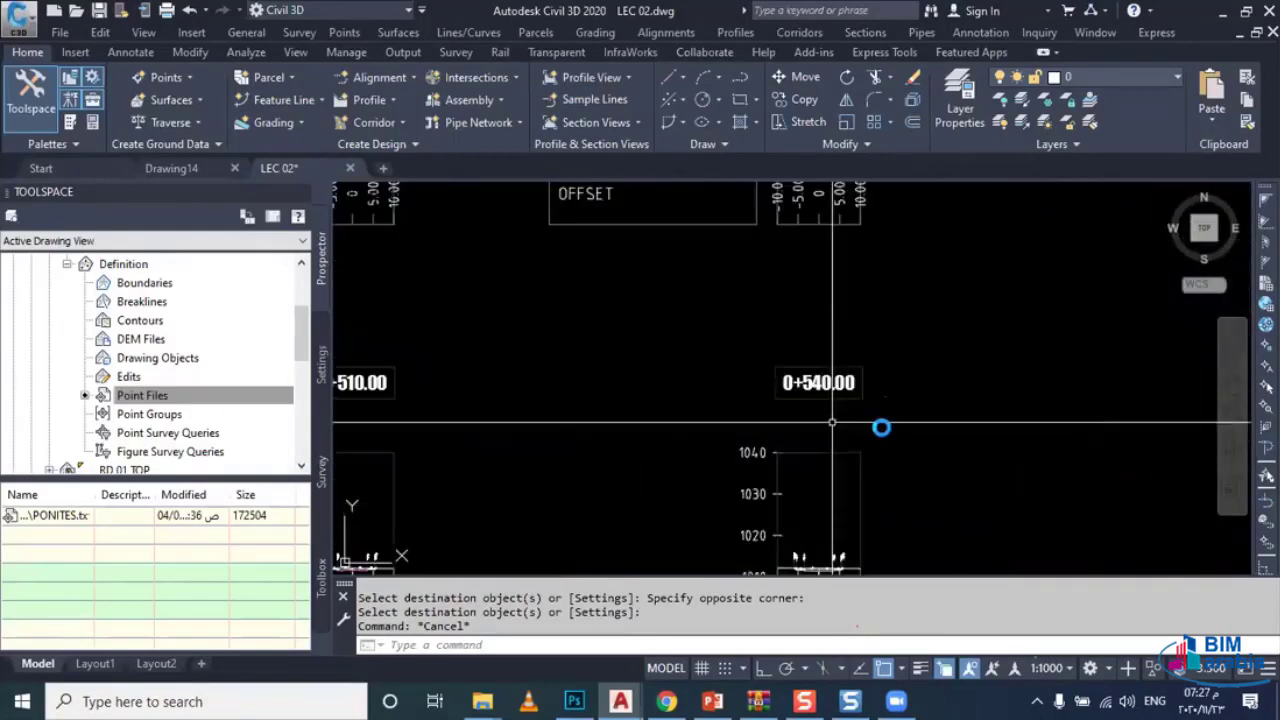
{"action": "scroll", "coordinate": [832, 422], "scroll_direction": "down", "scroll_amount": 3}
{"action": "scroll", "coordinate": [860, 450], "scroll_direction": "down", "scroll_amount": 1}
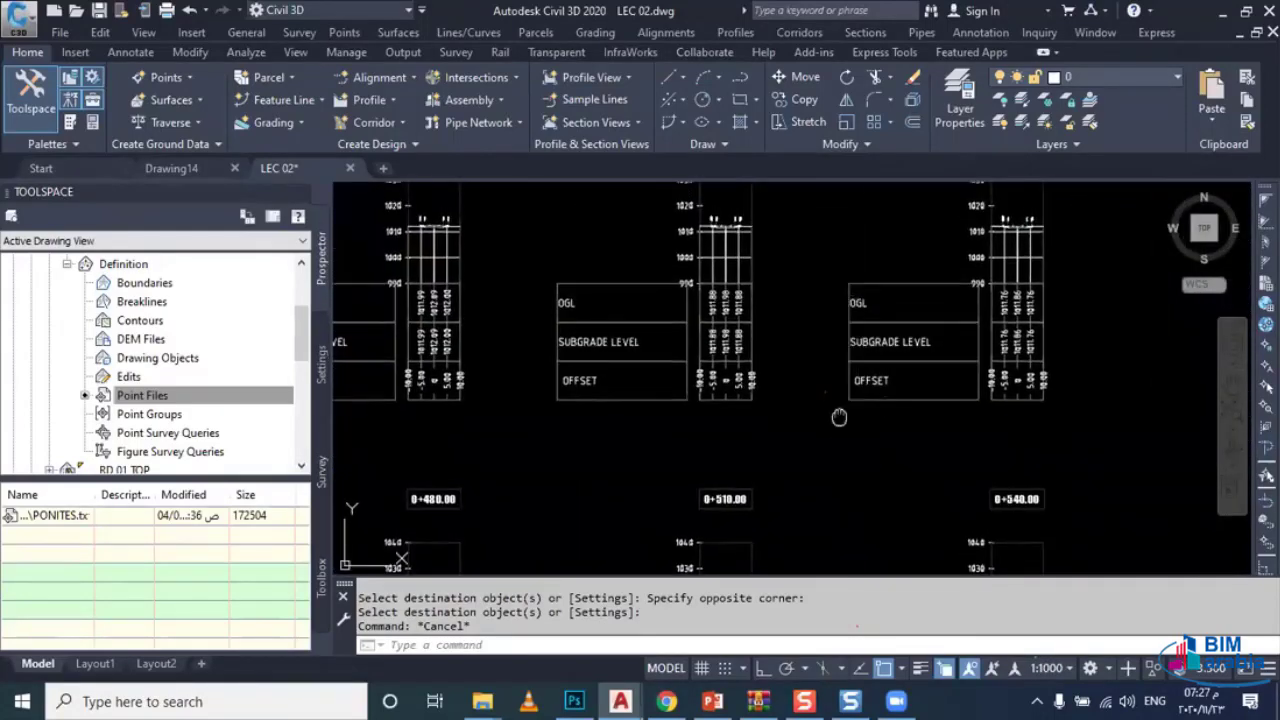
{"action": "scroll", "coordinate": [751, 257], "scroll_direction": "up", "scroll_amount": 1}
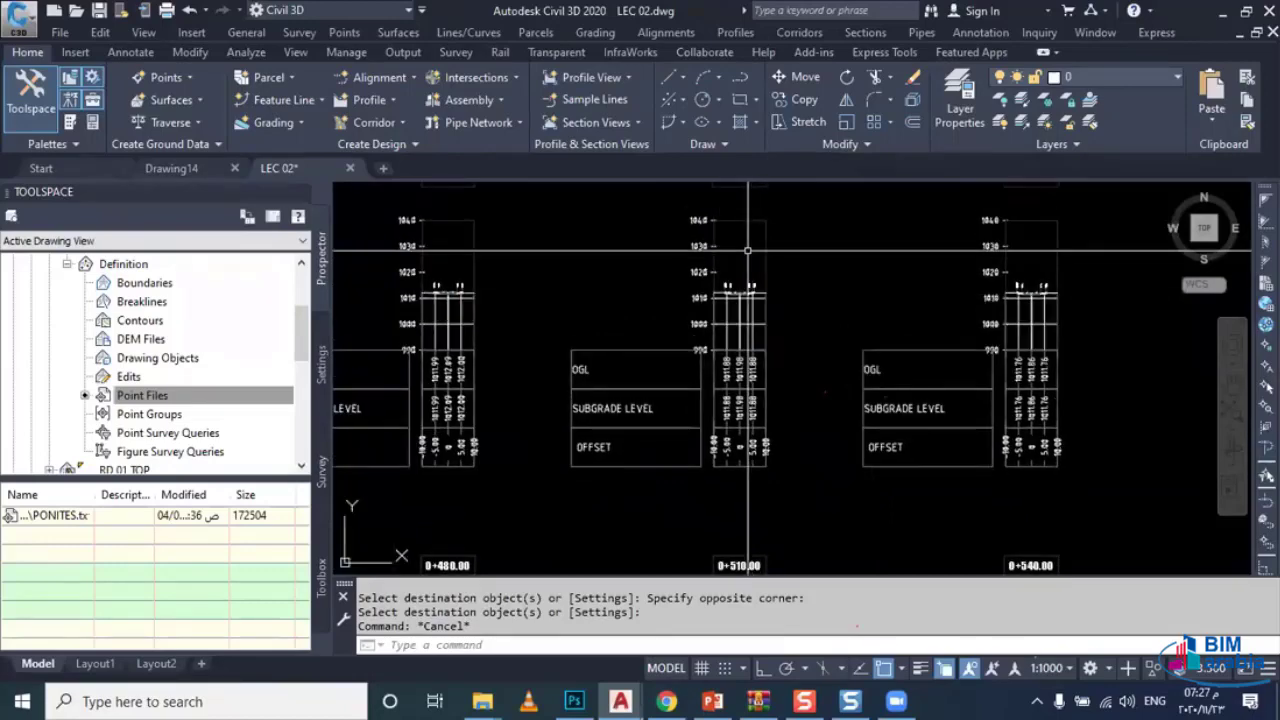
{"action": "scroll", "coordinate": [766, 320], "scroll_direction": "up", "scroll_amount": 2}
{"action": "scroll", "coordinate": [769, 321], "scroll_direction": "up", "scroll_amount": 3}
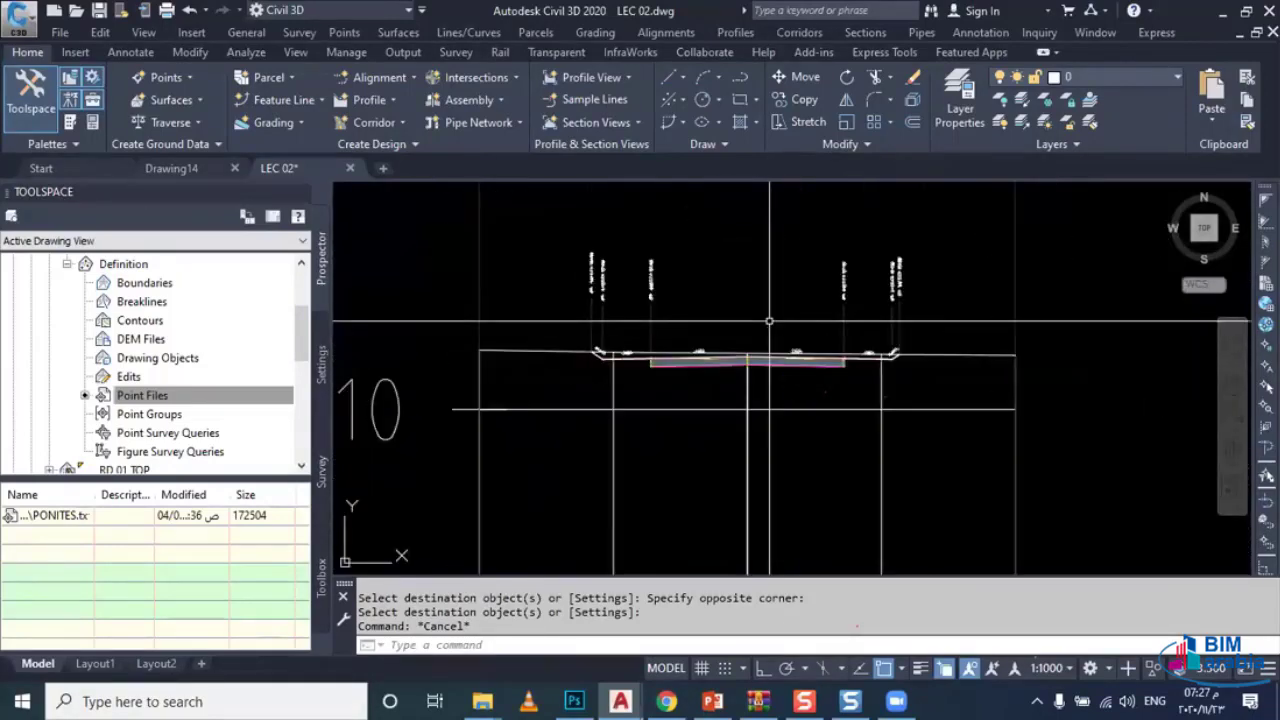
{"action": "scroll", "coordinate": [769, 321], "scroll_direction": "up", "scroll_amount": 3}
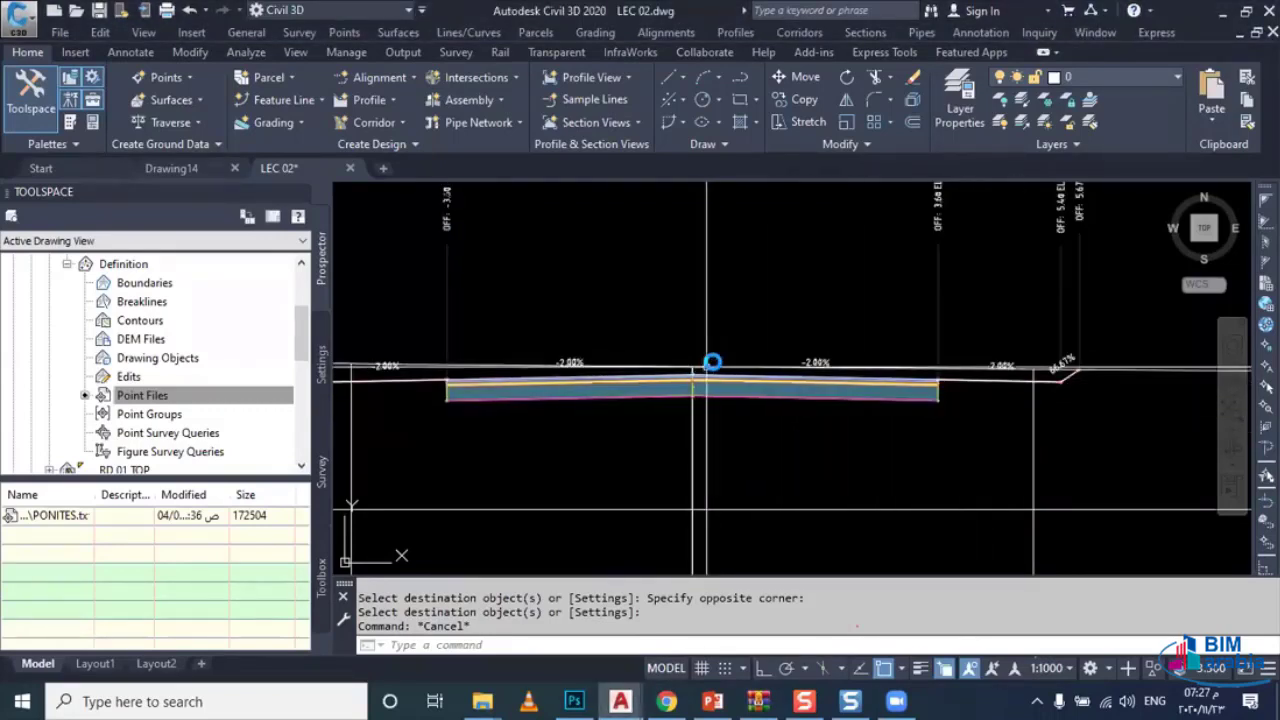
{"action": "scroll", "coordinate": [745, 388], "scroll_direction": "down", "scroll_amount": 5}
{"action": "scroll", "coordinate": [745, 388], "scroll_direction": "down", "scroll_amount": 2}
{"action": "scroll", "coordinate": [744, 390], "scroll_direction": "down", "scroll_amount": 4}
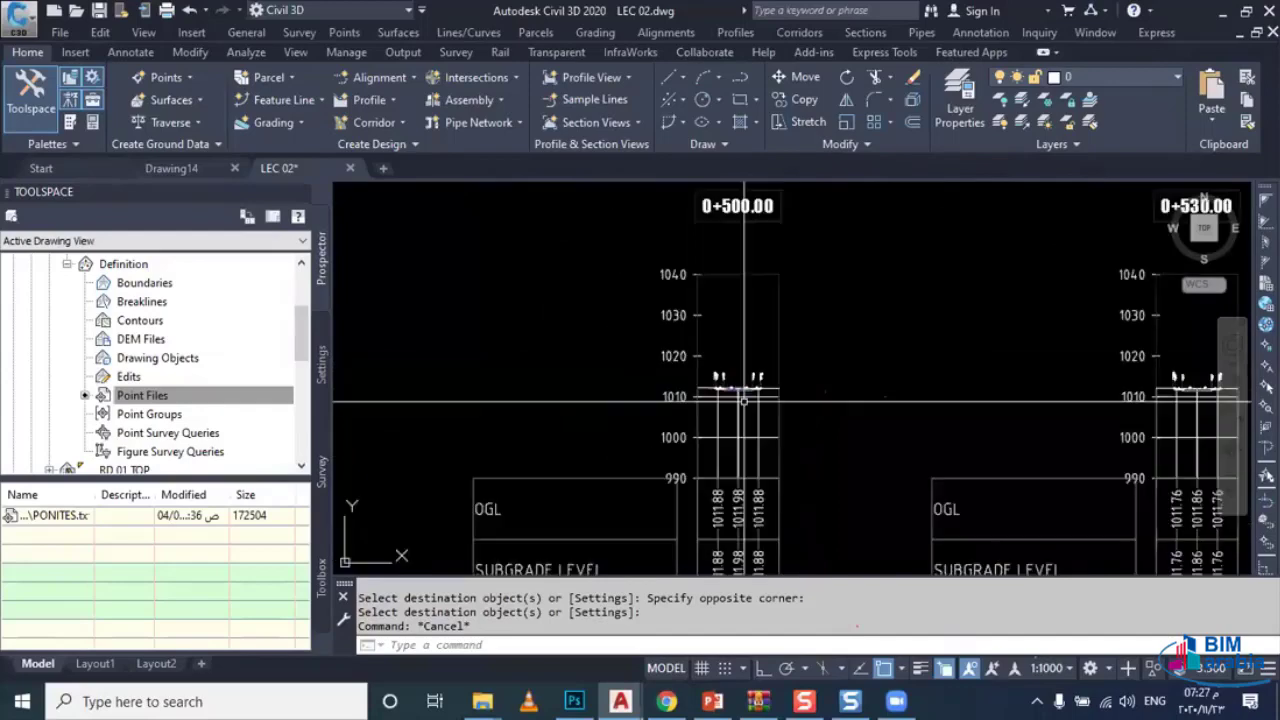
{"action": "scroll", "coordinate": [743, 392], "scroll_direction": "up", "scroll_amount": 4}
{"action": "scroll", "coordinate": [742, 394], "scroll_direction": "down", "scroll_amount": 4}
{"action": "type", "text": "c"}
{"action": "key", "text": "Return"}
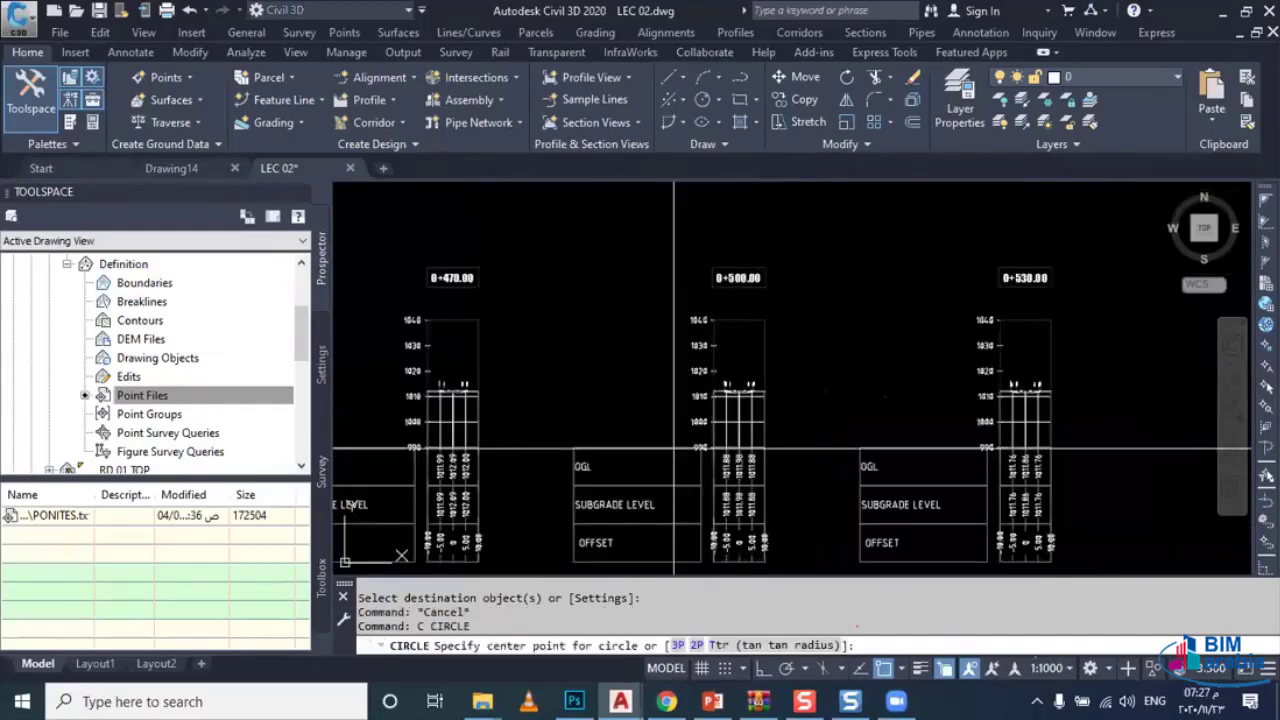
{"action": "left_click", "coordinate": [739, 447]}
{"action": "left_click", "coordinate": [762, 255]}
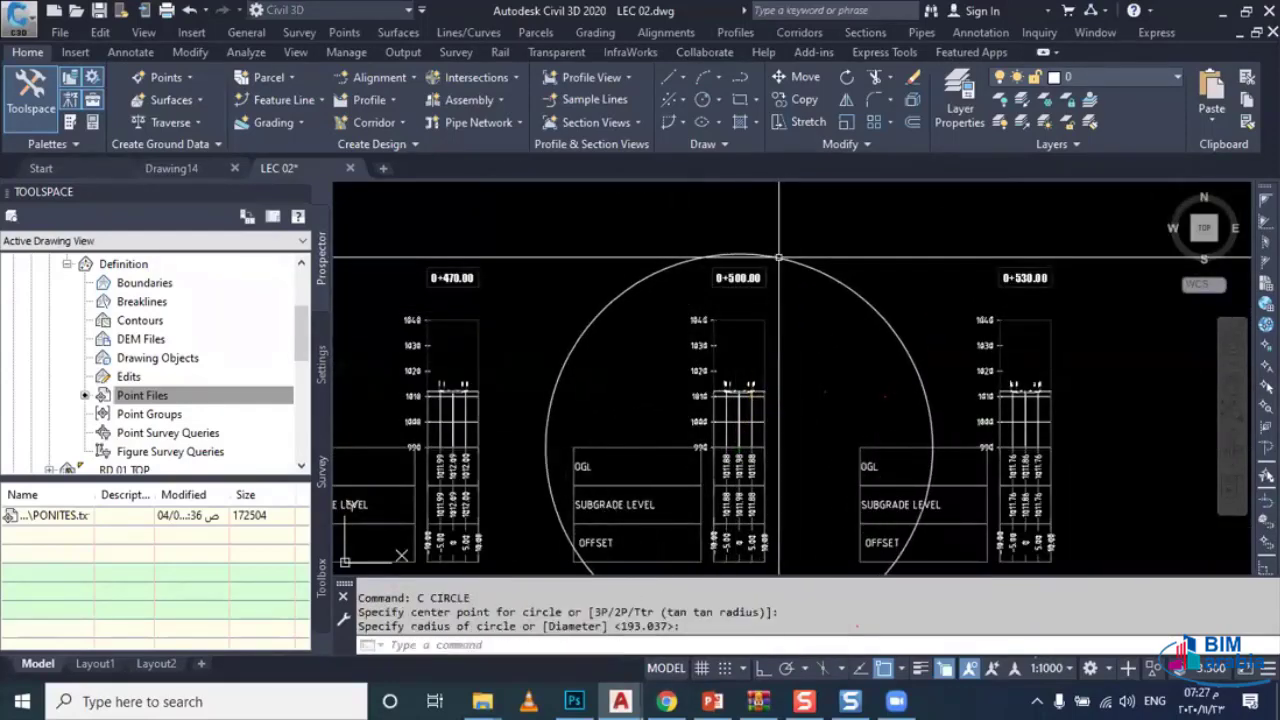
{"action": "scroll", "coordinate": [756, 310], "scroll_direction": "down", "scroll_amount": 4}
{"action": "middle_click_drag", "start_coordinate": [729, 353], "coordinate": [803, 298]}
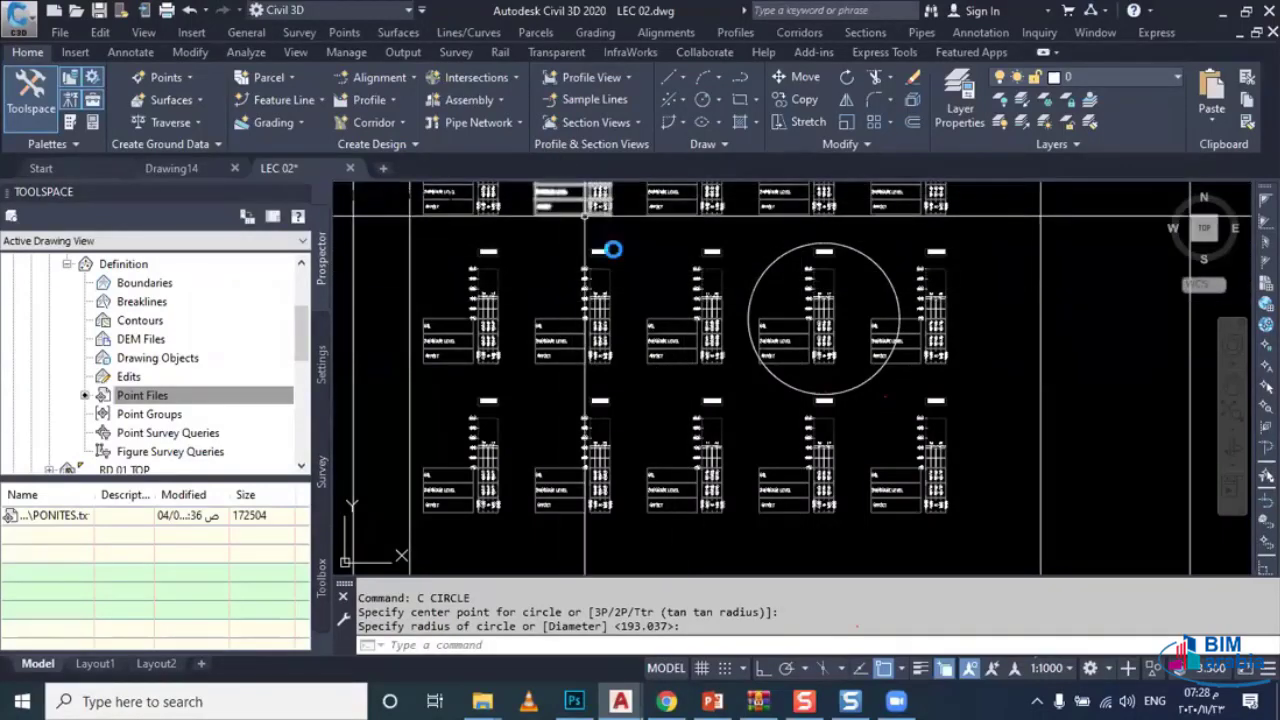
{"action": "scroll", "coordinate": [612, 250], "scroll_direction": "down", "scroll_amount": 5}
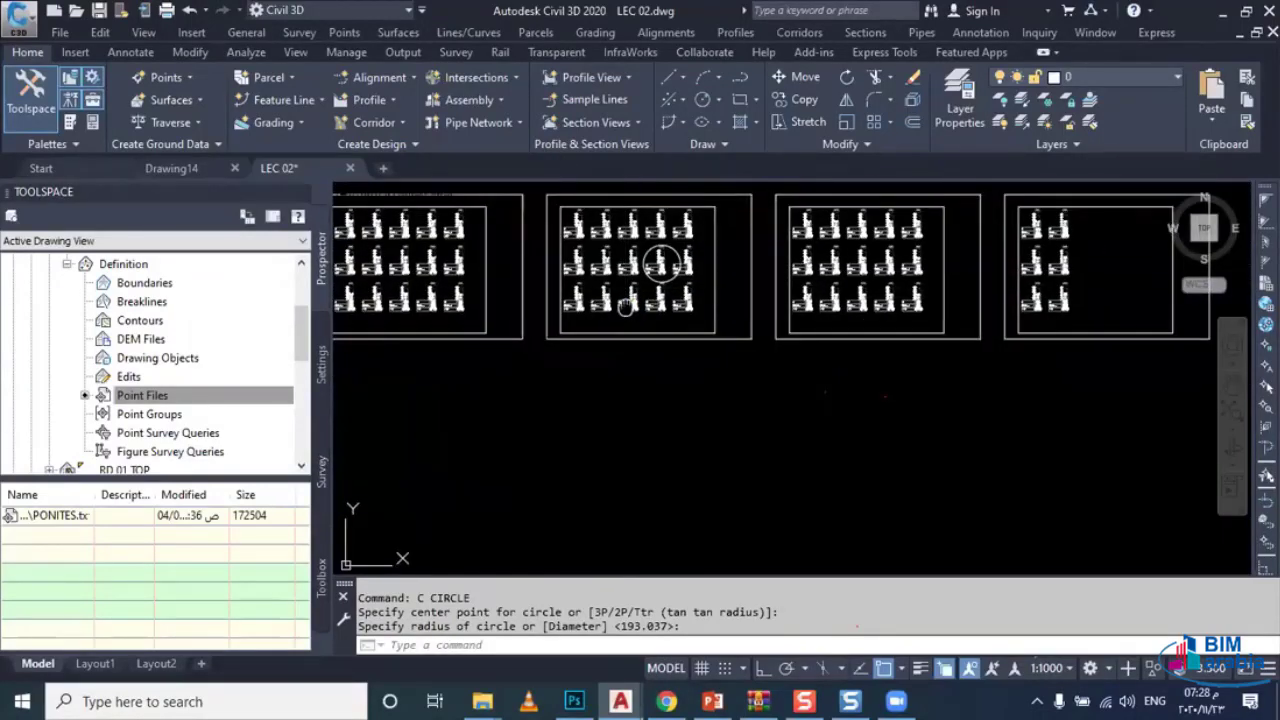
{"action": "middle_click_drag", "start_coordinate": [625, 307], "coordinate": [643, 327]}
{"action": "scroll", "coordinate": [700, 370], "scroll_direction": "down", "scroll_amount": 5}
{"action": "key", "text": "Escape"}
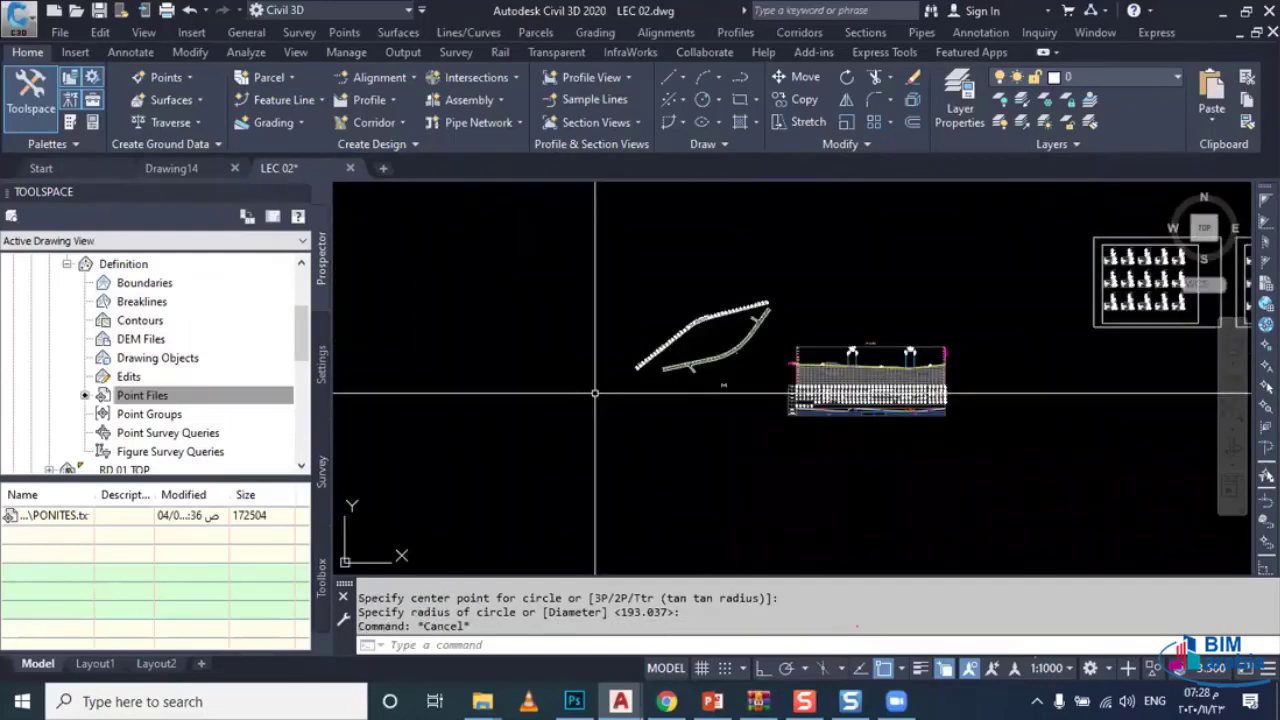
{"action": "scroll", "coordinate": [687, 368], "scroll_direction": "up", "scroll_amount": 5}
{"action": "scroll", "coordinate": [744, 275], "scroll_direction": "up", "scroll_amount": 3}
Step: Select alignment RD 01 and choose to calculate its superelevation now
{"action": "key", "text": "Escape"}
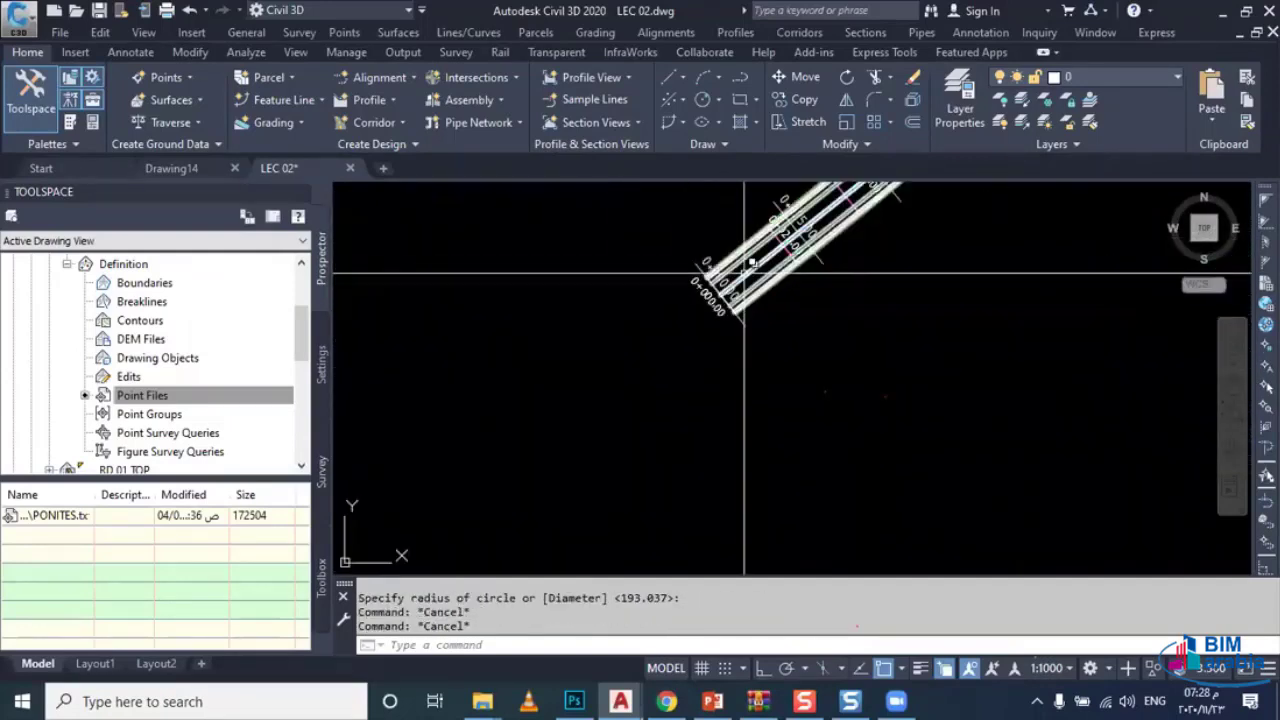
{"action": "left_click", "coordinate": [770, 287]}
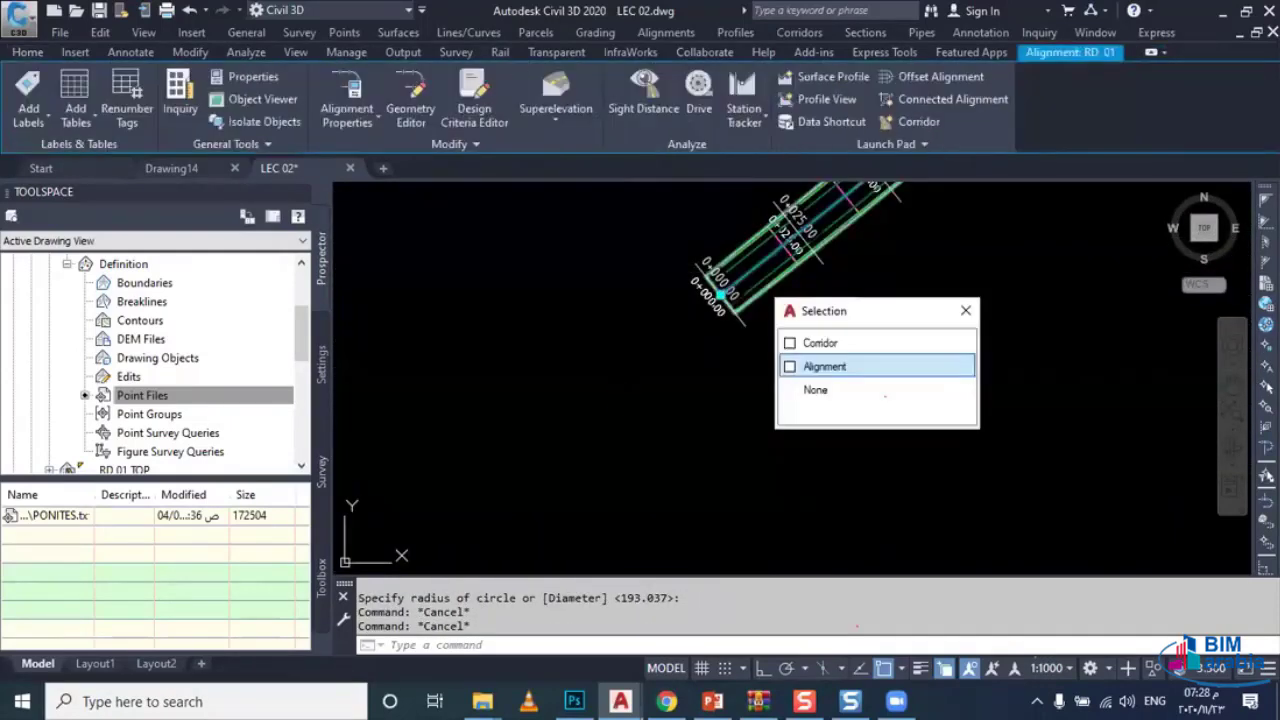
{"action": "left_click", "coordinate": [828, 363]}
{"action": "left_click", "coordinate": [576, 100]}
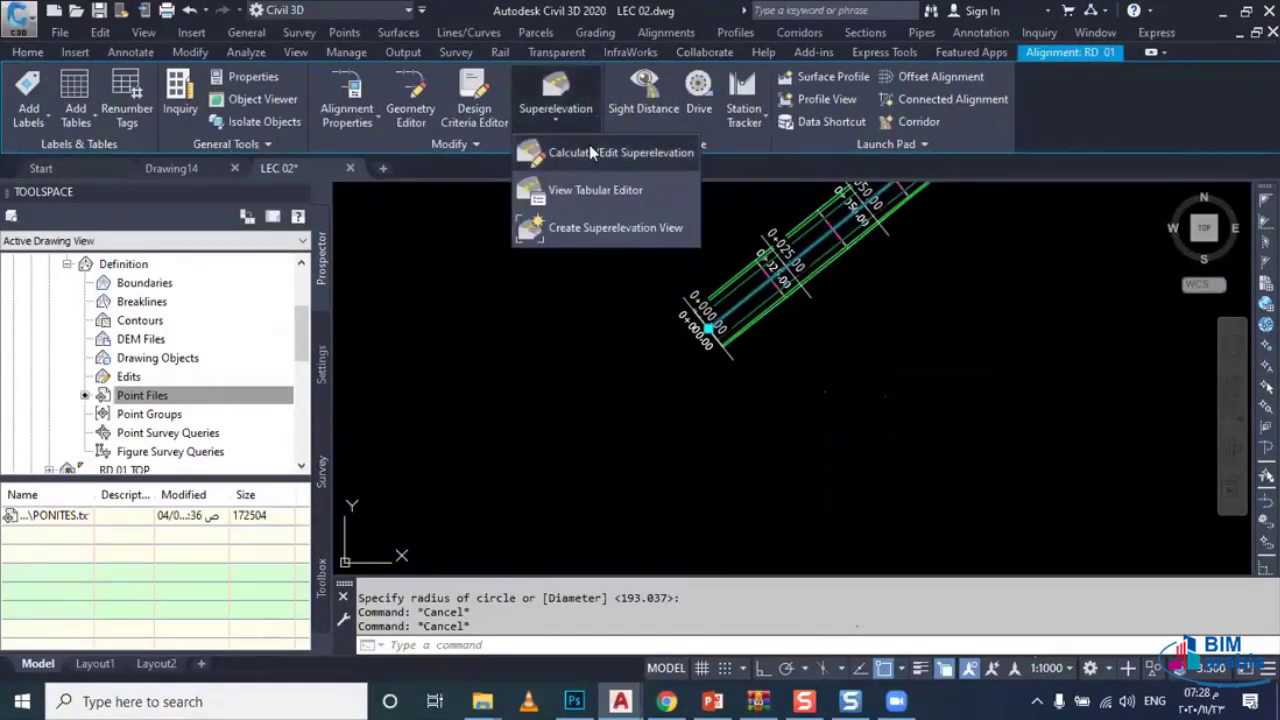
{"action": "left_click", "coordinate": [590, 152]}
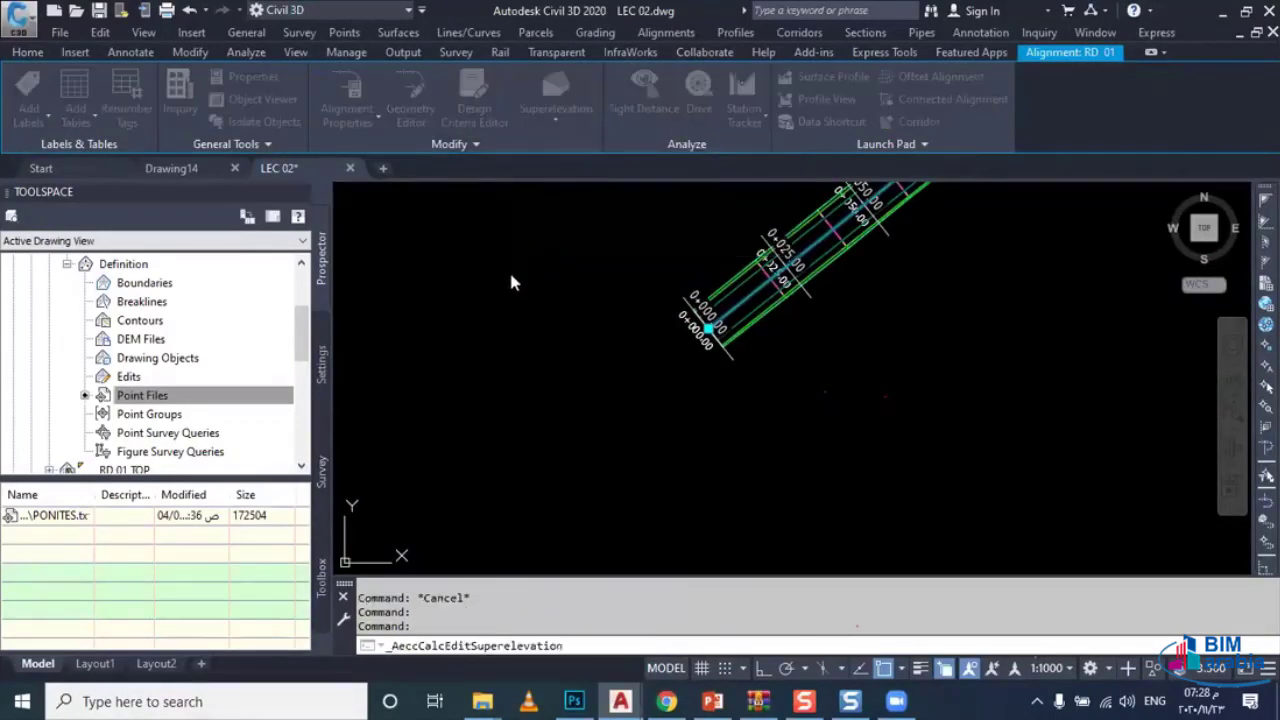
{"action": "left_click", "coordinate": [512, 306]}
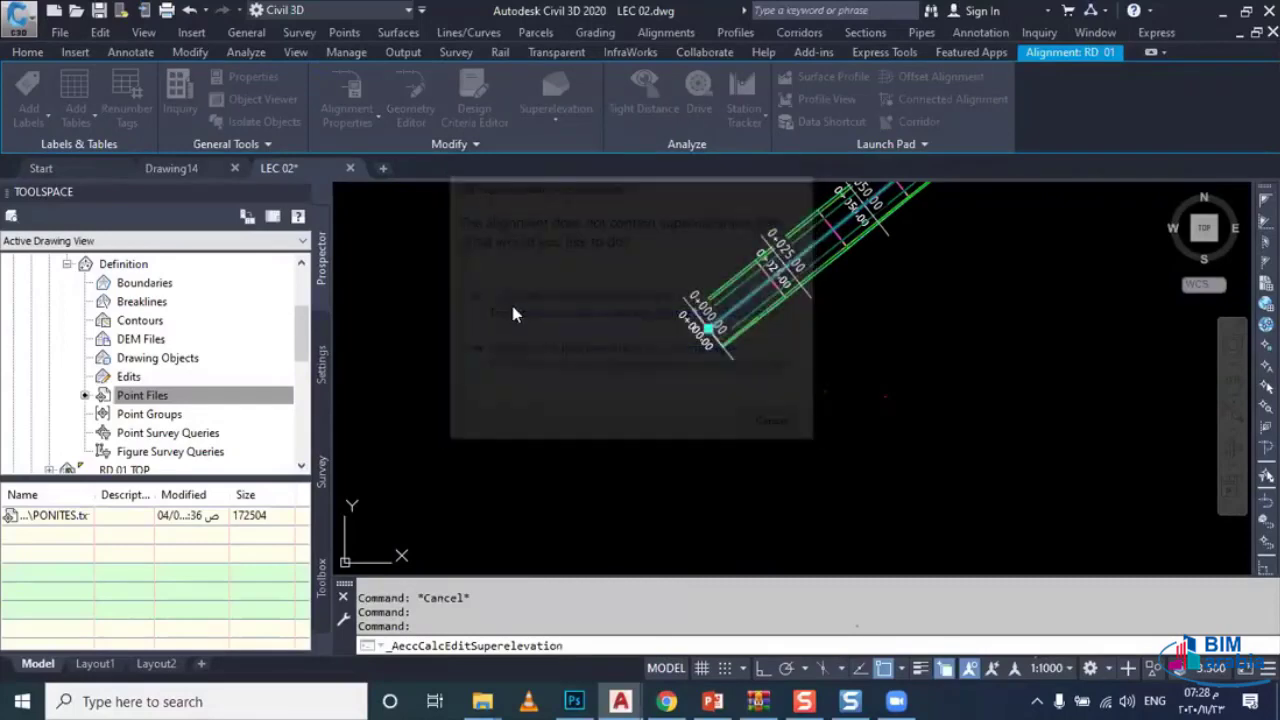
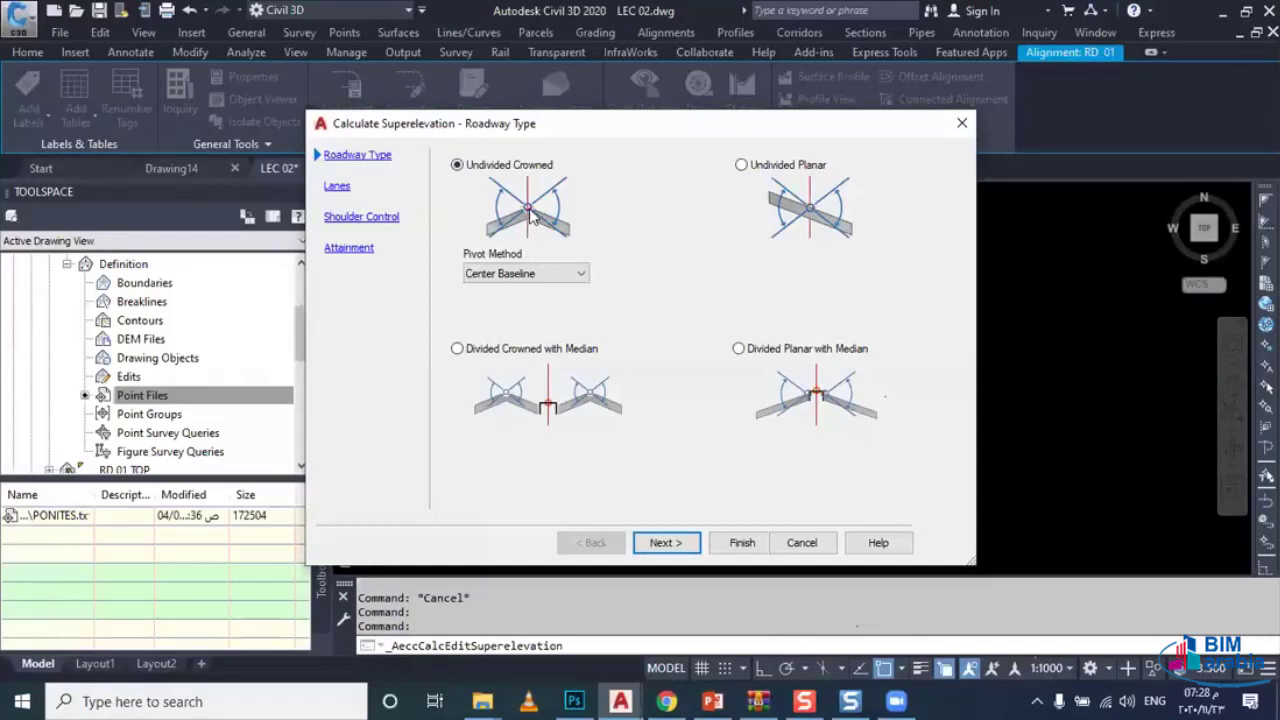
Step: Keep Undivided Crowned with Center Baseline pivot and set both lanes to 3.600m width
{"action": "left_click", "coordinate": [535, 270]}
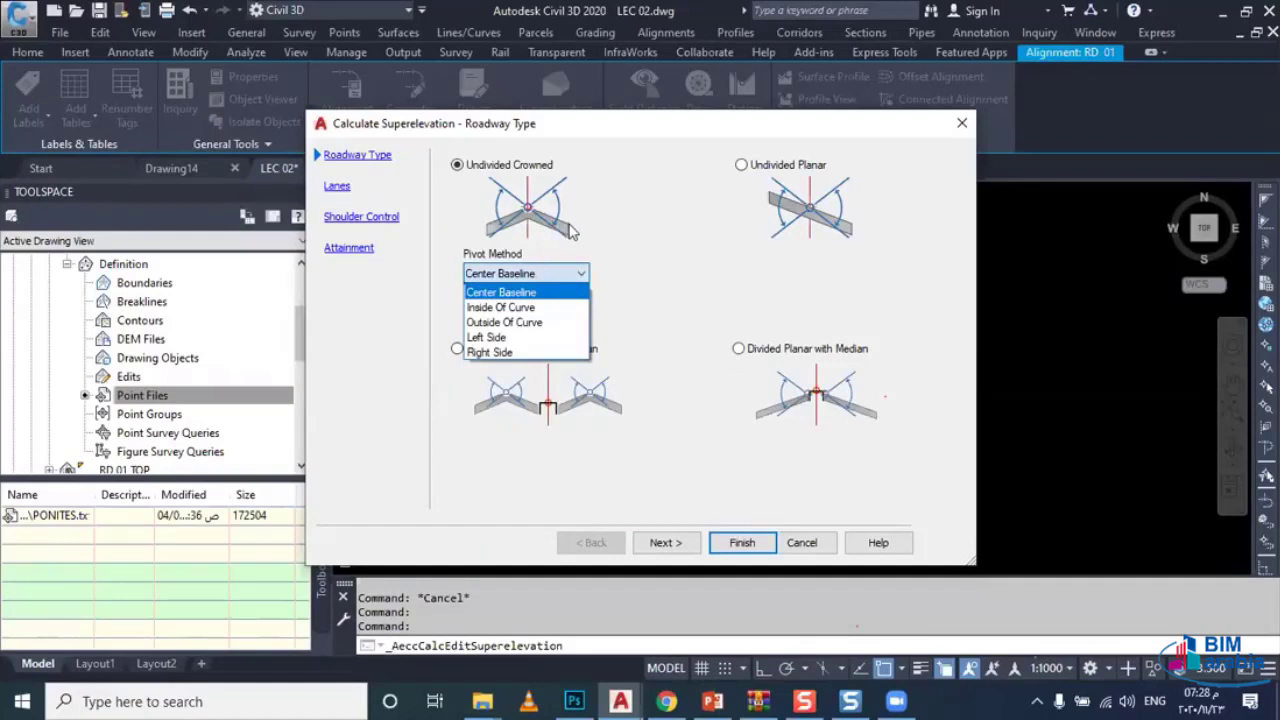
{"action": "left_click", "coordinate": [462, 218]}
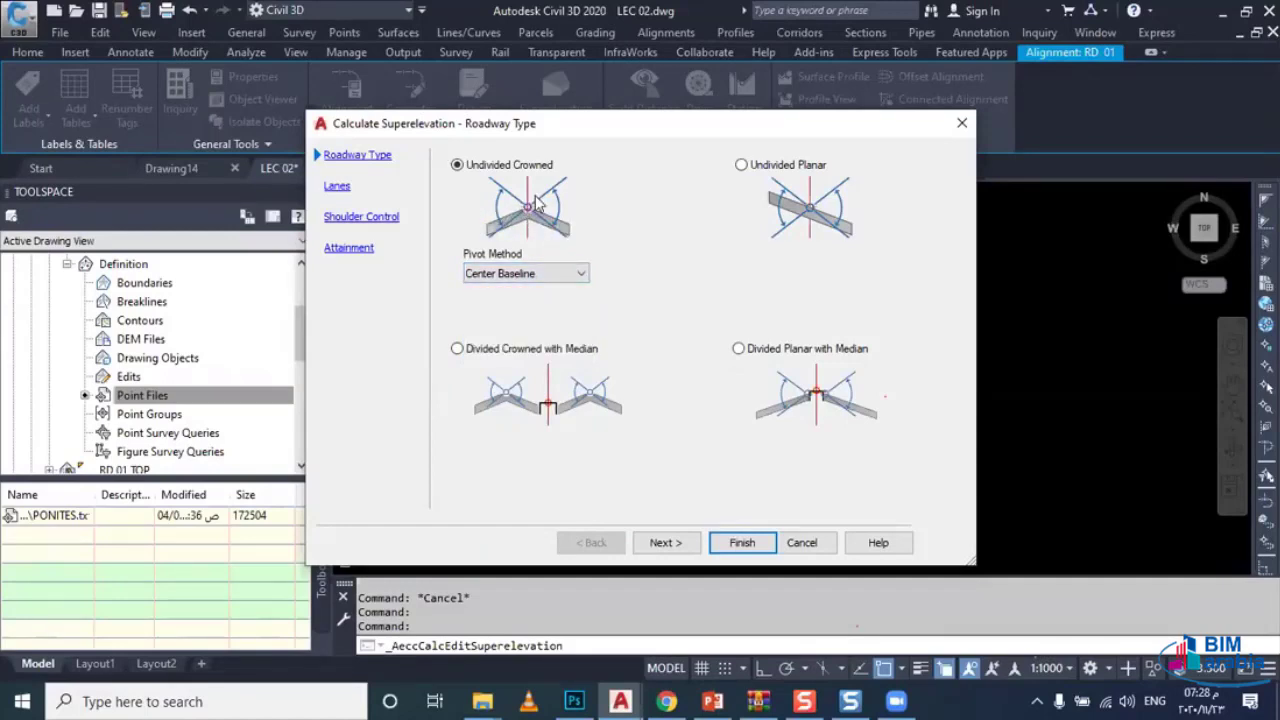
{"action": "left_click", "coordinate": [662, 541]}
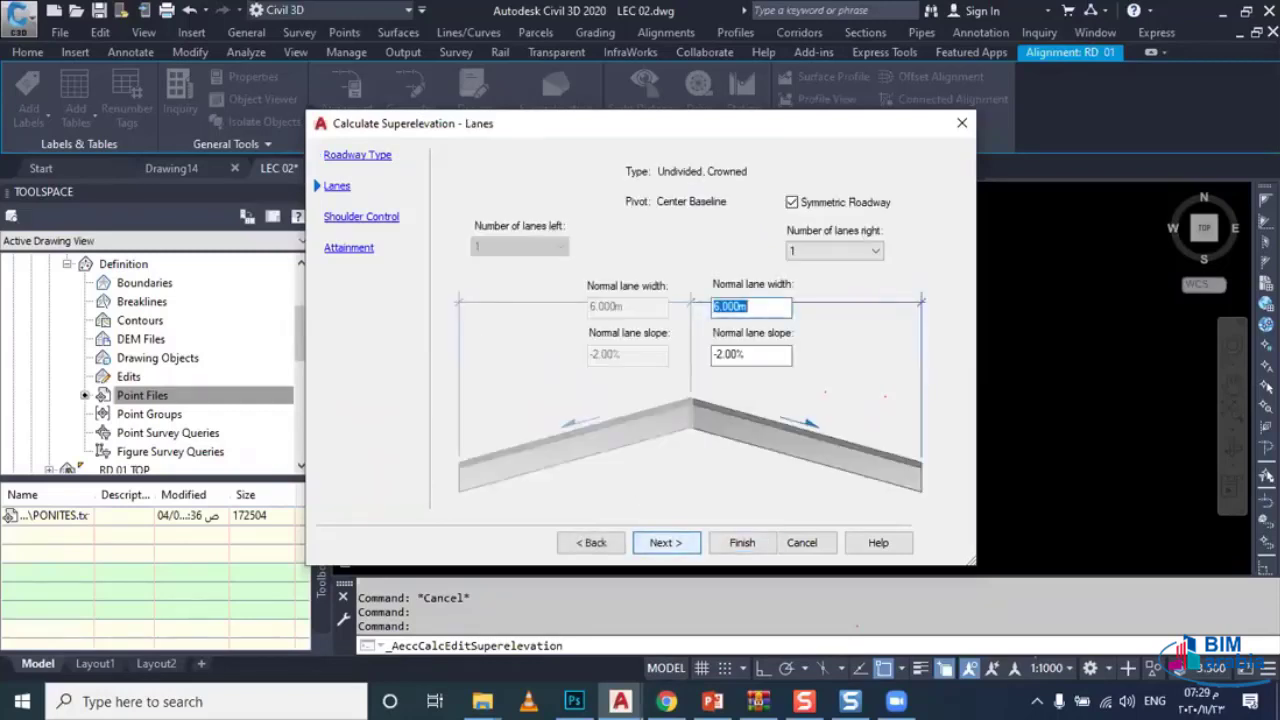
{"action": "type", "text": "3.6"}
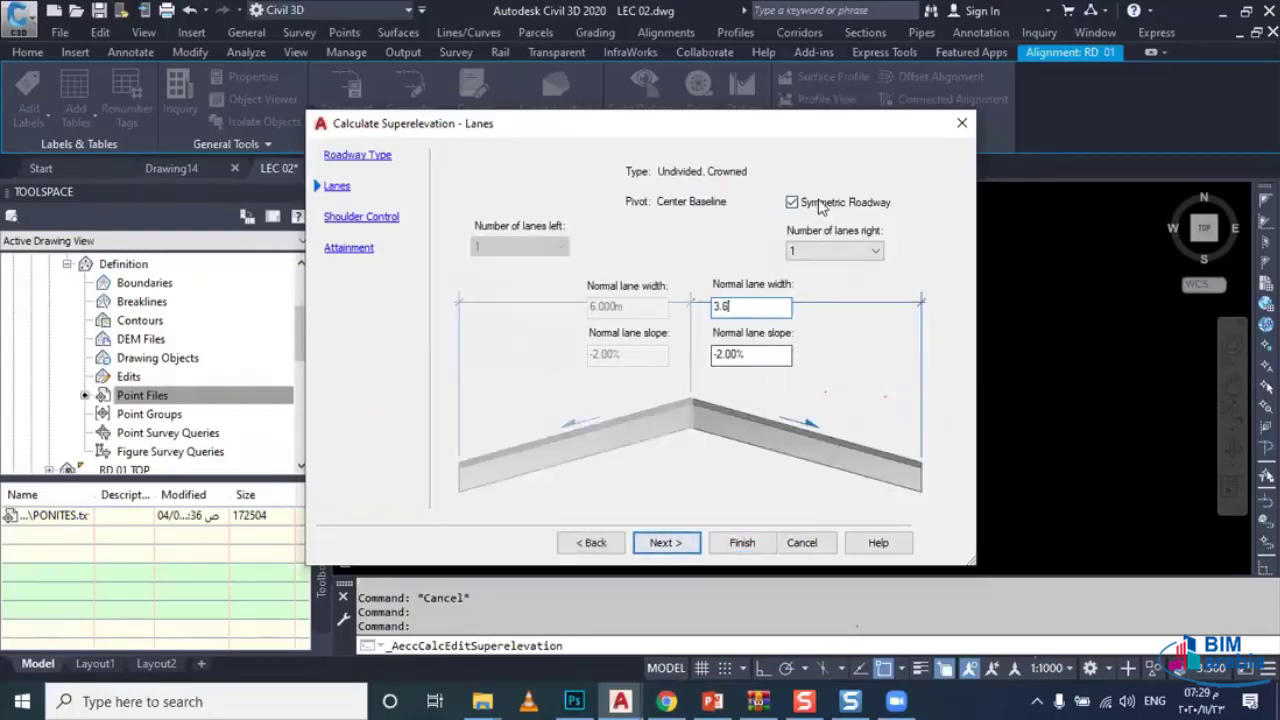
{"action": "left_click", "coordinate": [792, 202]}
{"action": "left_click", "coordinate": [792, 202]}
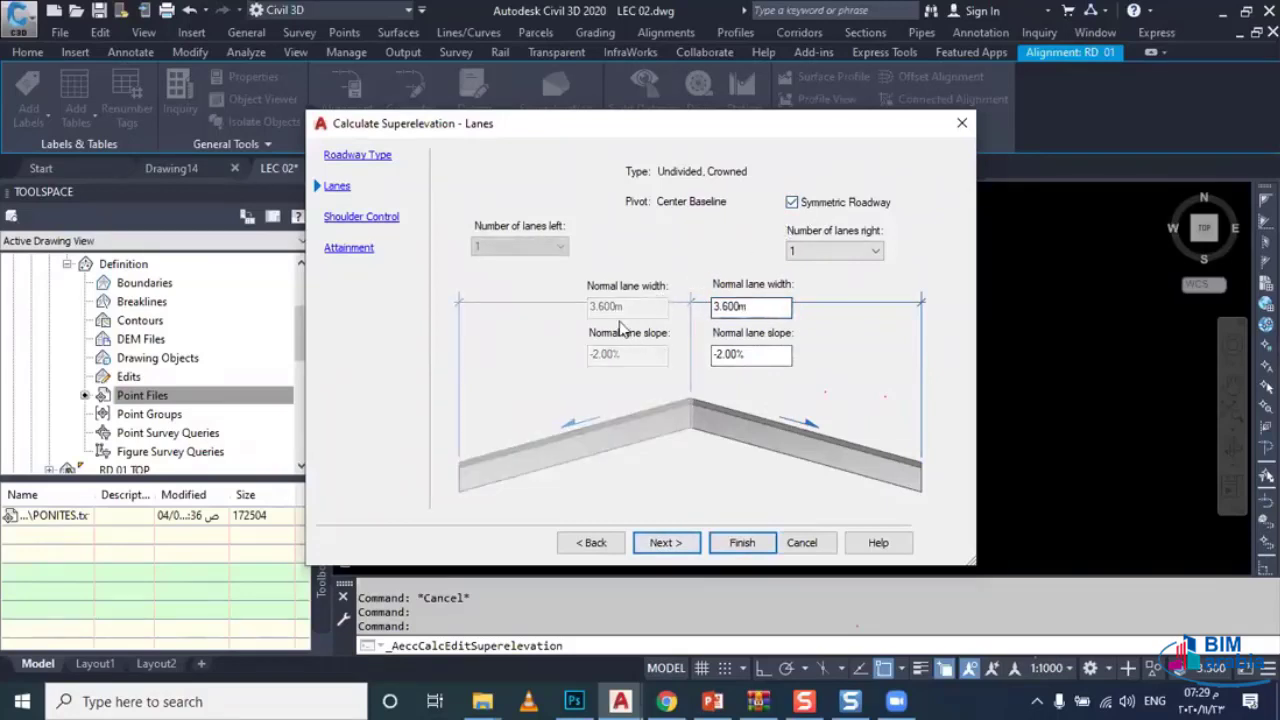
{"action": "left_click", "coordinate": [745, 356]}
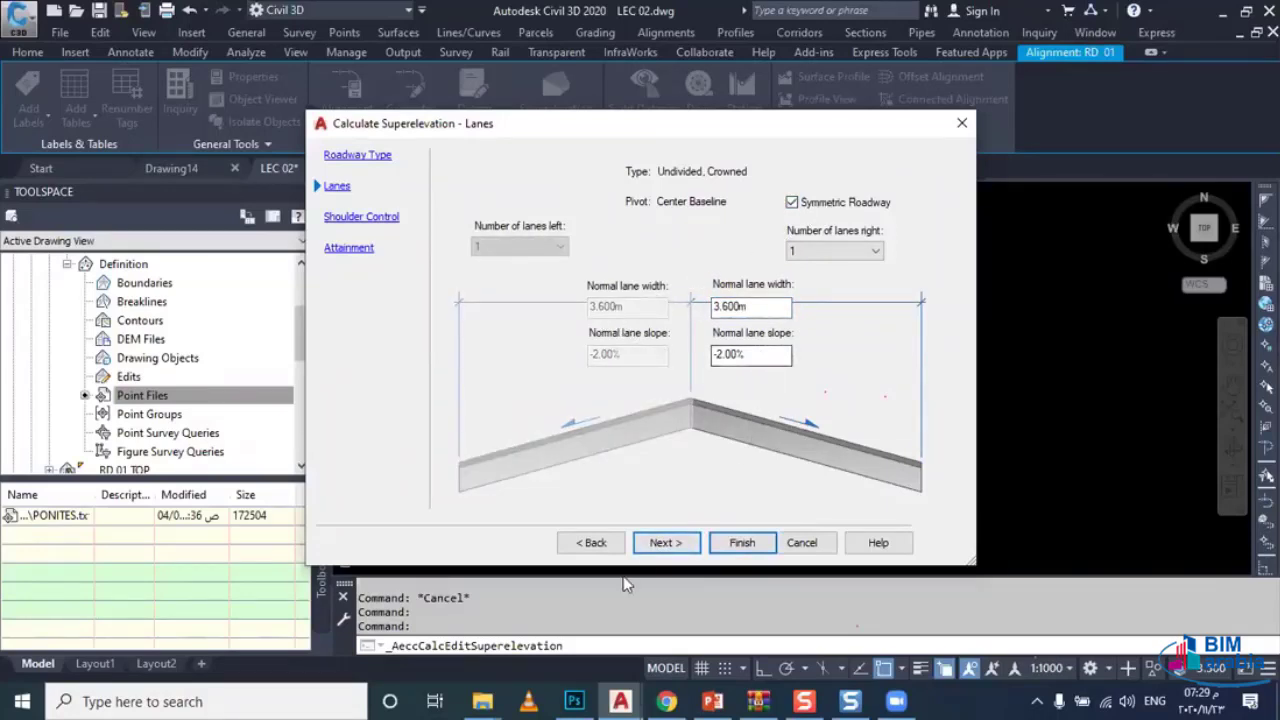
Step: Turn off outside shoulder calculation and finish the superelevation calculation for RD 01
{"action": "left_click", "coordinate": [662, 542]}
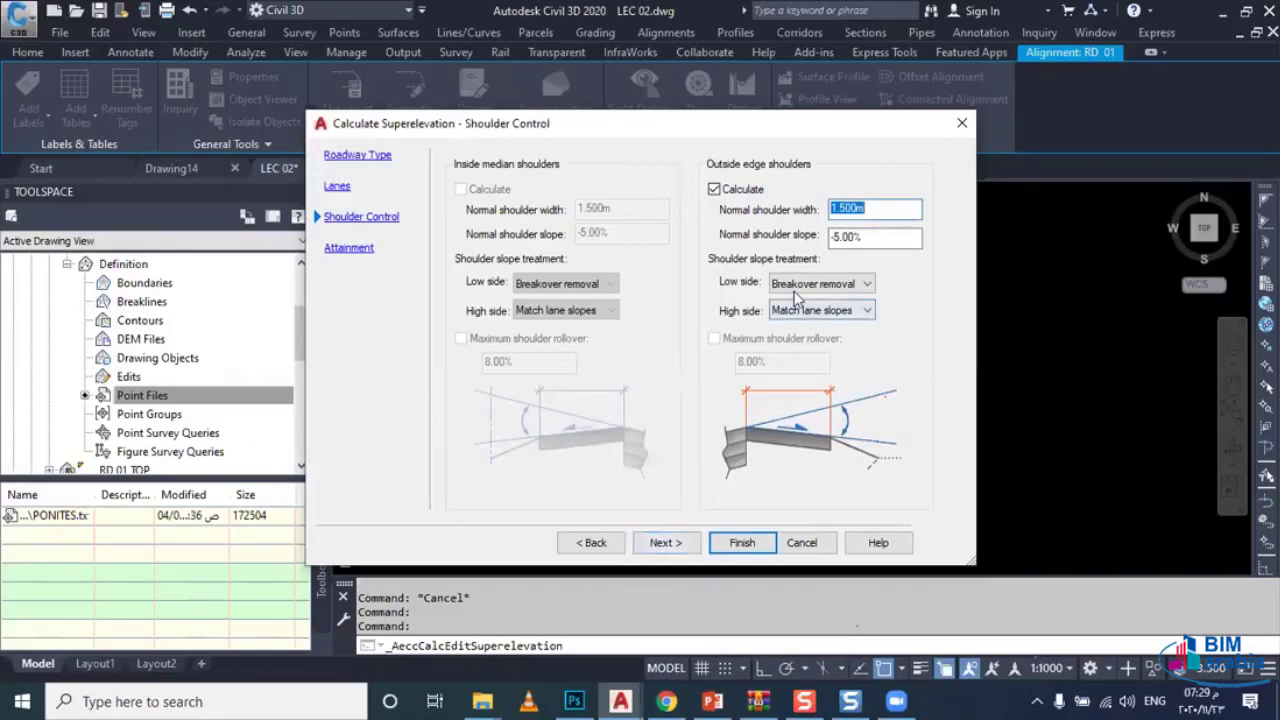
{"action": "left_click", "coordinate": [755, 193]}
{"action": "left_click", "coordinate": [757, 196]}
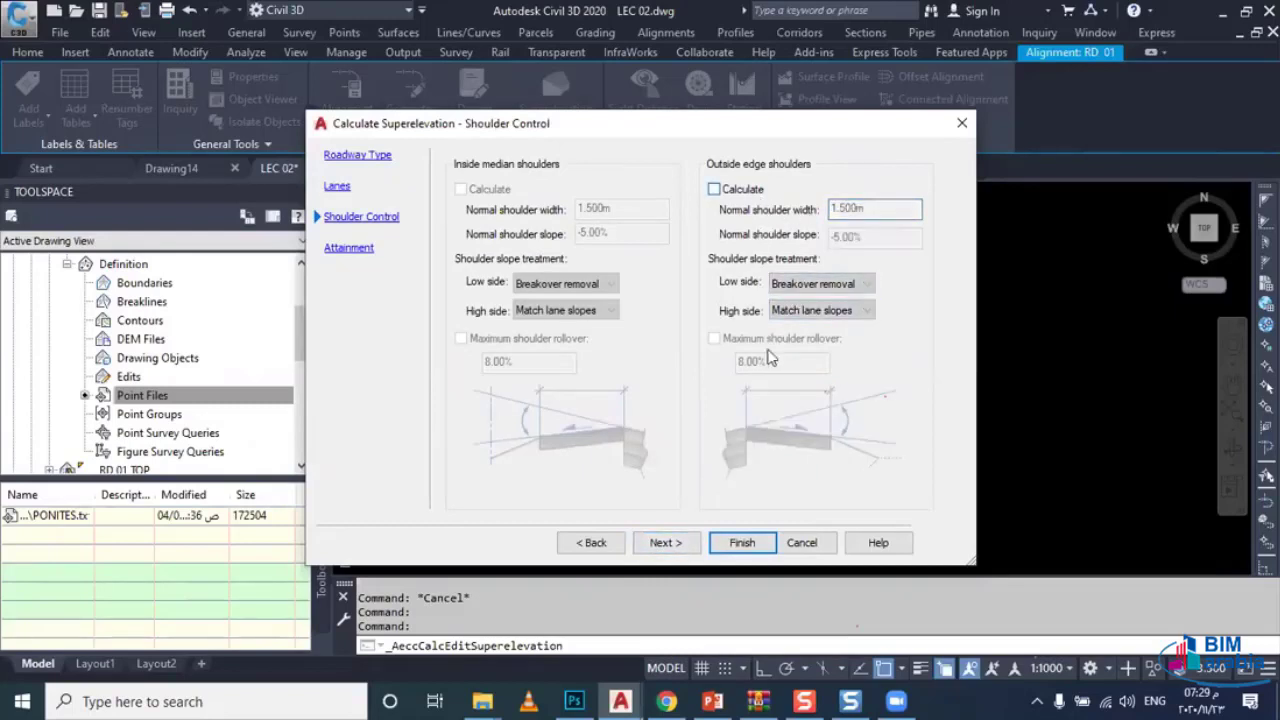
{"action": "left_click", "coordinate": [680, 542]}
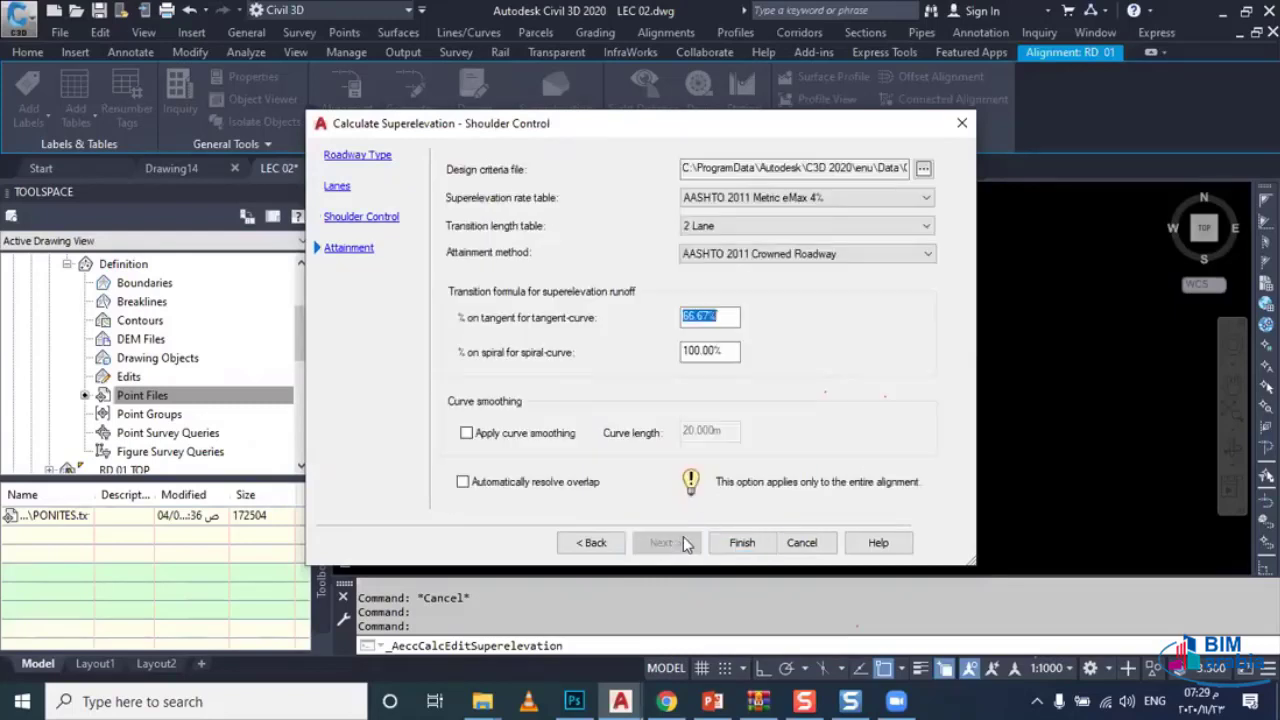
{"action": "left_click", "coordinate": [742, 543]}
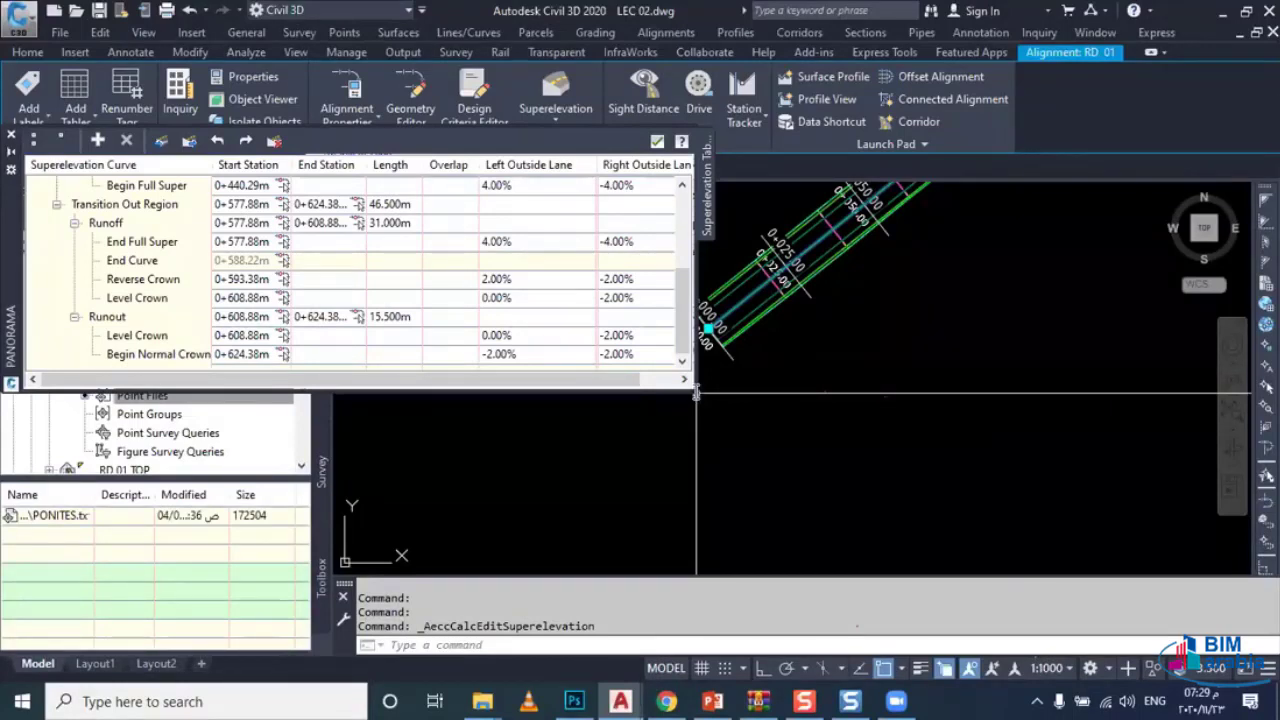
Step: Enlarge the superelevation table and review Curve.1's runout and runoff rows, runoff 0+577.88m to 0+608.88m
{"action": "left_click_drag", "start_coordinate": [697, 393], "coordinate": [760, 617]}
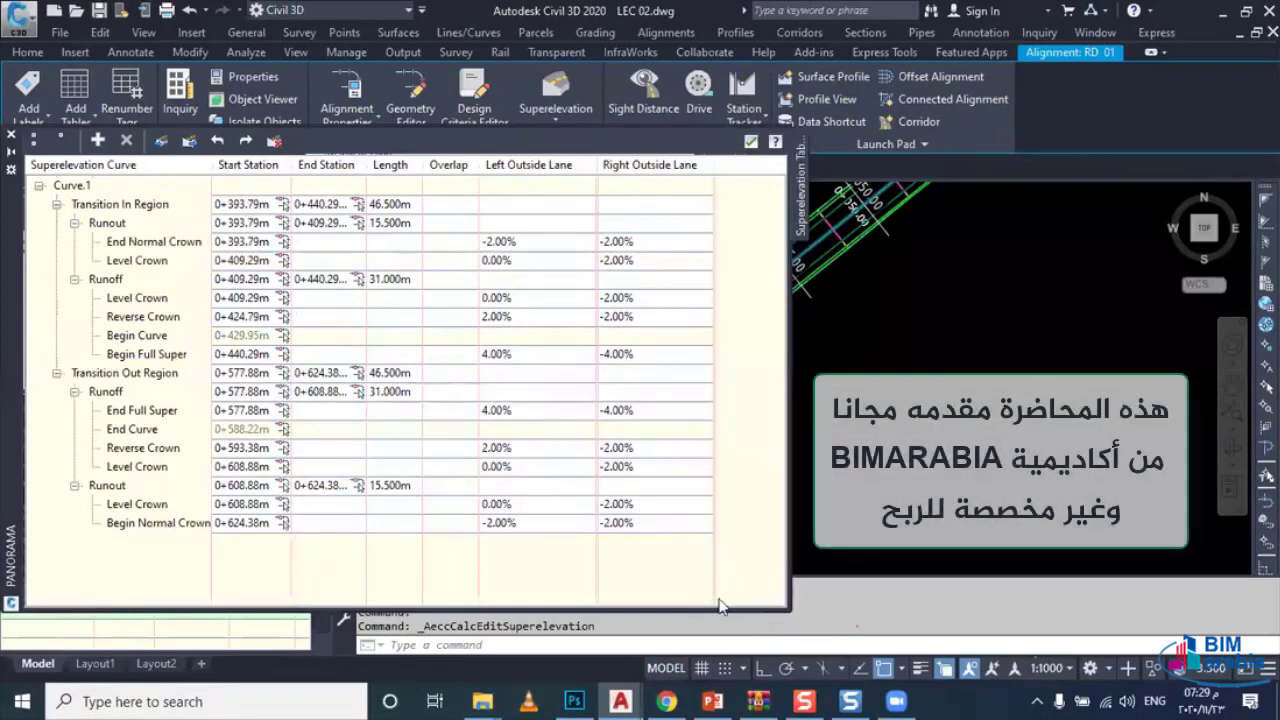
{"action": "left_click", "coordinate": [74, 194]}
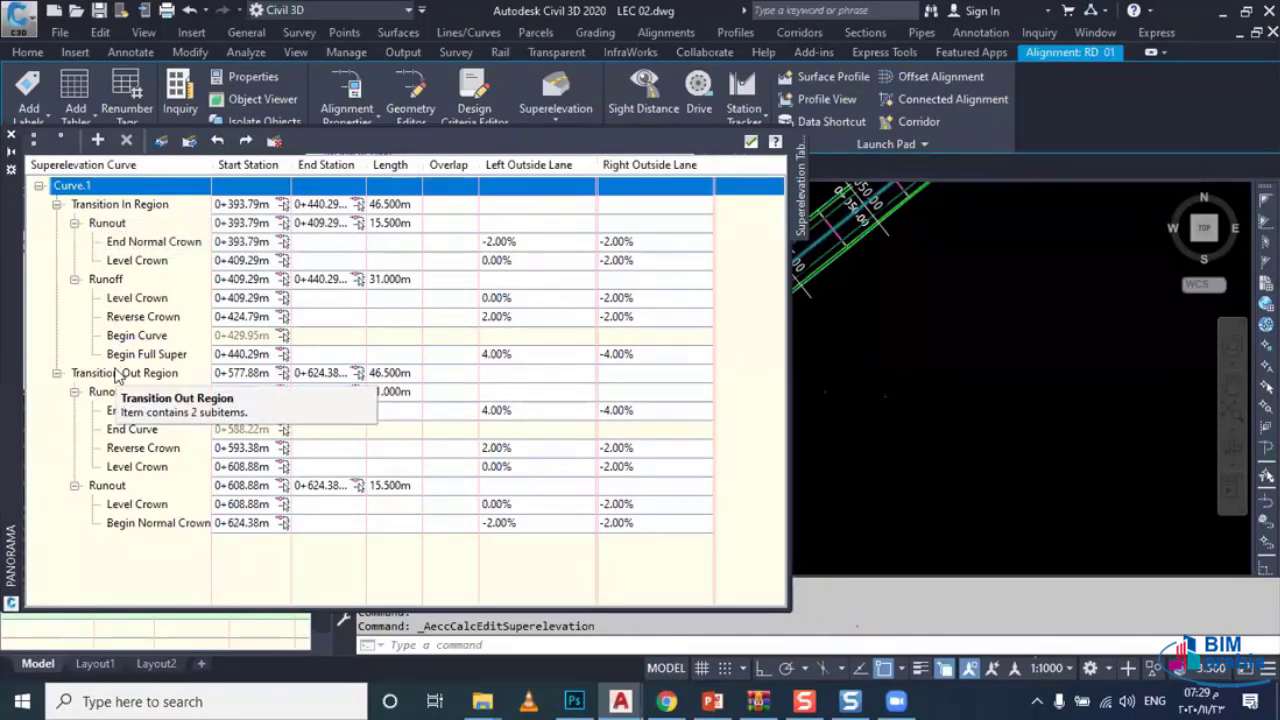
{"action": "left_click", "coordinate": [112, 226]}
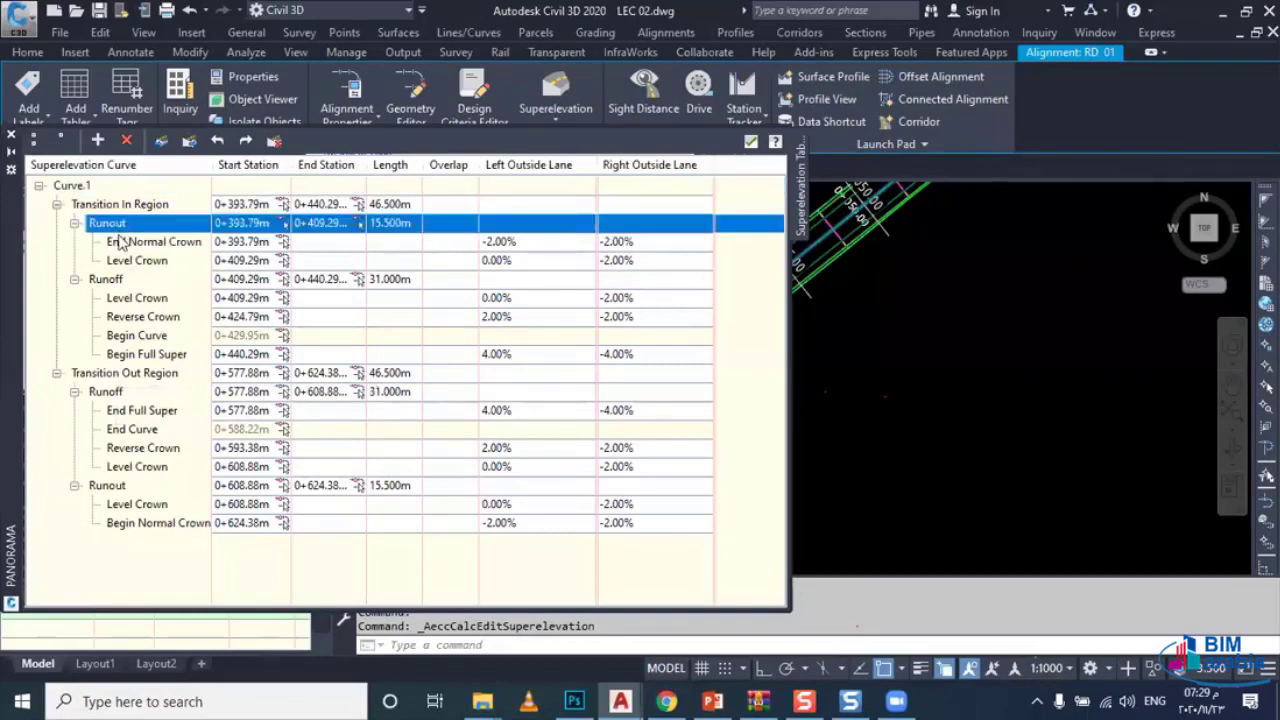
{"action": "left_click", "coordinate": [131, 282]}
{"action": "left_click", "coordinate": [121, 391]}
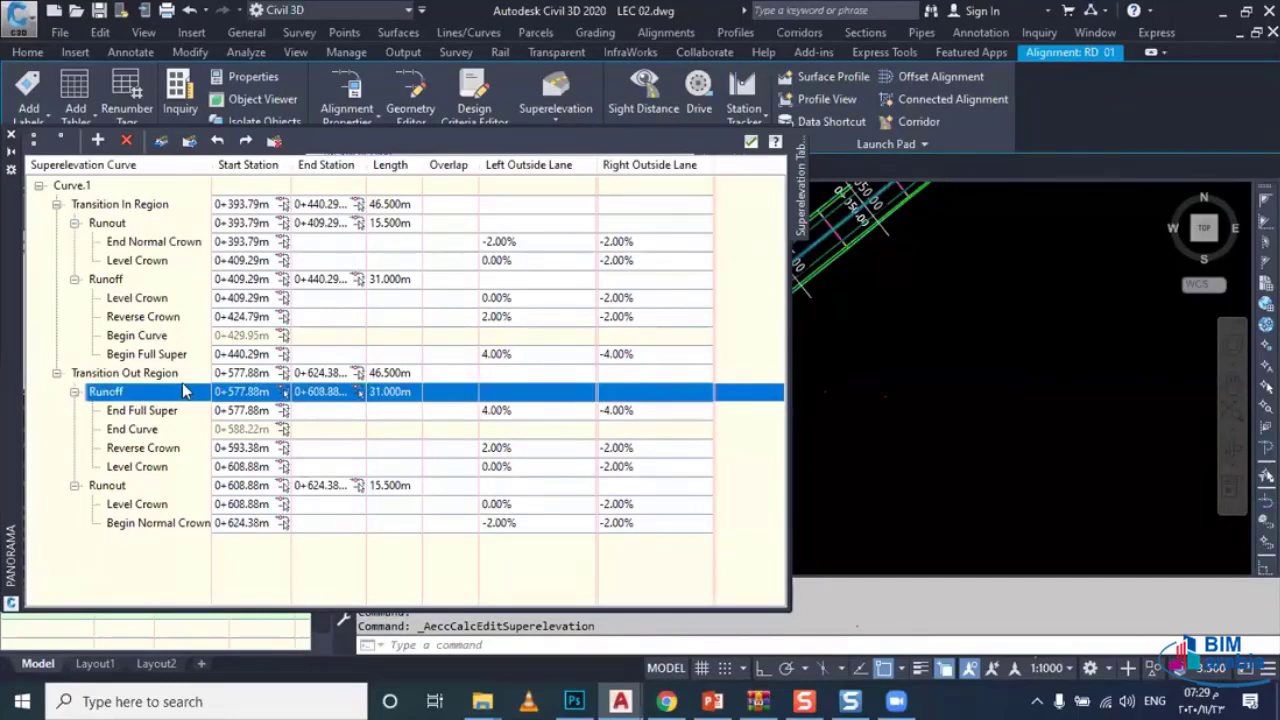
Step: Close the superelevation table and select the RD 01 profile view
{"action": "left_click", "coordinate": [751, 141]}
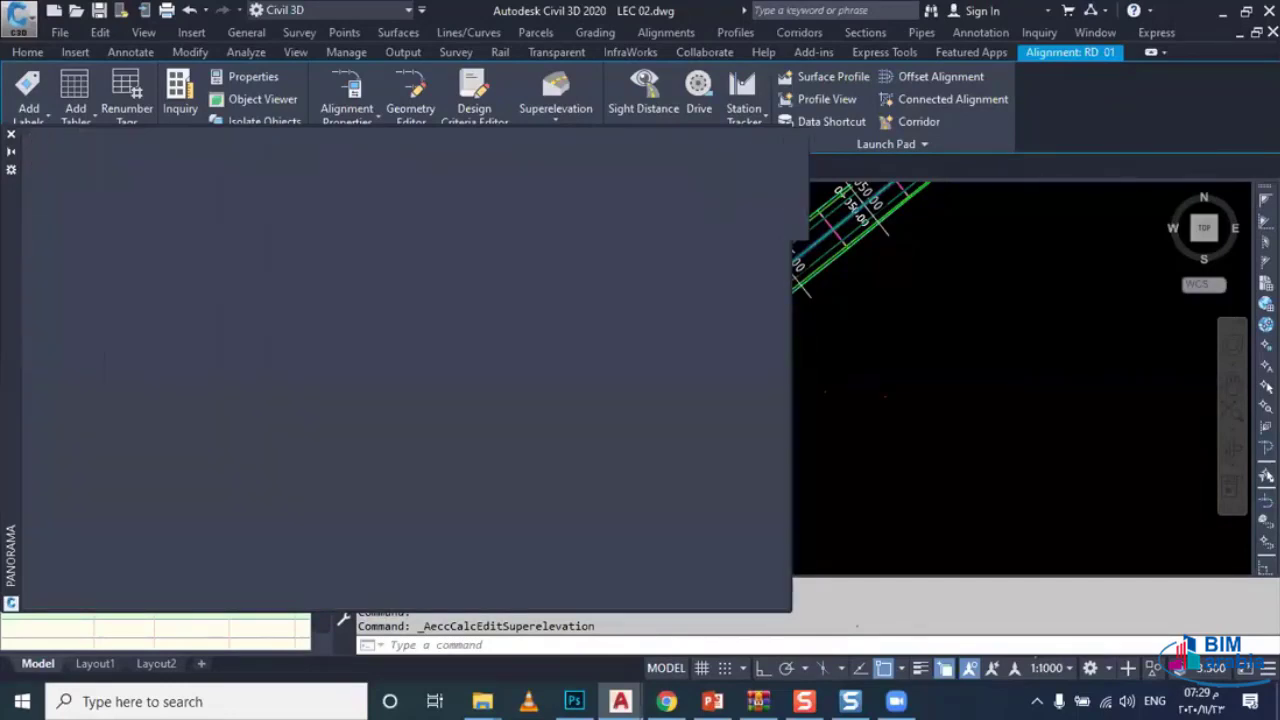
{"action": "scroll", "coordinate": [725, 373], "scroll_direction": "down", "scroll_amount": 2}
{"action": "scroll", "coordinate": [725, 373], "scroll_direction": "down", "scroll_amount": 2}
{"action": "scroll", "coordinate": [725, 373], "scroll_direction": "down", "scroll_amount": 1}
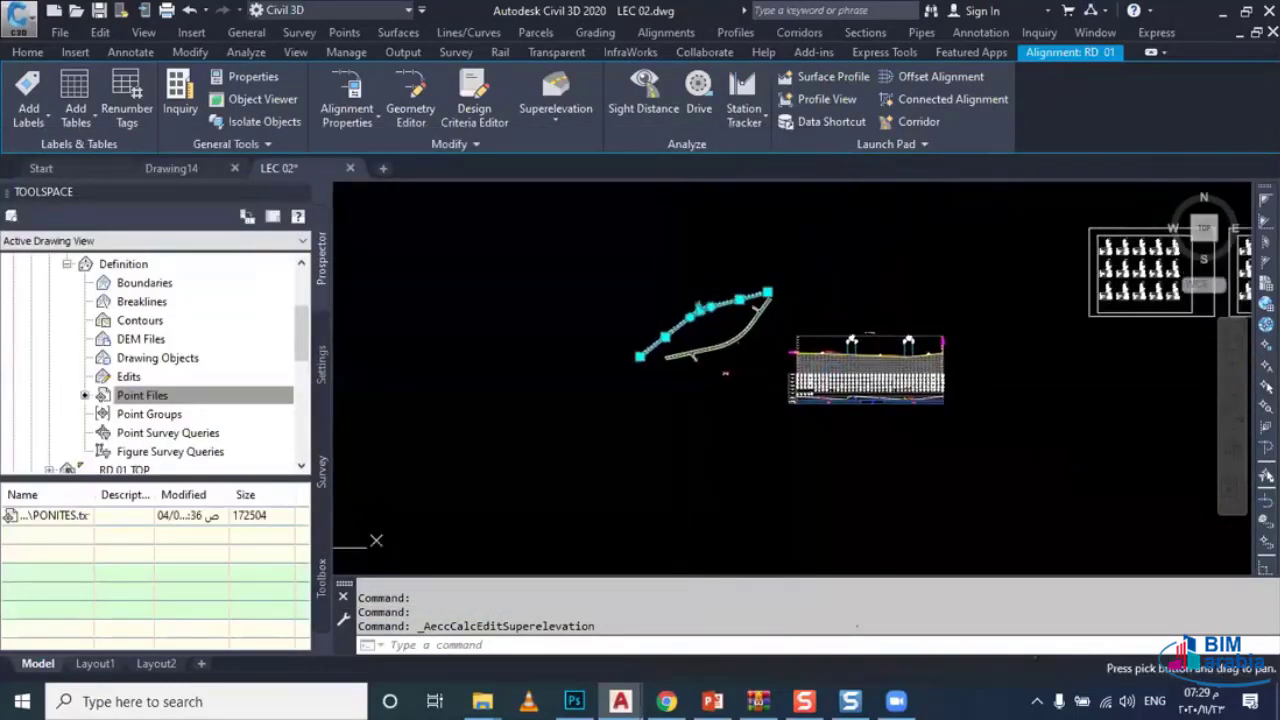
{"action": "scroll", "coordinate": [847, 381], "scroll_direction": "up", "scroll_amount": 2}
{"action": "scroll", "coordinate": [847, 381], "scroll_direction": "up", "scroll_amount": 2}
{"action": "key", "text": "Escape"}
{"action": "scroll", "coordinate": [783, 330], "scroll_direction": "up", "scroll_amount": 2}
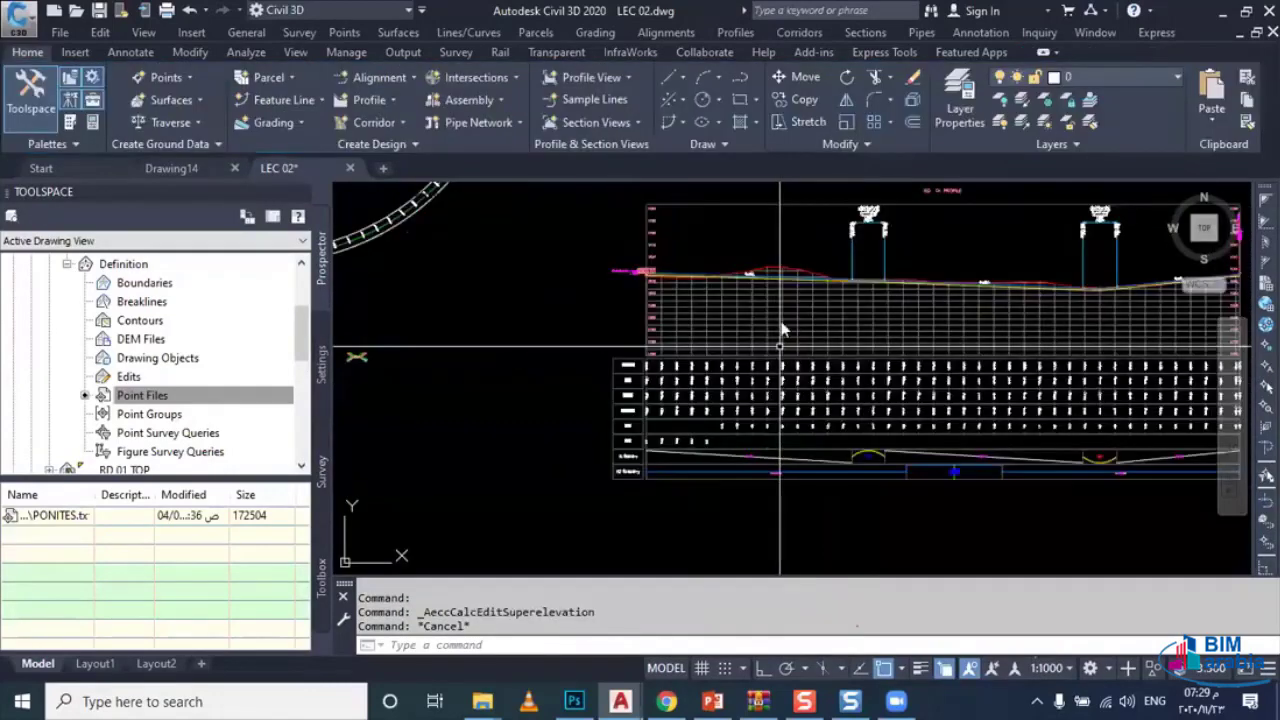
{"action": "left_click", "coordinate": [783, 330]}
Step: Add a Superelevation band to the profile view with a 0 gap
{"action": "right_click", "coordinate": [869, 524]}
{"action": "left_click", "coordinate": [869, 524]}
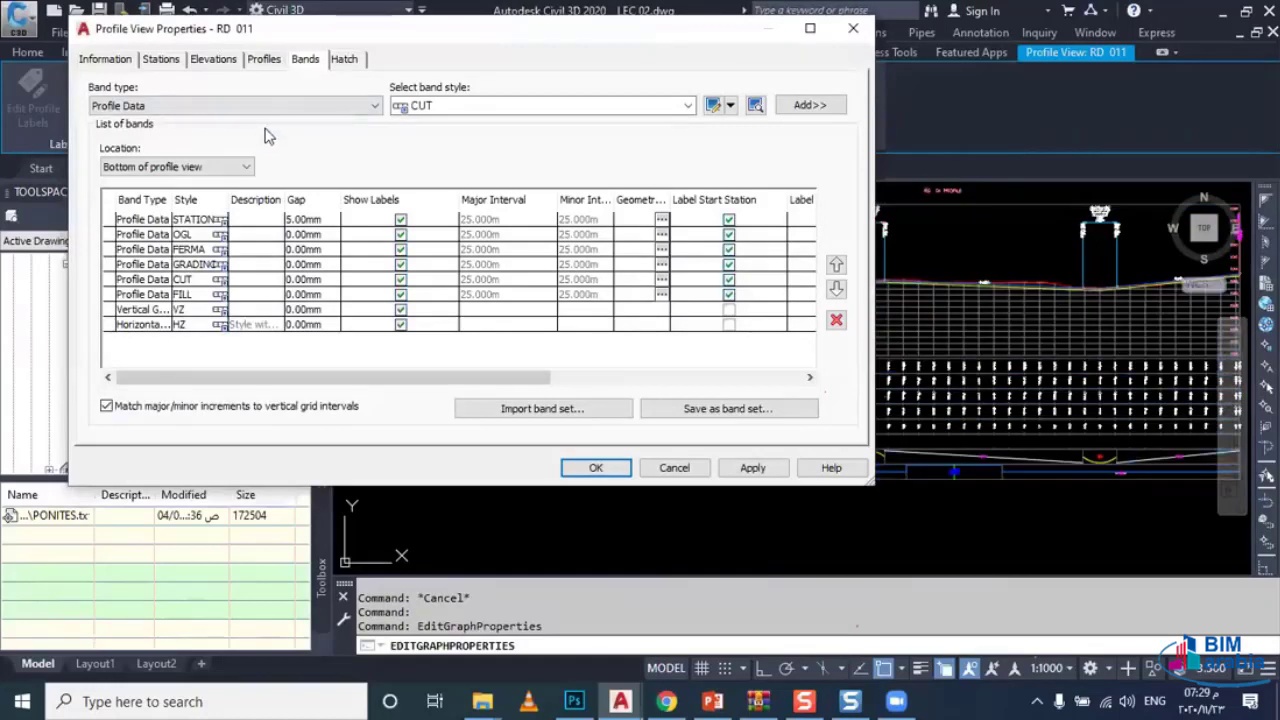
{"action": "left_click", "coordinate": [220, 105]}
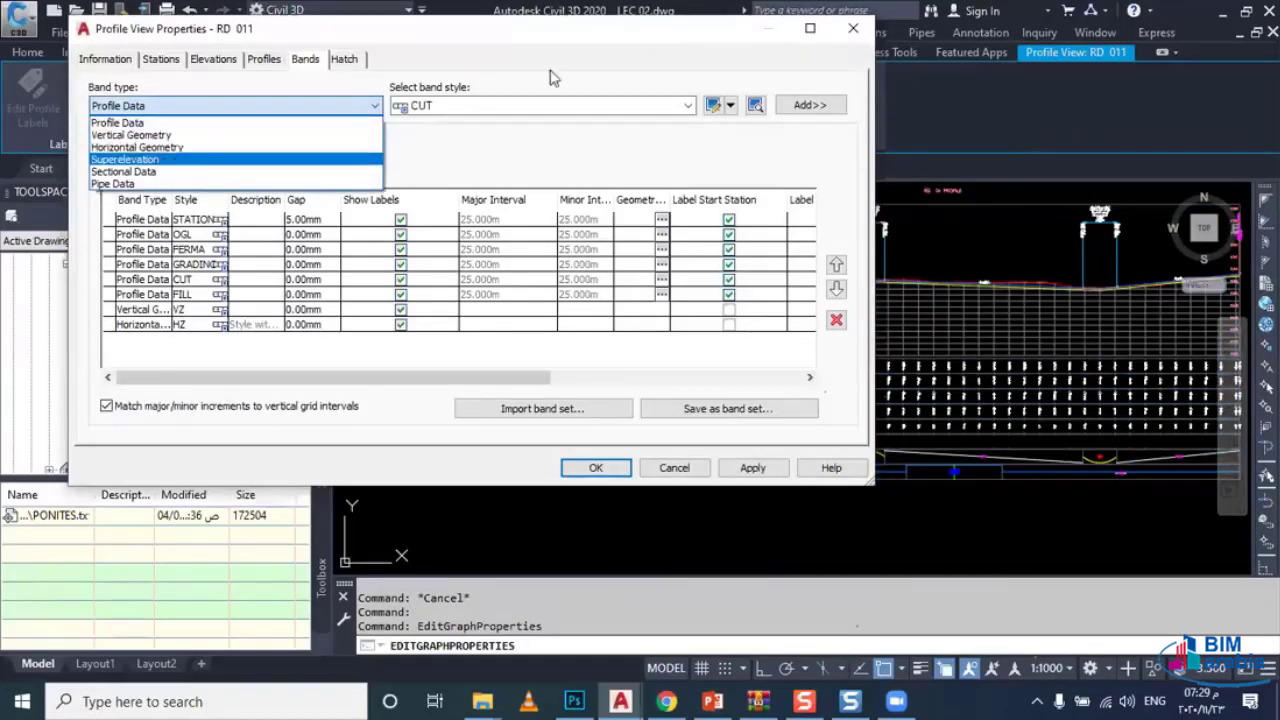
{"action": "left_click", "coordinate": [164, 160]}
{"action": "left_click", "coordinate": [806, 104]}
{"action": "double_click", "coordinate": [318, 340]}
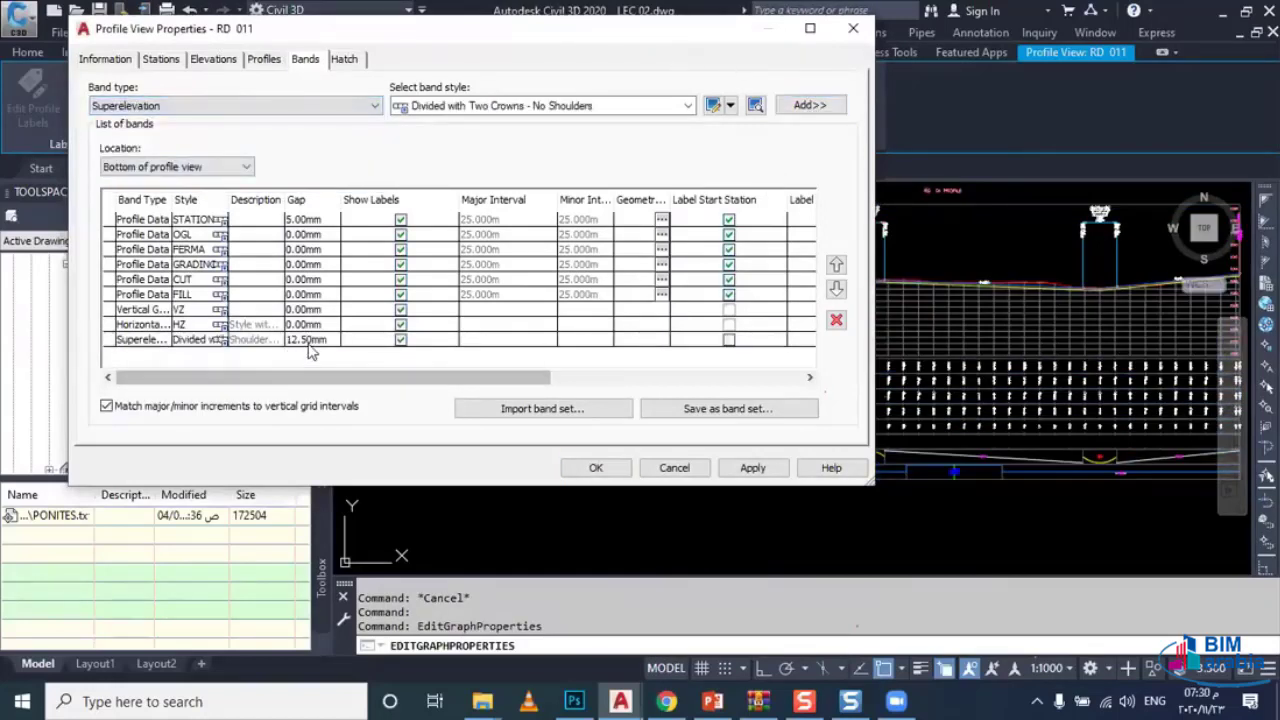
{"action": "type", "text": "0"}
{"action": "key", "text": "Return"}
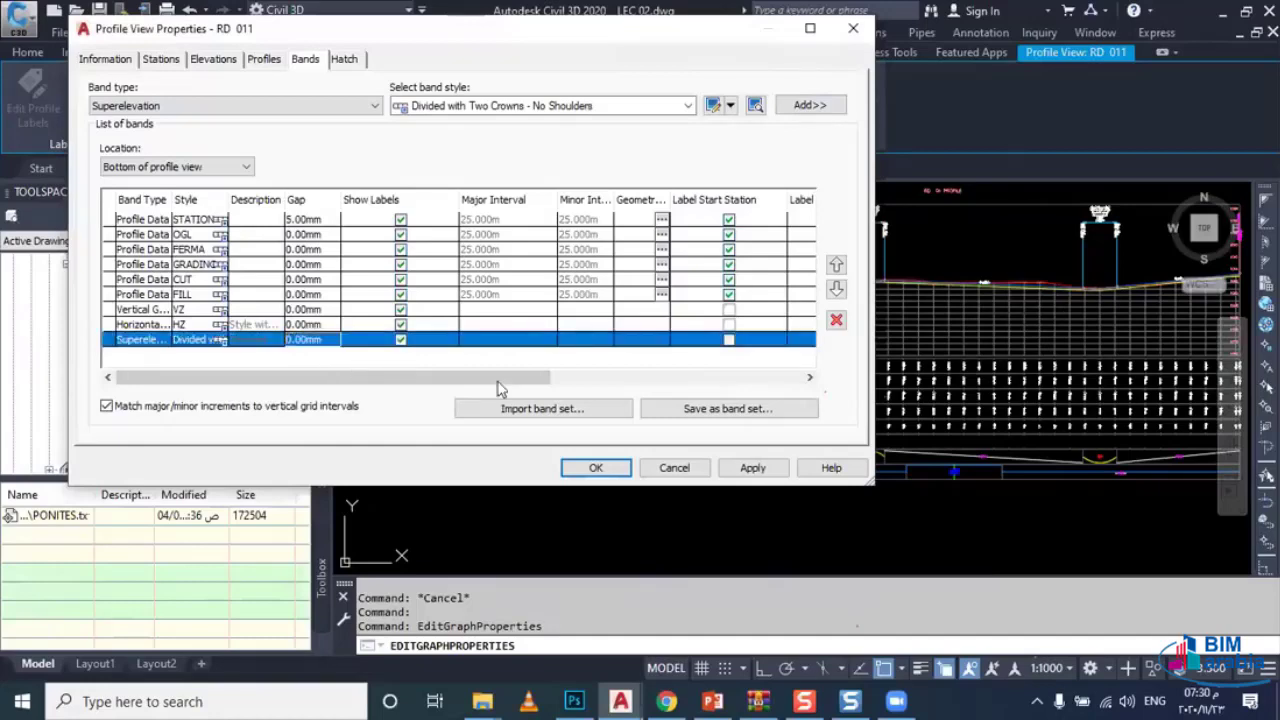
{"action": "left_click", "coordinate": [597, 468]}
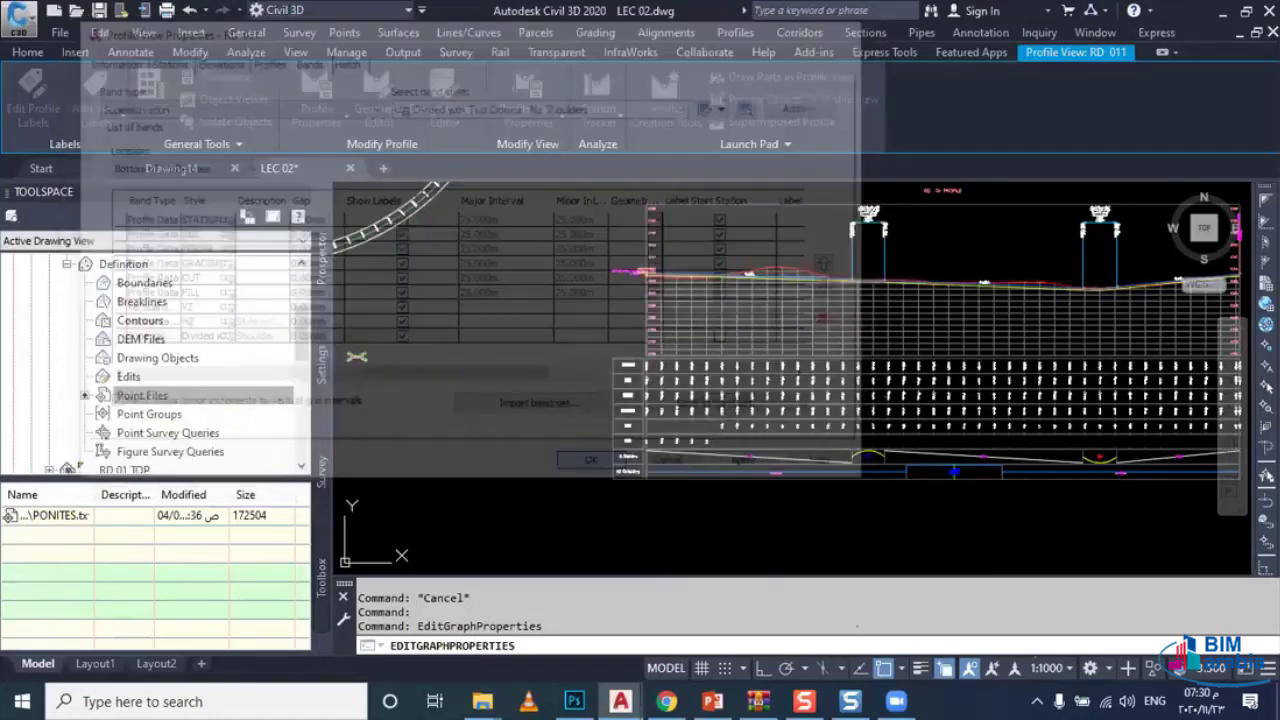
Step: Zoom around the profile view to check the new superelevation band
{"action": "scroll", "coordinate": [672, 520], "scroll_direction": "up", "scroll_amount": 5}
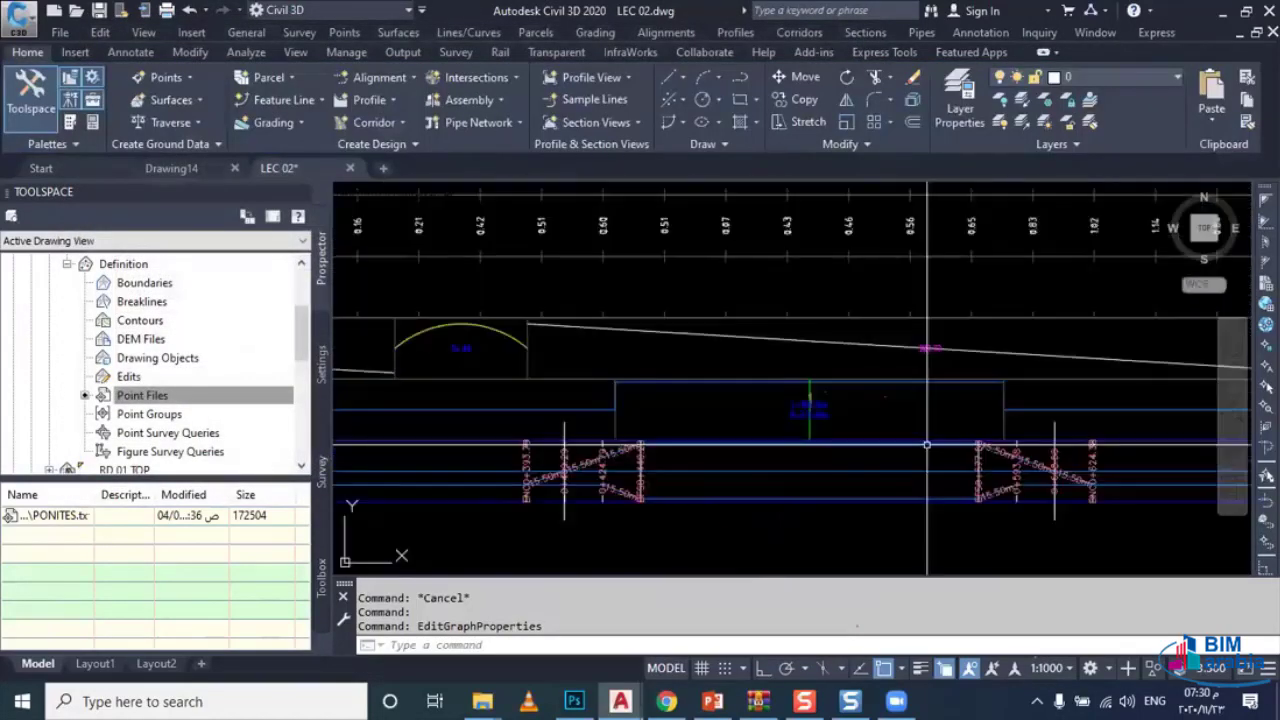
{"action": "scroll", "coordinate": [672, 520], "scroll_direction": "down", "scroll_amount": 3}
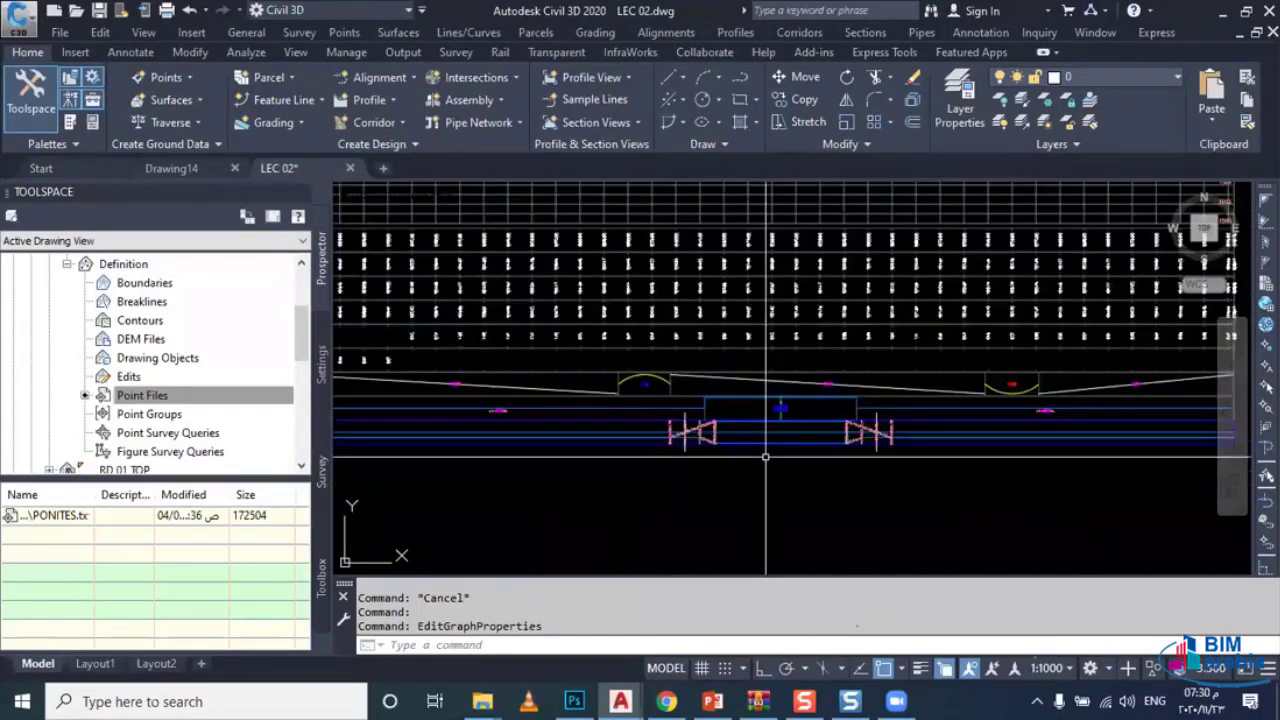
{"action": "scroll", "coordinate": [683, 449], "scroll_direction": "up", "scroll_amount": 3}
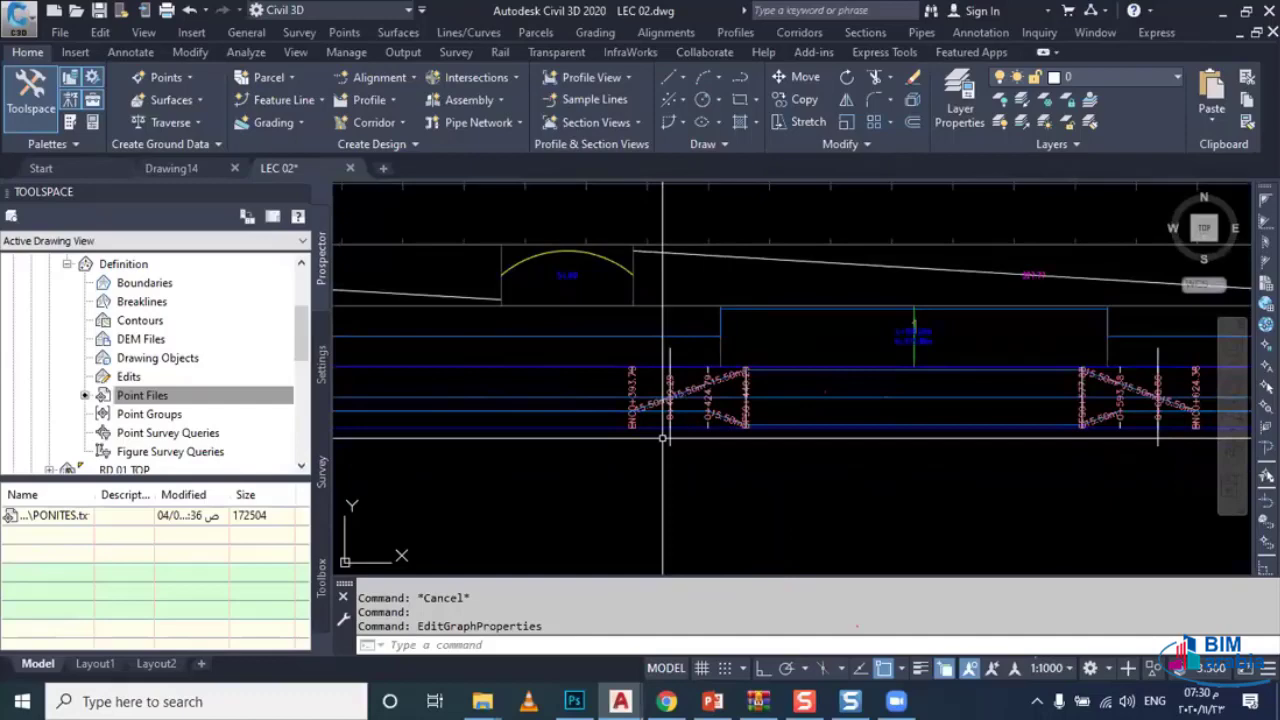
{"action": "scroll", "coordinate": [665, 437], "scroll_direction": "down", "scroll_amount": 2}
{"action": "scroll", "coordinate": [675, 430], "scroll_direction": "down", "scroll_amount": 3}
{"action": "scroll", "coordinate": [690, 420], "scroll_direction": "down", "scroll_amount": 2}
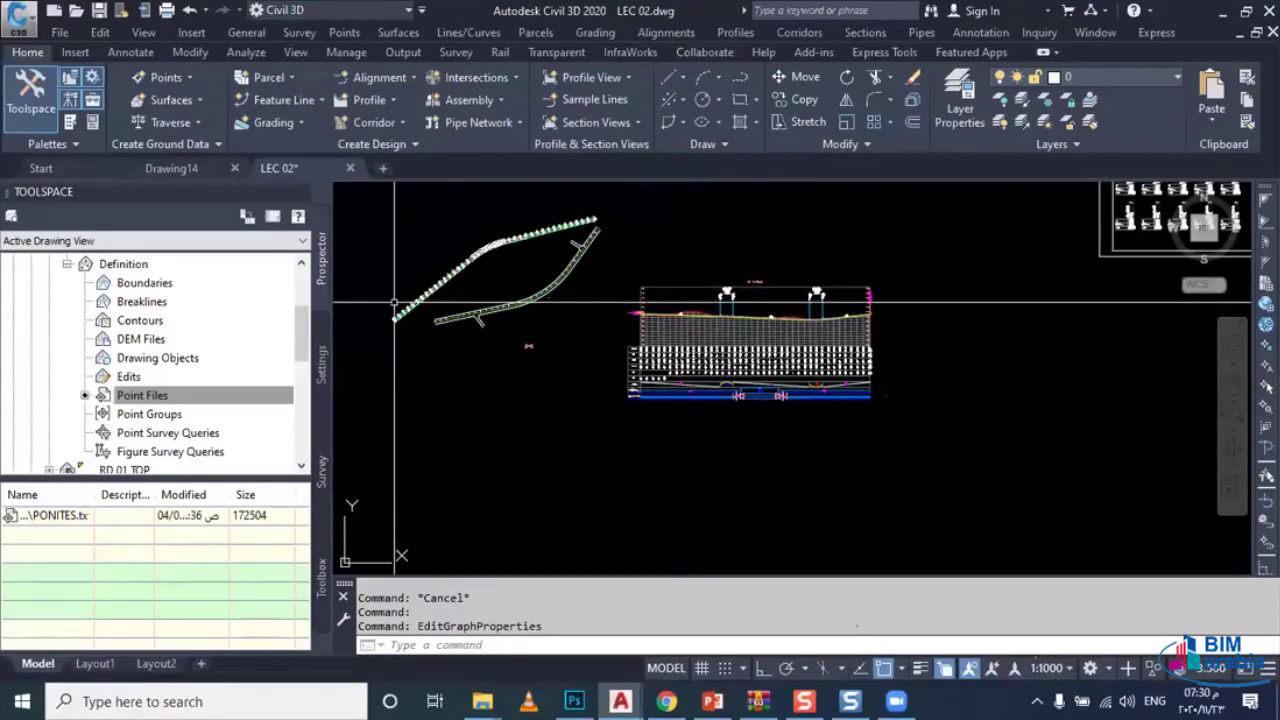
{"action": "scroll", "coordinate": [395, 320], "scroll_direction": "up", "scroll_amount": 3}
{"action": "scroll", "coordinate": [398, 320], "scroll_direction": "up", "scroll_amount": 2}
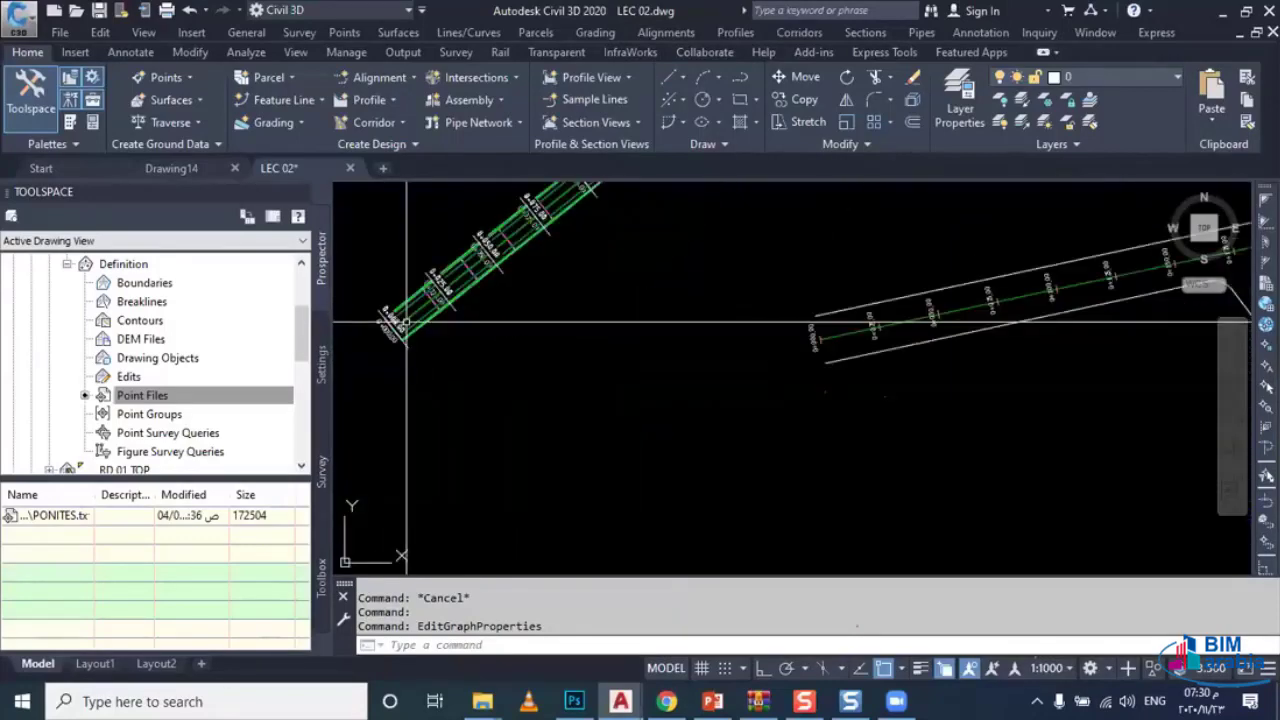
{"action": "scroll", "coordinate": [420, 322], "scroll_direction": "up", "scroll_amount": 2}
Step: Pick alignment RD 01 and accept a Basic-style superelevation view named RD 01 SE V
{"action": "left_click", "coordinate": [410, 310]}
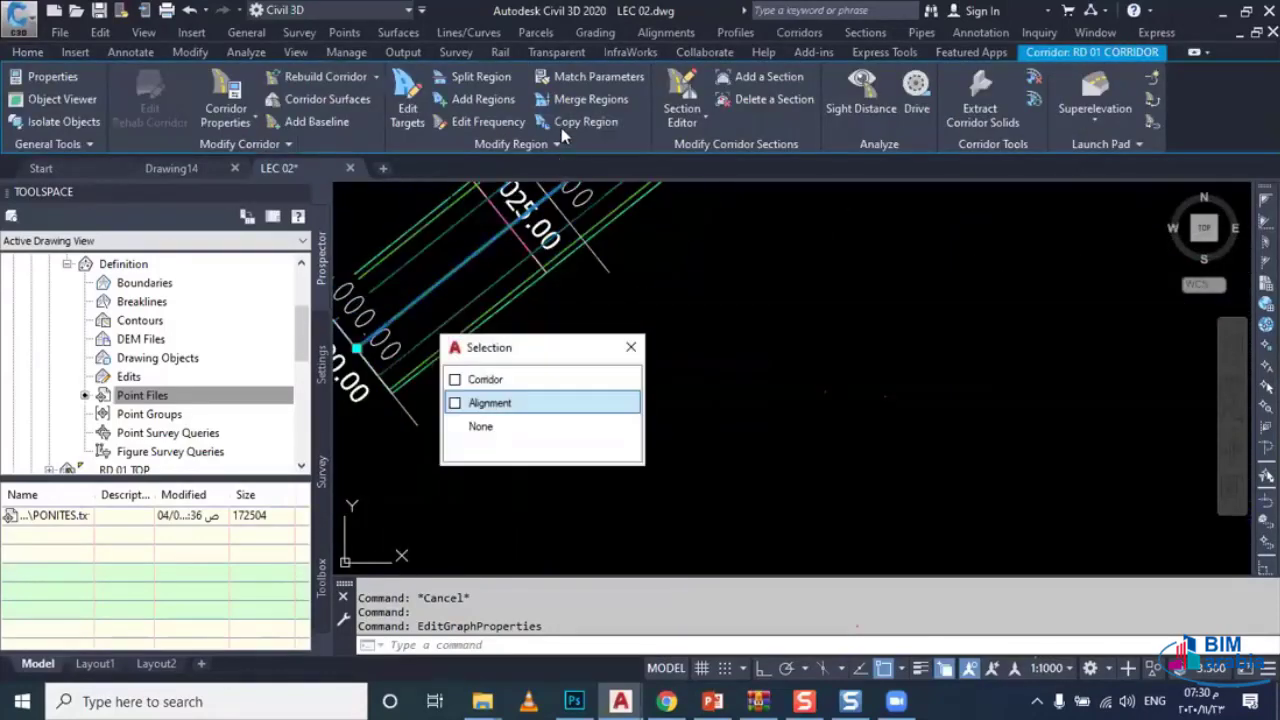
{"action": "key", "text": "Return"}
{"action": "left_click", "coordinate": [563, 115]}
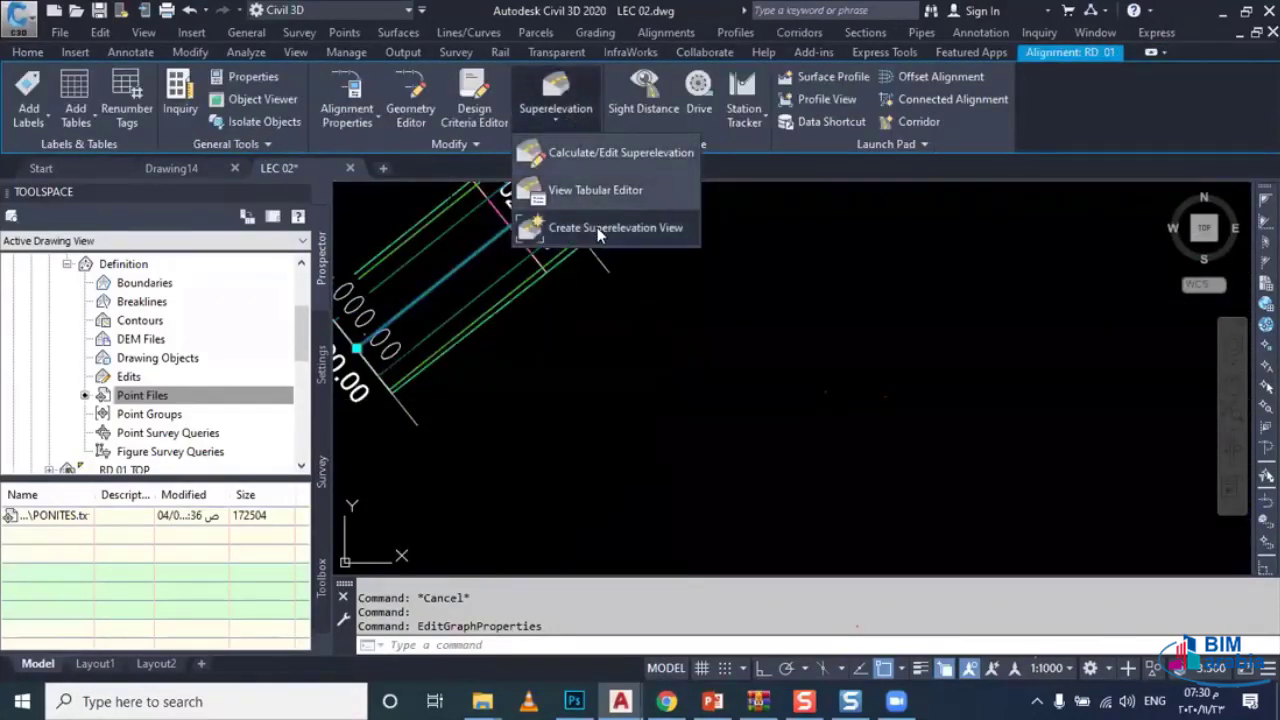
{"action": "left_click", "coordinate": [600, 230]}
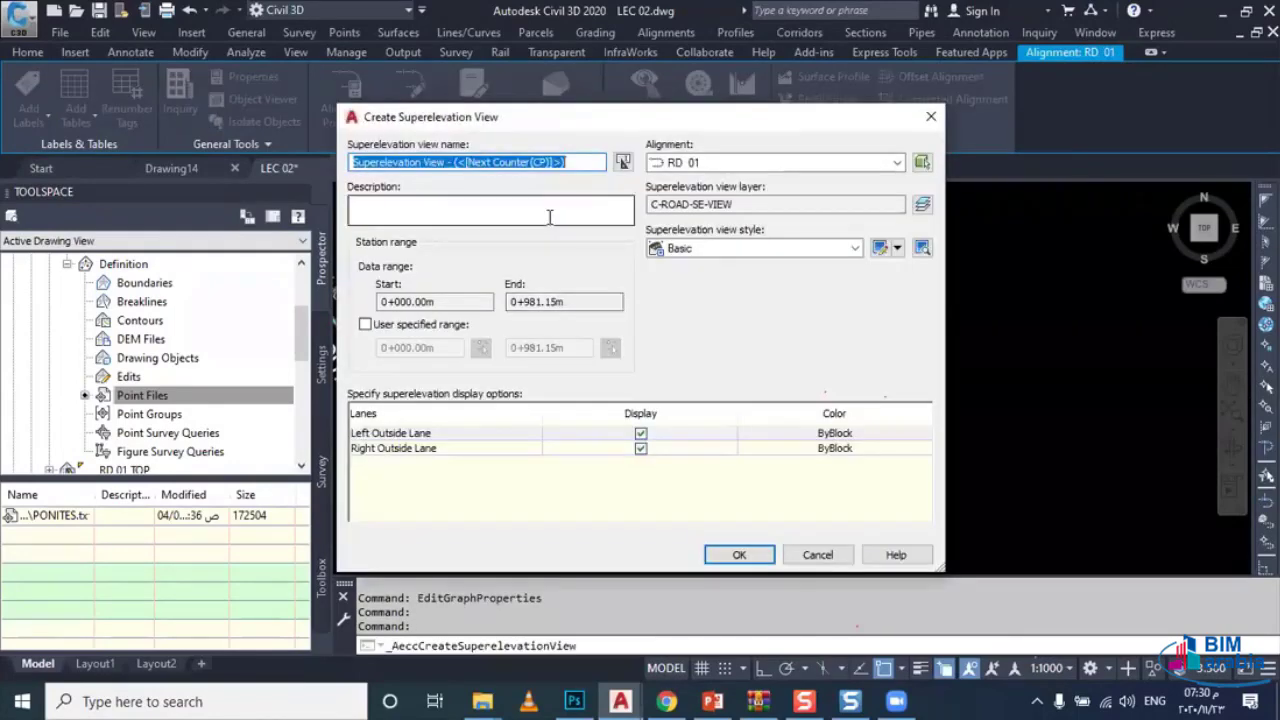
{"action": "type", "text": "A"}
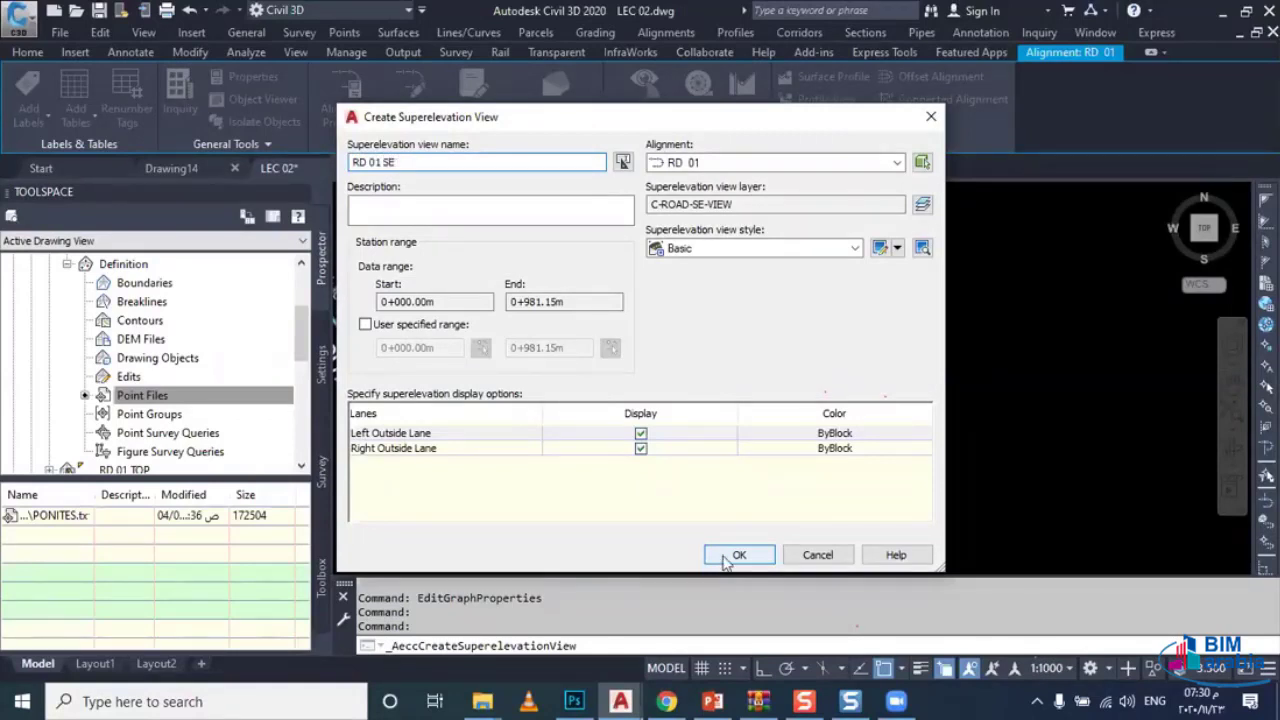
{"action": "left_click", "coordinate": [738, 552]}
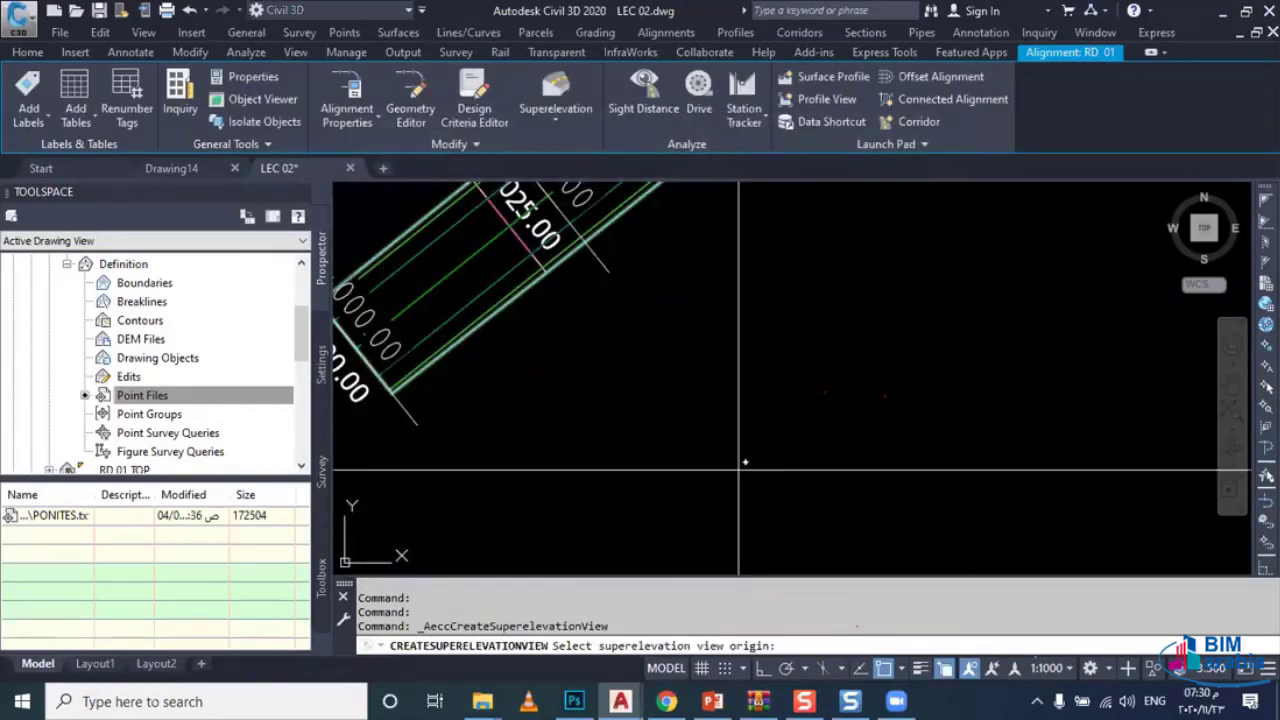
{"action": "scroll", "coordinate": [743, 457], "scroll_direction": "down", "scroll_amount": 3}
Step: Place the superelevation view origin in an empty area of the drawing
{"action": "middle_click_drag", "start_coordinate": [671, 283], "coordinate": [707, 360]}
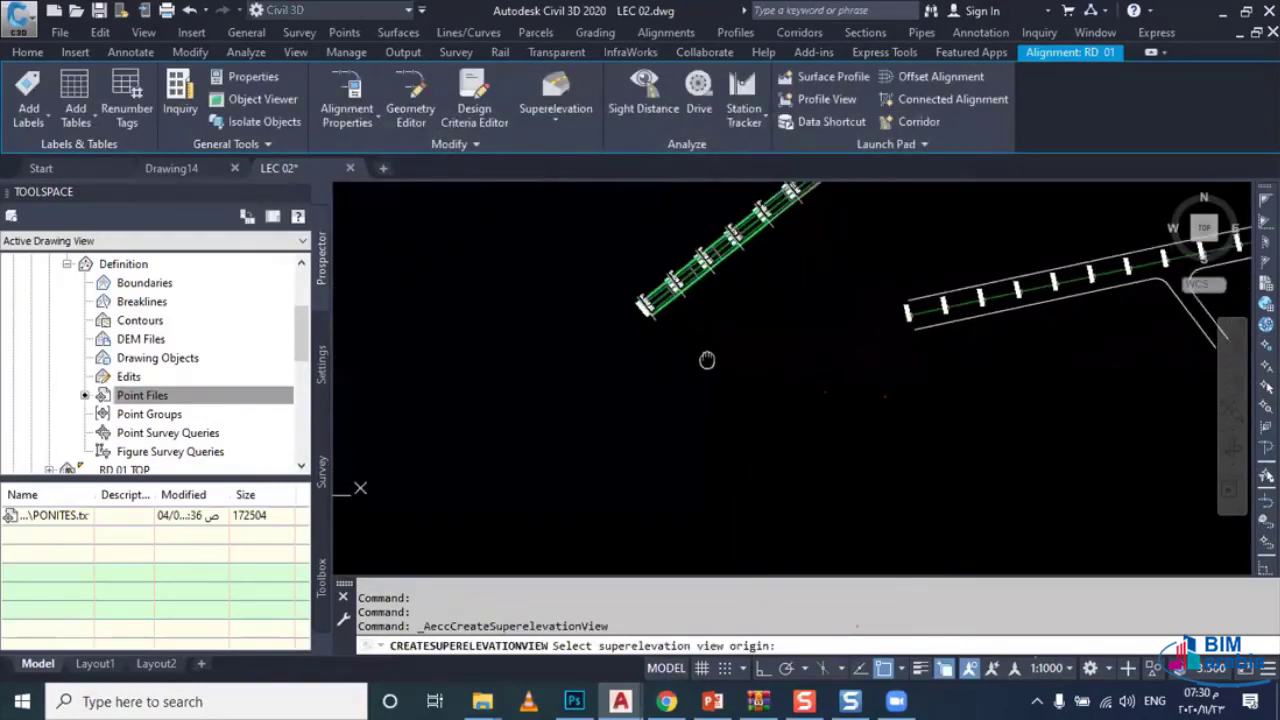
{"action": "left_click", "coordinate": [712, 350]}
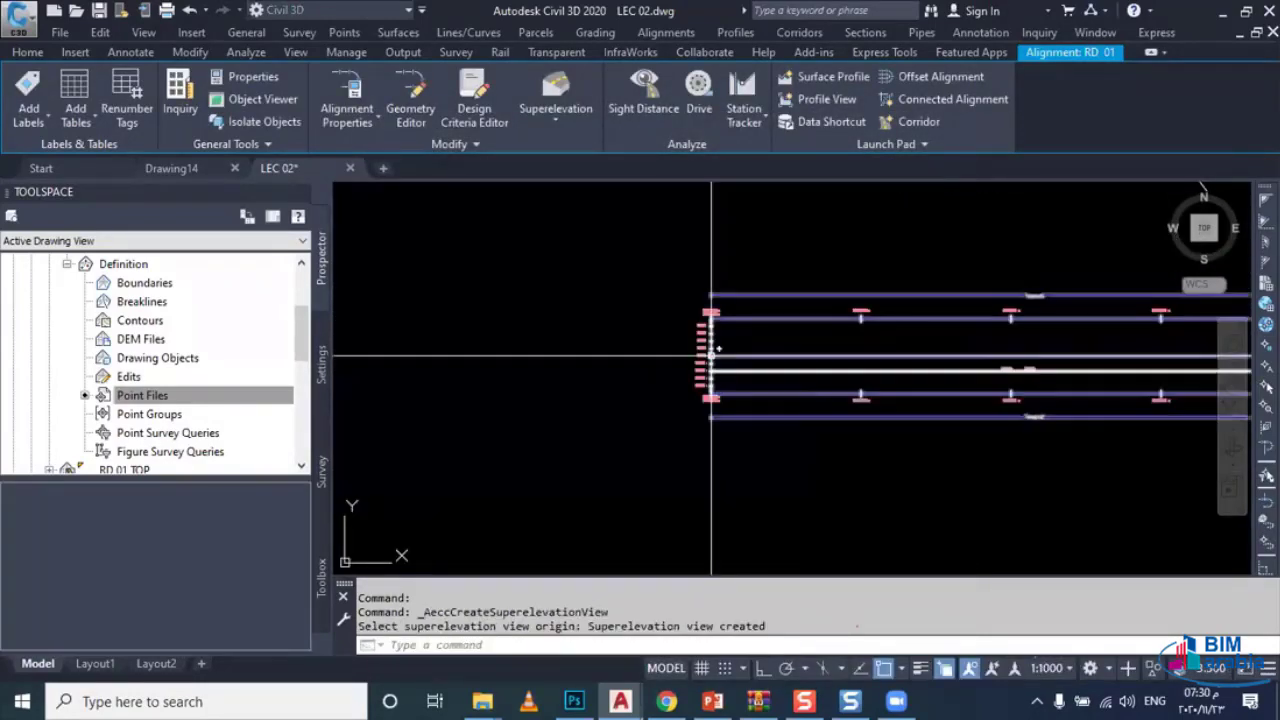
{"action": "scroll", "coordinate": [529, 346], "scroll_direction": "down", "scroll_amount": 3}
{"action": "scroll", "coordinate": [680, 366], "scroll_direction": "up", "scroll_amount": 3}
{"action": "scroll", "coordinate": [680, 366], "scroll_direction": "up", "scroll_amount": 2}
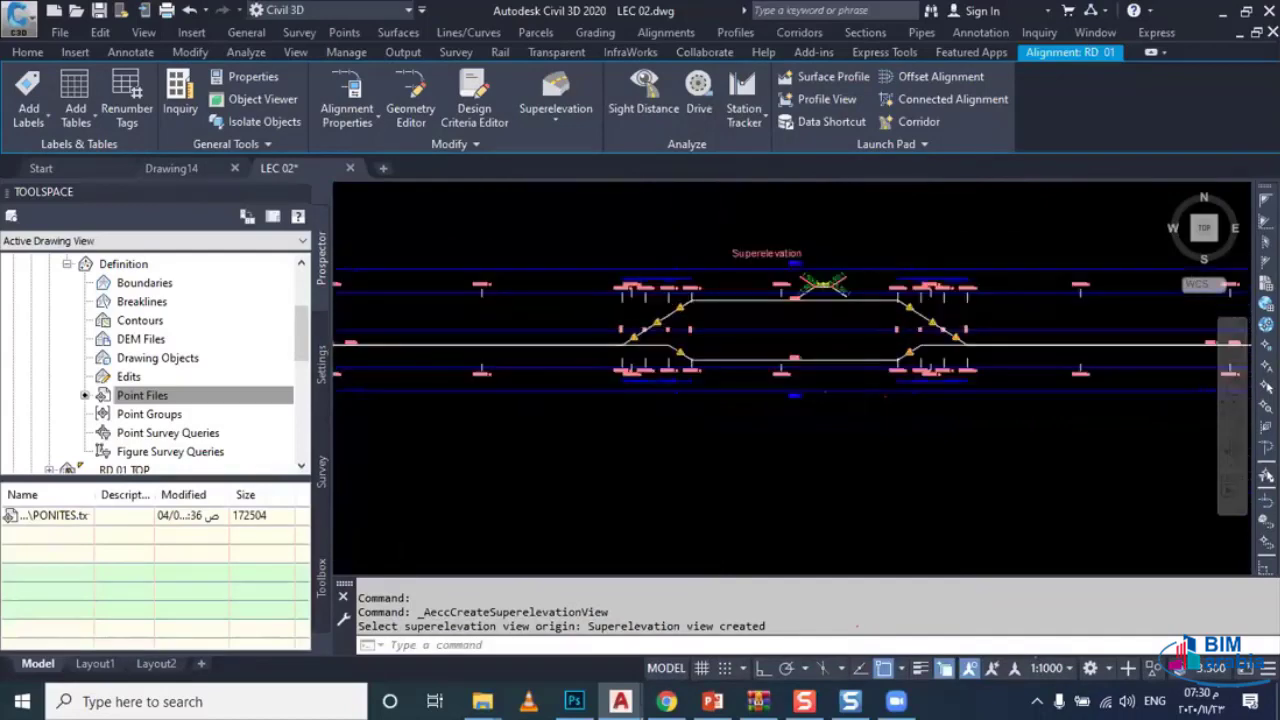
{"action": "scroll", "coordinate": [890, 330], "scroll_direction": "up", "scroll_amount": 2}
{"action": "scroll", "coordinate": [890, 330], "scroll_direction": "up", "scroll_amount": 2}
{"action": "scroll", "coordinate": [949, 398], "scroll_direction": "down", "scroll_amount": 4}
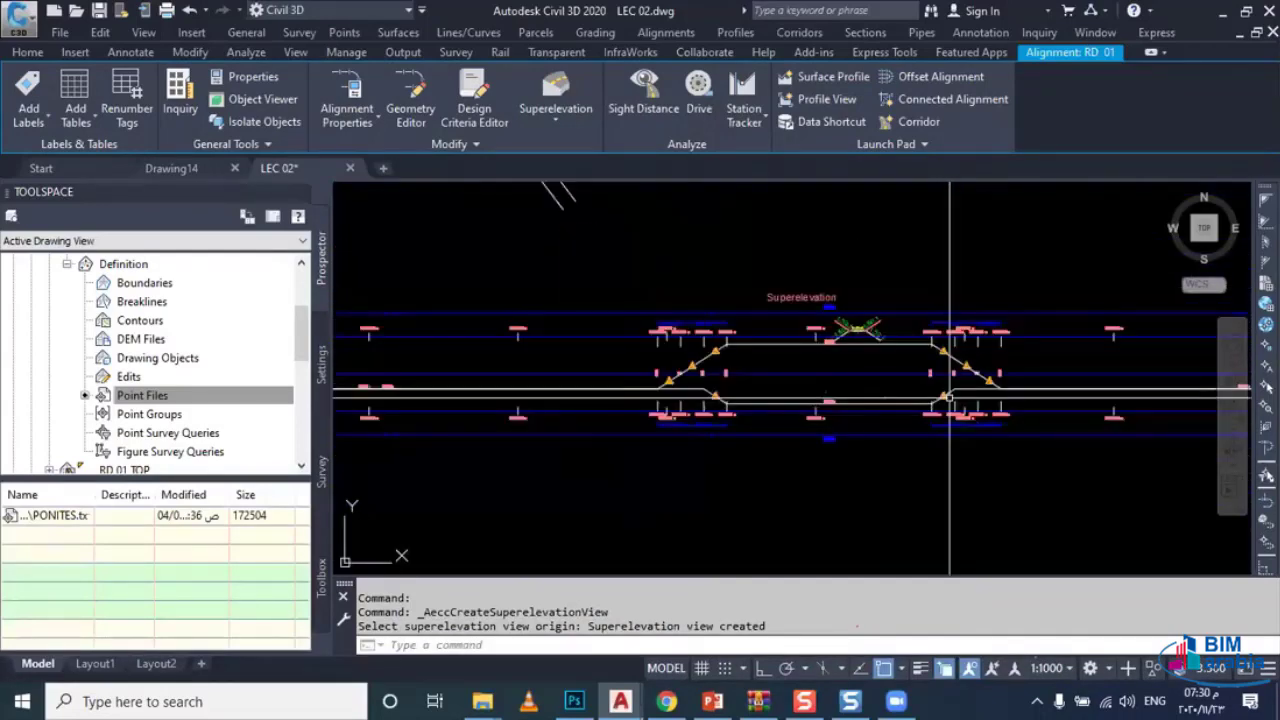
Step: Move the superelevation view with M from a base point to a clearer location
{"action": "left_click", "coordinate": [826, 437]}
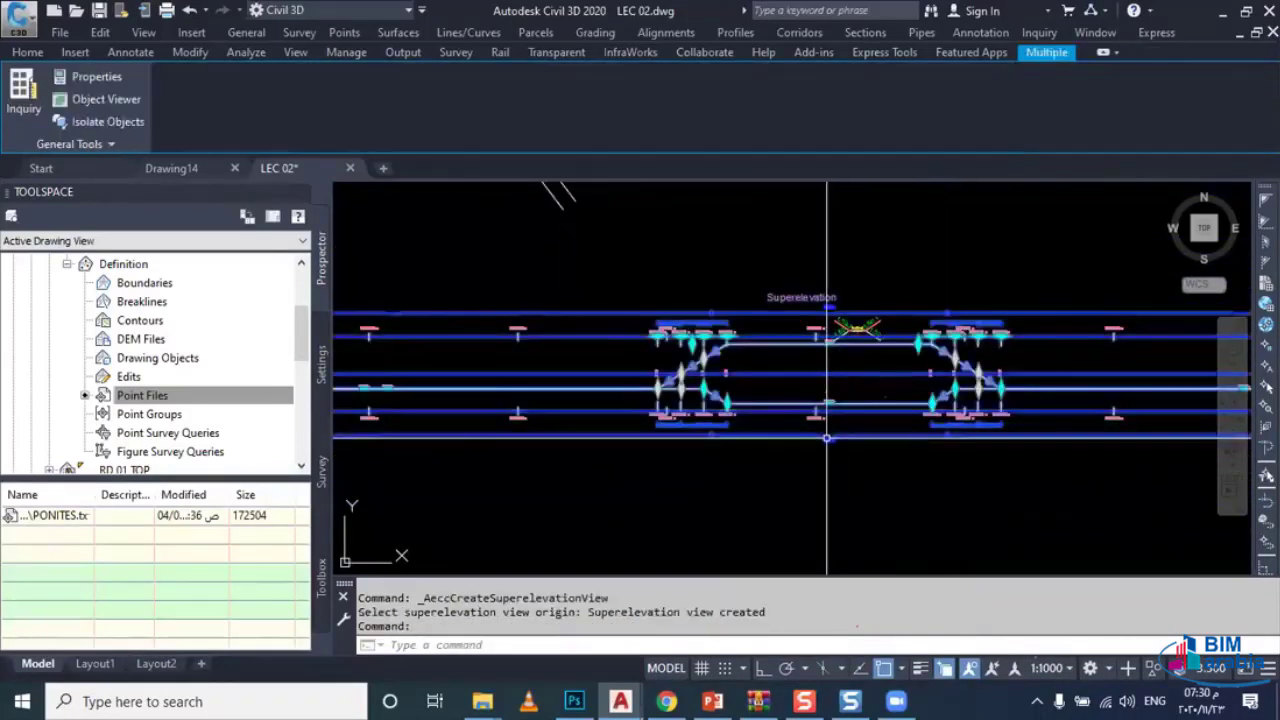
{"action": "type", "text": "m"}
{"action": "key", "text": "Return"}
{"action": "left_click", "coordinate": [814, 318]}
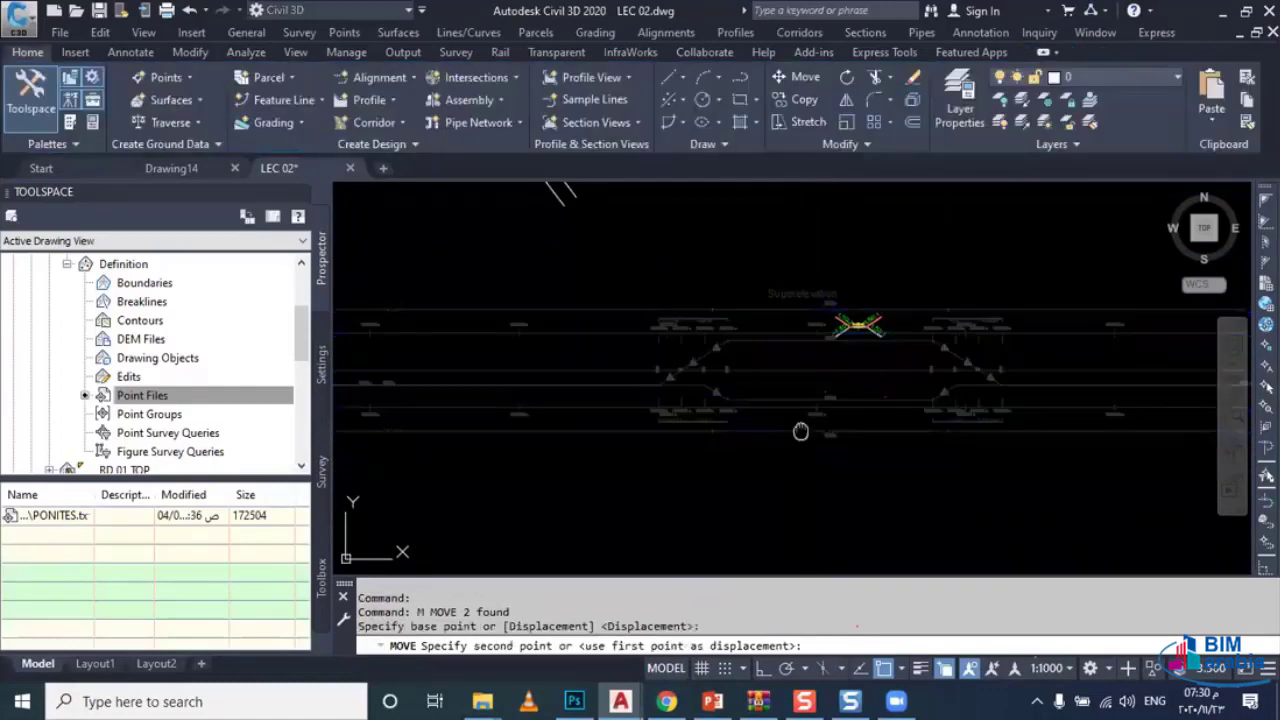
{"action": "scroll", "coordinate": [811, 369], "scroll_direction": "up", "scroll_amount": 2}
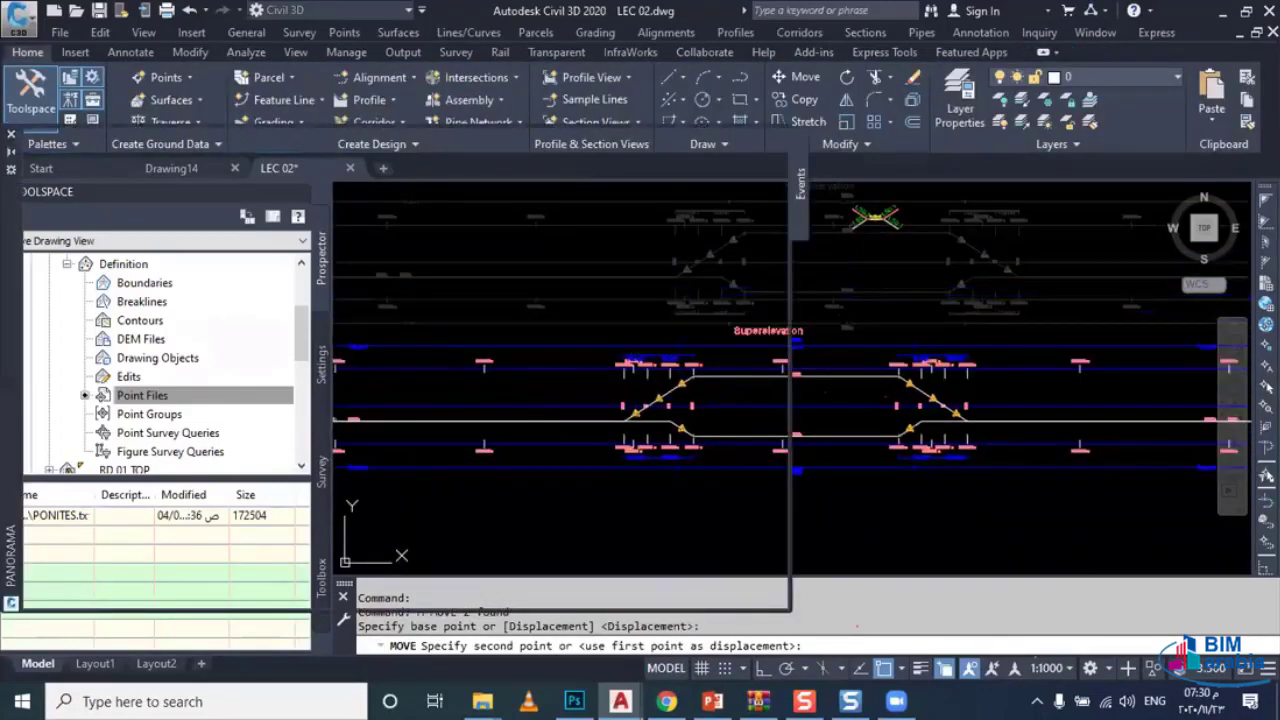
{"action": "left_click", "coordinate": [800, 185]}
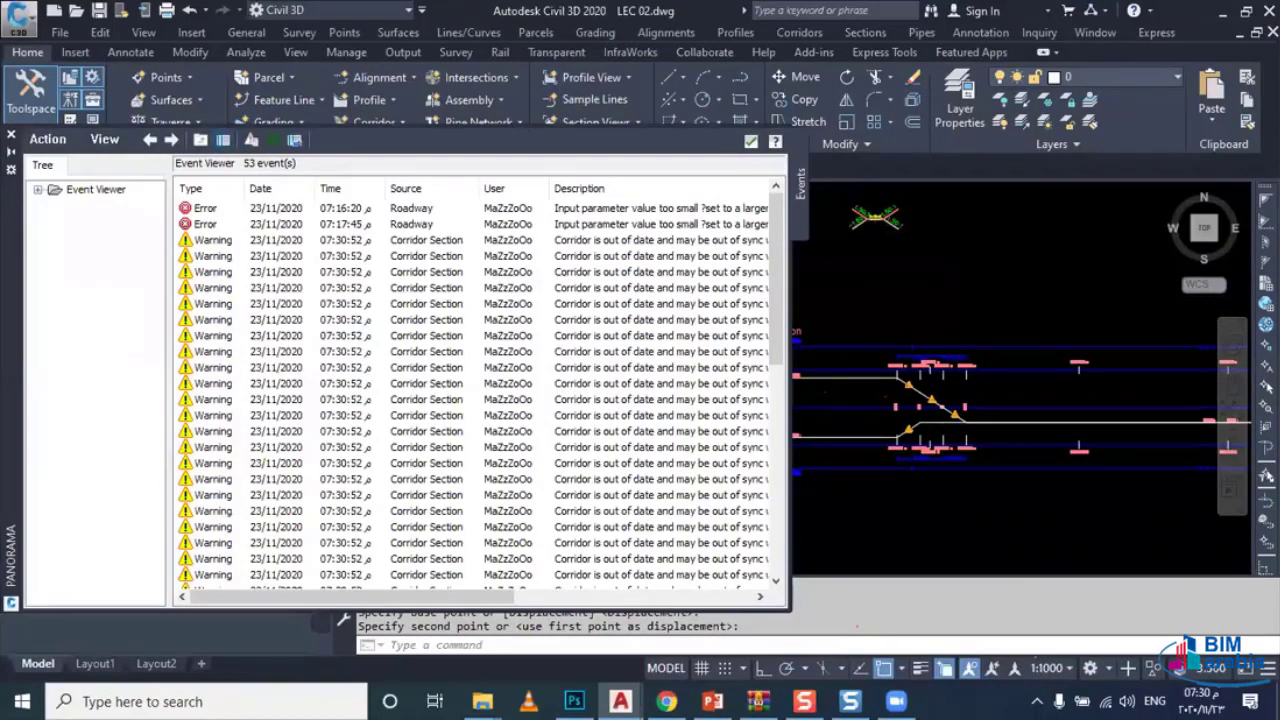
{"action": "scroll", "coordinate": [665, 410], "scroll_direction": "up", "scroll_amount": 2}
{"action": "scroll", "coordinate": [665, 410], "scroll_direction": "up", "scroll_amount": 2}
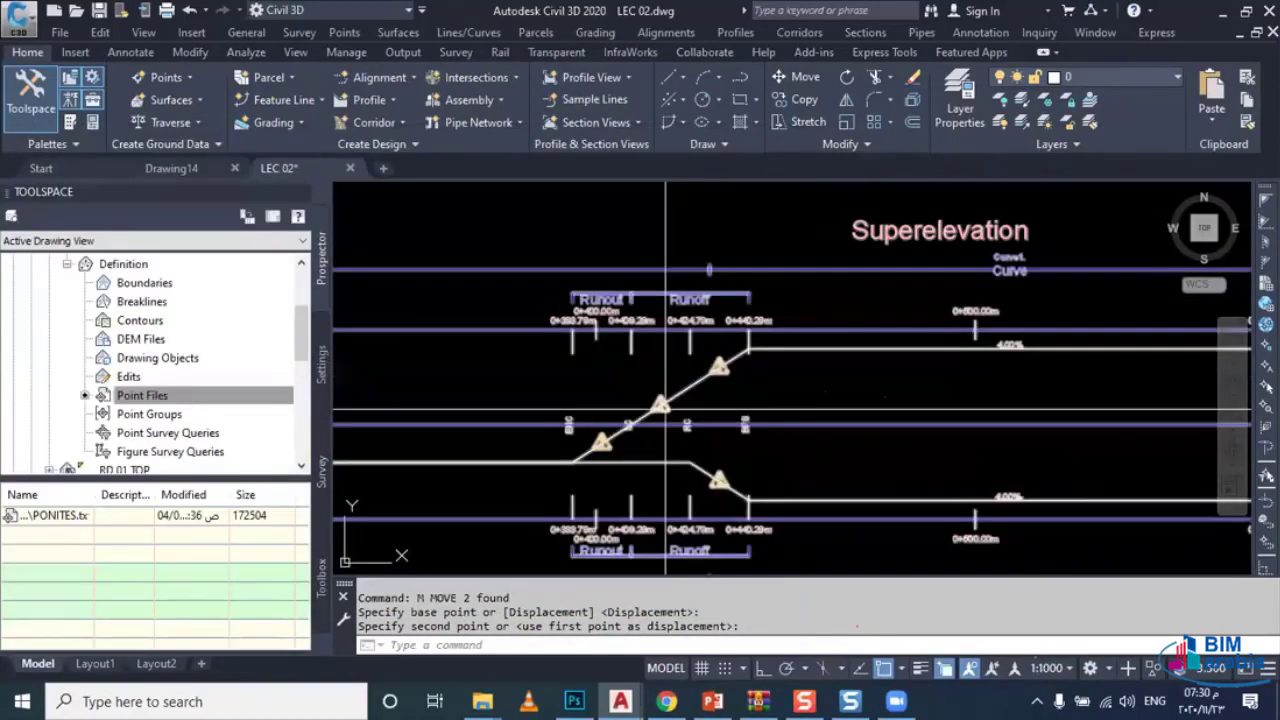
{"action": "scroll", "coordinate": [665, 410], "scroll_direction": "up", "scroll_amount": 1}
{"action": "scroll", "coordinate": [665, 415], "scroll_direction": "down", "scroll_amount": 3}
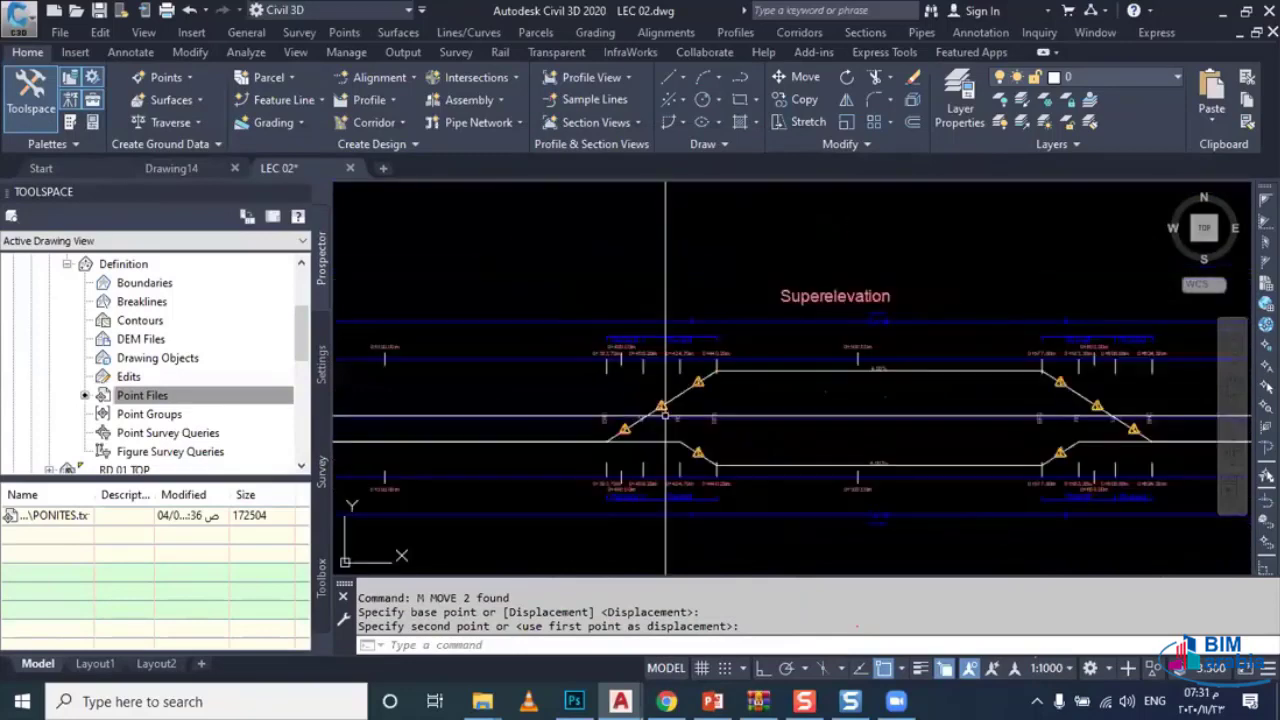
{"action": "scroll", "coordinate": [668, 415], "scroll_direction": "down", "scroll_amount": 2}
{"action": "scroll", "coordinate": [675, 410], "scroll_direction": "down", "scroll_amount": 2}
{"action": "scroll", "coordinate": [679, 400], "scroll_direction": "down", "scroll_amount": 1}
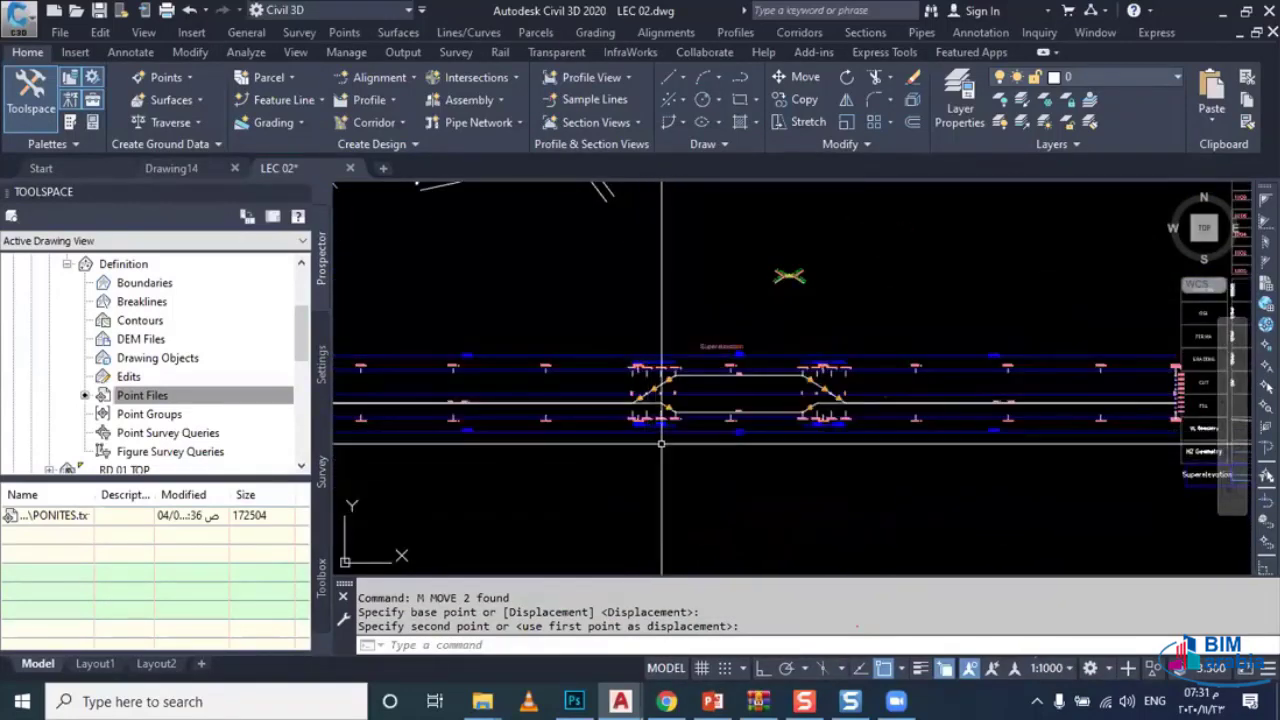
{"action": "scroll", "coordinate": [661, 443], "scroll_direction": "up", "scroll_amount": 1}
{"action": "scroll", "coordinate": [651, 443], "scroll_direction": "up", "scroll_amount": 2}
{"action": "scroll", "coordinate": [620, 444], "scroll_direction": "up", "scroll_amount": 1}
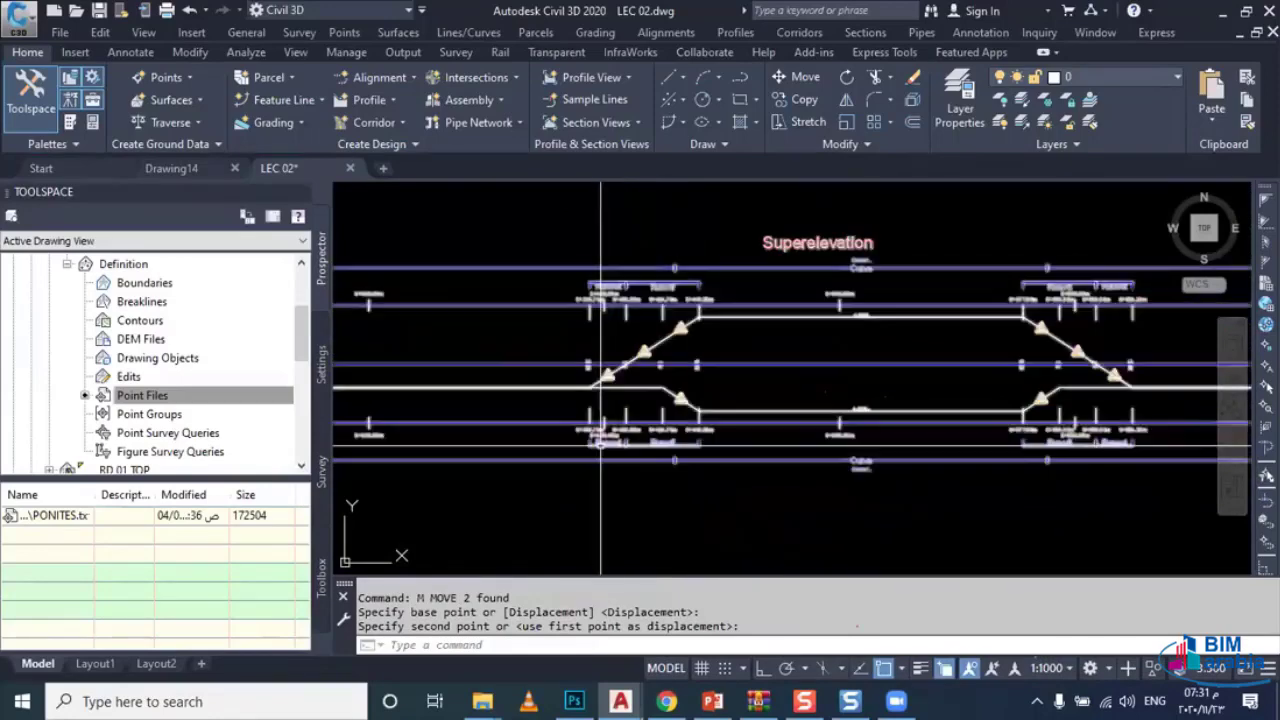
{"action": "left_click", "coordinate": [544, 430]}
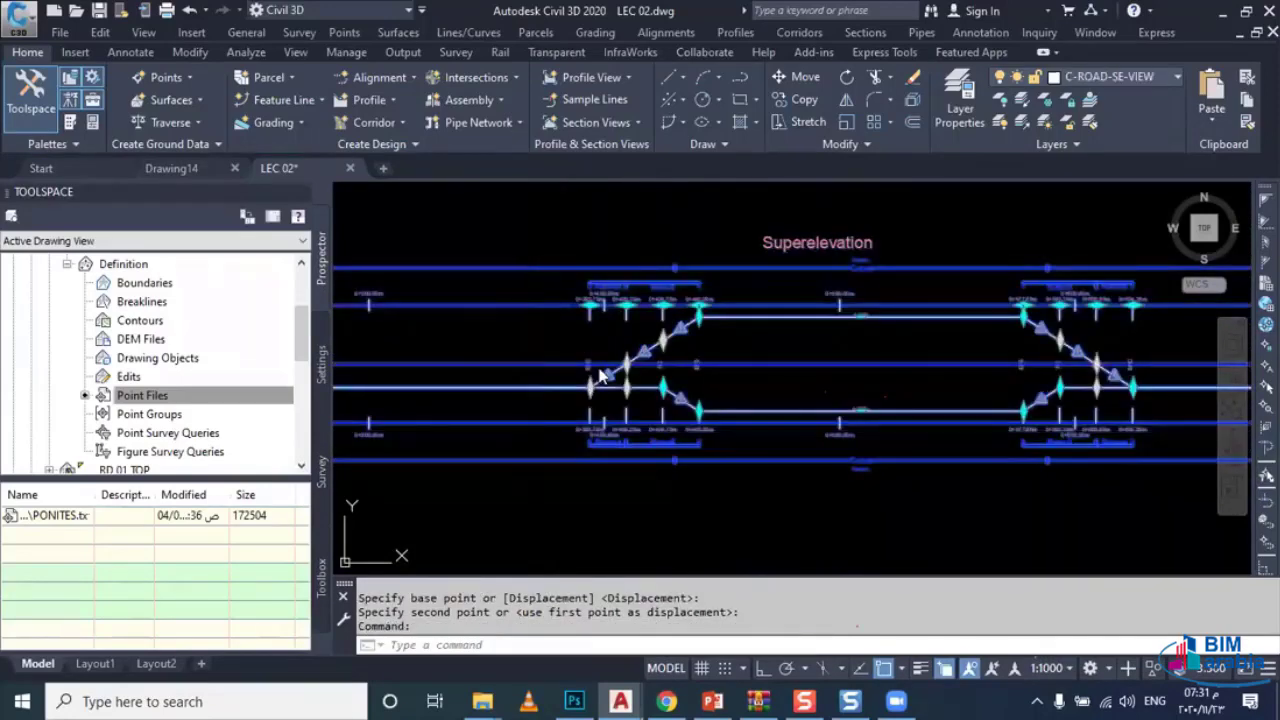
Step: Open the superelevation view's tabular editor and select Curve.1's transition-in Runout row
{"action": "right_click", "coordinate": [600, 375]}
{"action": "left_click", "coordinate": [612, 383]}
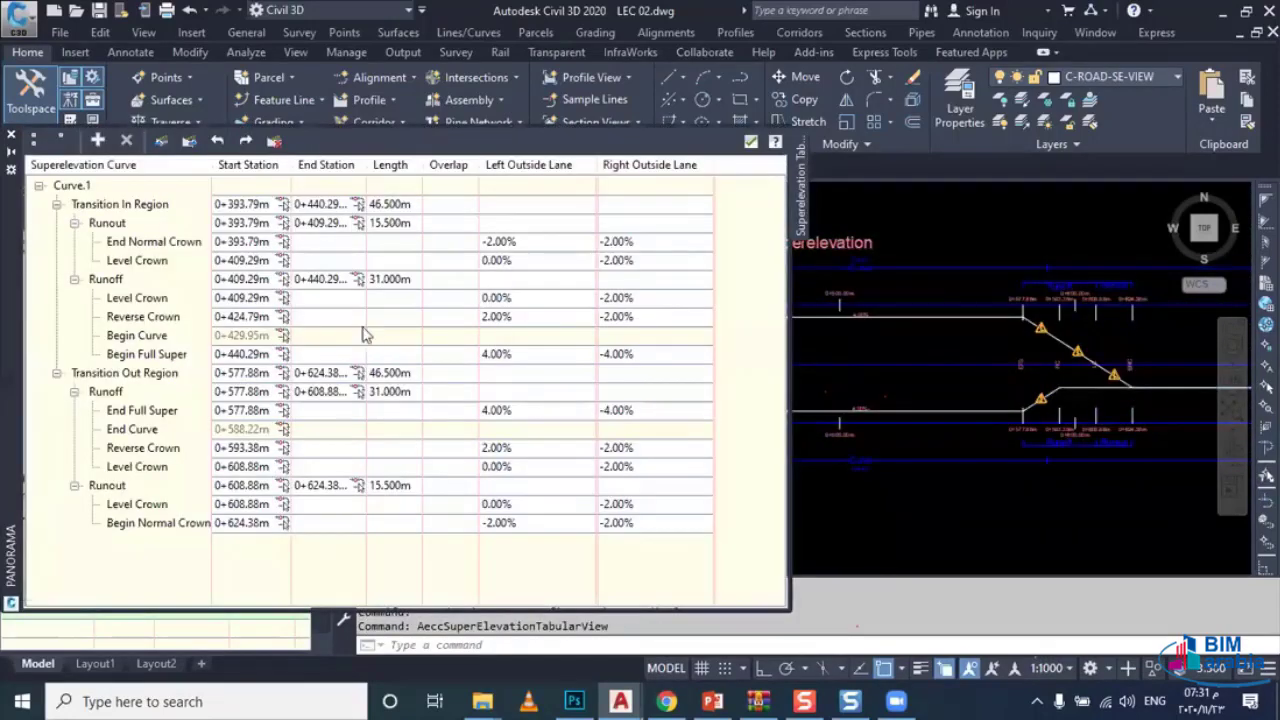
{"action": "left_click", "coordinate": [146, 226]}
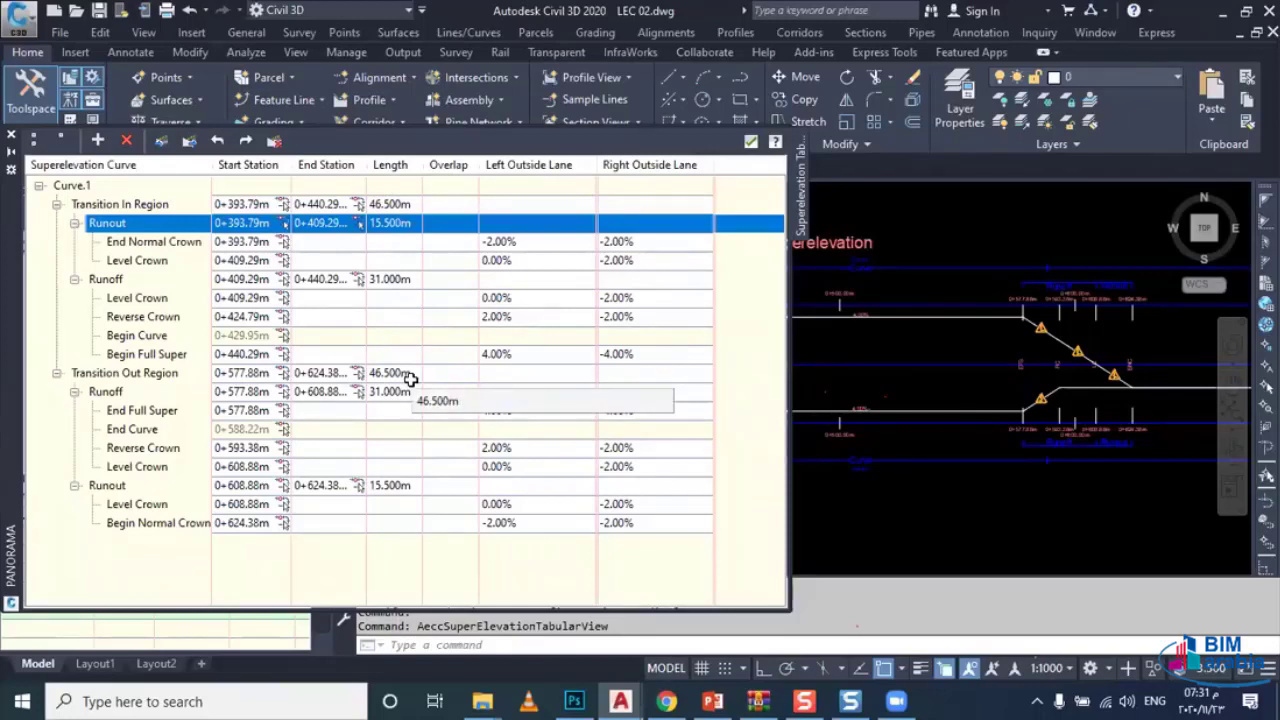
{"action": "left_click", "coordinate": [482, 700]}
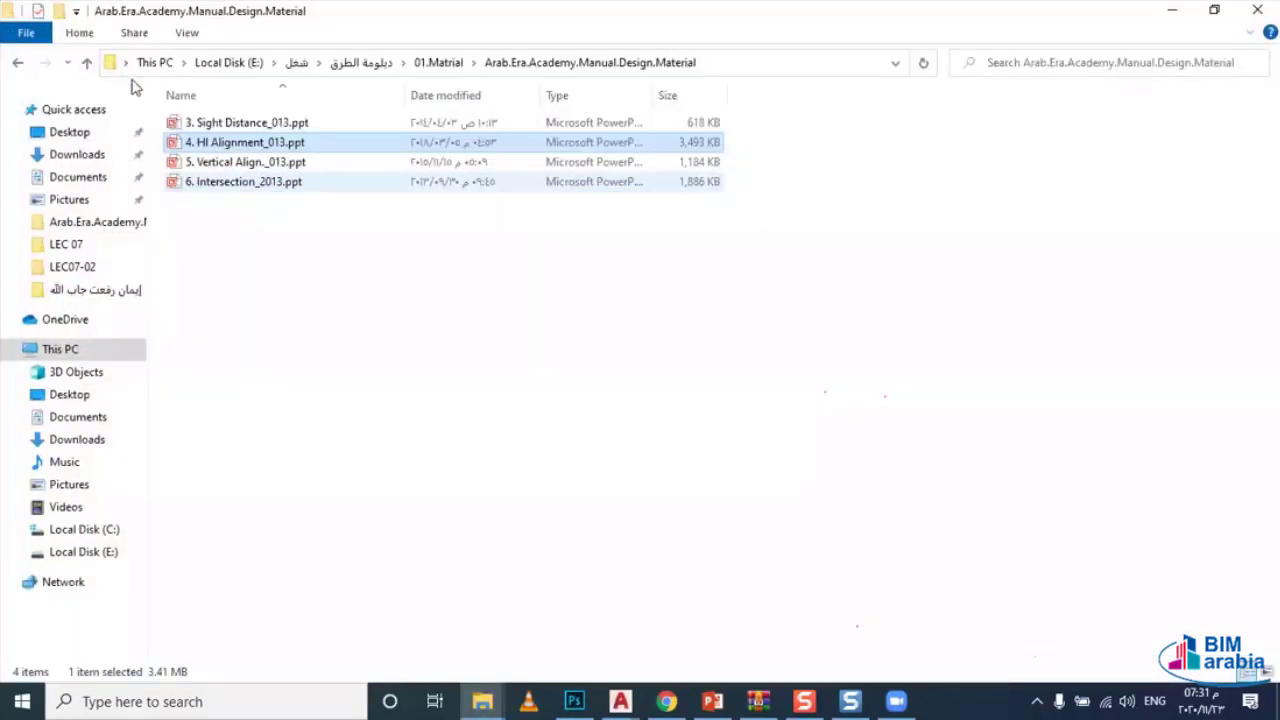
Step: Open K-Super Elevation.xlsx from the K-Super.Elevation folder under 01.Matrial
{"action": "left_click", "coordinate": [87, 62]}
{"action": "left_click", "coordinate": [275, 142]}
{"action": "double_click", "coordinate": [275, 142]}
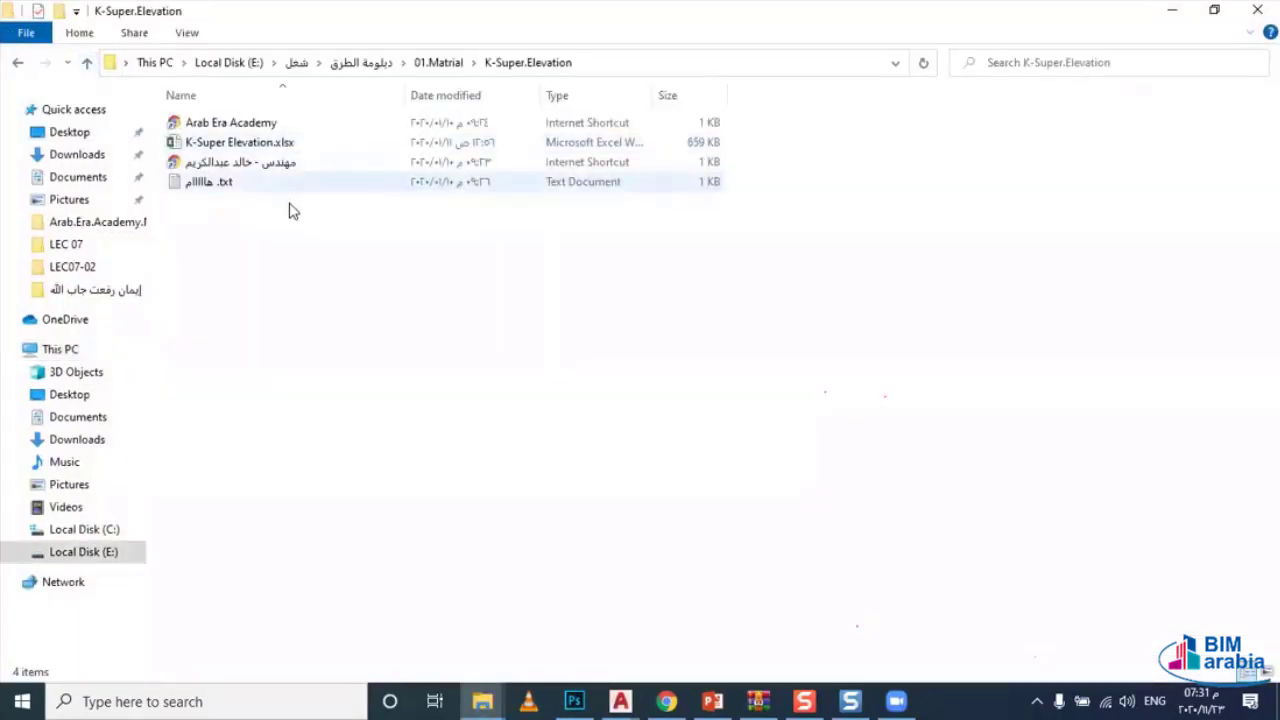
{"action": "double_click", "coordinate": [268, 142]}
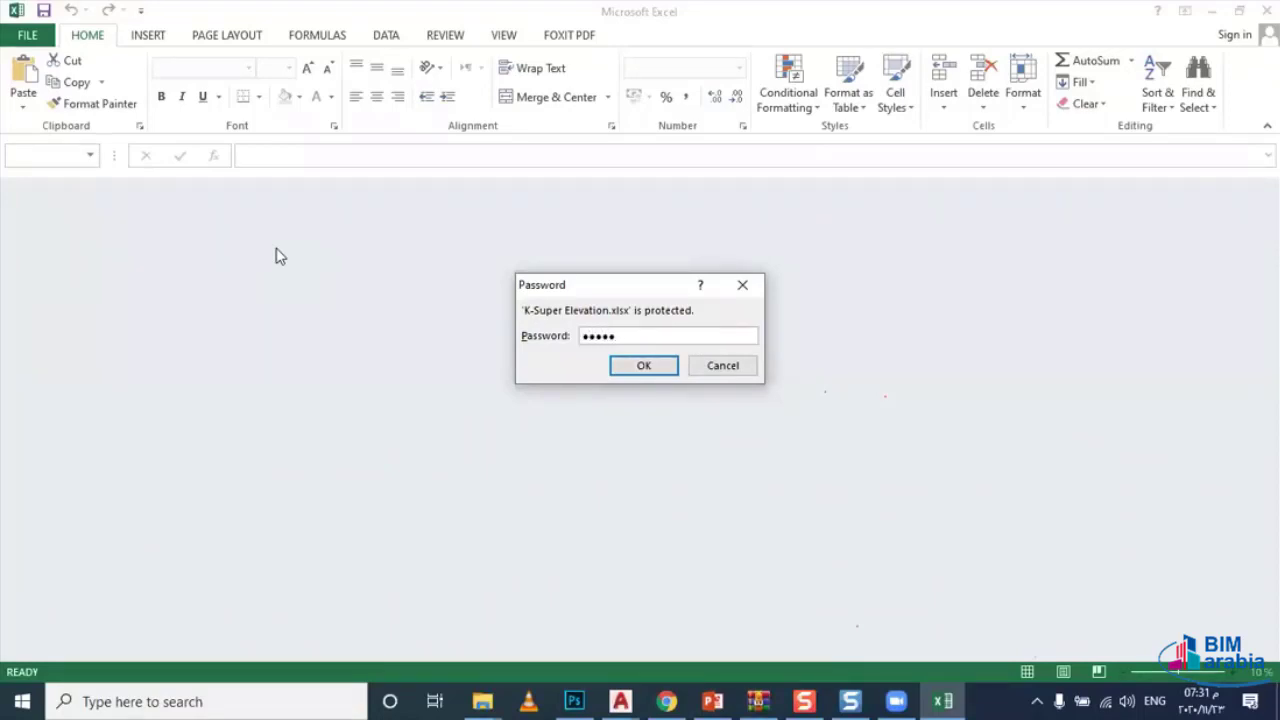
Step: Open the workbook read-only and check the speed 90, lane width 3.65 and lane-count inputs
{"action": "key", "text": "Return"}
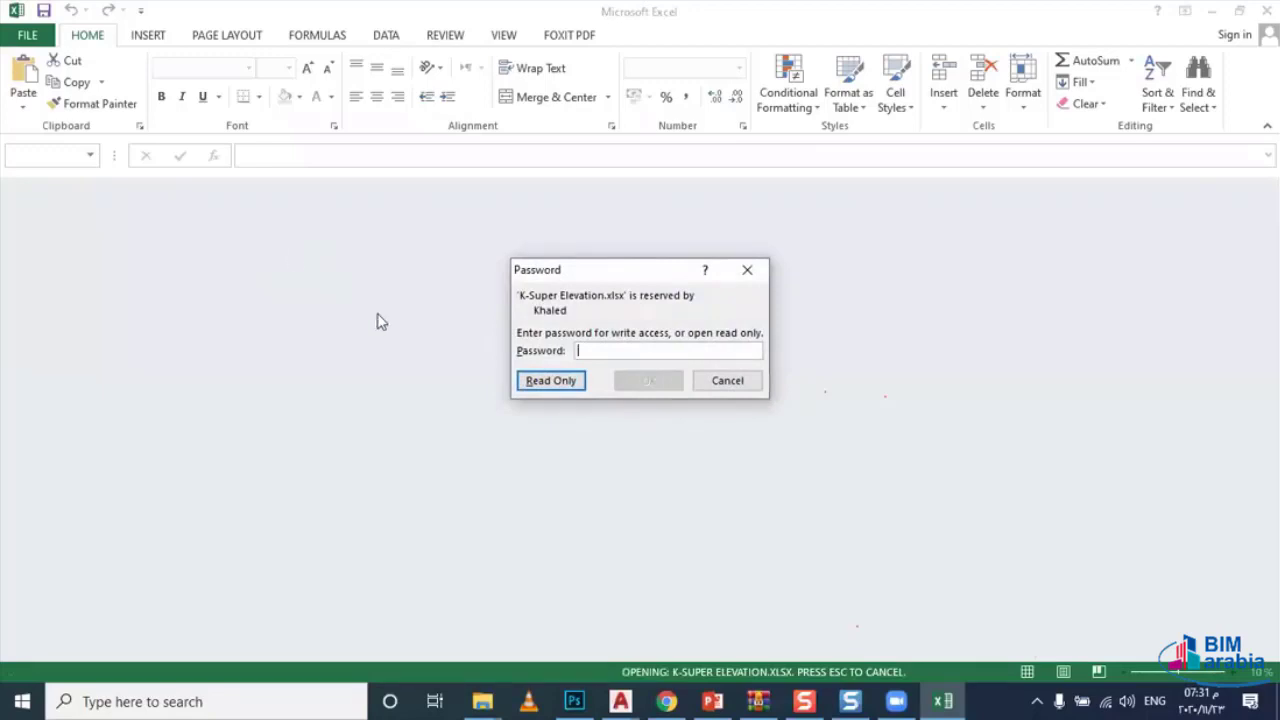
{"action": "left_click", "coordinate": [580, 377]}
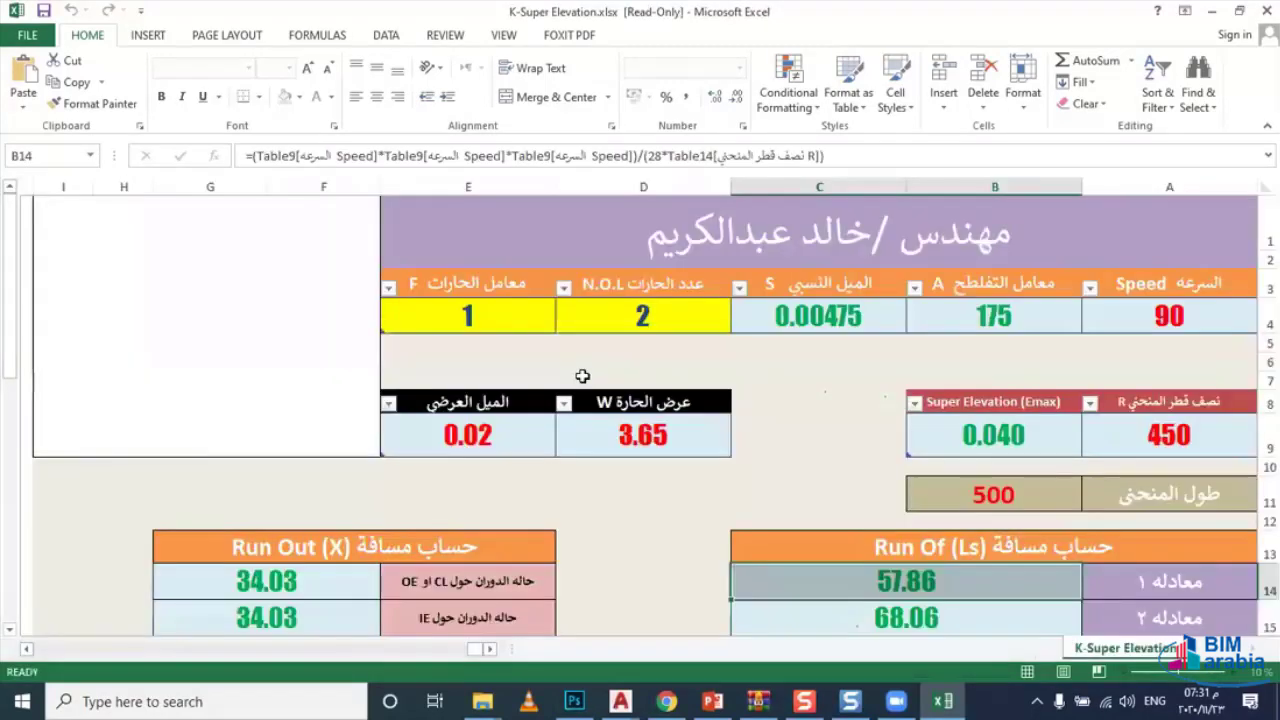
{"action": "left_click", "coordinate": [1153, 317]}
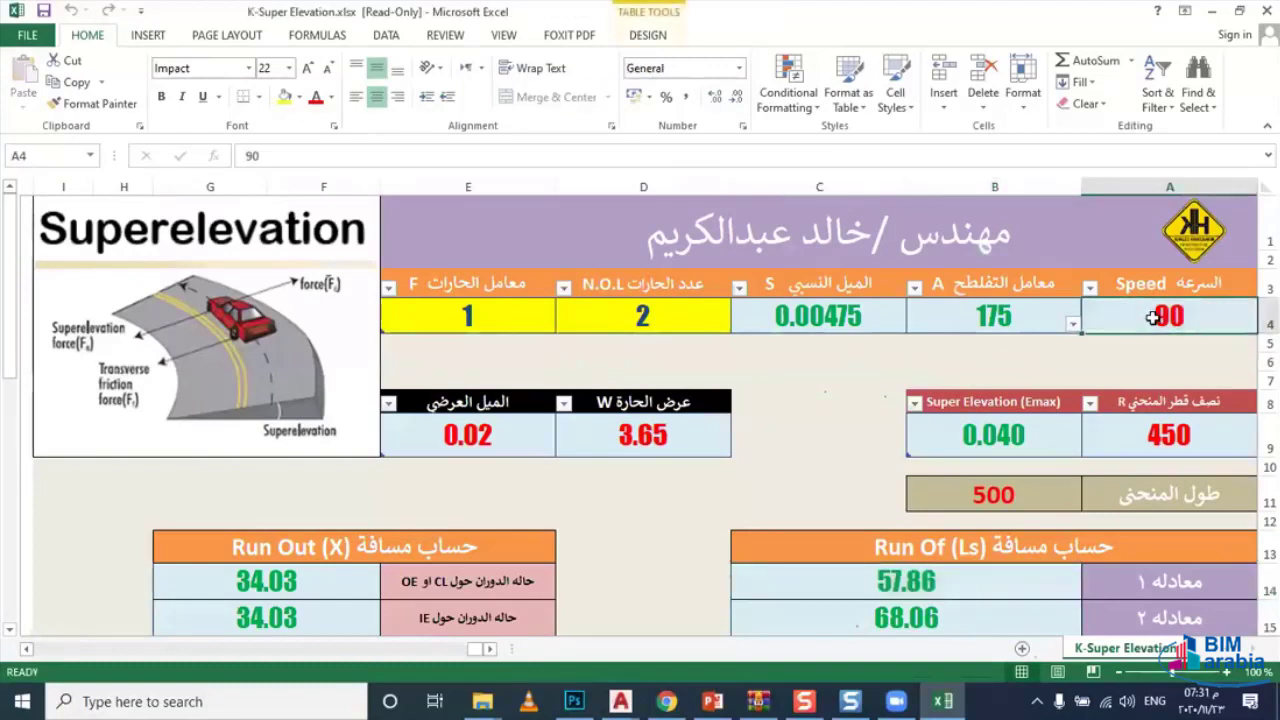
{"action": "double_click", "coordinate": [1153, 317]}
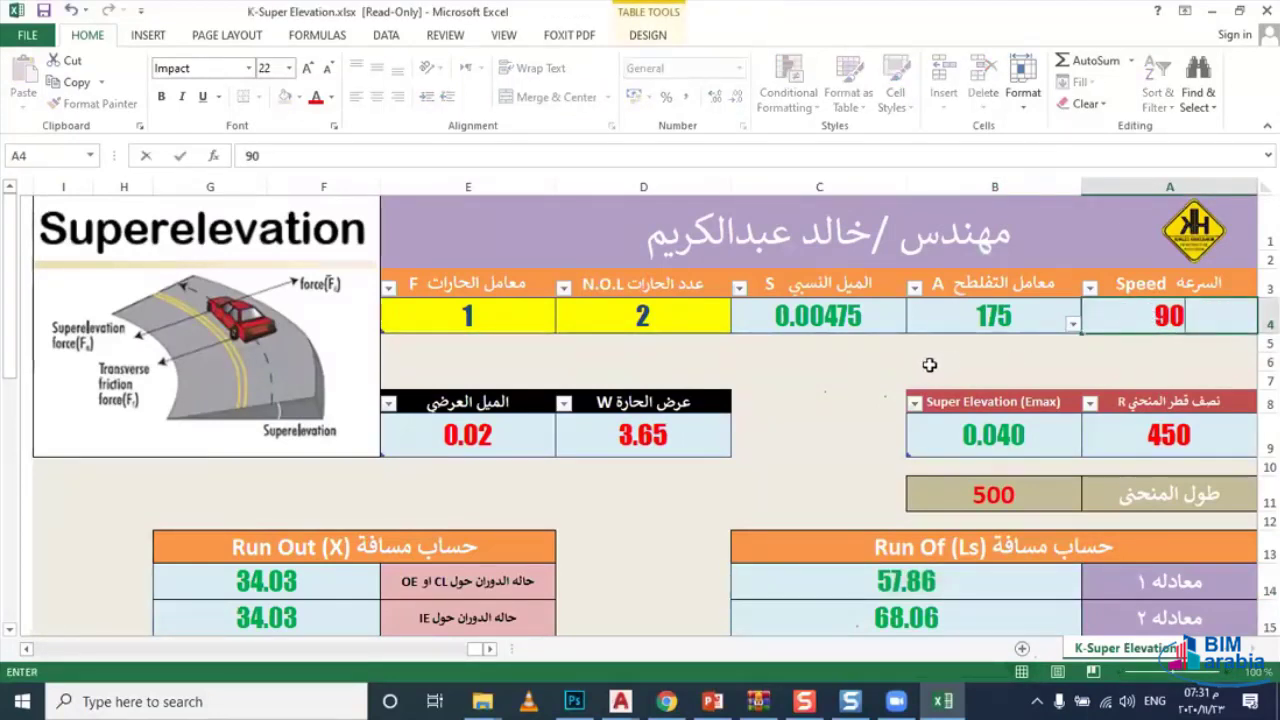
{"action": "left_click", "coordinate": [850, 352]}
{"action": "left_click", "coordinate": [691, 428]}
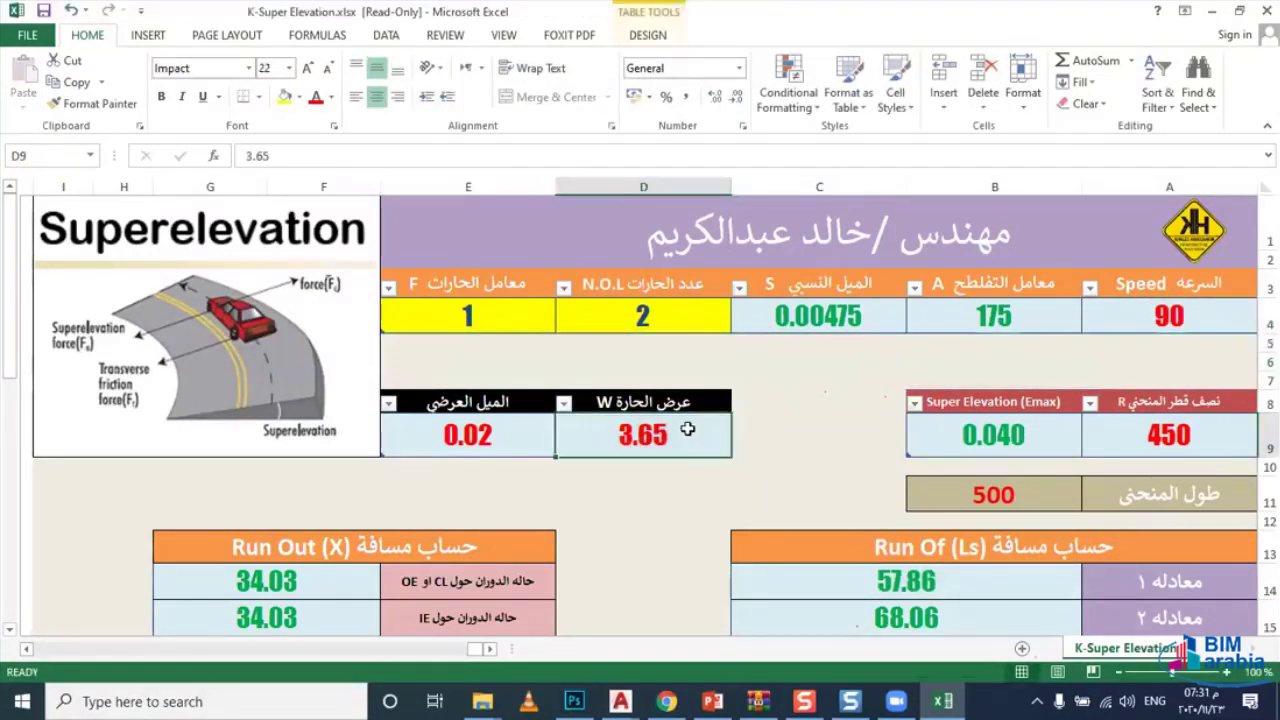
{"action": "left_click", "coordinate": [582, 322]}
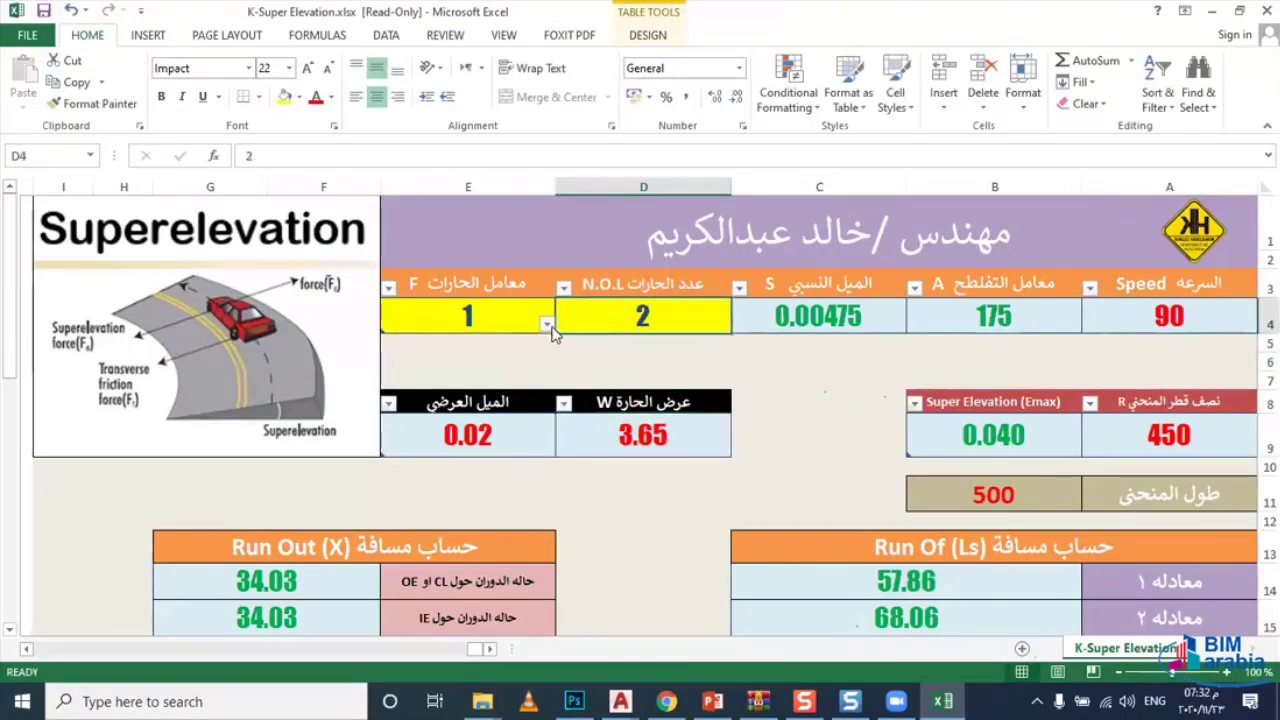
{"action": "left_click", "coordinate": [547, 324]}
{"action": "left_click", "coordinate": [557, 345]}
Step: Change the curve radius in A9 from 450 to 375 so runout and runoff recalculate
{"action": "left_click", "coordinate": [1167, 441]}
{"action": "type", "text": "3"}
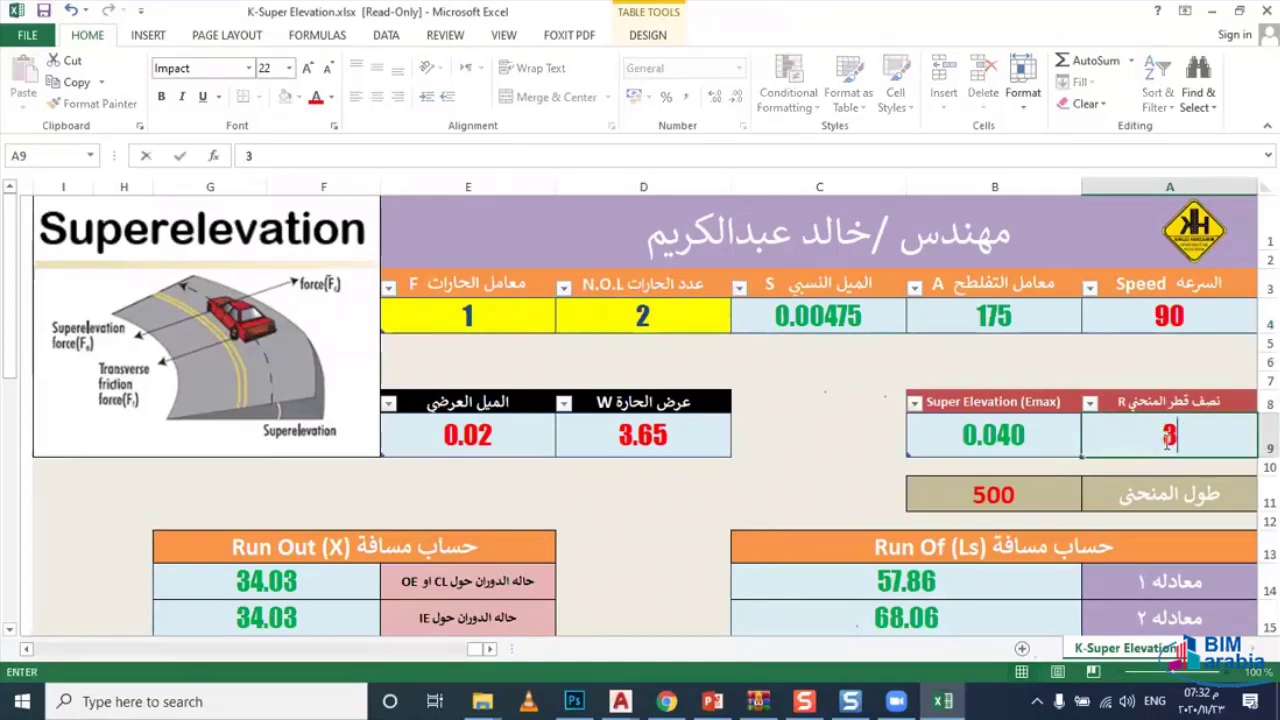
{"action": "type", "text": "75"}
{"action": "left_click", "coordinate": [875, 421]}
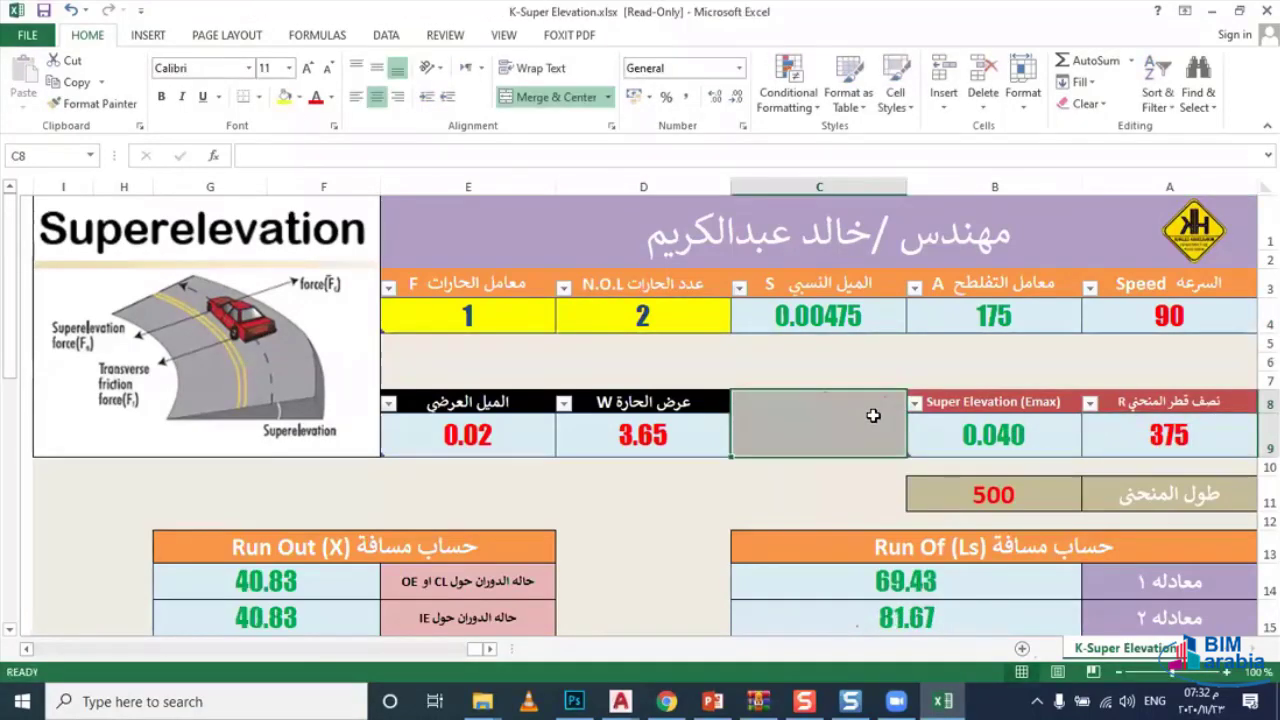
{"action": "scroll", "coordinate": [875, 418], "scroll_direction": "down", "scroll_amount": 1}
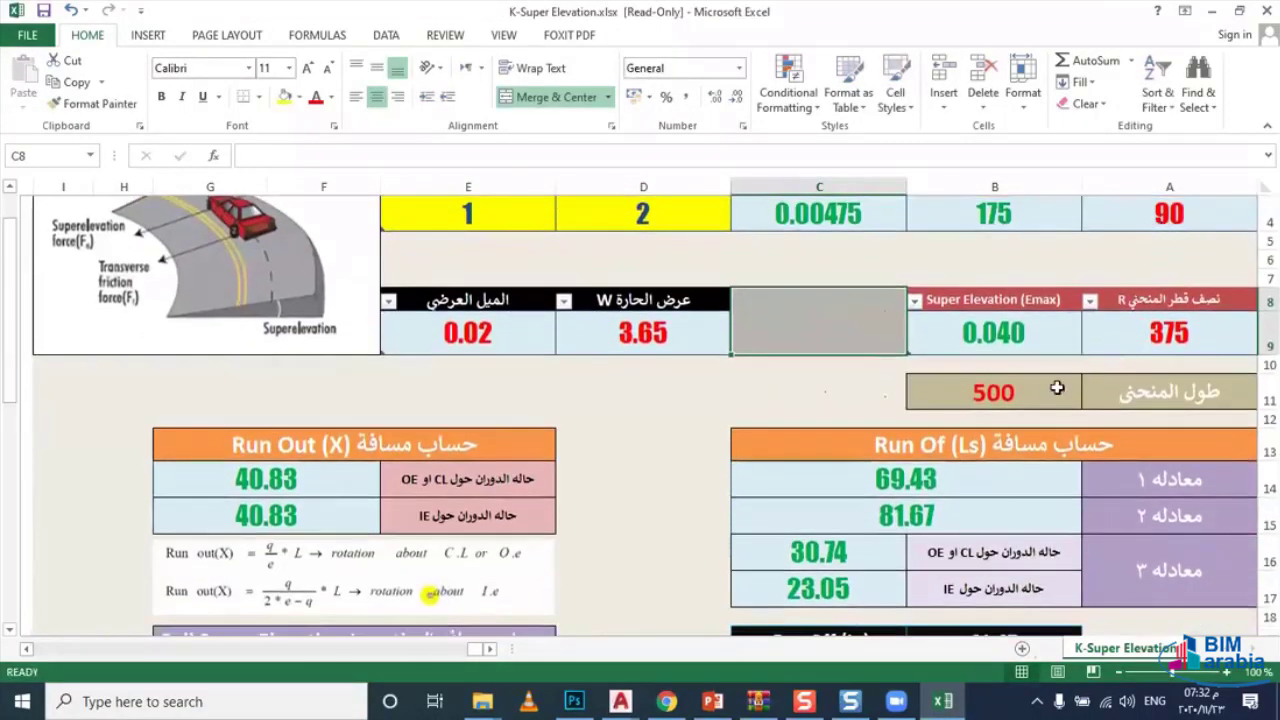
{"action": "left_click", "coordinate": [1049, 388]}
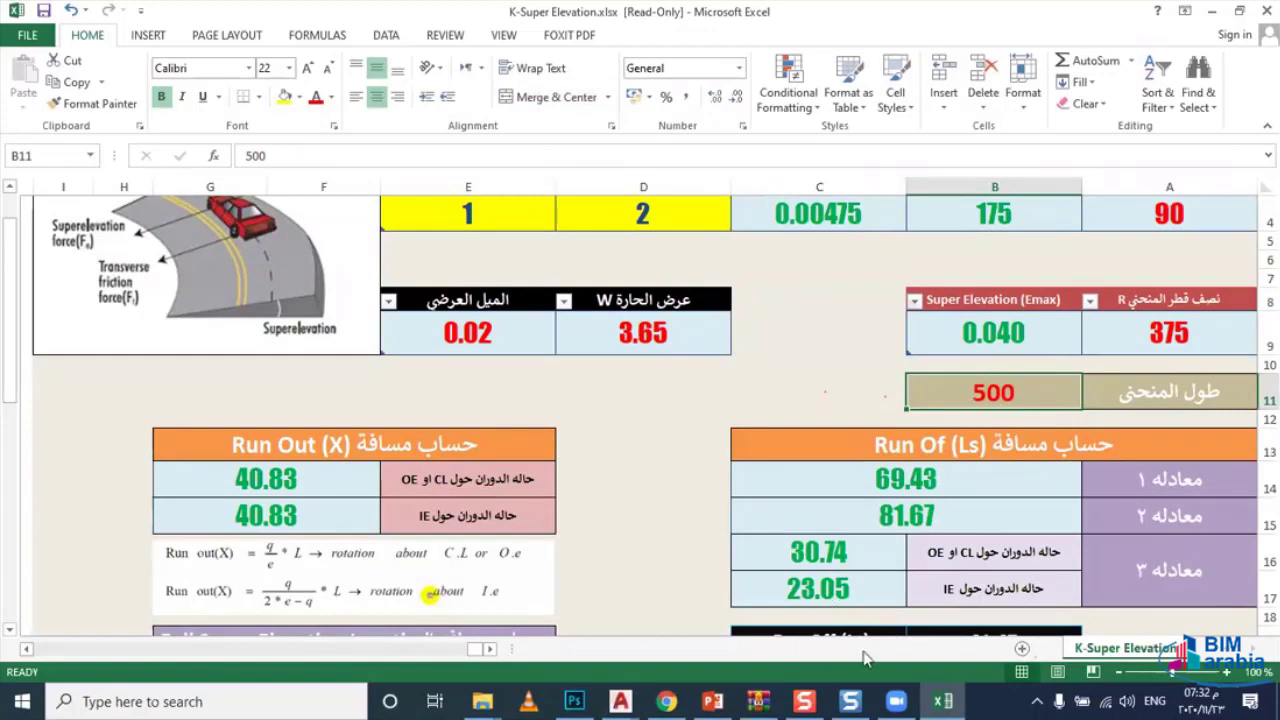
Step: Return to the LEC 02 drawing, close the superelevation table and undo the last three changes
{"action": "left_click", "coordinate": [620, 701]}
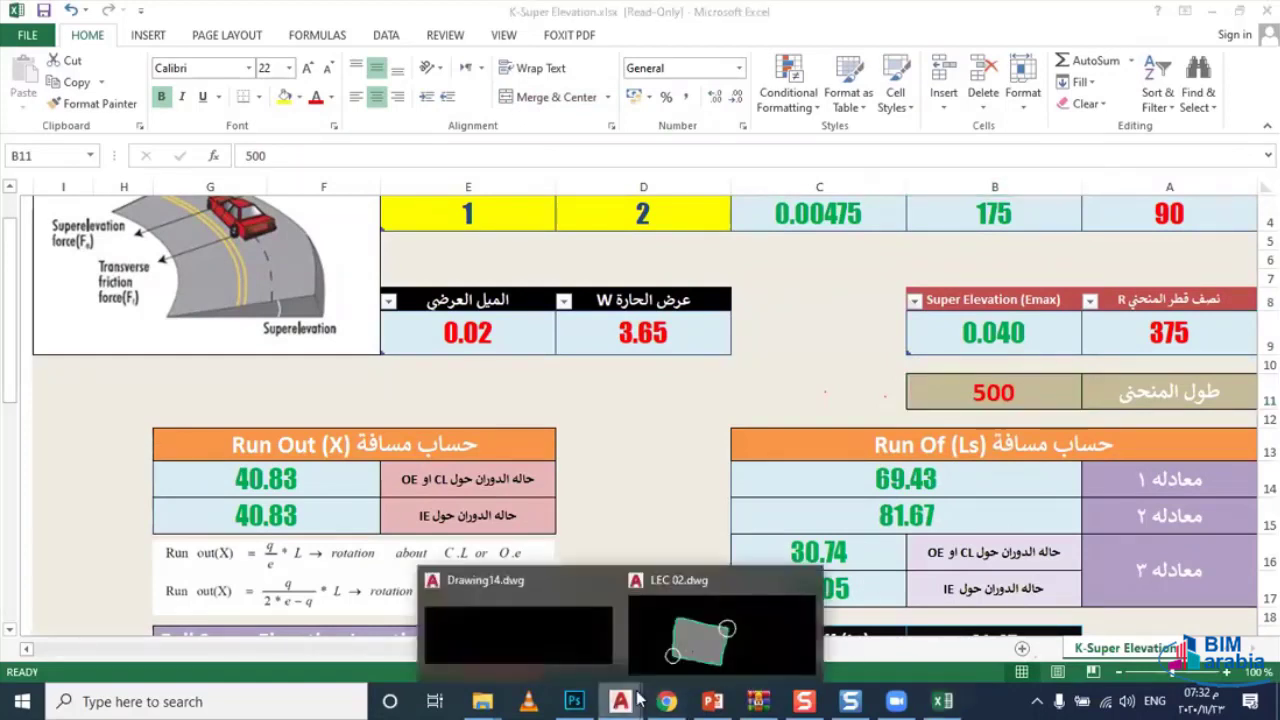
{"action": "left_click", "coordinate": [720, 625]}
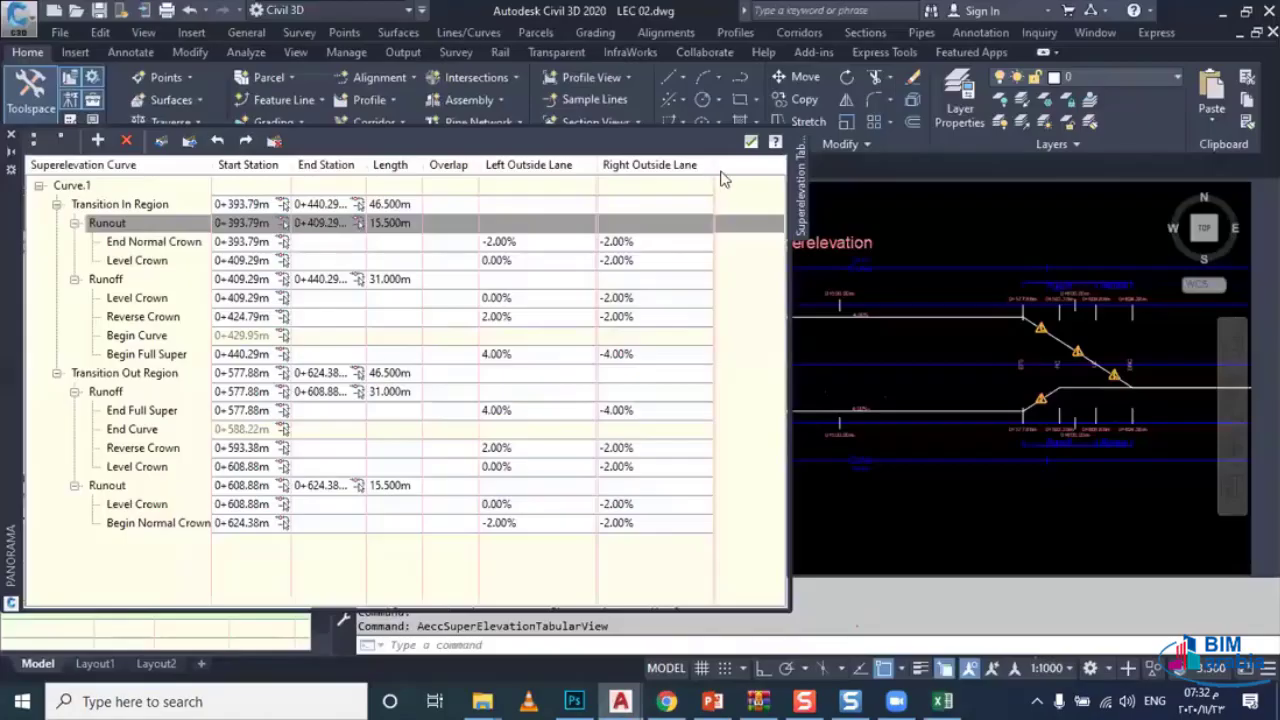
{"action": "left_click", "coordinate": [751, 144]}
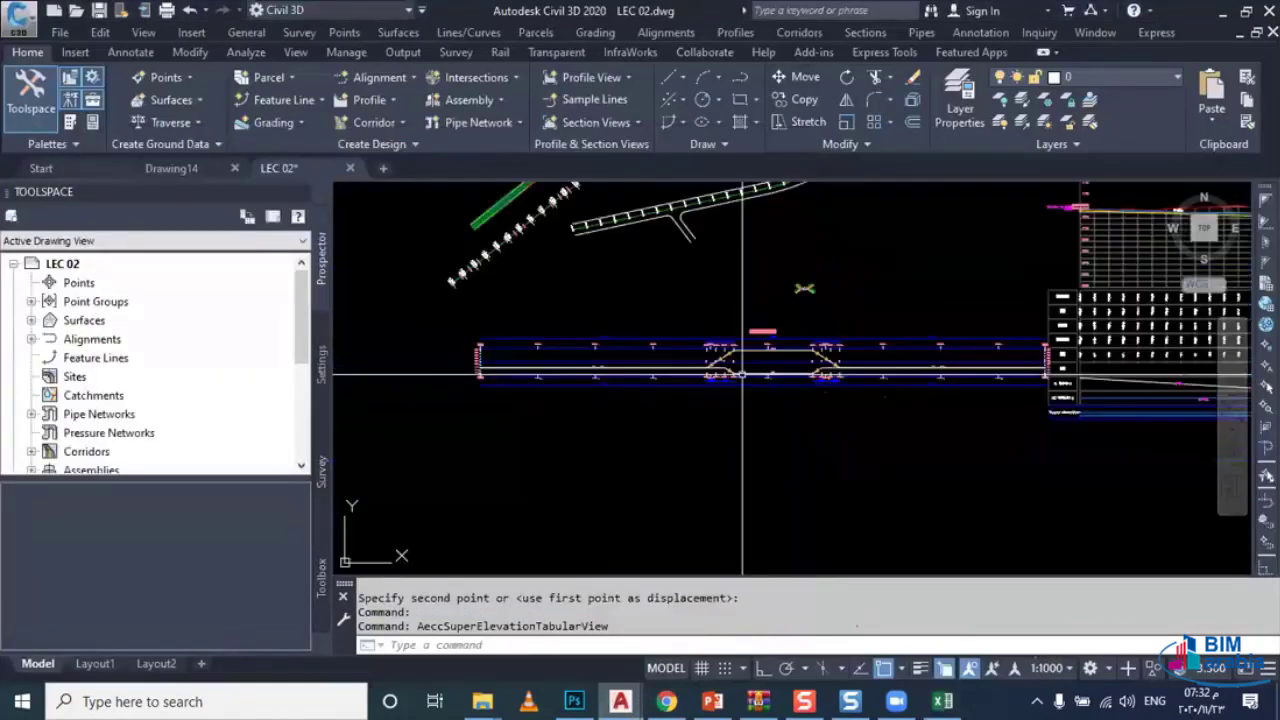
{"action": "scroll", "coordinate": [742, 375], "scroll_direction": "down", "scroll_amount": 3}
{"action": "scroll", "coordinate": [737, 271], "scroll_direction": "up", "scroll_amount": 5}
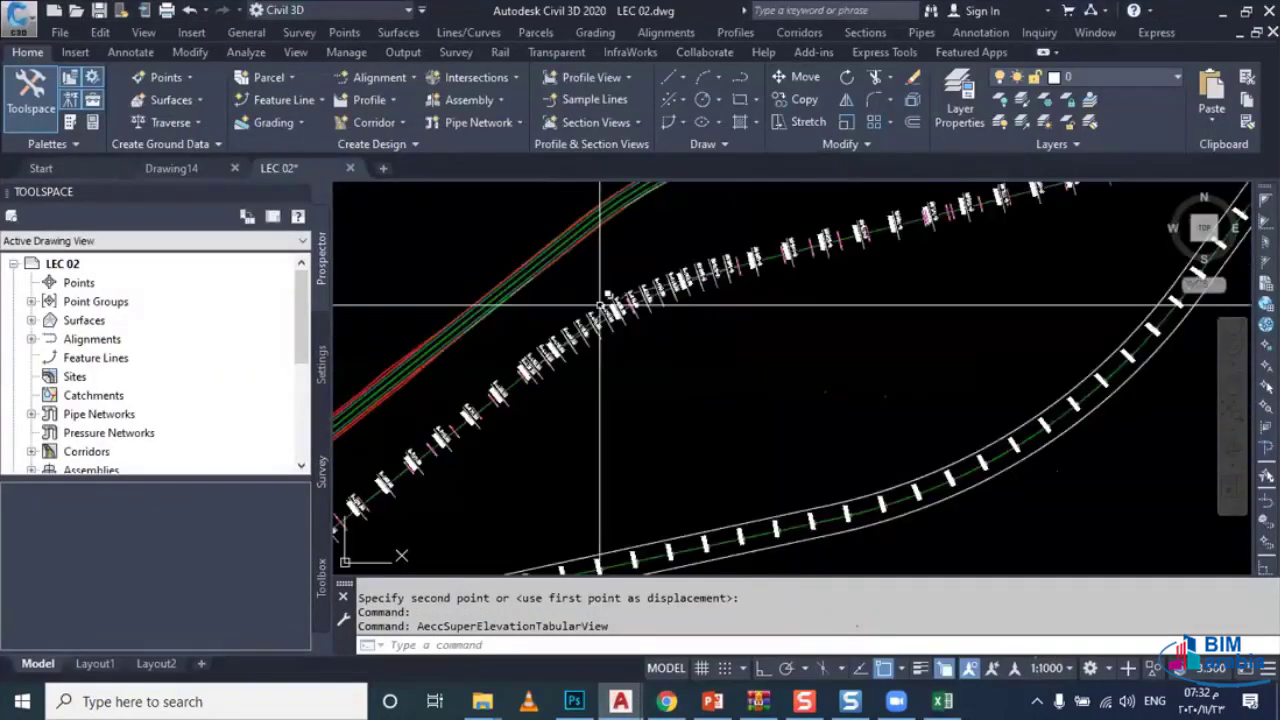
{"action": "key", "text": "Escape"}
{"action": "left_click", "coordinate": [683, 330]}
{"action": "left_click", "coordinate": [700, 322]}
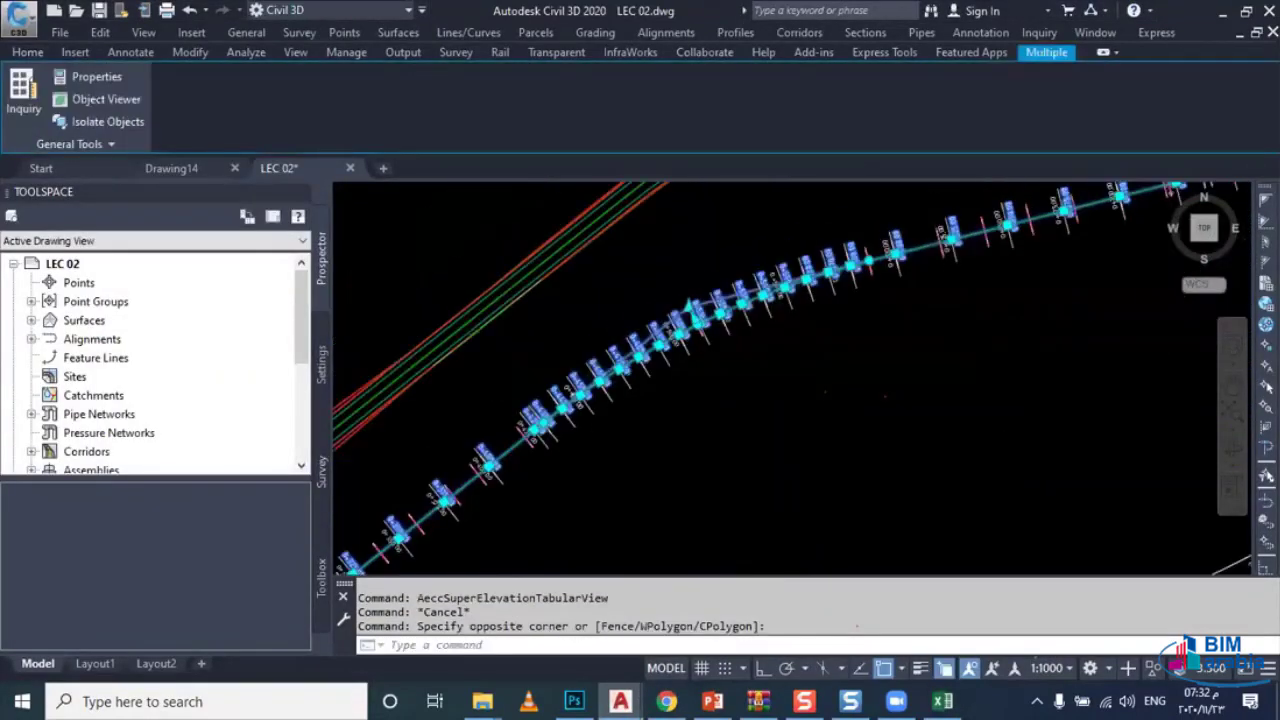
{"action": "scroll", "coordinate": [701, 322], "scroll_direction": "down", "scroll_amount": 1}
{"action": "scroll", "coordinate": [700, 322], "scroll_direction": "down", "scroll_amount": 4}
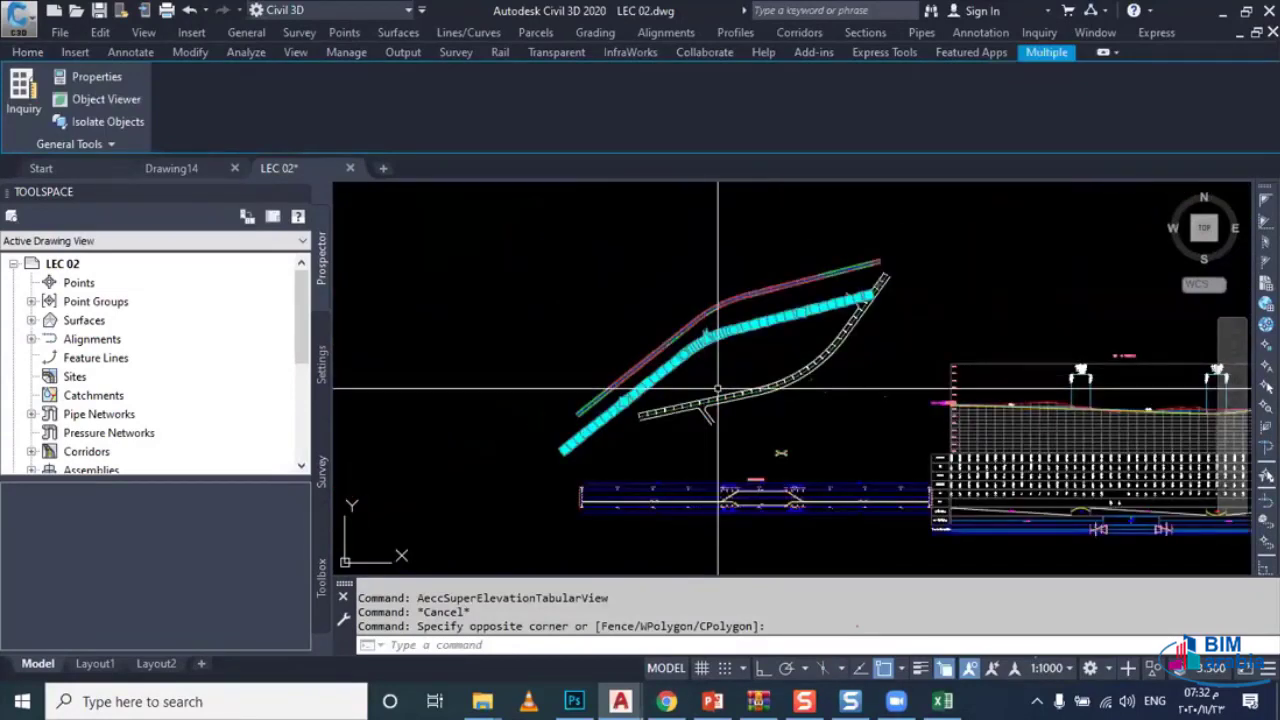
{"action": "scroll", "coordinate": [691, 388], "scroll_direction": "down", "scroll_amount": 1}
{"action": "key", "text": "ctrl+z"}
{"action": "key", "text": "ctrl+z"}
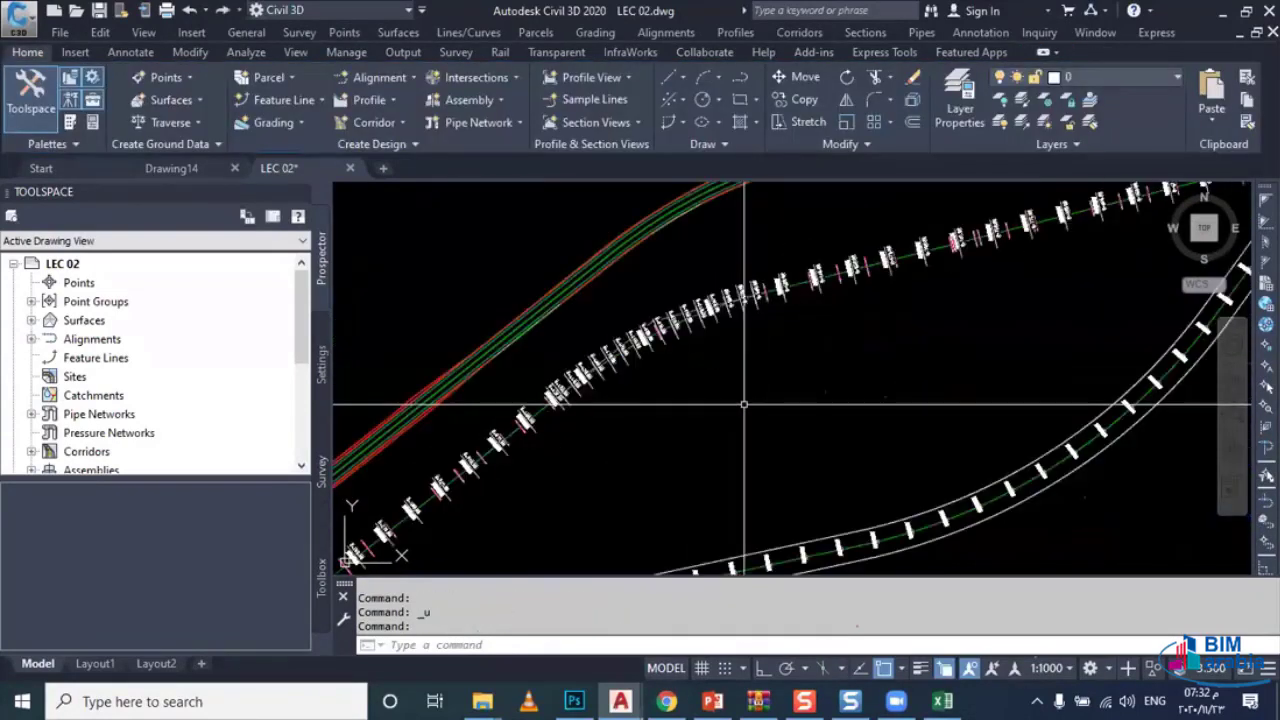
{"action": "key", "text": "ctrl+z"}
{"action": "key", "text": "ctrl+z"}
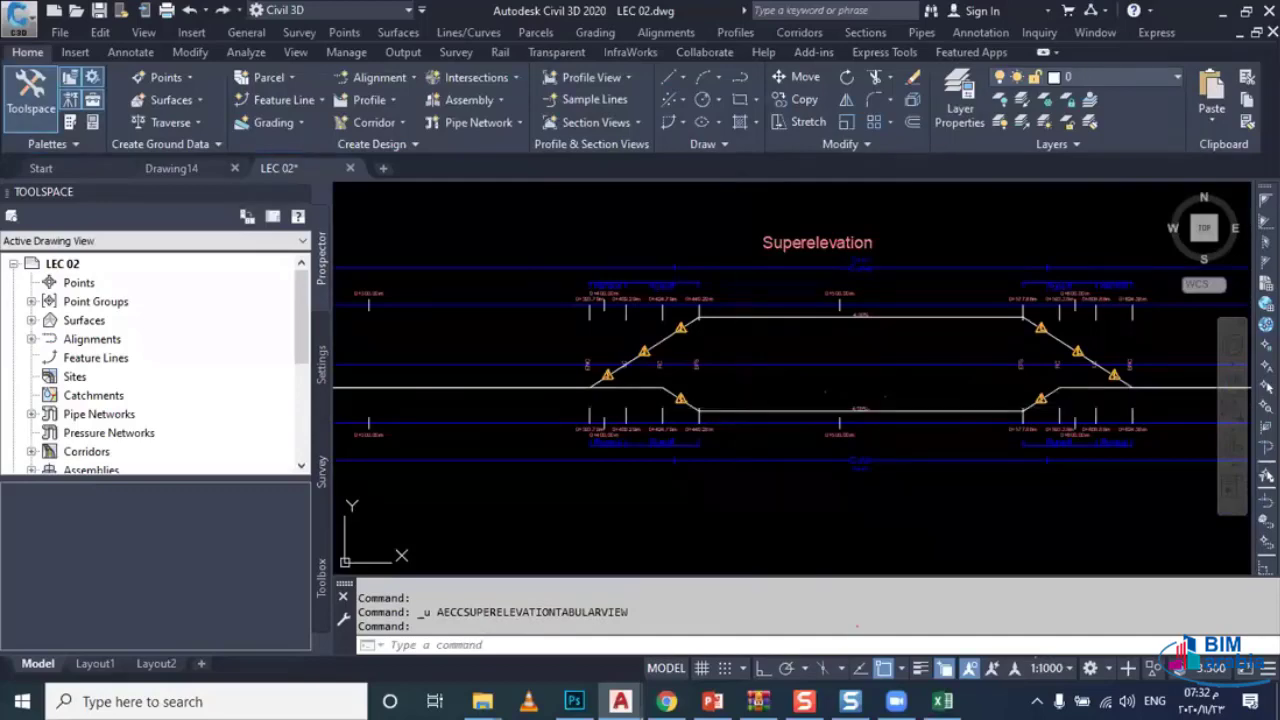
{"action": "key", "text": "ctrl+z"}
Step: Window-select the superelevation view strip and move it from its left end up and to the left
{"action": "middle_click_drag", "start_coordinate": [766, 400], "coordinate": [748, 512]}
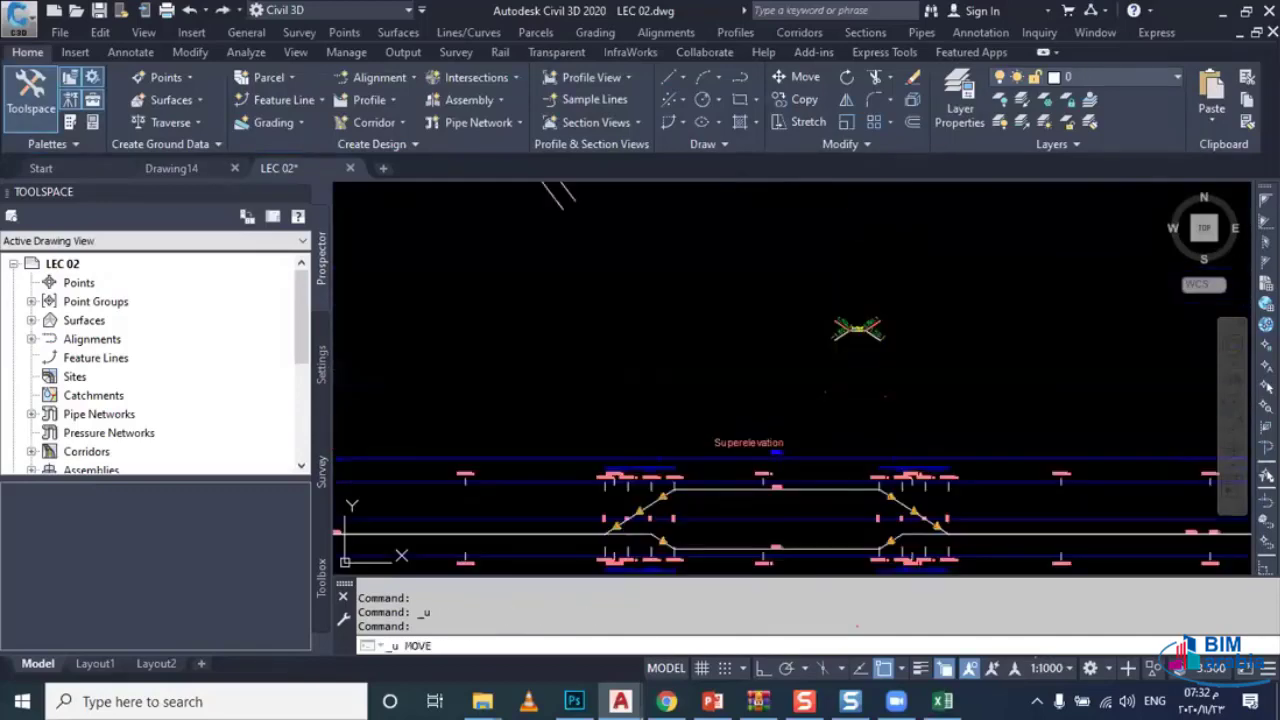
{"action": "scroll", "coordinate": [786, 404], "scroll_direction": "down", "scroll_amount": 2}
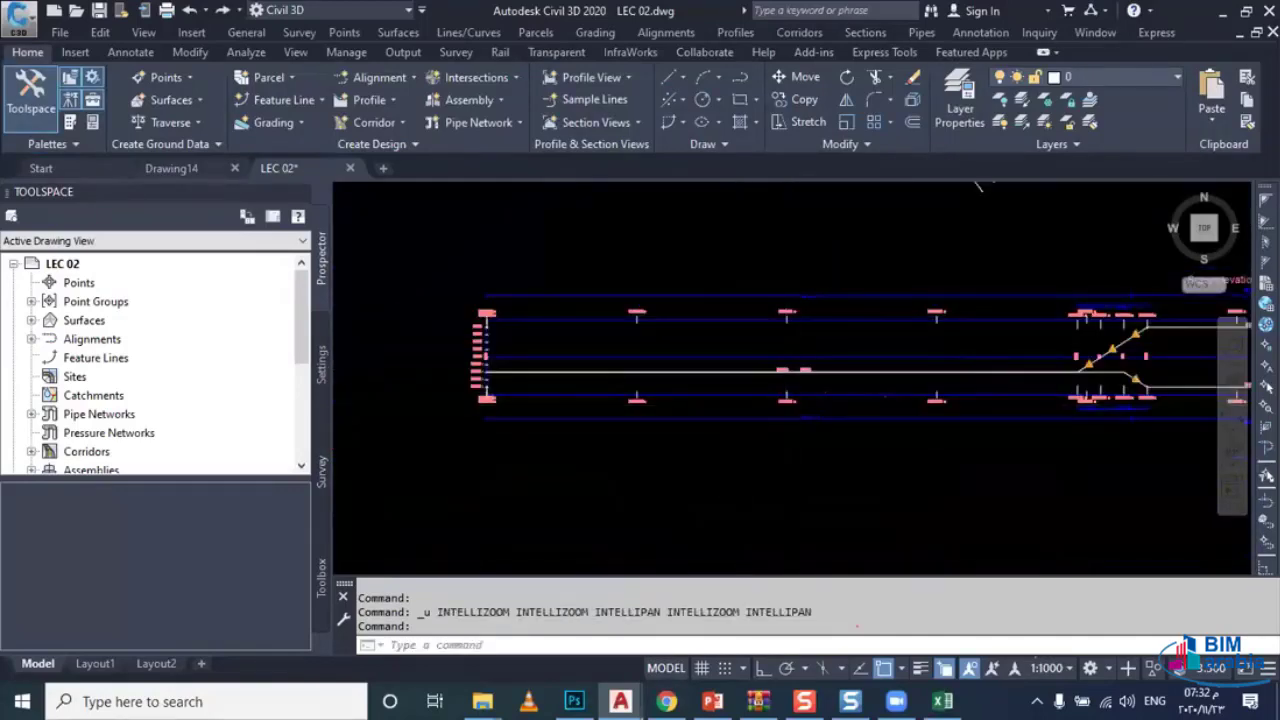
{"action": "middle_click_drag", "start_coordinate": [786, 404], "coordinate": [777, 357]}
{"action": "scroll", "coordinate": [750, 380], "scroll_direction": "down", "scroll_amount": 1}
{"action": "scroll", "coordinate": [745, 330], "scroll_direction": "up", "scroll_amount": 2}
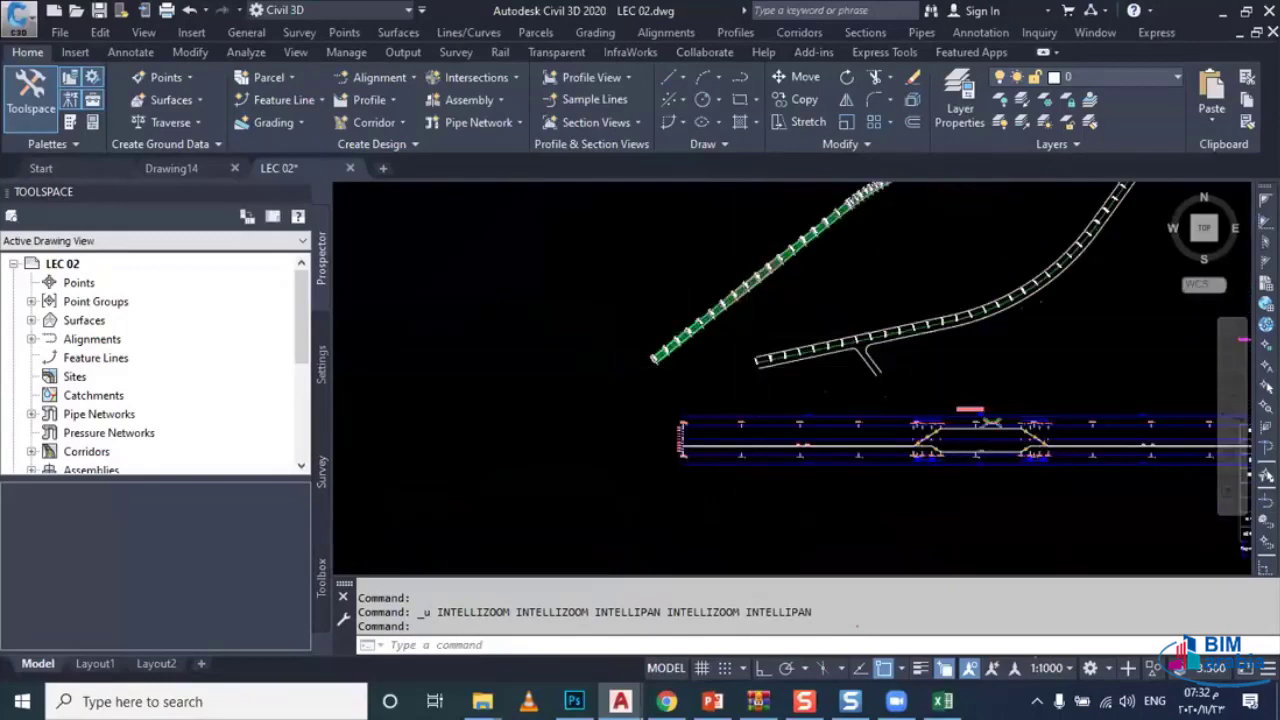
{"action": "left_click", "coordinate": [1240, 470]}
{"action": "left_click", "coordinate": [729, 429]}
{"action": "type", "text": "m"}
{"action": "key", "text": "Return"}
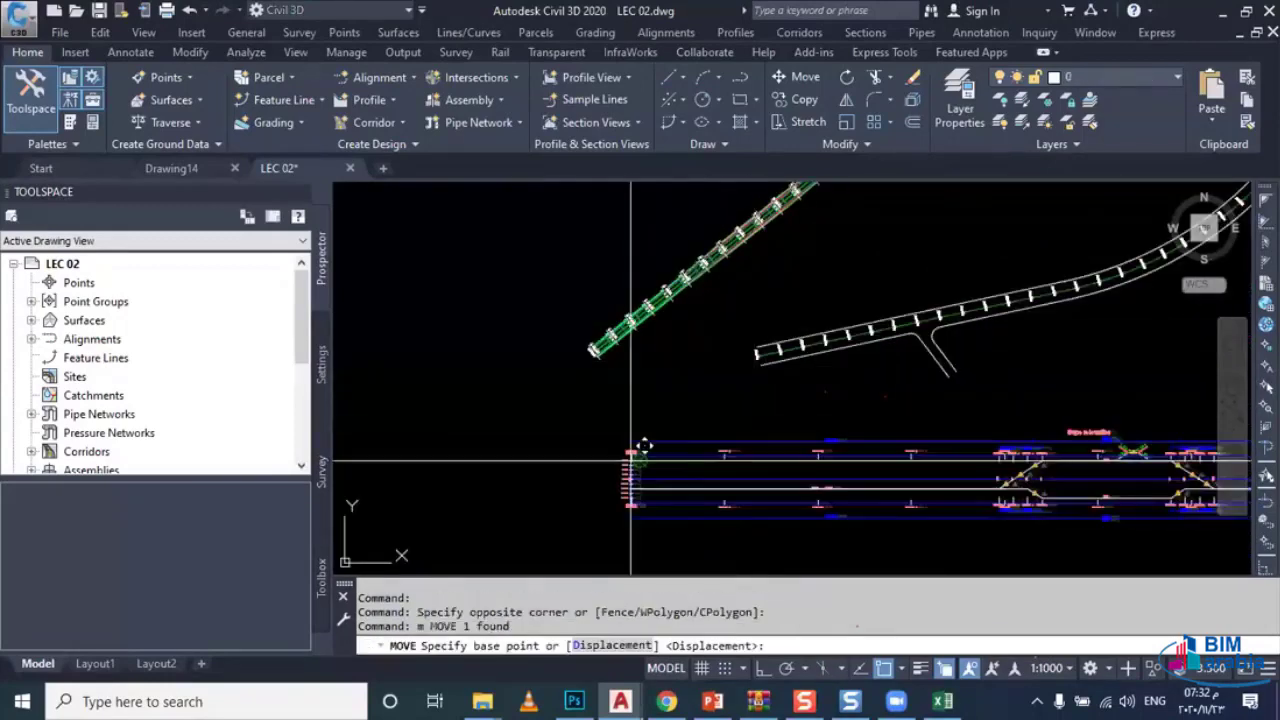
{"action": "left_click", "coordinate": [643, 443]}
{"action": "middle_click_drag", "start_coordinate": [684, 370], "coordinate": [571, 366]}
{"action": "left_click", "coordinate": [571, 366]}
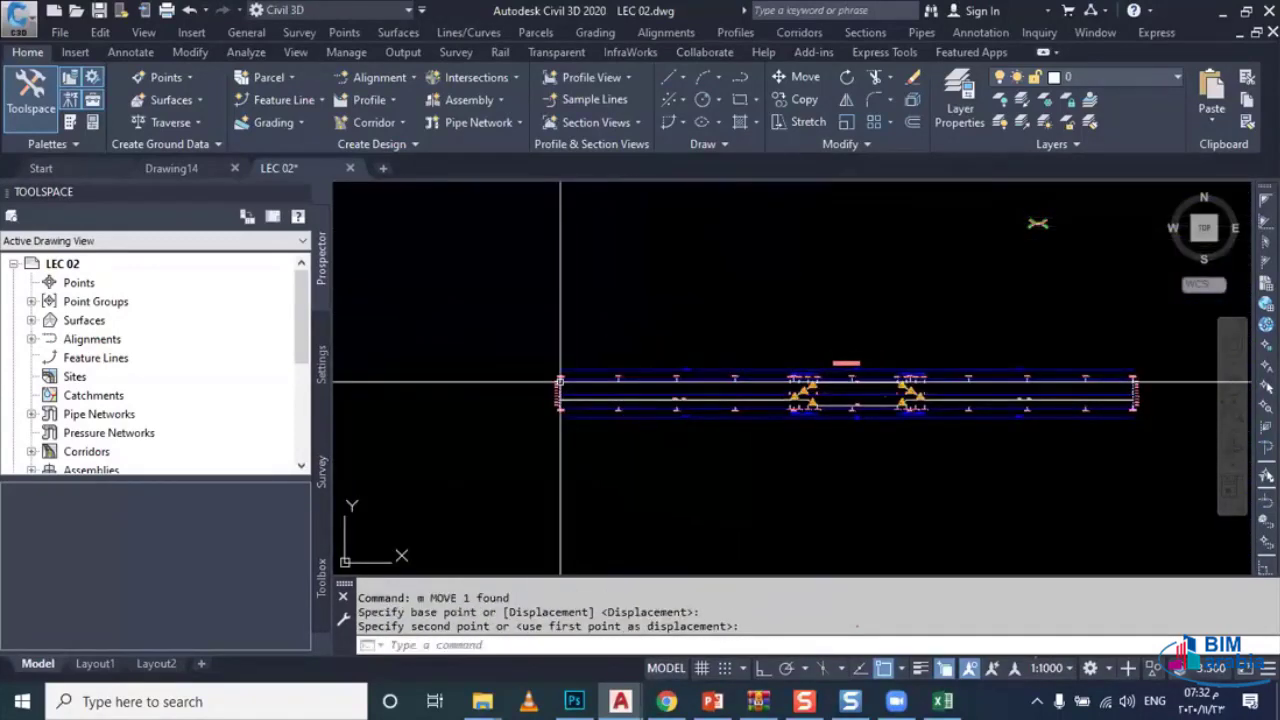
{"action": "scroll", "coordinate": [651, 408], "scroll_direction": "down", "scroll_amount": 1}
{"action": "scroll", "coordinate": [651, 408], "scroll_direction": "down", "scroll_amount": 2}
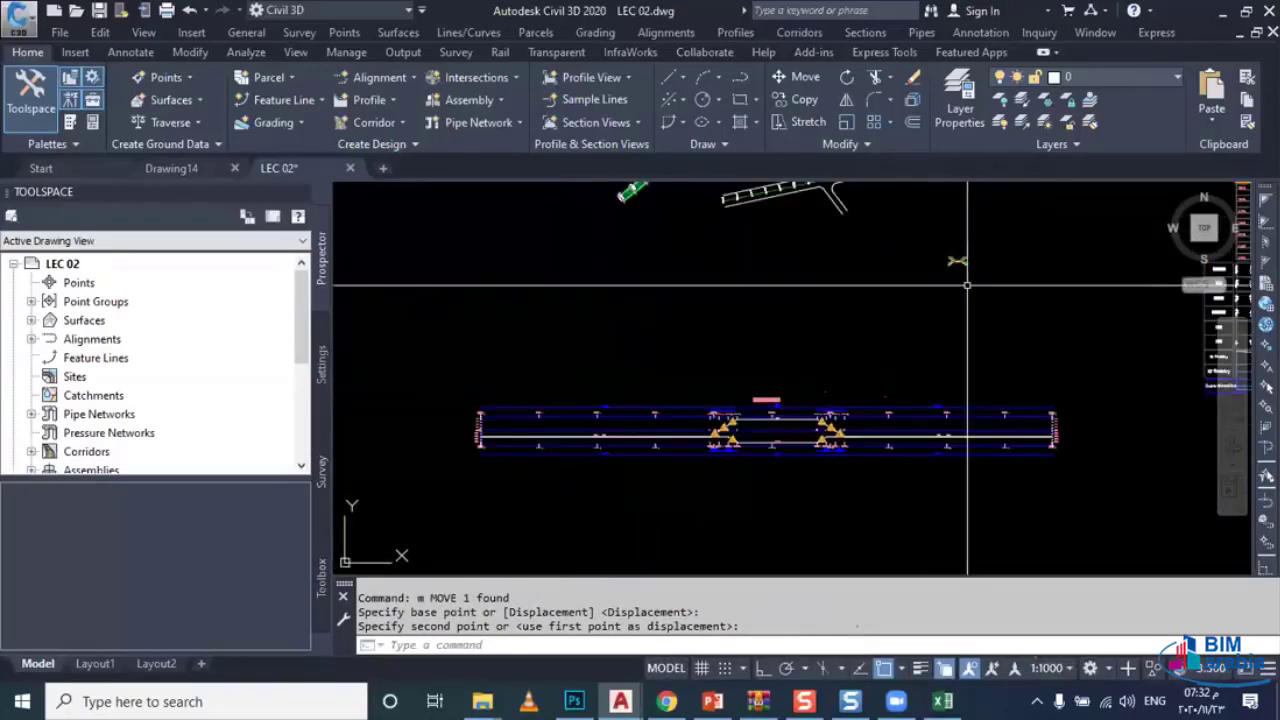
{"action": "scroll", "coordinate": [822, 313], "scroll_direction": "up", "scroll_amount": 2}
{"action": "middle_click_drag", "start_coordinate": [822, 313], "coordinate": [771, 390]}
{"action": "scroll", "coordinate": [1029, 371], "scroll_direction": "down", "scroll_amount": 1}
{"action": "scroll", "coordinate": [1029, 443], "scroll_direction": "up", "scroll_amount": 2}
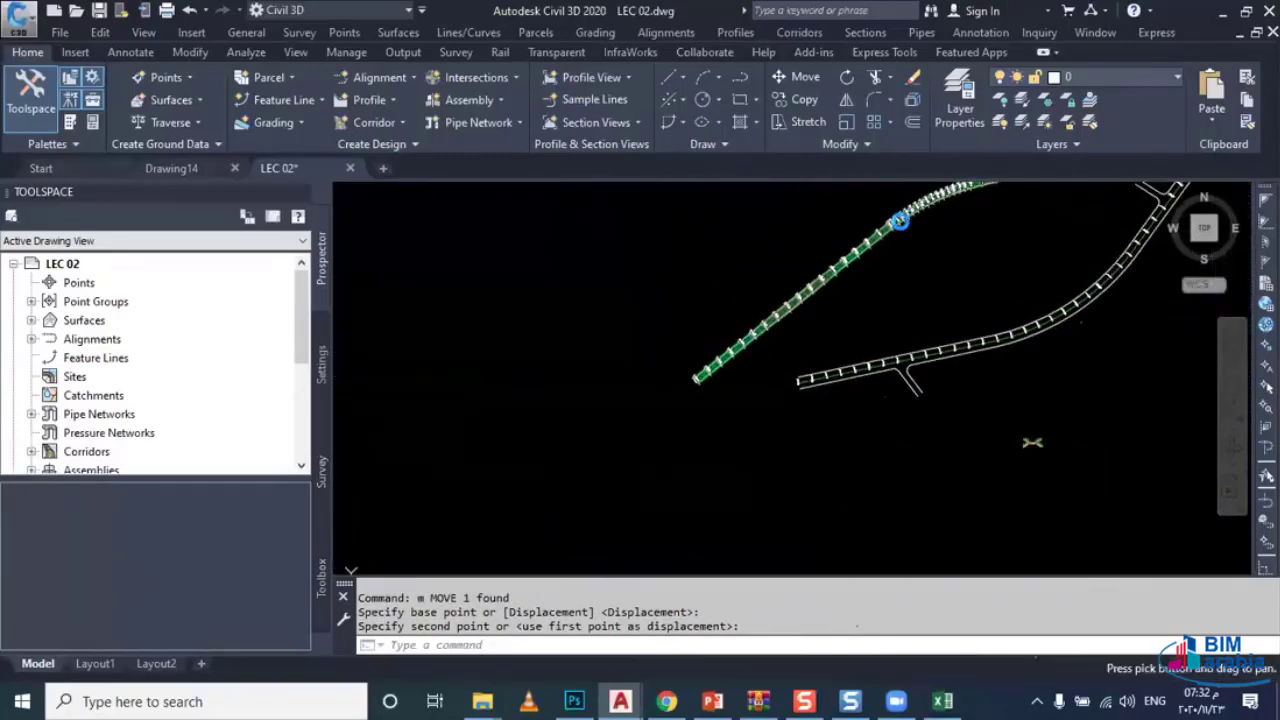
{"action": "scroll", "coordinate": [900, 222], "scroll_direction": "up", "scroll_amount": 1}
{"action": "scroll", "coordinate": [900, 222], "scroll_direction": "up", "scroll_amount": 1}
{"action": "scroll", "coordinate": [903, 245], "scroll_direction": "up", "scroll_amount": 1}
{"action": "scroll", "coordinate": [905, 265], "scroll_direction": "up", "scroll_amount": 1}
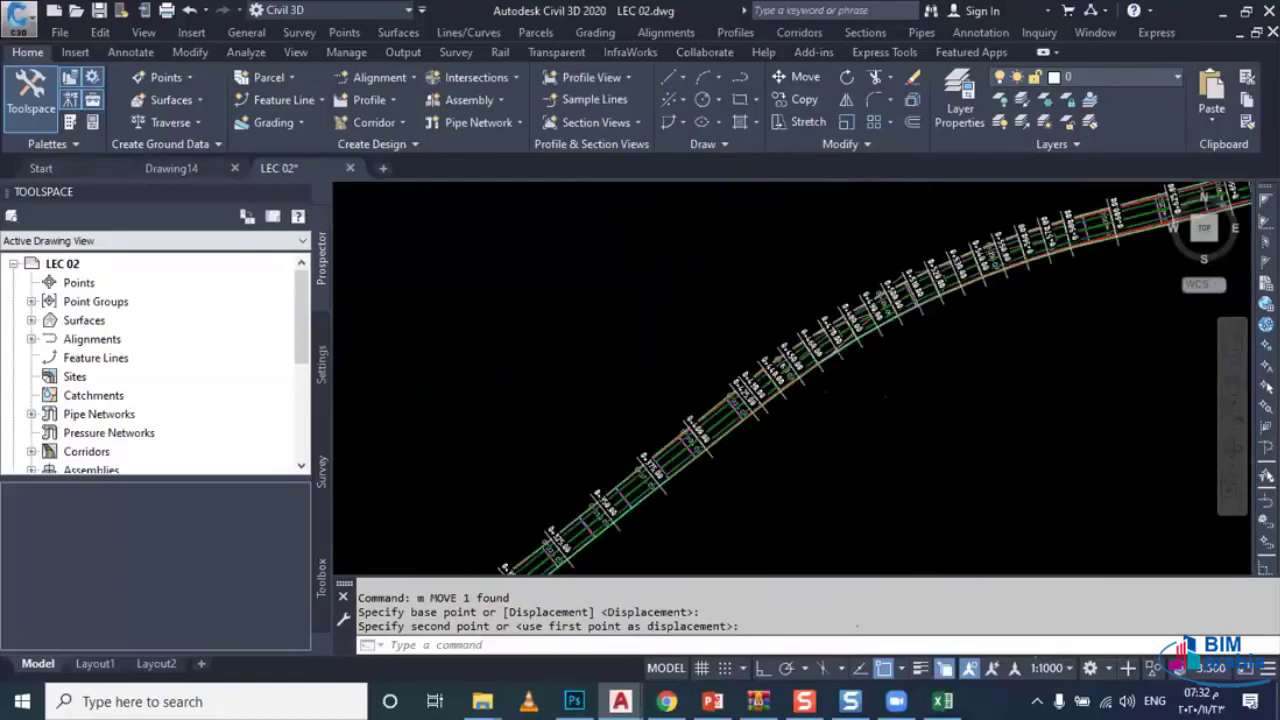
{"action": "scroll", "coordinate": [907, 286], "scroll_direction": "up", "scroll_amount": 1}
Step: Add an Arc Length dimension to the curved alignment segment, measuring 158.2623
{"action": "left_click", "coordinate": [907, 286]}
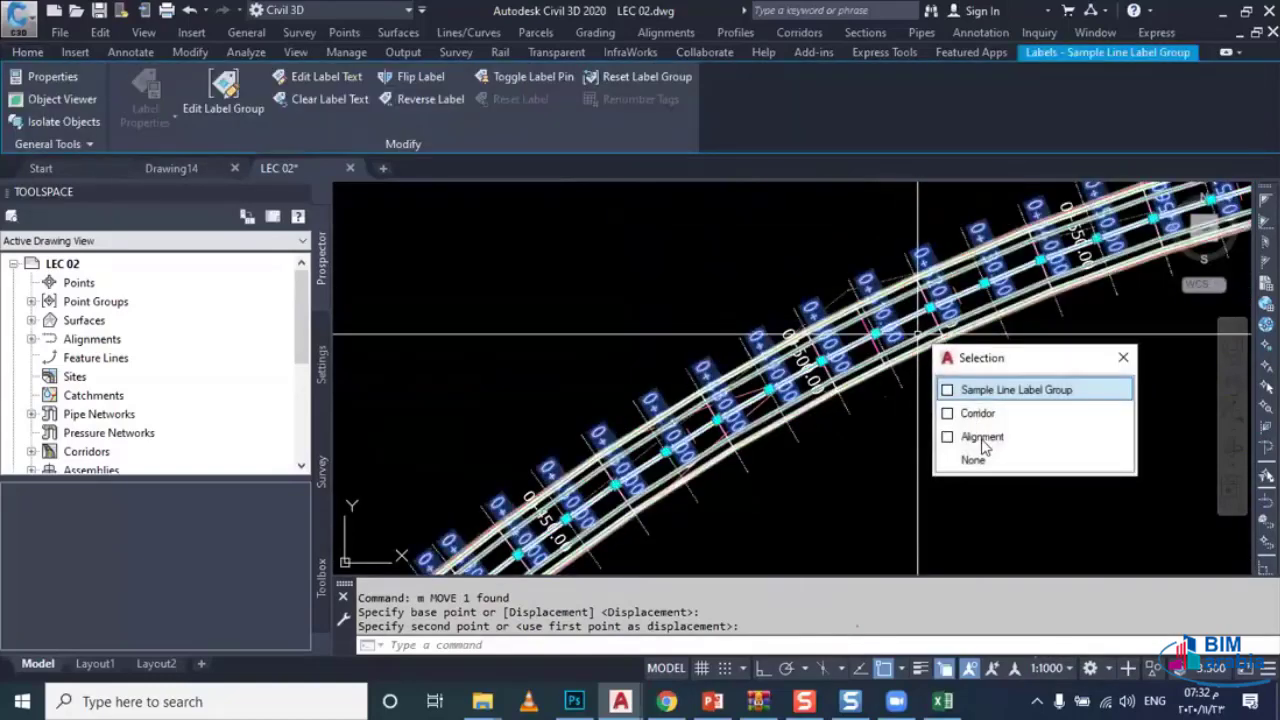
{"action": "left_click", "coordinate": [983, 440]}
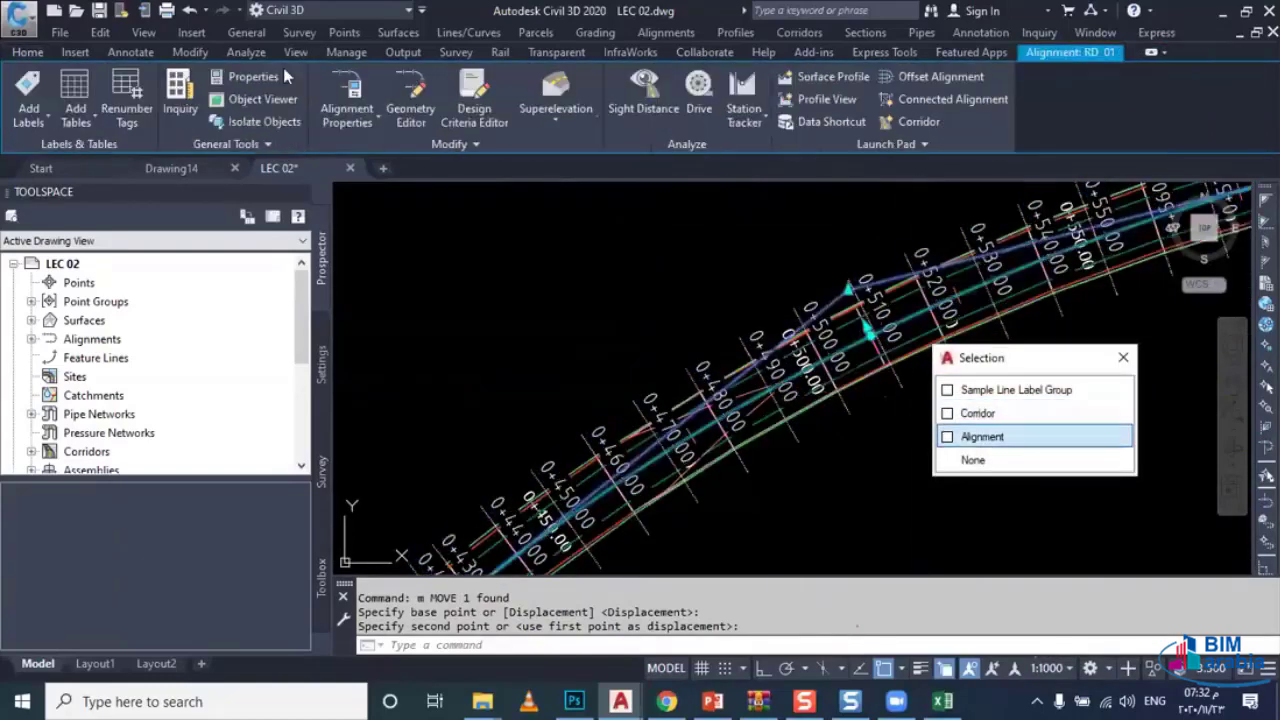
{"action": "left_click", "coordinate": [131, 52]}
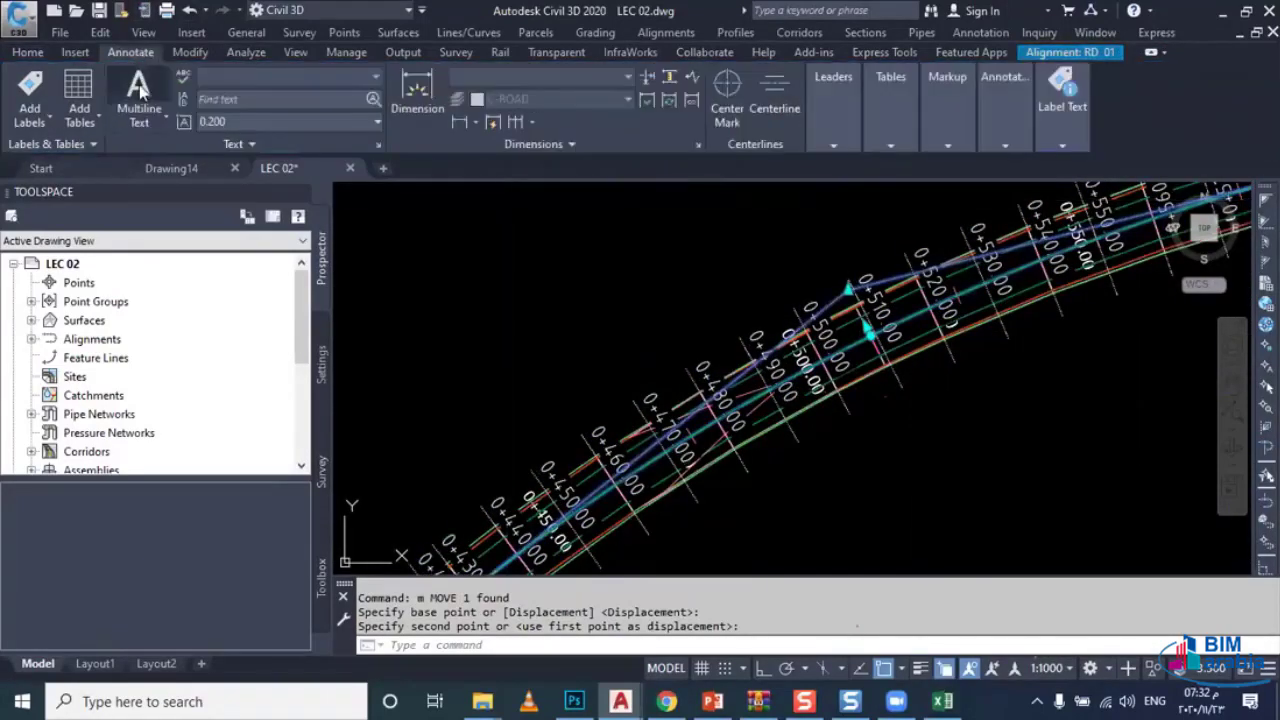
{"action": "left_click", "coordinate": [477, 124]}
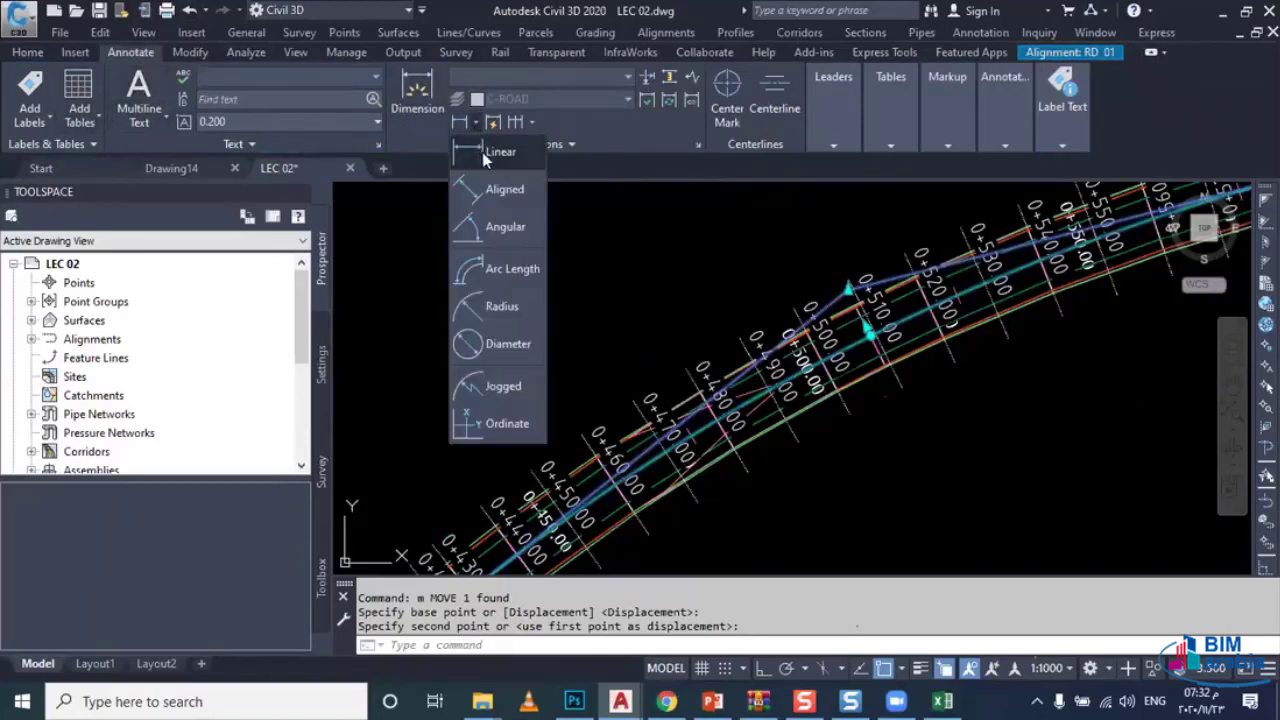
{"action": "left_click", "coordinate": [512, 268]}
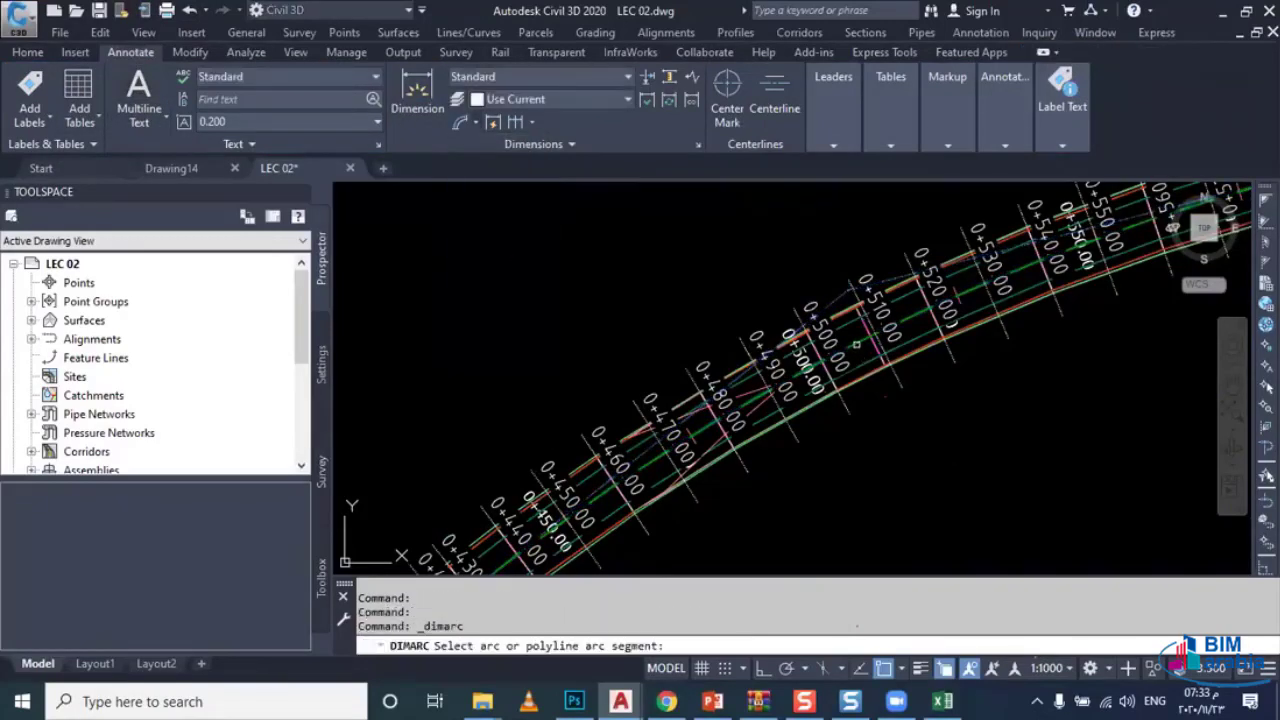
{"action": "left_click", "coordinate": [917, 426]}
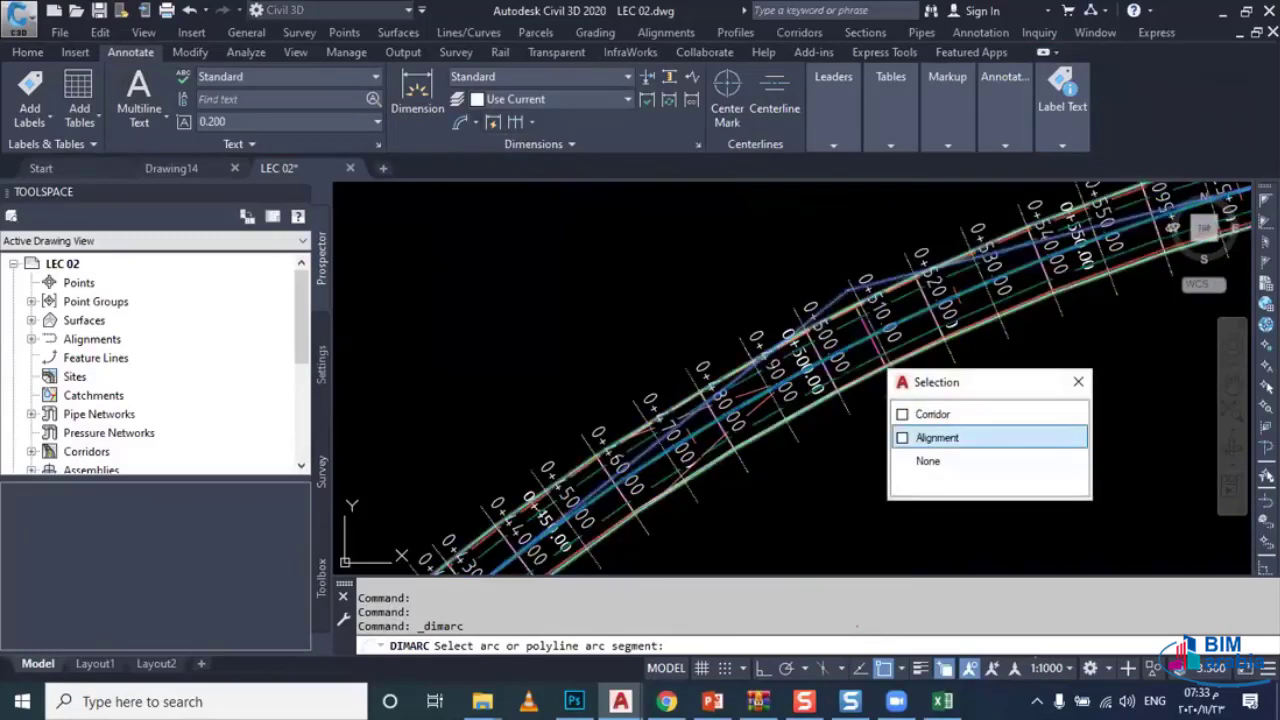
{"action": "left_click", "coordinate": [930, 437]}
{"action": "left_click", "coordinate": [933, 466]}
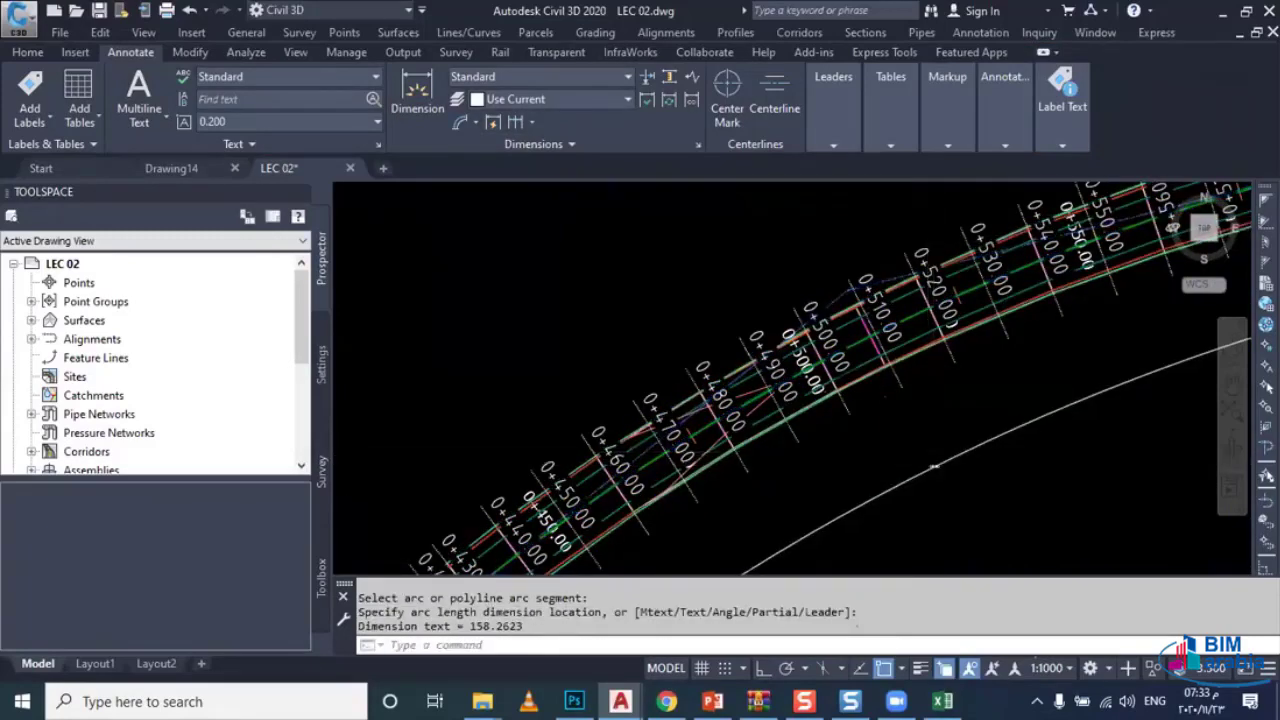
{"action": "scroll", "coordinate": [933, 466], "scroll_direction": "up", "scroll_amount": 4}
{"action": "scroll", "coordinate": [829, 403], "scroll_direction": "up", "scroll_amount": 2}
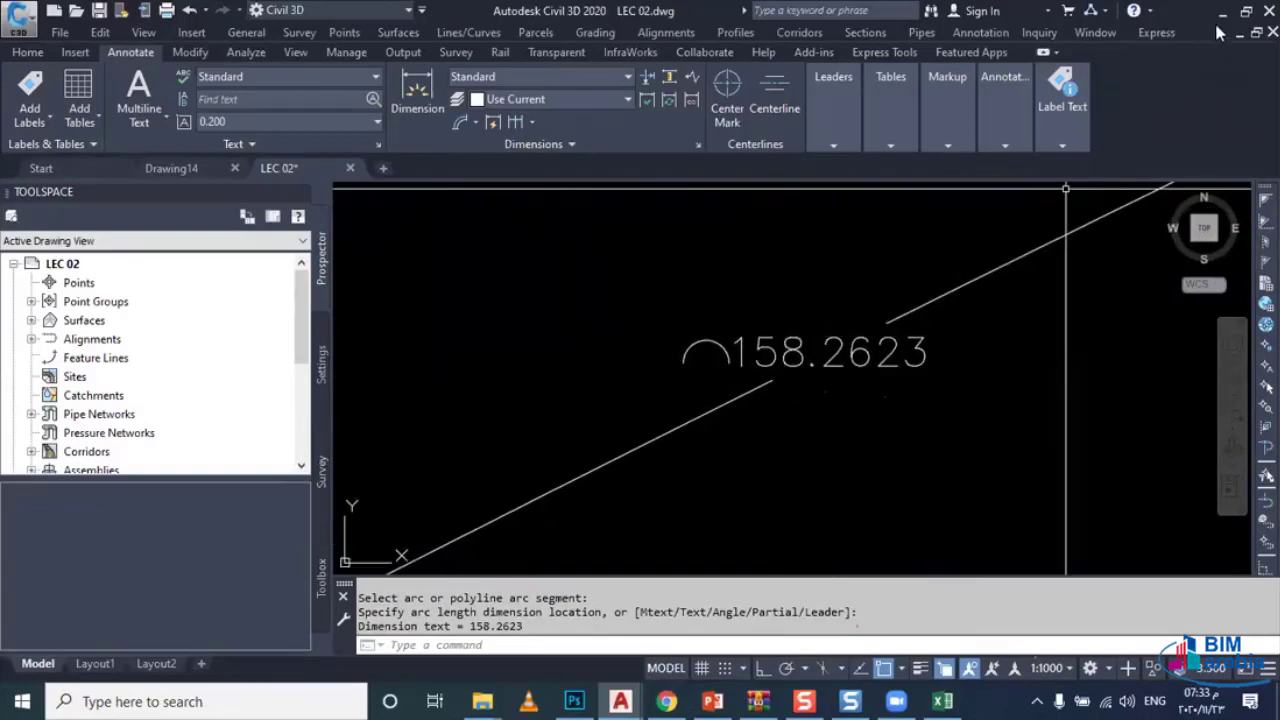
Step: Enter 158 as the curve length in cell B11 and check the 158.00 full superelevation length
{"action": "left_click", "coordinate": [942, 700]}
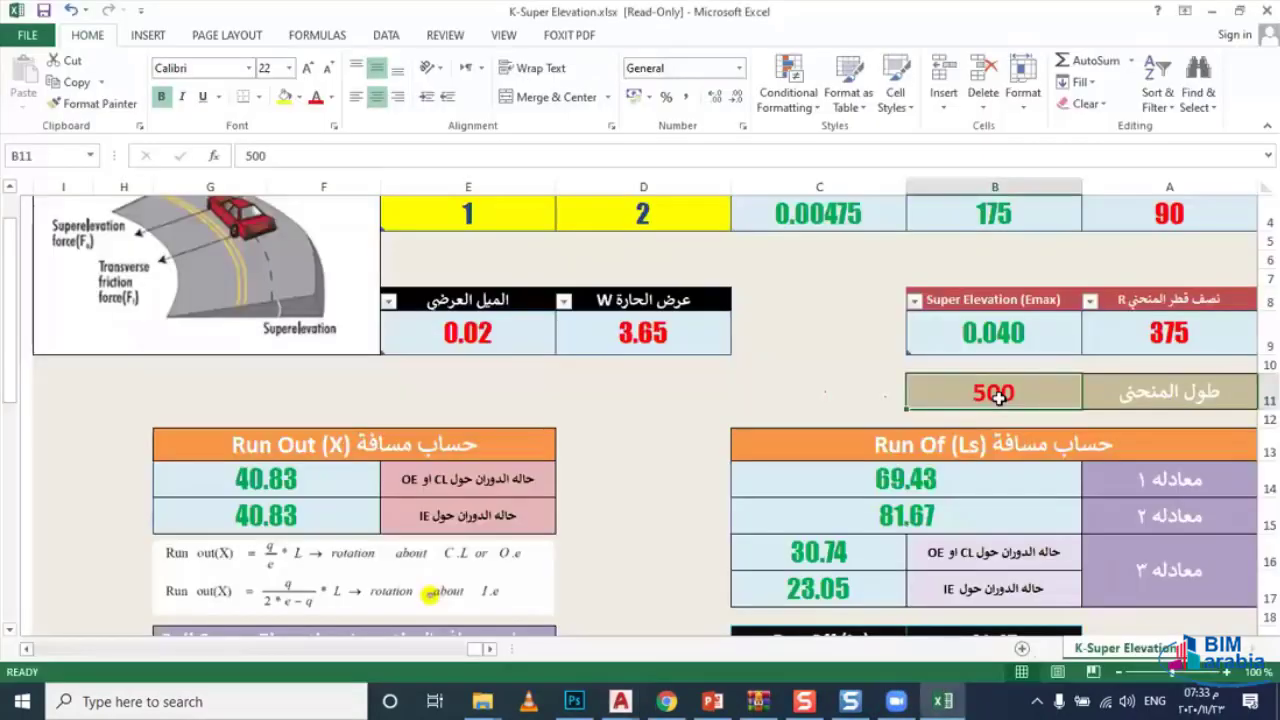
{"action": "type", "text": "1"}
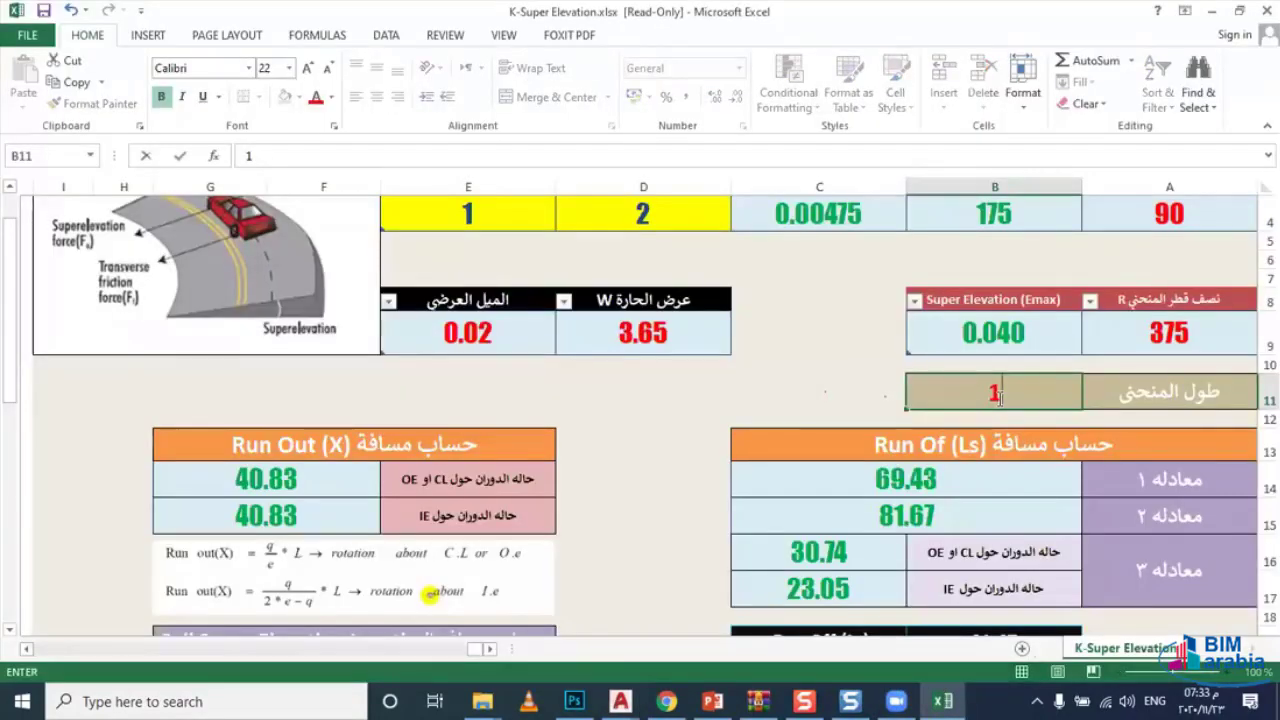
{"action": "type", "text": "58"}
{"action": "left_click", "coordinate": [836, 406]}
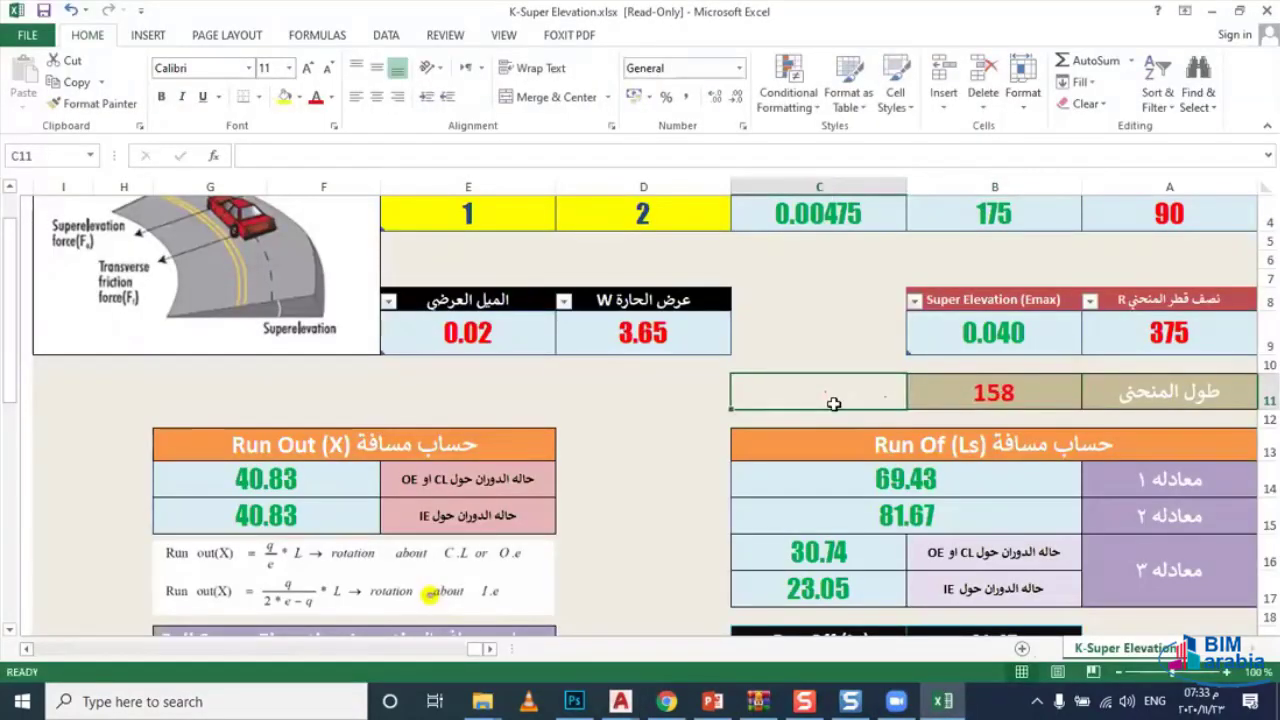
{"action": "scroll", "coordinate": [833, 402], "scroll_direction": "down", "scroll_amount": 2}
{"action": "scroll", "coordinate": [832, 400], "scroll_direction": "down", "scroll_amount": 1}
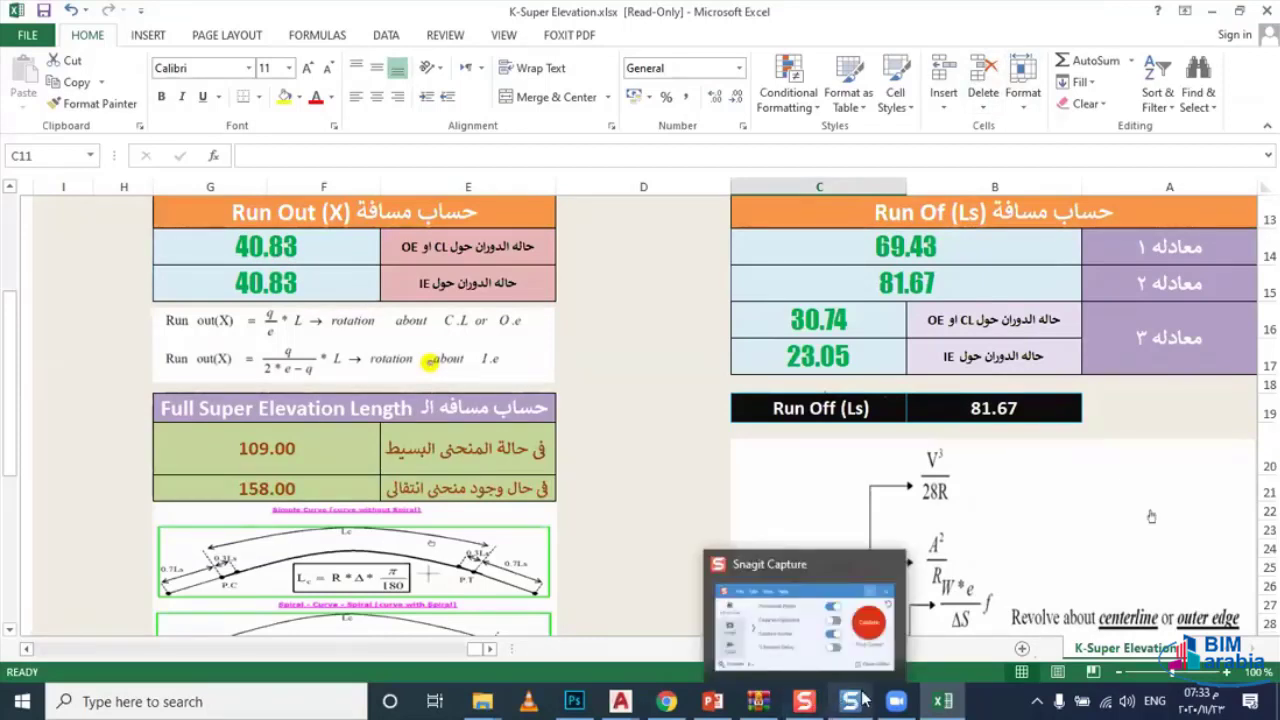
{"action": "mouse_move", "coordinate": [620, 701]}
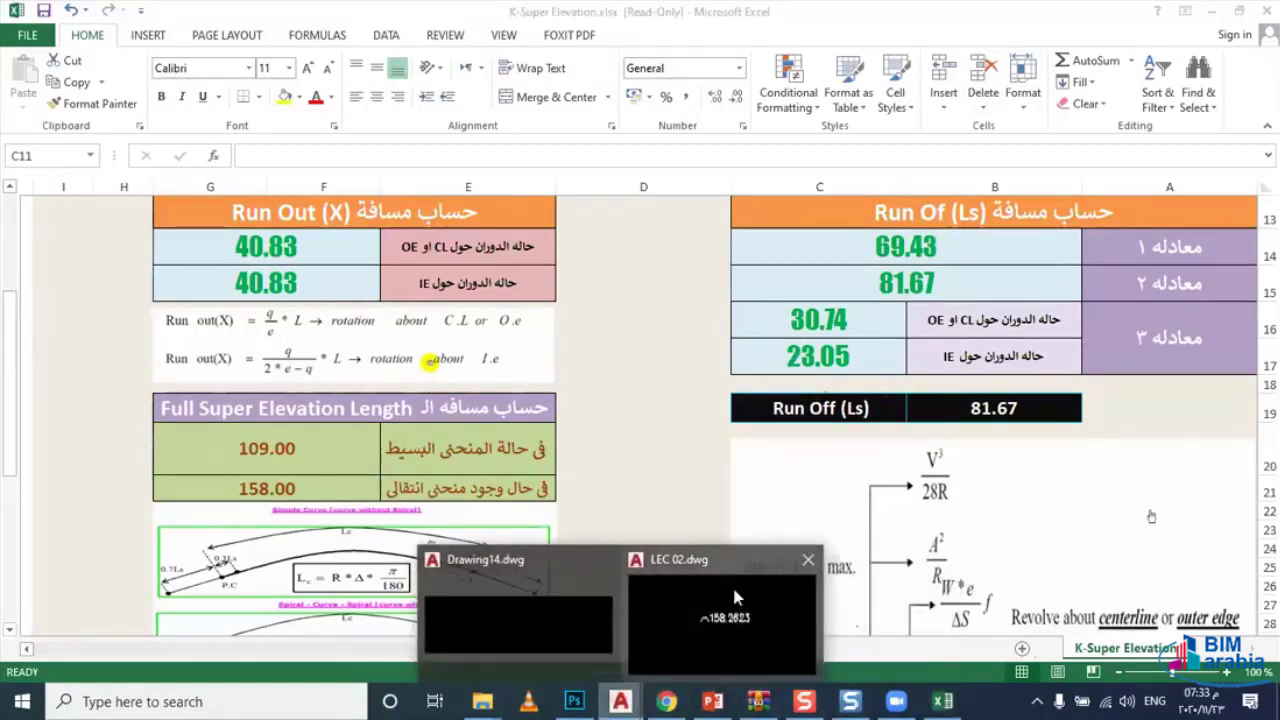
Step: Return to the LEC 02 drawing and open the superelevation view's Tabular Editor
{"action": "left_click", "coordinate": [735, 595]}
{"action": "scroll", "coordinate": [743, 343], "scroll_direction": "down", "scroll_amount": 2}
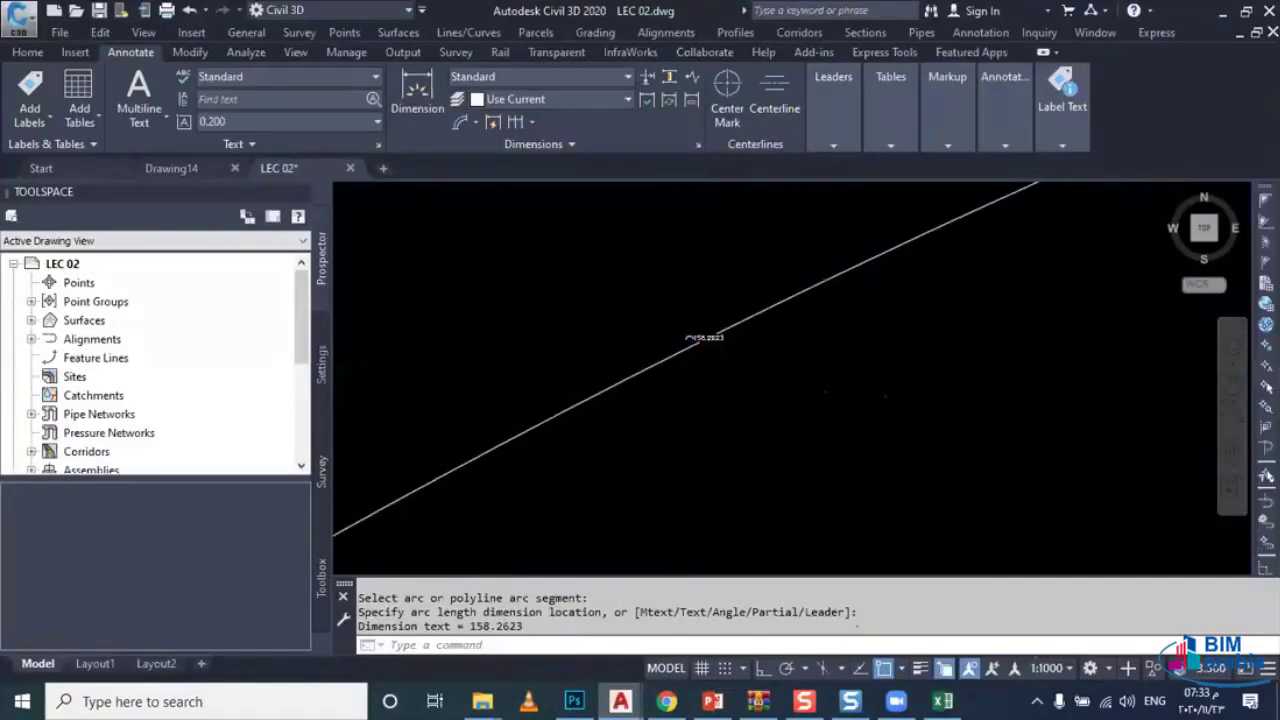
{"action": "scroll", "coordinate": [743, 343], "scroll_direction": "down", "scroll_amount": 3}
{"action": "scroll", "coordinate": [737, 414], "scroll_direction": "down", "scroll_amount": 2}
{"action": "mouse_move", "coordinate": [737, 414]}
{"action": "middle_mouse_down"}
{"action": "mouse_move", "coordinate": [754, 376]}
{"action": "mouse_move", "coordinate": [720, 277]}
{"action": "middle_mouse_up"}
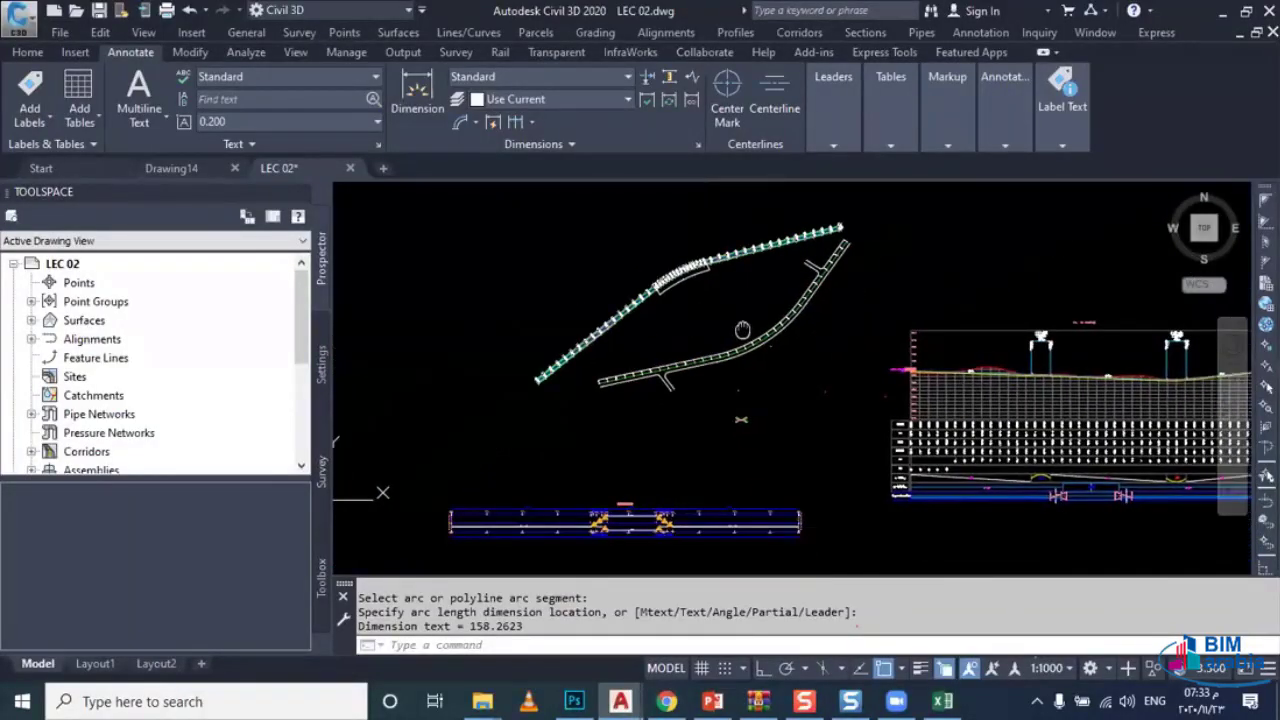
{"action": "left_click", "coordinate": [720, 277]}
{"action": "left_click", "coordinate": [708, 411]}
{"action": "right_click", "coordinate": [708, 411]}
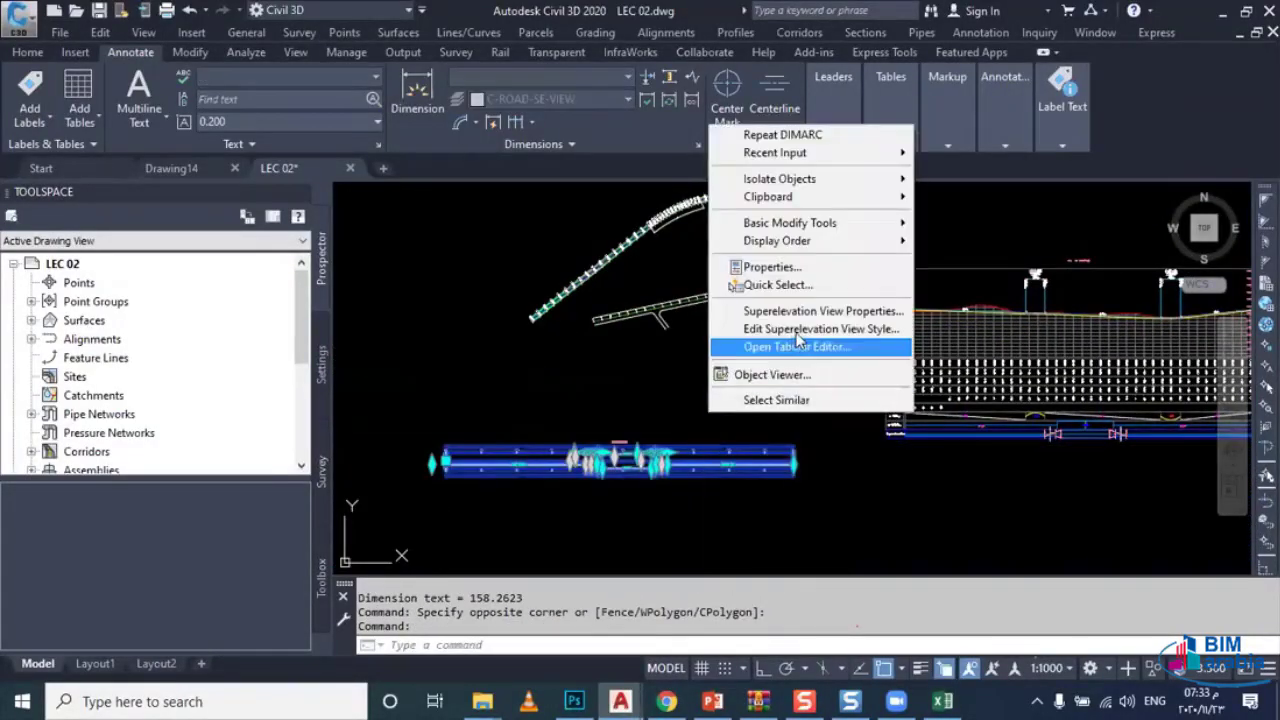
{"action": "left_click", "coordinate": [790, 349]}
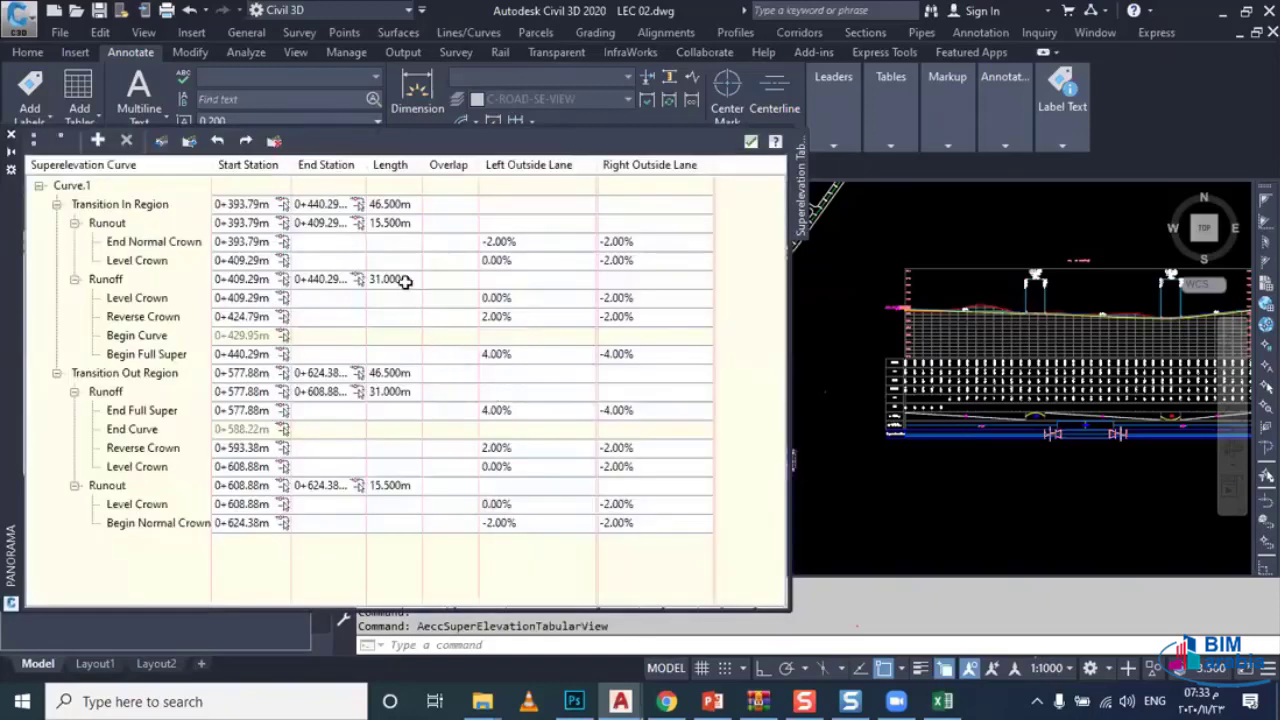
Step: Set both Curve.1 runoff lengths to 82 m and the exit runout length to 41 m
{"action": "left_click", "coordinate": [385, 223]}
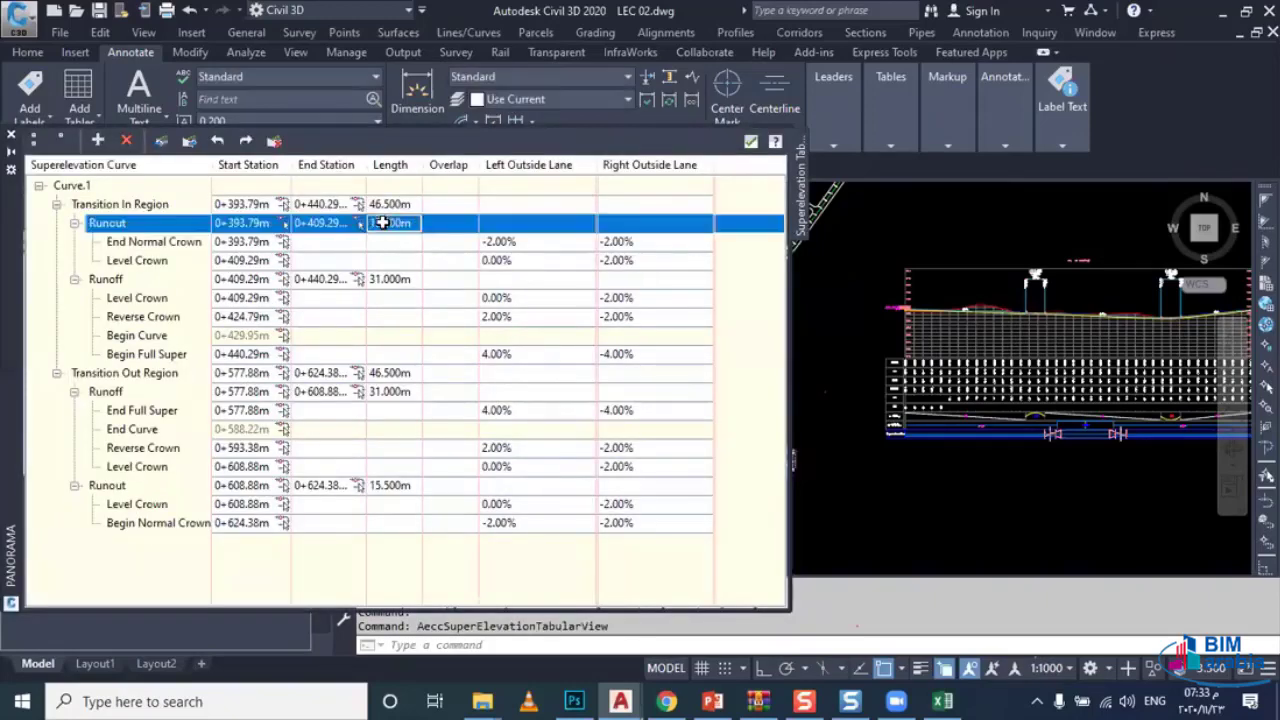
{"action": "left_click", "coordinate": [396, 224]}
{"action": "type", "text": "41"}
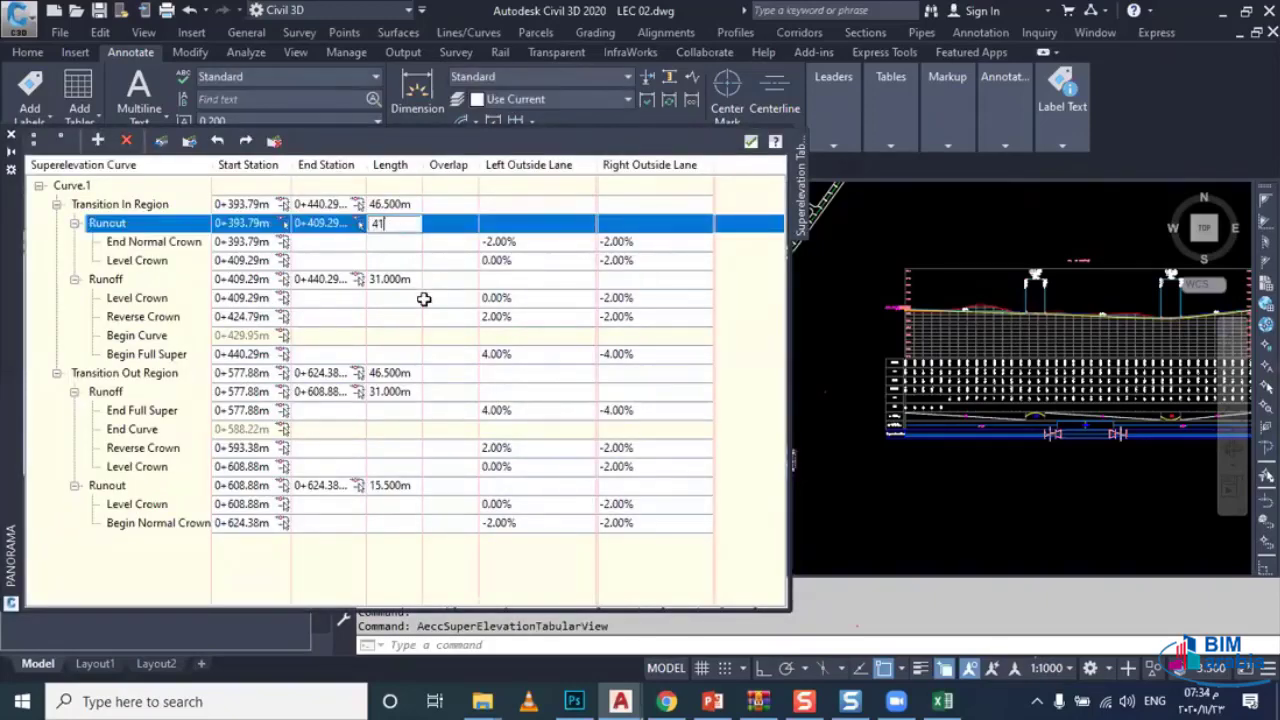
{"action": "double_click", "coordinate": [404, 279]}
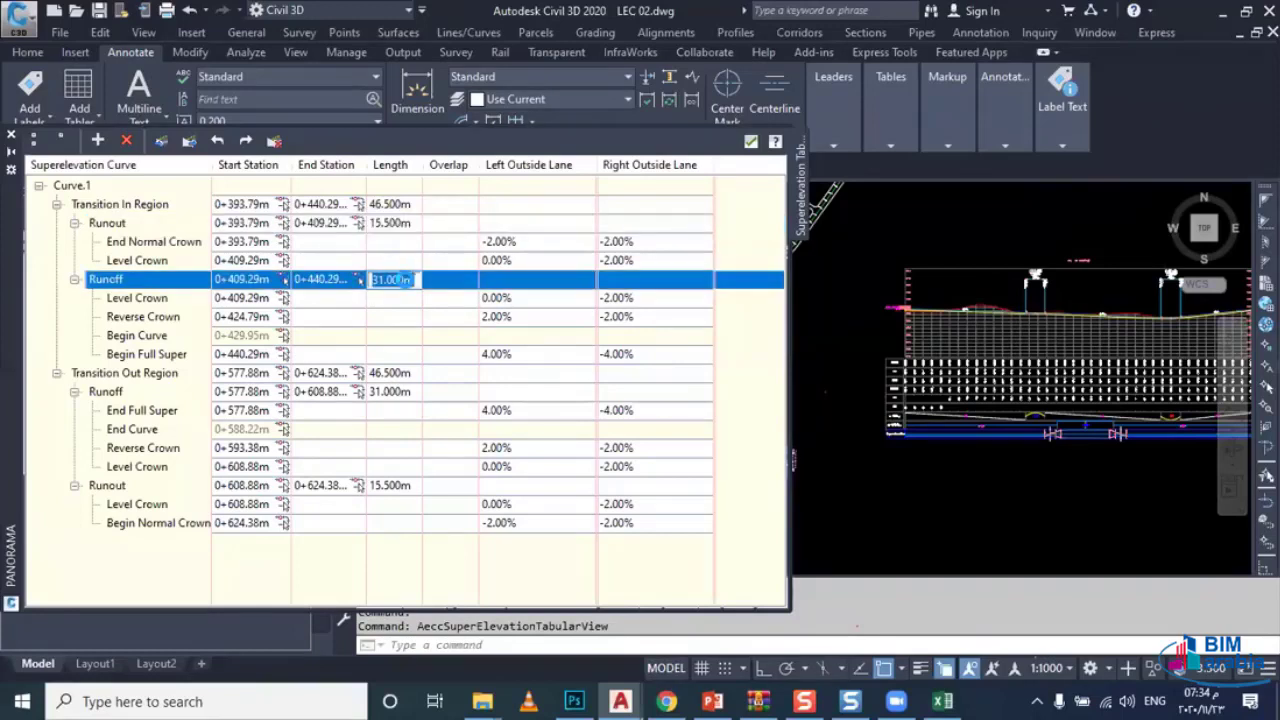
{"action": "type", "text": "81"}
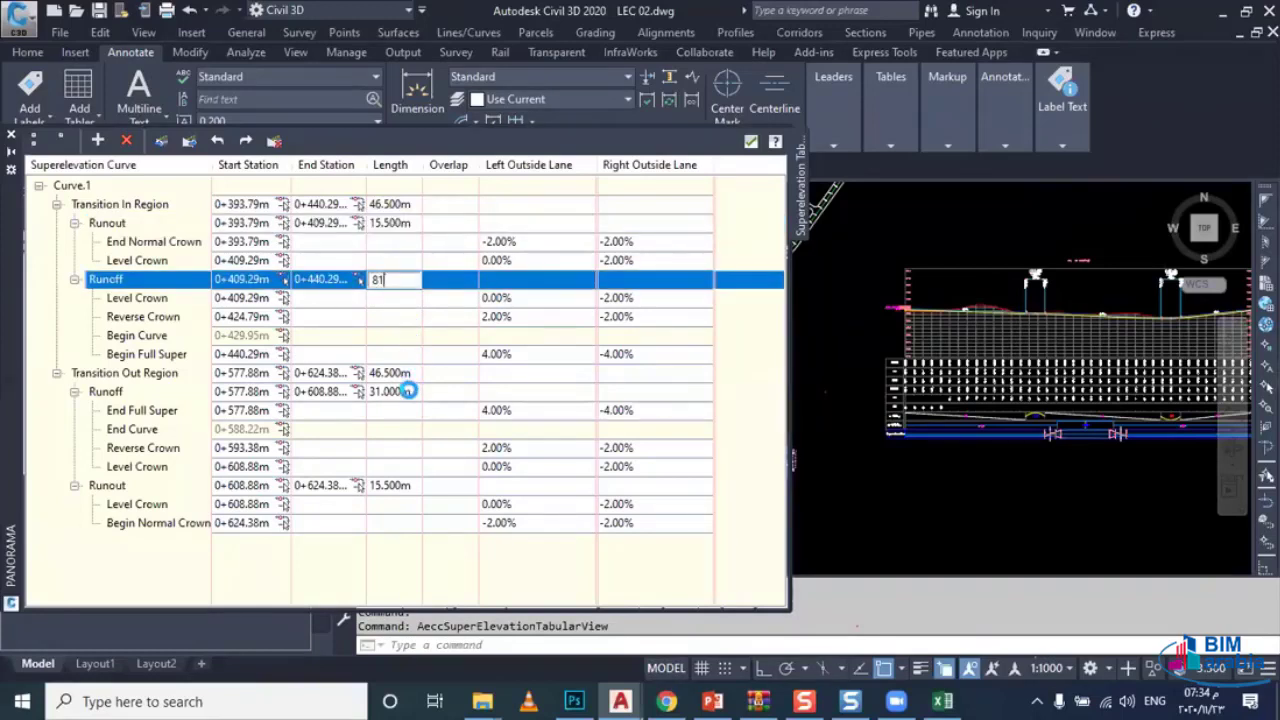
{"action": "double_click", "coordinate": [408, 391]}
{"action": "type", "text": "82"}
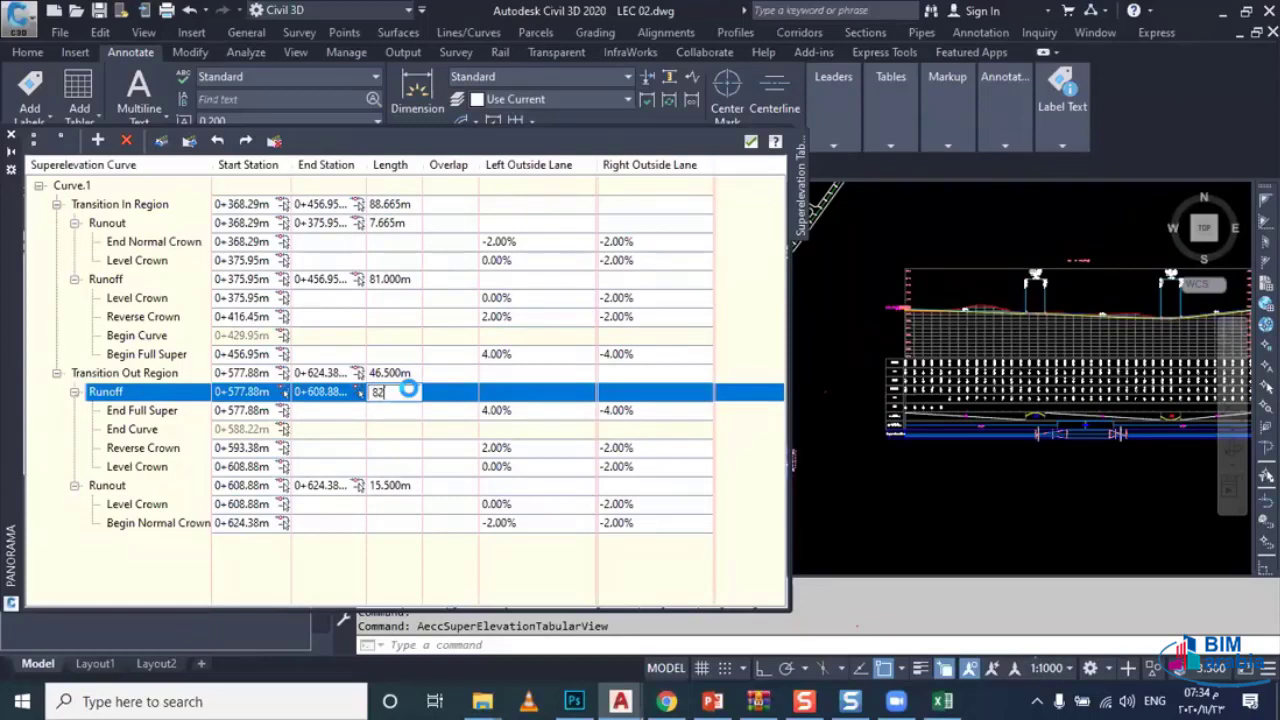
{"action": "double_click", "coordinate": [394, 486]}
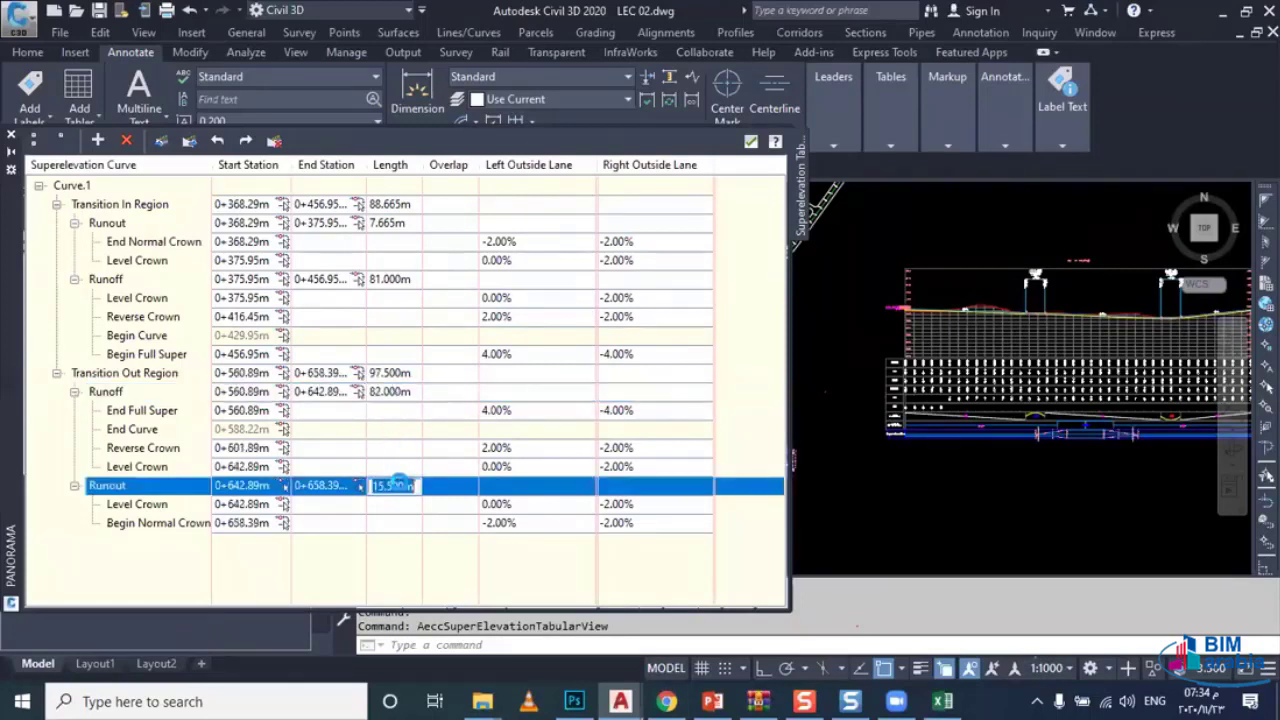
{"action": "type", "text": "41"}
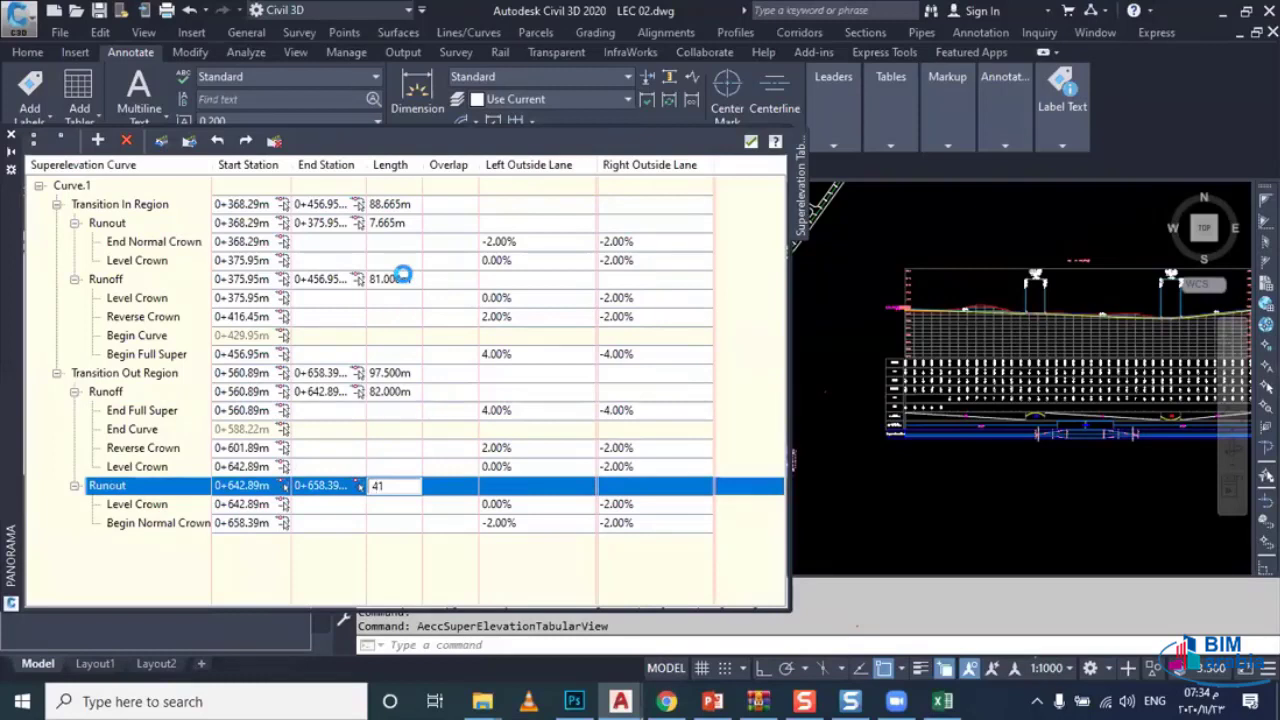
{"action": "double_click", "coordinate": [401, 278]}
{"action": "type", "text": "82"}
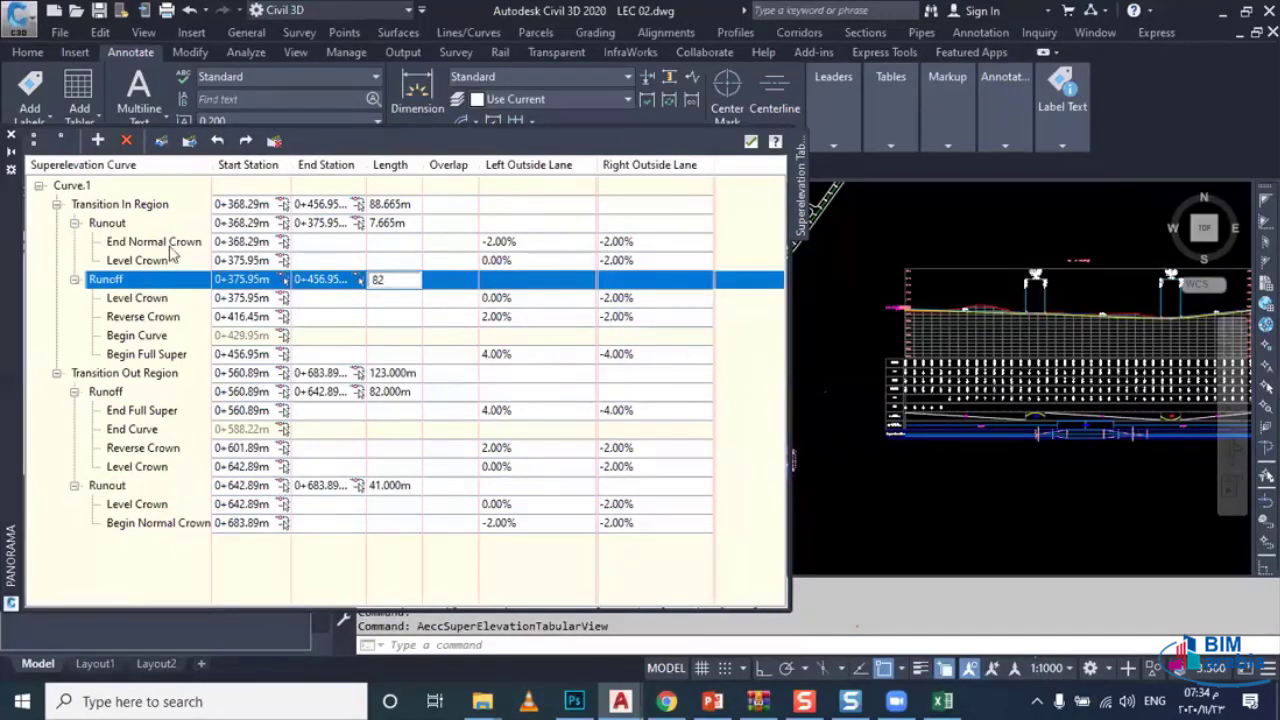
{"action": "key", "text": "Return"}
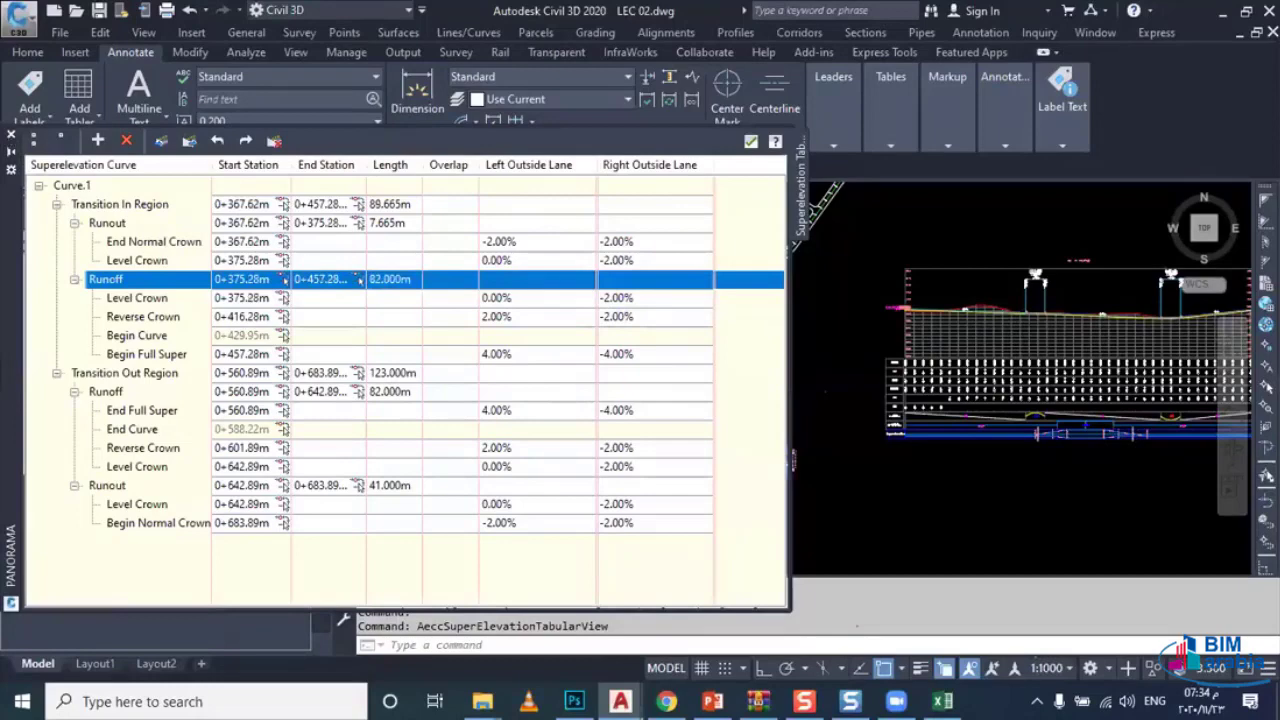
Step: Close the superelevation Tabular Editor and reopen it from the superelevation view
{"action": "left_click", "coordinate": [751, 141]}
{"action": "scroll", "coordinate": [514, 425], "scroll_direction": "up", "scroll_amount": 5}
{"action": "scroll", "coordinate": [514, 425], "scroll_direction": "up", "scroll_amount": 2}
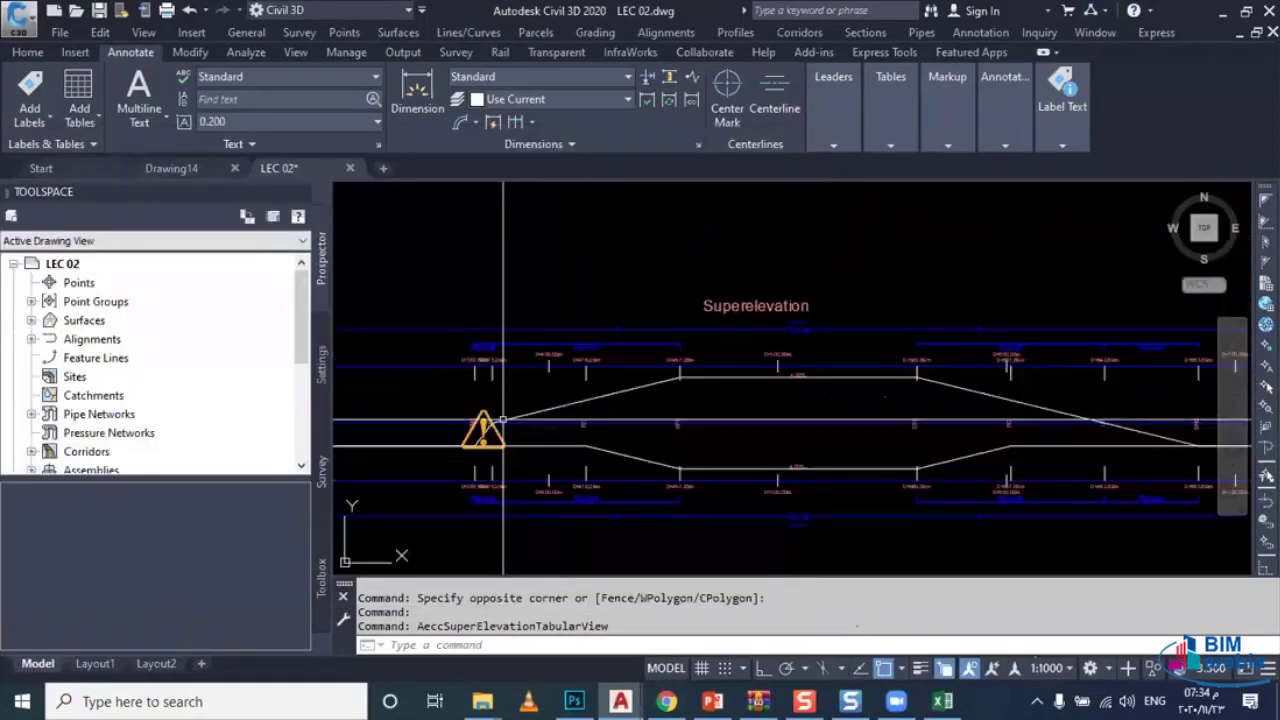
{"action": "scroll", "coordinate": [514, 425], "scroll_direction": "up", "scroll_amount": 2}
{"action": "scroll", "coordinate": [500, 425], "scroll_direction": "down", "scroll_amount": 1}
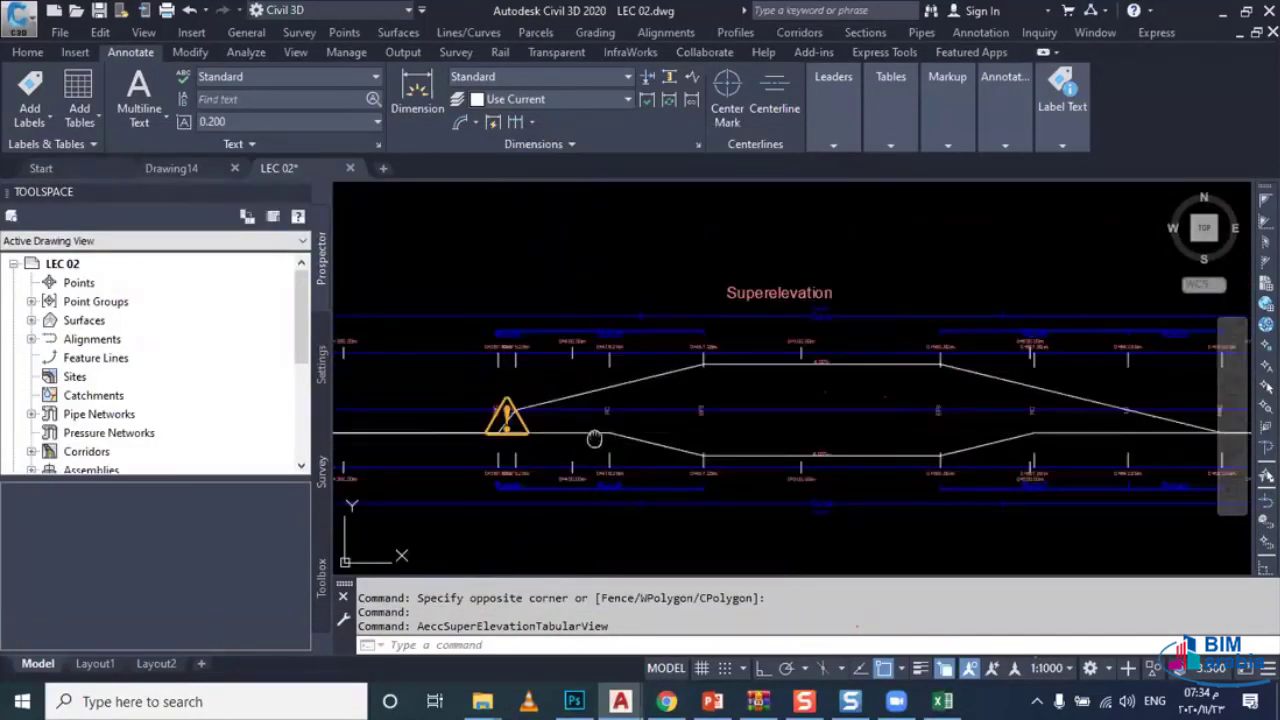
{"action": "scroll", "coordinate": [806, 440], "scroll_direction": "up", "scroll_amount": 1}
{"action": "middle_click_drag", "start_coordinate": [806, 440], "coordinate": [921, 411]}
{"action": "left_click", "coordinate": [614, 410]}
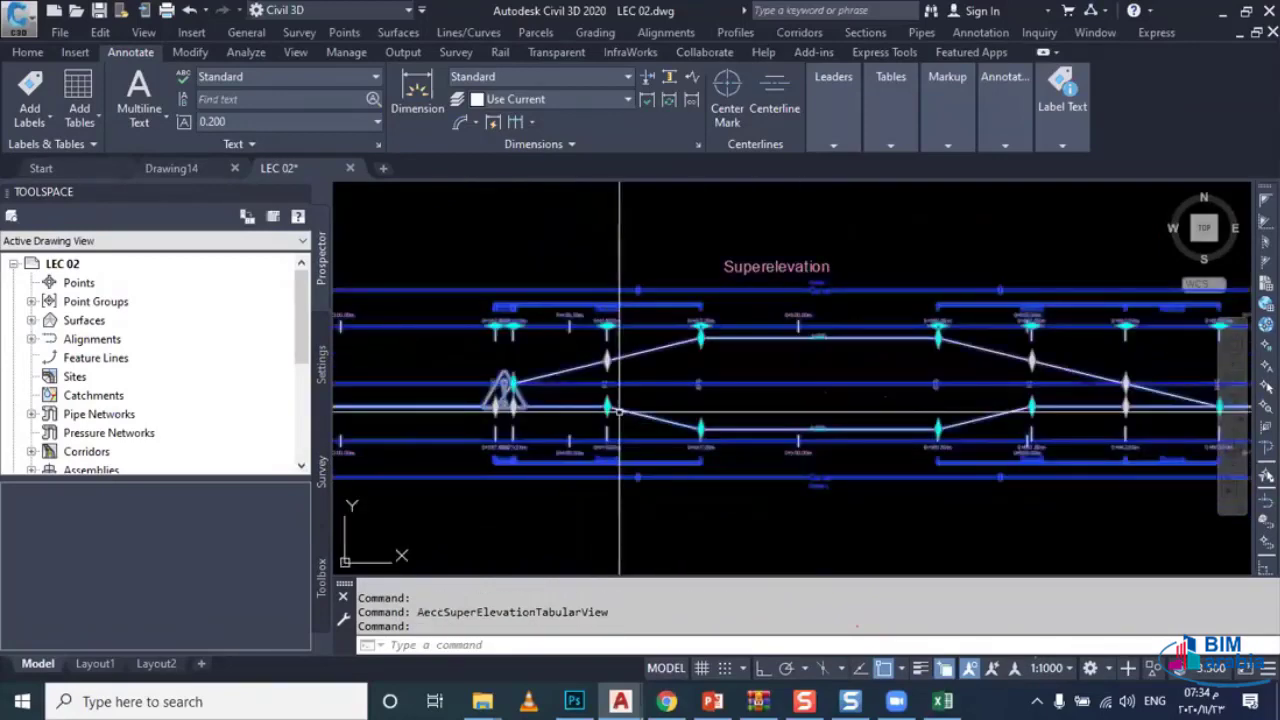
{"action": "right_click", "coordinate": [642, 342]}
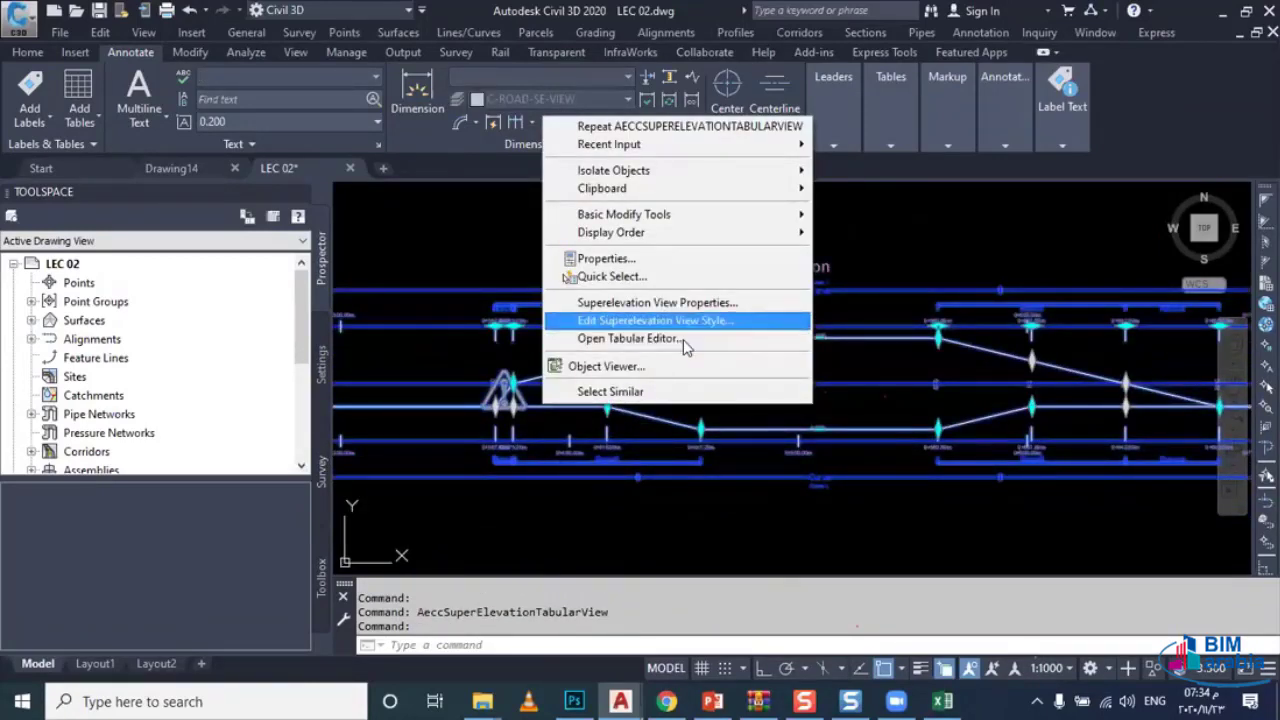
{"action": "left_click", "coordinate": [588, 338]}
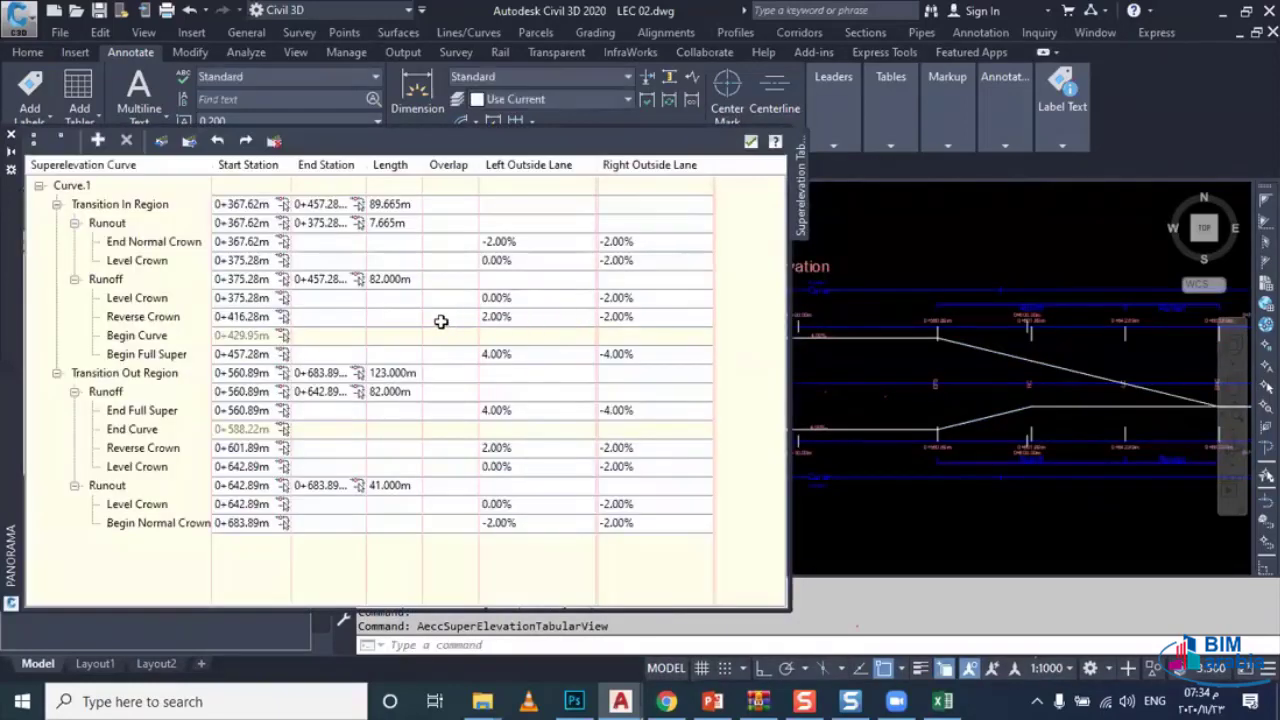
Step: Change the entry runout length to 41 m and close the editor
{"action": "double_click", "coordinate": [401, 229]}
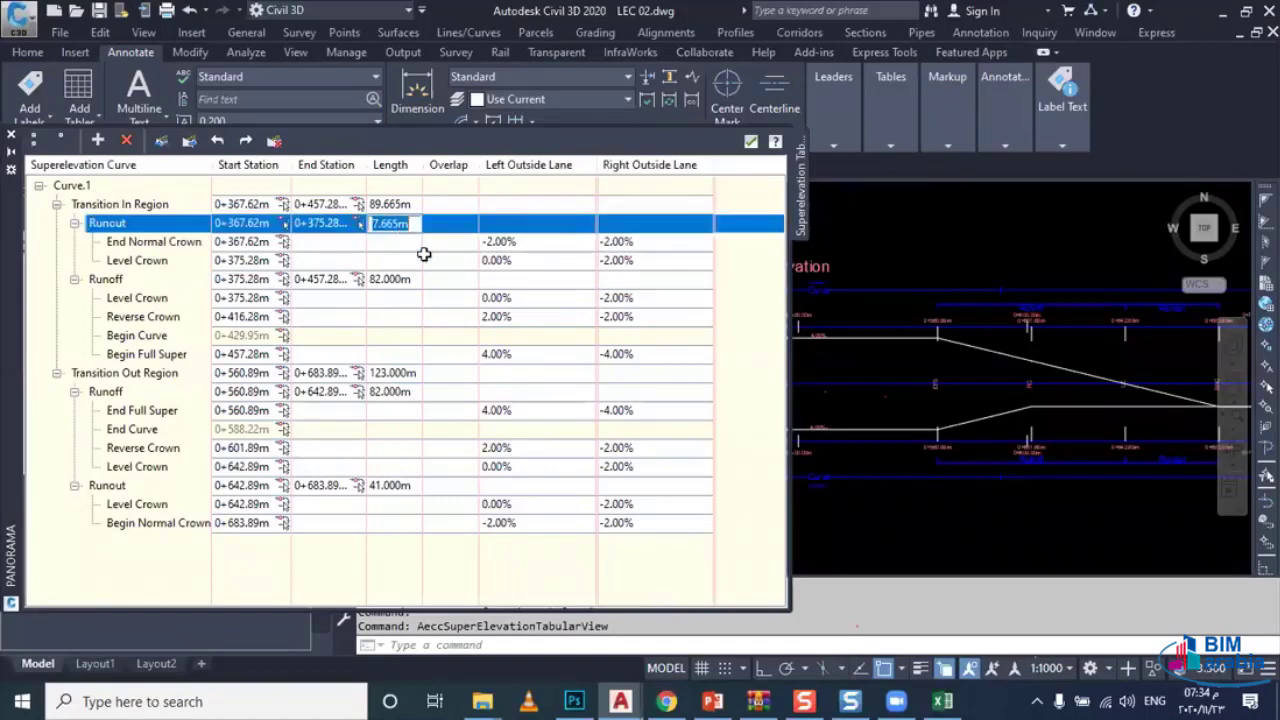
{"action": "type", "text": "41"}
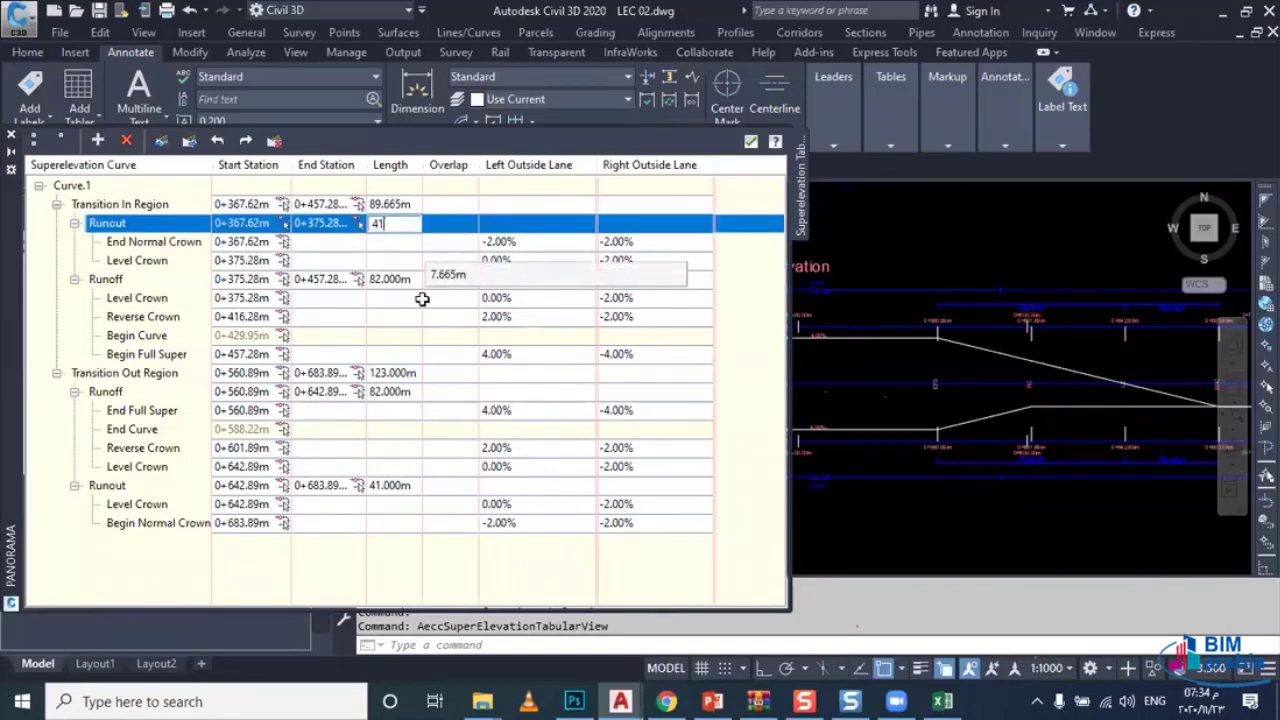
{"action": "left_click", "coordinate": [422, 299]}
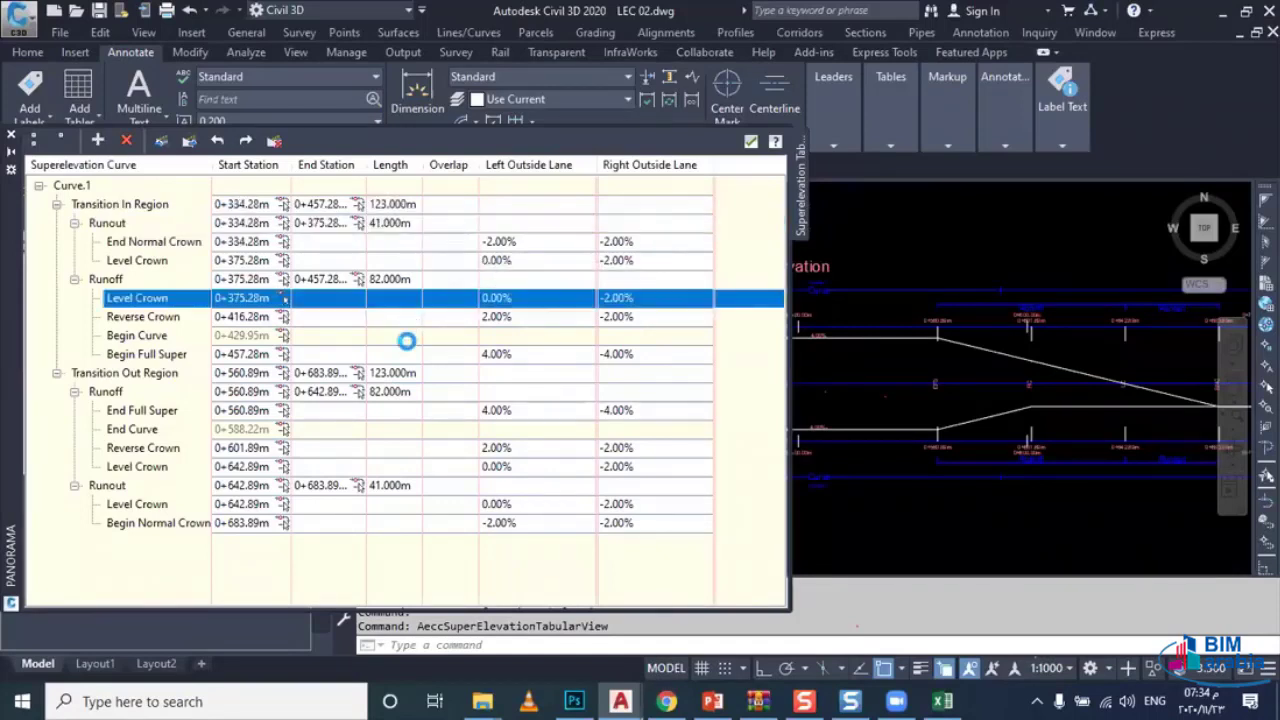
{"action": "left_click", "coordinate": [751, 141]}
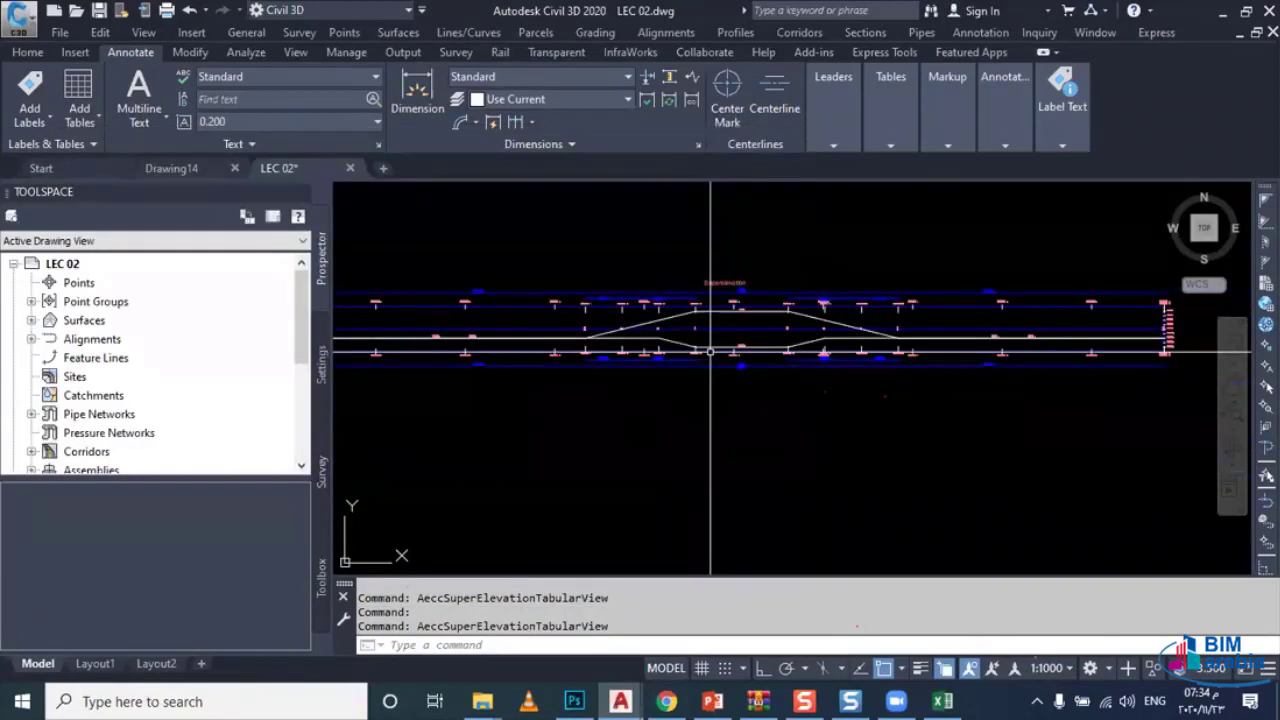
Step: Pan across the drawing objects and sheet layouts, then zoom in on the road assembly
{"action": "scroll", "coordinate": [700, 347], "scroll_direction": "up", "scroll_amount": 4}
{"action": "scroll", "coordinate": [884, 345], "scroll_direction": "down", "scroll_amount": 2}
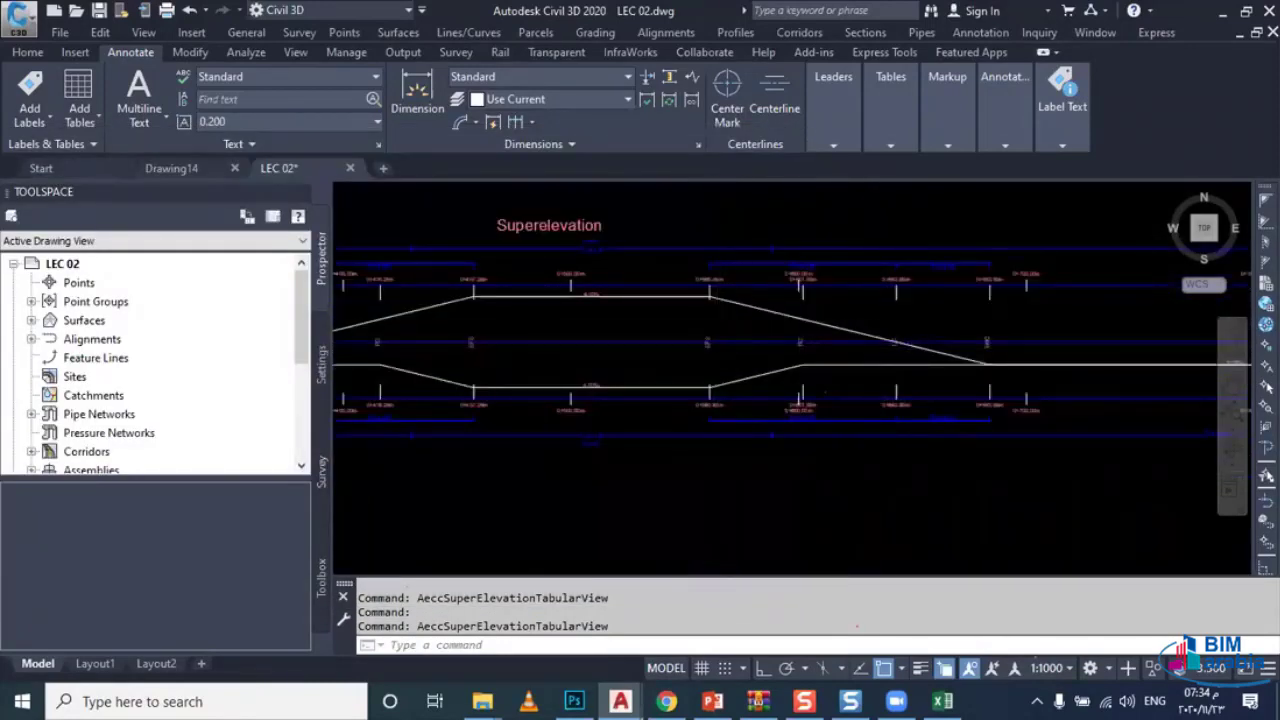
{"action": "scroll", "coordinate": [800, 355], "scroll_direction": "down", "scroll_amount": 3}
{"action": "scroll", "coordinate": [729, 371], "scroll_direction": "down", "scroll_amount": 2}
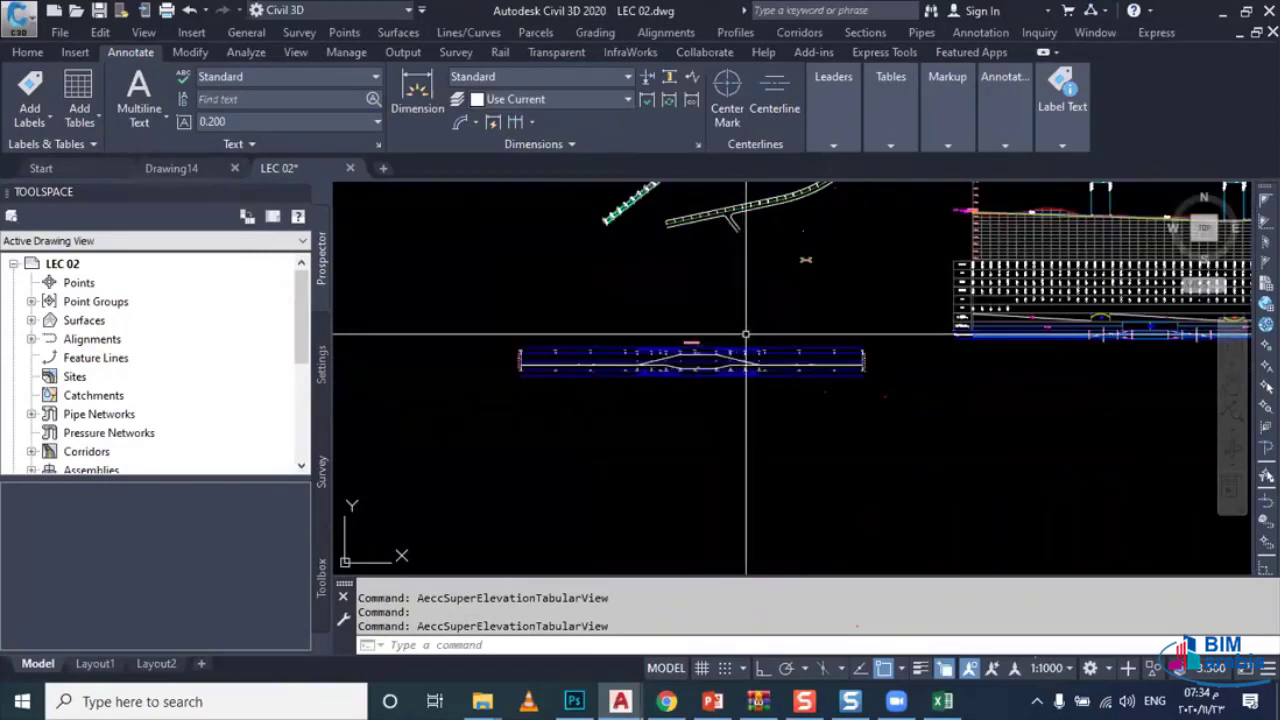
{"action": "middle_click_drag", "start_coordinate": [729, 371], "coordinate": [557, 401]}
{"action": "scroll", "coordinate": [929, 392], "scroll_direction": "up", "scroll_amount": 5}
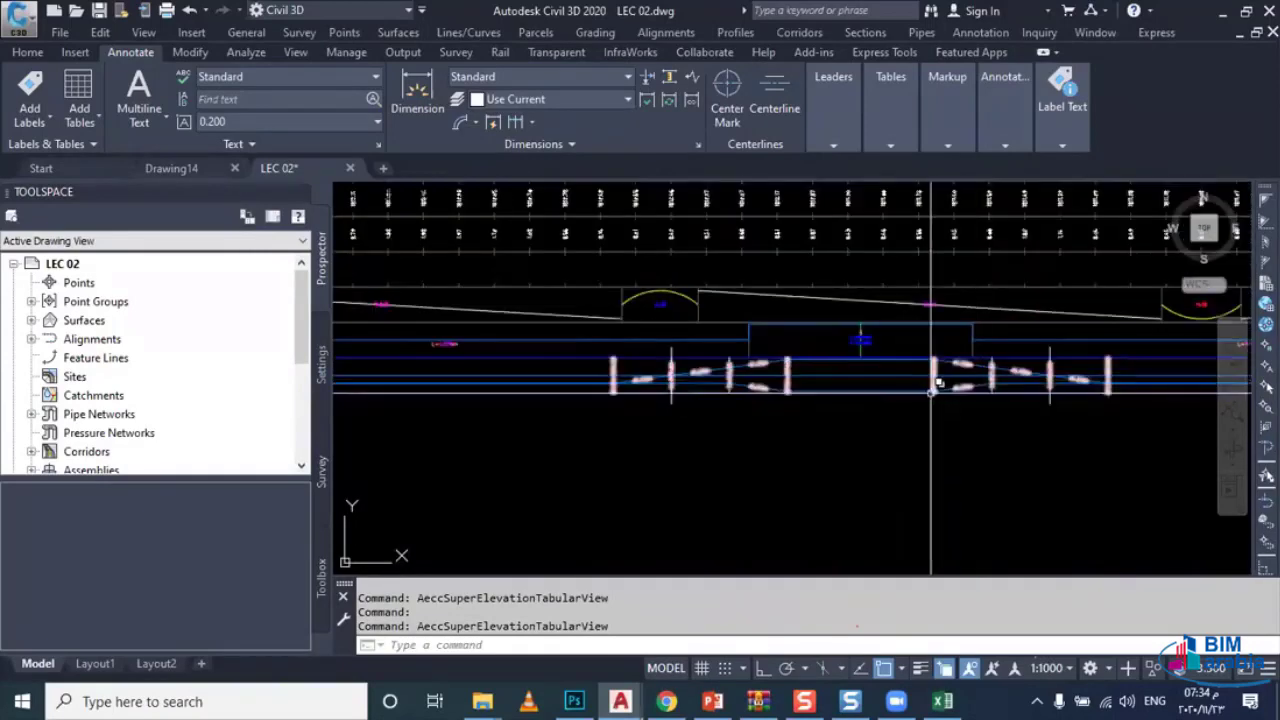
{"action": "scroll", "coordinate": [929, 392], "scroll_direction": "down", "scroll_amount": 2}
{"action": "scroll", "coordinate": [929, 392], "scroll_direction": "down", "scroll_amount": 1}
{"action": "scroll", "coordinate": [929, 392], "scroll_direction": "down", "scroll_amount": 4}
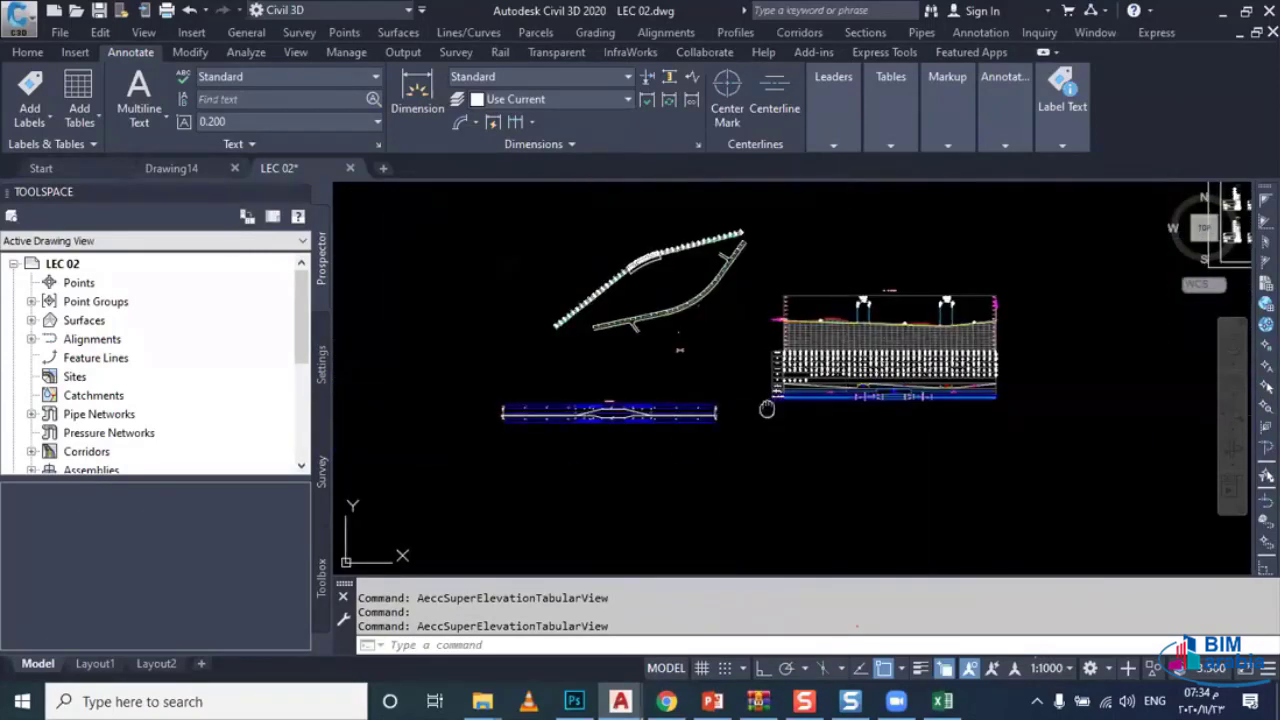
{"action": "middle_click_drag", "start_coordinate": [766, 406], "coordinate": [552, 438]}
{"action": "scroll", "coordinate": [857, 286], "scroll_direction": "up", "scroll_amount": 3}
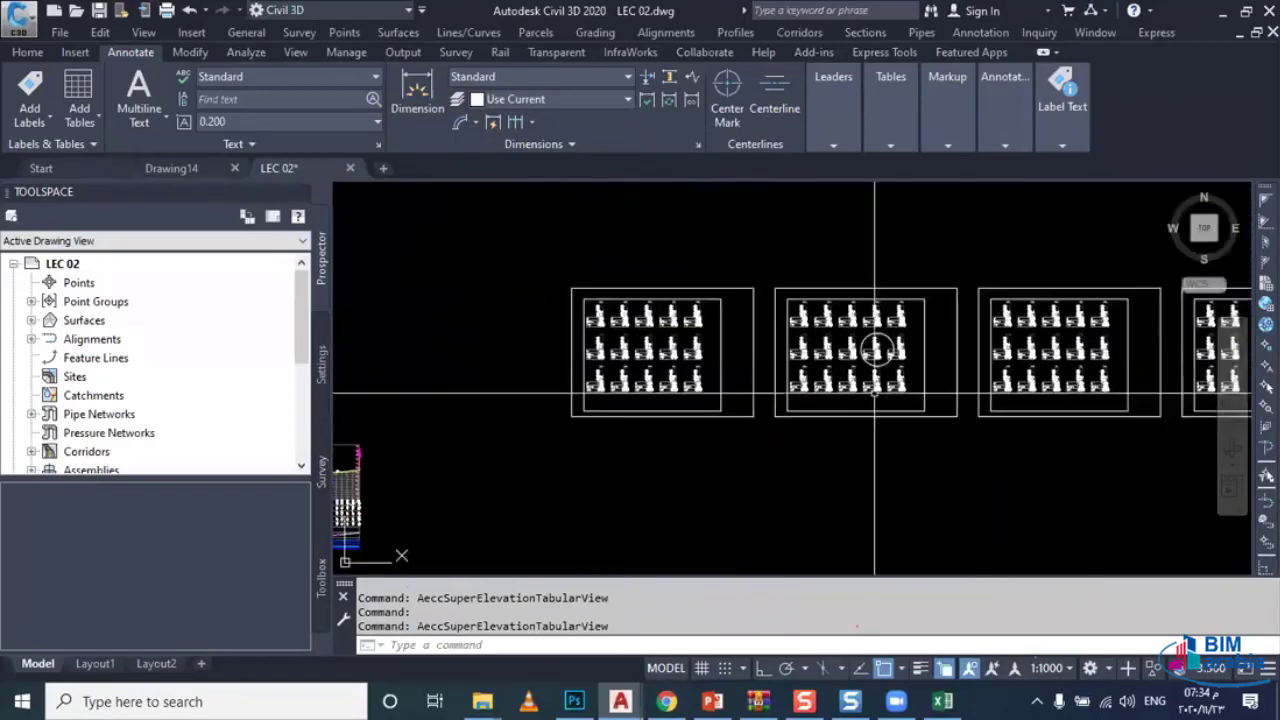
{"action": "scroll", "coordinate": [886, 286], "scroll_direction": "up", "scroll_amount": 3}
{"action": "scroll", "coordinate": [886, 286], "scroll_direction": "up", "scroll_amount": 3}
{"action": "scroll", "coordinate": [875, 333], "scroll_direction": "up", "scroll_amount": 3}
{"action": "scroll", "coordinate": [875, 333], "scroll_direction": "up", "scroll_amount": 3}
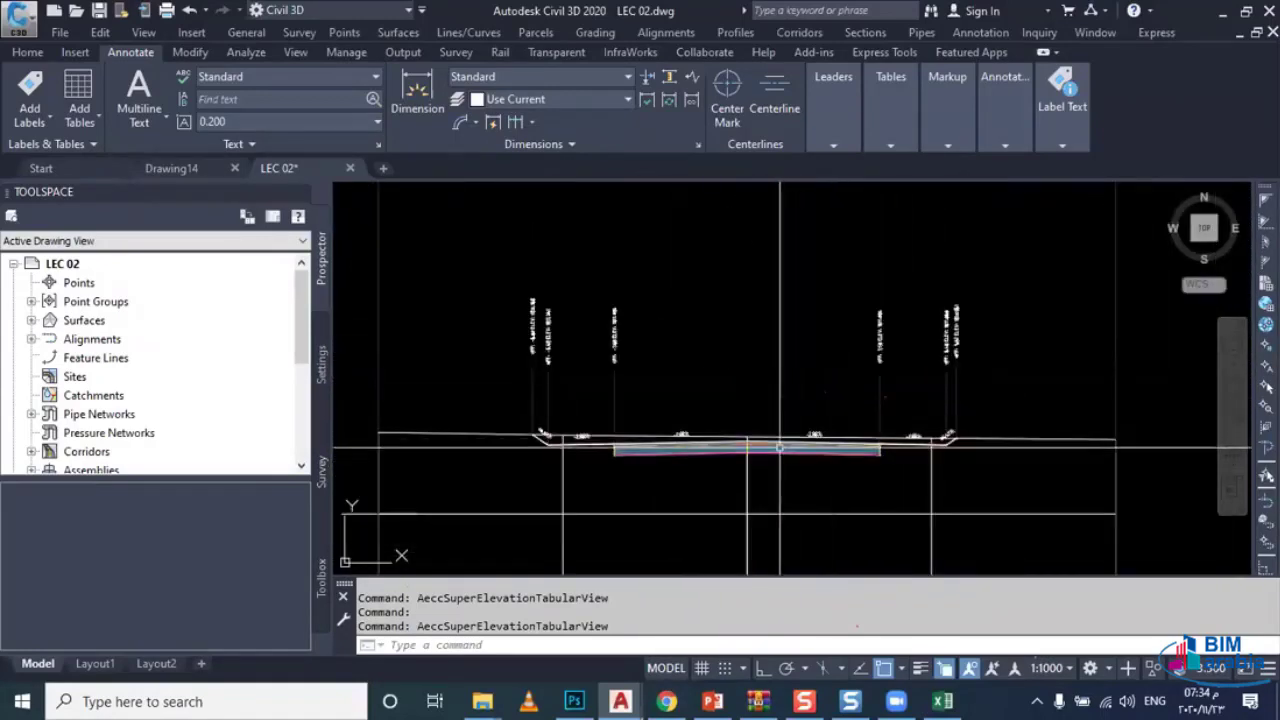
{"action": "scroll", "coordinate": [925, 447], "scroll_direction": "up", "scroll_amount": 3}
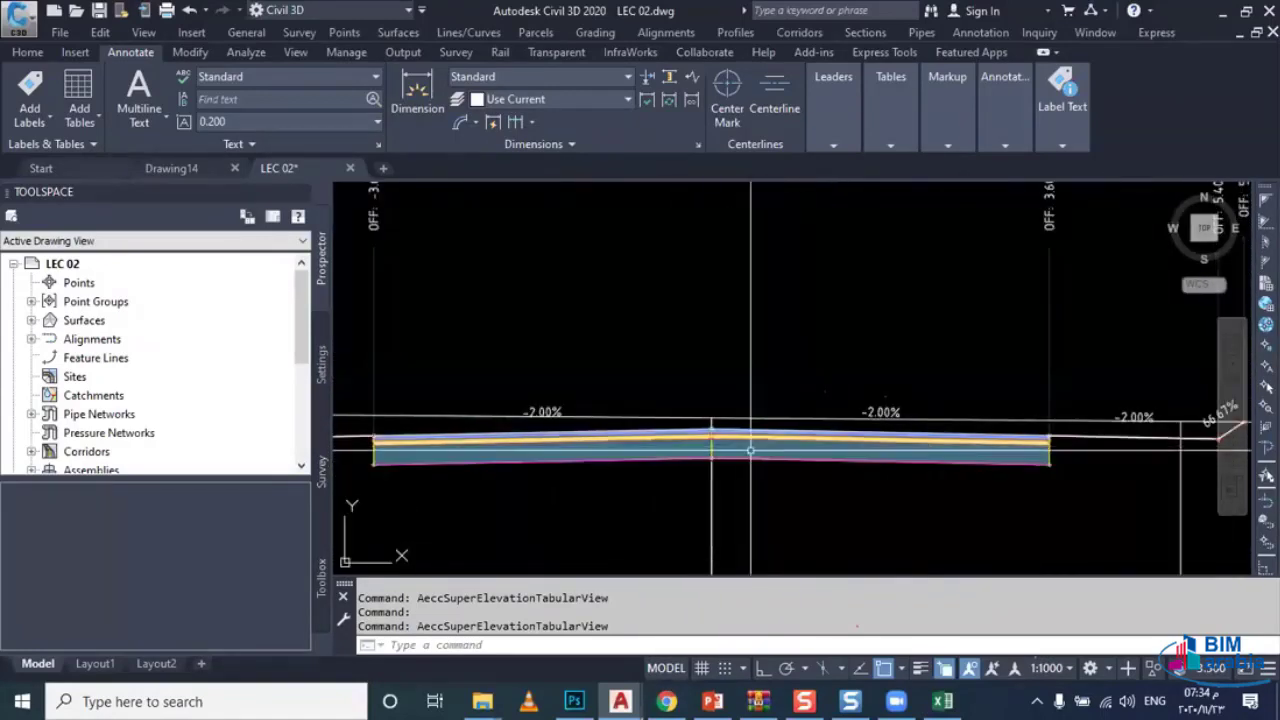
{"action": "scroll", "coordinate": [842, 414], "scroll_direction": "down", "scroll_amount": 3}
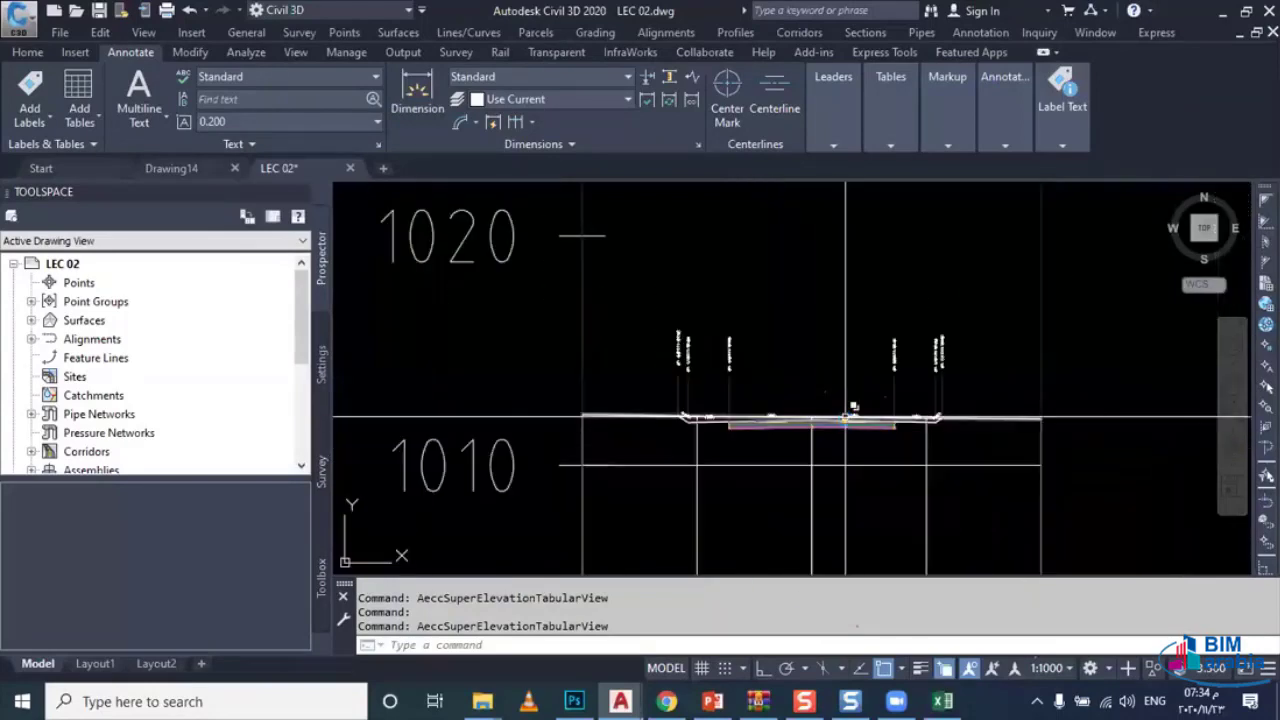
{"action": "scroll", "coordinate": [845, 418], "scroll_direction": "down", "scroll_amount": 3}
{"action": "scroll", "coordinate": [845, 418], "scroll_direction": "down", "scroll_amount": 3}
{"action": "scroll", "coordinate": [849, 448], "scroll_direction": "down", "scroll_amount": 2}
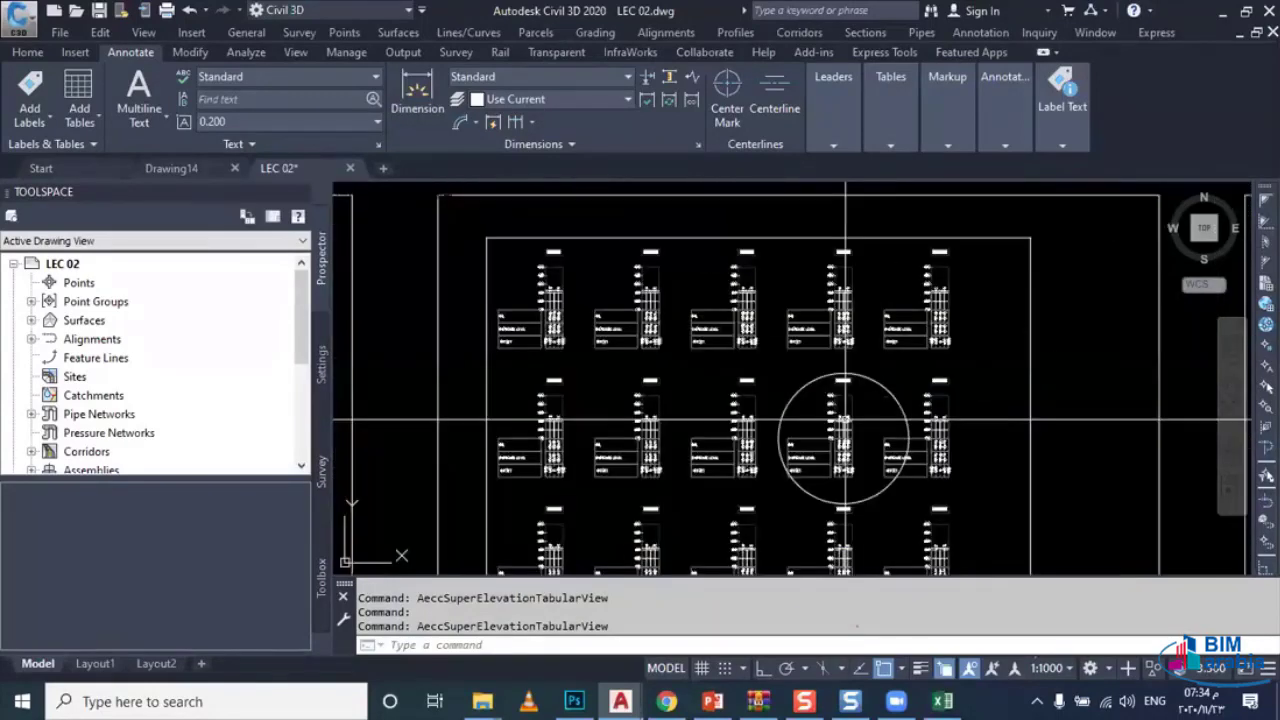
{"action": "scroll", "coordinate": [888, 372], "scroll_direction": "down", "scroll_amount": 3}
{"action": "scroll", "coordinate": [700, 368], "scroll_direction": "up", "scroll_amount": 2}
{"action": "scroll", "coordinate": [700, 380], "scroll_direction": "up", "scroll_amount": 2}
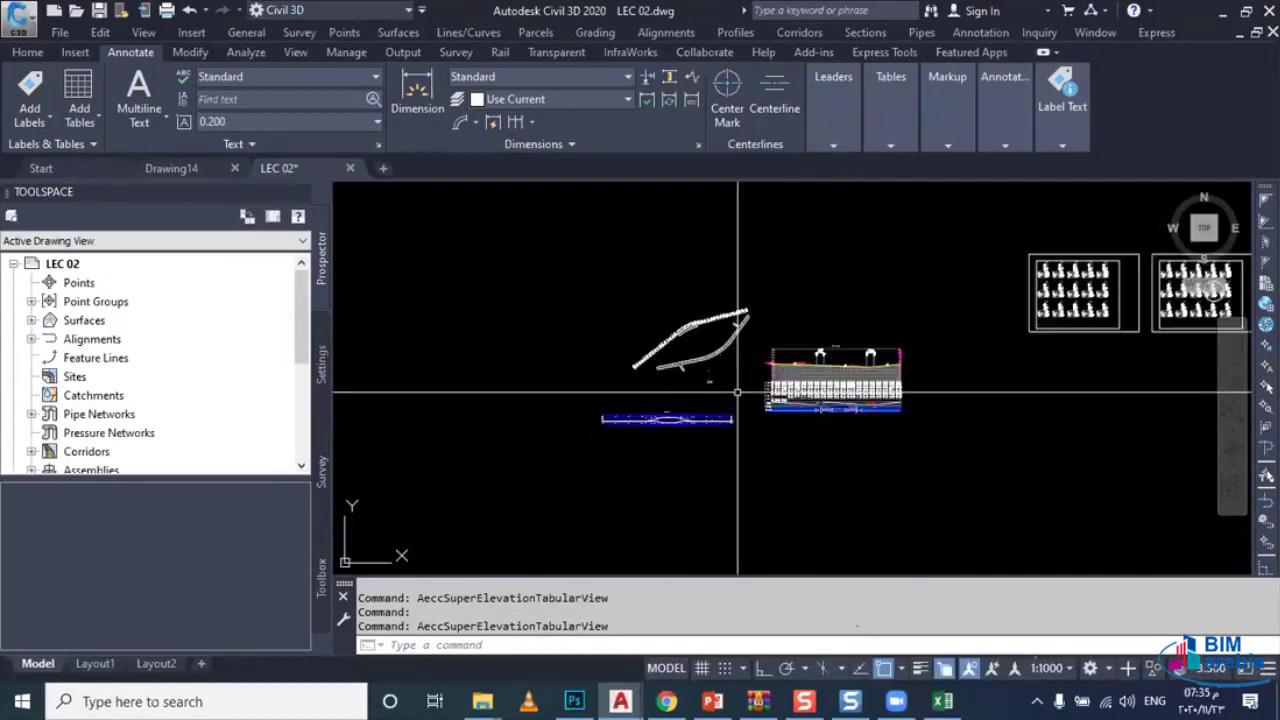
{"action": "scroll", "coordinate": [700, 366], "scroll_direction": "up", "scroll_amount": 3}
{"action": "scroll", "coordinate": [690, 344], "scroll_direction": "up", "scroll_amount": 5}
{"action": "scroll", "coordinate": [690, 344], "scroll_direction": "up", "scroll_amount": 4}
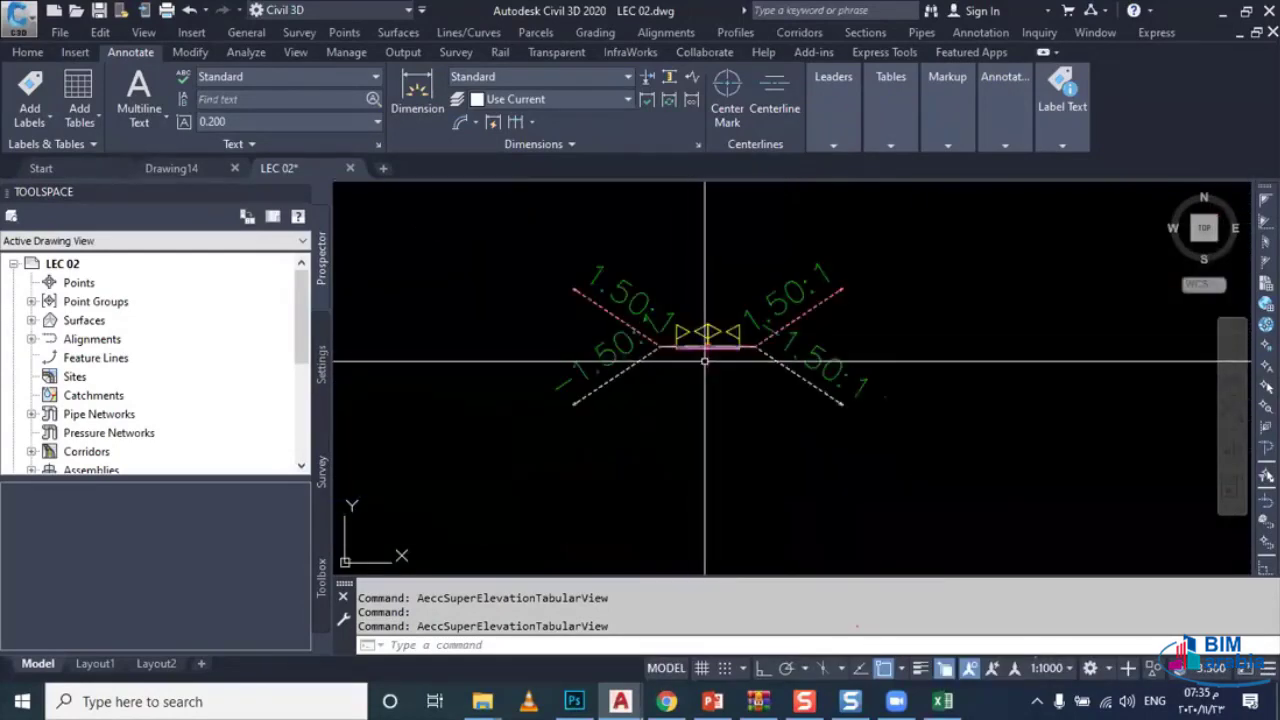
{"action": "scroll", "coordinate": [751, 349], "scroll_direction": "up", "scroll_amount": 2}
Step: Set the right LaneSuperelevationAOR's Use Superelevation to Right Lane Outside
{"action": "scroll", "coordinate": [689, 362], "scroll_direction": "up", "scroll_amount": 4}
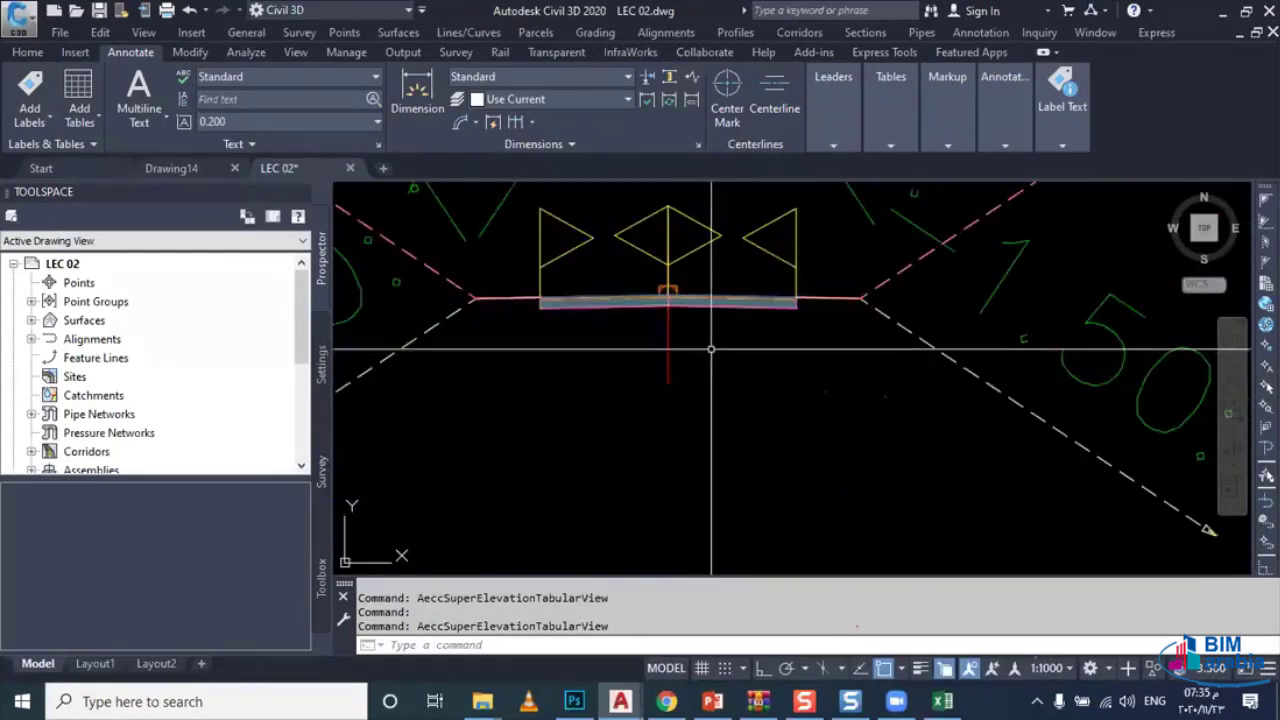
{"action": "left_click", "coordinate": [709, 350]}
{"action": "left_click", "coordinate": [680, 290]}
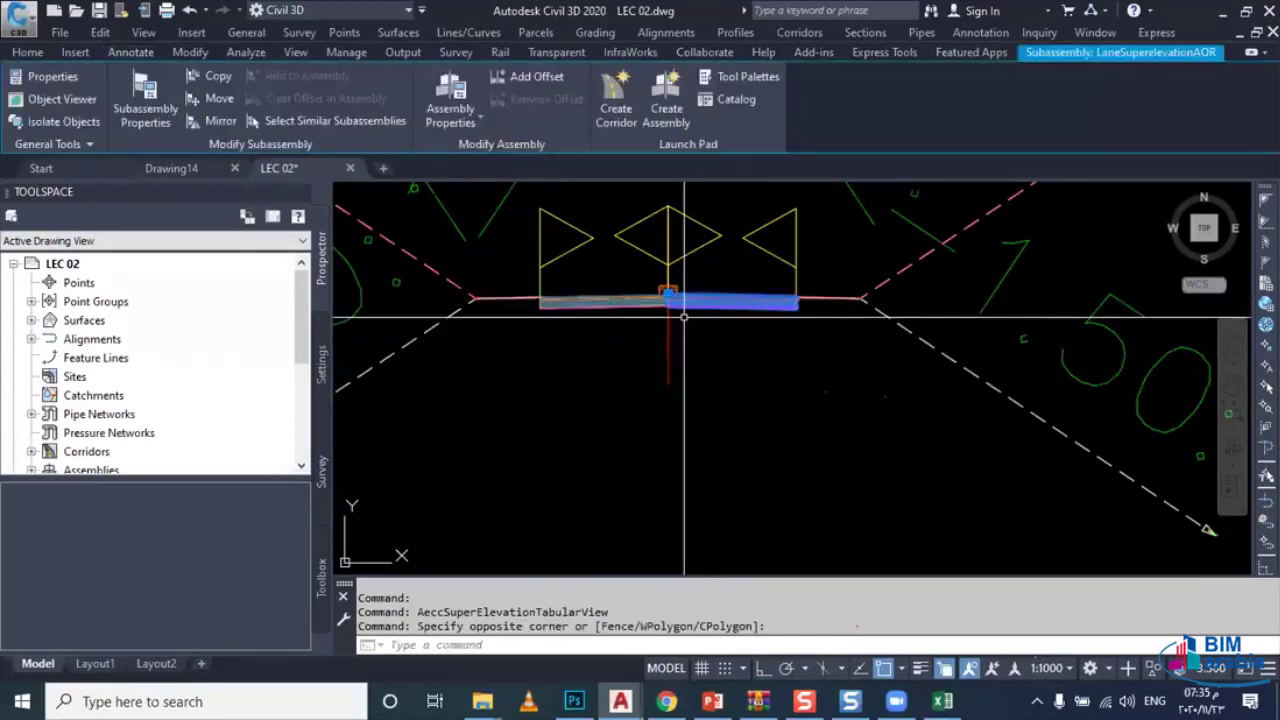
{"action": "scroll", "coordinate": [679, 289], "scroll_direction": "up", "scroll_amount": 4}
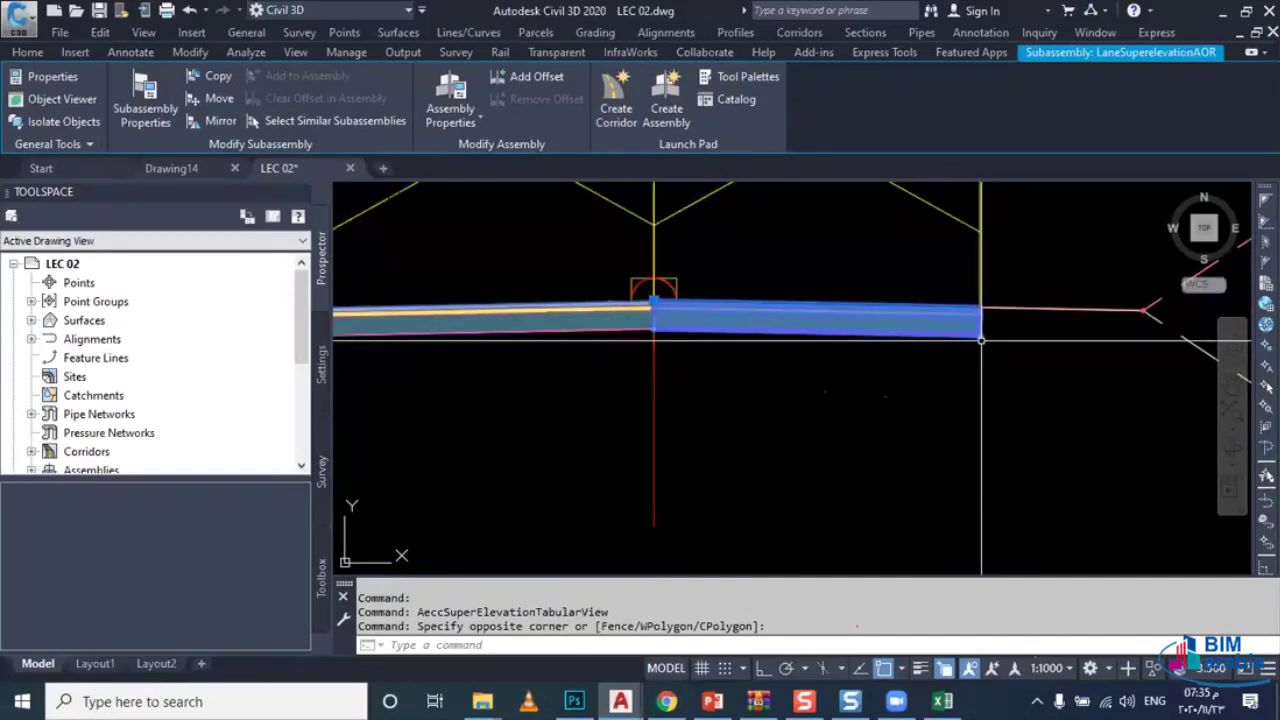
{"action": "left_click", "coordinate": [45, 76]}
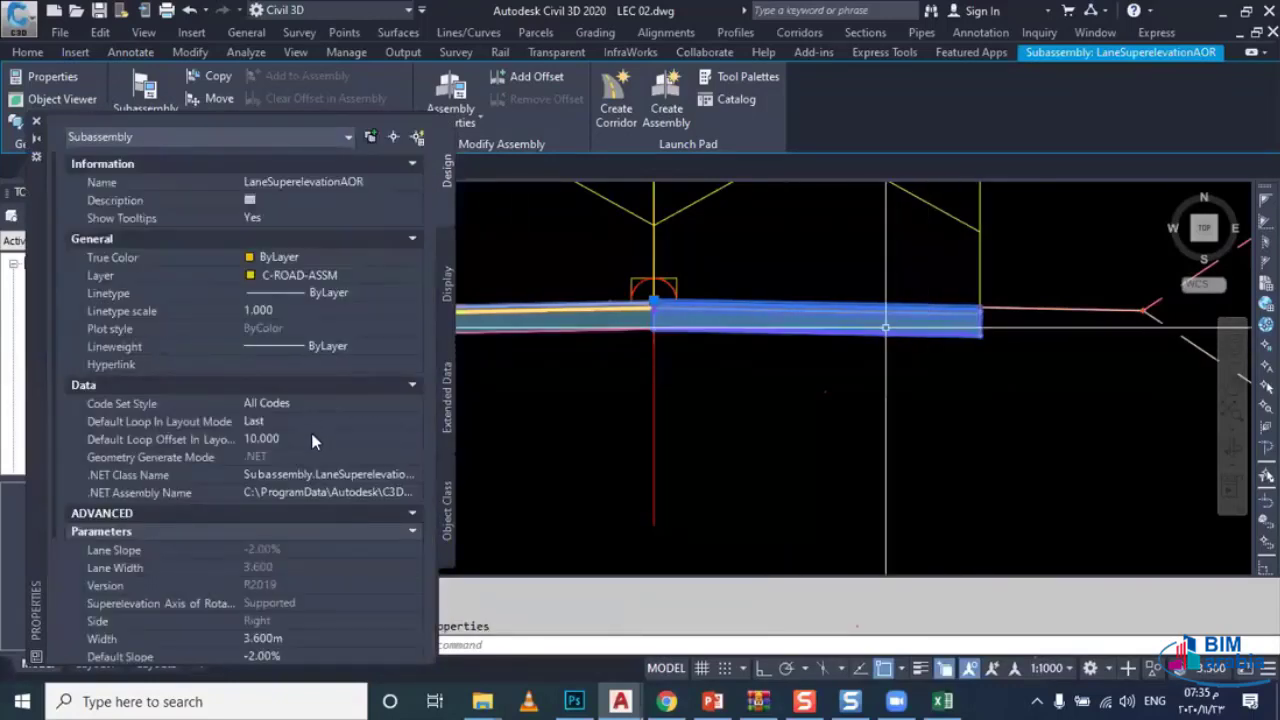
{"action": "scroll", "coordinate": [200, 510], "scroll_direction": "down", "scroll_amount": 3}
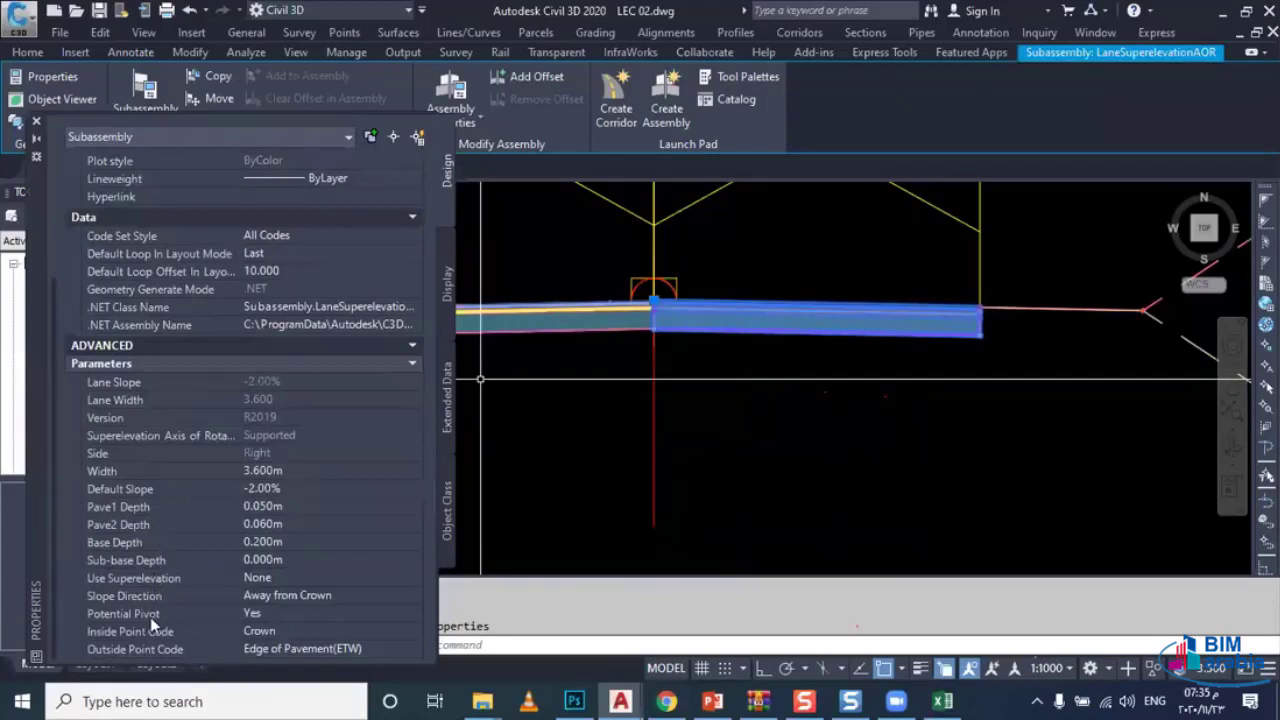
{"action": "left_click", "coordinate": [266, 578]}
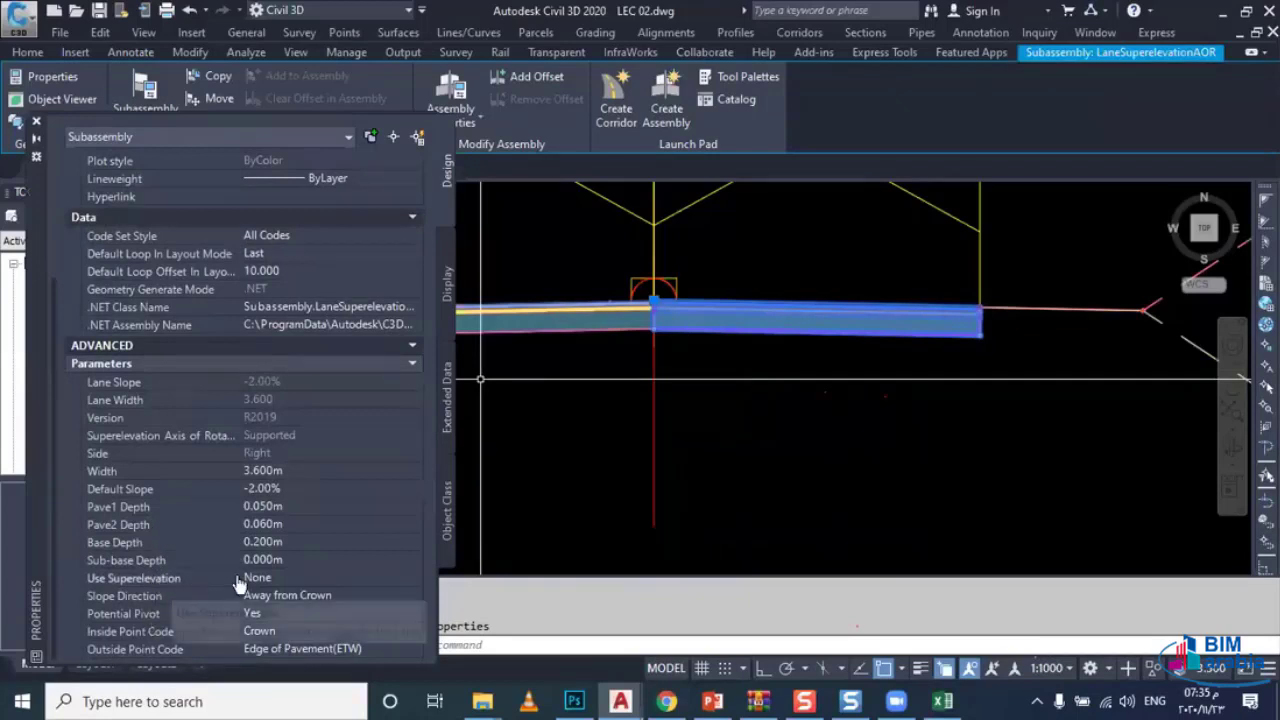
{"action": "left_click", "coordinate": [266, 578]}
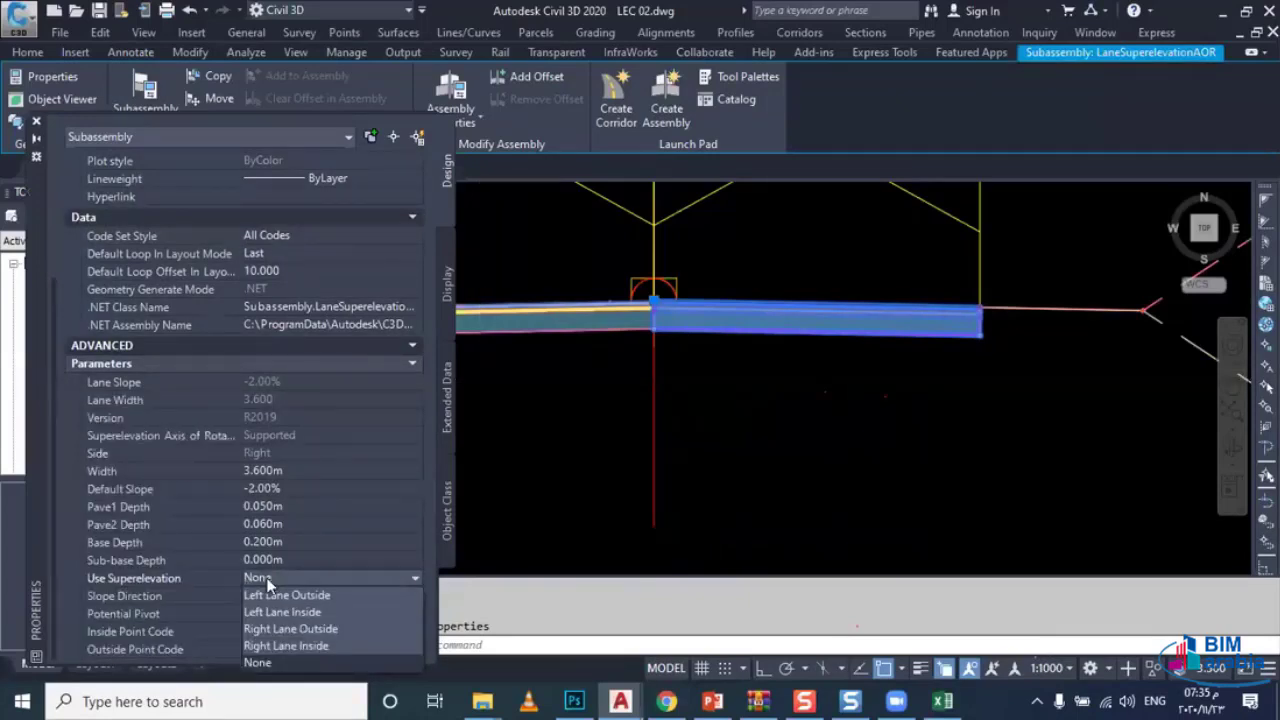
{"action": "left_click", "coordinate": [289, 629]}
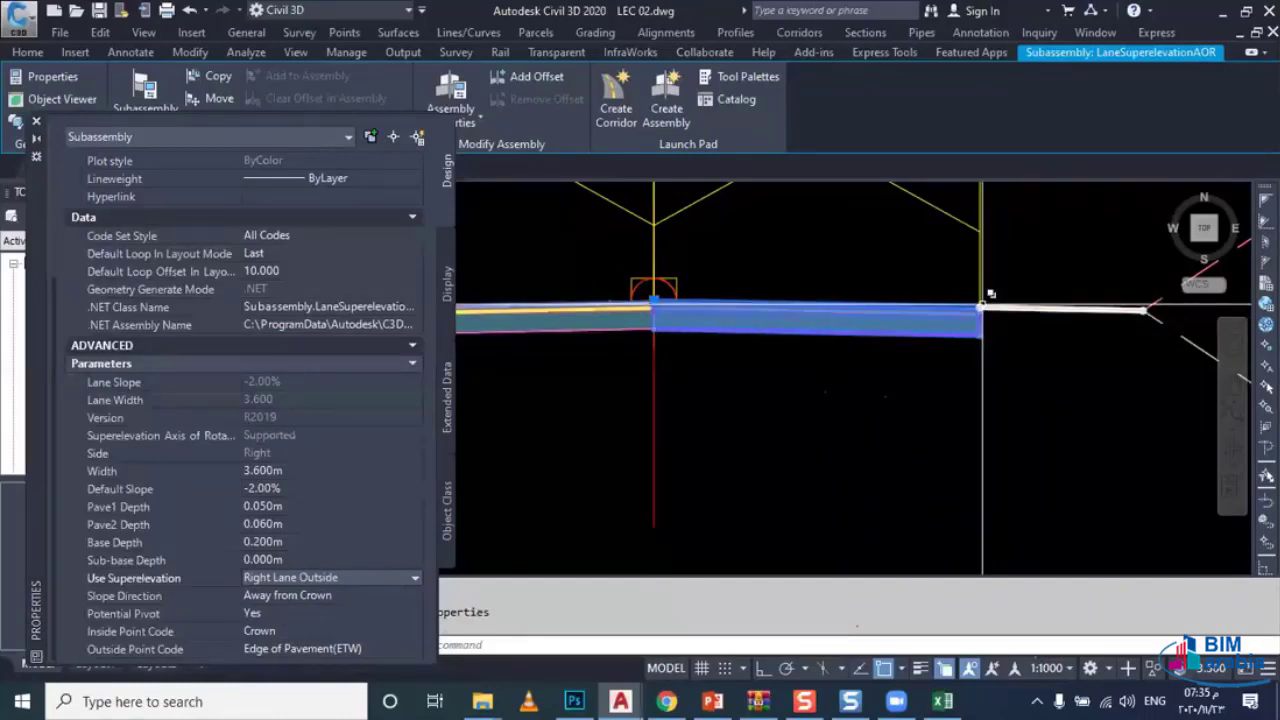
Step: Set the right ShoulderExtendAll's Use Superelevation Slope to Right Outside Shoulder
{"action": "middle_click_drag", "start_coordinate": [1072, 295], "coordinate": [1012, 295]}
{"action": "key", "text": "Escape"}
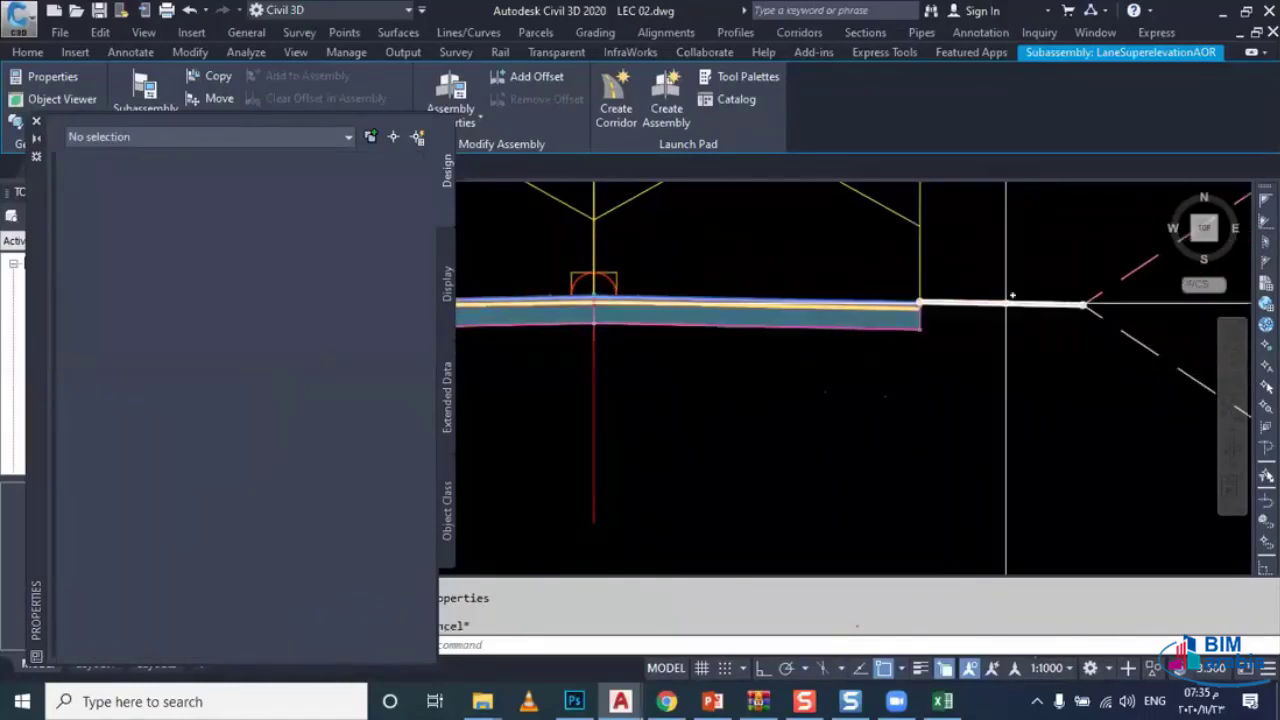
{"action": "left_click", "coordinate": [1012, 295]}
{"action": "scroll", "coordinate": [300, 520], "scroll_direction": "down", "scroll_amount": 5}
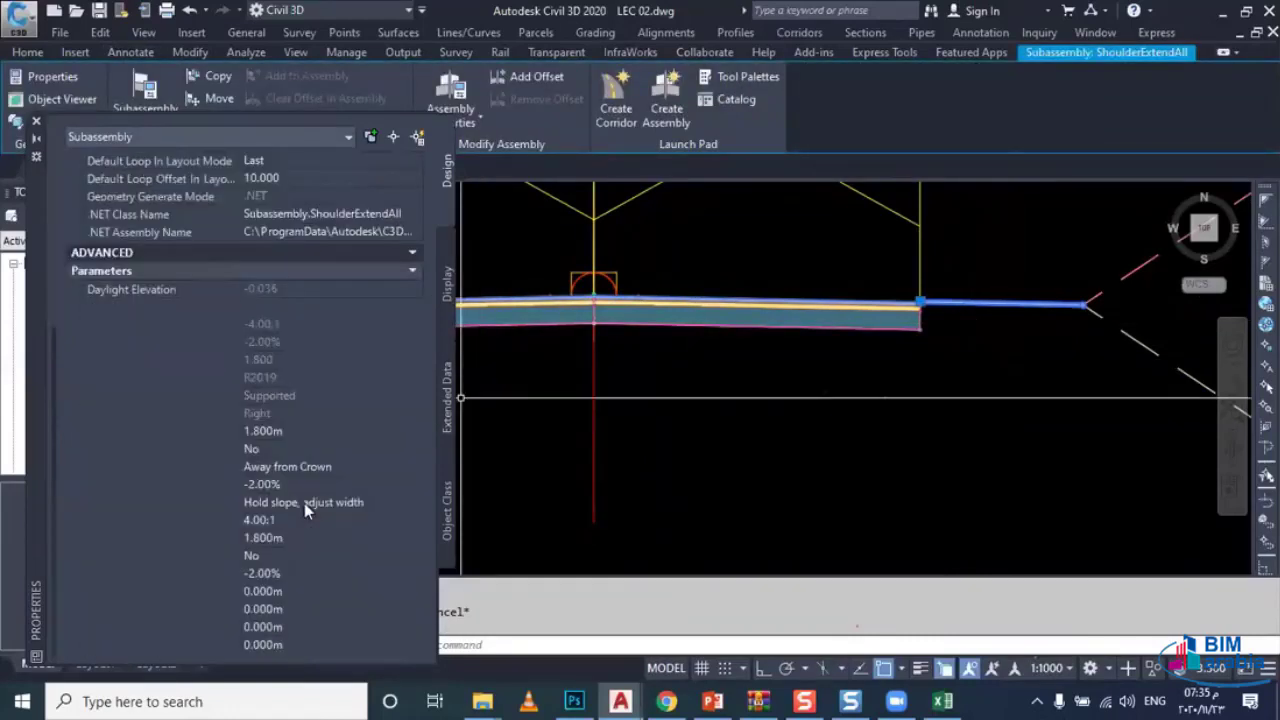
{"action": "left_click", "coordinate": [280, 450]}
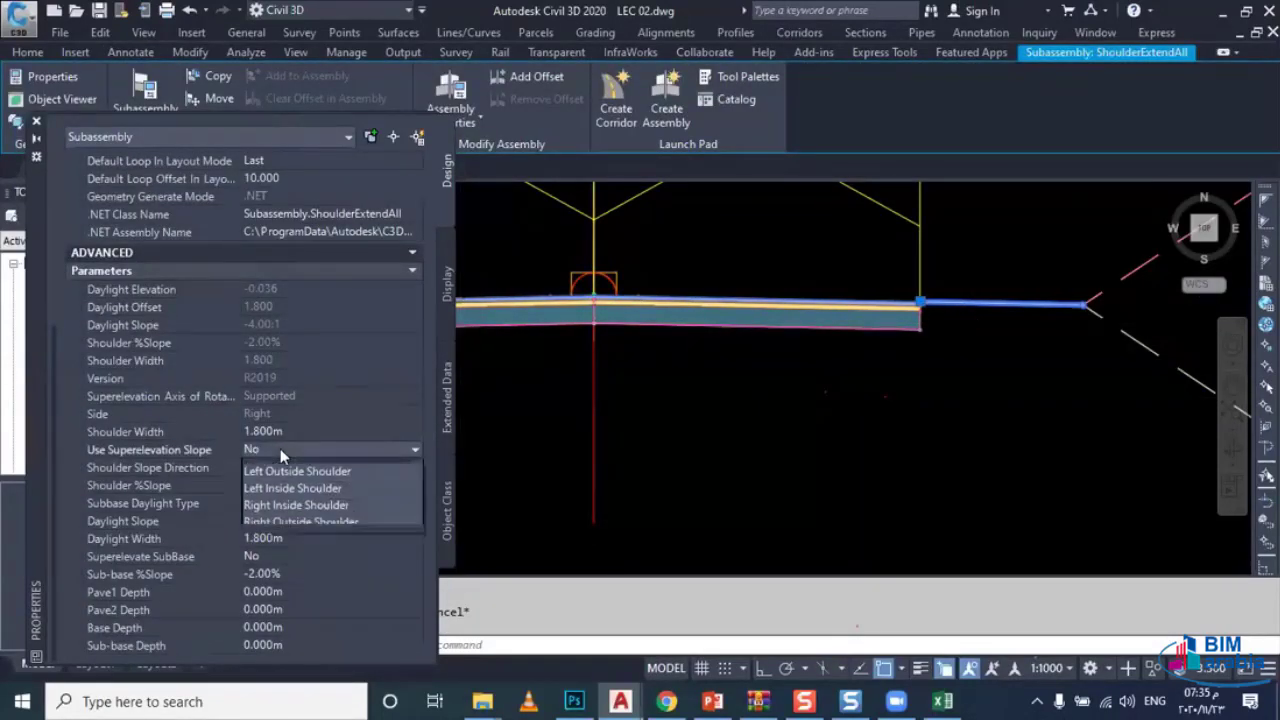
{"action": "left_click", "coordinate": [304, 534]}
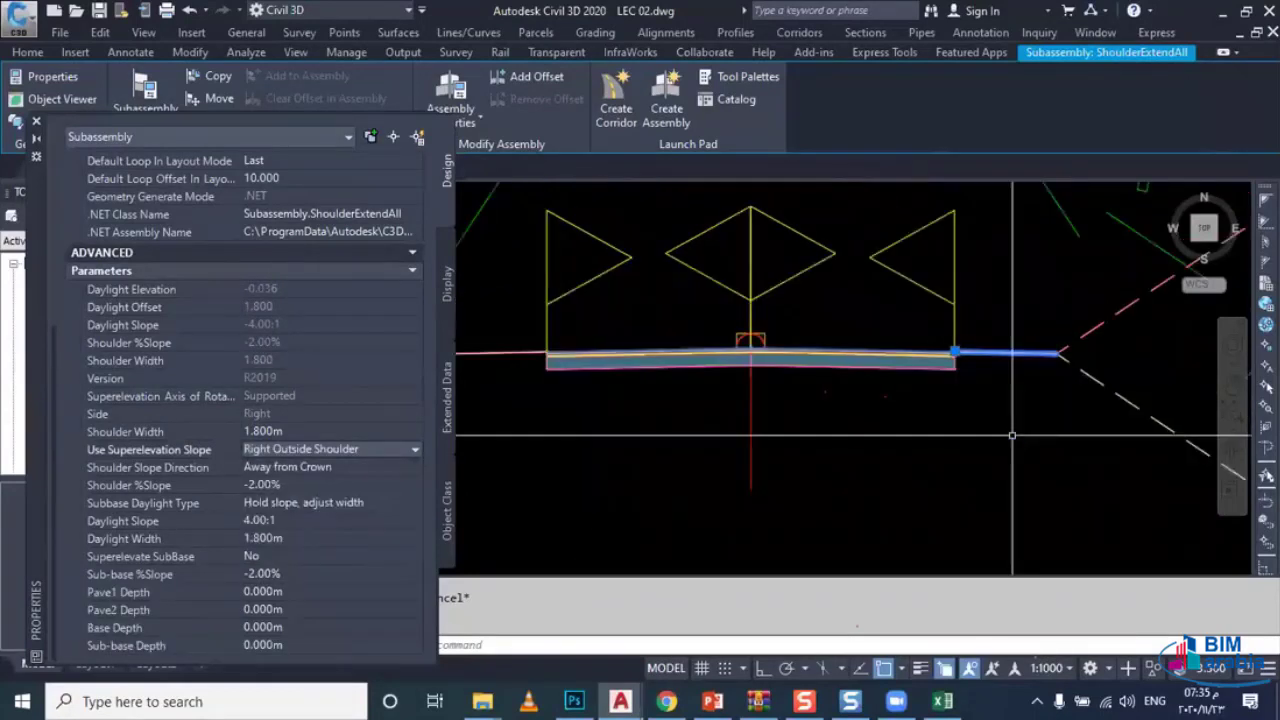
{"action": "key", "text": "Escape"}
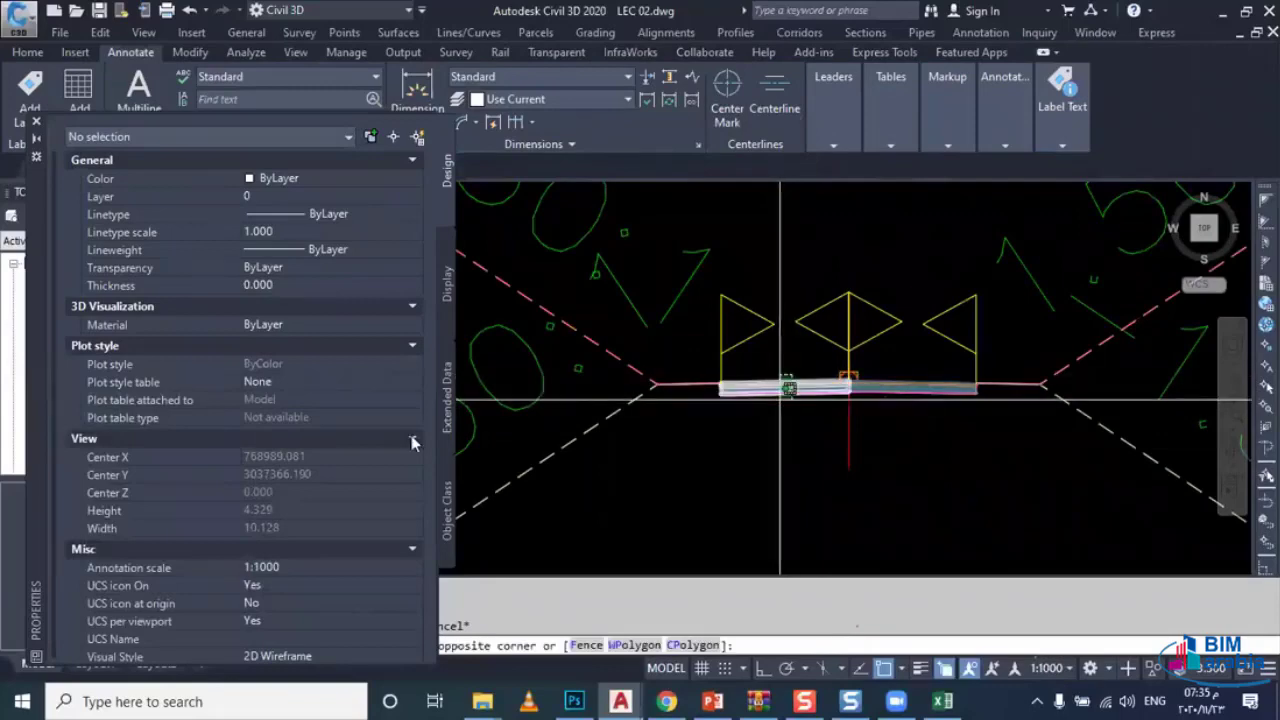
Step: Set the left lane's Use Superelevation to Left Lane Outside
{"action": "left_click_drag", "start_coordinate": [786, 386], "coordinate": [547, 390]}
{"action": "scroll", "coordinate": [285, 515], "scroll_direction": "down", "scroll_amount": 3}
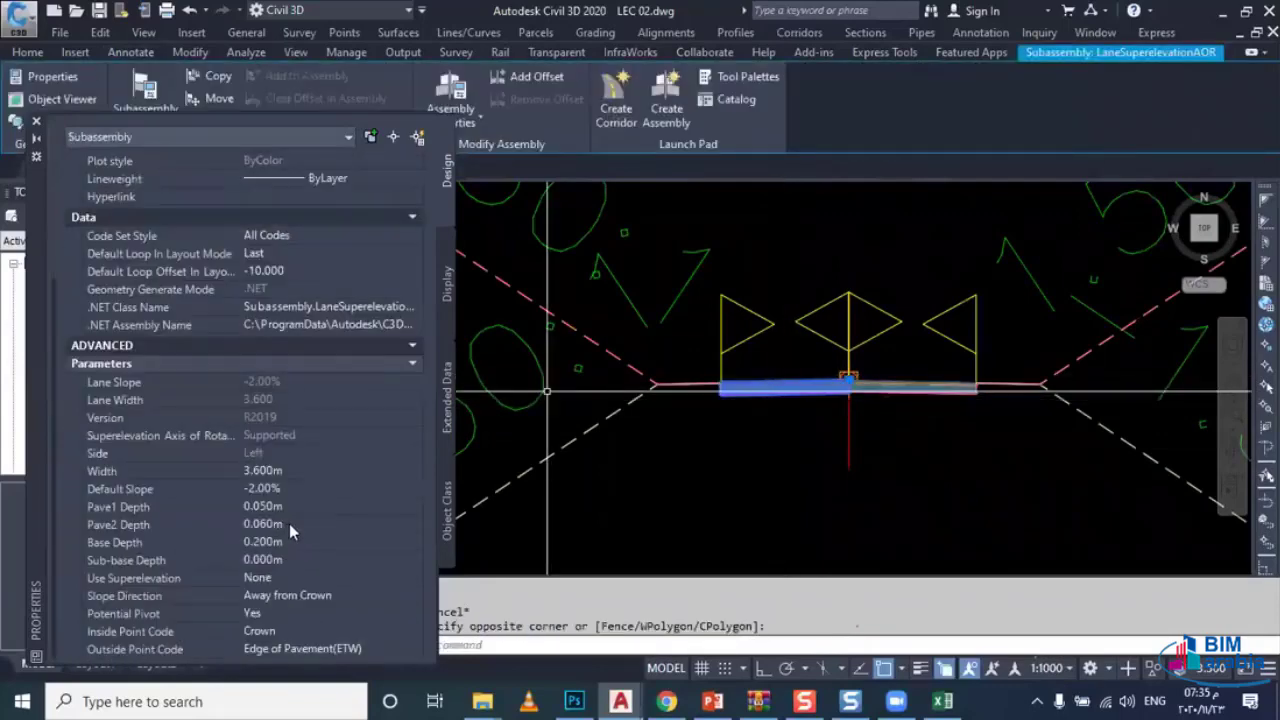
{"action": "left_click", "coordinate": [329, 578]}
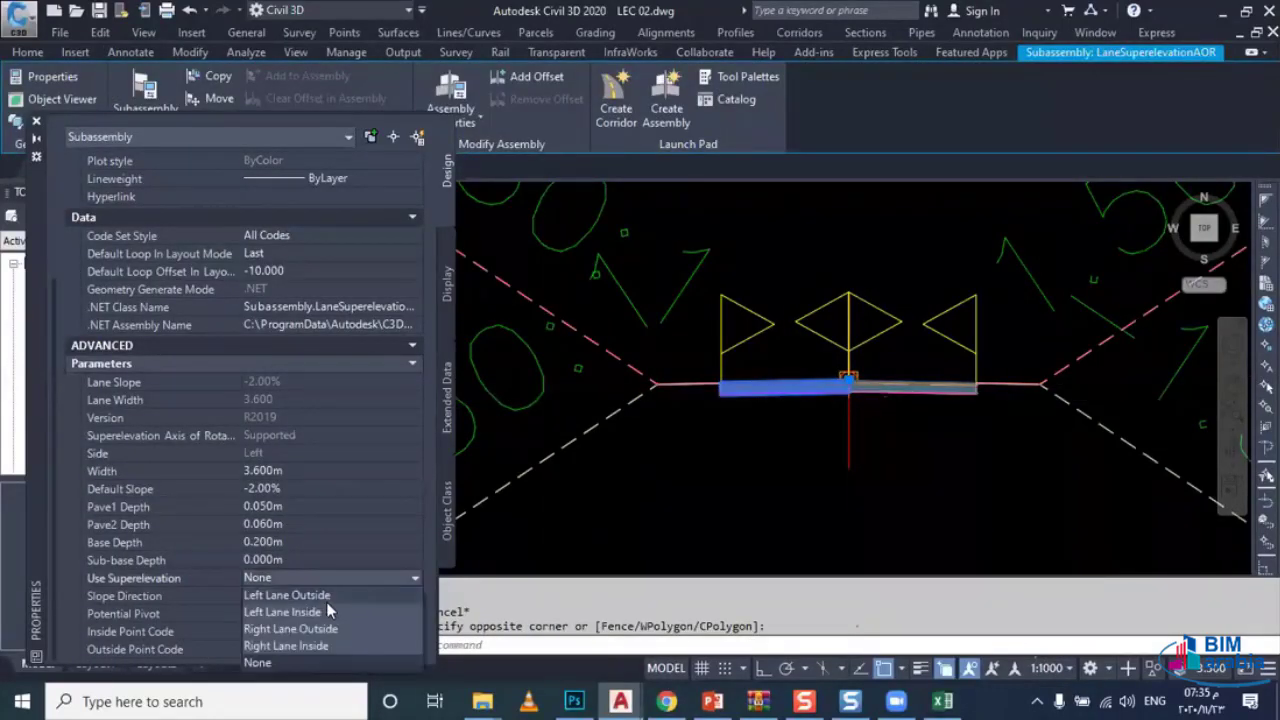
{"action": "left_click", "coordinate": [326, 601]}
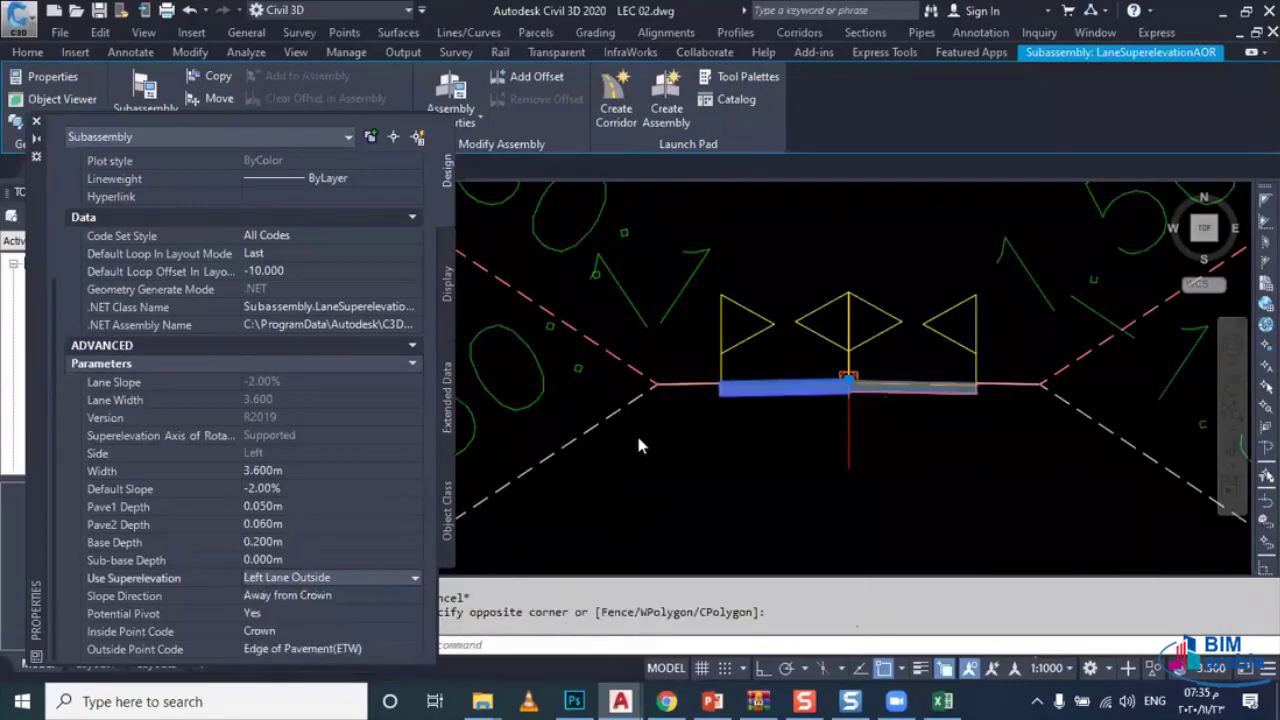
{"action": "key", "text": "Escape"}
Step: Set the left shoulder's superelevation slope to Right Outside Shoulder and close Properties
{"action": "left_click", "coordinate": [685, 385]}
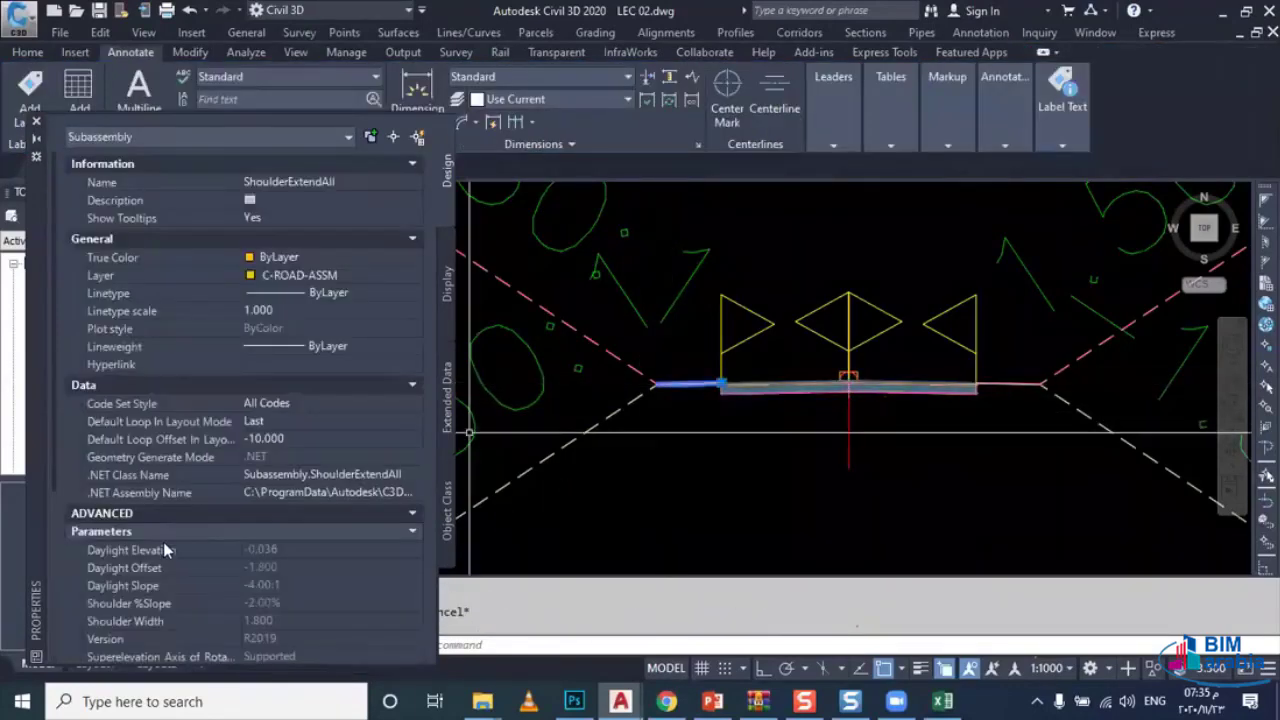
{"action": "scroll", "coordinate": [200, 543], "scroll_direction": "down", "scroll_amount": 5}
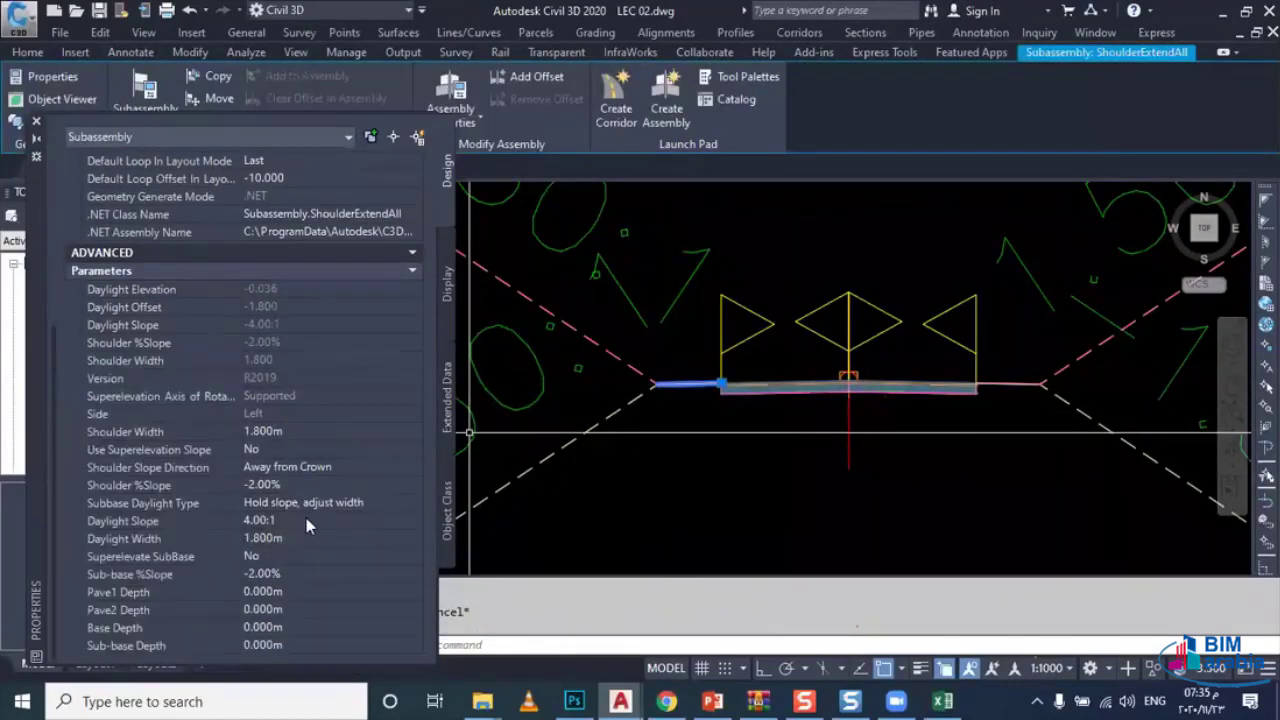
{"action": "left_click", "coordinate": [343, 451]}
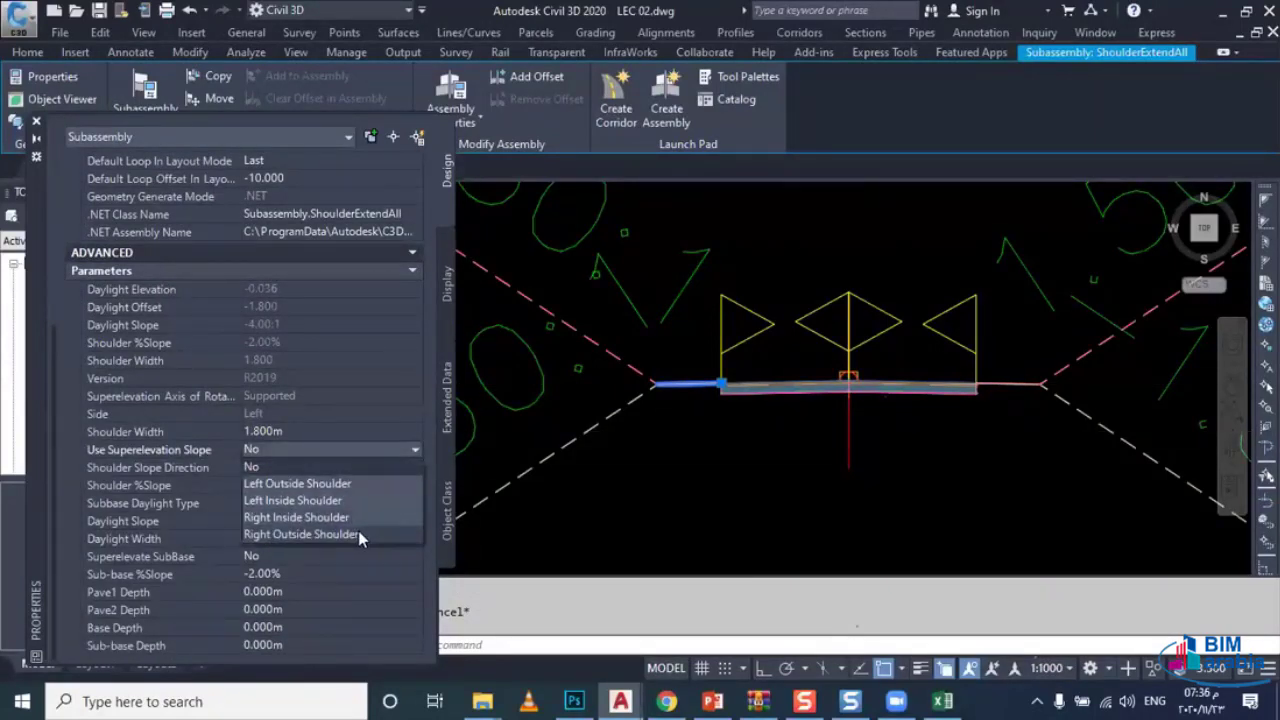
{"action": "left_click", "coordinate": [300, 534]}
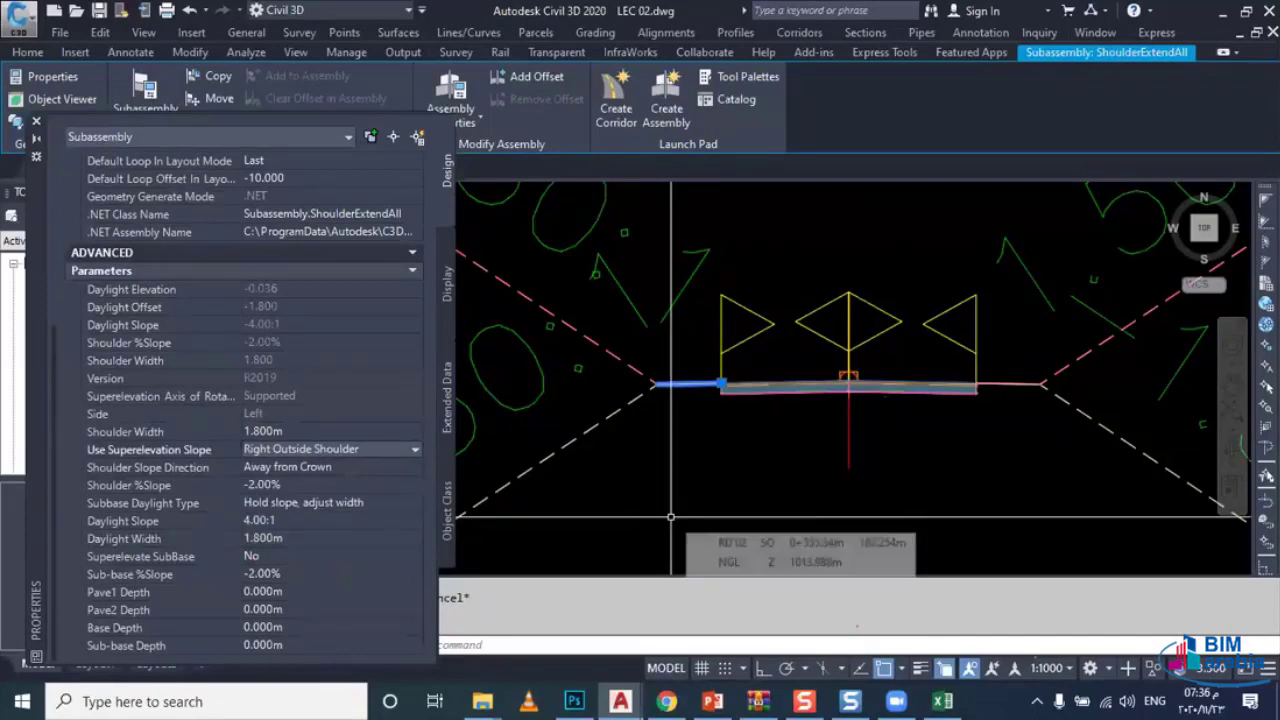
{"action": "scroll", "coordinate": [671, 517], "scroll_direction": "down", "scroll_amount": 5}
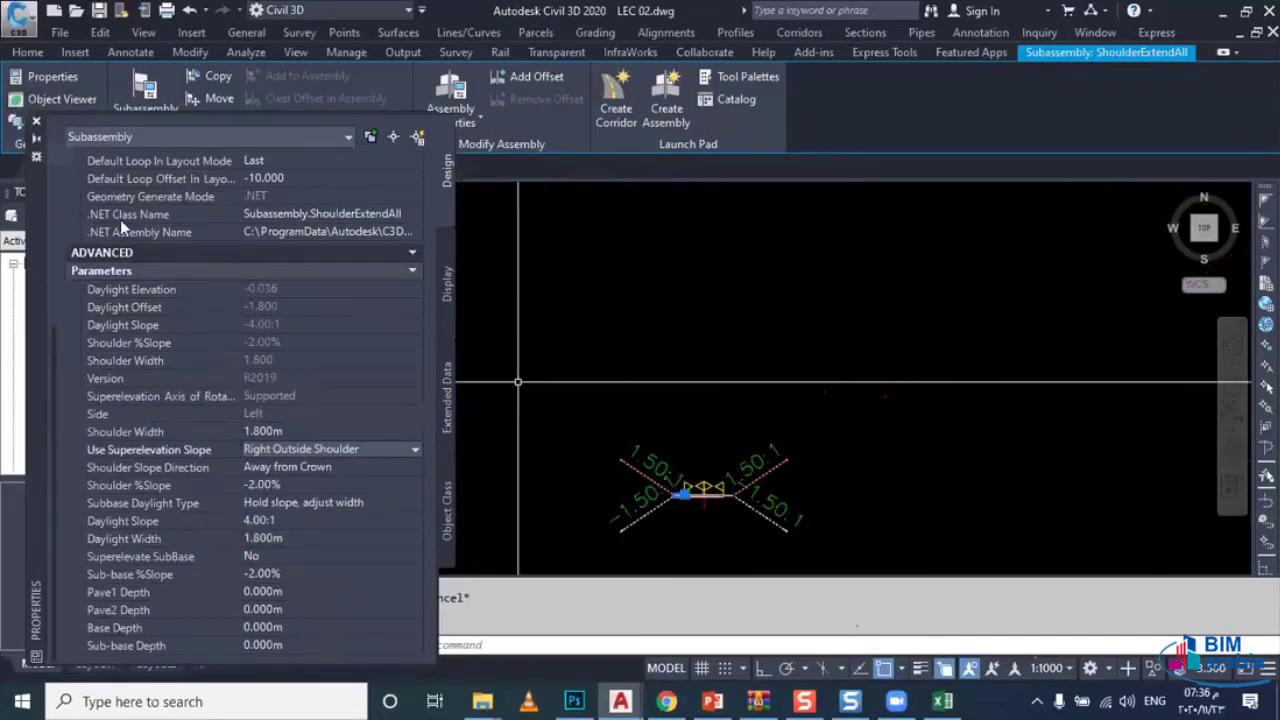
{"action": "left_click", "coordinate": [36, 121]}
Step: Rebuild RD 01 CORRIDOR from the Corridors list in Prospector
{"action": "left_click", "coordinate": [31, 451]}
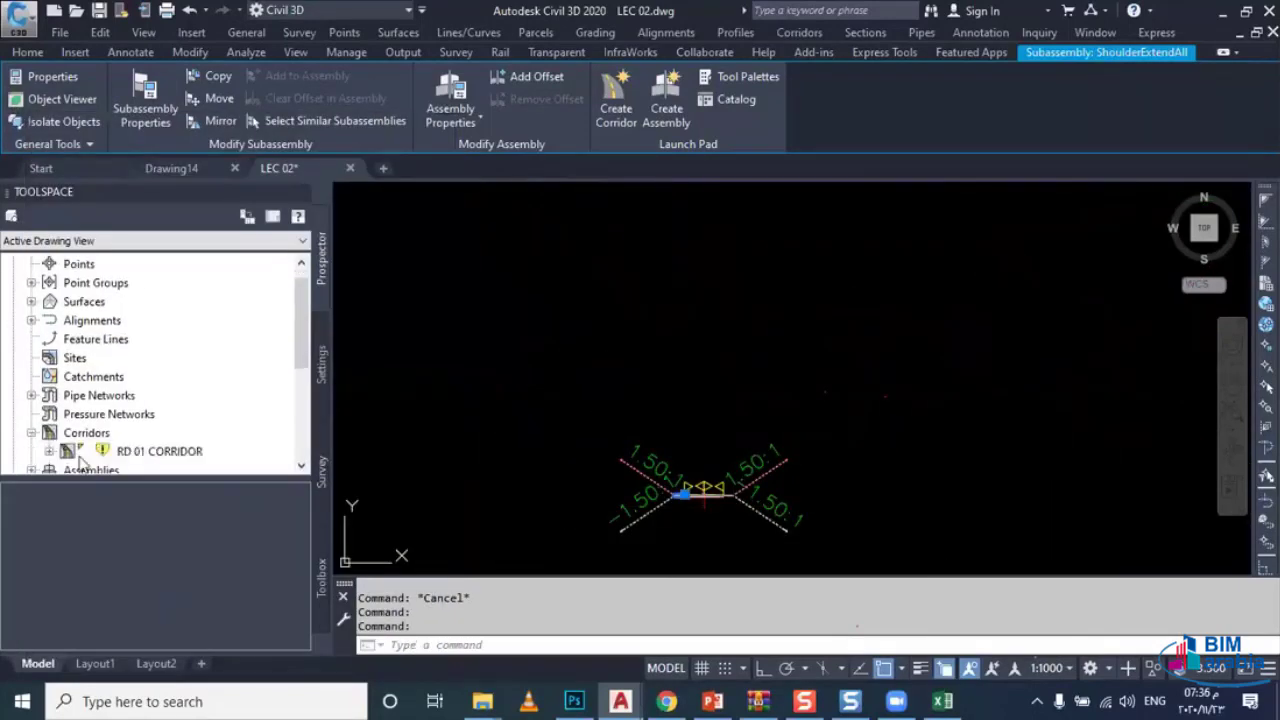
{"action": "left_click", "coordinate": [118, 455]}
{"action": "right_click", "coordinate": [152, 453]}
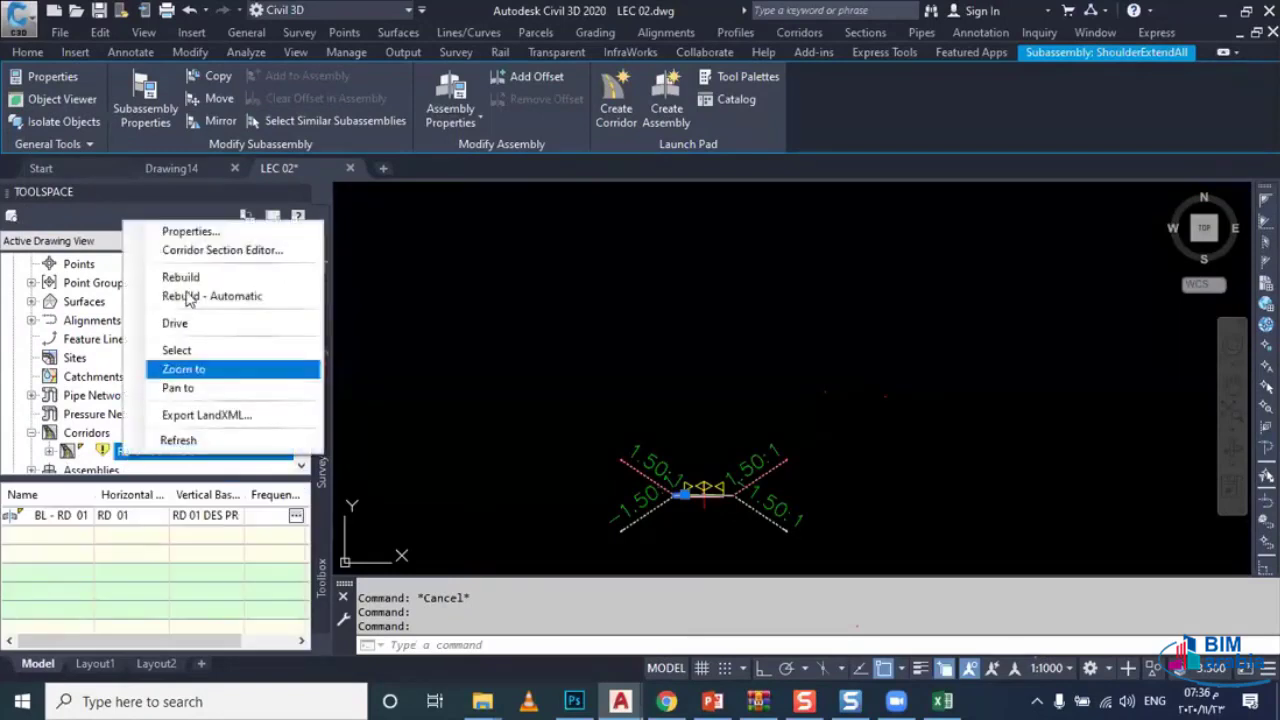
{"action": "left_click", "coordinate": [192, 277]}
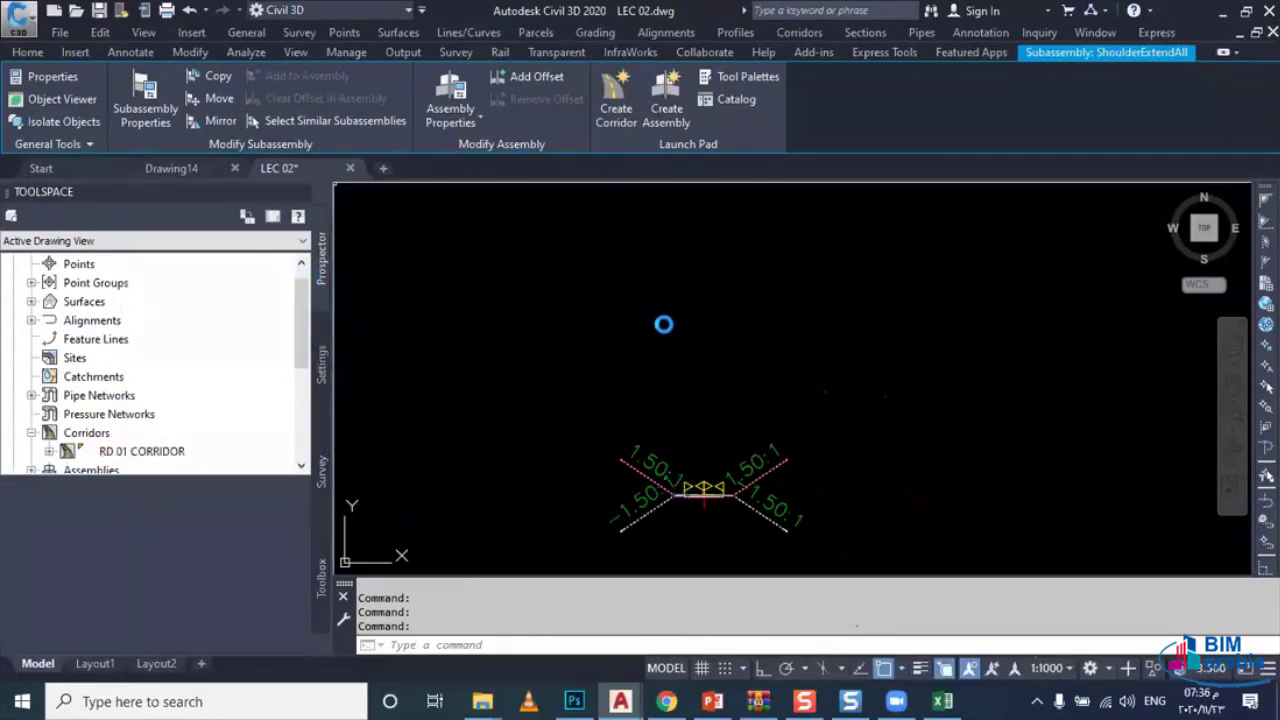
Step: Zoom and pan over the section views to inspect the 4.00% and -4.00% lane slopes
{"action": "scroll", "coordinate": [665, 333], "scroll_direction": "down", "scroll_amount": 3}
{"action": "scroll", "coordinate": [668, 357], "scroll_direction": "down", "scroll_amount": 3}
{"action": "middle_click_drag", "start_coordinate": [668, 357], "coordinate": [507, 369]}
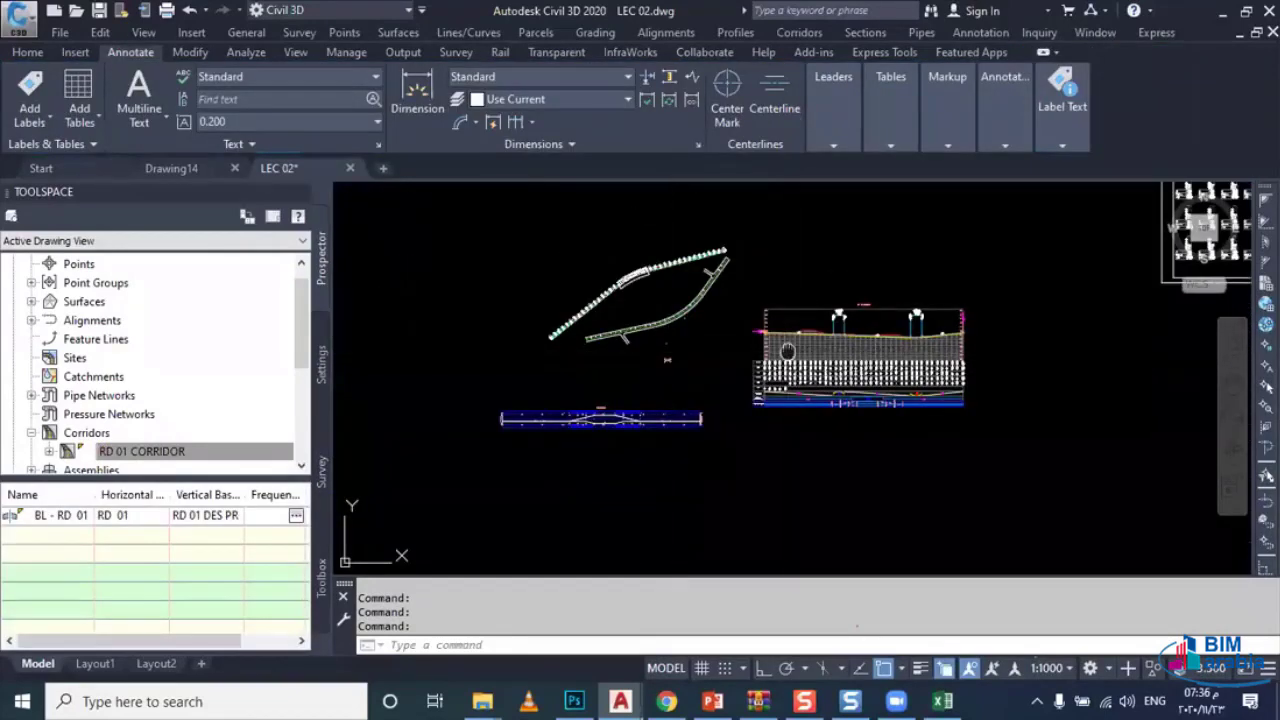
{"action": "scroll", "coordinate": [784, 488], "scroll_direction": "up", "scroll_amount": 3}
{"action": "scroll", "coordinate": [754, 471], "scroll_direction": "up", "scroll_amount": 1}
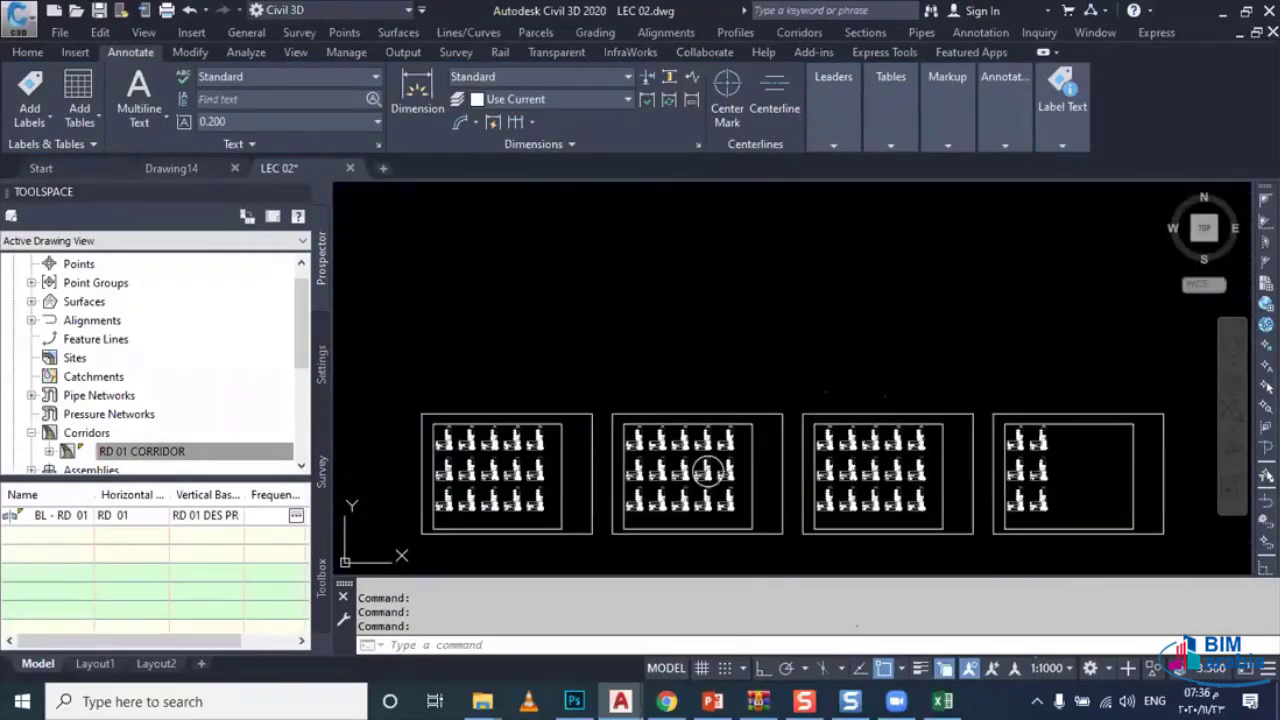
{"action": "scroll", "coordinate": [747, 468], "scroll_direction": "up", "scroll_amount": 2}
{"action": "scroll", "coordinate": [723, 451], "scroll_direction": "up", "scroll_amount": 1}
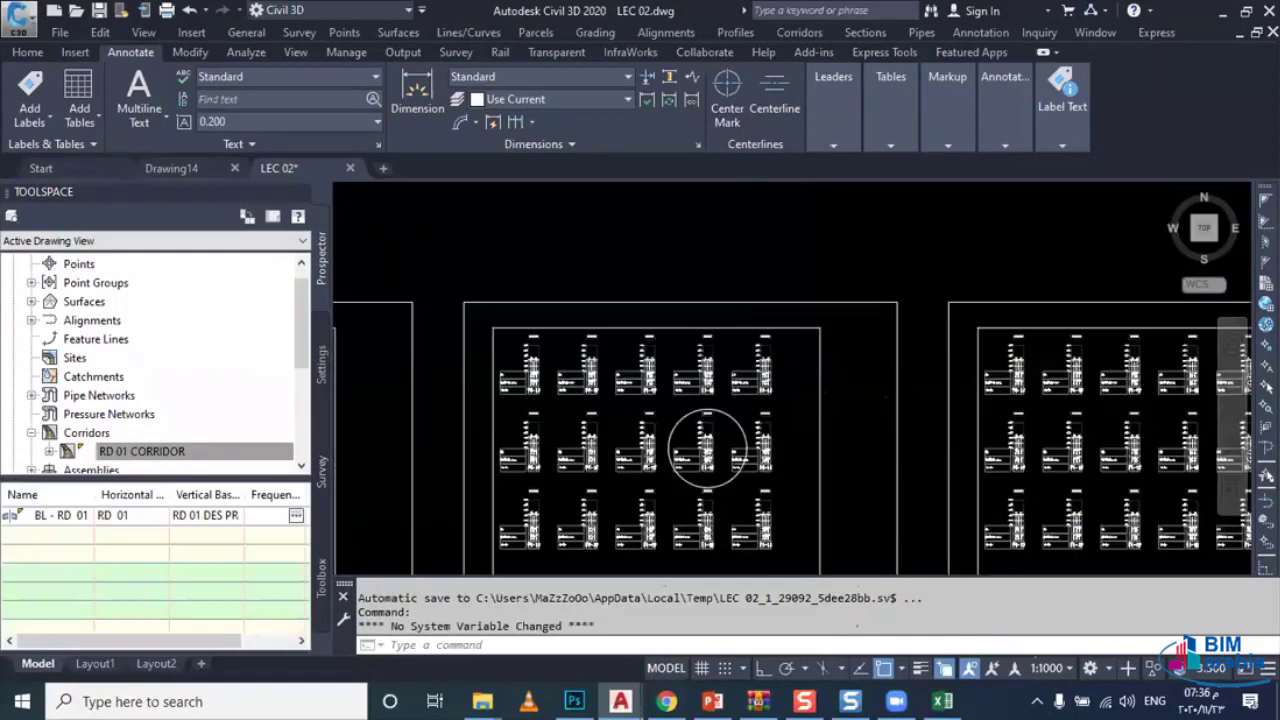
{"action": "scroll", "coordinate": [709, 451], "scroll_direction": "up", "scroll_amount": 2}
{"action": "scroll", "coordinate": [680, 406], "scroll_direction": "up", "scroll_amount": 2}
{"action": "scroll", "coordinate": [613, 378], "scroll_direction": "up", "scroll_amount": 3}
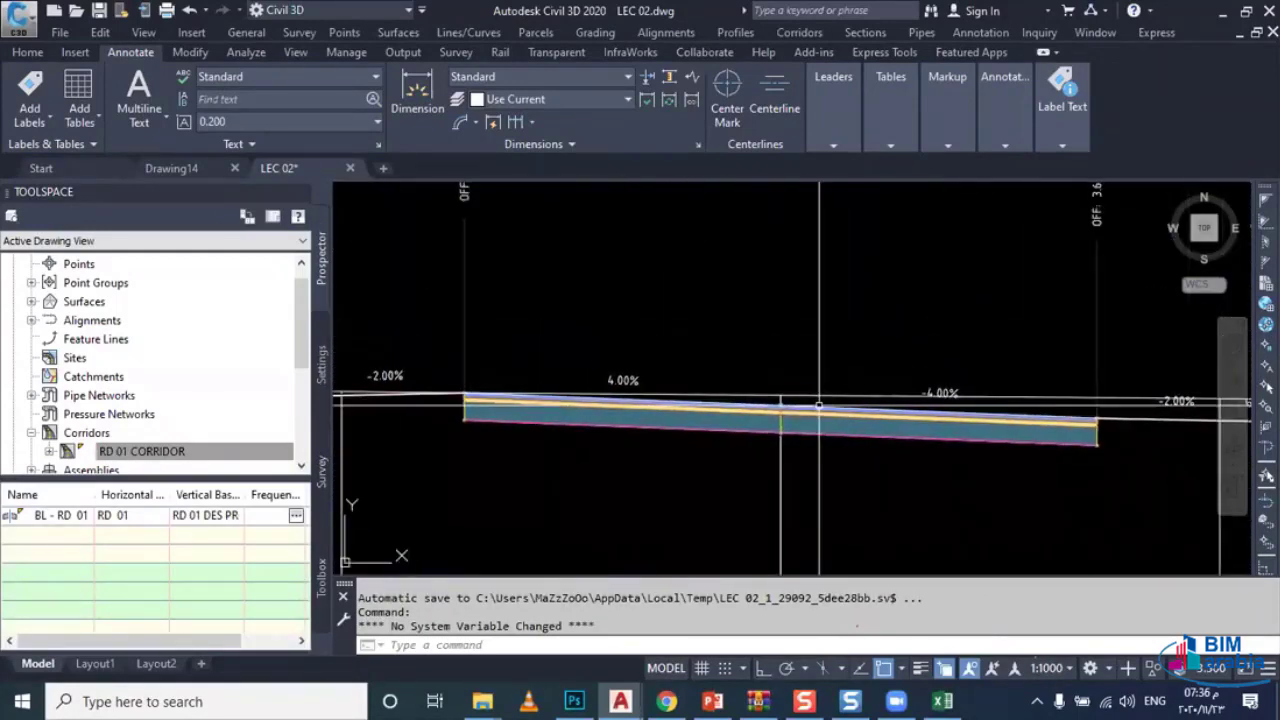
{"action": "mouse_move", "coordinate": [411, 356]}
{"action": "middle_mouse_down"}
{"action": "mouse_move", "coordinate": [505, 418]}
{"action": "mouse_move", "coordinate": [584, 423]}
{"action": "middle_mouse_up"}
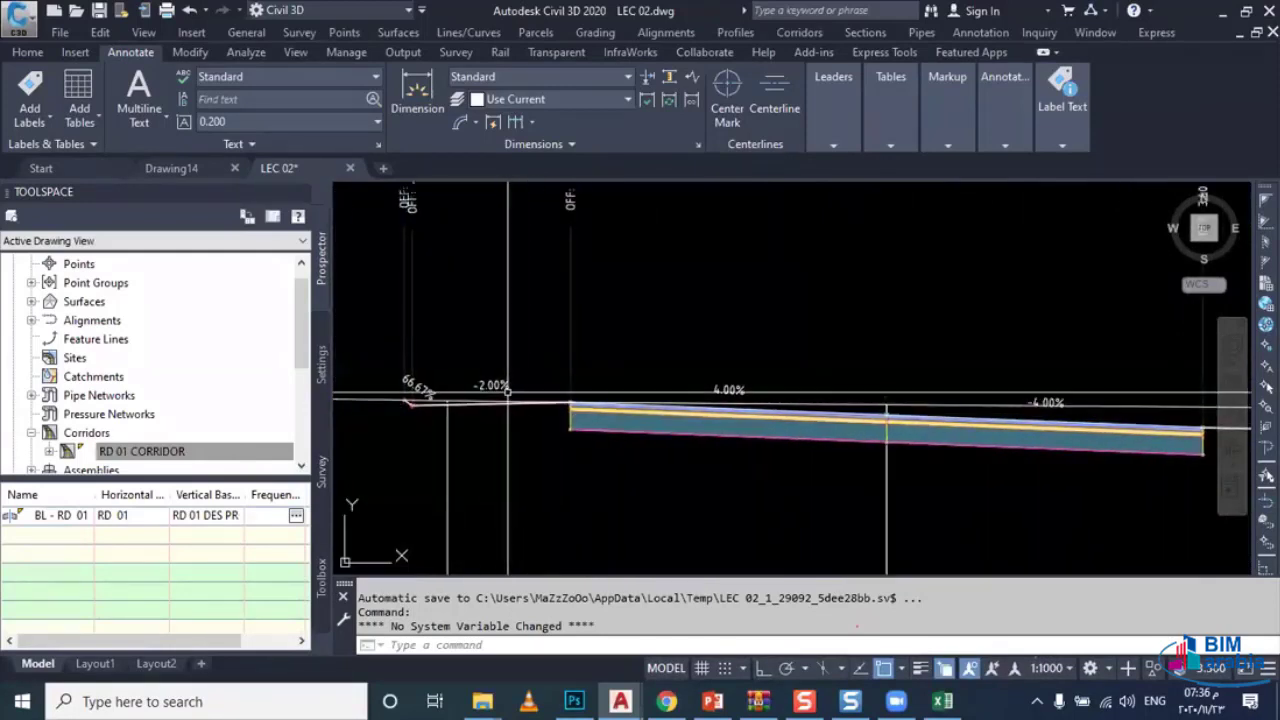
{"action": "scroll", "coordinate": [480, 412], "scroll_direction": "down", "scroll_amount": 2}
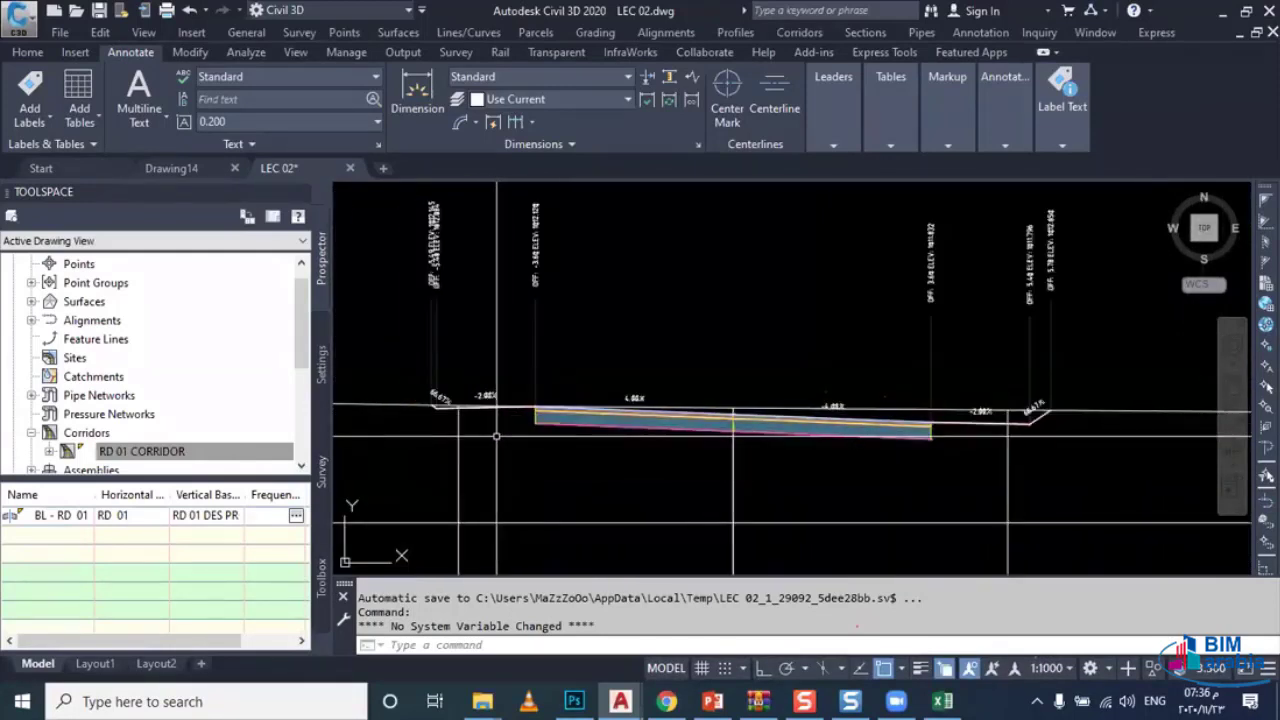
{"action": "scroll", "coordinate": [640, 380], "scroll_direction": "up", "scroll_amount": 2}
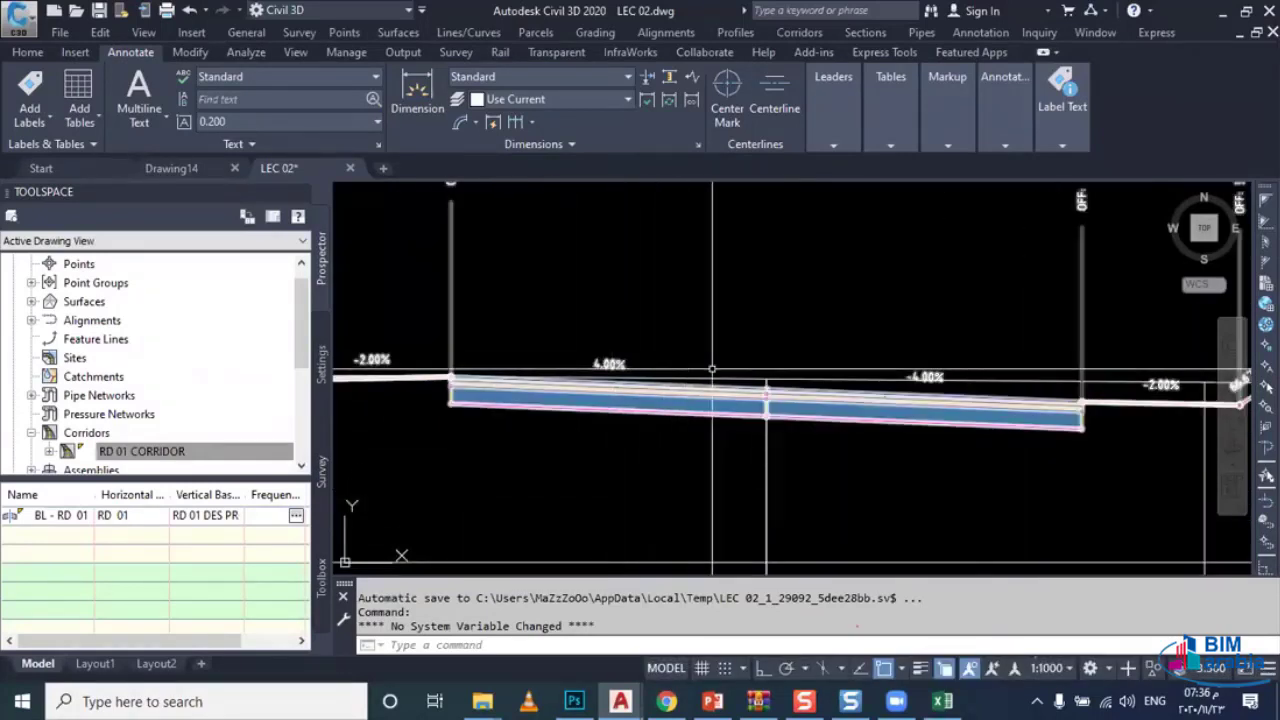
{"action": "middle_click_drag", "start_coordinate": [946, 380], "coordinate": [868, 371]}
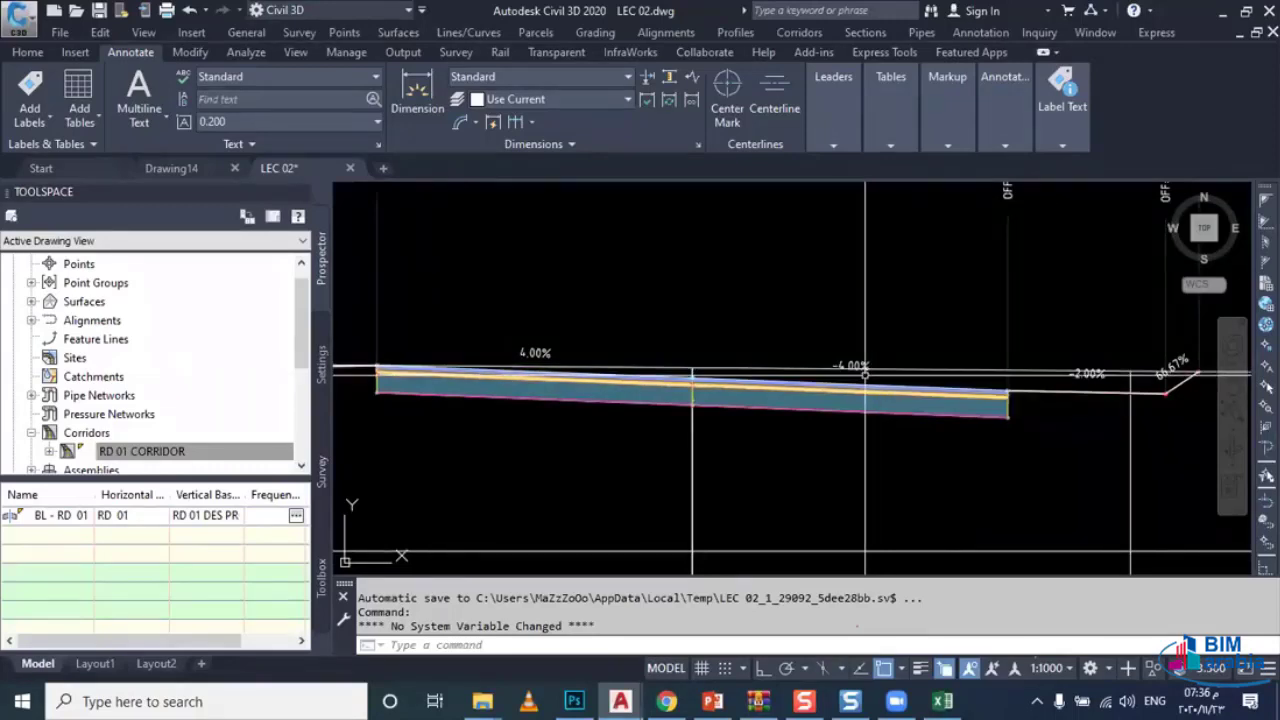
{"action": "scroll", "coordinate": [860, 390], "scroll_direction": "down", "scroll_amount": 3}
{"action": "mouse_move", "coordinate": [853, 408]}
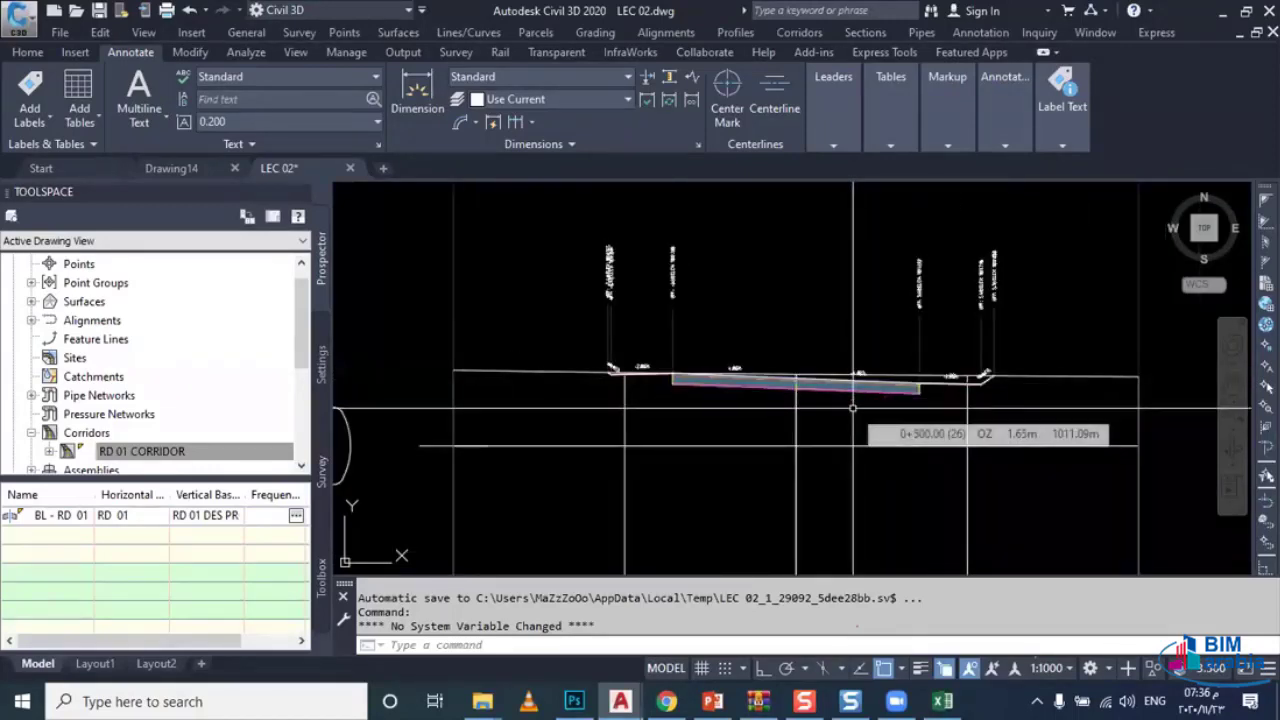
{"action": "scroll", "coordinate": [853, 408], "scroll_direction": "down", "scroll_amount": 2}
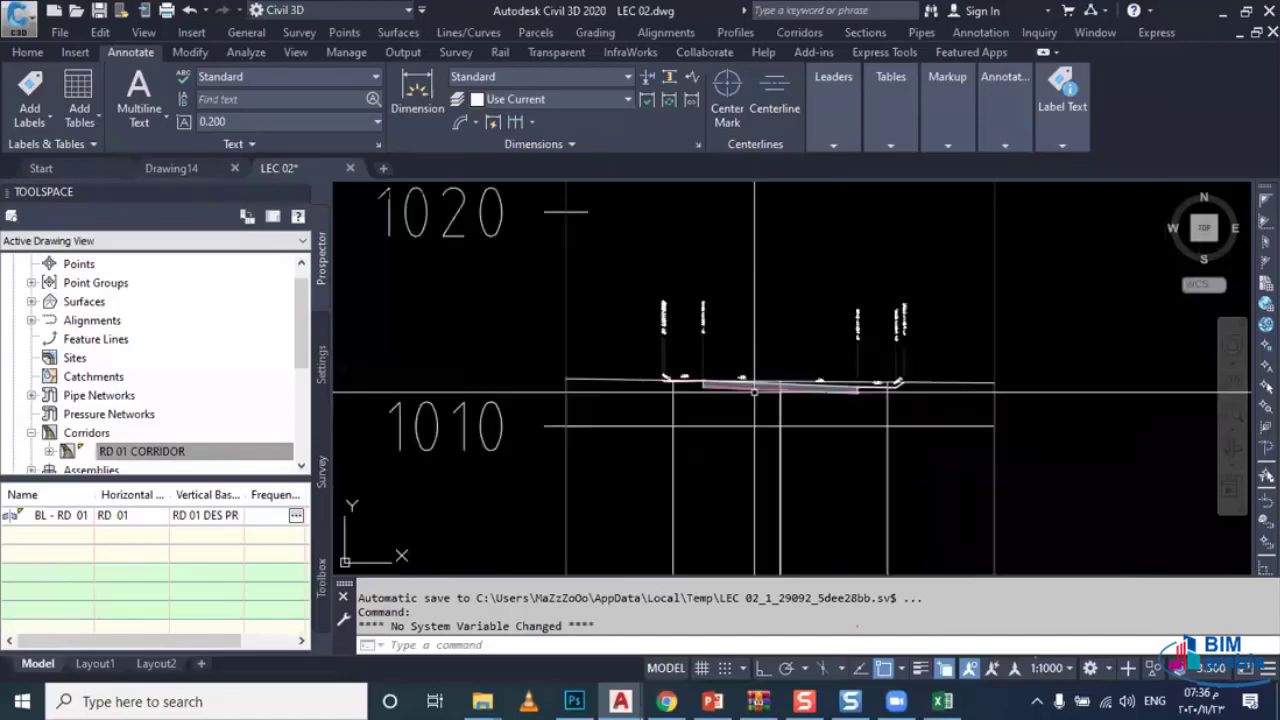
{"action": "scroll", "coordinate": [754, 400], "scroll_direction": "down", "scroll_amount": 3}
{"action": "scroll", "coordinate": [754, 400], "scroll_direction": "down", "scroll_amount": 2}
{"action": "scroll", "coordinate": [731, 411], "scroll_direction": "down", "scroll_amount": 2}
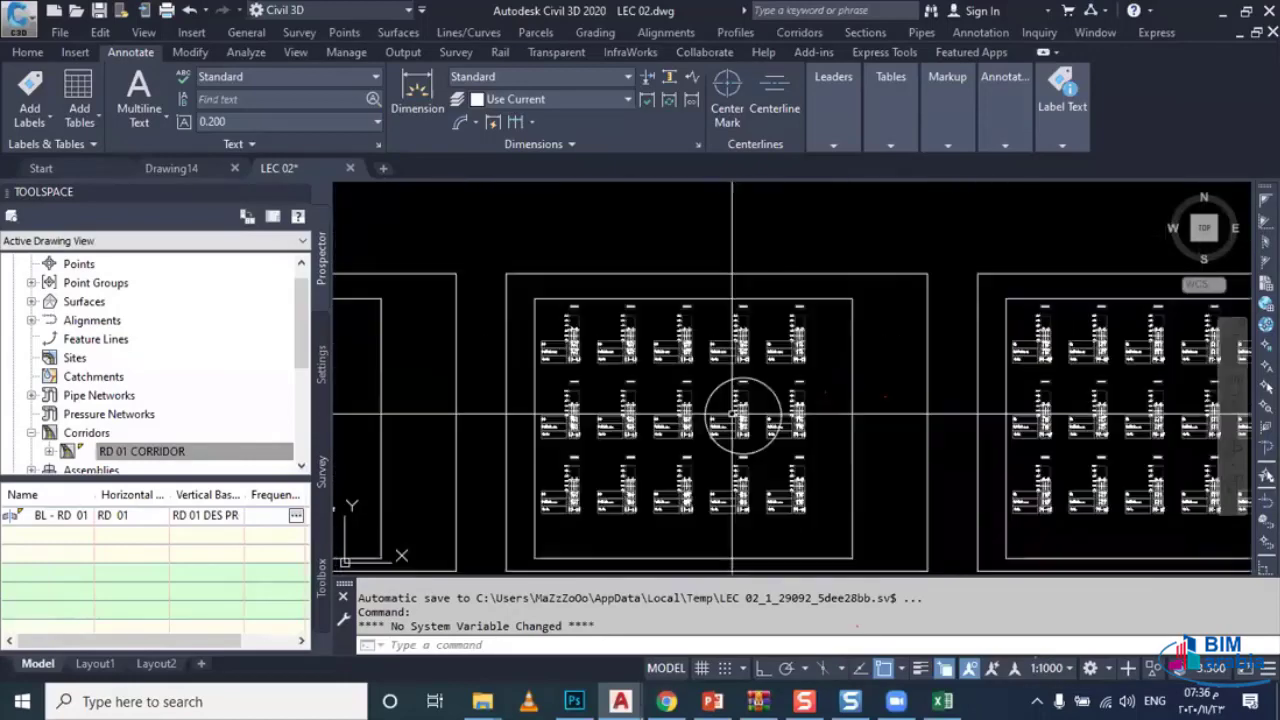
{"action": "scroll", "coordinate": [846, 371], "scroll_direction": "down", "scroll_amount": 1}
{"action": "scroll", "coordinate": [796, 381], "scroll_direction": "down", "scroll_amount": 3}
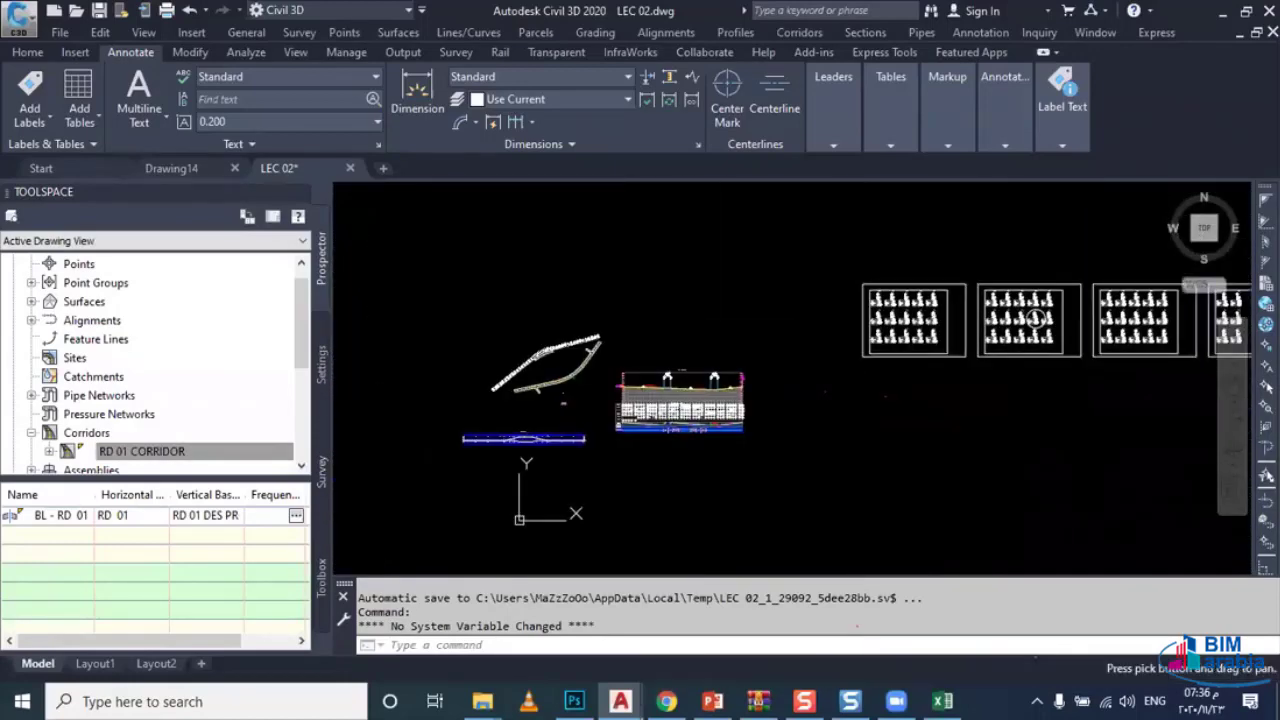
{"action": "scroll", "coordinate": [615, 374], "scroll_direction": "up", "scroll_amount": 1}
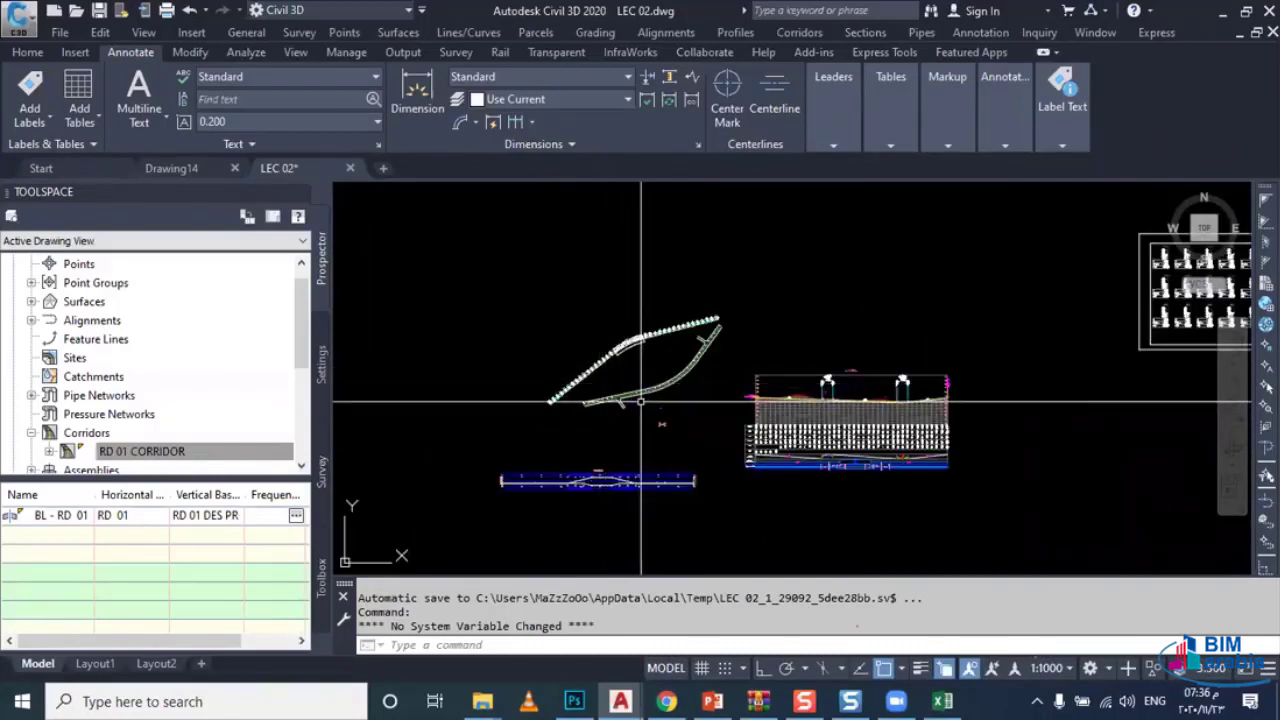
{"action": "scroll", "coordinate": [642, 402], "scroll_direction": "up", "scroll_amount": 3}
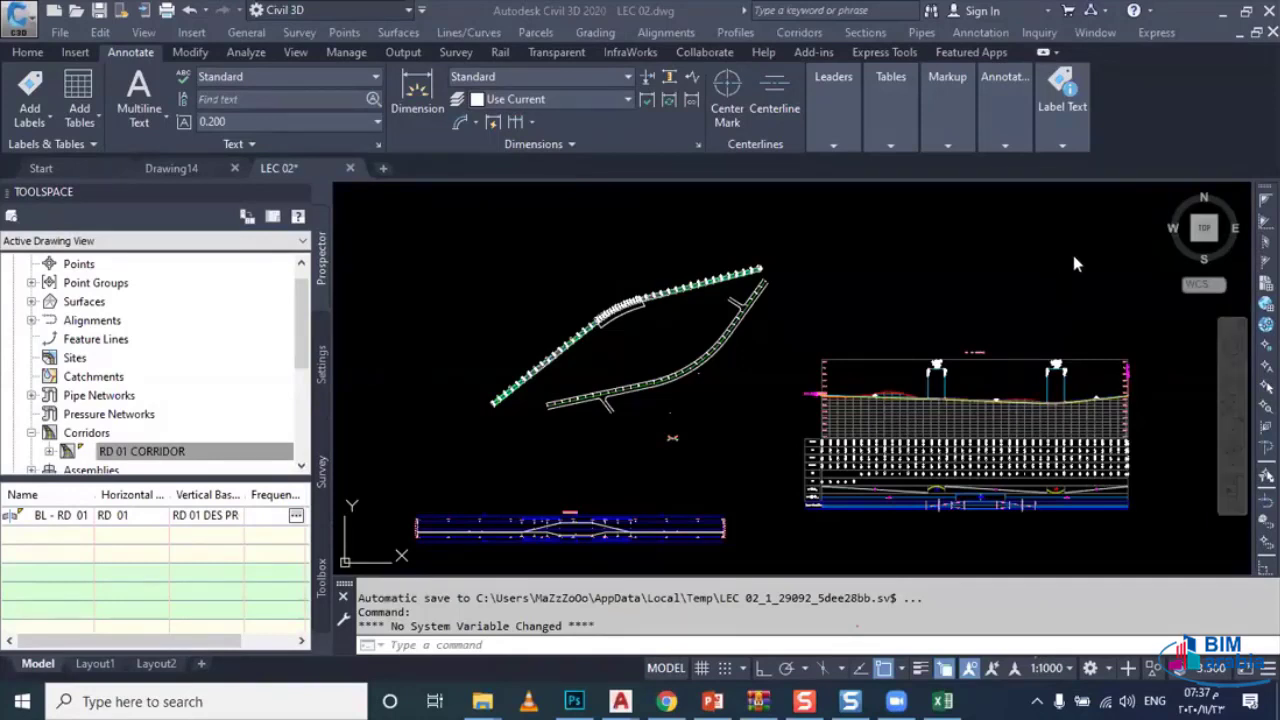
Step: Return to the drawing window showing the full LEC 02 corridor, profile and section sheets
{"action": "left_click", "coordinate": [1003, 262]}
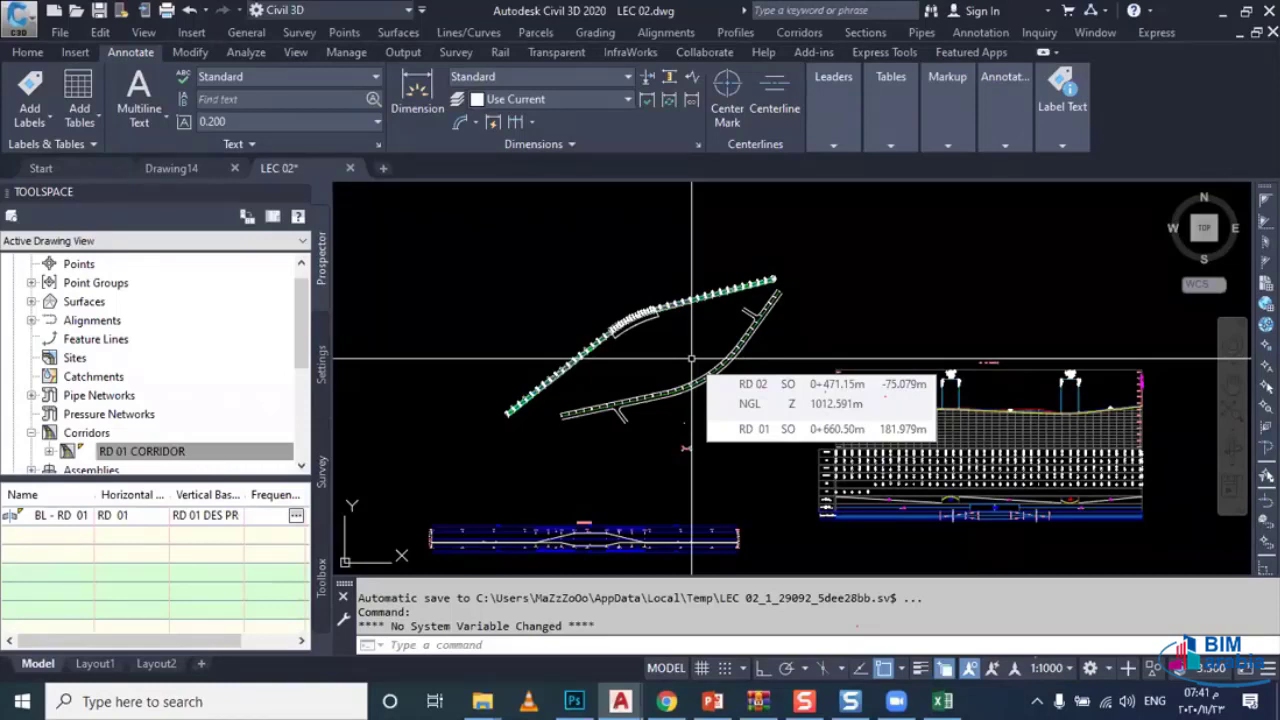
Step: Set the left lane LaneSuperelevationAOR subassembly's Default Slope from -2.00% to 2.00% in Properties
{"action": "scroll", "coordinate": [686, 434], "scroll_direction": "up", "scroll_amount": 1}
{"action": "scroll", "coordinate": [663, 417], "scroll_direction": "up", "scroll_amount": 3}
{"action": "scroll", "coordinate": [657, 408], "scroll_direction": "up", "scroll_amount": 5}
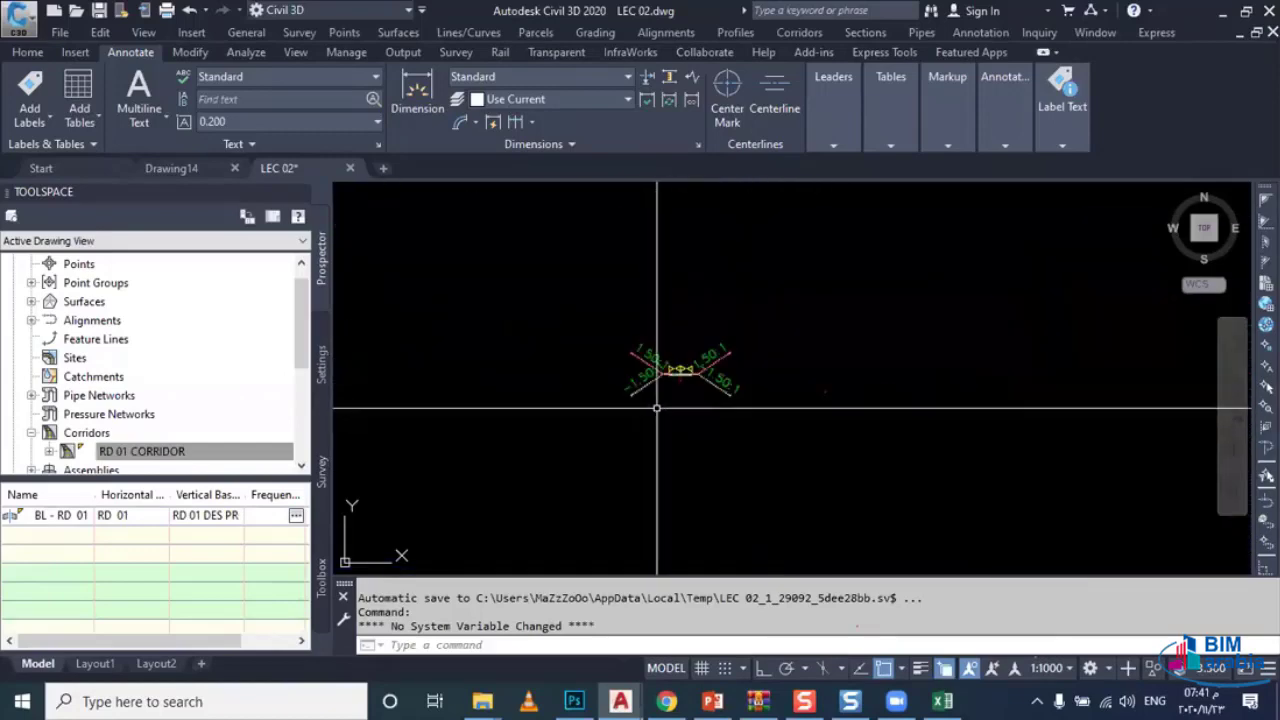
{"action": "scroll", "coordinate": [657, 408], "scroll_direction": "up", "scroll_amount": 4}
{"action": "scroll", "coordinate": [690, 370], "scroll_direction": "up", "scroll_amount": 2}
{"action": "left_click", "coordinate": [610, 358]}
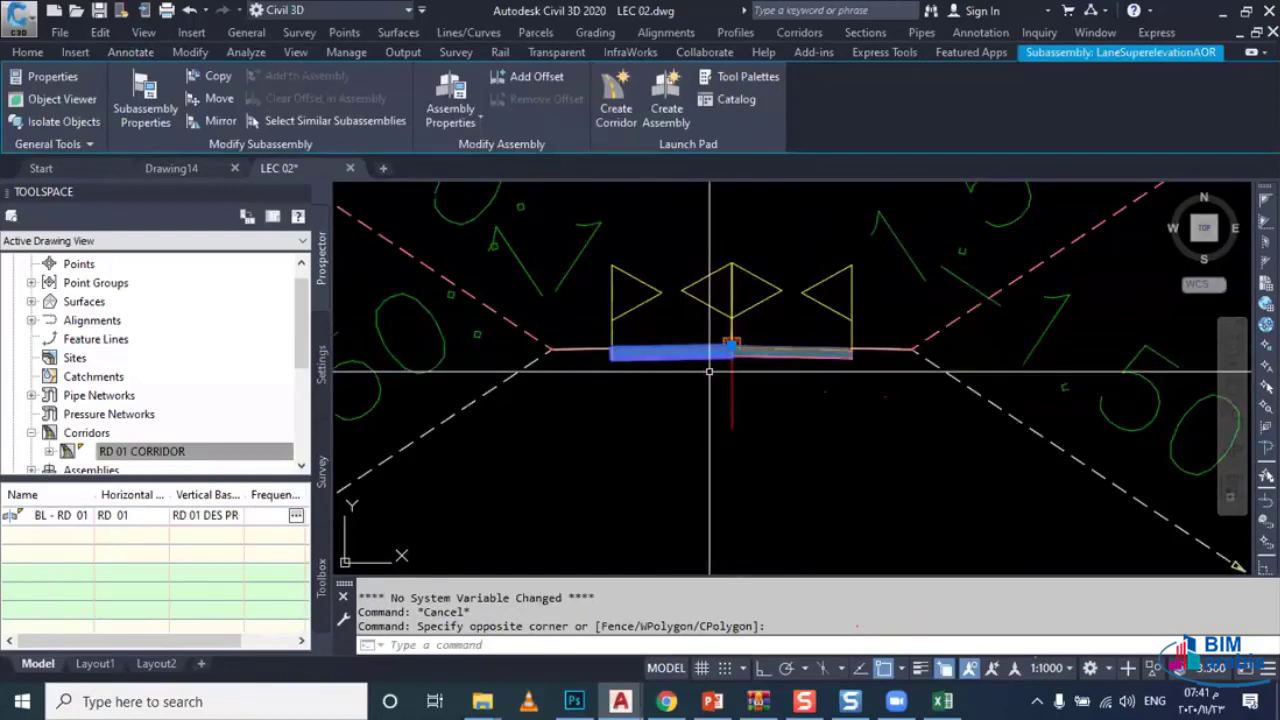
{"action": "key", "text": "ctrl+1"}
{"action": "scroll", "coordinate": [305, 525], "scroll_direction": "down", "scroll_amount": 3}
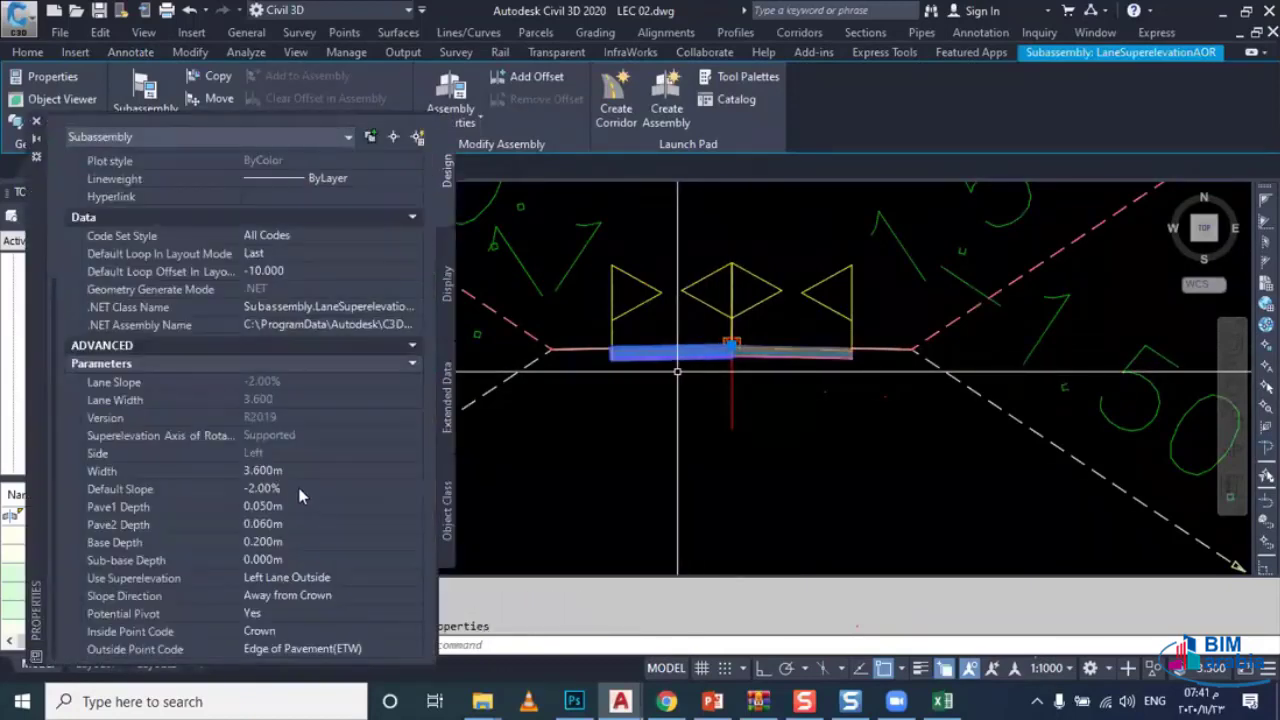
{"action": "left_click", "coordinate": [298, 488]}
{"action": "type", "text": "0"}
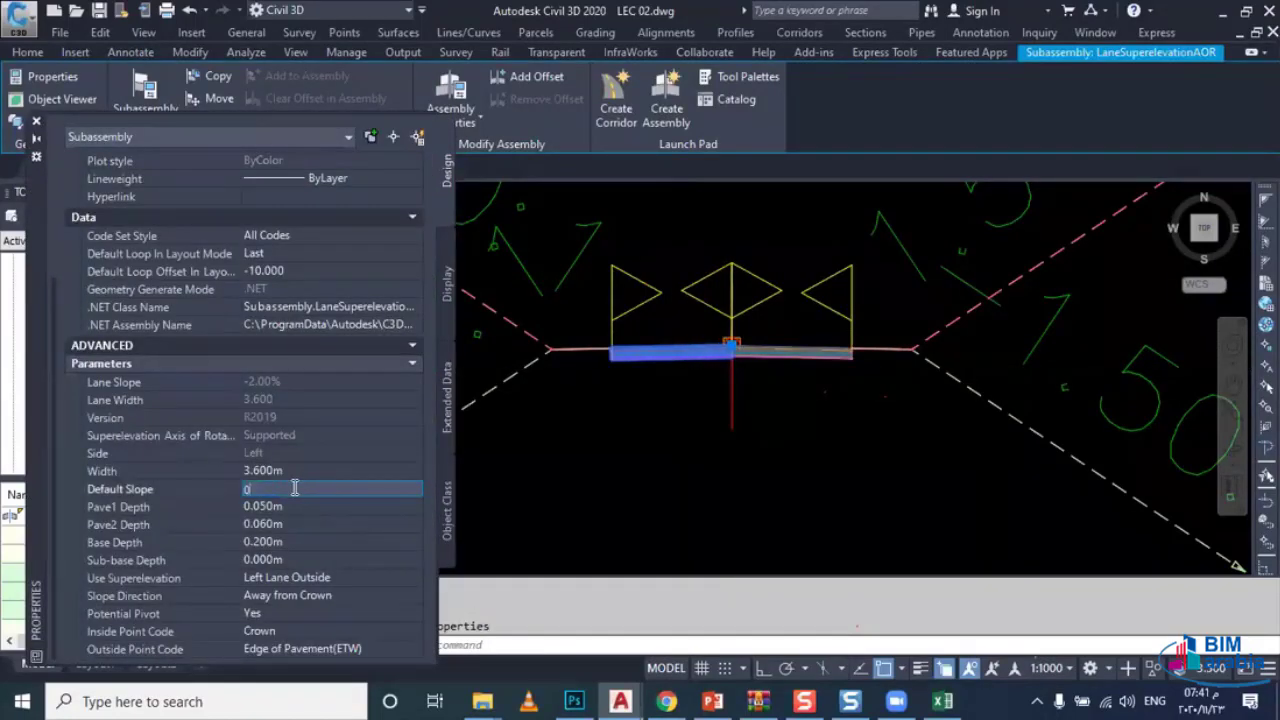
{"action": "key", "text": "BackSpace"}
{"action": "type", "text": "2"}
{"action": "key", "text": "Return"}
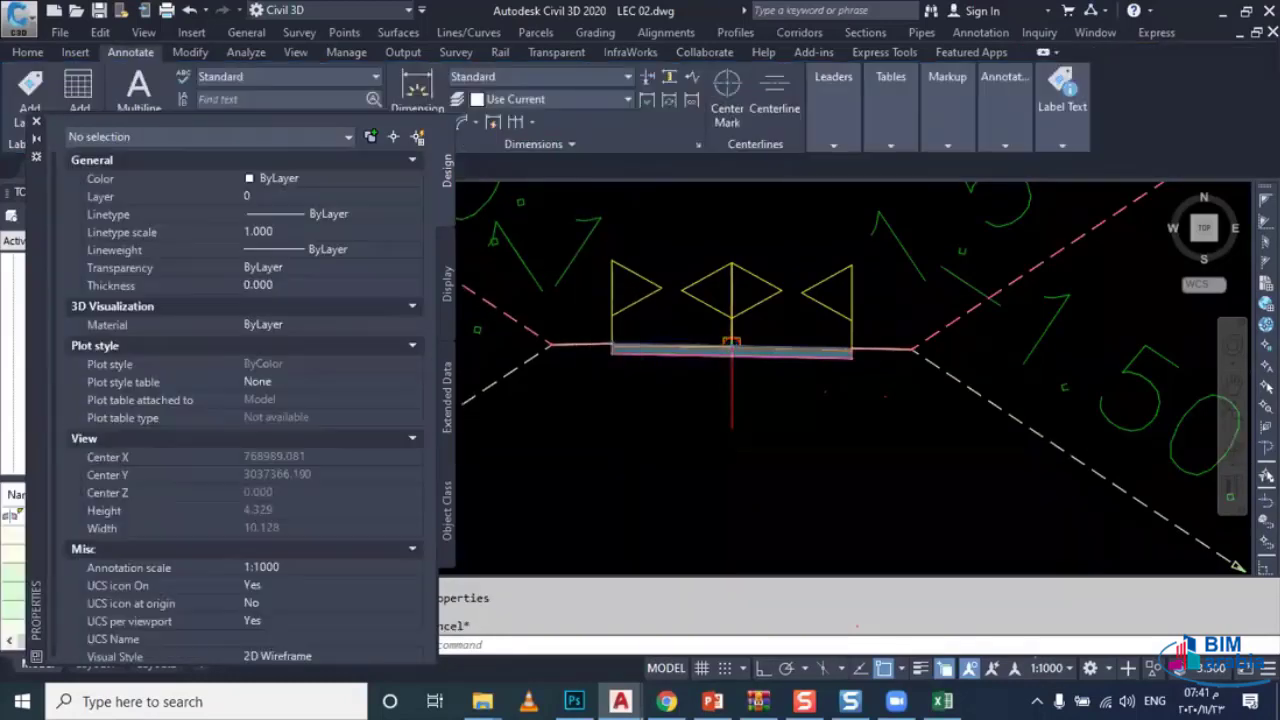
{"action": "scroll", "coordinate": [708, 365], "scroll_direction": "up", "scroll_amount": 5}
{"action": "middle_click_drag", "start_coordinate": [671, 394], "coordinate": [627, 400]}
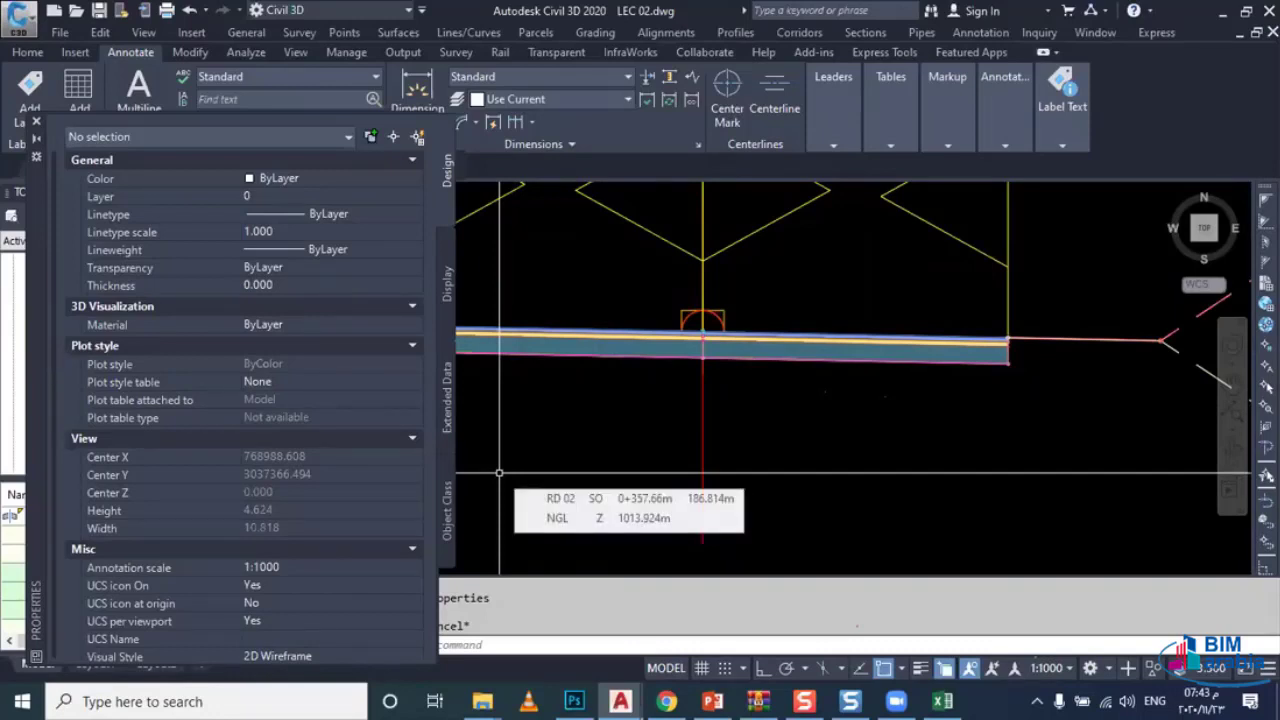
{"action": "mouse_move", "coordinate": [500, 472]}
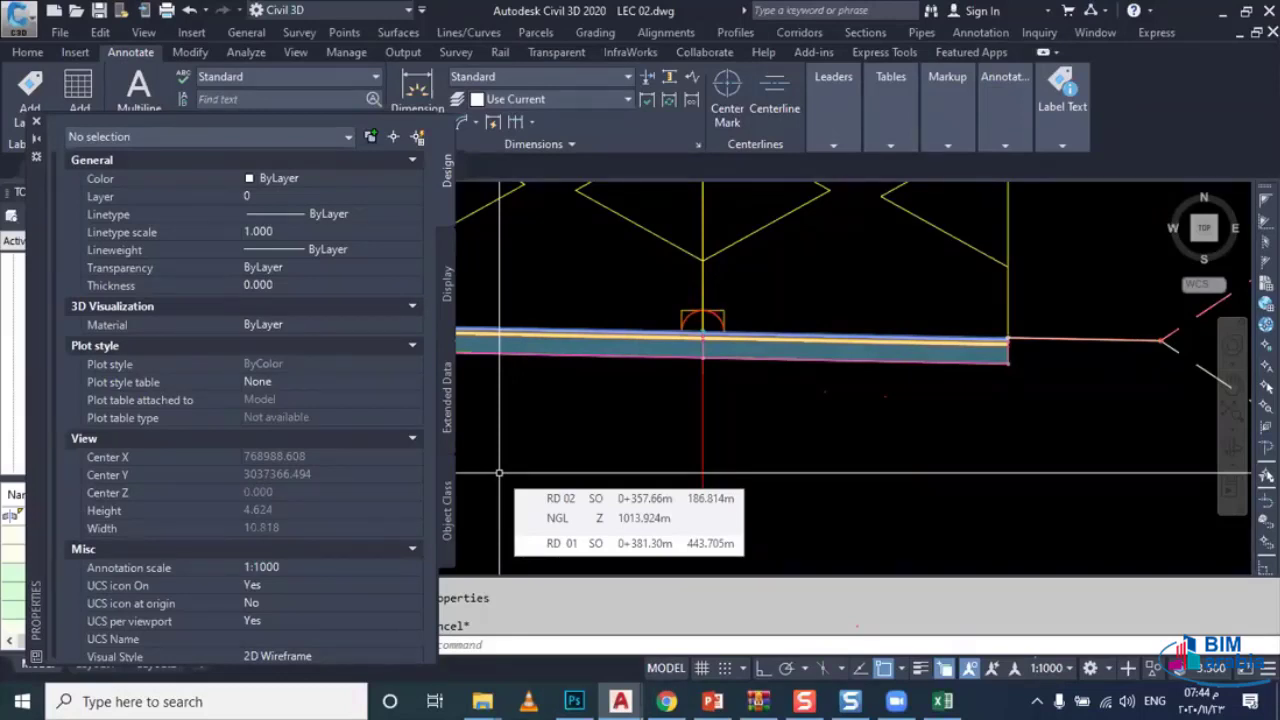
Step: Close the Properties palette and pan and zoom out to show the corridor, profiles and sections
{"action": "scroll", "coordinate": [499, 471], "scroll_direction": "down", "scroll_amount": 3}
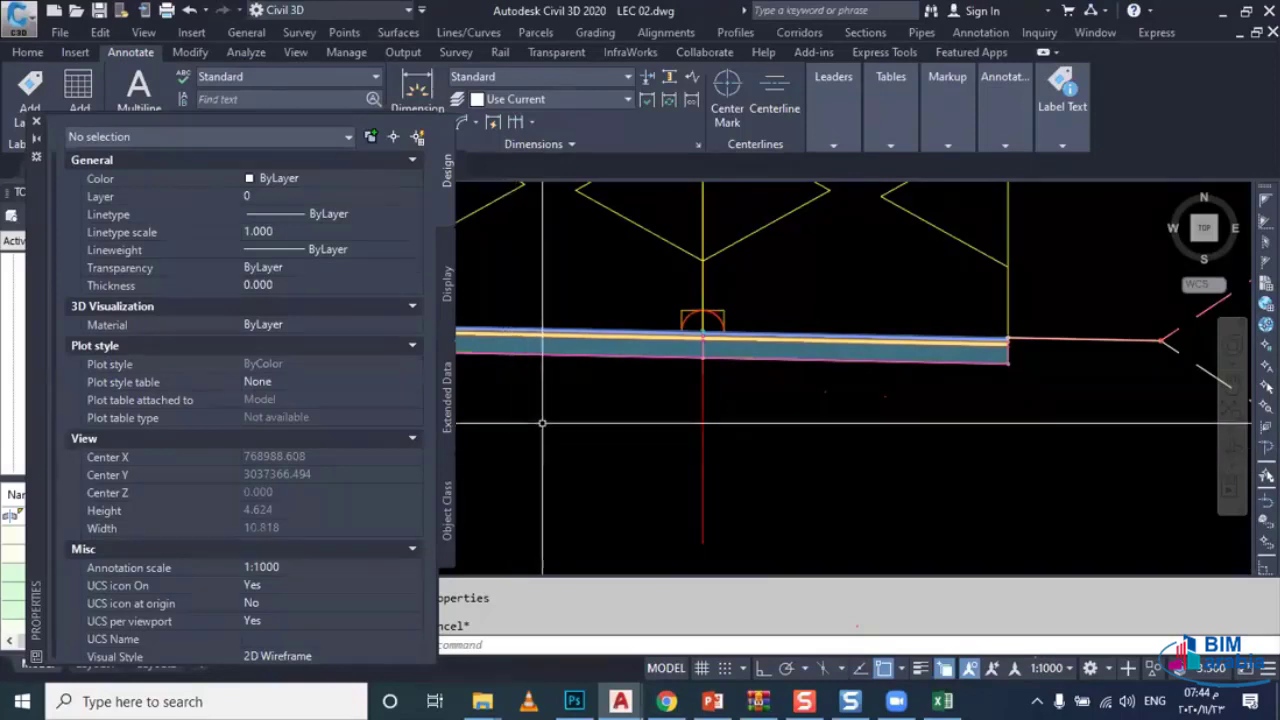
{"action": "scroll", "coordinate": [700, 440], "scroll_direction": "down", "scroll_amount": 3}
{"action": "scroll", "coordinate": [770, 420], "scroll_direction": "down", "scroll_amount": 3}
{"action": "scroll", "coordinate": [785, 418], "scroll_direction": "down", "scroll_amount": 3}
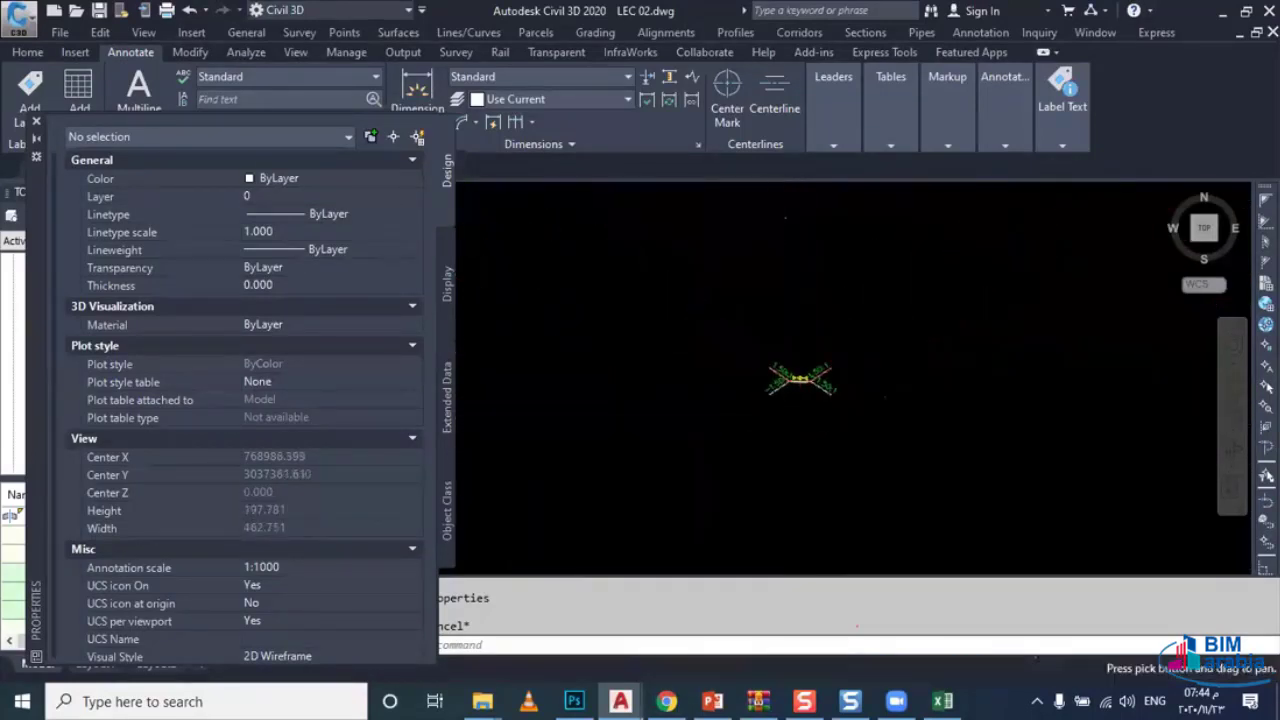
{"action": "left_click", "coordinate": [36, 123]}
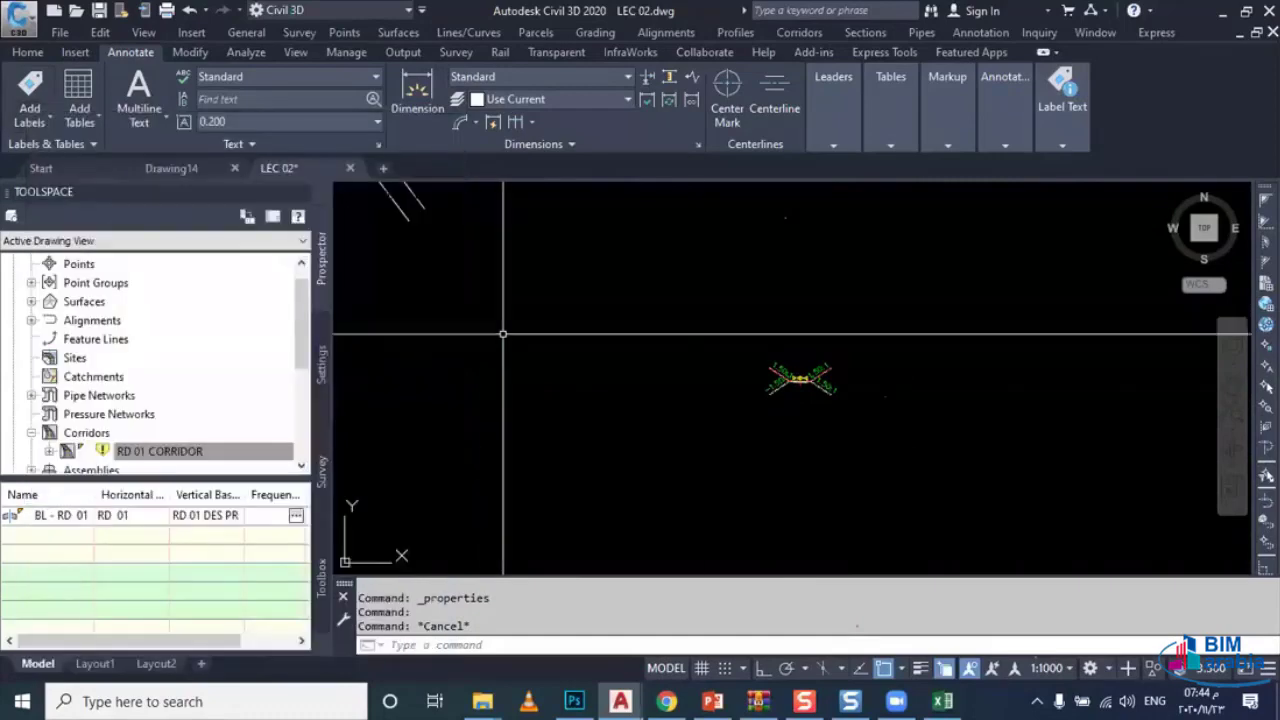
{"action": "middle_click_drag", "start_coordinate": [560, 379], "coordinate": [604, 390]}
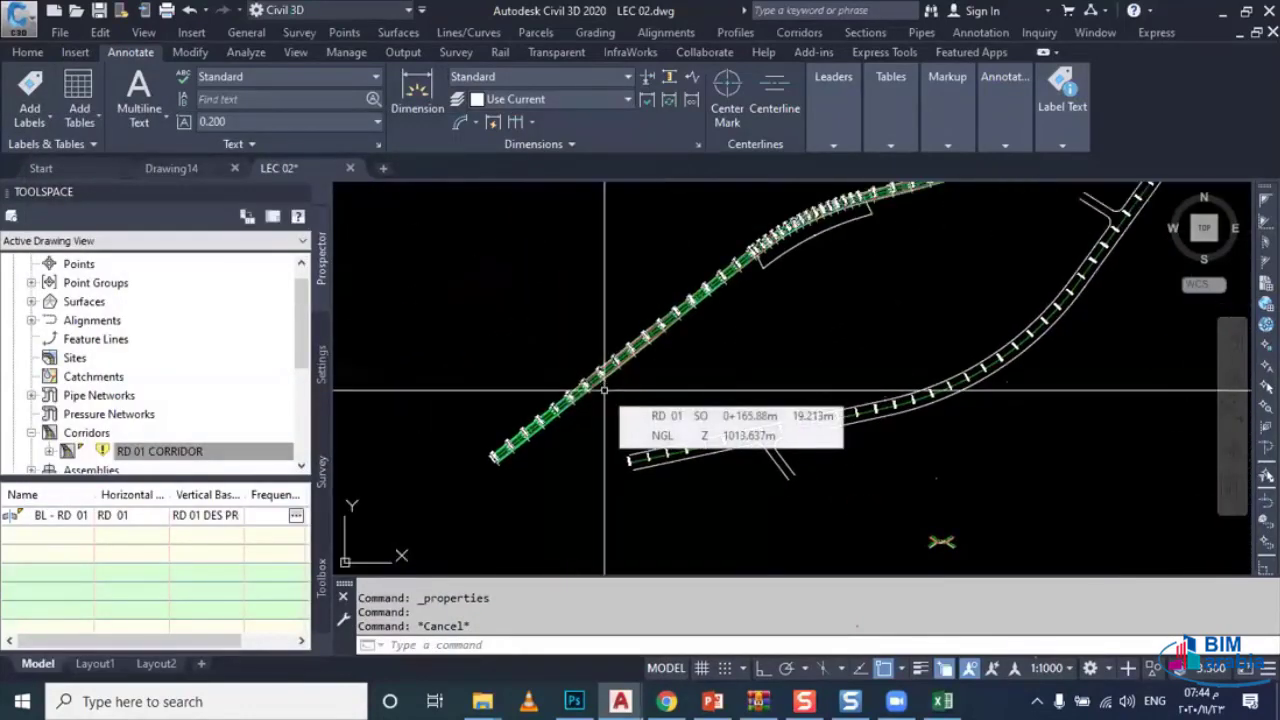
{"action": "mouse_move", "coordinate": [610, 404]}
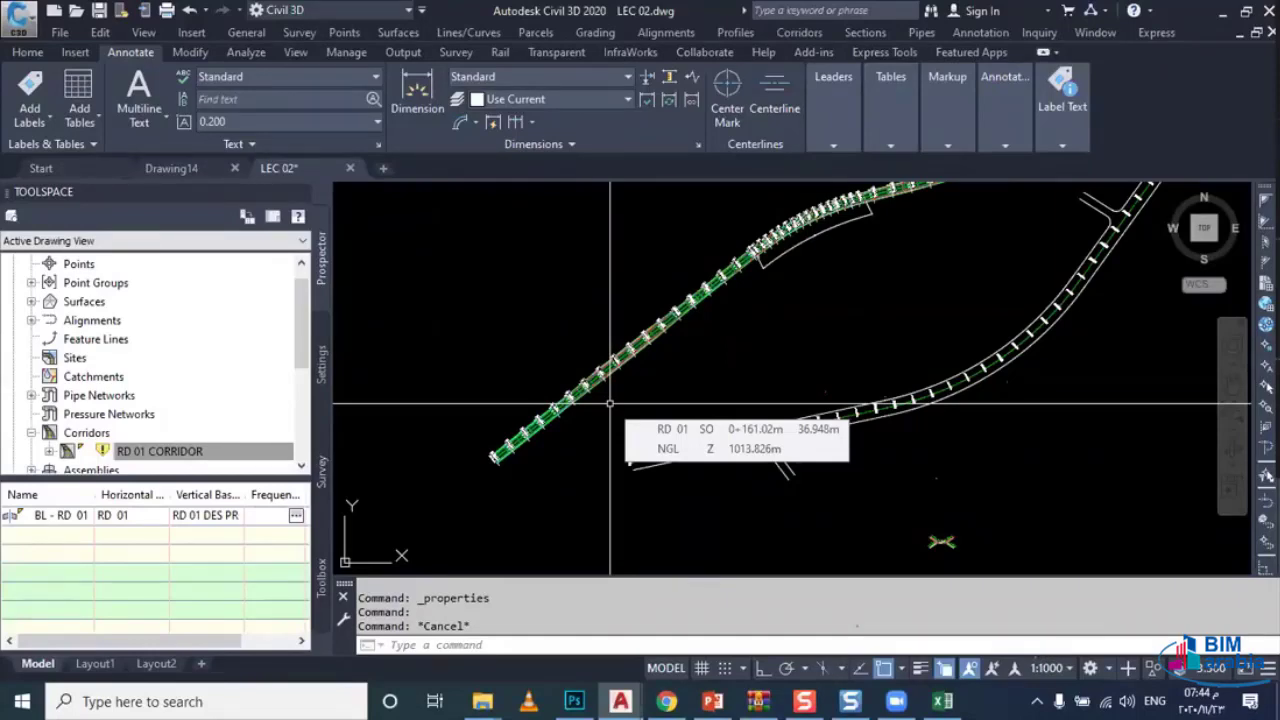
{"action": "scroll", "coordinate": [610, 404], "scroll_direction": "down", "scroll_amount": 1}
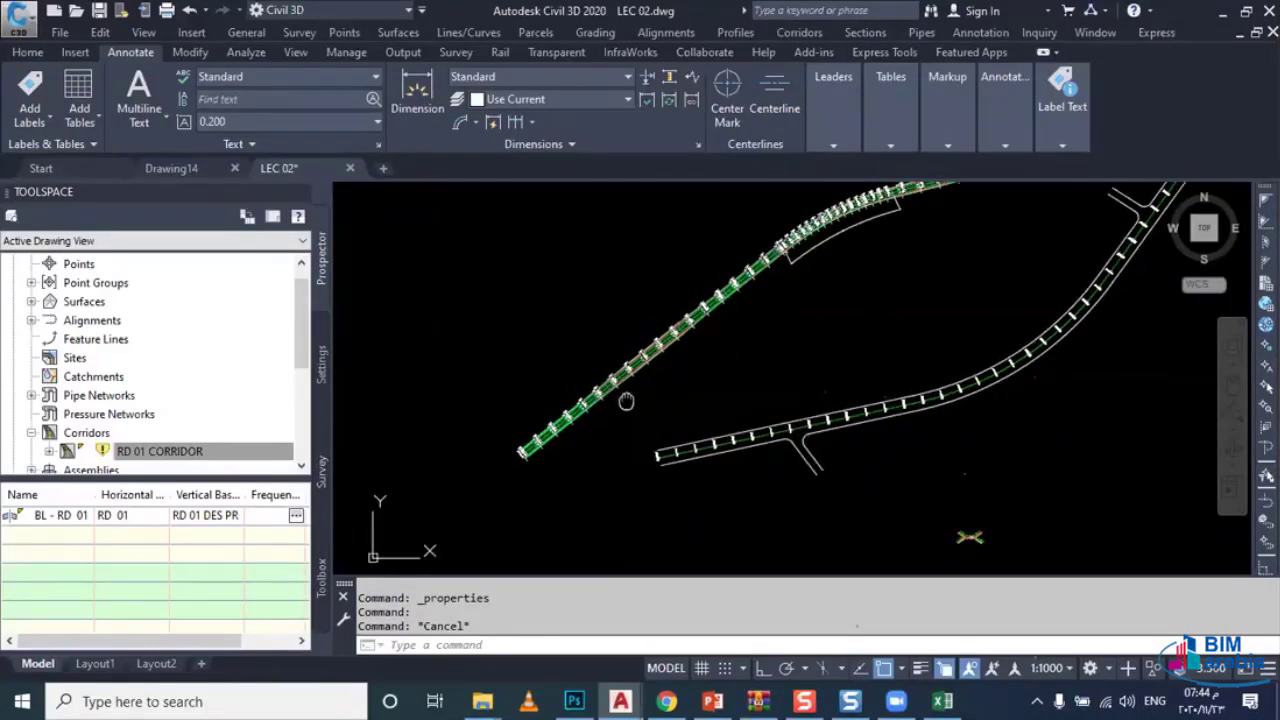
{"action": "scroll", "coordinate": [623, 400], "scroll_direction": "down", "scroll_amount": 1}
{"action": "scroll", "coordinate": [651, 377], "scroll_direction": "down", "scroll_amount": 2}
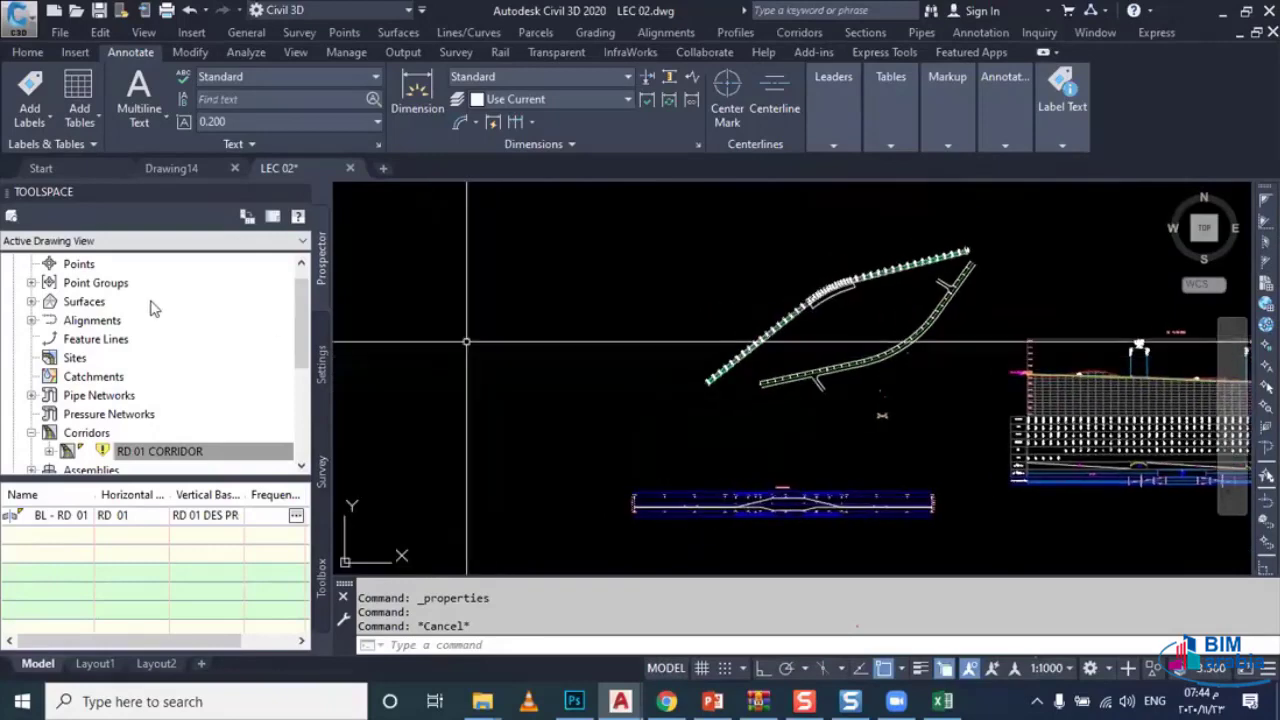
Step: Change the NGL surface style to Border Only in its Surface Properties
{"action": "right_click", "coordinate": [80, 301]}
{"action": "left_click", "coordinate": [104, 316]}
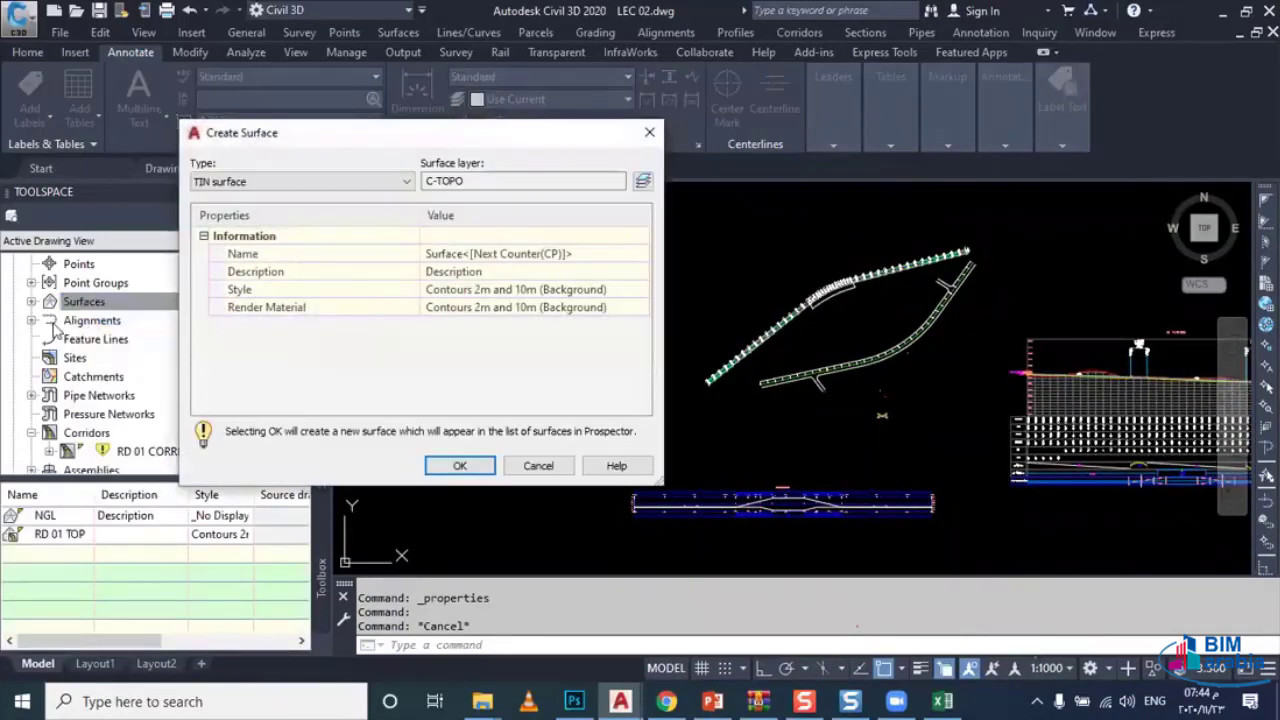
{"action": "key", "text": "Escape"}
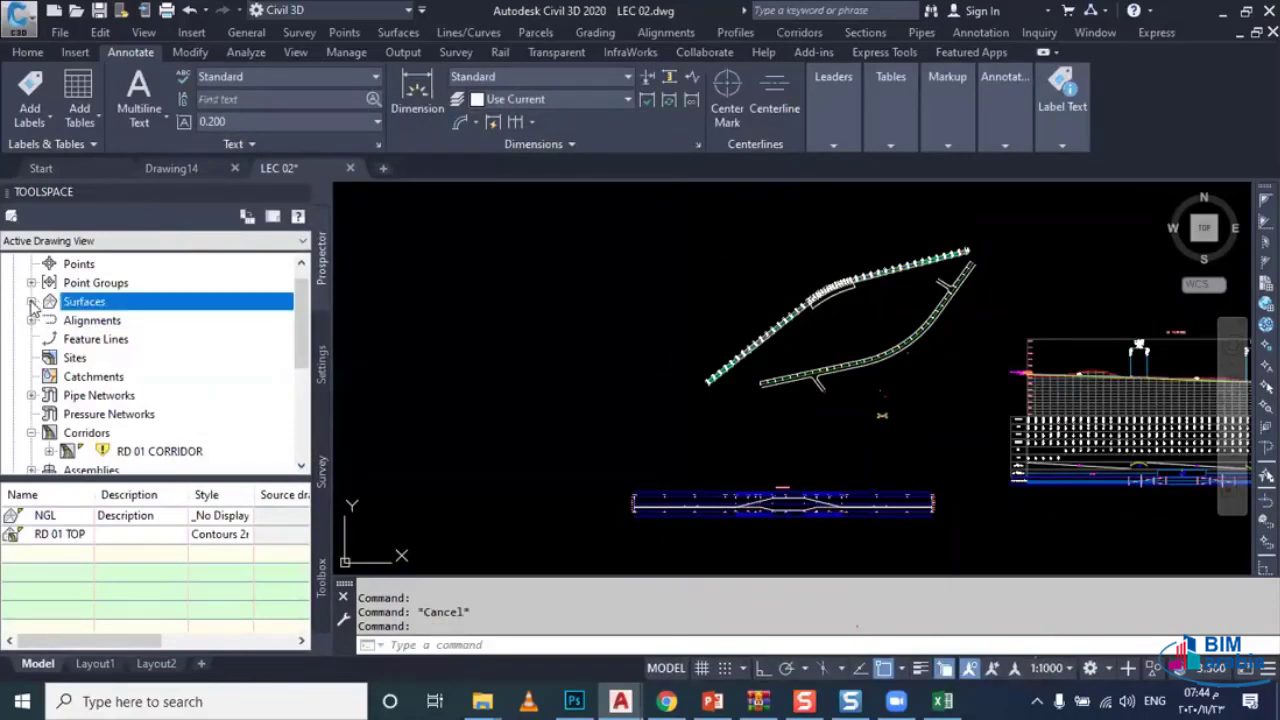
{"action": "left_click", "coordinate": [31, 302]}
{"action": "right_click", "coordinate": [108, 320]}
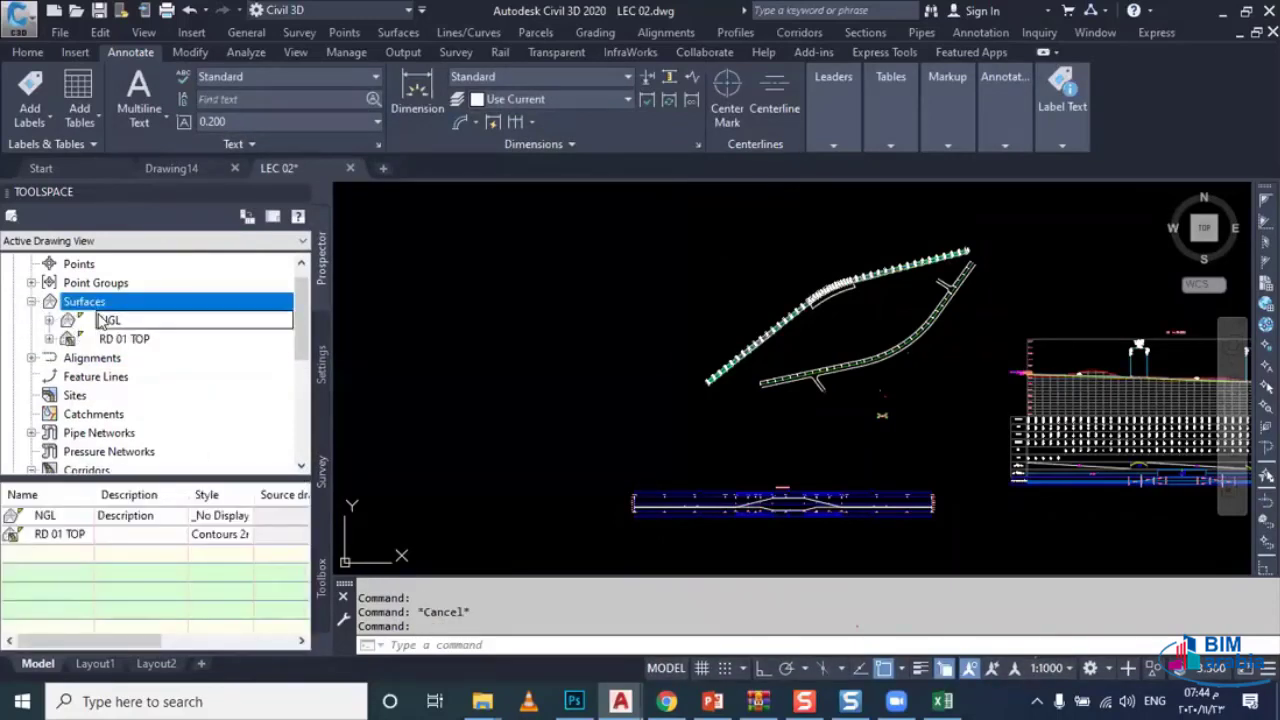
{"action": "left_click", "coordinate": [226, 330]}
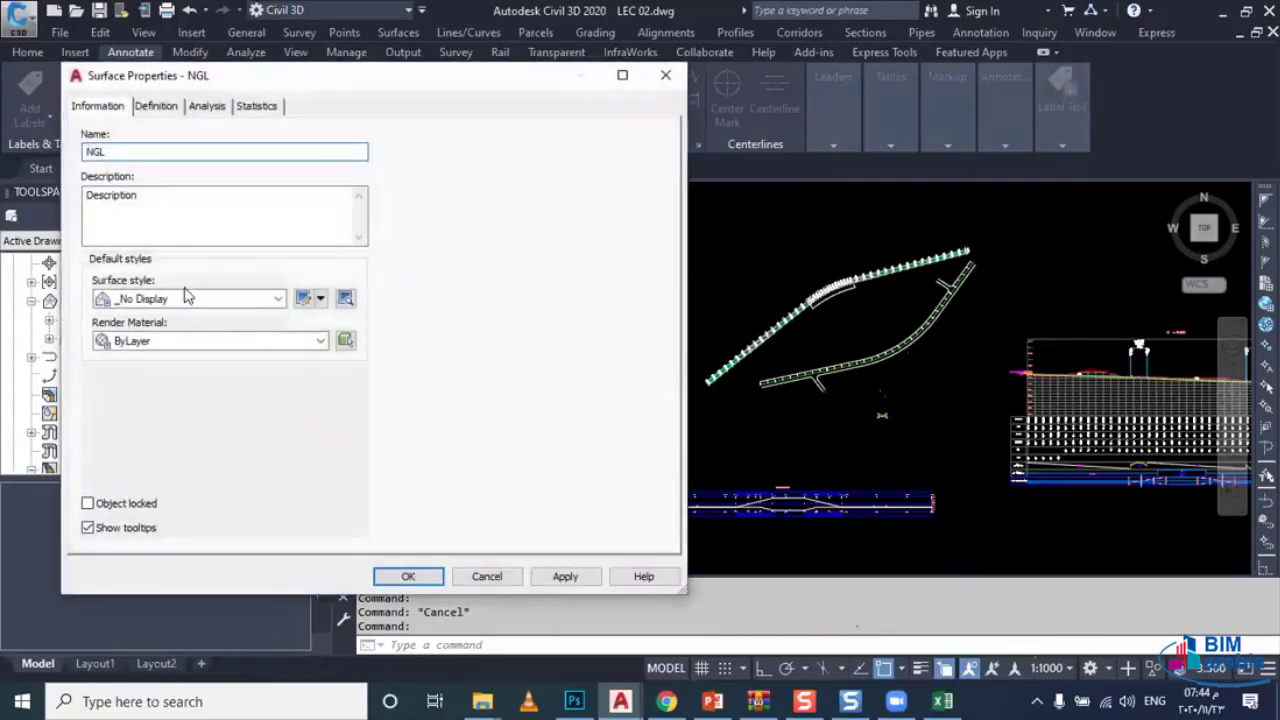
{"action": "left_click", "coordinate": [183, 299]}
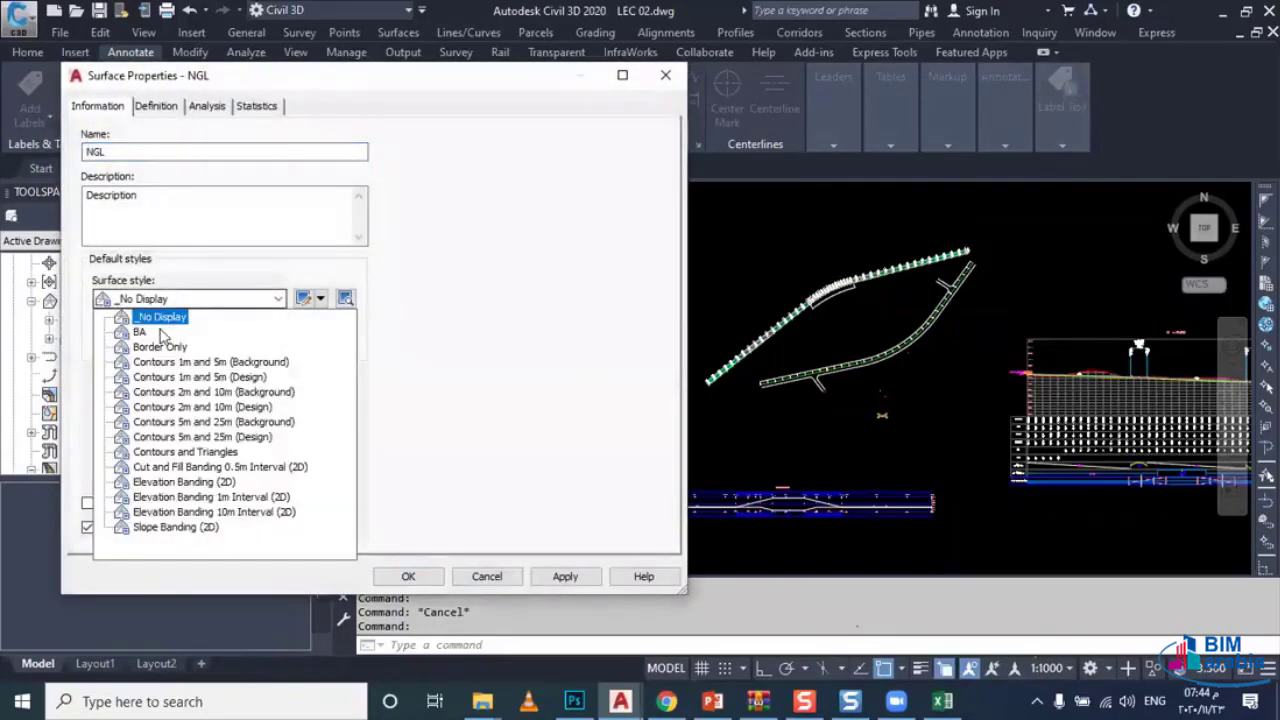
{"action": "left_click", "coordinate": [140, 331]}
{"action": "left_click", "coordinate": [164, 303]}
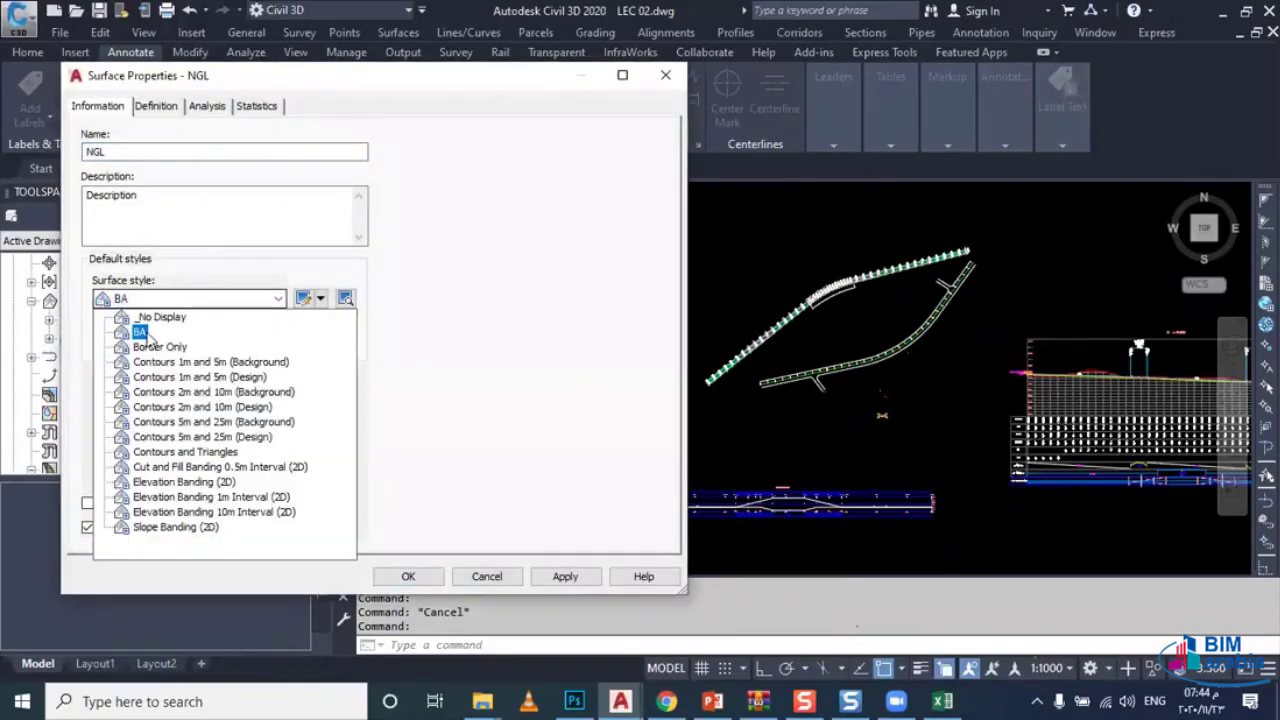
{"action": "left_click", "coordinate": [143, 346]}
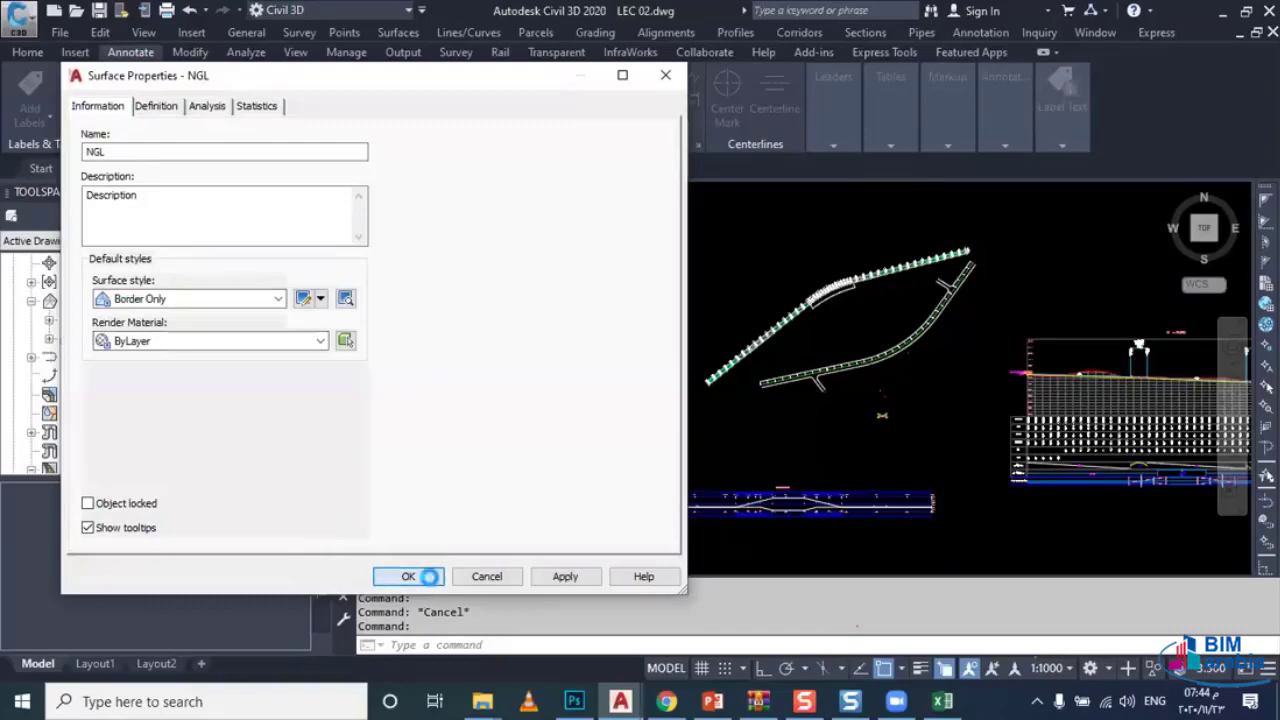
{"action": "left_click", "coordinate": [410, 576]}
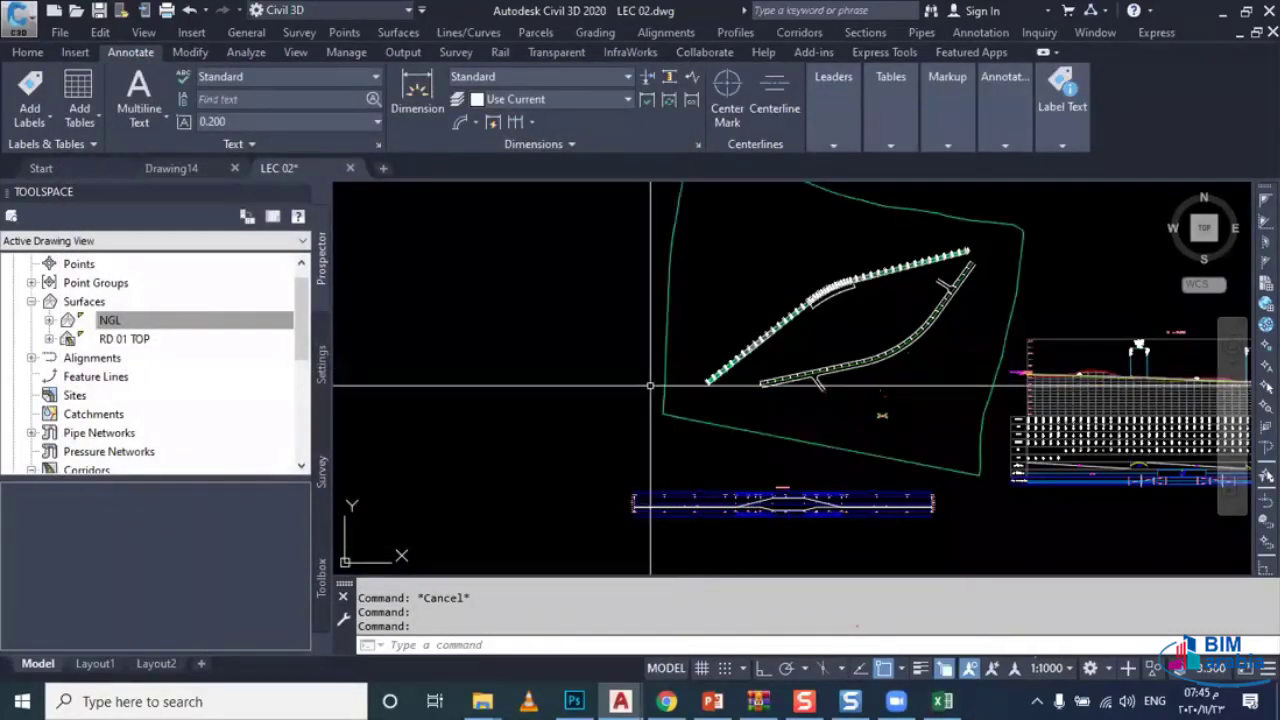
Step: Select the NGL boundary, then bring up the Create Points tools for manual point placement
{"action": "left_click", "coordinate": [671, 370]}
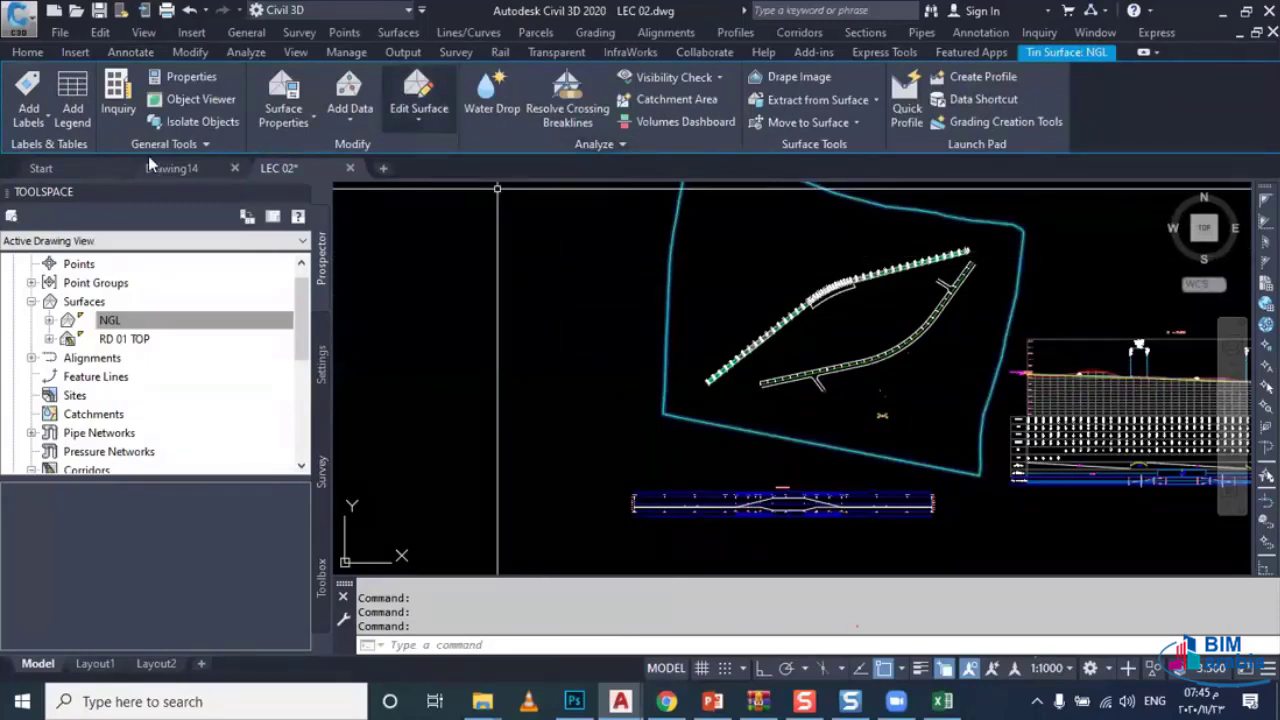
{"action": "right_click", "coordinate": [140, 270]}
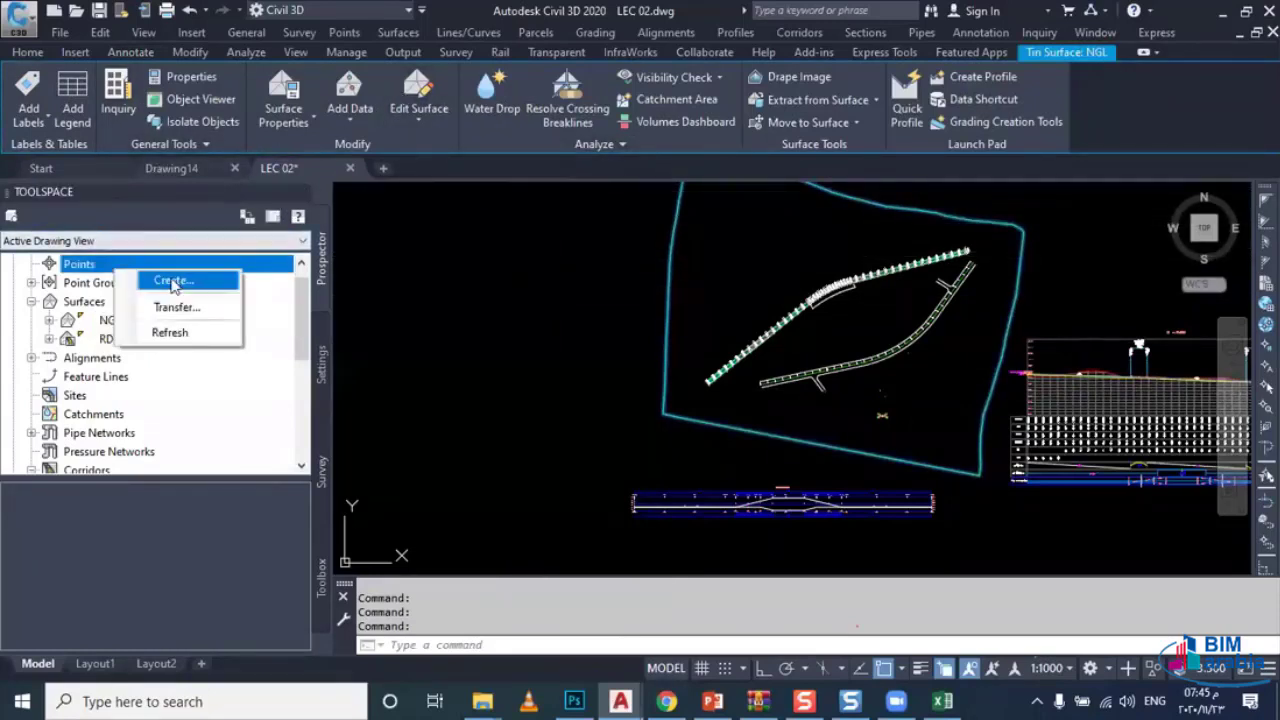
{"action": "left_click", "coordinate": [170, 278]}
{"action": "left_click", "coordinate": [463, 229]}
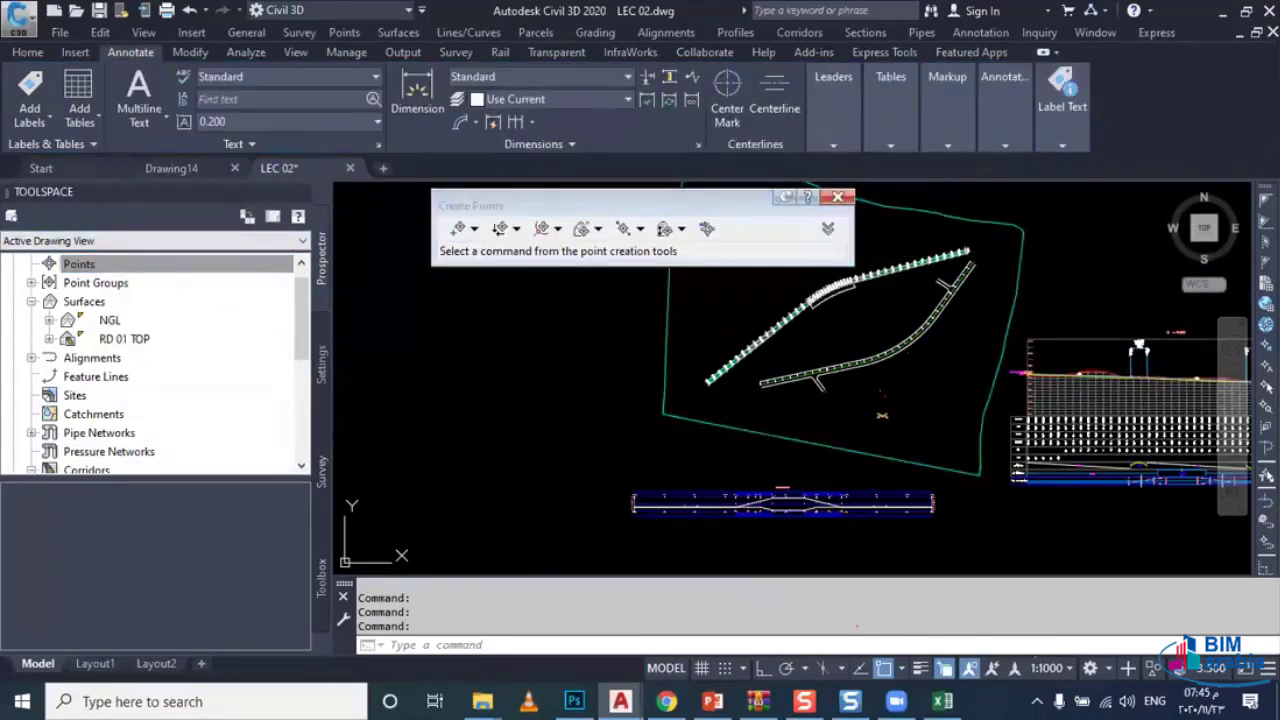
Step: Manually place COGO point 5228 with description 'x' and elevation 0, then begin selecting it
{"action": "scroll", "coordinate": [678, 365], "scroll_direction": "up", "scroll_amount": 4}
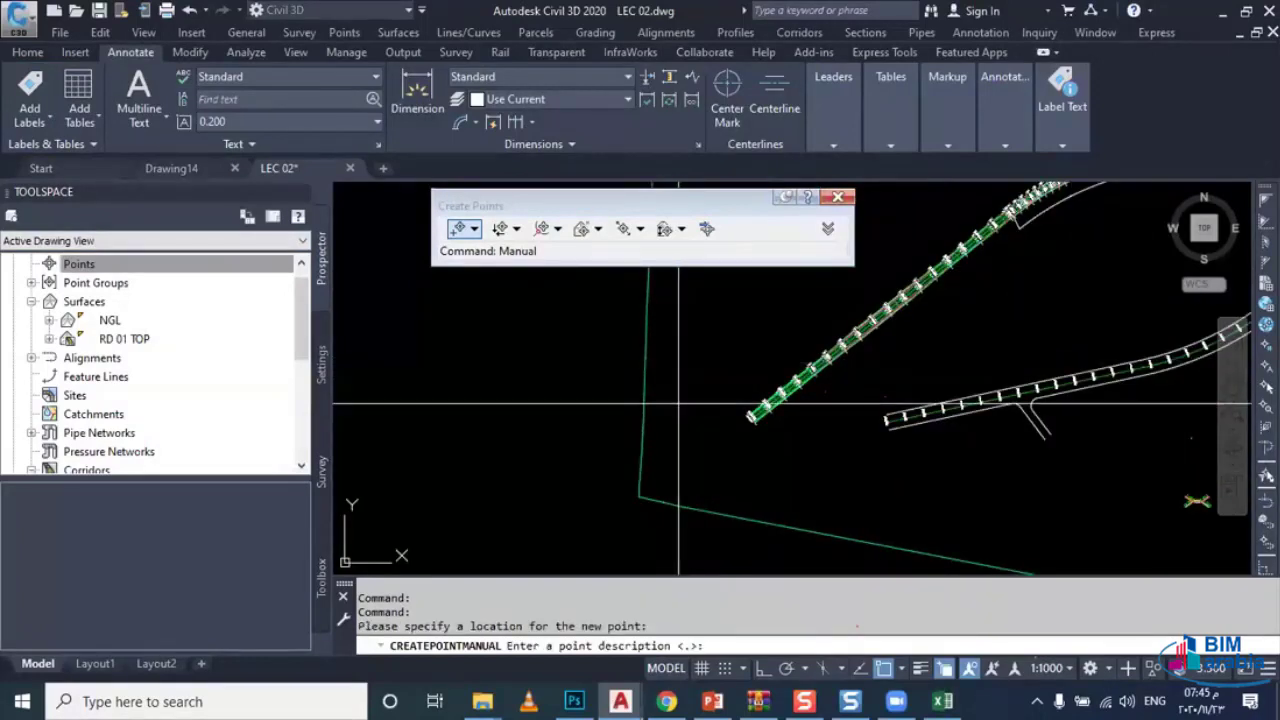
{"action": "type", "text": "x"}
{"action": "key", "text": "Return"}
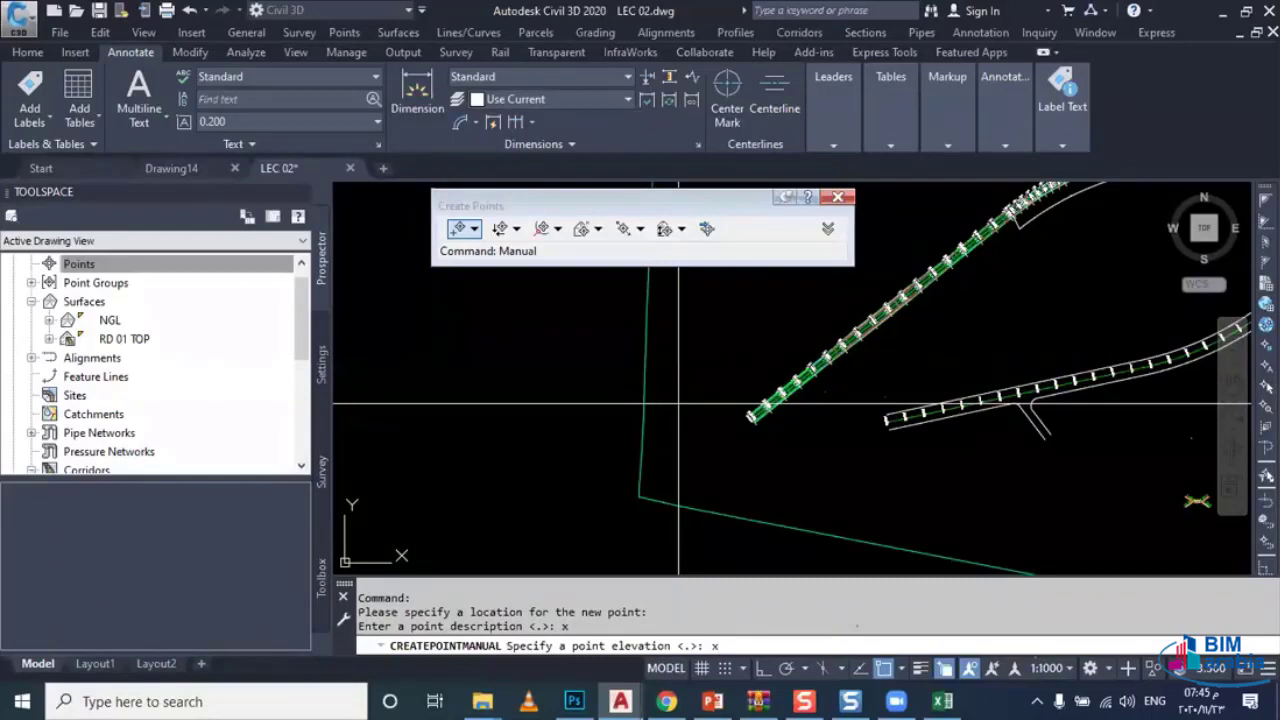
{"action": "type", "text": "0"}
{"action": "key", "text": "Return"}
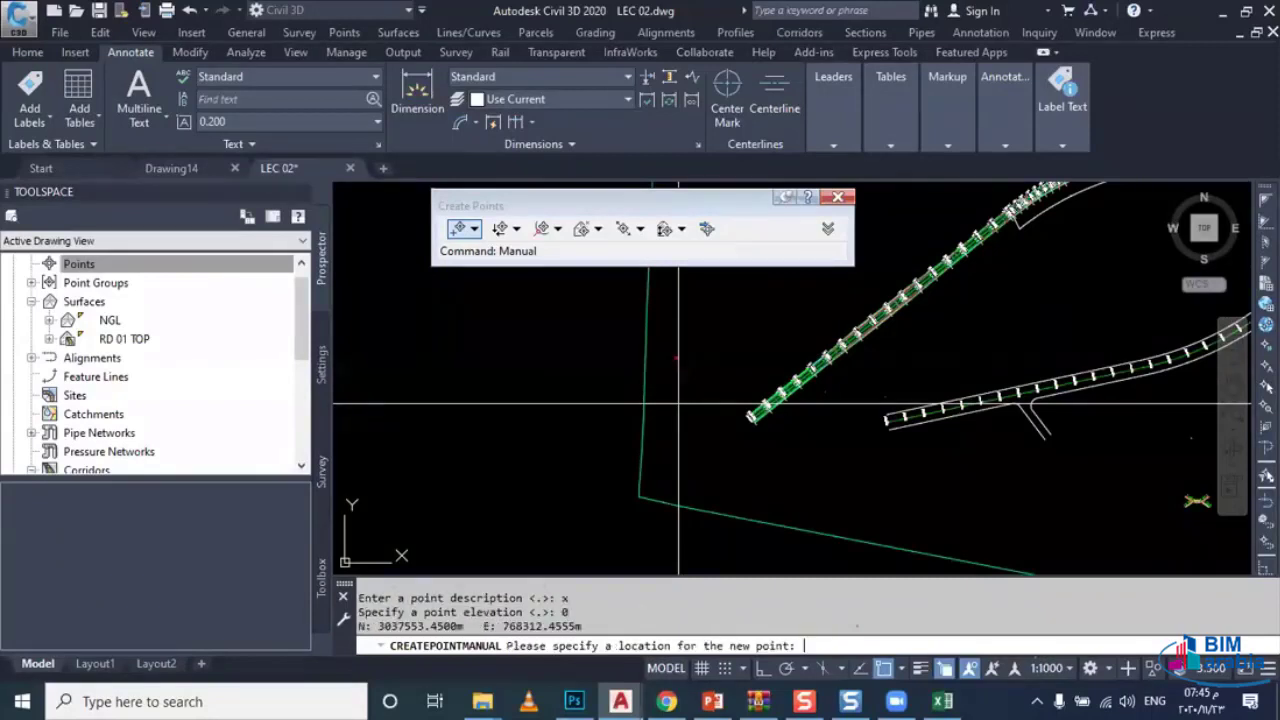
{"action": "key", "text": "Escape"}
{"action": "scroll", "coordinate": [678, 405], "scroll_direction": "up", "scroll_amount": 3}
{"action": "scroll", "coordinate": [676, 445], "scroll_direction": "up", "scroll_amount": 3}
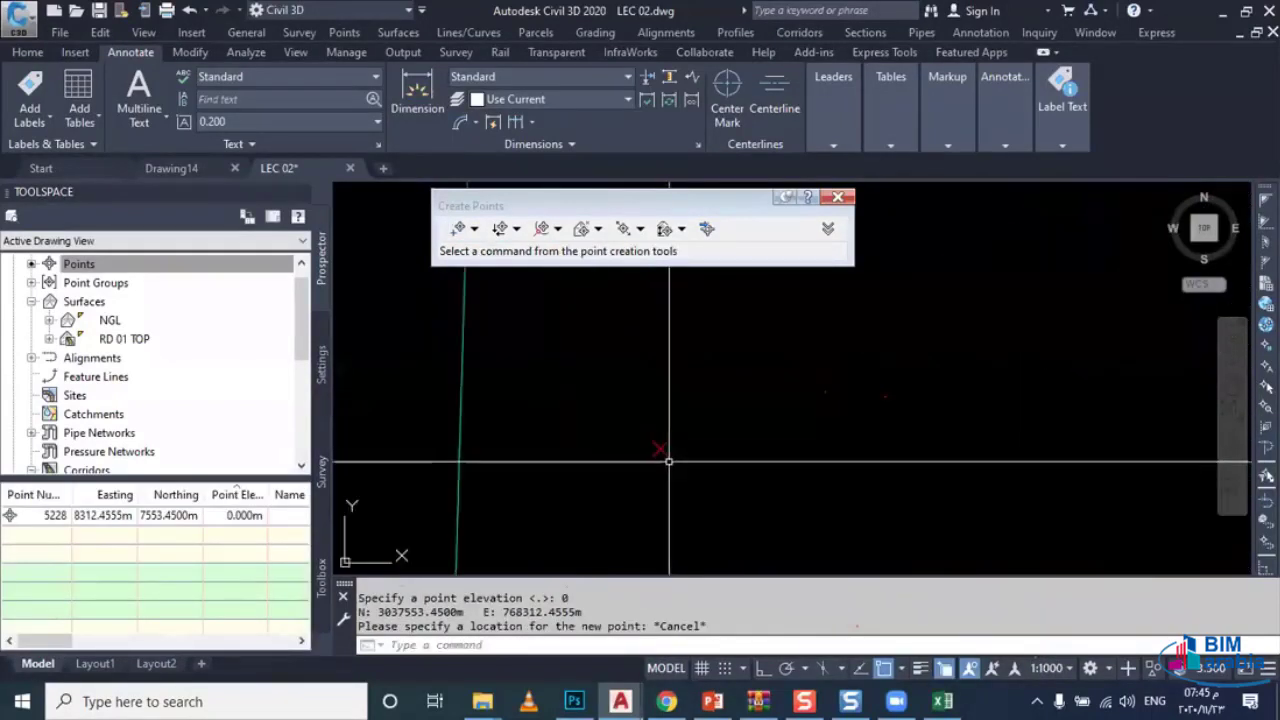
{"action": "left_click", "coordinate": [675, 449]}
Step: Set point 5228's elevation from the NGL surface and reselect it to confirm 1013.549 m
{"action": "left_click", "coordinate": [648, 450]}
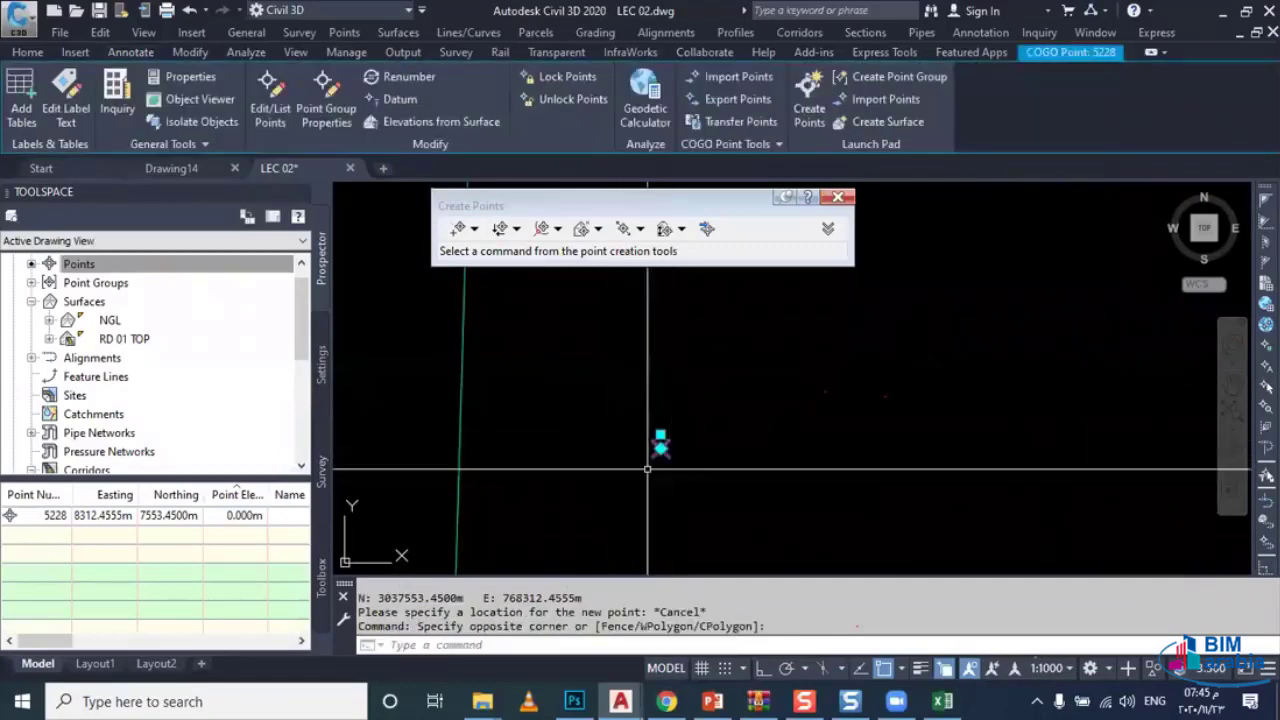
{"action": "key", "text": "ctrl+1"}
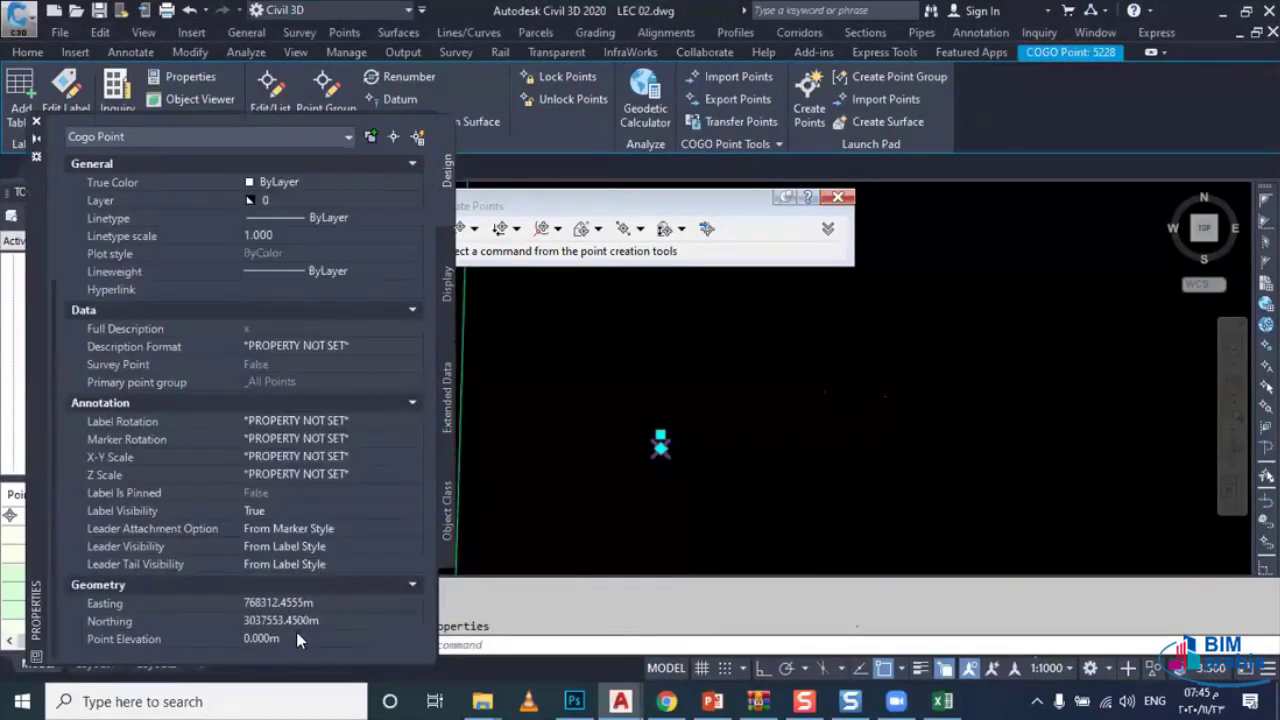
{"action": "right_click", "coordinate": [632, 440]}
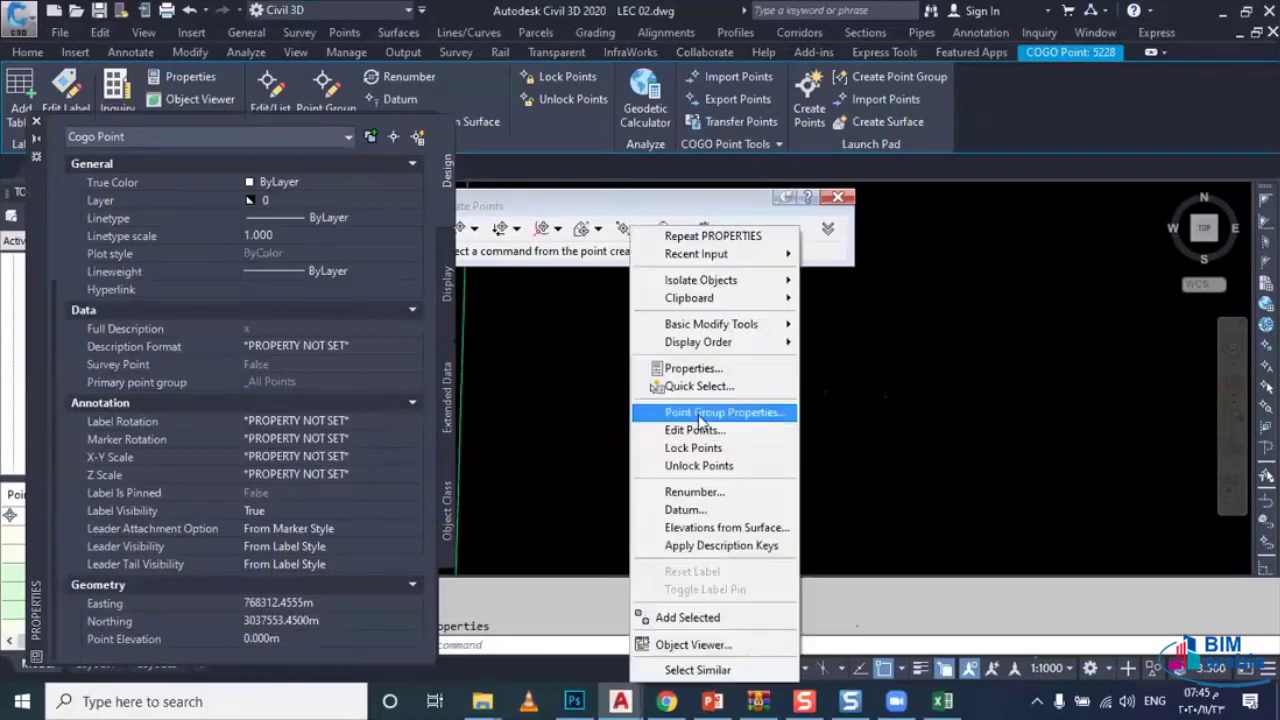
{"action": "left_click", "coordinate": [718, 533]}
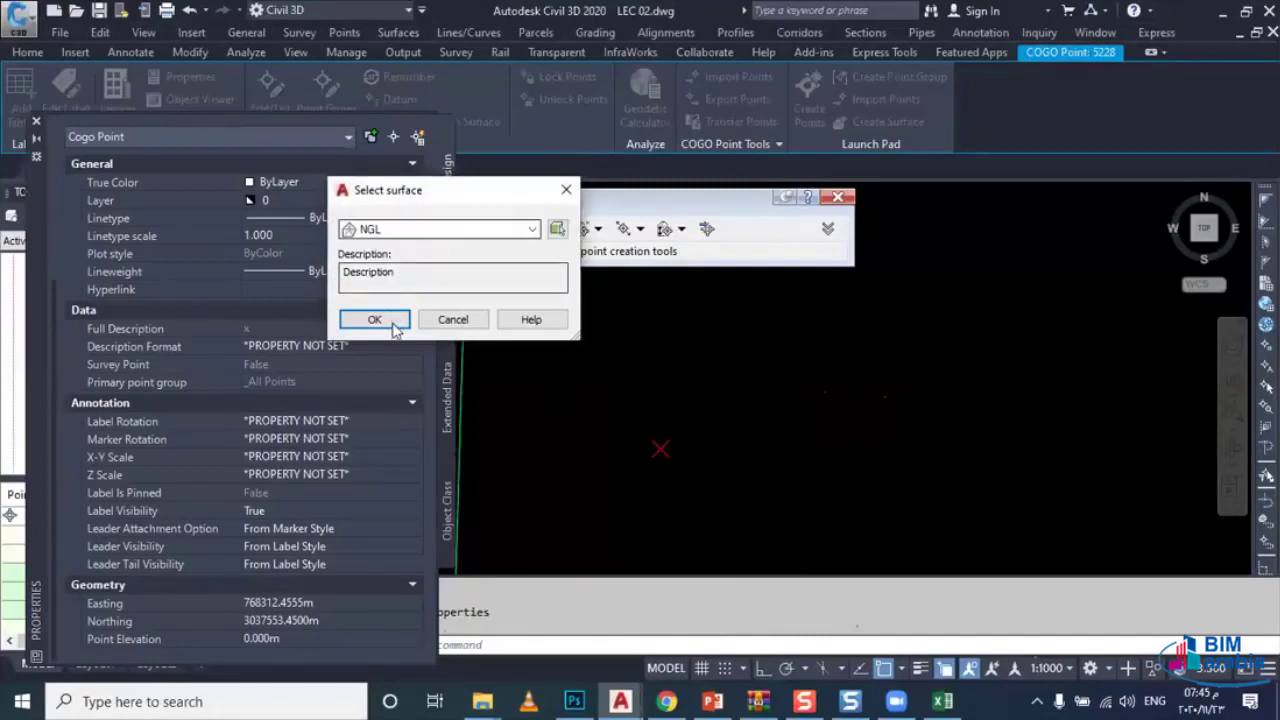
{"action": "left_click", "coordinate": [420, 230]}
{"action": "left_click", "coordinate": [398, 252]}
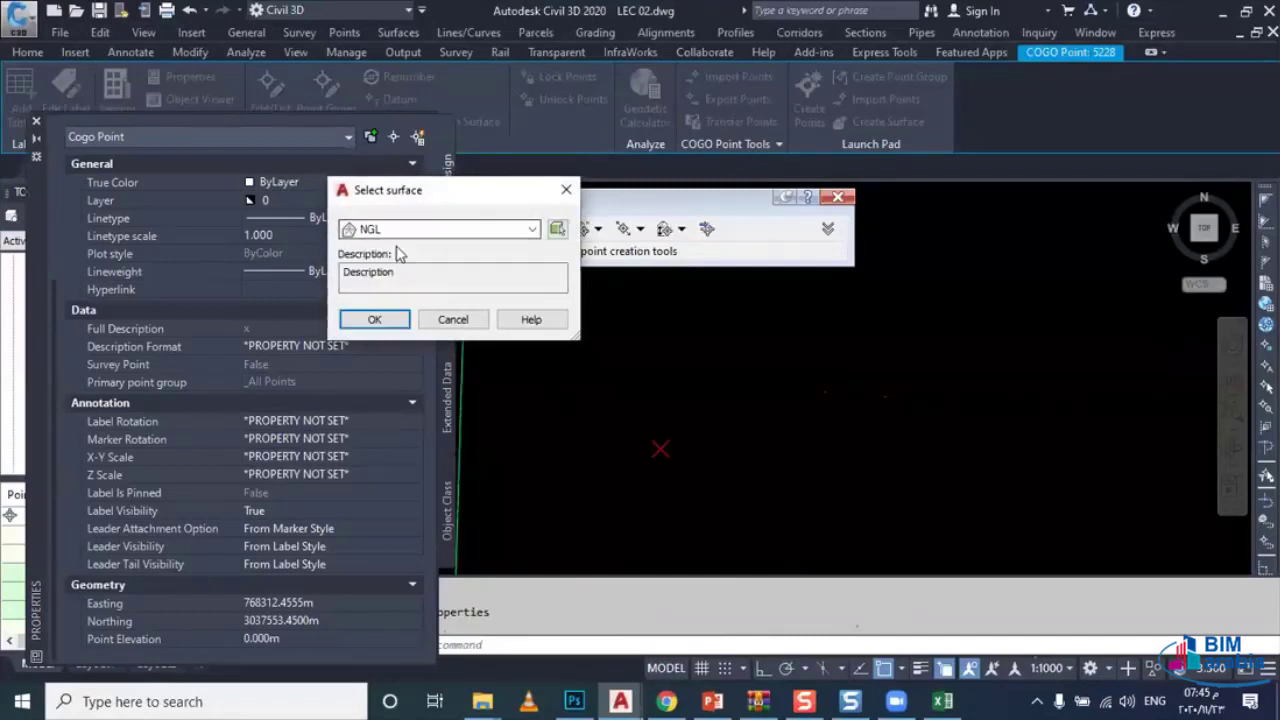
{"action": "left_click", "coordinate": [394, 321]}
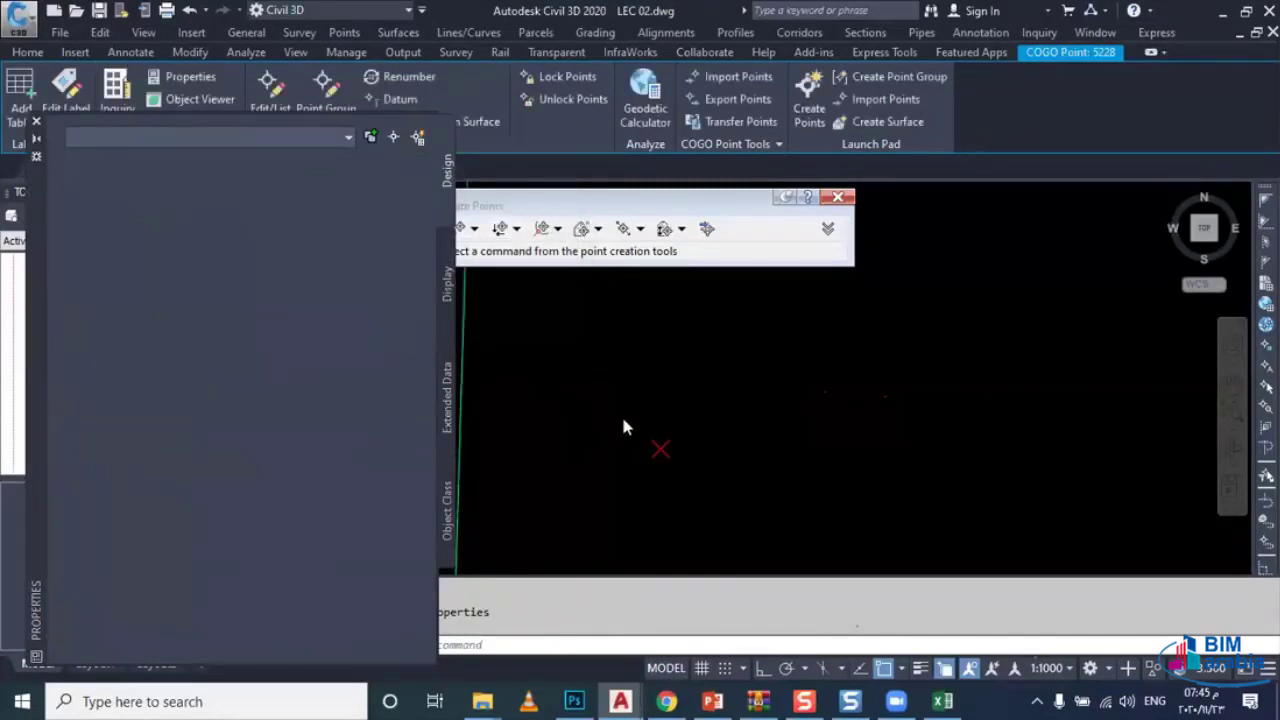
{"action": "left_click", "coordinate": [658, 451]}
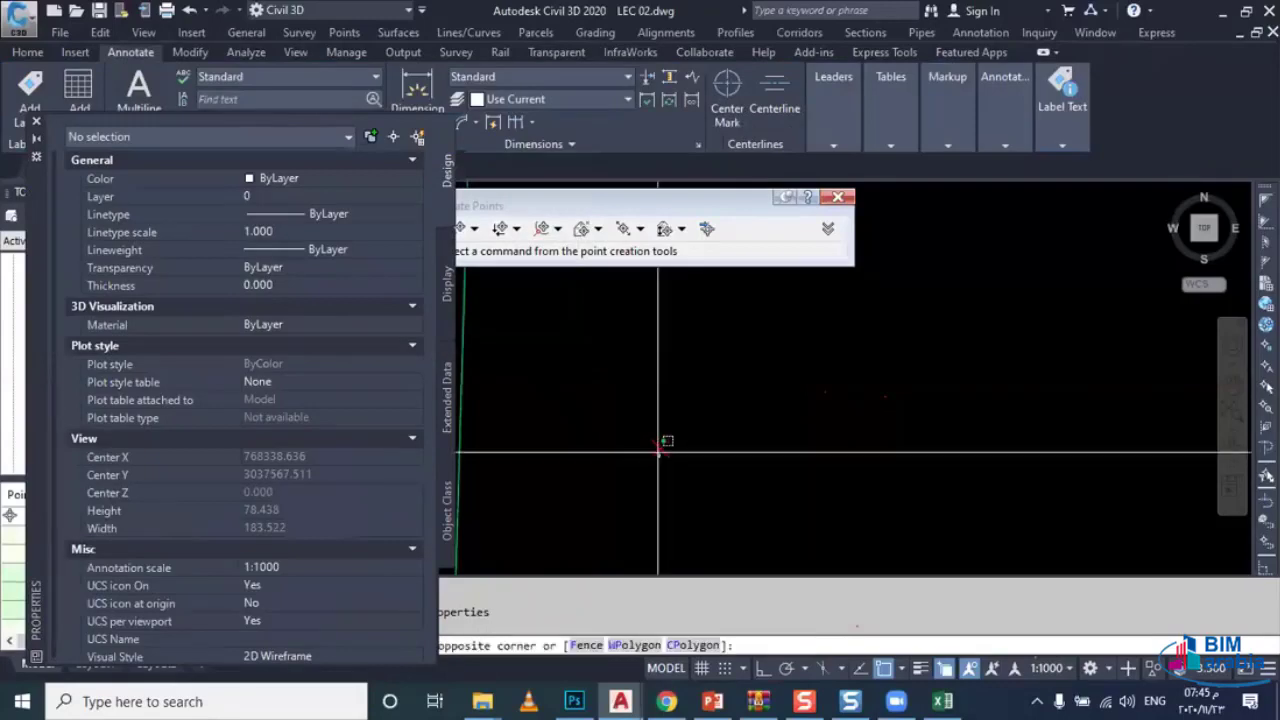
{"action": "left_click", "coordinate": [658, 451]}
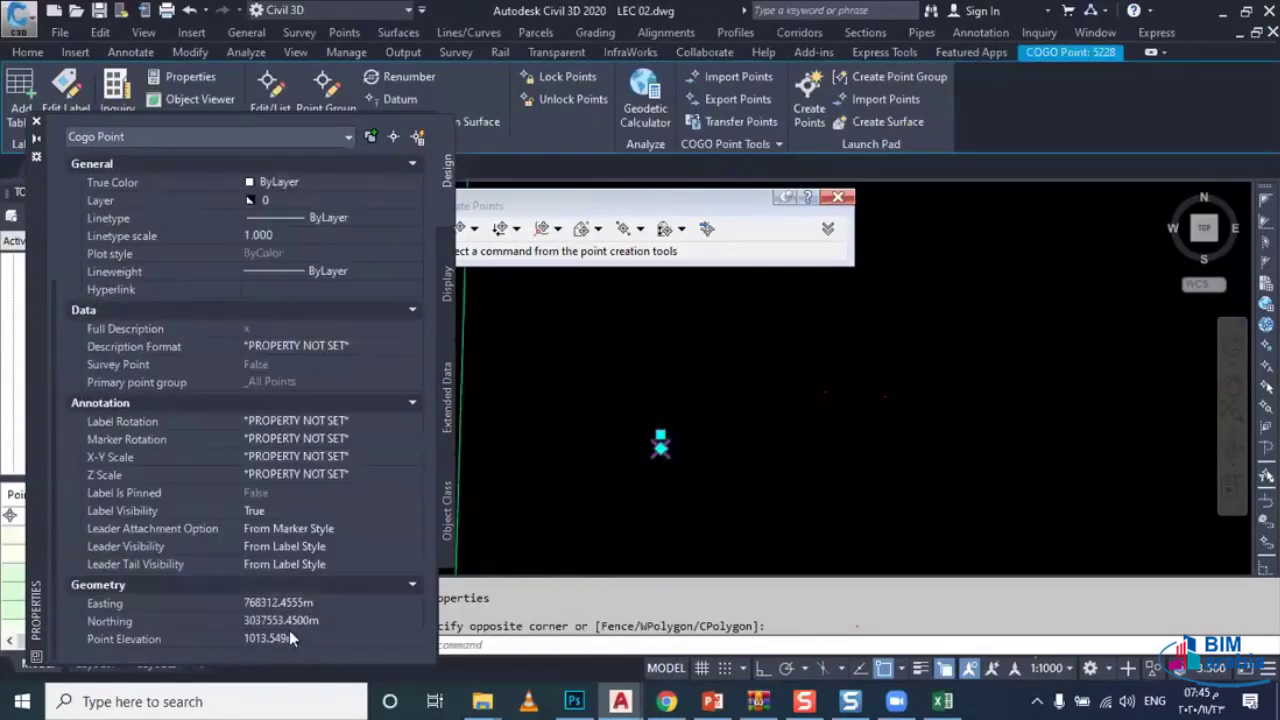
Step: Export the _All Points group as PENZD space-delimited text to 01.txt in Desktop\BiM Arabia
{"action": "left_click", "coordinate": [36, 121]}
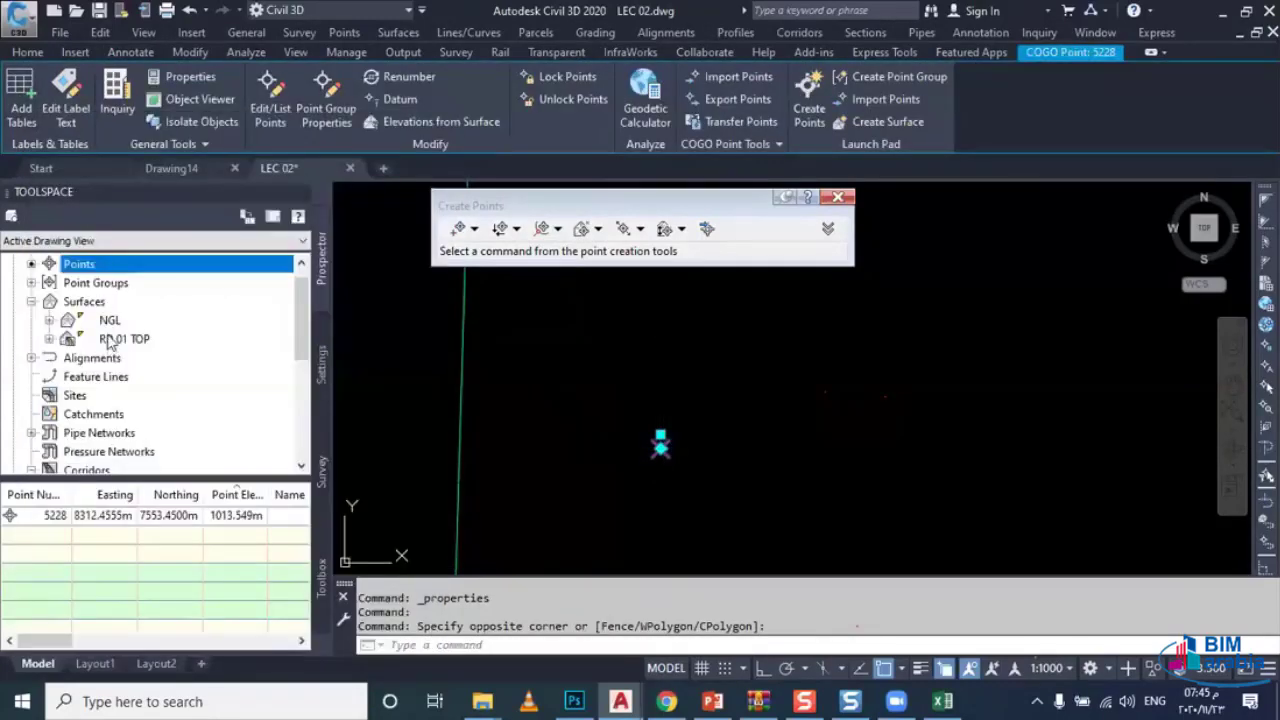
{"action": "left_click", "coordinate": [32, 283]}
{"action": "left_click", "coordinate": [110, 302]}
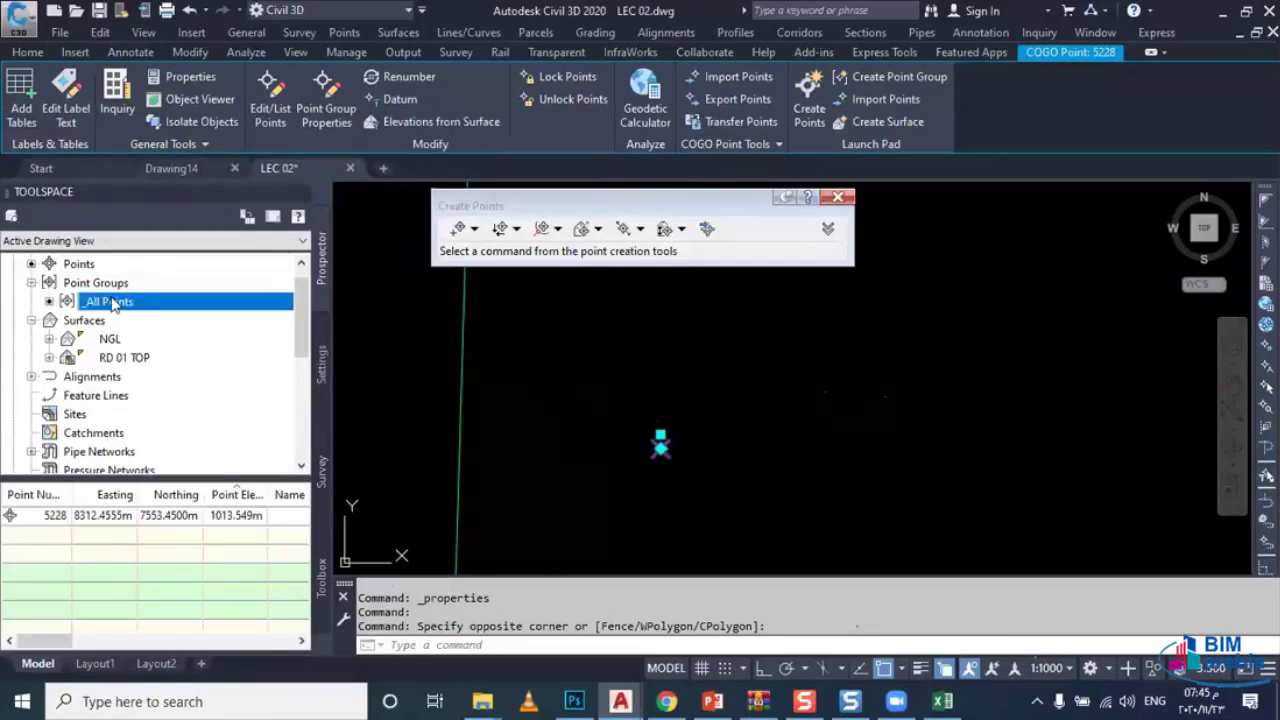
{"action": "right_click", "coordinate": [112, 304]}
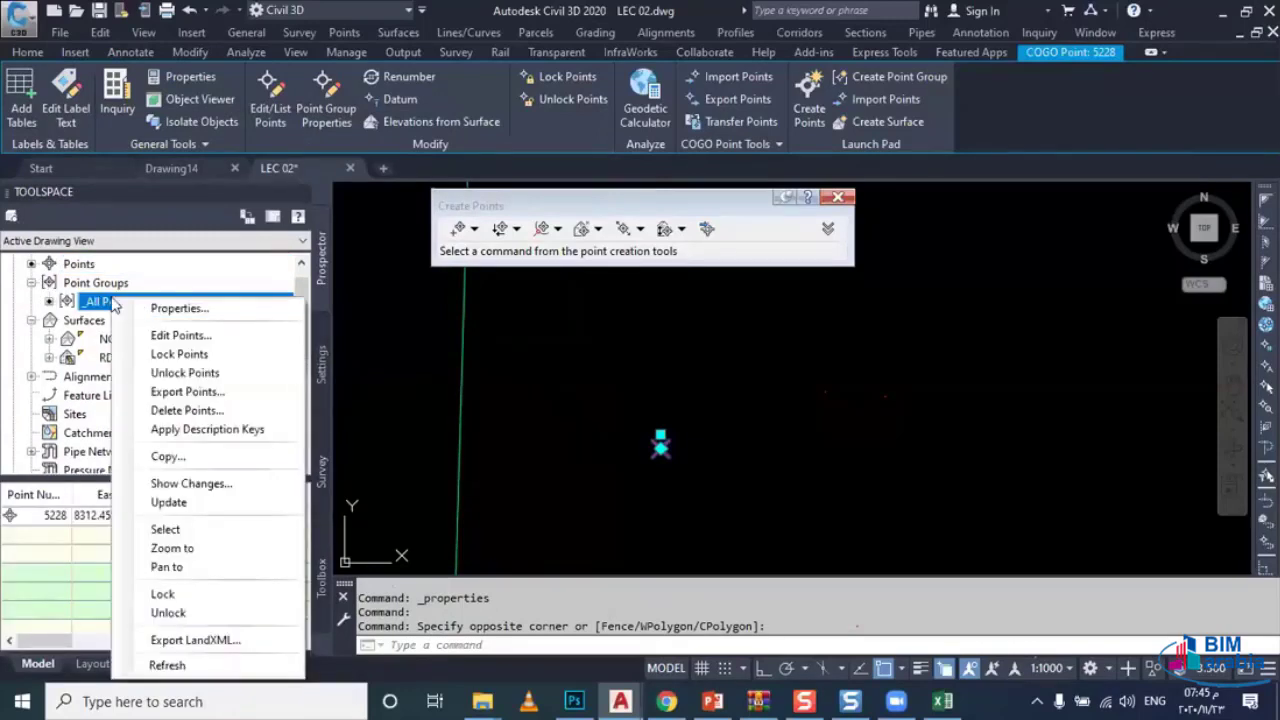
{"action": "left_click", "coordinate": [188, 391]}
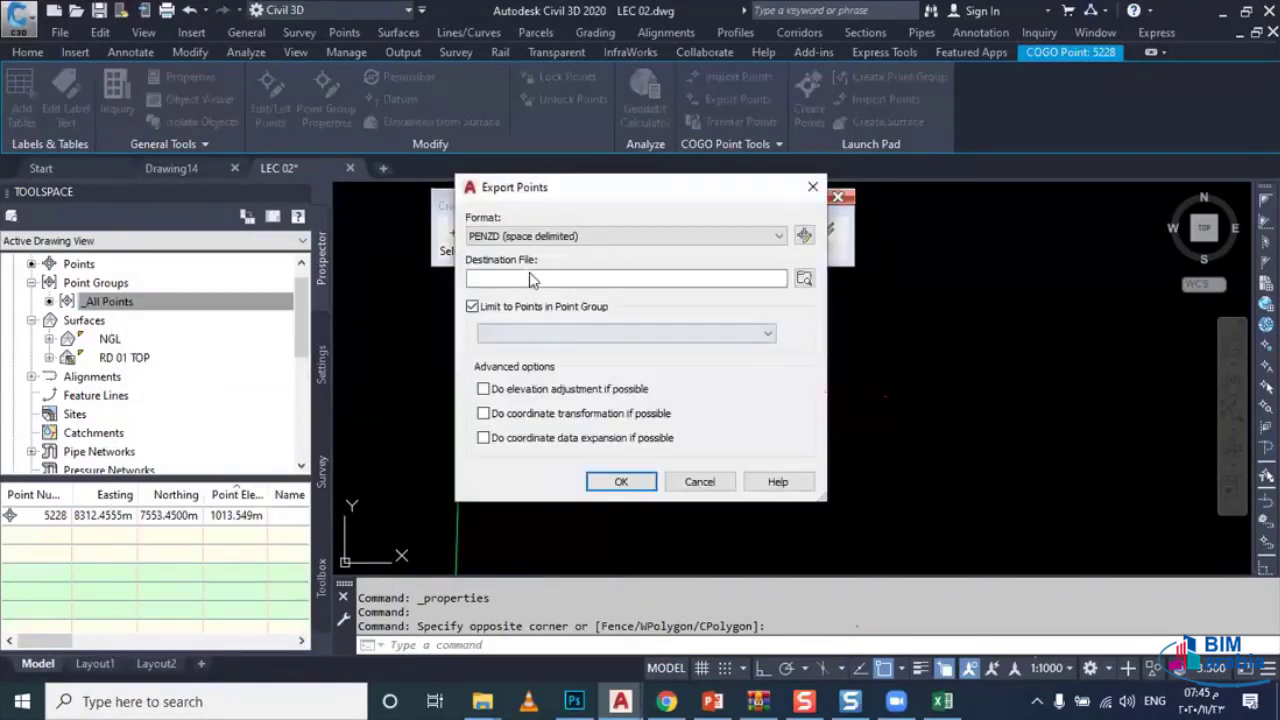
{"action": "left_click", "coordinate": [621, 482]}
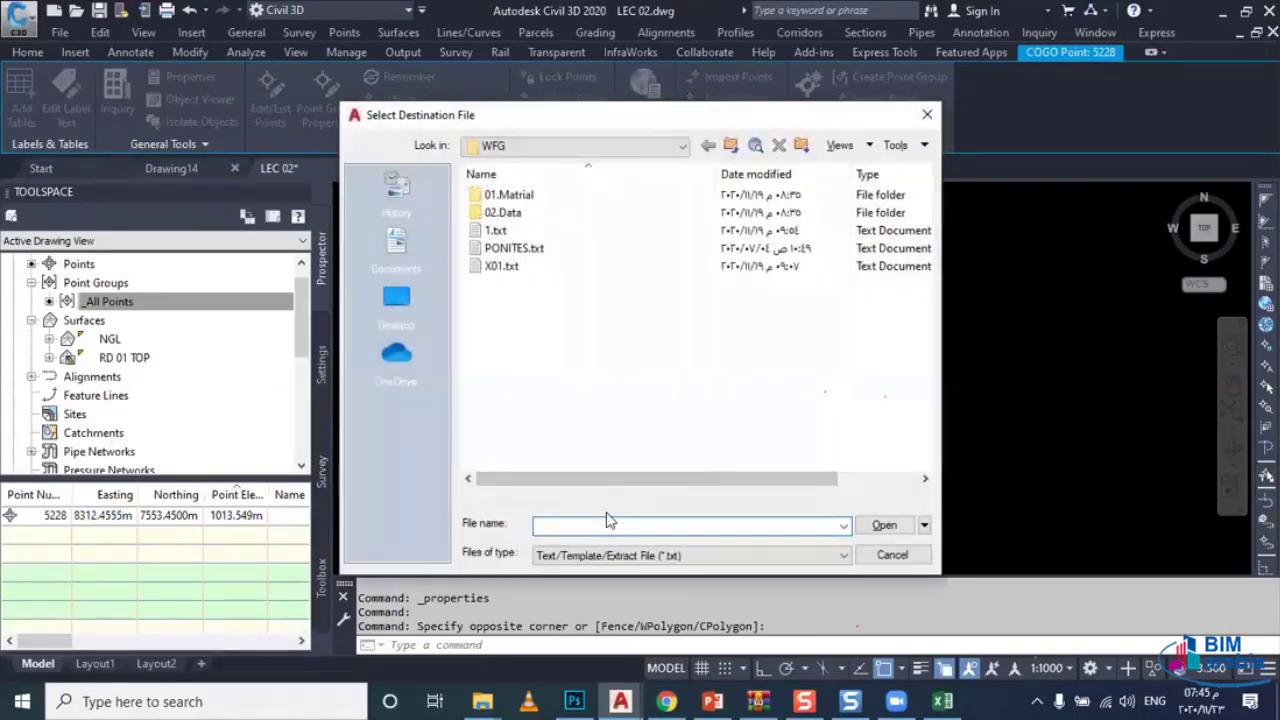
{"action": "left_click", "coordinate": [397, 297]}
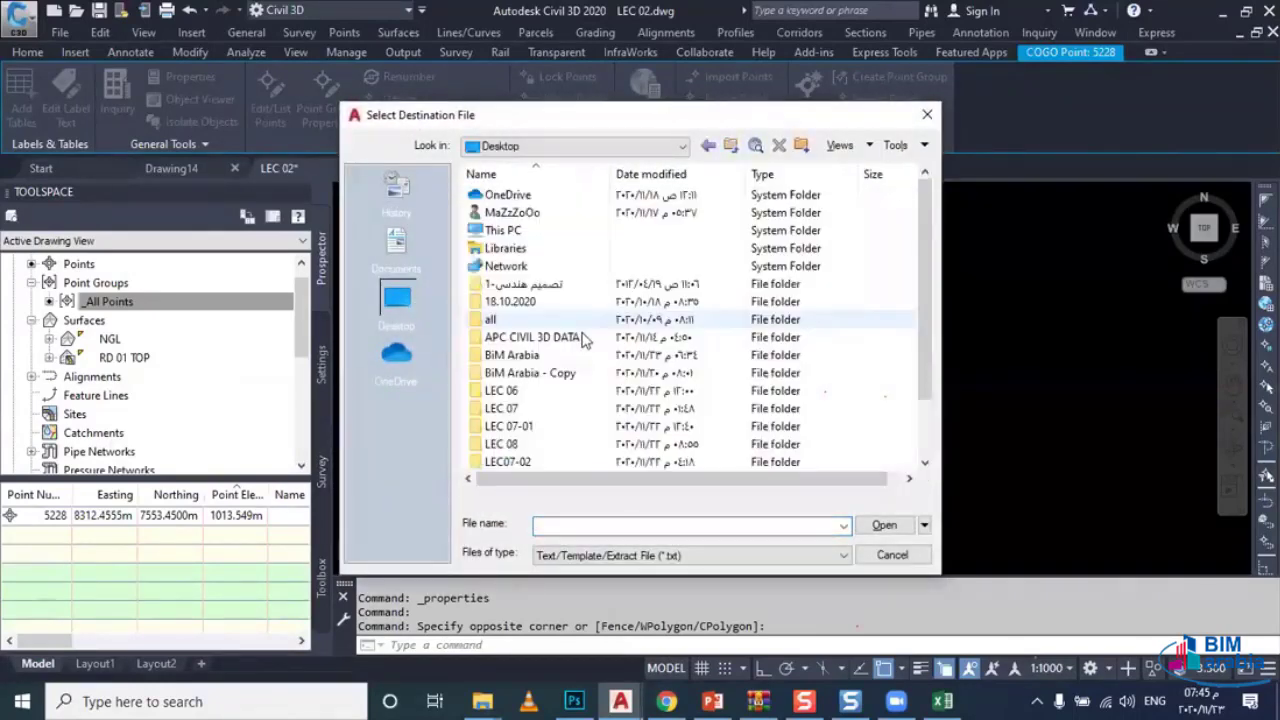
{"action": "double_click", "coordinate": [549, 360]}
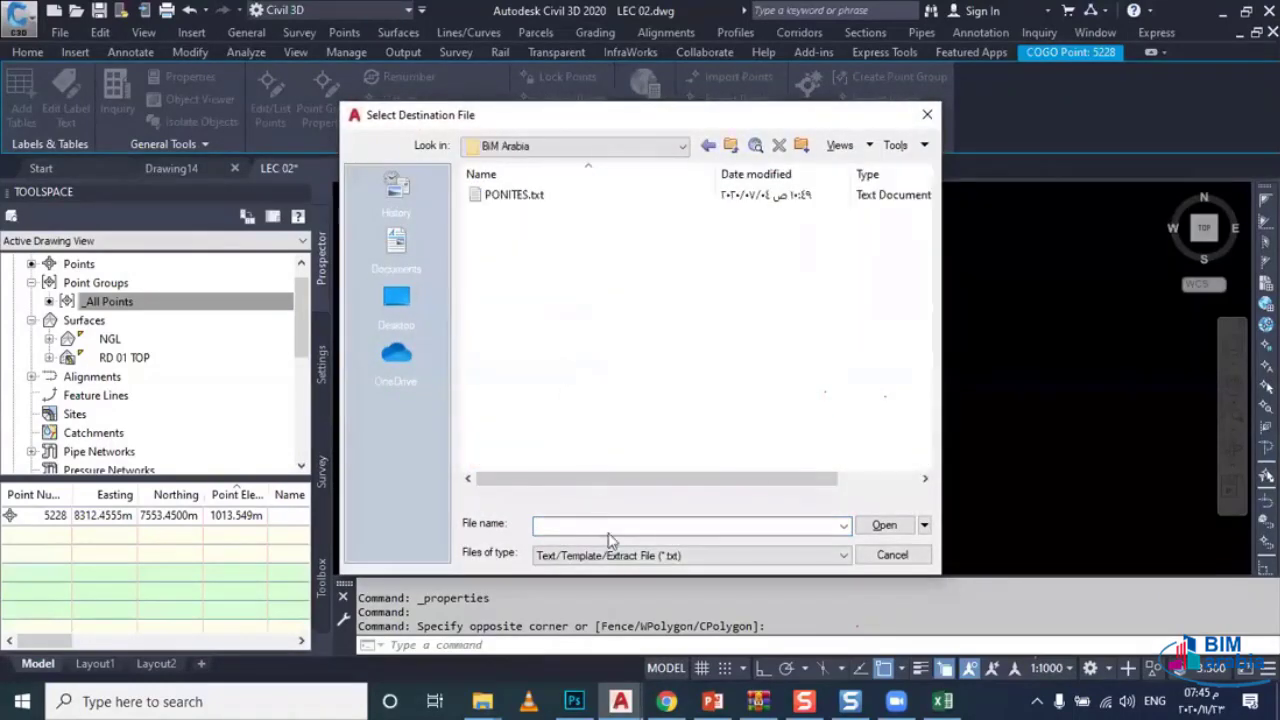
{"action": "type", "text": "01"}
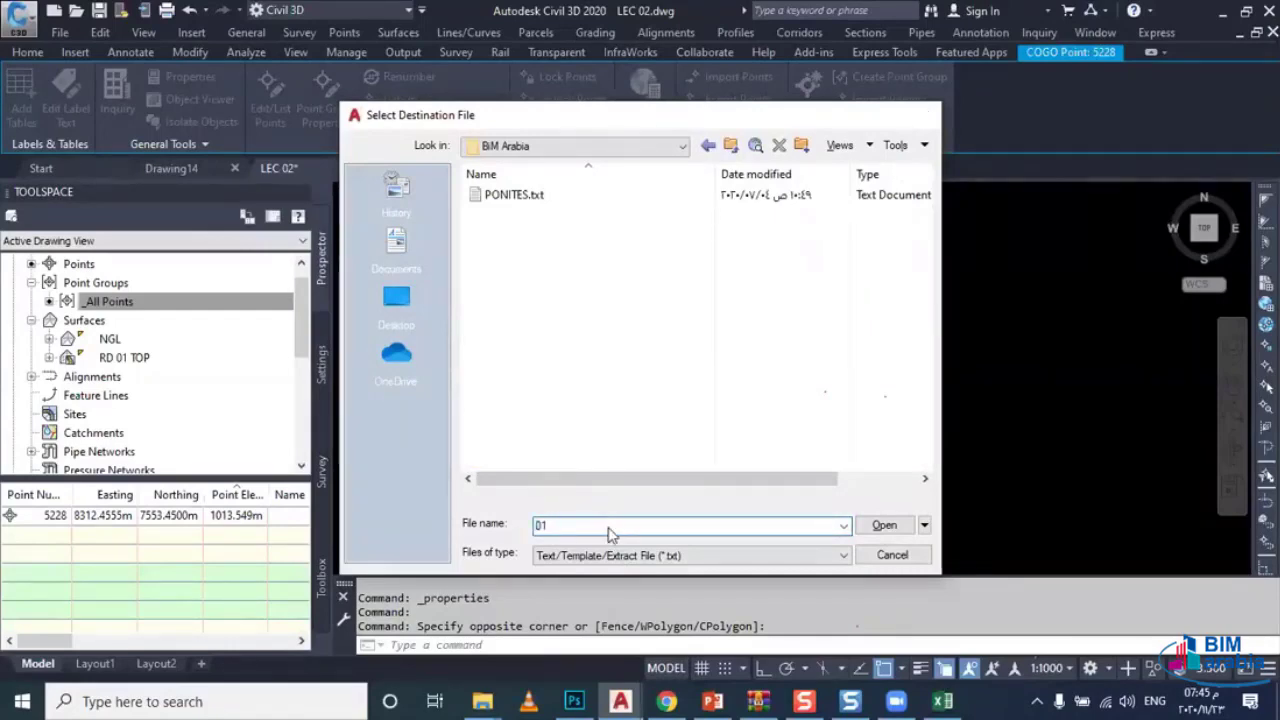
{"action": "key", "text": "Return"}
{"action": "left_click", "coordinate": [620, 482]}
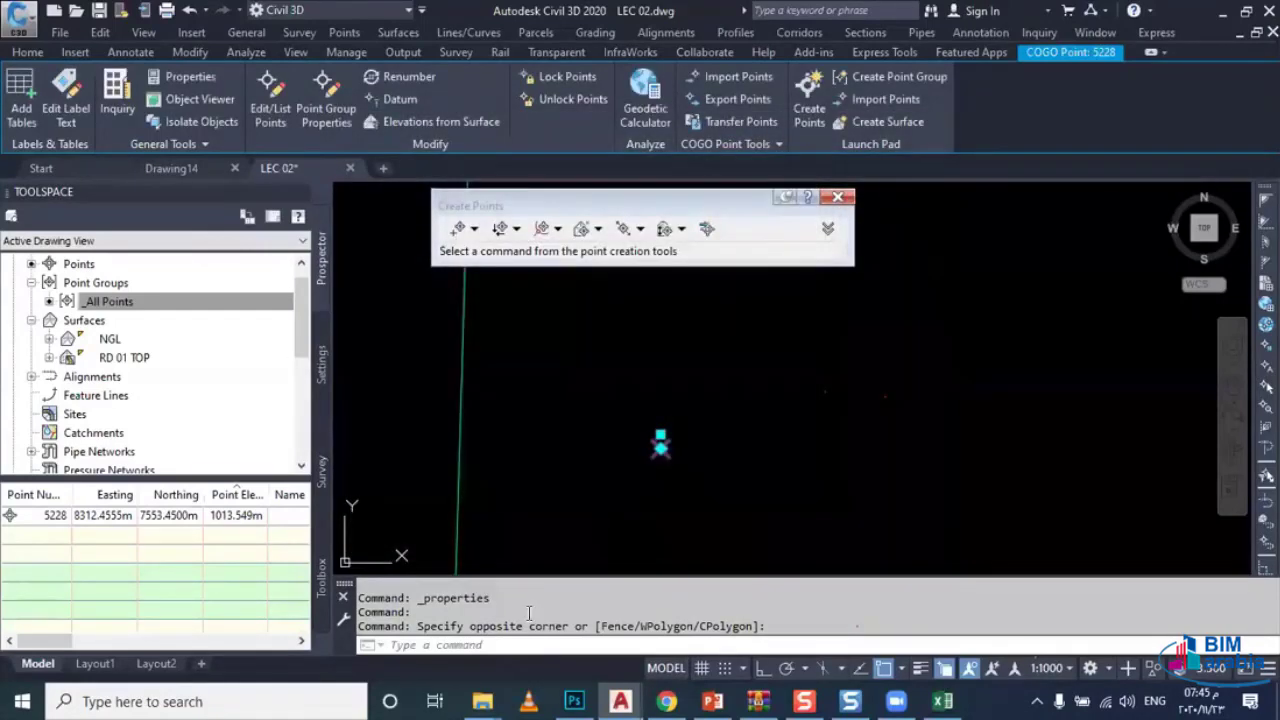
{"action": "mouse_move", "coordinate": [482, 701]}
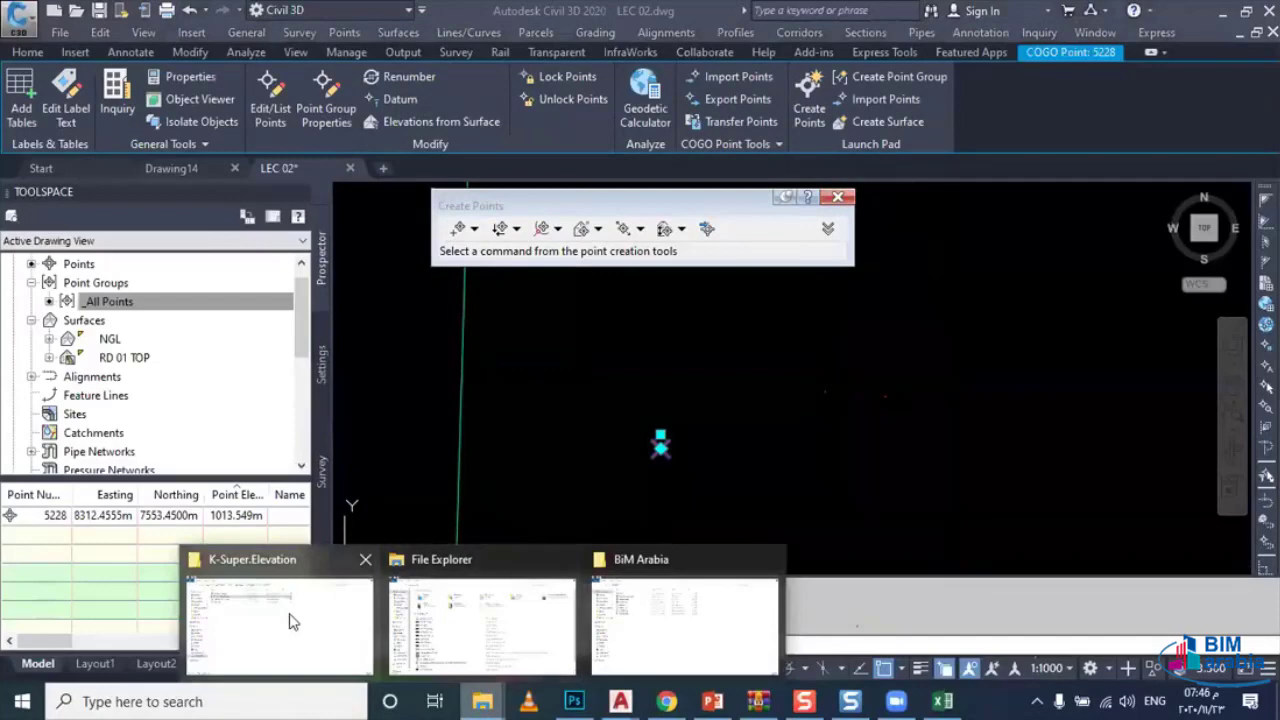
Step: Open 01.txt in Notepad and copy the point 5228 coordinate line
{"action": "left_click", "coordinate": [690, 612]}
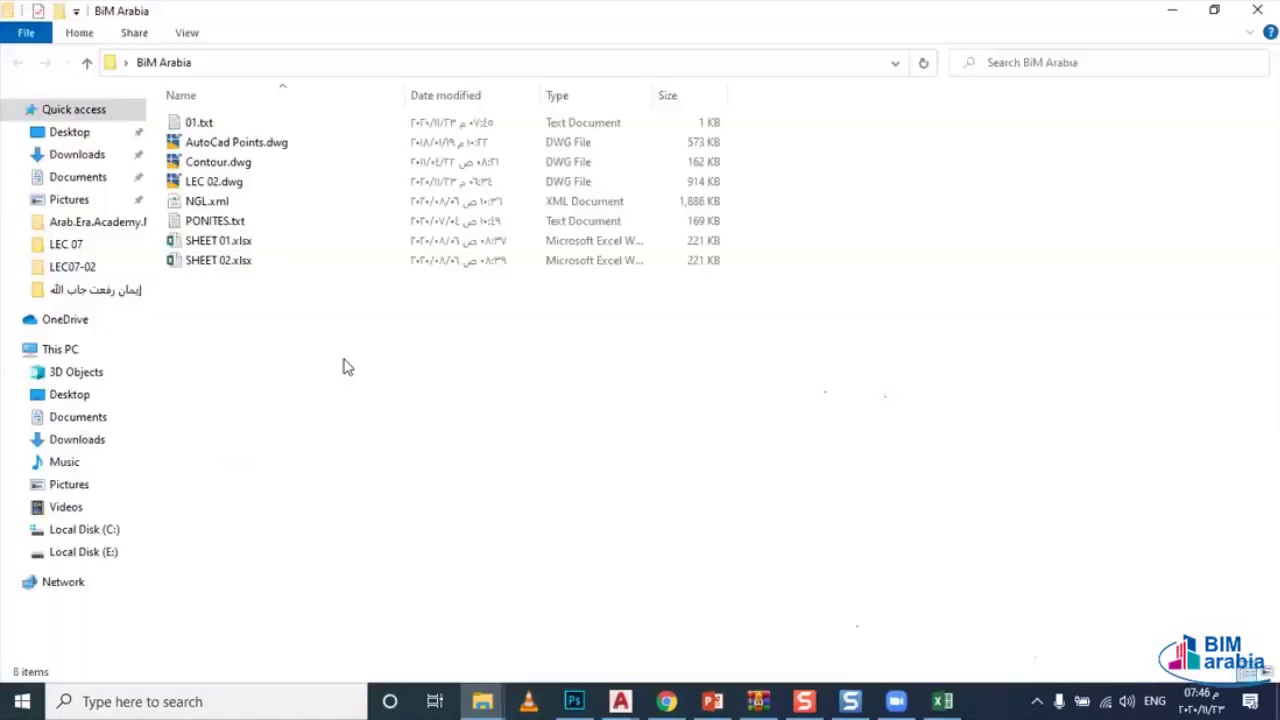
{"action": "double_click", "coordinate": [205, 122]}
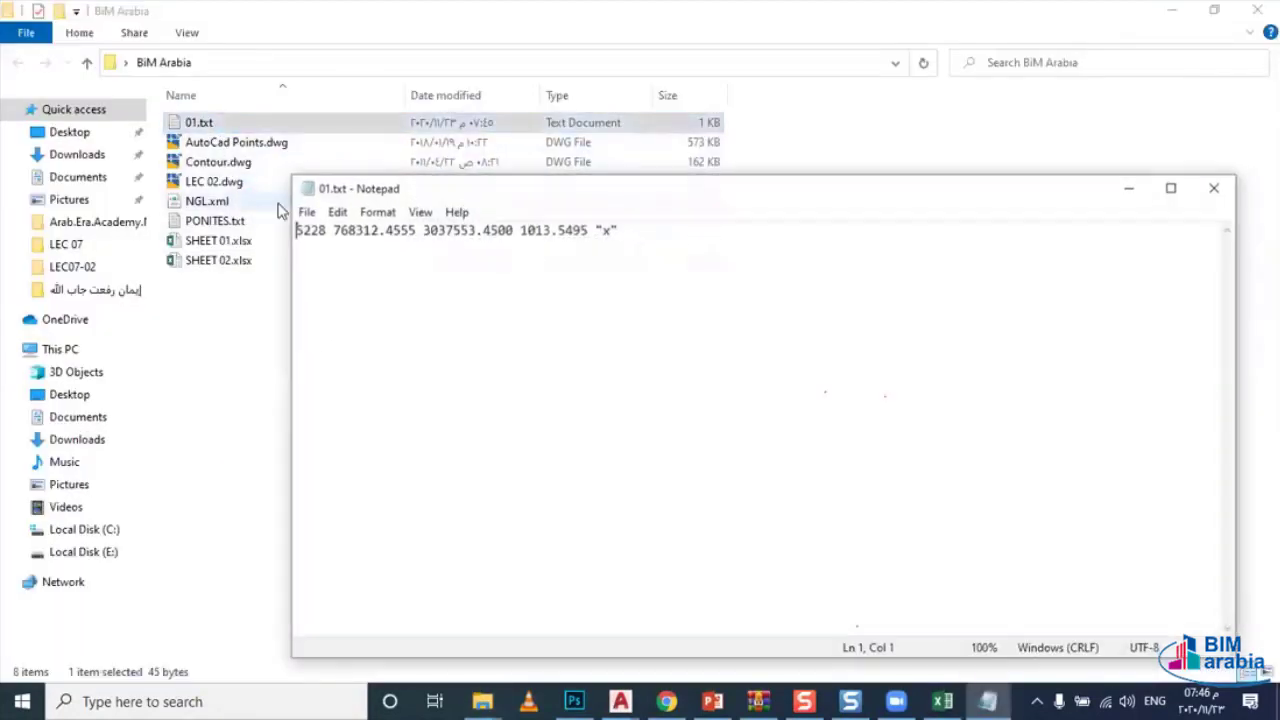
{"action": "left_click_drag", "start_coordinate": [296, 229], "coordinate": [437, 229]}
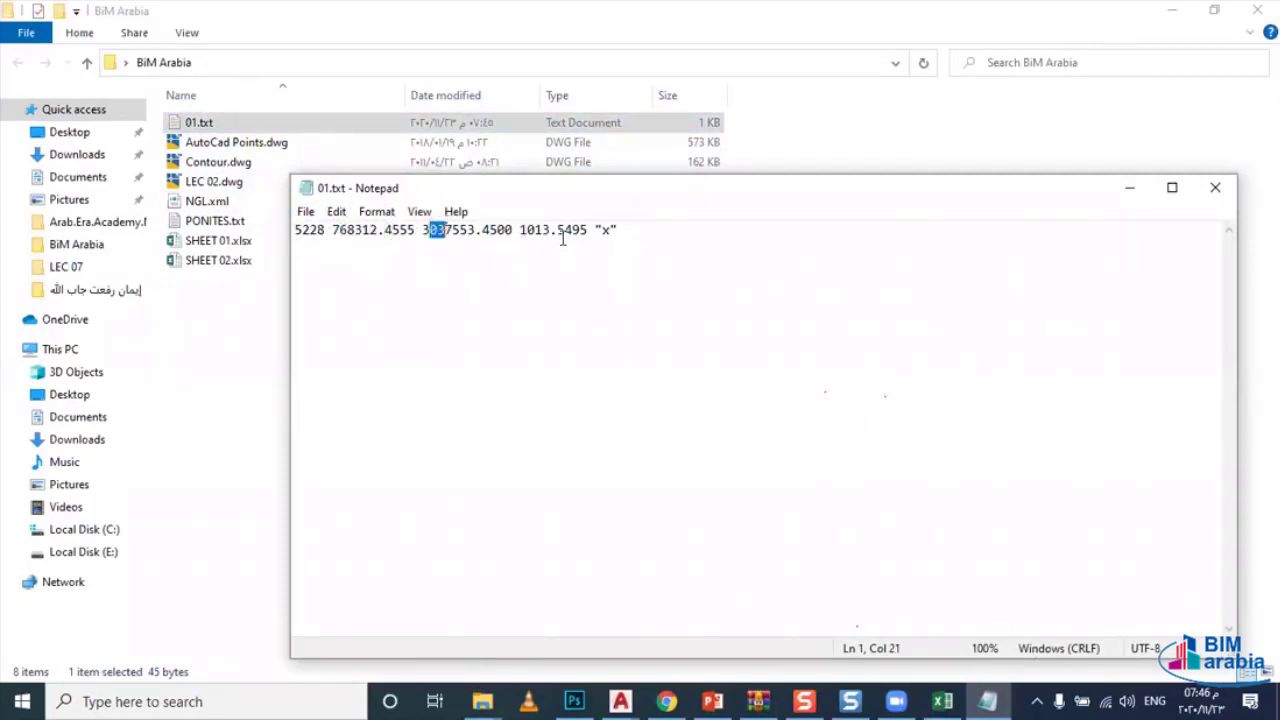
{"action": "left_click", "coordinate": [530, 230]}
{"action": "left_click_drag", "start_coordinate": [620, 230], "coordinate": [240, 210]}
{"action": "key", "text": "ctrl+c"}
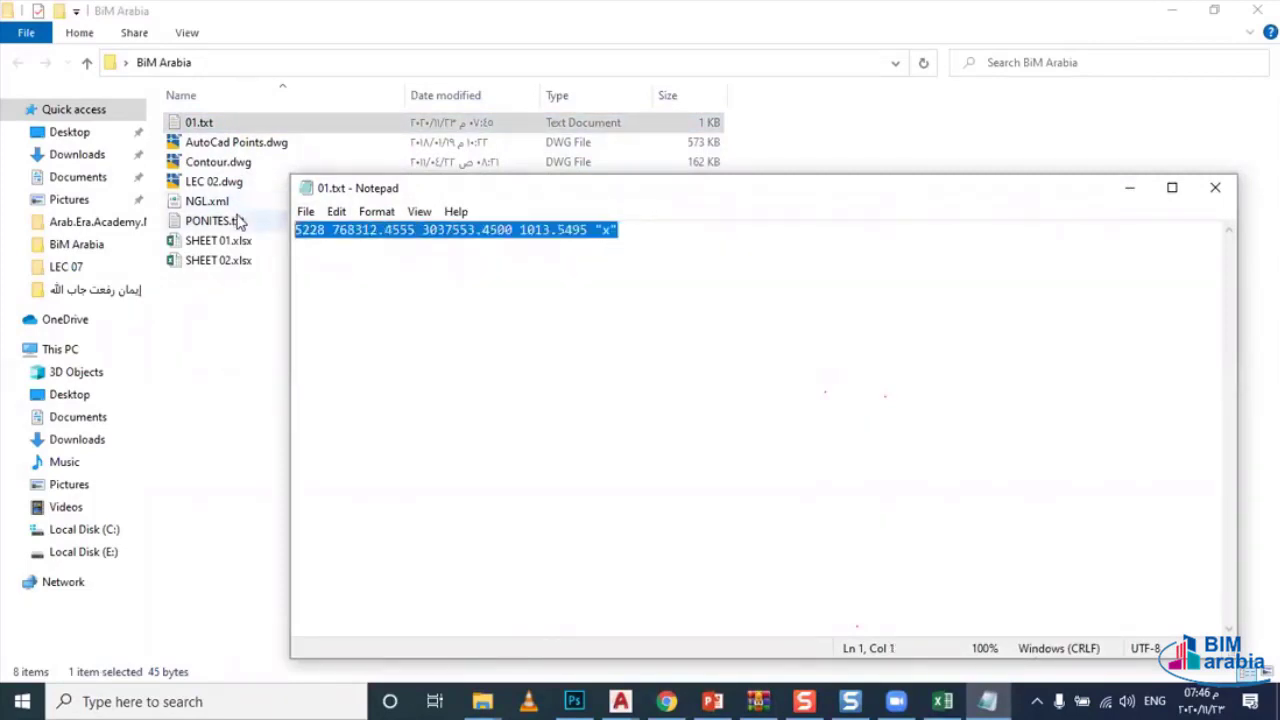
{"action": "left_click", "coordinate": [1216, 188]}
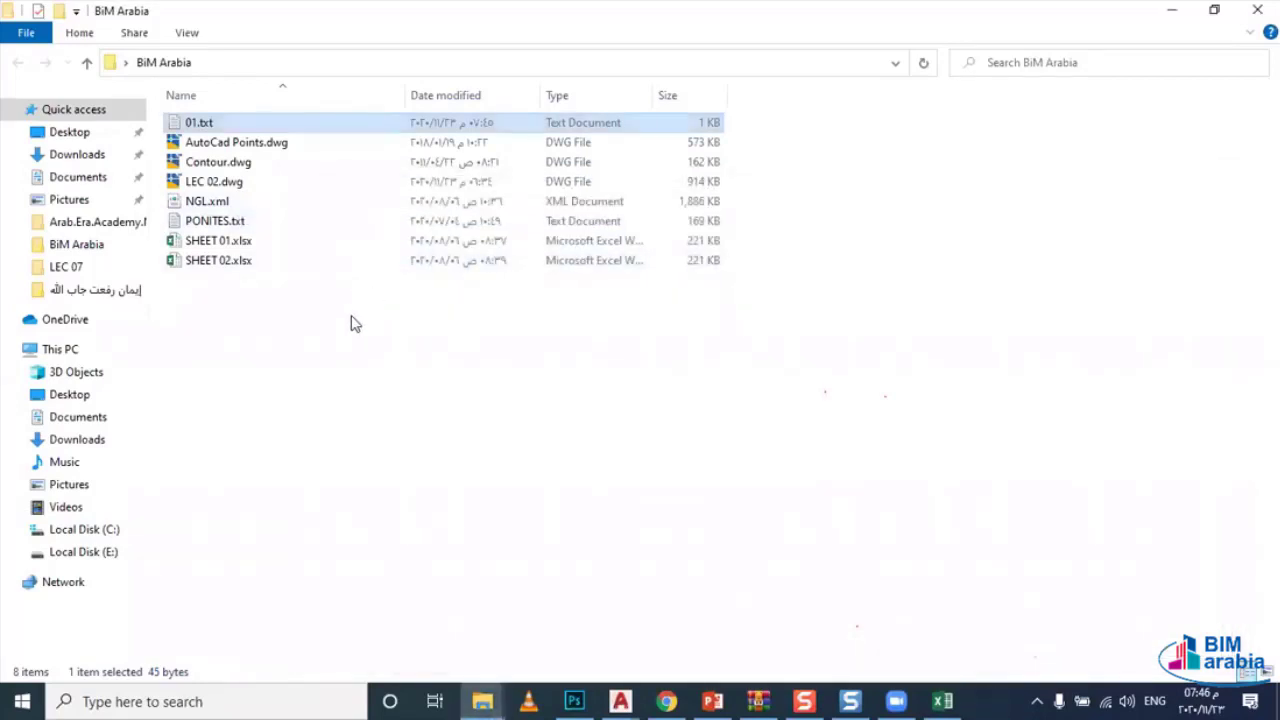
Step: Create a new Microsoft Excel Worksheet with the default name in the BiM Arabia folder
{"action": "right_click", "coordinate": [351, 318]}
{"action": "mouse_move", "coordinate": [395, 541]}
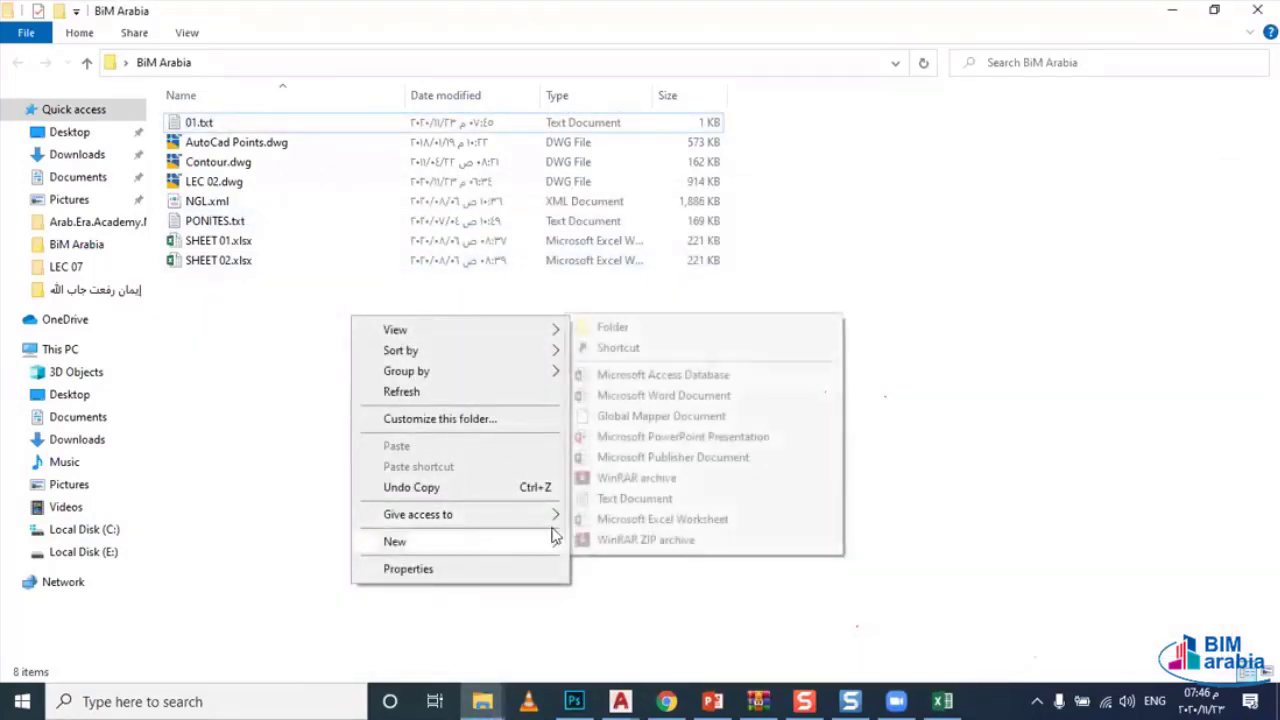
{"action": "left_click", "coordinate": [671, 517]}
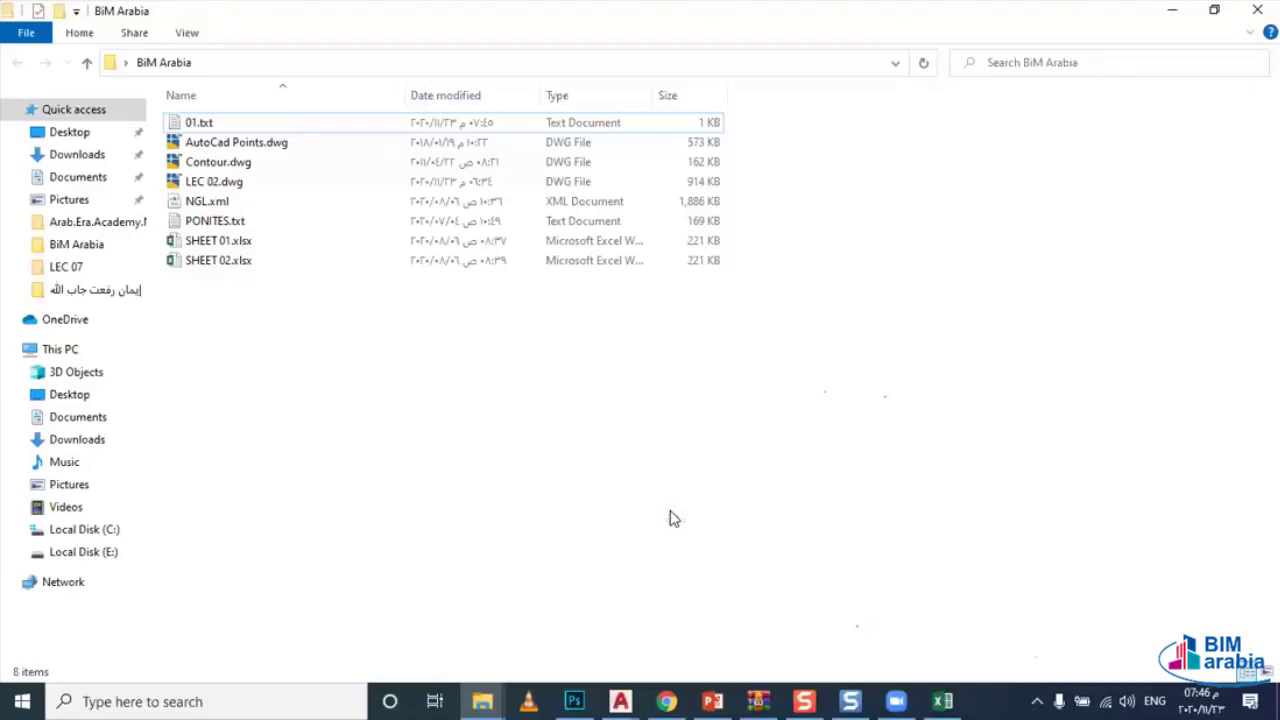
{"action": "key", "text": "Return"}
{"action": "key", "text": "Return"}
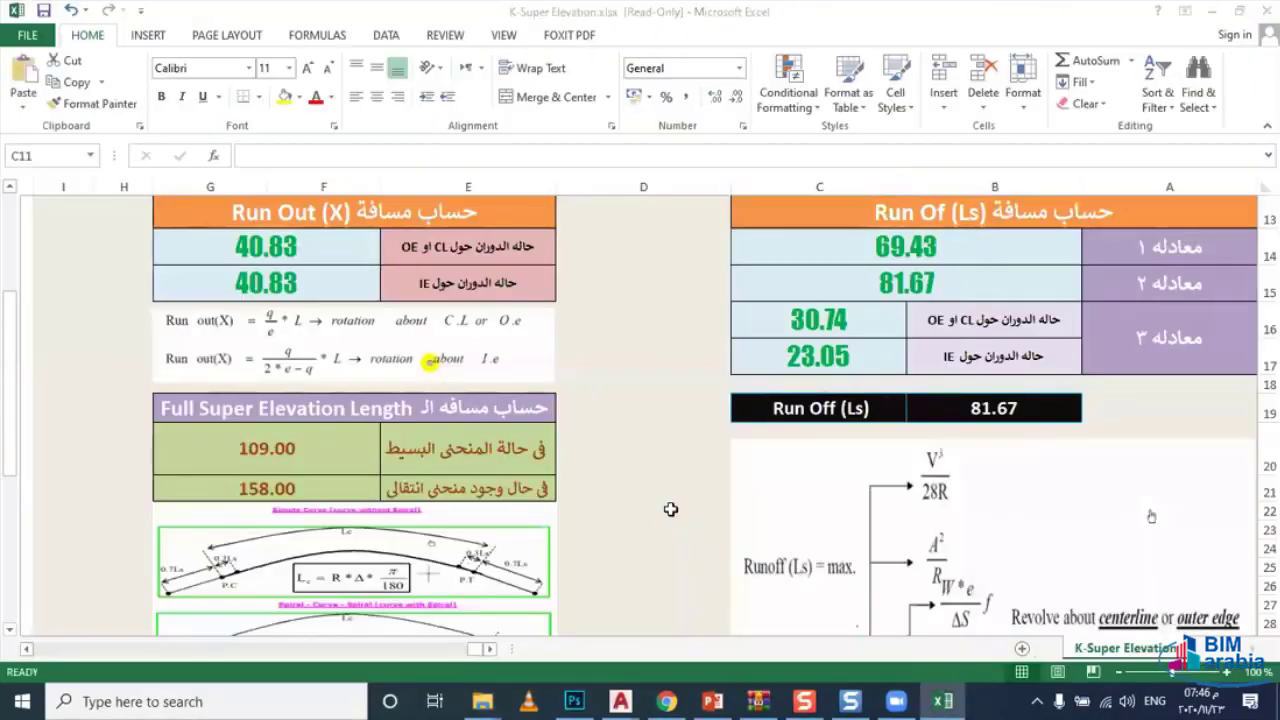
Step: Paste the coordinate line into A1 and split column A with fixed-width Text to Columns
{"action": "key", "text": "ctrl+v"}
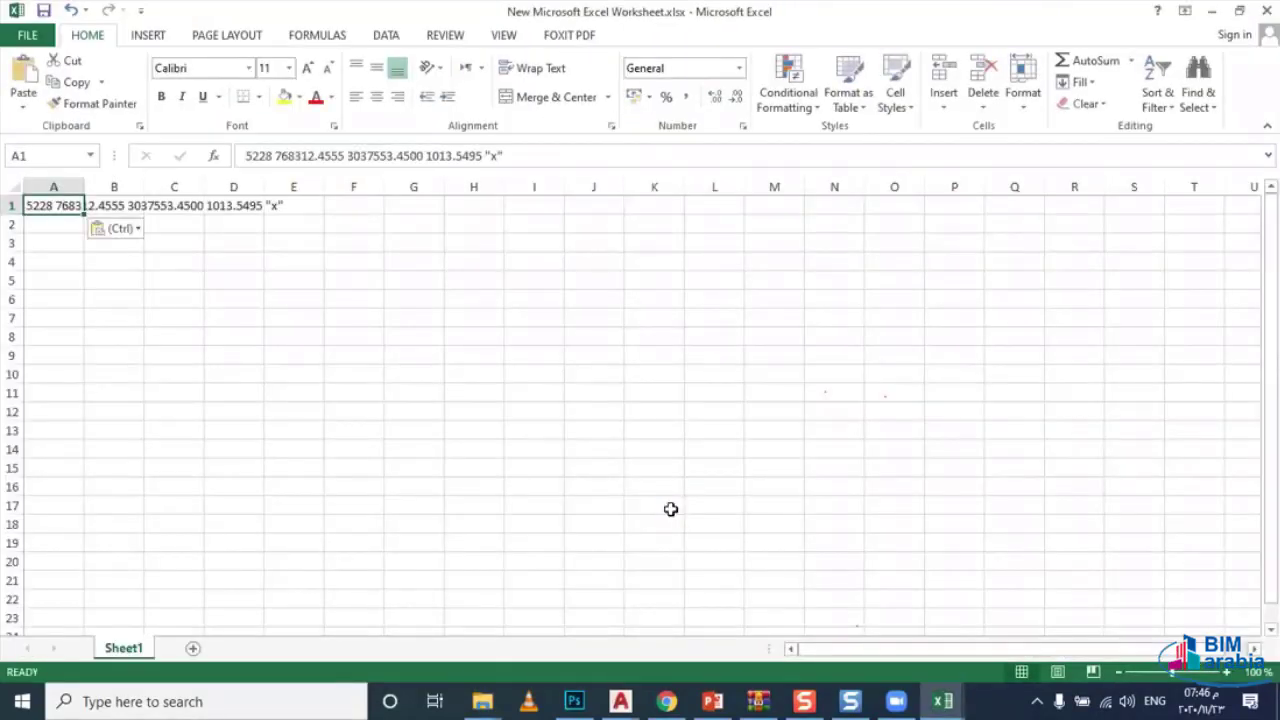
{"action": "left_click", "coordinate": [354, 430]}
{"action": "left_click", "coordinate": [43, 200]}
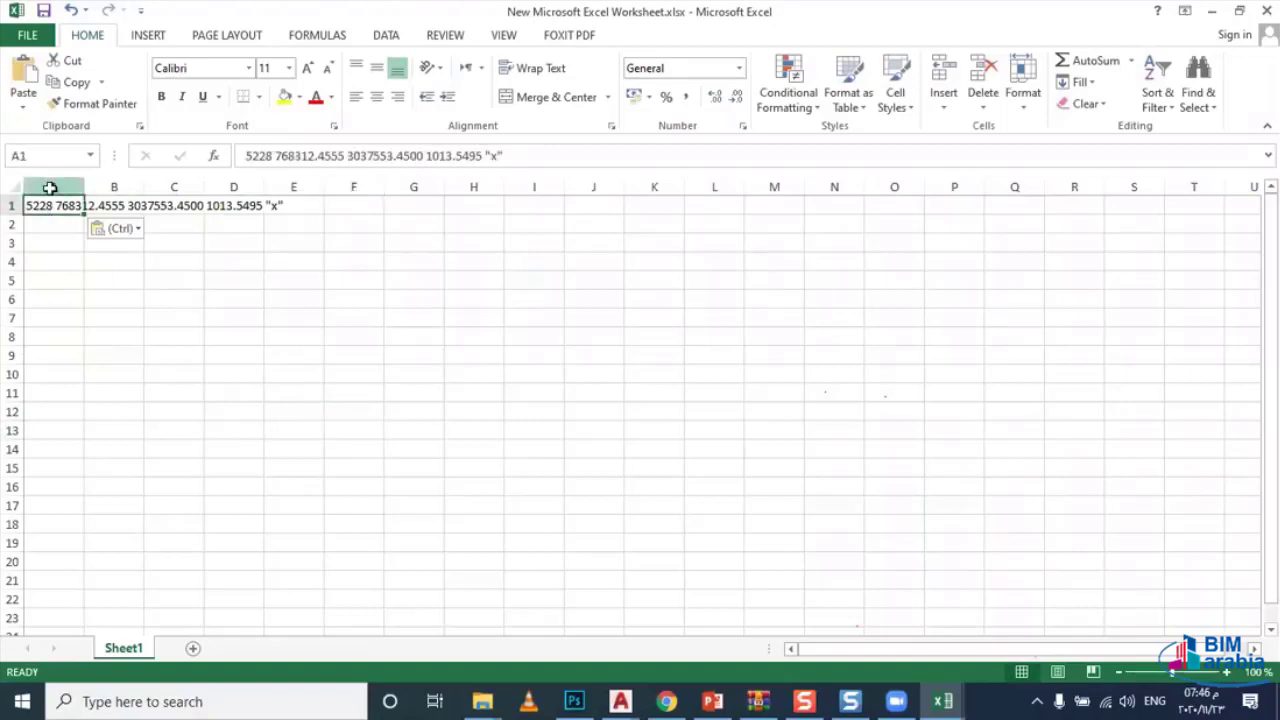
{"action": "left_click", "coordinate": [52, 188]}
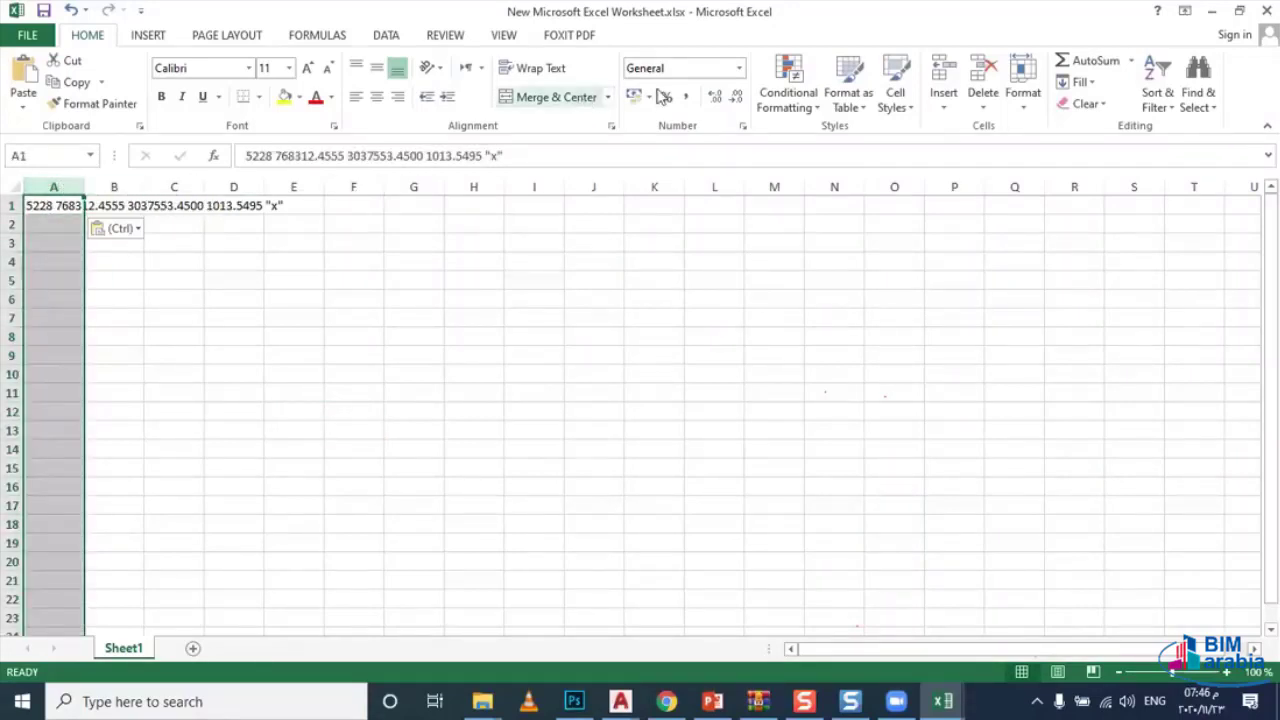
{"action": "left_click", "coordinate": [406, 38]}
{"action": "left_click", "coordinate": [625, 88]}
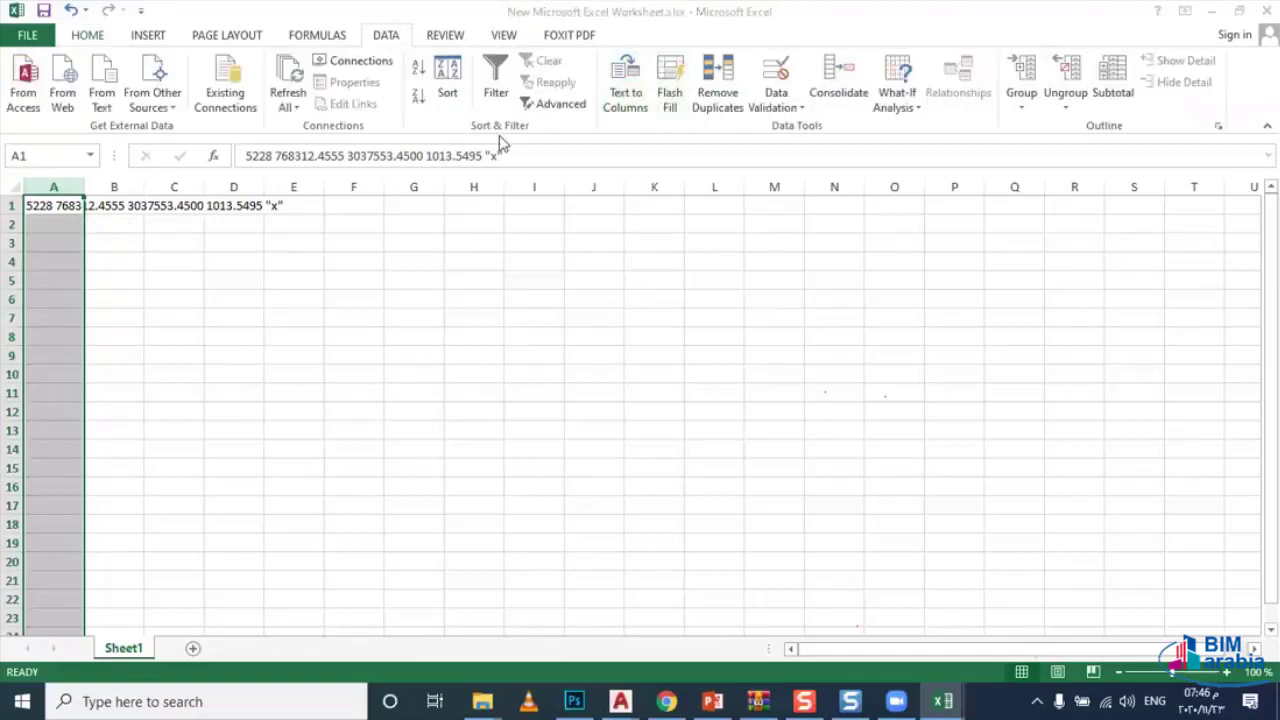
{"action": "left_click", "coordinate": [743, 503]}
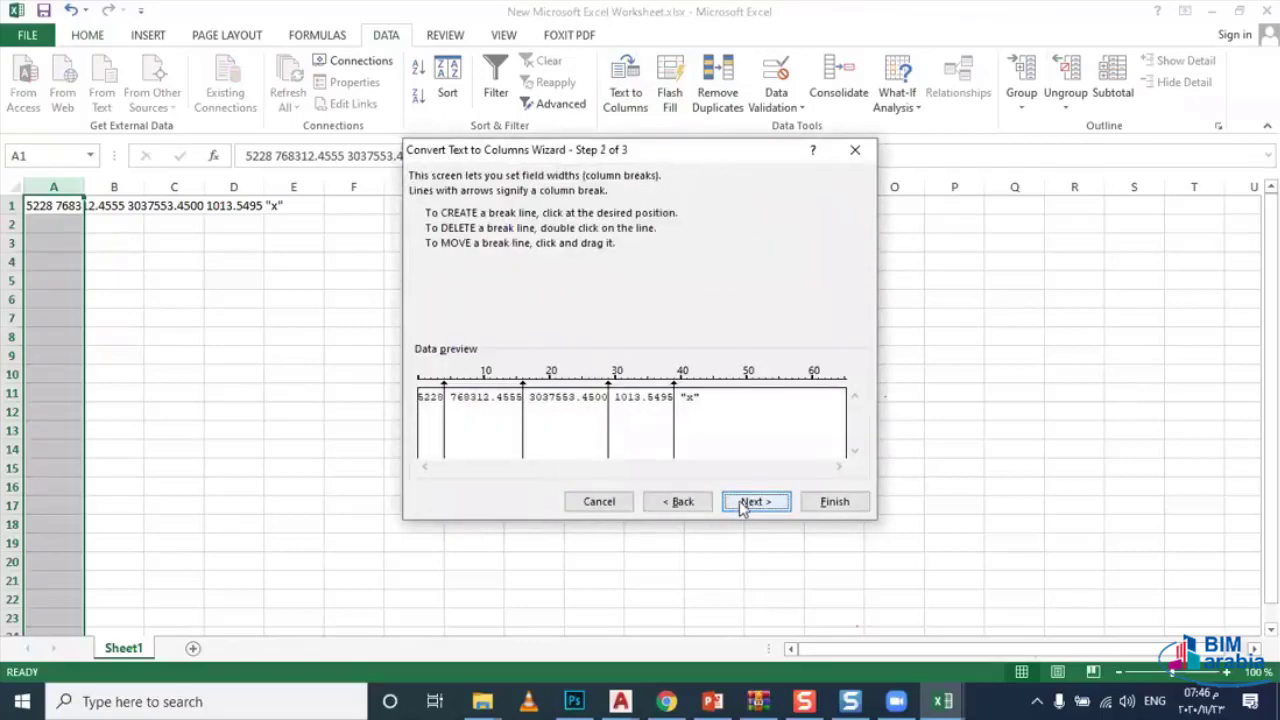
{"action": "left_click", "coordinate": [747, 503]}
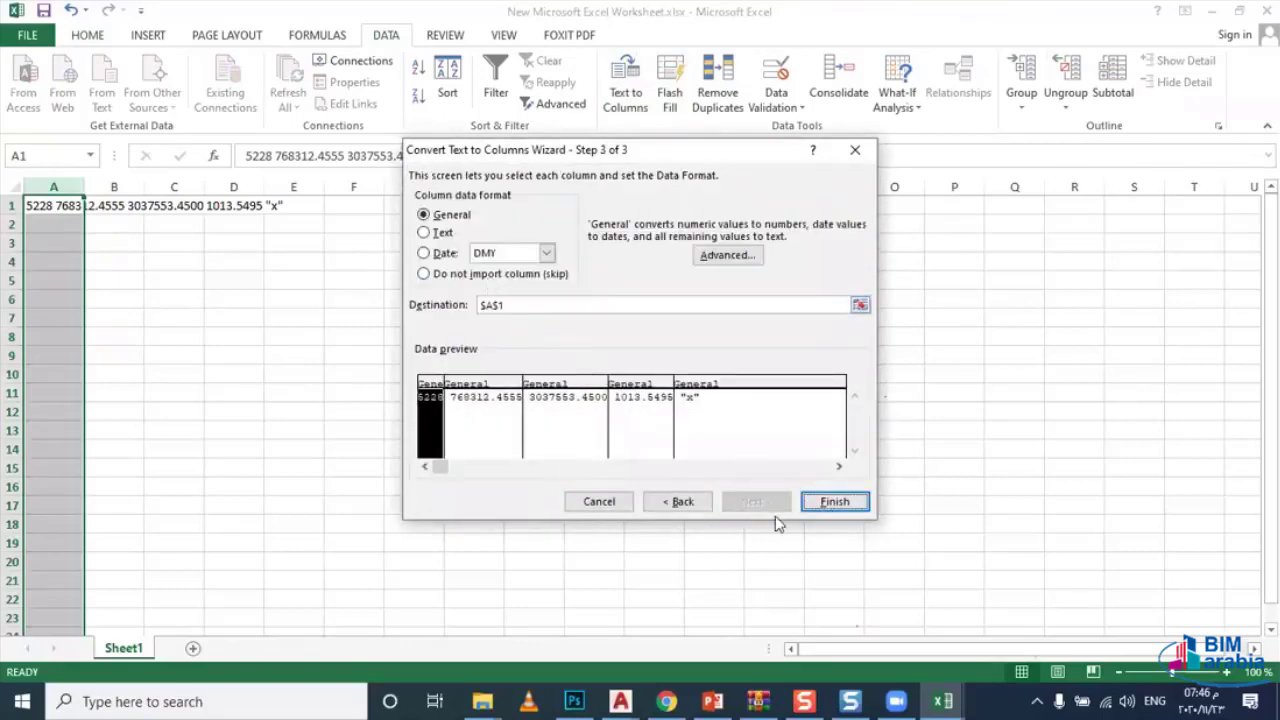
{"action": "left_click", "coordinate": [816, 501]}
Step: Check the split values in A1–E1: point 5228, easting, northing, elevation 1013.55, description x
{"action": "left_click", "coordinate": [328, 445]}
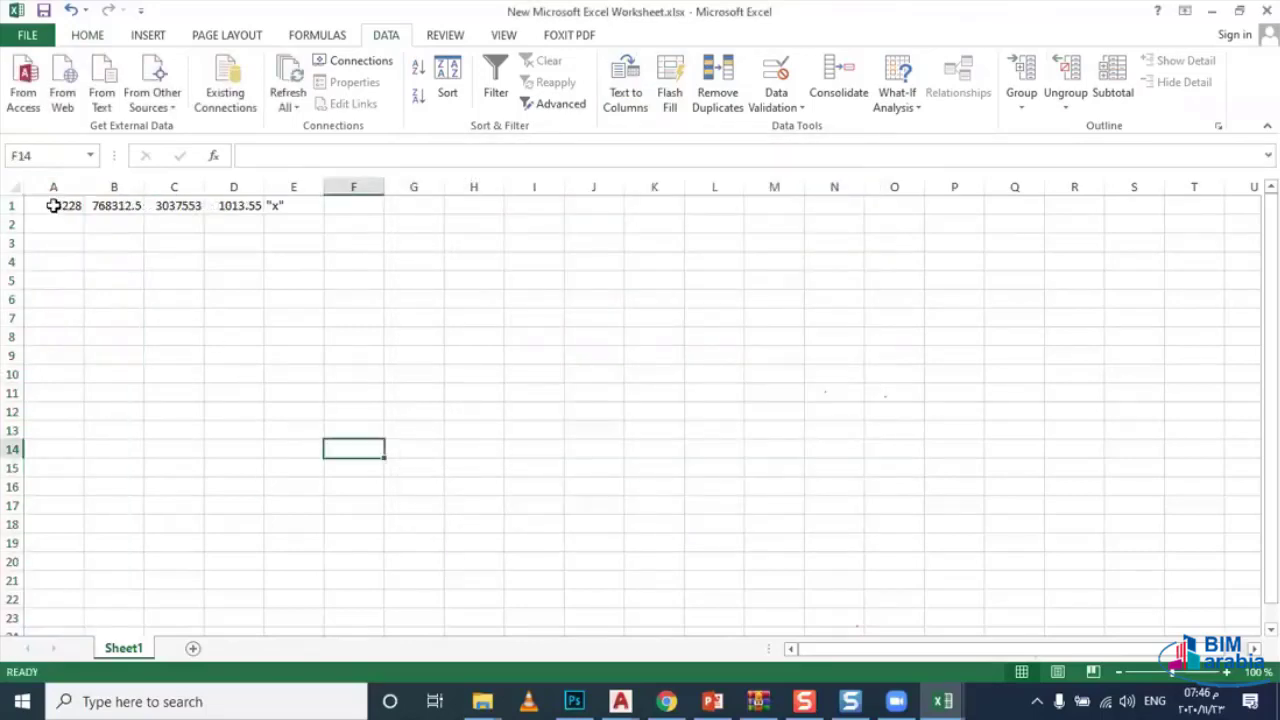
{"action": "left_click", "coordinate": [55, 205]}
{"action": "left_click", "coordinate": [98, 200]}
{"action": "left_click", "coordinate": [171, 203]}
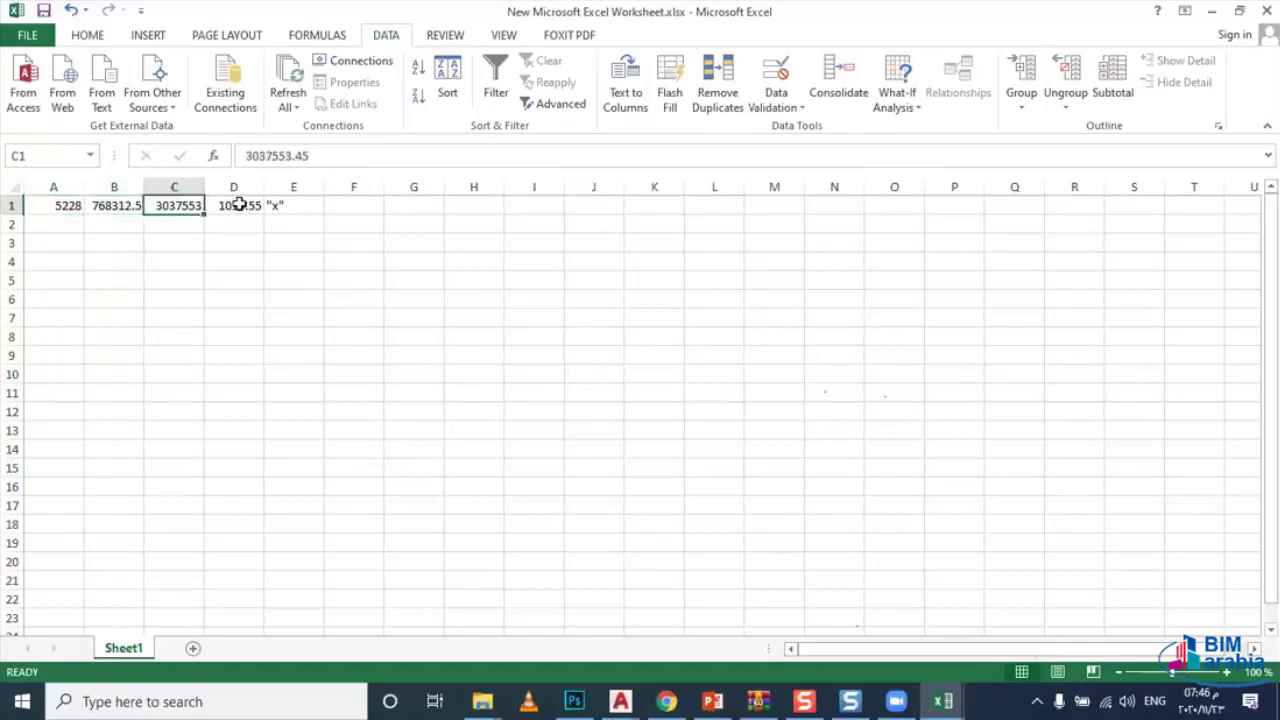
{"action": "left_click", "coordinate": [240, 205]}
{"action": "left_click", "coordinate": [280, 205]}
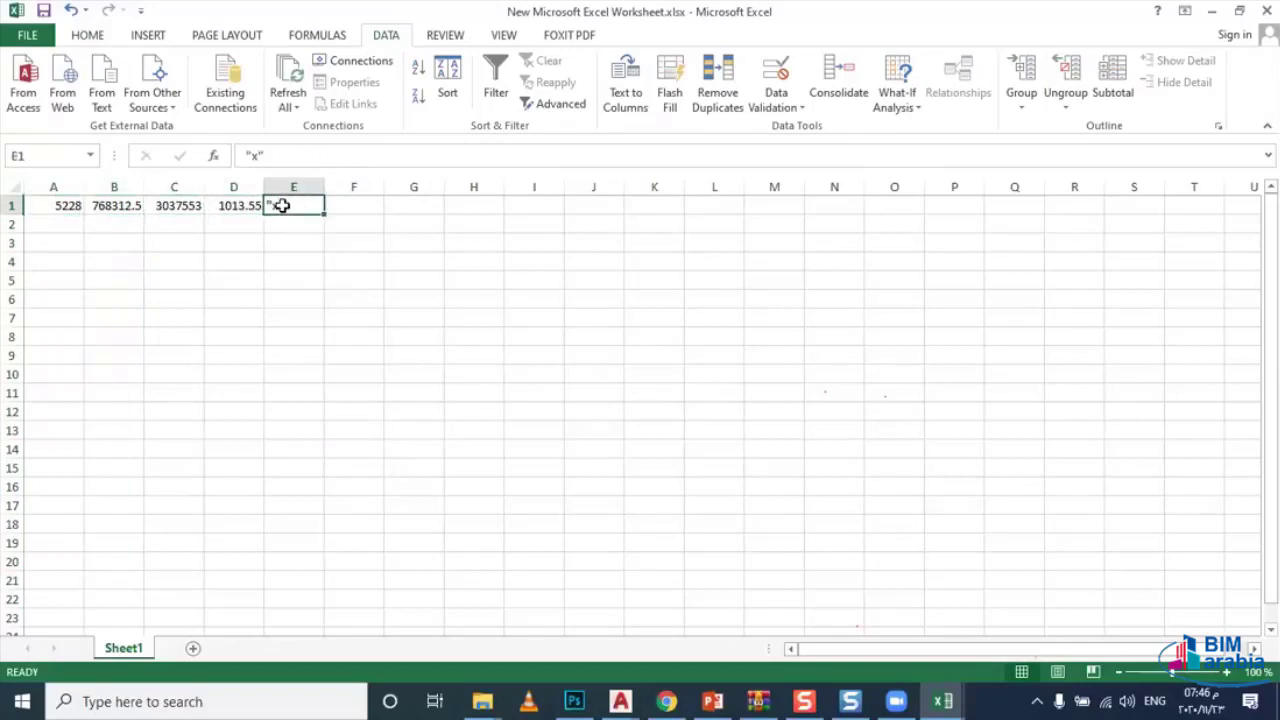
{"action": "left_click", "coordinate": [291, 266]}
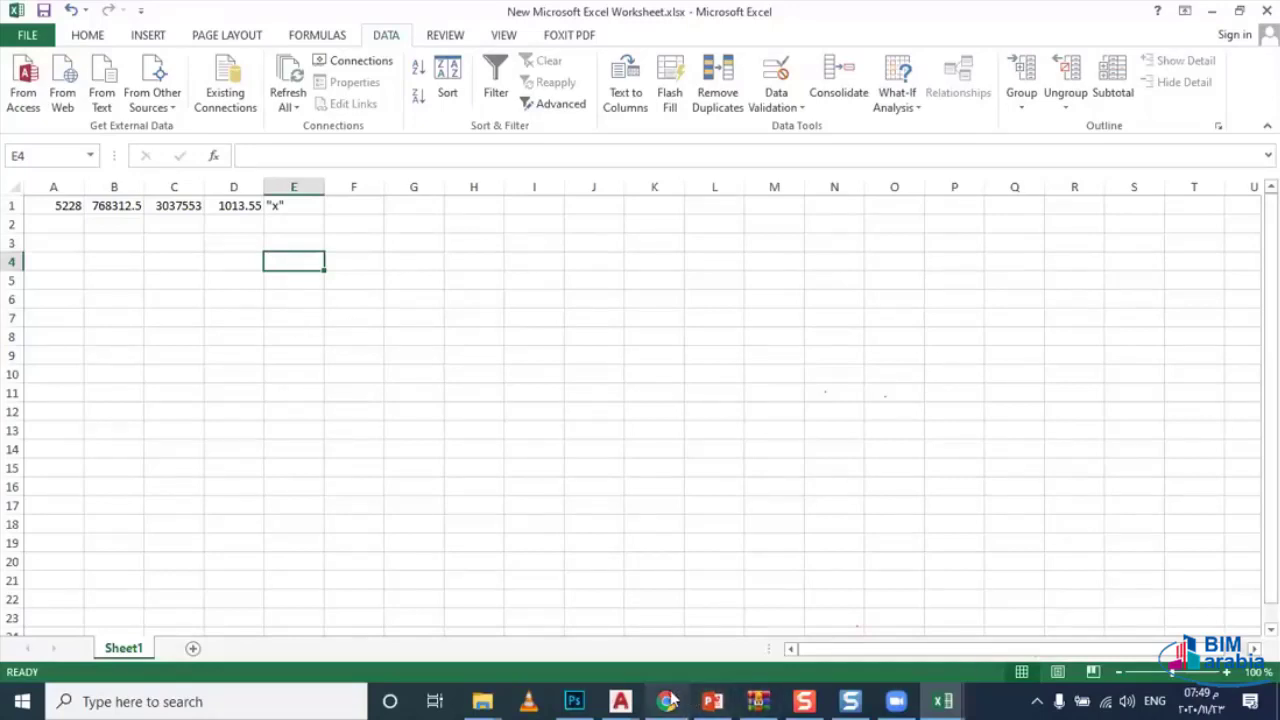
{"action": "mouse_move", "coordinate": [620, 701]}
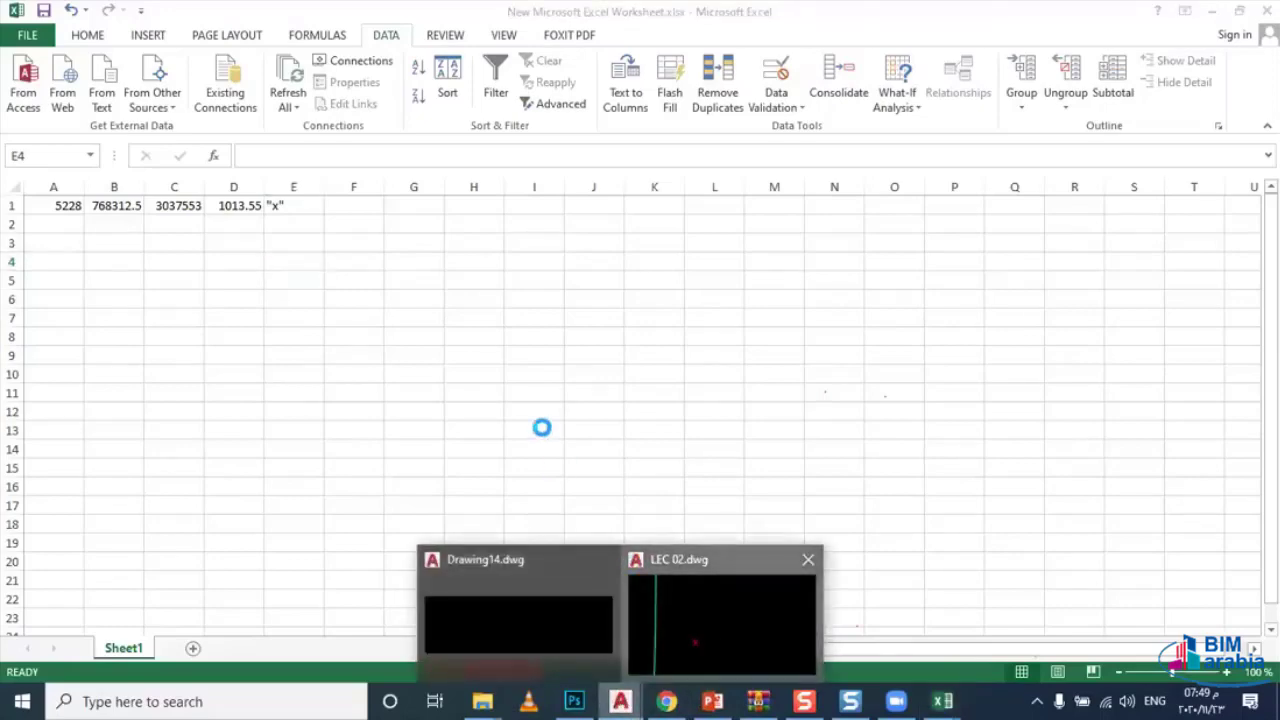
Step: Return to the LEC 02 drawing, zoom in, and cancel the active command
{"action": "left_click", "coordinate": [543, 428]}
{"action": "scroll", "coordinate": [600, 452], "scroll_direction": "up", "scroll_amount": 2}
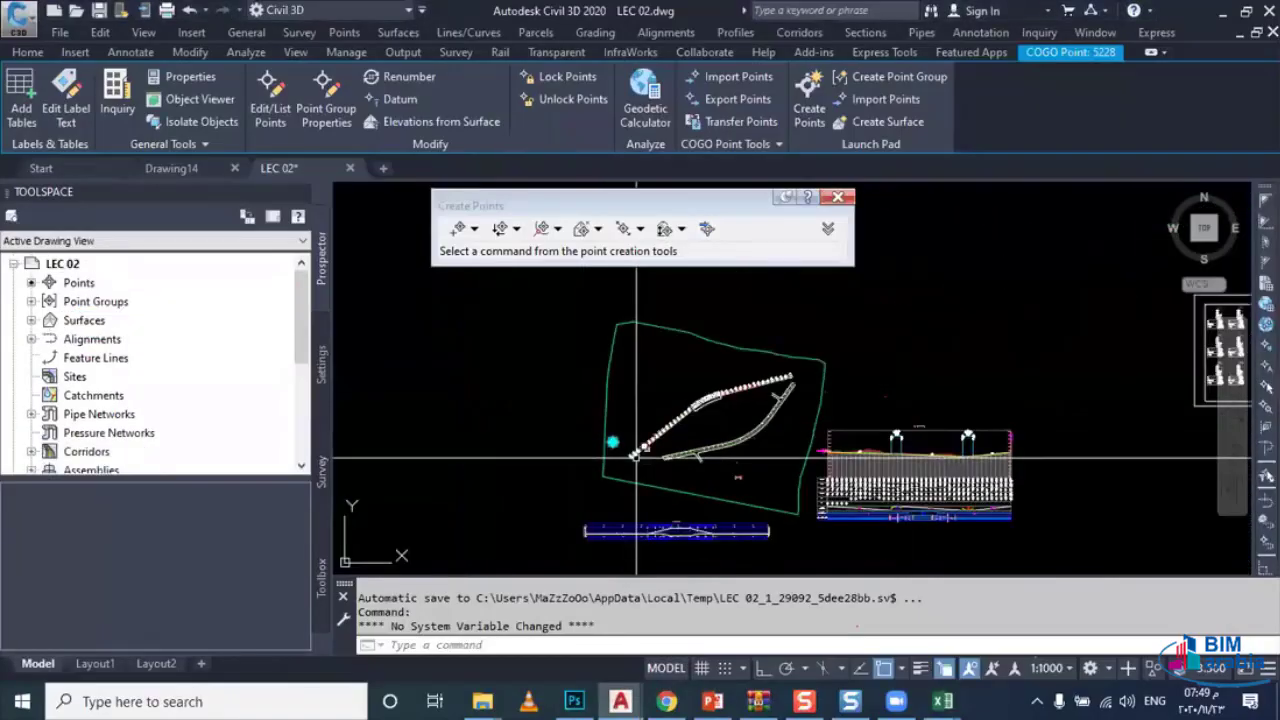
{"action": "scroll", "coordinate": [600, 452], "scroll_direction": "up", "scroll_amount": 2}
{"action": "scroll", "coordinate": [600, 452], "scroll_direction": "up", "scroll_amount": 2}
{"action": "scroll", "coordinate": [600, 452], "scroll_direction": "up", "scroll_amount": 2}
{"action": "scroll", "coordinate": [610, 455], "scroll_direction": "up", "scroll_amount": 2}
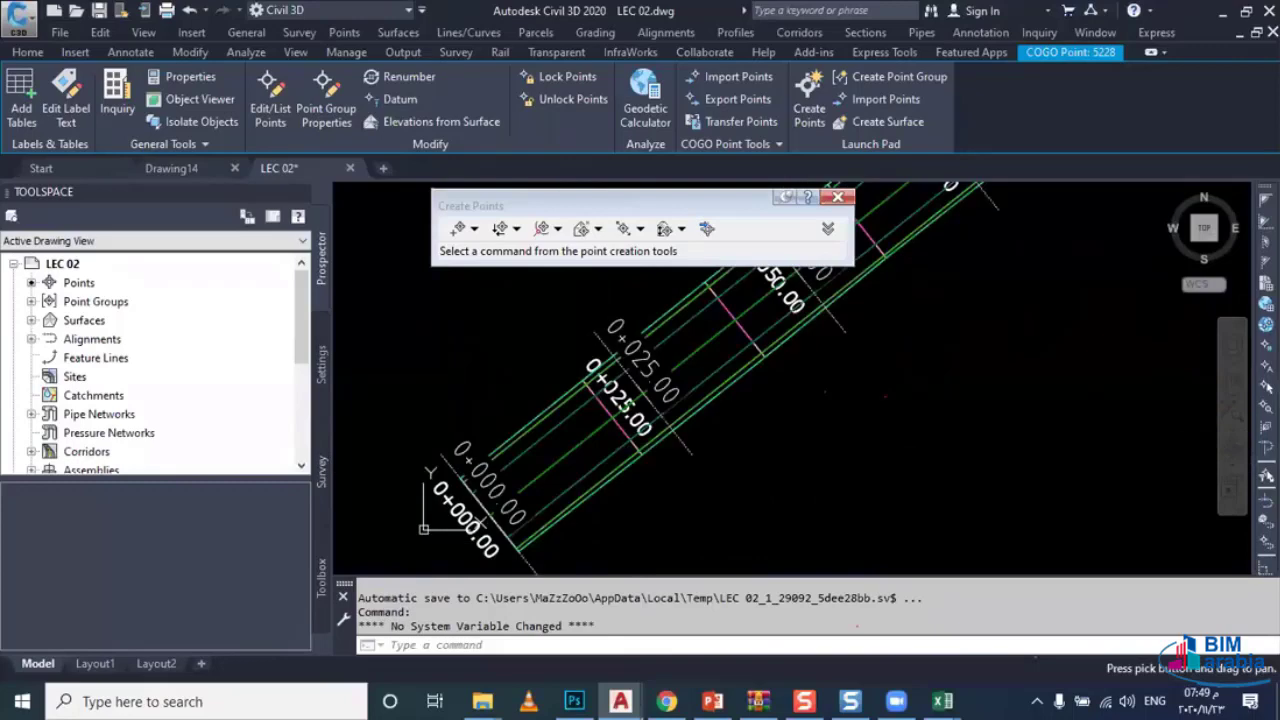
{"action": "key", "text": "Escape"}
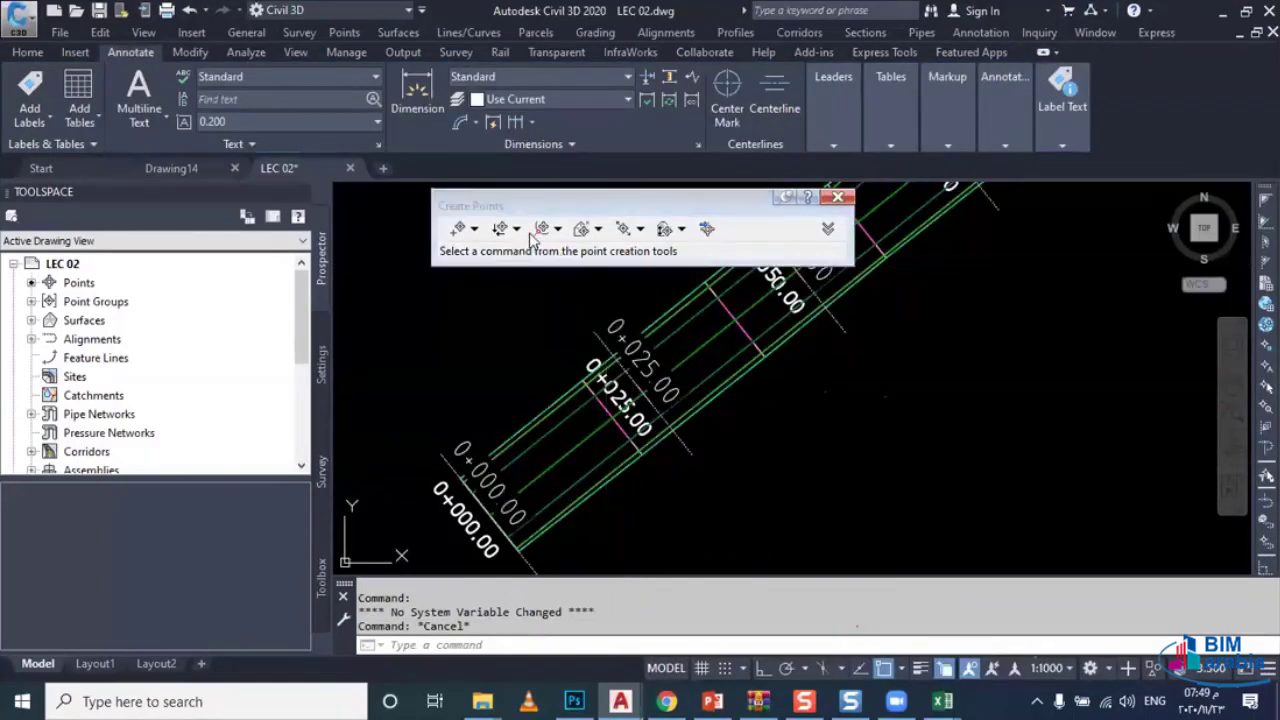
Step: Start Measure Alignment points on alignment RD 01 using the RD 01 DES PROFILE profile
{"action": "left_click", "coordinate": [558, 229]}
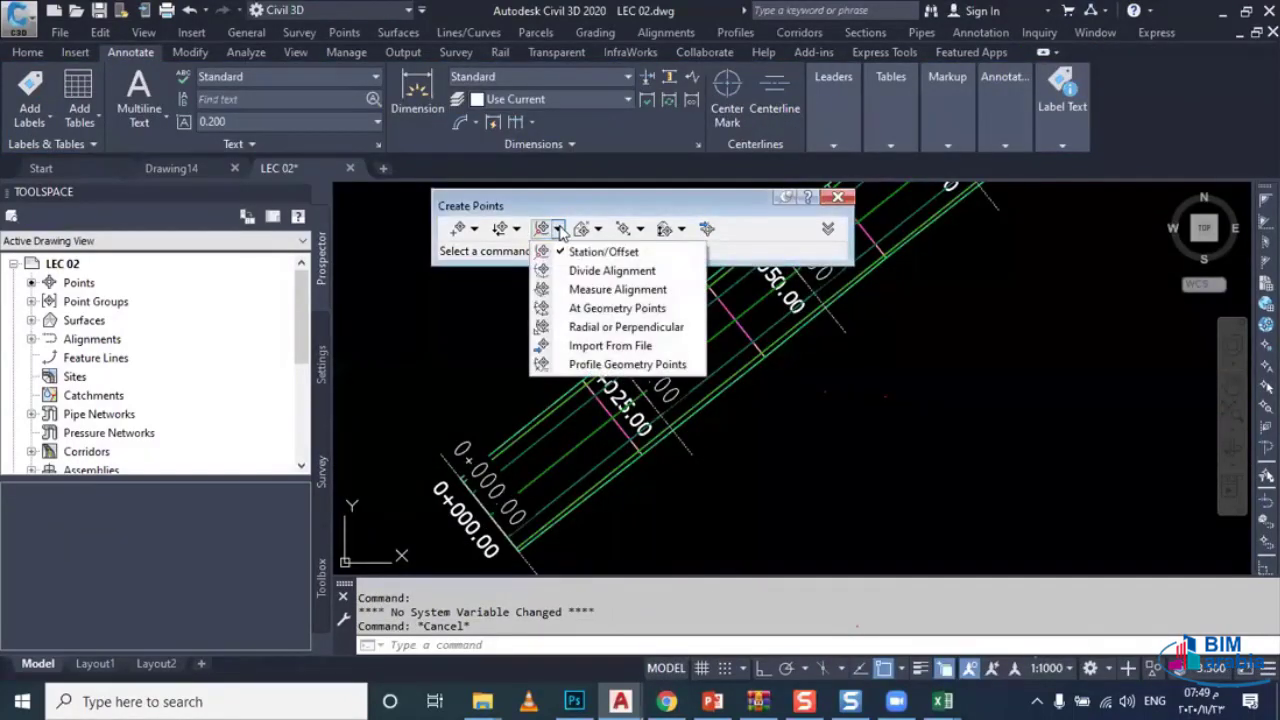
{"action": "left_click", "coordinate": [574, 289]}
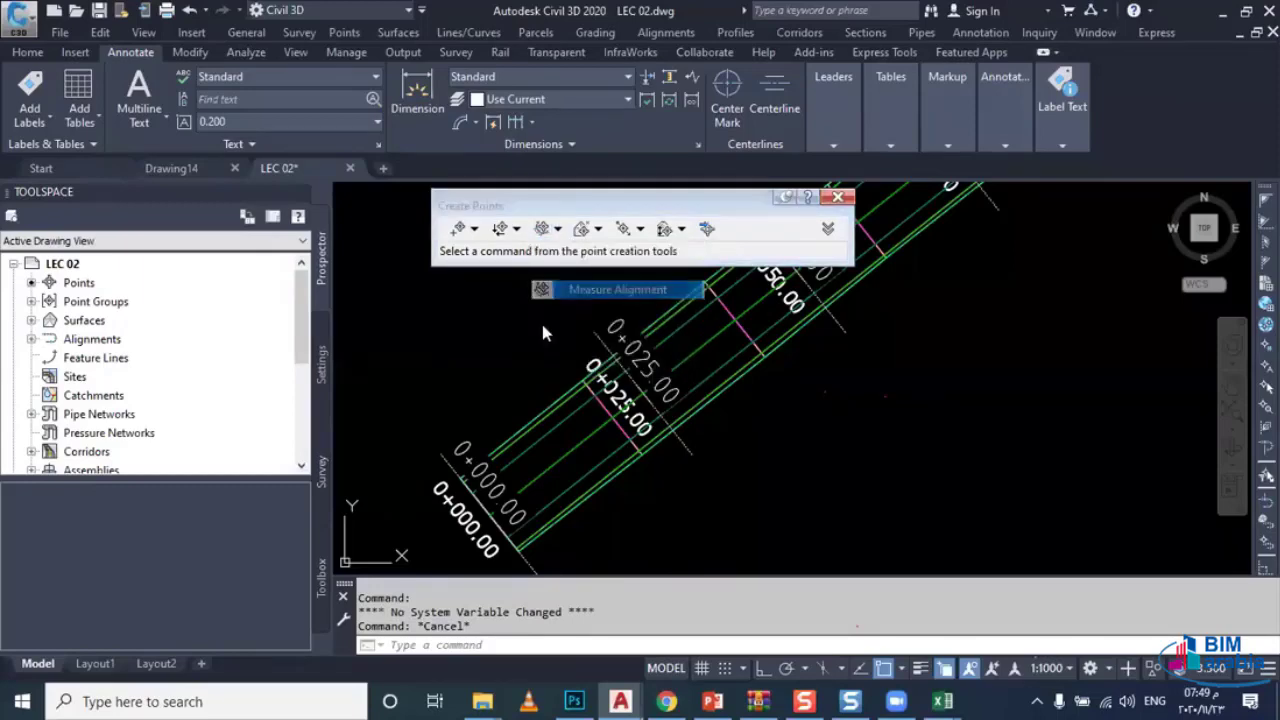
{"action": "left_click", "coordinate": [535, 485]}
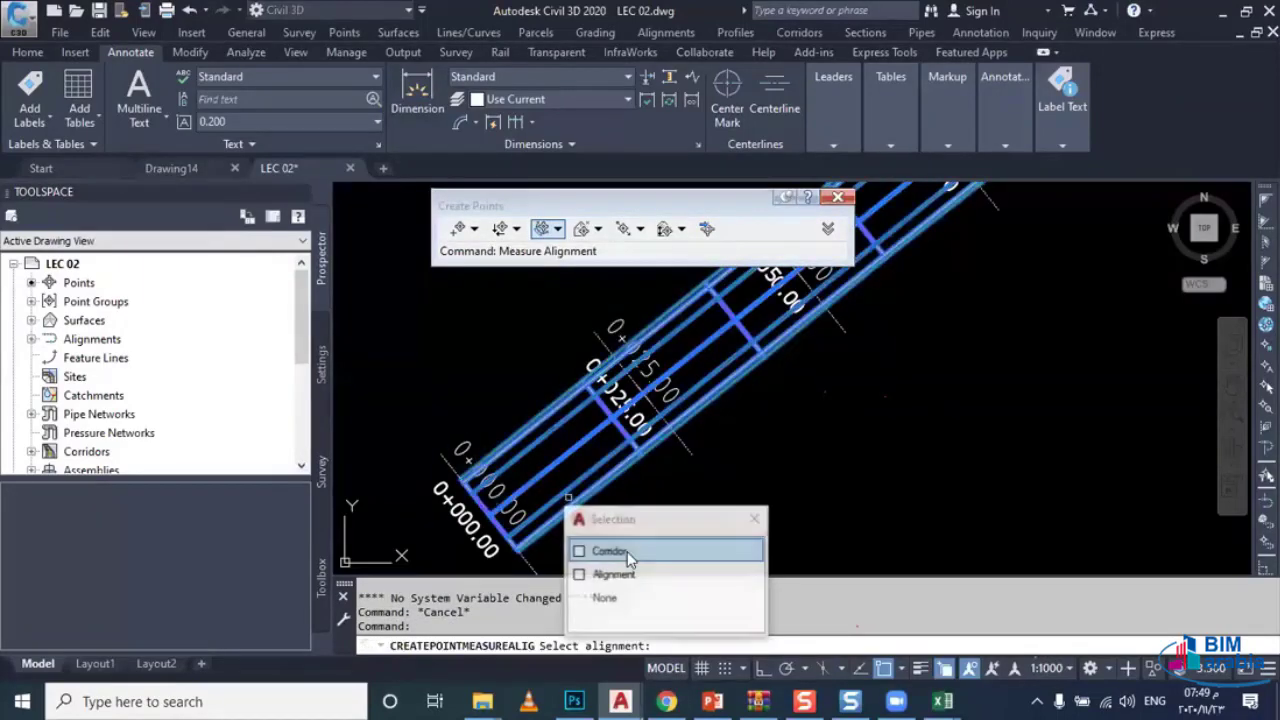
{"action": "left_click", "coordinate": [632, 571]}
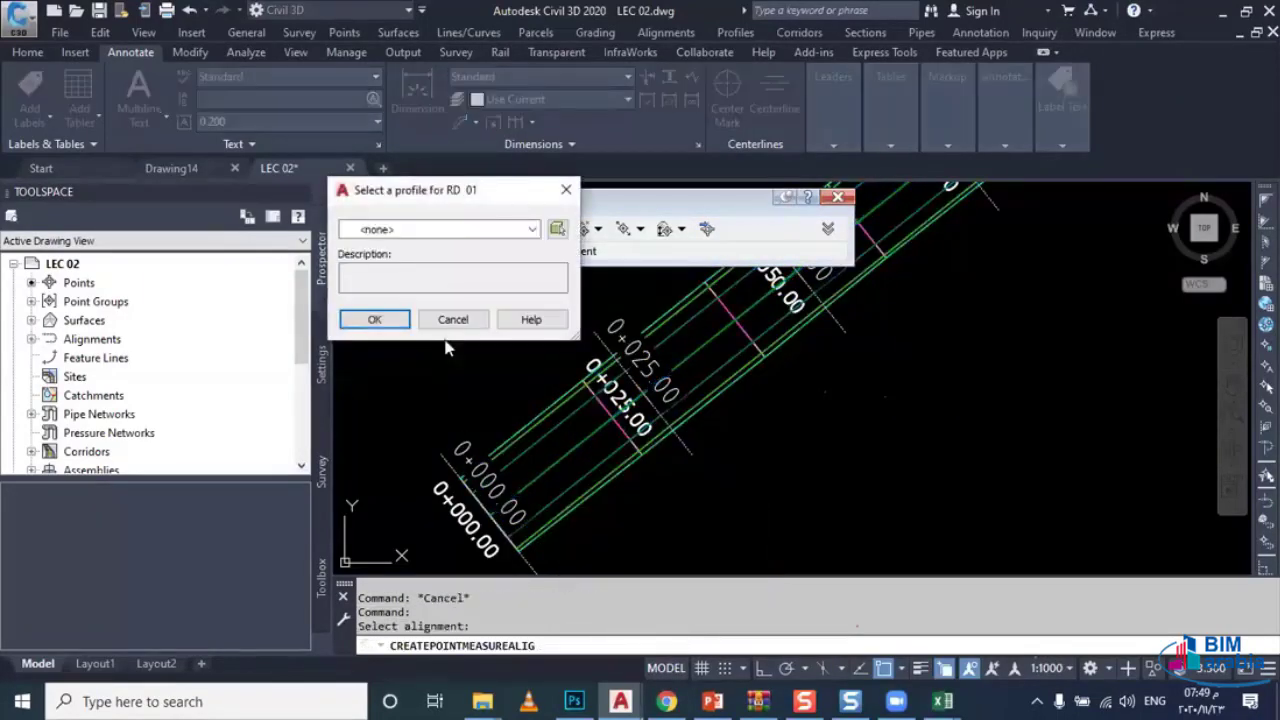
{"action": "left_click", "coordinate": [432, 230]}
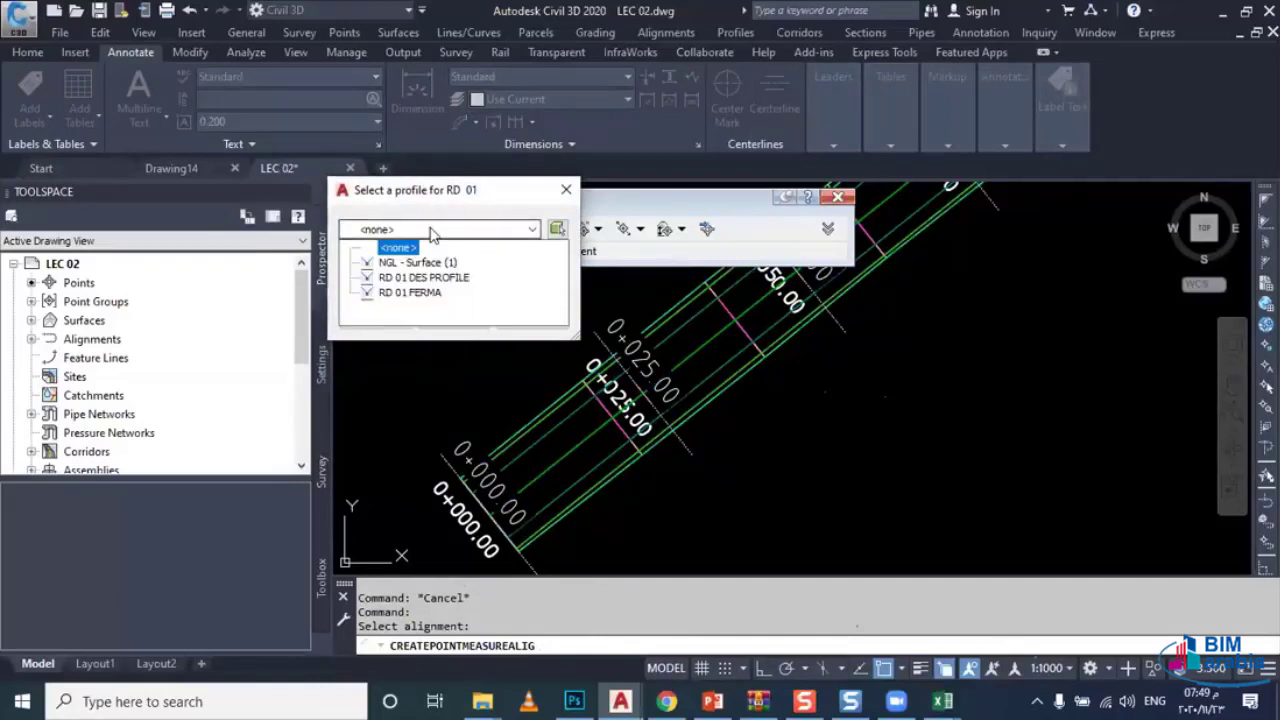
{"action": "left_click", "coordinate": [424, 277]}
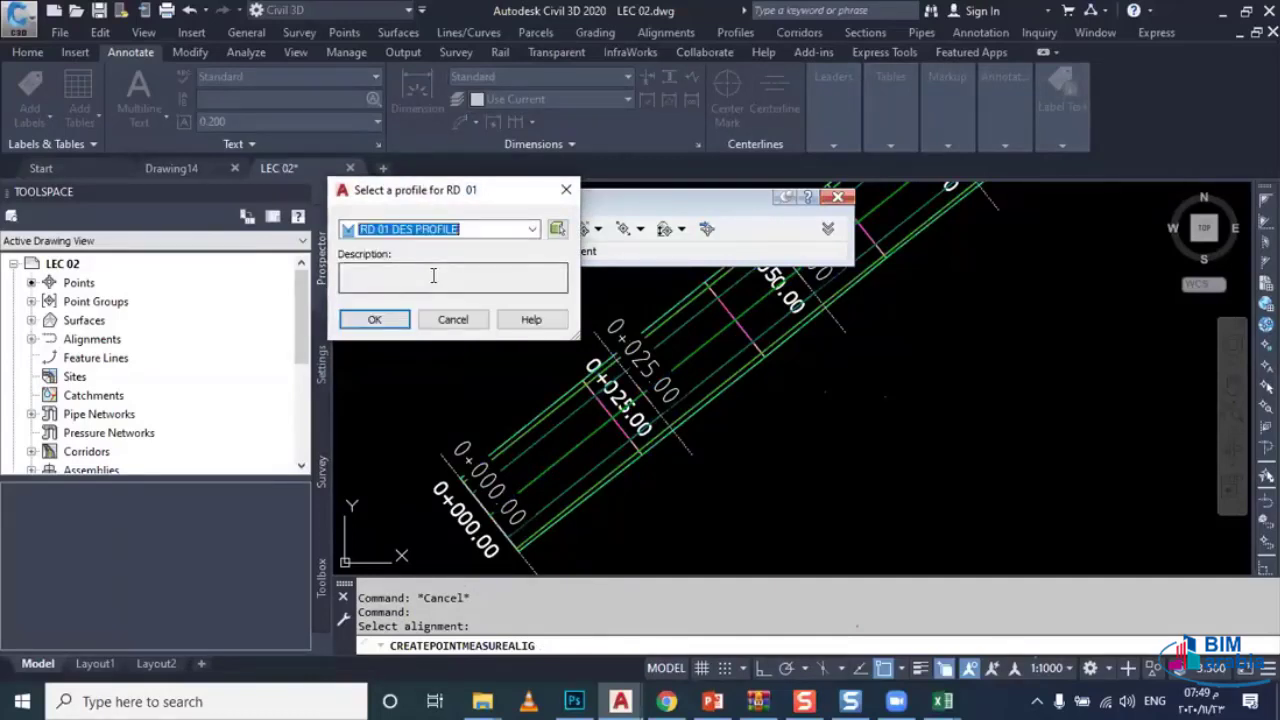
{"action": "left_click", "coordinate": [398, 324]}
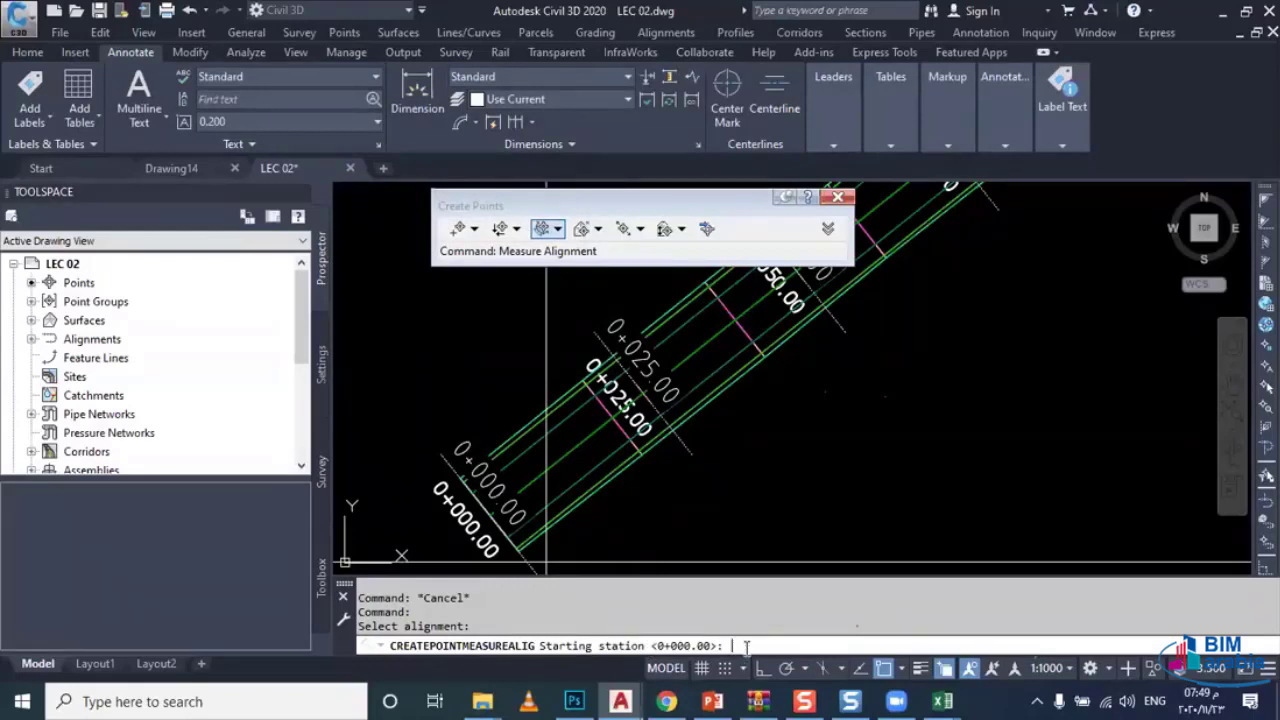
Step: Accept station 0+000.00 and offset 0.000, enter interval 10, then cancel before any points are created
{"action": "key", "text": "Return"}
{"action": "key", "text": "Return"}
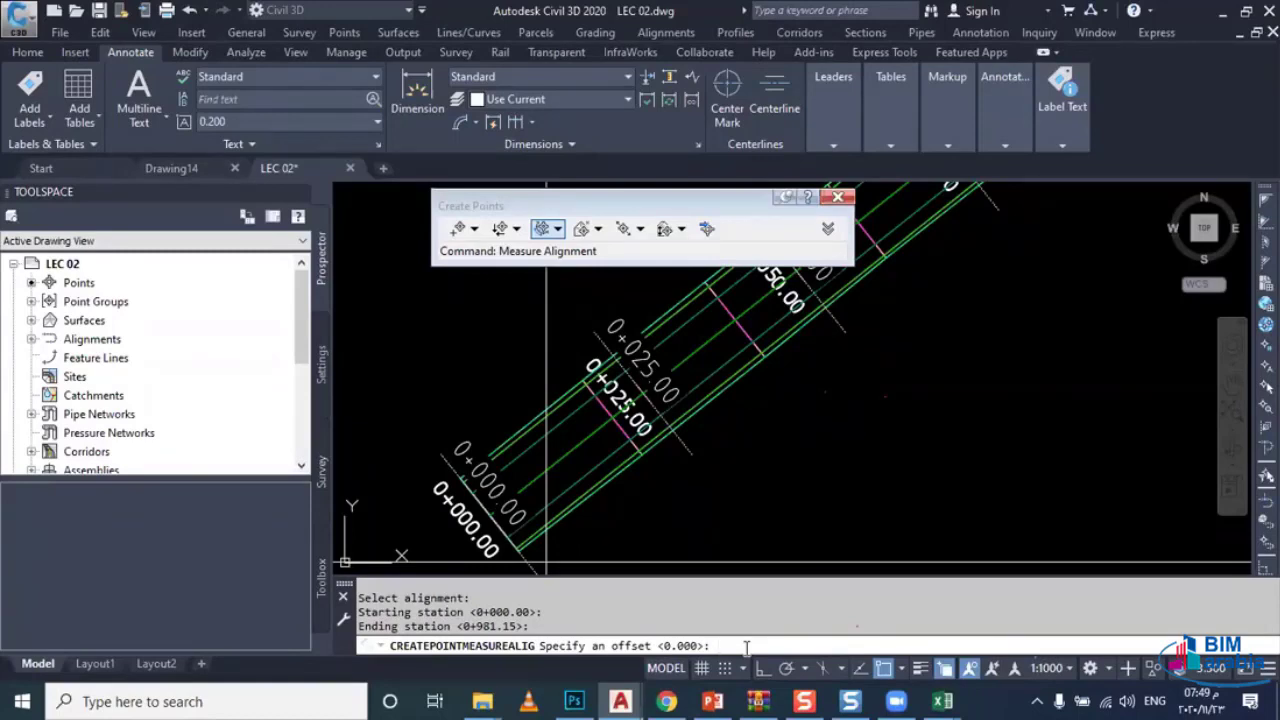
{"action": "key", "text": "Return"}
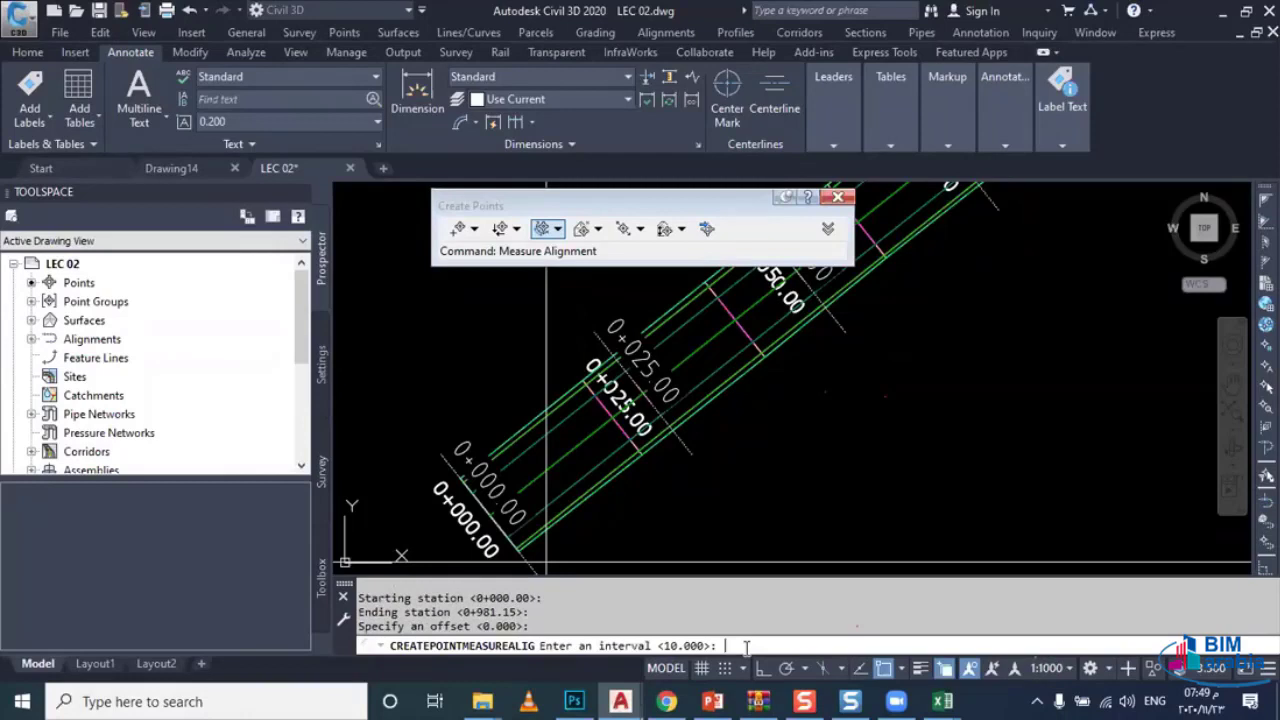
{"action": "type", "text": "25"}
{"action": "key", "text": "BackSpace"}
{"action": "key", "text": "BackSpace"}
{"action": "type", "text": "10"}
{"action": "key", "text": "Return"}
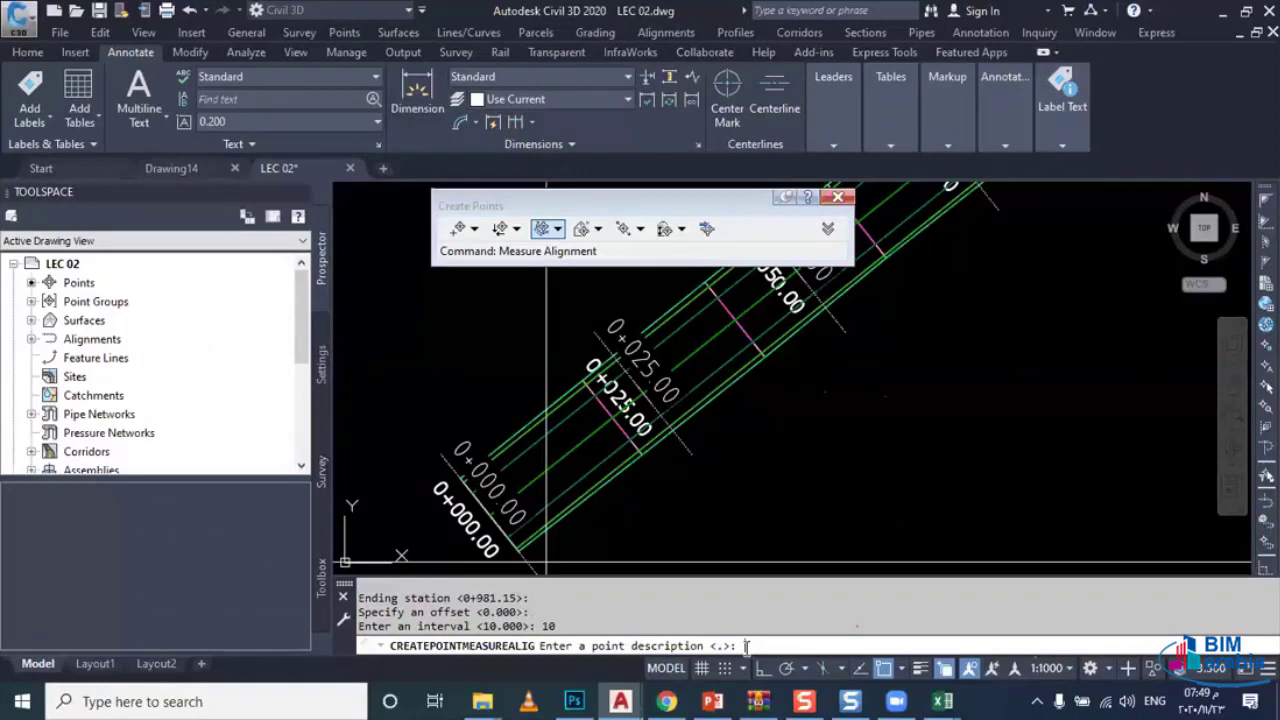
{"action": "key", "text": "Escape"}
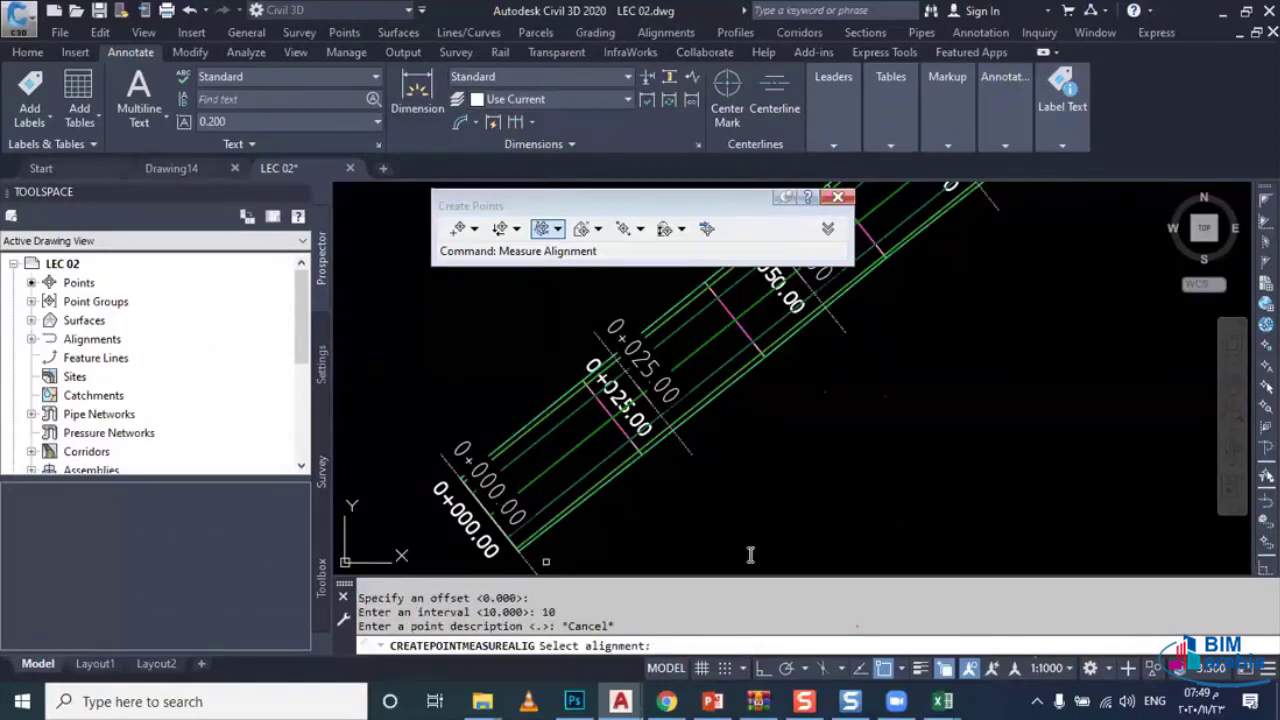
{"action": "key", "text": "Escape"}
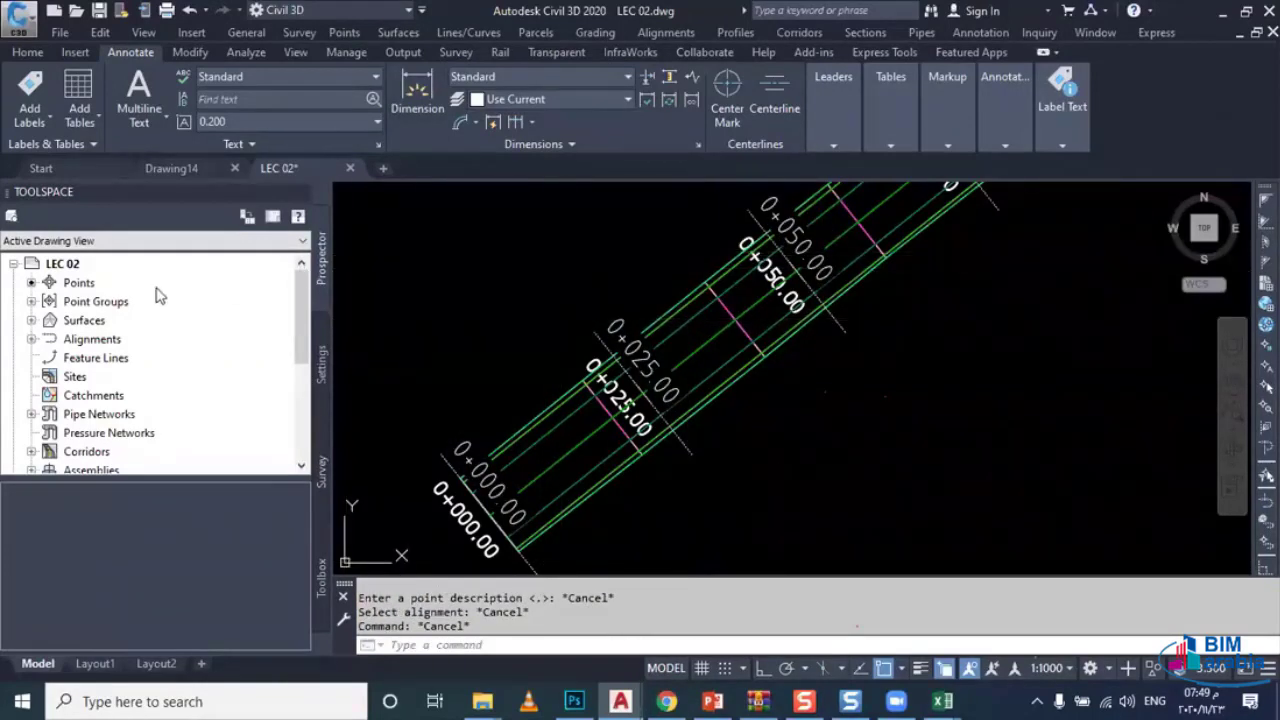
Step: Set point creation to prompt descriptions Automatically with default description cl
{"action": "right_click", "coordinate": [60, 288]}
{"action": "left_click", "coordinate": [112, 294]}
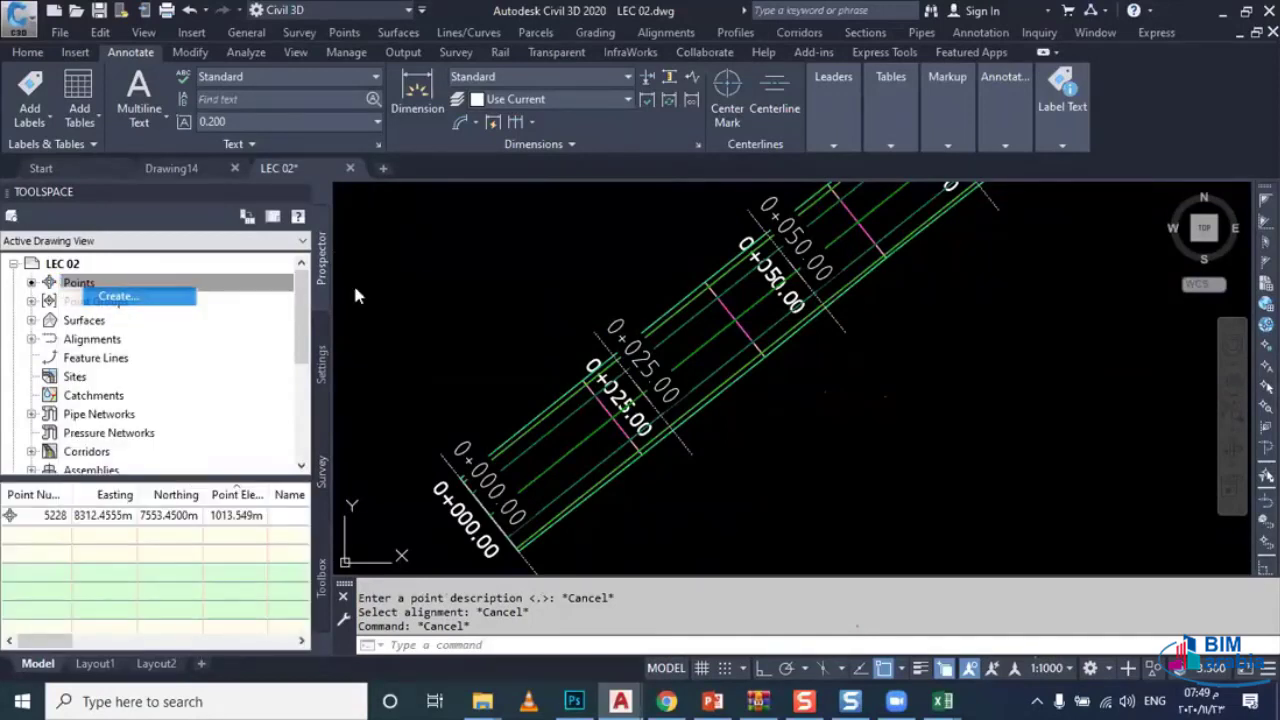
{"action": "left_click", "coordinate": [829, 230]}
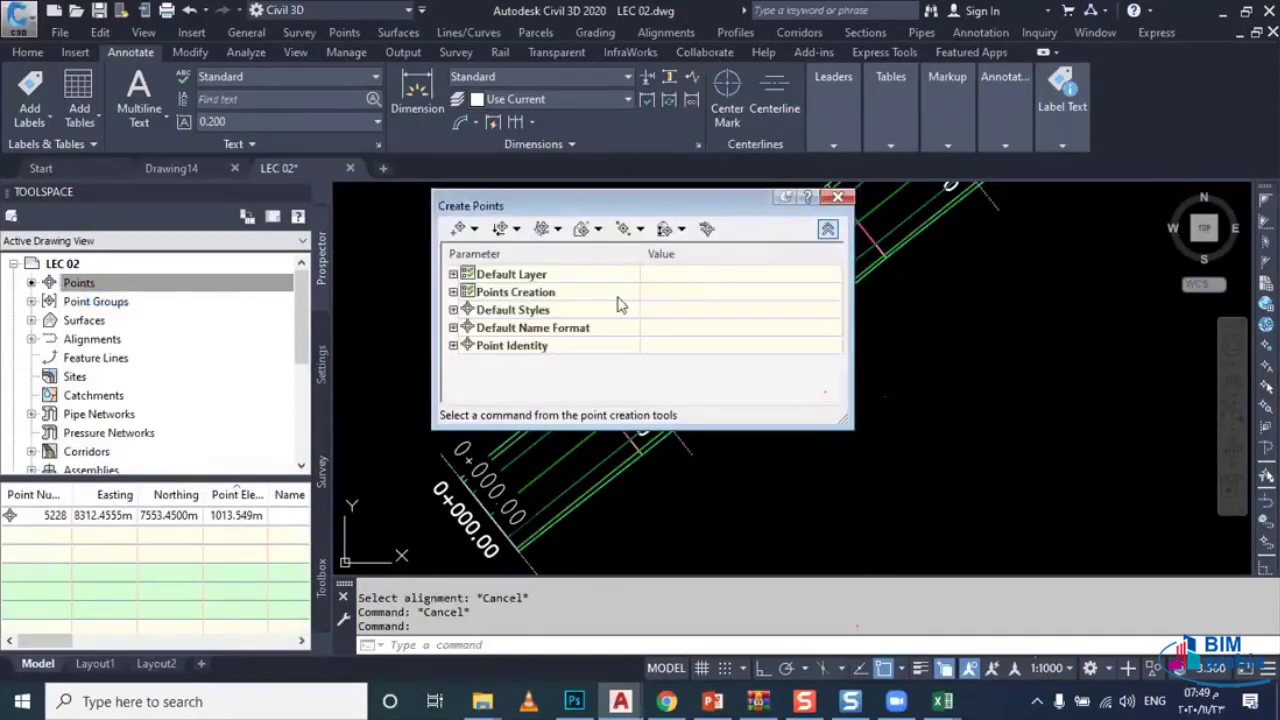
{"action": "left_click", "coordinate": [453, 292]}
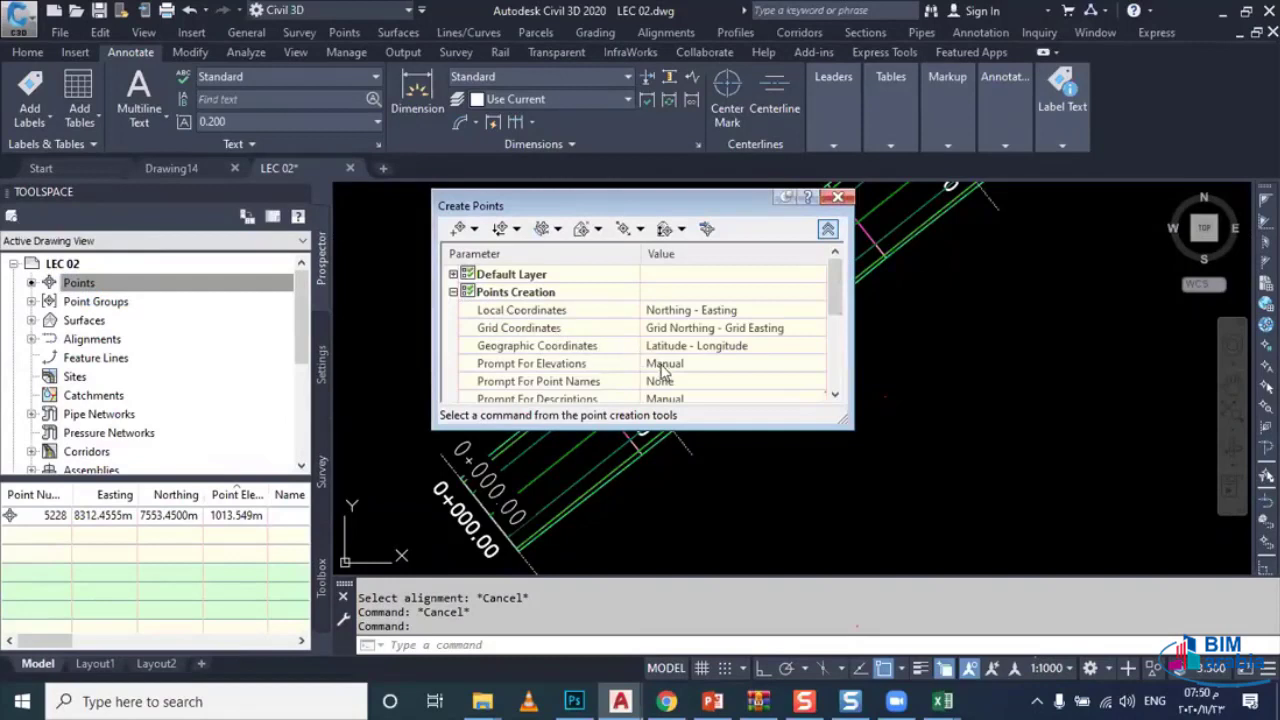
{"action": "scroll", "coordinate": [688, 352], "scroll_direction": "down", "scroll_amount": 1}
{"action": "left_click", "coordinate": [690, 345]}
{"action": "left_click", "coordinate": [688, 348]}
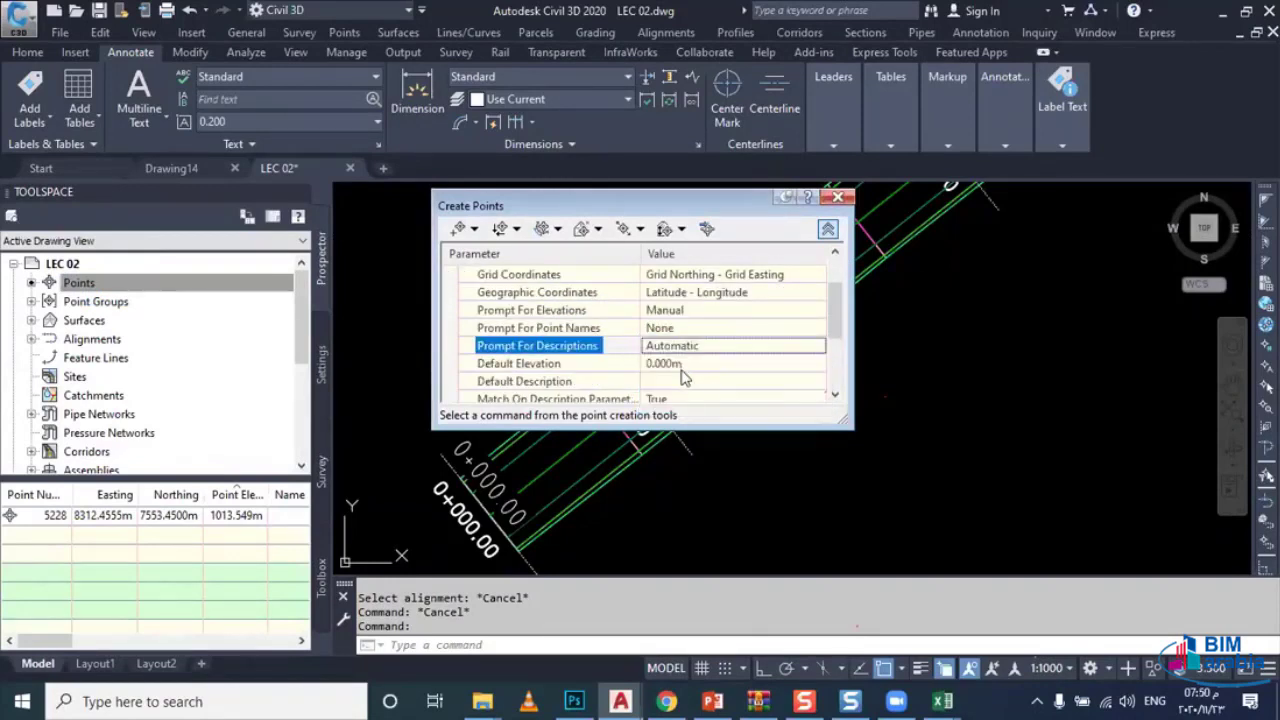
{"action": "left_click", "coordinate": [683, 378]}
{"action": "type", "text": "a"}
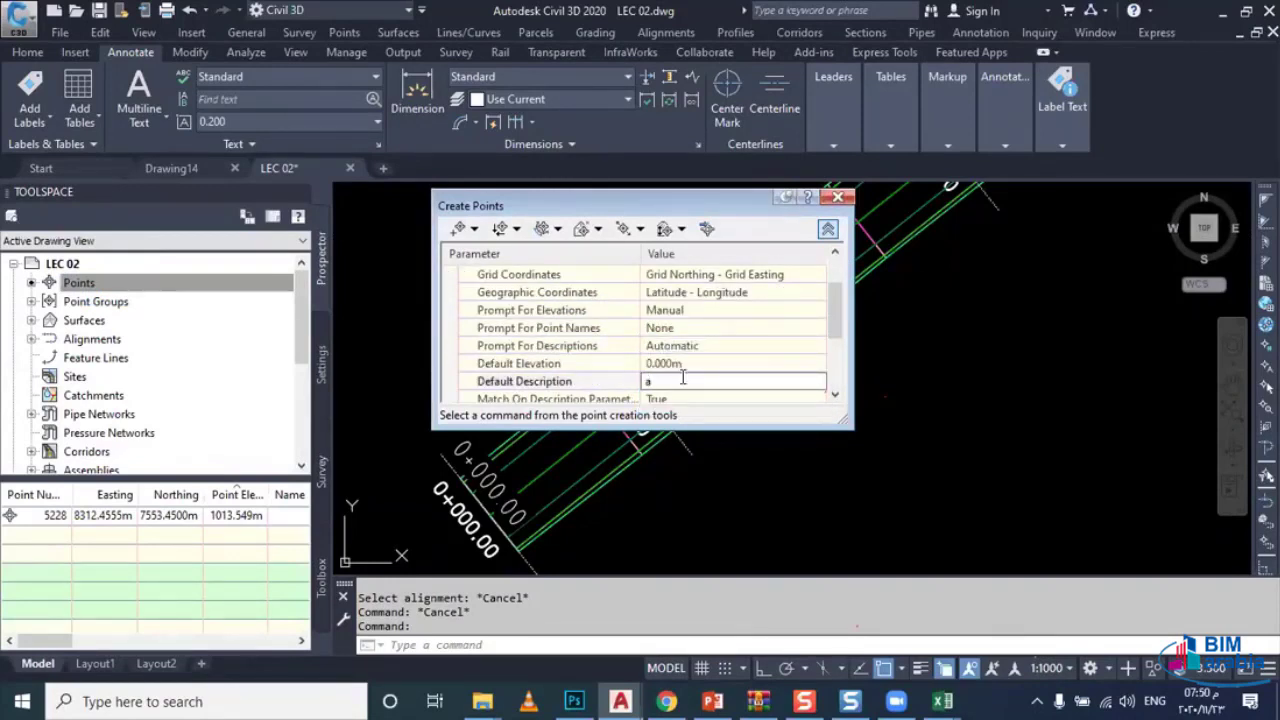
{"action": "key", "text": "BackSpace"}
{"action": "type", "text": "cl"}
{"action": "left_click", "coordinate": [827, 229]}
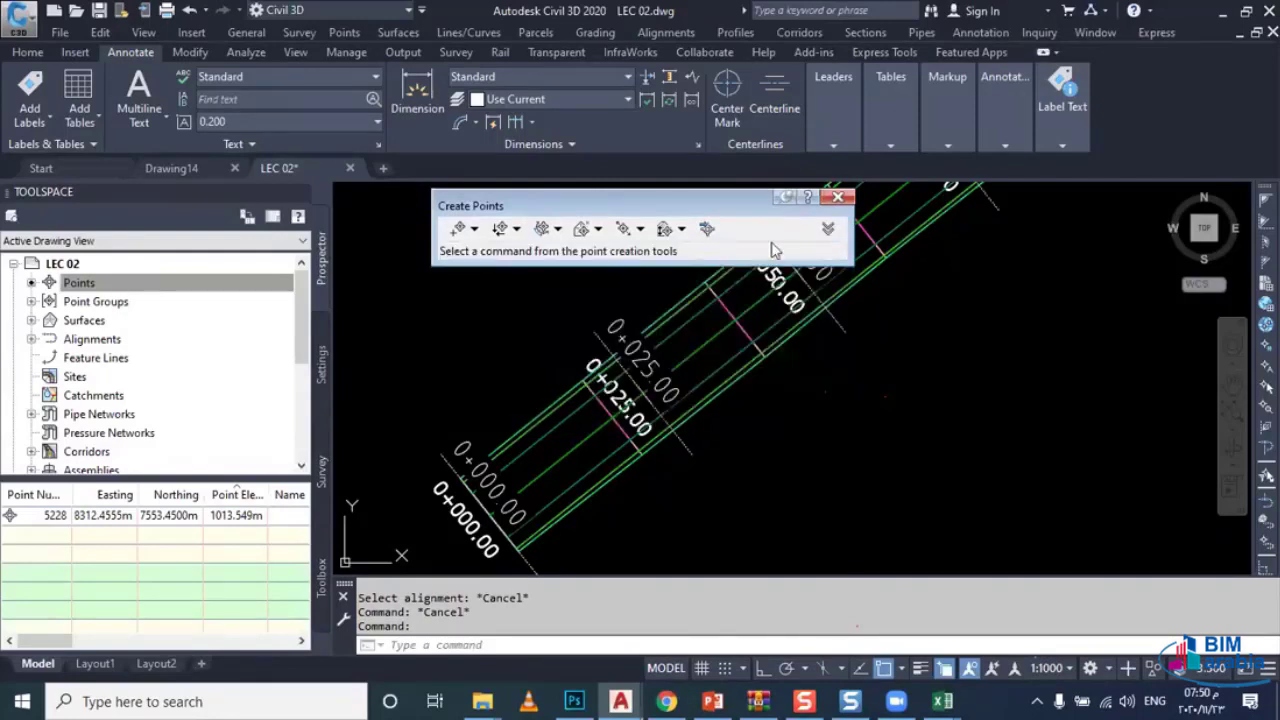
Step: Measure points along alignment RD 01, taking elevations from RD 01 DES PROFILE
{"action": "left_click", "coordinate": [557, 229]}
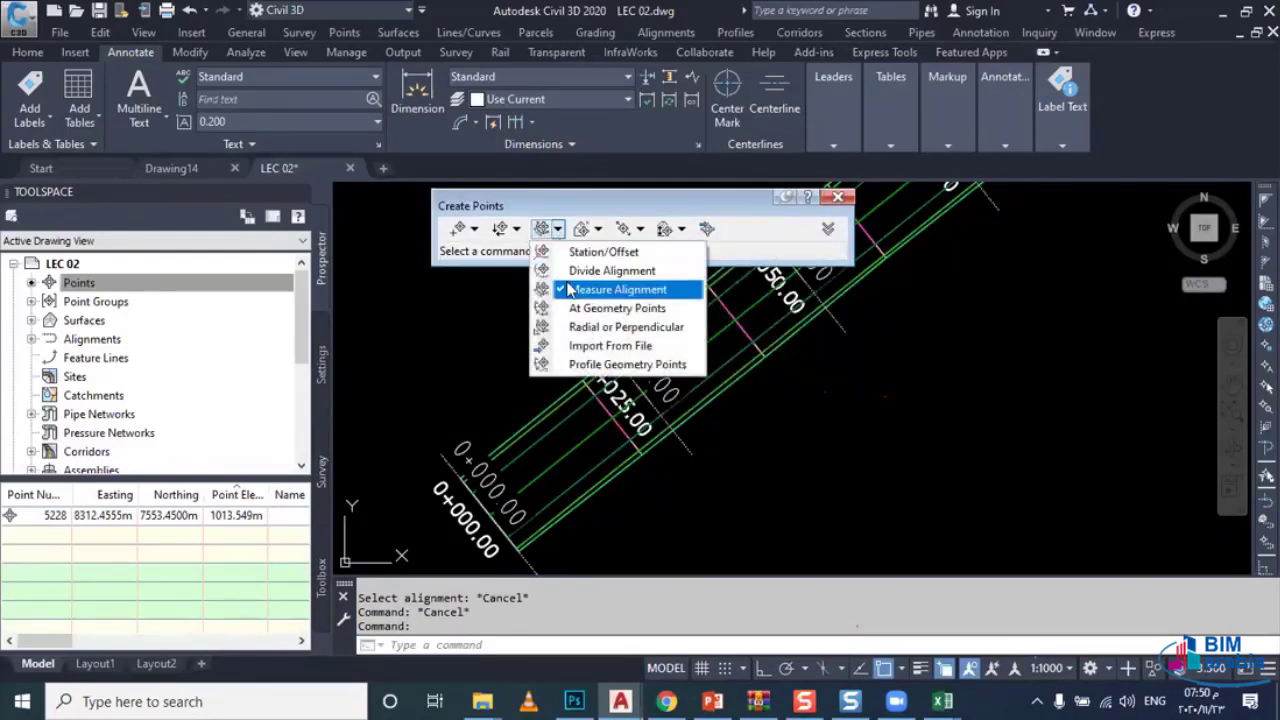
{"action": "left_click", "coordinate": [574, 289]}
{"action": "left_click", "coordinate": [538, 469]}
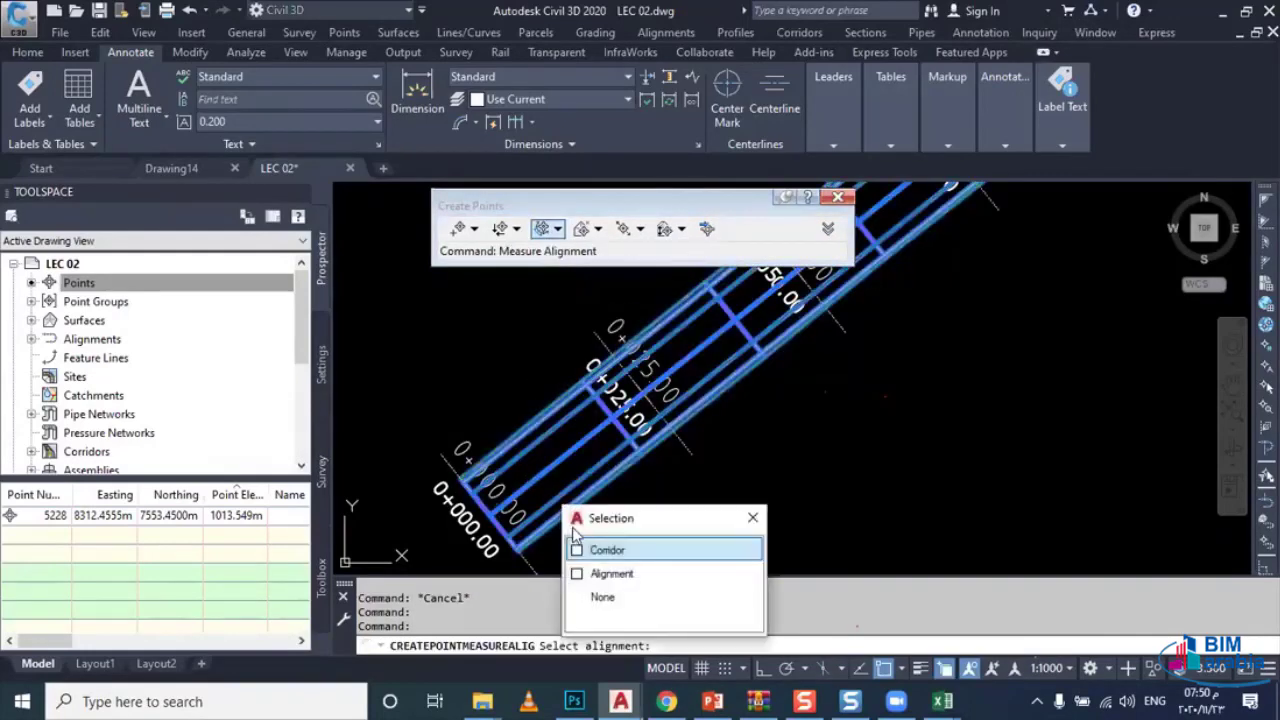
{"action": "left_click", "coordinate": [605, 574]}
{"action": "left_click", "coordinate": [377, 317]}
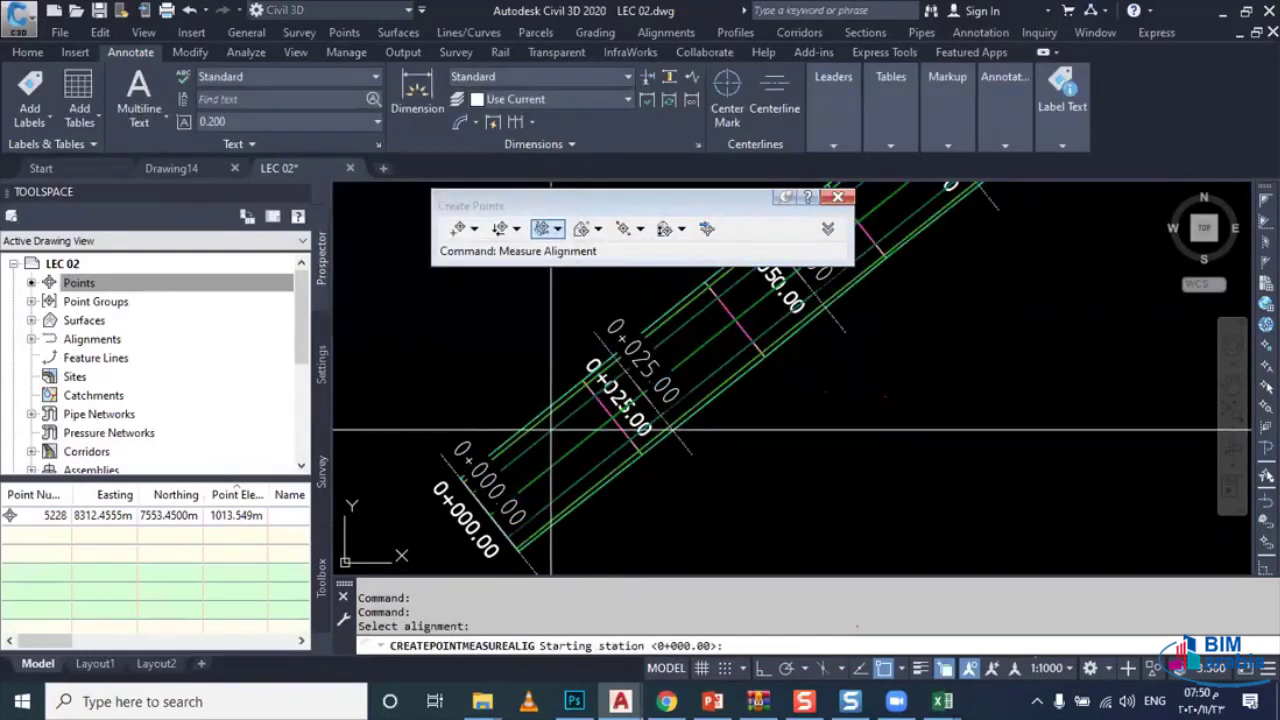
{"action": "left_click", "coordinate": [557, 229]}
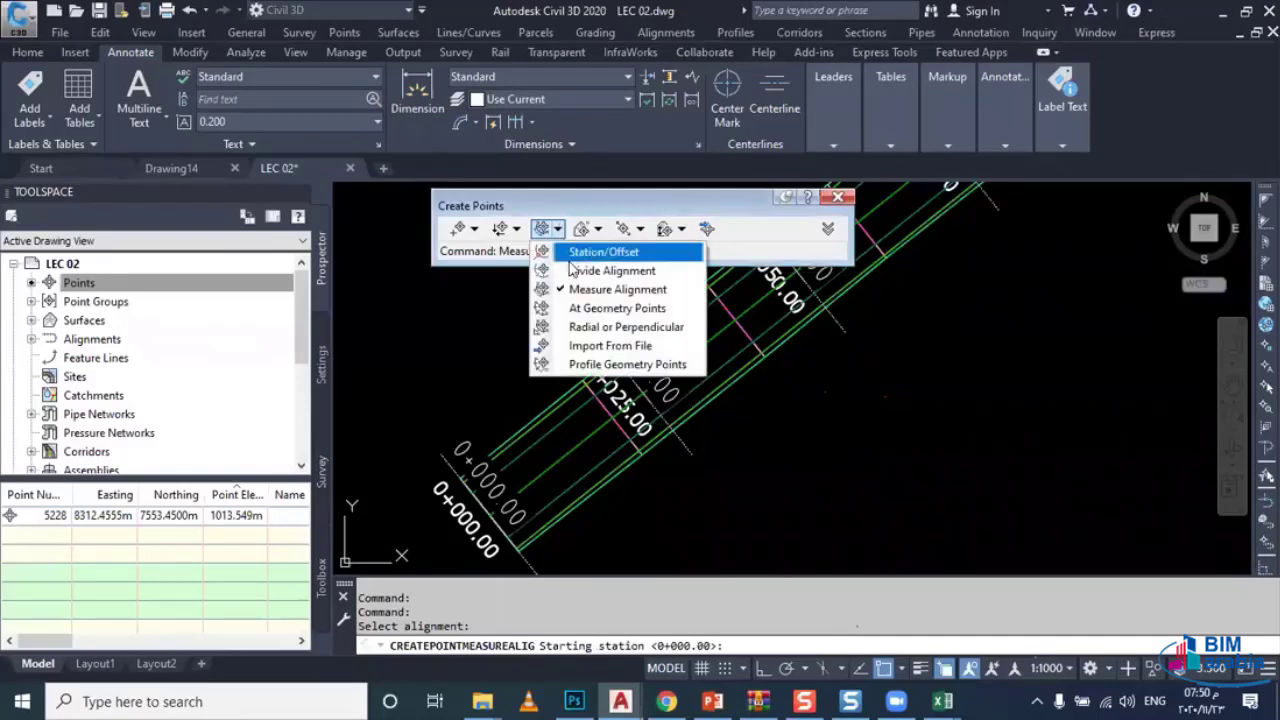
{"action": "left_click", "coordinate": [577, 290]}
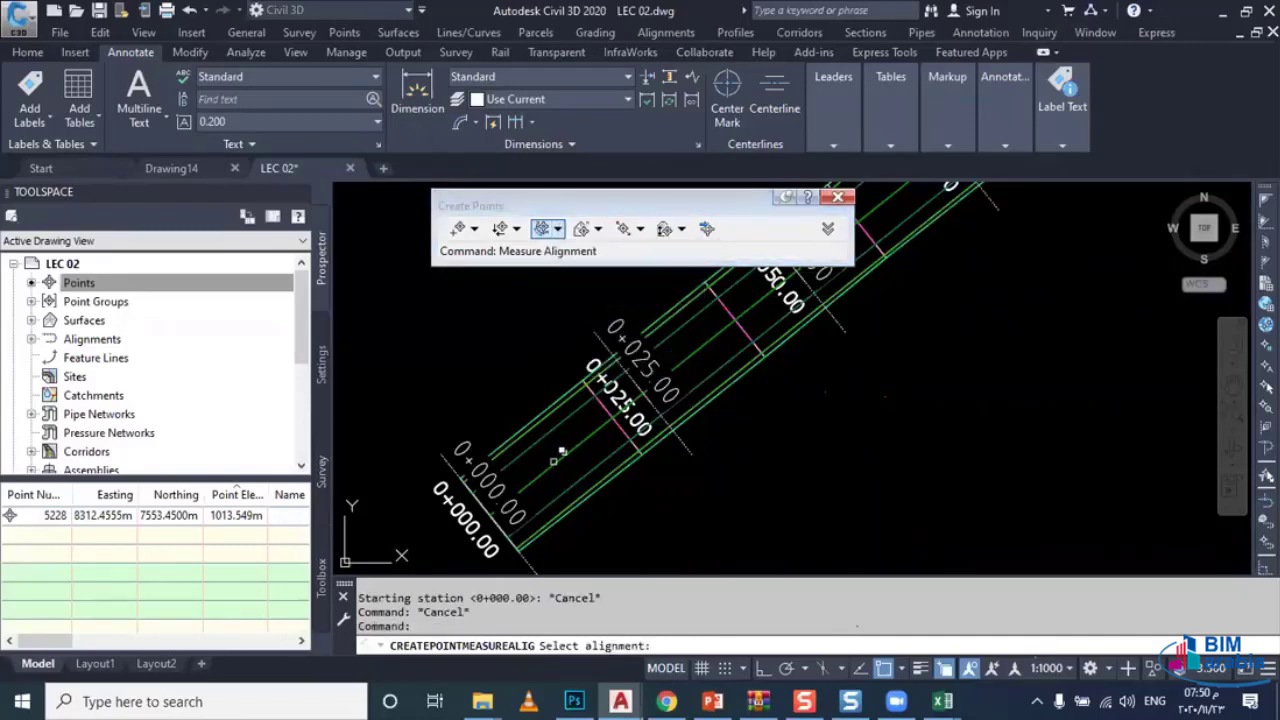
{"action": "left_click", "coordinate": [558, 456]}
{"action": "left_click", "coordinate": [605, 555]}
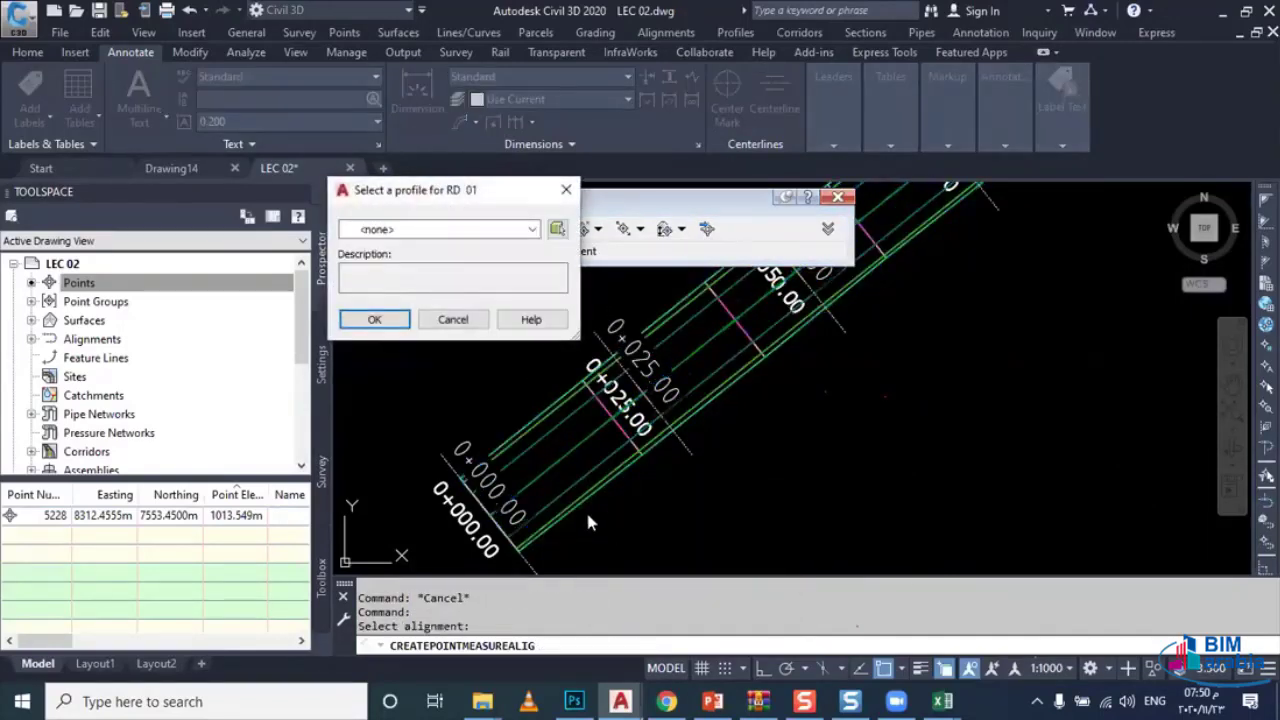
{"action": "left_click", "coordinate": [438, 232]}
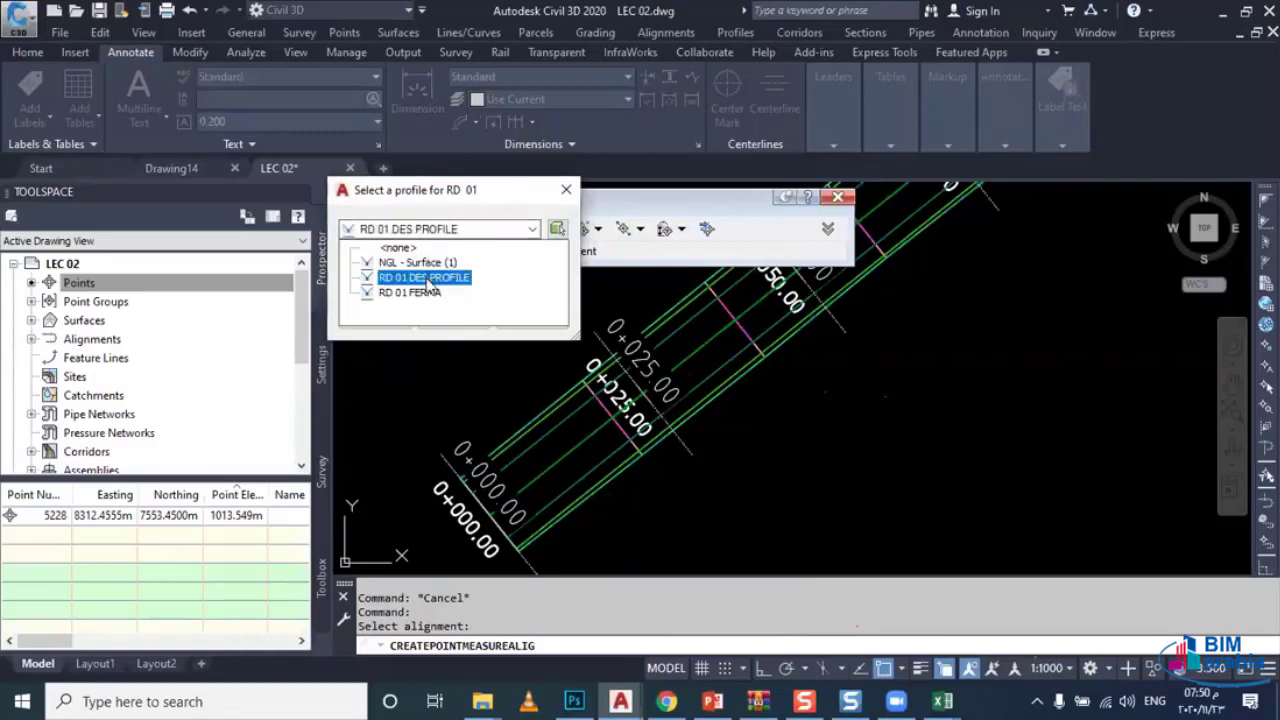
{"action": "left_click", "coordinate": [428, 278]}
{"action": "left_click", "coordinate": [371, 320]}
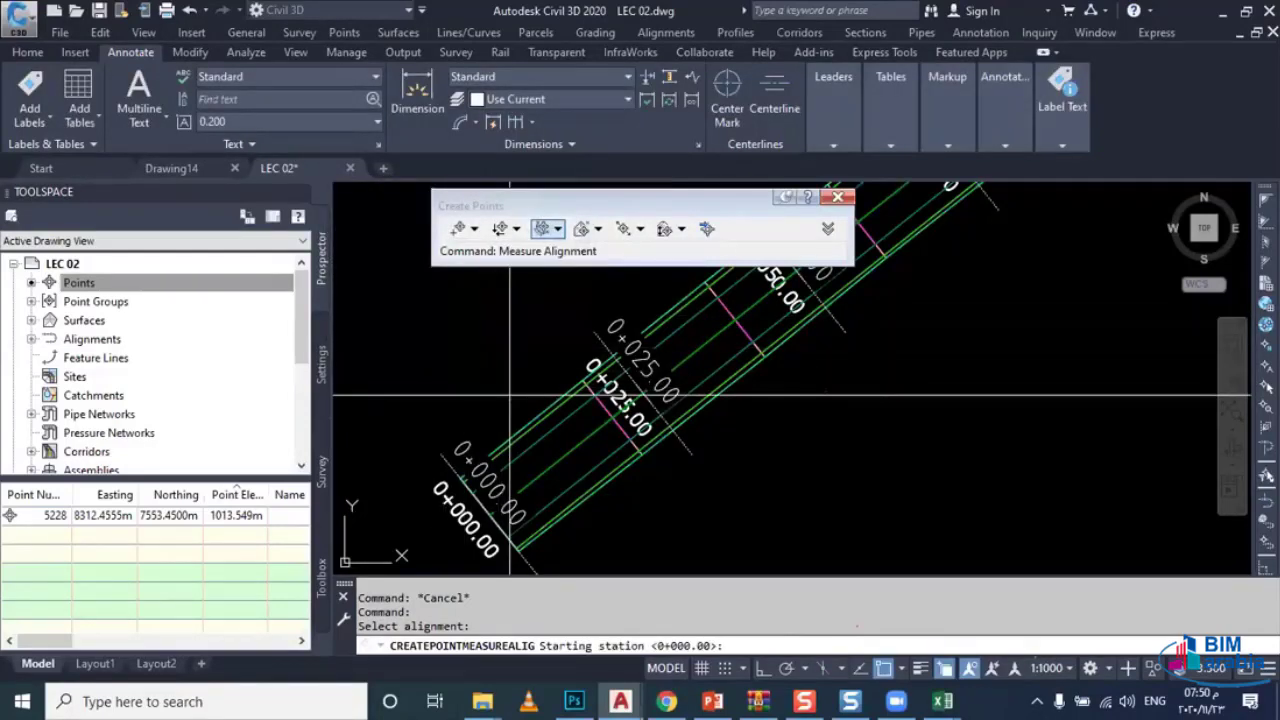
Step: Create points every 10.000 from station 0+000.00 to 0+981.15
{"action": "key", "text": "Return"}
{"action": "key", "text": "Return"}
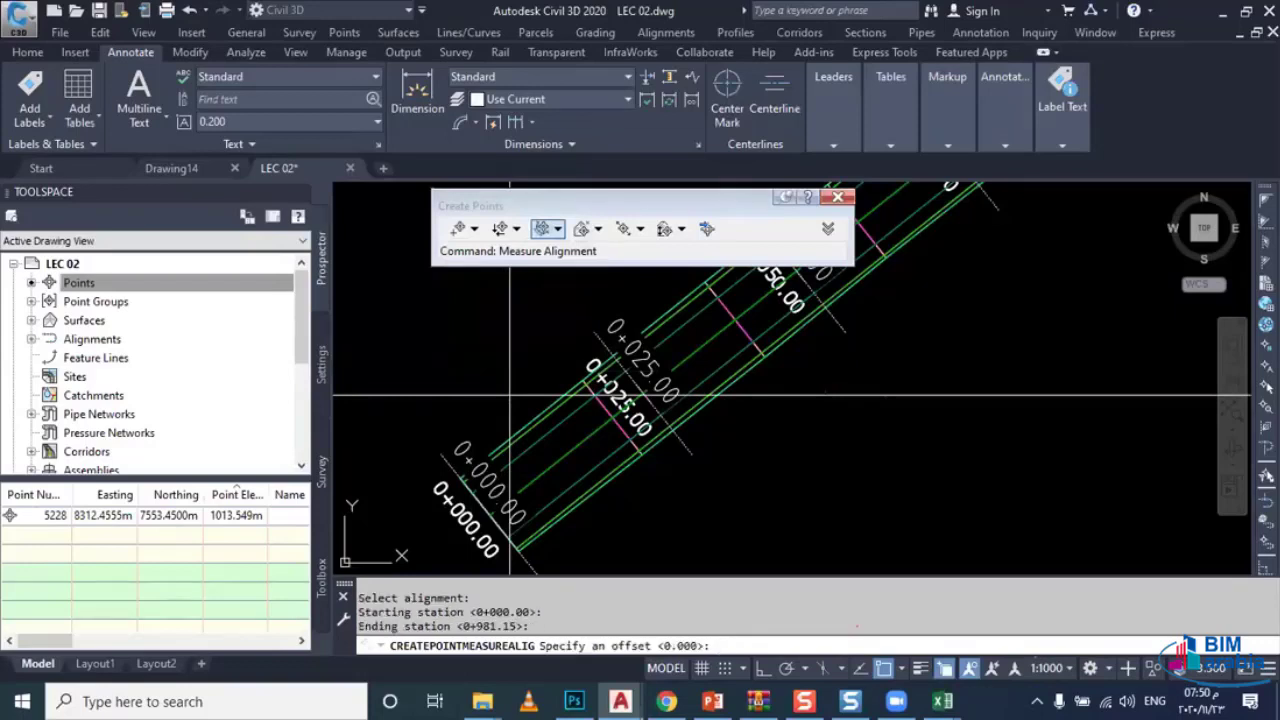
{"action": "key", "text": "Return"}
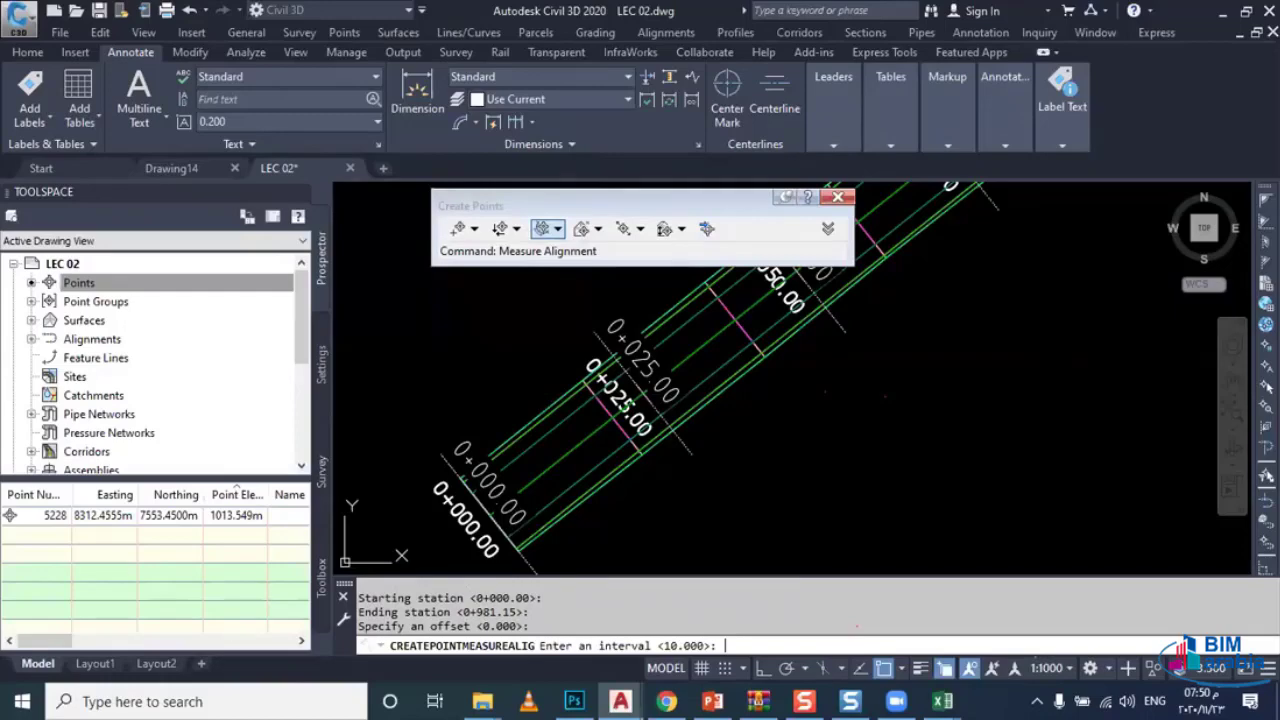
{"action": "key", "text": "Return"}
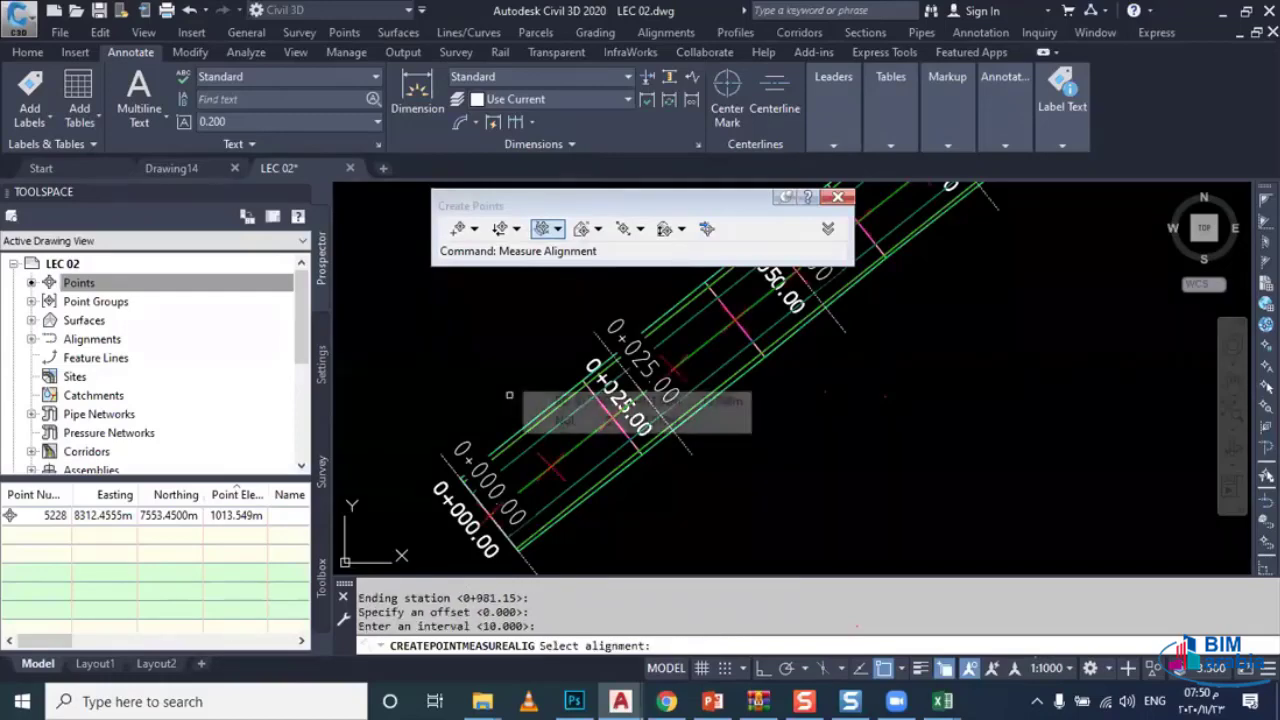
{"action": "key", "text": "Escape"}
{"action": "scroll", "coordinate": [521, 455], "scroll_direction": "up", "scroll_amount": 1}
{"action": "scroll", "coordinate": [521, 455], "scroll_direction": "up", "scroll_amount": 1}
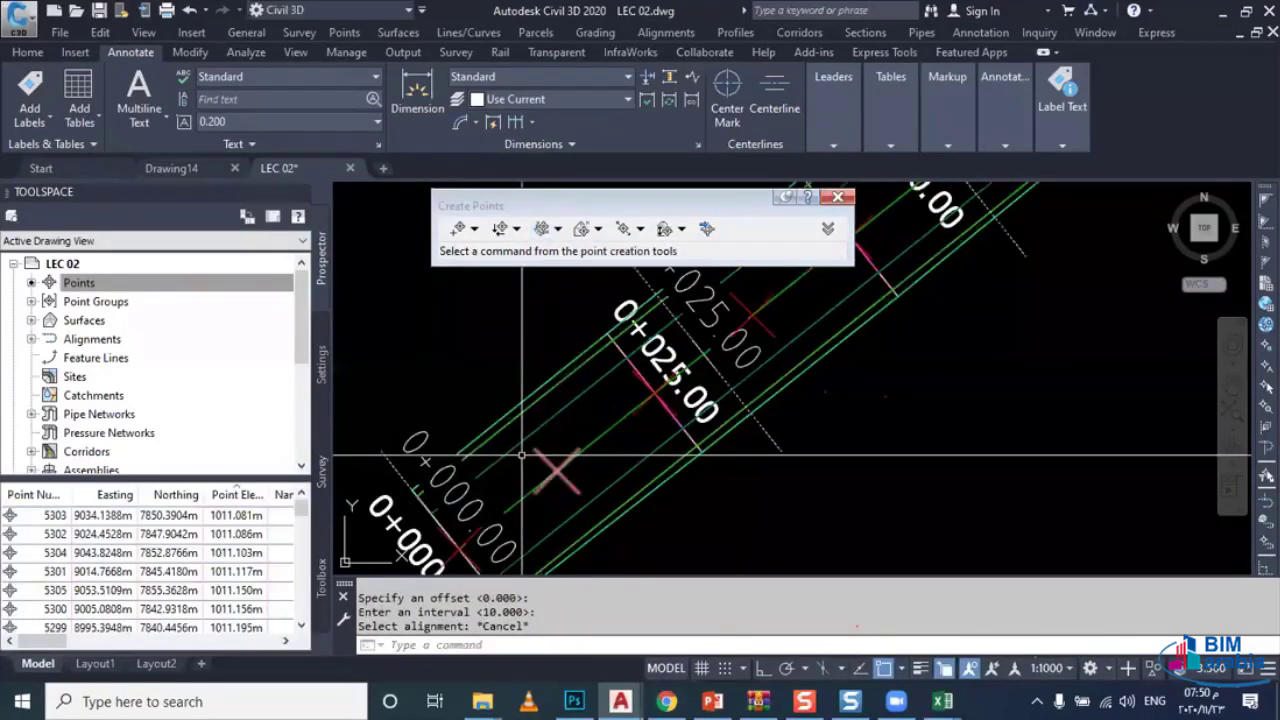
Step: Select new centerline points and inspect their properties
{"action": "left_click", "coordinate": [575, 448]}
{"action": "left_click", "coordinate": [518, 462]}
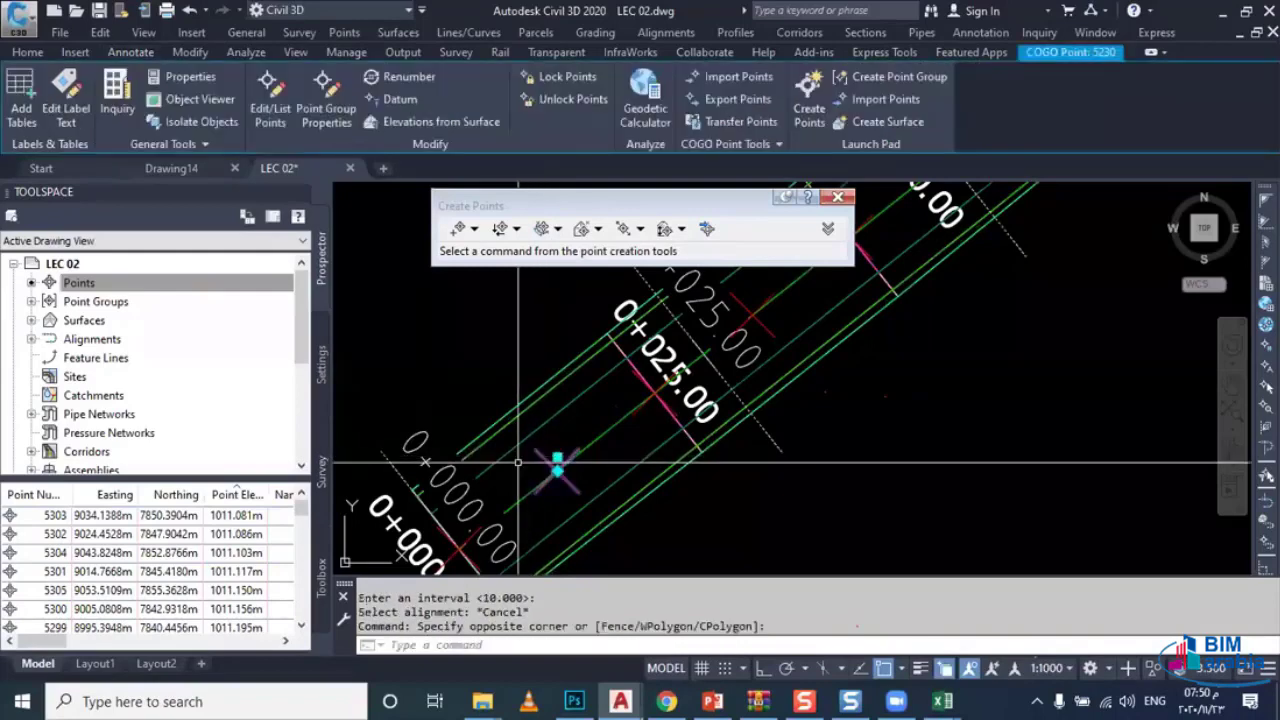
{"action": "key", "text": "ctrl+1"}
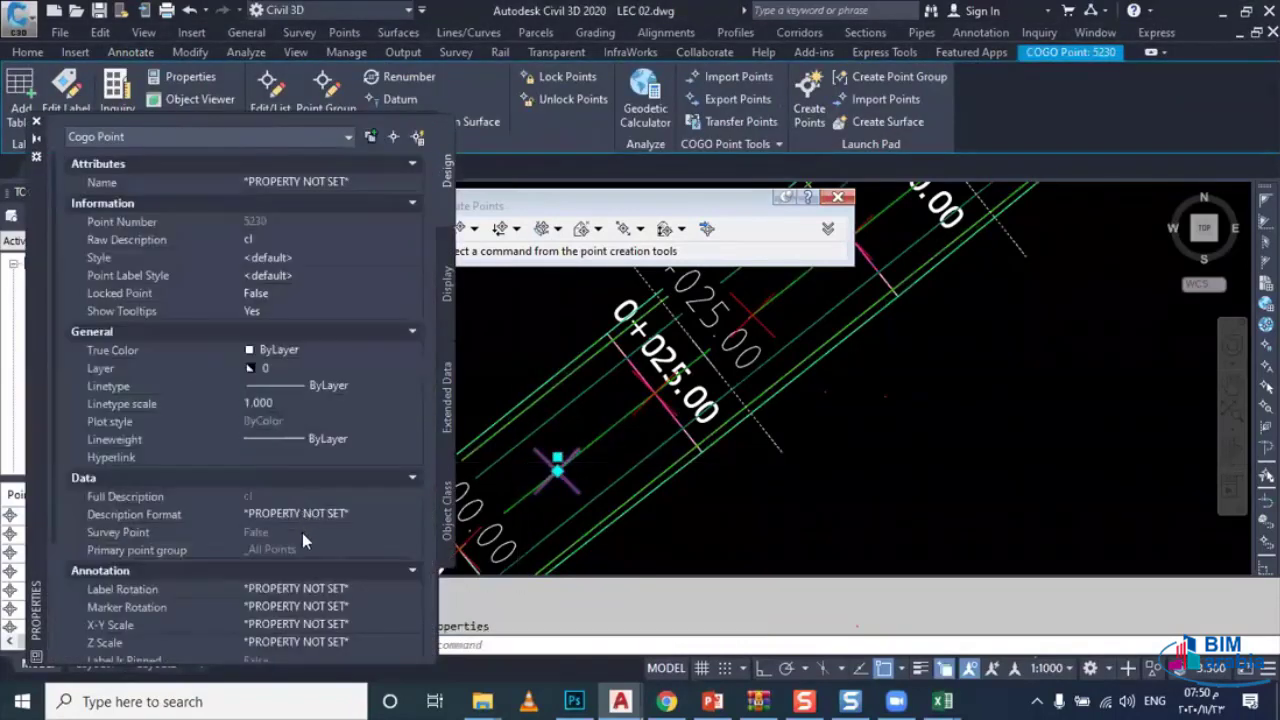
{"action": "scroll", "coordinate": [305, 540], "scroll_direction": "down", "scroll_amount": 3}
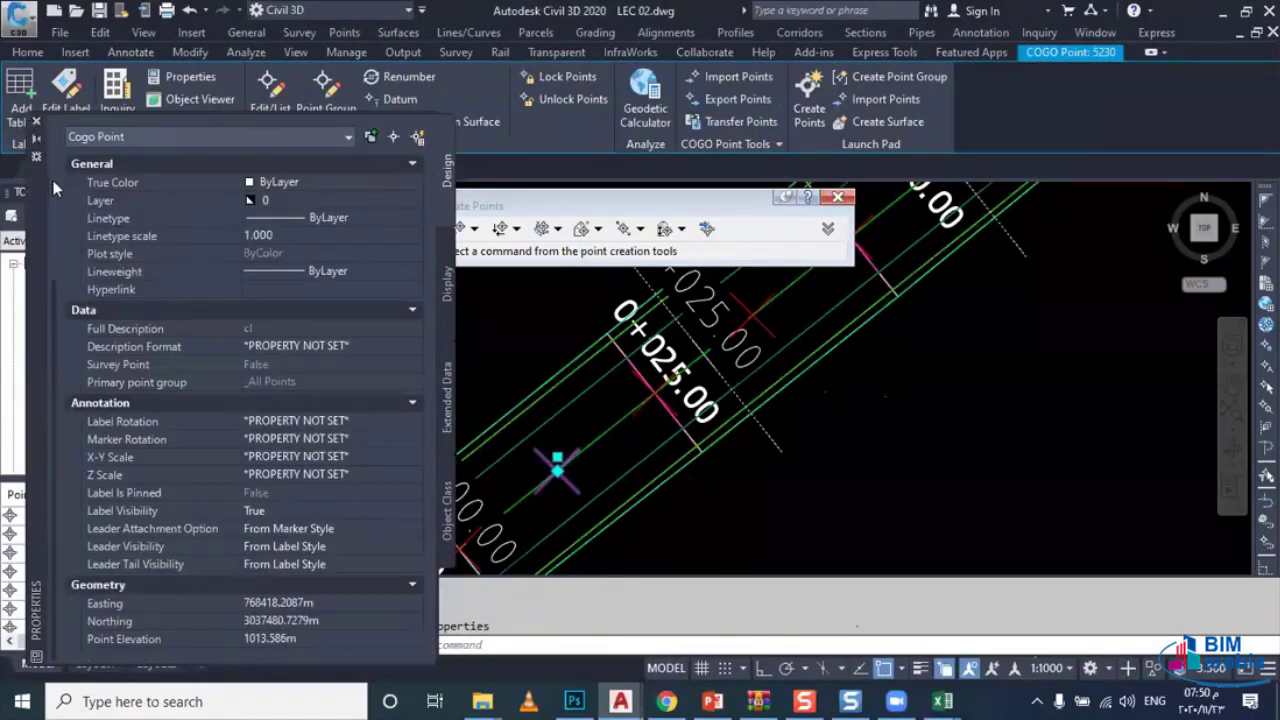
Step: Create point group cl that includes points with raw description cl
{"action": "left_click", "coordinate": [31, 301]}
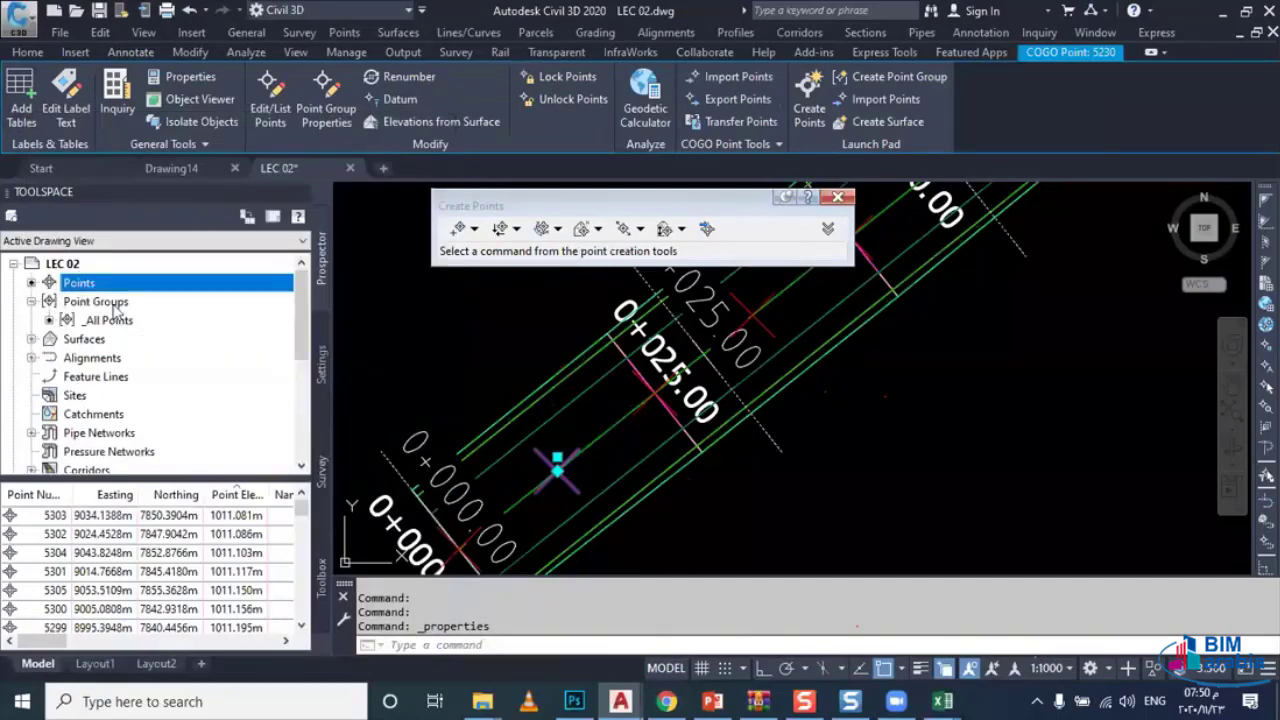
{"action": "right_click", "coordinate": [114, 306]}
{"action": "left_click", "coordinate": [228, 315]}
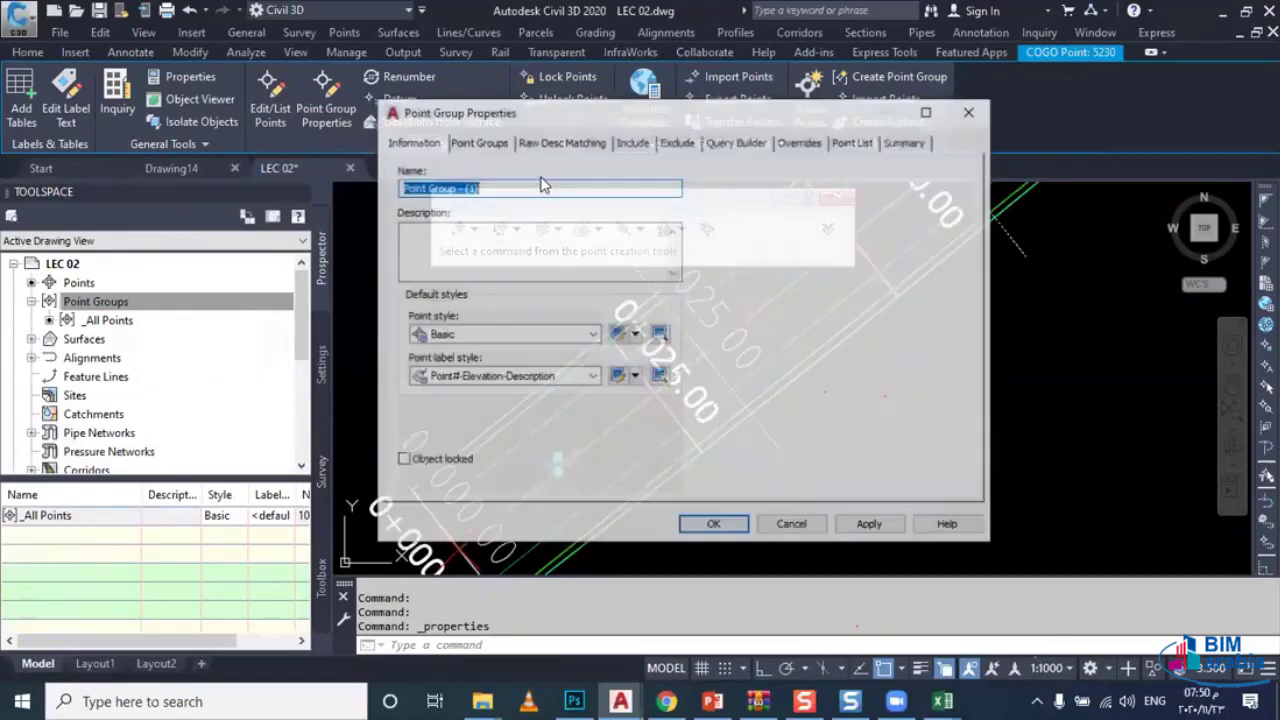
{"action": "type", "text": "x"}
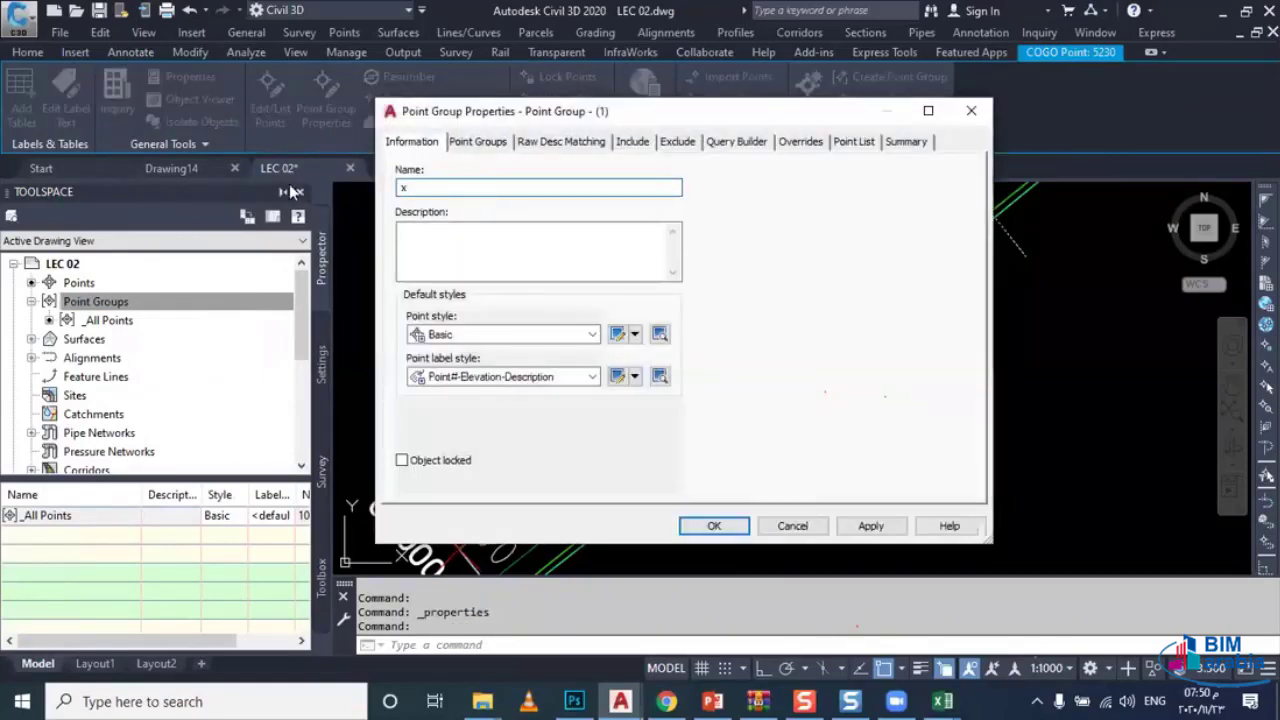
{"action": "key", "text": "BackSpace"}
{"action": "type", "text": "d"}
{"action": "left_click", "coordinate": [630, 142]}
{"action": "left_click", "coordinate": [486, 312]}
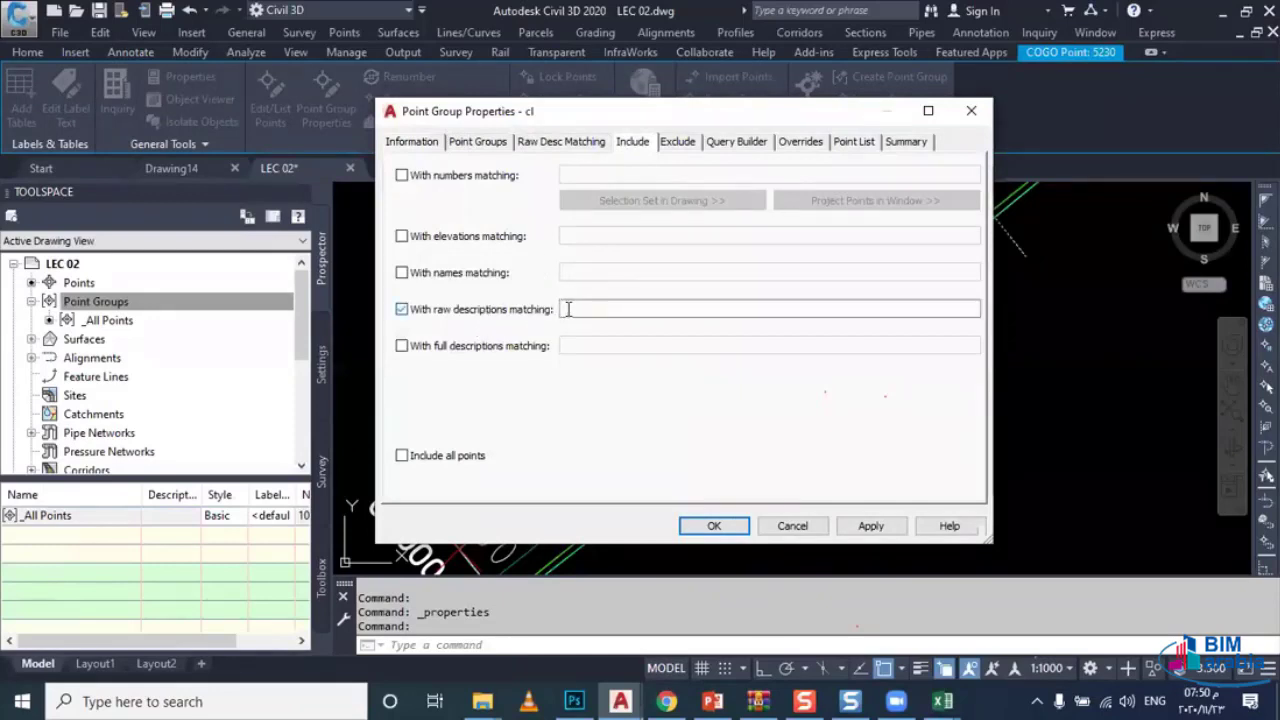
{"action": "left_click", "coordinate": [567, 309]}
{"action": "type", "text": "cl"}
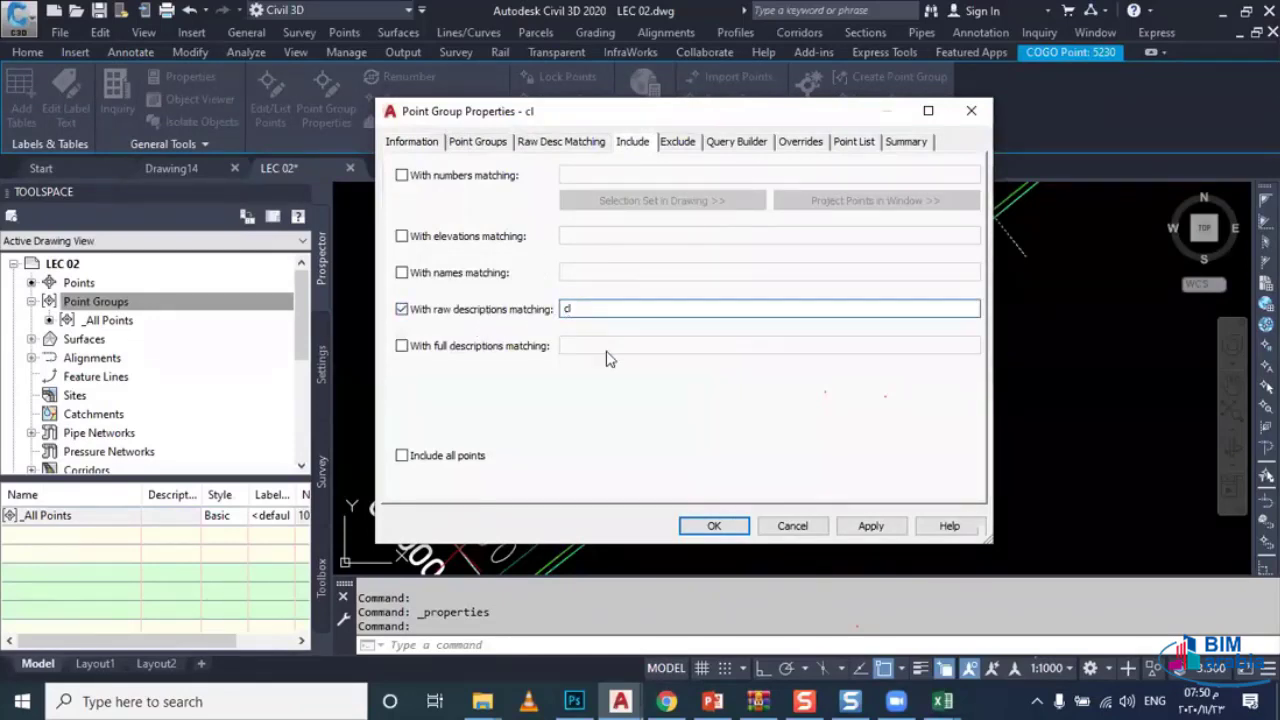
{"action": "left_click", "coordinate": [885, 527]}
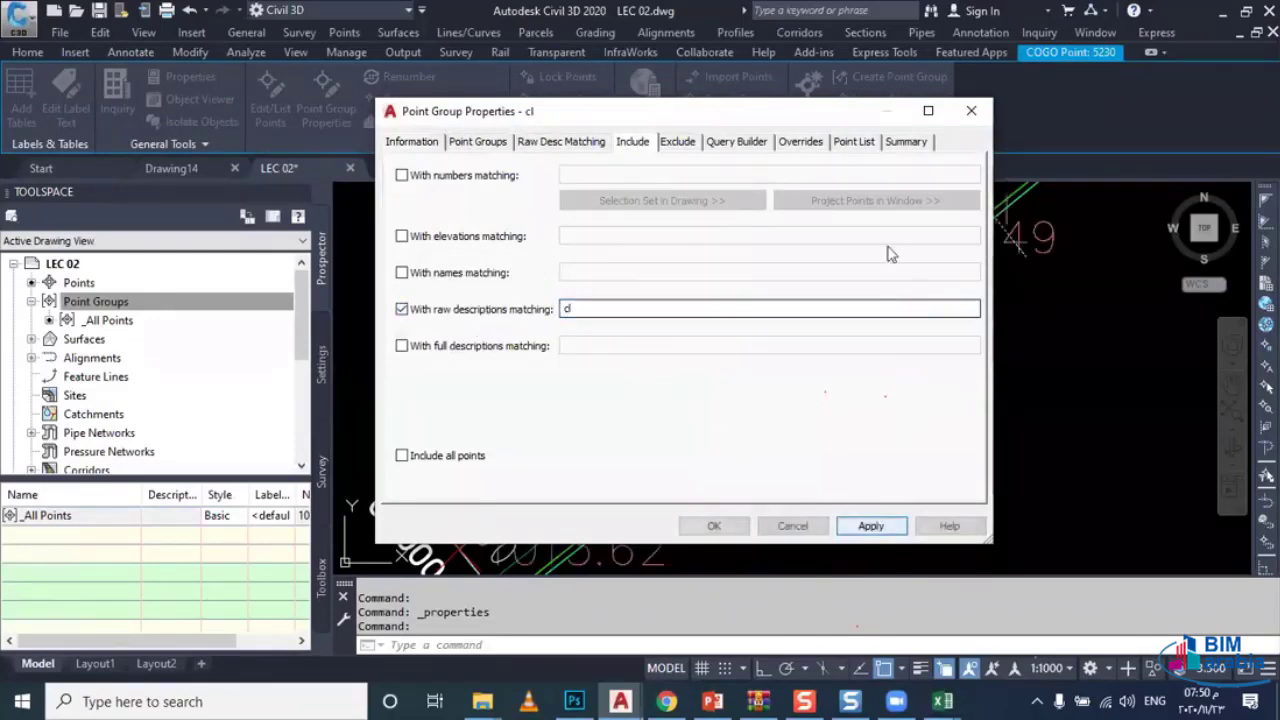
{"action": "left_click", "coordinate": [853, 141]}
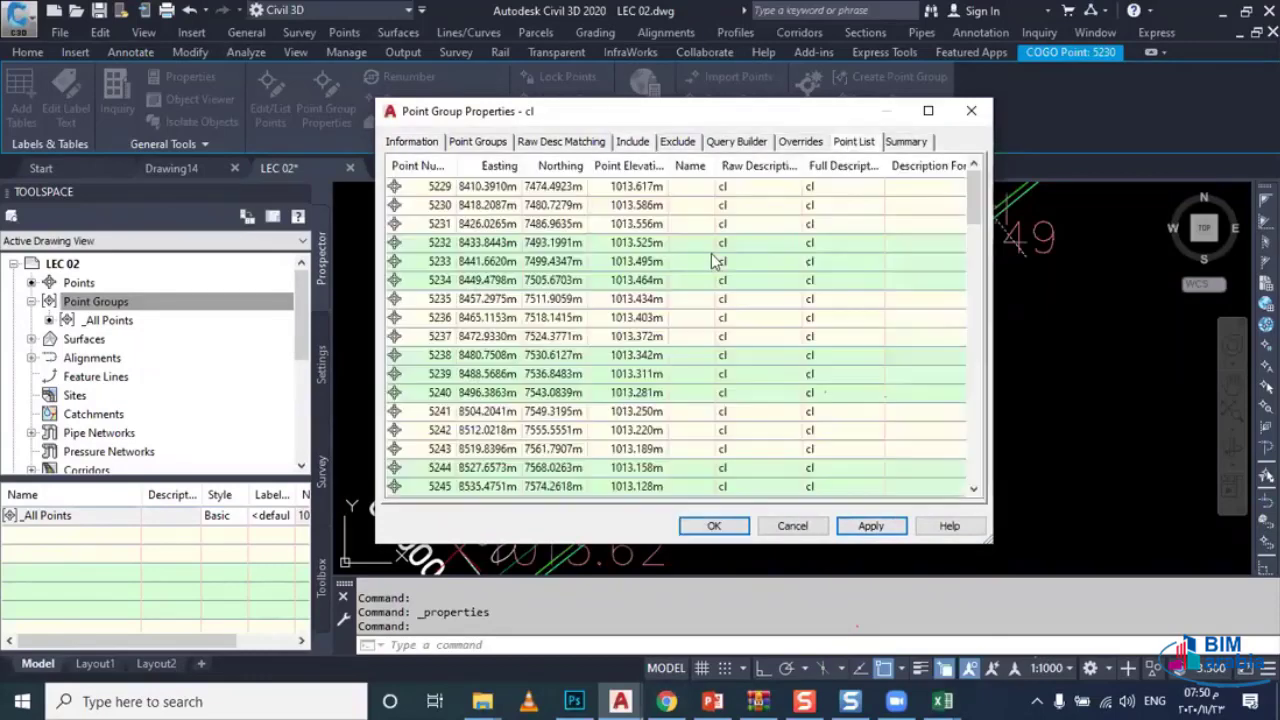
{"action": "left_click", "coordinate": [716, 526]}
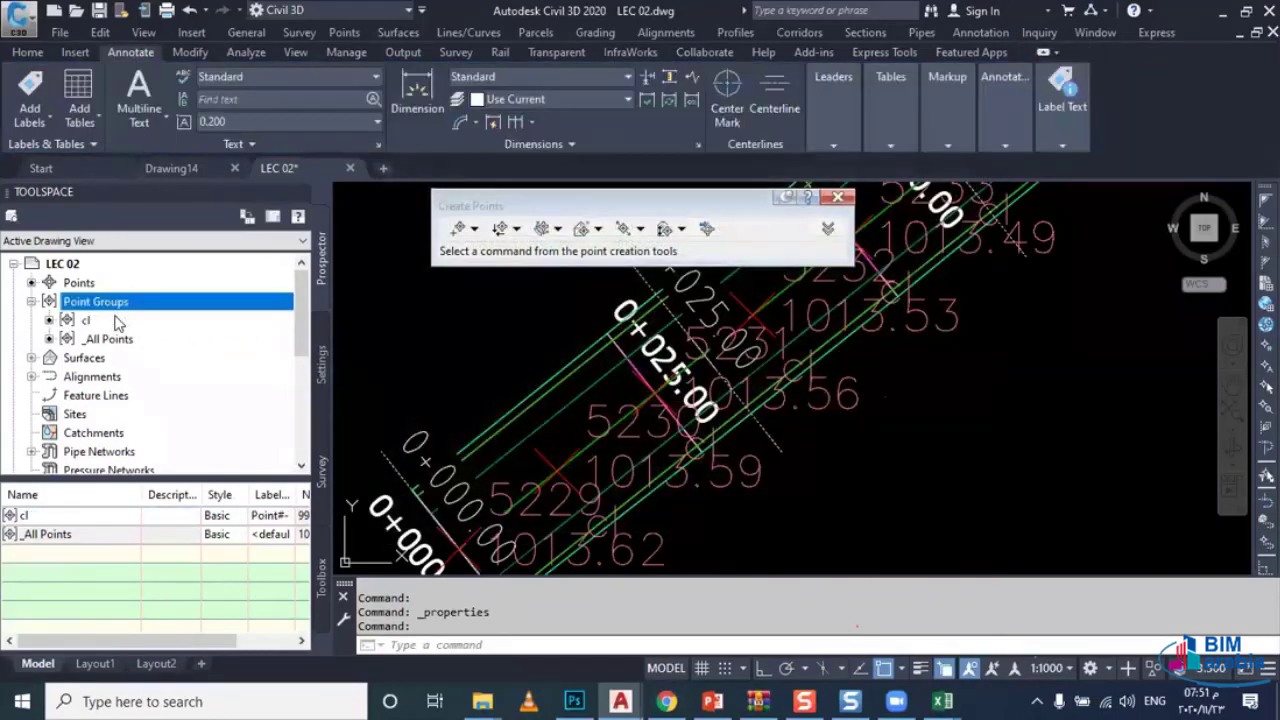
Step: Export the cl group's points to file 02 in the BIM Arabia folder
{"action": "left_click", "coordinate": [117, 322]}
{"action": "right_click", "coordinate": [117, 322]}
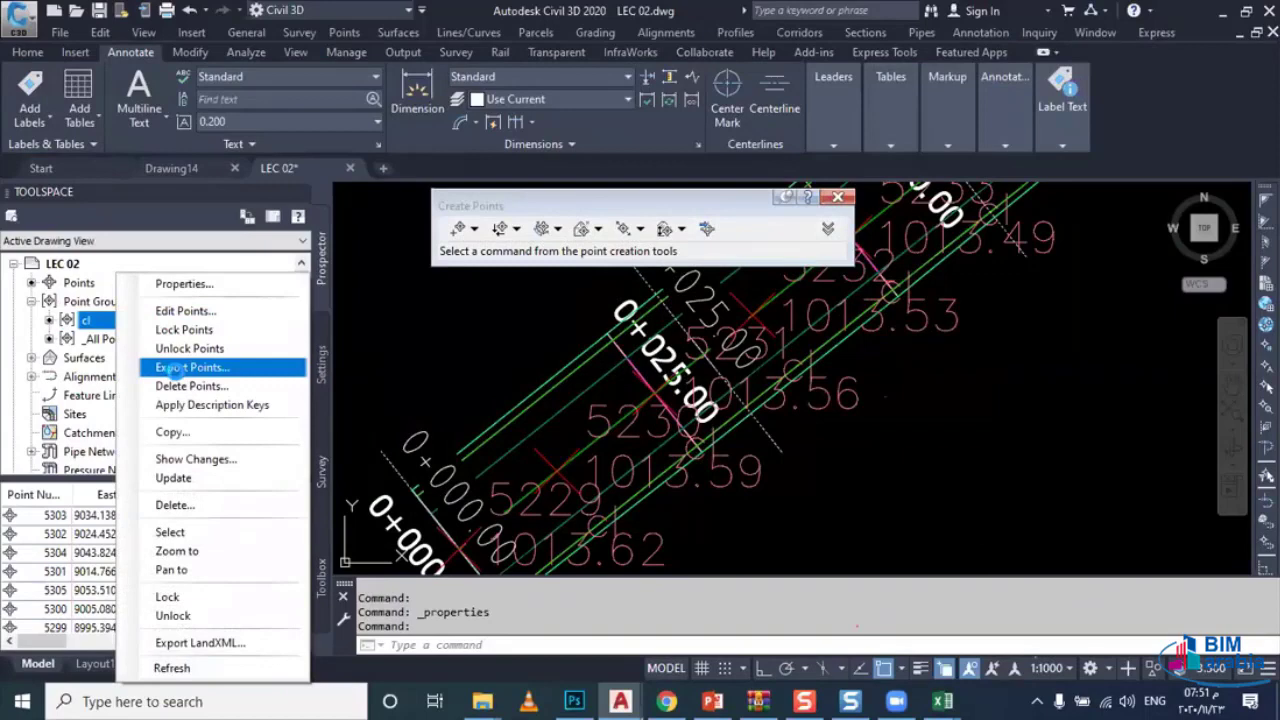
{"action": "left_click", "coordinate": [170, 368]}
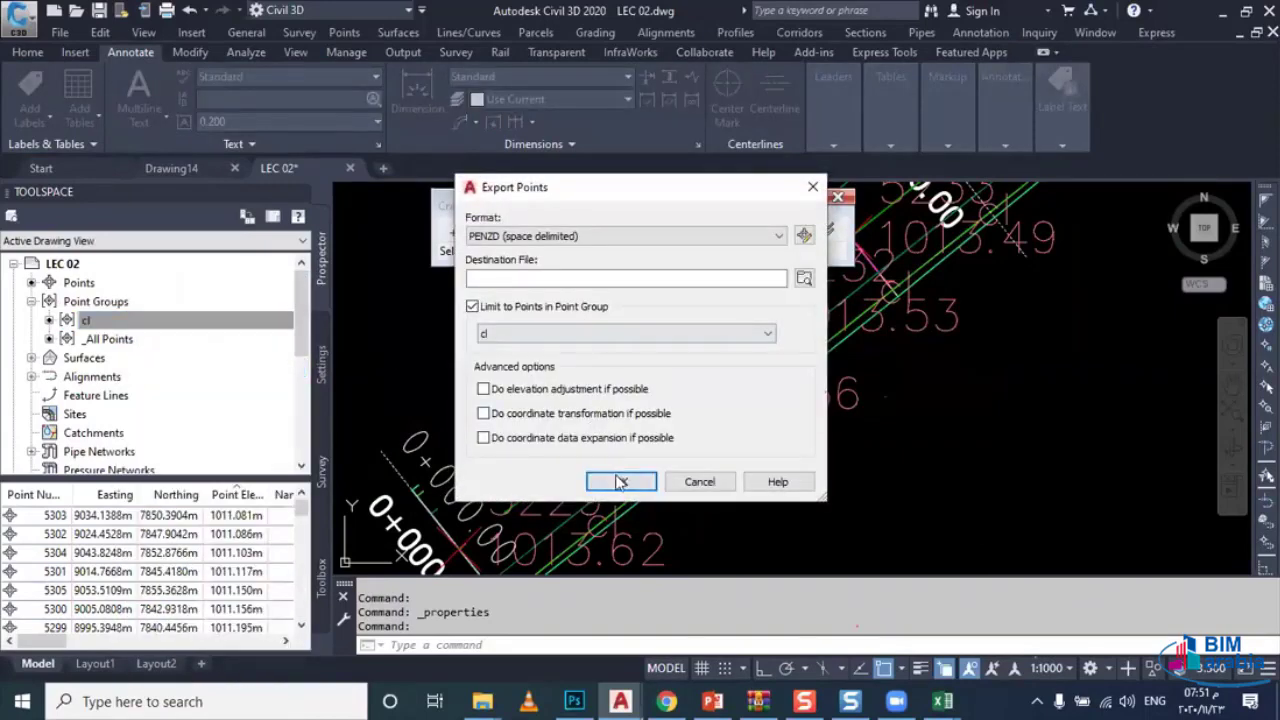
{"action": "left_click", "coordinate": [620, 482]}
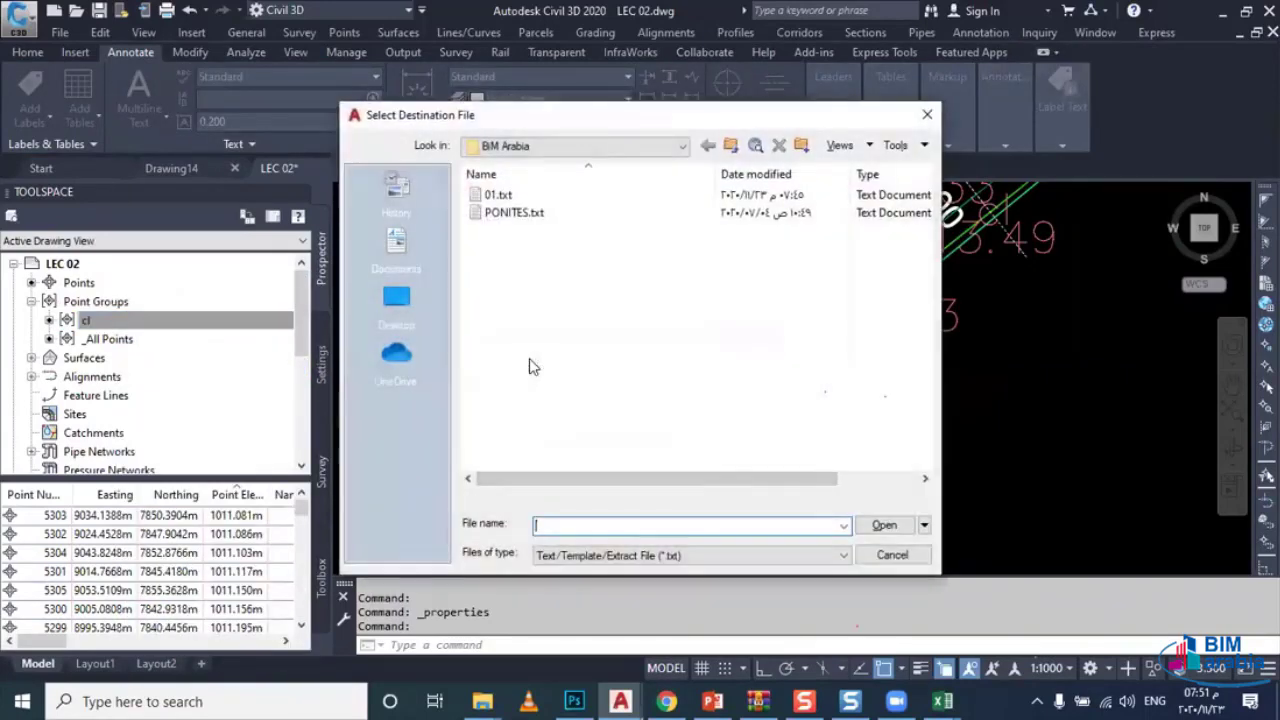
{"action": "type", "text": "02"}
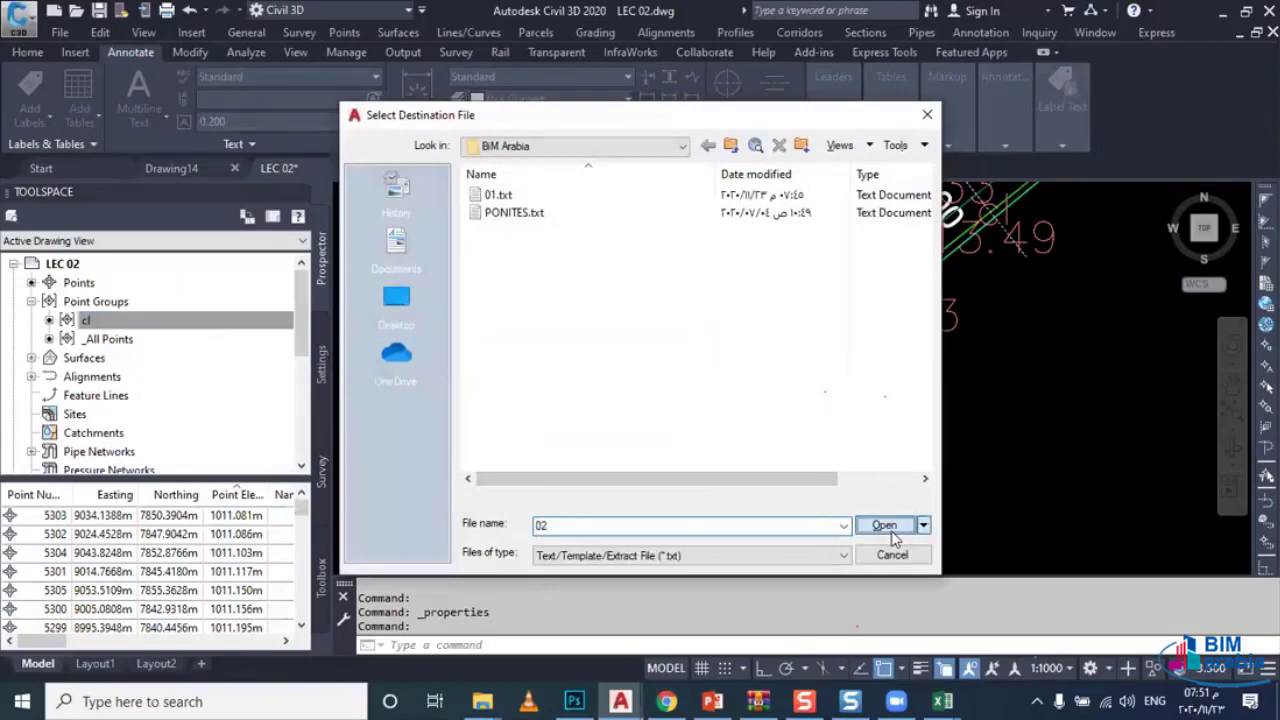
{"action": "left_click", "coordinate": [893, 534]}
{"action": "left_click", "coordinate": [621, 476]}
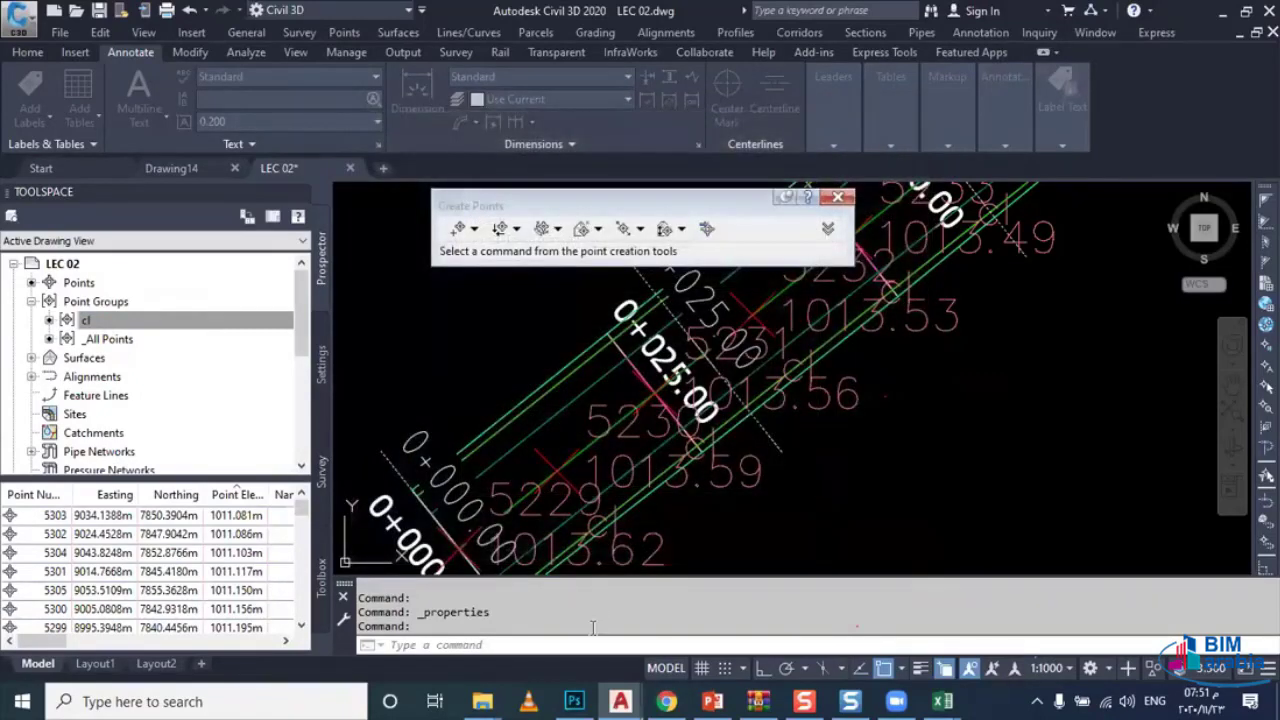
{"action": "left_click", "coordinate": [482, 701]}
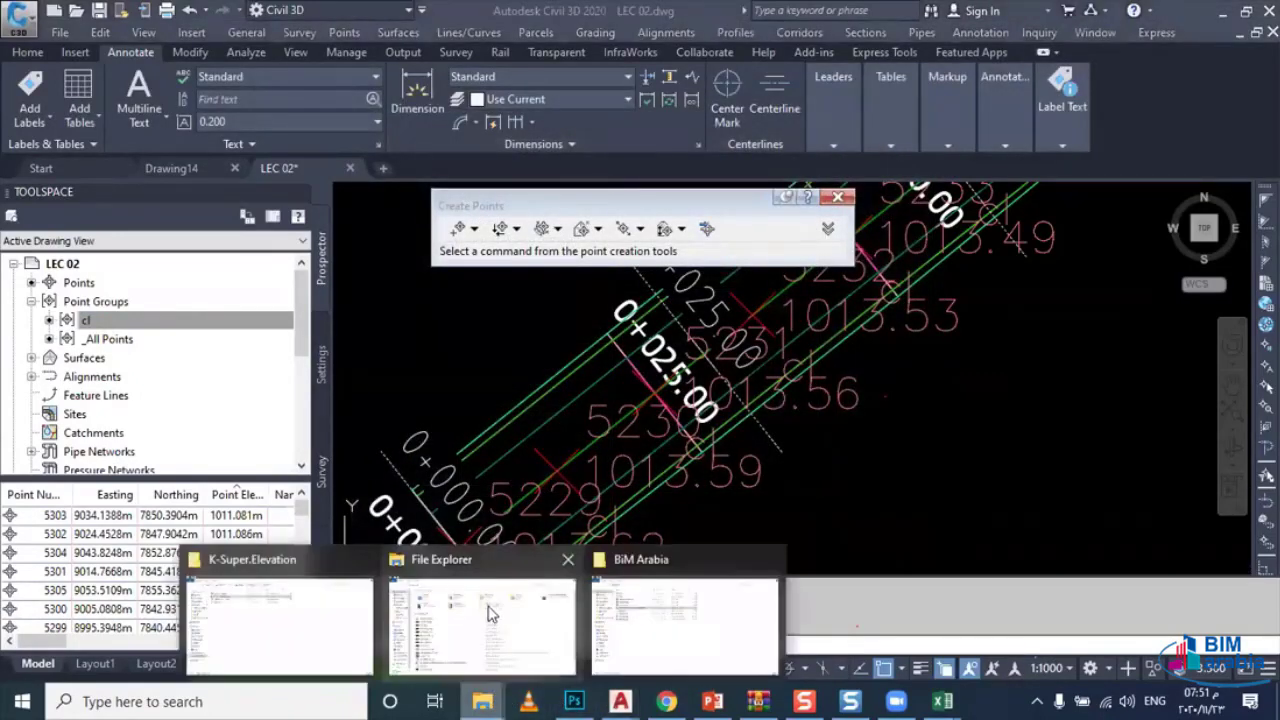
Step: Open 02.txt from the BiM Arabia folder in Notepad and review the cl points
{"action": "left_click", "coordinate": [648, 615]}
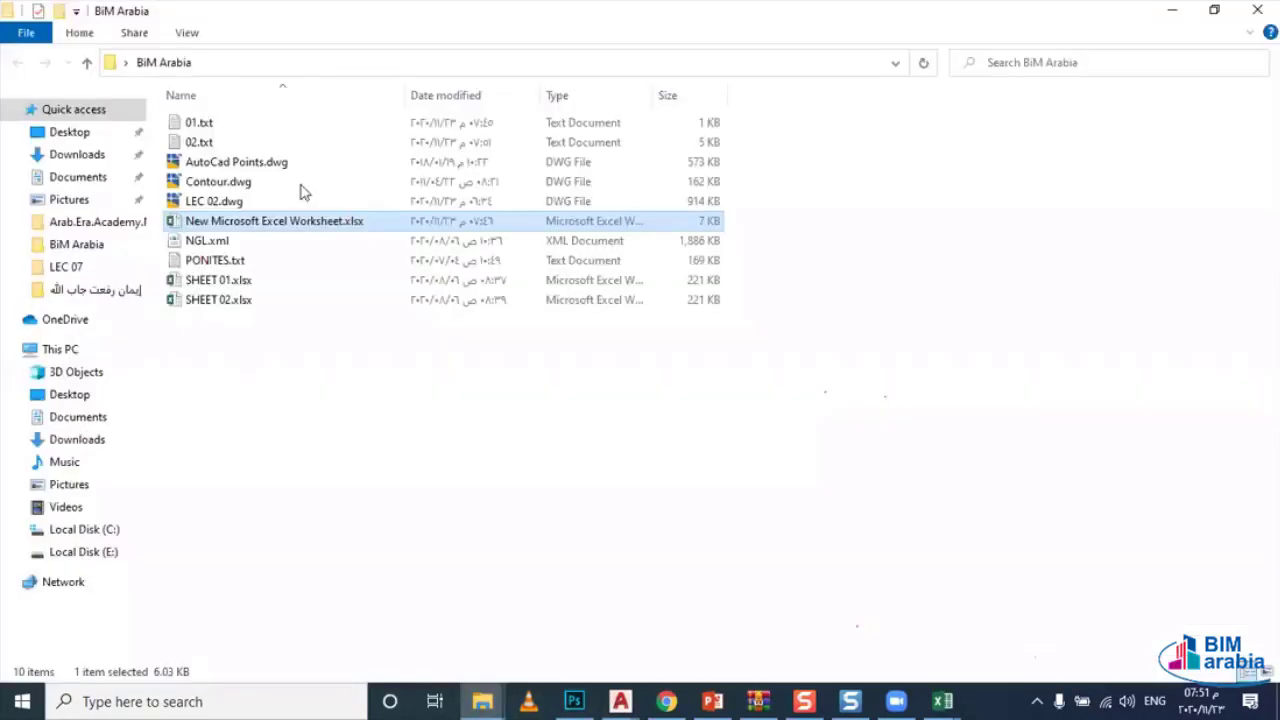
{"action": "double_click", "coordinate": [245, 145]}
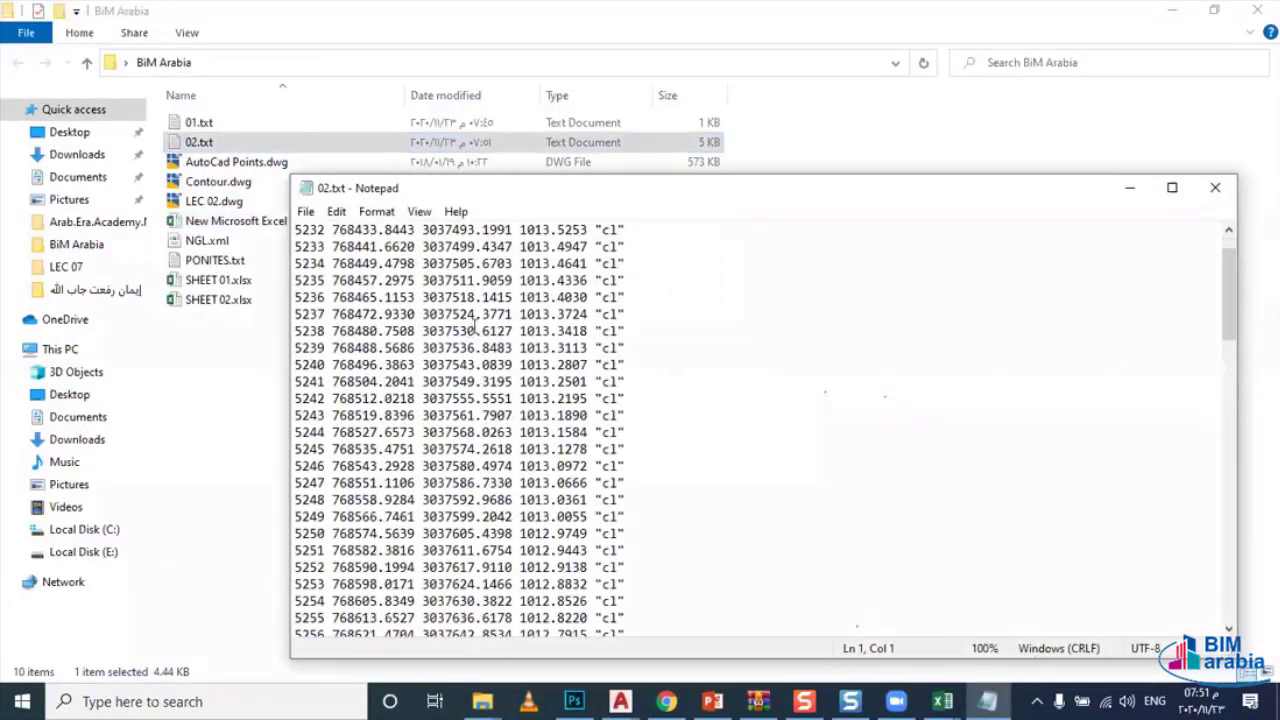
{"action": "scroll", "coordinate": [476, 327], "scroll_direction": "up", "scroll_amount": 1}
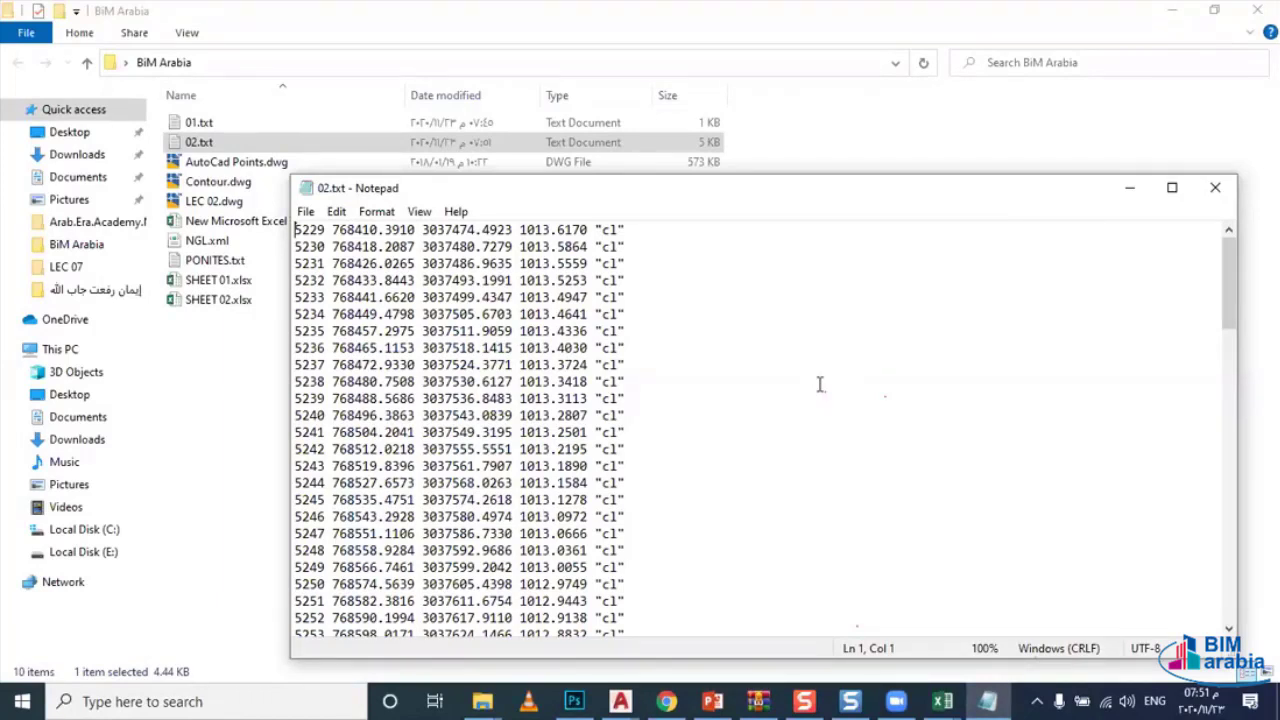
{"action": "left_click", "coordinate": [676, 699]}
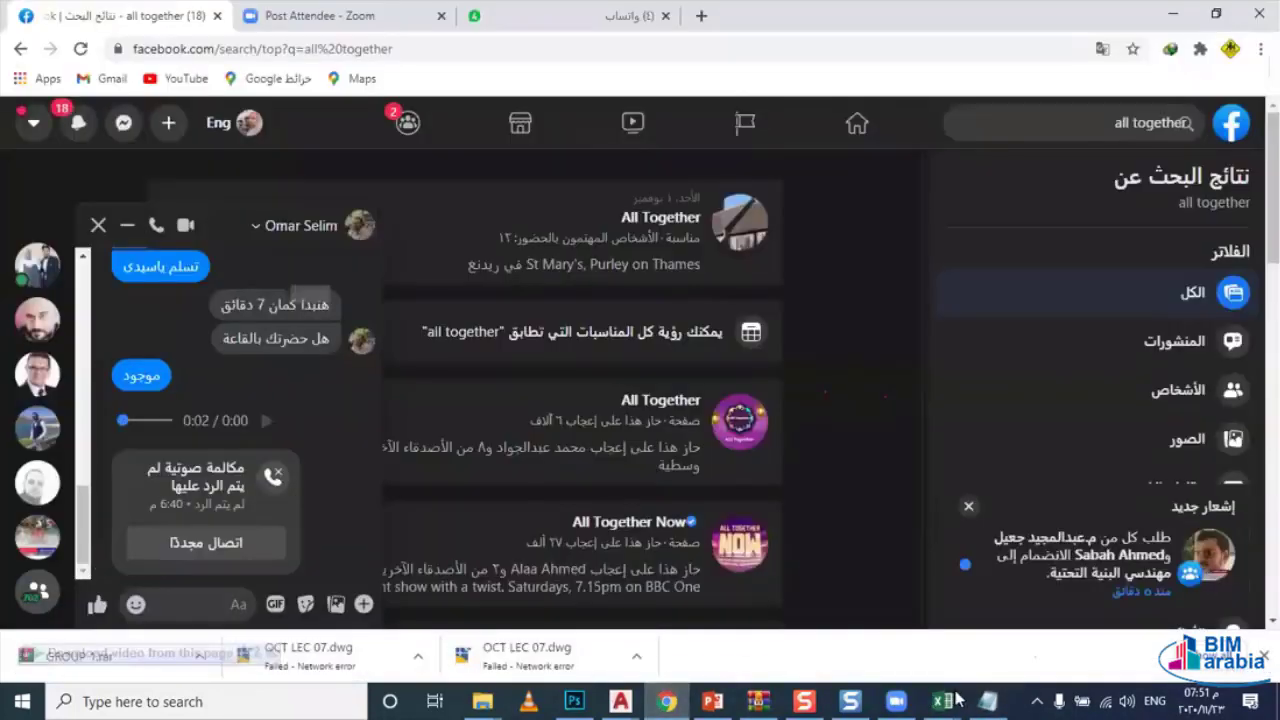
{"action": "mouse_move", "coordinate": [620, 701]}
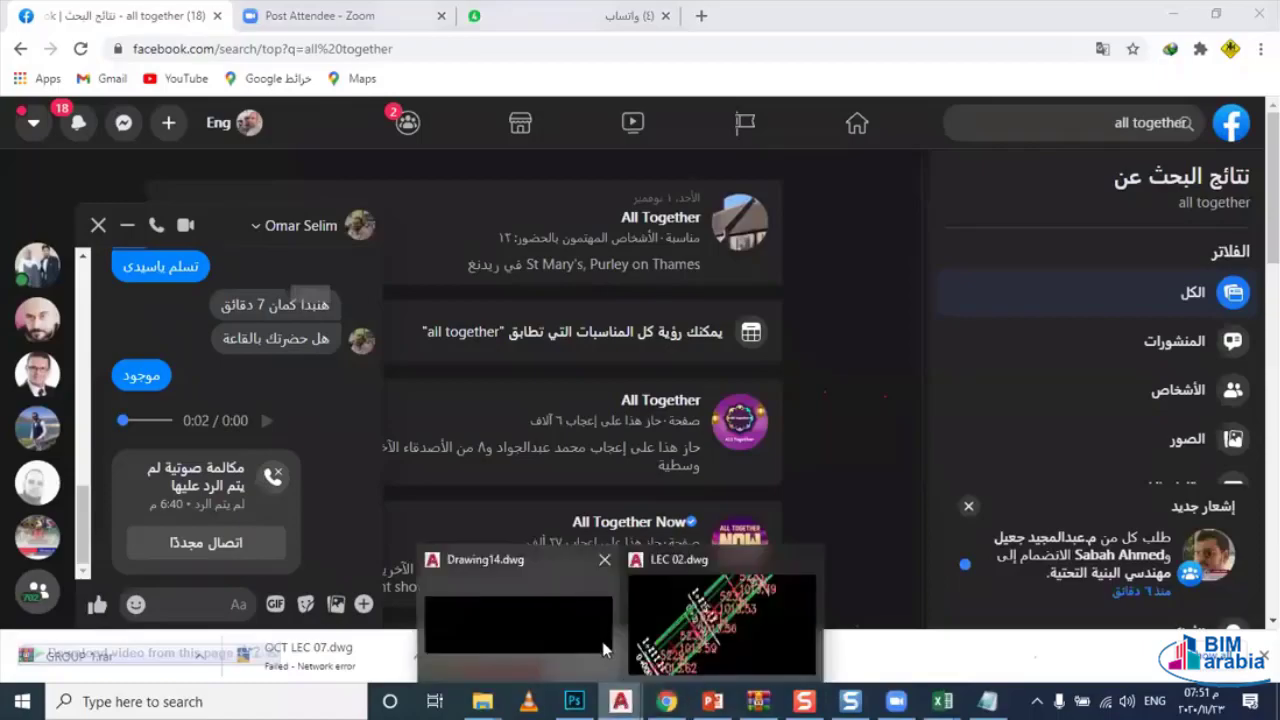
Step: Return to the LEC 02 drawing in Civil 3D and zoom out to view the centerline points
{"action": "left_click", "coordinate": [540, 600]}
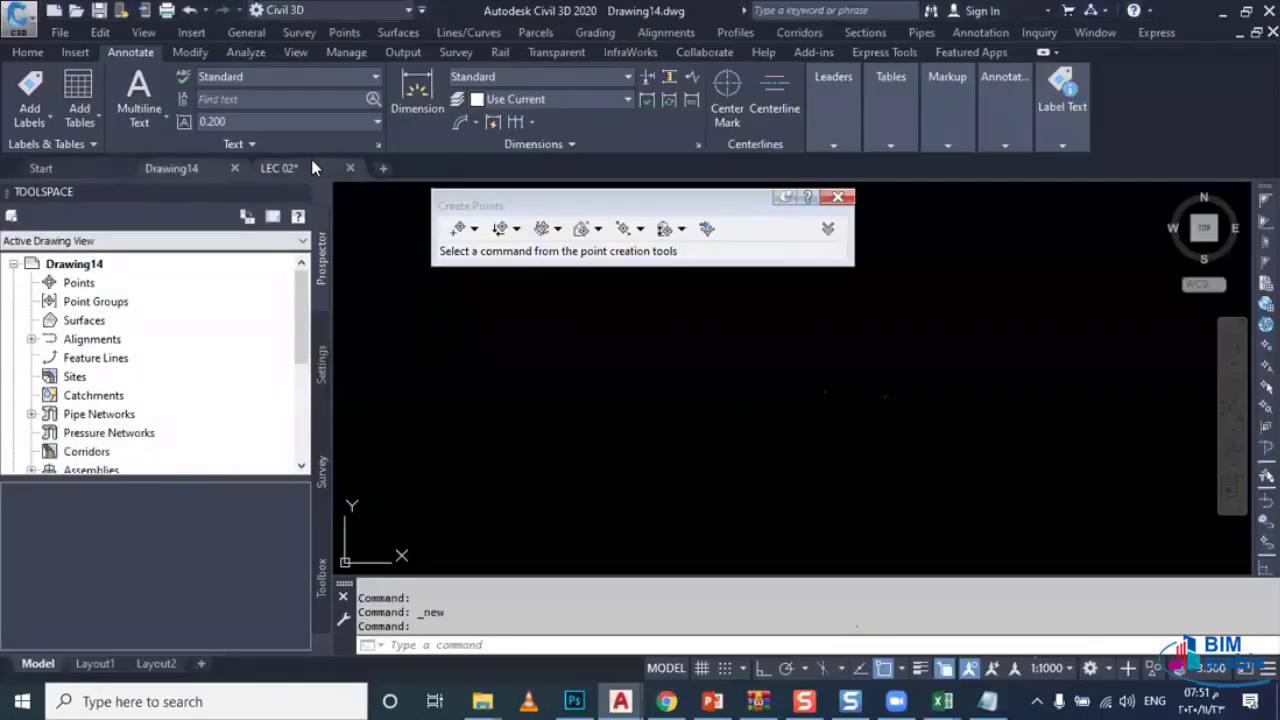
{"action": "left_click", "coordinate": [290, 168]}
{"action": "scroll", "coordinate": [687, 433], "scroll_direction": "down", "scroll_amount": 2}
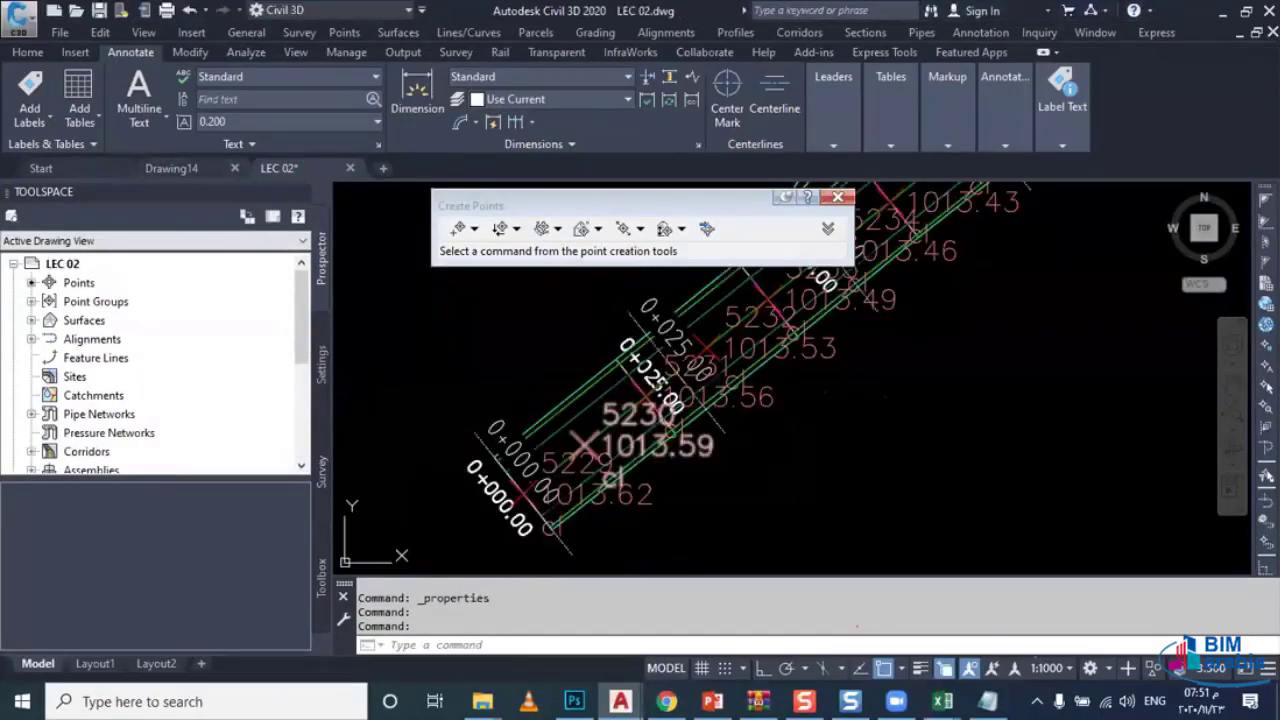
{"action": "scroll", "coordinate": [687, 433], "scroll_direction": "down", "scroll_amount": 2}
{"action": "scroll", "coordinate": [687, 433], "scroll_direction": "down", "scroll_amount": 2}
{"action": "scroll", "coordinate": [687, 433], "scroll_direction": "down", "scroll_amount": 1}
{"action": "scroll", "coordinate": [687, 433], "scroll_direction": "down", "scroll_amount": 1}
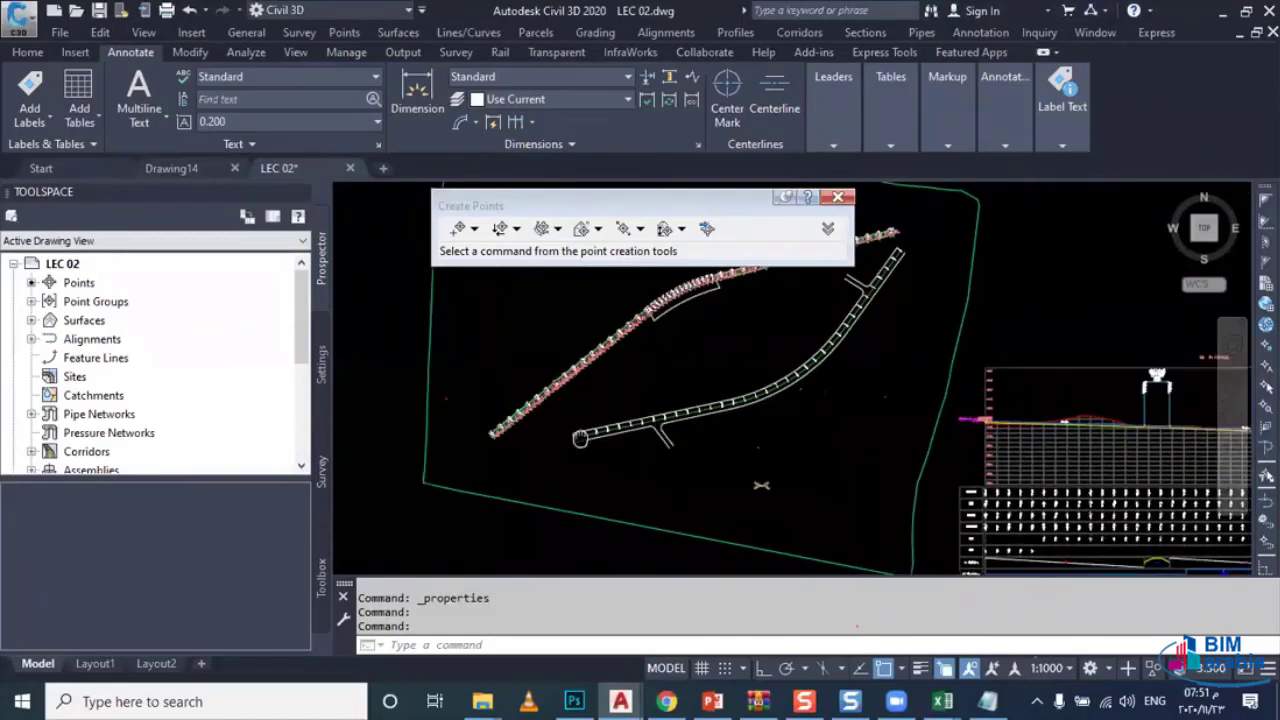
{"action": "scroll", "coordinate": [650, 430], "scroll_direction": "down", "scroll_amount": 1}
{"action": "scroll", "coordinate": [600, 430], "scroll_direction": "down", "scroll_amount": 1}
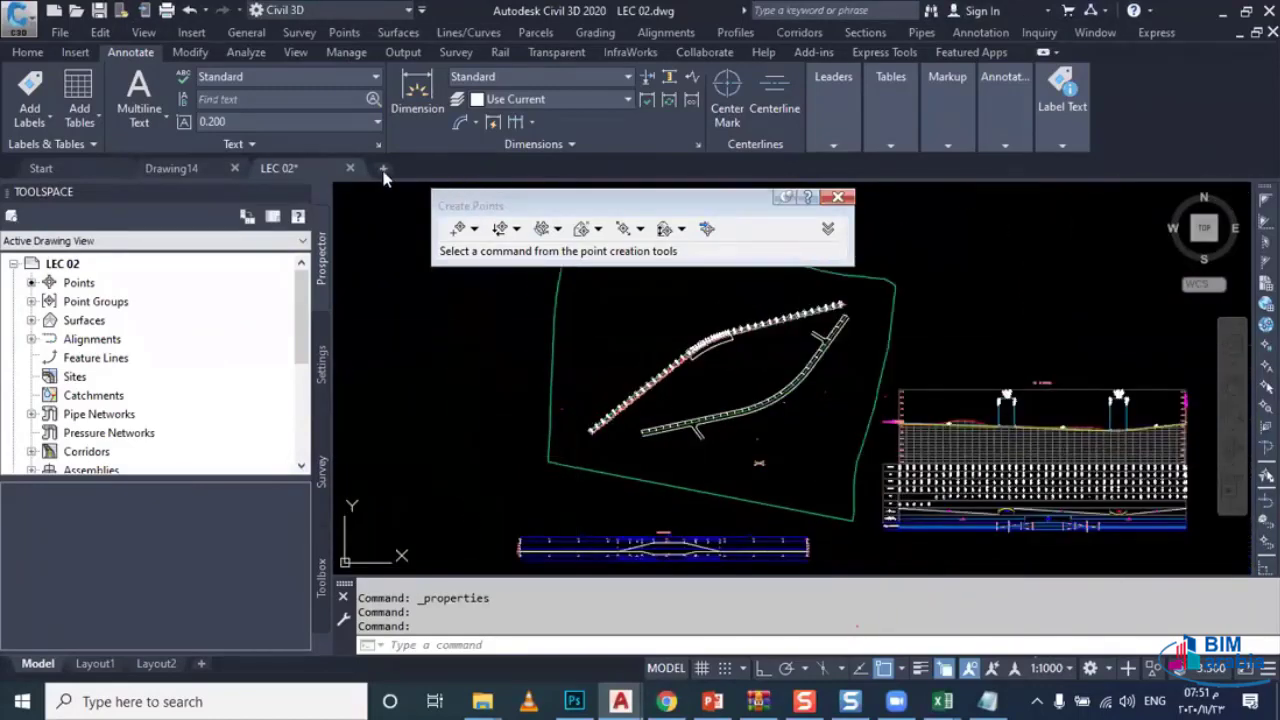
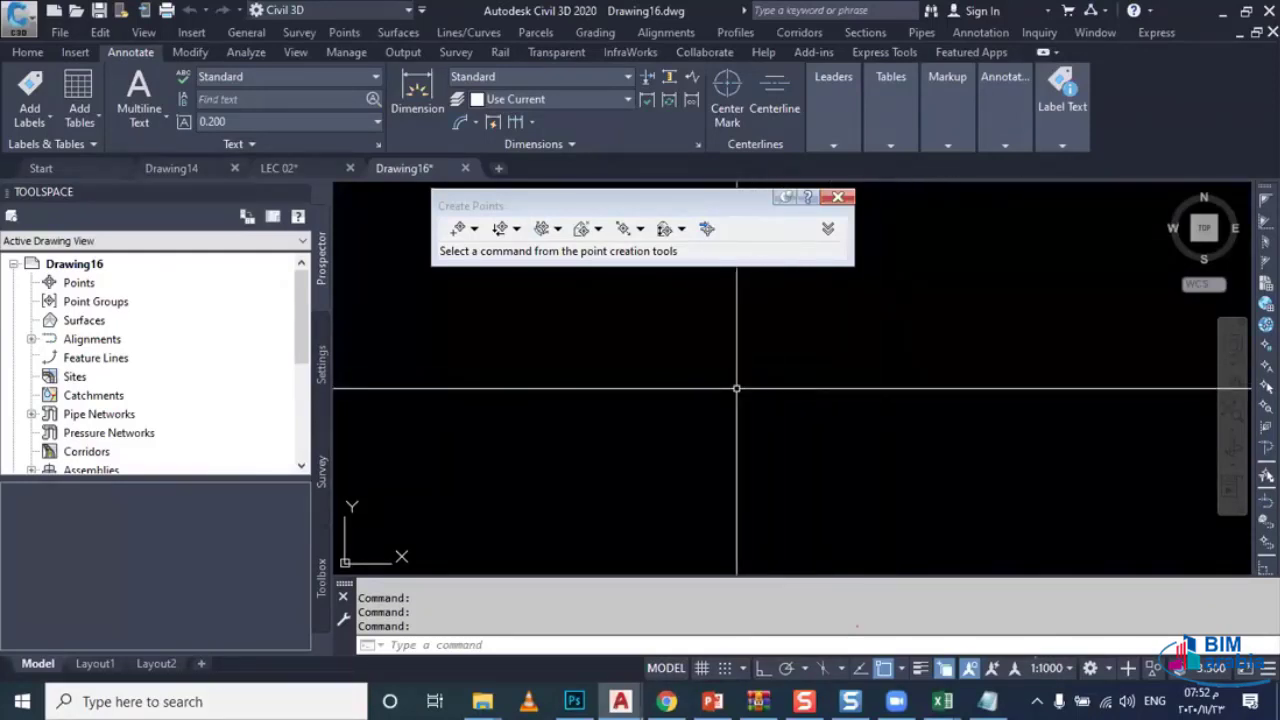
Step: Draw a circle with a 0.1 radius in the drawing
{"action": "left_click", "coordinate": [838, 196]}
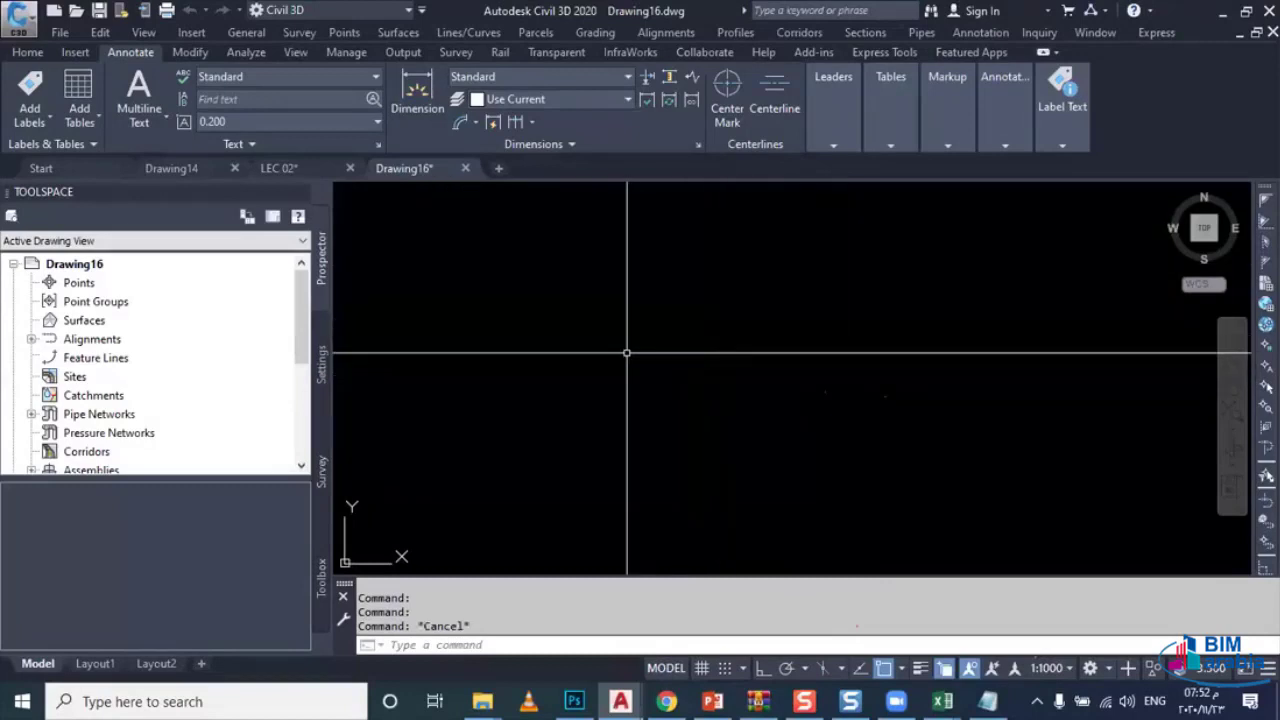
{"action": "type", "text": "c"}
{"action": "key", "text": "Return"}
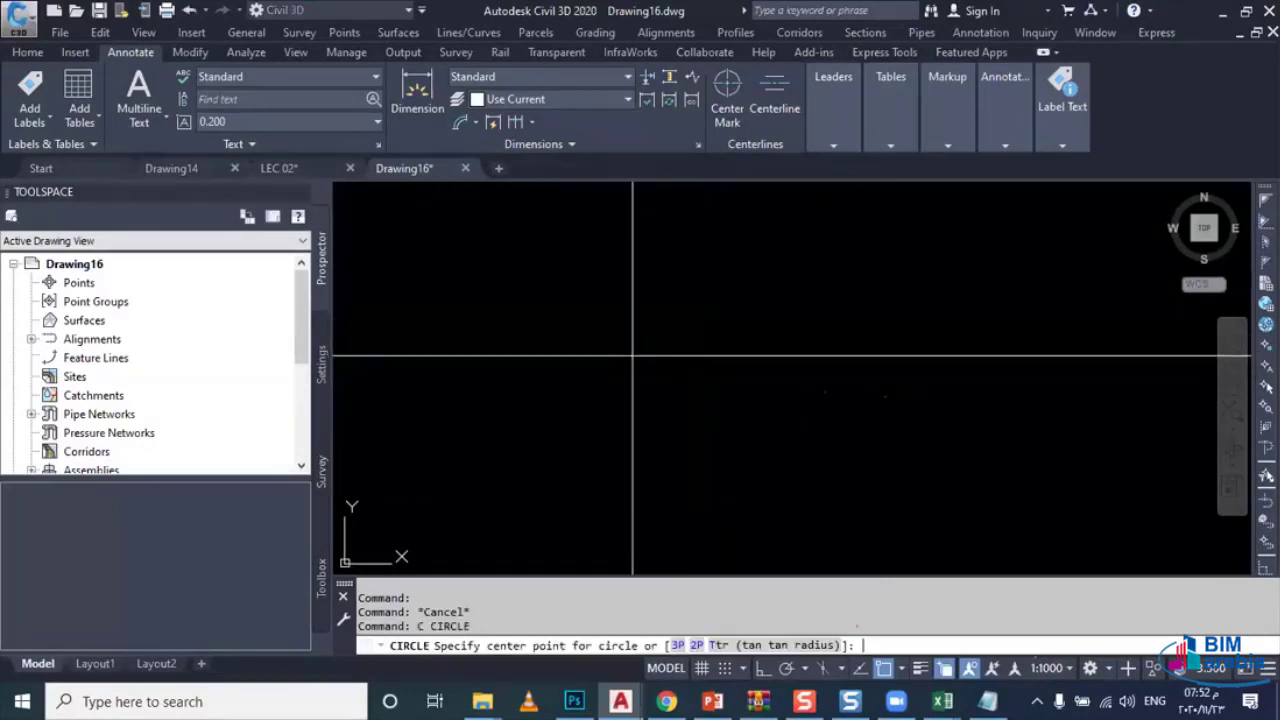
{"action": "left_click", "coordinate": [632, 355]}
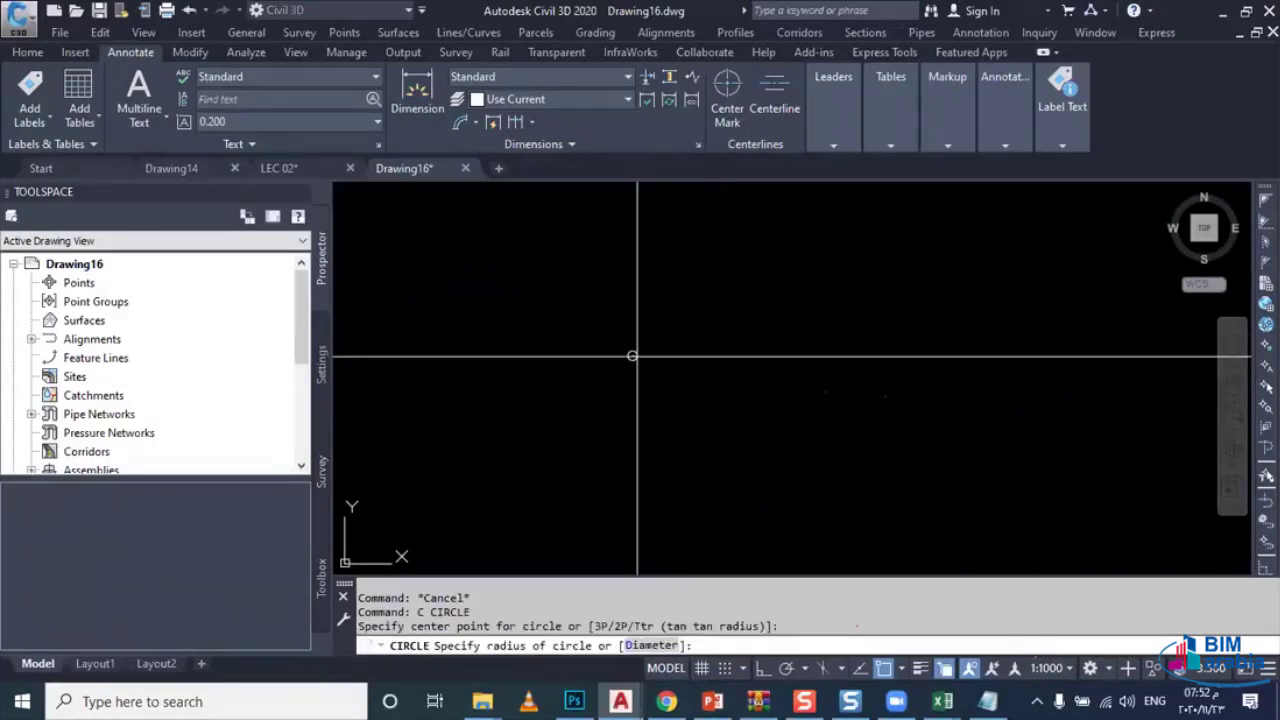
{"action": "type", "text": ".1"}
{"action": "key", "text": "Return"}
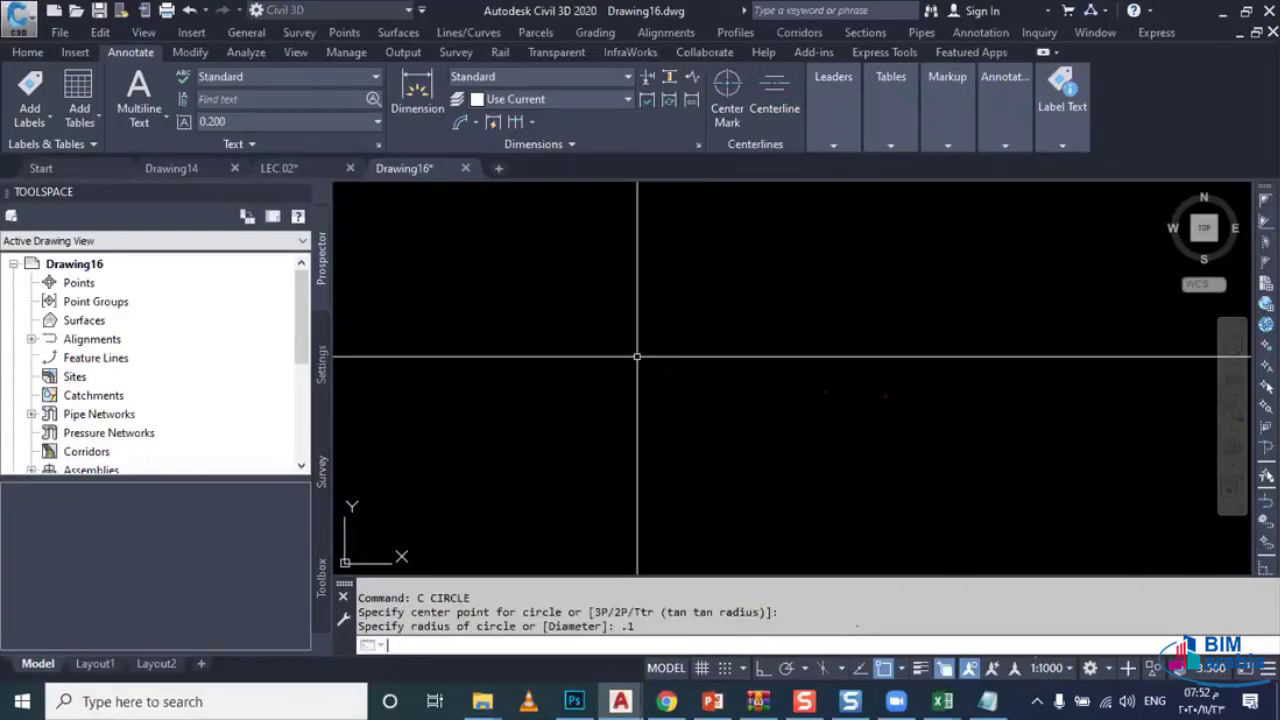
{"action": "scroll", "coordinate": [528, 291], "scroll_direction": "down", "scroll_amount": 2}
{"action": "scroll", "coordinate": [666, 463], "scroll_direction": "up", "scroll_amount": 2}
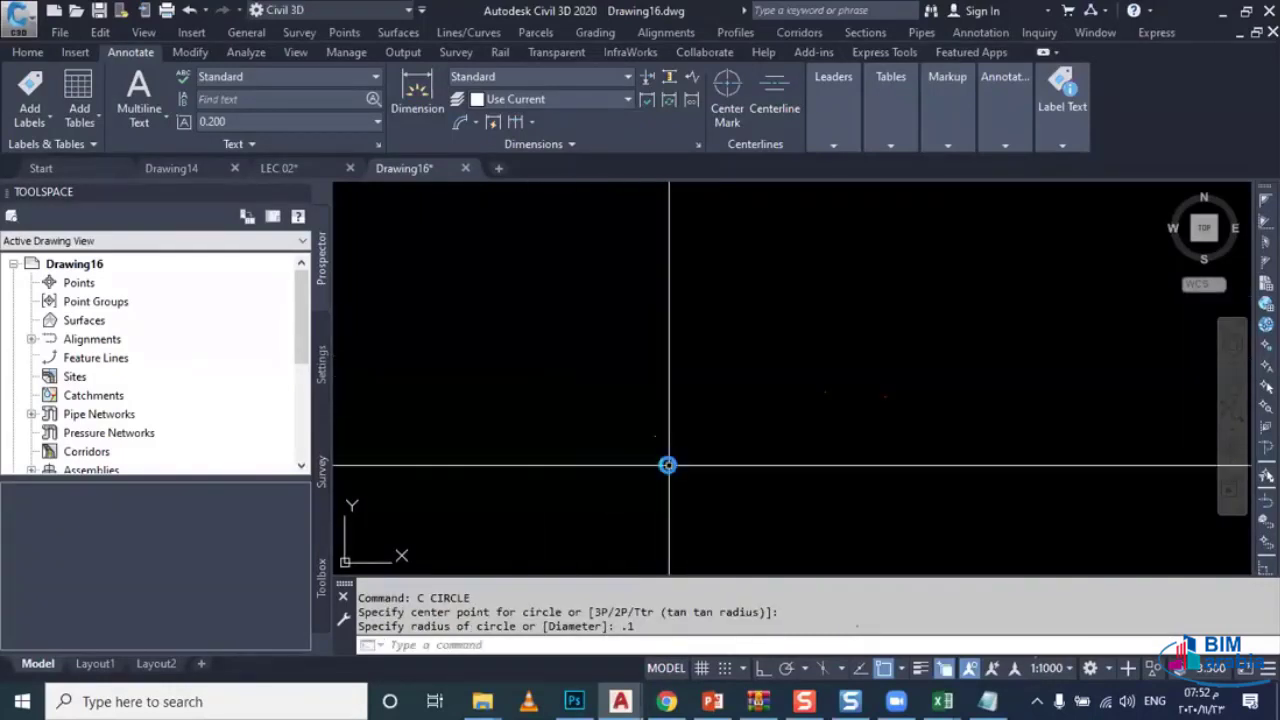
{"action": "scroll", "coordinate": [626, 371], "scroll_direction": "down", "scroll_amount": 2}
{"action": "scroll", "coordinate": [520, 257], "scroll_direction": "up", "scroll_amount": 3}
{"action": "scroll", "coordinate": [594, 286], "scroll_direction": "up", "scroll_amount": 3}
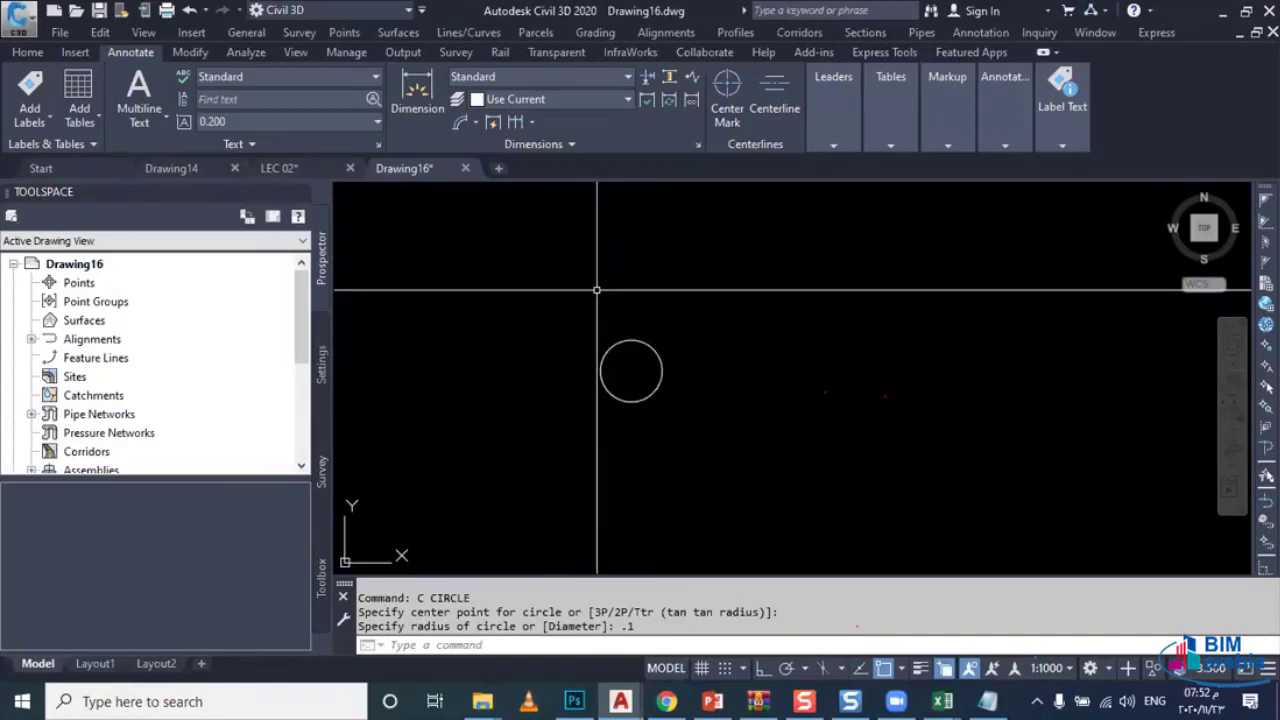
{"action": "left_click", "coordinate": [614, 369]}
{"action": "key", "text": "Escape"}
Step: Draw vertical and horizontal polylines crossing through the circle
{"action": "type", "text": "pl"}
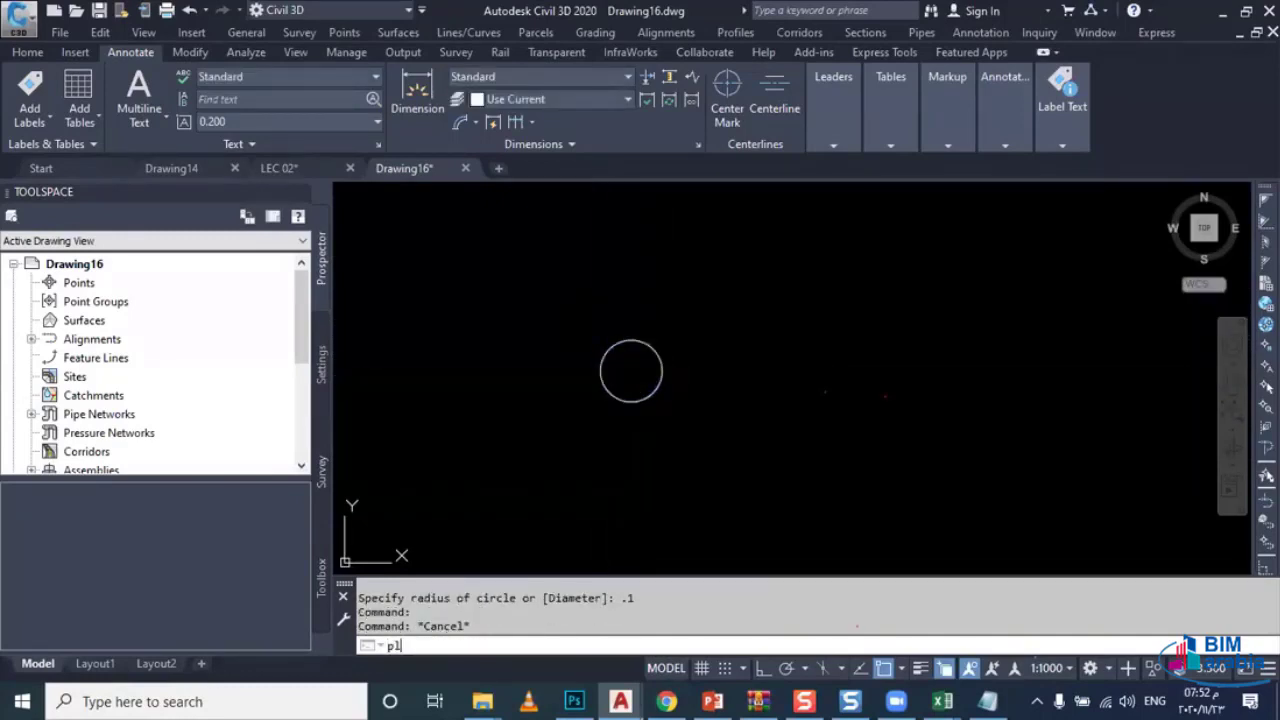
{"action": "key", "text": "Return"}
{"action": "left_click", "coordinate": [631, 341]}
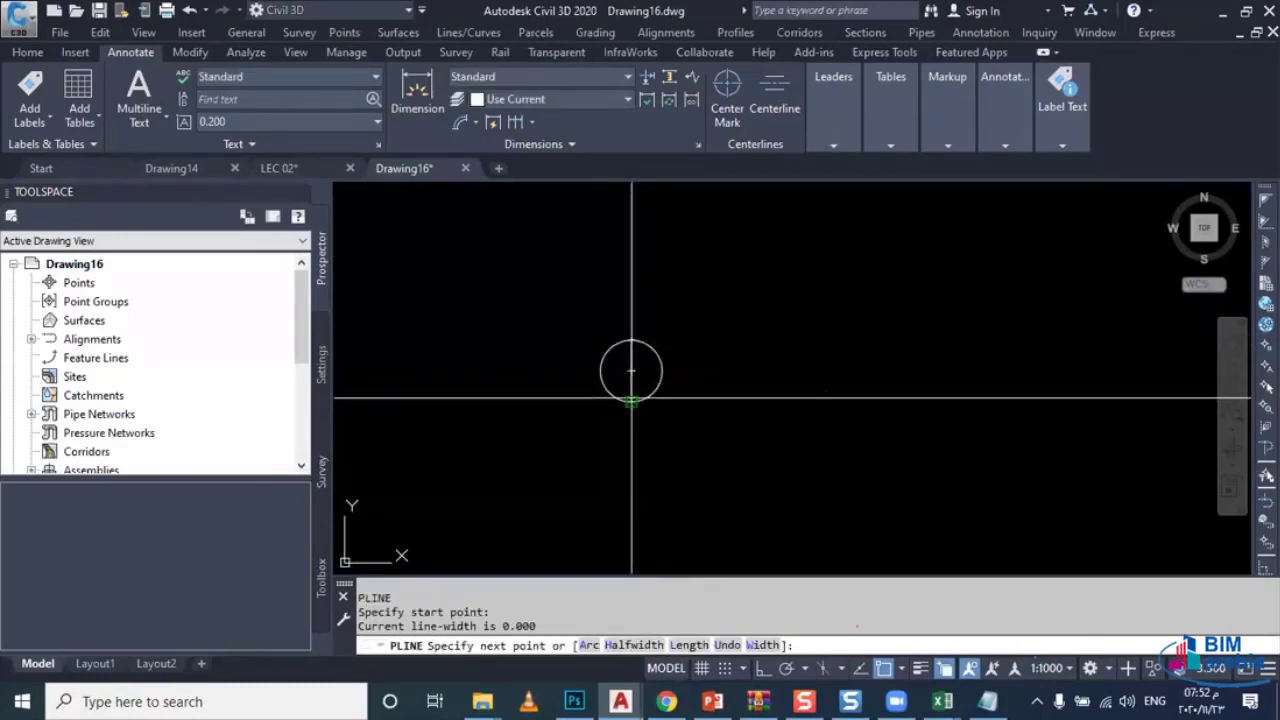
{"action": "left_click", "coordinate": [631, 400]}
{"action": "key", "text": "Escape"}
{"action": "type", "text": "pl"}
{"action": "key", "text": "Return"}
{"action": "left_click", "coordinate": [600, 370]}
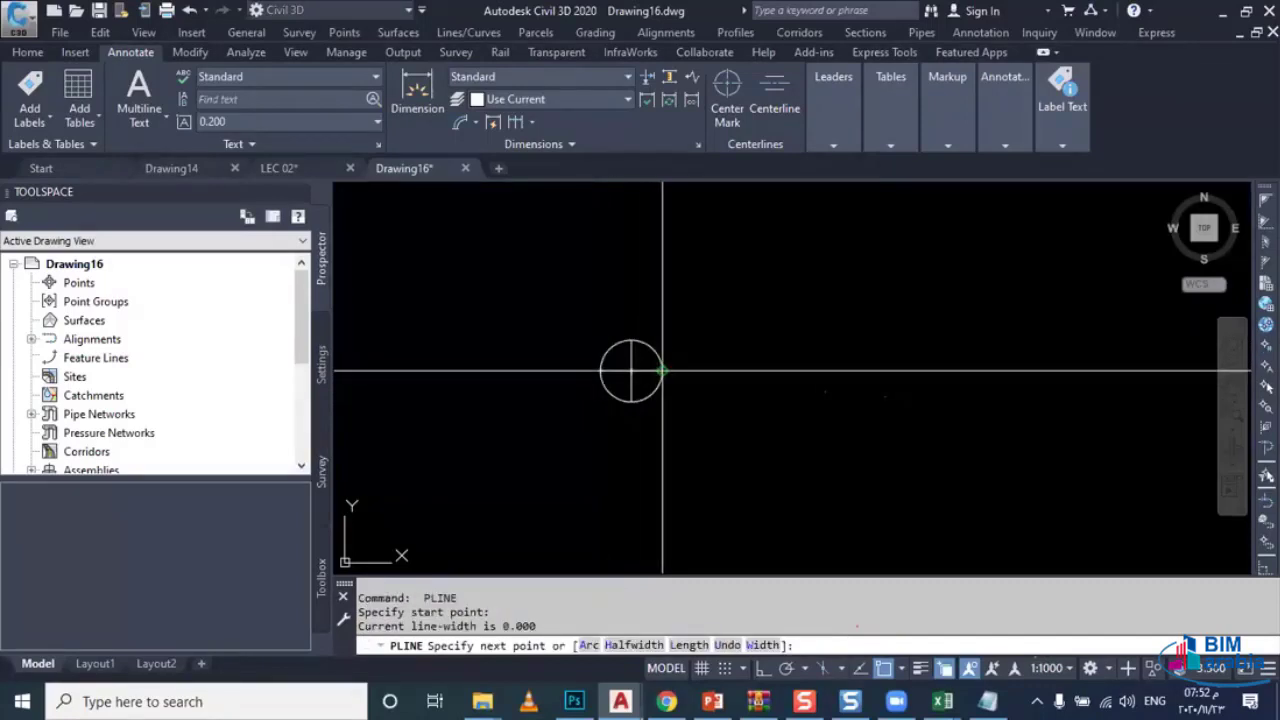
{"action": "key", "text": "Escape"}
Step: Select the circle and both cross lines and define them as block '1'
{"action": "left_click", "coordinate": [662, 328]}
{"action": "left_click", "coordinate": [630, 377]}
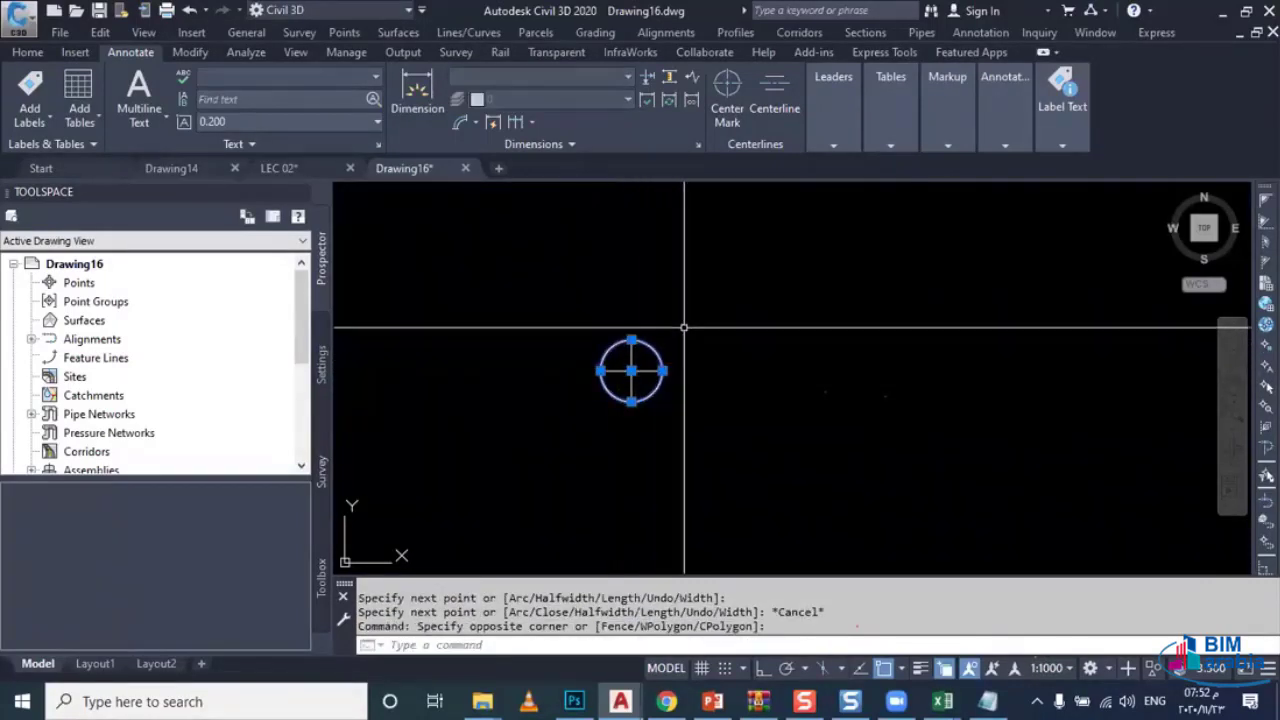
{"action": "left_click", "coordinate": [680, 331]}
{"action": "left_click", "coordinate": [529, 443]}
{"action": "type", "text": "b"}
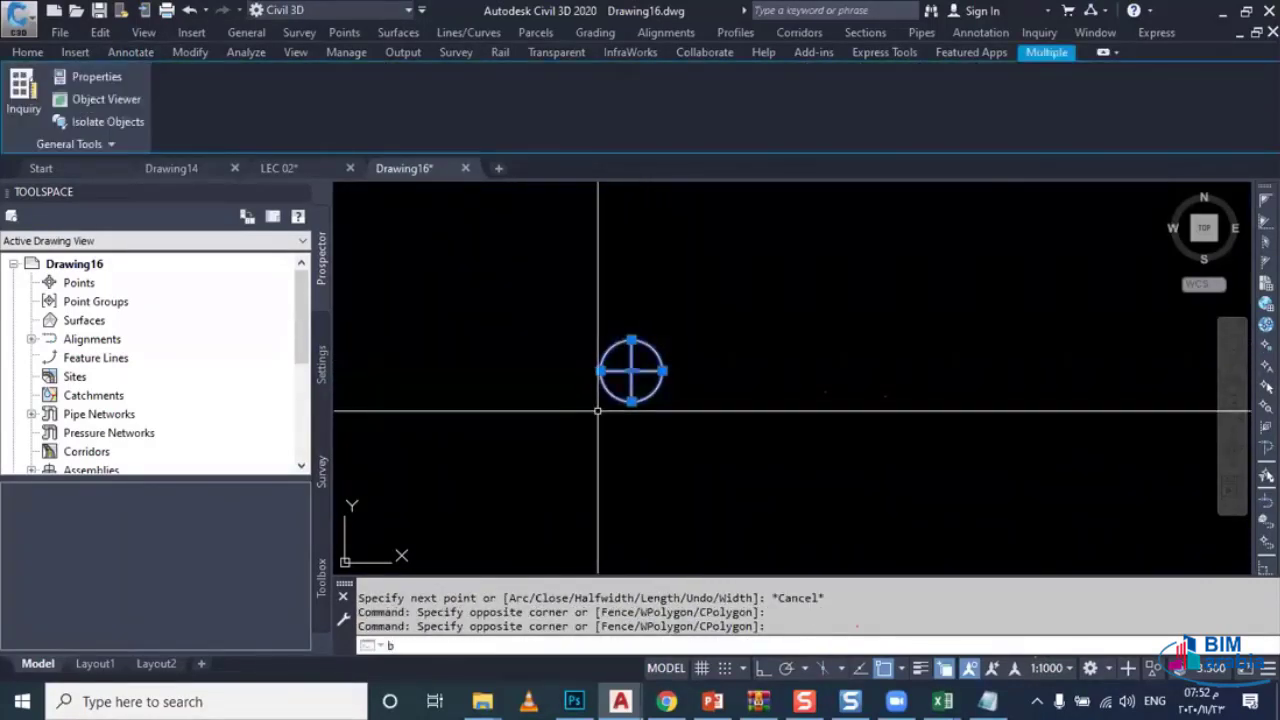
{"action": "key", "text": "Return"}
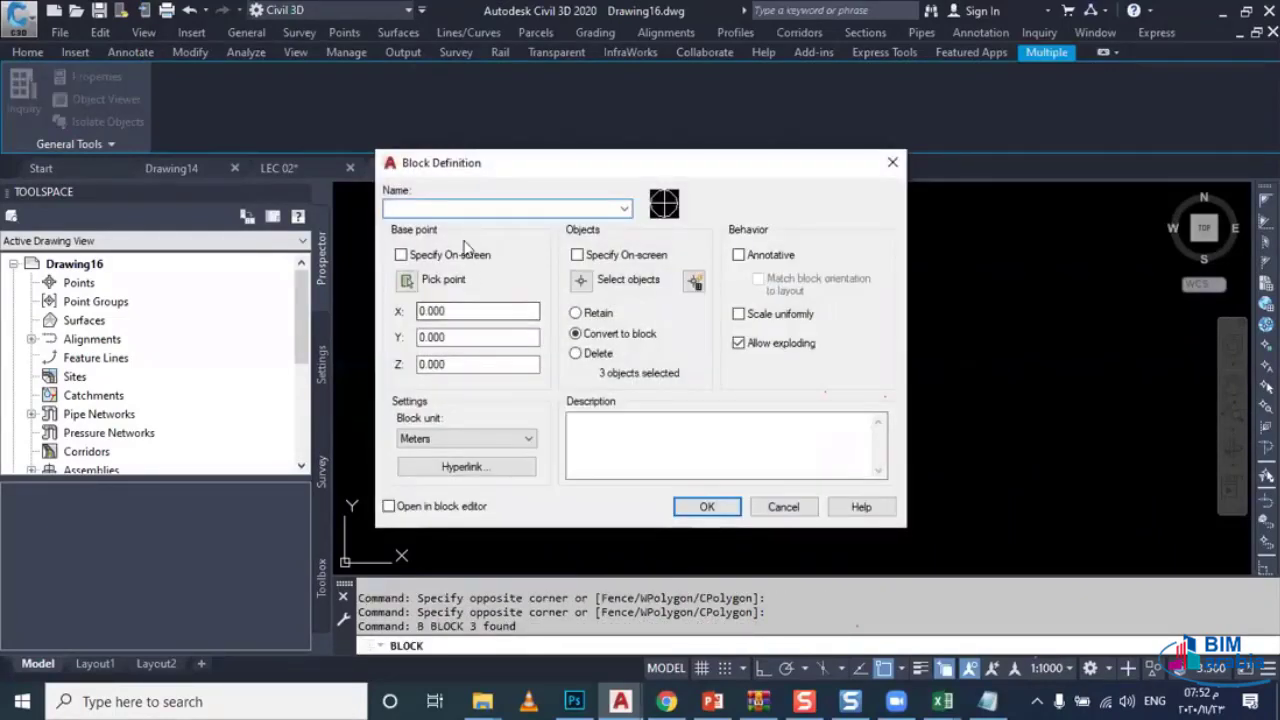
{"action": "type", "text": "1"}
{"action": "left_click", "coordinate": [707, 506]}
Step: Select the circle block and review its properties with Ctrl+1
{"action": "key", "text": "Escape"}
{"action": "left_click", "coordinate": [679, 361]}
{"action": "left_click", "coordinate": [514, 409]}
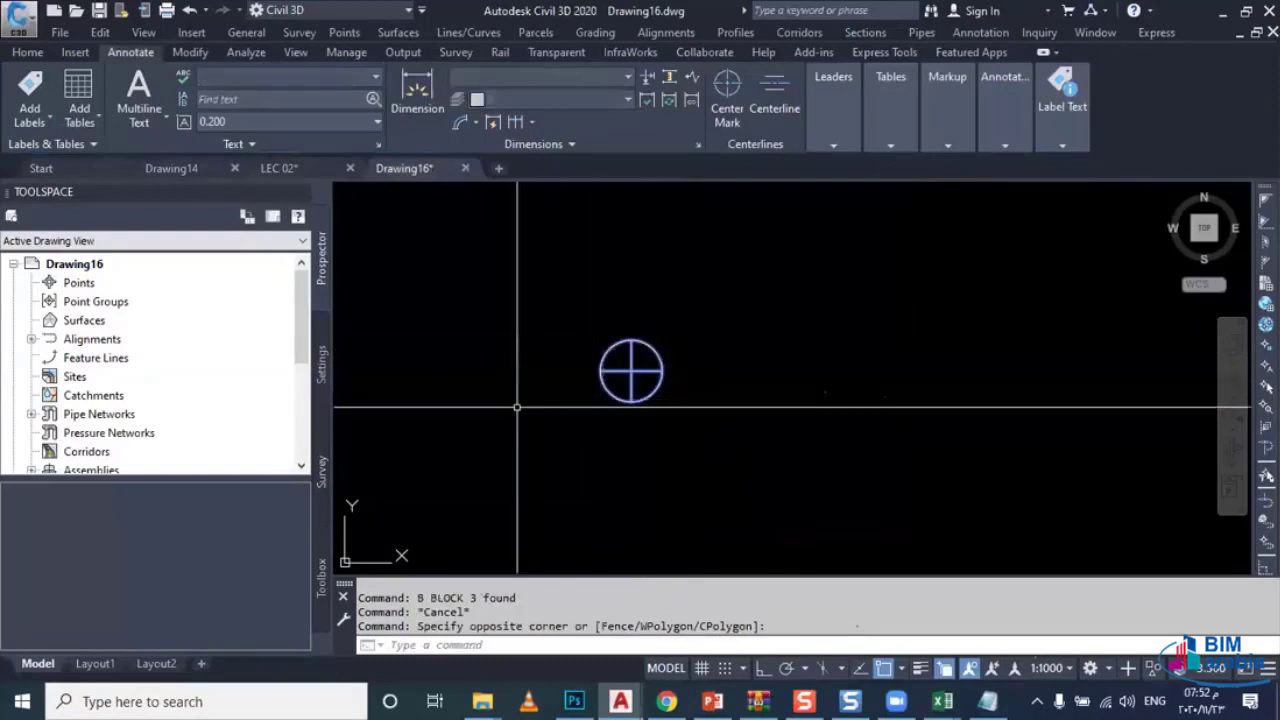
{"action": "key", "text": "ctrl+1"}
{"action": "key", "text": "ctrl+1"}
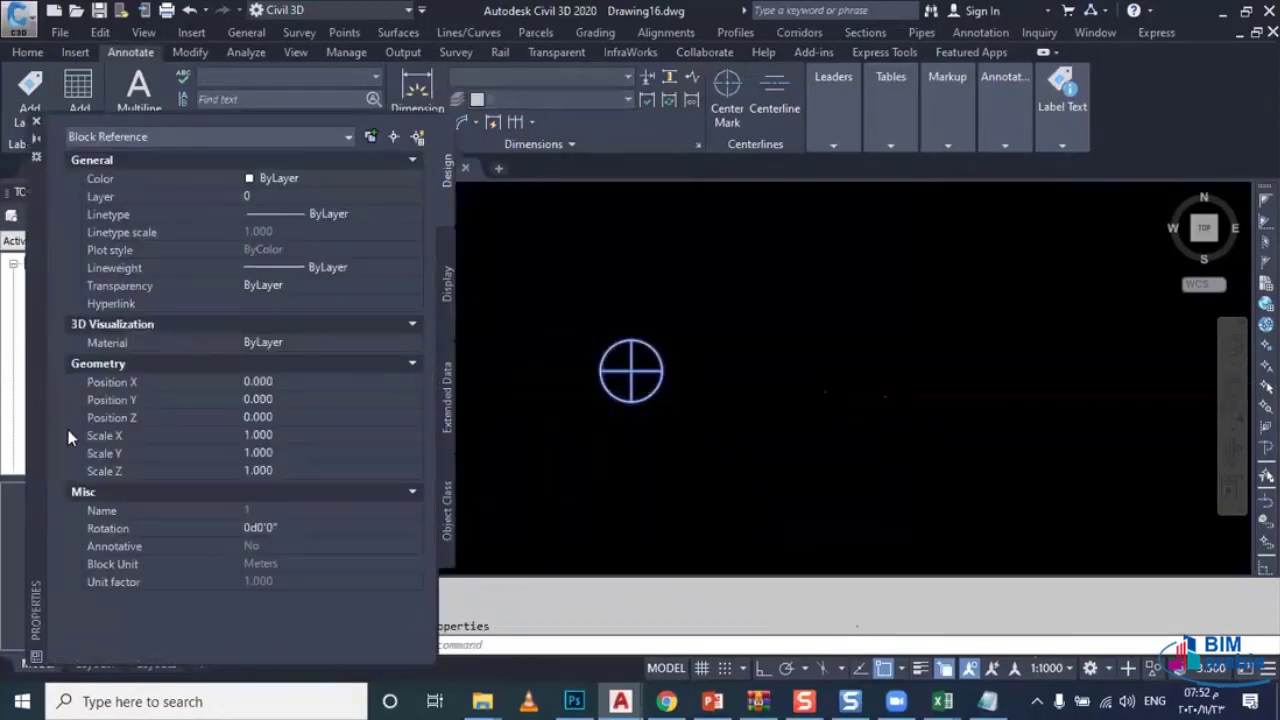
{"action": "key", "text": "Escape"}
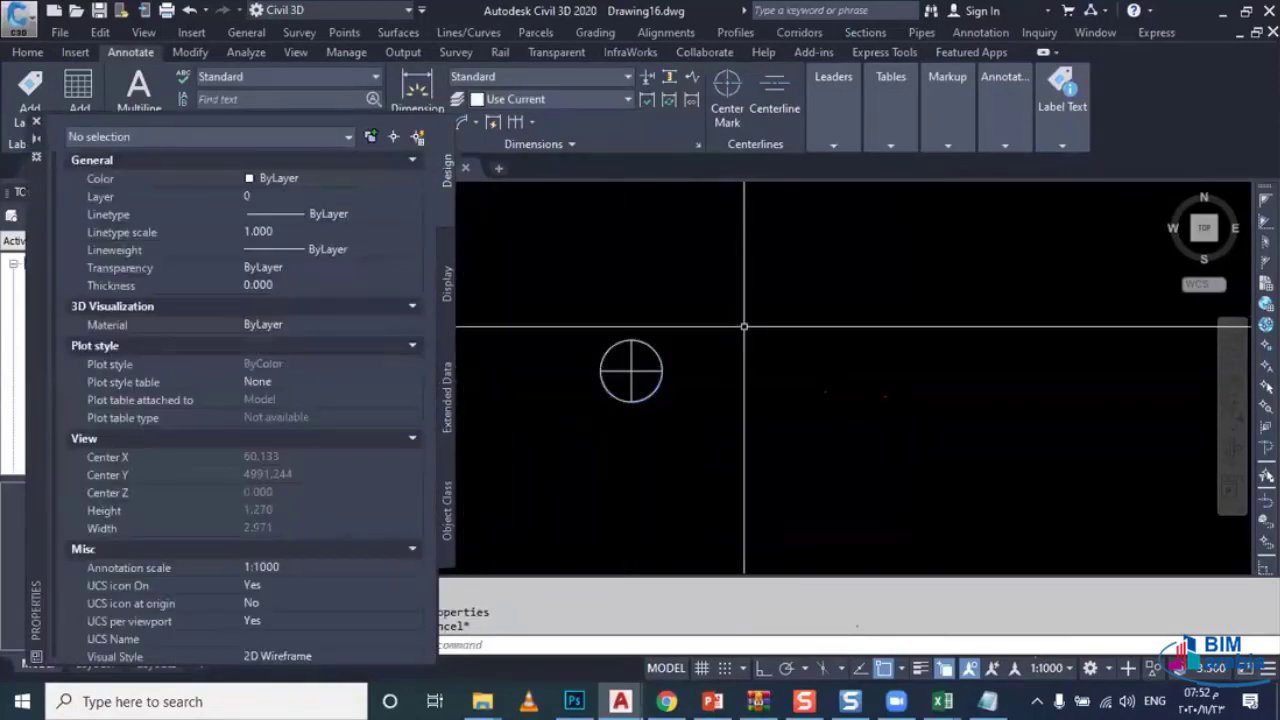
Step: Copy the circle block to two new locations with CO
{"action": "left_click", "coordinate": [745, 326]}
{"action": "left_click", "coordinate": [607, 409]}
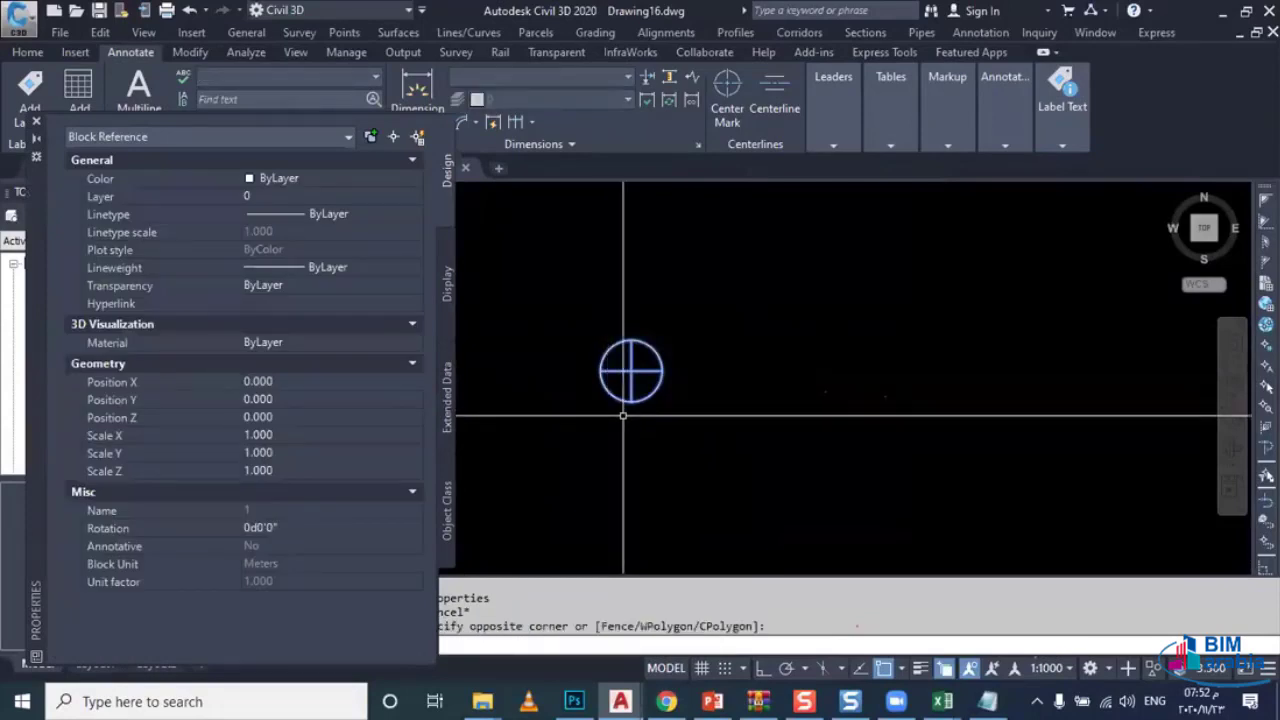
{"action": "type", "text": "co"}
{"action": "key", "text": "Return"}
{"action": "scroll", "coordinate": [630, 415], "scroll_direction": "down", "scroll_amount": 3}
{"action": "middle_click_drag", "start_coordinate": [720, 423], "coordinate": [637, 303]}
{"action": "left_click", "coordinate": [609, 314]}
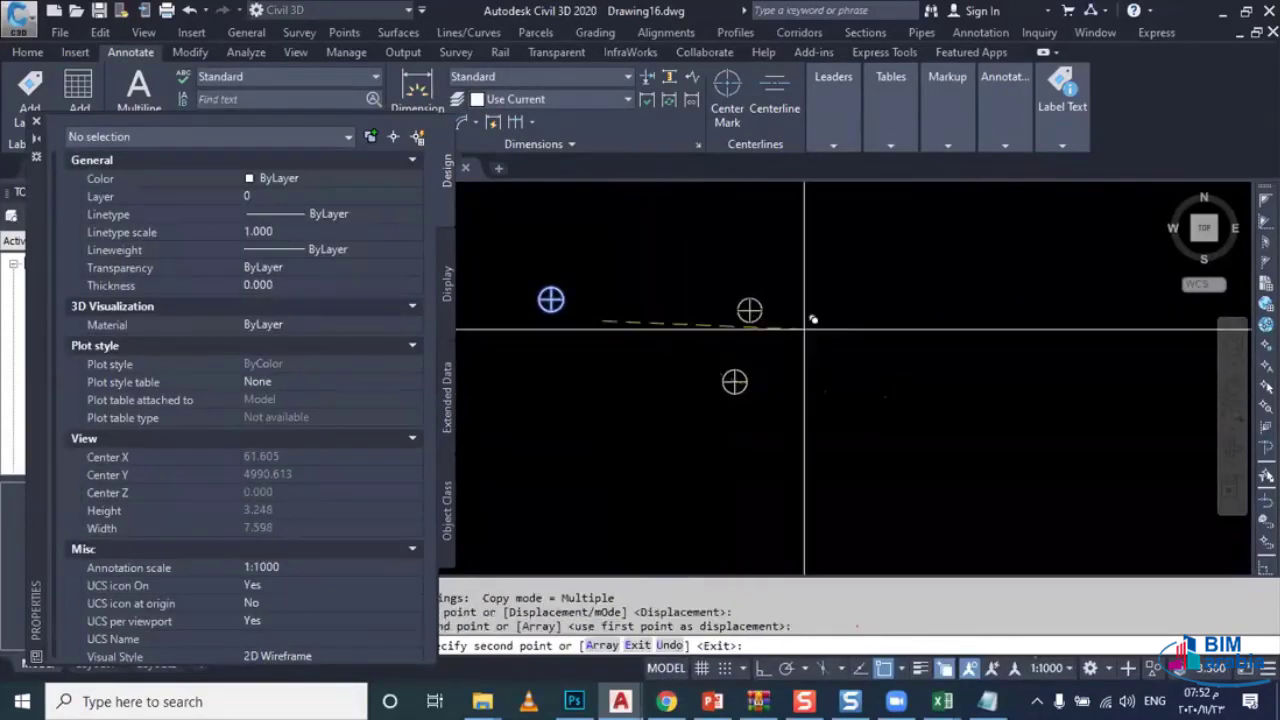
{"action": "left_click", "coordinate": [849, 268]}
{"action": "left_click", "coordinate": [600, 498]}
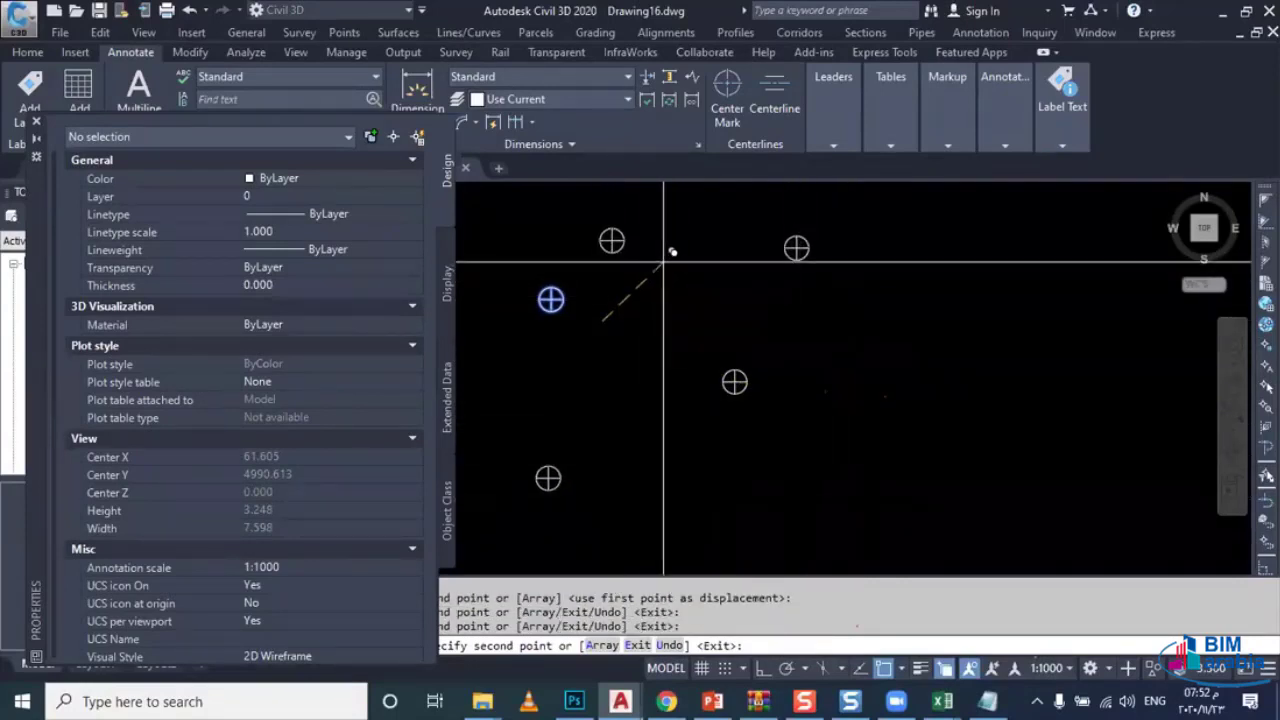
{"action": "key", "text": "Escape"}
{"action": "scroll", "coordinate": [663, 262], "scroll_direction": "down", "scroll_amount": 2}
Step: Set the elevation of all five circle blocks to 10
{"action": "left_click", "coordinate": [790, 235]}
{"action": "left_click", "coordinate": [608, 414]}
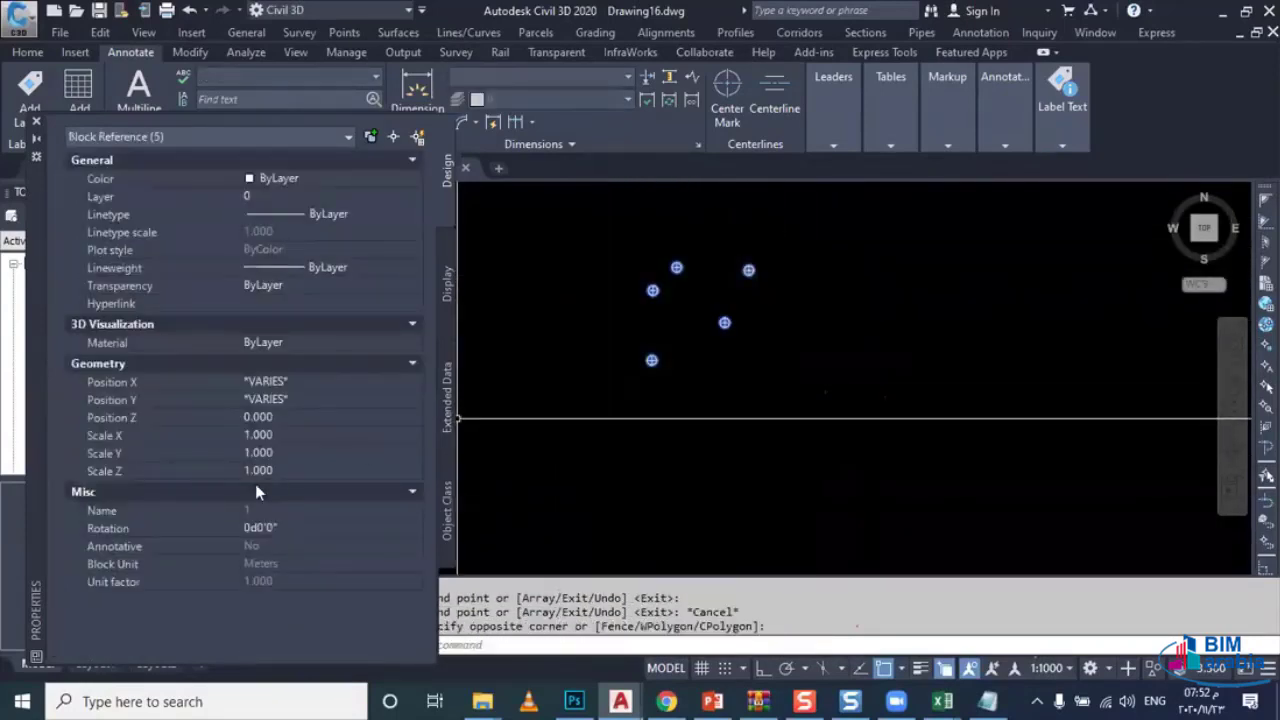
{"action": "left_click", "coordinate": [274, 472]}
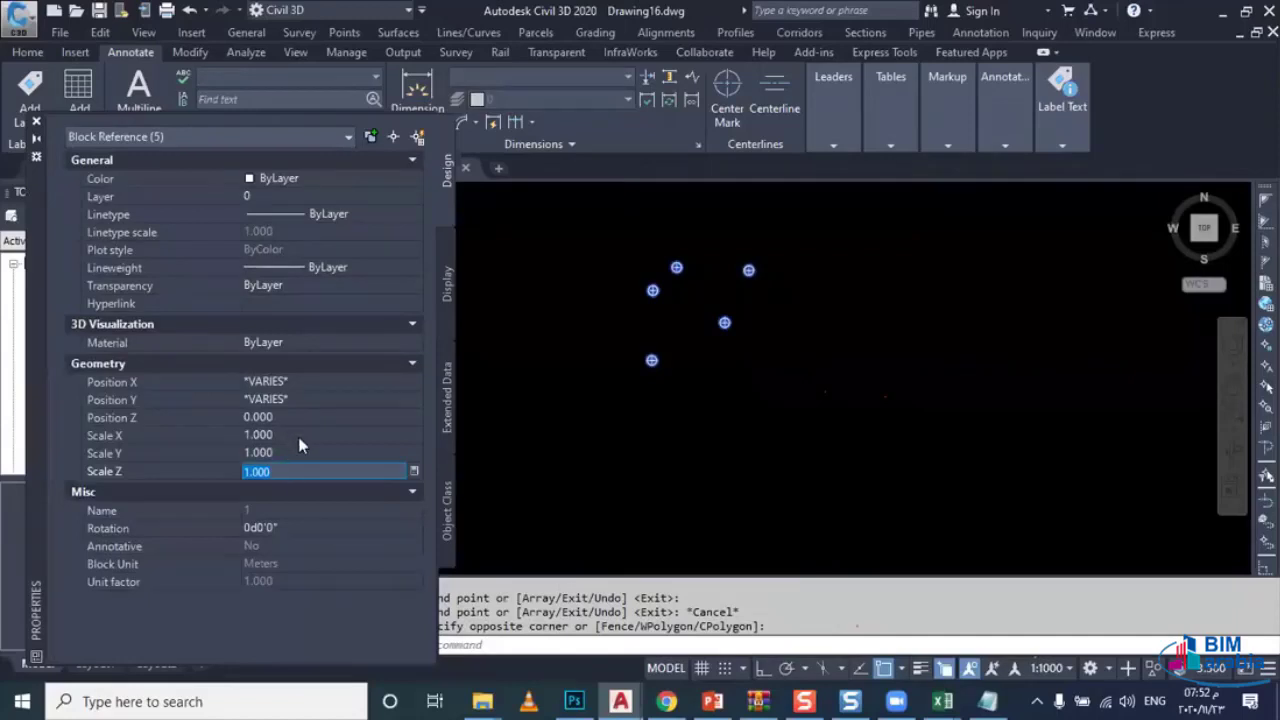
{"action": "left_click", "coordinate": [298, 416]}
{"action": "type", "text": "10"}
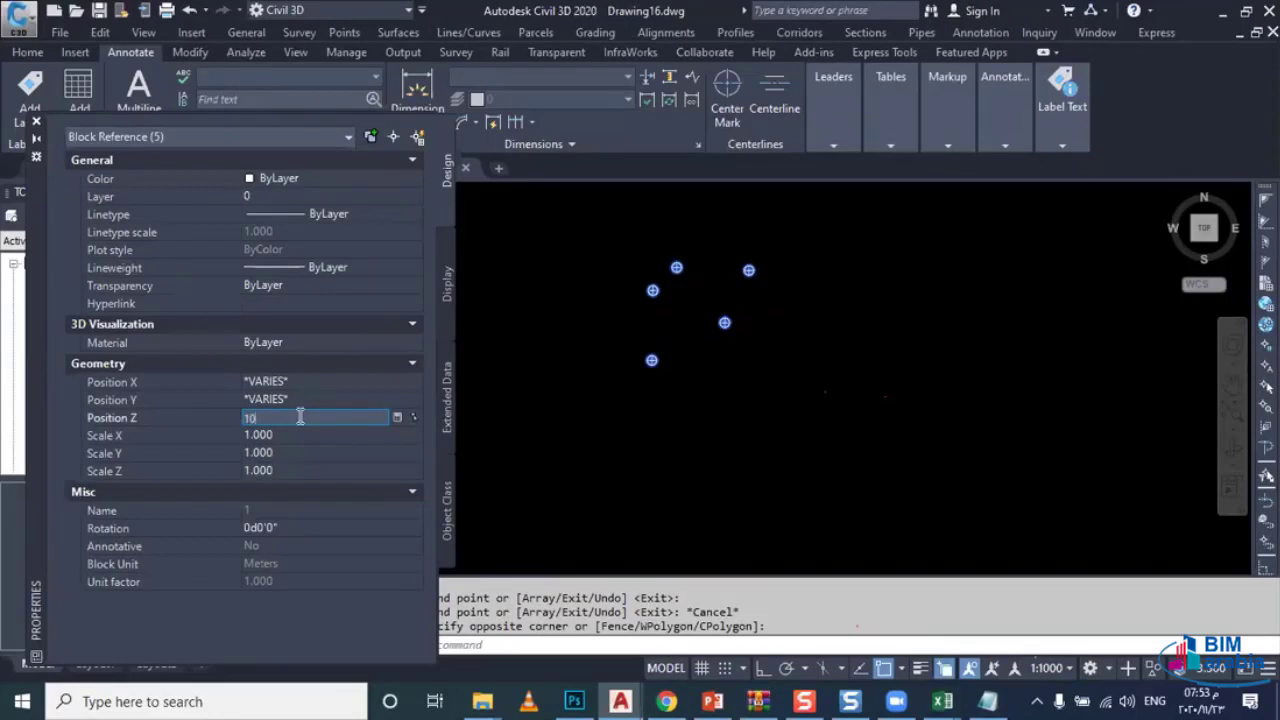
{"action": "key", "text": "Return"}
{"action": "key", "text": "Escape"}
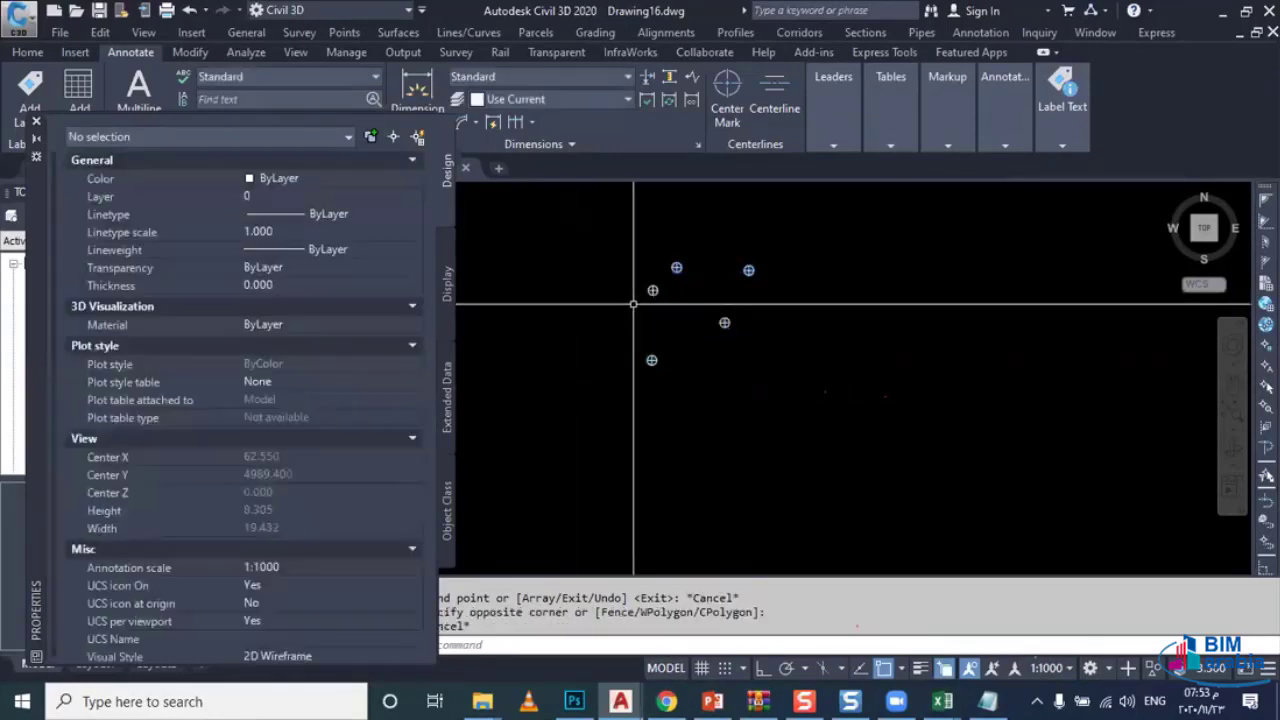
Step: Change the middle circle block's elevation to 9.8
{"action": "left_click", "coordinate": [652, 290]}
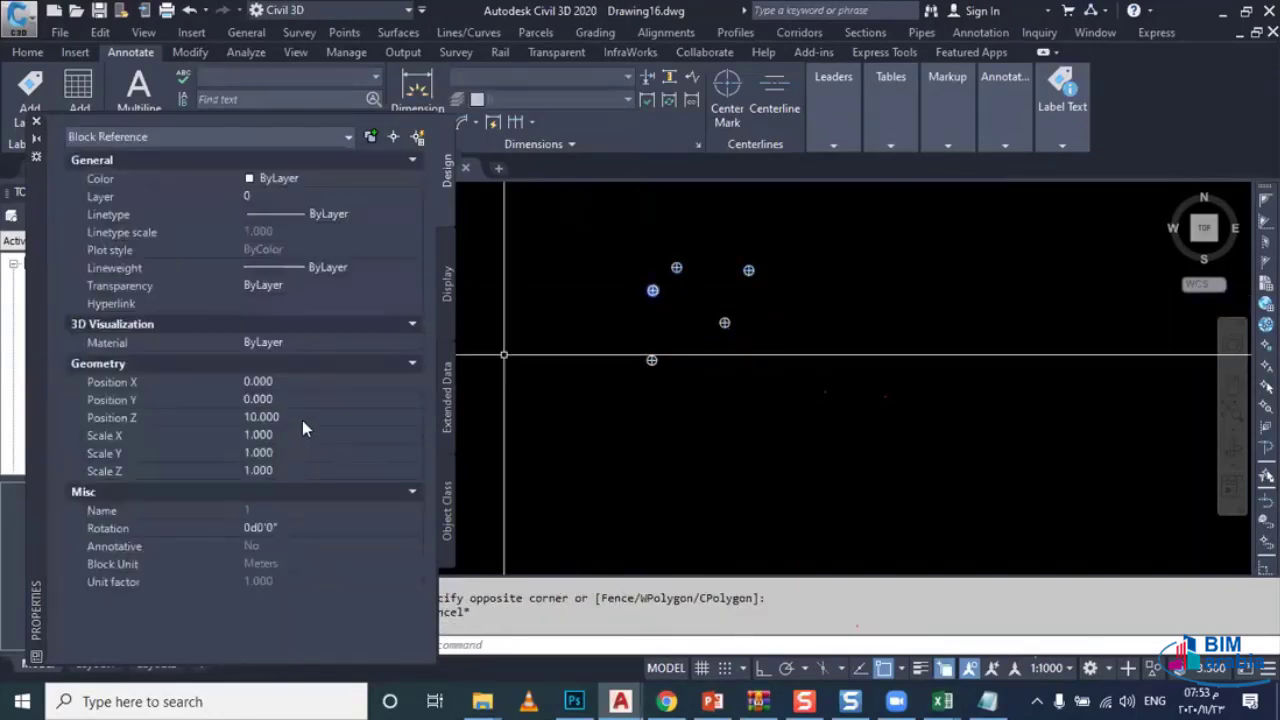
{"action": "left_click", "coordinate": [304, 418]}
{"action": "type", "text": "10.200"}
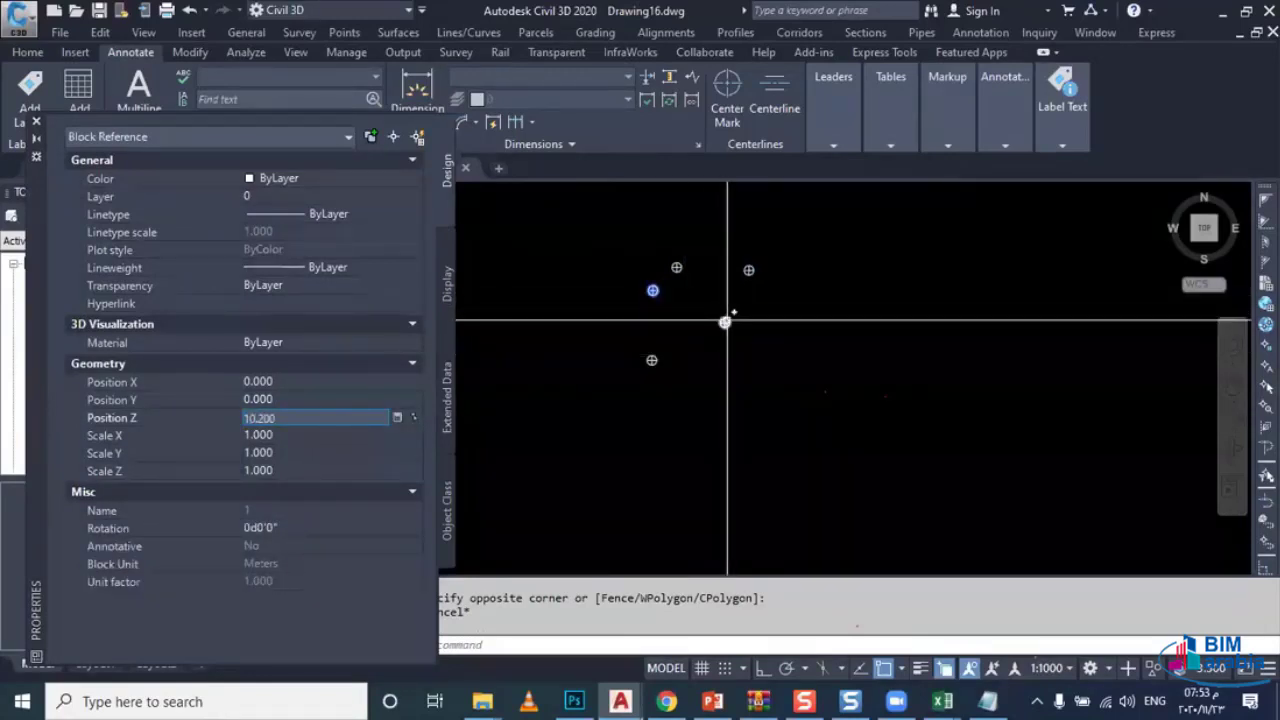
{"action": "left_click", "coordinate": [725, 322]}
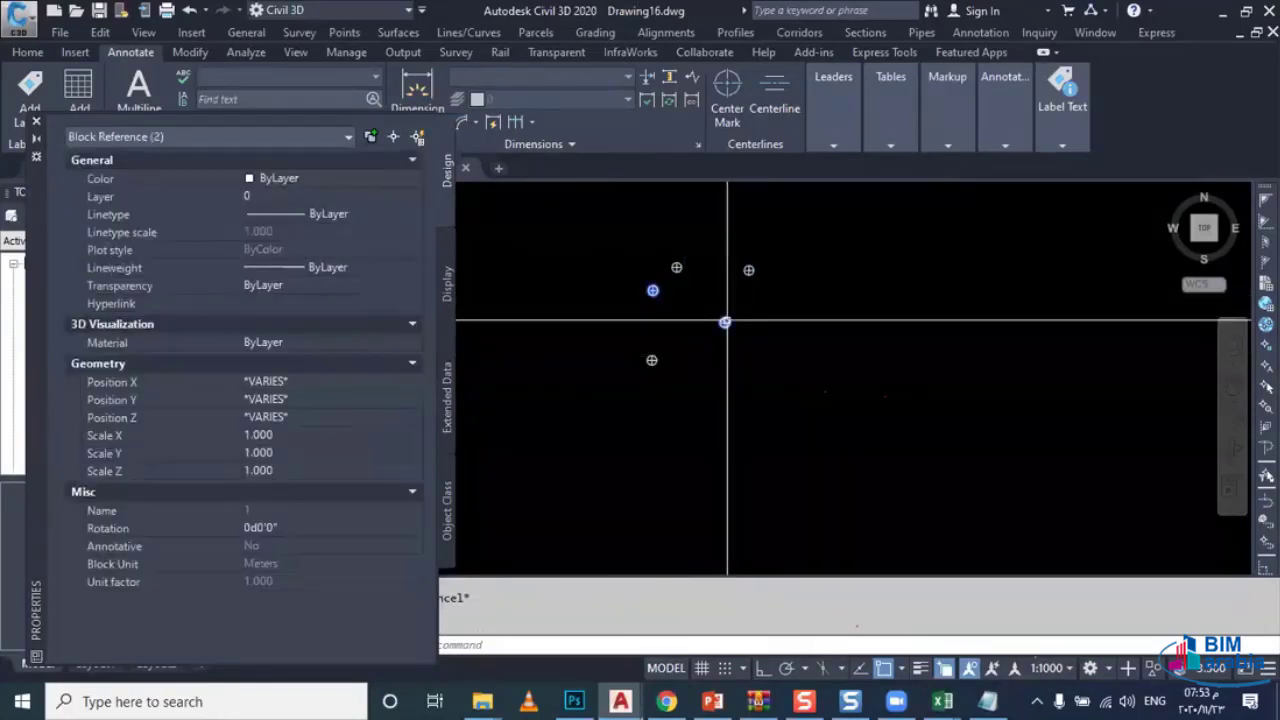
{"action": "key", "text": "Escape"}
{"action": "left_click", "coordinate": [725, 322]}
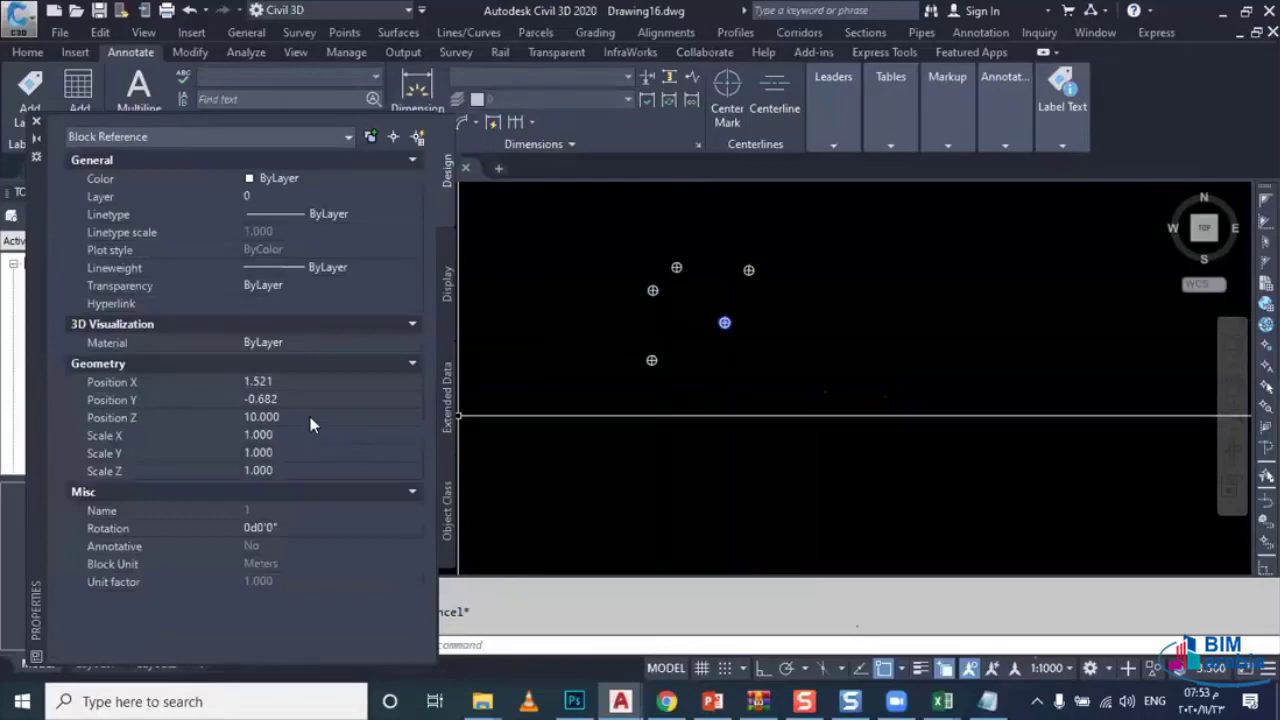
{"action": "left_click", "coordinate": [311, 418]}
{"action": "type", "text": "9.8"}
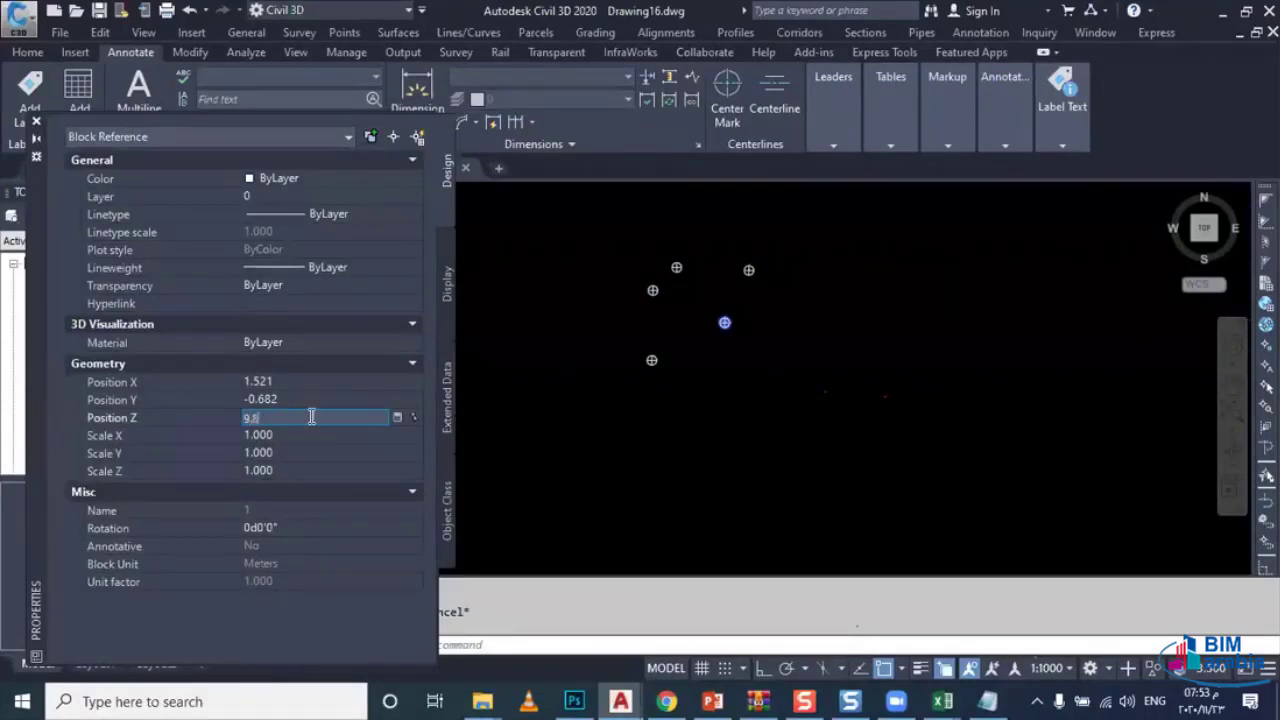
{"action": "key", "text": "Return"}
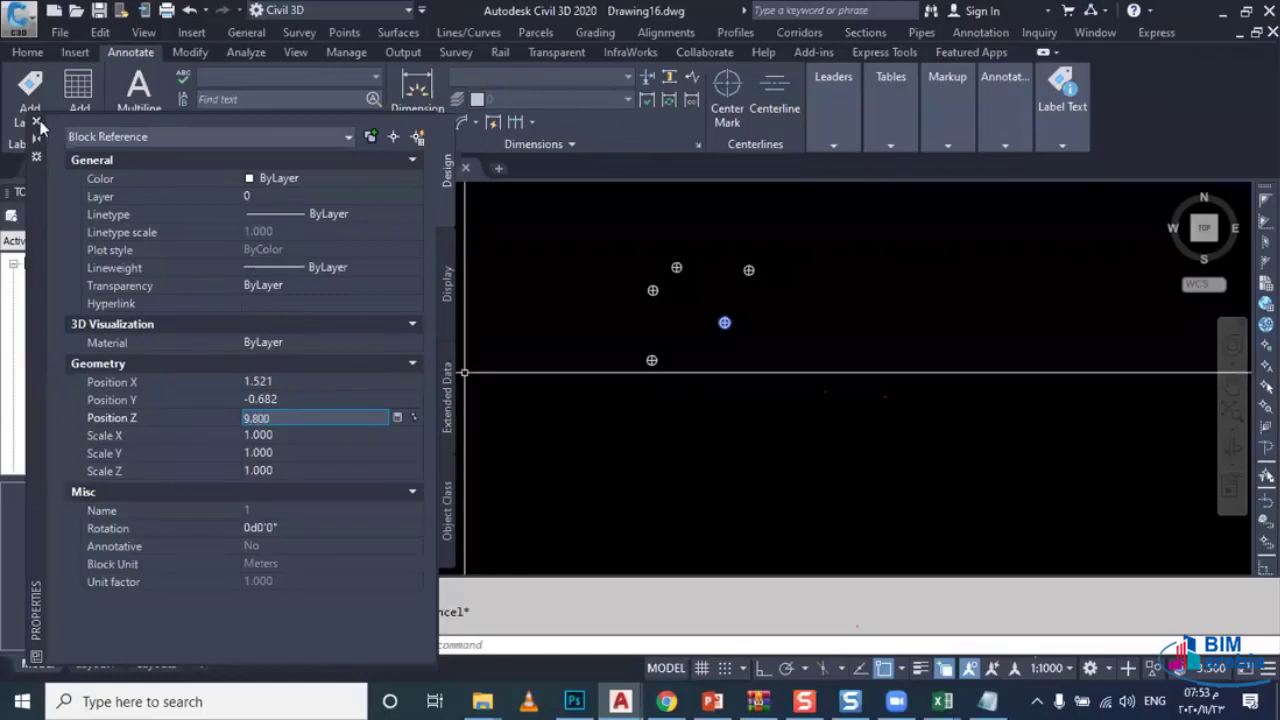
{"action": "left_click", "coordinate": [36, 122]}
{"action": "key", "text": "Escape"}
Step: Reselect all the circle blocks and check their properties
{"action": "left_click", "coordinate": [790, 240]}
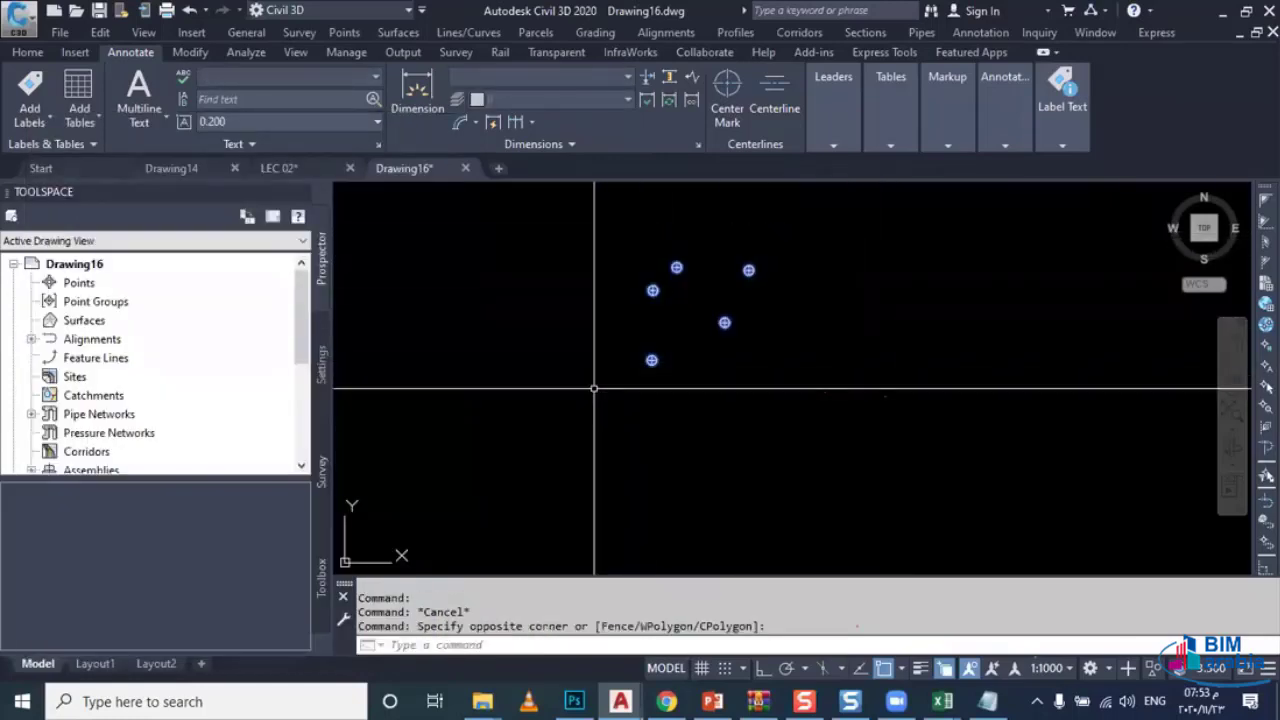
{"action": "key", "text": "ctrl+1"}
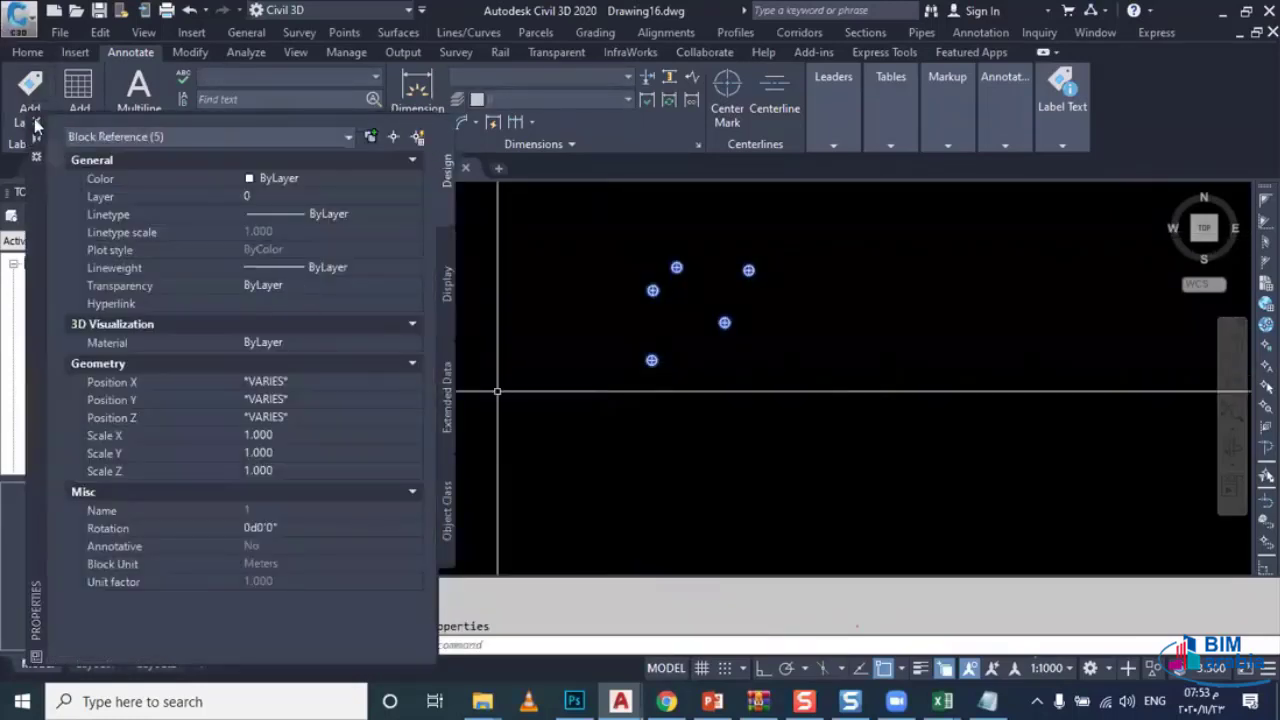
{"action": "left_click", "coordinate": [36, 122]}
Step: Create a new surface, Surface1, from the Prospector Surfaces collection
{"action": "left_click", "coordinate": [84, 320]}
{"action": "right_click", "coordinate": [70, 321]}
{"action": "key", "text": "Escape"}
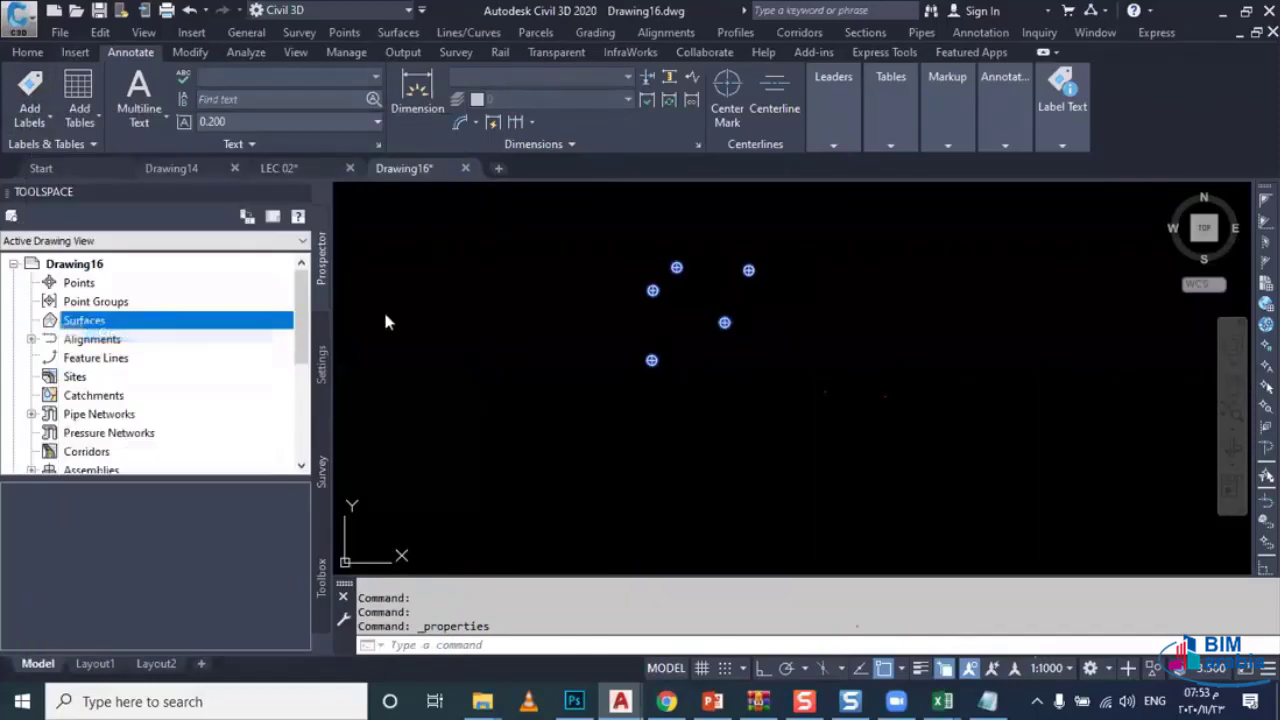
{"action": "left_click", "coordinate": [462, 465]}
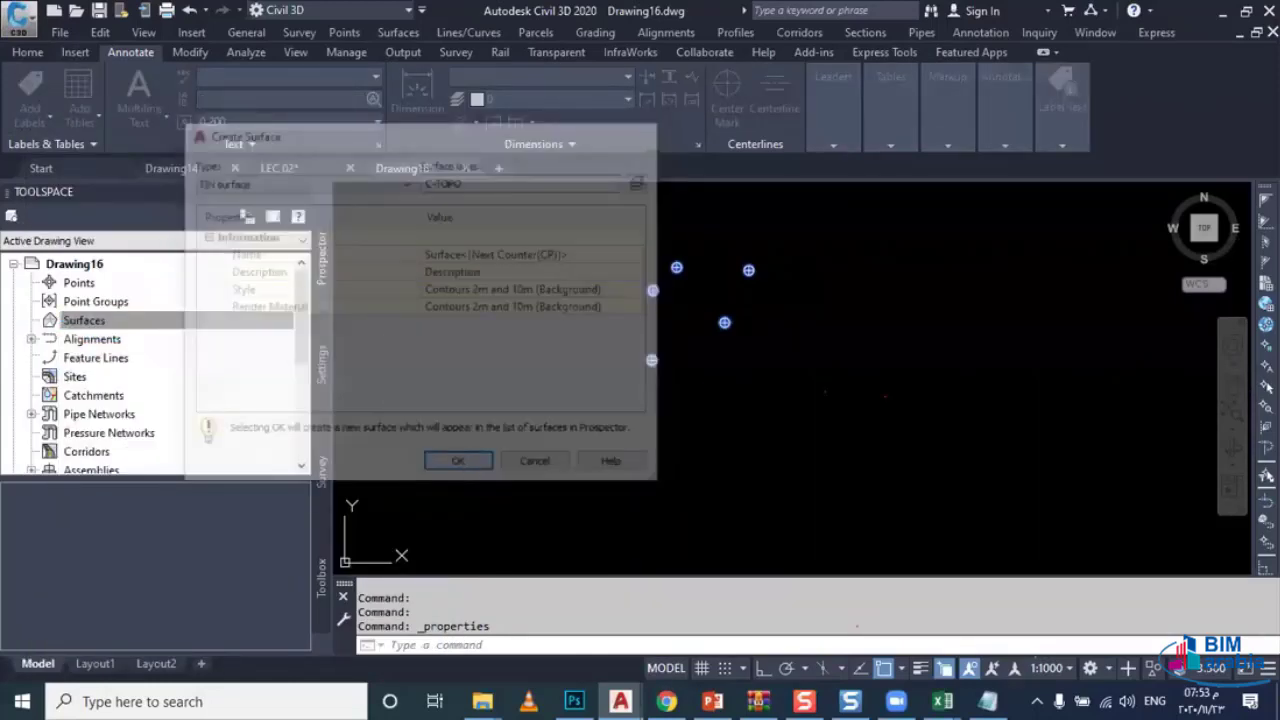
Step: Expand Surface1's Definition and start adding Drawing Objects
{"action": "left_click", "coordinate": [52, 340]}
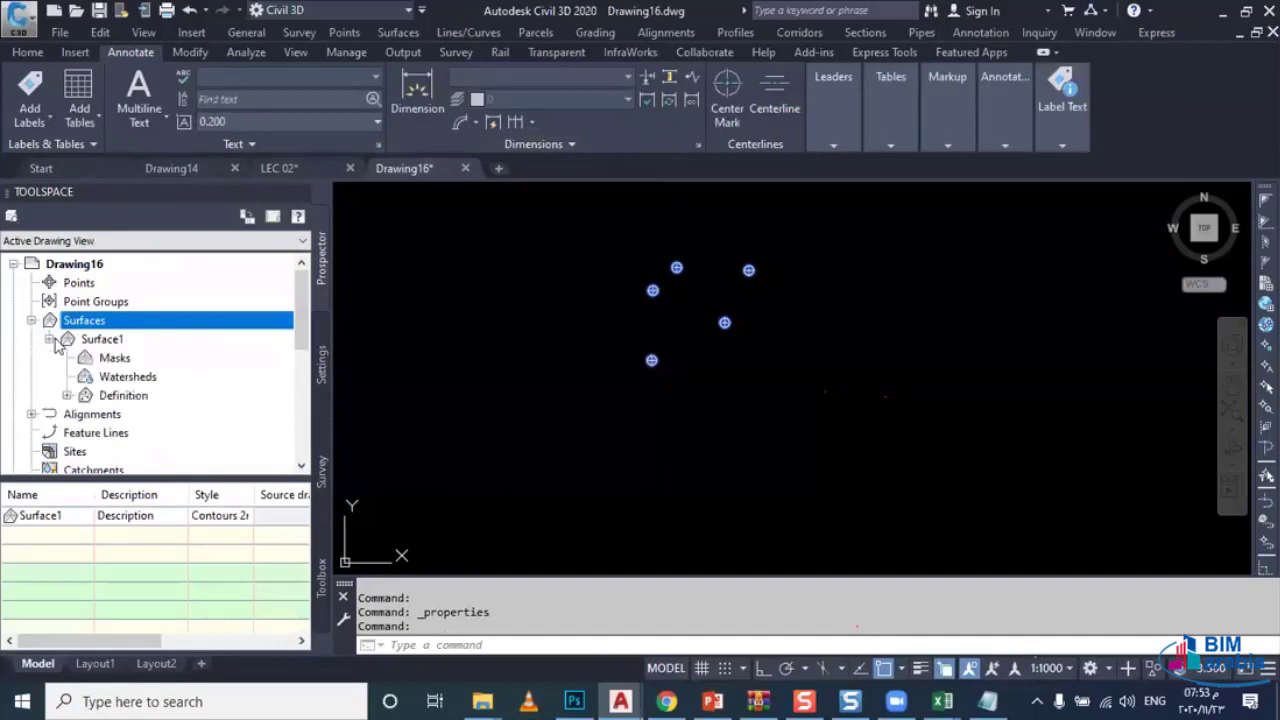
{"action": "left_click", "coordinate": [68, 396]}
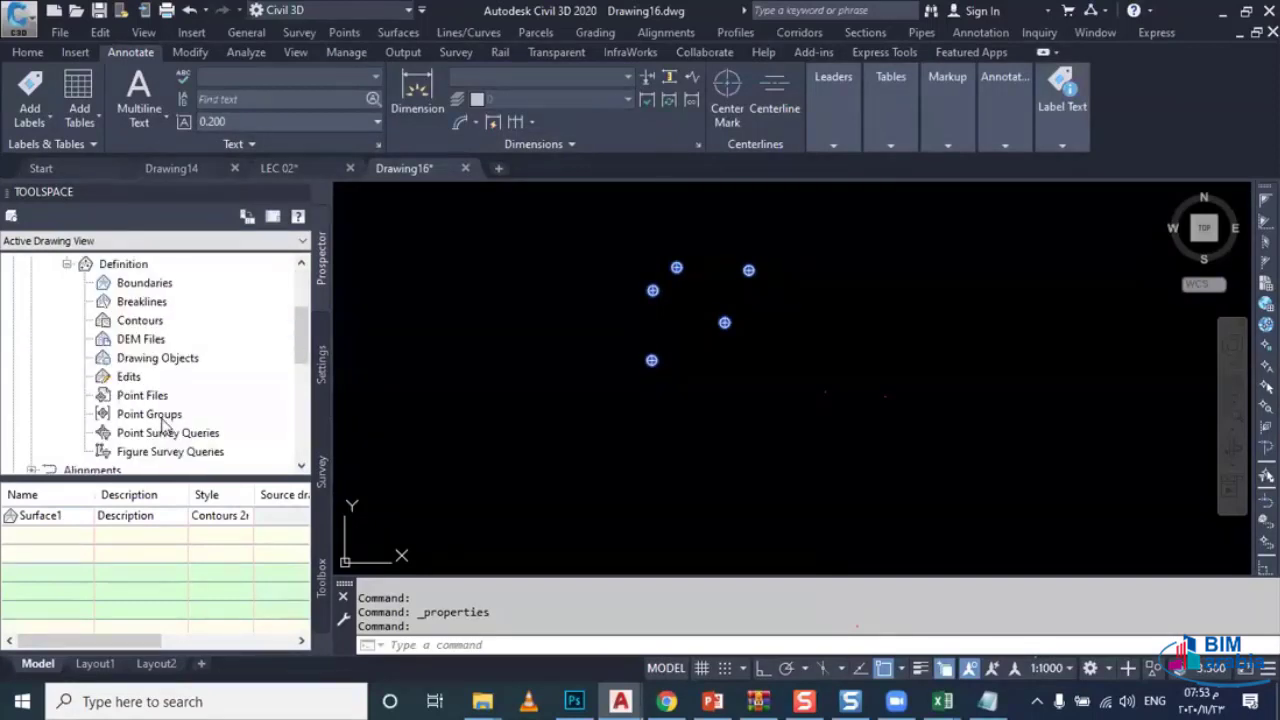
{"action": "left_click", "coordinate": [160, 340]}
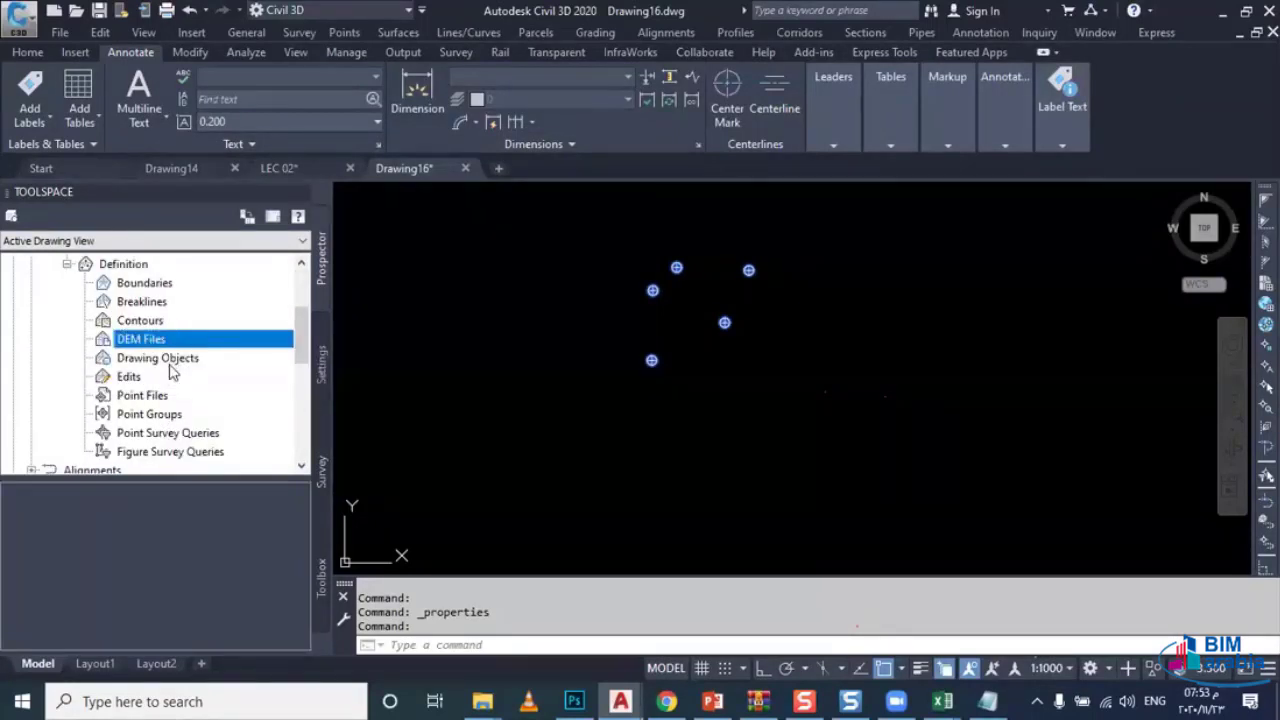
{"action": "left_click", "coordinate": [168, 360]}
{"action": "right_click", "coordinate": [180, 360]}
{"action": "left_click", "coordinate": [215, 370]}
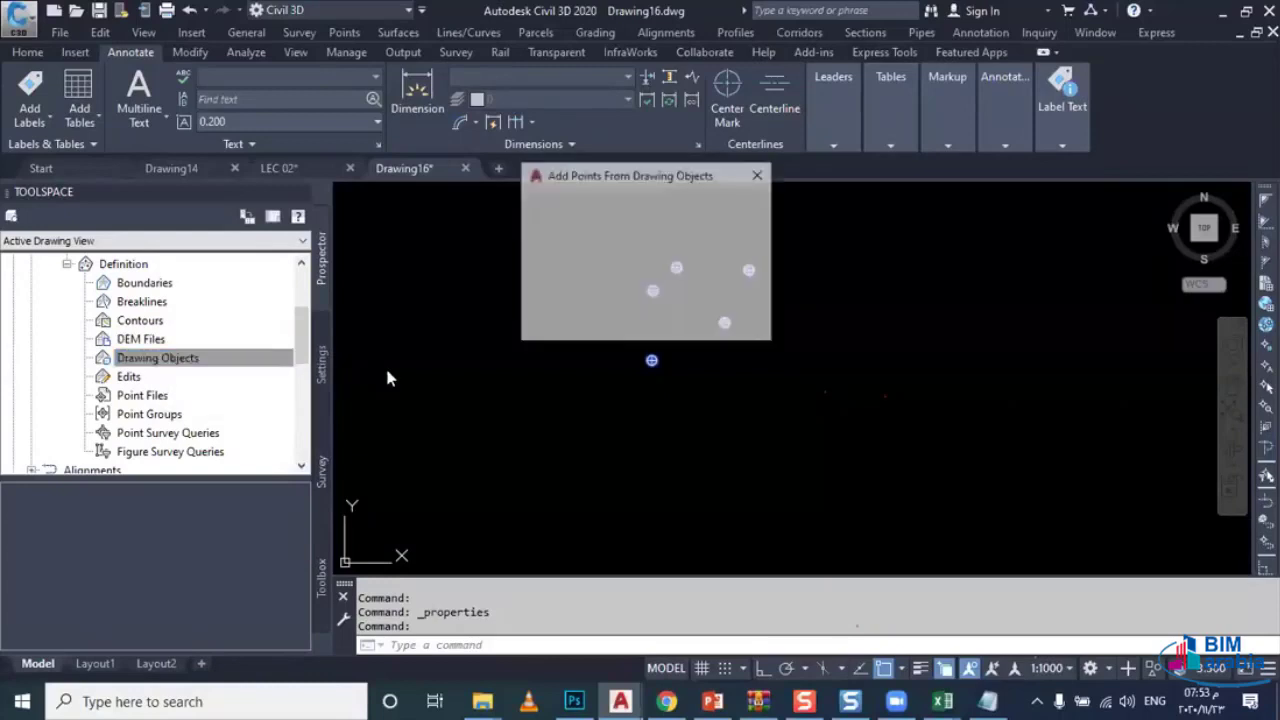
Step: Add the five point blocks to Surface1 as Block drawing objects
{"action": "left_click", "coordinate": [616, 226]}
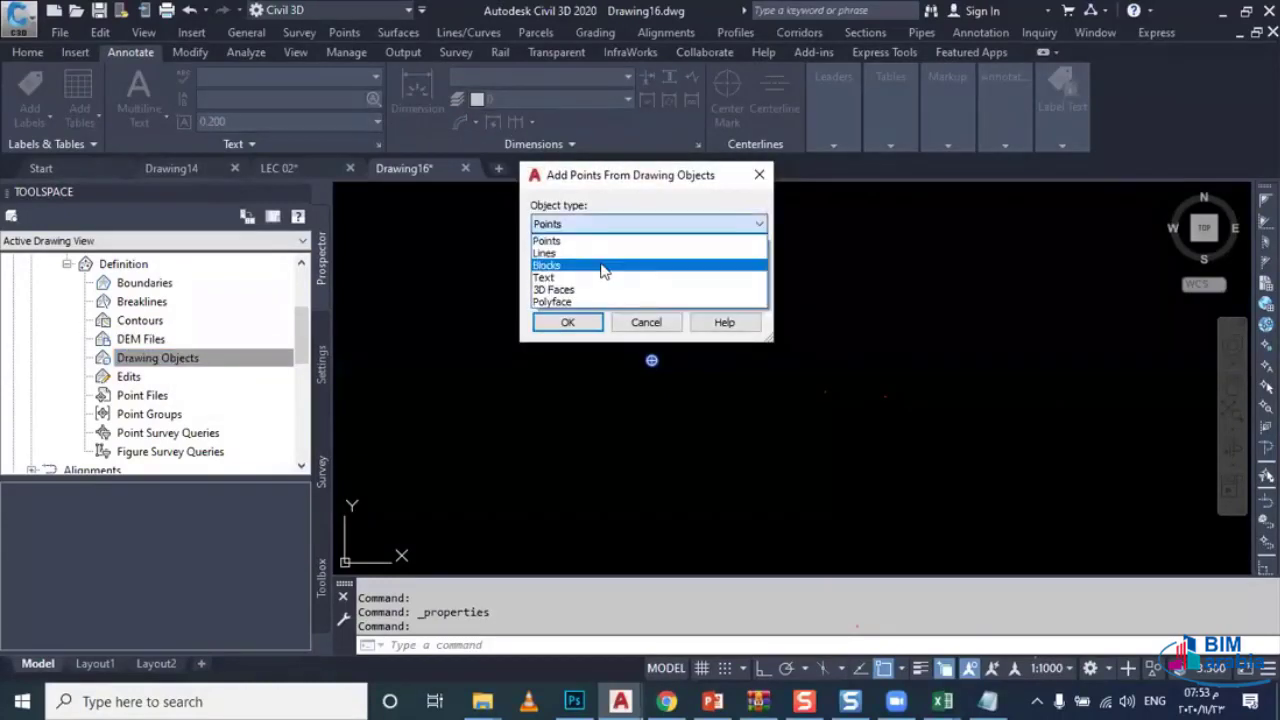
{"action": "left_click", "coordinate": [595, 261]}
{"action": "left_click", "coordinate": [837, 229]}
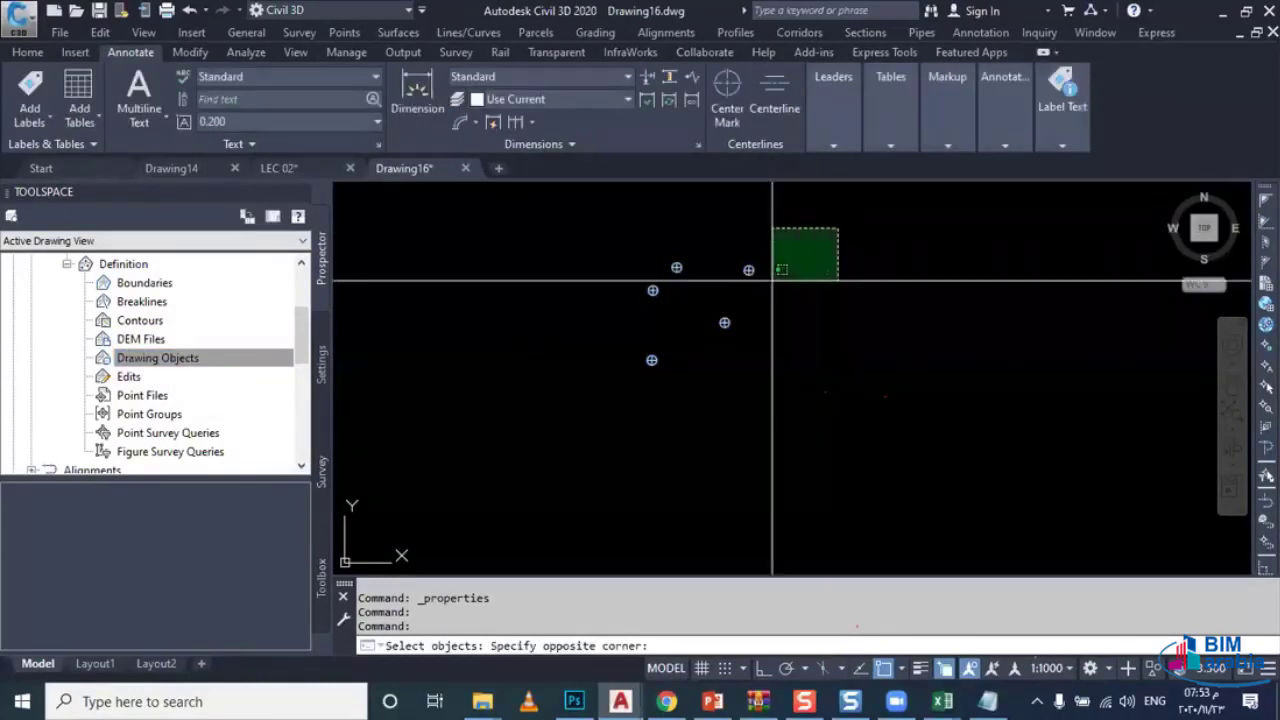
{"action": "left_click", "coordinate": [518, 433]}
{"action": "key", "text": "Return"}
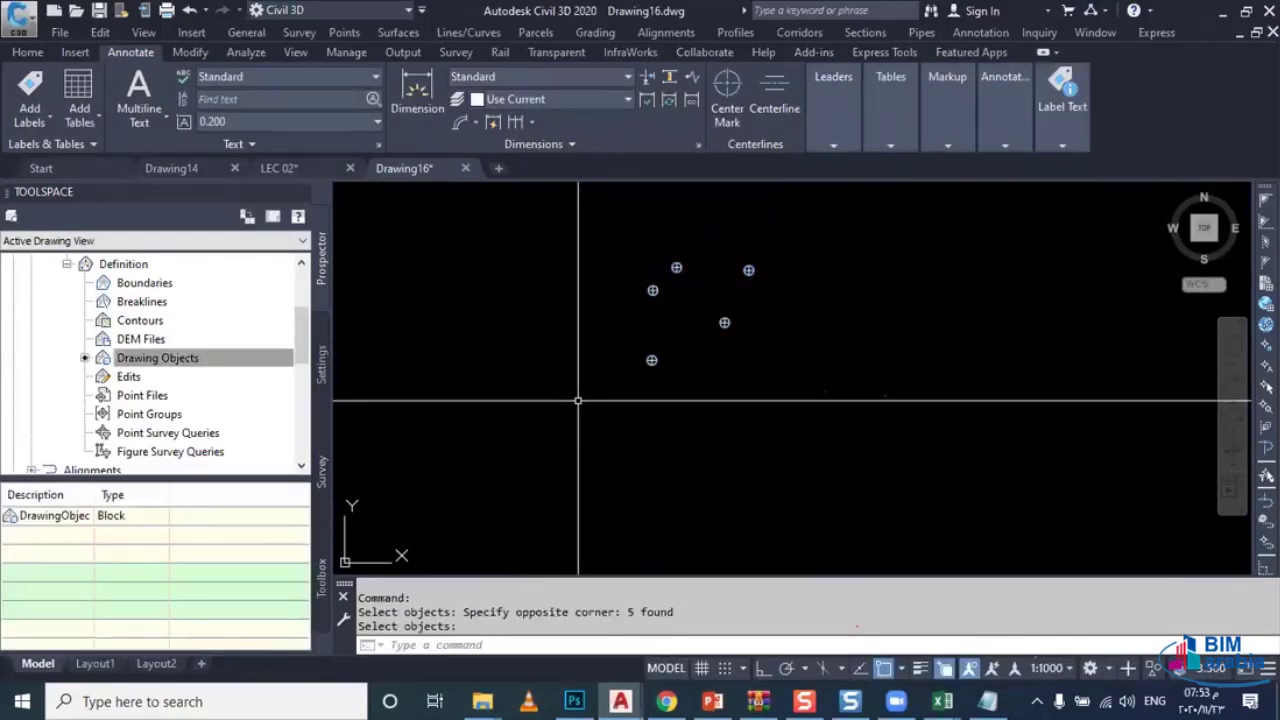
{"action": "key", "text": "Escape"}
{"action": "scroll", "coordinate": [660, 414], "scroll_direction": "down", "scroll_amount": 4}
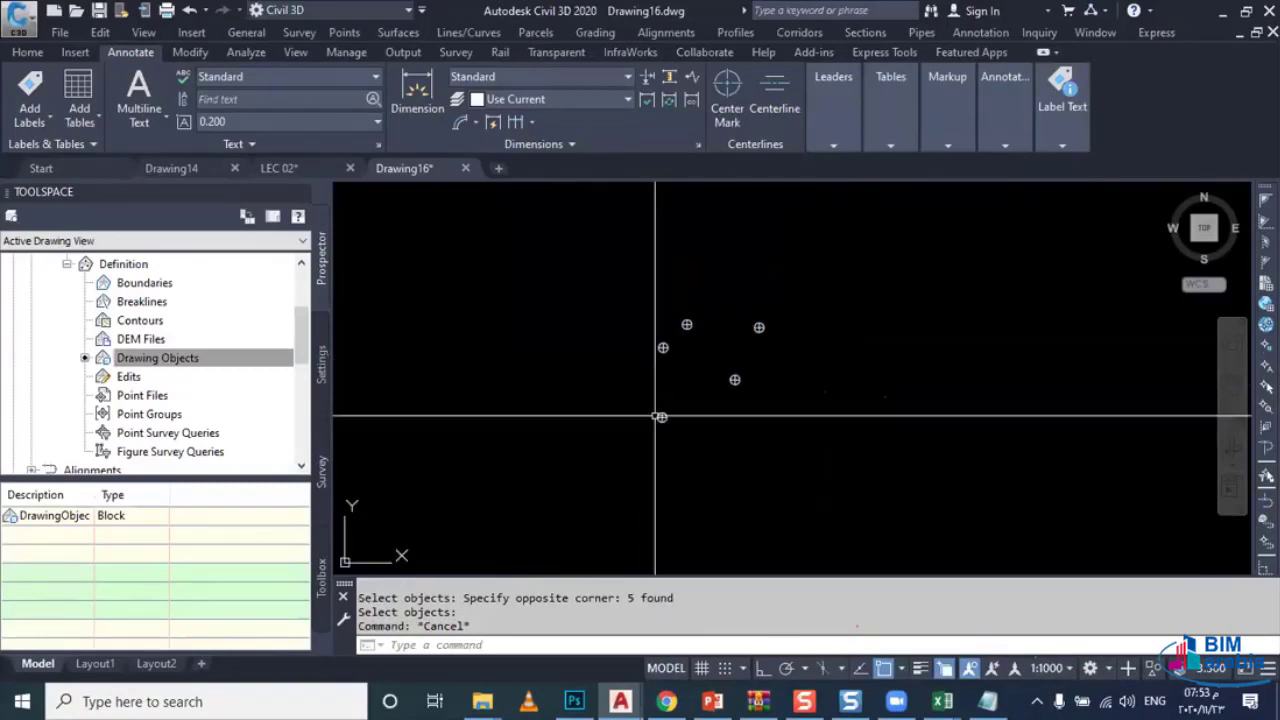
{"action": "scroll", "coordinate": [160, 360], "scroll_direction": "up", "scroll_amount": 1}
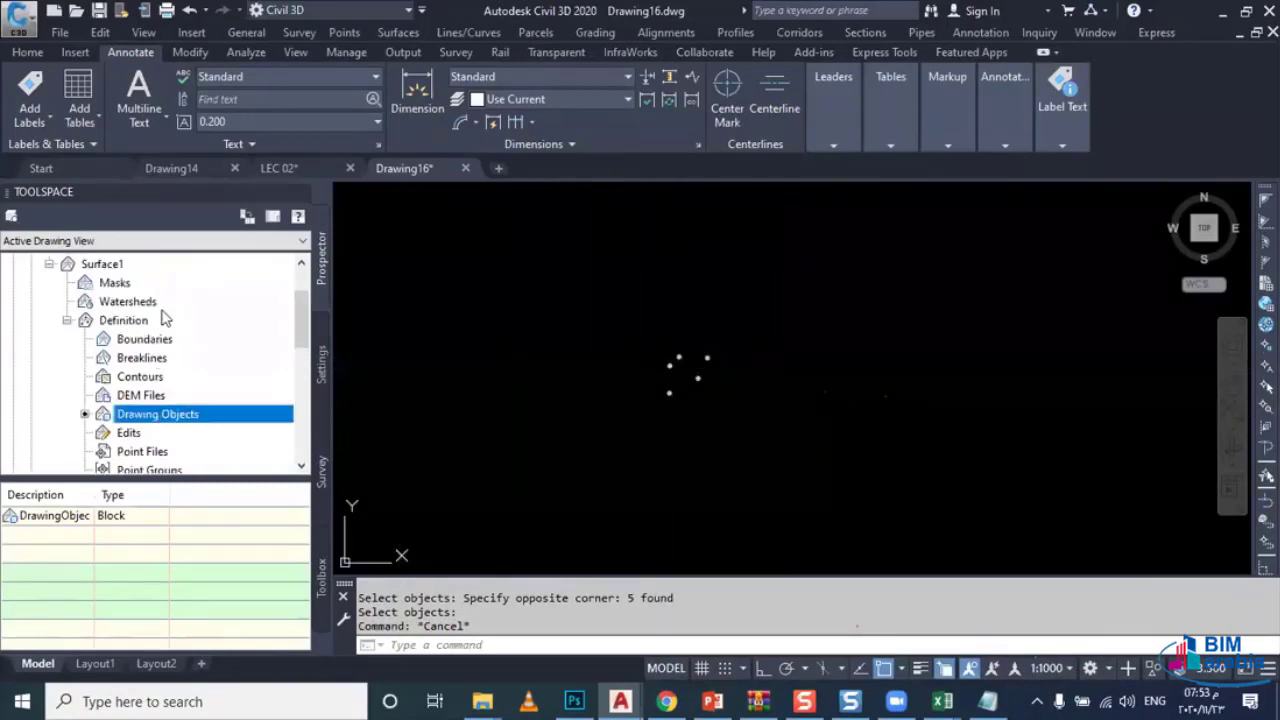
{"action": "left_click", "coordinate": [102, 263]}
Step: Set Surface1's contour style minor interval to 0.010m and apply the change
{"action": "right_click", "coordinate": [102, 263]}
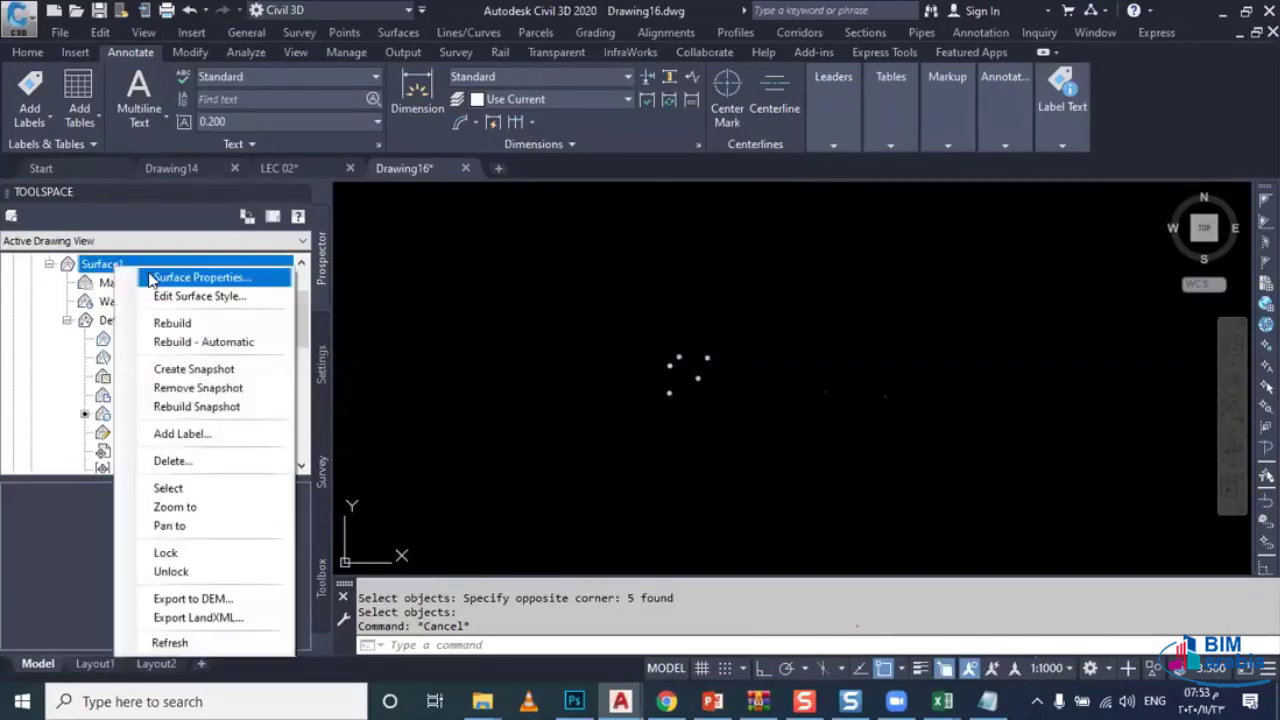
{"action": "left_click", "coordinate": [390, 268]}
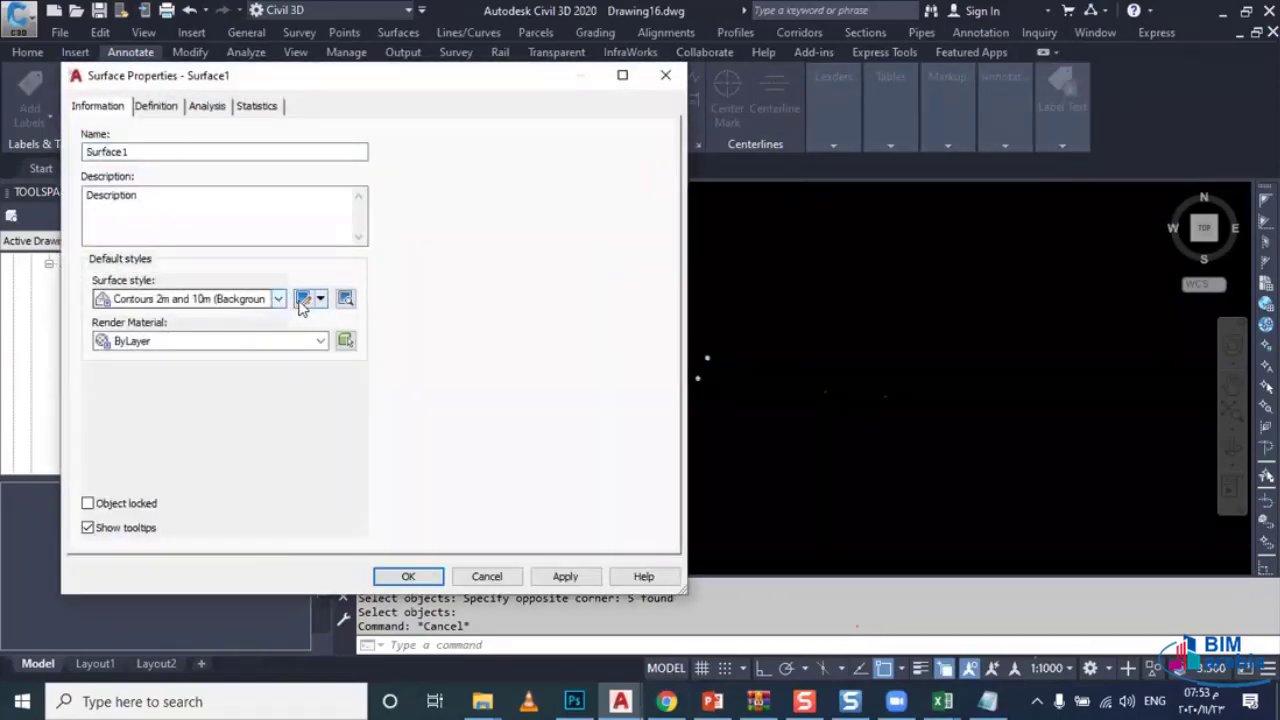
{"action": "left_click", "coordinate": [302, 298]}
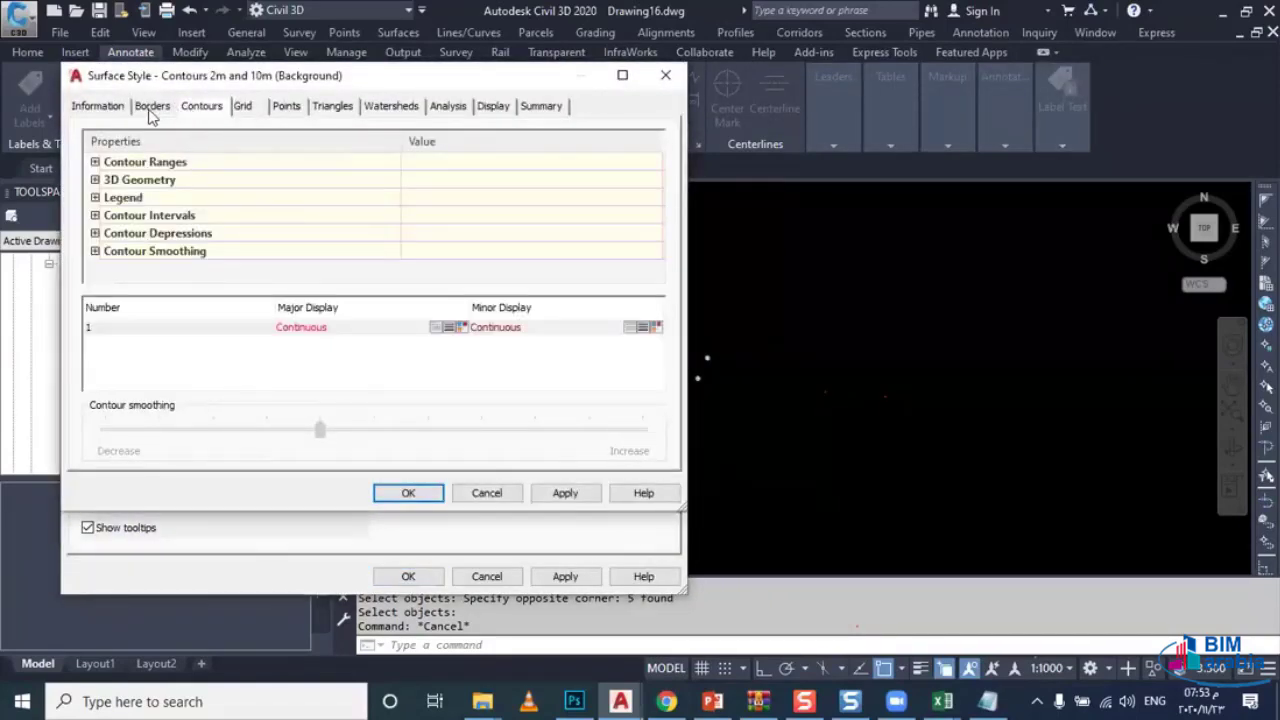
{"action": "left_click", "coordinate": [95, 216]}
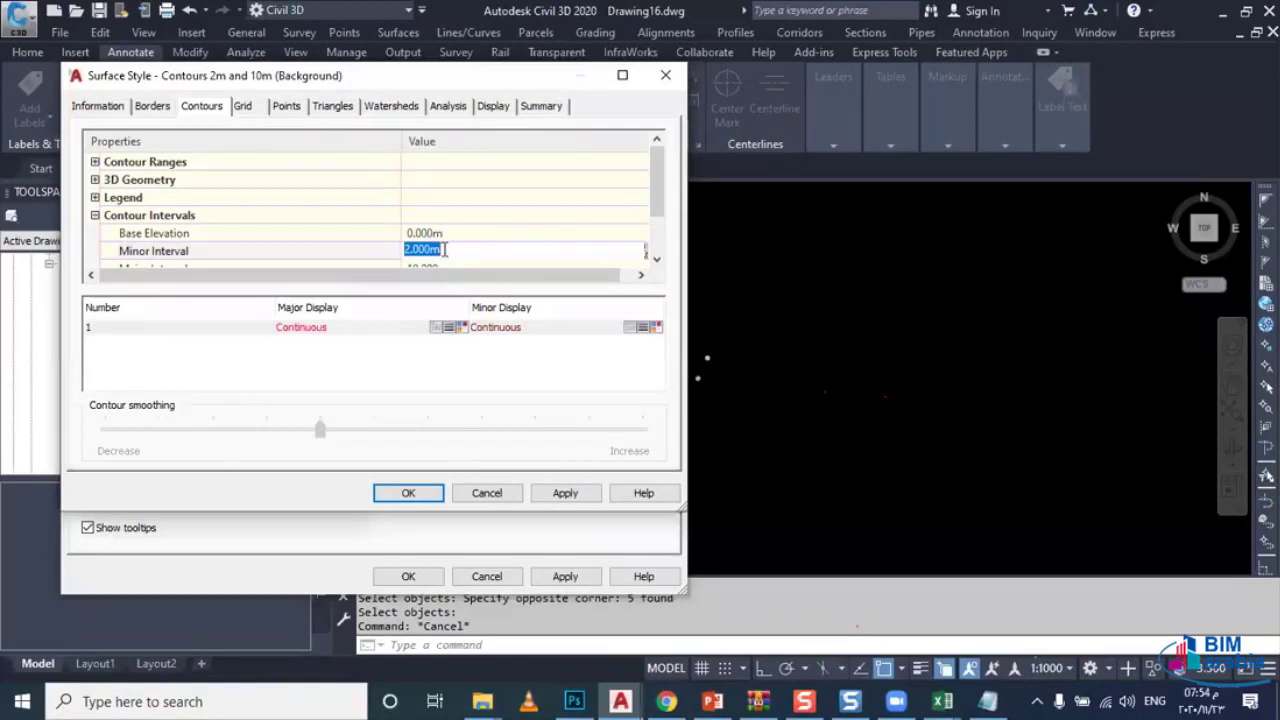
{"action": "key", "text": "Return"}
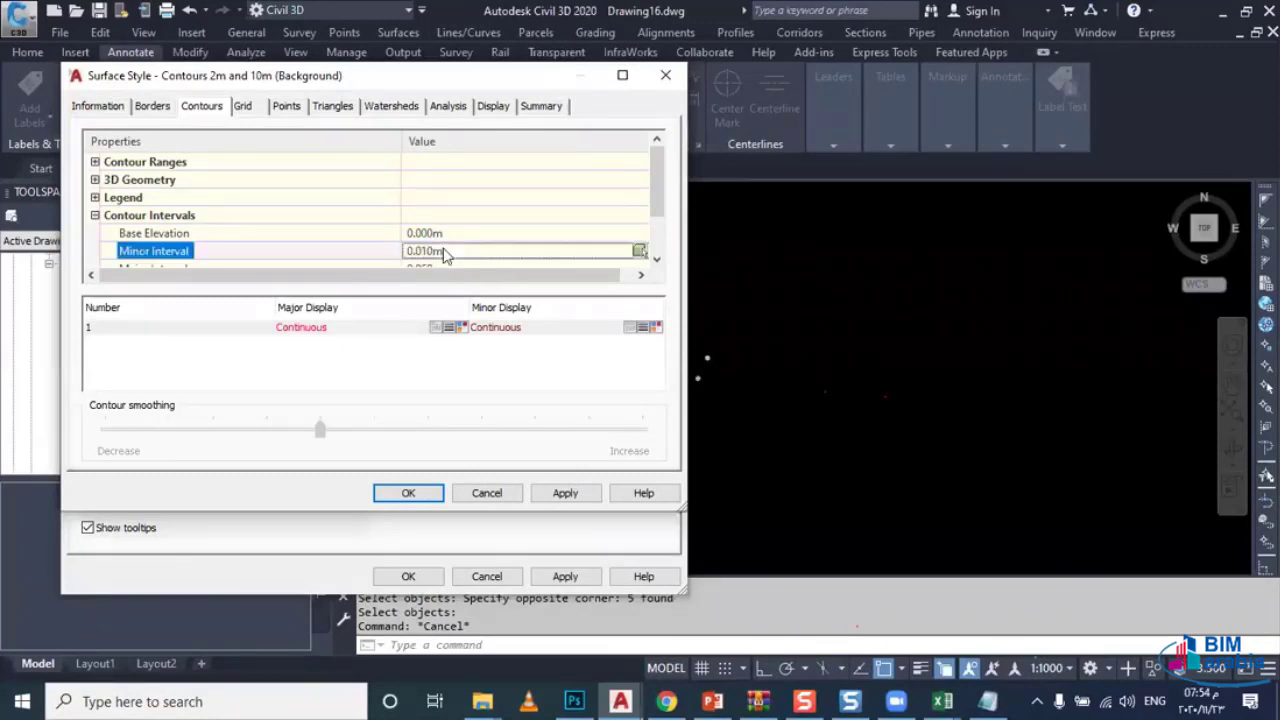
{"action": "left_click", "coordinate": [436, 494]}
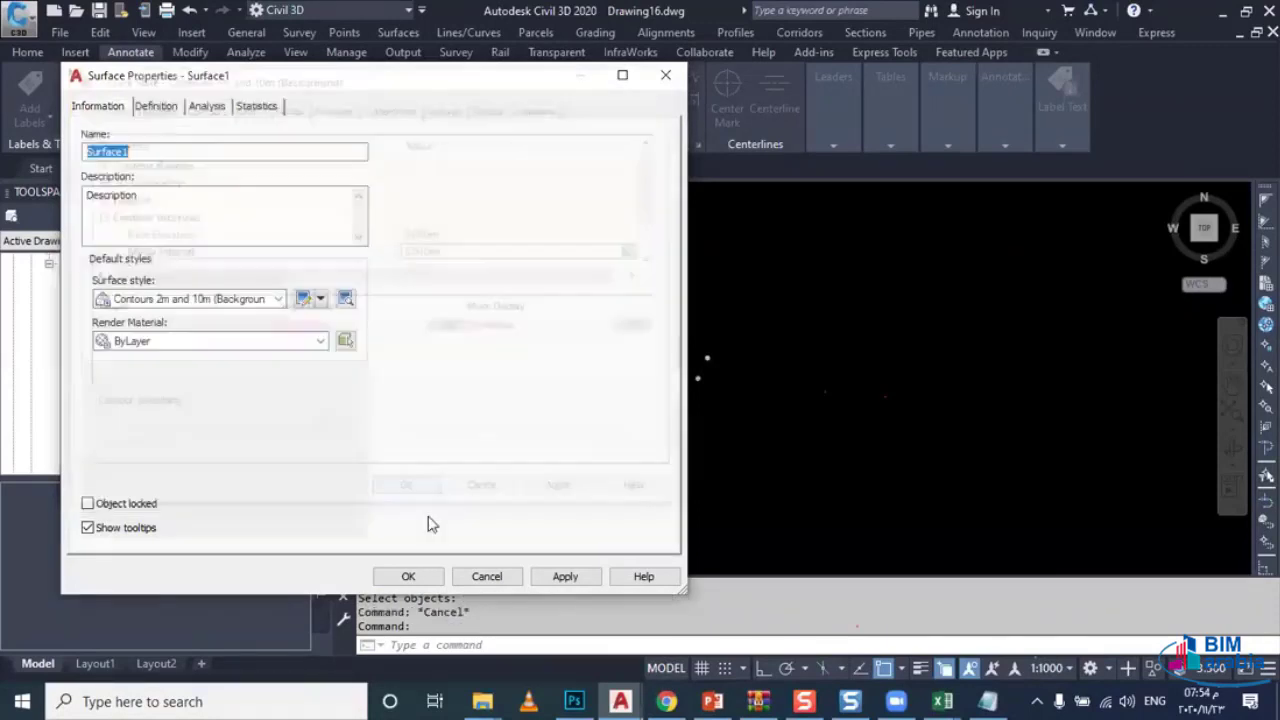
{"action": "left_click", "coordinate": [414, 576]}
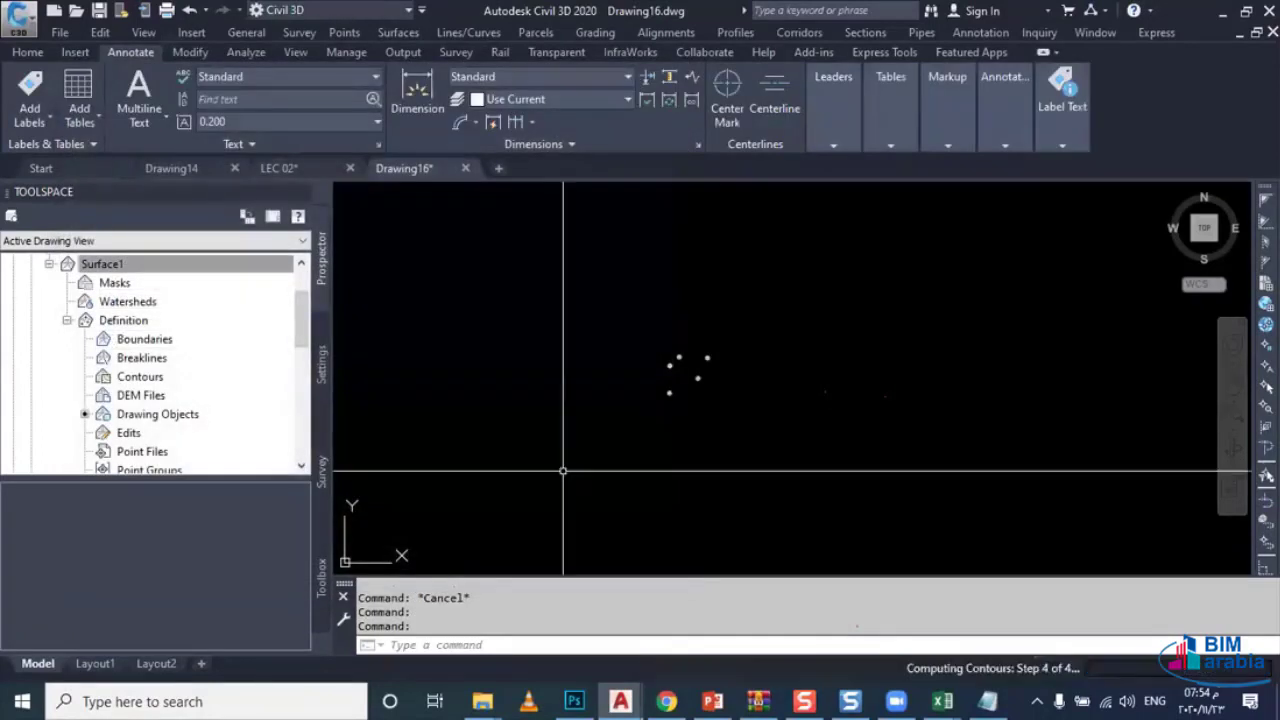
Step: Copy one point block to 17 scattered locations around the original cluster
{"action": "key", "text": "Escape"}
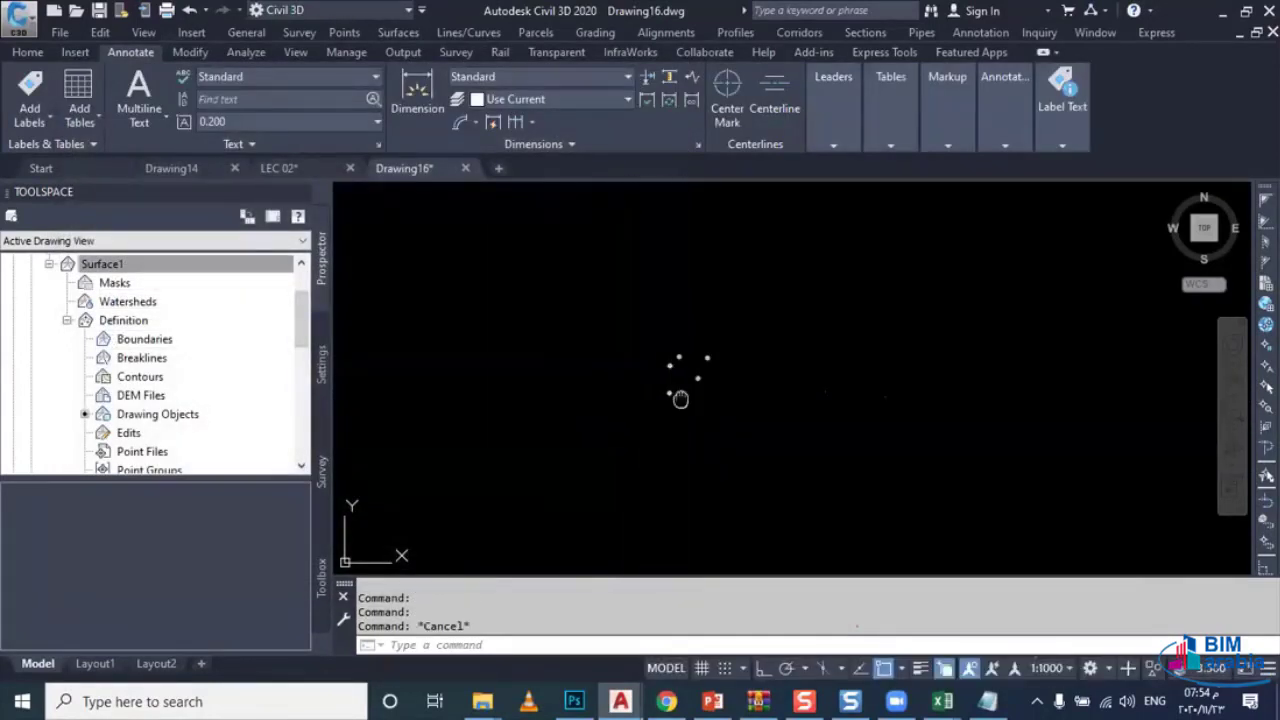
{"action": "middle_click_drag", "start_coordinate": [652, 407], "coordinate": [580, 428]}
{"action": "scroll", "coordinate": [558, 445], "scroll_direction": "up", "scroll_amount": 2}
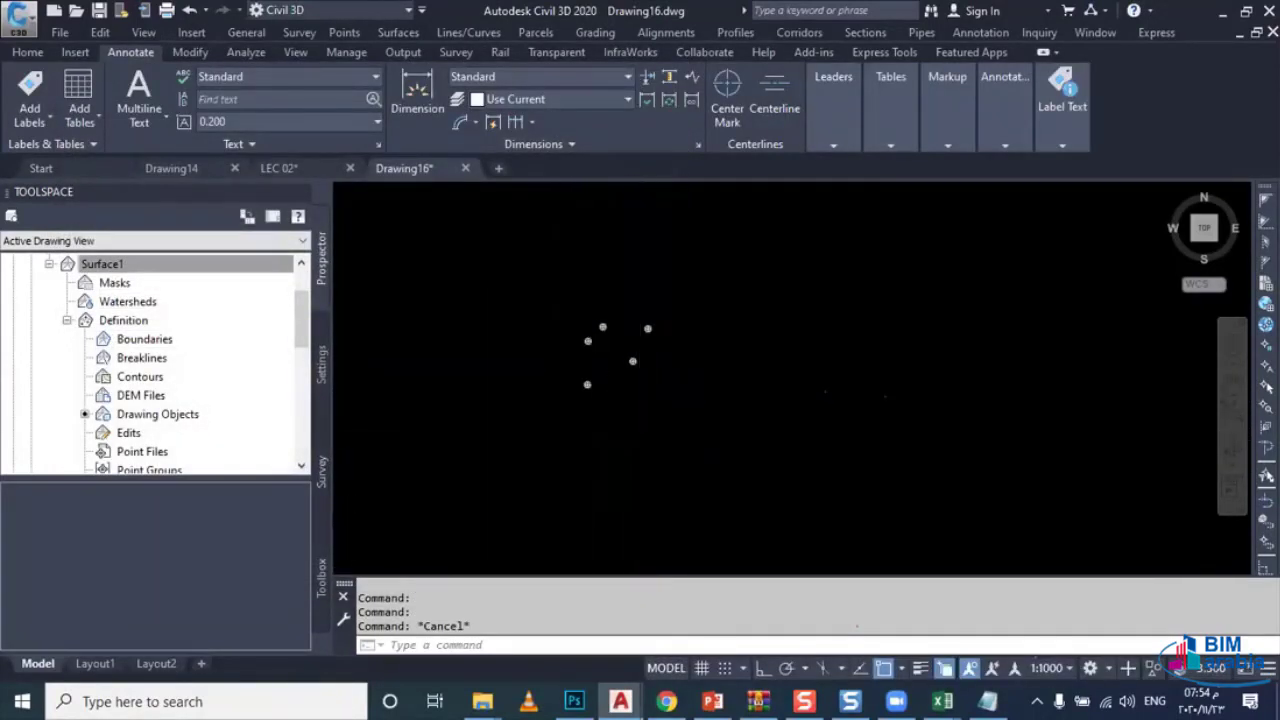
{"action": "left_click", "coordinate": [680, 296]}
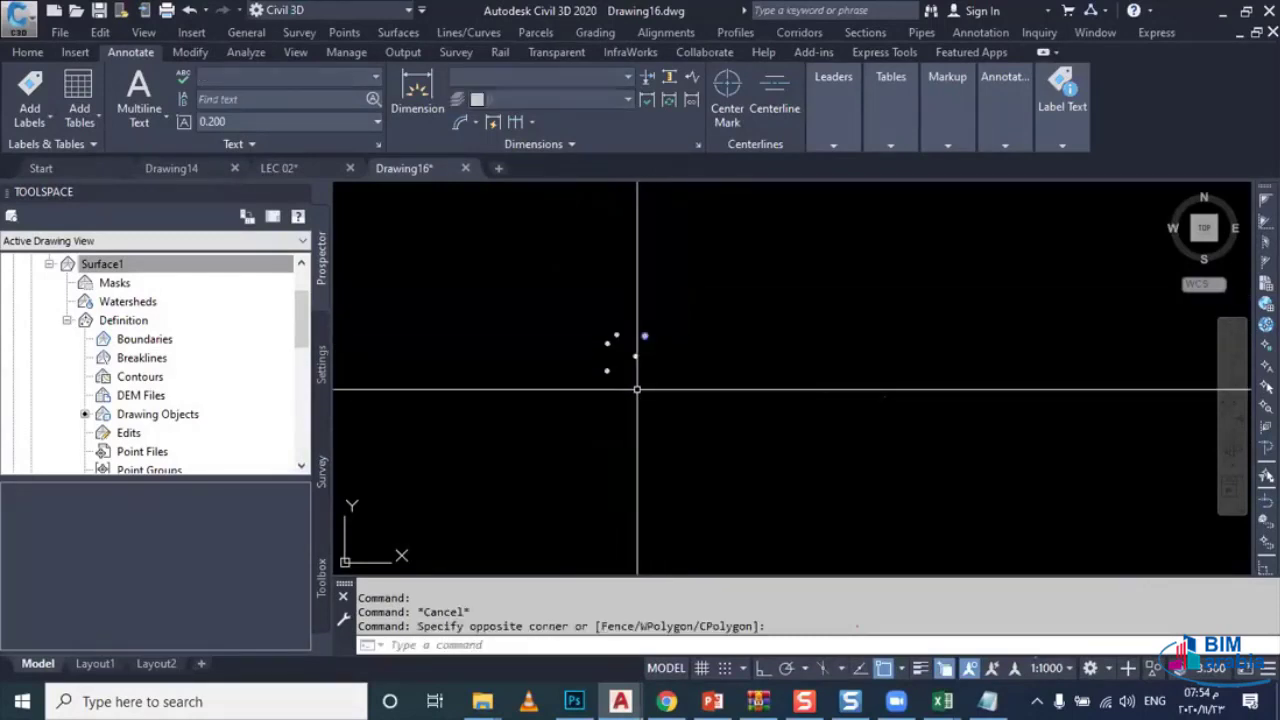
{"action": "type", "text": "co"}
{"action": "key", "text": "Return"}
{"action": "left_click", "coordinate": [648, 395]}
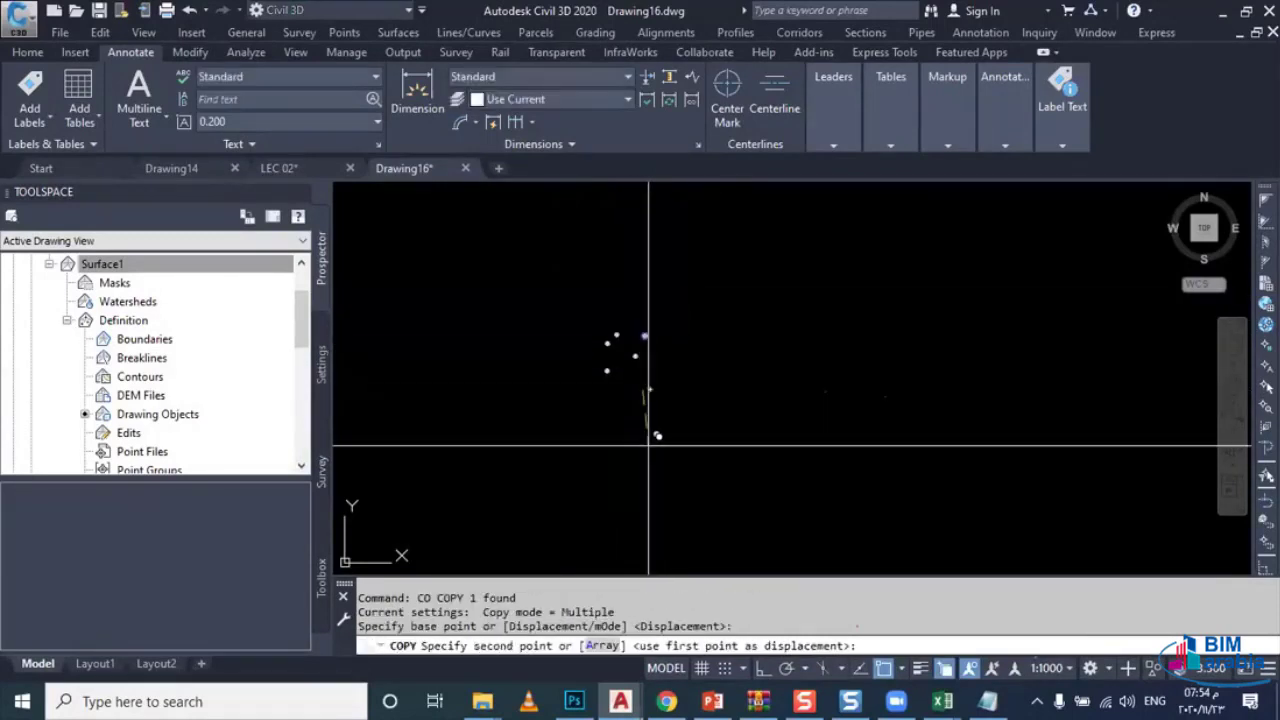
{"action": "left_click", "coordinate": [560, 470]}
{"action": "left_click", "coordinate": [718, 430]}
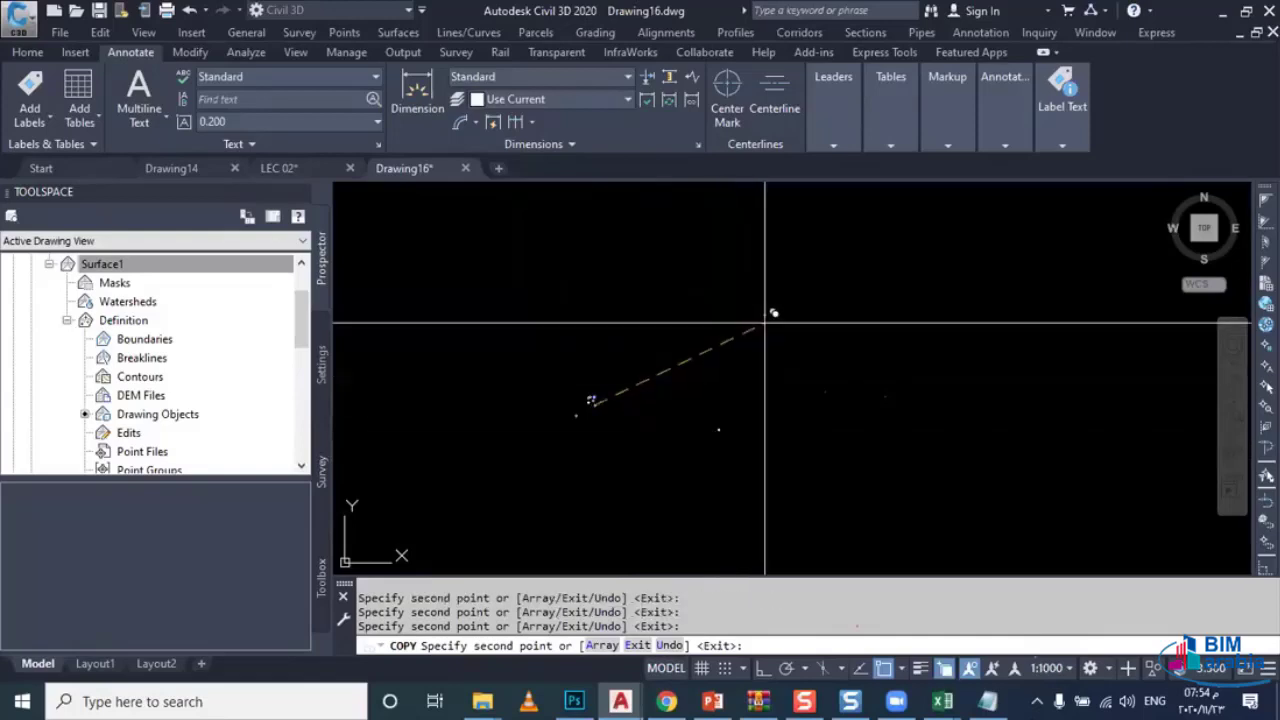
{"action": "left_click", "coordinate": [765, 314]}
{"action": "left_click", "coordinate": [765, 263]}
{"action": "left_click", "coordinate": [703, 215]}
{"action": "left_click", "coordinate": [608, 202]}
{"action": "scroll", "coordinate": [560, 345], "scroll_direction": "down", "scroll_amount": 5}
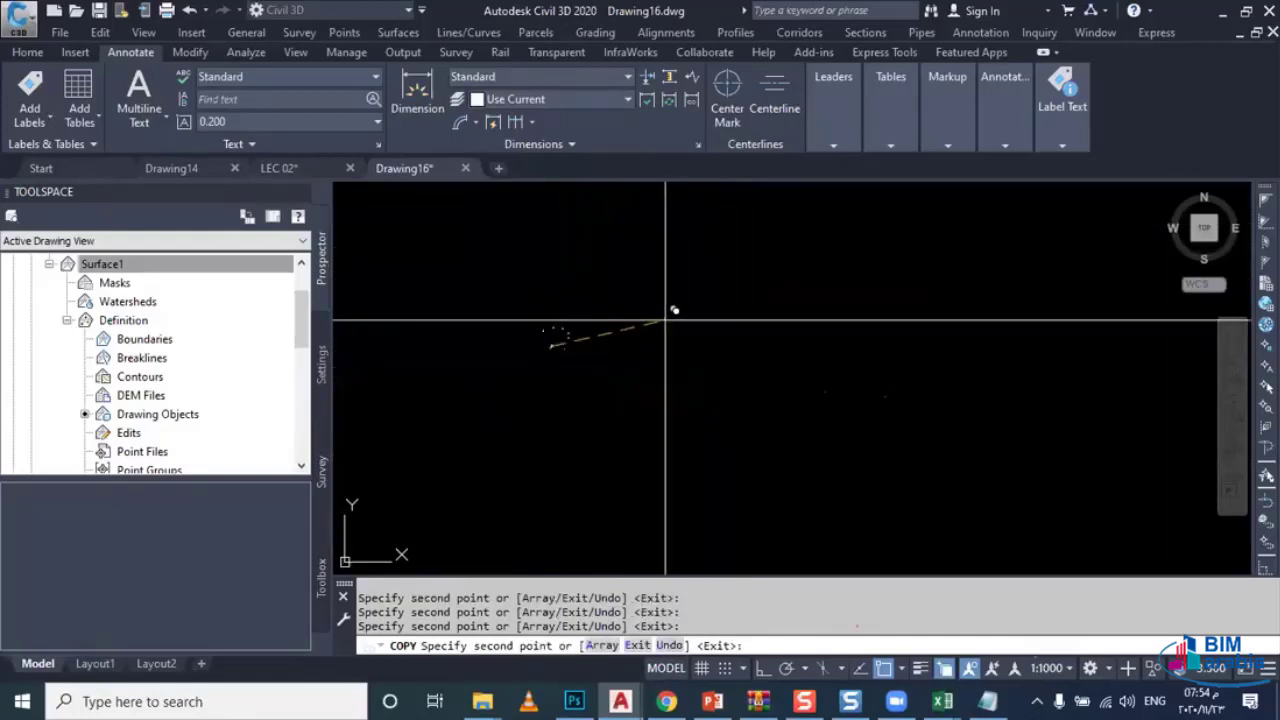
{"action": "left_click", "coordinate": [738, 435]}
{"action": "left_click", "coordinate": [534, 459]}
{"action": "left_click", "coordinate": [347, 376]}
{"action": "left_click", "coordinate": [387, 311]}
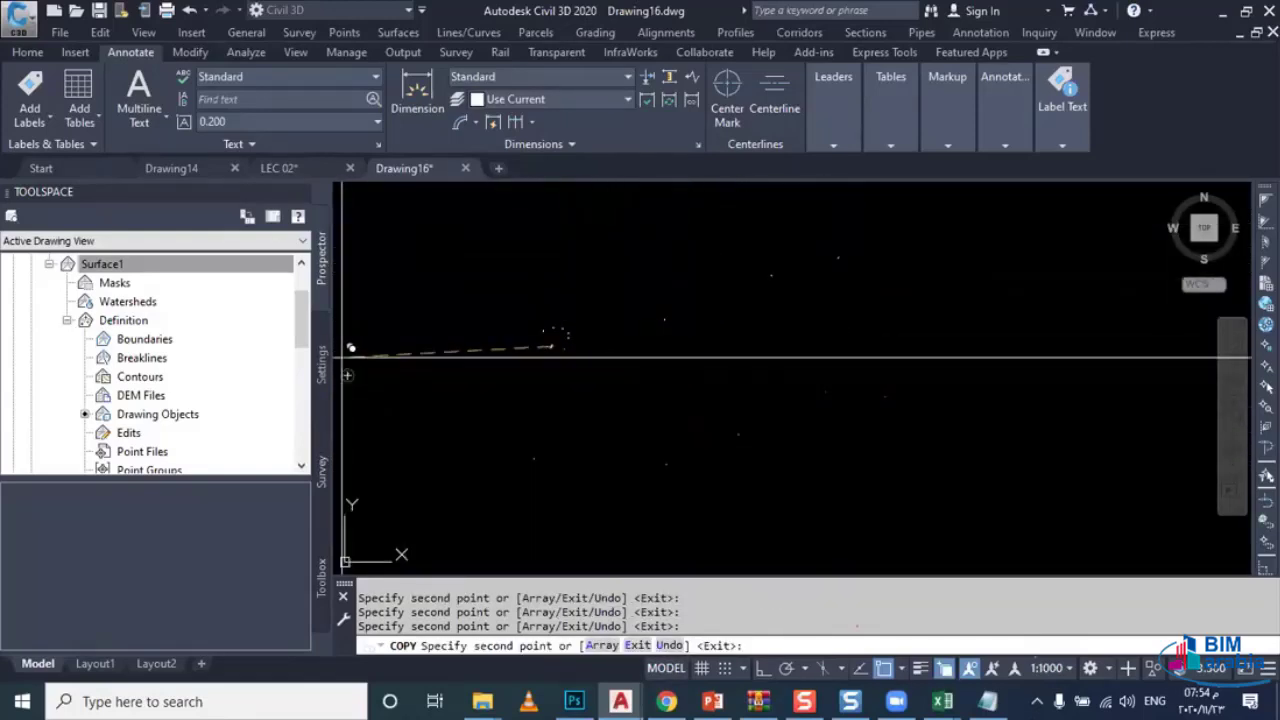
{"action": "left_click", "coordinate": [525, 234]}
{"action": "left_click", "coordinate": [659, 204]}
{"action": "left_click", "coordinate": [811, 267]}
{"action": "left_click", "coordinate": [824, 350]}
{"action": "left_click", "coordinate": [739, 394]}
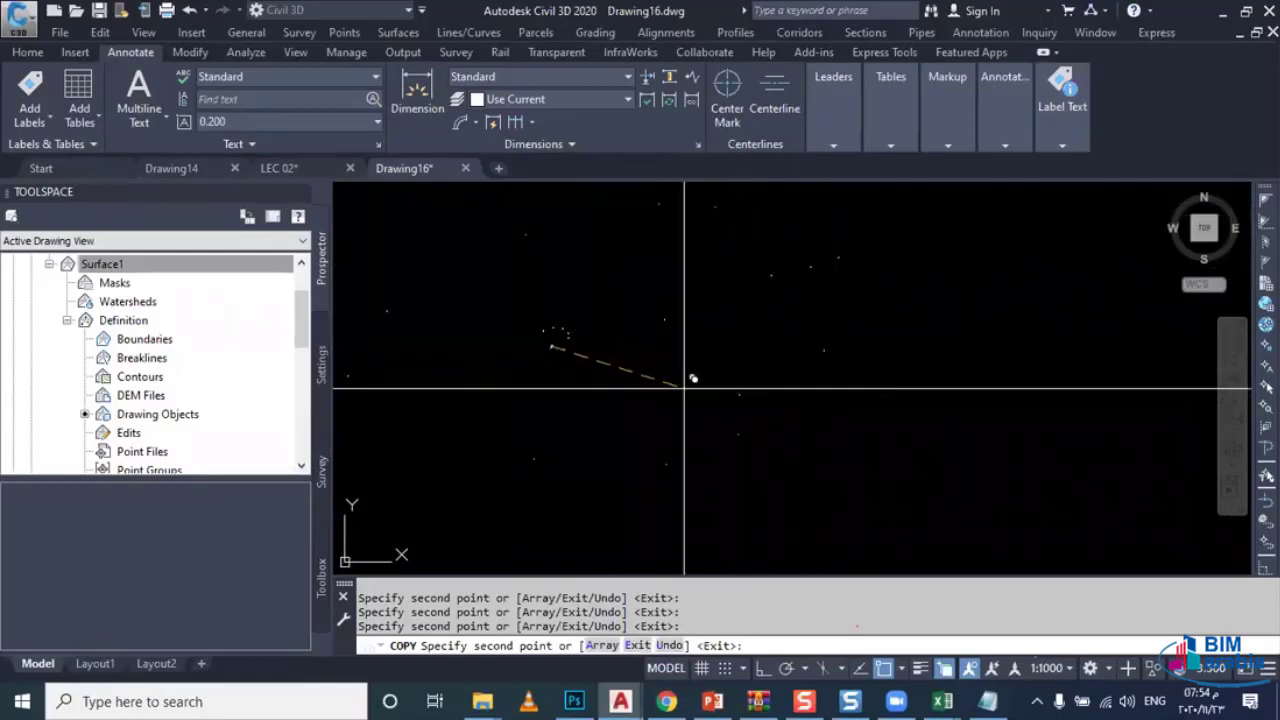
{"action": "left_click", "coordinate": [684, 388]}
{"action": "left_click", "coordinate": [630, 389]}
{"action": "key", "text": "Escape"}
{"action": "scroll", "coordinate": [703, 357], "scroll_direction": "down", "scroll_amount": 3}
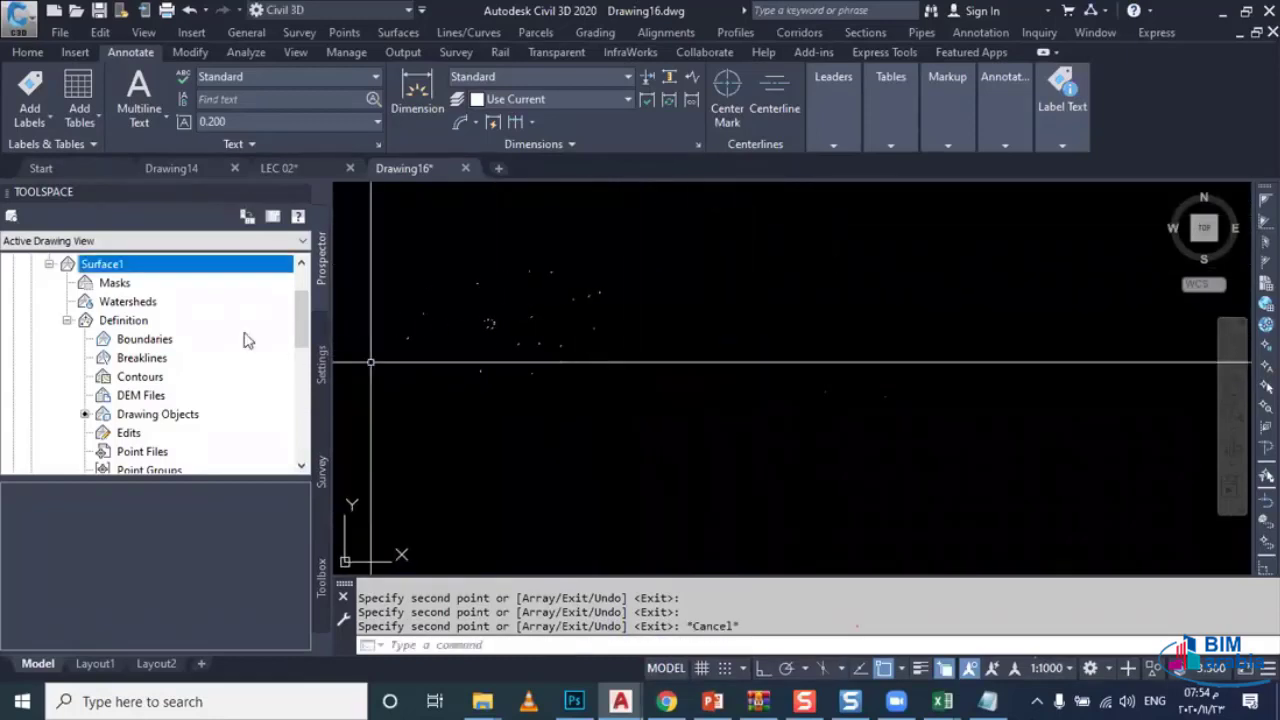
Step: Window-select the 29 copied blocks and add them to Surface1's Drawing Objects as Blocks
{"action": "right_click", "coordinate": [131, 416]}
{"action": "left_click", "coordinate": [175, 431]}
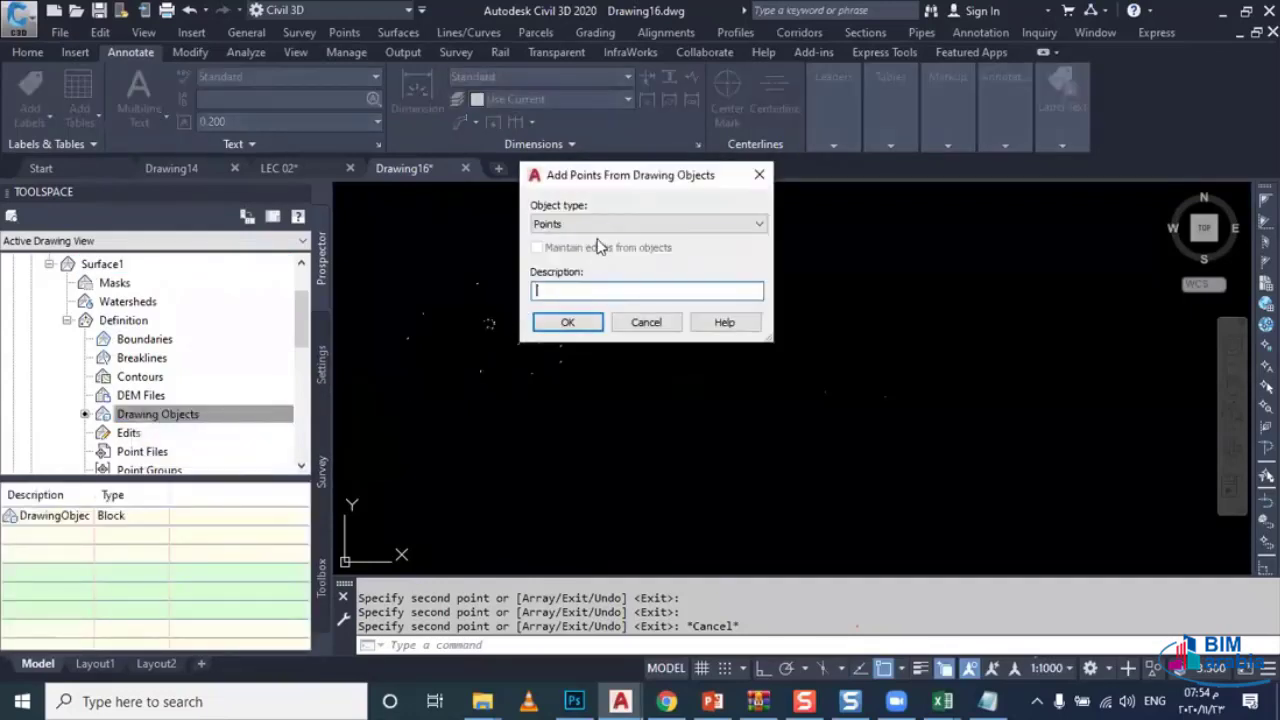
{"action": "left_click", "coordinate": [600, 224]}
{"action": "left_click", "coordinate": [606, 262]}
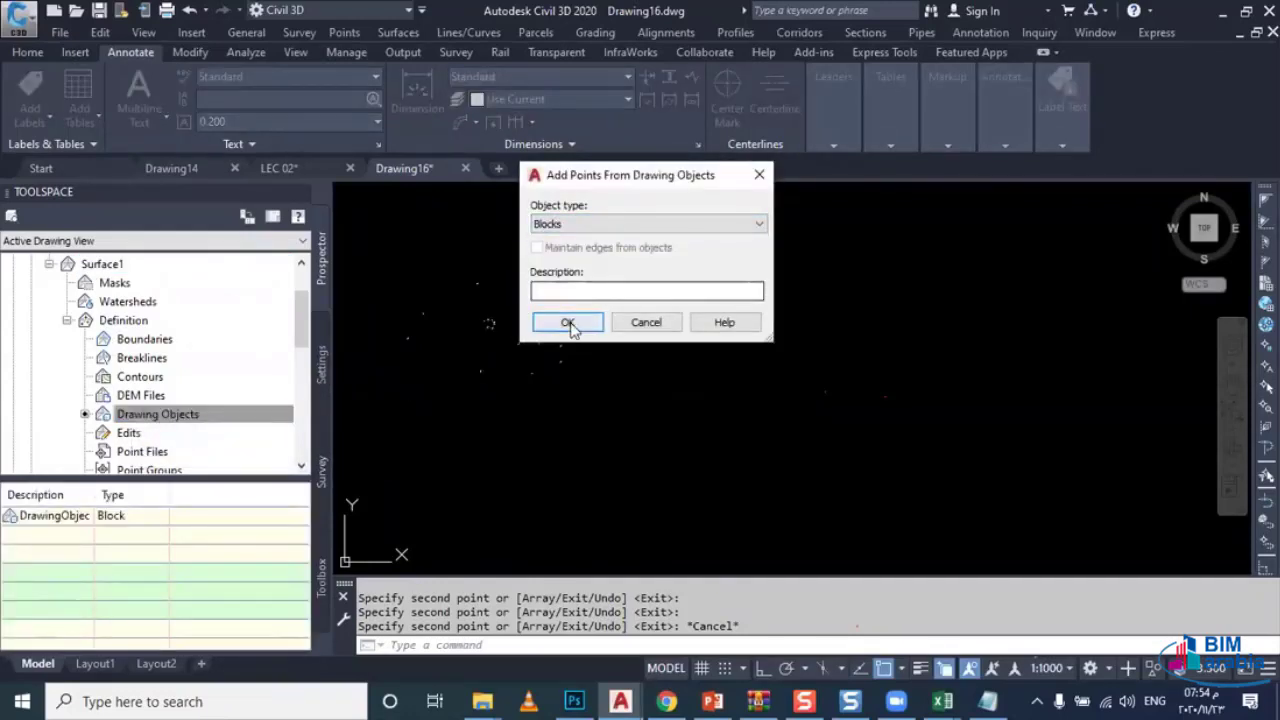
{"action": "left_click", "coordinate": [572, 325]}
{"action": "left_click", "coordinate": [712, 230]}
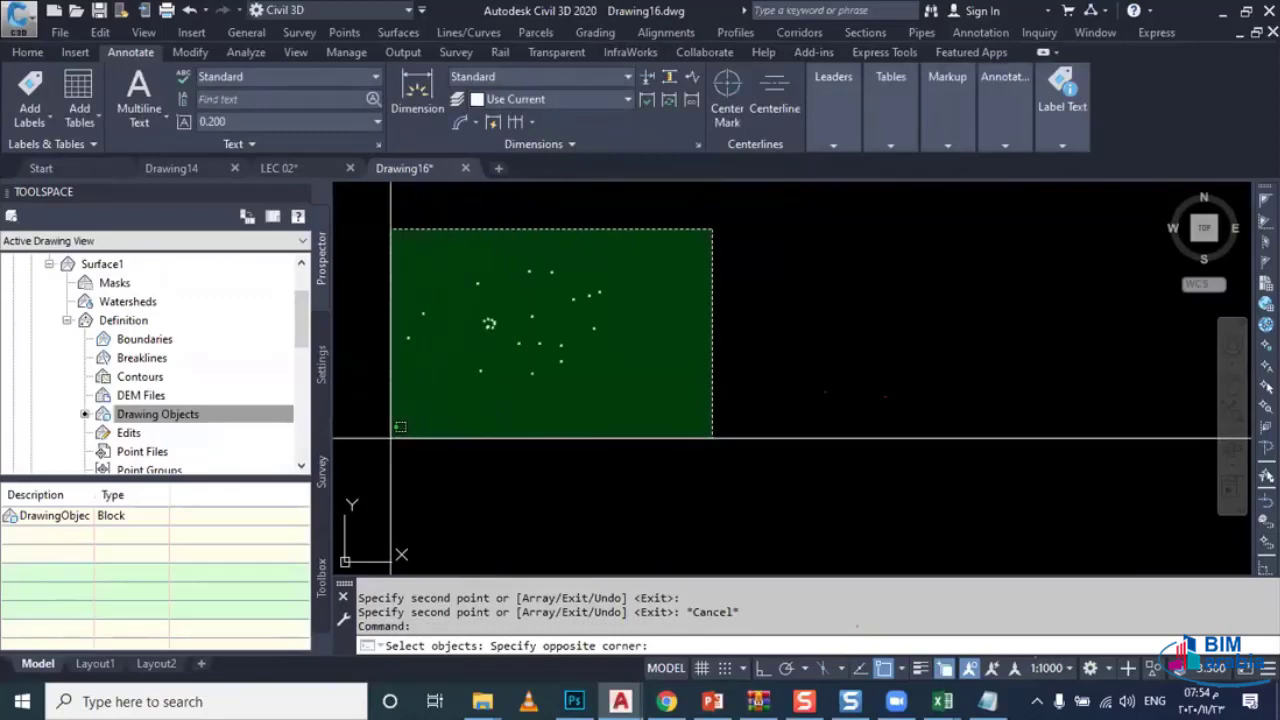
{"action": "left_click", "coordinate": [389, 437]}
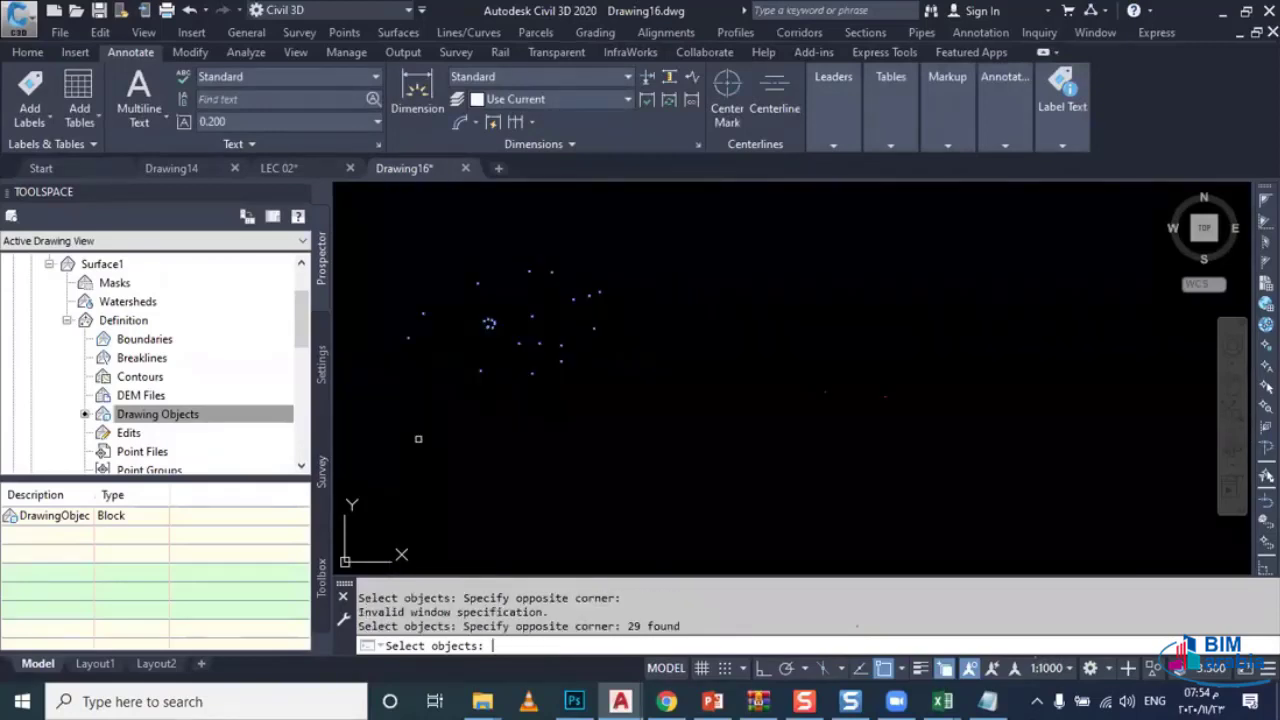
{"action": "key", "text": "Return"}
Step: Zoom and pan around the updated surface and redraw the view
{"action": "scroll", "coordinate": [663, 420], "scroll_direction": "down", "scroll_amount": 3}
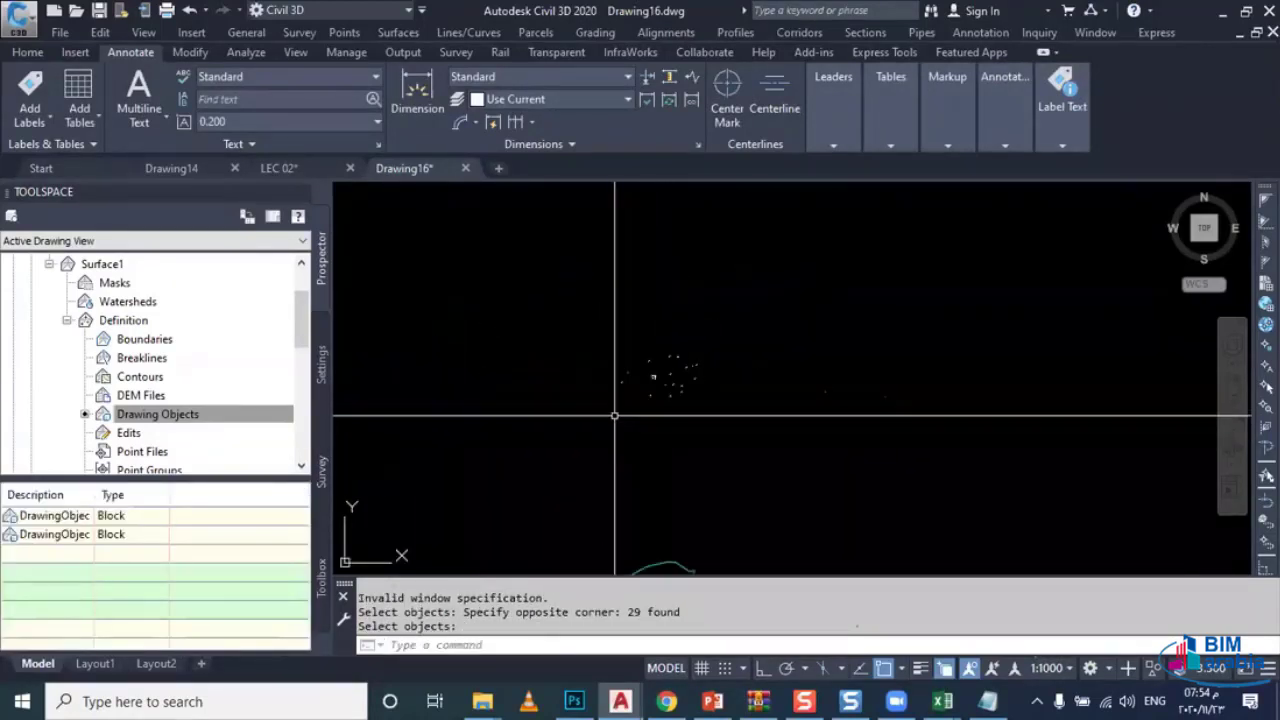
{"action": "scroll", "coordinate": [640, 425], "scroll_direction": "down", "scroll_amount": 2}
{"action": "scroll", "coordinate": [660, 470], "scroll_direction": "up", "scroll_amount": 5}
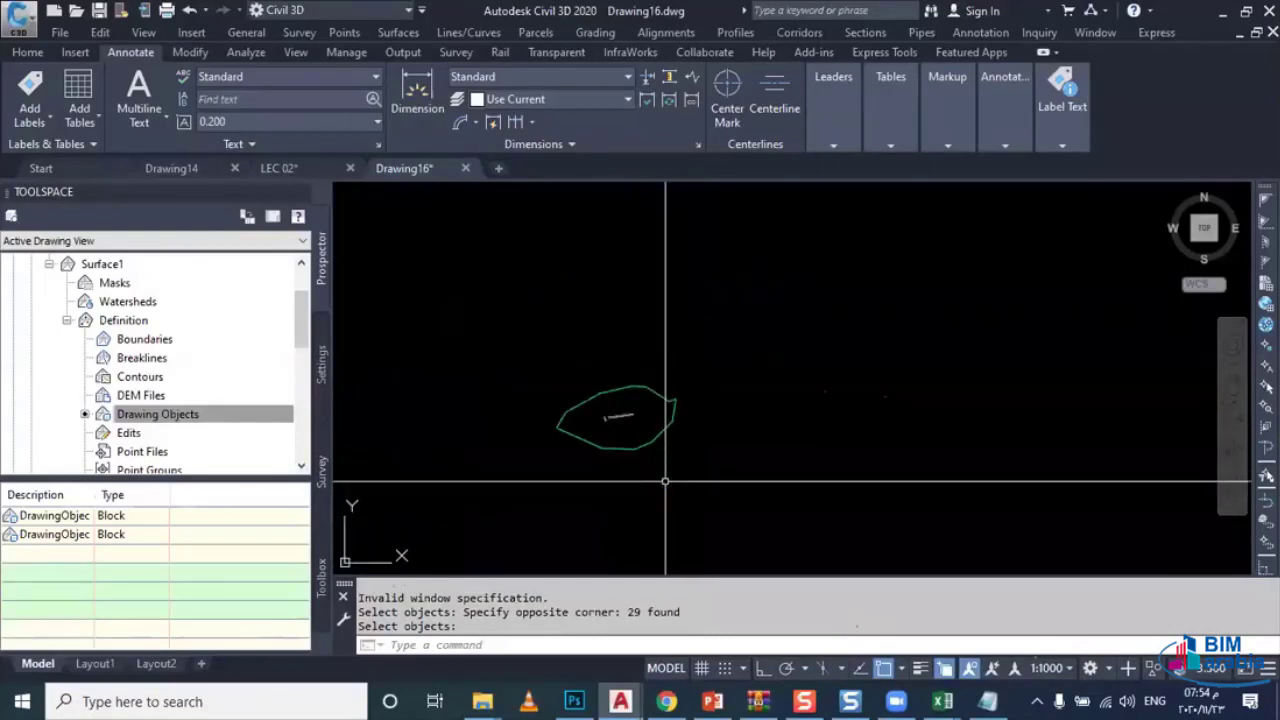
{"action": "scroll", "coordinate": [605, 428], "scroll_direction": "up", "scroll_amount": 3}
{"action": "scroll", "coordinate": [606, 425], "scroll_direction": "up", "scroll_amount": 1}
{"action": "scroll", "coordinate": [610, 425], "scroll_direction": "up", "scroll_amount": 3}
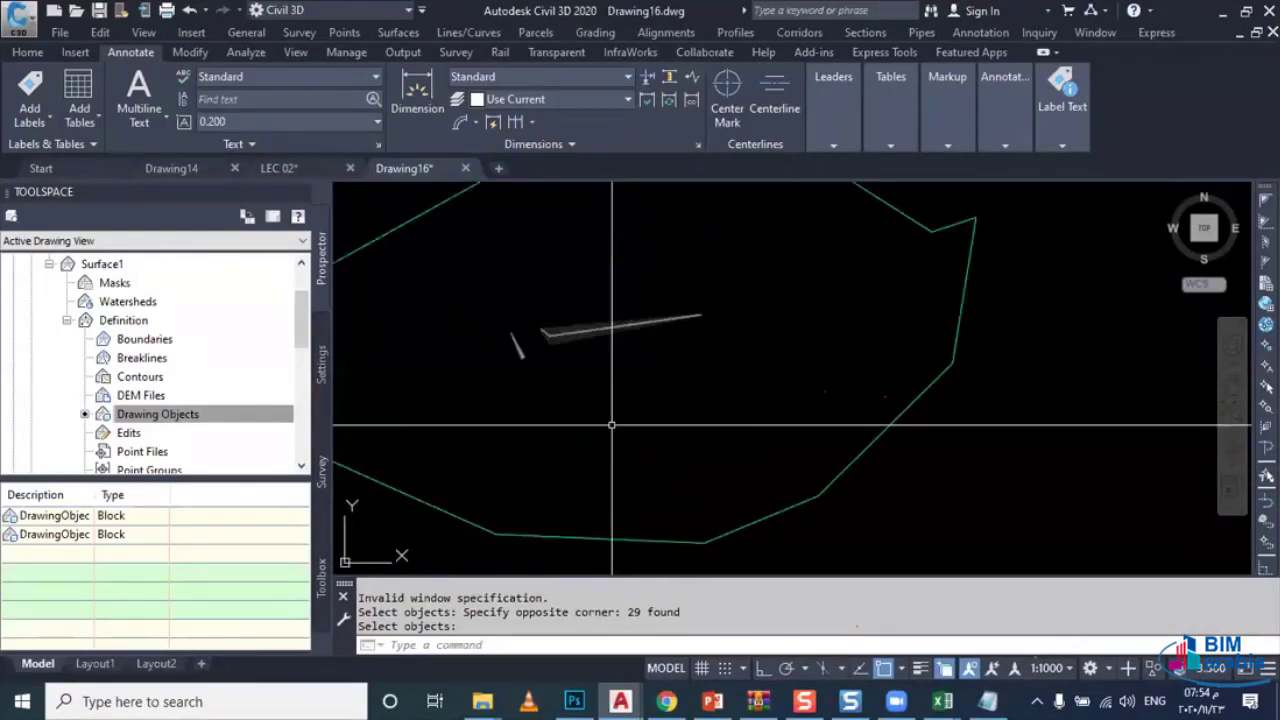
{"action": "scroll", "coordinate": [610, 425], "scroll_direction": "down", "scroll_amount": 4}
{"action": "scroll", "coordinate": [620, 445], "scroll_direction": "down", "scroll_amount": 1}
{"action": "scroll", "coordinate": [625, 460], "scroll_direction": "down", "scroll_amount": 2}
{"action": "scroll", "coordinate": [629, 471], "scroll_direction": "down", "scroll_amount": 2}
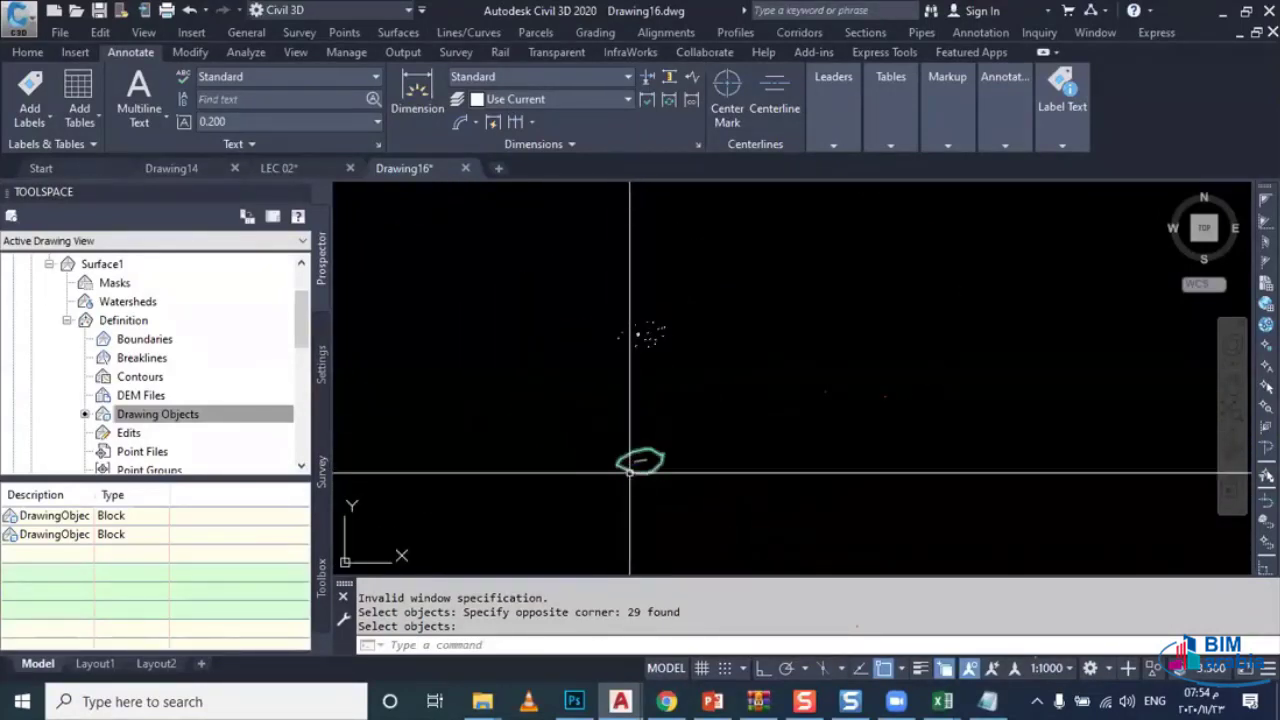
{"action": "middle_click_drag", "start_coordinate": [629, 471], "coordinate": [664, 440]}
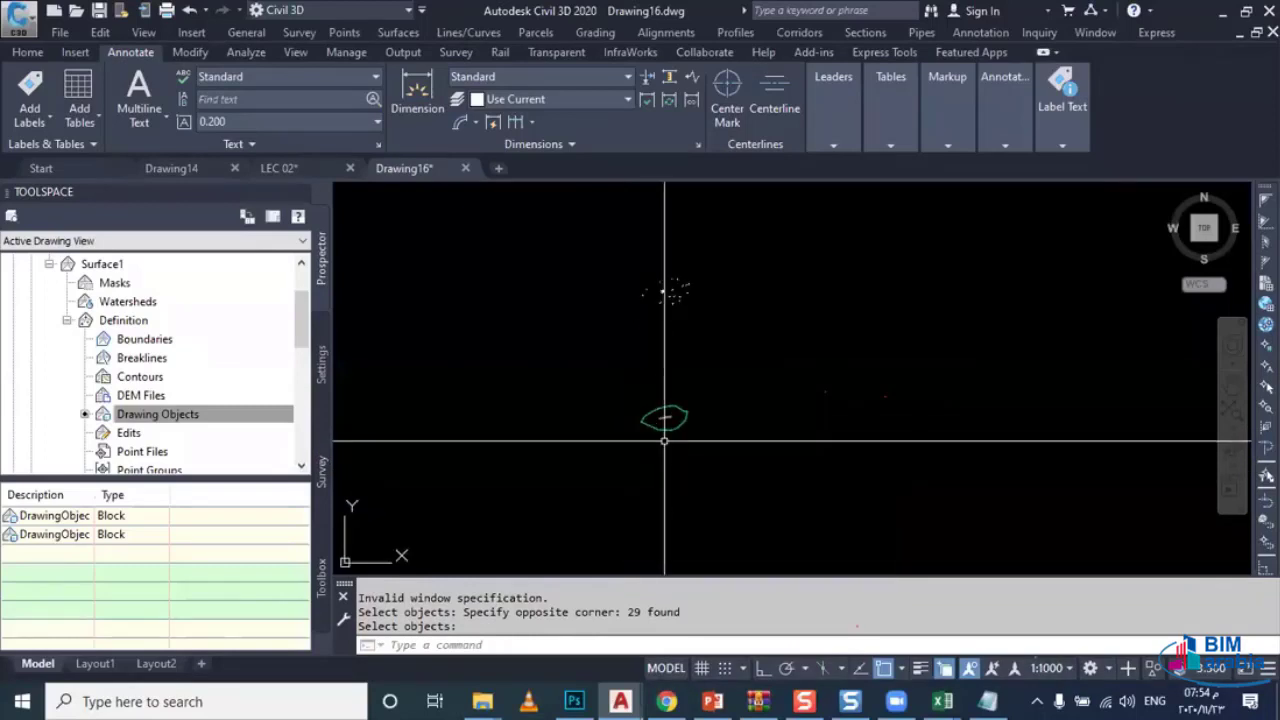
{"action": "key", "text": "Escape"}
{"action": "left_click", "coordinate": [664, 440]}
{"action": "key", "text": "Escape"}
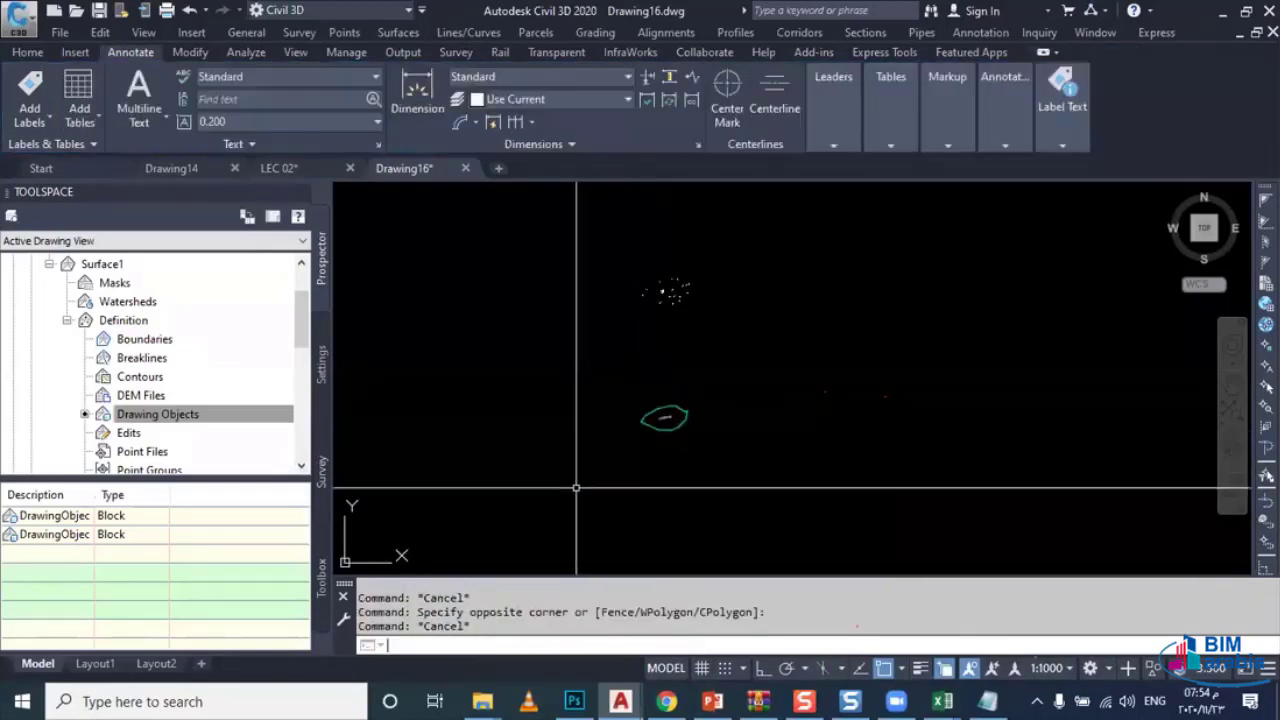
{"action": "type", "text": "r"}
{"action": "key", "text": "Return"}
{"action": "key", "text": "Escape"}
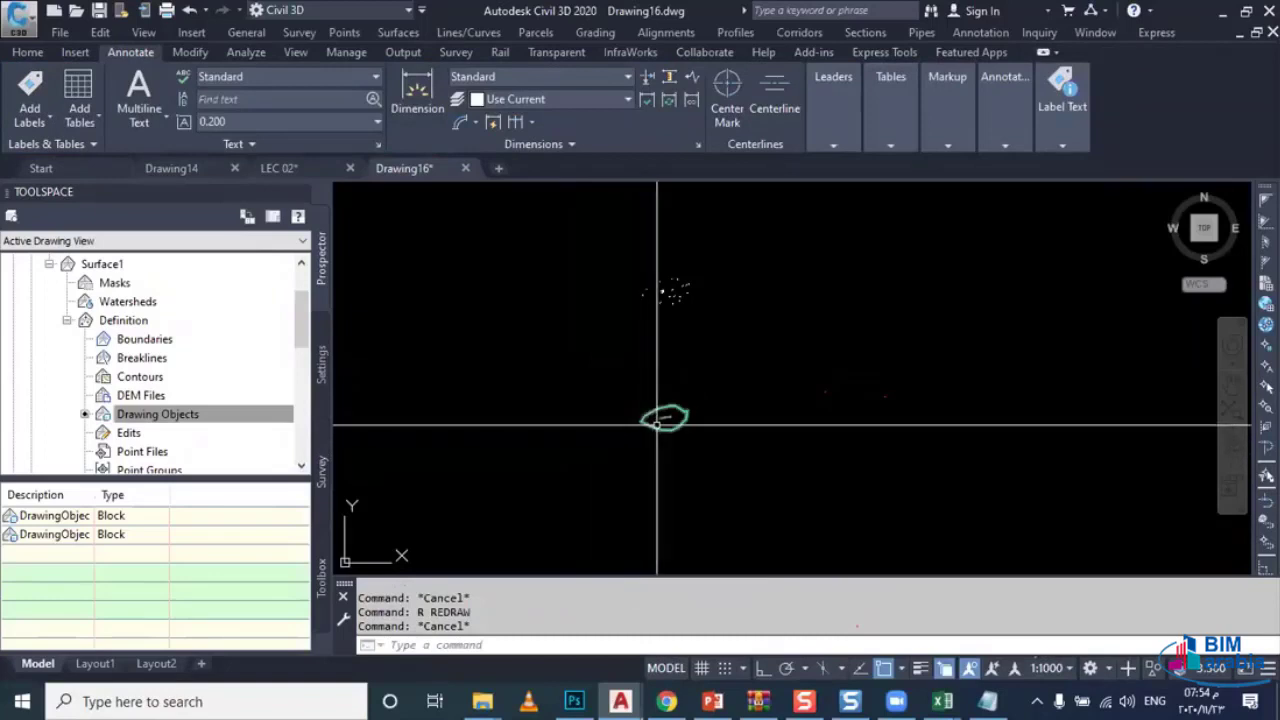
{"action": "scroll", "coordinate": [686, 391], "scroll_direction": "up", "scroll_amount": 2}
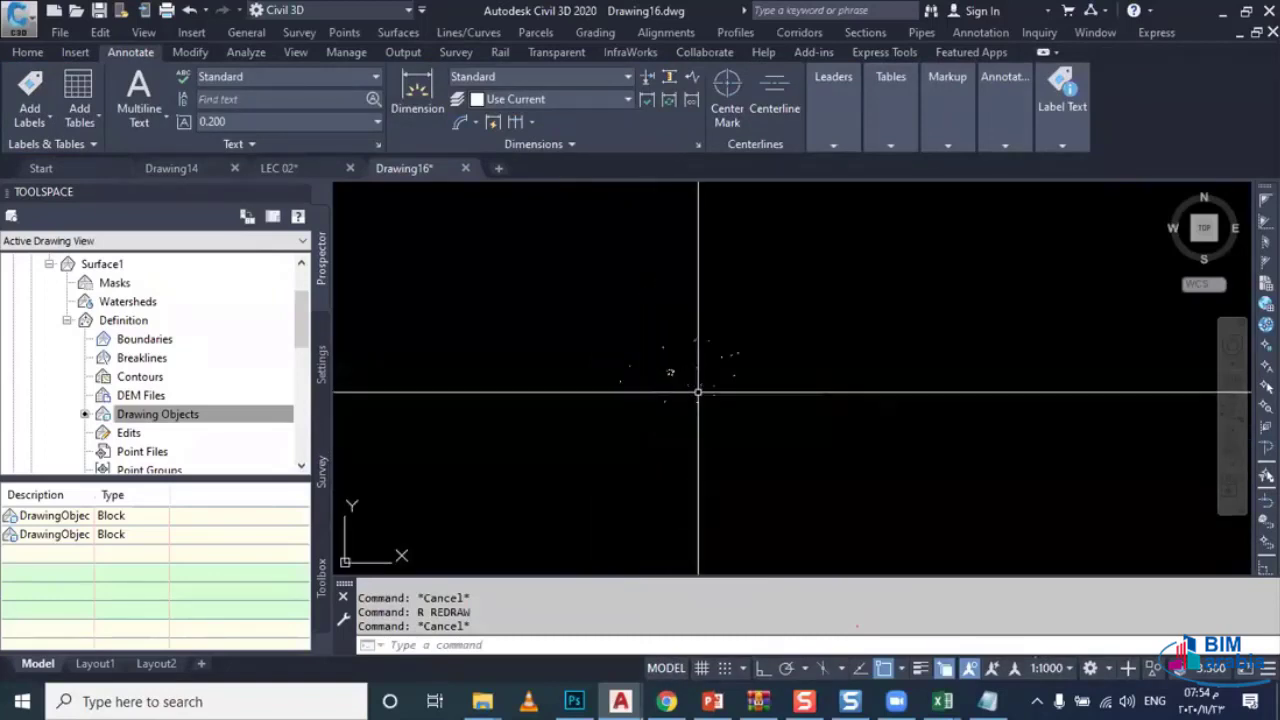
{"action": "scroll", "coordinate": [642, 361], "scroll_direction": "up", "scroll_amount": 3}
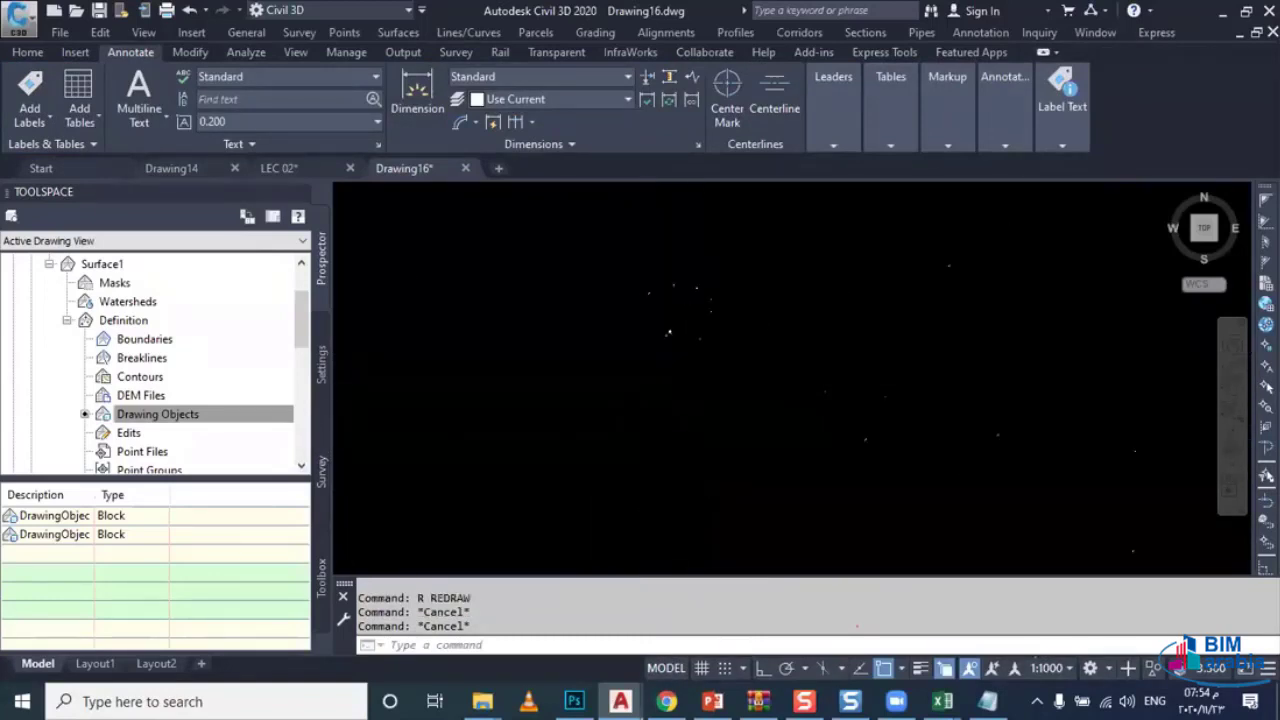
Step: Open block 1 in the Block Editor and add a point at its centre
{"action": "right_click", "coordinate": [582, 353]}
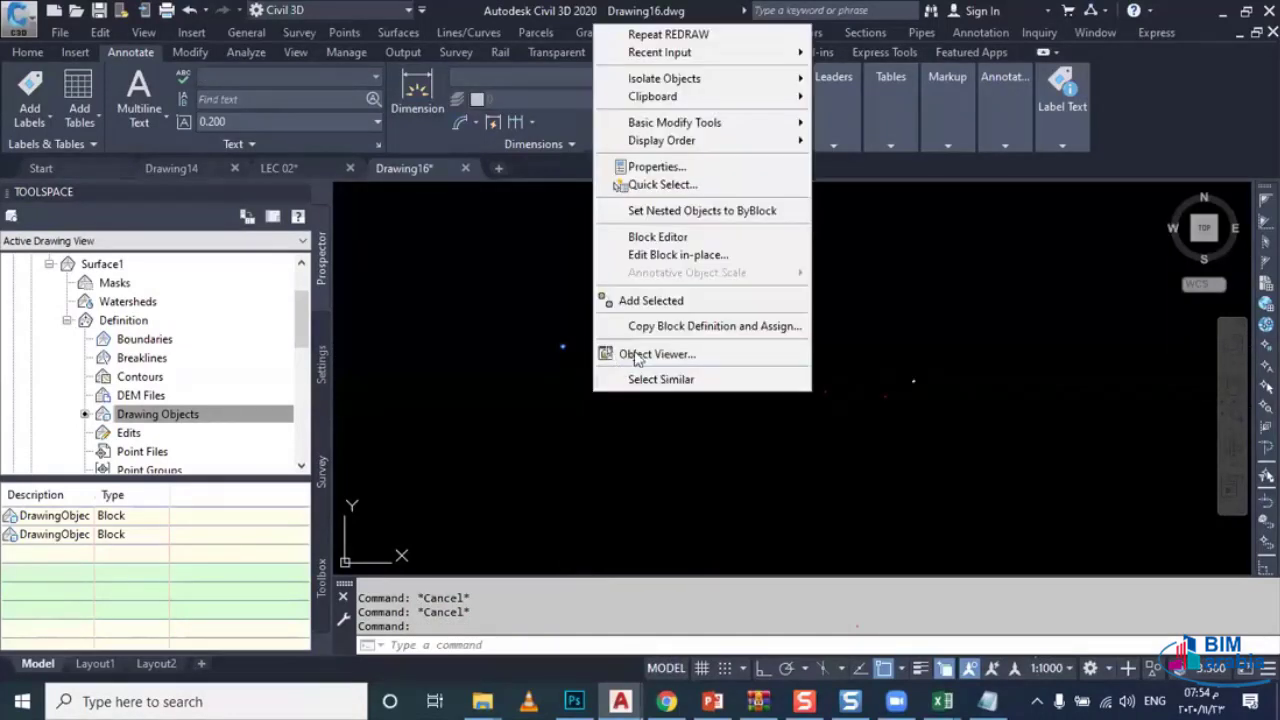
{"action": "left_click", "coordinate": [708, 239]}
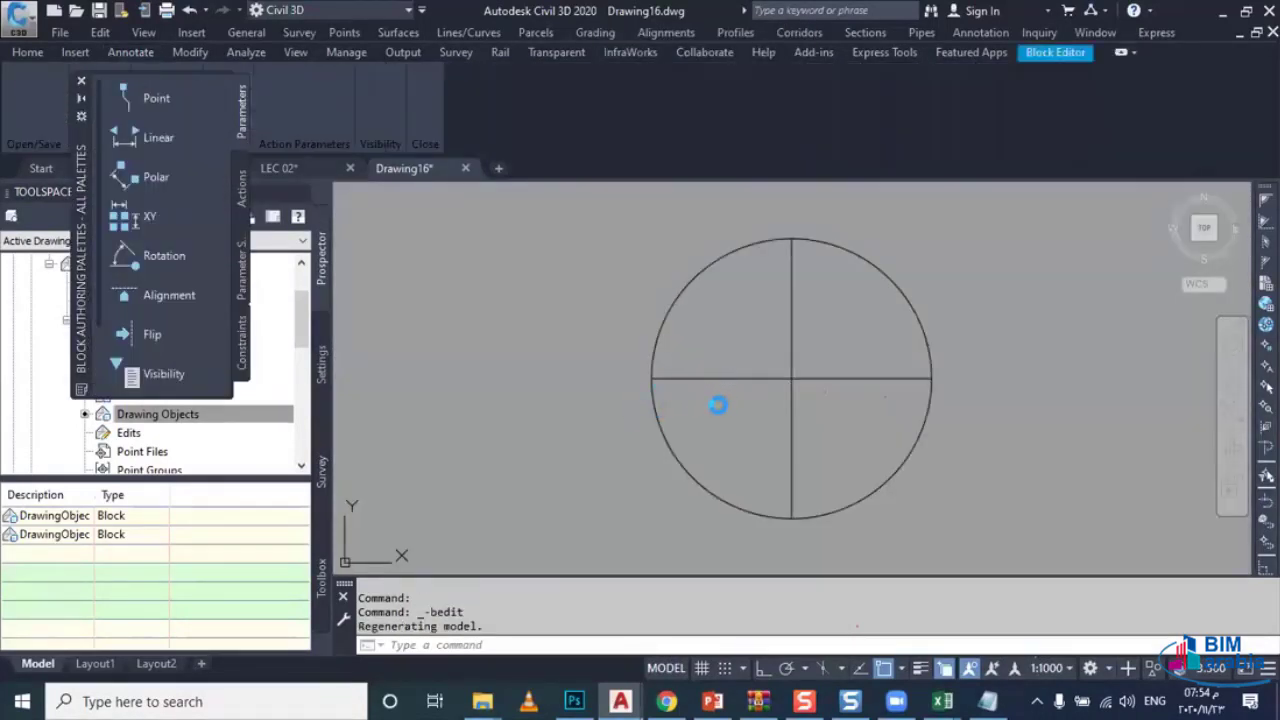
{"action": "key", "text": "Escape"}
{"action": "type", "text": "point"}
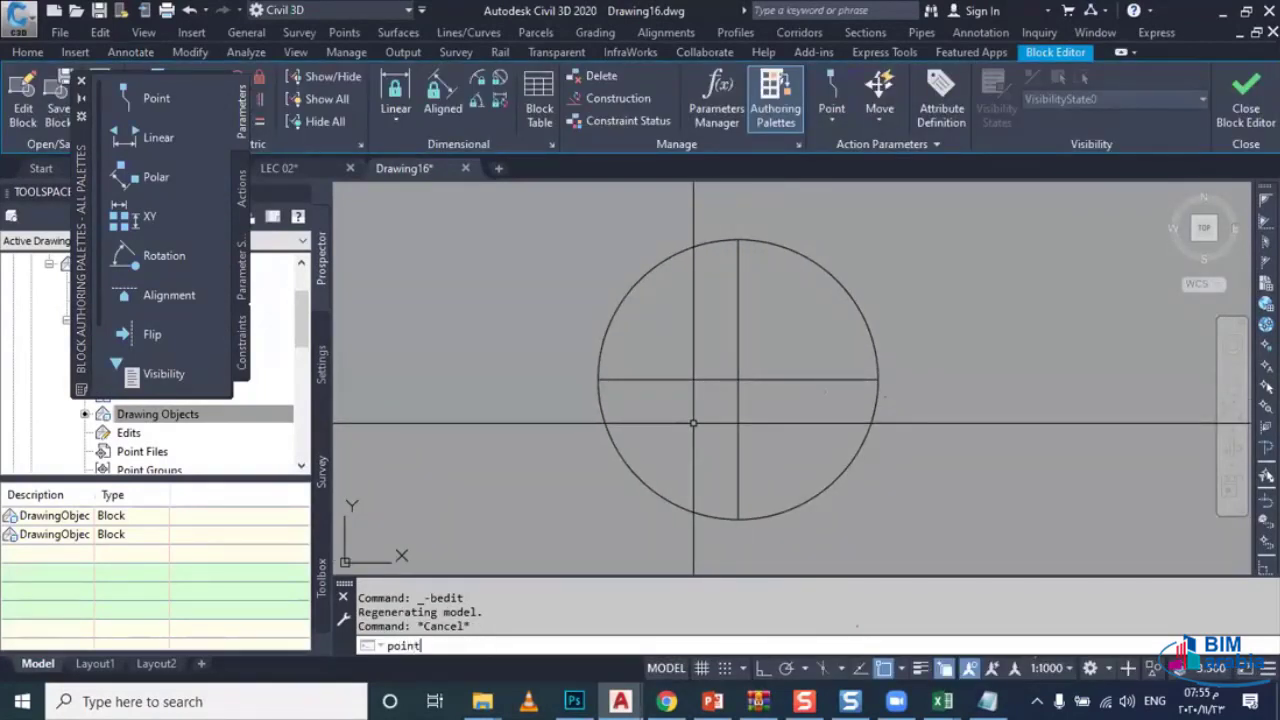
{"action": "key", "text": "Return"}
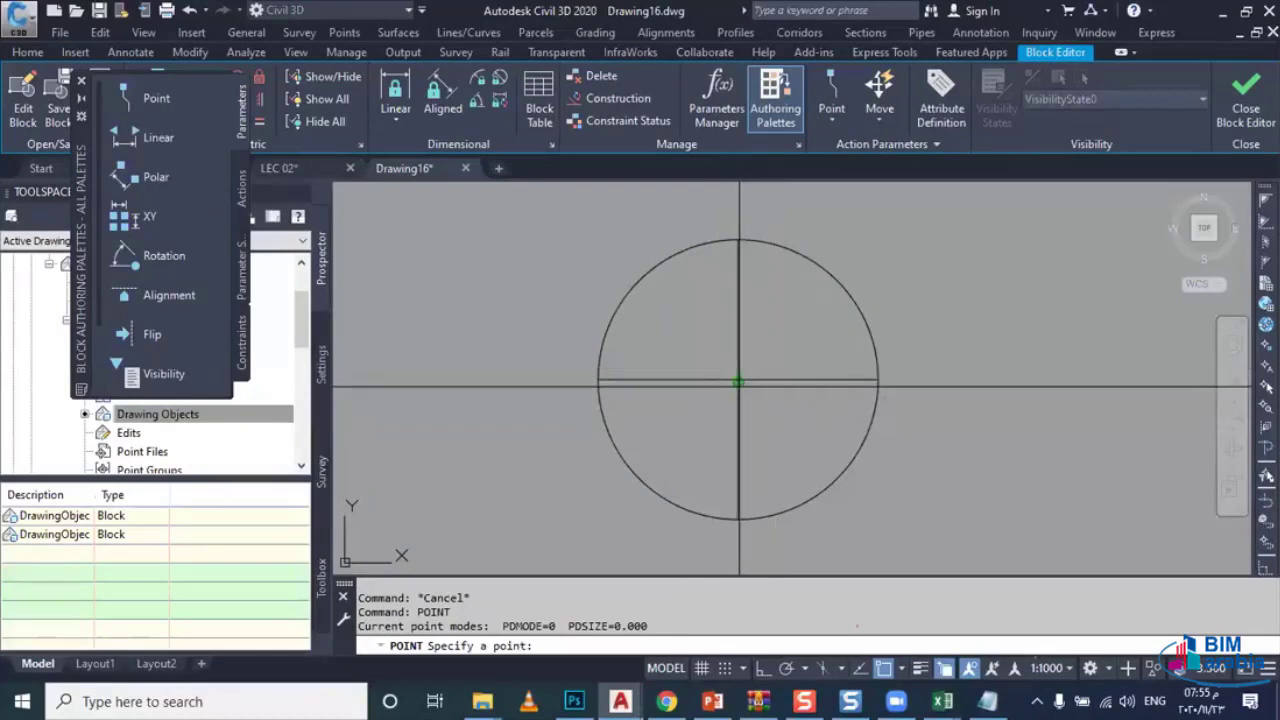
{"action": "key", "text": "Escape"}
Step: Erase the block's circle and cross lines, leaving only the point, and save block 1
{"action": "left_click", "coordinate": [757, 420]}
{"action": "left_click", "coordinate": [720, 372]}
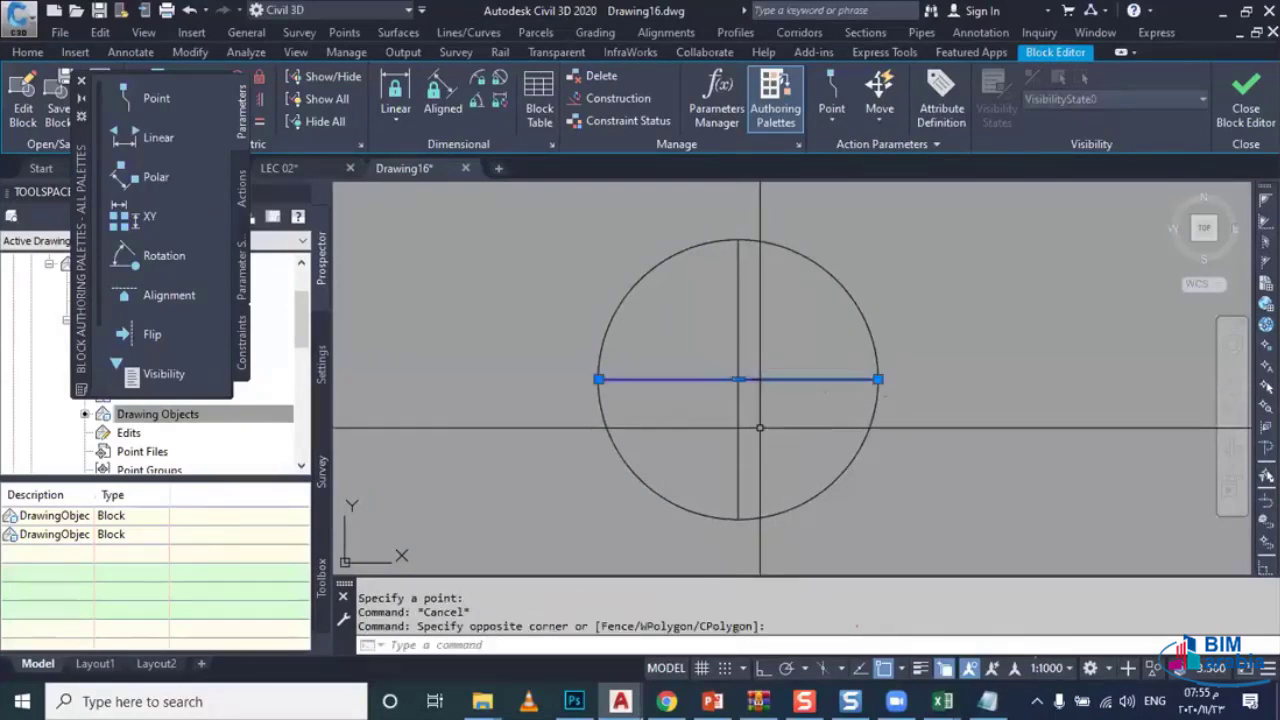
{"action": "left_click", "coordinate": [758, 433]}
{"action": "left_click", "coordinate": [600, 515]}
{"action": "key", "text": "Delete"}
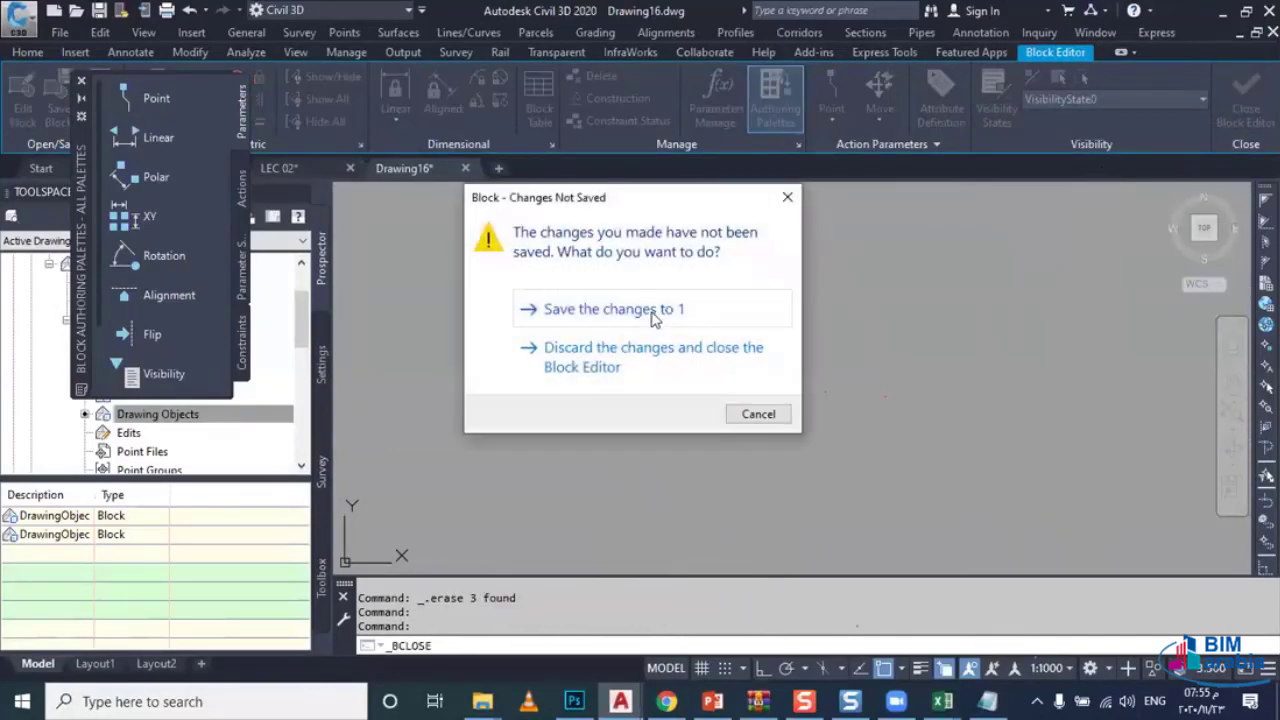
{"action": "left_click", "coordinate": [655, 312]}
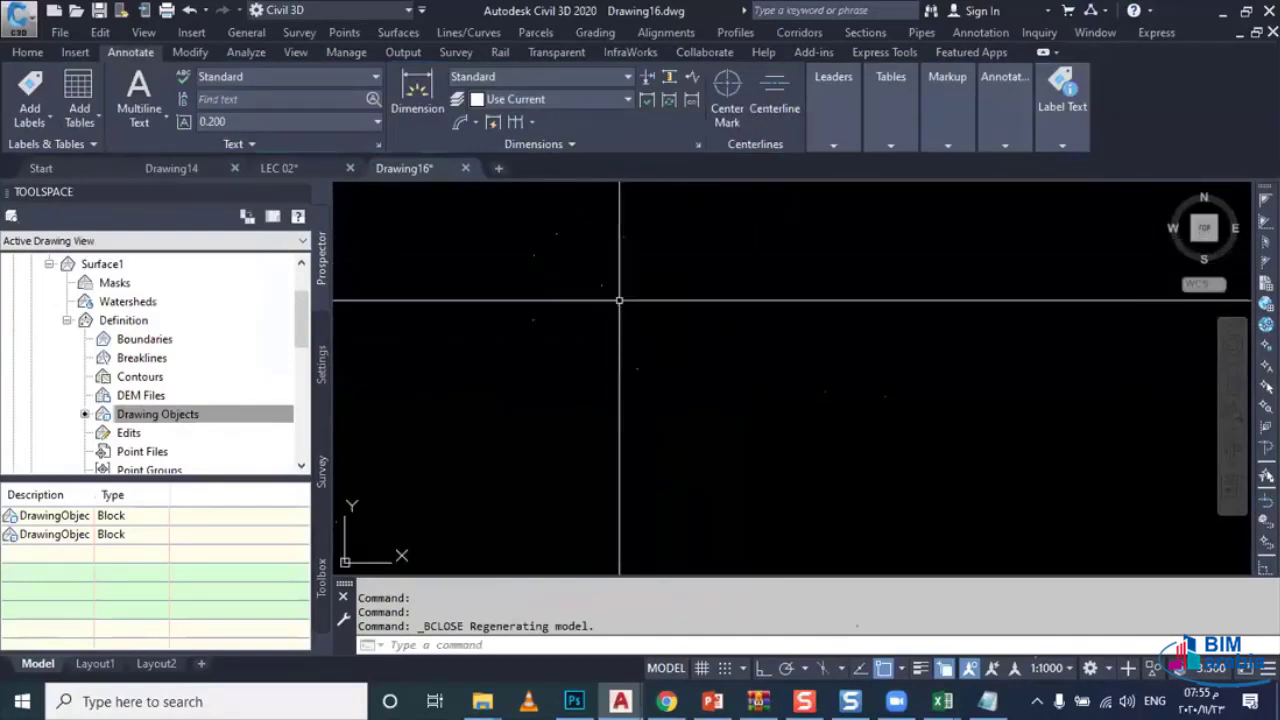
Step: Select the 13 point block references and check their properties
{"action": "left_click", "coordinate": [658, 281]}
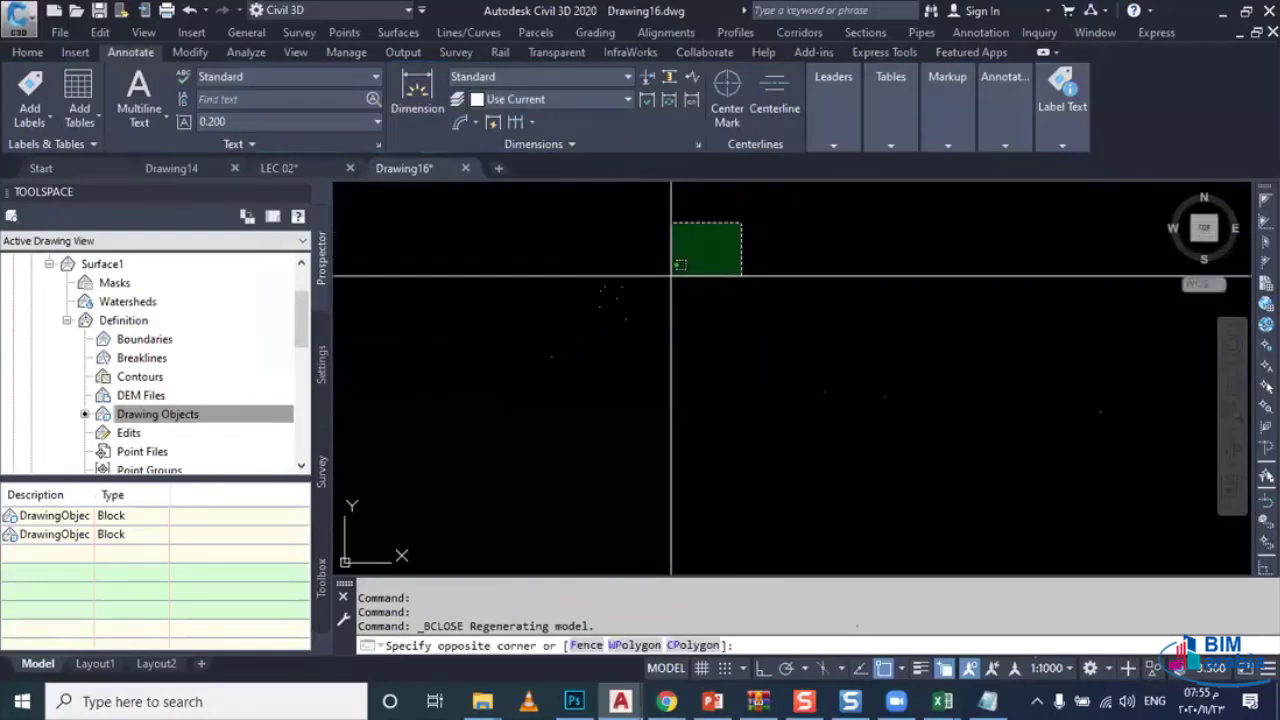
{"action": "left_click", "coordinate": [634, 314]}
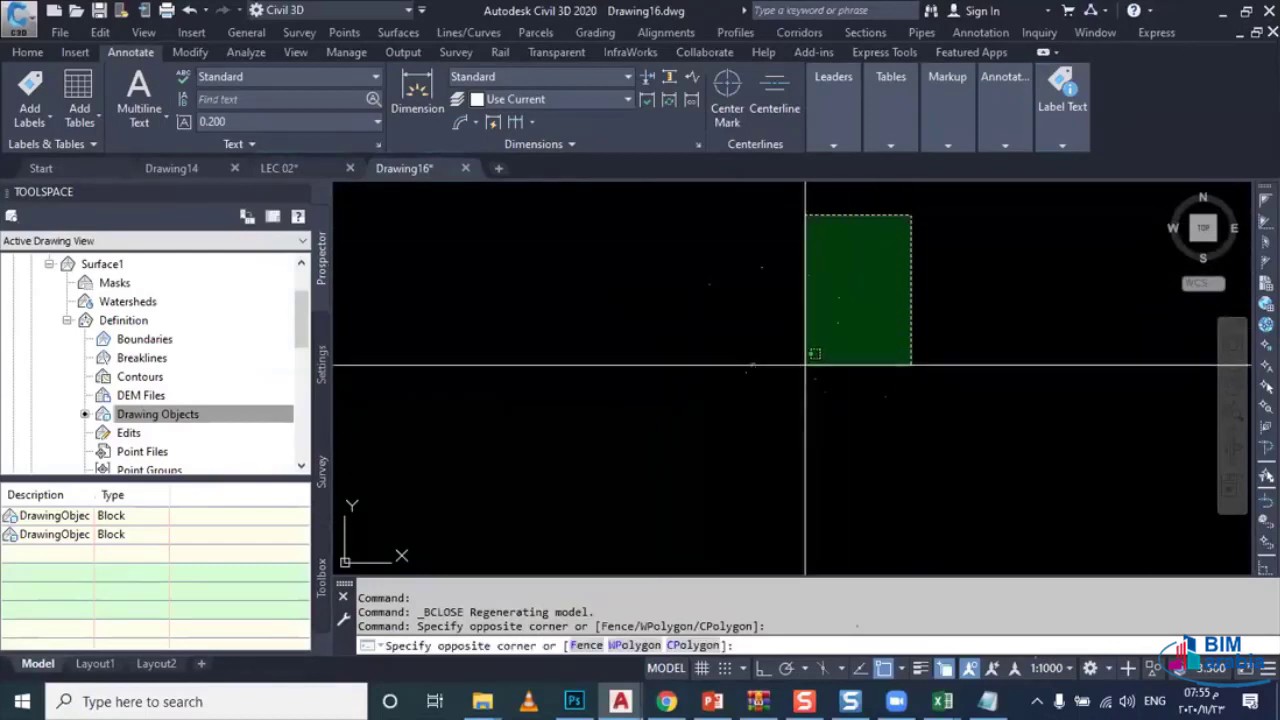
{"action": "left_click", "coordinate": [628, 418]}
{"action": "key", "text": "ctrl+1"}
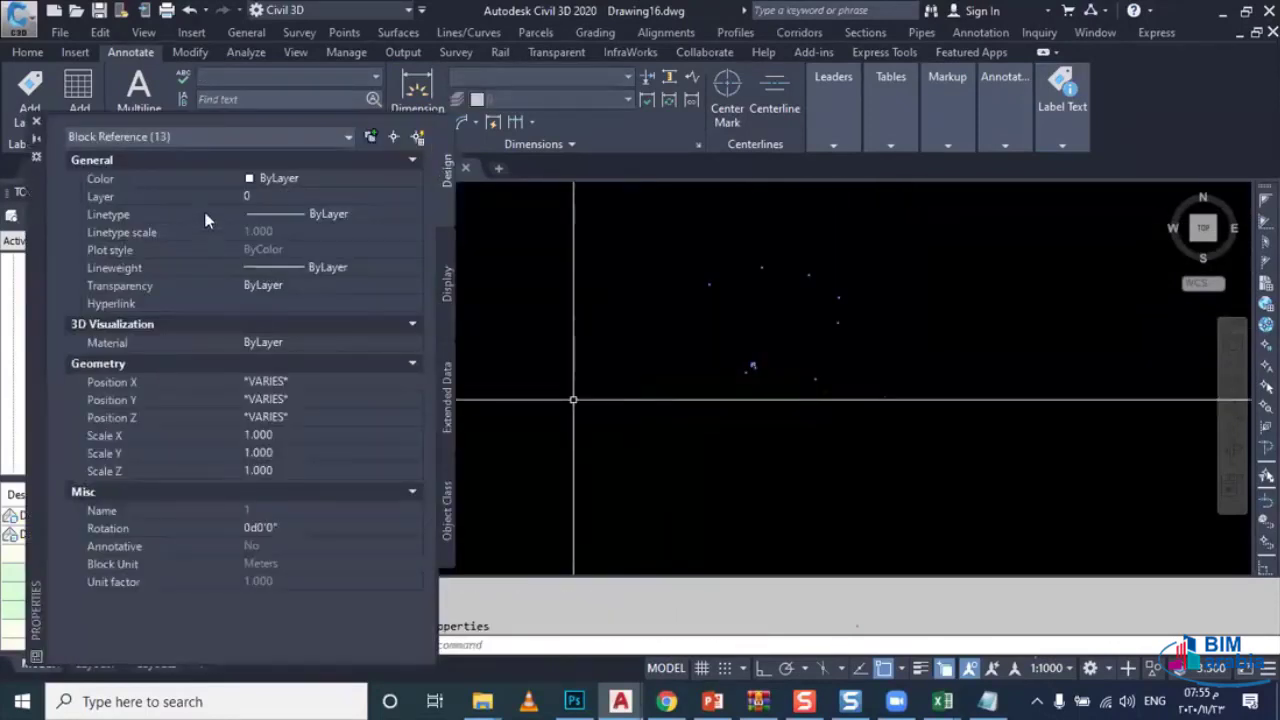
{"action": "key", "text": "ctrl+1"}
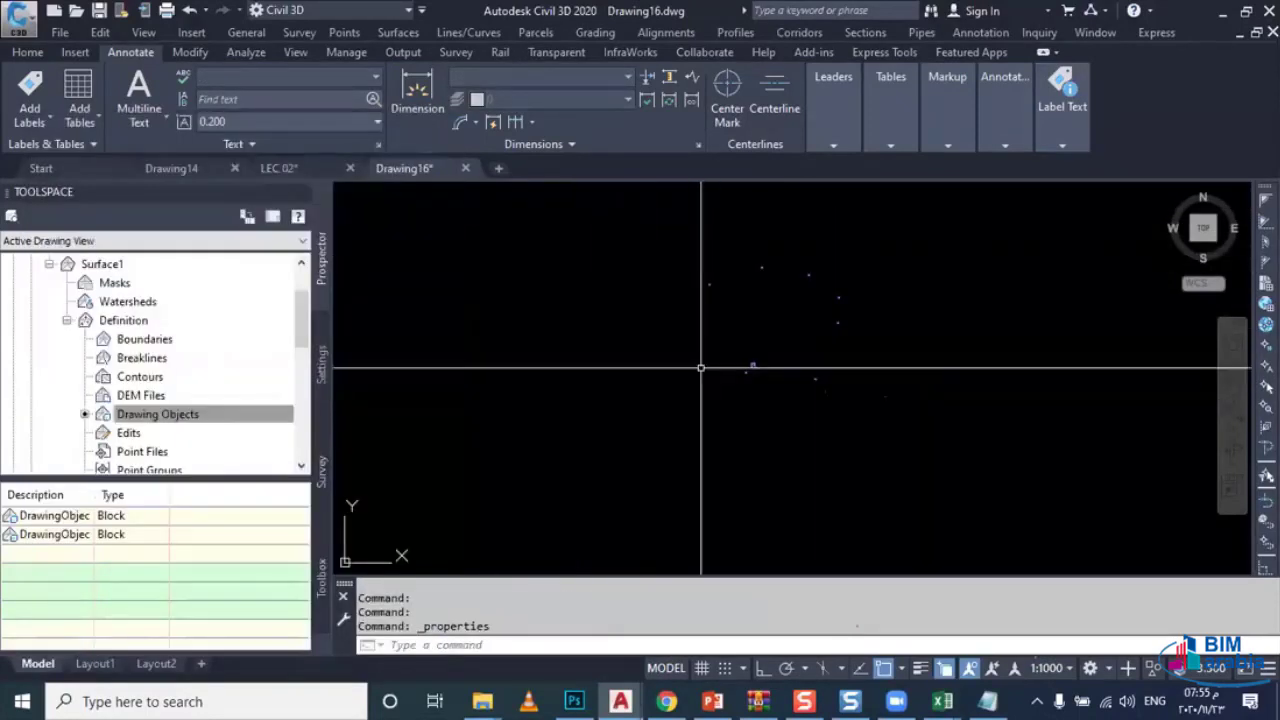
Step: Explode the point blocks into AutoCAD points with X
{"action": "left_click", "coordinate": [914, 263]}
{"action": "left_click", "coordinate": [725, 342]}
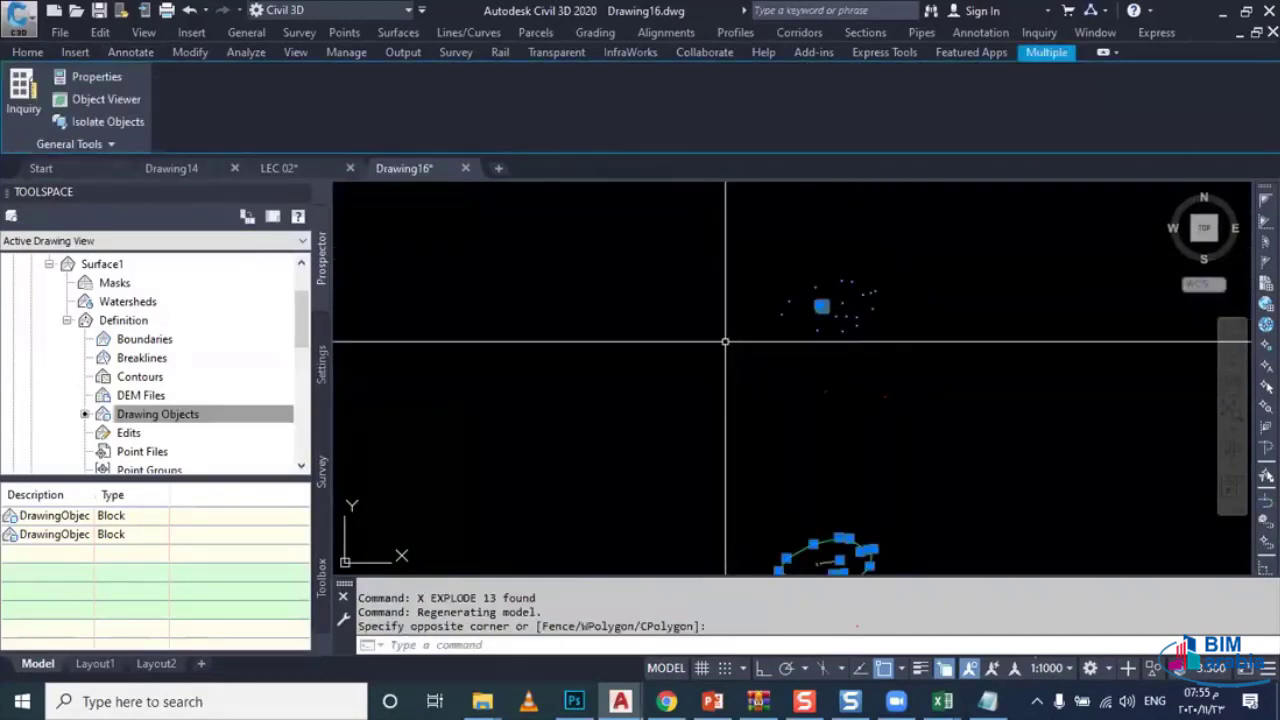
{"action": "type", "text": "x"}
{"action": "key", "text": "Return"}
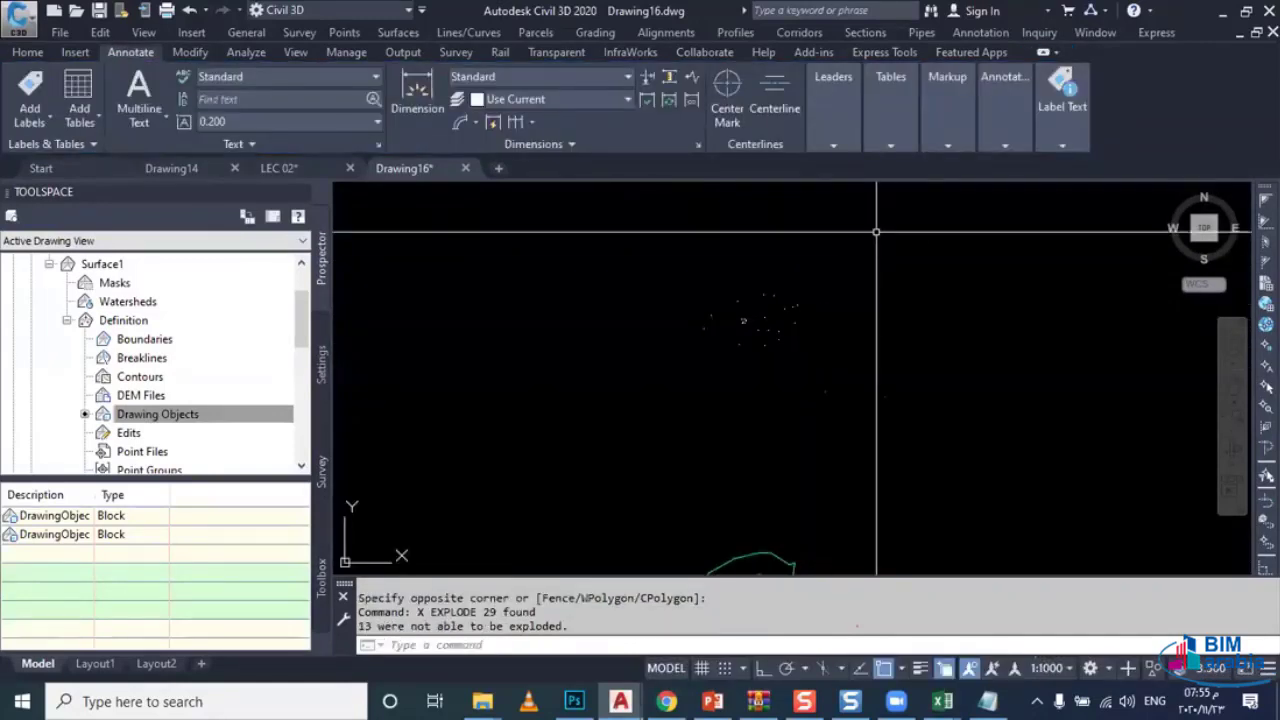
Step: Convert the 29 exploded AutoCAD points to COGO points, accepting default descriptions
{"action": "left_click", "coordinate": [877, 232]}
{"action": "left_click", "coordinate": [711, 346]}
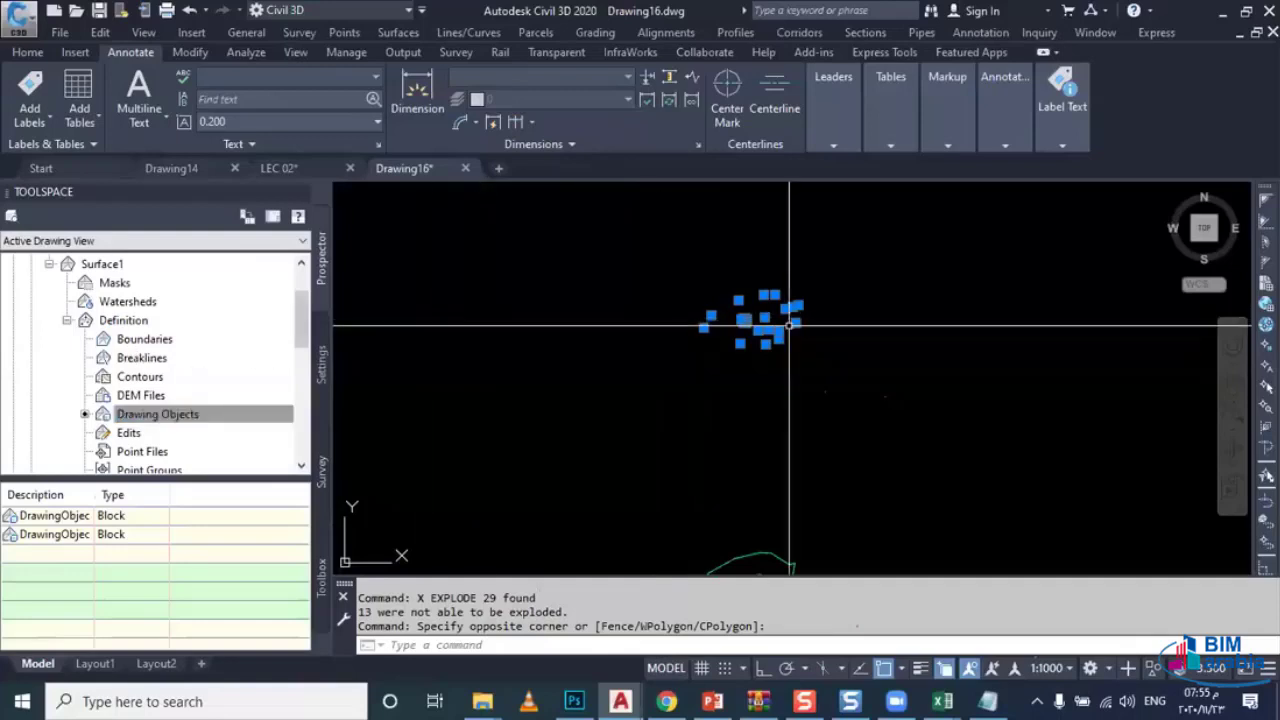
{"action": "left_click", "coordinate": [28, 54]}
{"action": "left_click", "coordinate": [167, 77]}
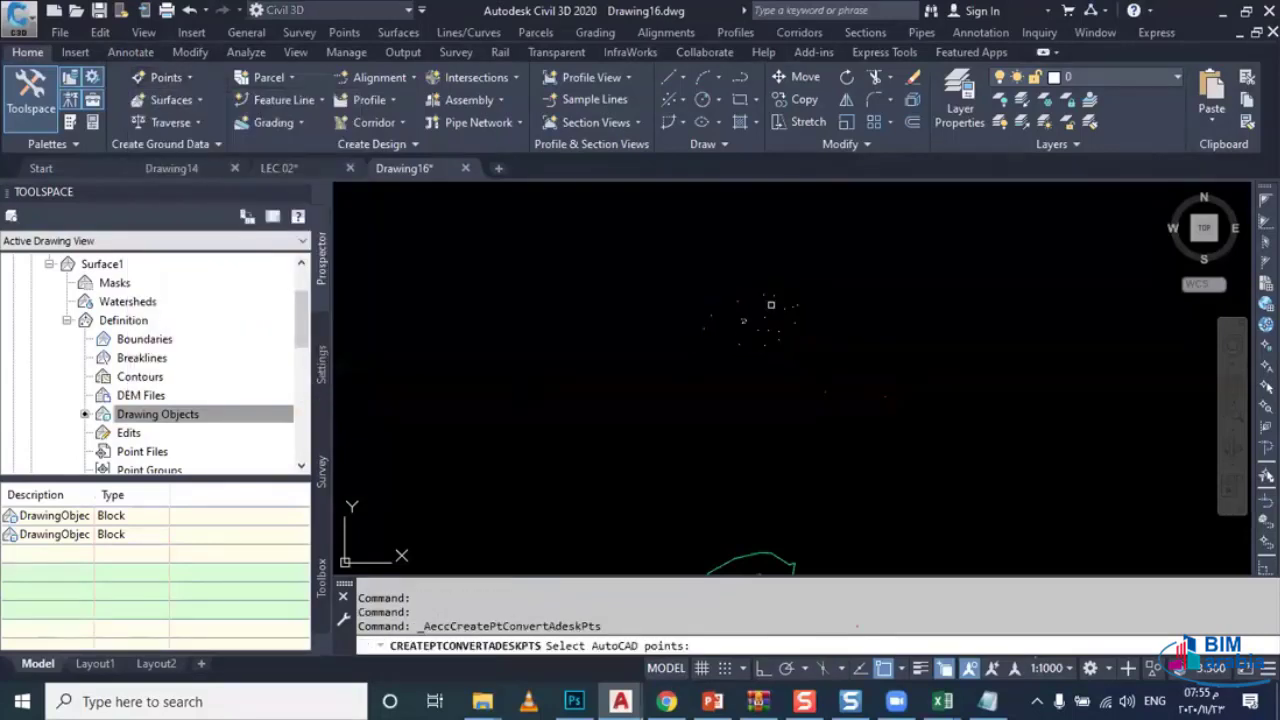
{"action": "left_click", "coordinate": [829, 250]}
{"action": "left_click", "coordinate": [654, 402]}
{"action": "key", "text": "Return"}
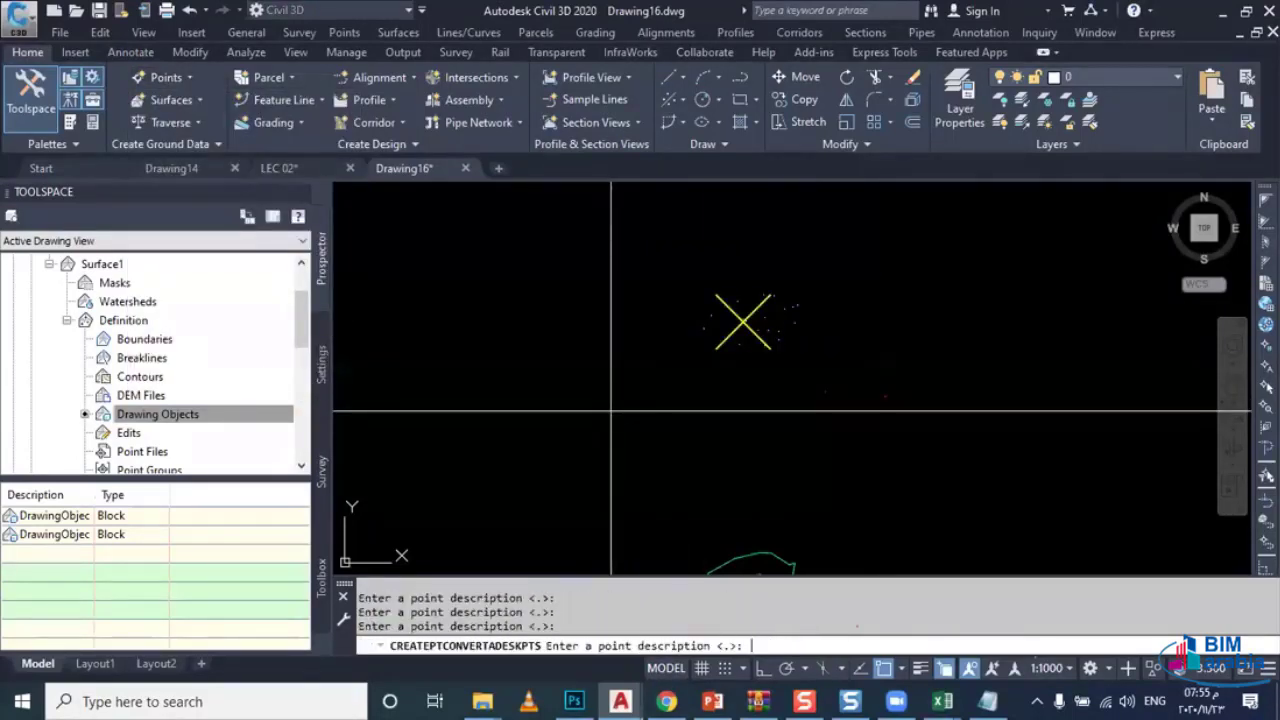
{"action": "key", "text": "Return"}
{"action": "key", "text": "Return"}
{"action": "key", "text": "Return"}
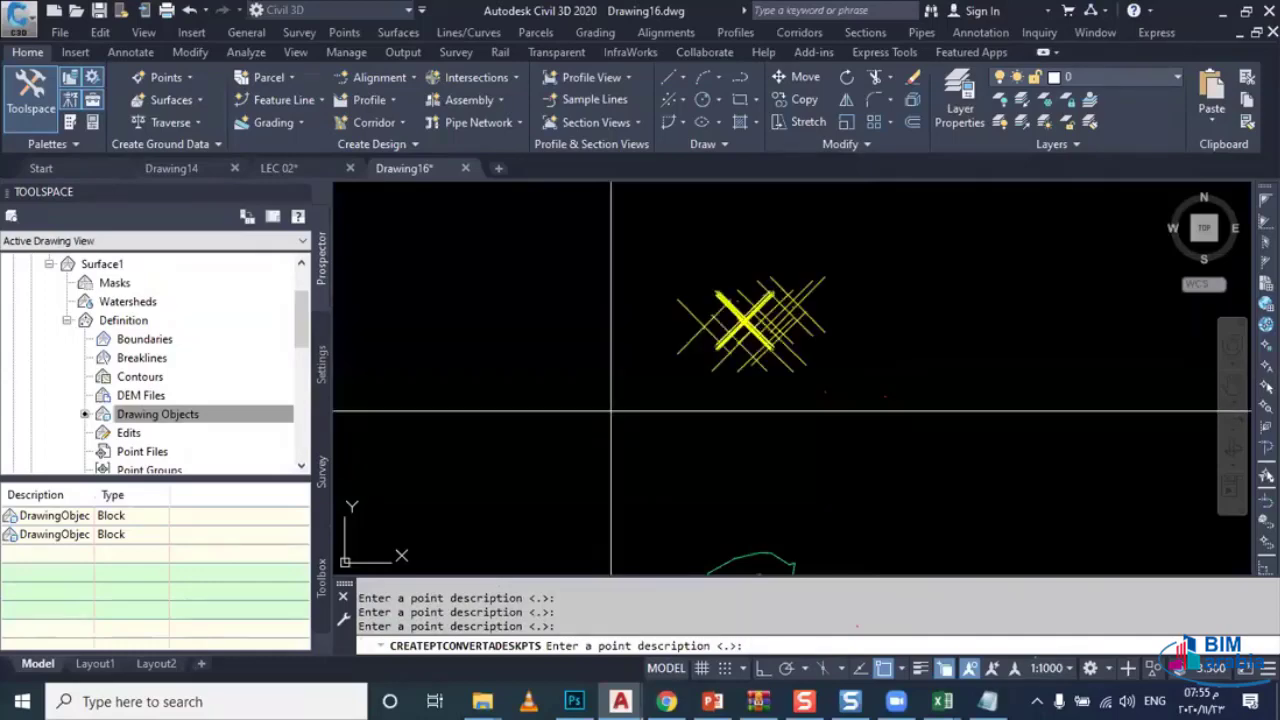
{"action": "key", "text": "Return"}
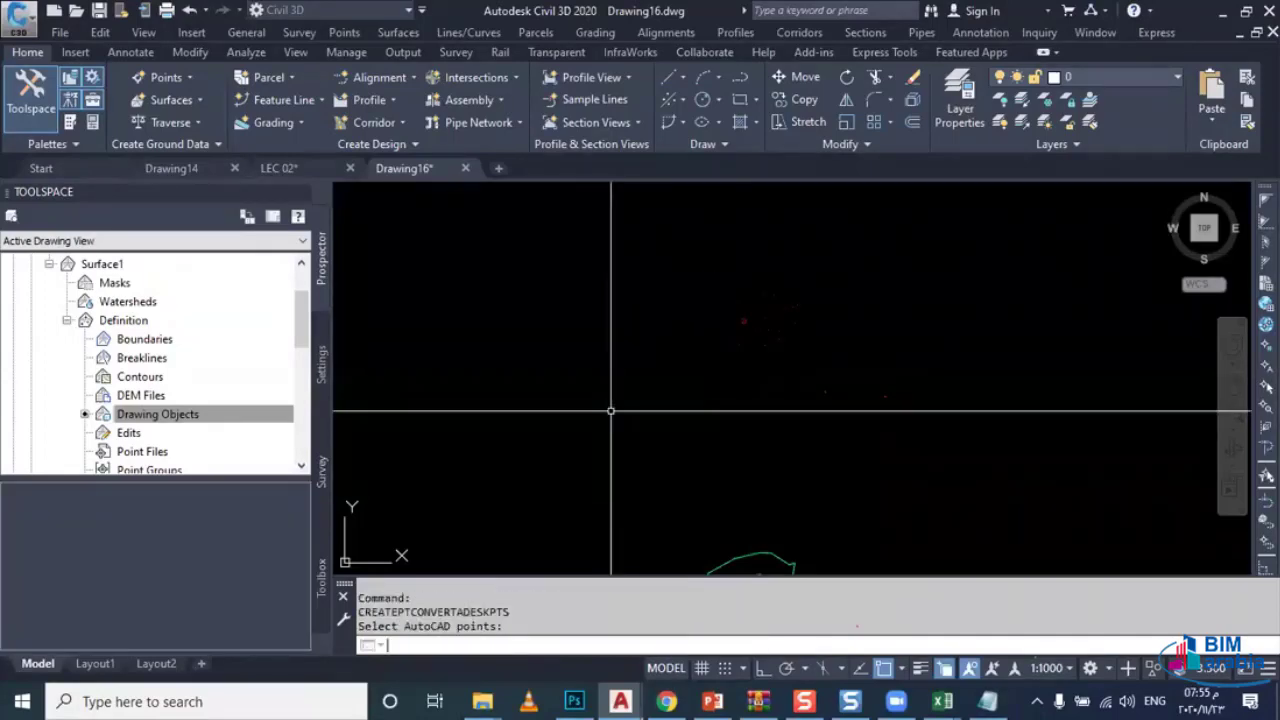